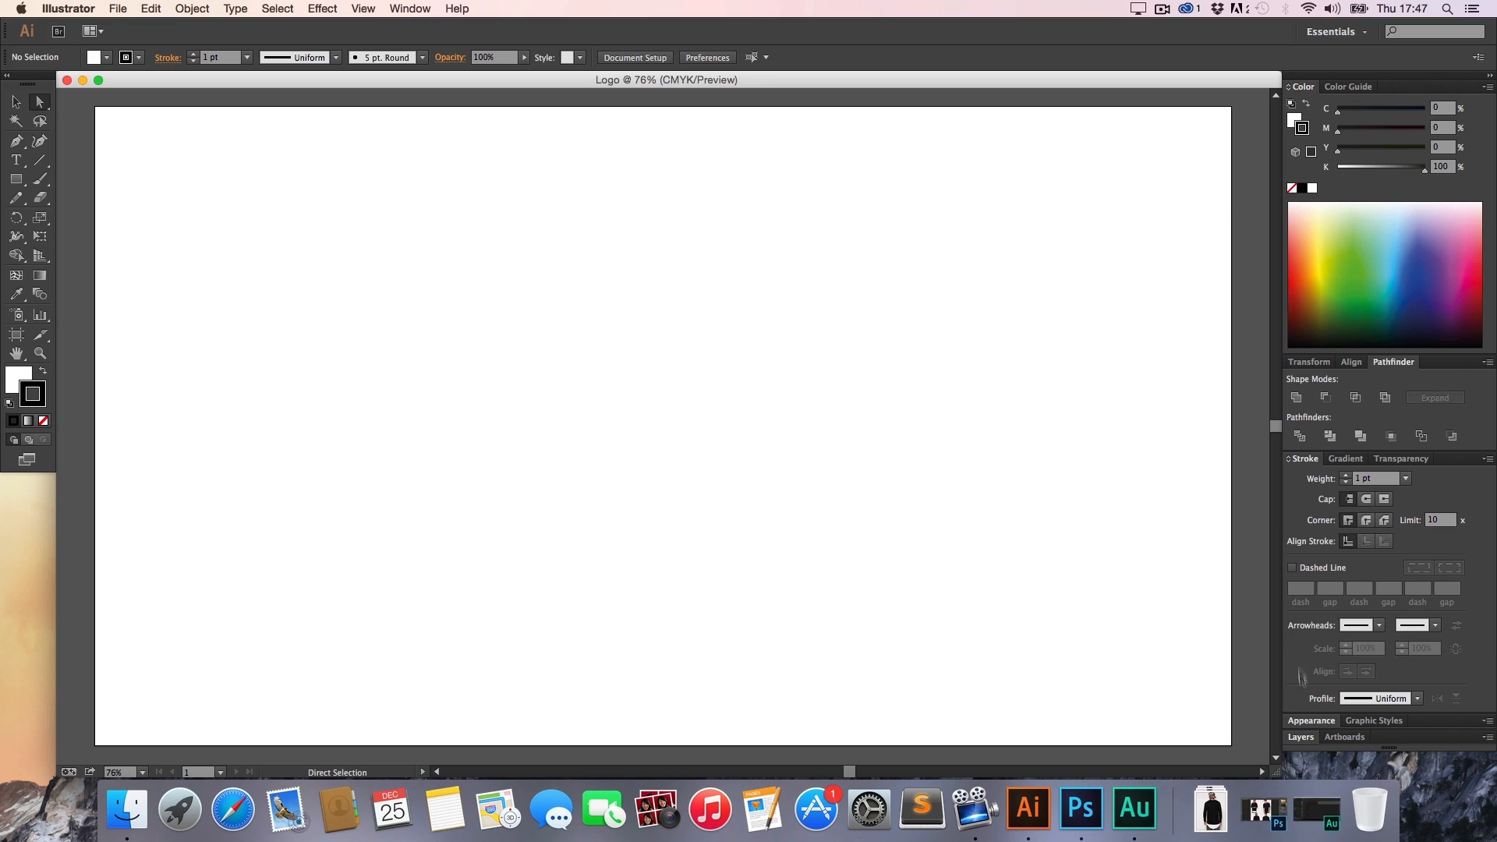
Show the document's layer list
click(1301, 738)
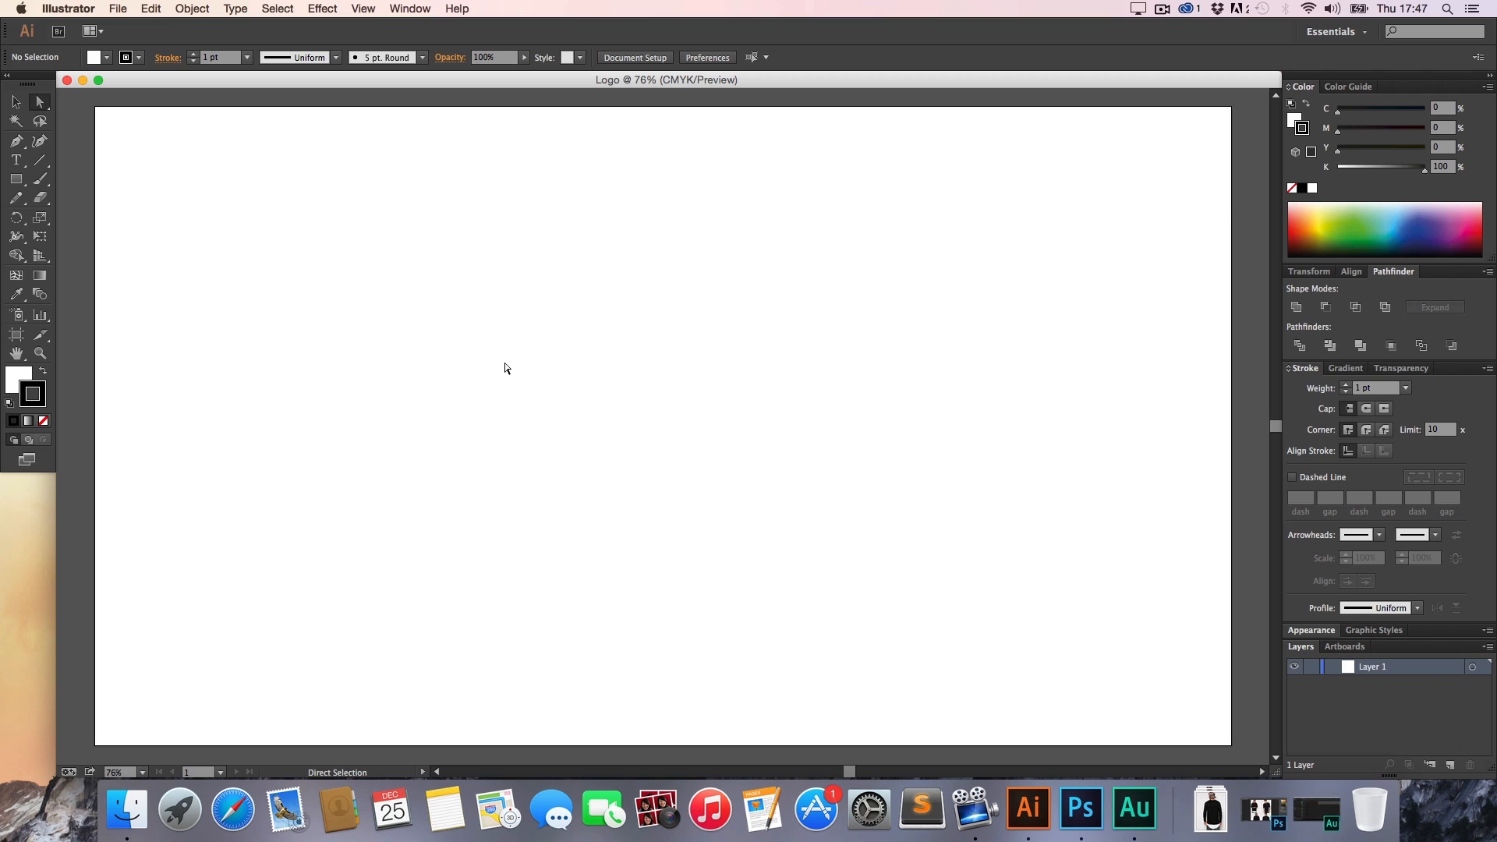
key(h)
key(m)
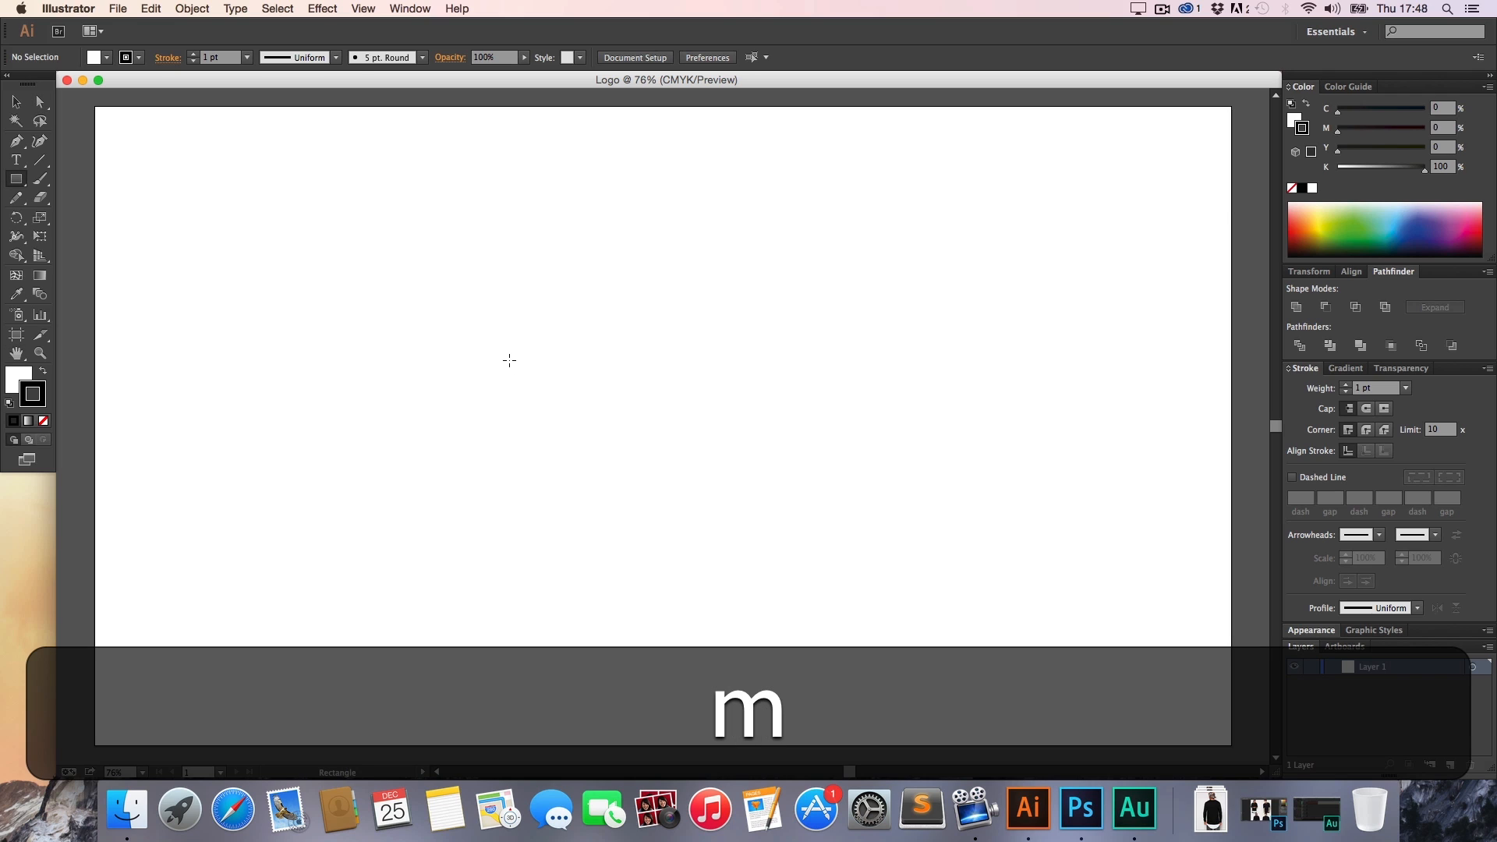
key(h)
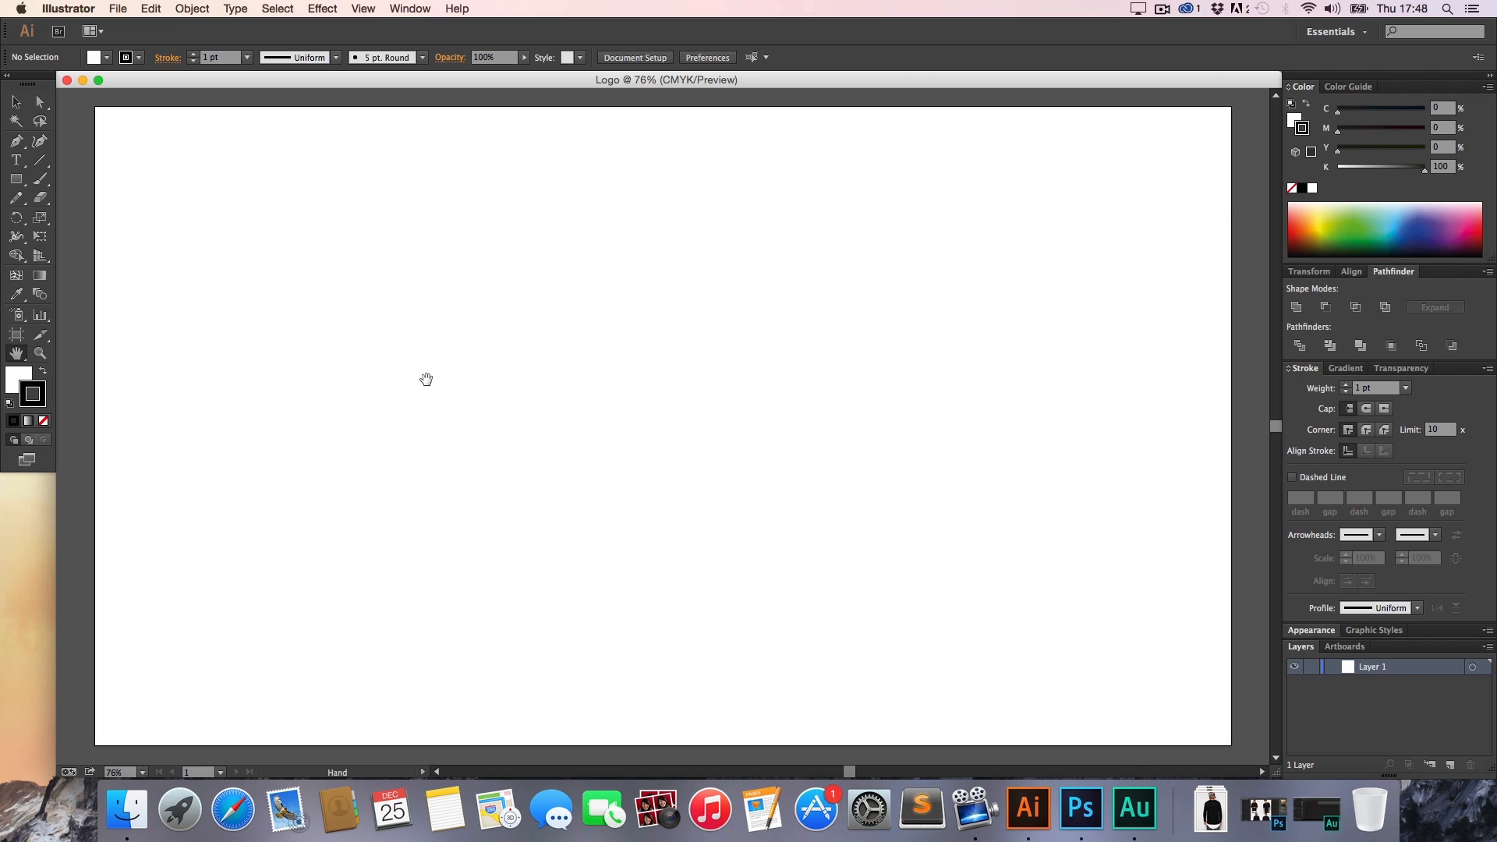
Draw the blade path with the Pen tool: a 400 px horizontal upper edge, a slope to the tip, and a curved lower edge back
key(p)
click(448, 327)
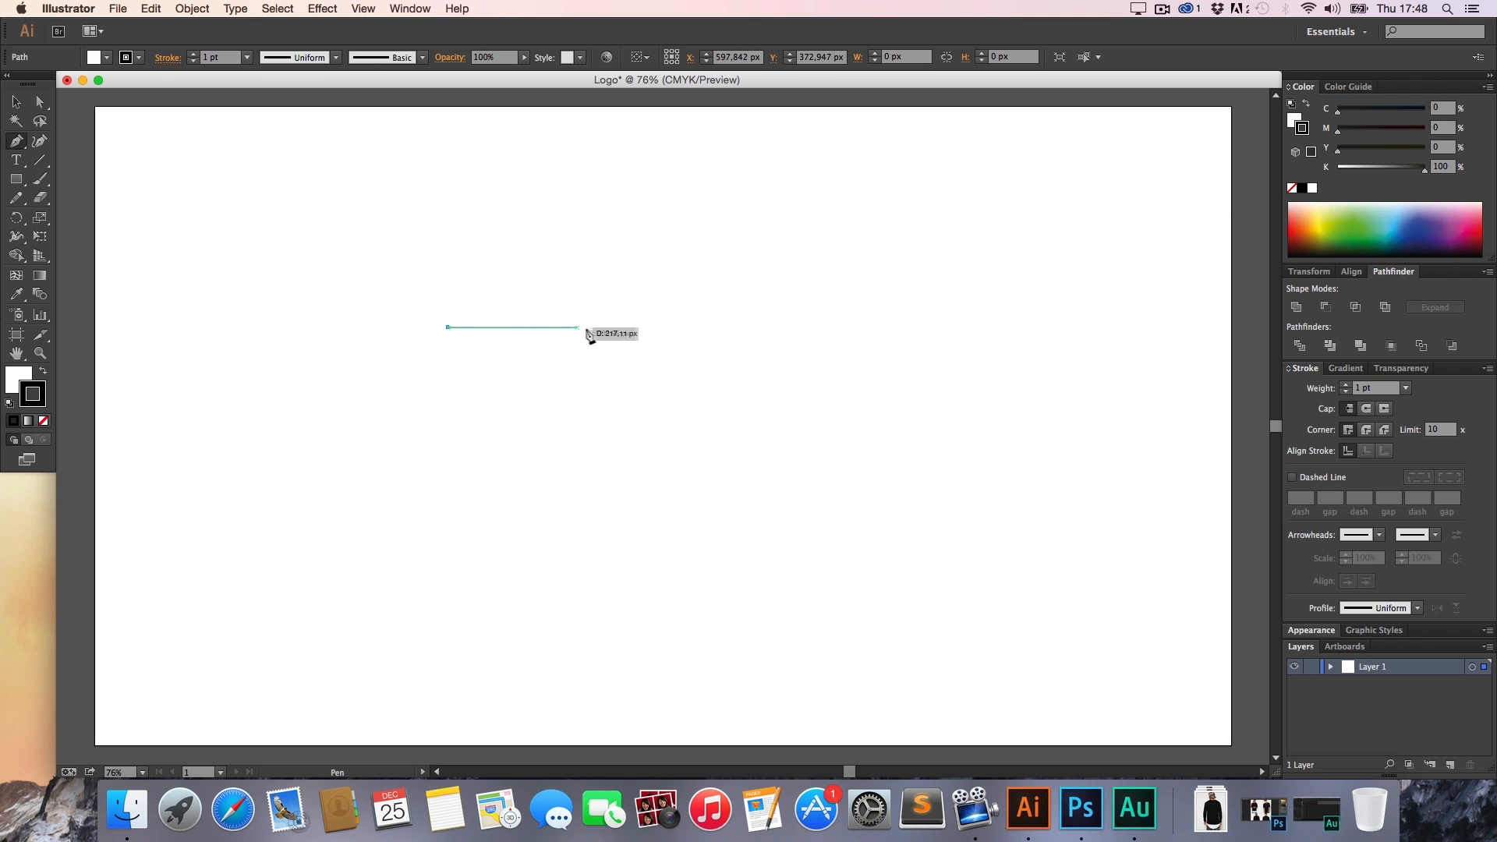
click(686, 327)
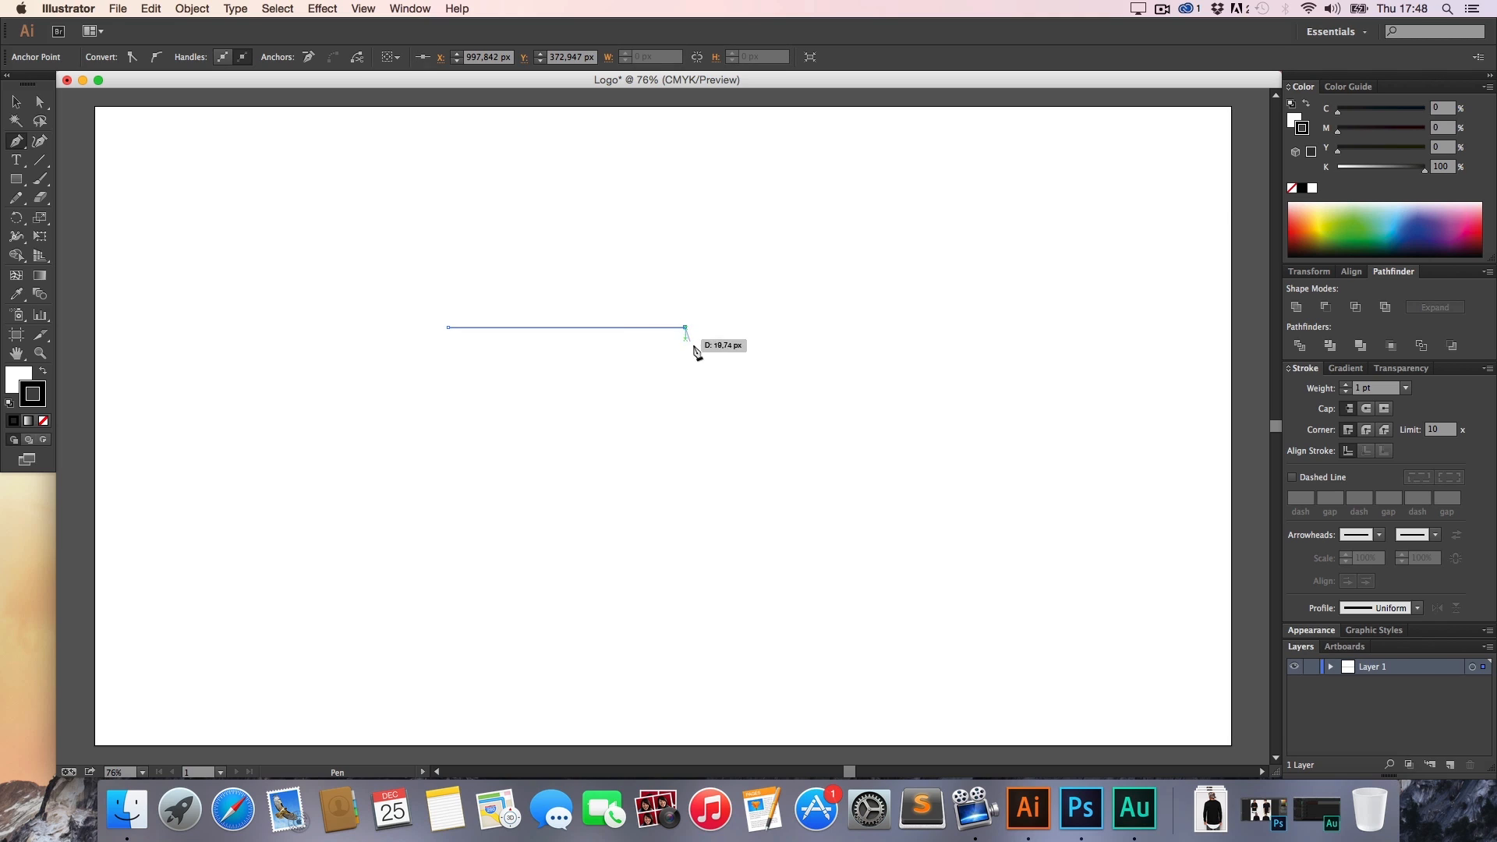
click(778, 362)
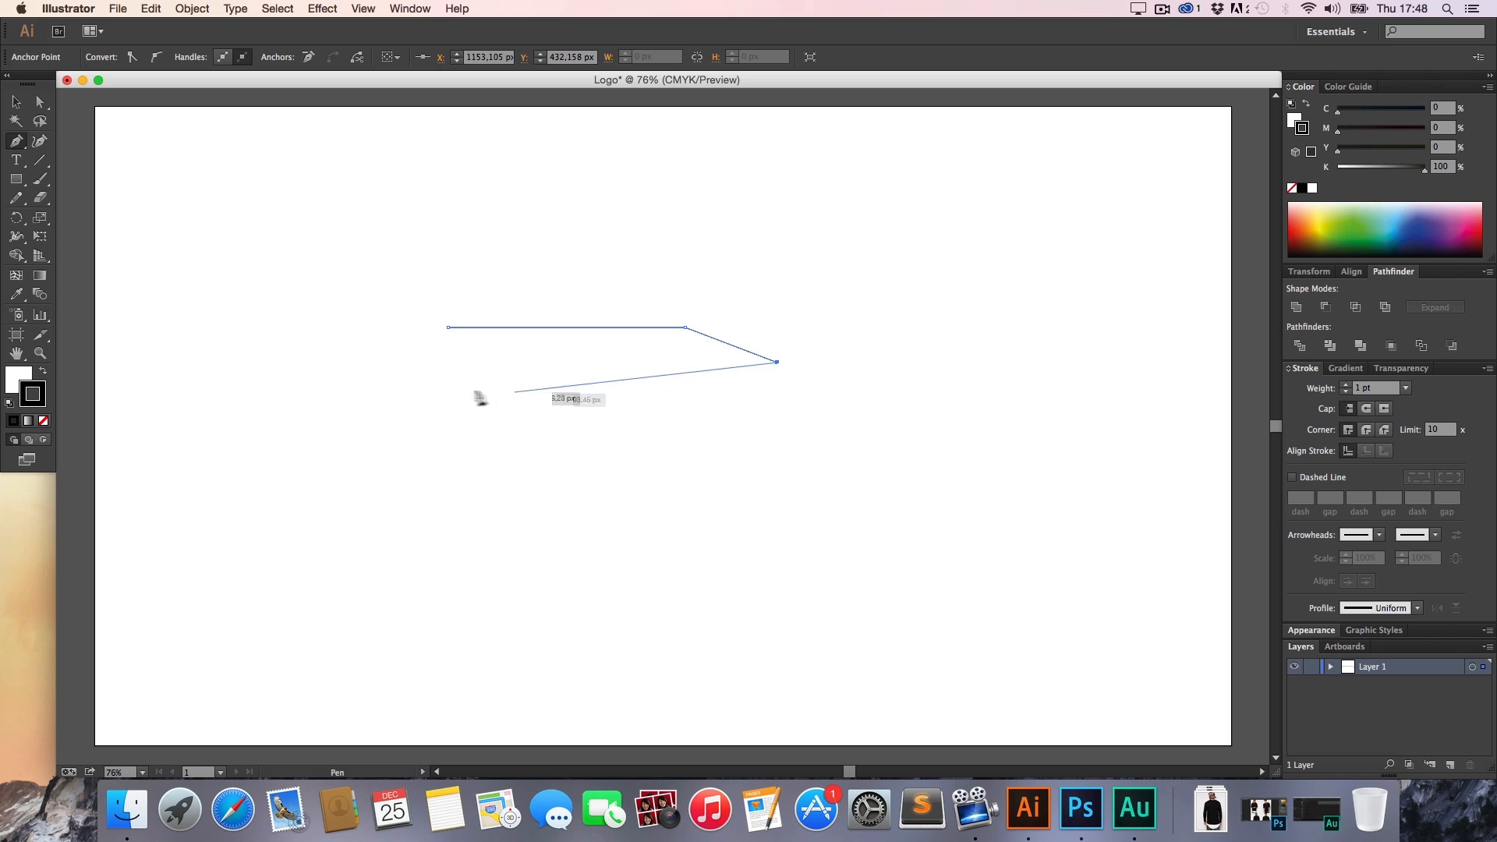
drag(449, 378, 232, 367)
Remove the outgoing curve handle at the lower-left anchor and close the blade path with a straight vertical edge
key(shift)
key(shift+a)
key(a)
key(p)
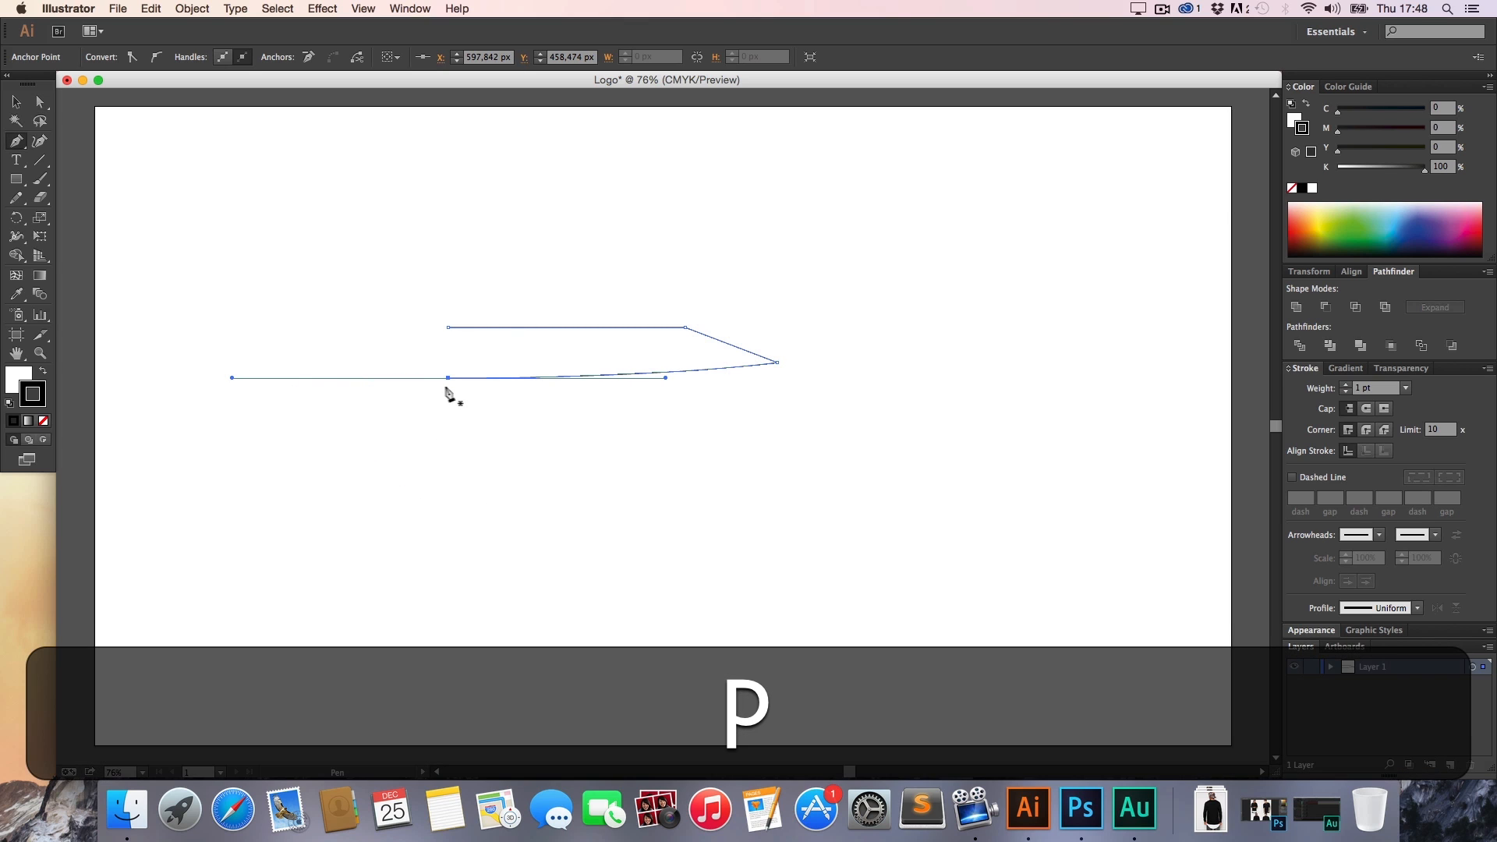
key(super)
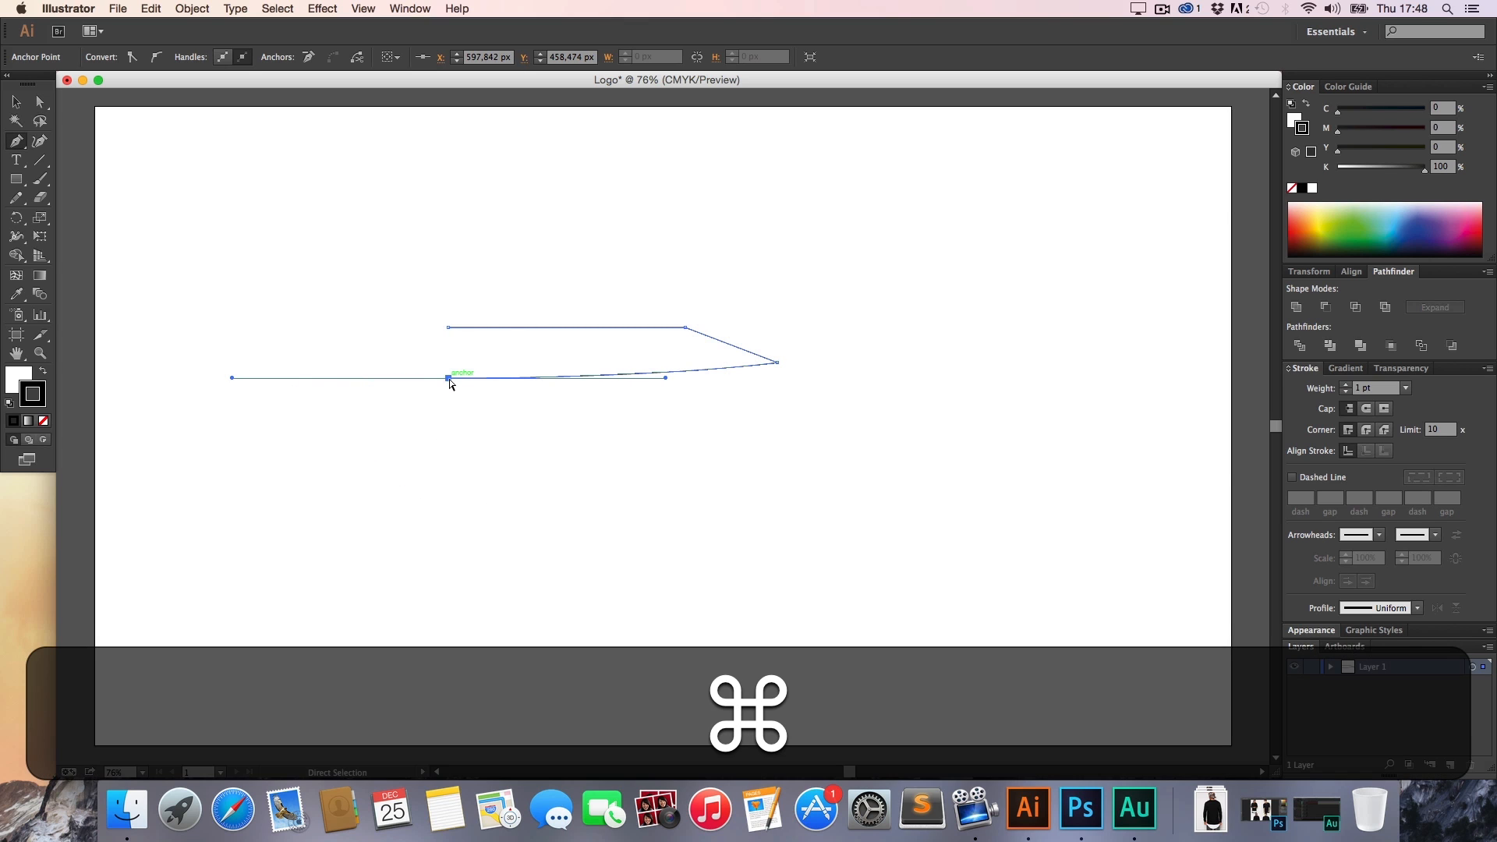
key(alt)
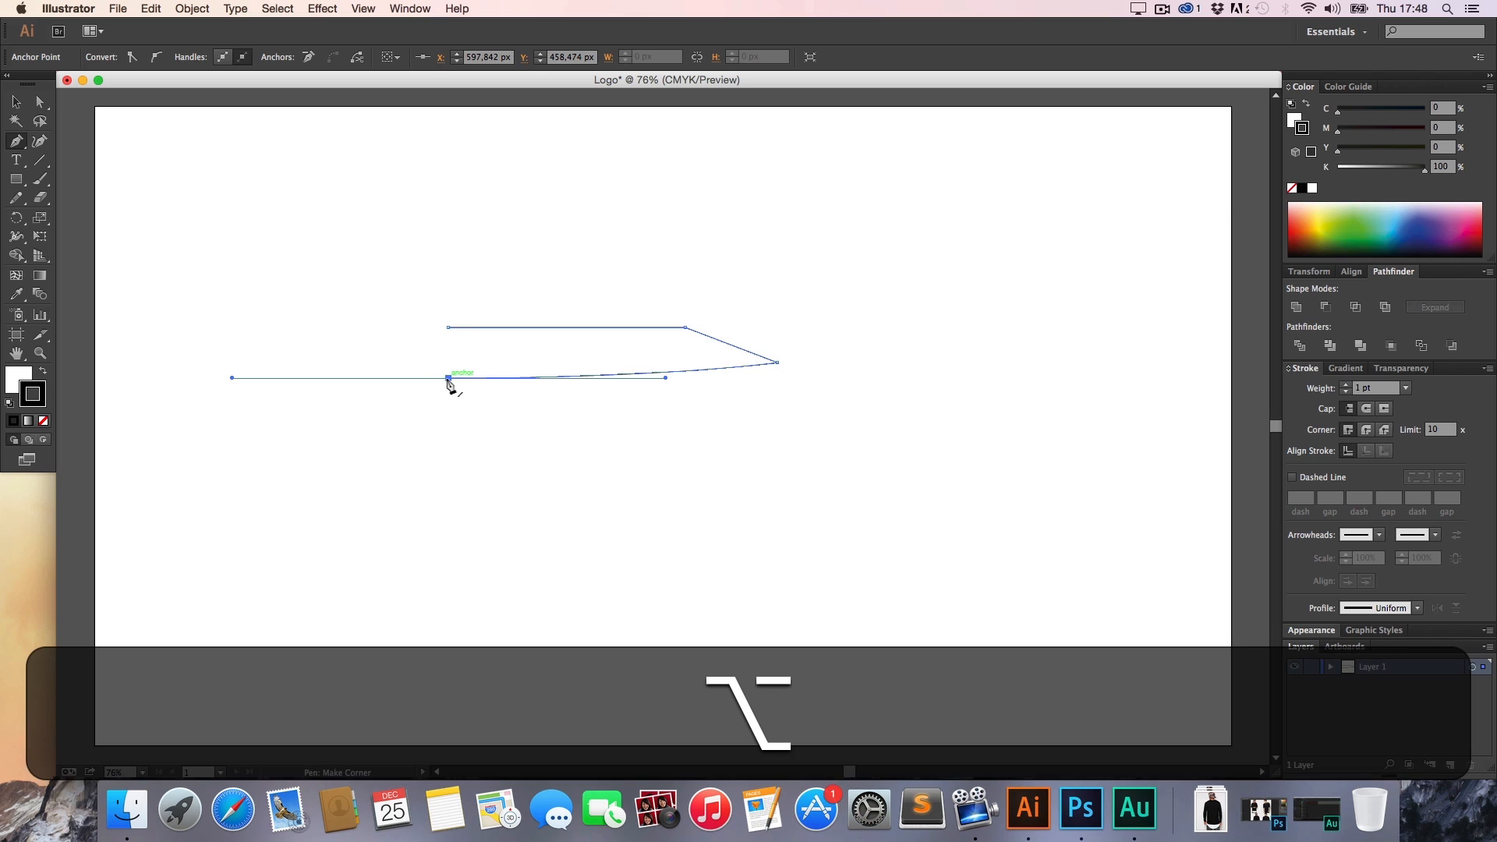
alt+click(449, 379)
click(449, 328)
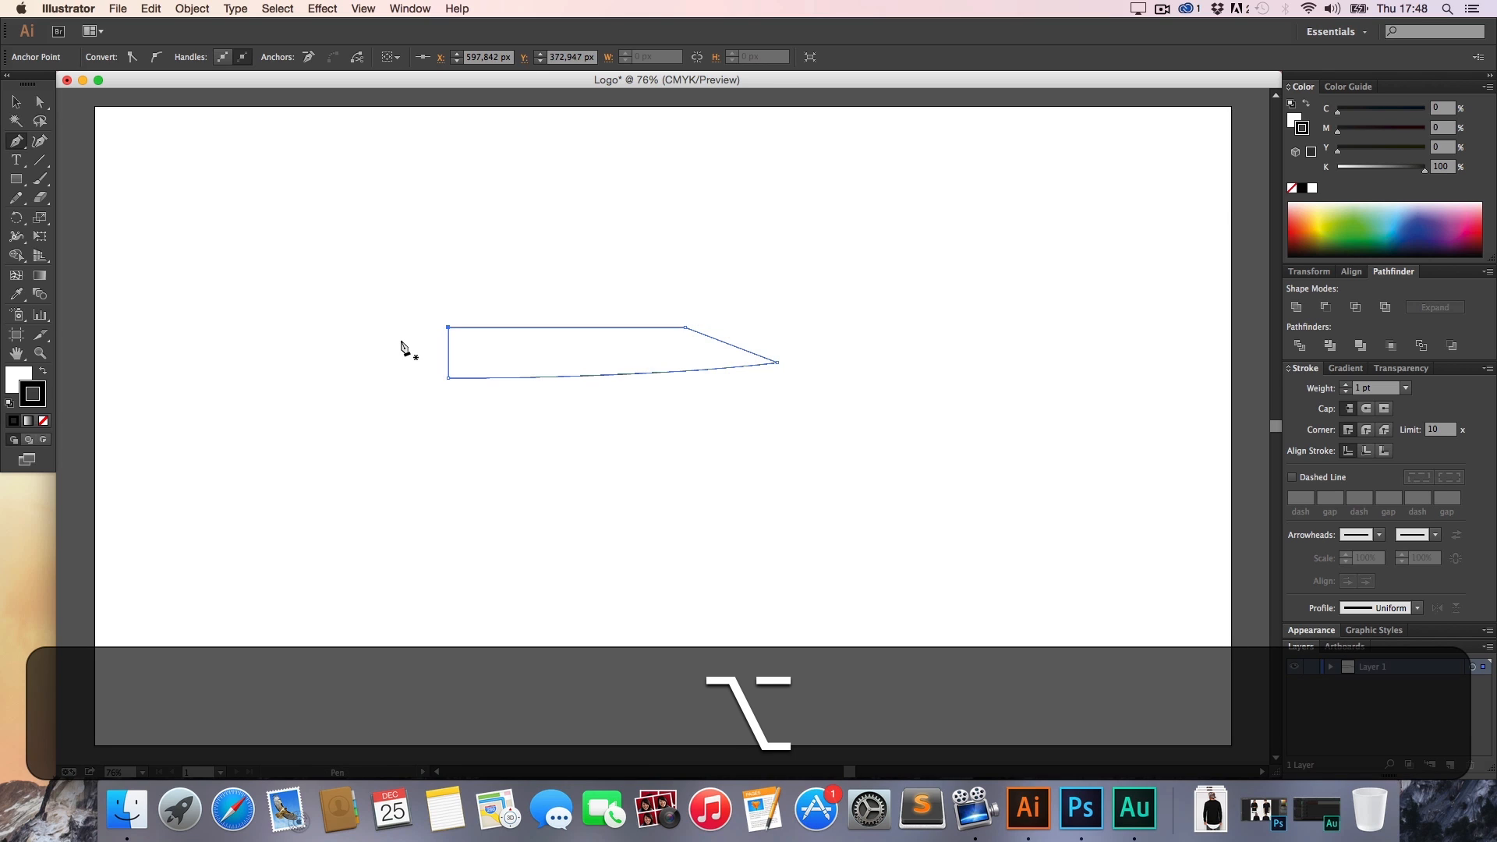
key(a)
click(409, 351)
Move the anchor at the blade's tip slightly outward and up
key(z)
click(556, 370)
click(680, 400)
key(h)
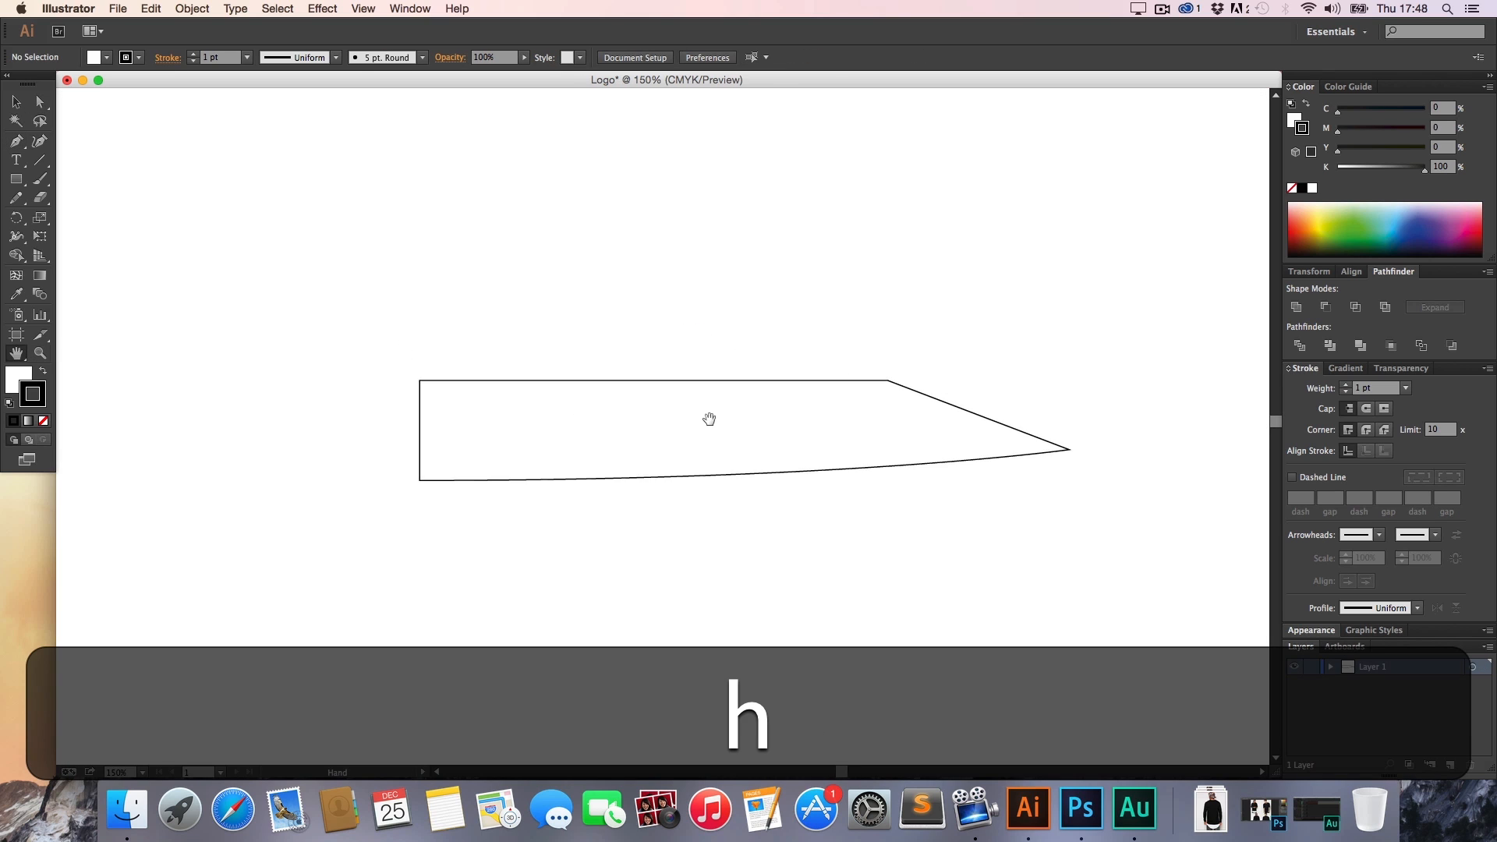
drag(708, 426, 641, 397)
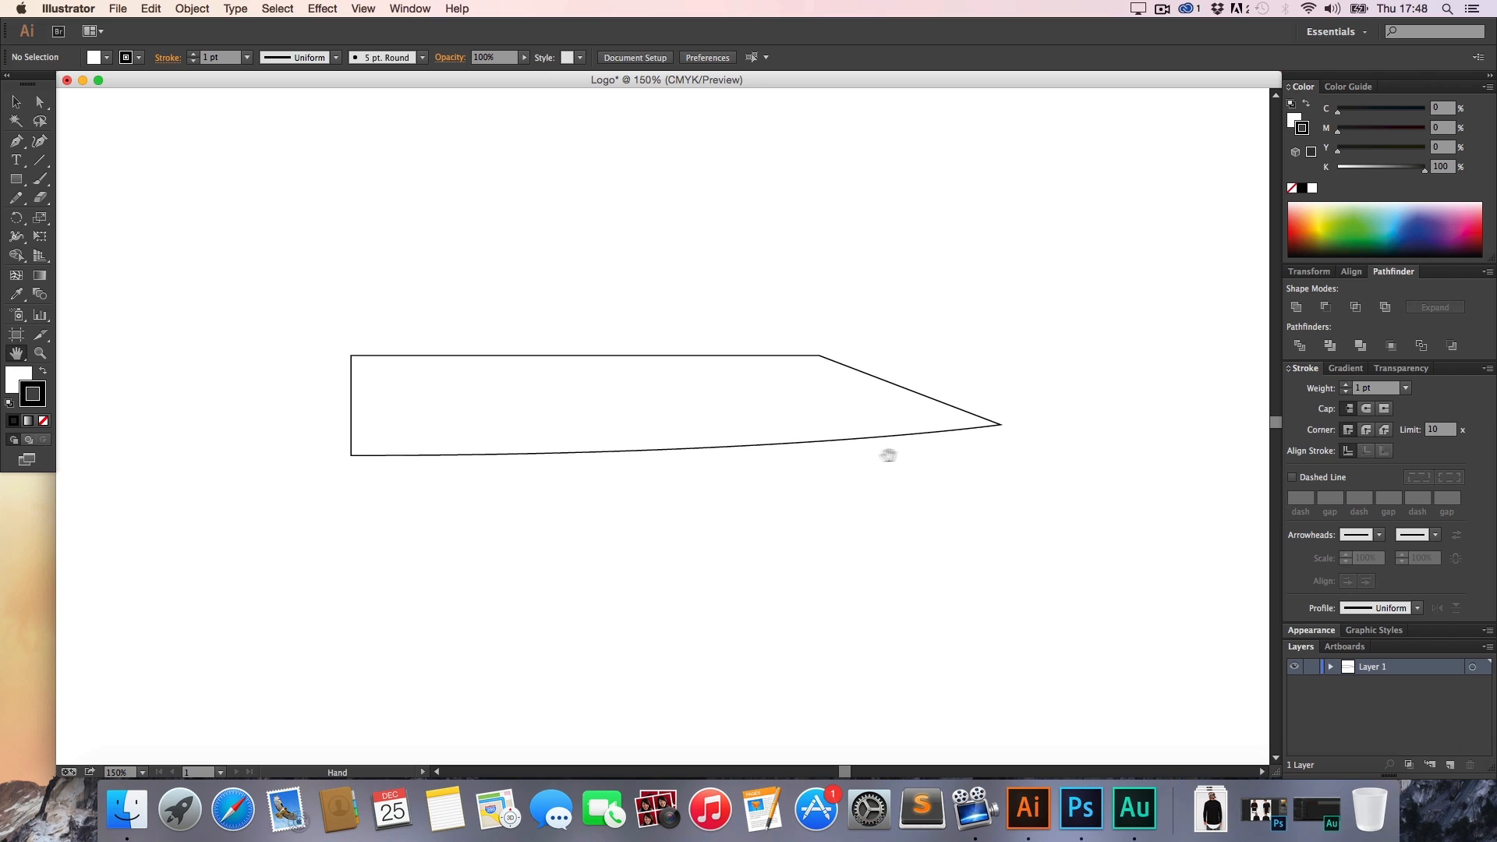
key(a)
mouse_move(996, 427)
mouse_down()
mouse_move(967, 411)
mouse_move(1013, 419)
mouse_up()
click(978, 489)
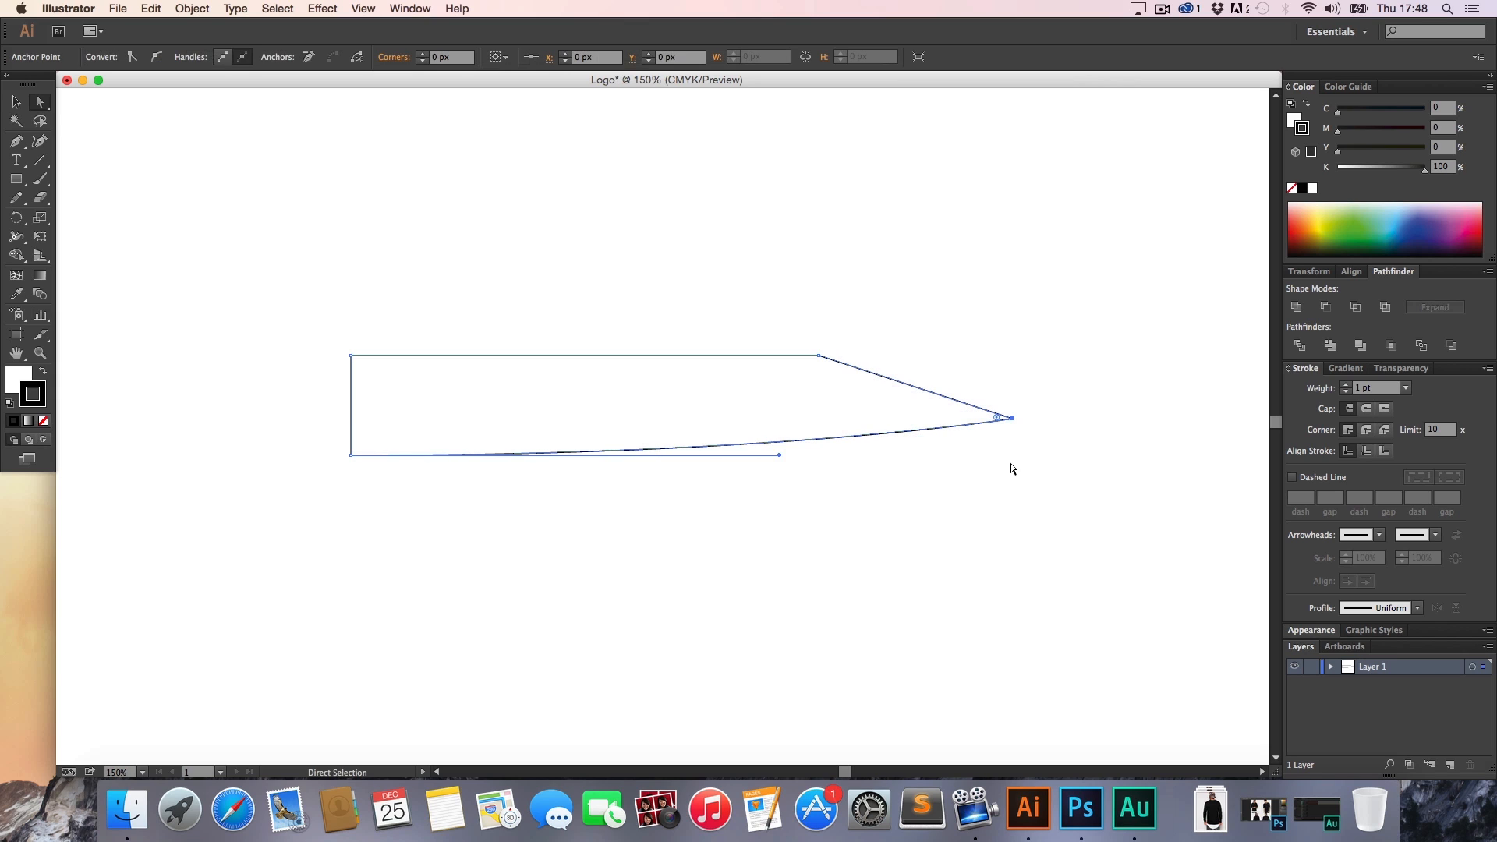
click(1013, 468)
Draw a narrow black rectangle without stroke along the blade's blunt end, from its upper corner to below its lower edge
key(z)
alt+click(715, 471)
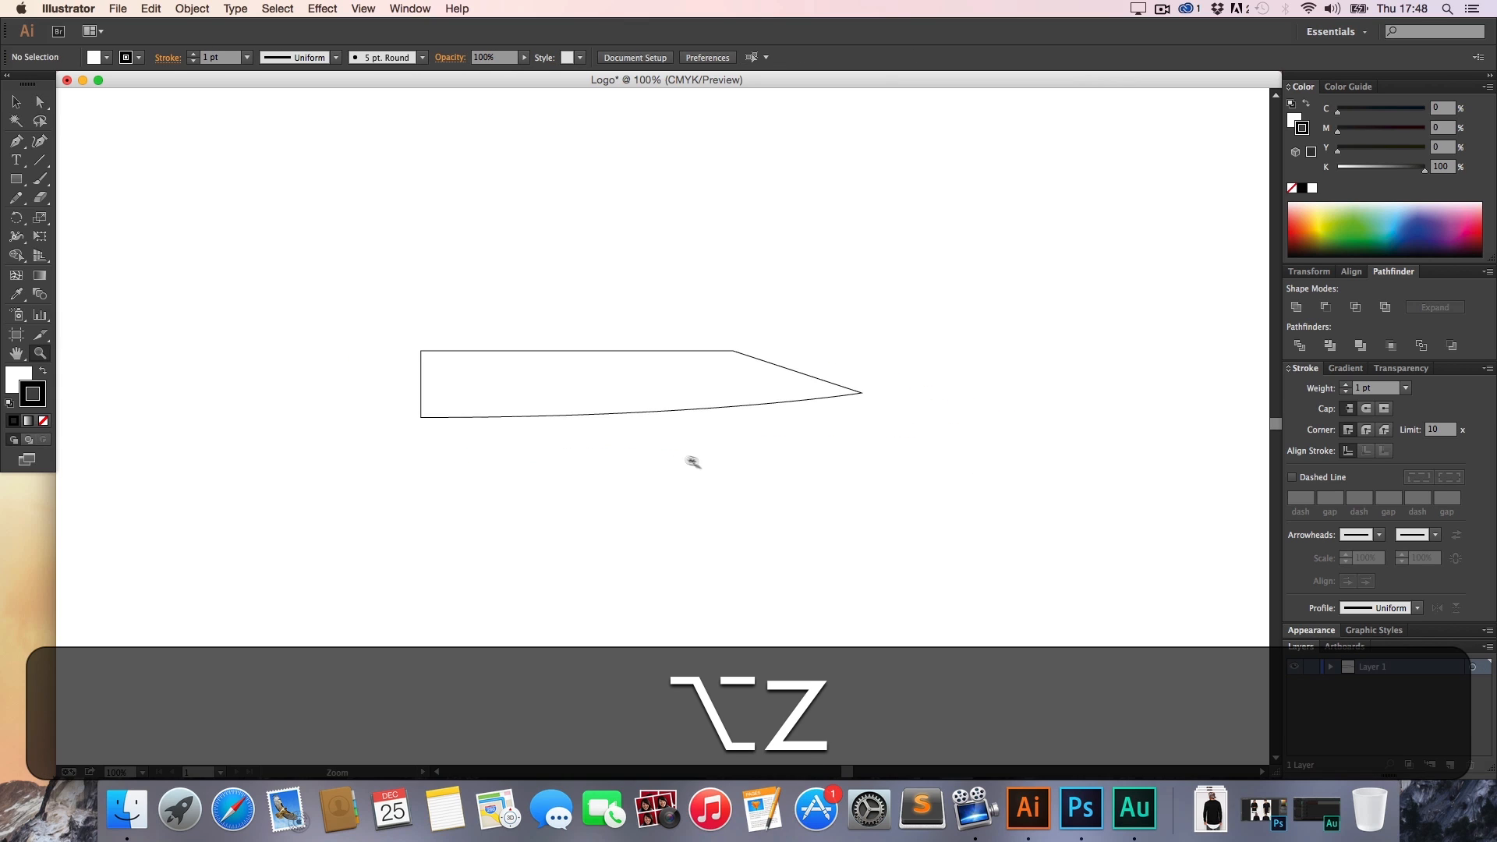
key(alt+h)
drag(507, 423, 631, 428)
key(z)
double_click(551, 402)
click(866, 447)
key(h)
drag(866, 447, 844, 459)
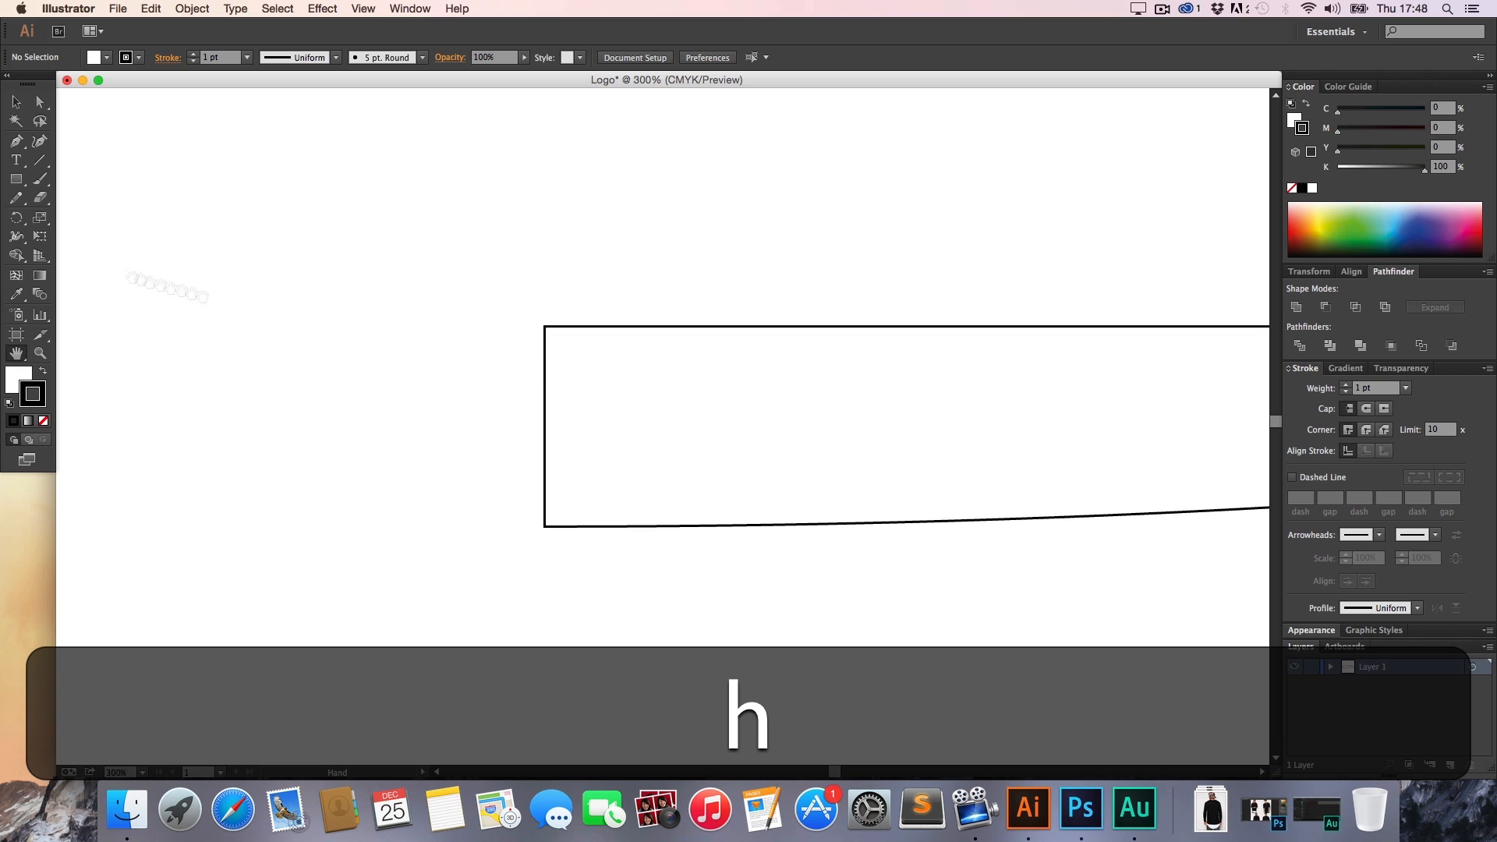
drag(15, 178, 70, 182)
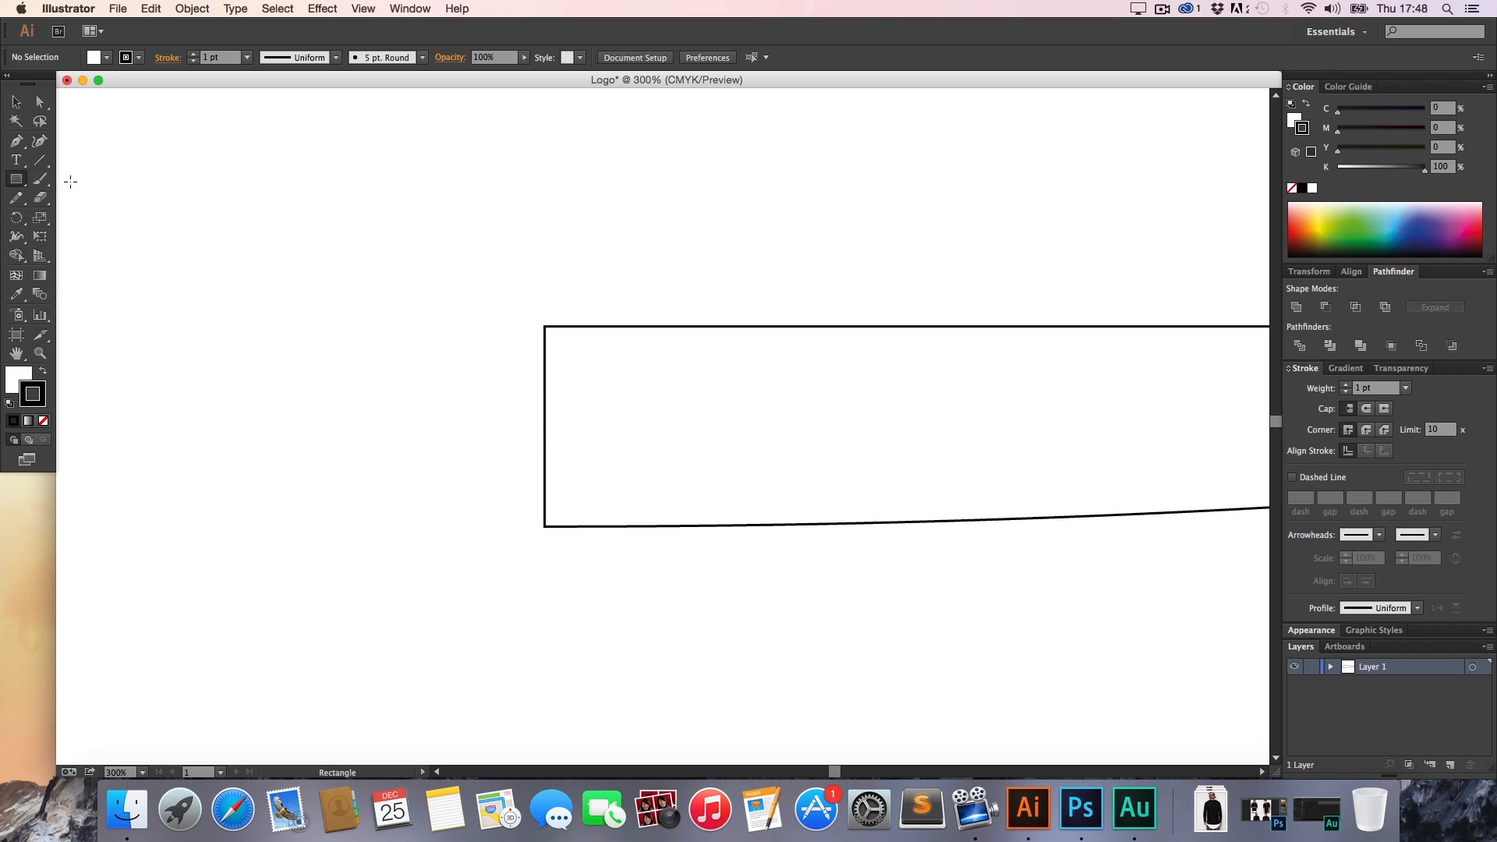
click(42, 371)
click(44, 421)
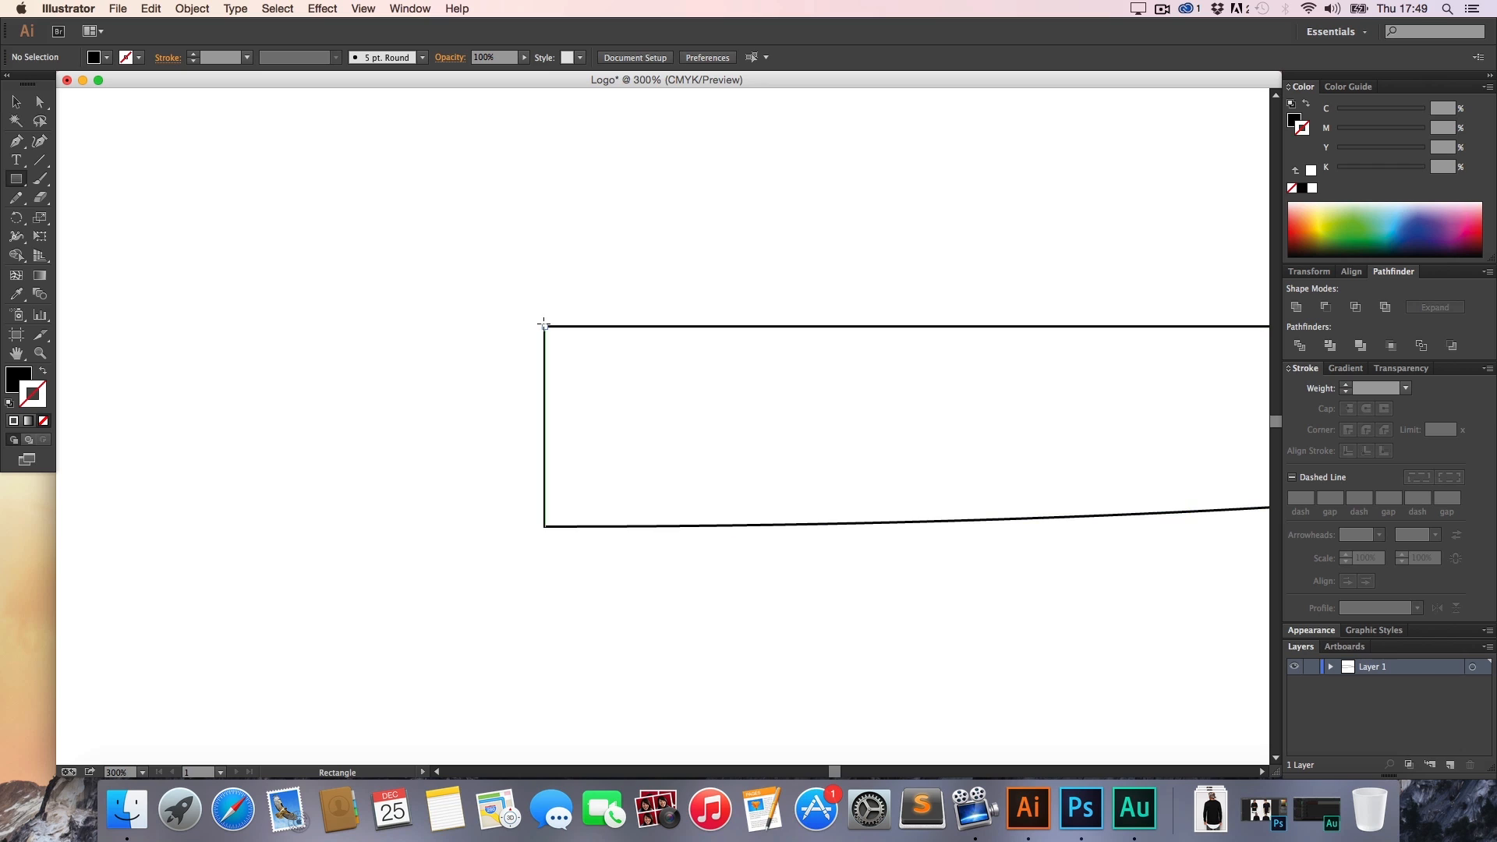
drag(544, 326, 492, 581)
key(a)
click(428, 495)
Move the black rectangle up about 0.49 px to align its top with the outer edge of the blade's stroke
key(z)
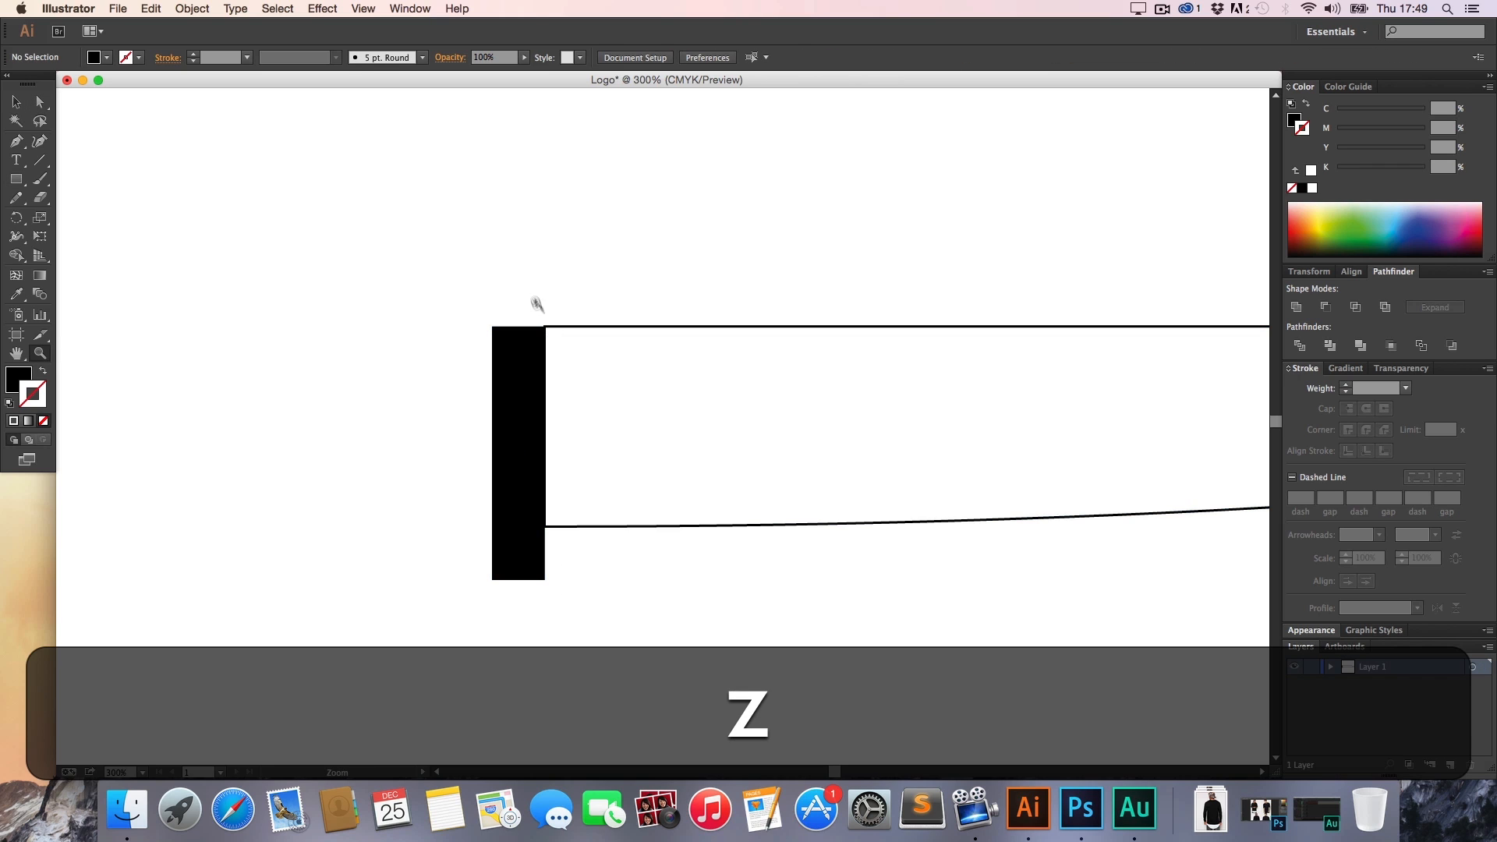
drag(532, 294, 578, 377)
key(a)
click(448, 408)
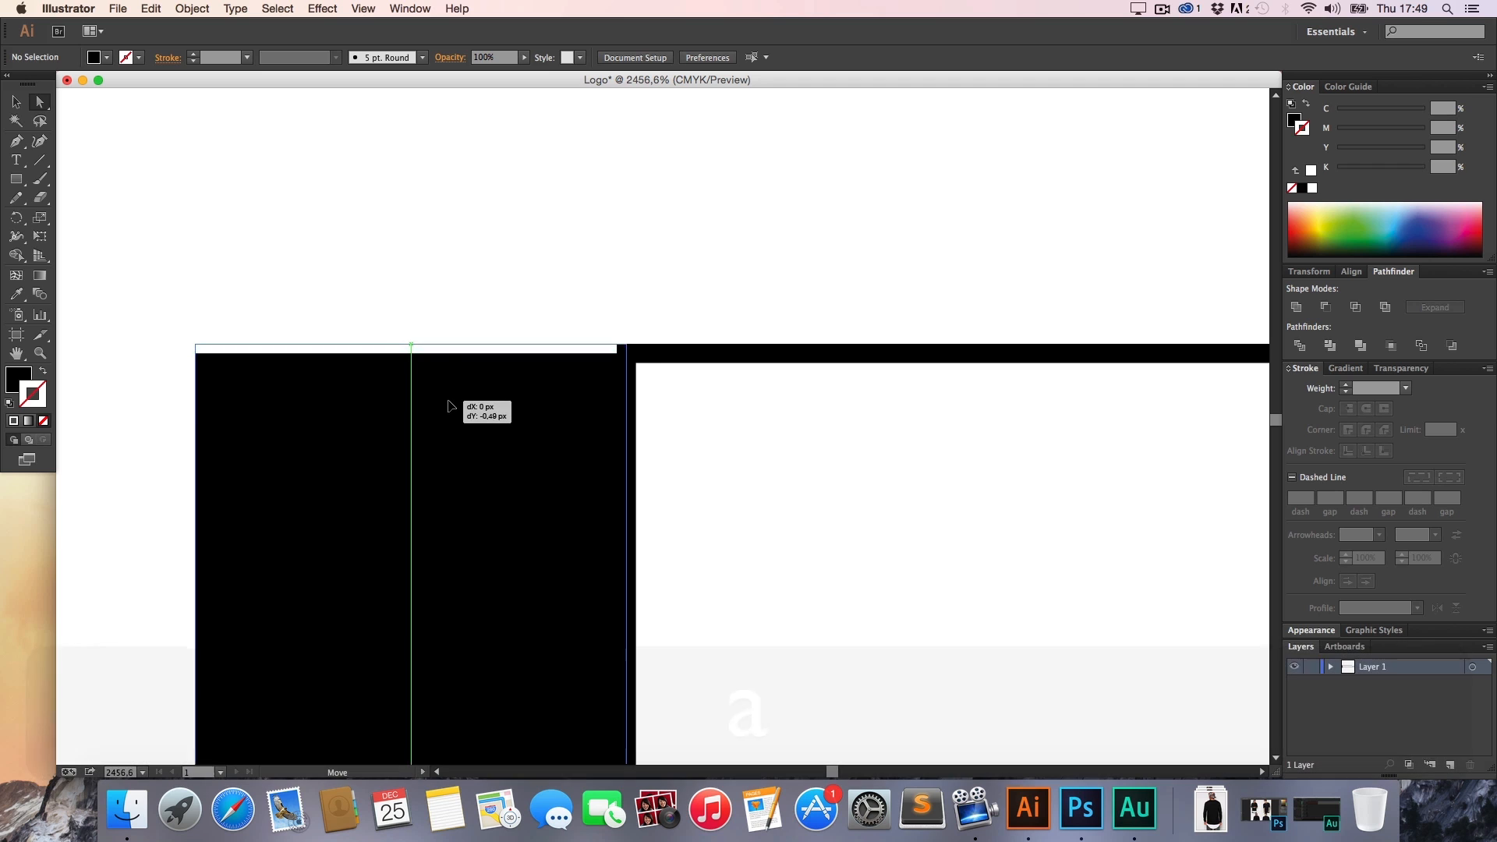
click(426, 280)
Set the blade outline's stroke weight to 6 pt
key(z)
alt+click(426, 279)
alt+click(426, 279)
alt+click(425, 279)
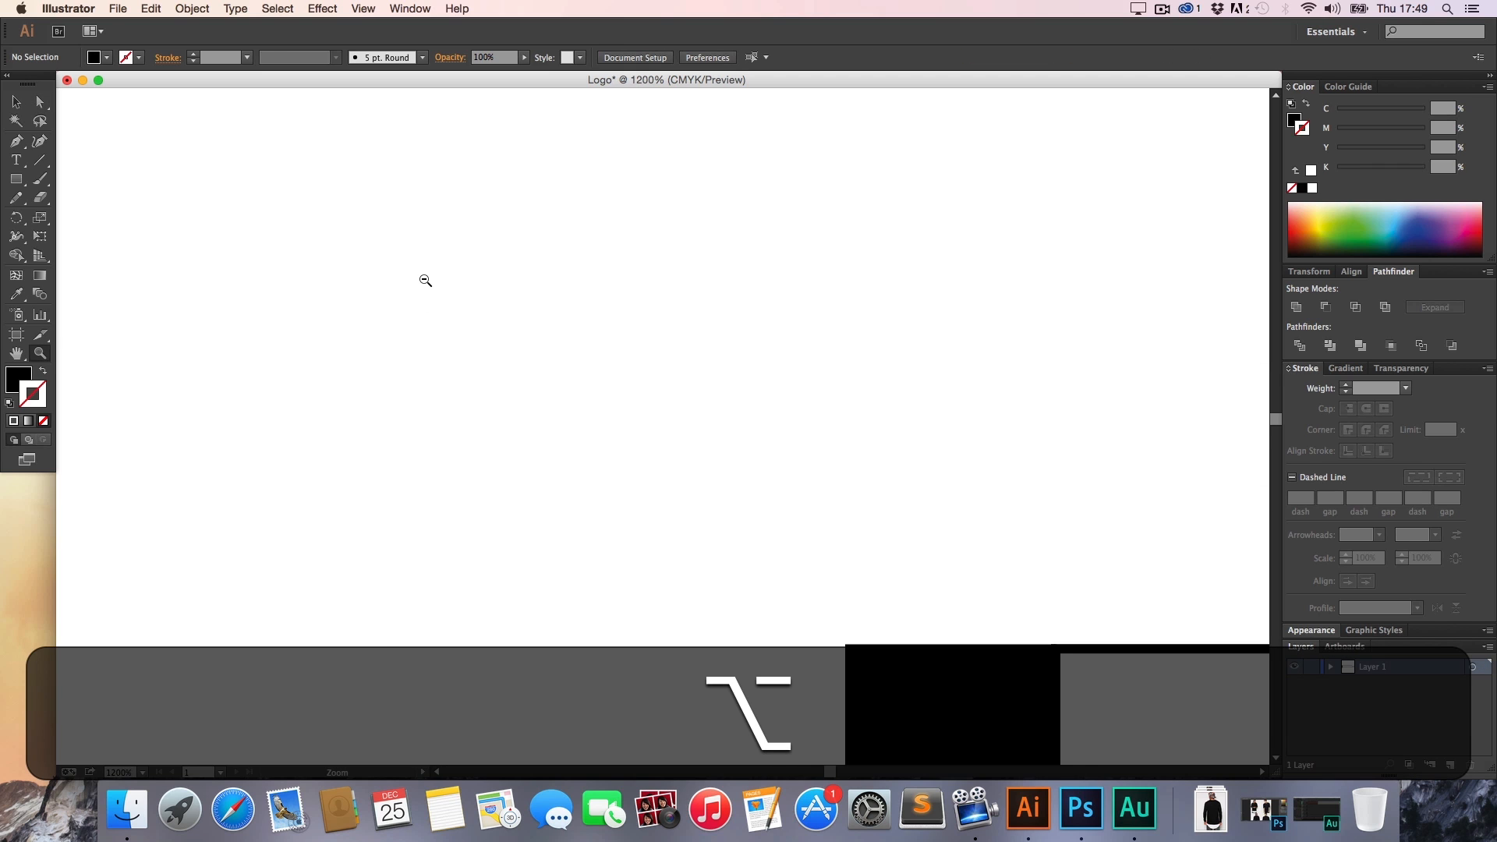
alt+click(425, 280)
alt+click(426, 279)
key(h)
drag(692, 537, 459, 328)
key(z)
alt+click(592, 401)
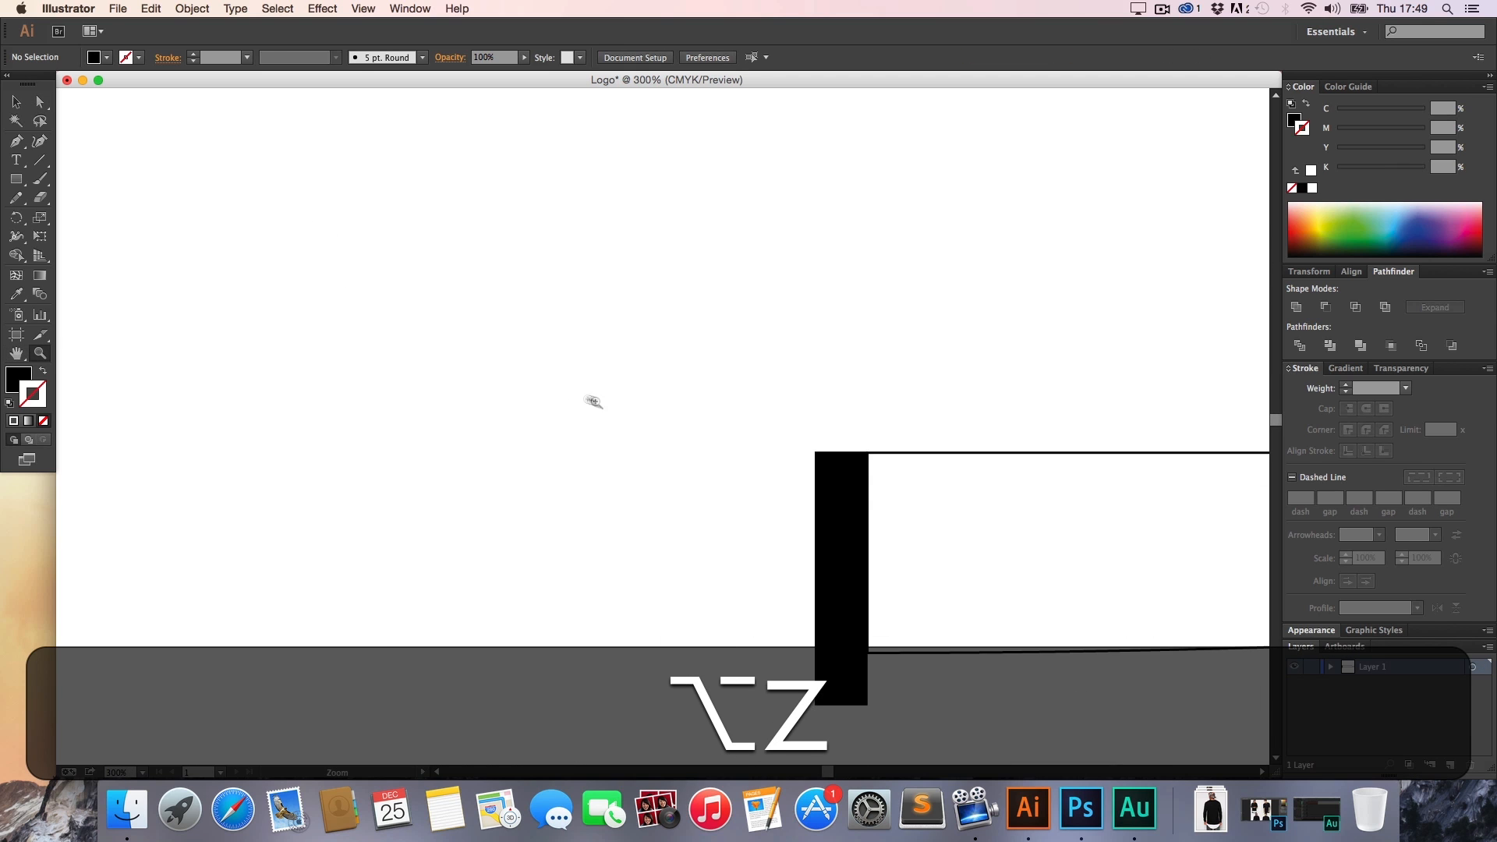
key(h)
drag(678, 412, 258, 312)
key(h)
key(v)
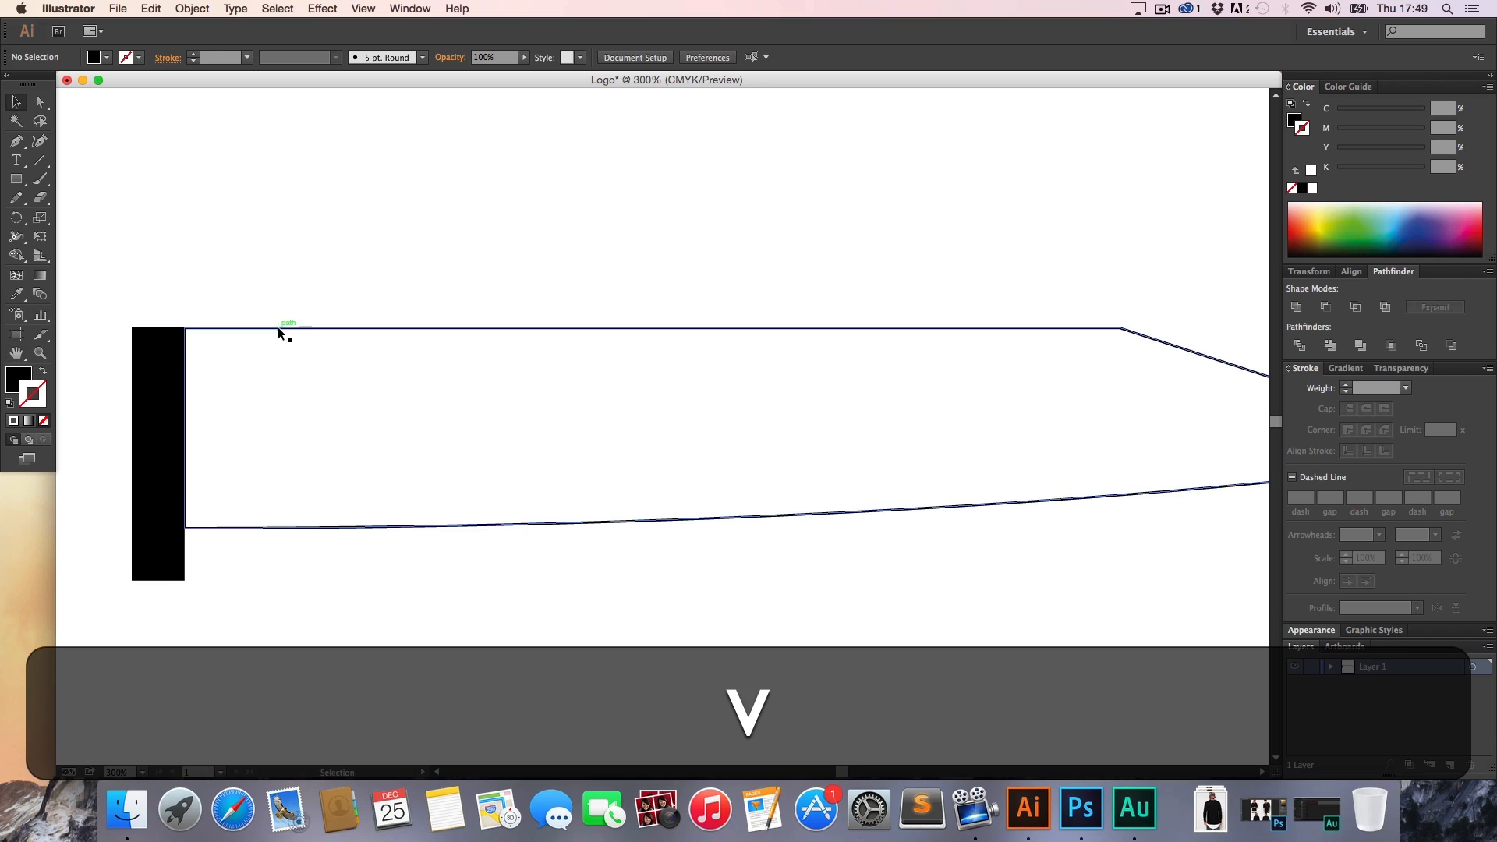
click(278, 327)
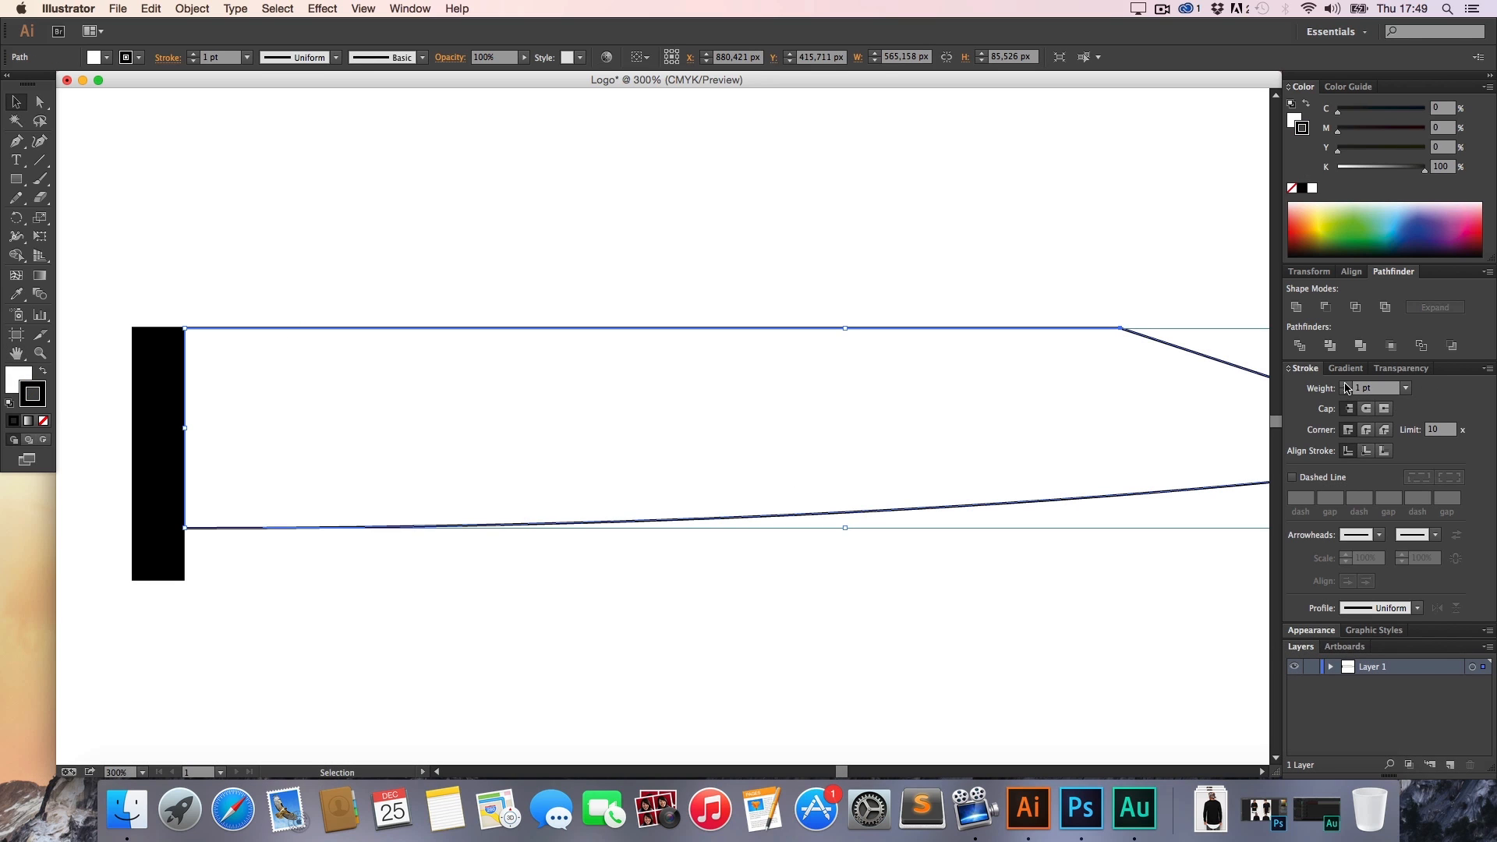
click(1346, 388)
click(1345, 388)
click(1346, 388)
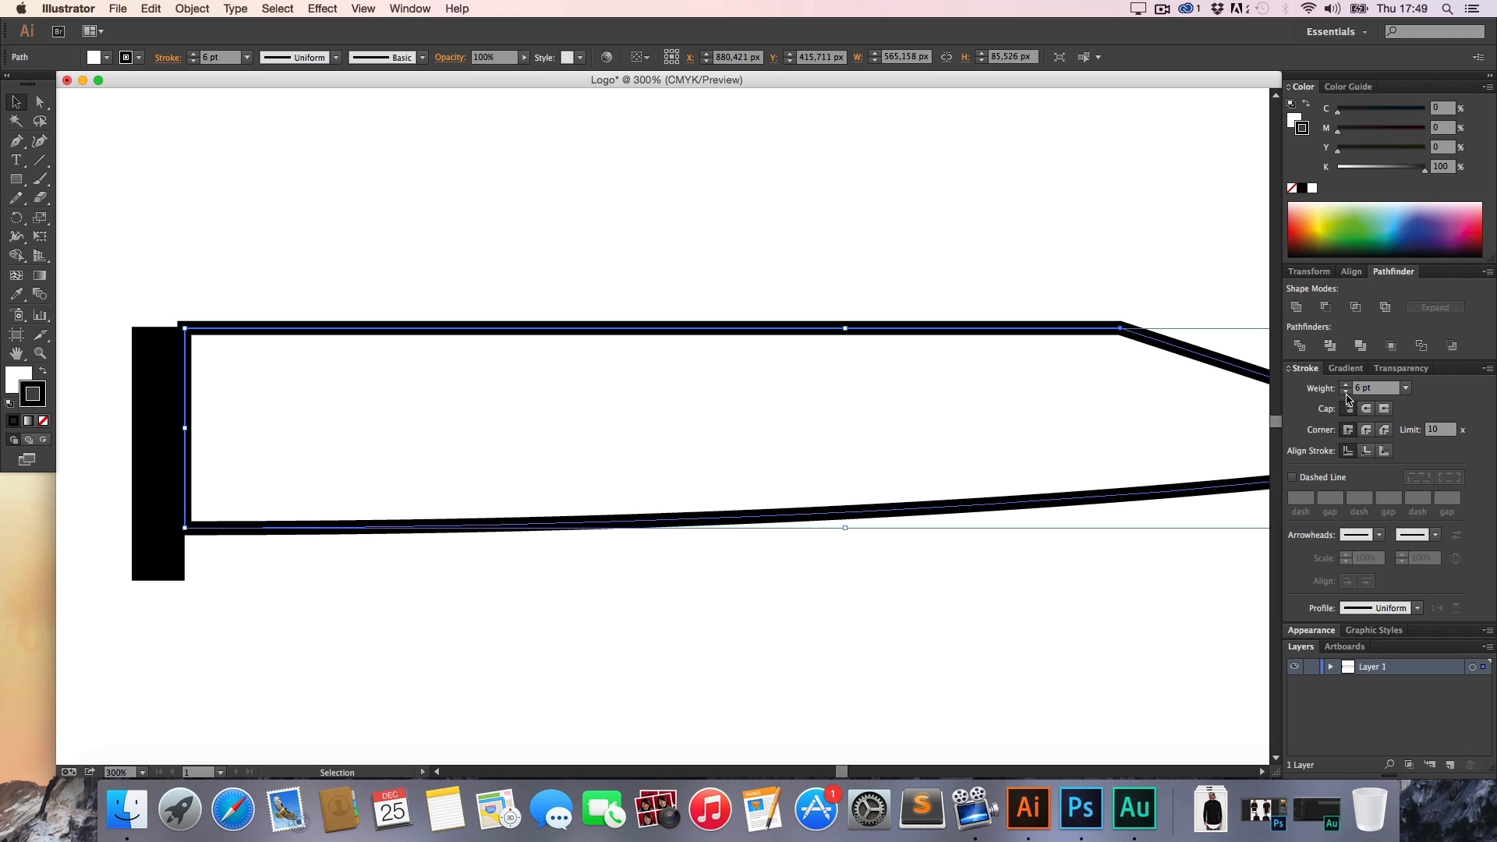
Move the blade outline down to a Y position of about 418.17 px, bringing its upper stroke edge level with the rectangle's top
drag(625, 329, 621, 337)
key(z)
drag(140, 317, 261, 399)
key(h)
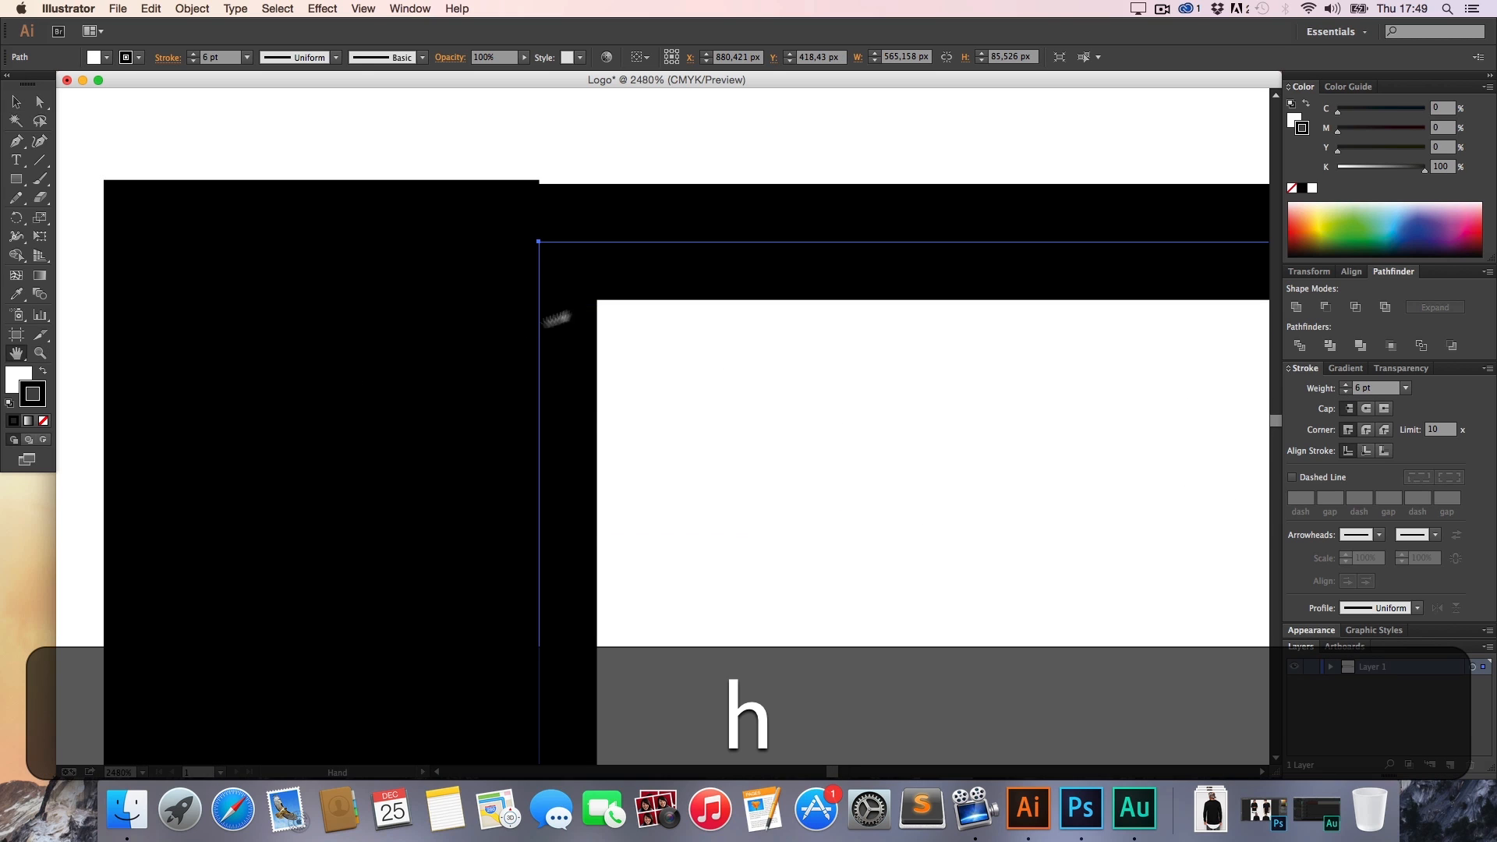
drag(568, 323, 379, 418)
key(v)
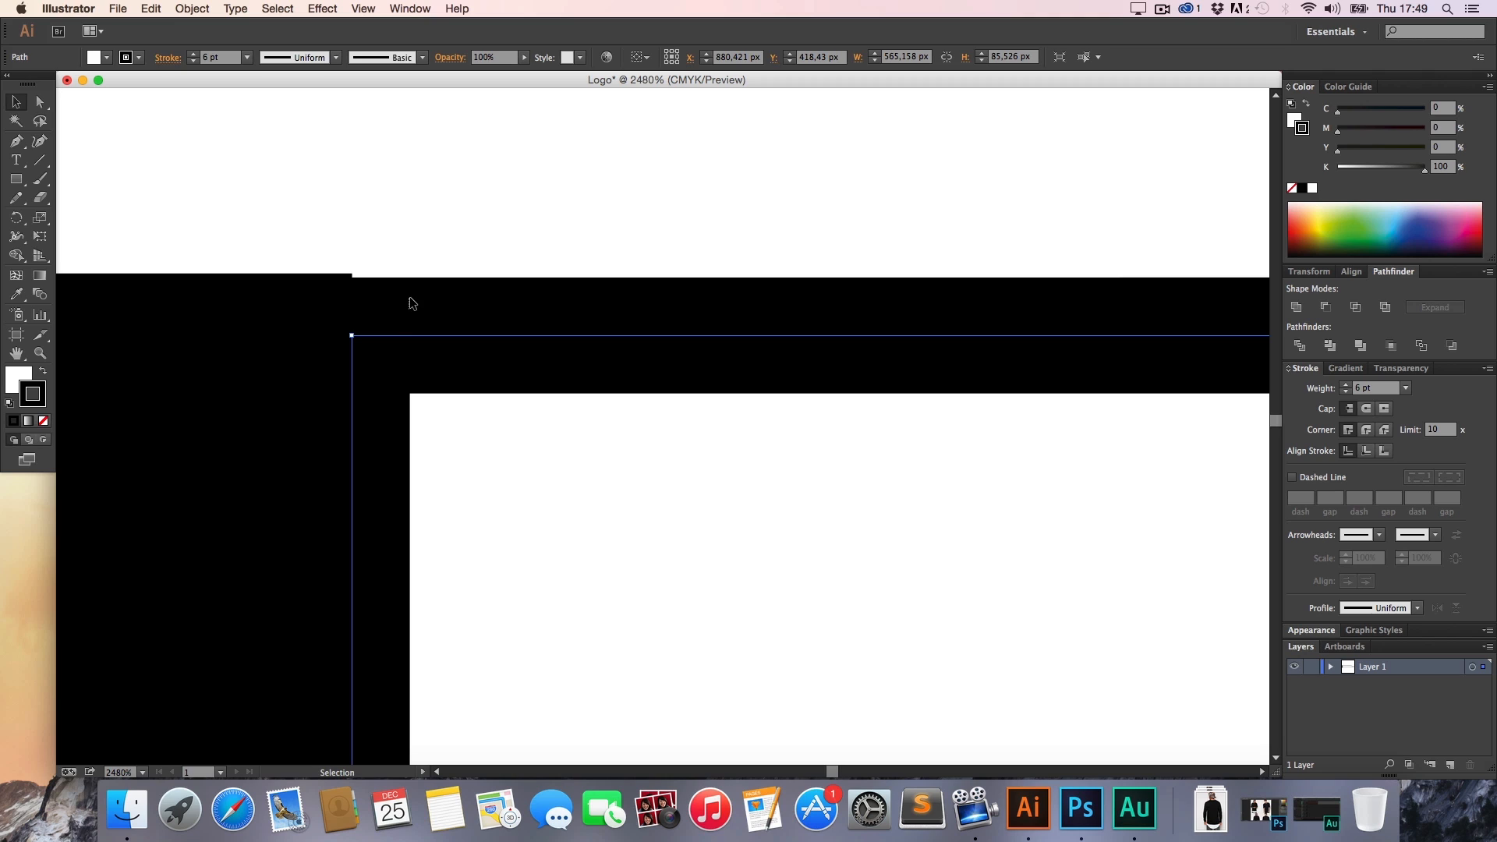
key(super+shift+a)
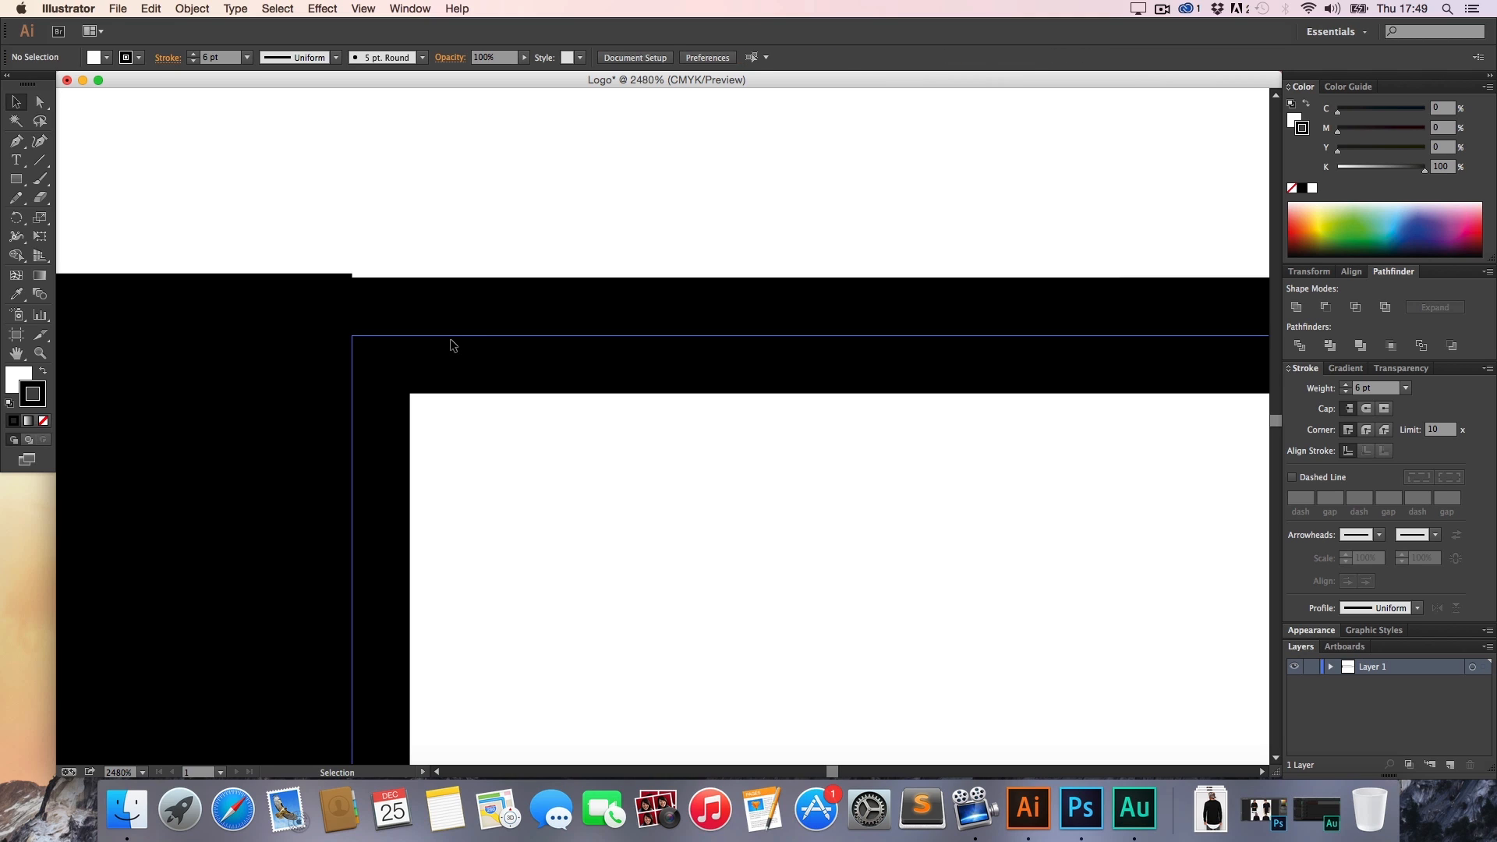
drag(450, 340, 441, 333)
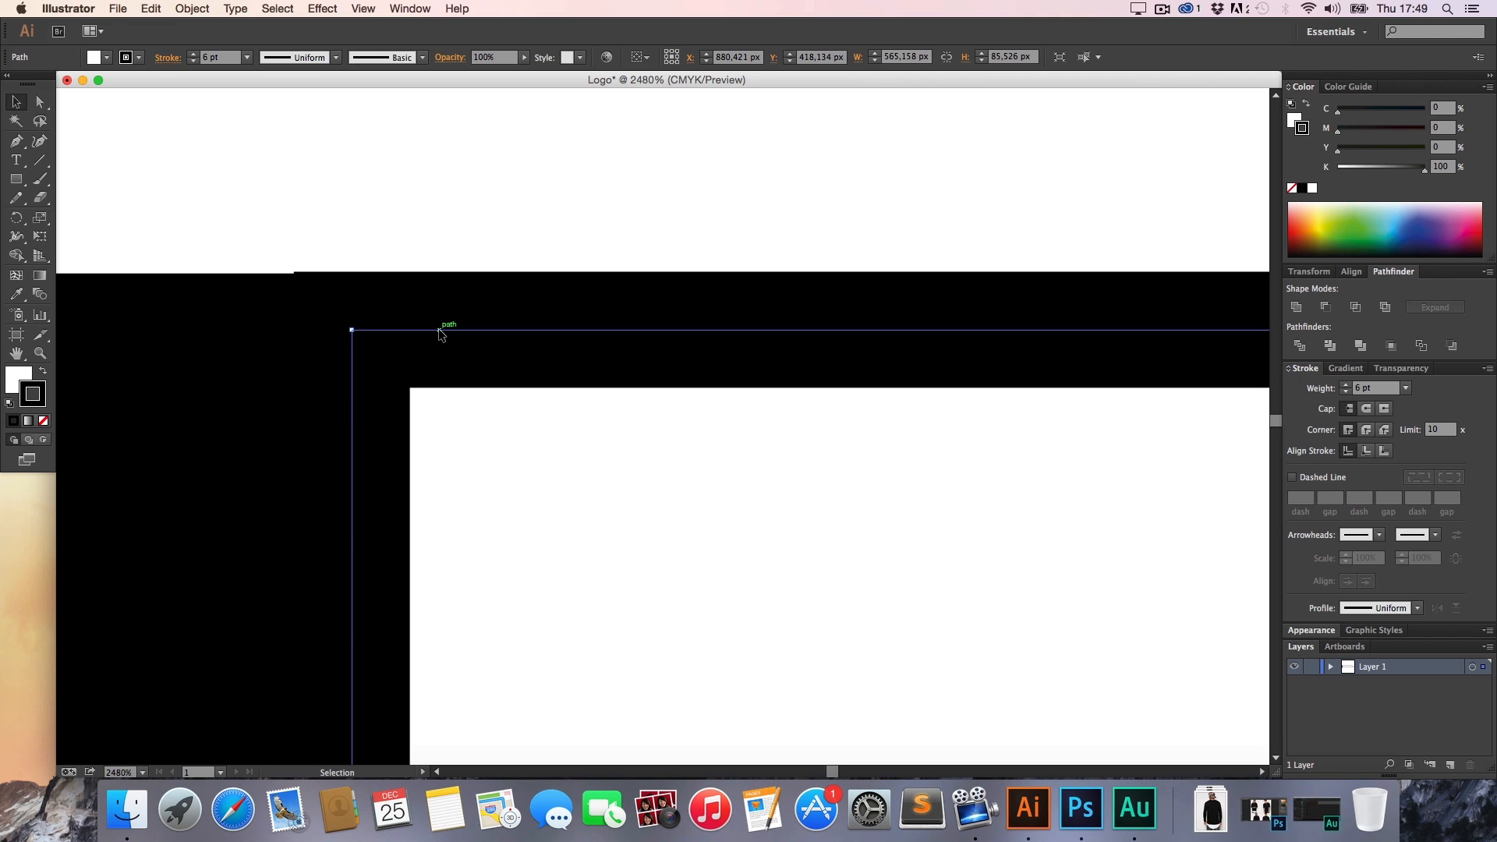
key(Down)
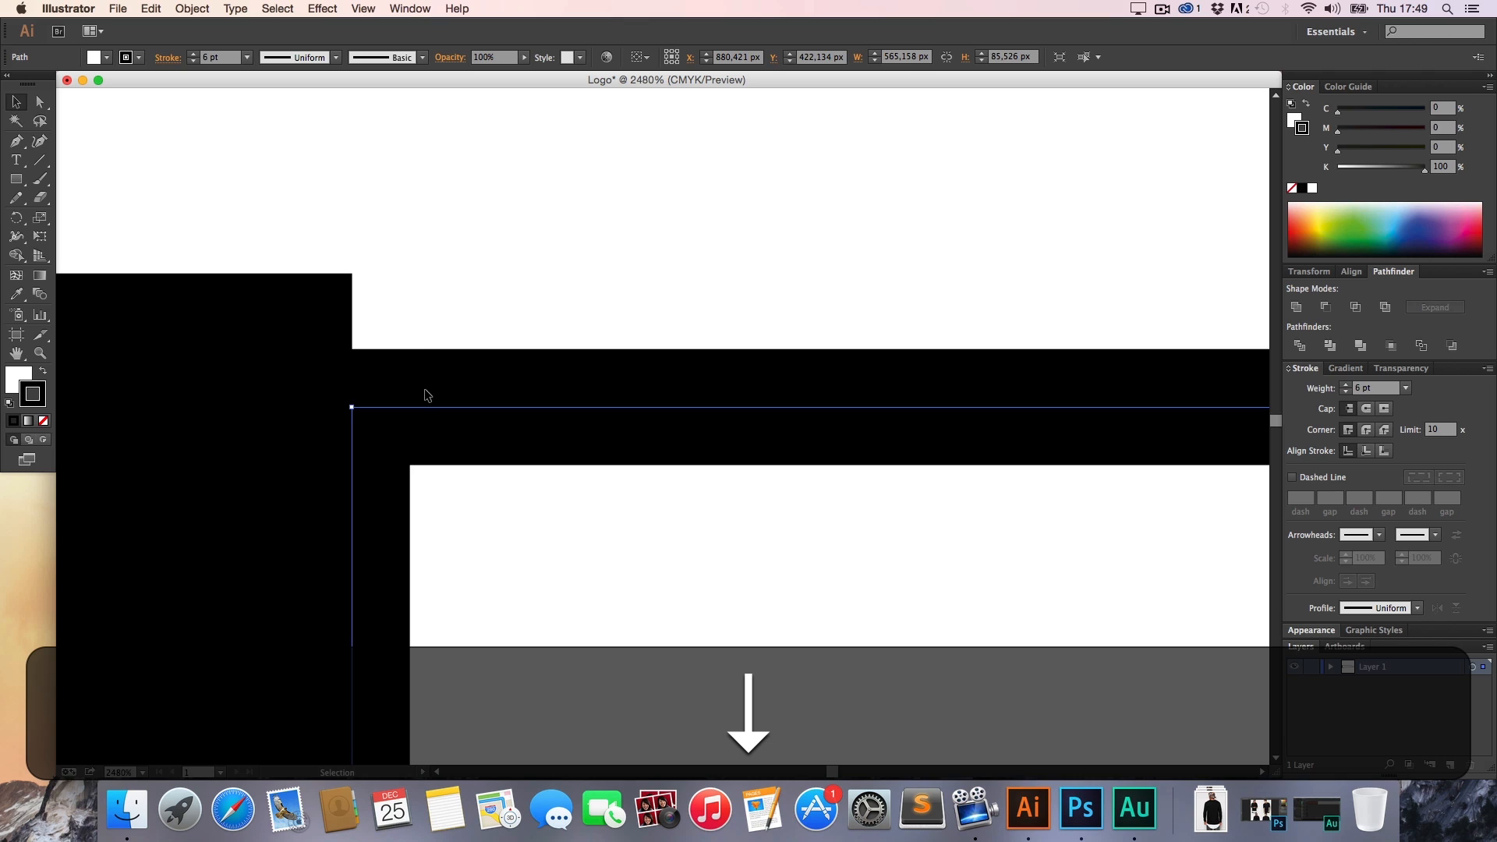
key(Up)
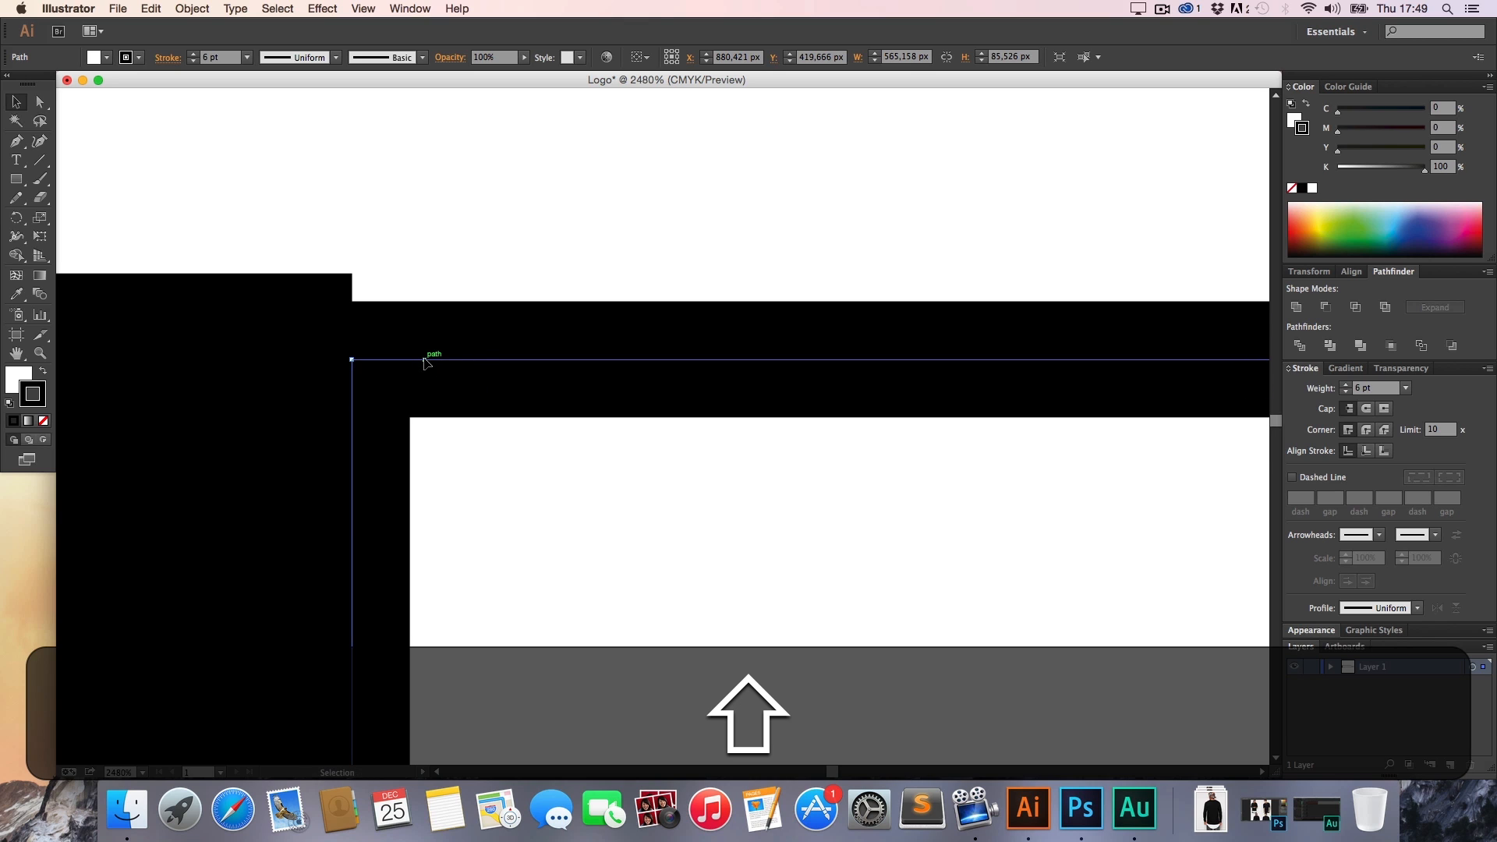
drag(426, 360, 428, 334)
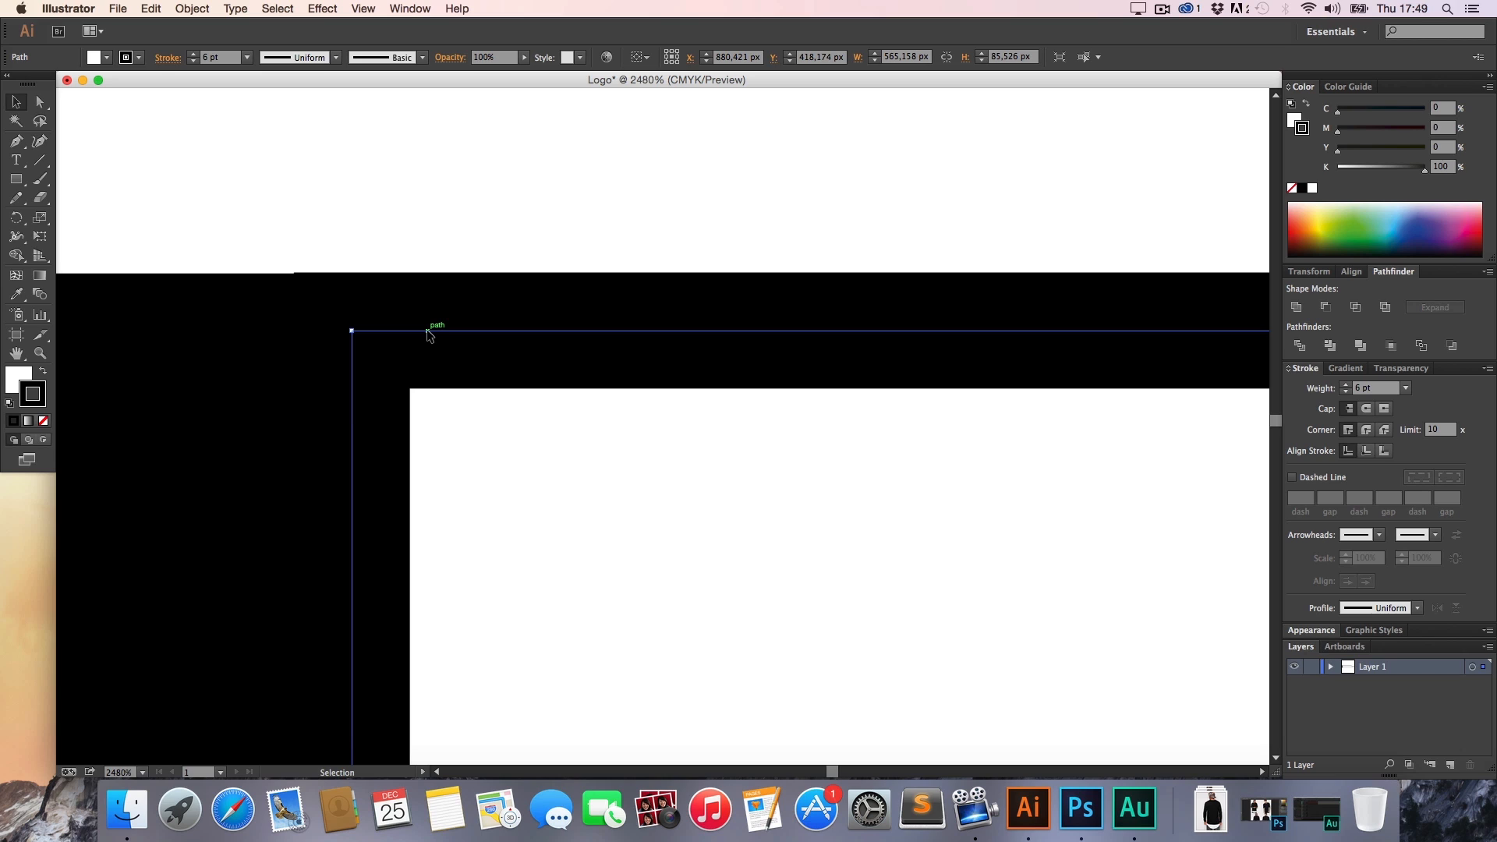
click(455, 268)
Nudge the black rectangle vertically so its top edge sits flush with the blade outline's upper stroke edge
key(z)
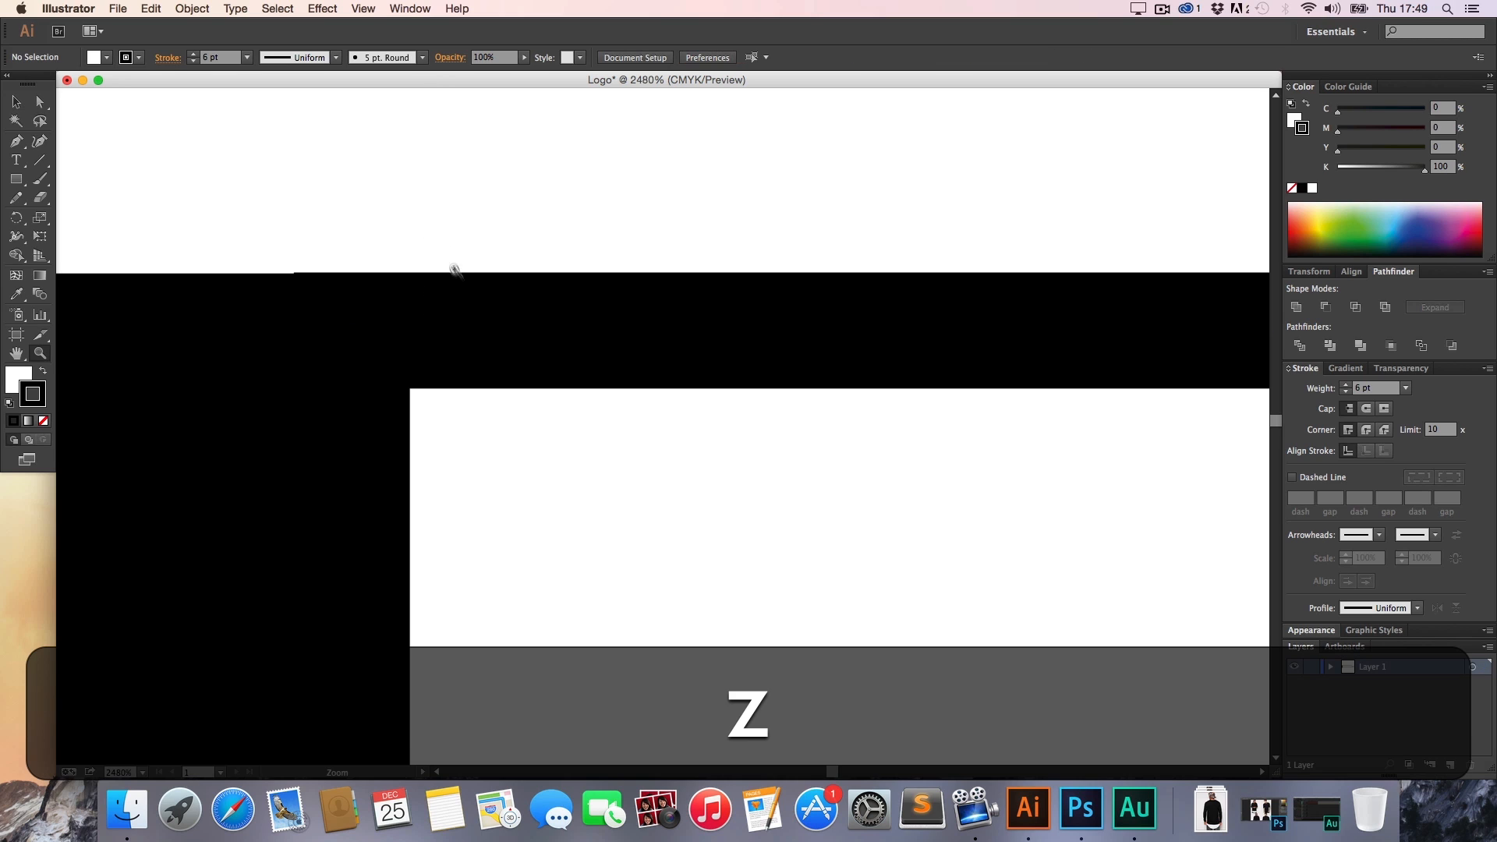
alt+click(464, 308)
alt+click(467, 308)
key(h)
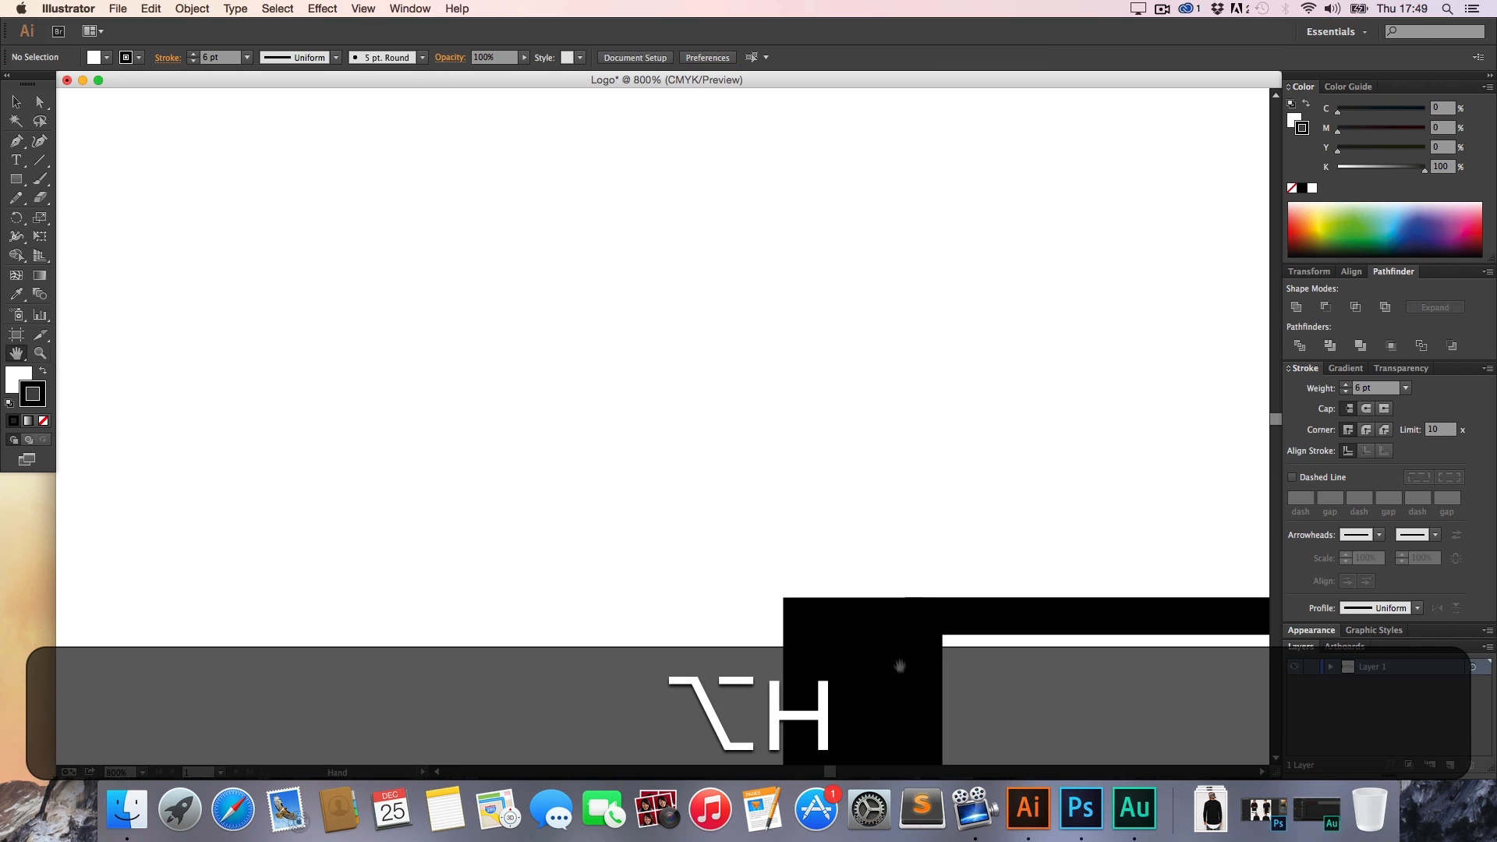
drag(899, 665, 663, 571)
key(z)
drag(651, 463, 768, 572)
key(h)
drag(434, 411, 546, 411)
key(z)
click(595, 351)
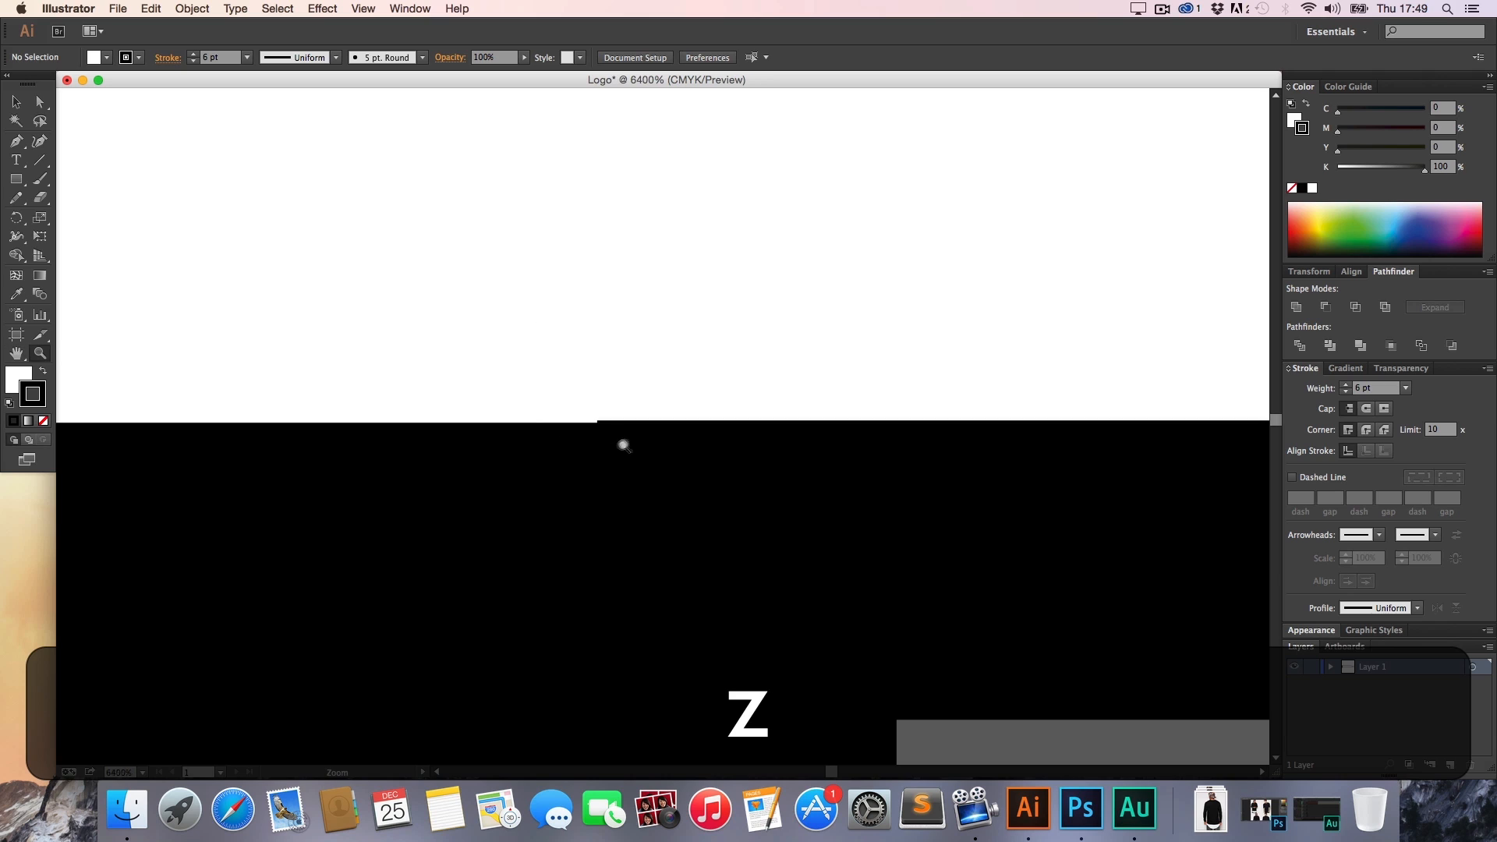
key(h)
key(v)
drag(528, 479, 527, 485)
key(super+1)
key(h)
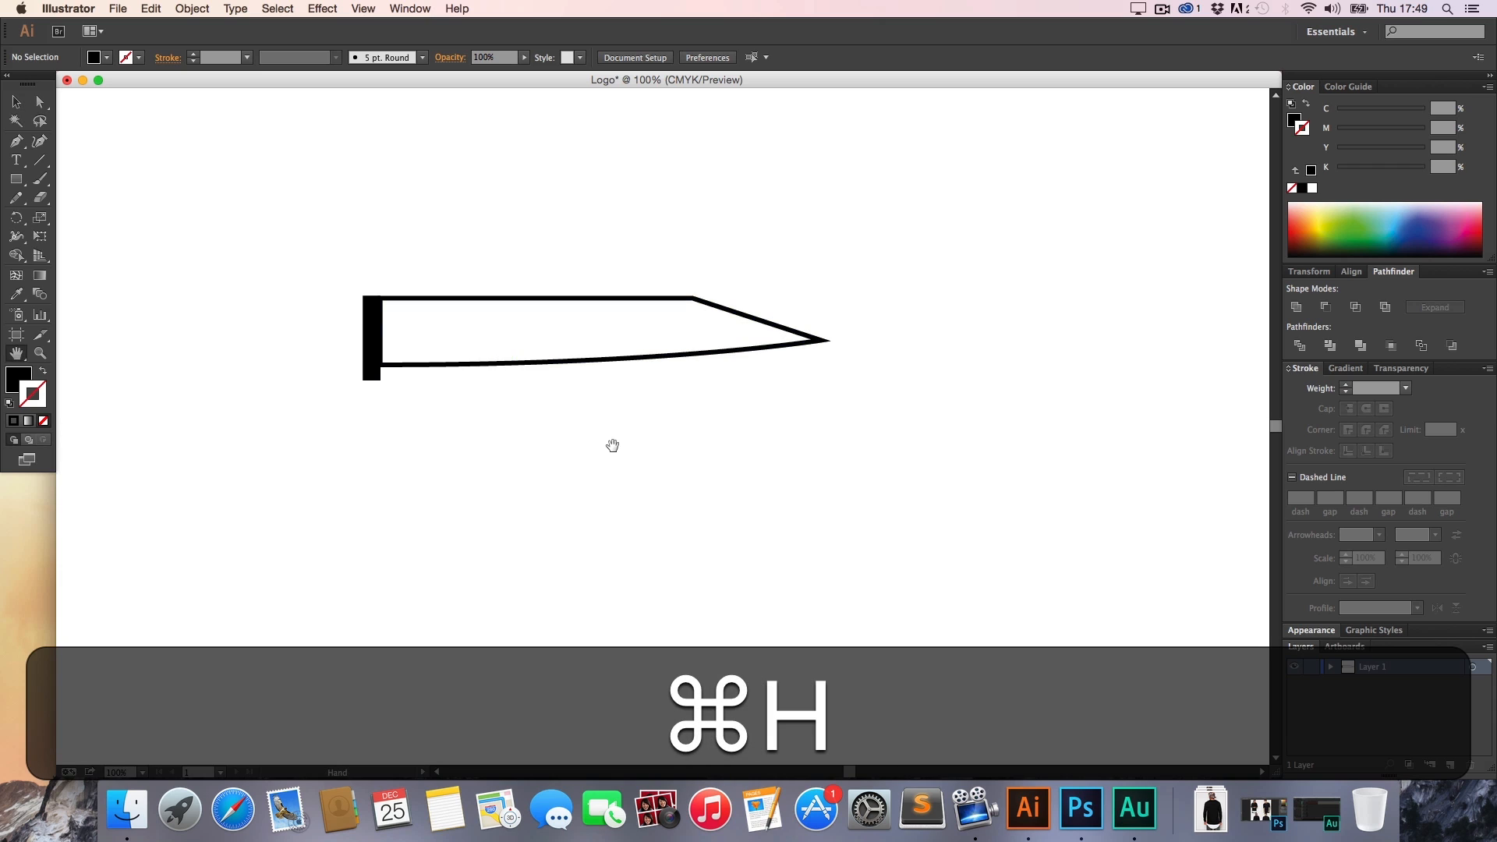
Extend the black bar's lower edge slightly further down below the blade outline
key(h)
drag(378, 345, 546, 405)
key(z)
click(558, 415)
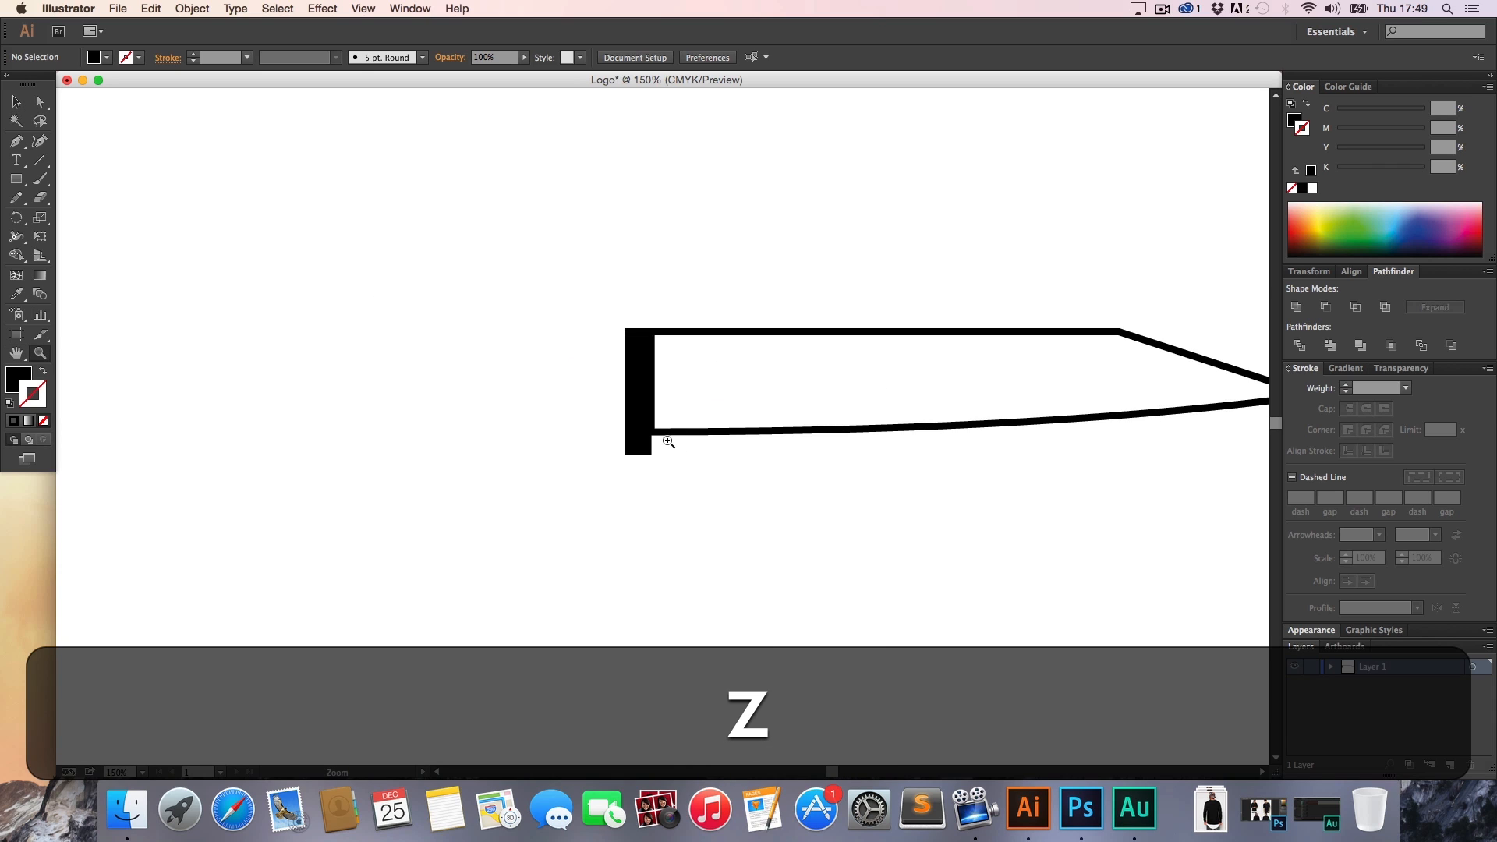
click(669, 442)
key(a)
click(629, 452)
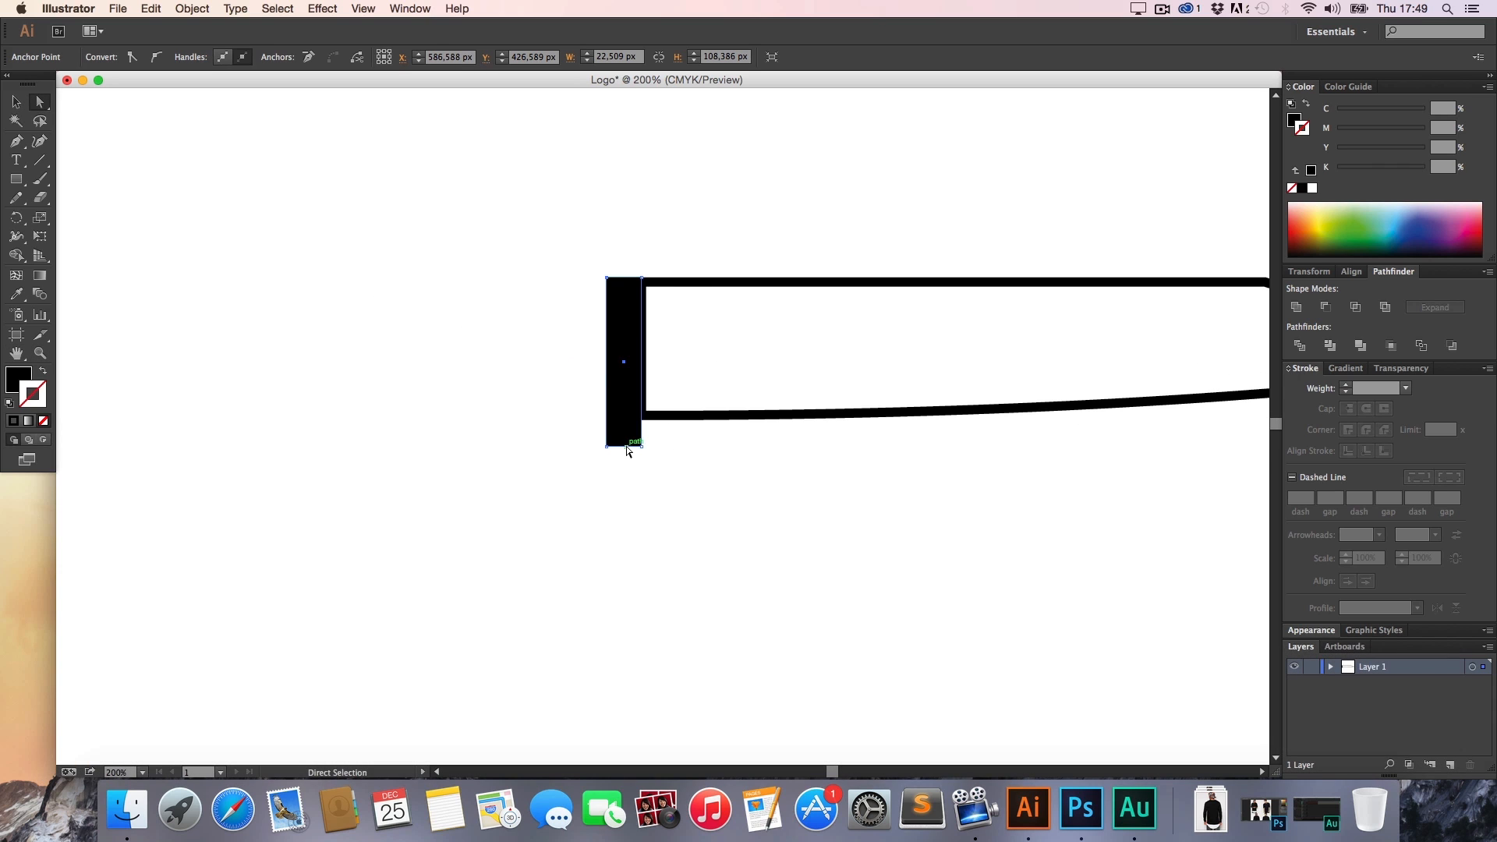
drag(626, 447, 564, 474)
click(701, 479)
key(h)
key(h)
key(v)
drag(774, 432, 718, 414)
With the Pen tool, draw two arched finger grooves for the handle, running away from the bar at the level of the blade's lower edge
key(h)
drag(588, 418, 743, 415)
key(p)
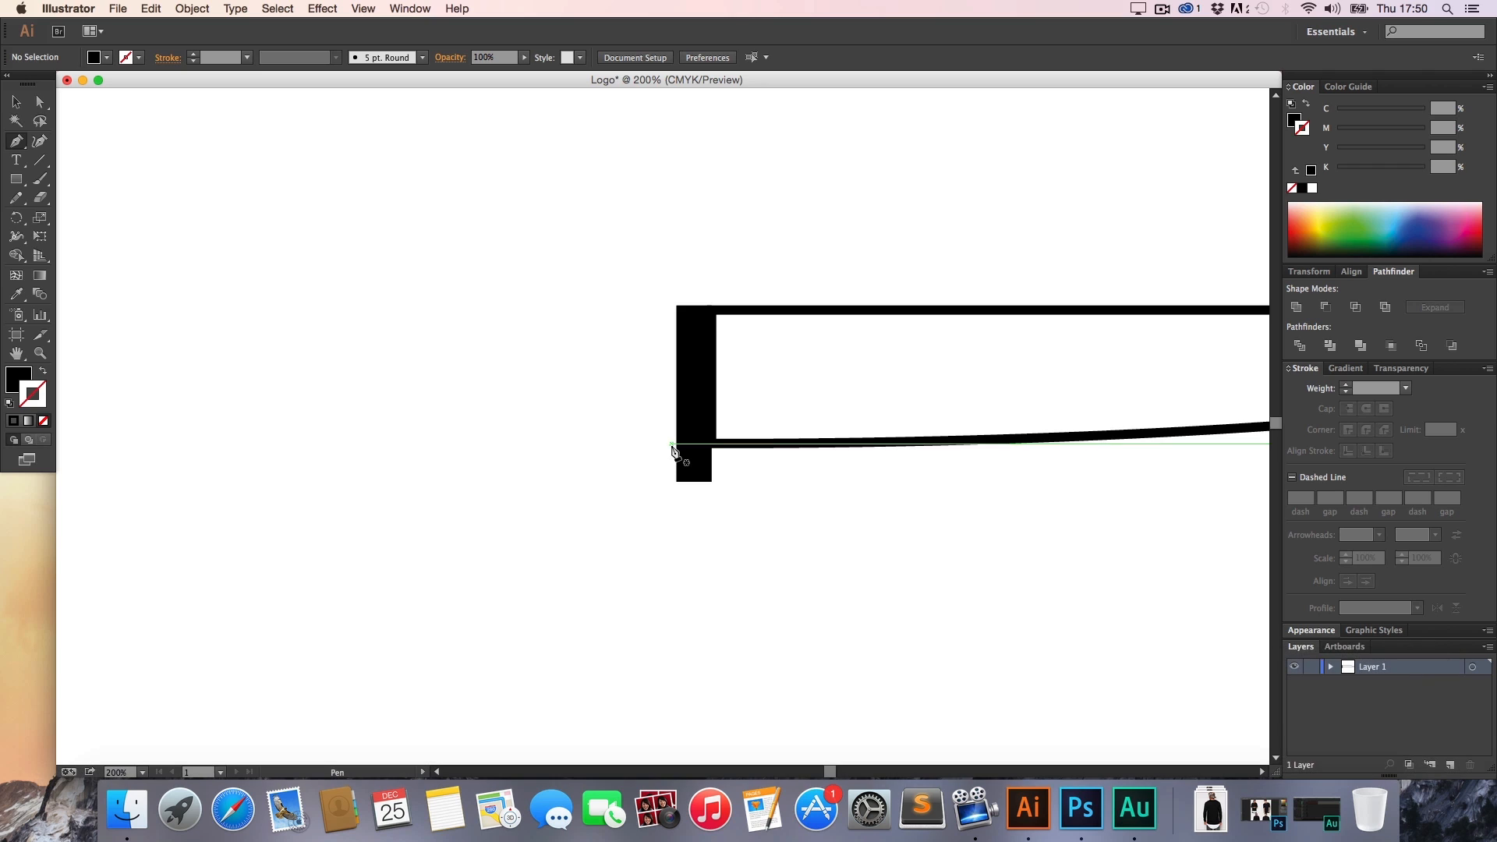
click(676, 447)
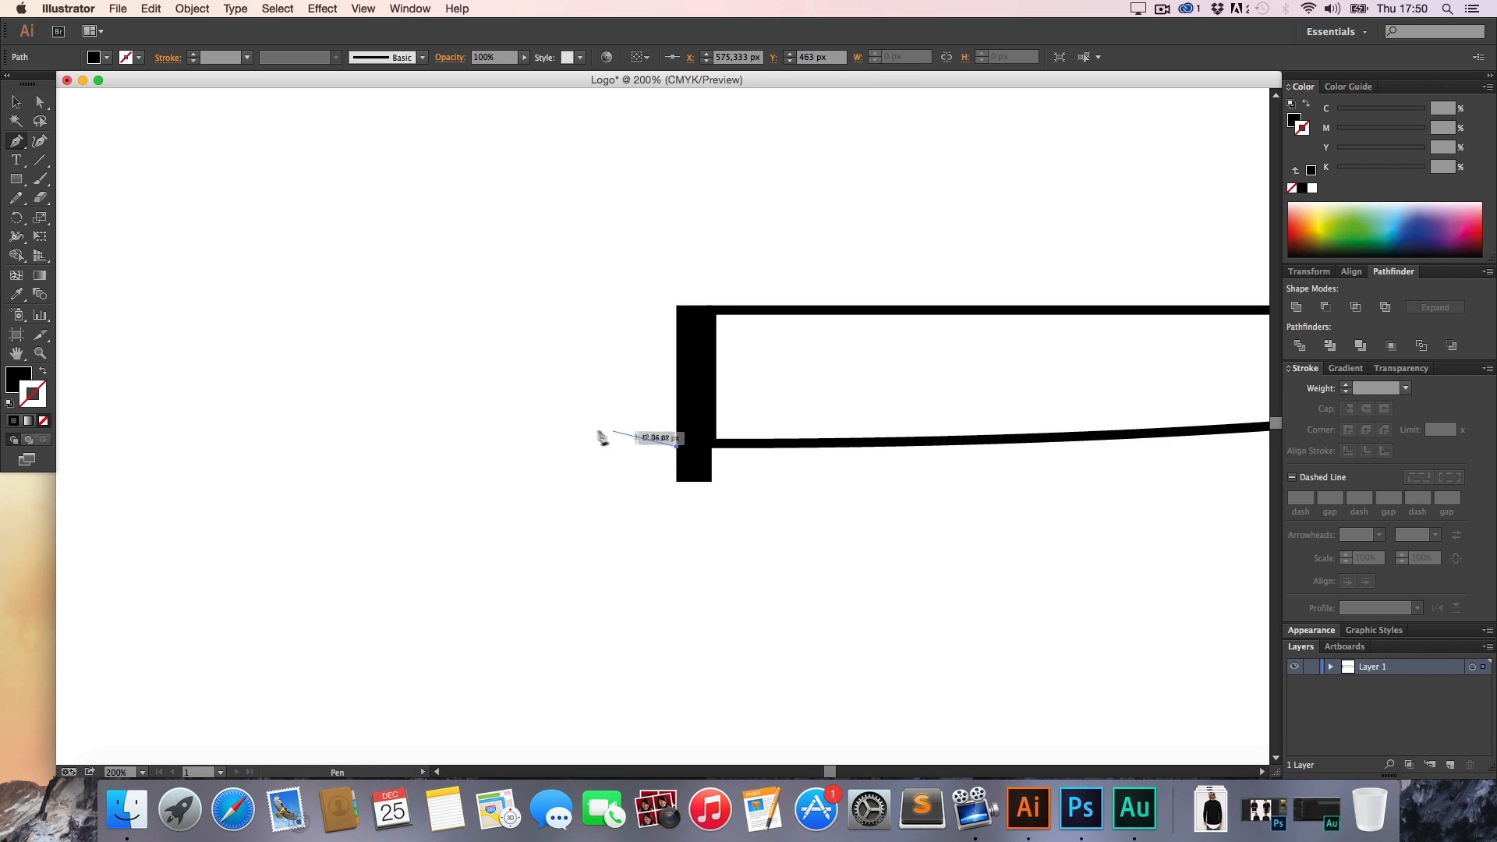
drag(529, 447, 443, 480)
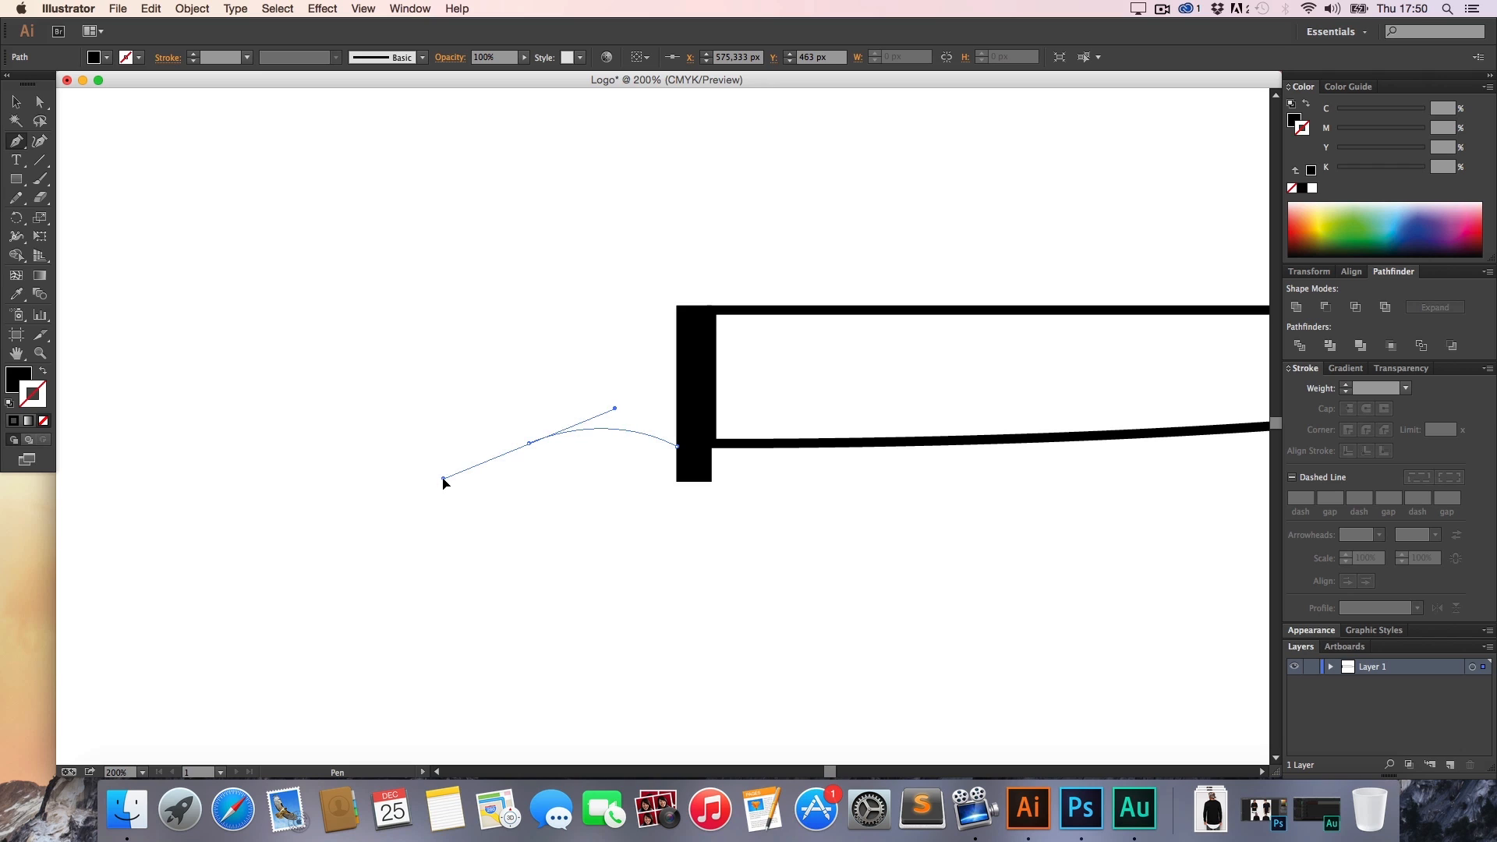
key(alt)
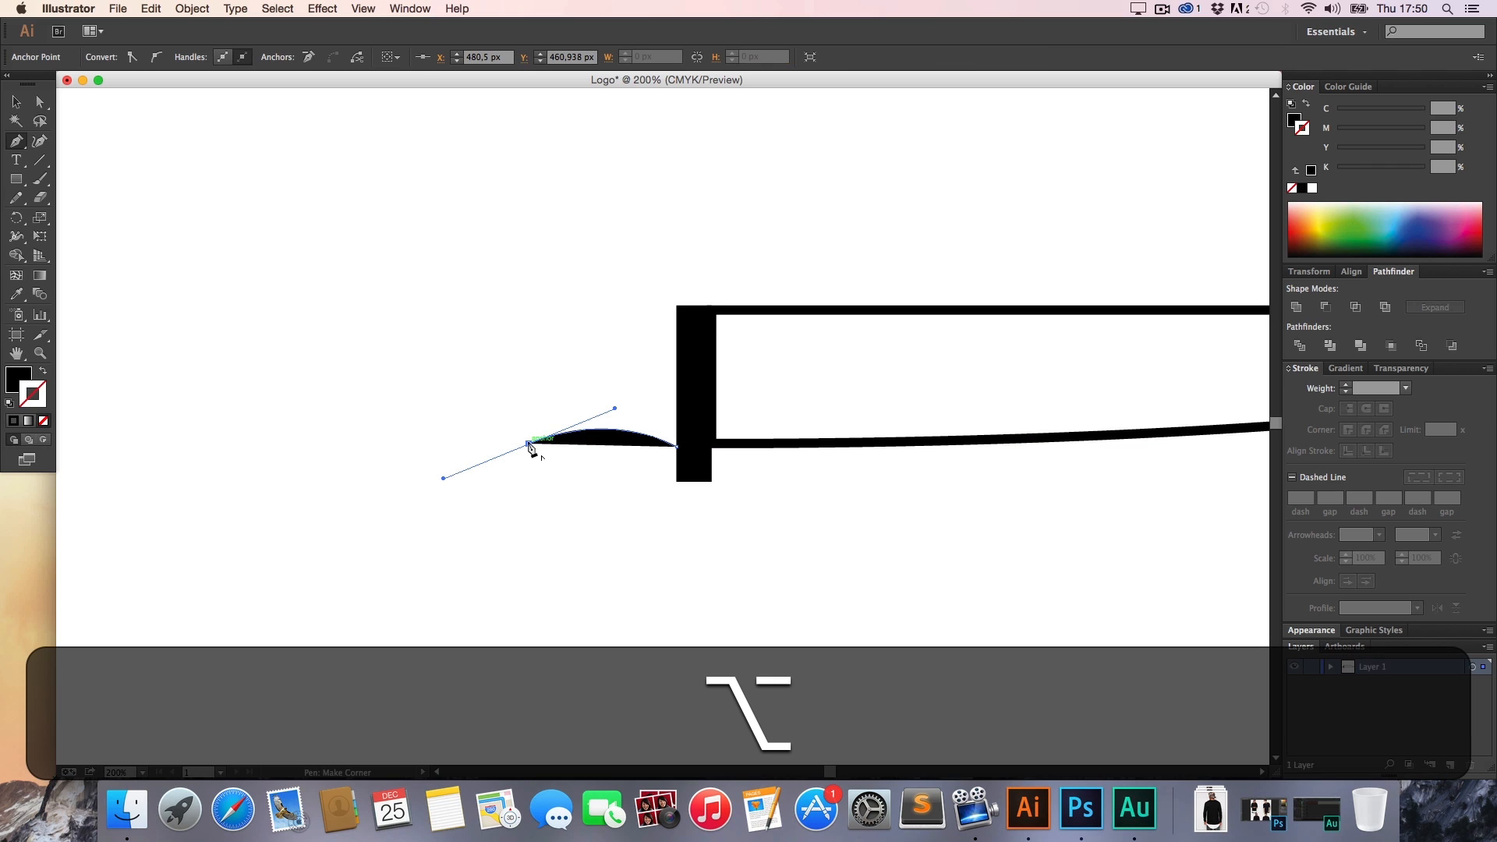
mouse_move(530, 447)
mouse_down()
mouse_move(504, 562)
mouse_move(530, 448)
mouse_up()
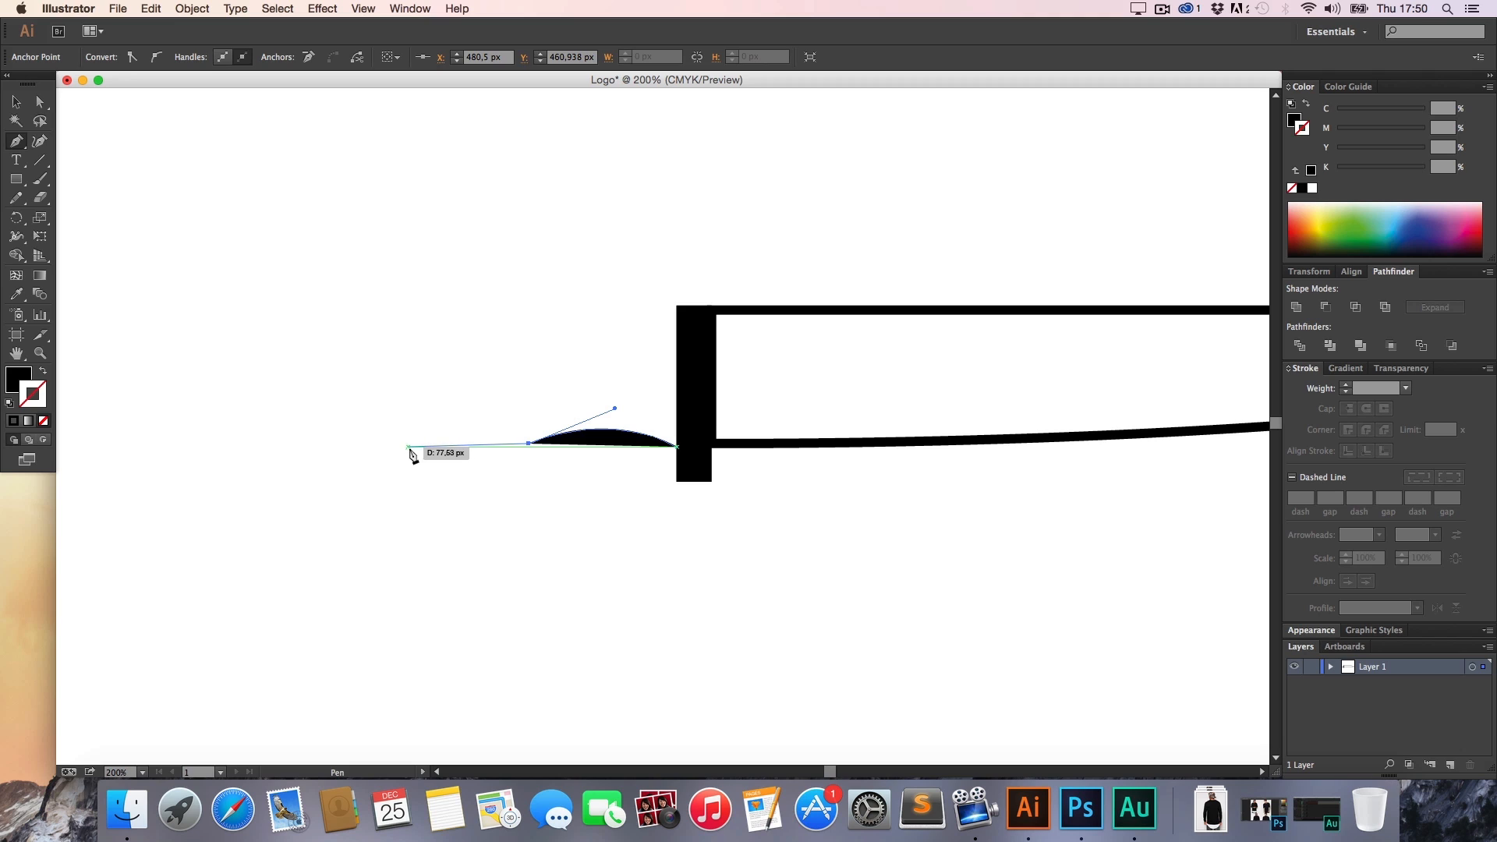
drag(412, 446, 348, 478)
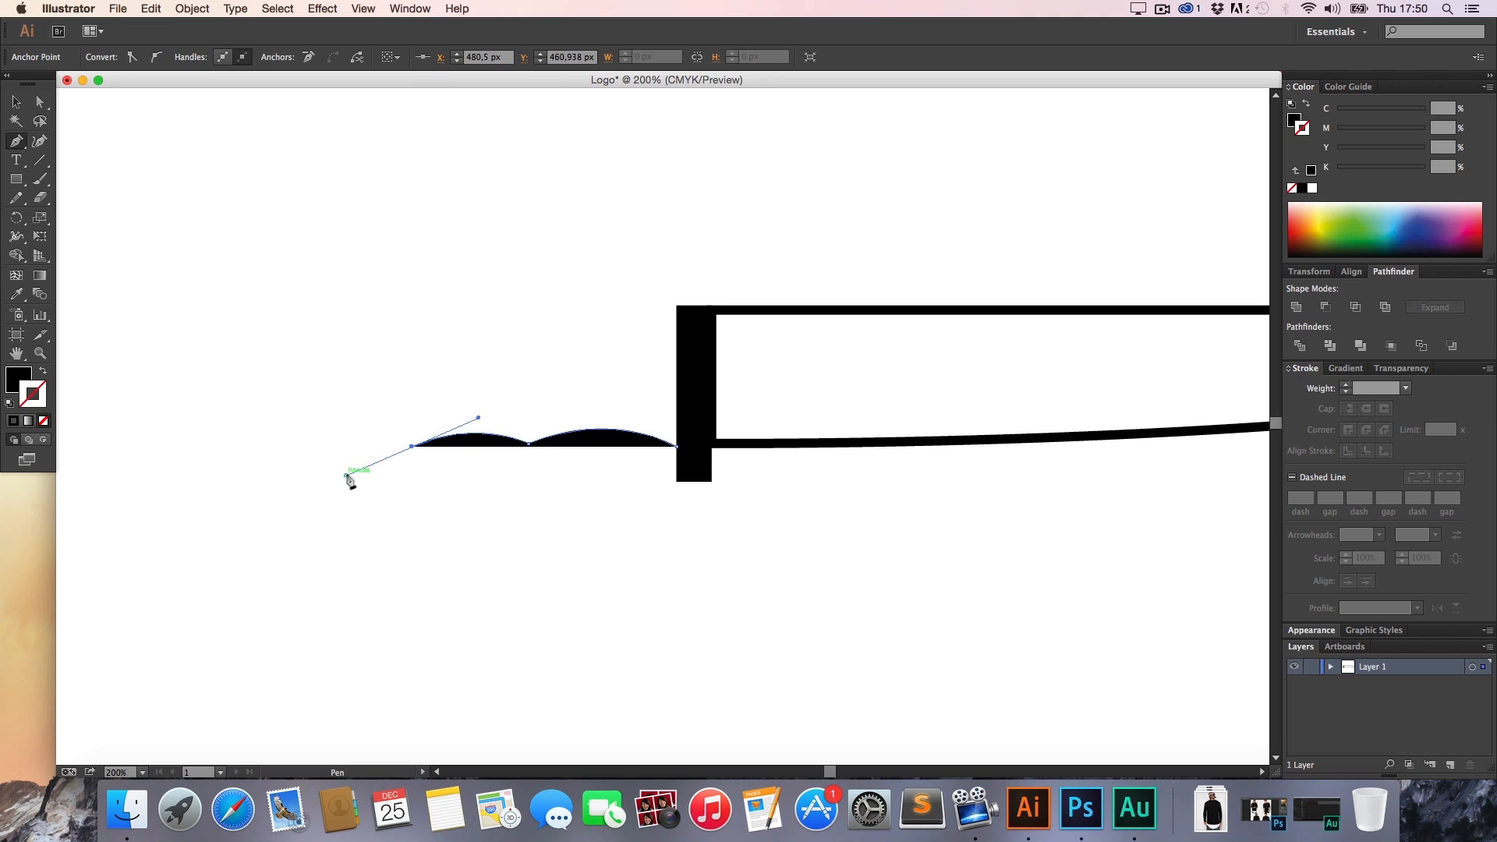
alt+click(412, 447)
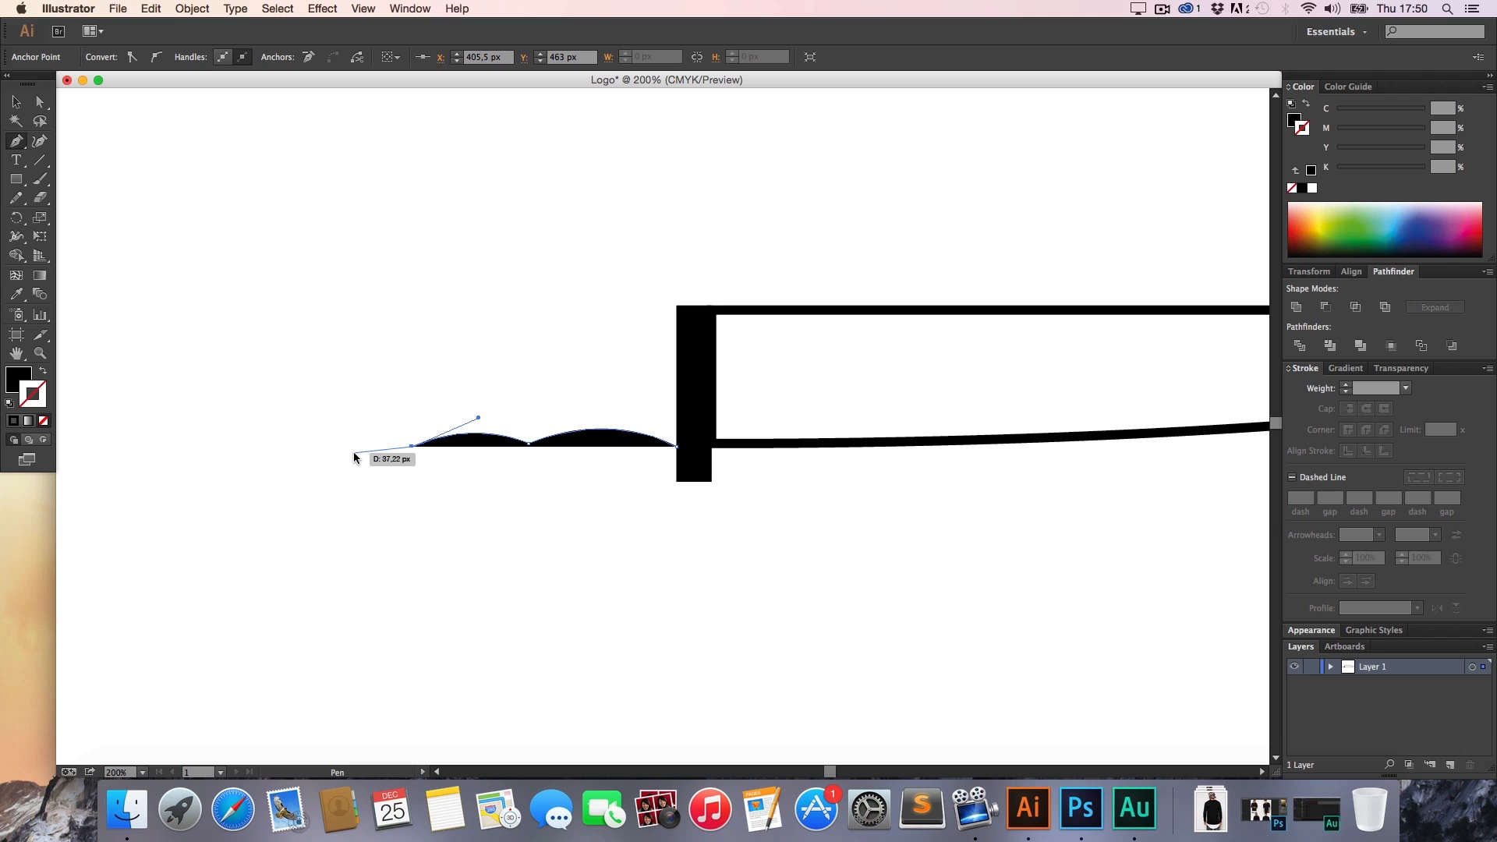
drag(354, 452, 354, 382)
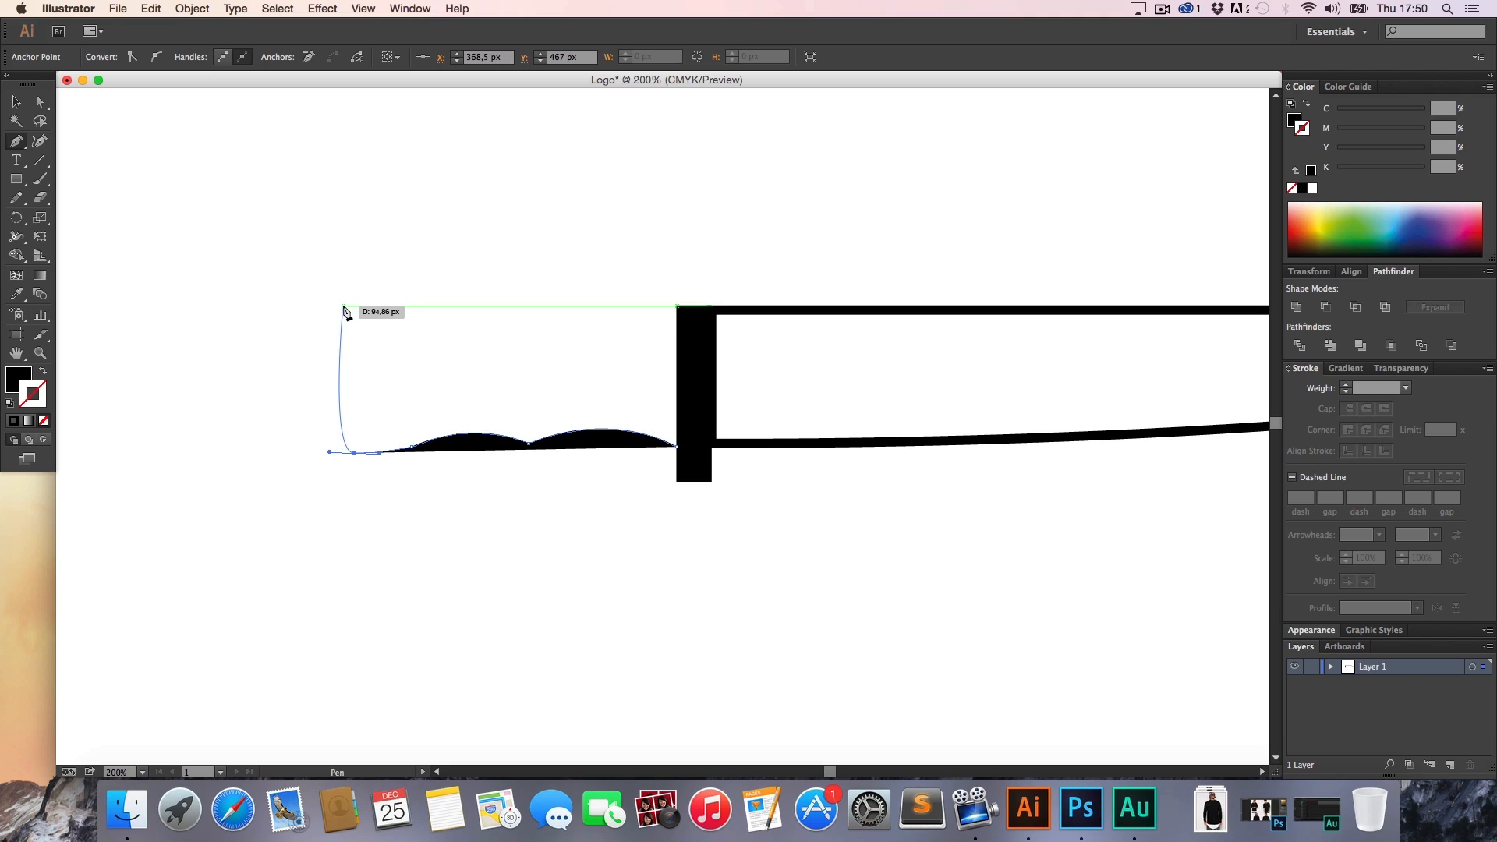
drag(345, 311, 418, 311)
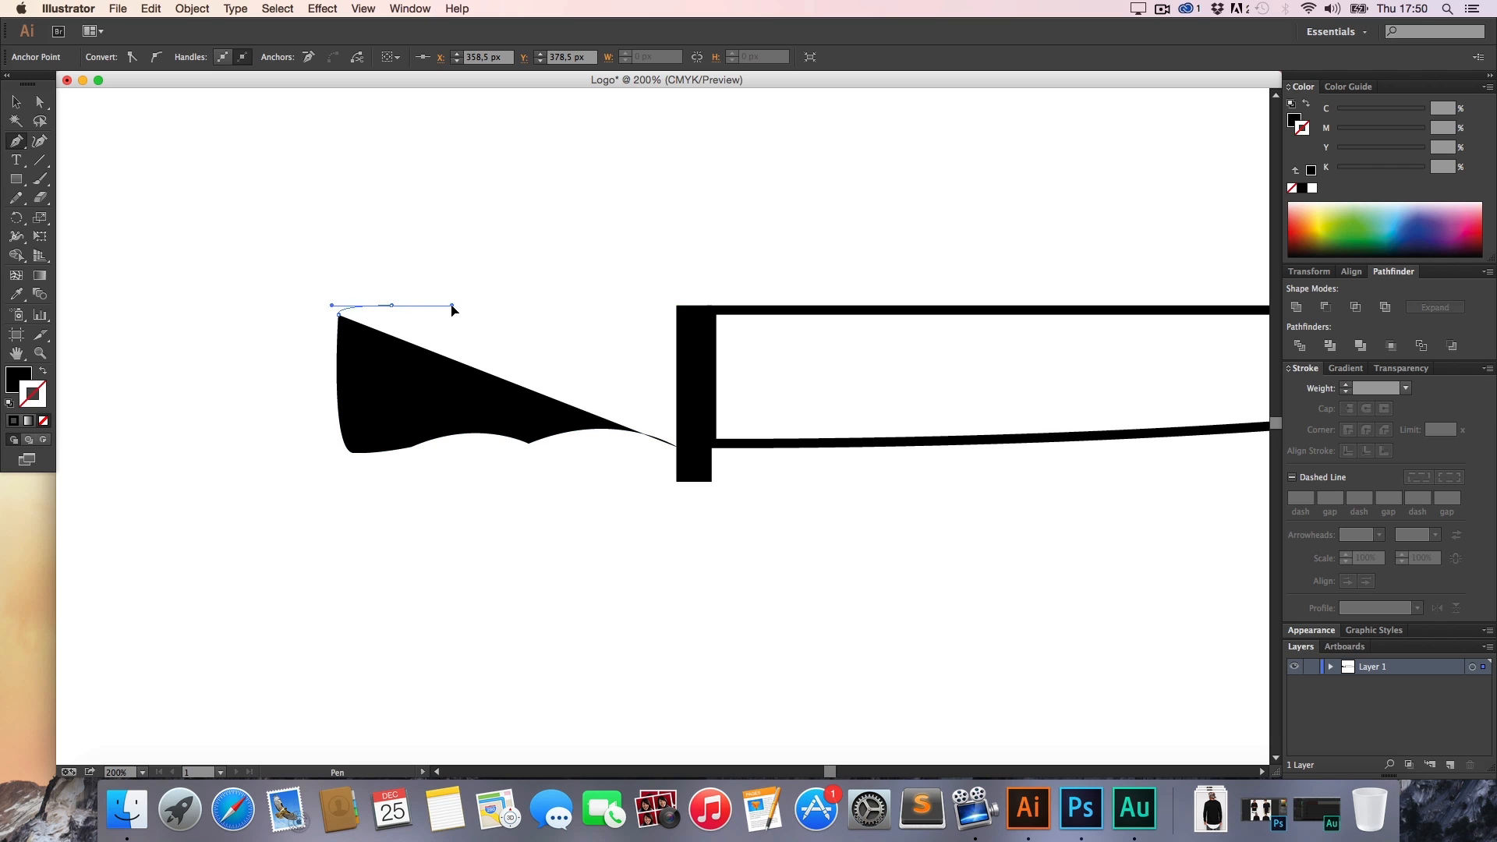
key(super+z)
key(super+z)
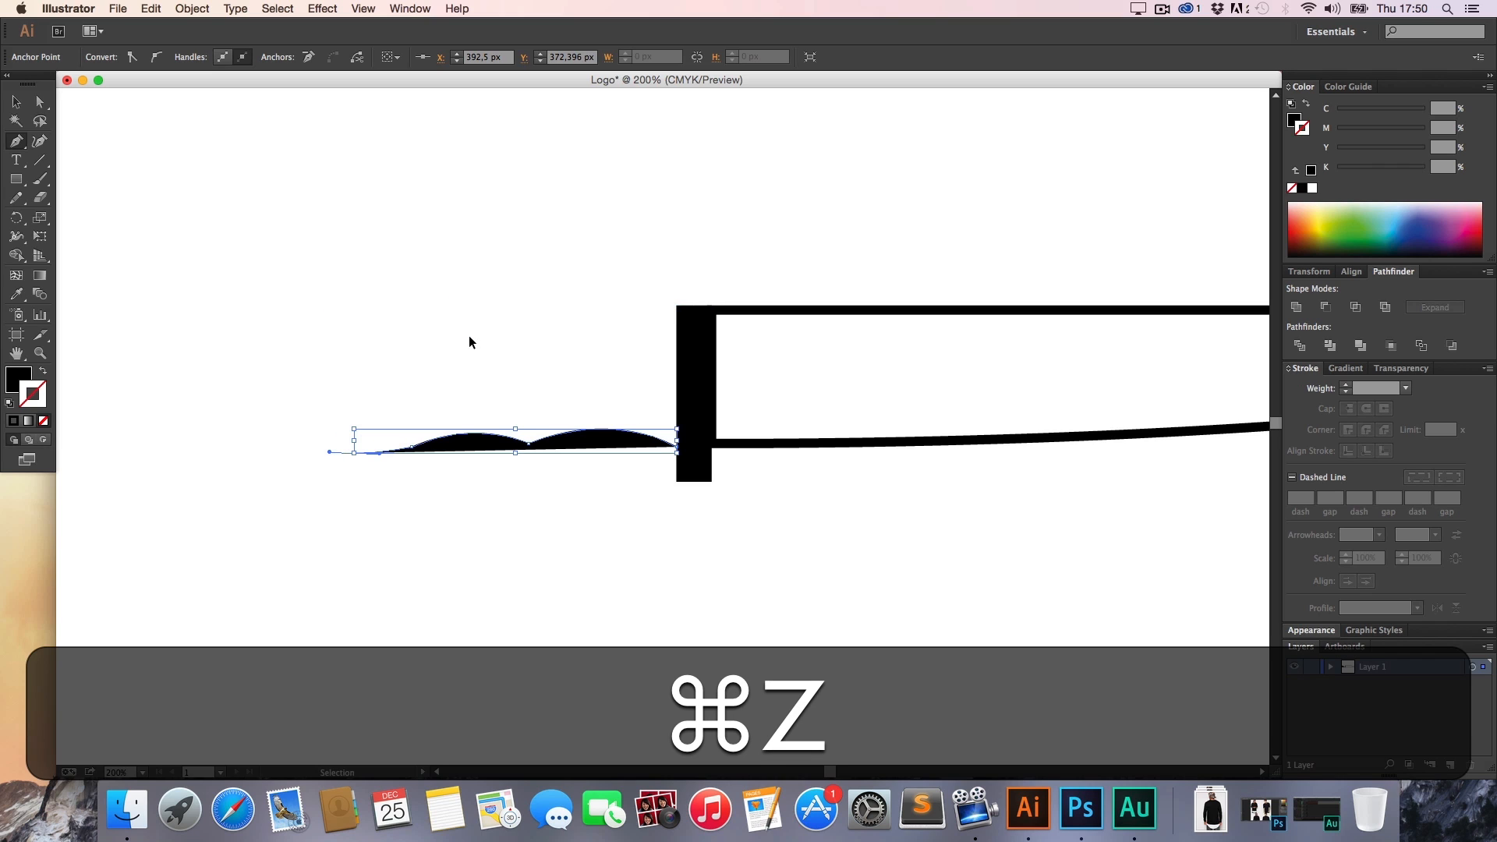
key(super+z)
key(super+z)
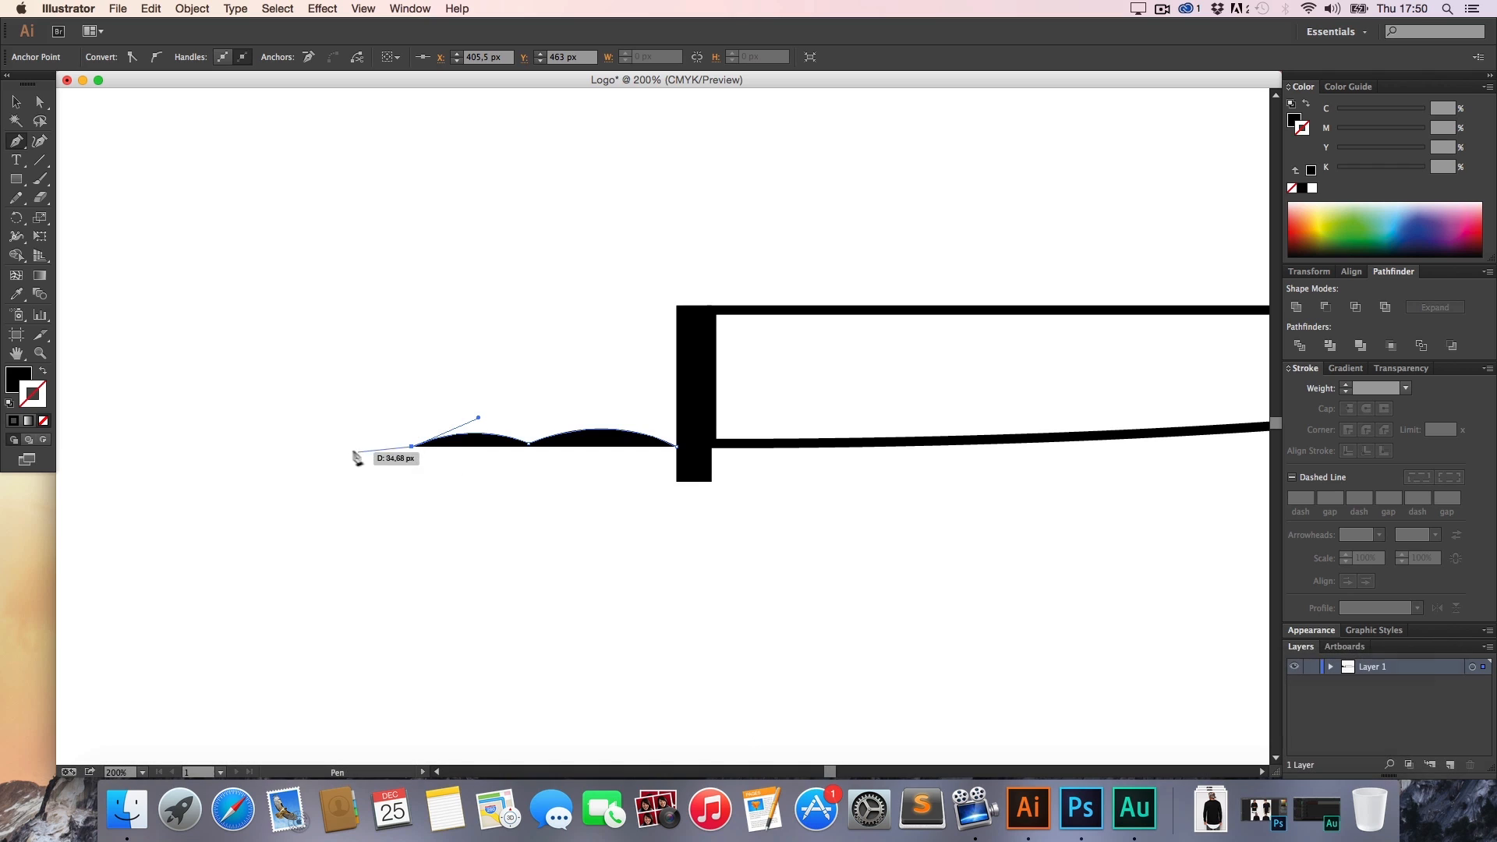
Complete the solid black handle with a straight vertical end at X 374 px and a top edge level with the bar, closing the path
click(362, 446)
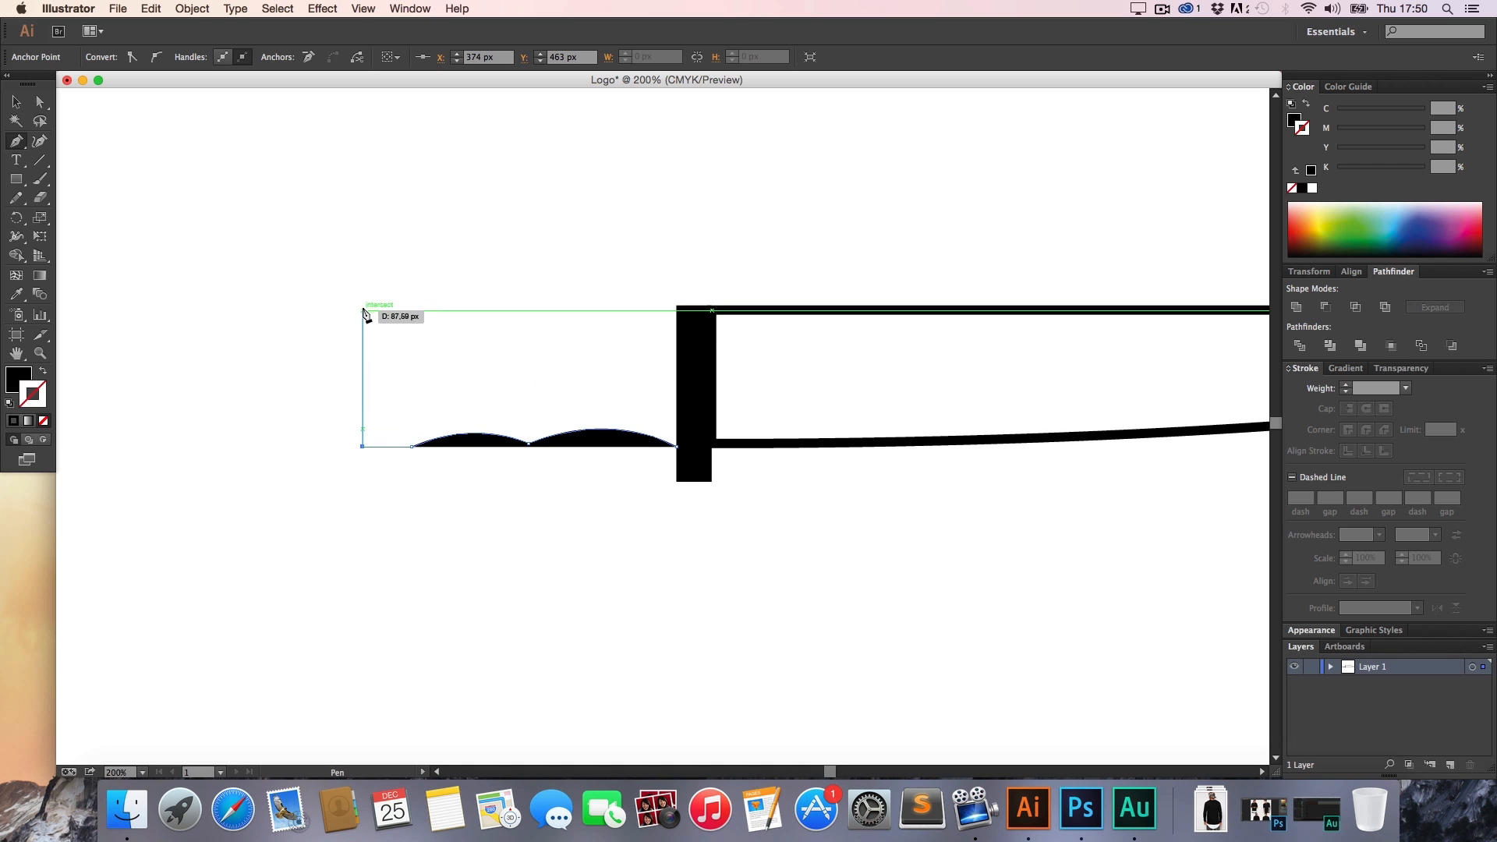
click(362, 305)
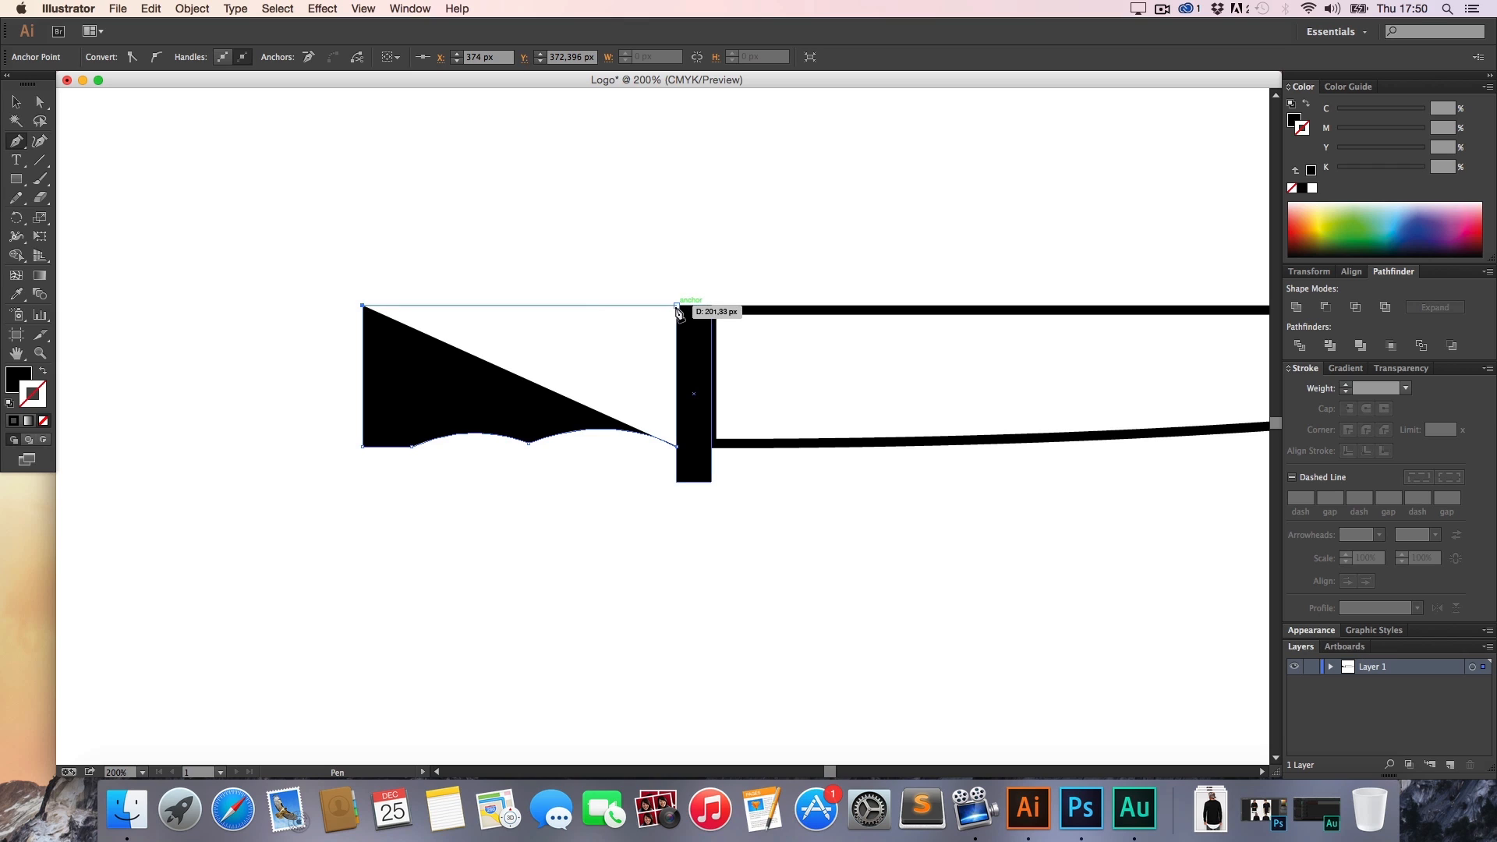
click(676, 305)
click(677, 446)
key(a)
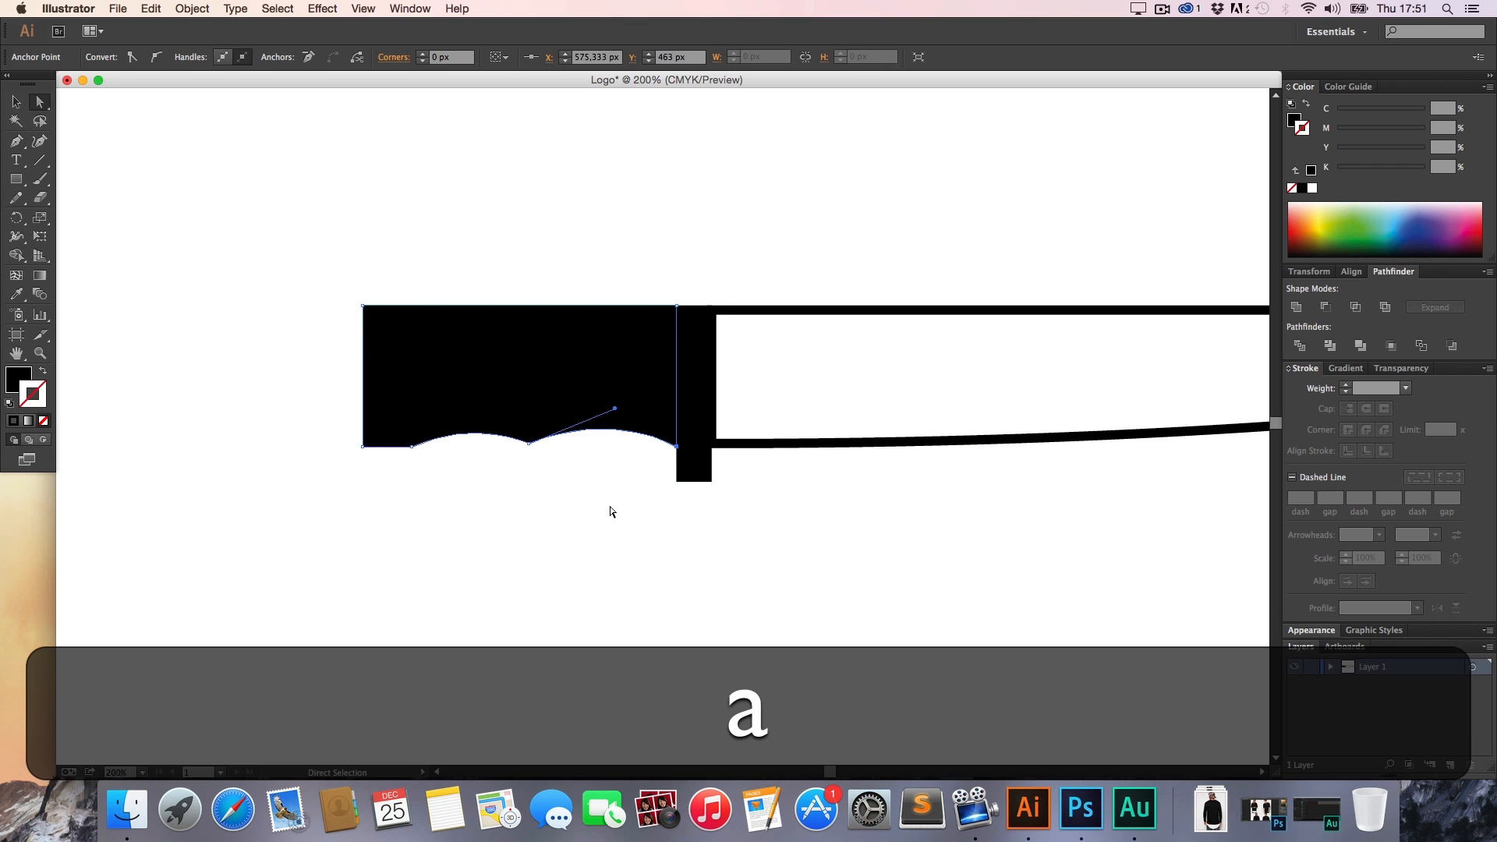
click(611, 511)
Draw a guide rectangle about 95 by 10 px over the groove nearest the bar, with a green fill and no stroke
key(z)
alt+click(628, 481)
alt+click(629, 481)
key(alt+h)
drag(724, 445, 526, 496)
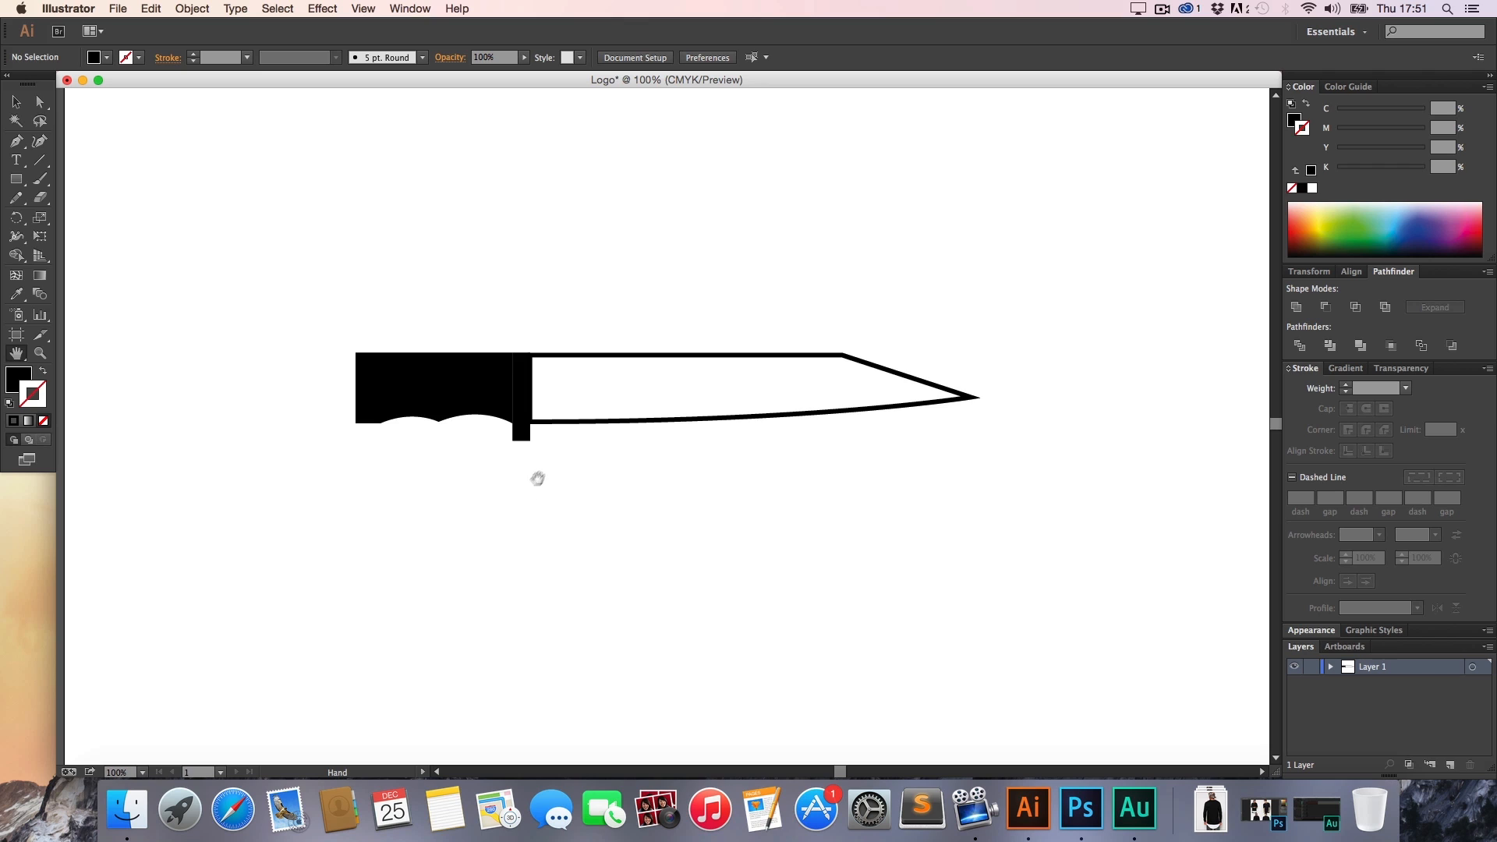
key(z)
click(525, 444)
click(575, 428)
click(434, 447)
key(h)
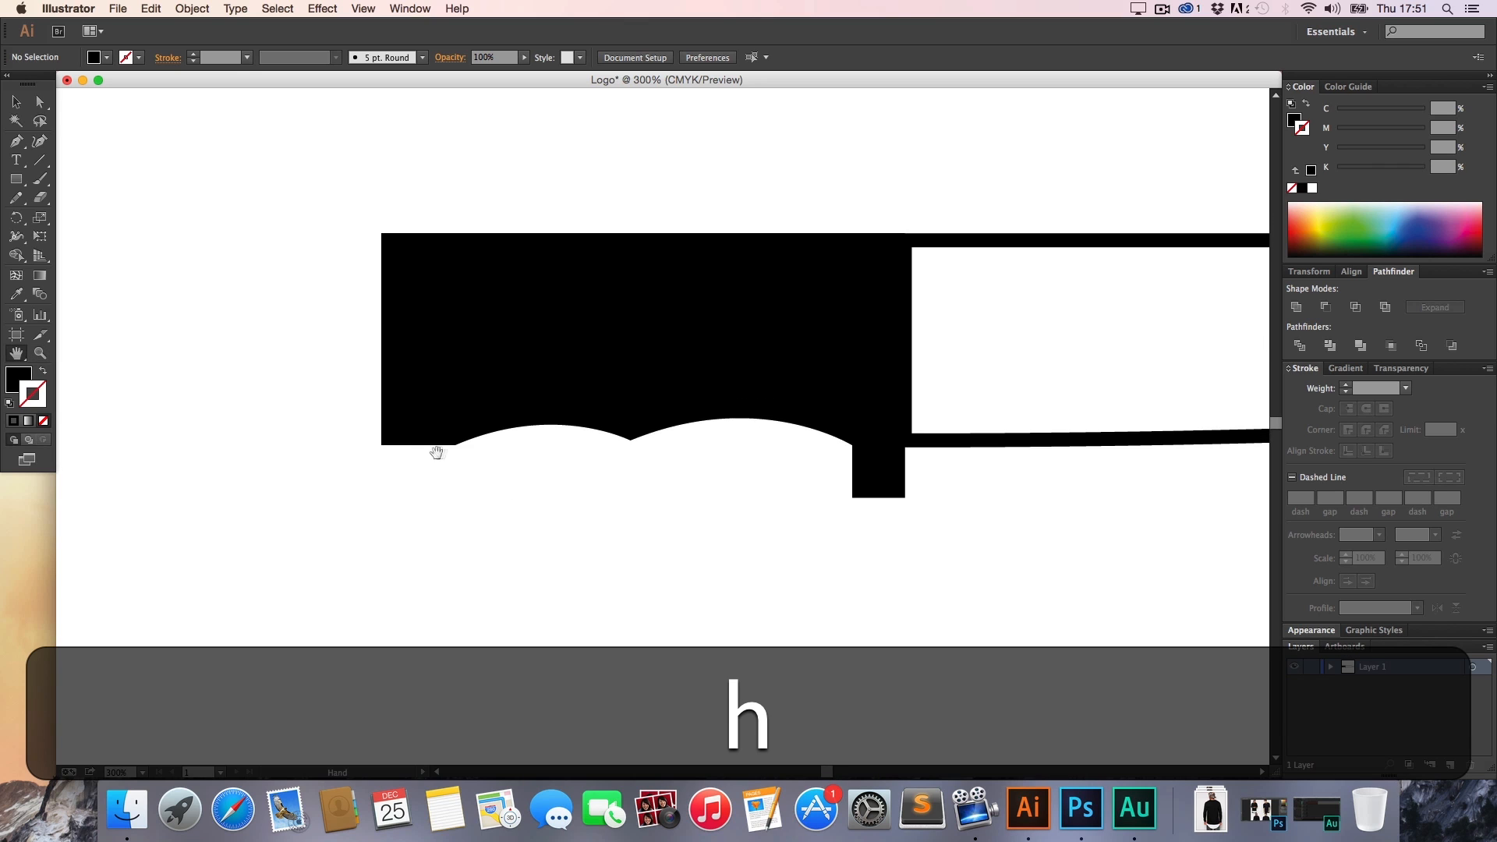
key(a)
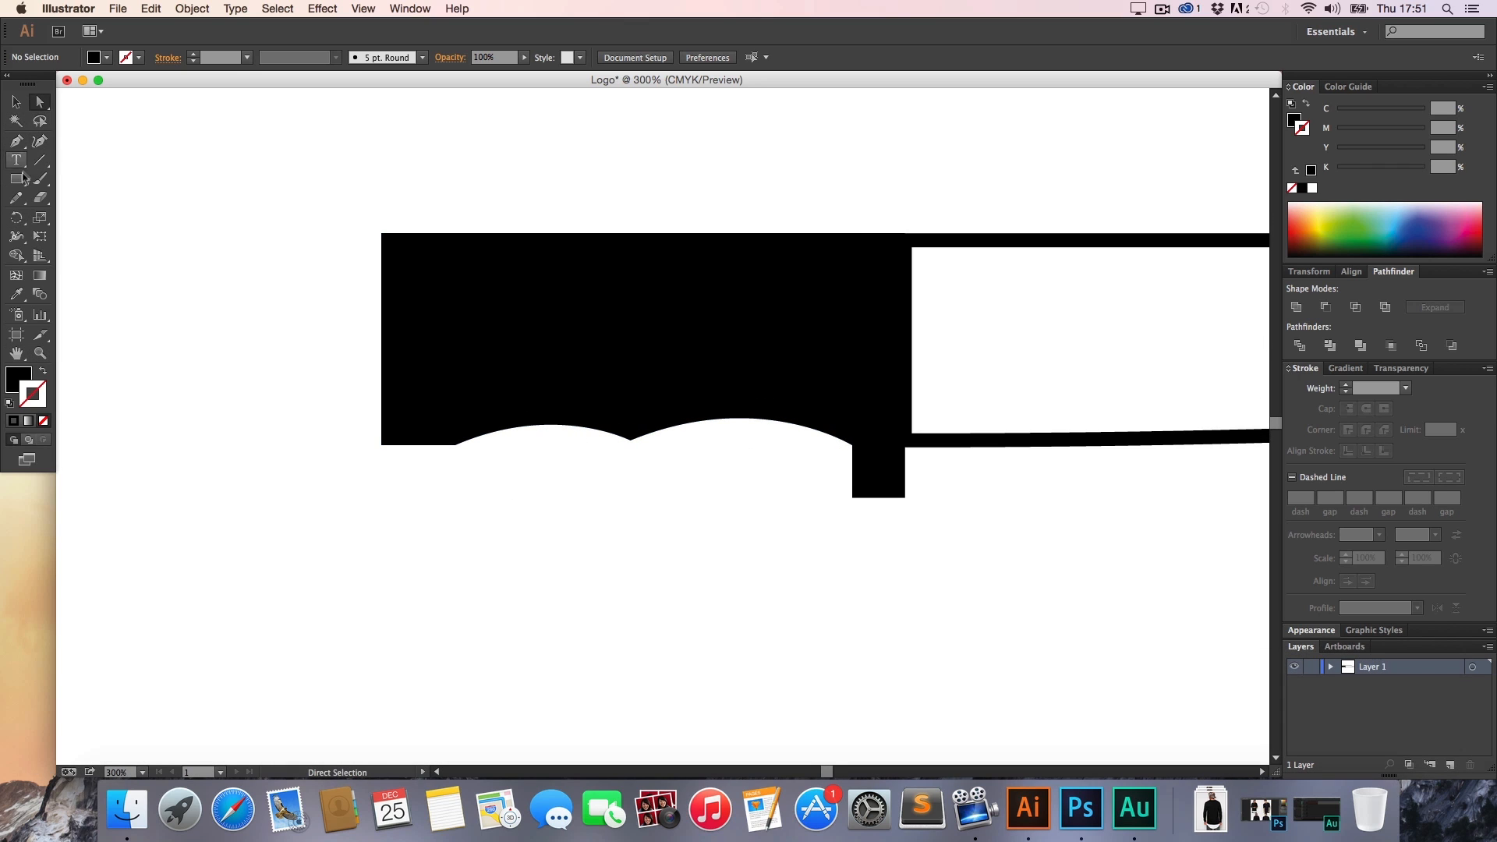
click(17, 179)
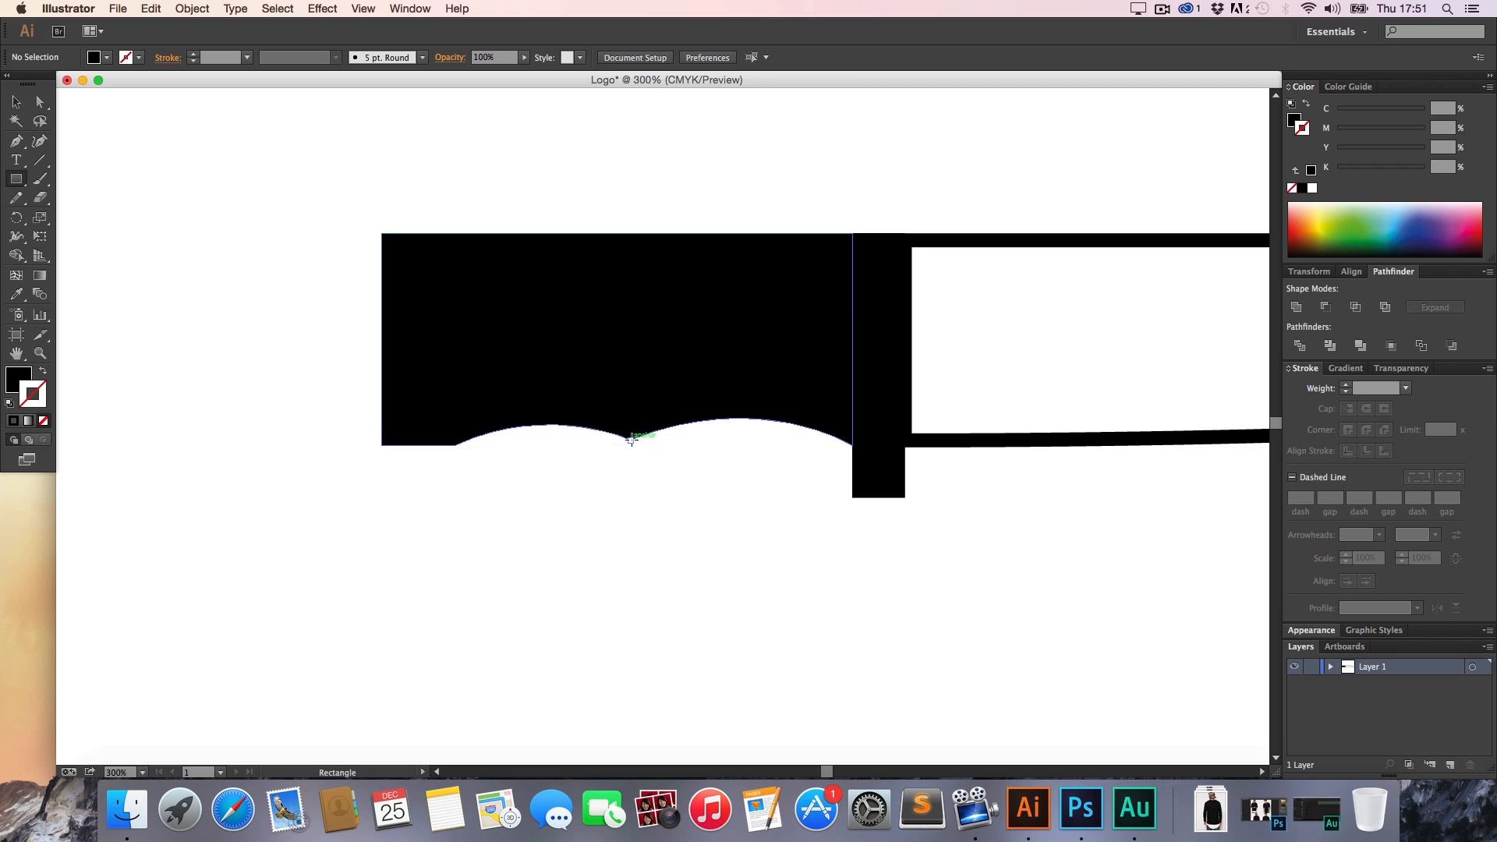
drag(631, 440, 853, 418)
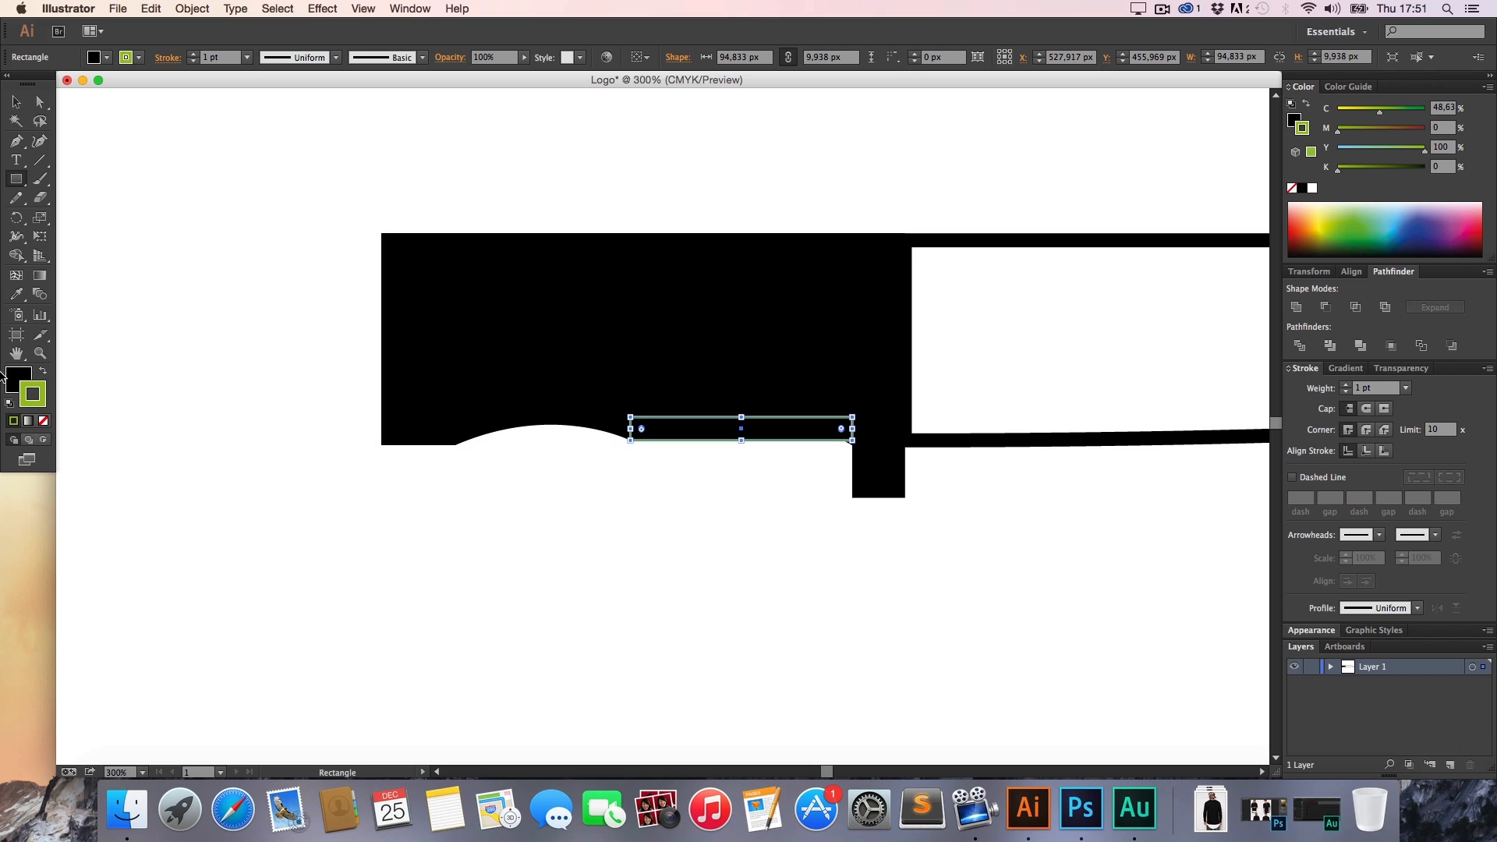
click(43, 372)
click(44, 421)
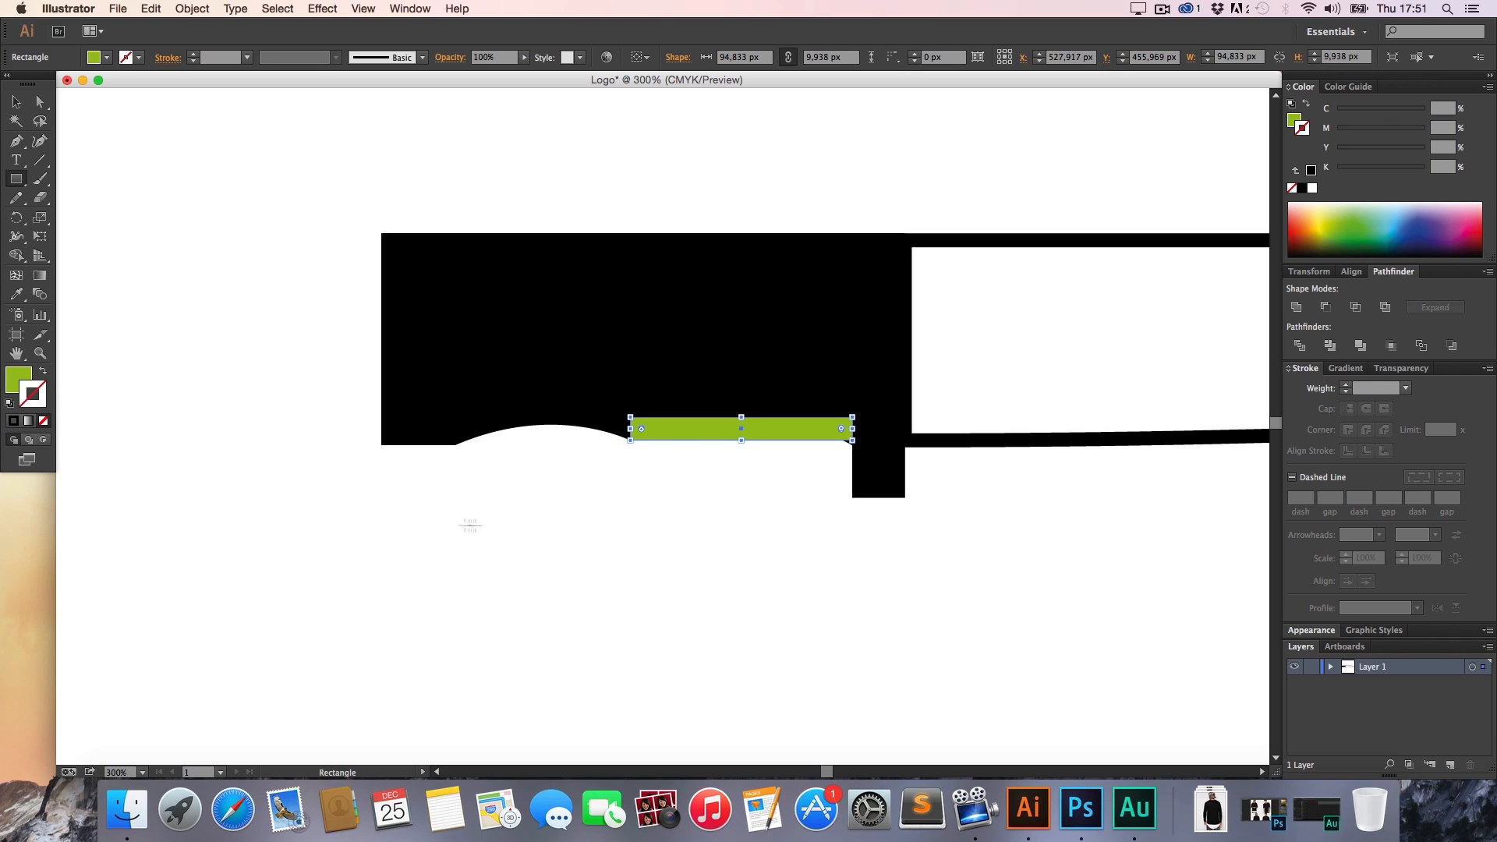
Move the handle's groove end point beside the bar up to the green guide's lower corner, at Y 460.938 px
click(645, 460)
text(z)
click(706, 455)
key(z)
double_click(702, 485)
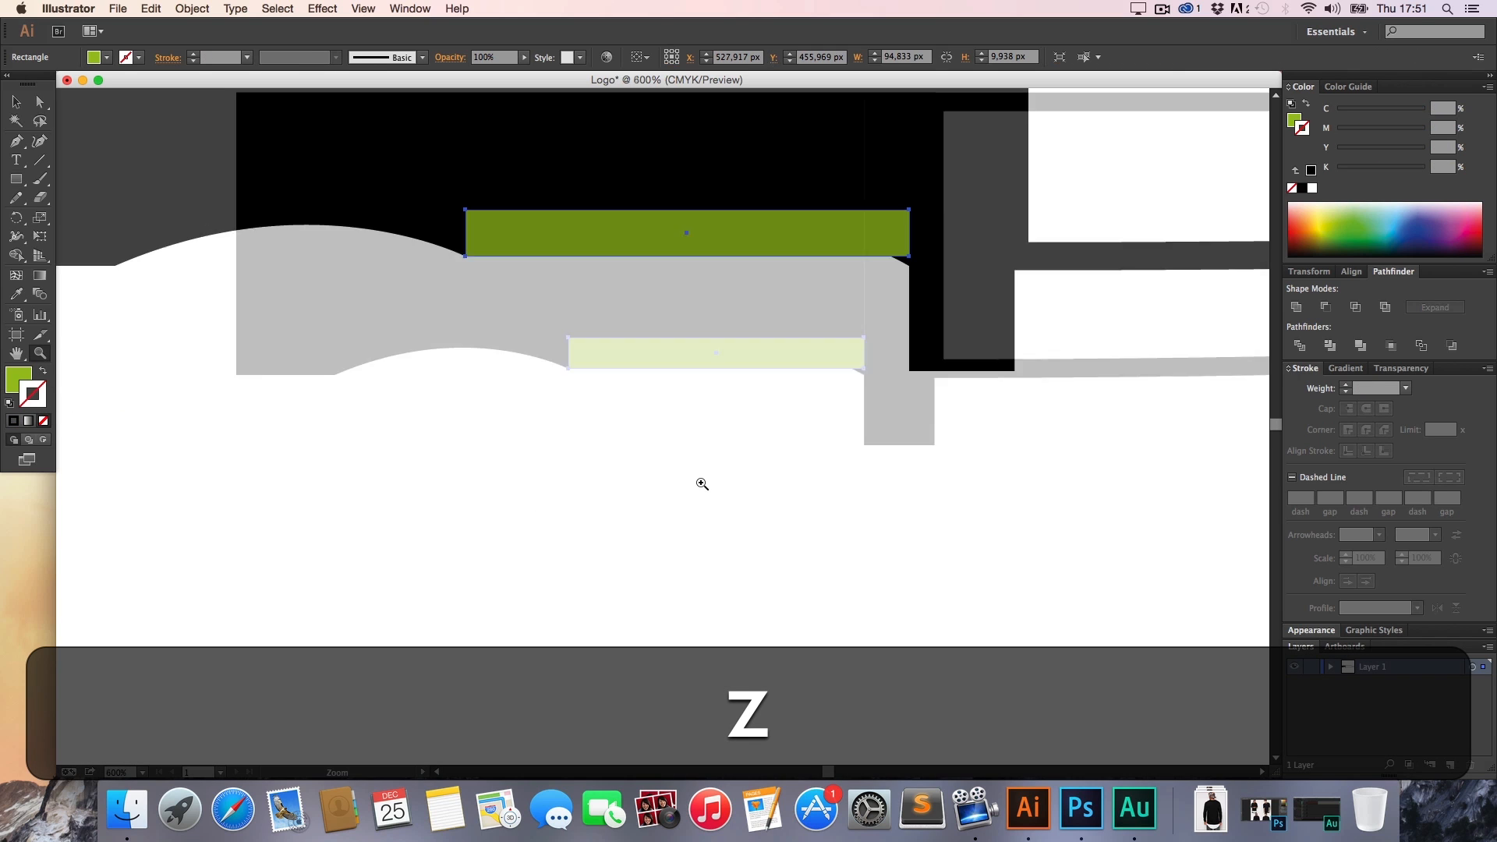
key(h)
drag(668, 337, 785, 411)
key(z)
click(1031, 348)
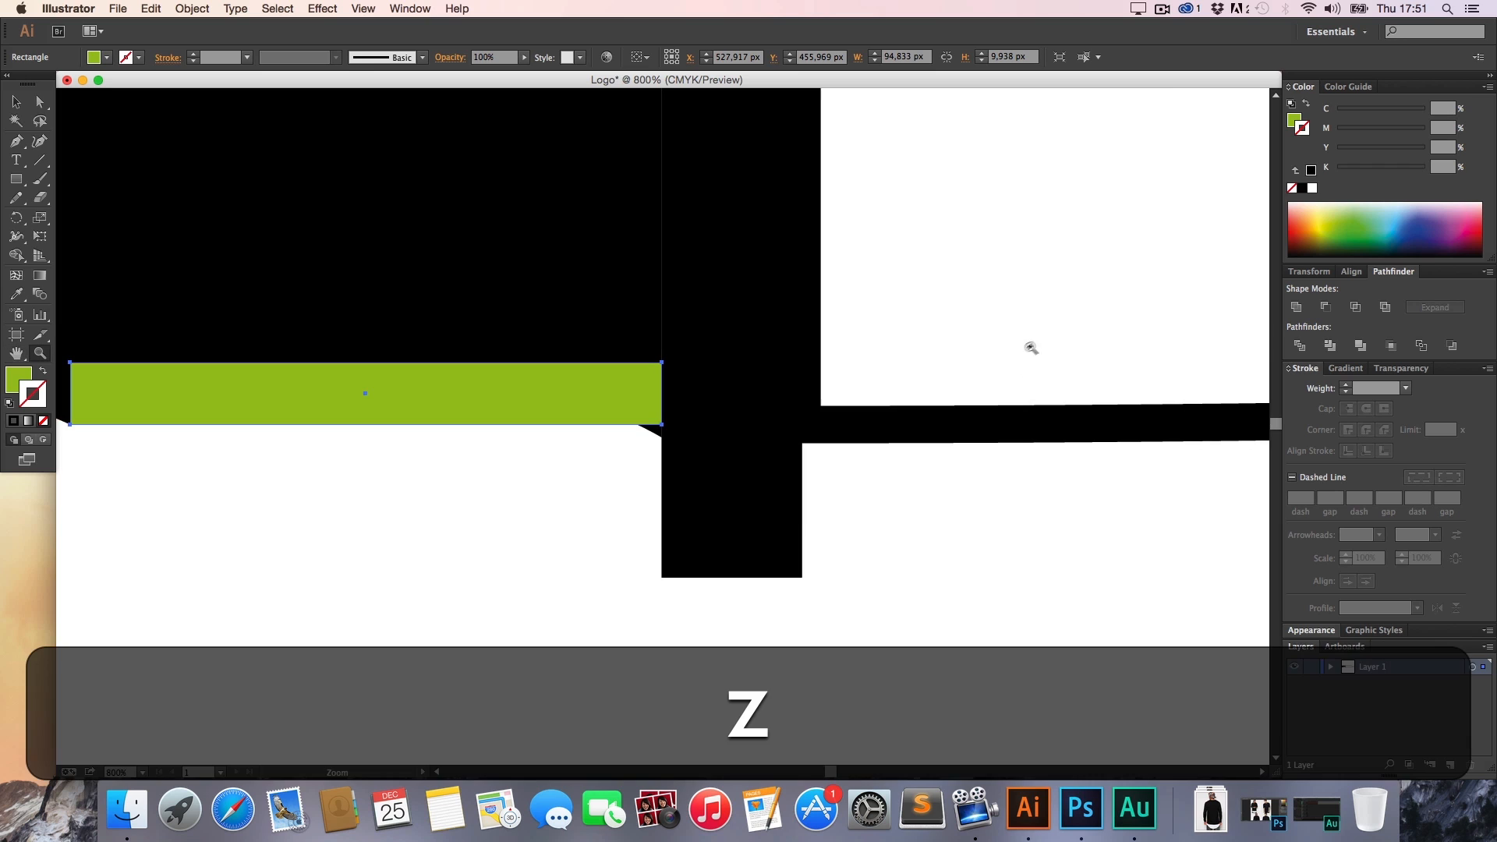
click(608, 411)
key(h)
drag(671, 399, 984, 381)
key(a)
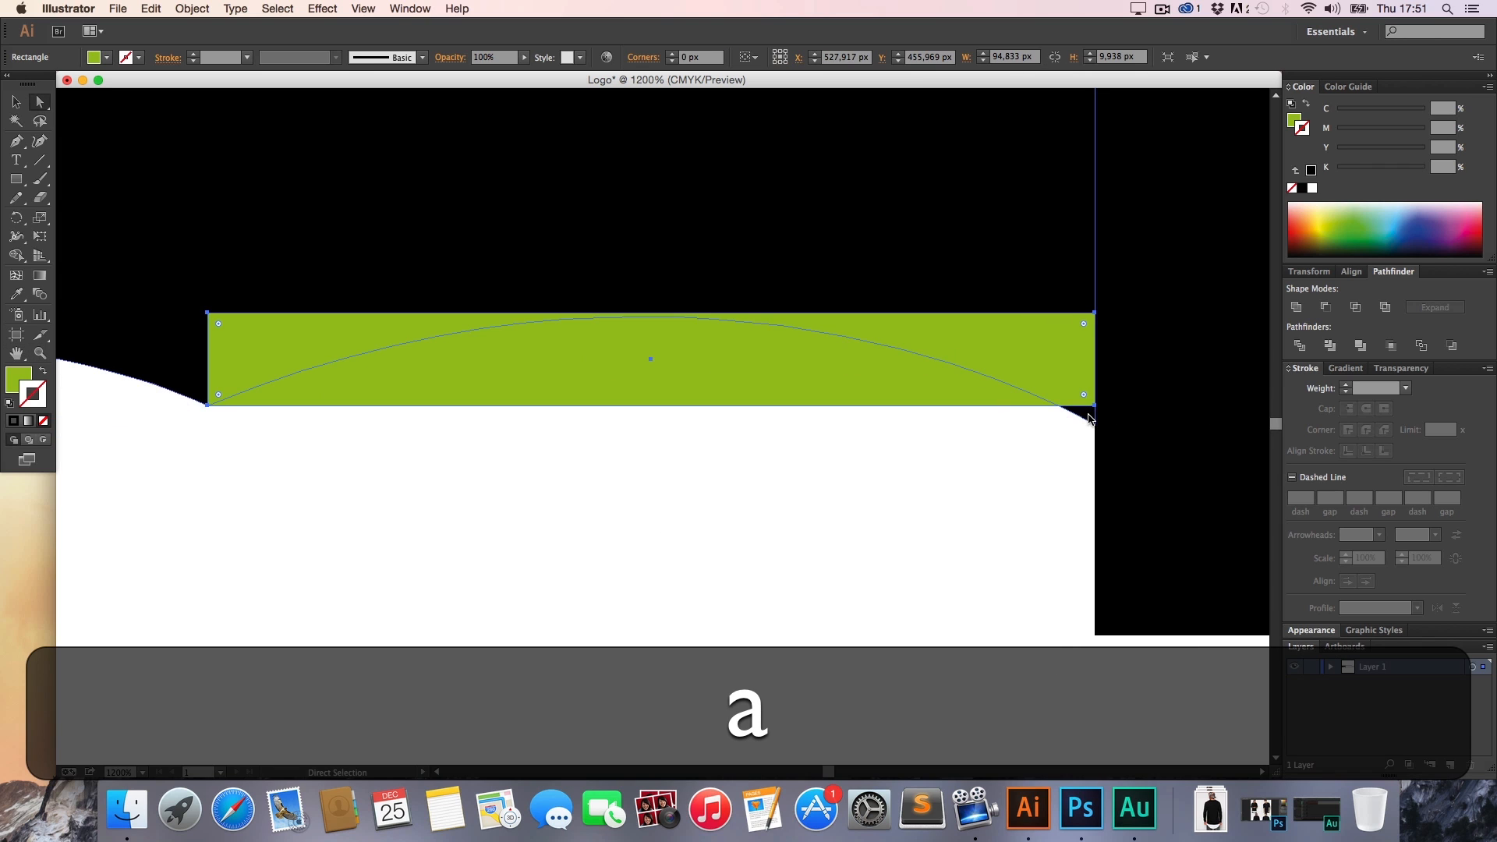
click(1083, 414)
drag(1095, 429, 1096, 404)
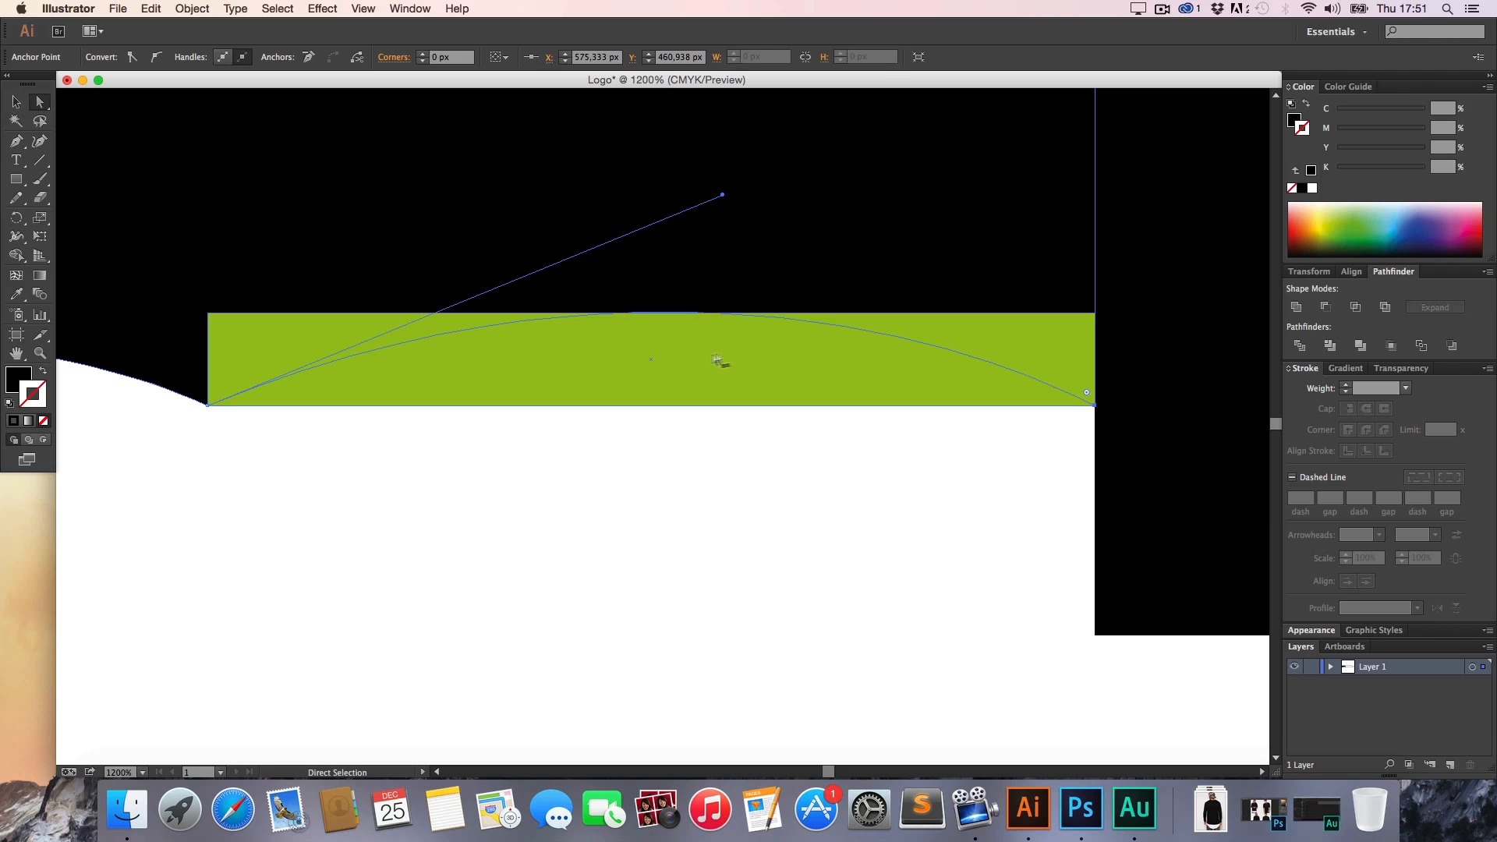
Move the green guide rectangle over the outer groove, with its corner snapped to the point between both grooves
key(h)
key(z)
alt+click(605, 358)
alt+click(605, 358)
key(alt+h)
drag(774, 362, 1052, 279)
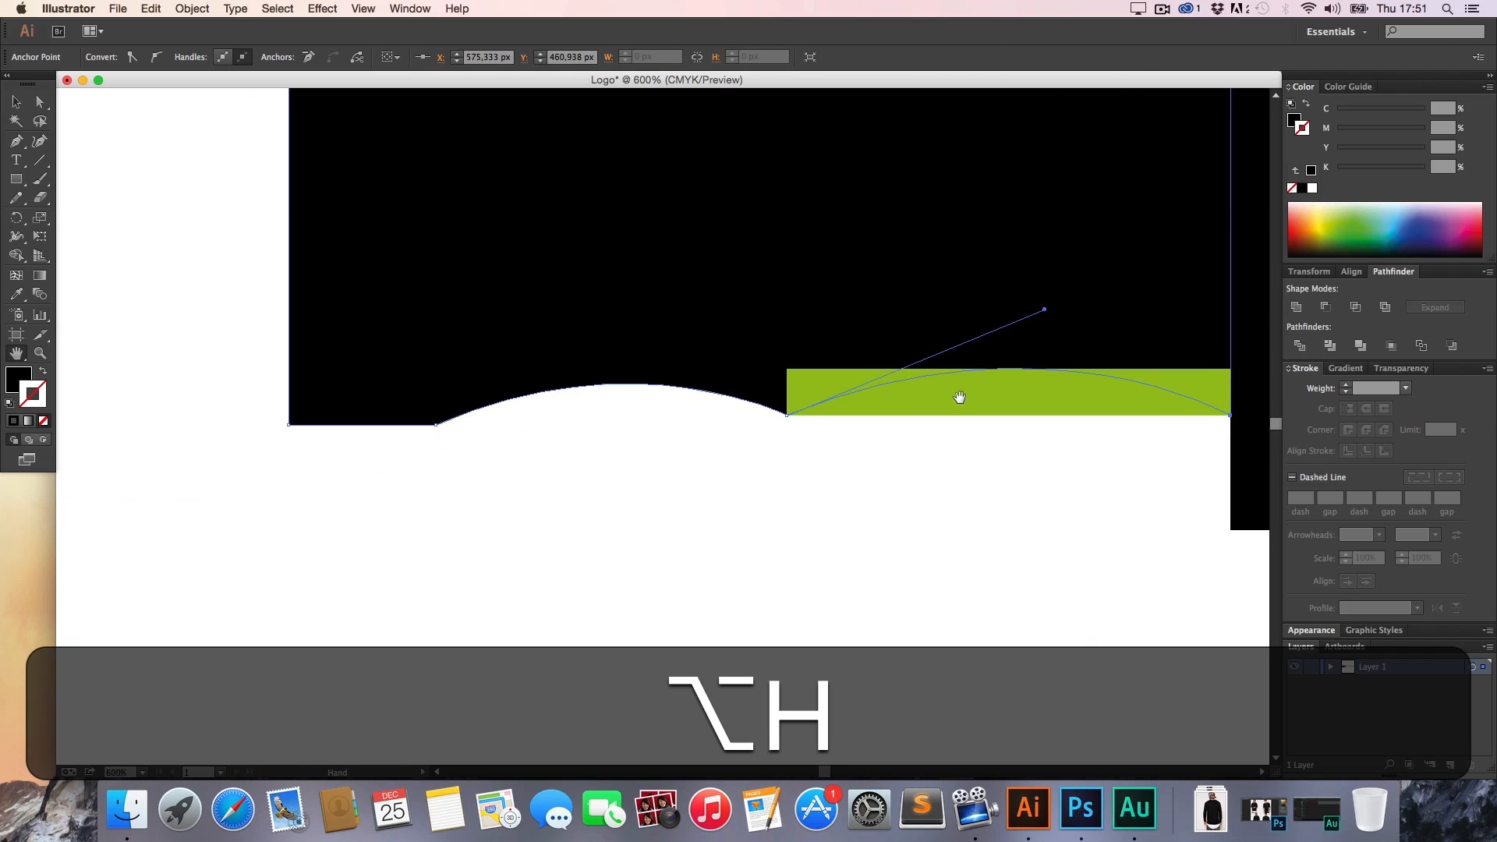
key(v)
drag(1007, 398, 570, 388)
click(471, 454)
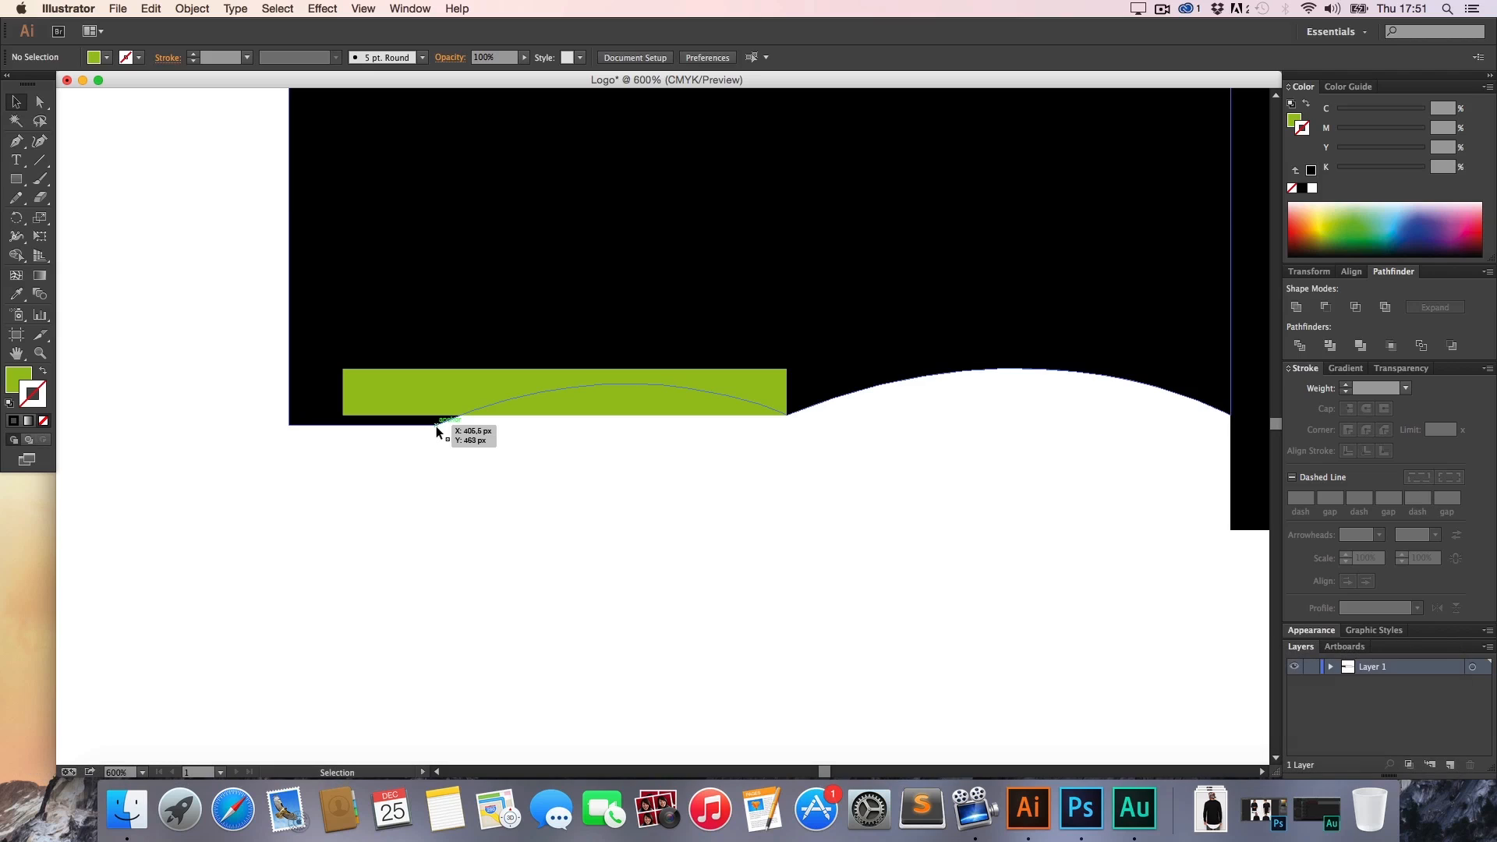
Align the outer groove's end point and the handle's lower end corner with the guide's lower edge, then raise the groove's arc to match the guide
click(437, 427)
key(a)
drag(439, 428, 291, 415)
click(533, 376)
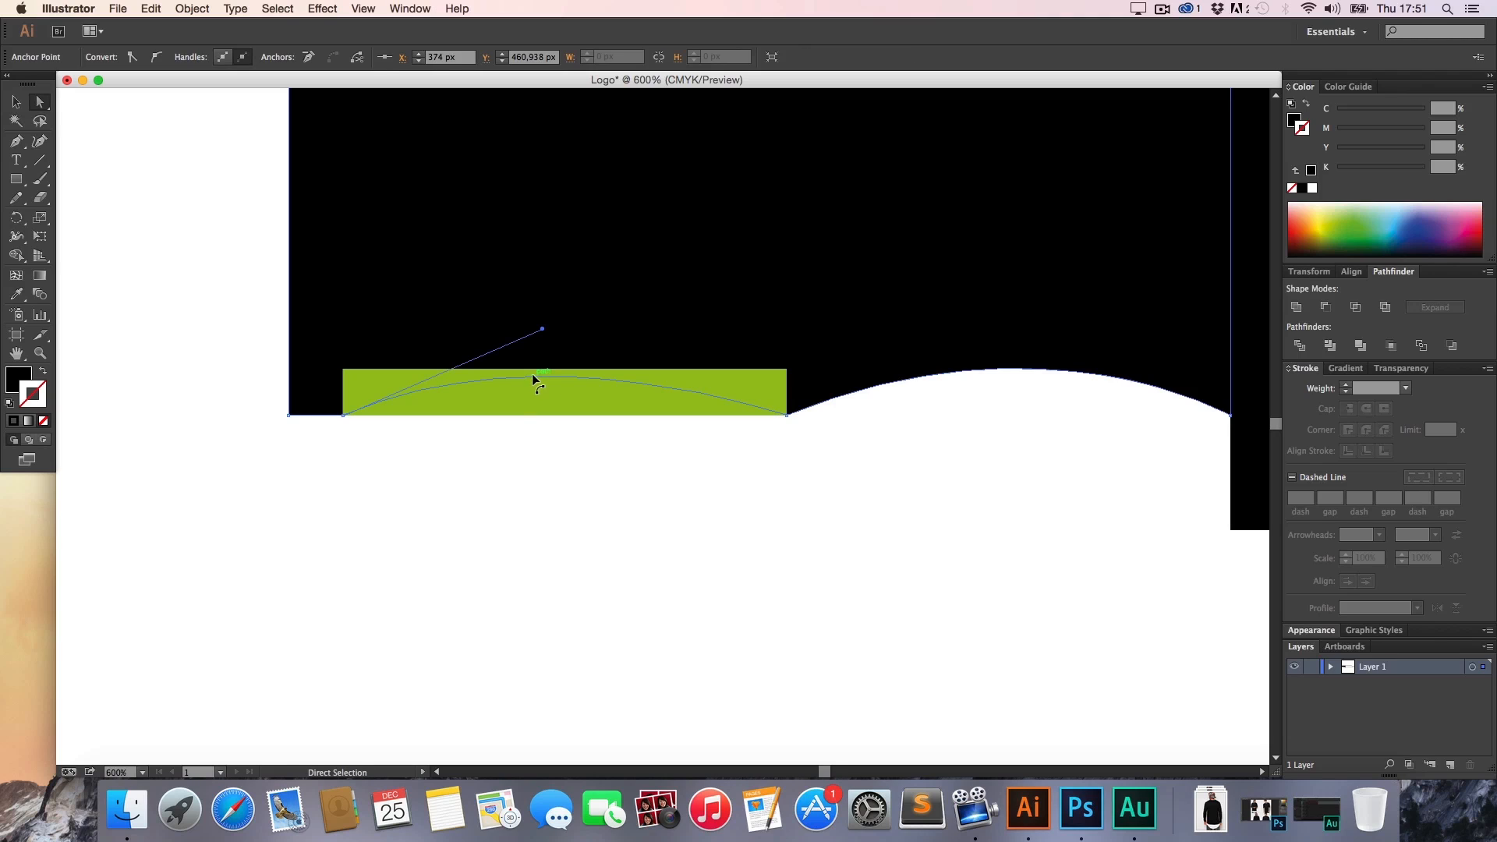
drag(543, 331, 559, 317)
click(605, 484)
Delete the green guide rectangle
click(770, 379)
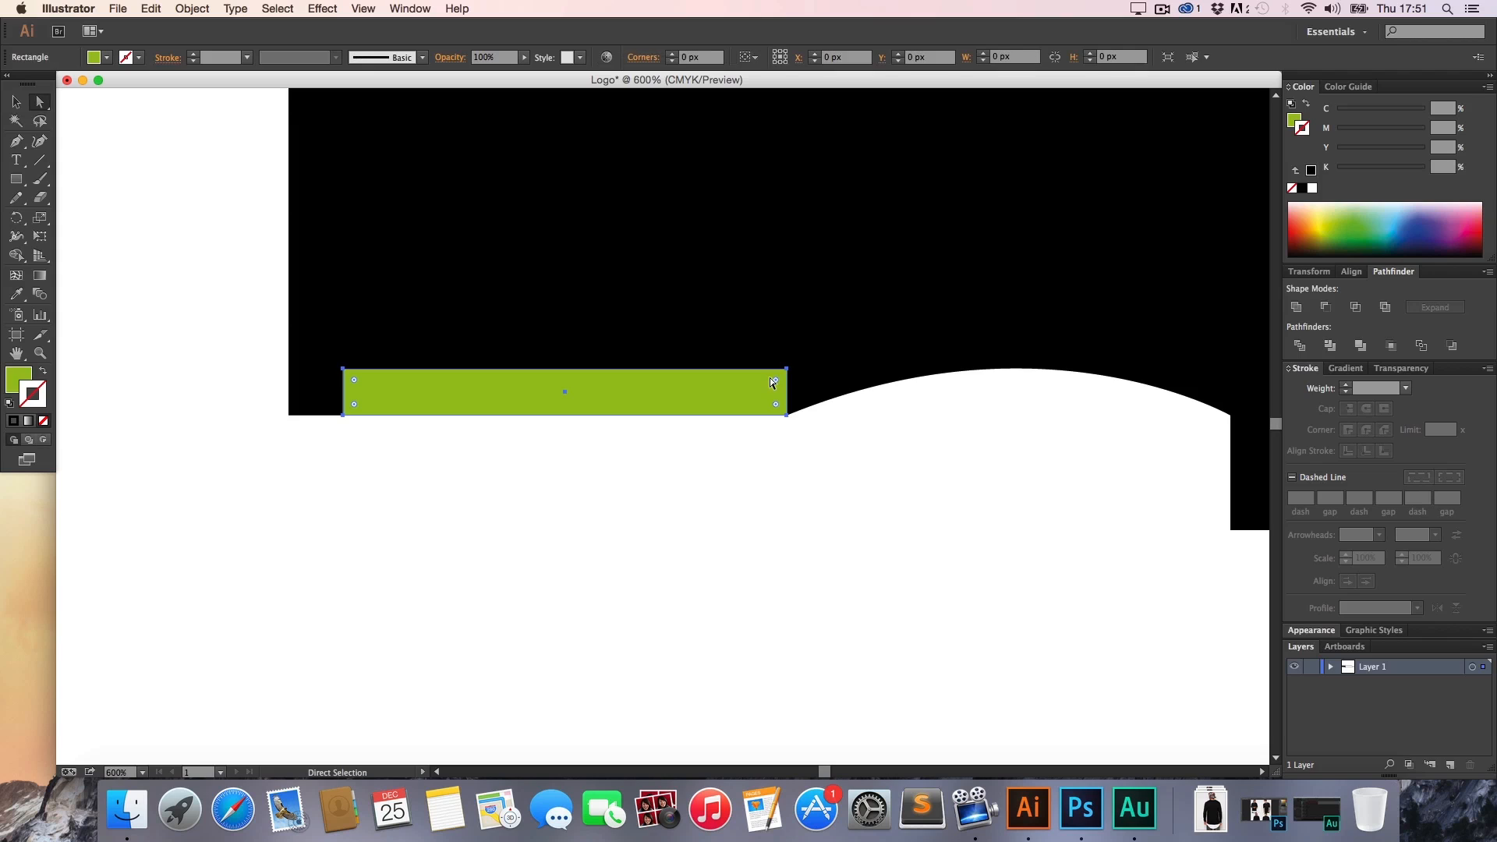
key(BackSpace)
key(z)
alt+click(770, 382)
alt+click(770, 383)
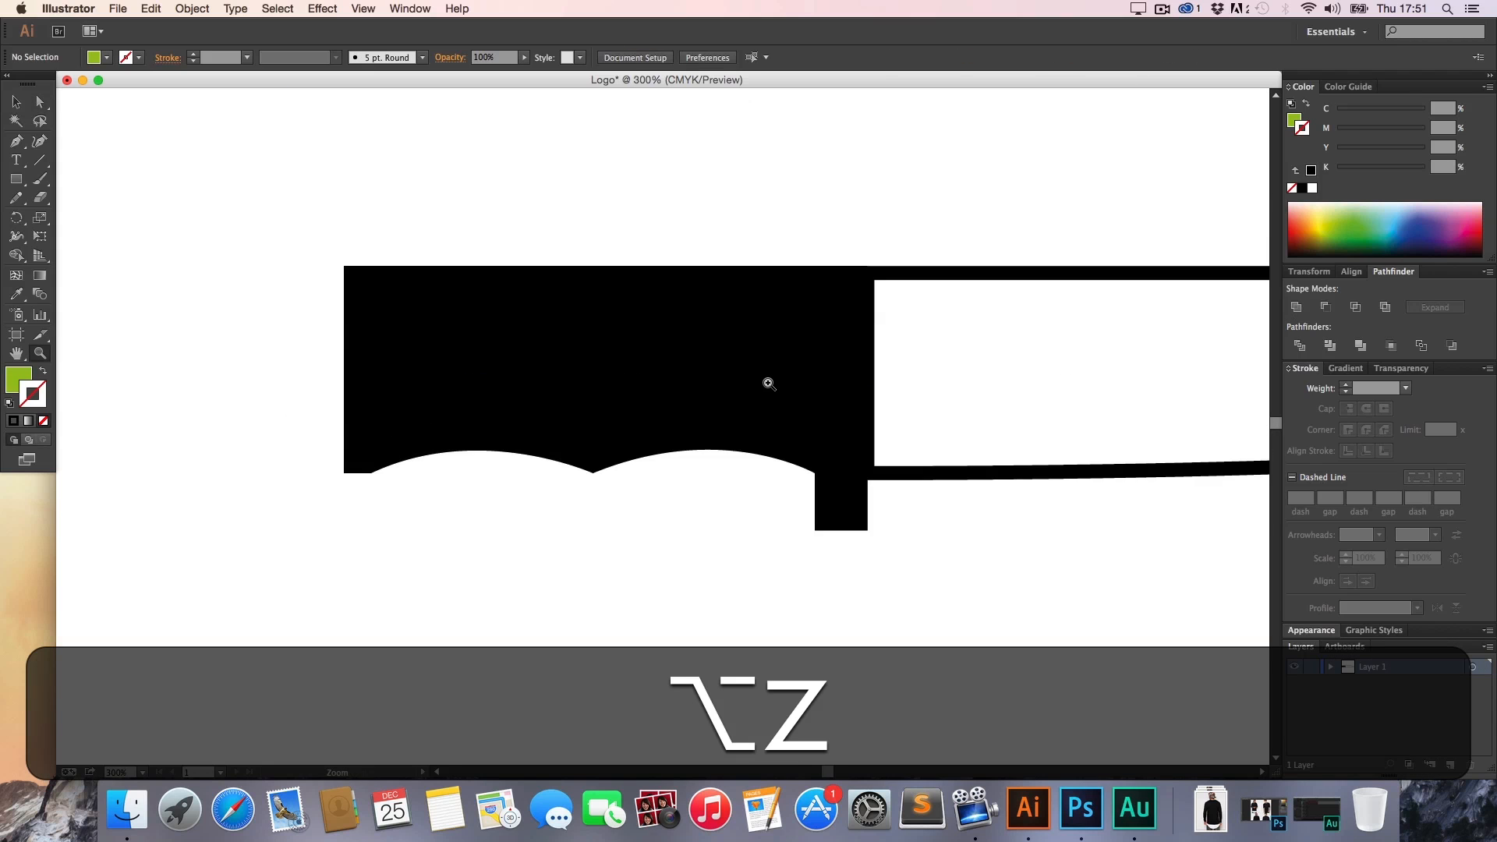
Examine the handle's grooves and how the handle, bar and blade fit together as a whole knife
key(h)
drag(668, 410, 554, 380)
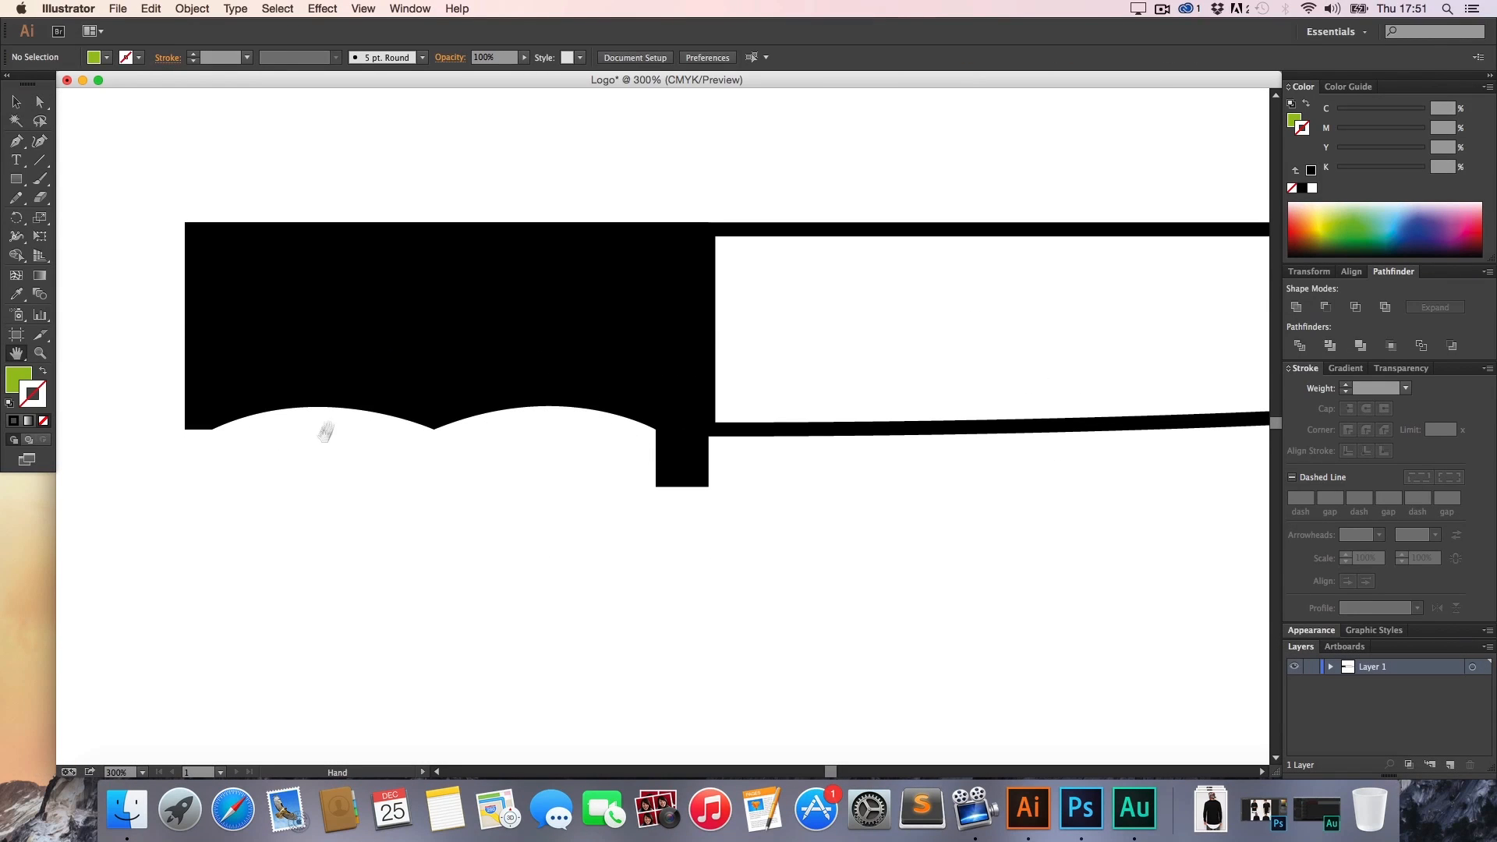
key(h)
drag(563, 315, 512, 396)
key(h)
key(alt+z)
alt+click(511, 396)
key(alt+h)
drag(705, 432, 459, 401)
key(h)
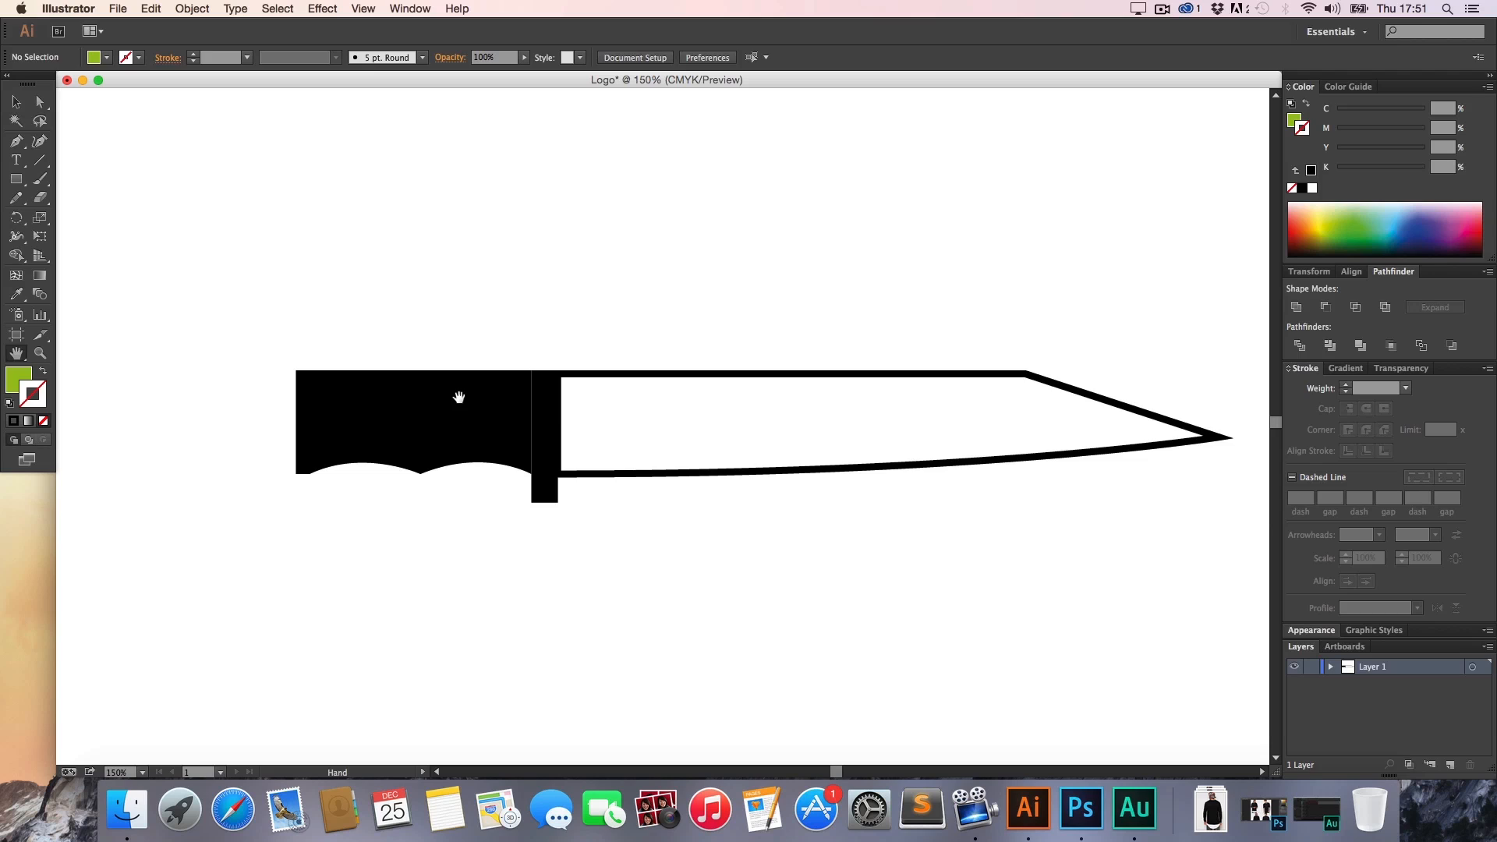
Shorten the blade to about 489 px wide by shifting its tip and upper corner together toward the handle
key(z)
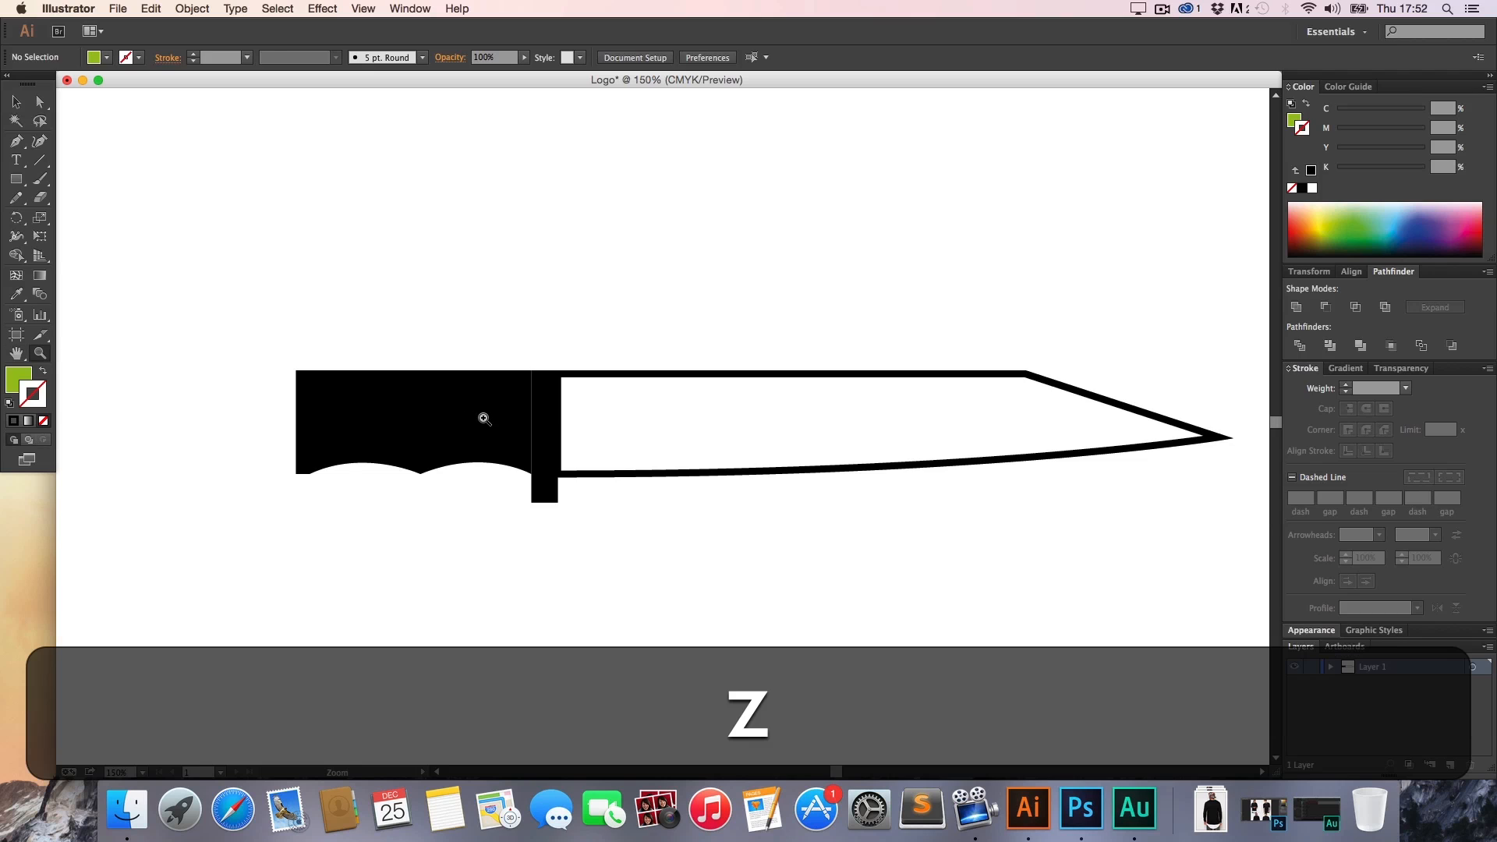
key(h)
drag(575, 411, 343, 409)
key(a)
drag(1066, 532, 731, 314)
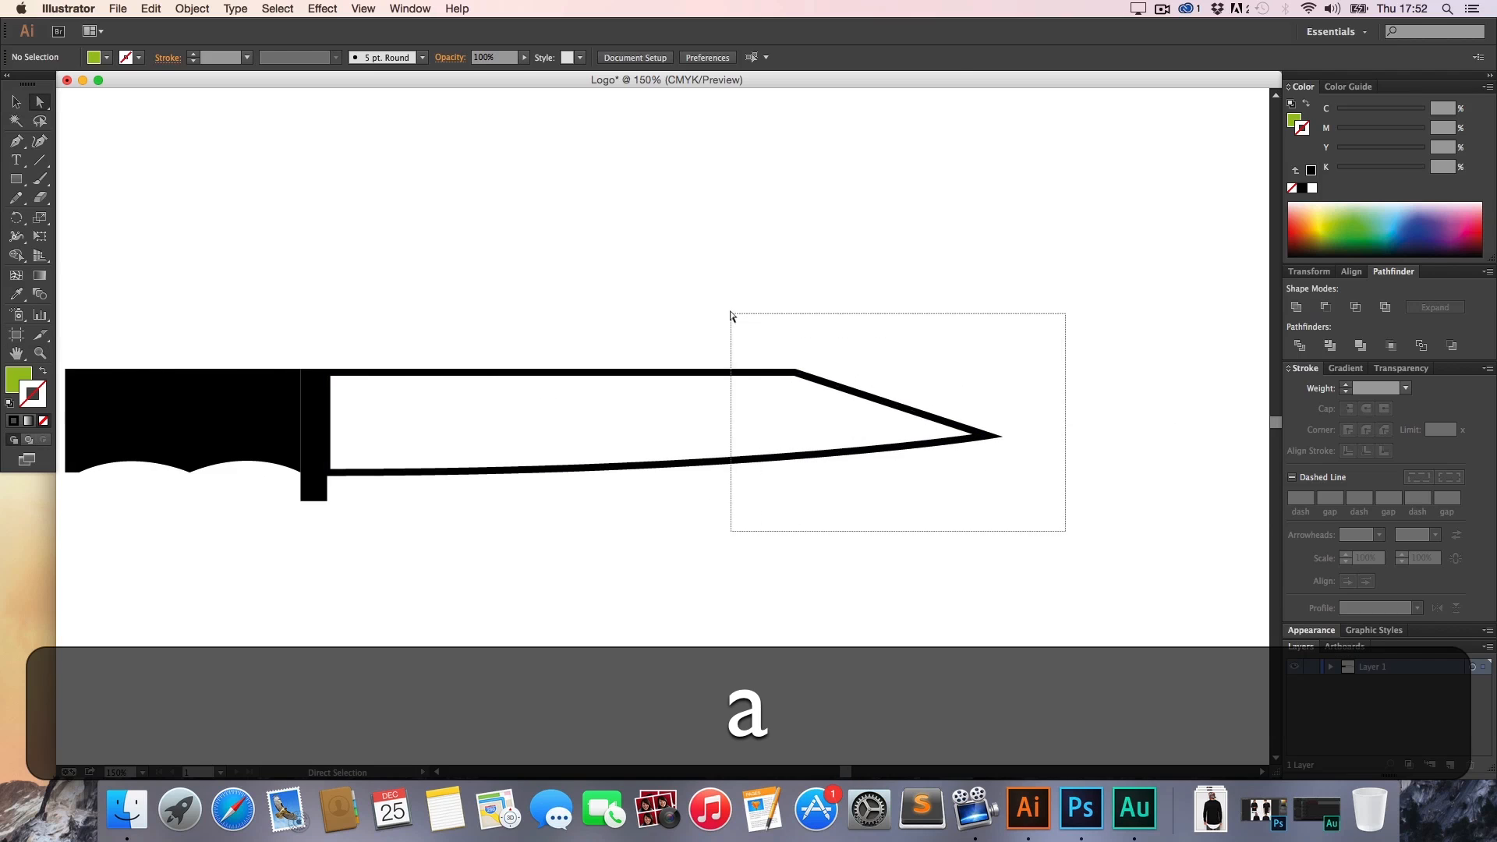
drag(793, 373, 706, 373)
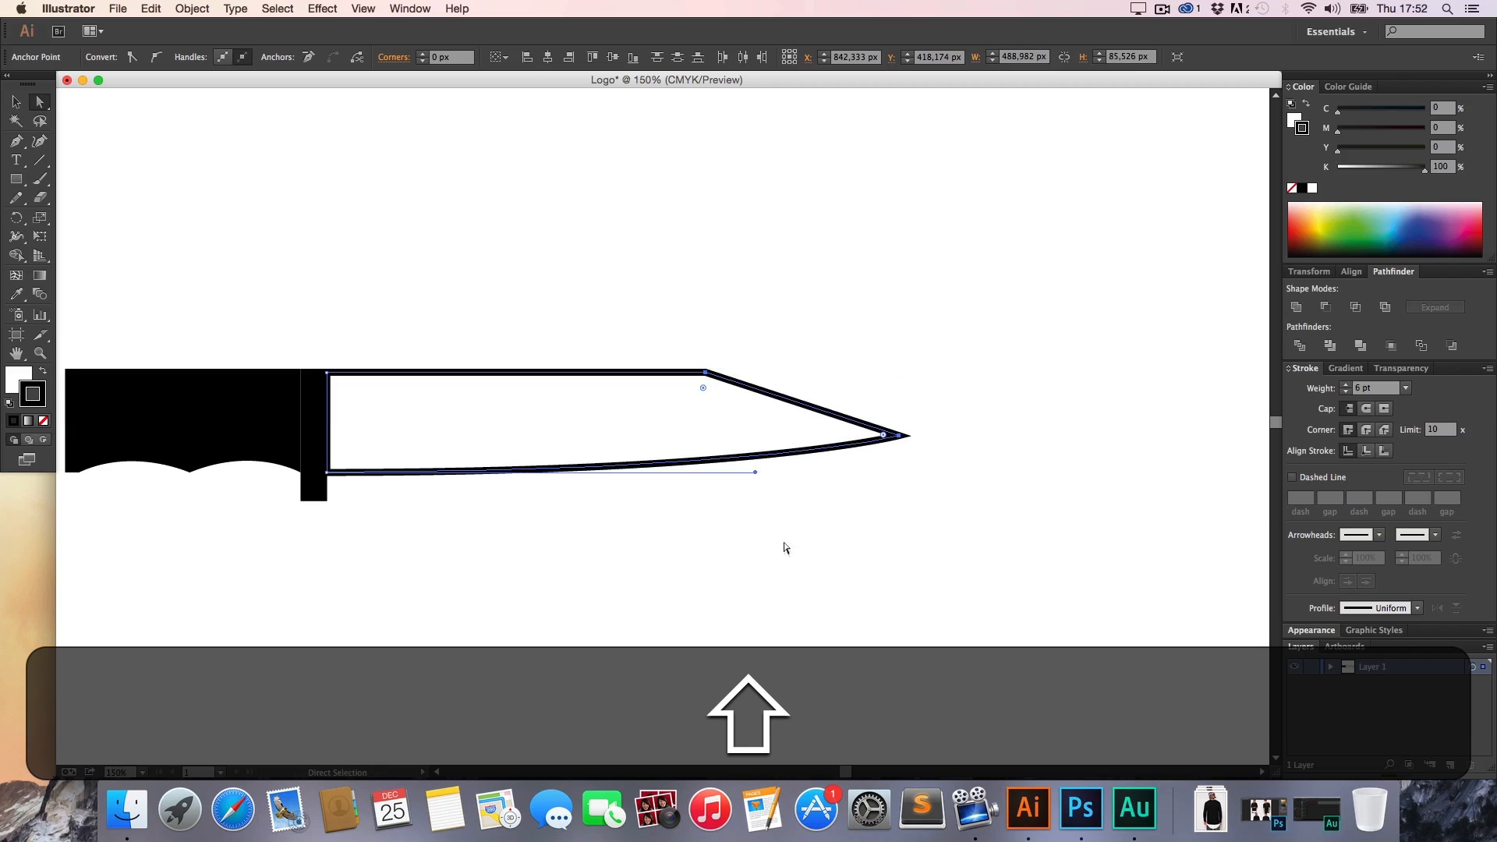
click(786, 549)
Draw an inner blade line rising about 40 px from the lower edge, then curving across to the slanted tip edge with the Pen tool
key(h)
drag(551, 439, 783, 402)
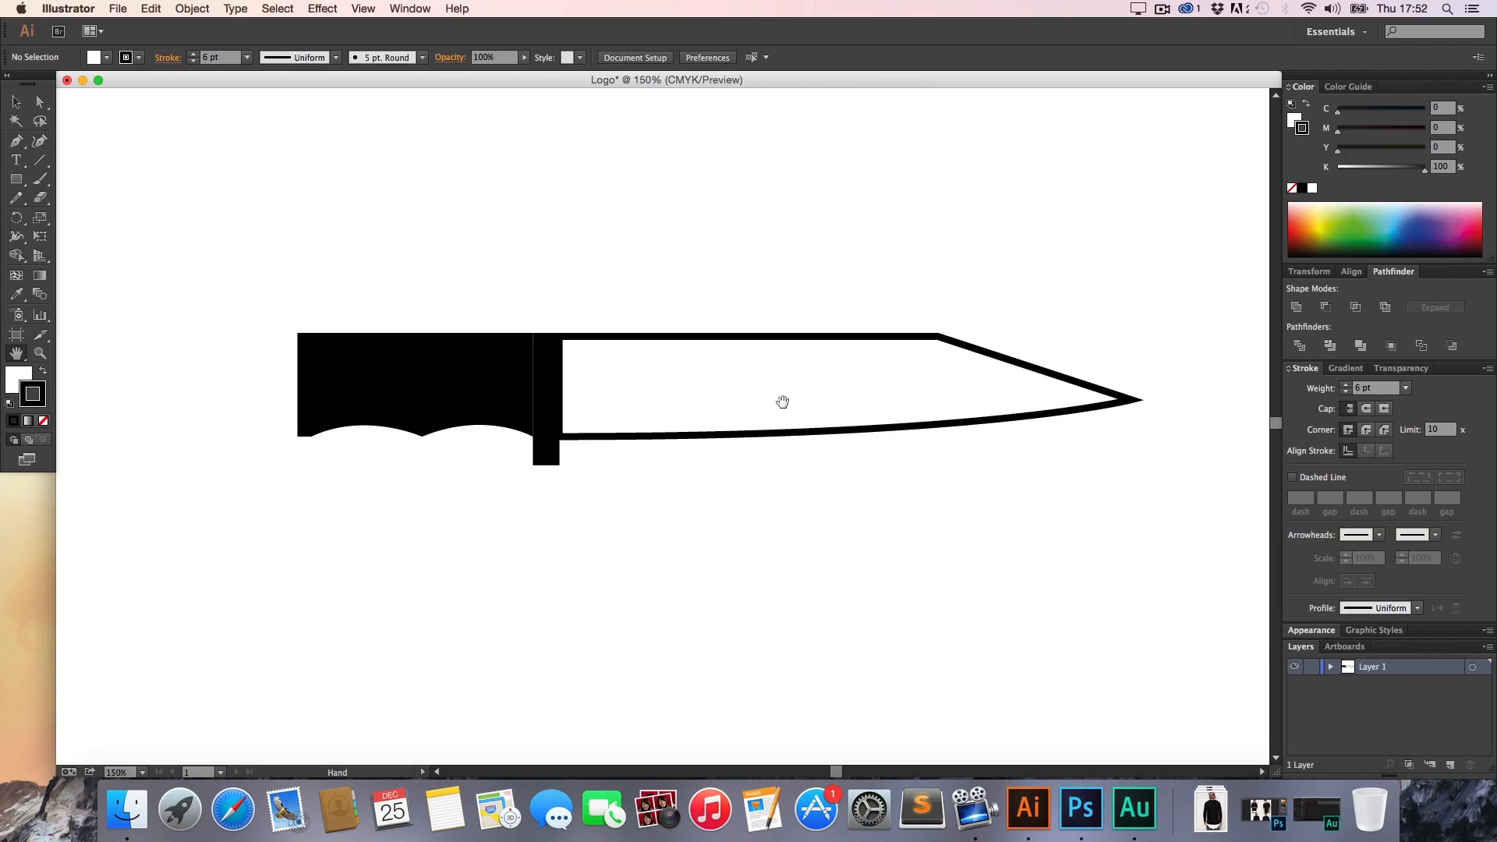
key(p)
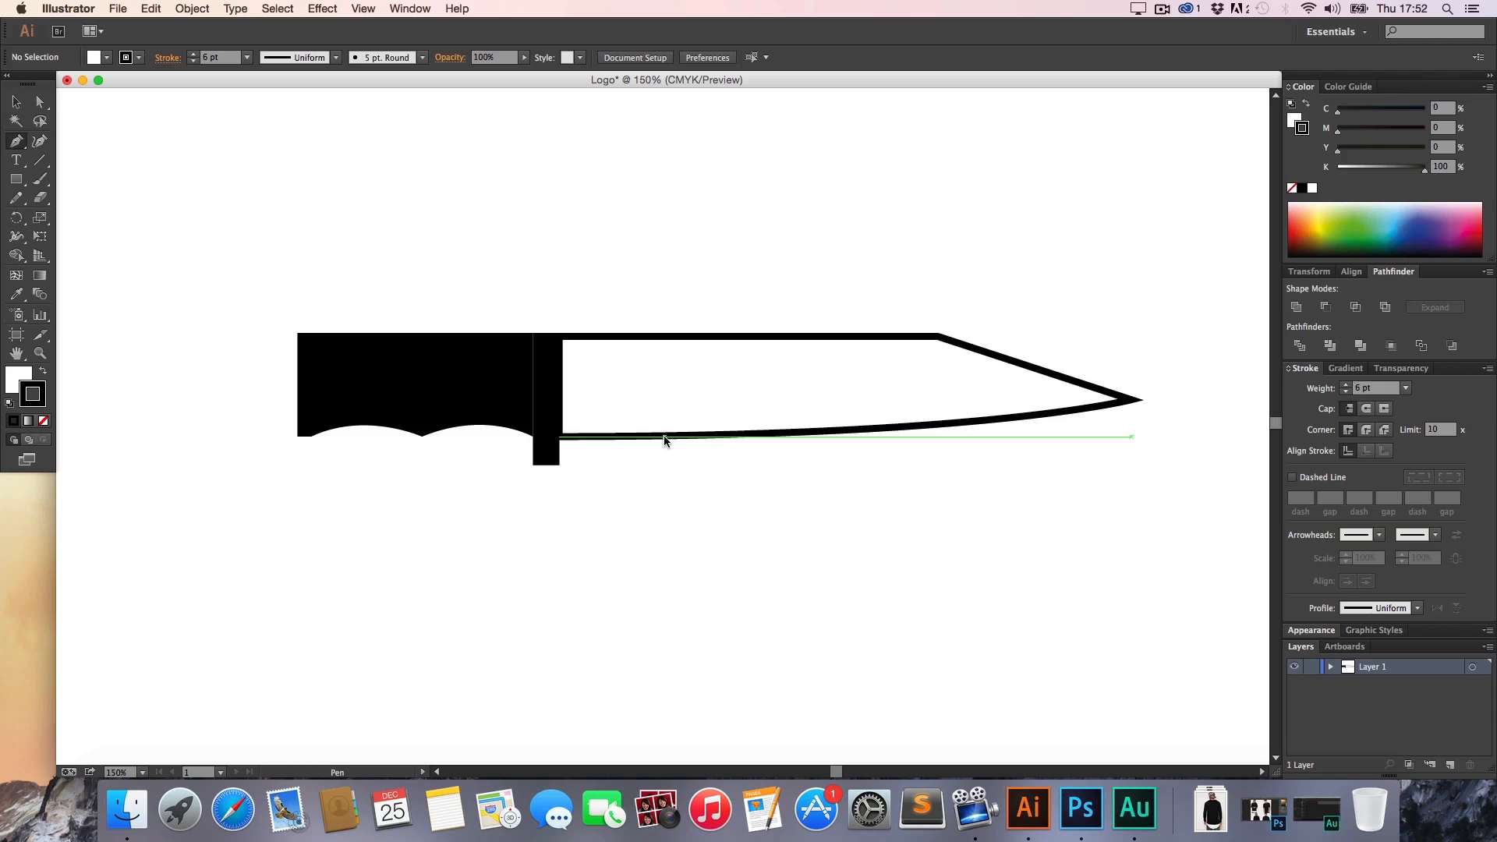
drag(675, 437, 677, 397)
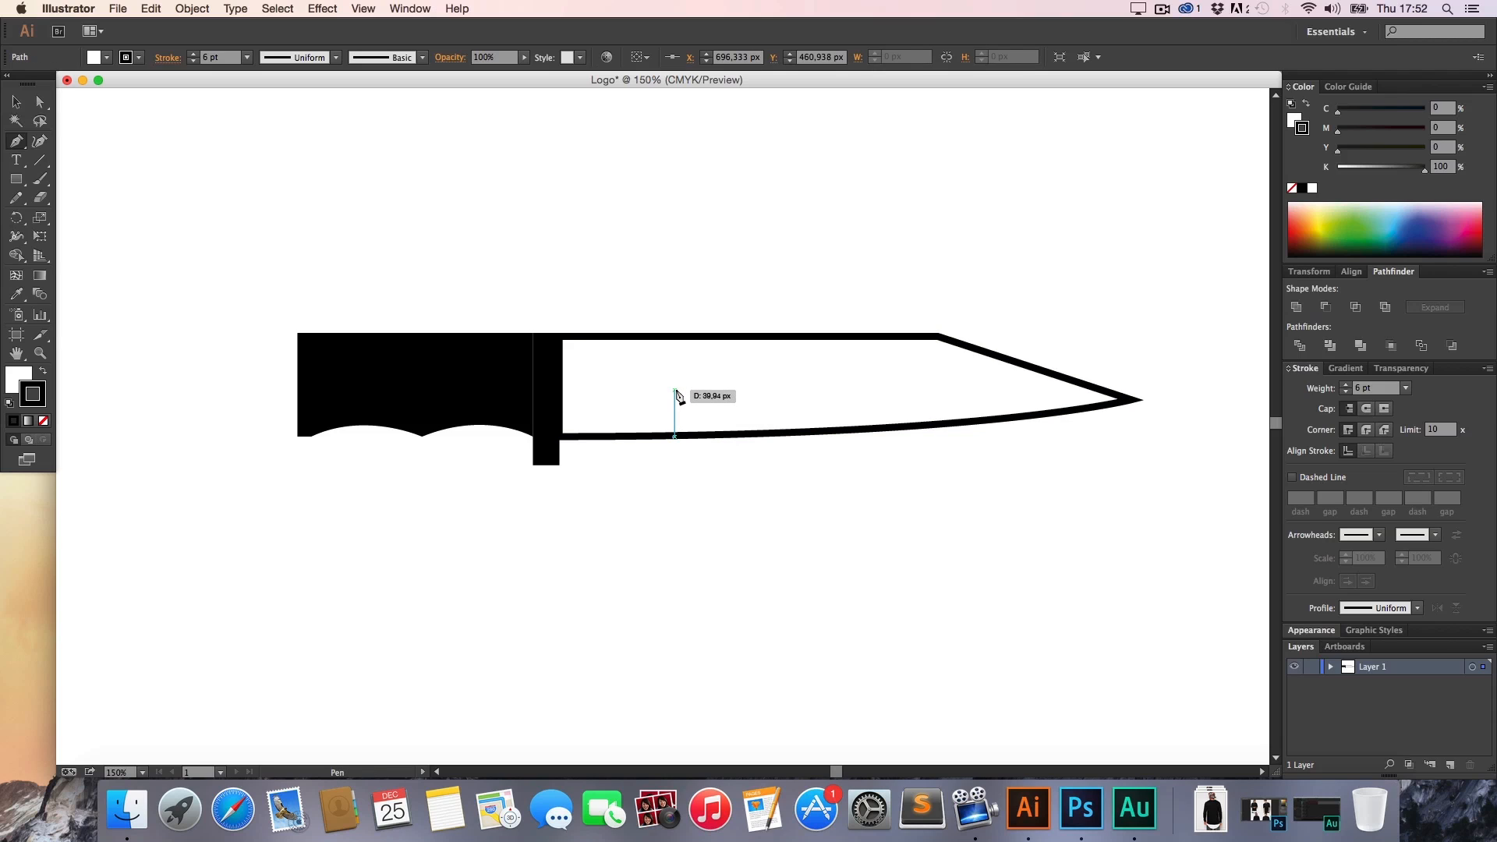
click(676, 390)
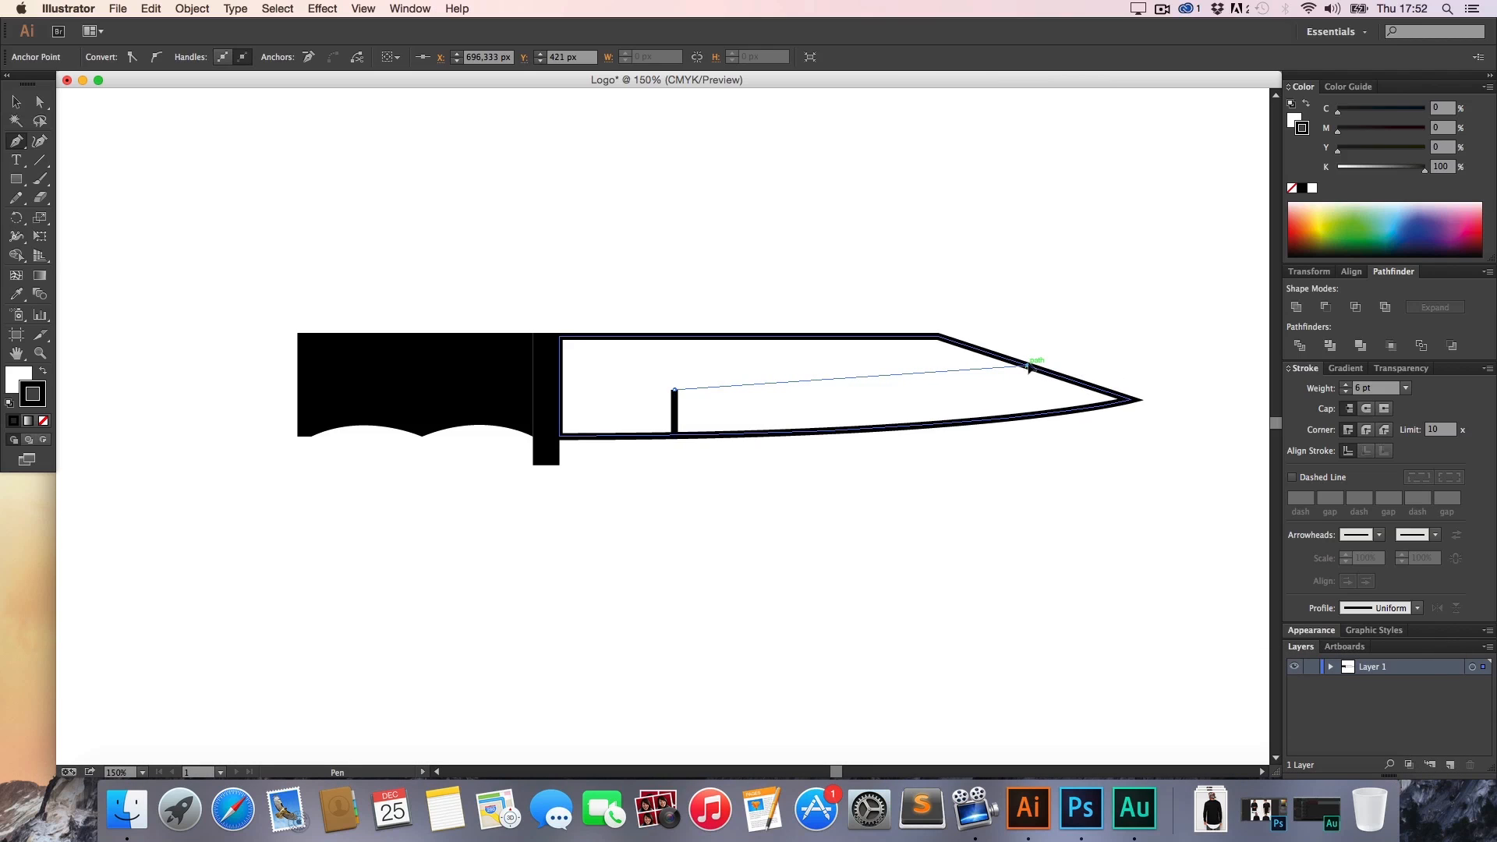
mouse_move(1029, 367)
mouse_down()
mouse_move(1084, 334)
mouse_move(1113, 338)
mouse_up()
key(a)
click(1086, 310)
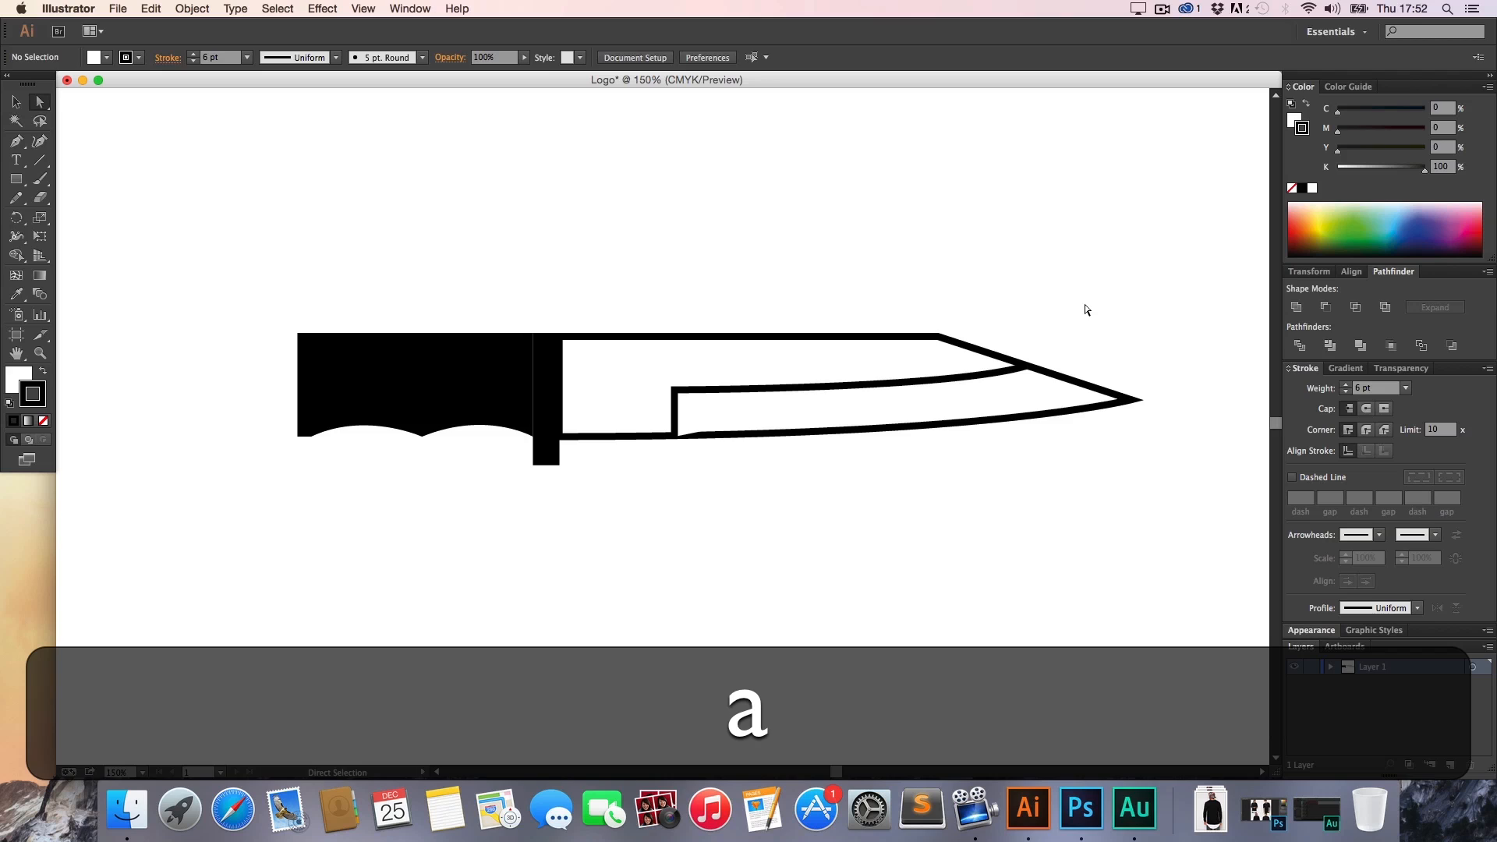
Remove the fill from the inner blade line, keeping only its black 6 pt stroke
click(715, 387)
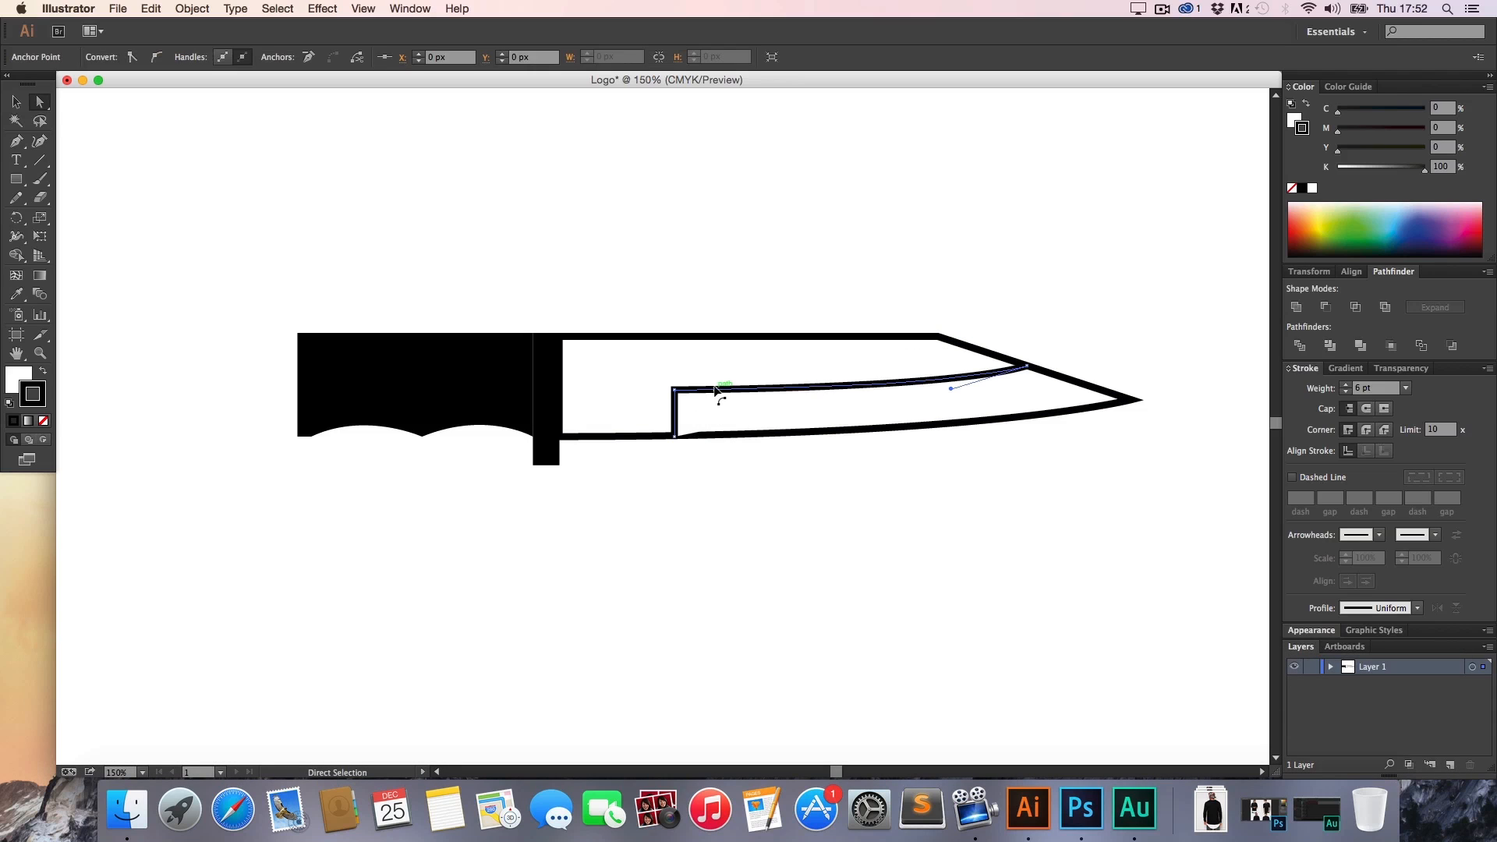
click(44, 421)
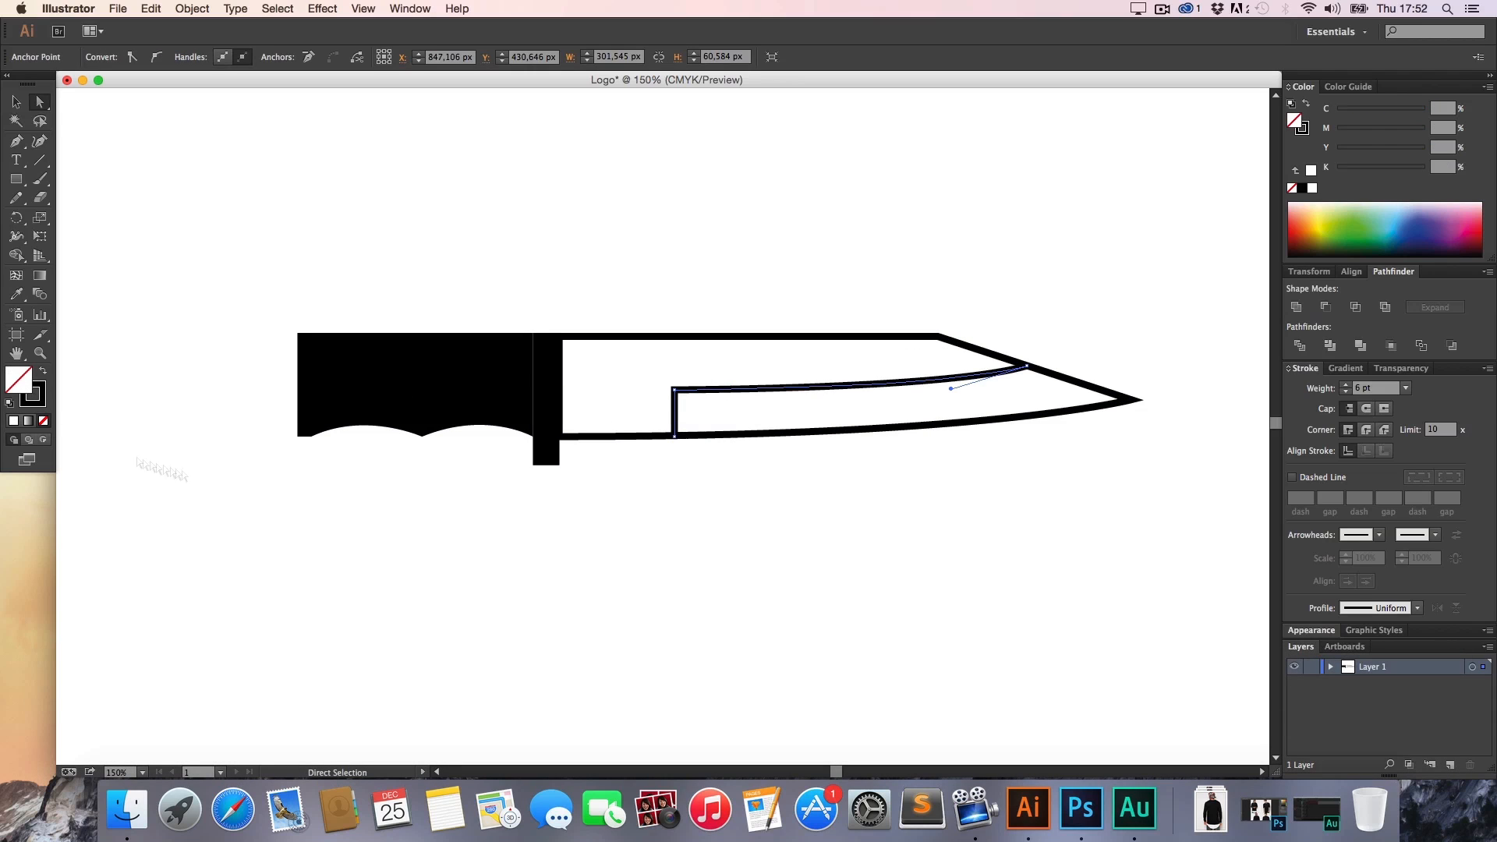
click(665, 458)
Lengthen the handle to about 238 px by moving its two outer end corners straight away from the blade
key(h)
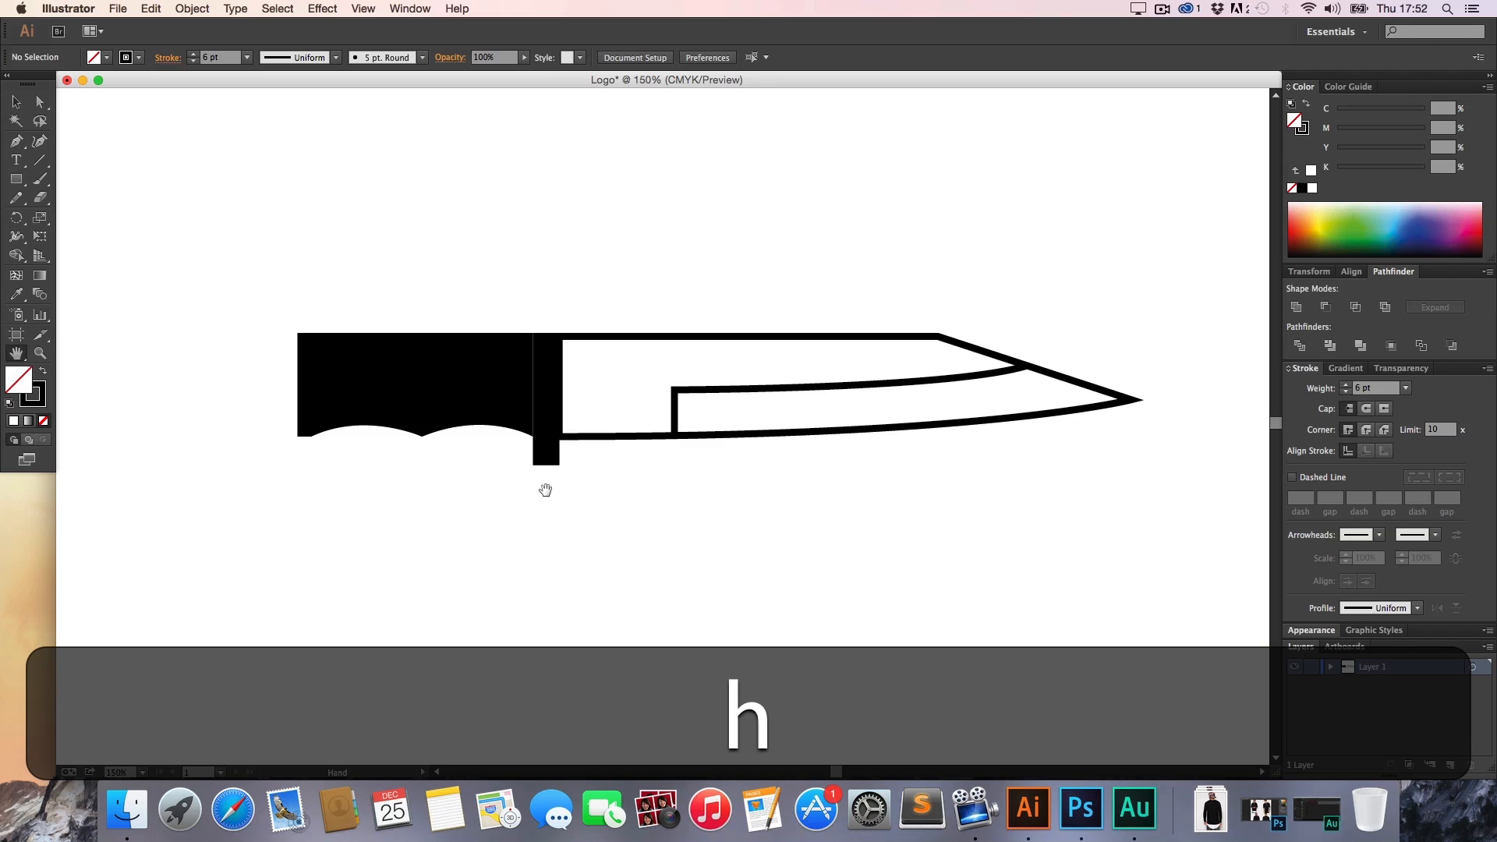
drag(508, 439, 589, 438)
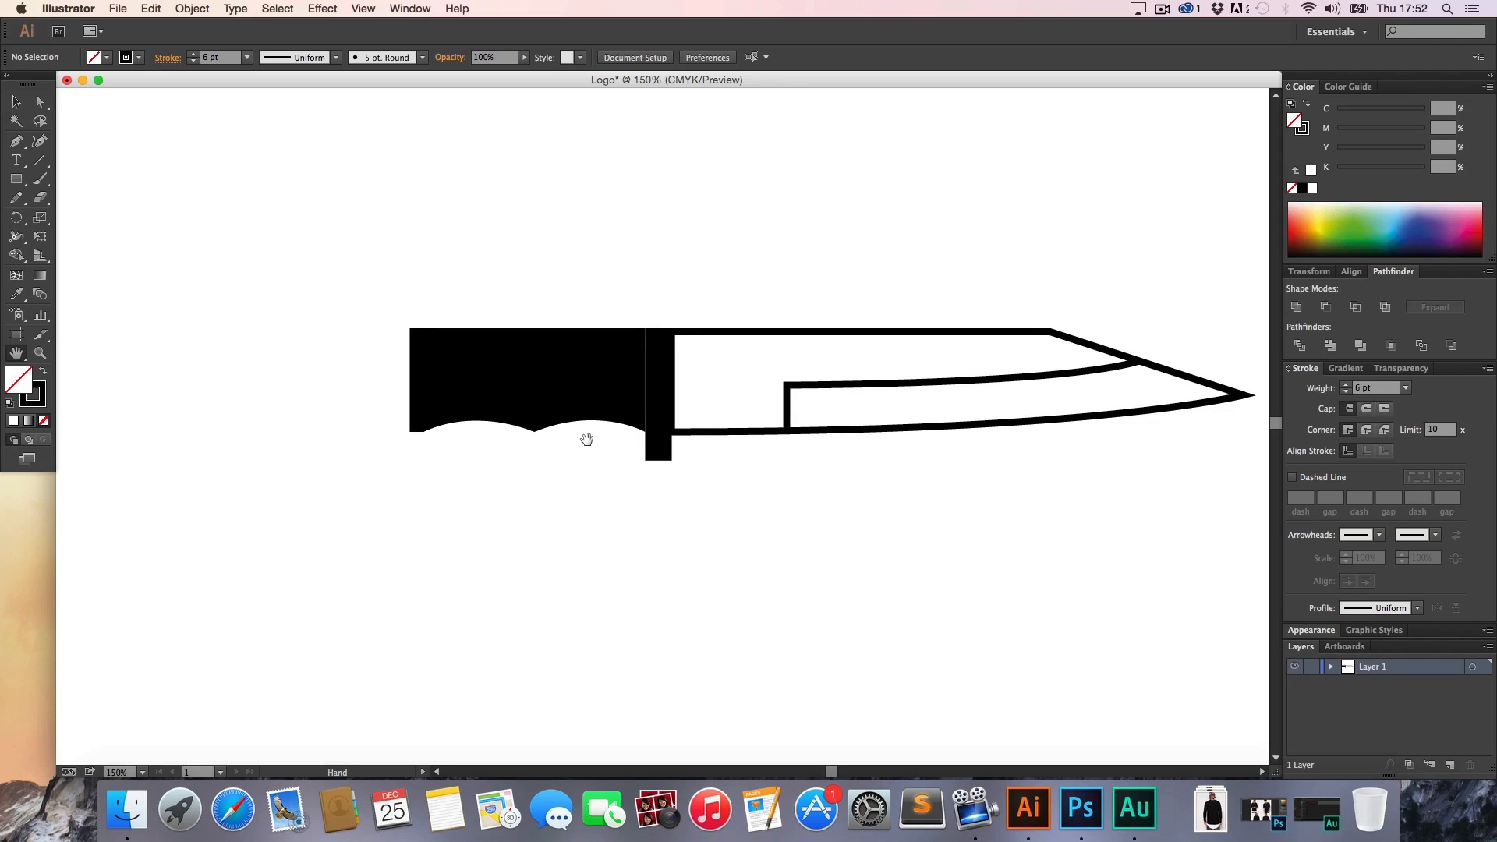
key(z)
click(558, 394)
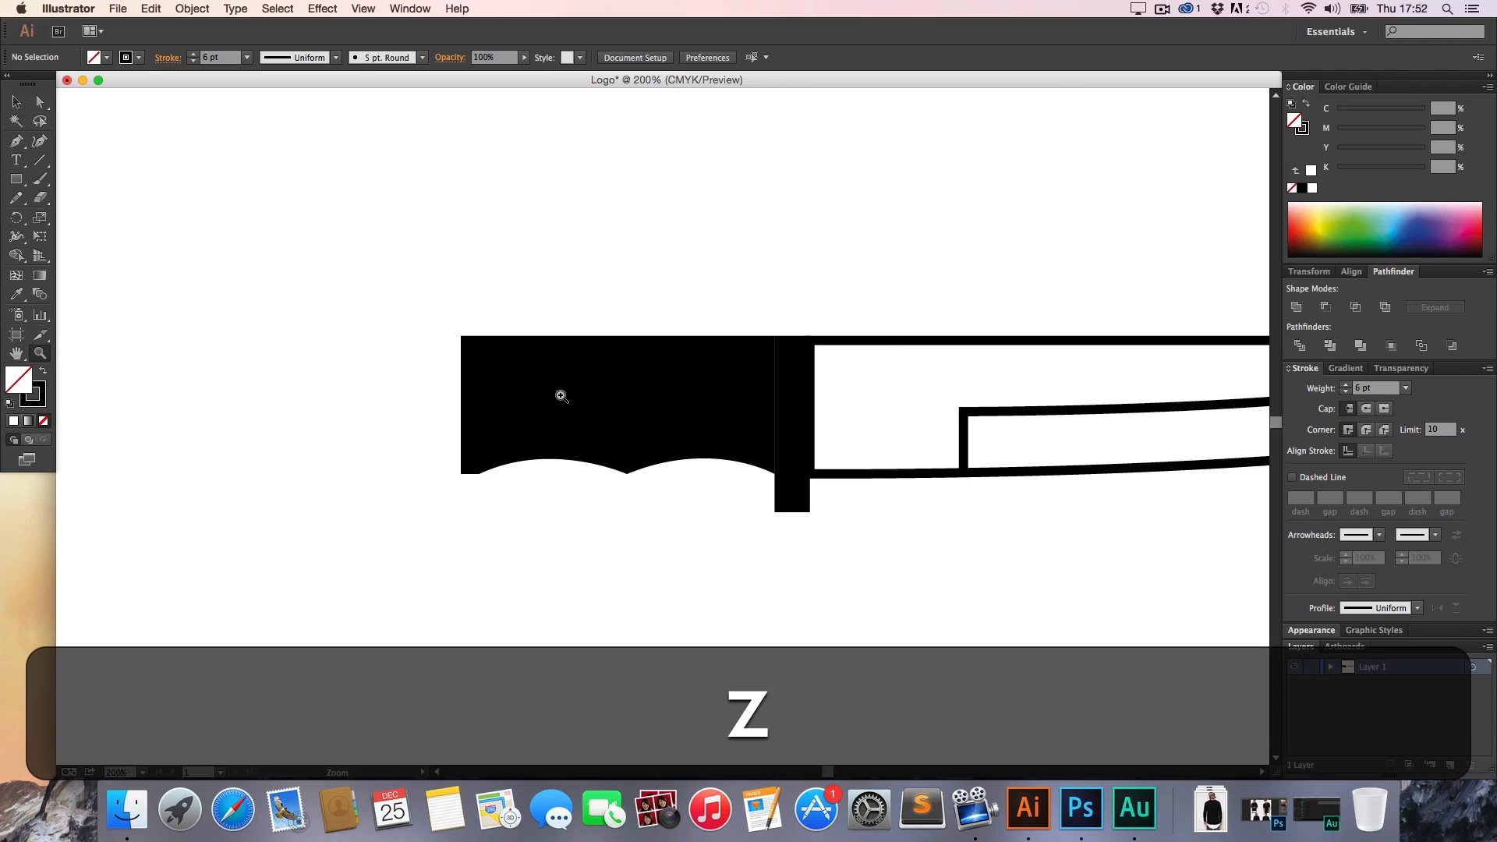
click(655, 401)
key(h)
mouse_move(655, 401)
mouse_down()
mouse_move(542, 385)
mouse_move(639, 397)
mouse_up()
key(z)
alt+click(595, 401)
key(h)
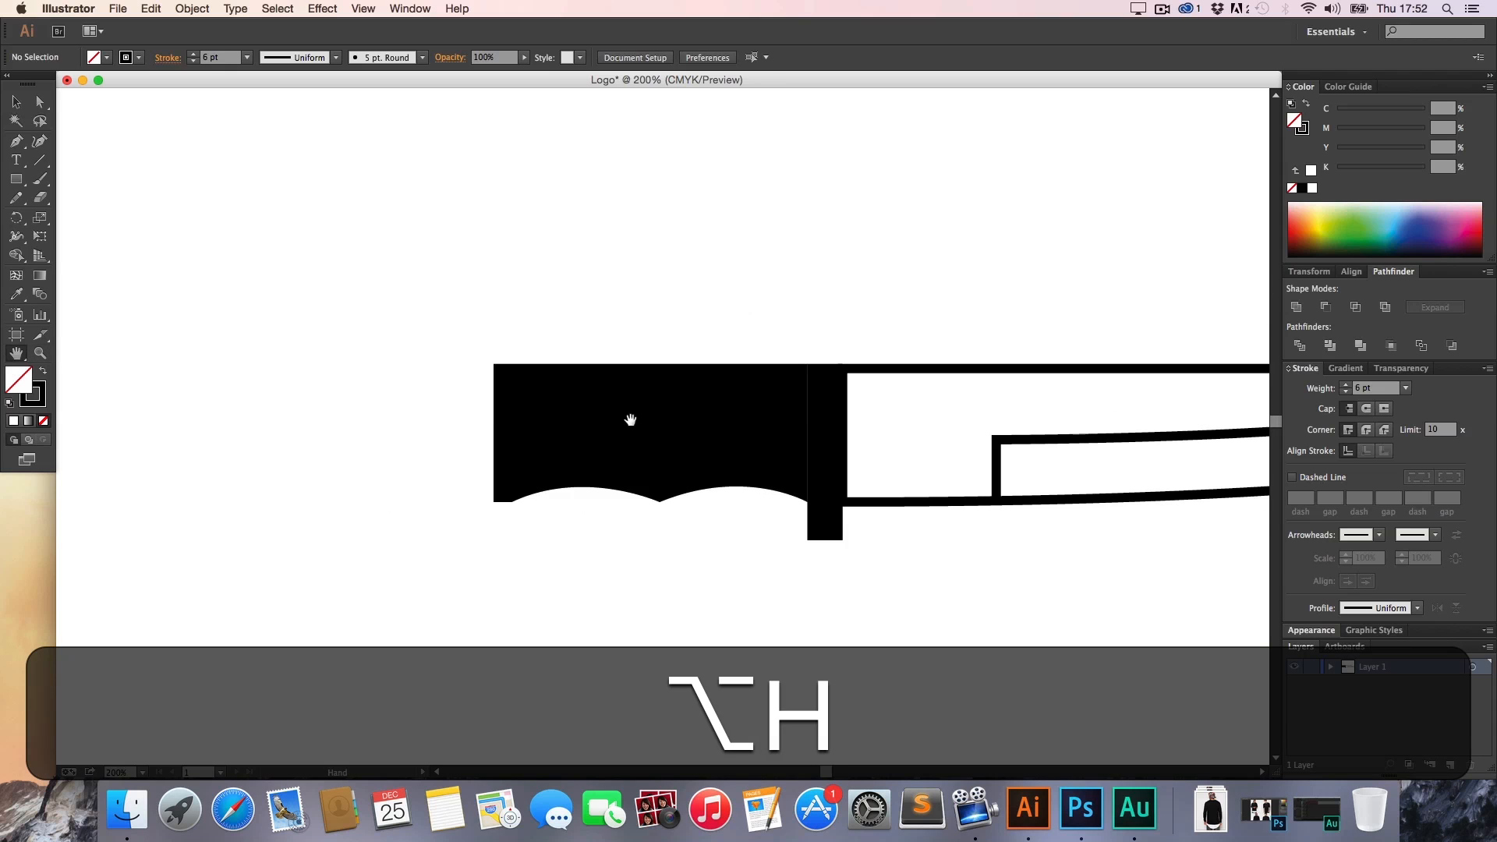
key(a)
drag(505, 352, 465, 540)
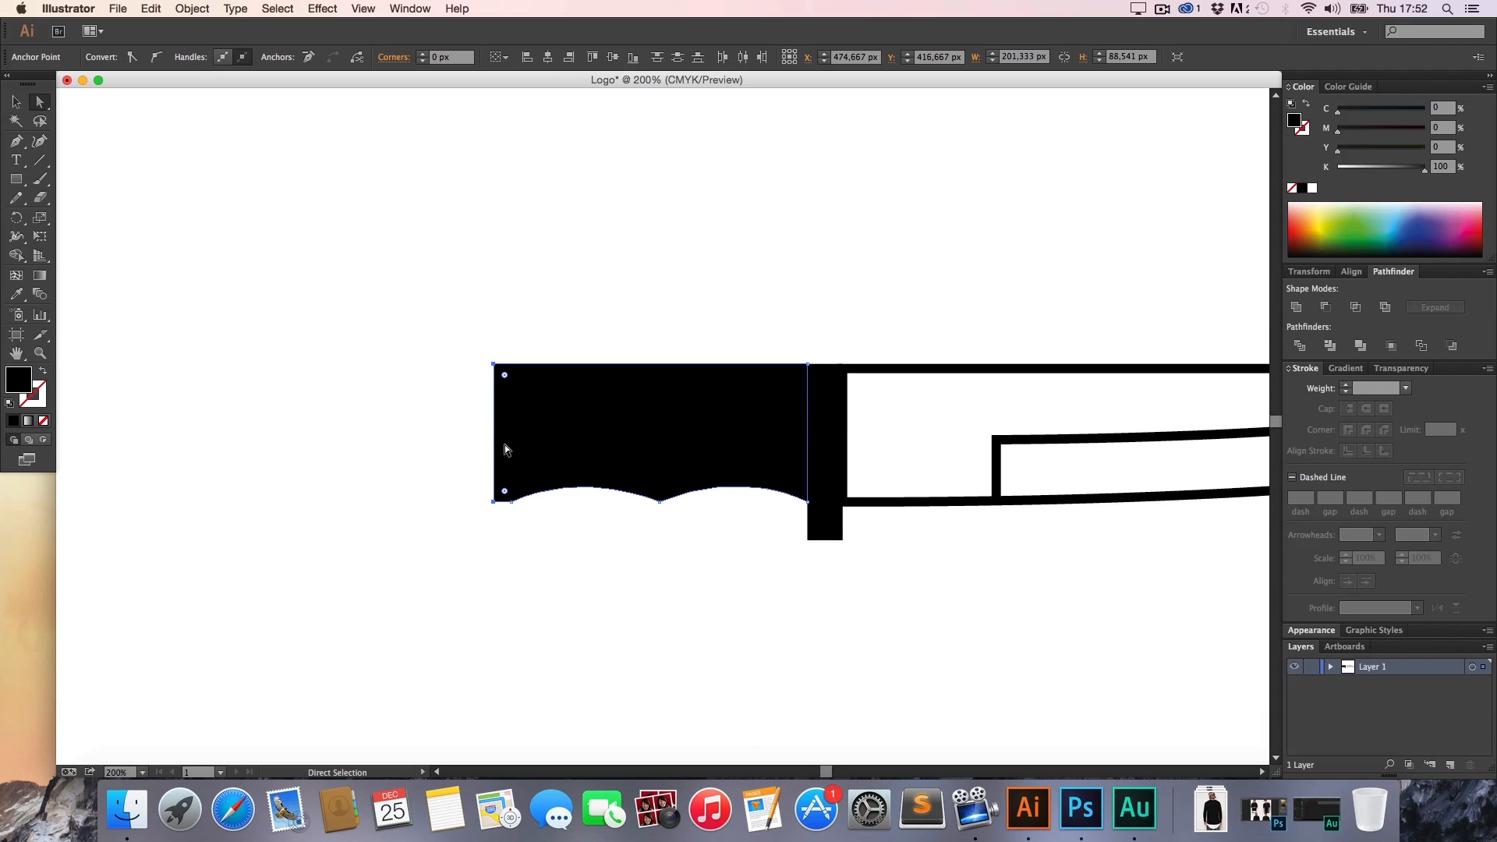
drag(496, 442, 436, 443)
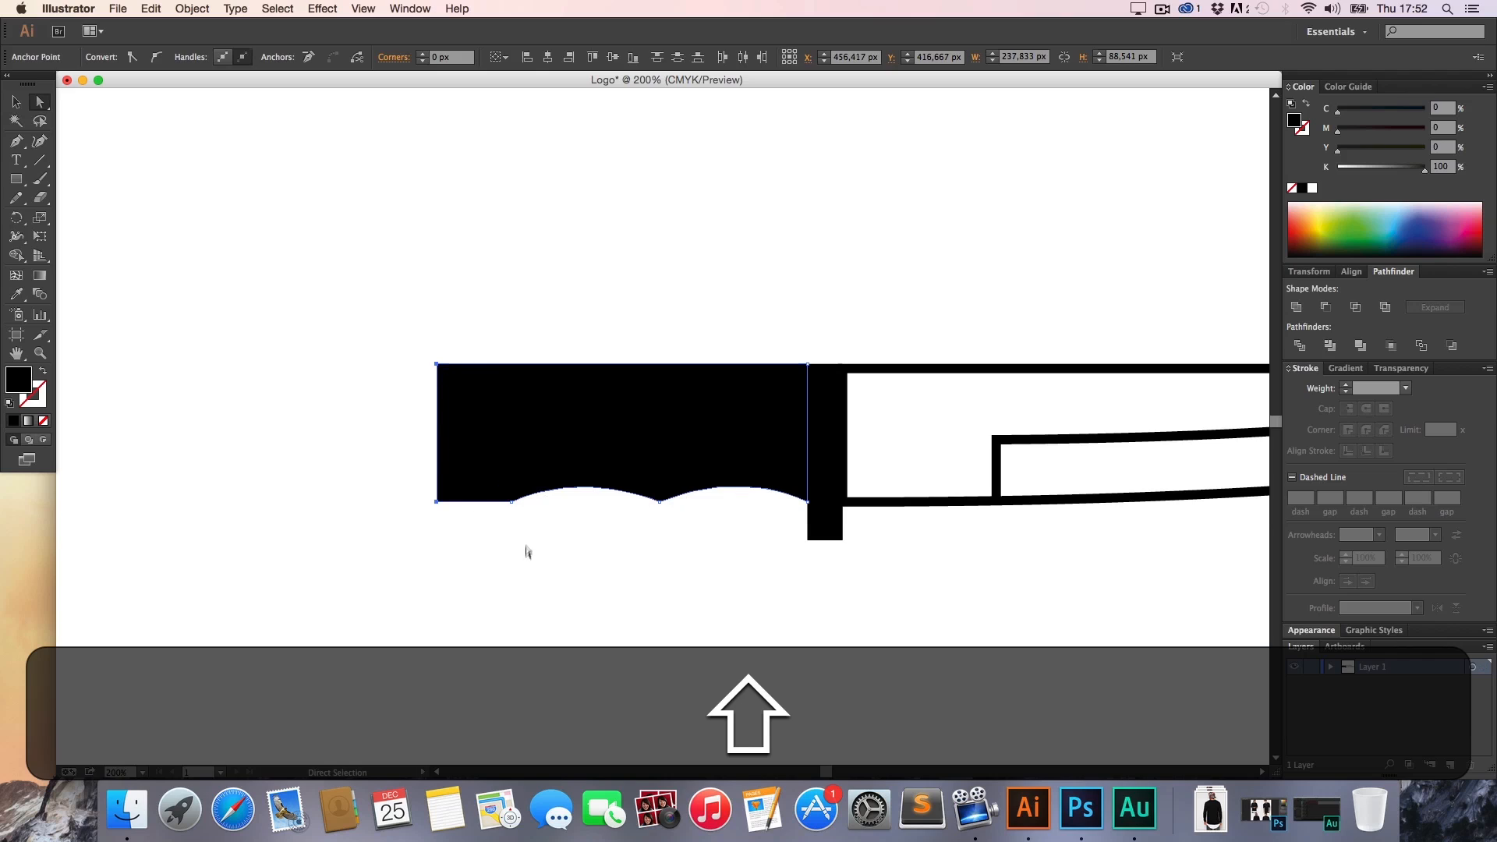
Move the outer groove's end point toward the handle's end and extend its curve handle to raise the arc
click(525, 551)
drag(515, 508, 488, 508)
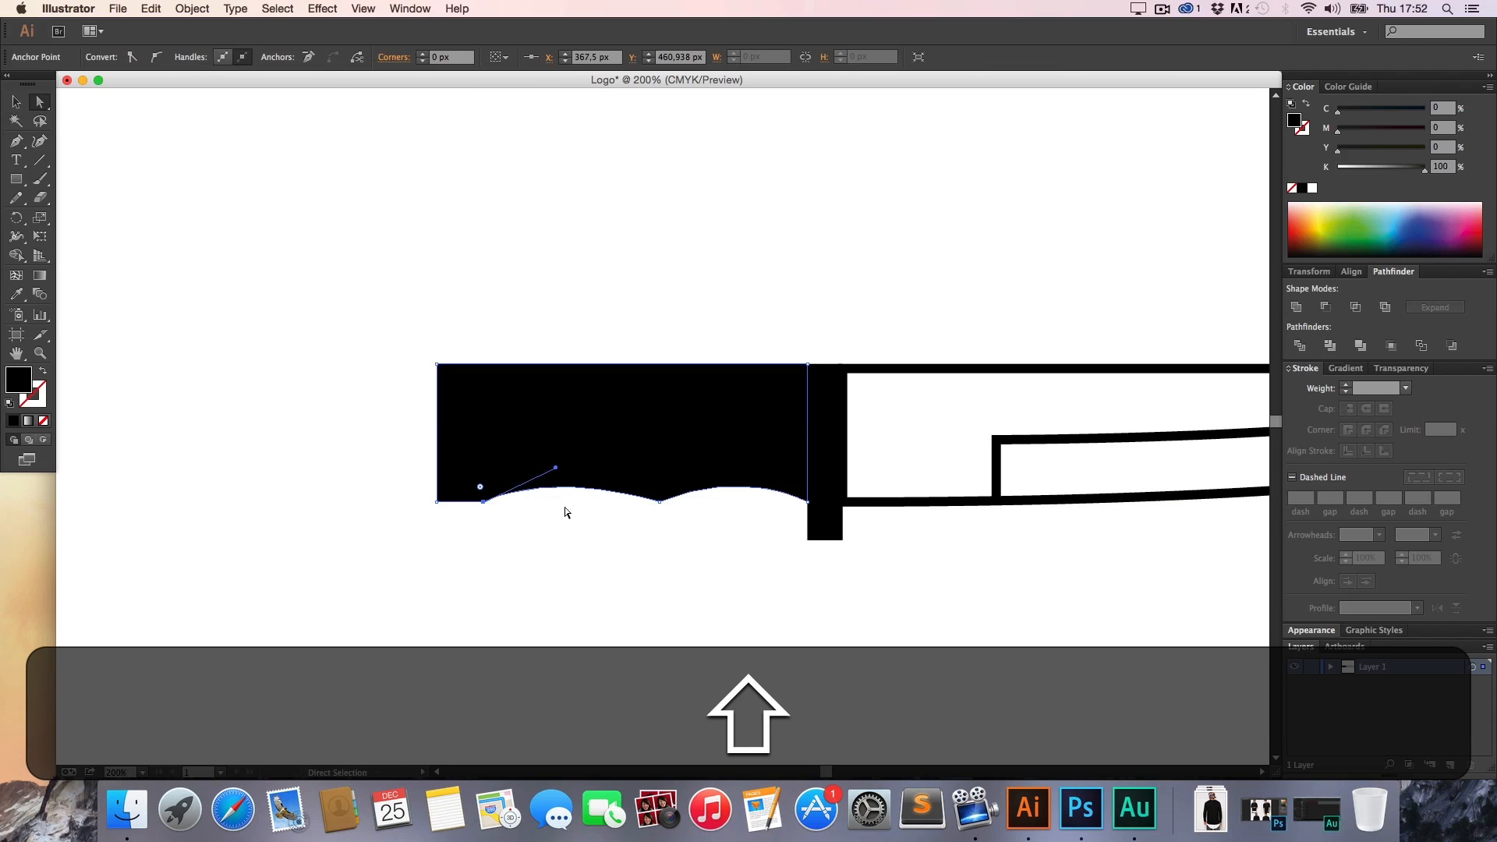
drag(557, 471, 578, 465)
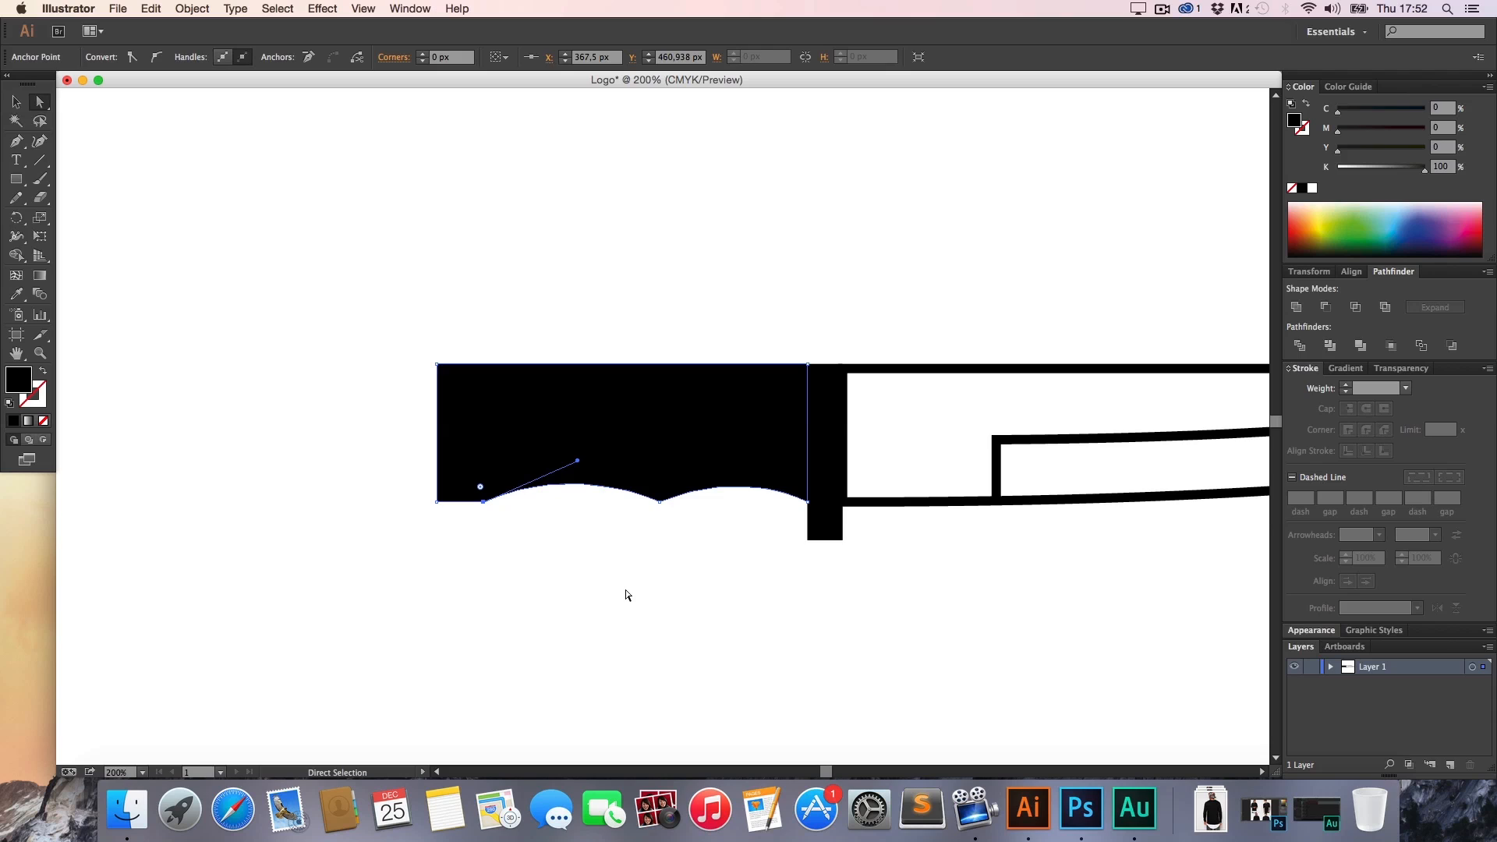
Delete the finger grooves' anchor points so the handle becomes a plain rectangle with a straight lower edge
key(p)
click(660, 502)
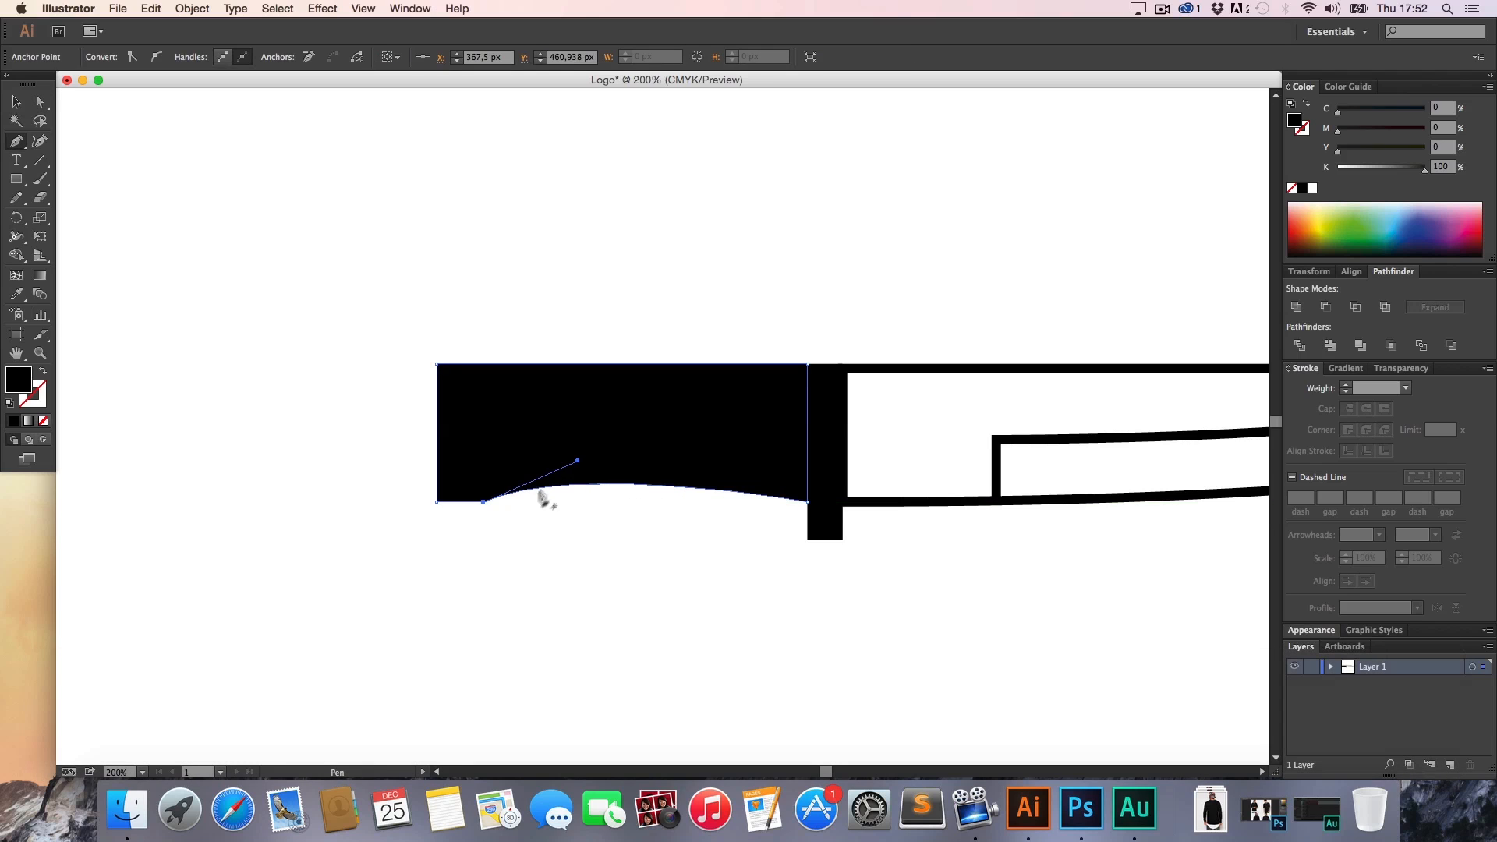
click(486, 503)
key(a)
click(115, 358)
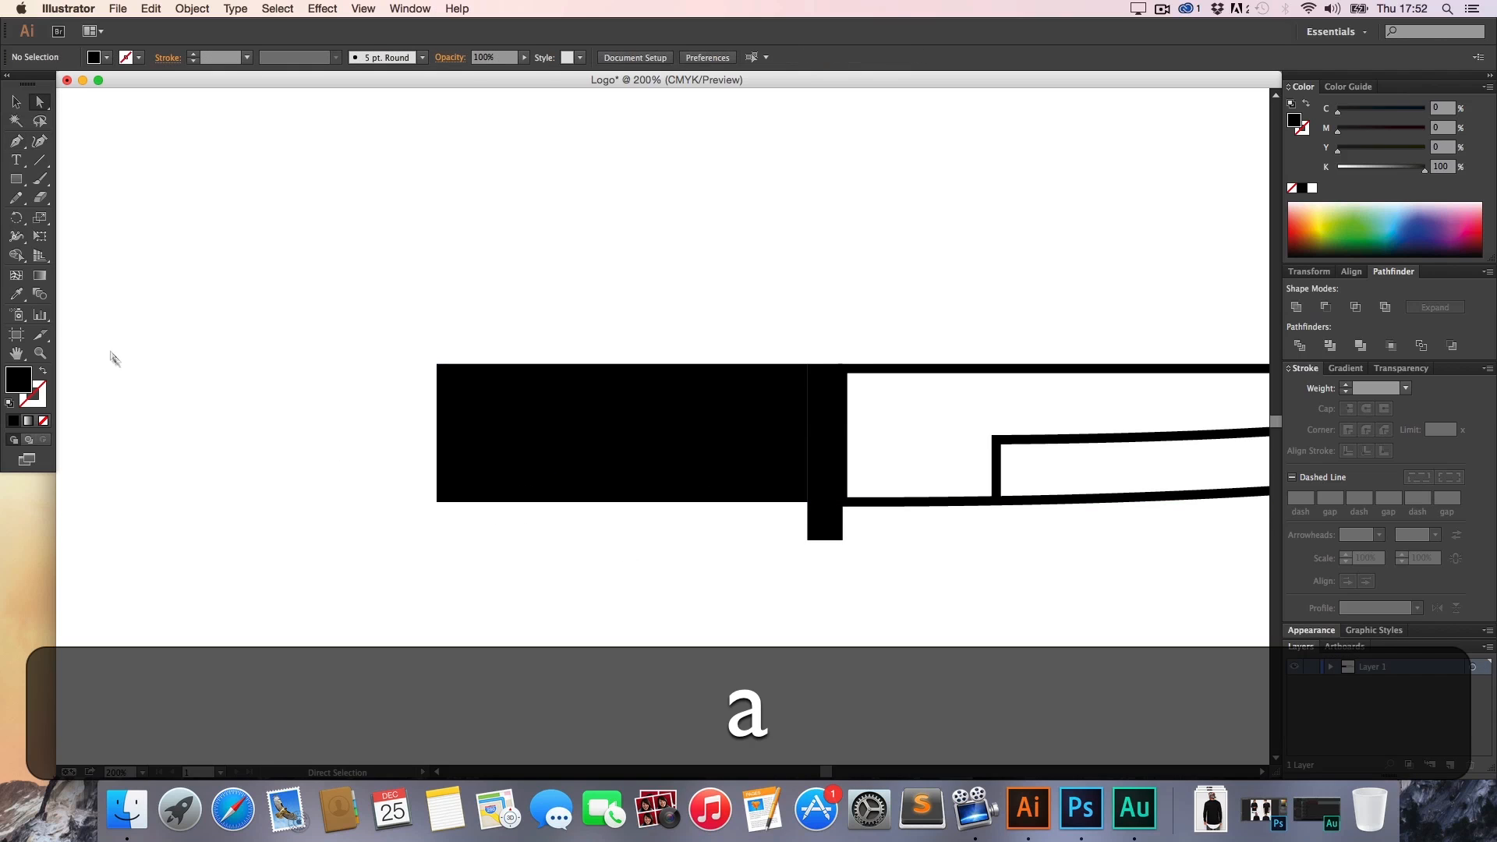
Draw a black ellipse about 157 px wide and 115 px high, overlapping the handle's lower edge
drag(16, 178, 64, 219)
key(shift)
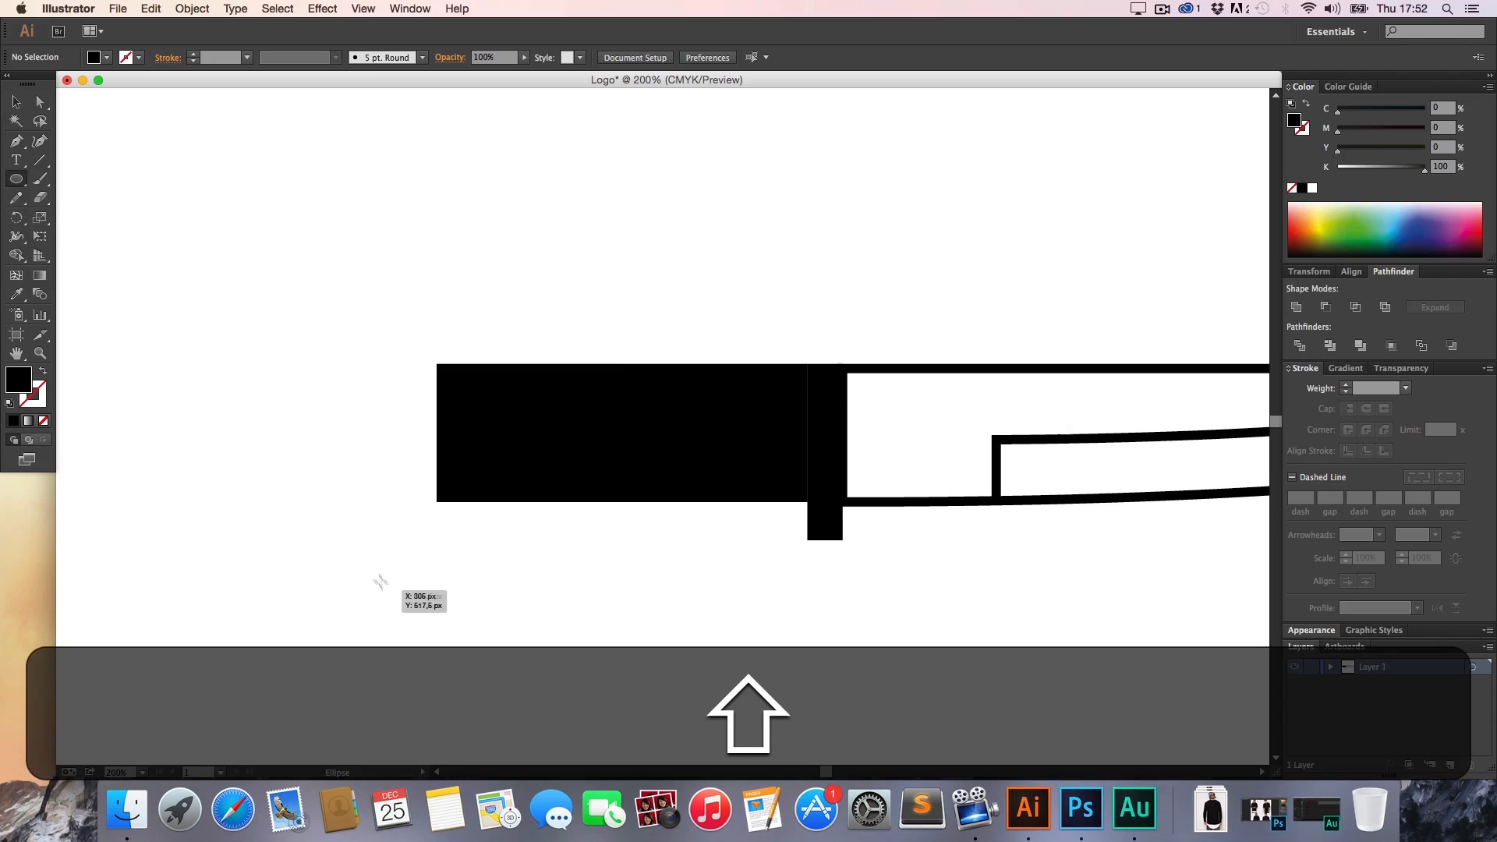
drag(359, 588, 450, 677)
key(v)
drag(415, 598, 579, 548)
key(alt)
key(h)
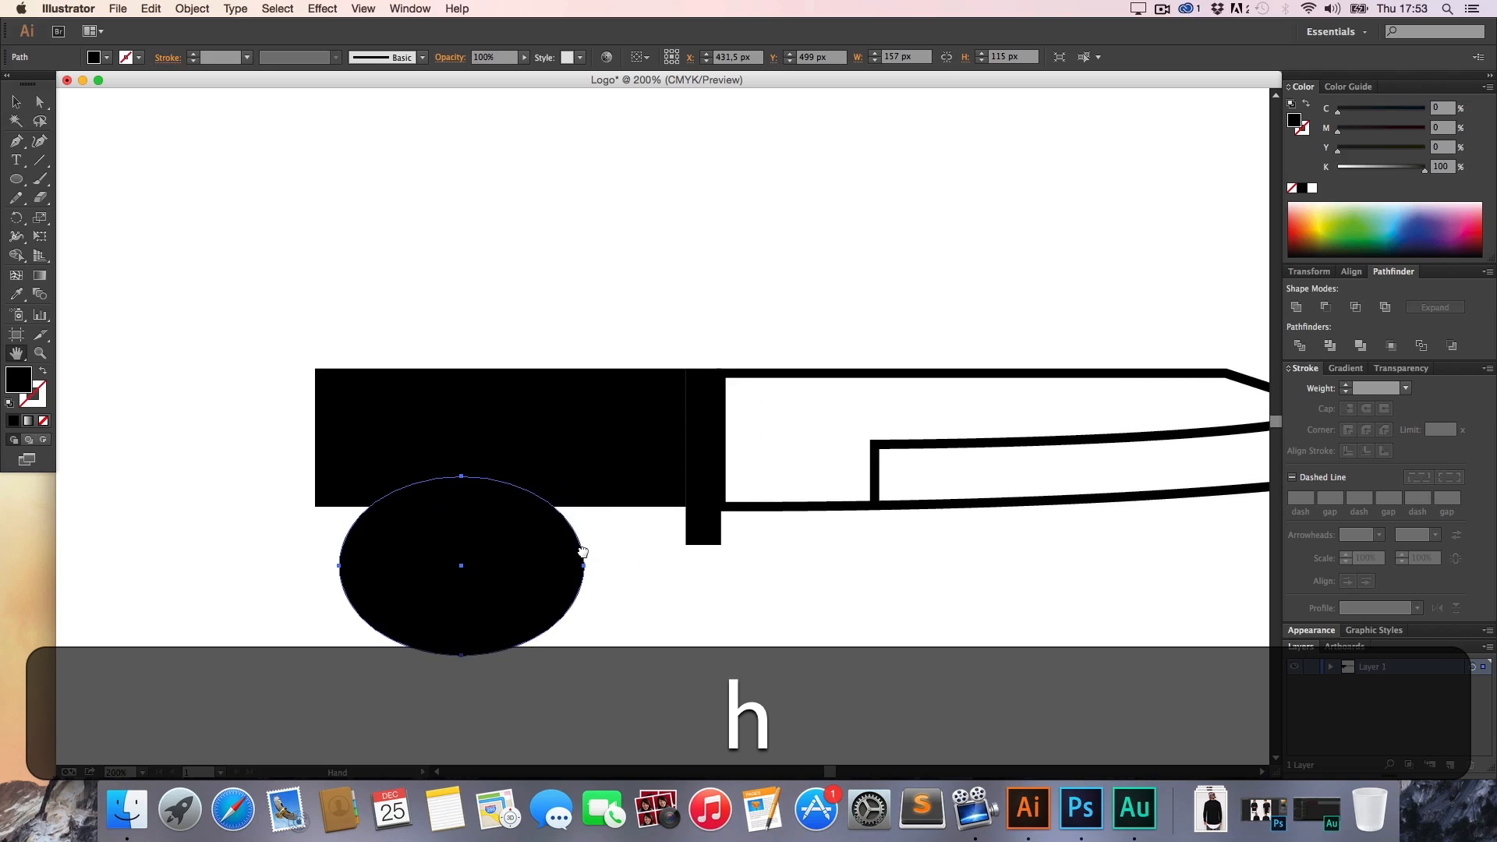
key(v)
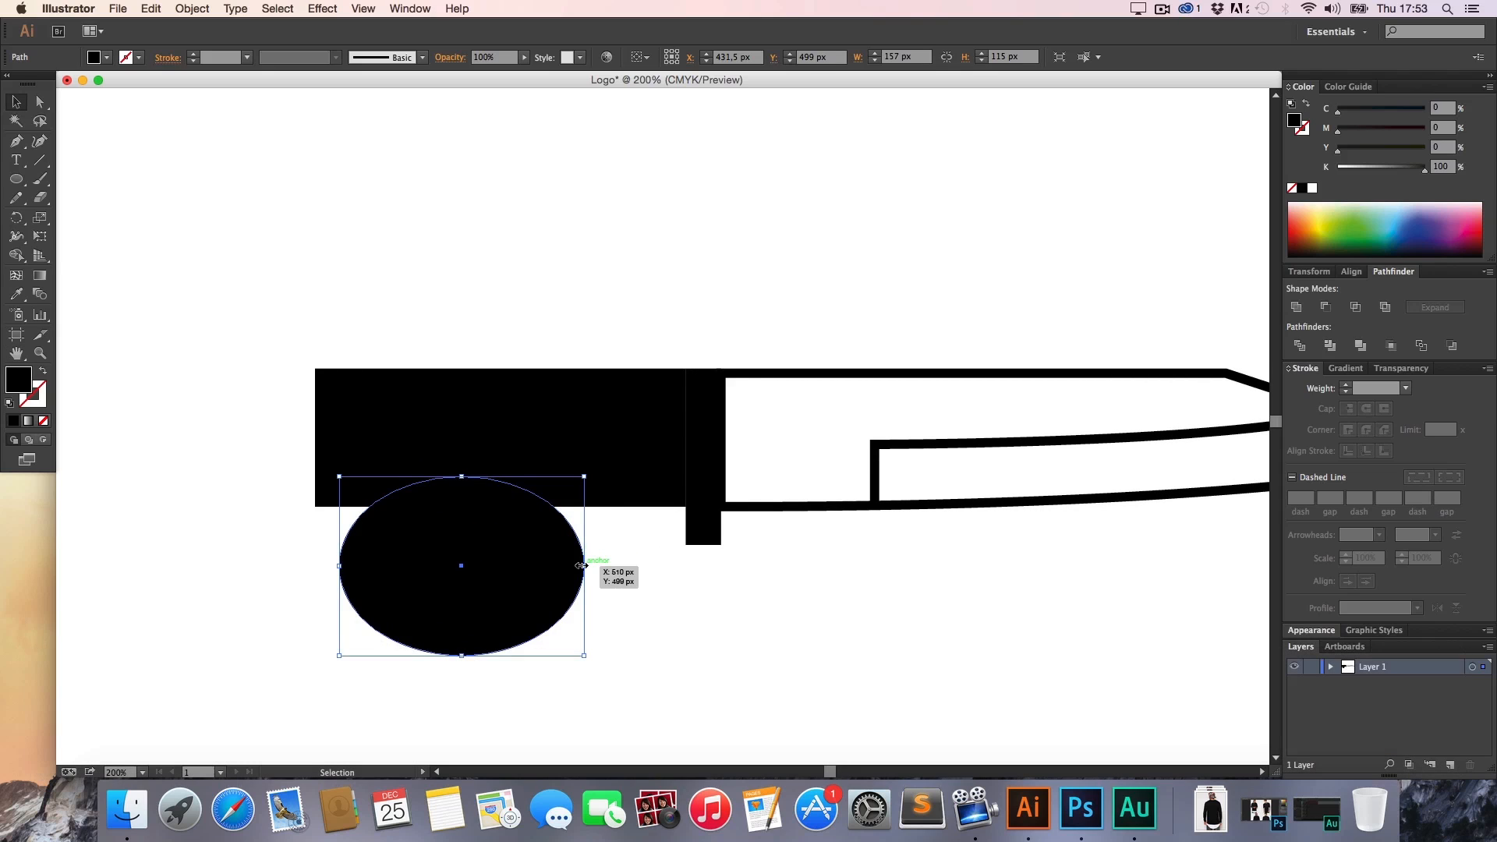
Turn the ellipse into two overlapping ellipses about 135 px wide along the handle's lower edge and unite them
drag(582, 565, 568, 535)
shift+click(477, 553)
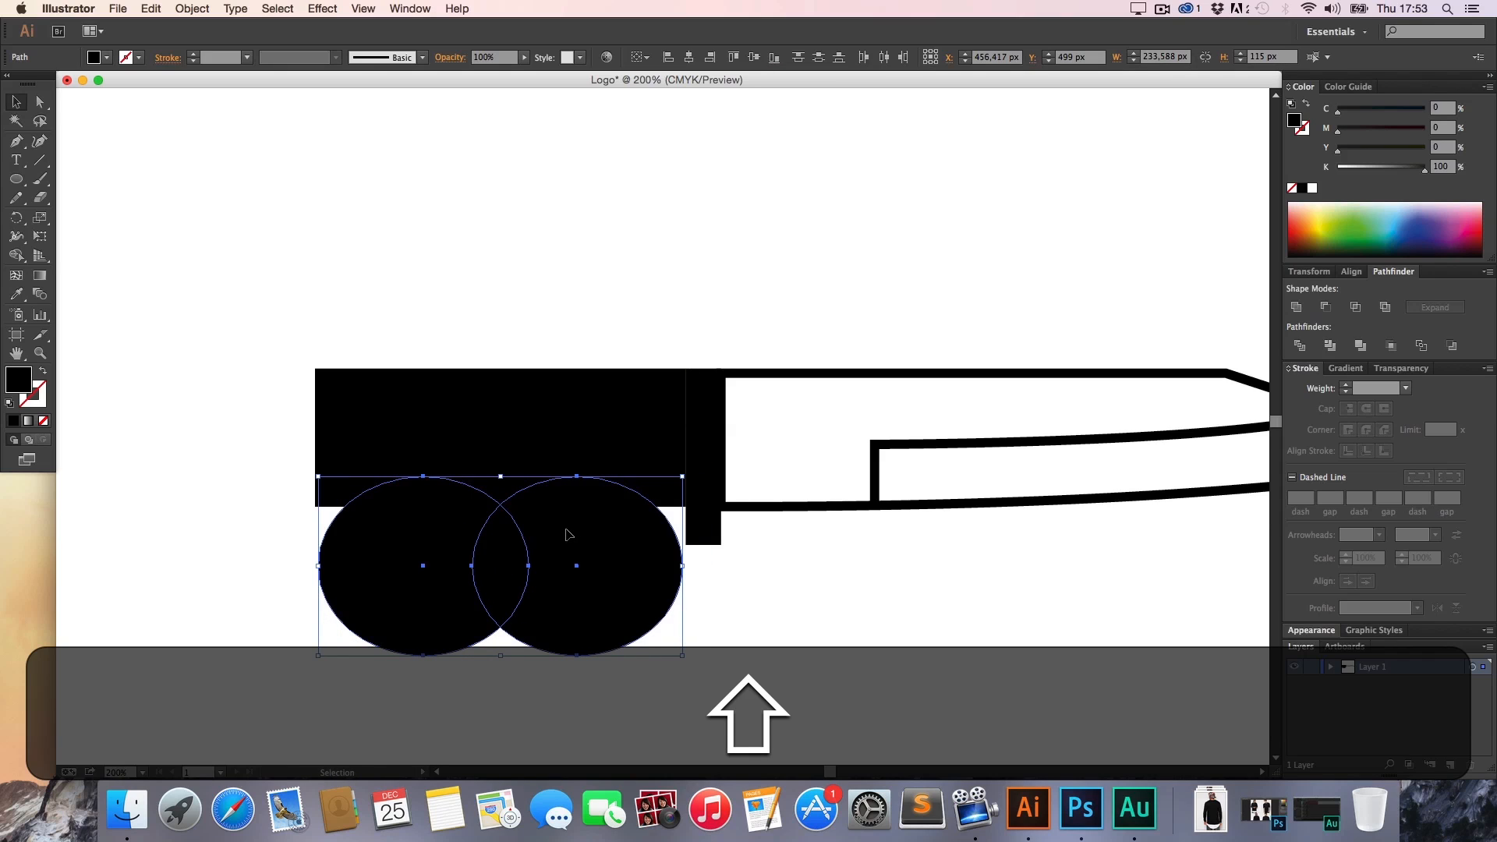
click(1299, 311)
Subtract the united ellipses from the handle with Minus Front to cut two finger grooves
shift+click(562, 418)
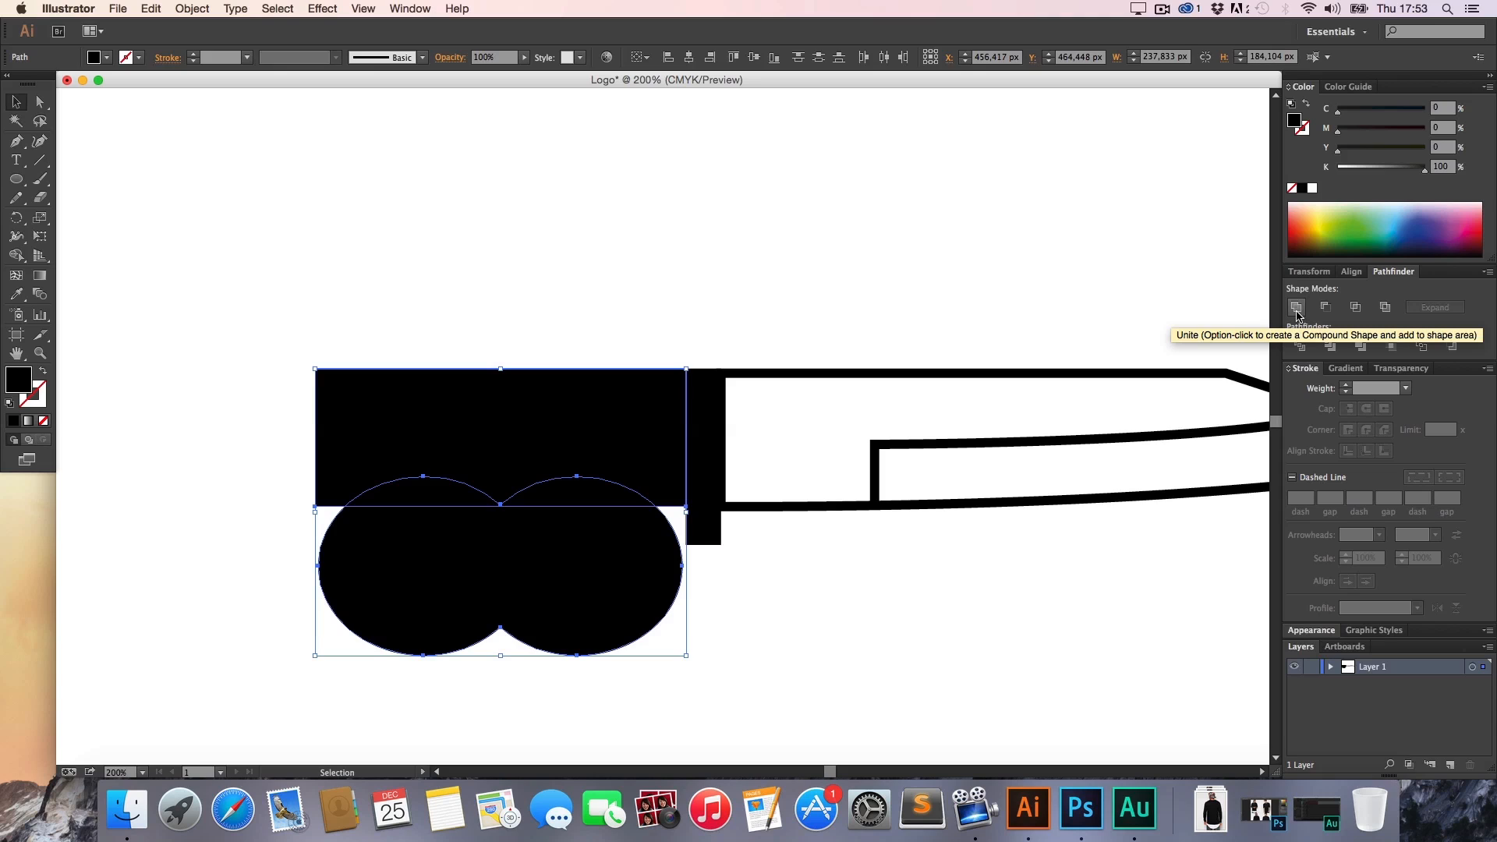
click(1297, 310)
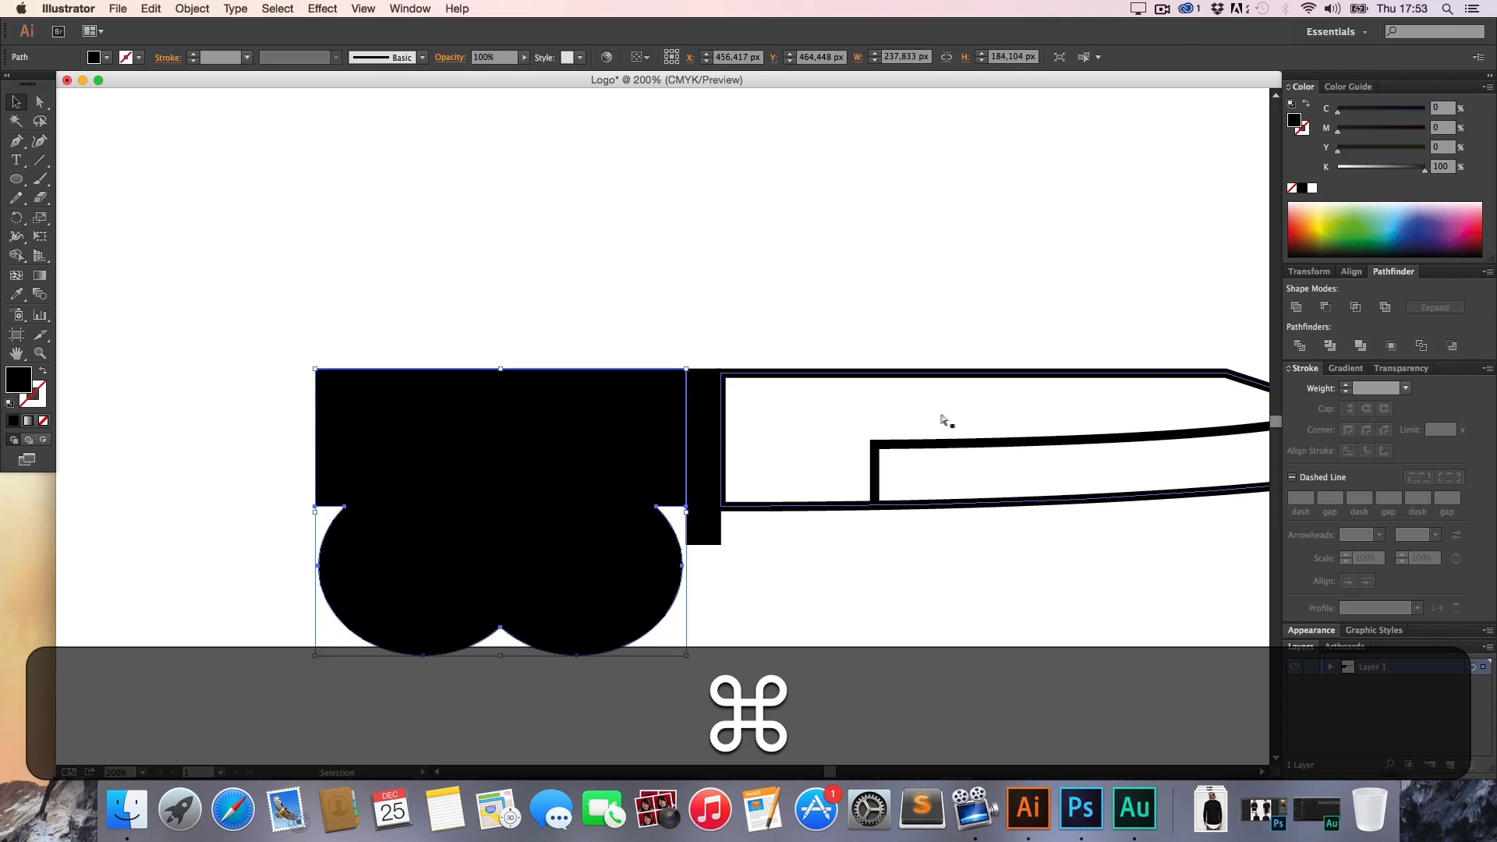
key(super+z)
click(1326, 308)
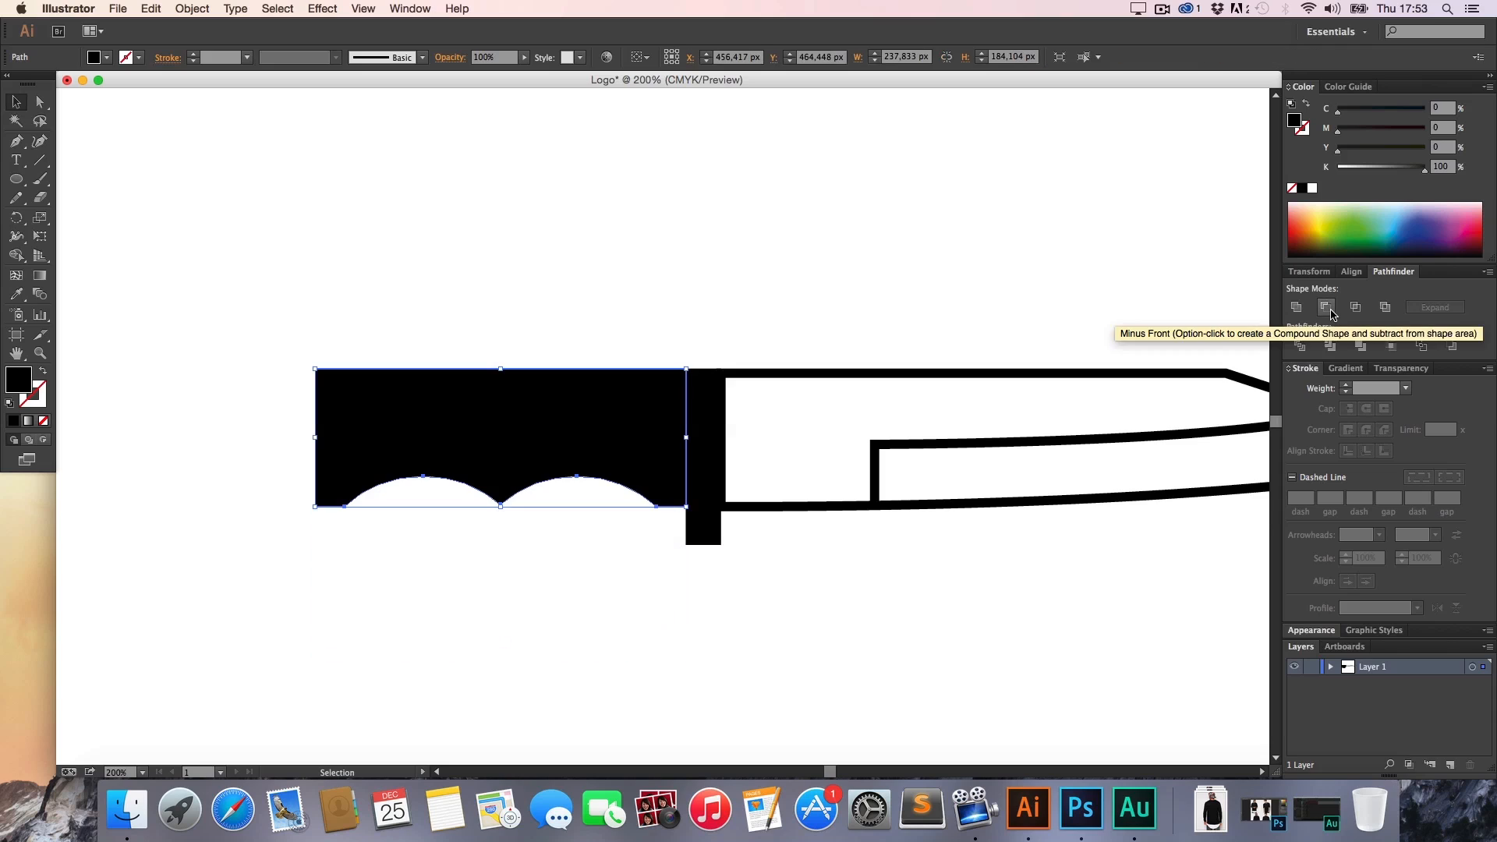
click(670, 659)
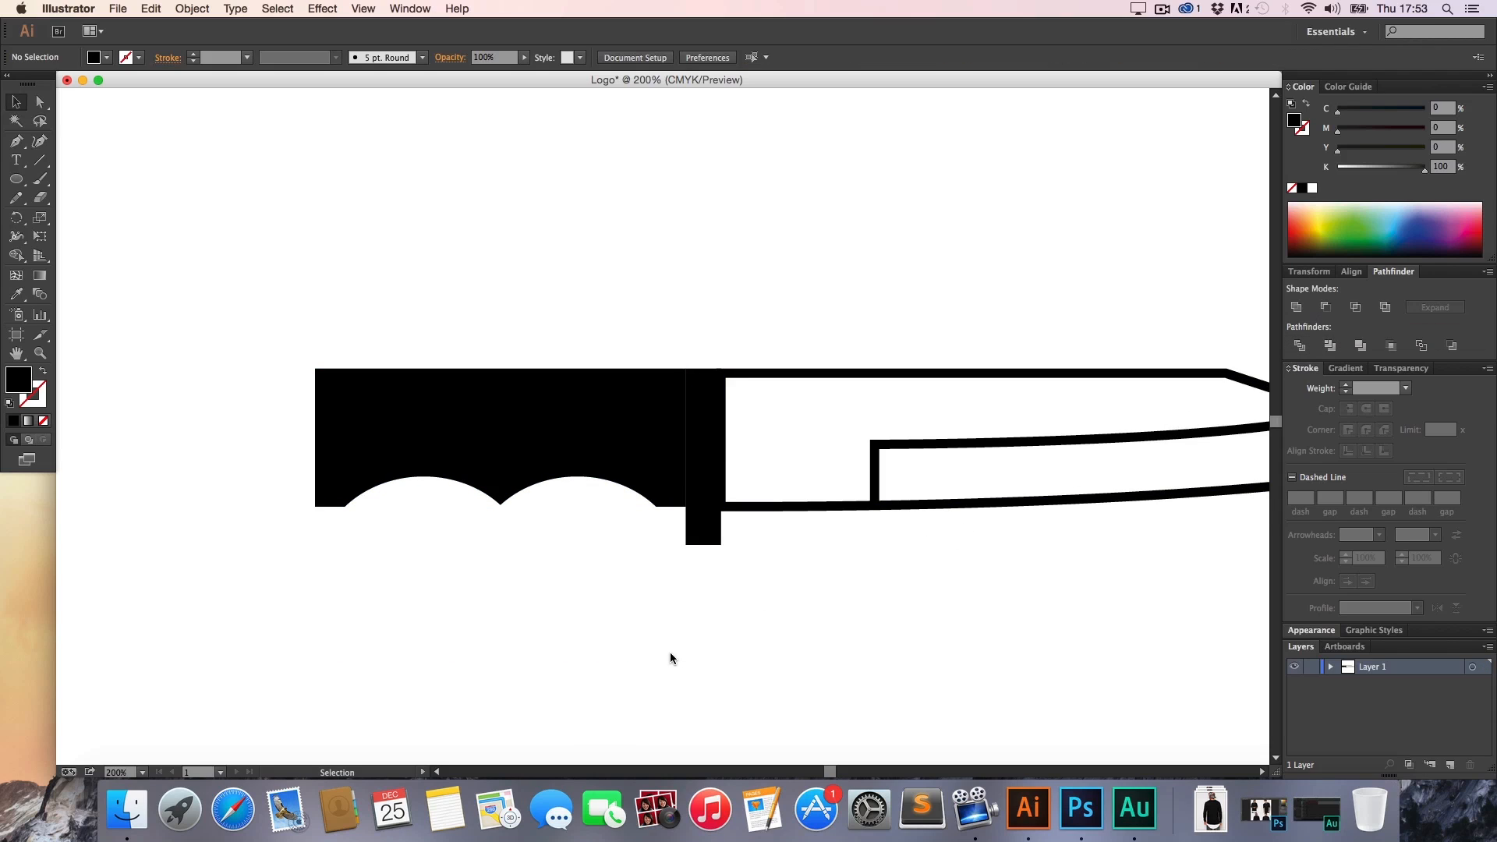
Undo the subtraction of the united ellipses from the handle
click(558, 451)
click(532, 608)
key(a)
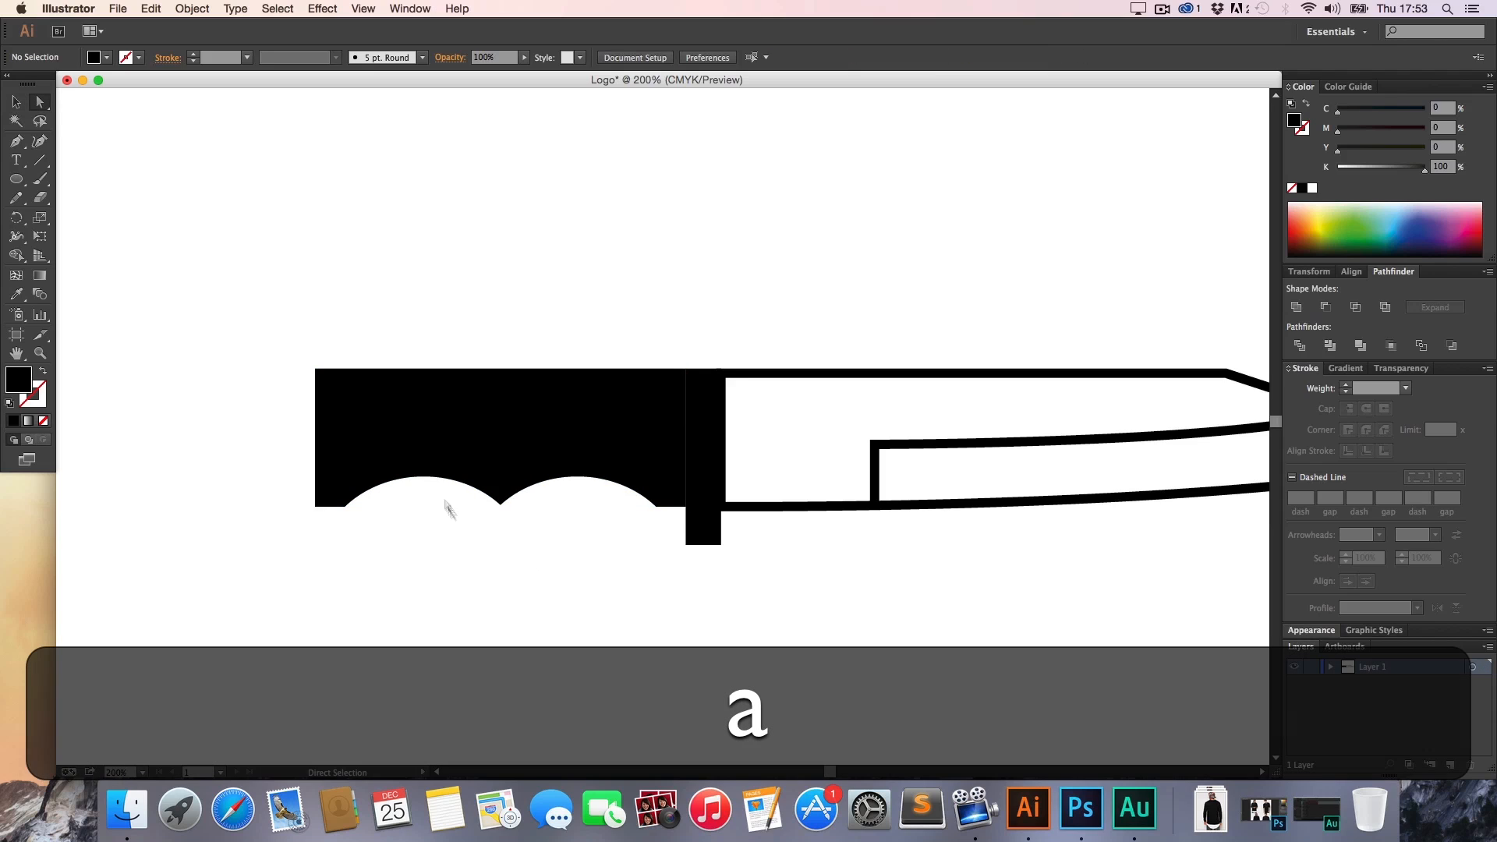
key(super+a)
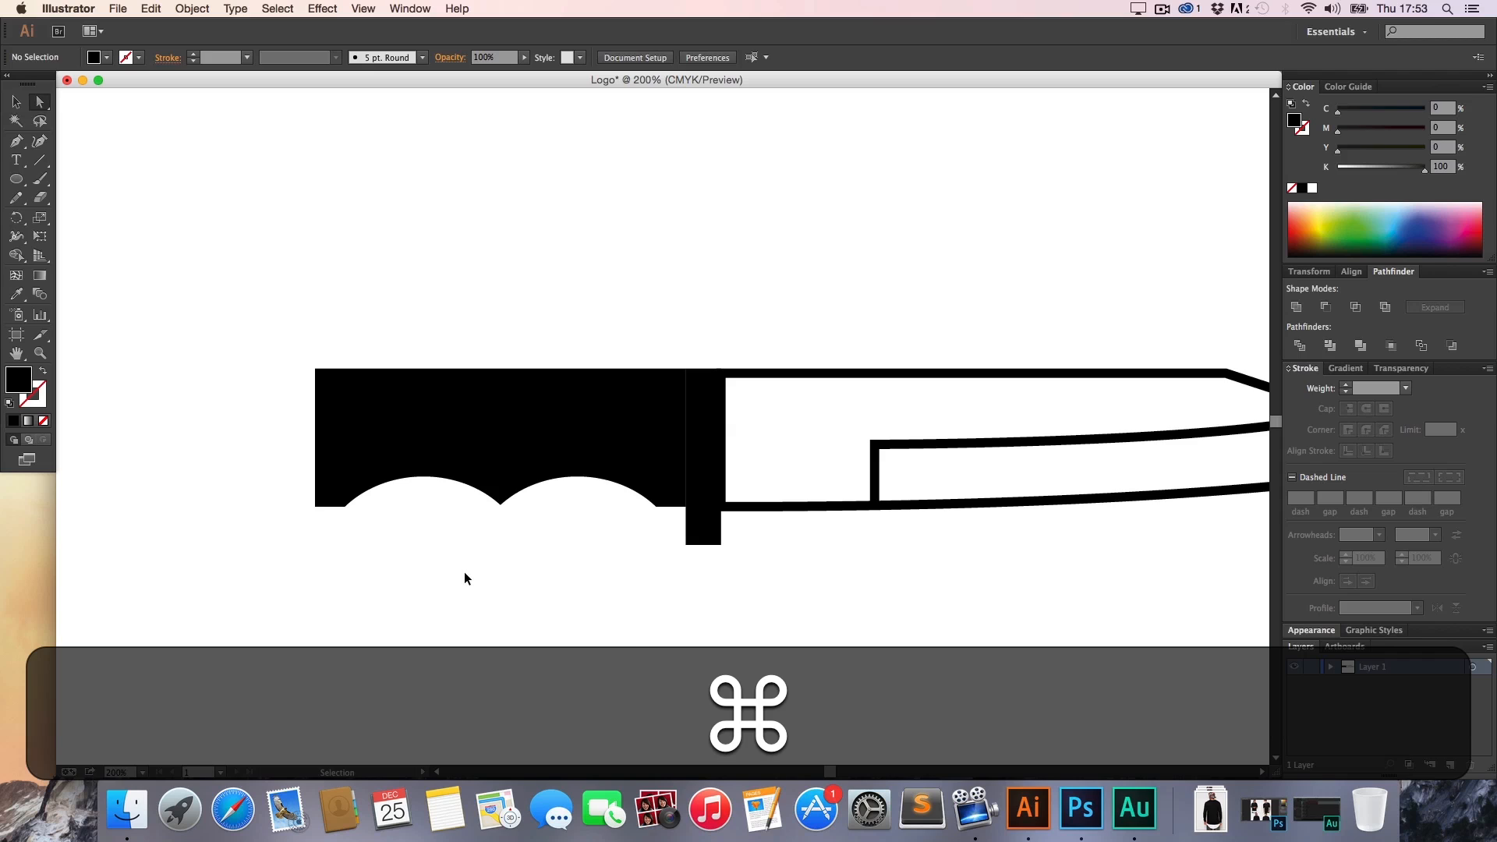
key(super+z)
key(super+z)
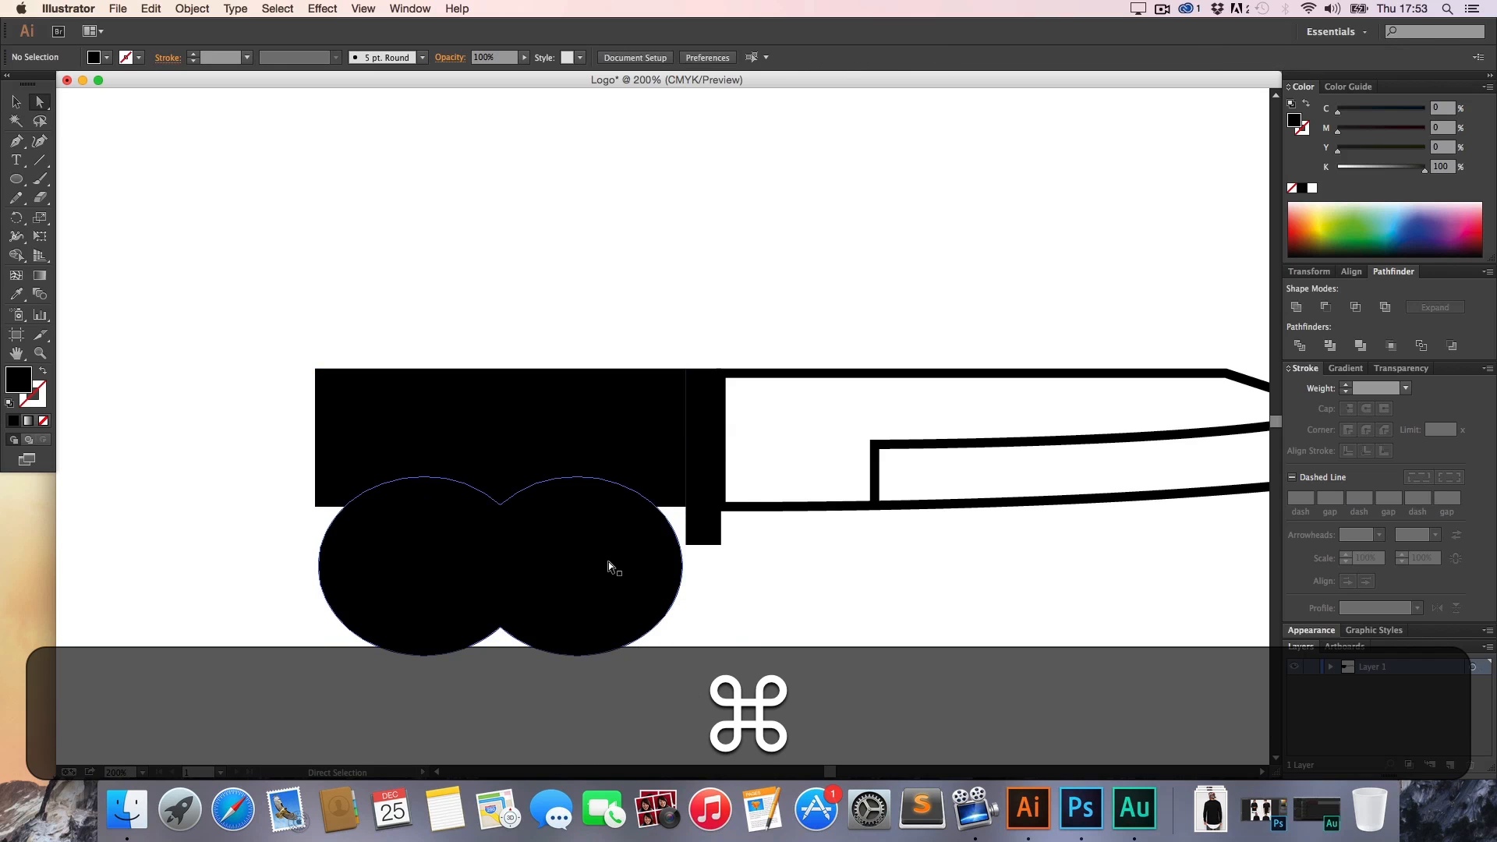
Lower the united ellipses by about 5.5 px and subtract them from the handle with Minus Front
drag(609, 565, 614, 562)
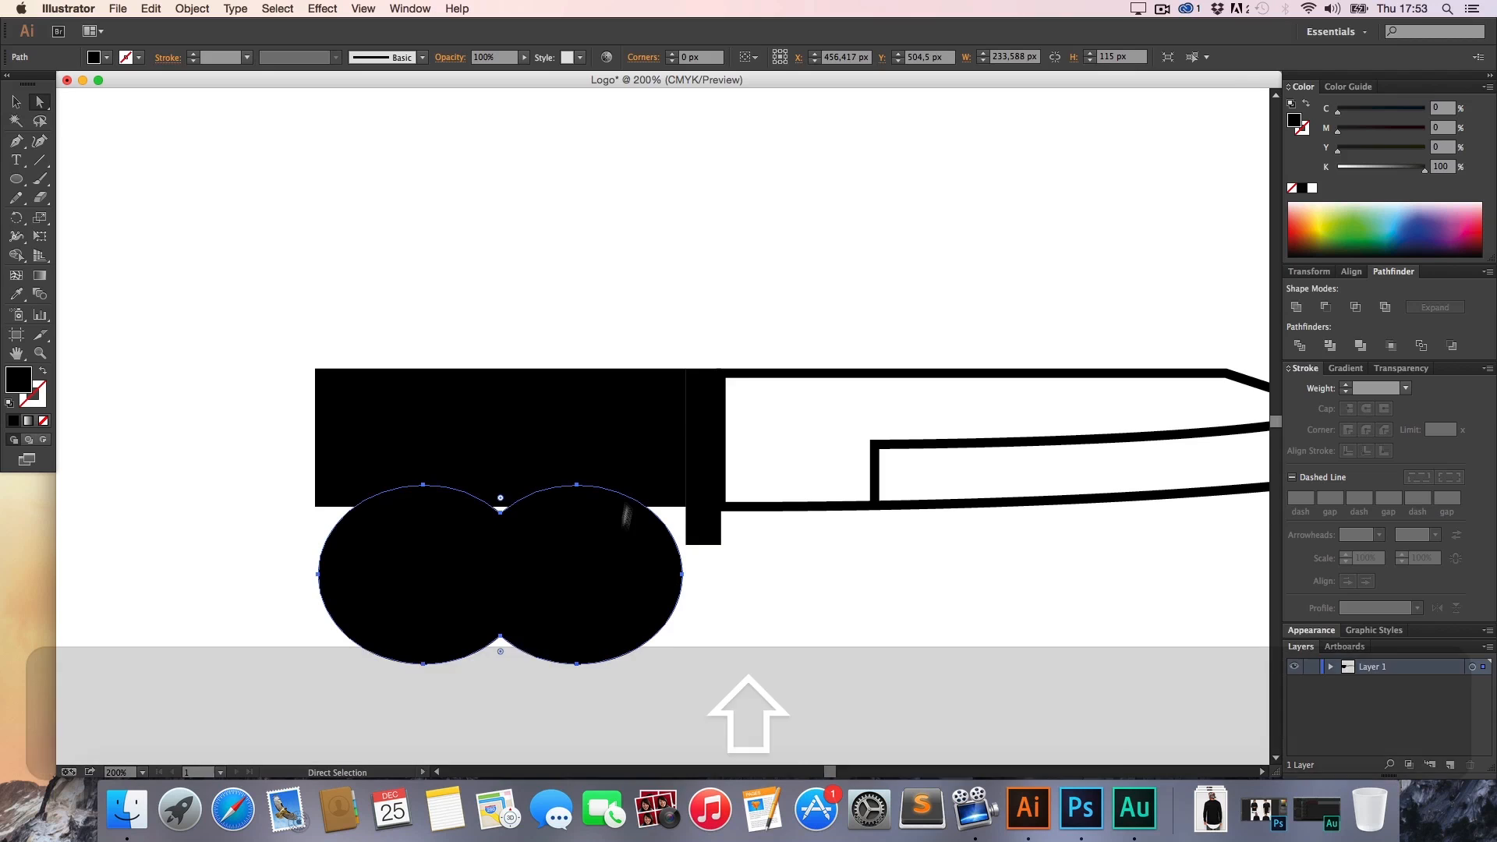
shift+click(636, 475)
click(1326, 308)
click(775, 665)
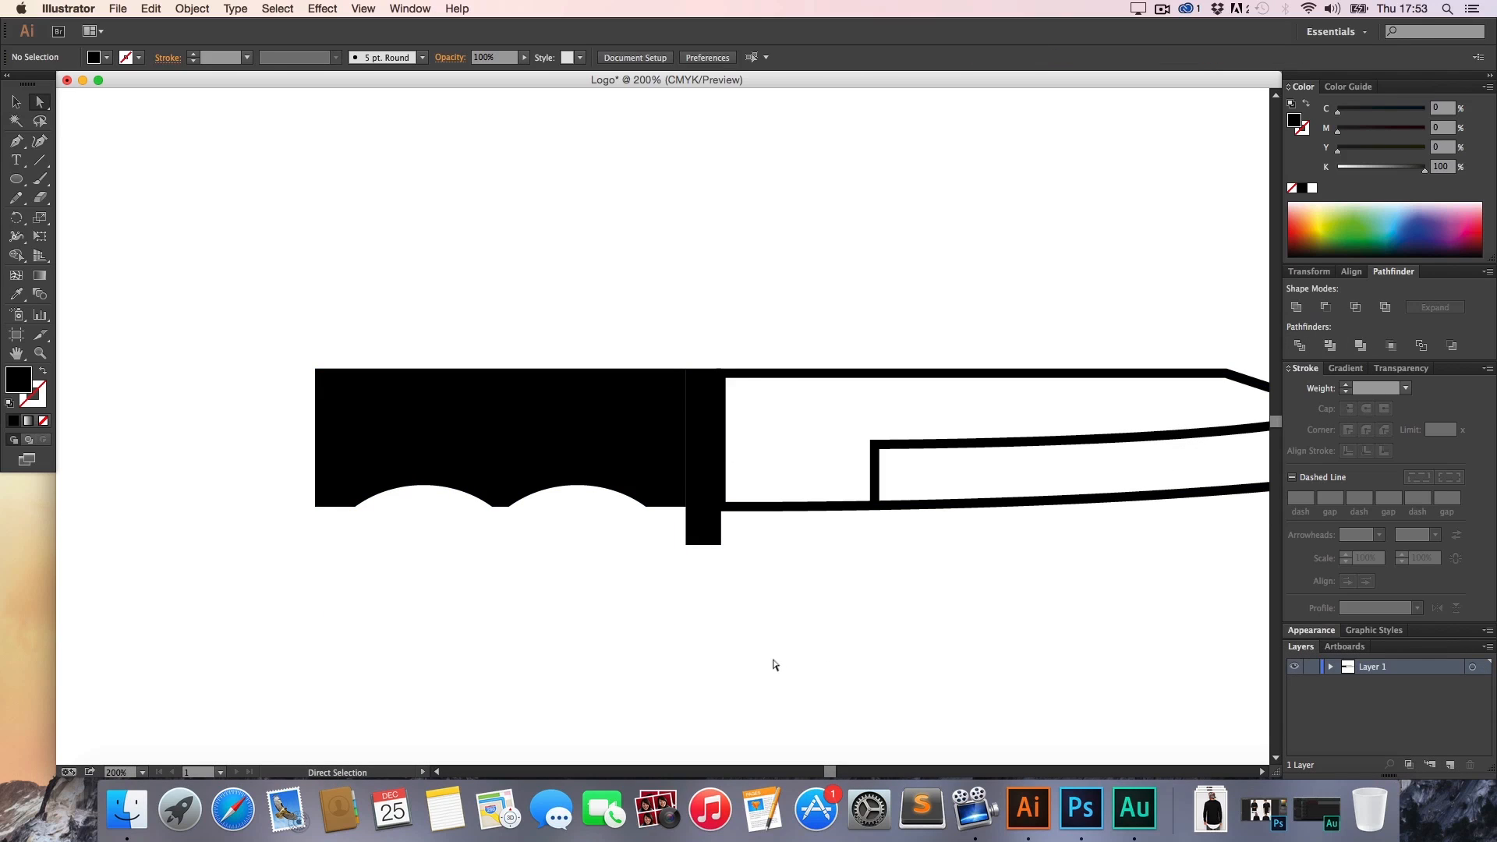
Undo the groove cut and the earlier ellipse edits back to the single wide ellipse under the handle
key(super+z)
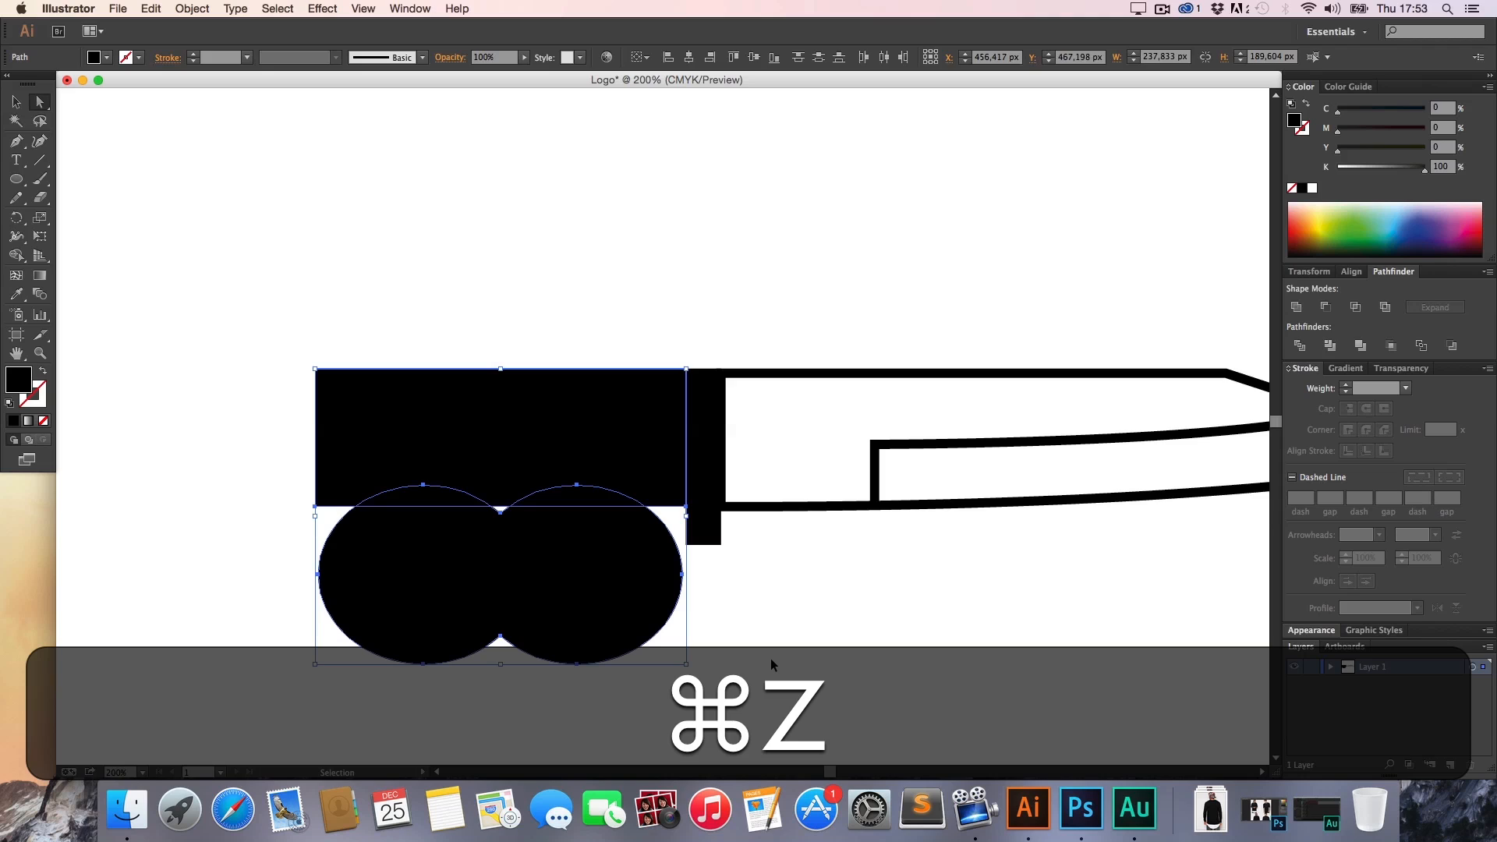
key(super+z)
key(super+z)
key(super+z)
key(super+z)
key(super+z)
key(super+z)
key(super+z)
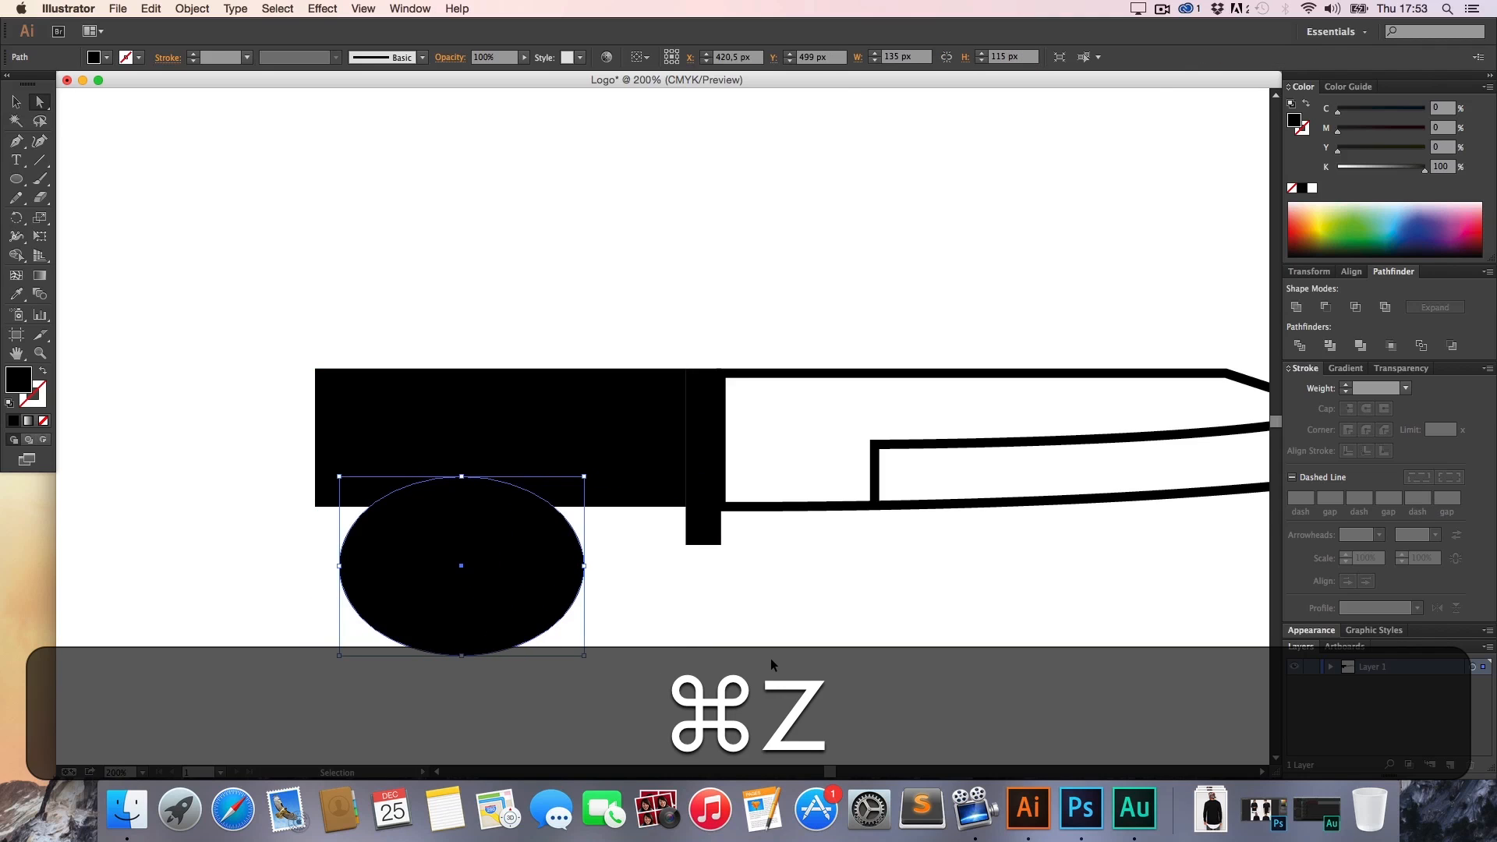
Undo the wide ellipse and the earlier handle edits, back to the handle with two uneven grooves before the left groove's anchor was moved
key(super+z)
key(super+z)
key(super+z)
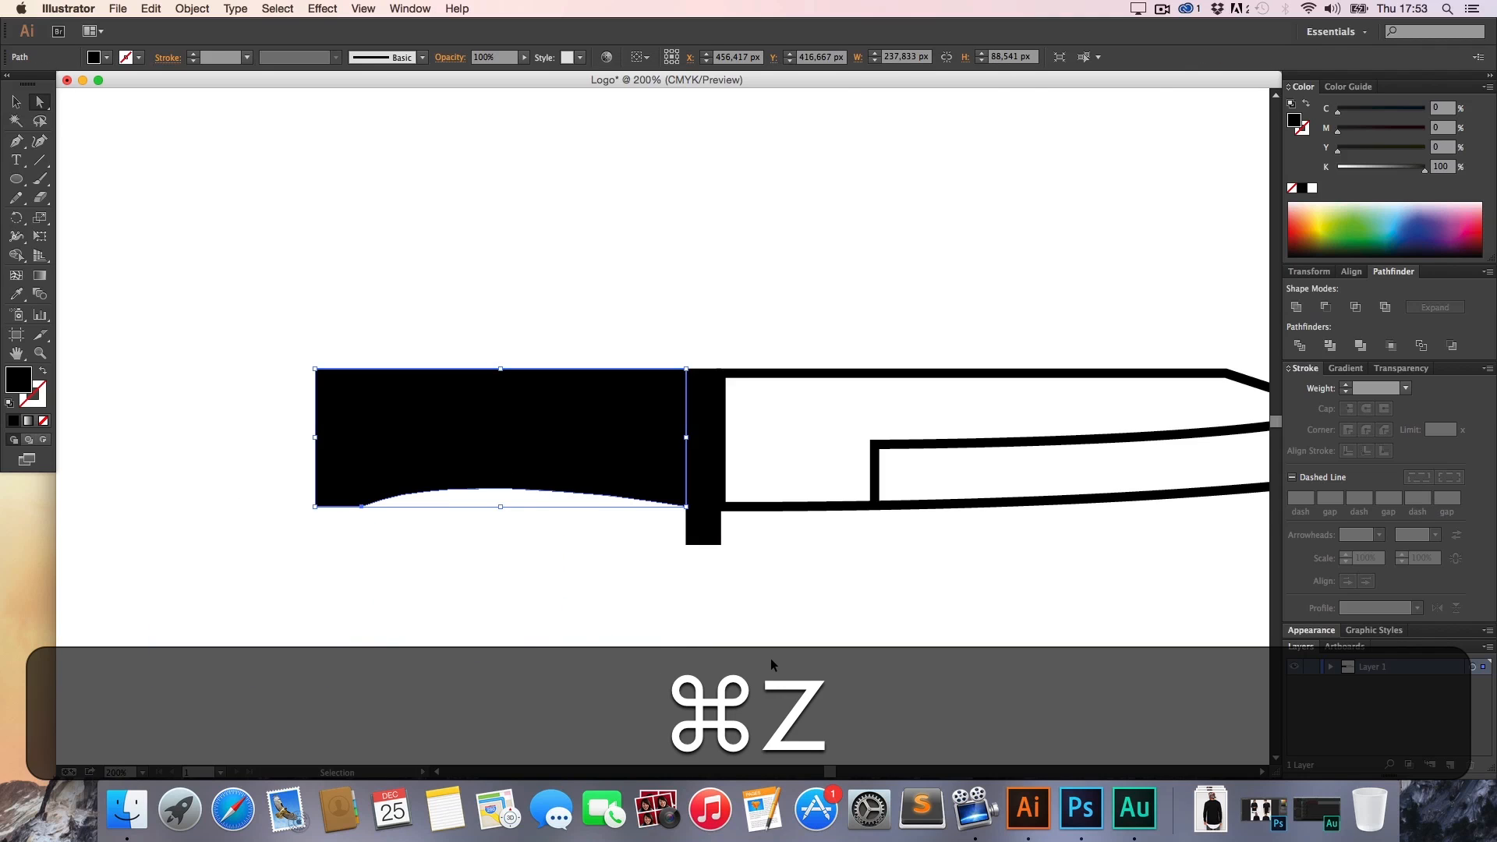
key(super+z)
key(super+z)
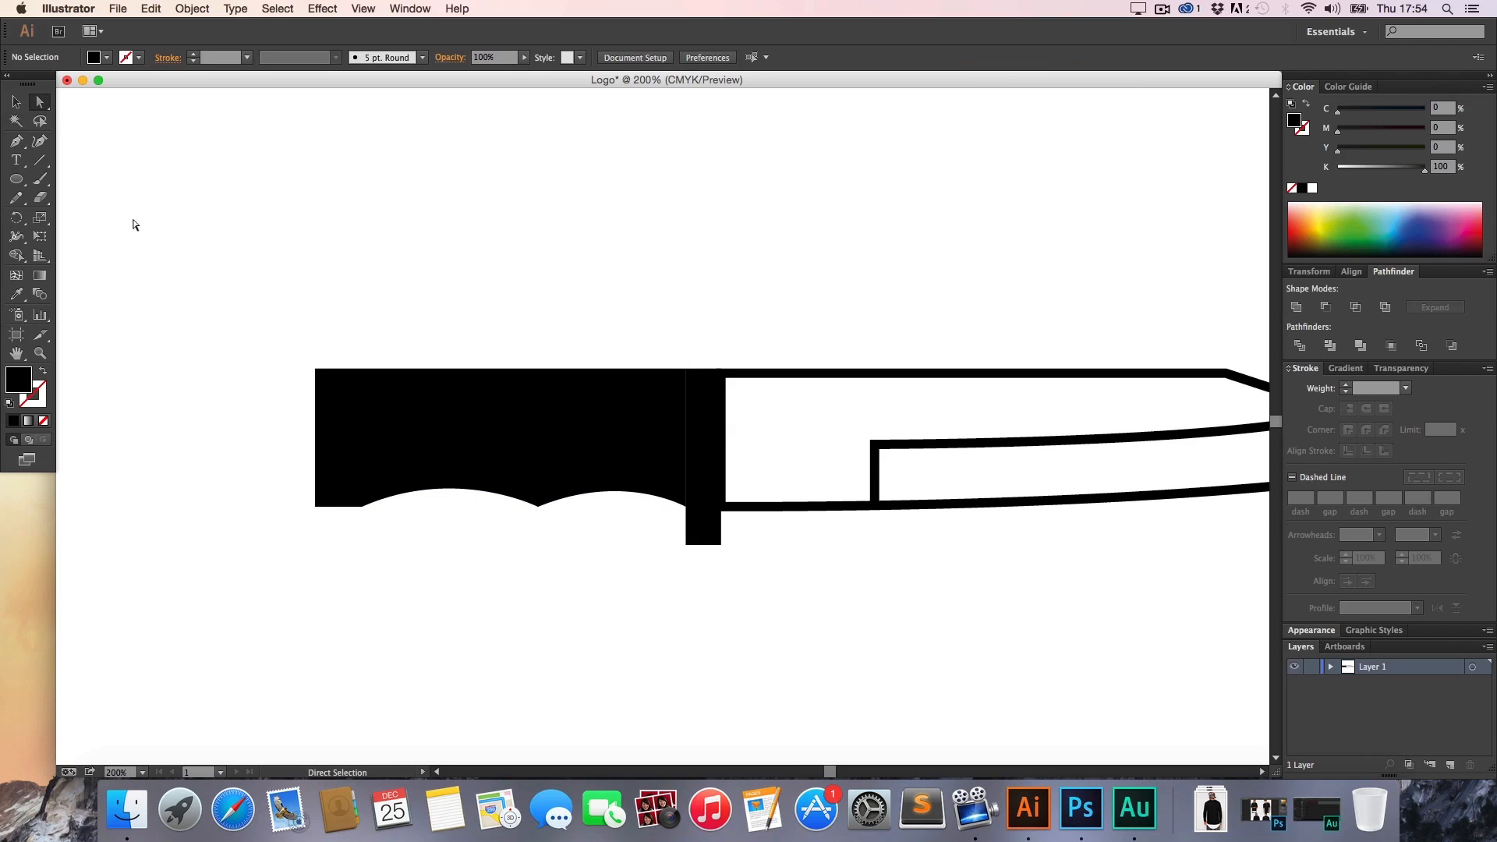
click(118, 8)
mouse_move(193, 8)
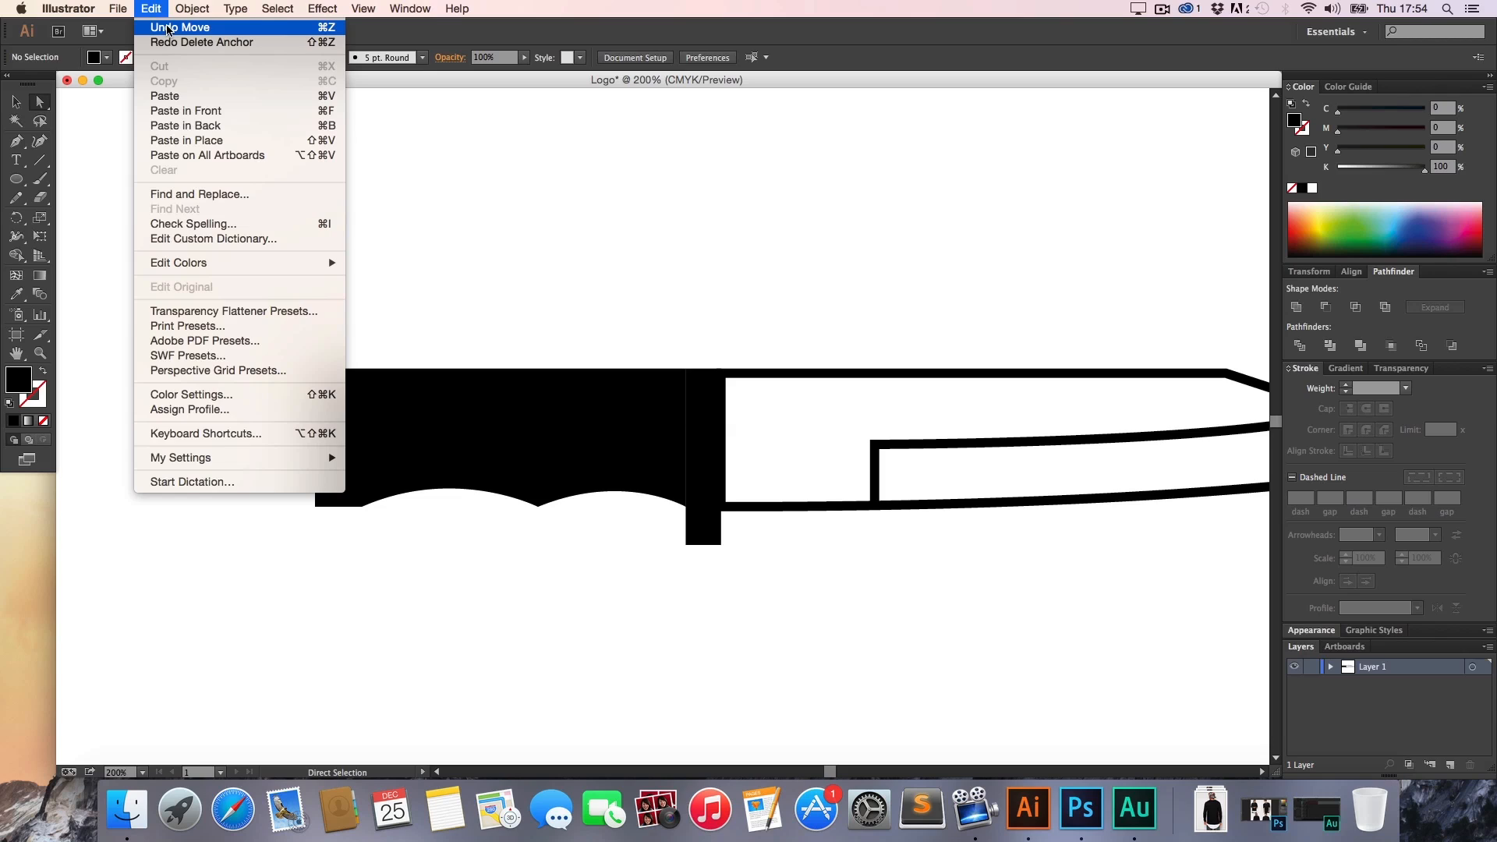
click(169, 28)
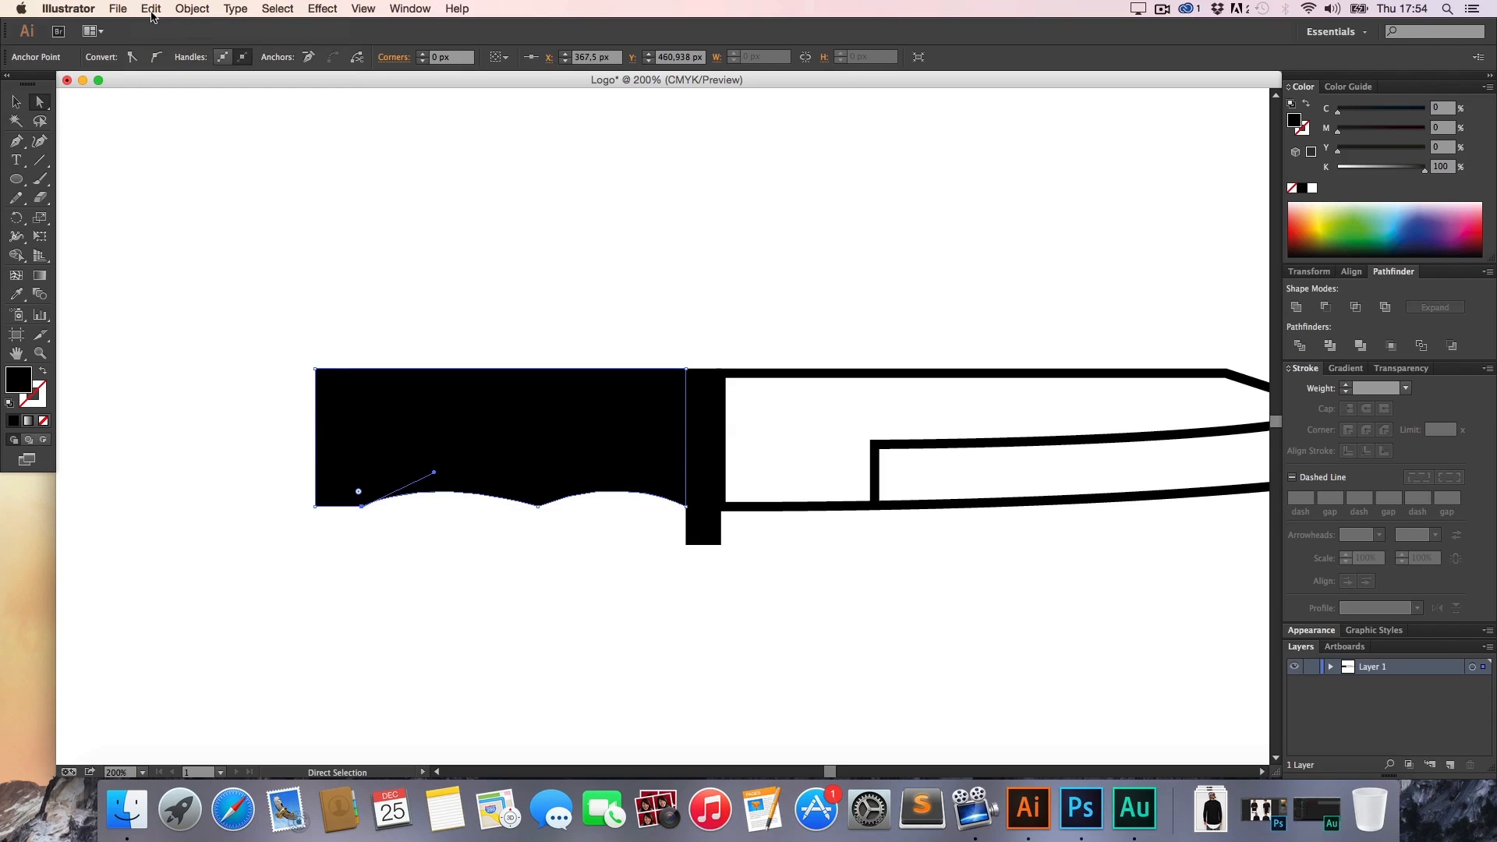
click(188, 246)
Delete the two anchor points that shape the grooves with the Pen tool so the handle's lower edge becomes straight
key(a)
click(378, 445)
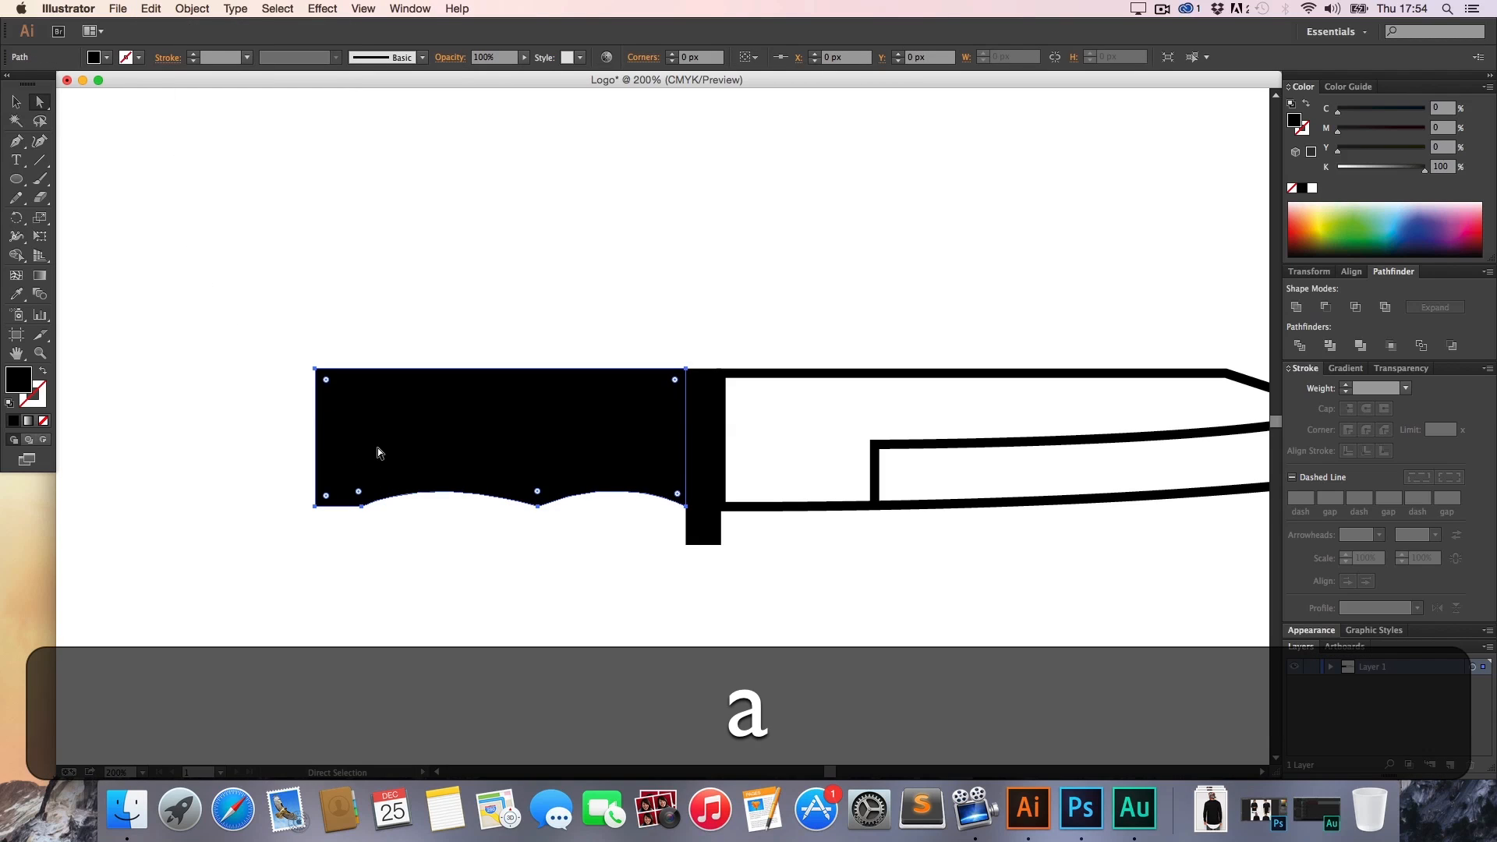
key(p)
click(361, 508)
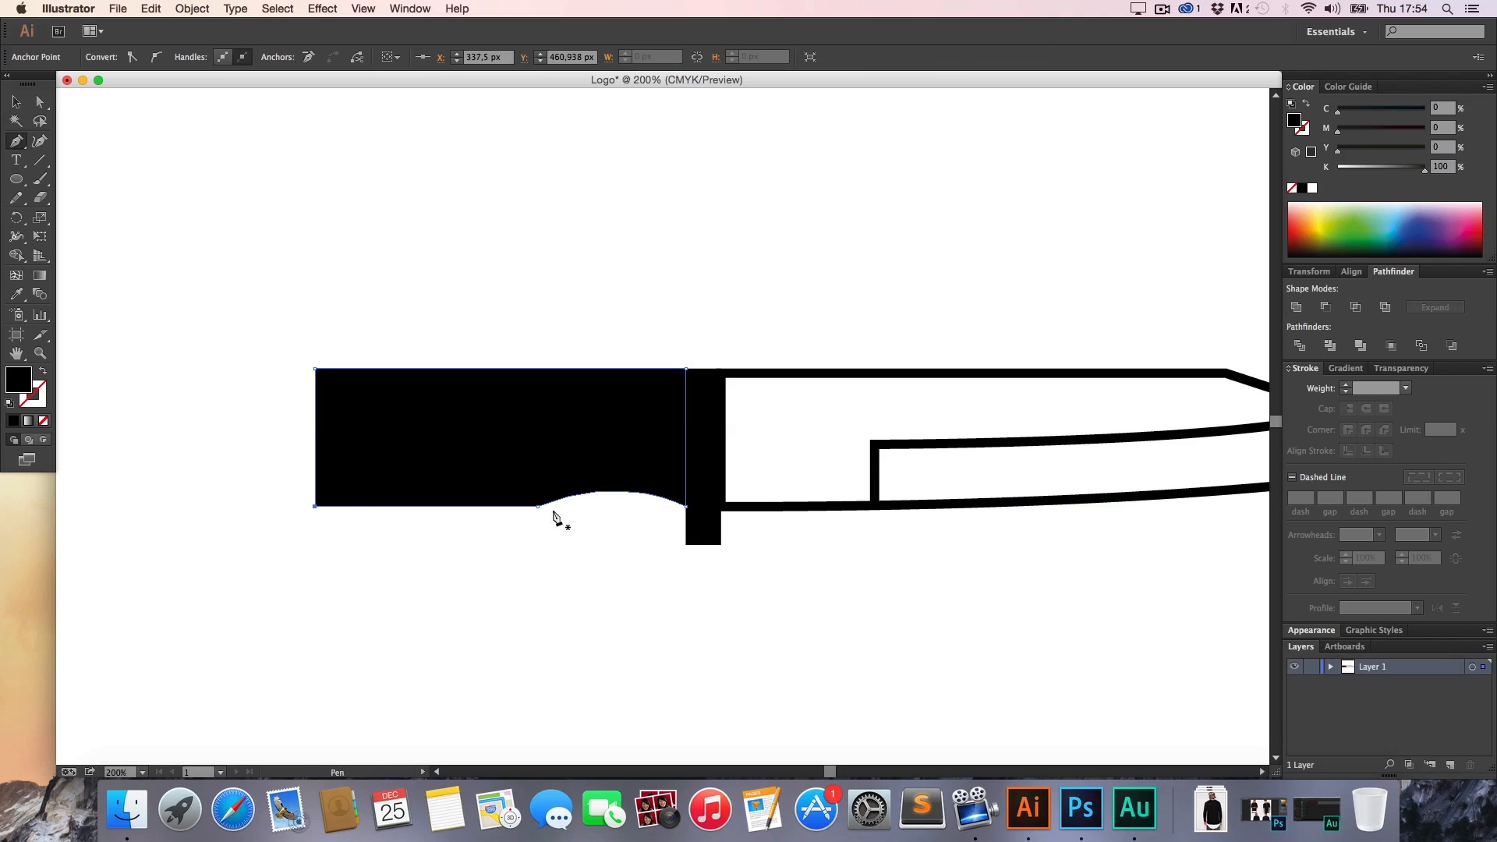
click(540, 507)
key(a)
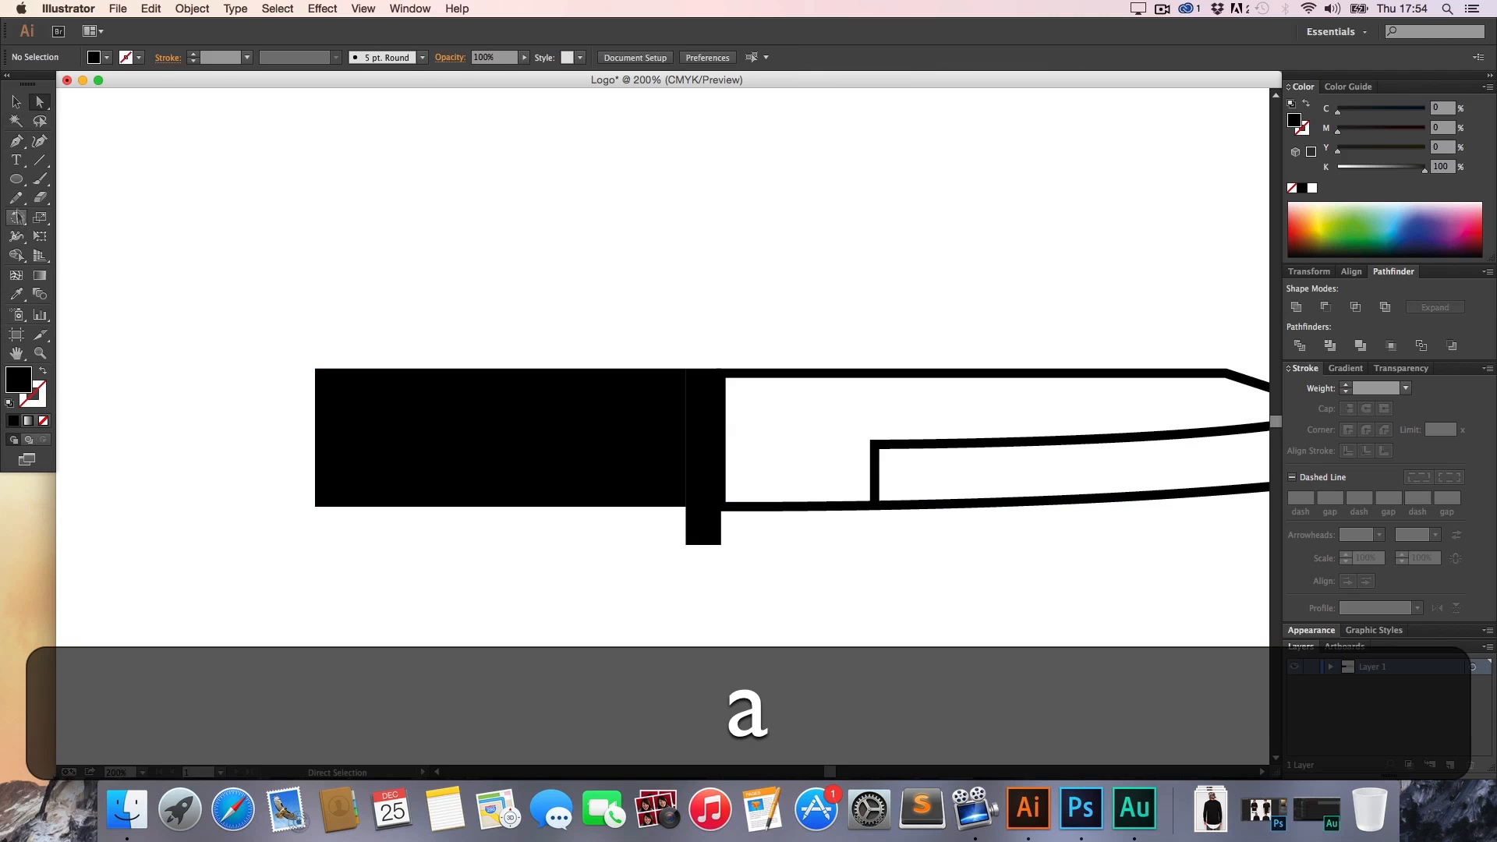
Draw an ellipse about 111 × 82.5 px below the handle, duplicate it about 70 px to the right, and unite both ellipses
key(l)
drag(360, 567, 516, 667)
key(v)
drag(457, 593, 546, 595)
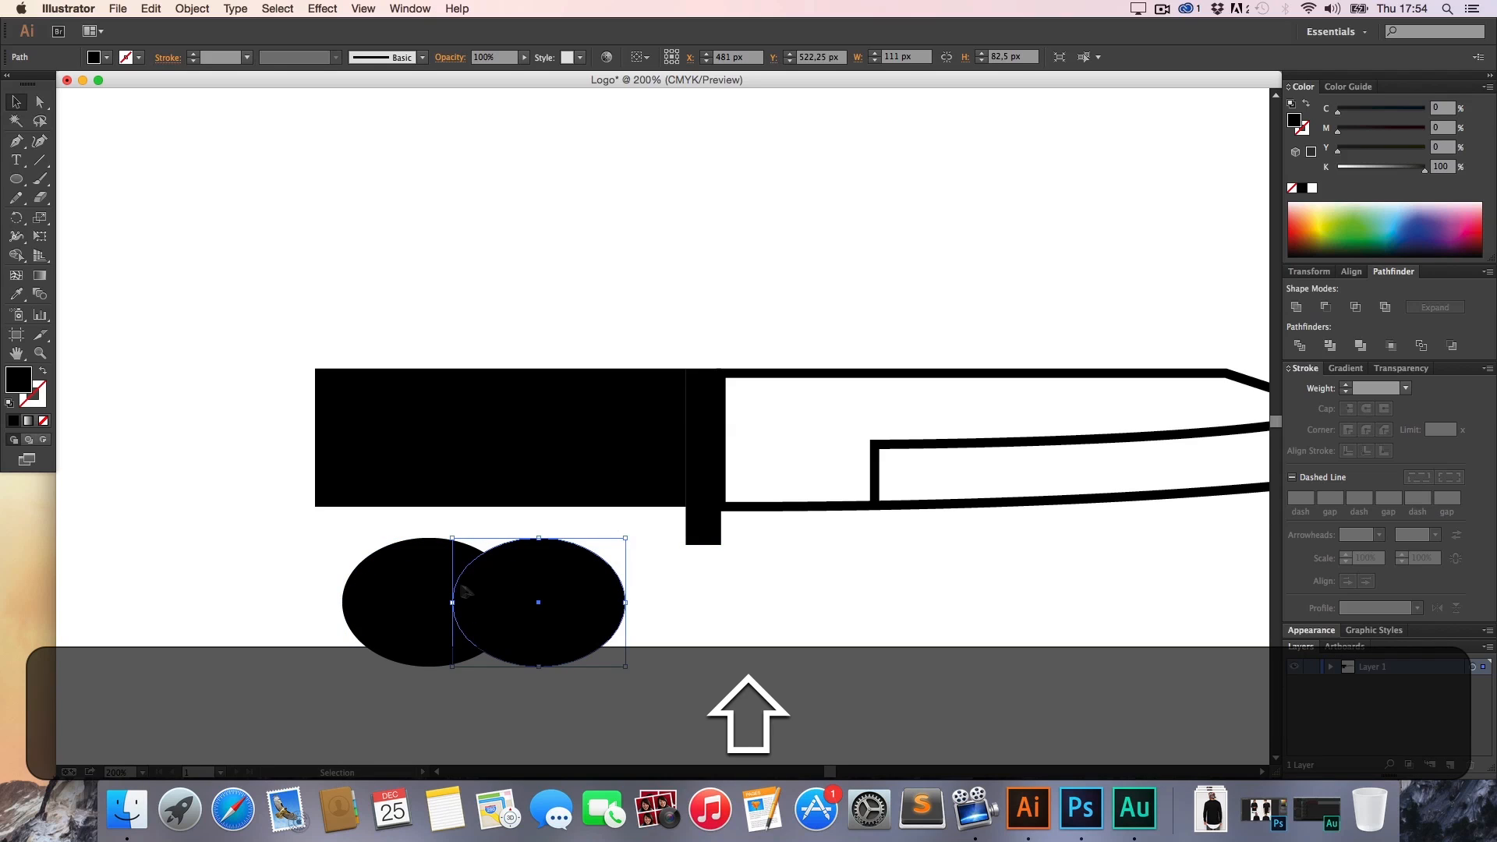
shift+click(433, 593)
click(1296, 307)
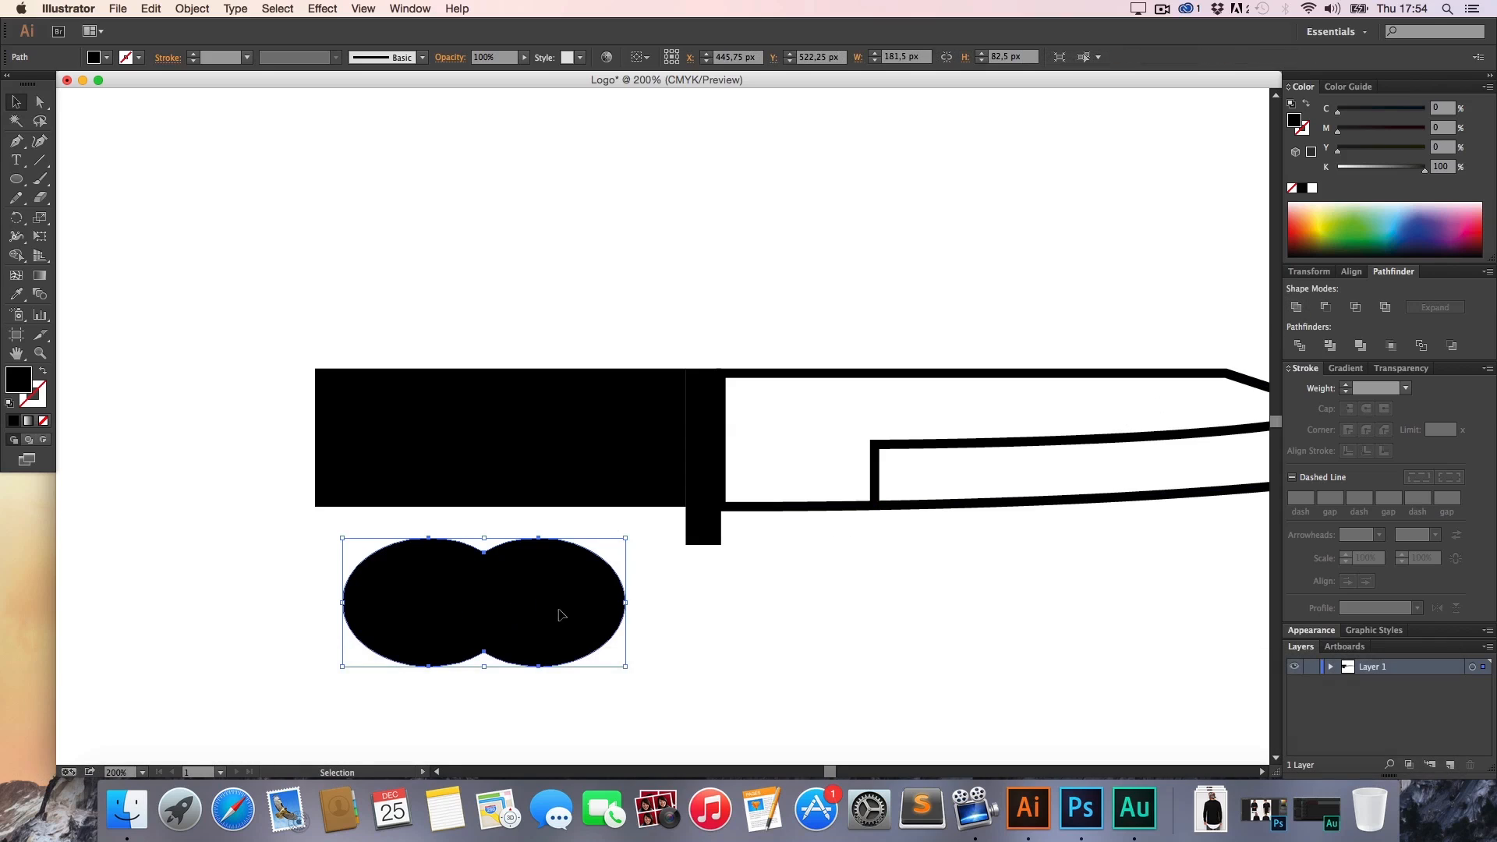
Move the united ellipses up over the handle's lower edge and scale them to about 212 × 96.5 px
drag(561, 615, 593, 567)
key(shift)
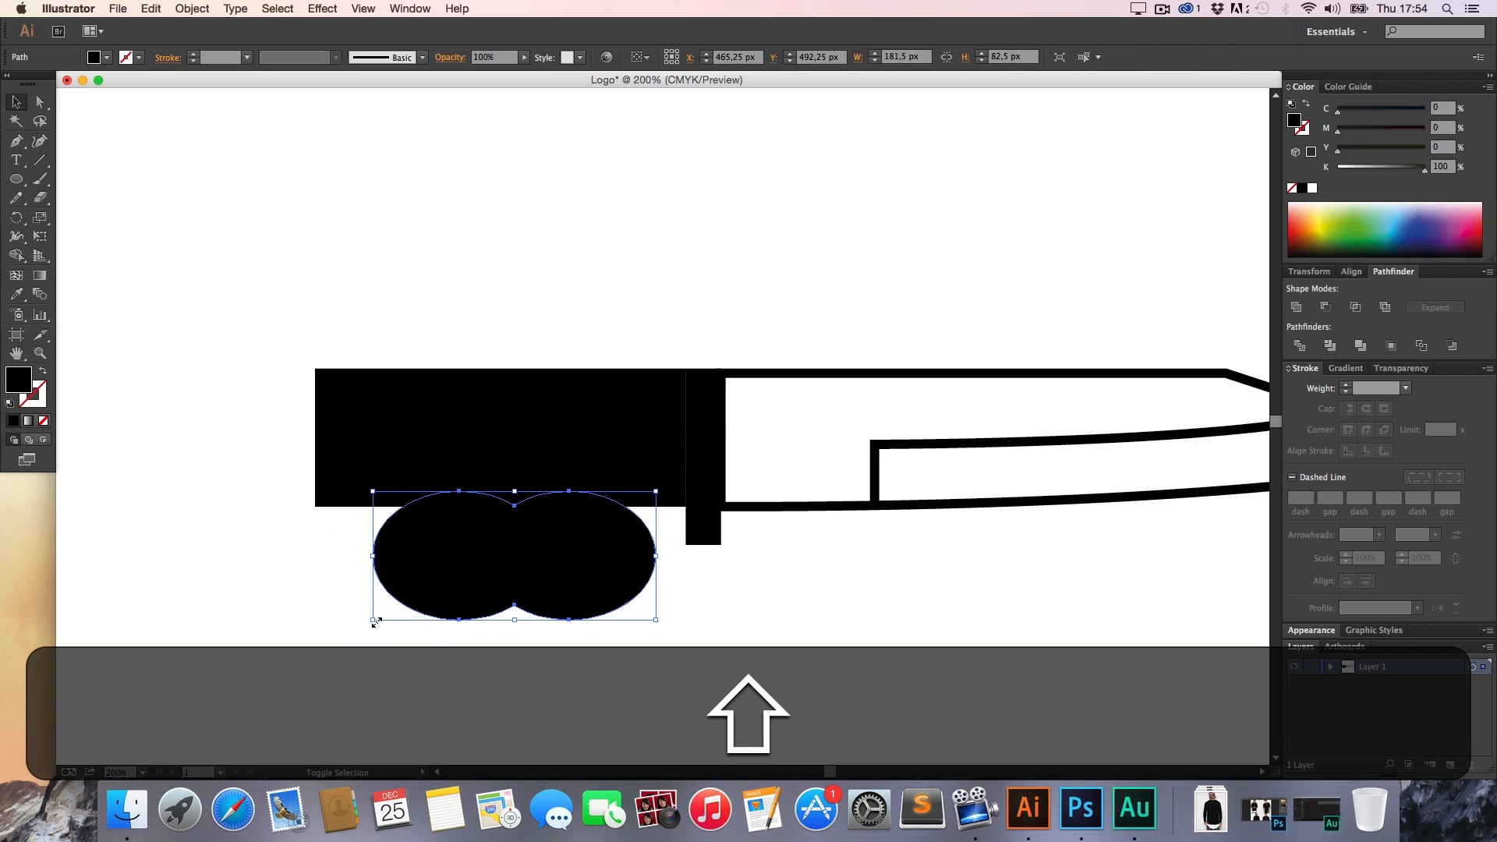
drag(374, 622, 320, 641)
drag(522, 551, 528, 548)
In Outline view, nudge the united ellipses slightly up and right so their upper notch meets the handle's lower edge
key(super+shift+y)
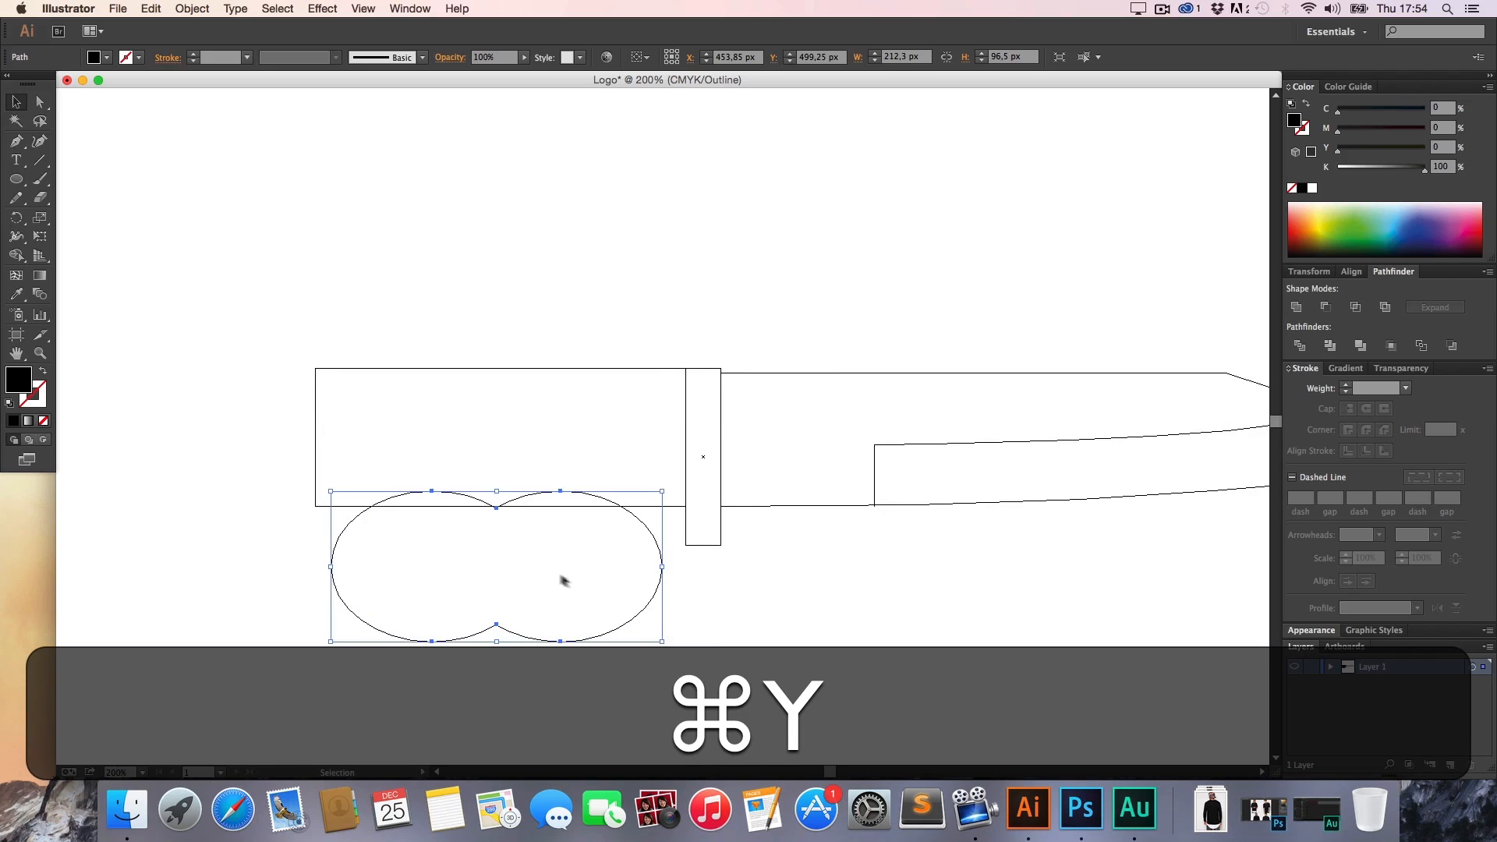
key(z)
click(528, 522)
key(h)
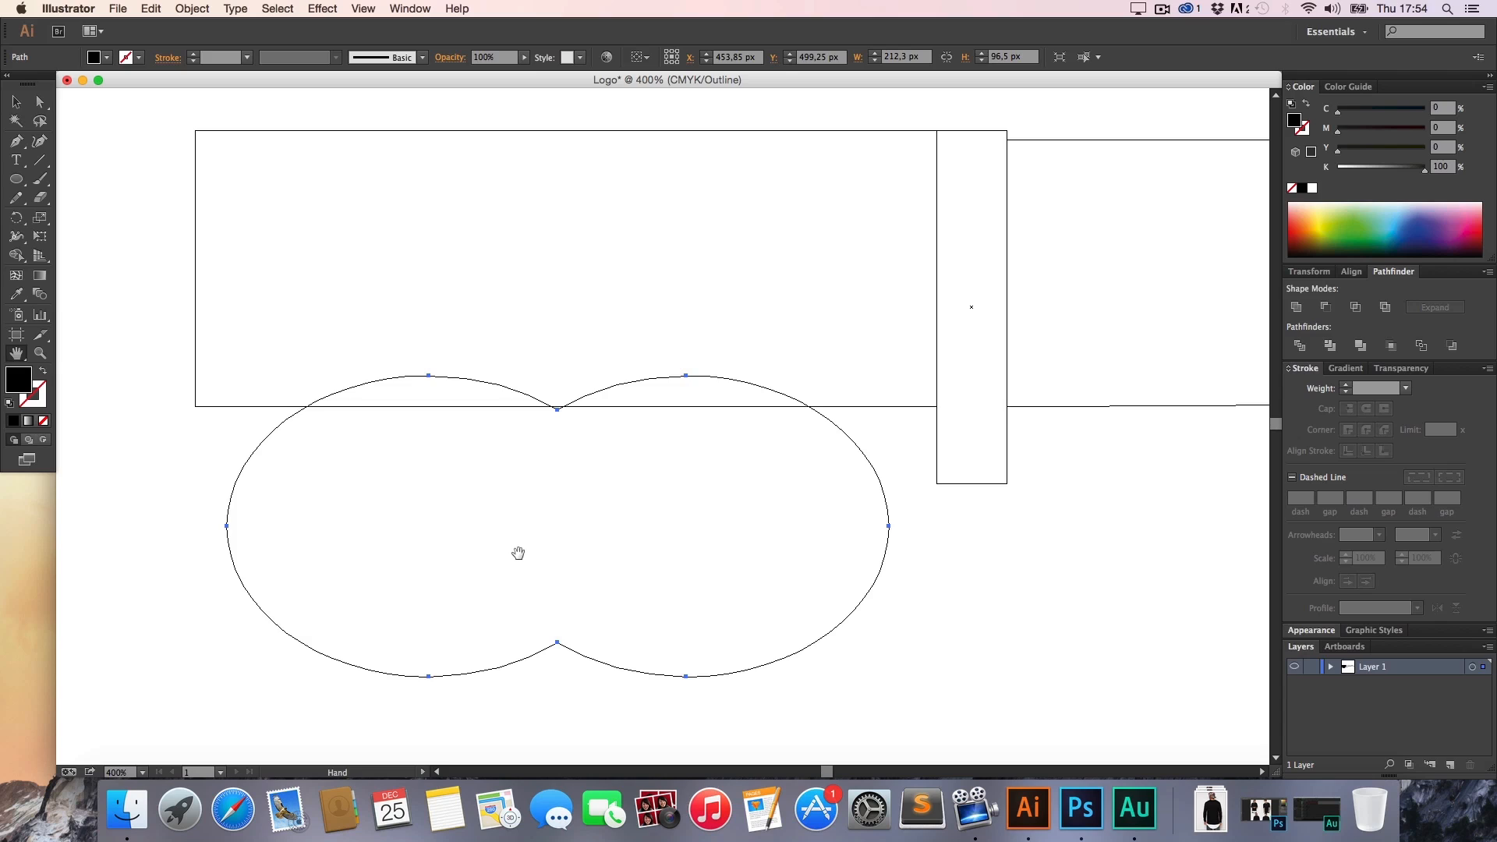
key(v)
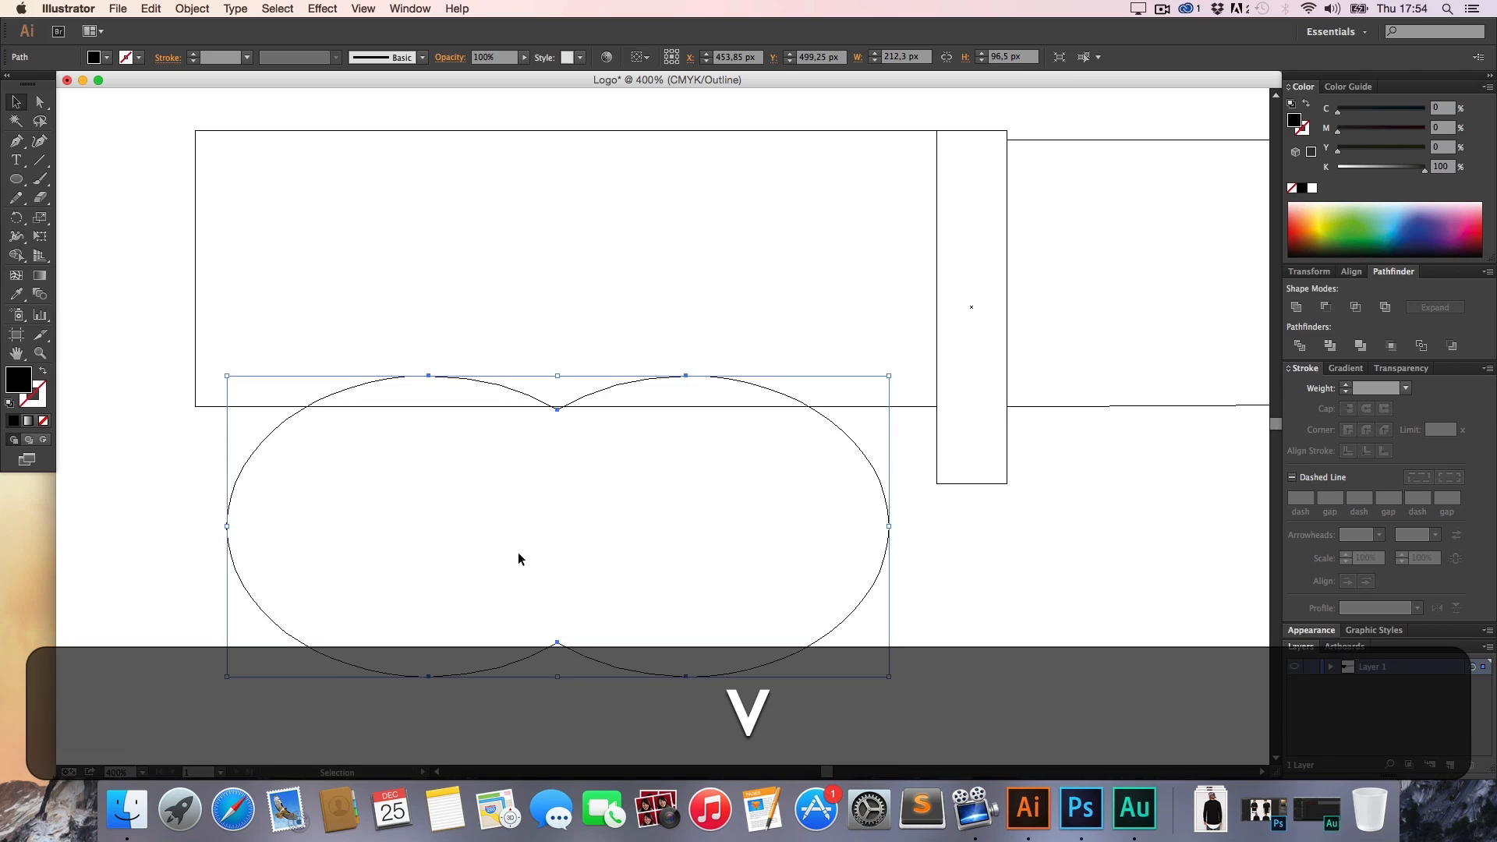
click(504, 468)
drag(232, 484, 247, 471)
click(184, 465)
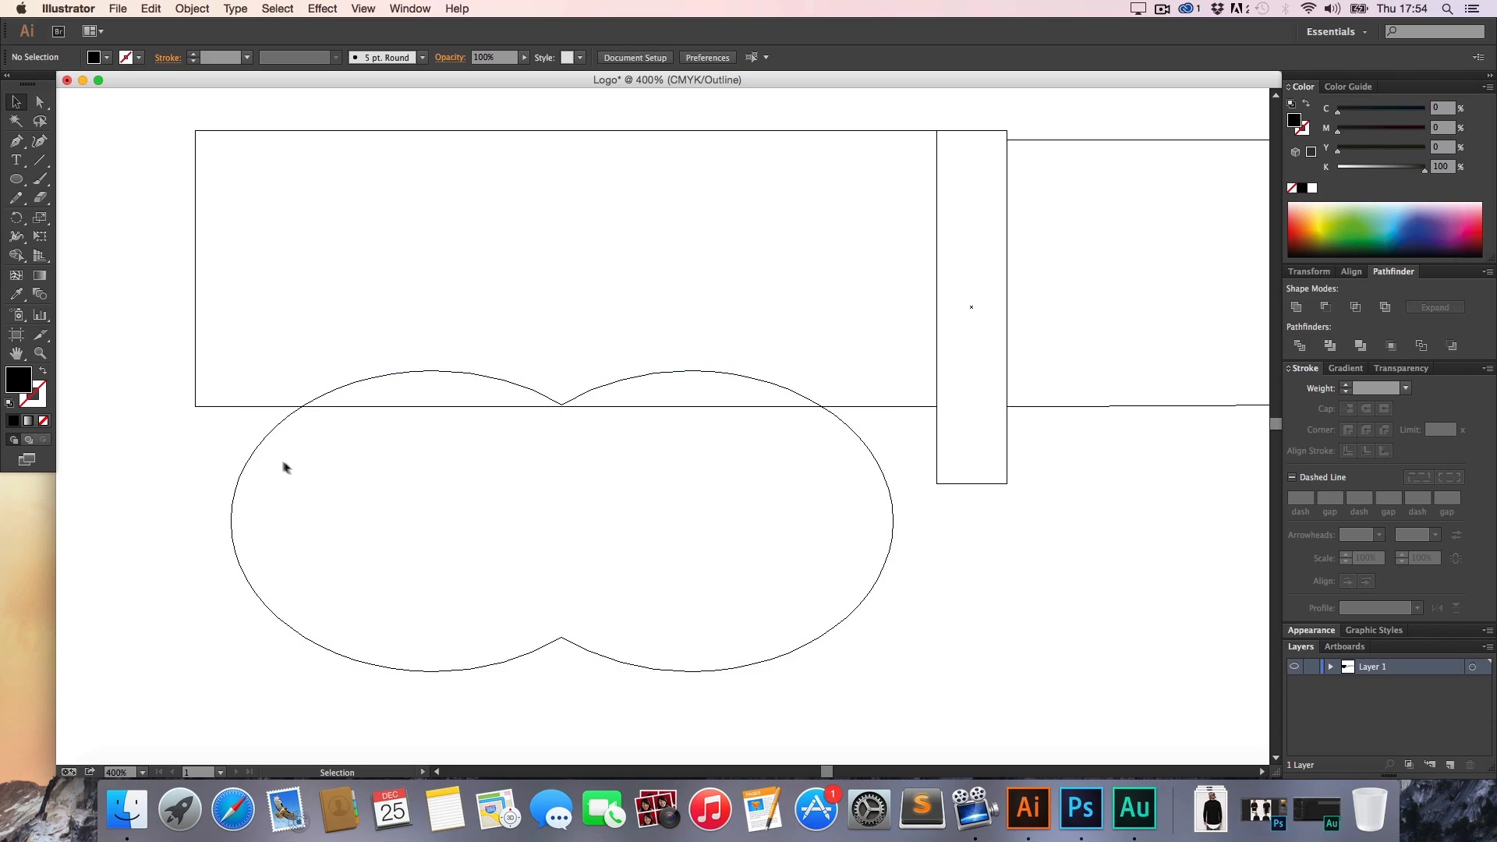
Return to Preview and subtract the united ellipses from the handle with Minus Front to cut two matching finger grooves
key(super+y)
click(478, 435)
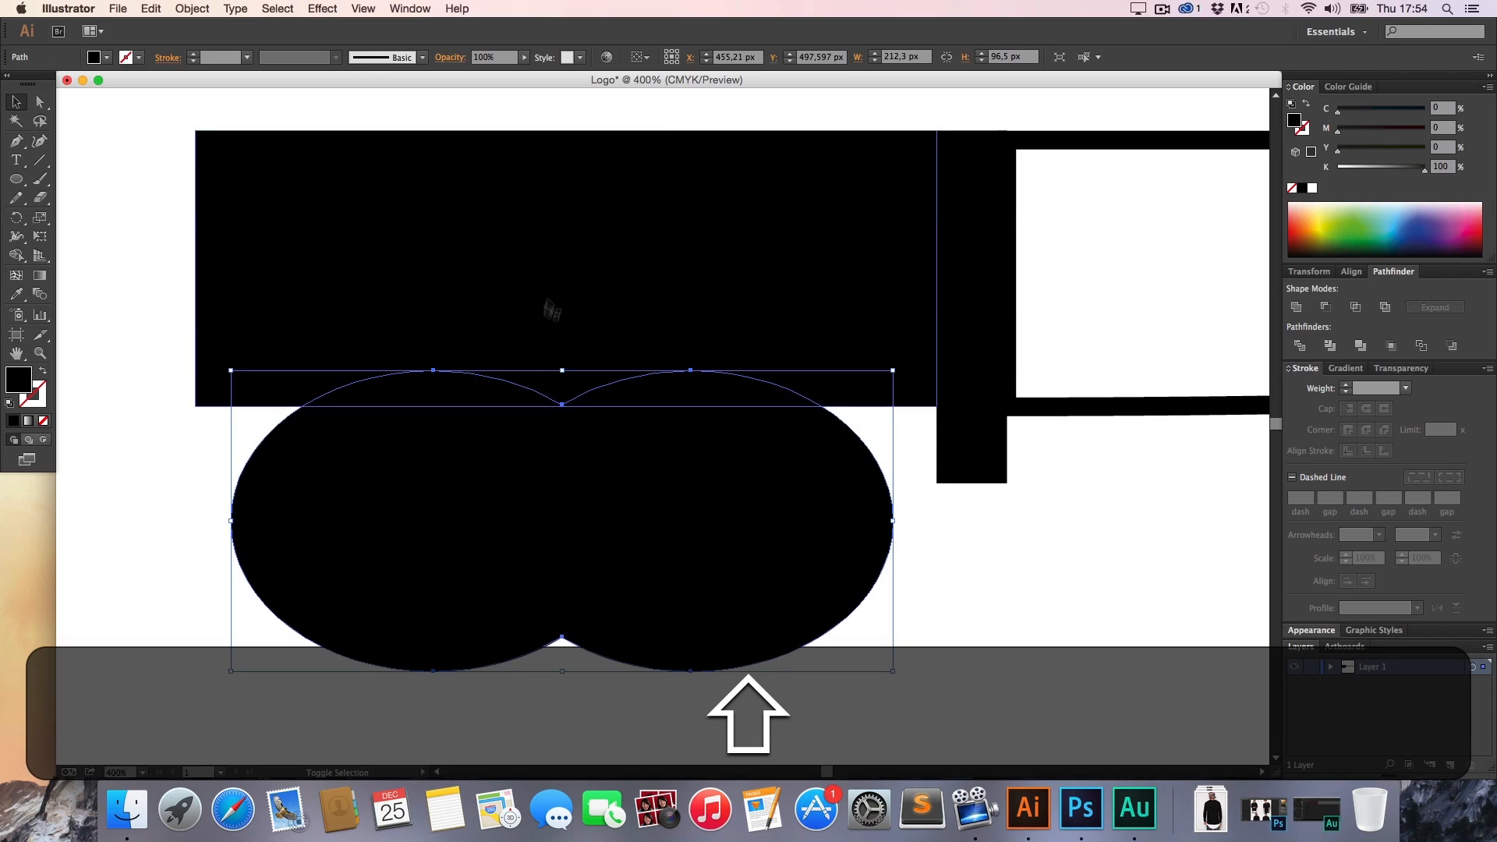
shift+click(547, 297)
click(1328, 310)
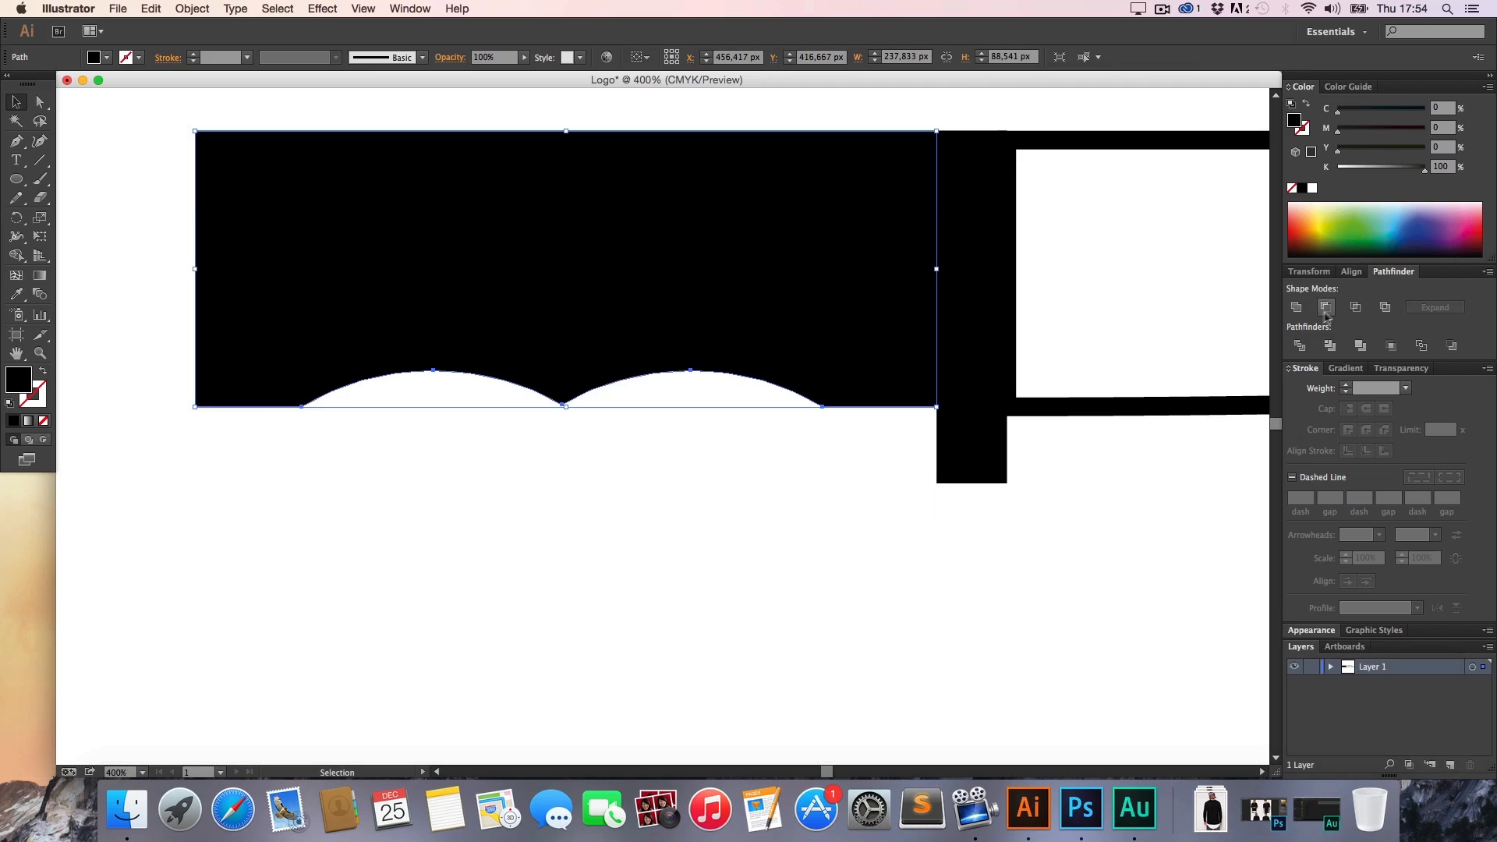
click(834, 590)
Choose the Ellipse tool and set no fill and a white (#ffffff) stroke
key(z)
alt+click(802, 562)
key(h)
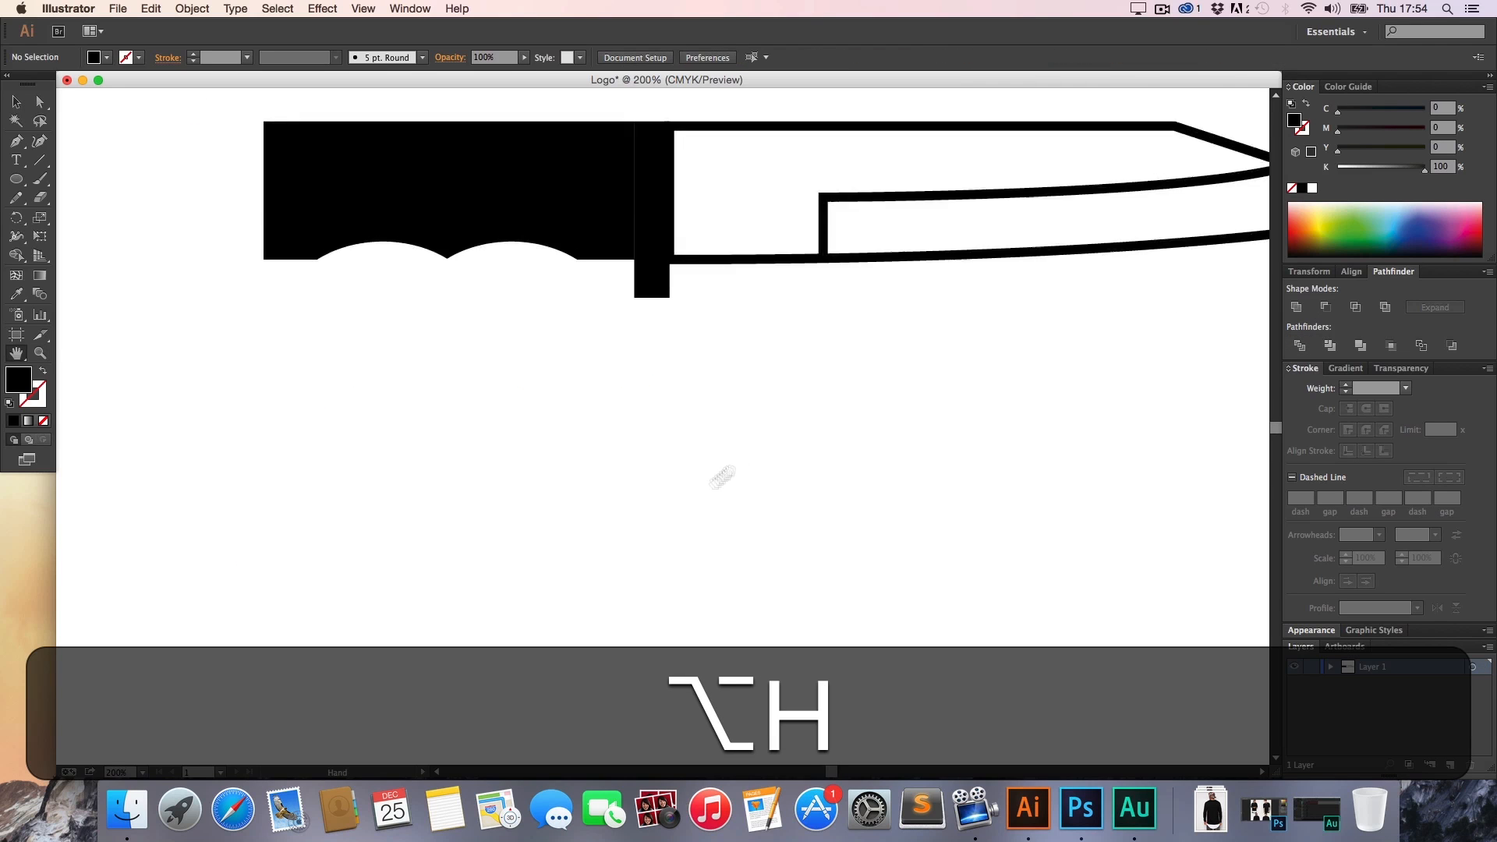
drag(719, 478, 635, 492)
key(z)
click(639, 460)
key(h)
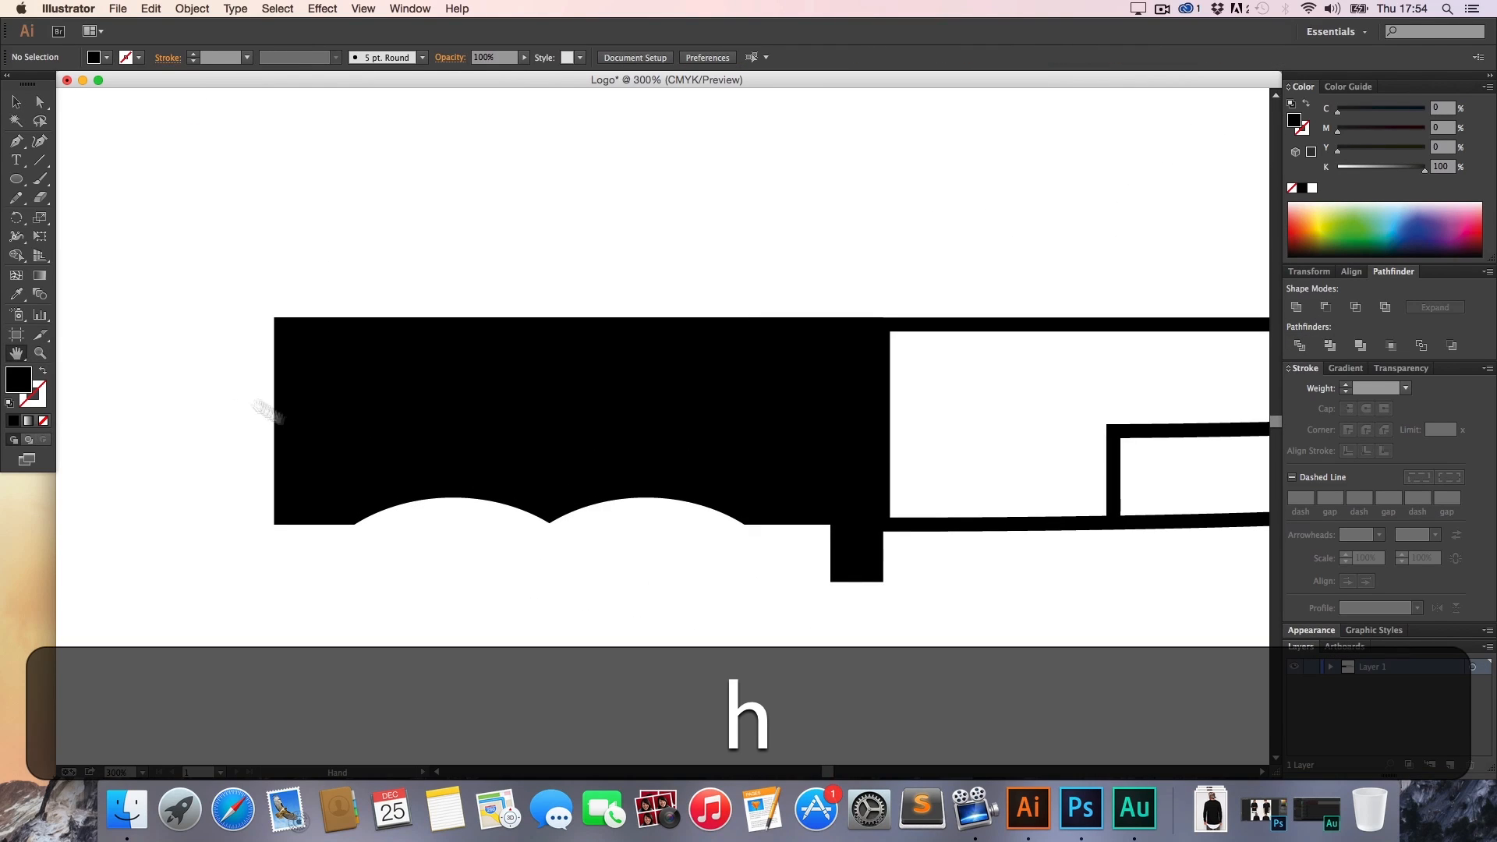
click(16, 180)
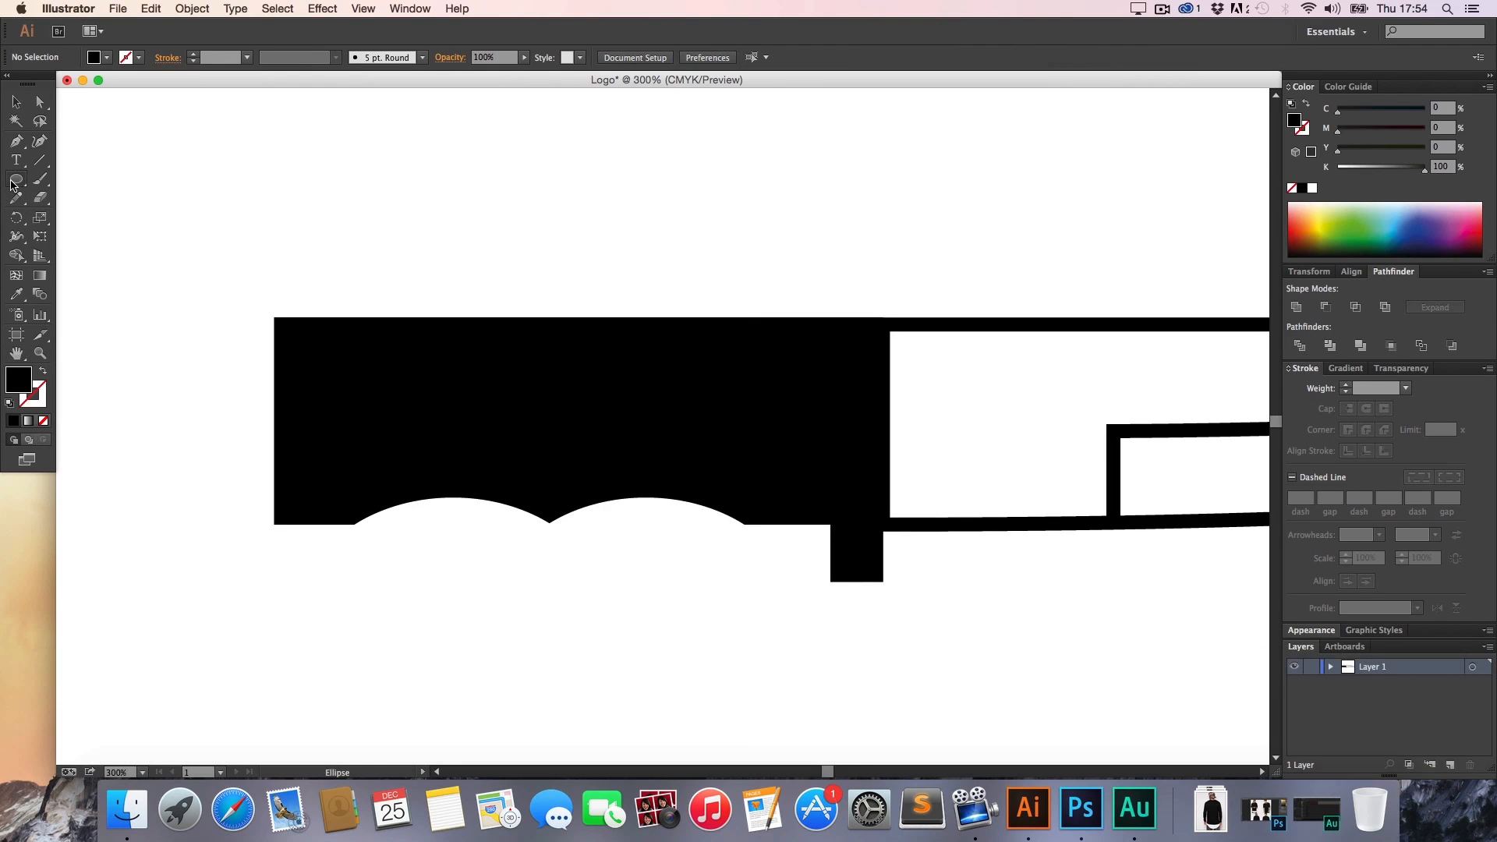
click(41, 375)
double_click(33, 395)
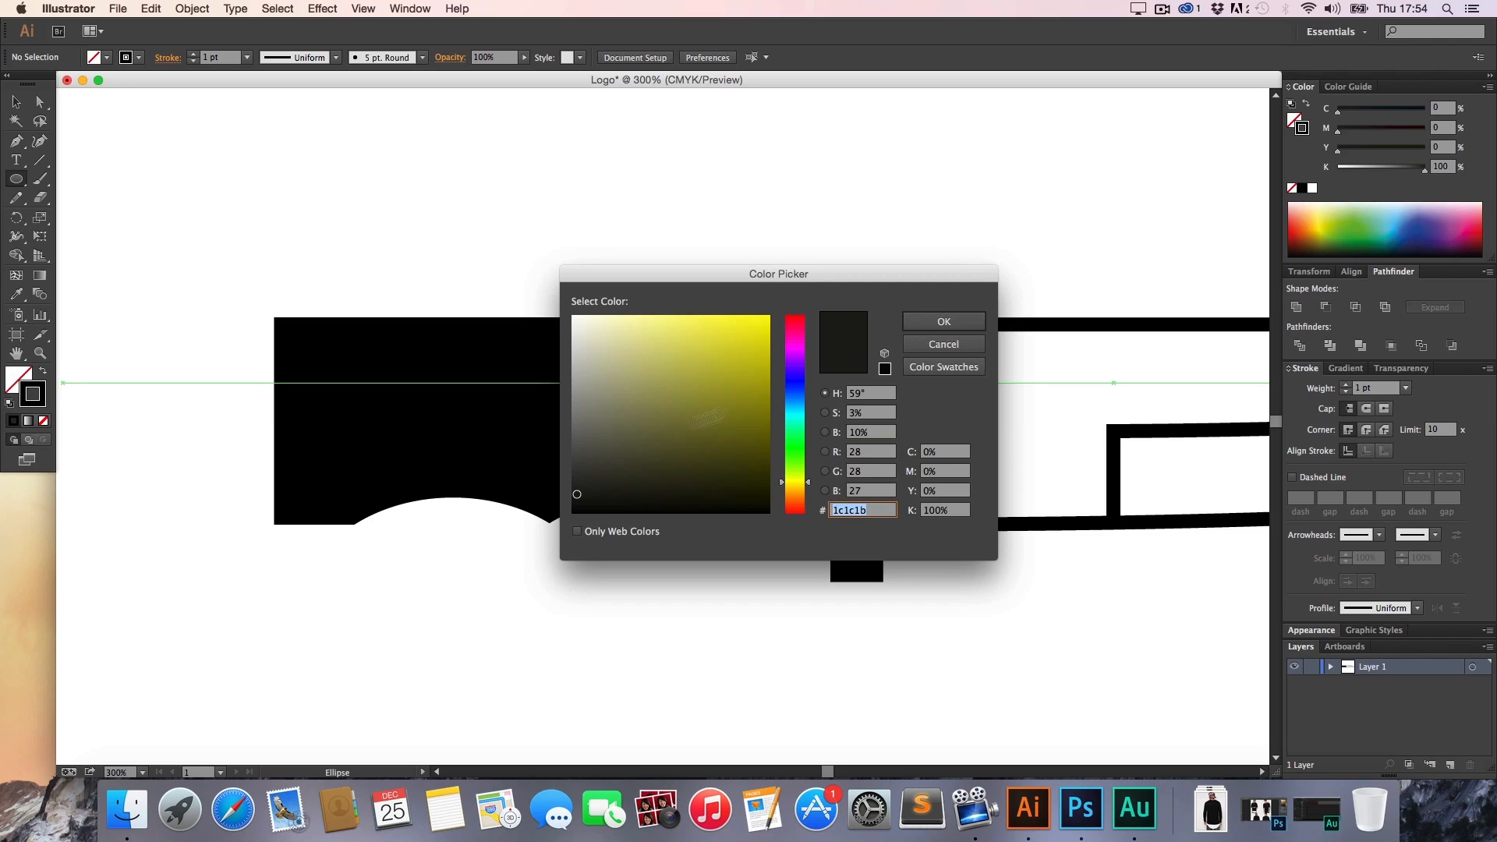
drag(726, 382, 574, 313)
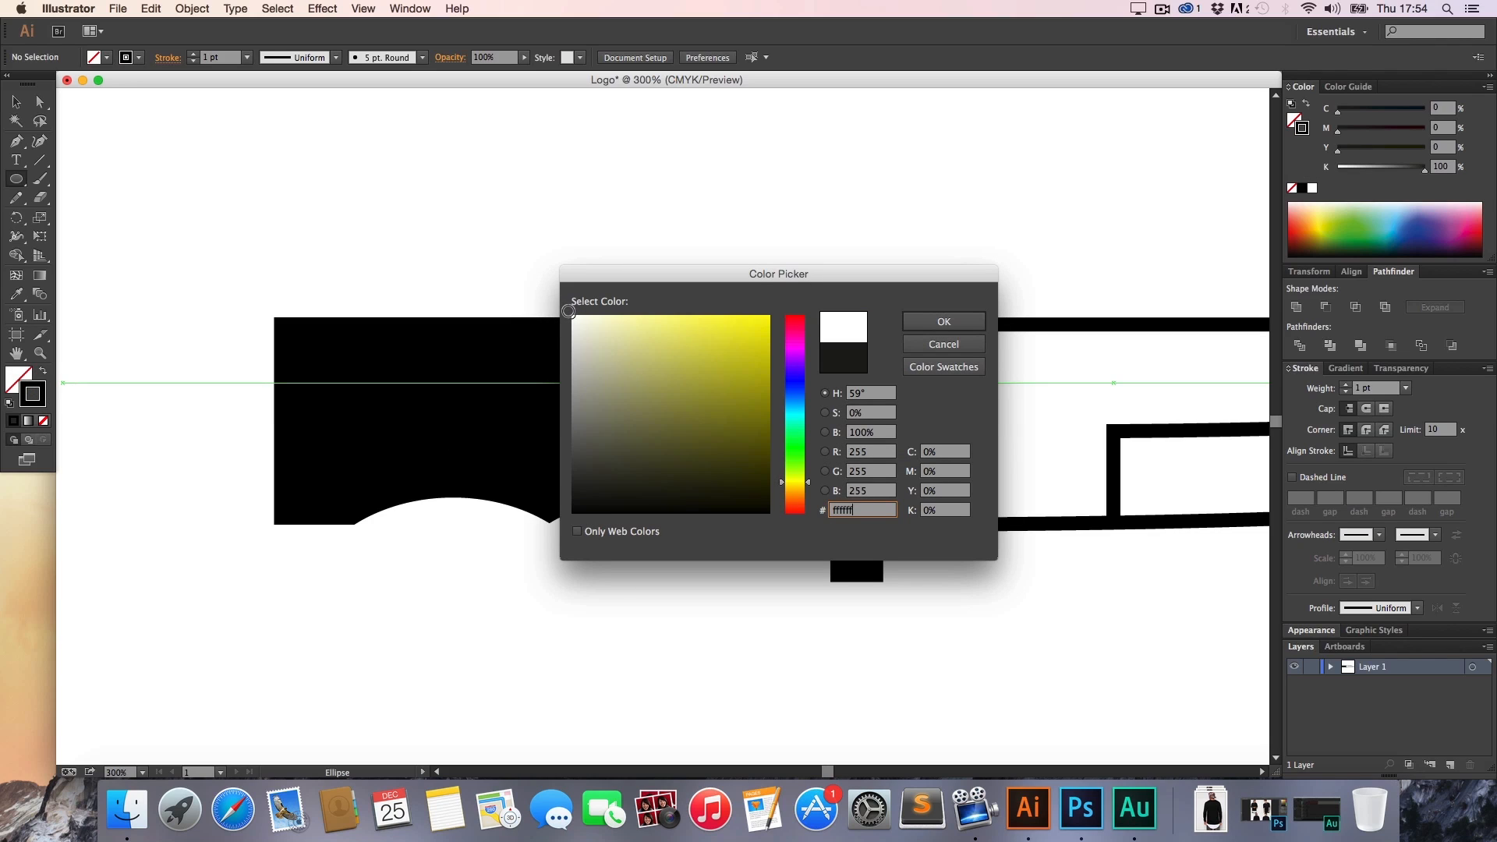
click(941, 321)
Draw a 26 px circle near the left end of the handle and set its stroke weight to 6 pt
drag(347, 403, 379, 422)
key(v)
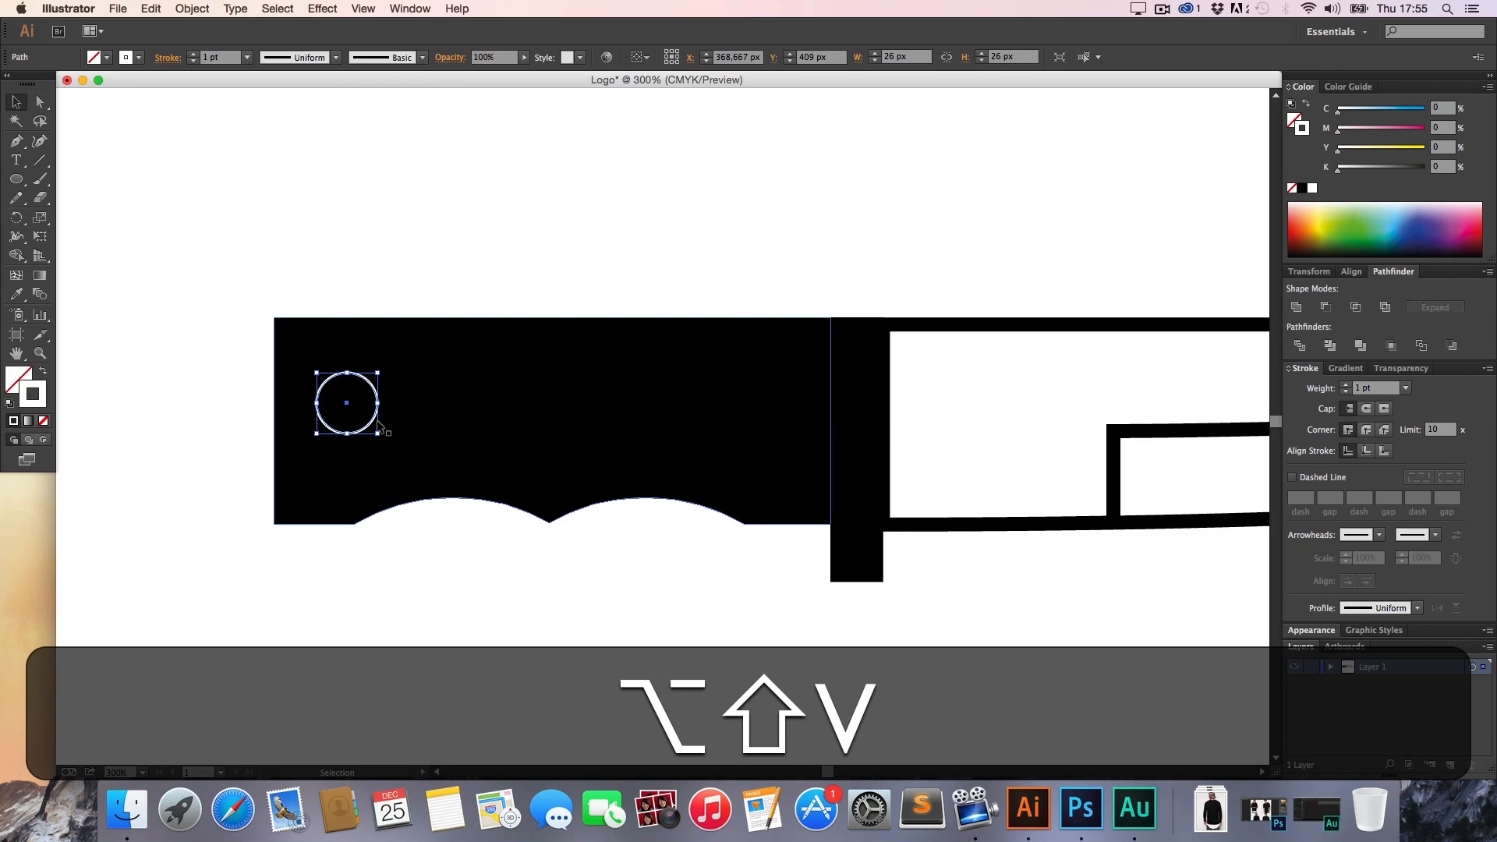
click(1062, 525)
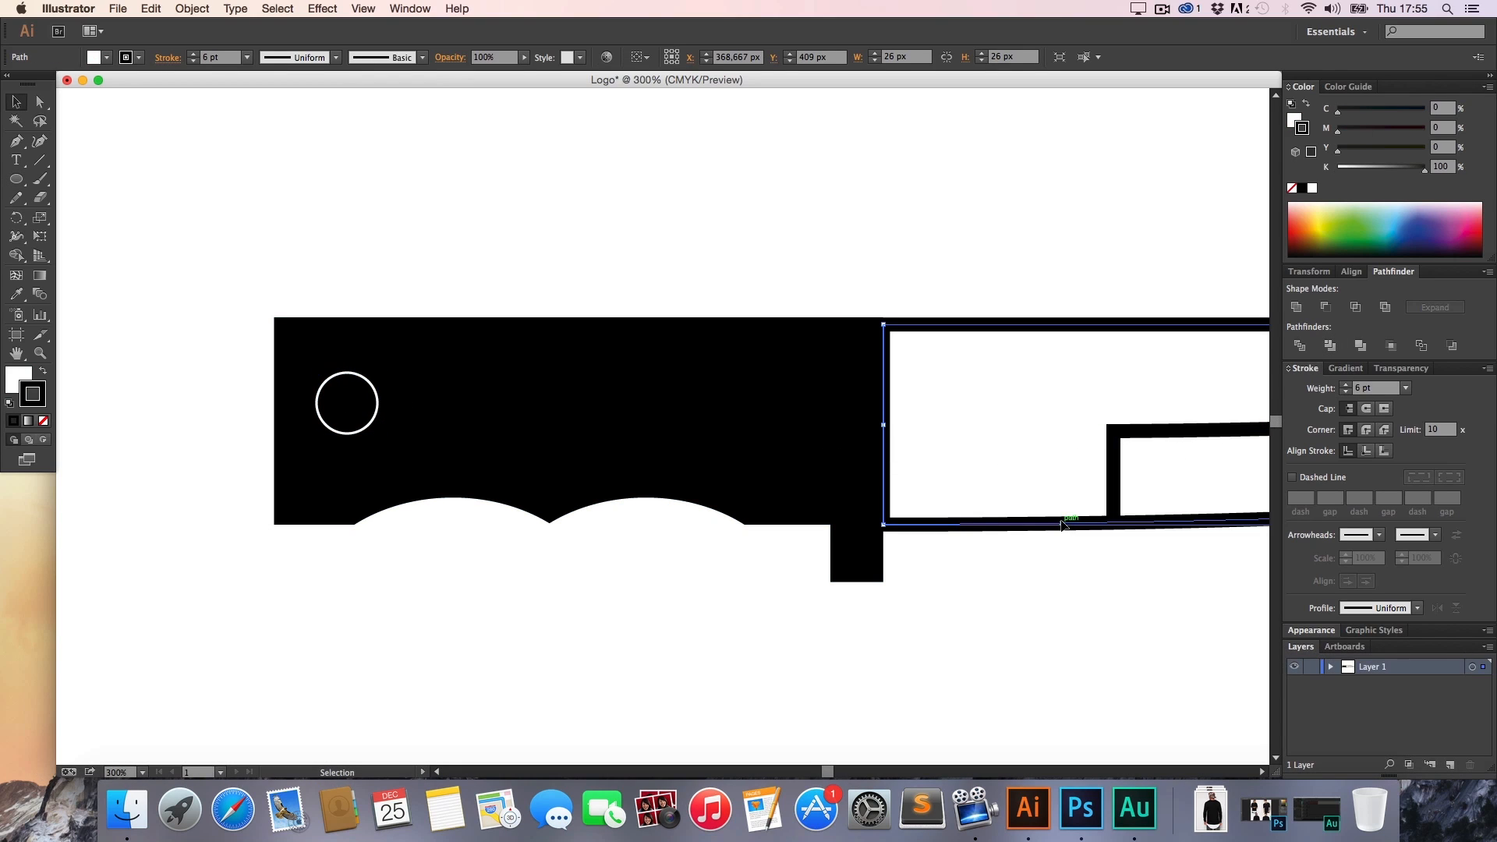
click(378, 401)
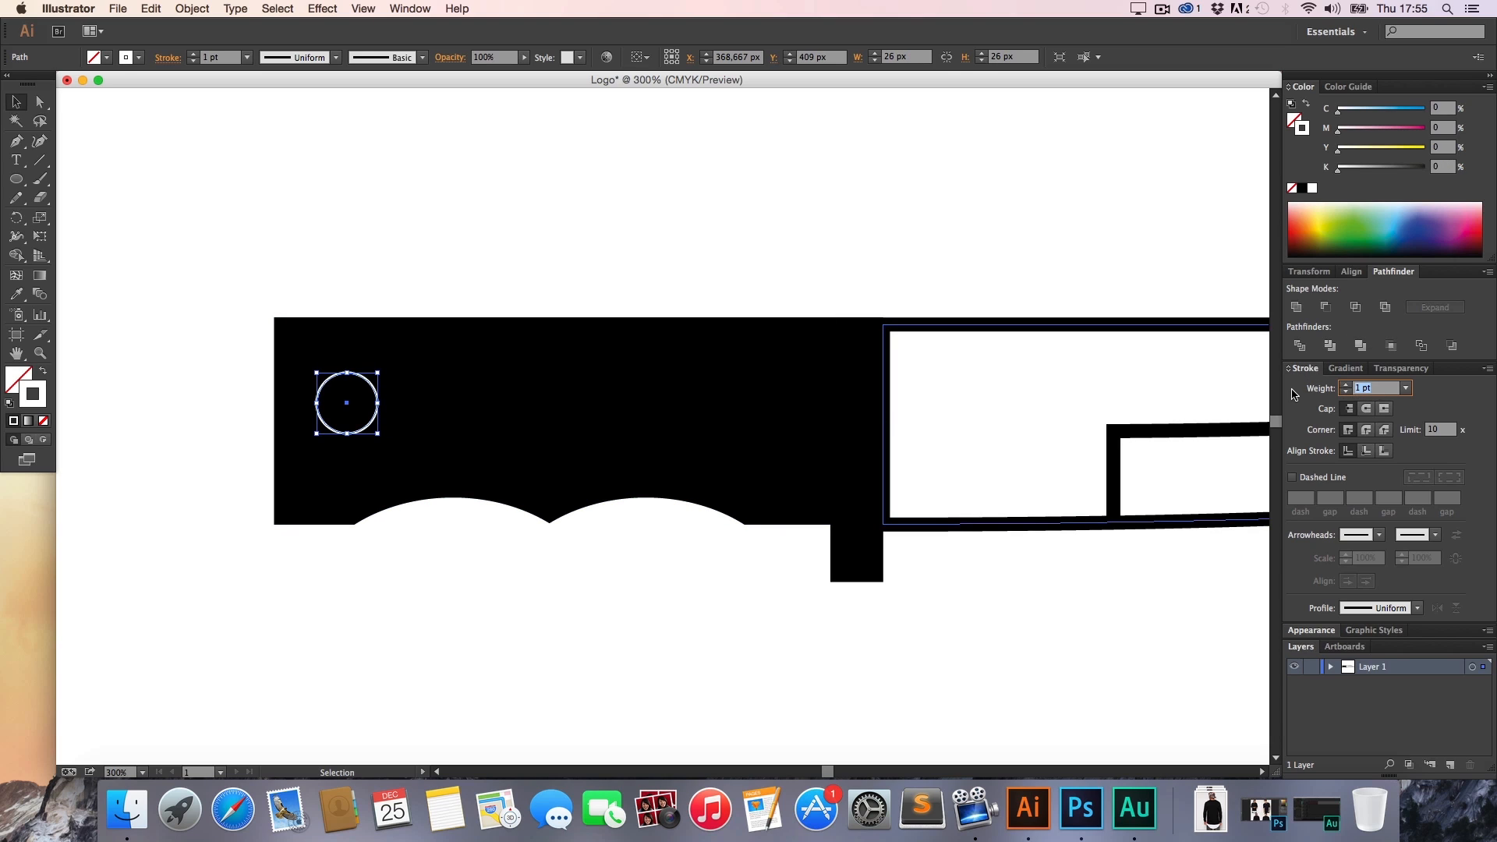
text(6)
key(Return)
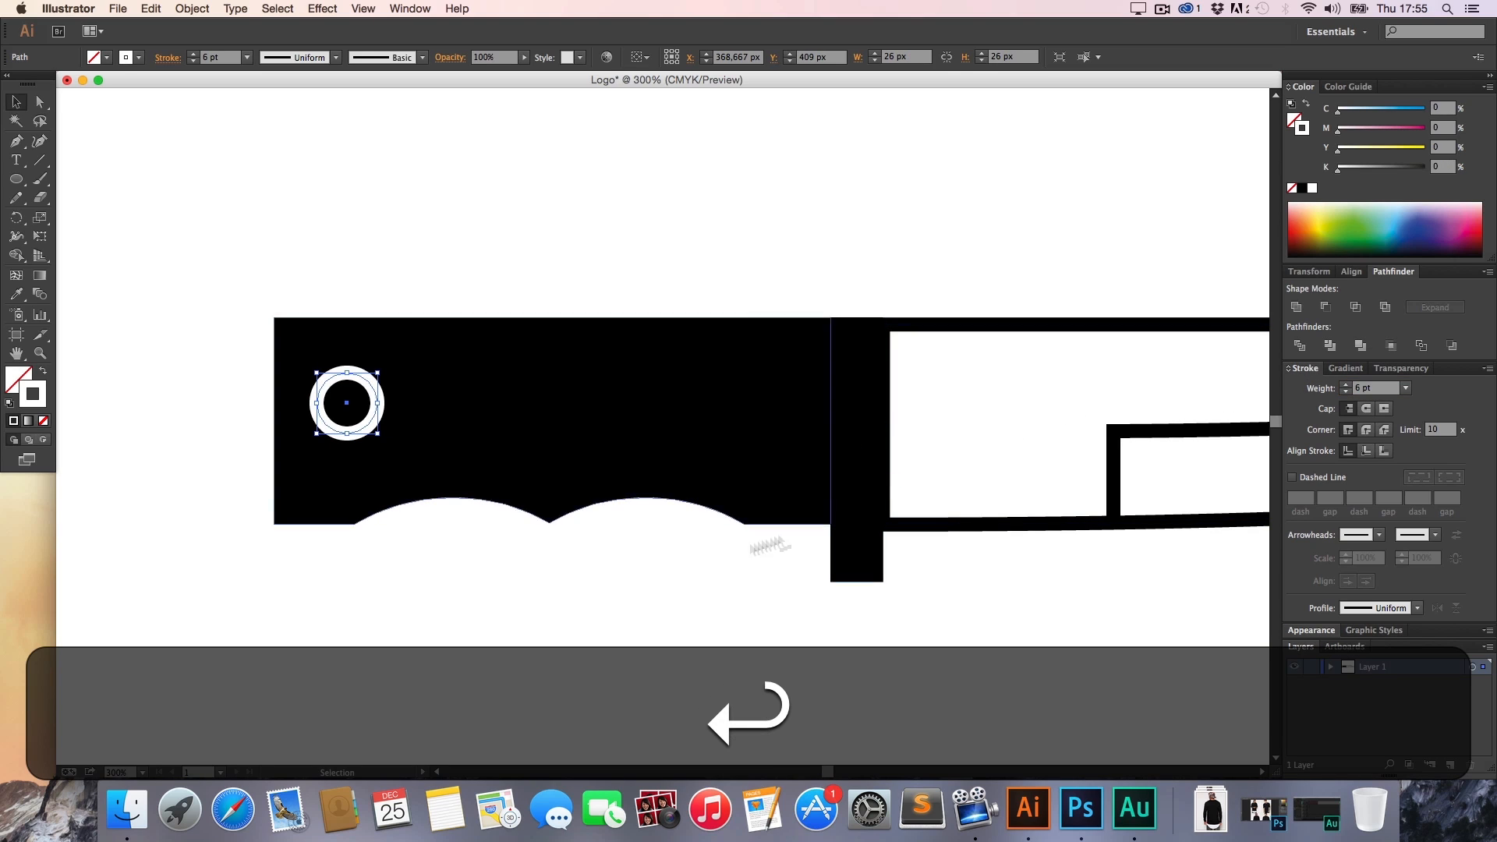
click(484, 624)
Copy the white ring to the right end and near the middle of the handle, with the row about 4 px lower
drag(381, 409, 822, 428)
key(shift)
key(alt)
alt+click(581, 423)
click(762, 684)
click(768, 586)
Examine the whole knife and the placement of the three rings on the handle
key(z)
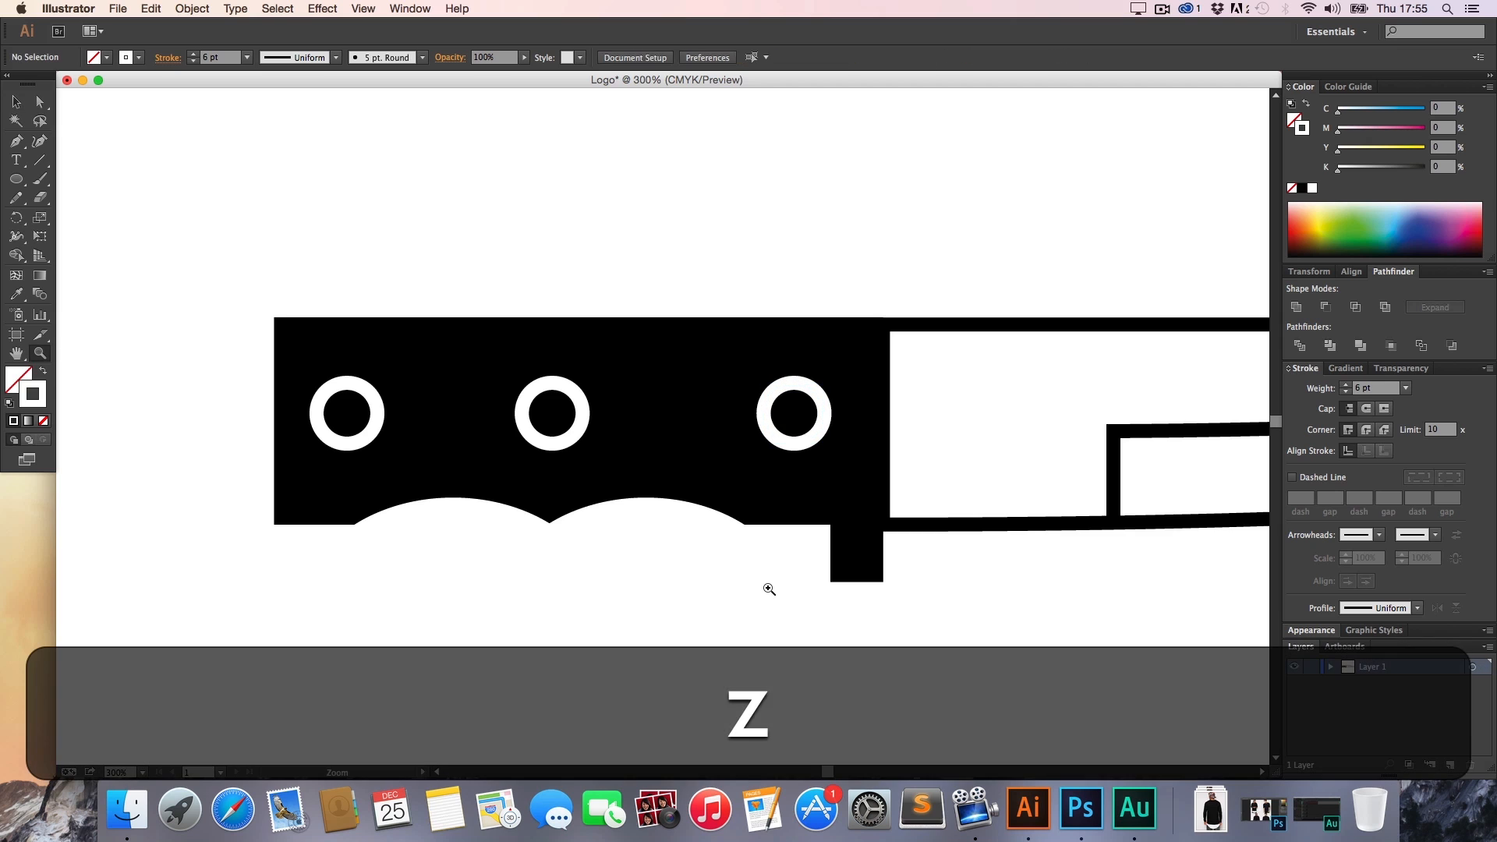
alt+click(767, 586)
alt+click(768, 587)
key(h)
drag(637, 457, 506, 569)
key(z)
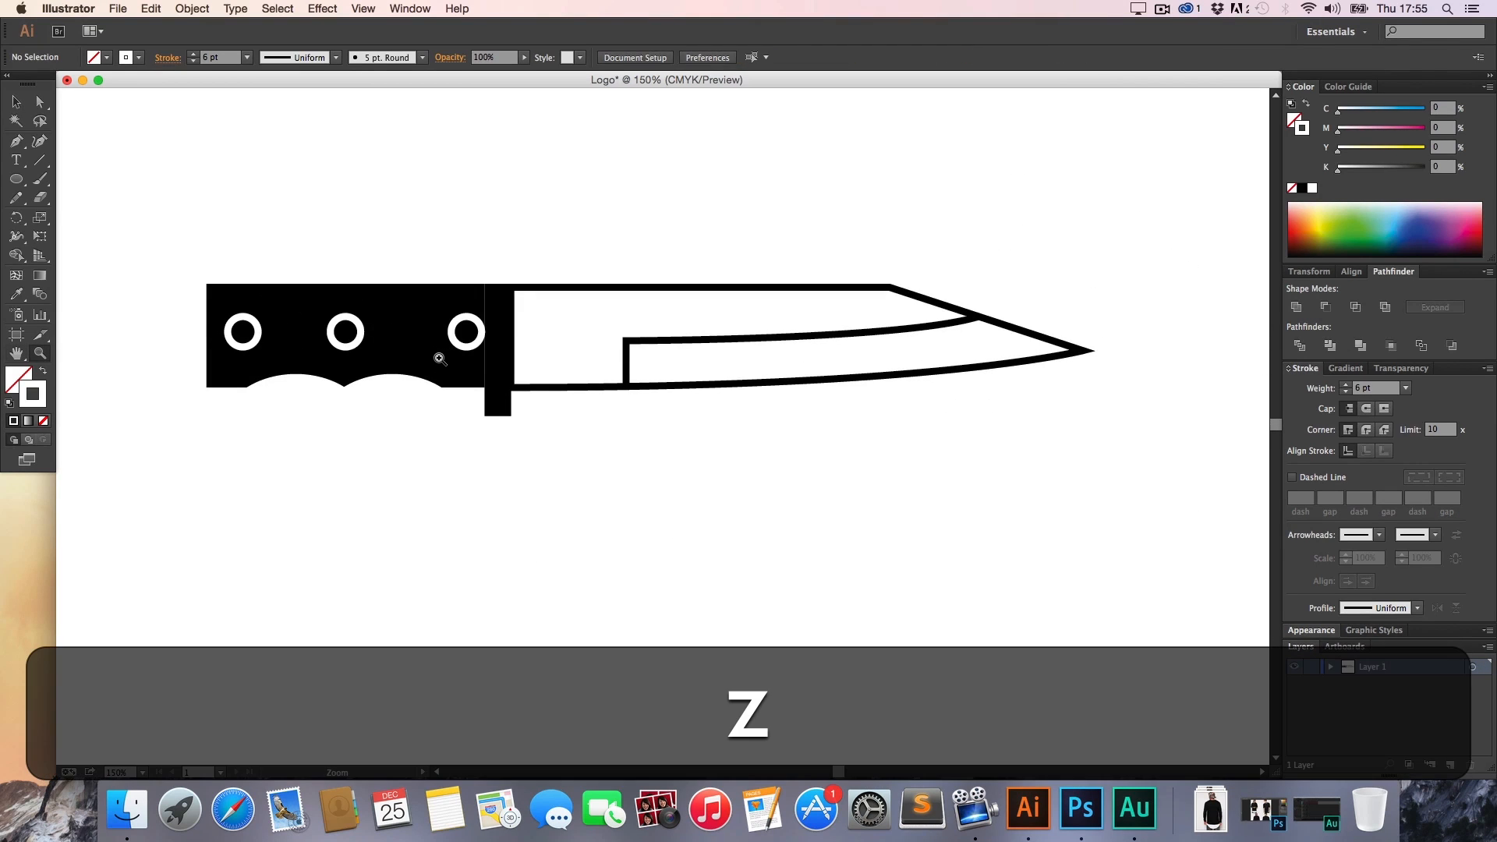
click(434, 343)
click(468, 384)
key(h)
Select the three rings and space them evenly with Horizontal Distribute Center, using Align to Selection
key(v)
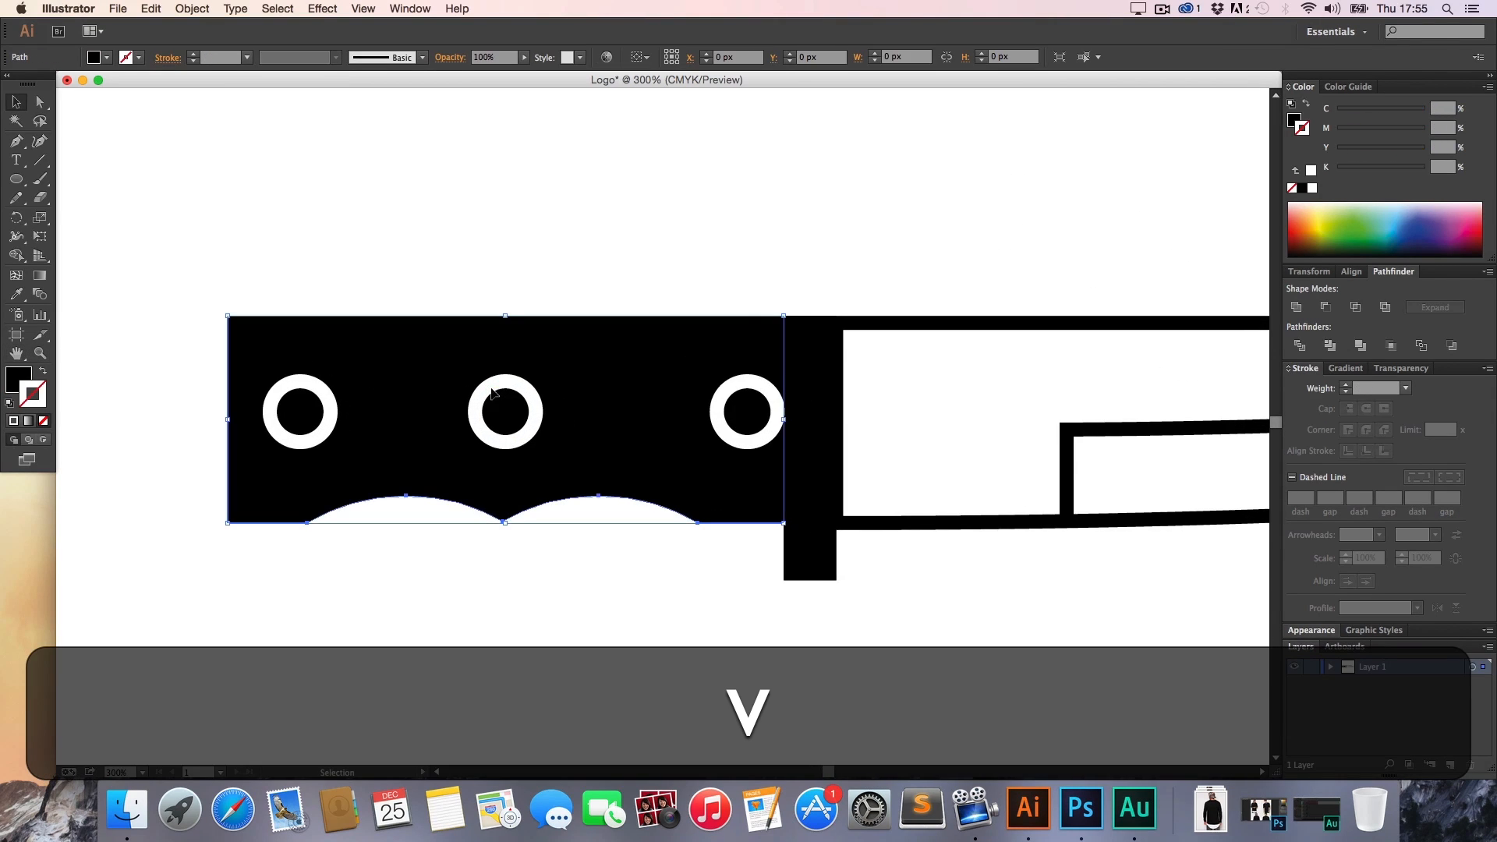
double_click(482, 394)
click(67, 102)
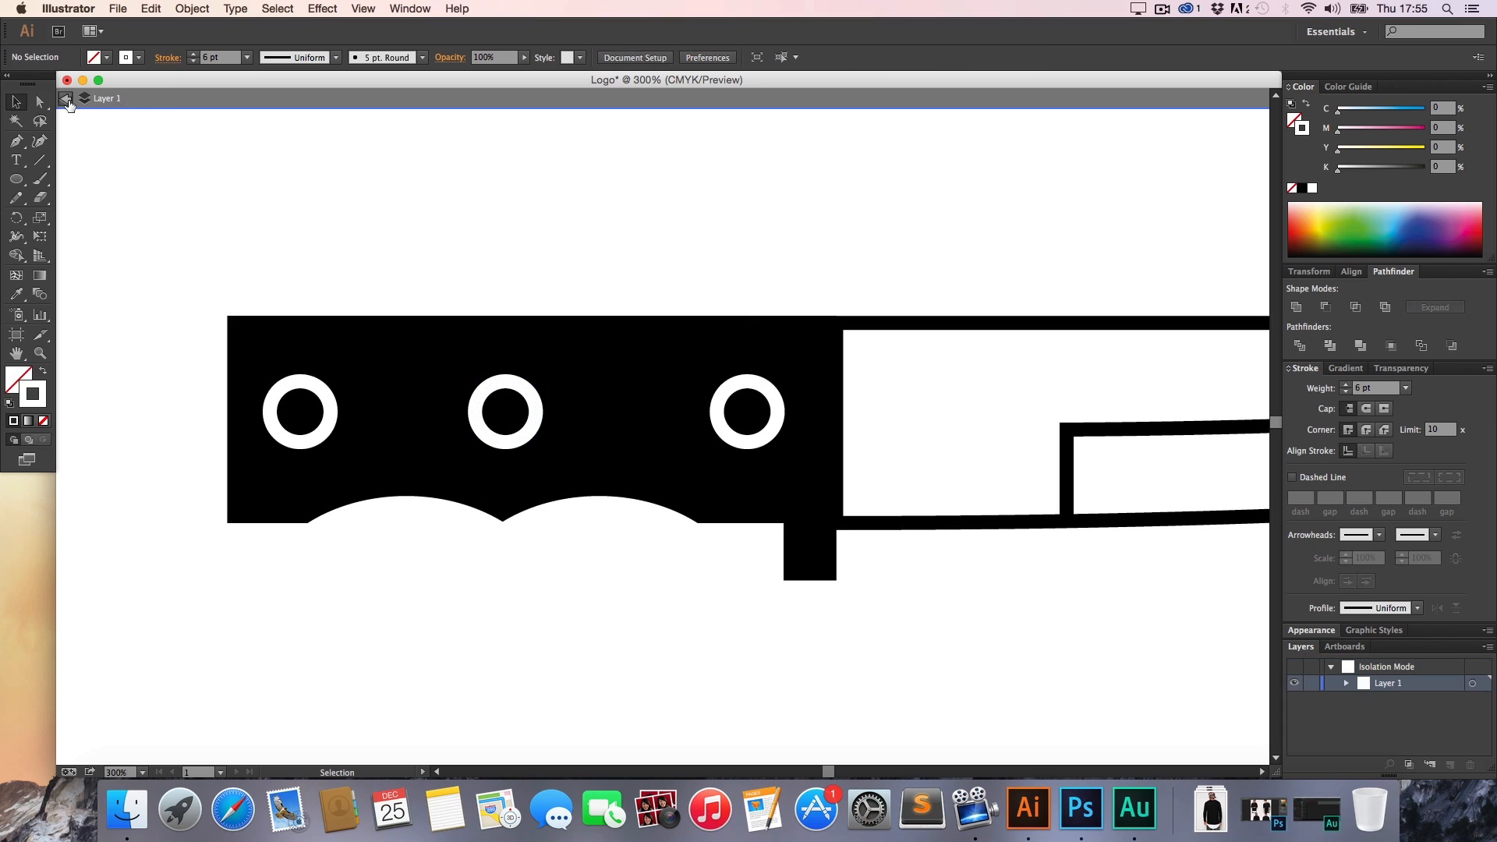
click(324, 398)
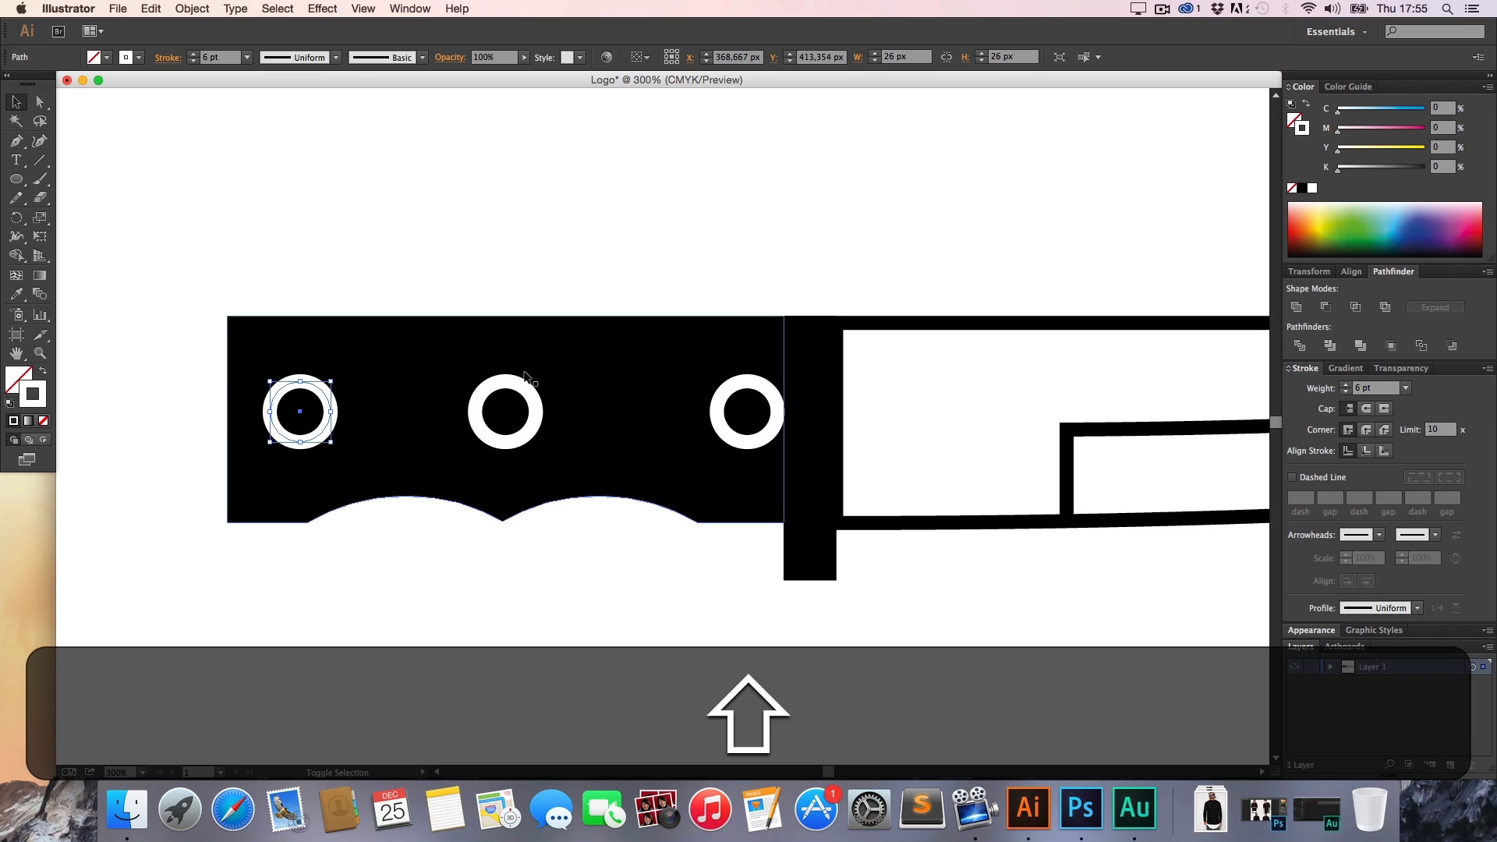
shift+click(507, 386)
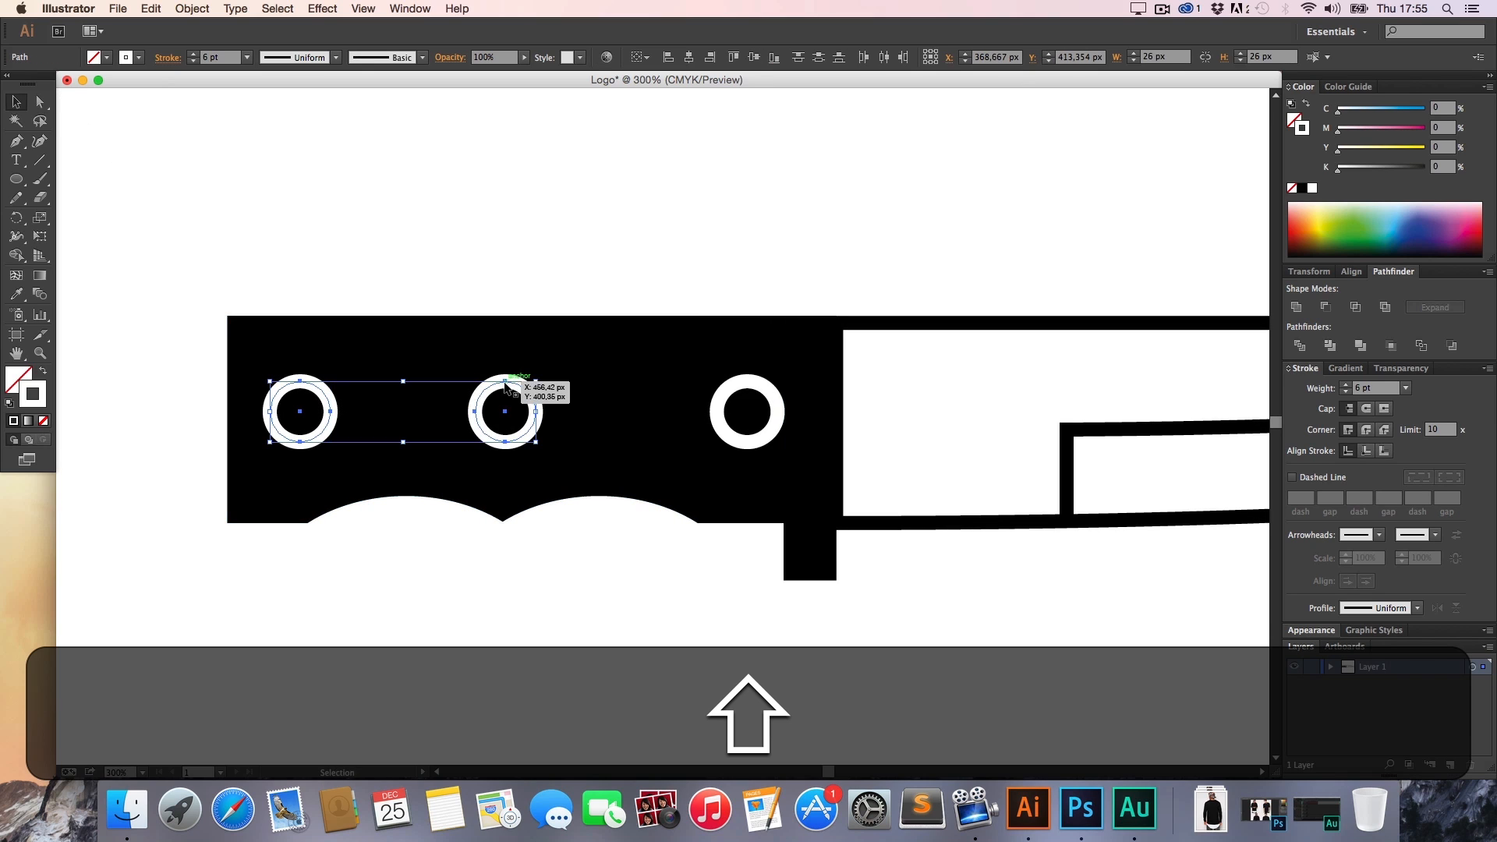
shift+click(740, 399)
click(641, 57)
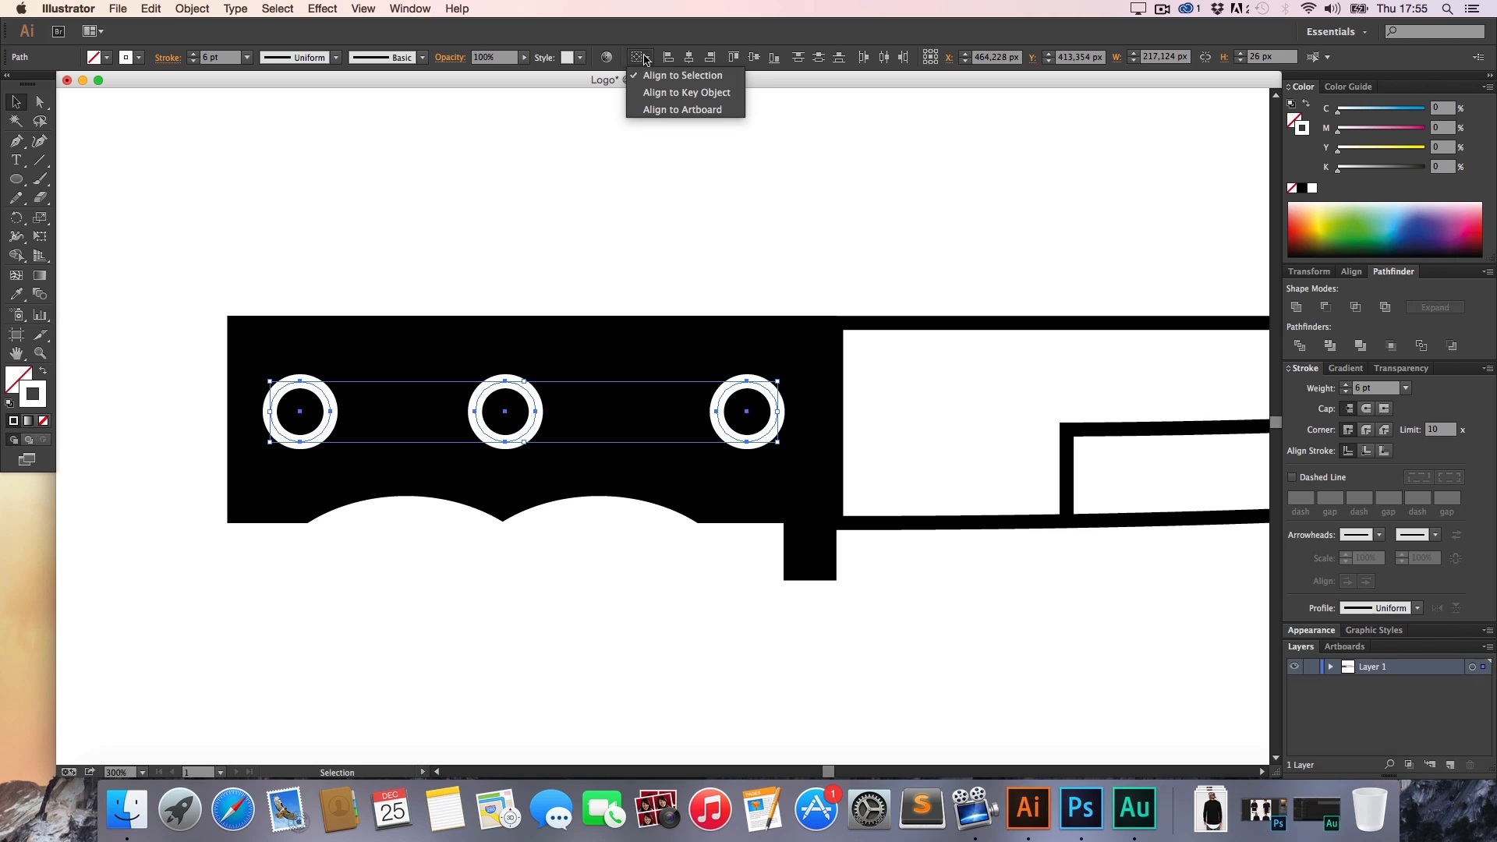
click(668, 78)
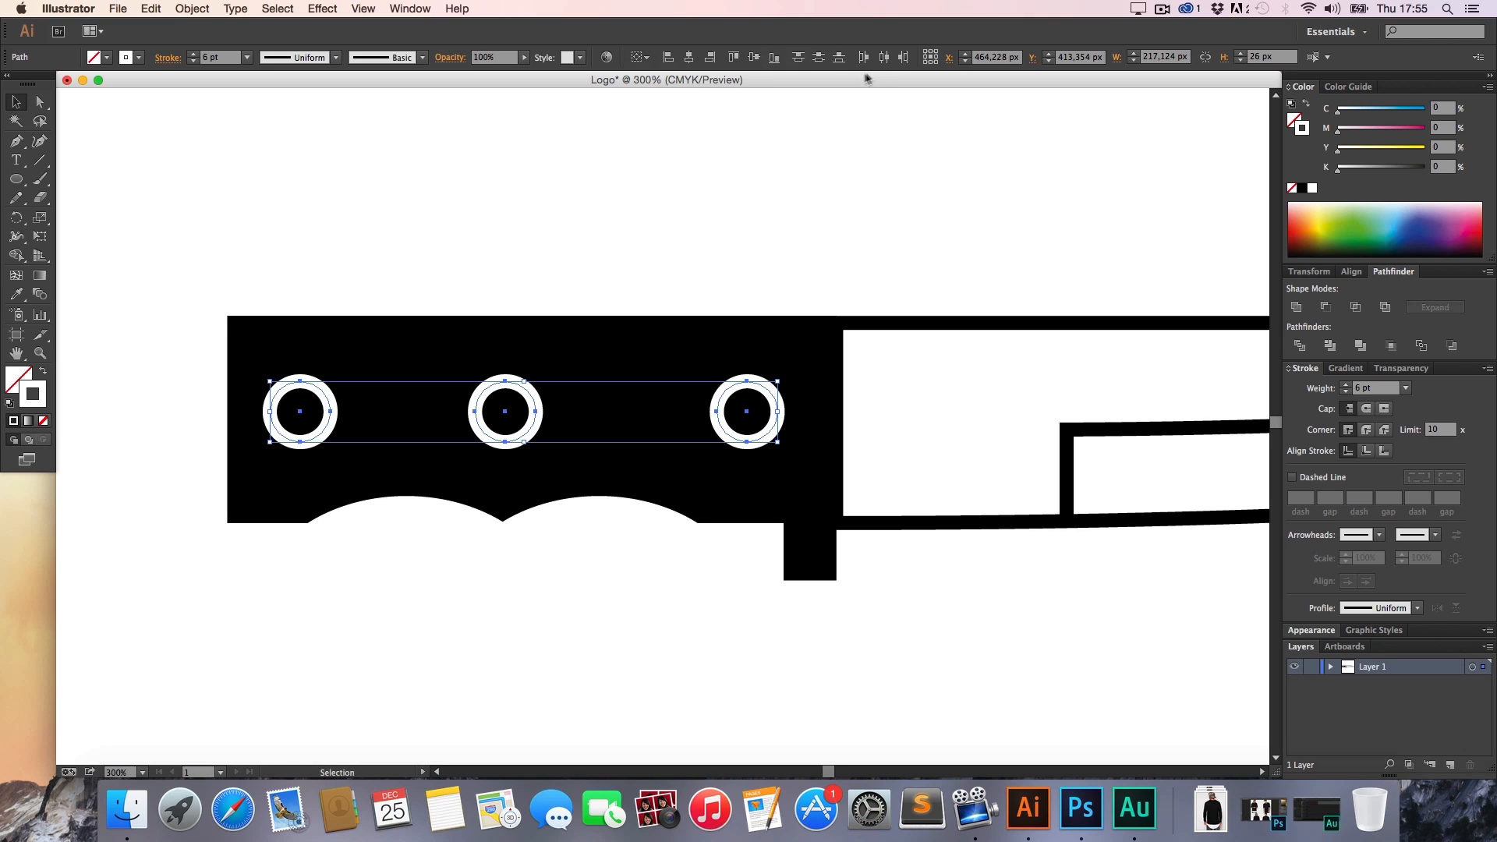
click(885, 57)
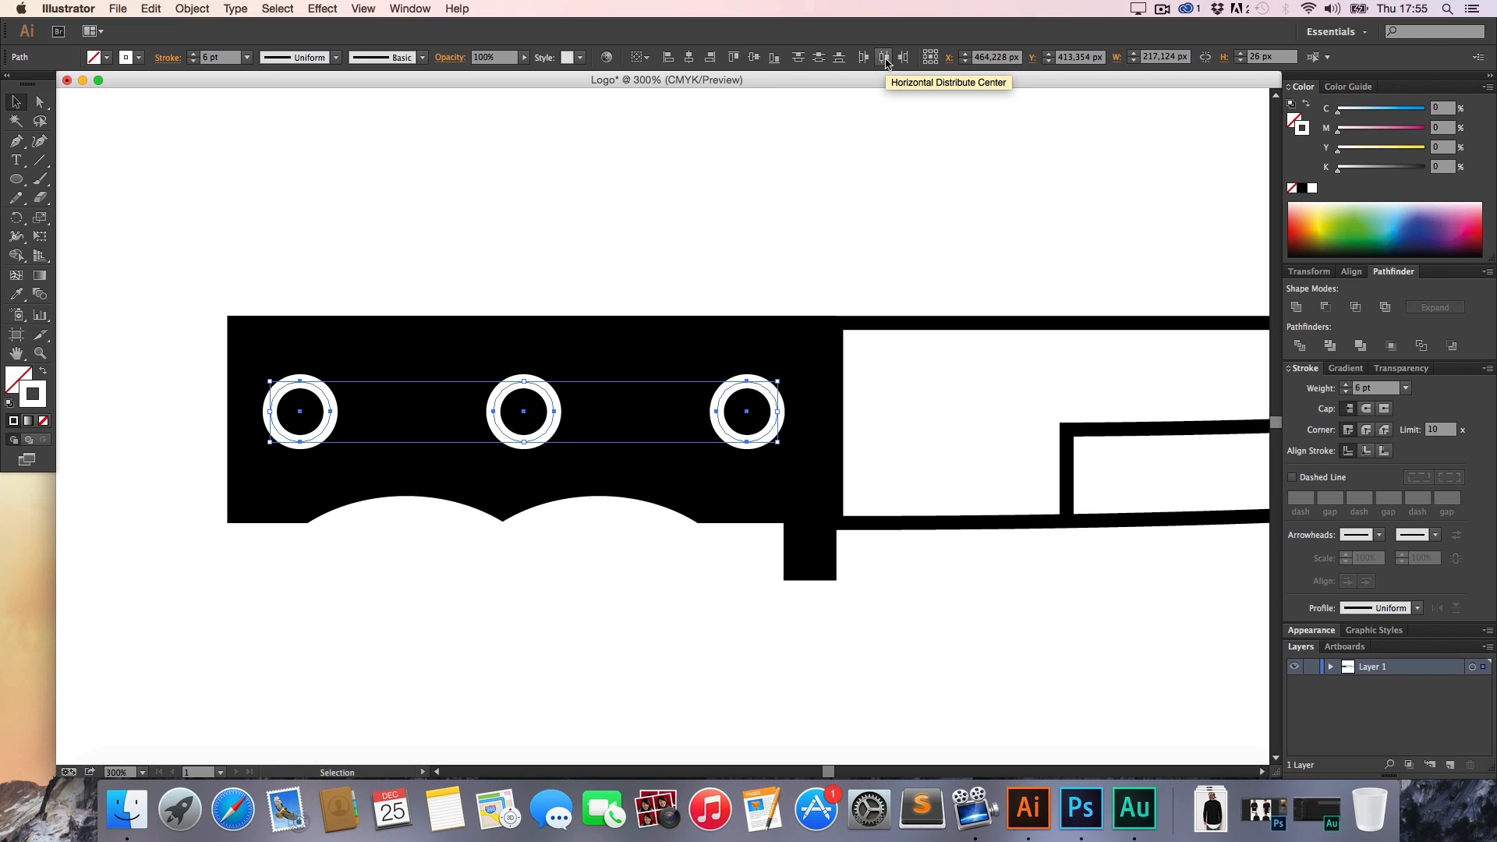
click(809, 218)
key(alt+z)
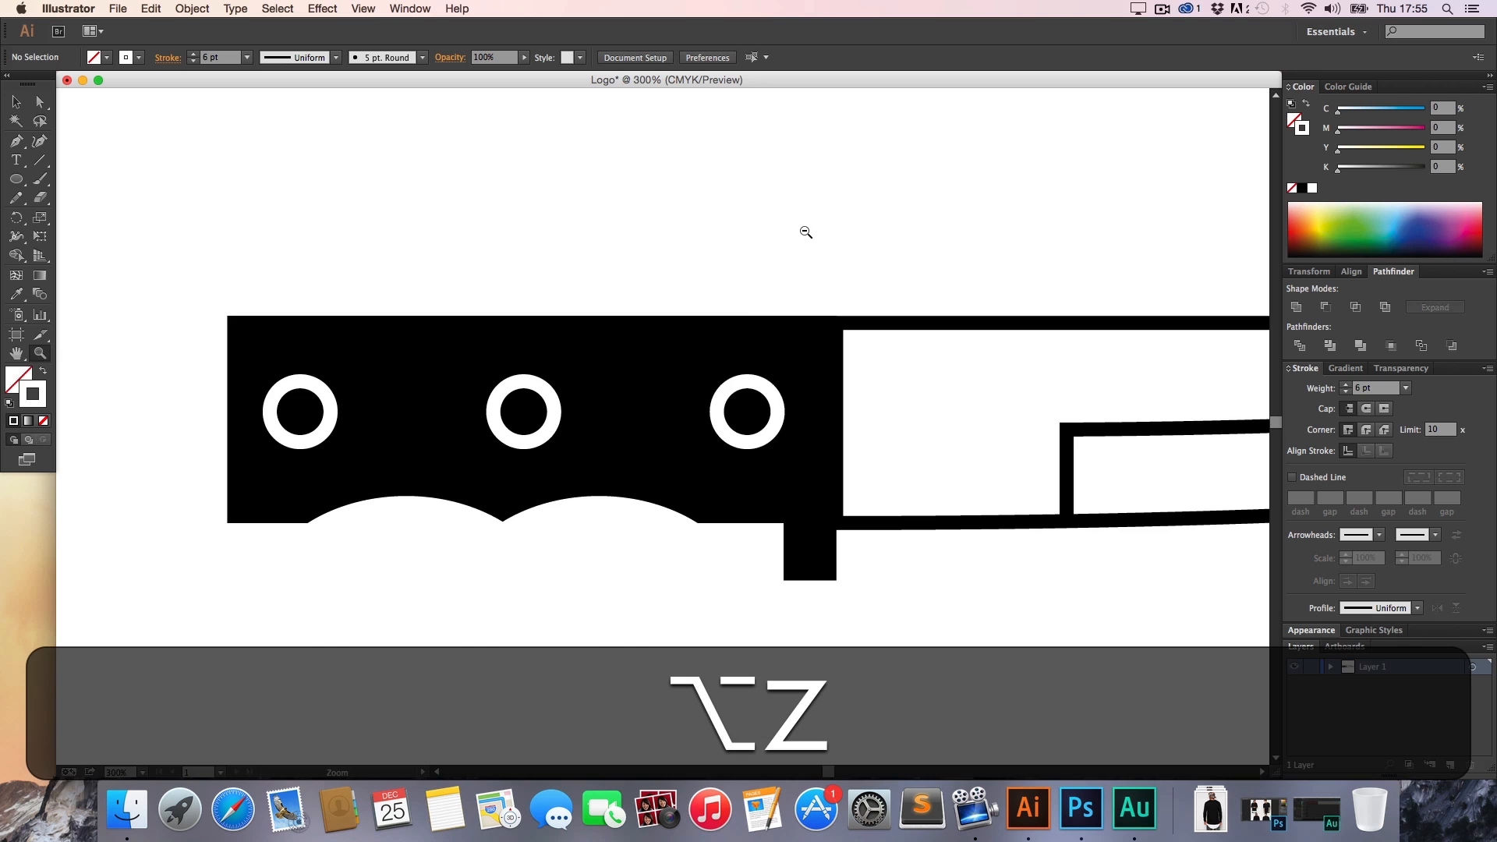
Nudge the white ring at the blade end of the handle a few pixels left, towards the middle ring
alt+click(806, 232)
alt+click(806, 233)
key(alt+h)
drag(751, 379, 759, 130)
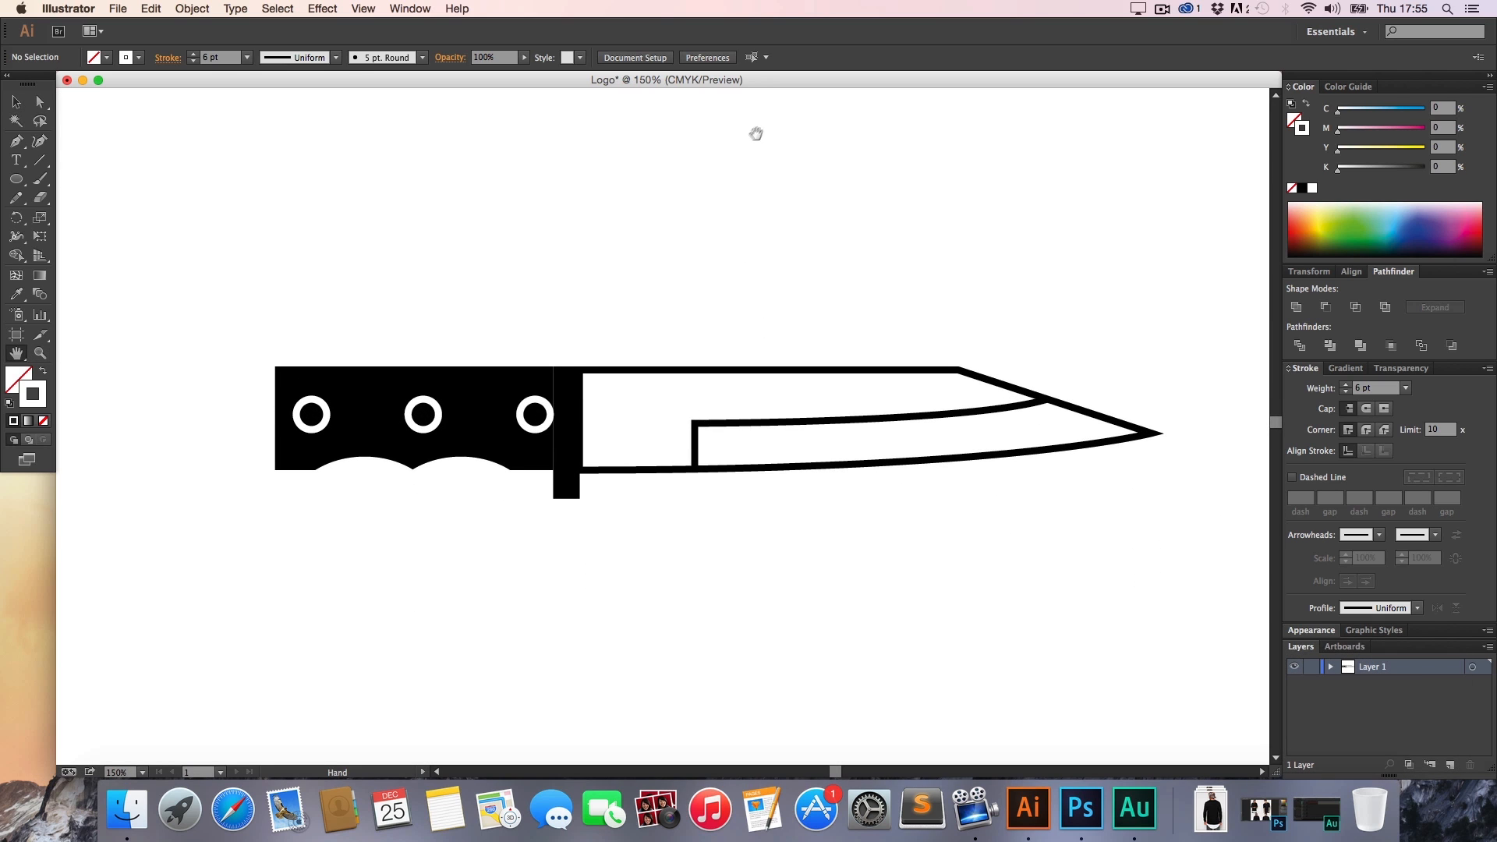
key(h)
key(v)
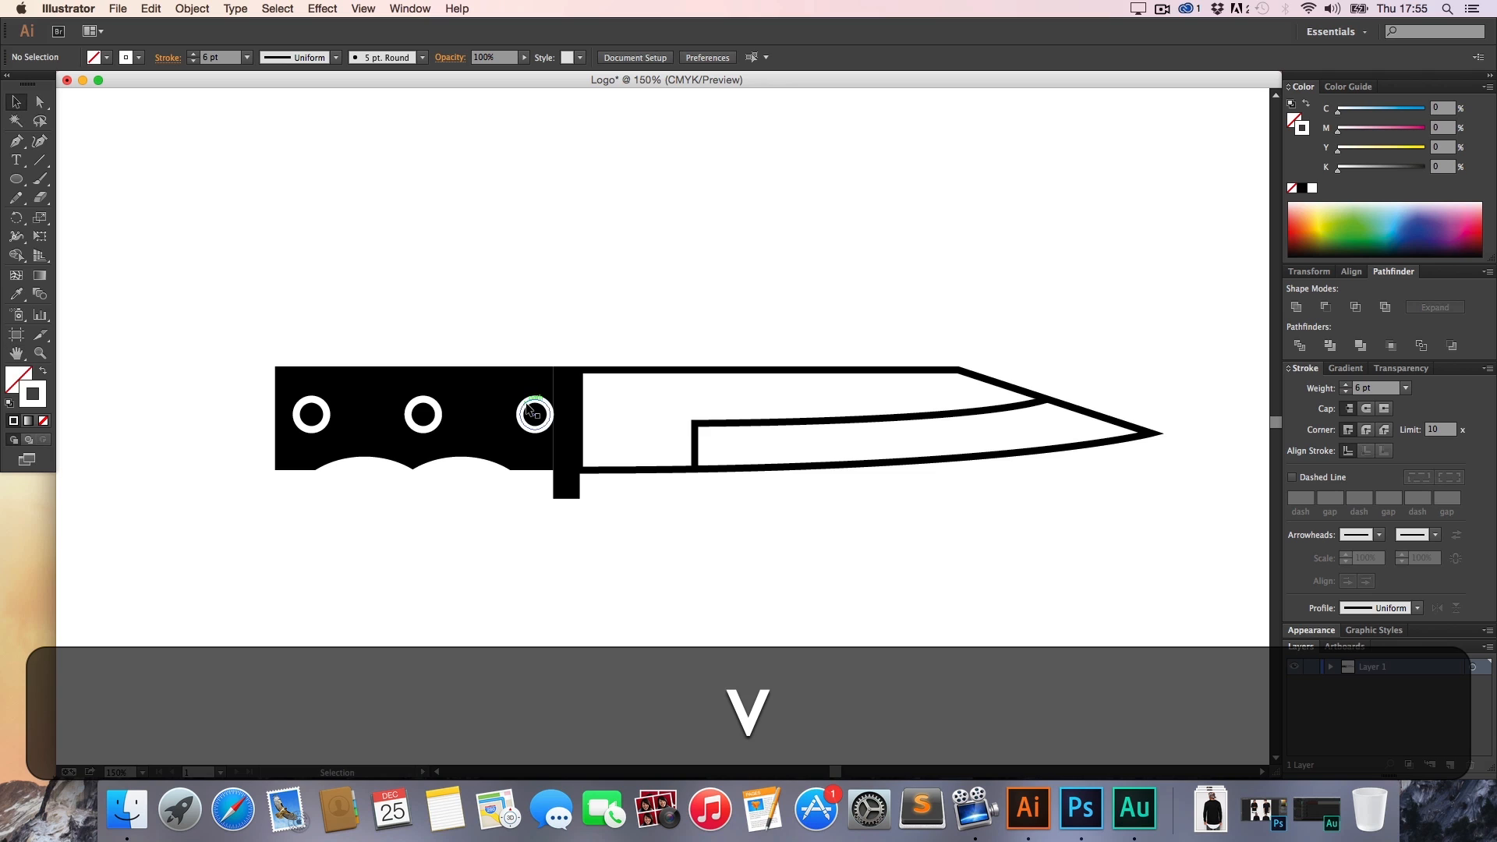
click(535, 400)
key(Left)
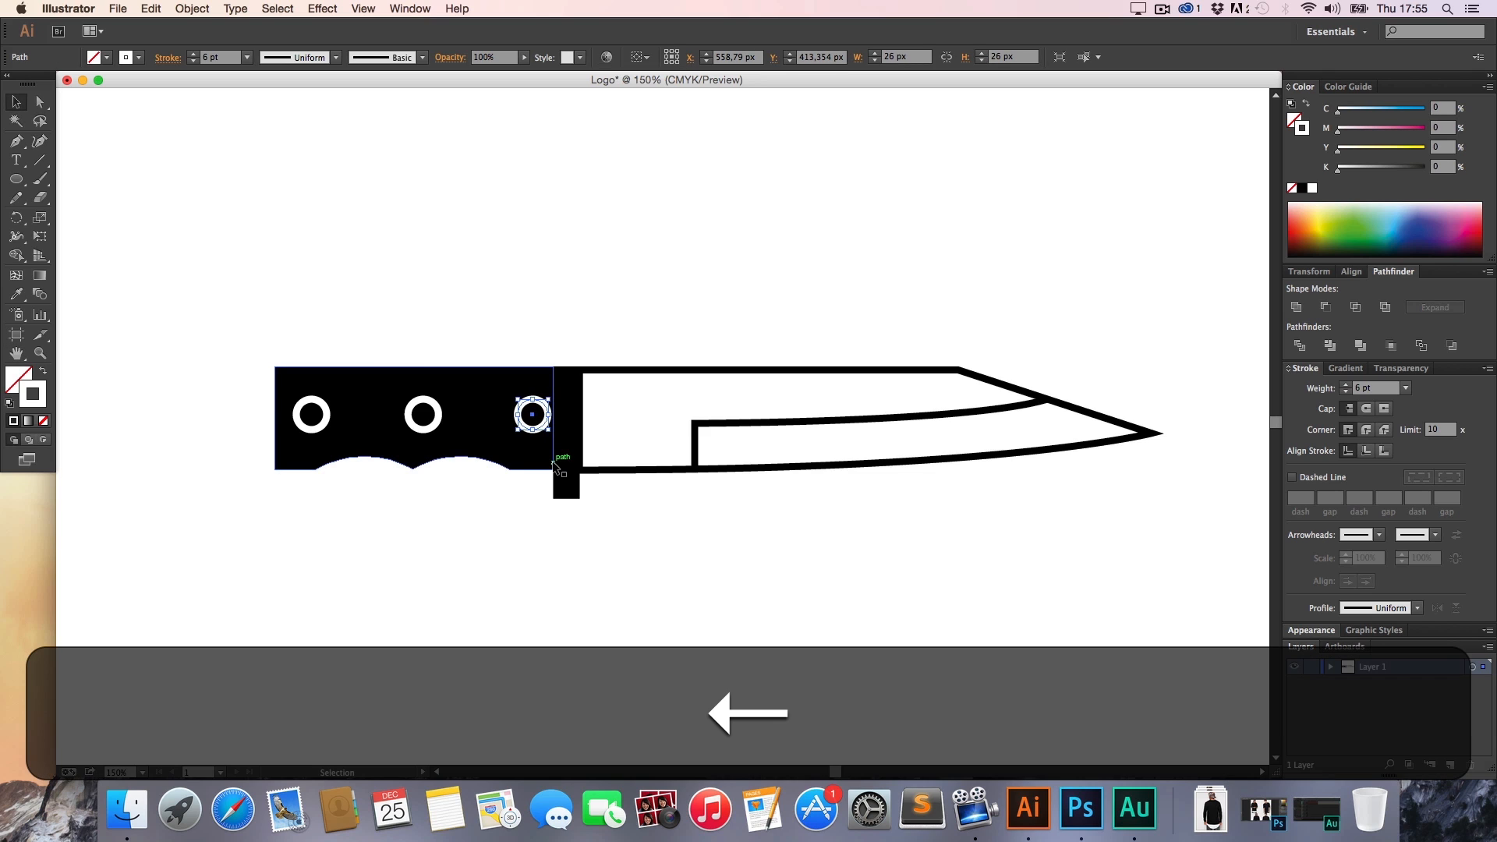
key(Left)
Nudge the white ring at the far left of the handle a few pixels right, towards the middle ring
click(323, 422)
key(Right)
key(Right)
key(Right)
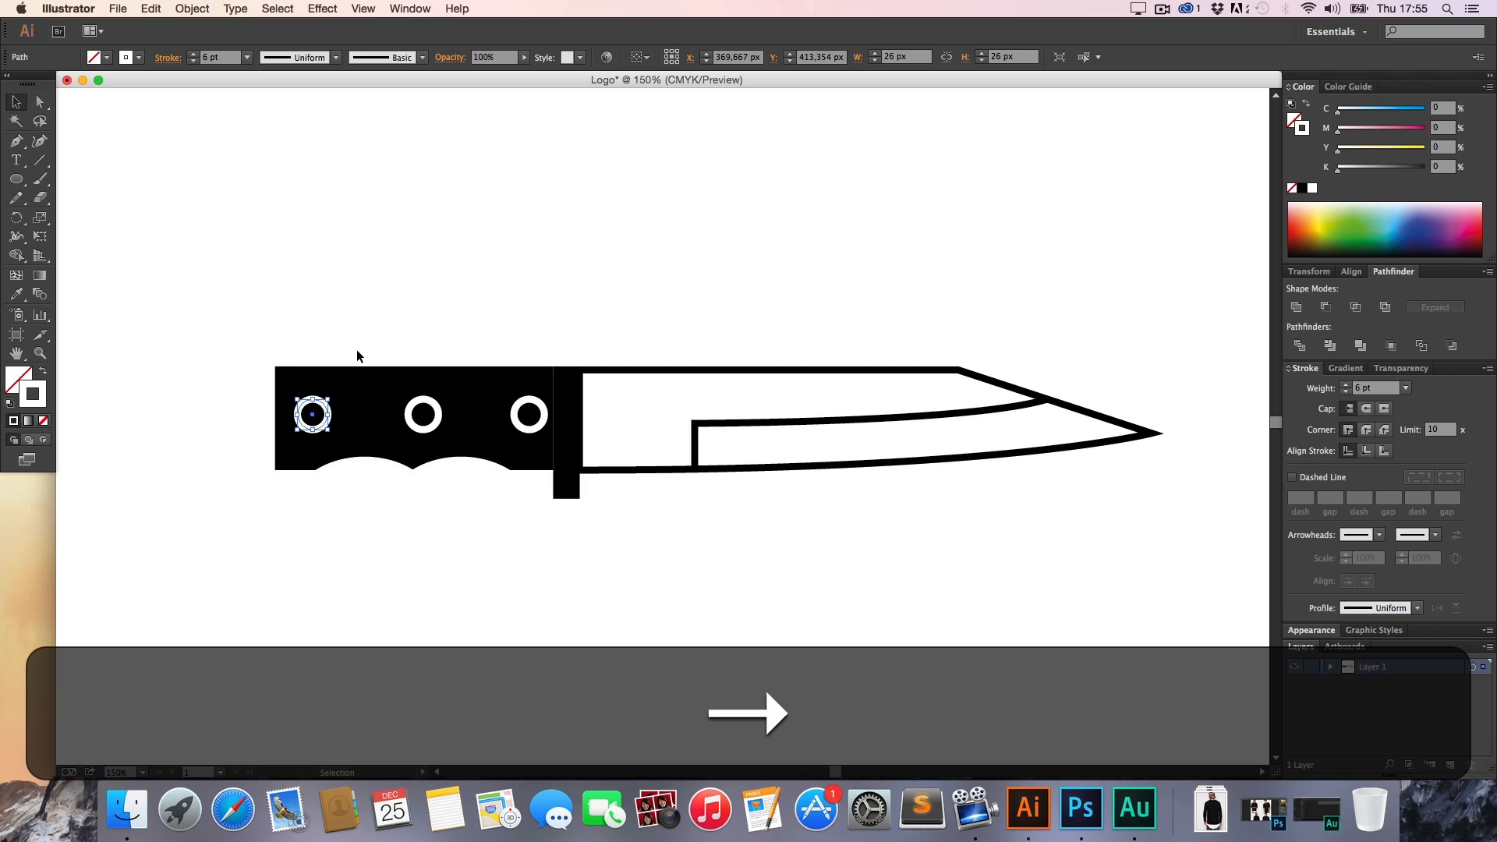
key(Right)
key(Right)
click(381, 314)
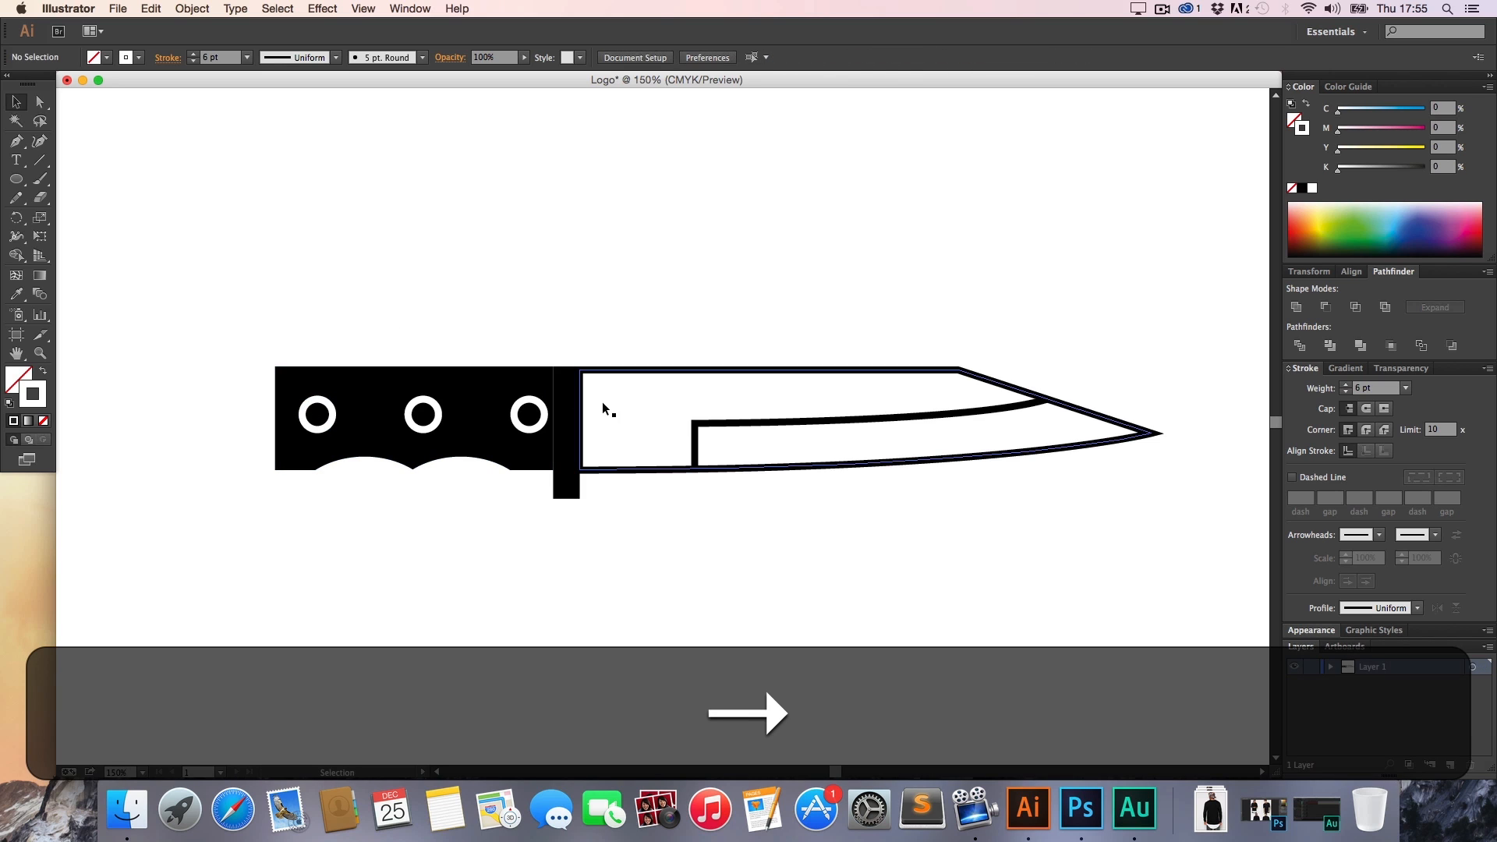
Select all parts of the knife and group them
key(h)
drag(609, 293, 512, 325)
key(alt+z)
alt+click(535, 351)
alt+click(535, 350)
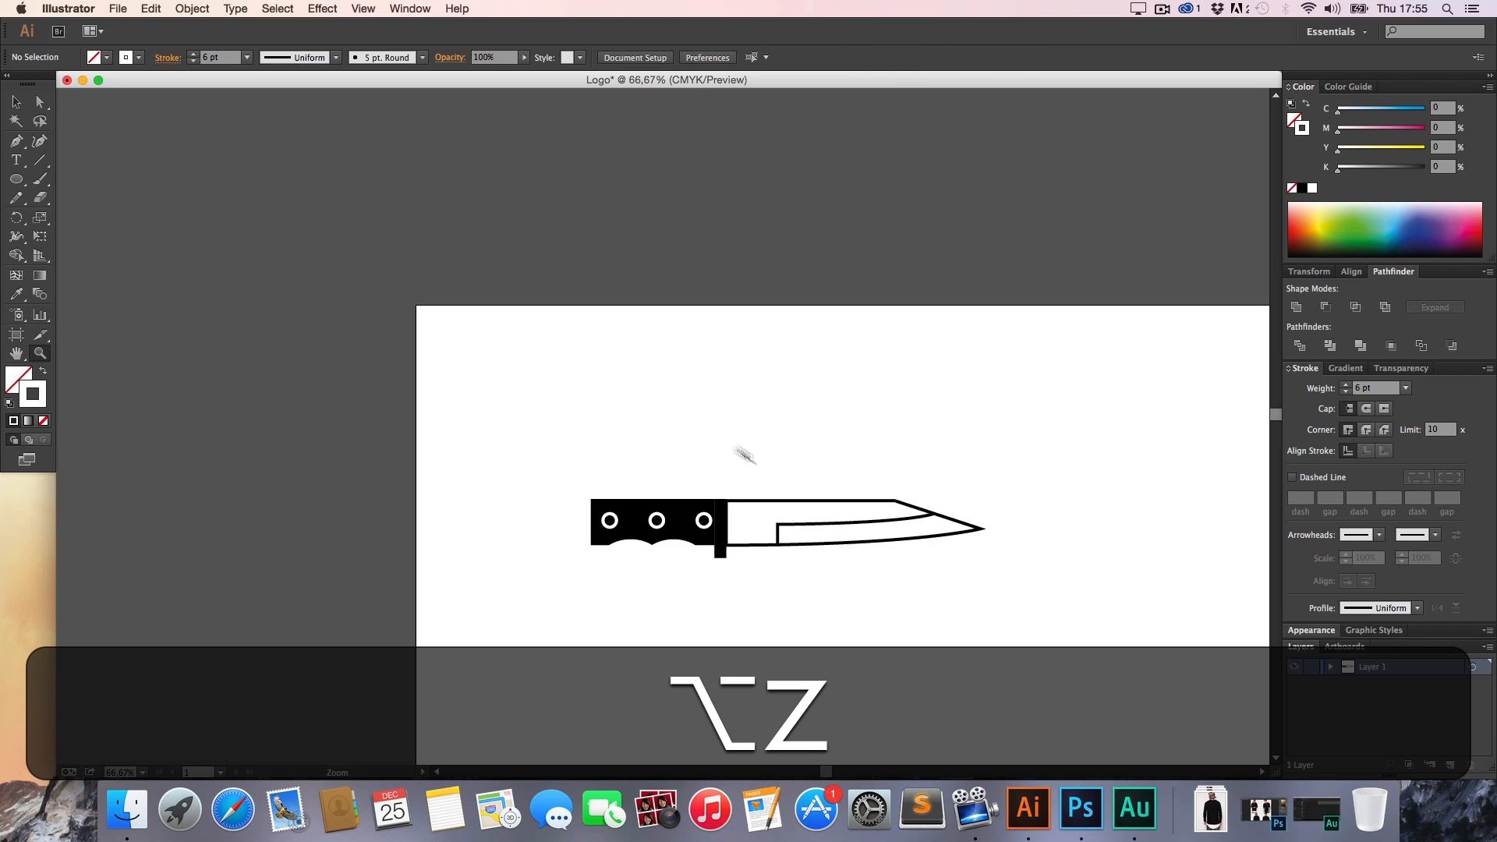
key(alt+h)
drag(833, 541, 598, 420)
key(v)
drag(643, 498, 329, 324)
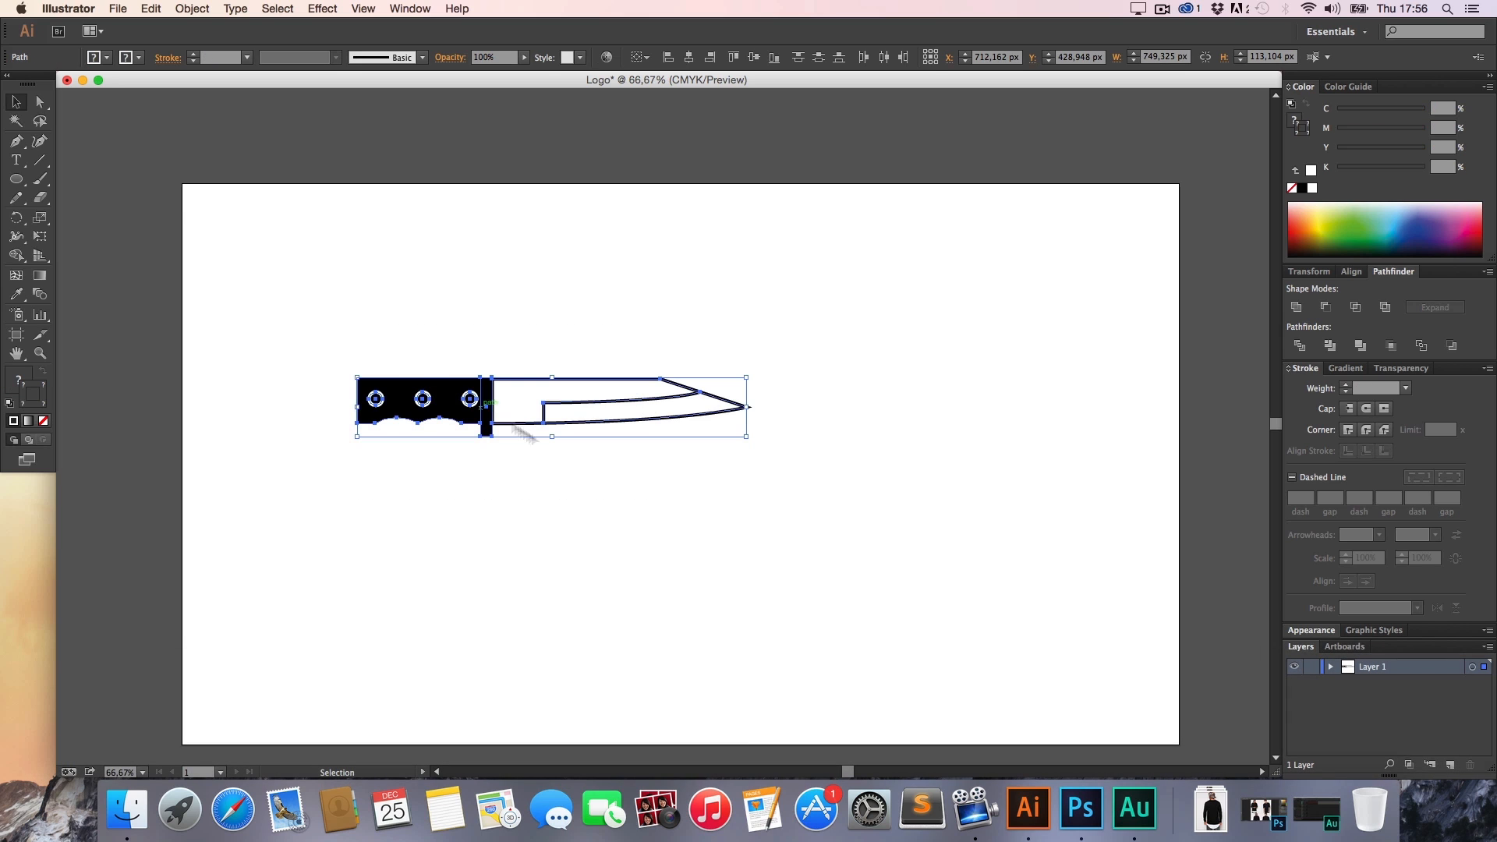
key(super+g)
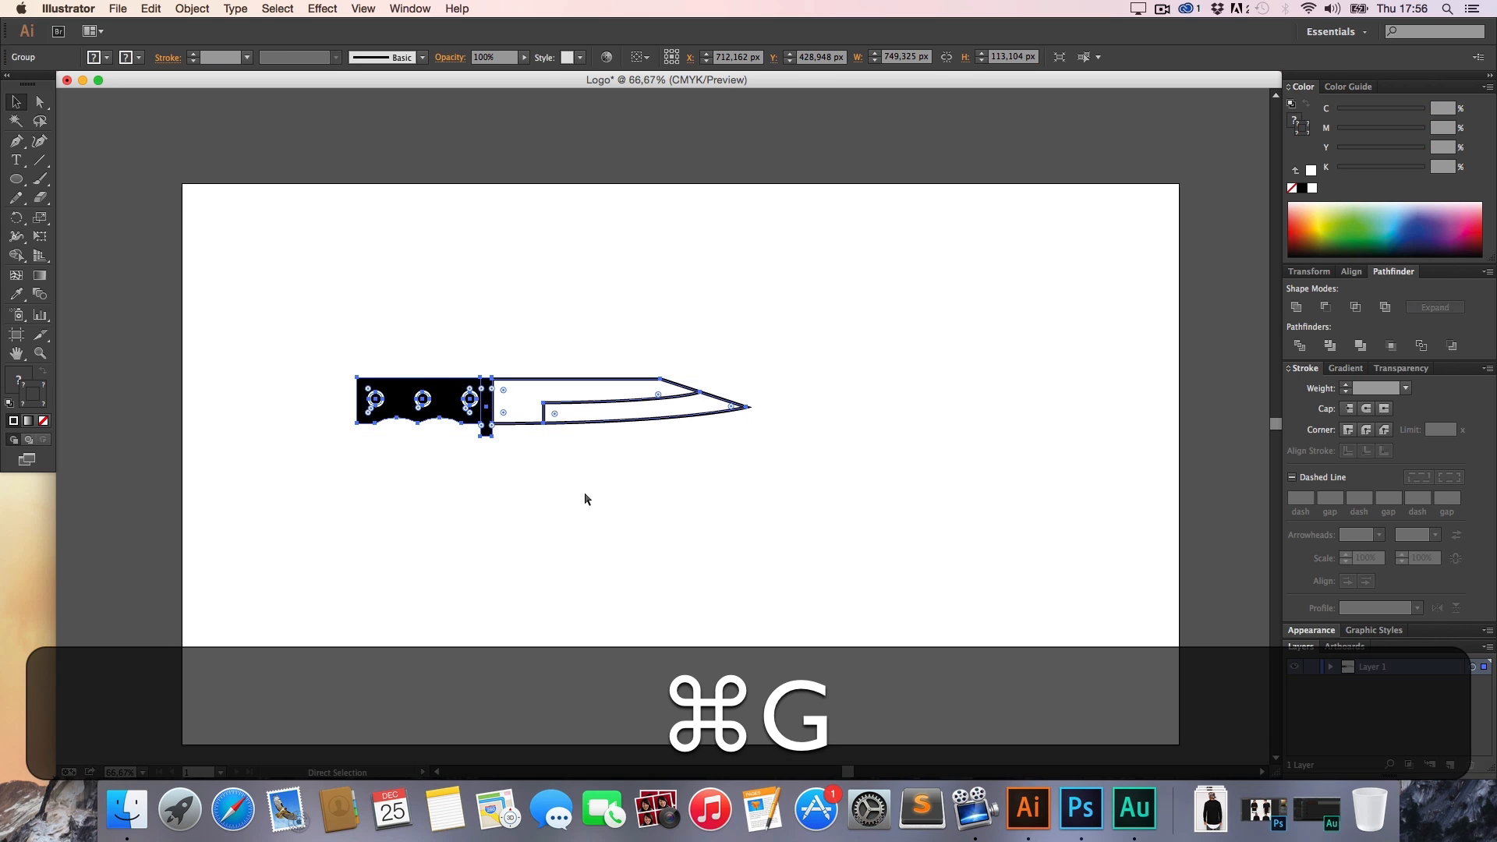
Rotate the knife group 45° counter-clockwise so the blade points up and right, and move it about 241 px right
key(shift+super+r)
drag(775, 502, 696, 348)
key(shift+v)
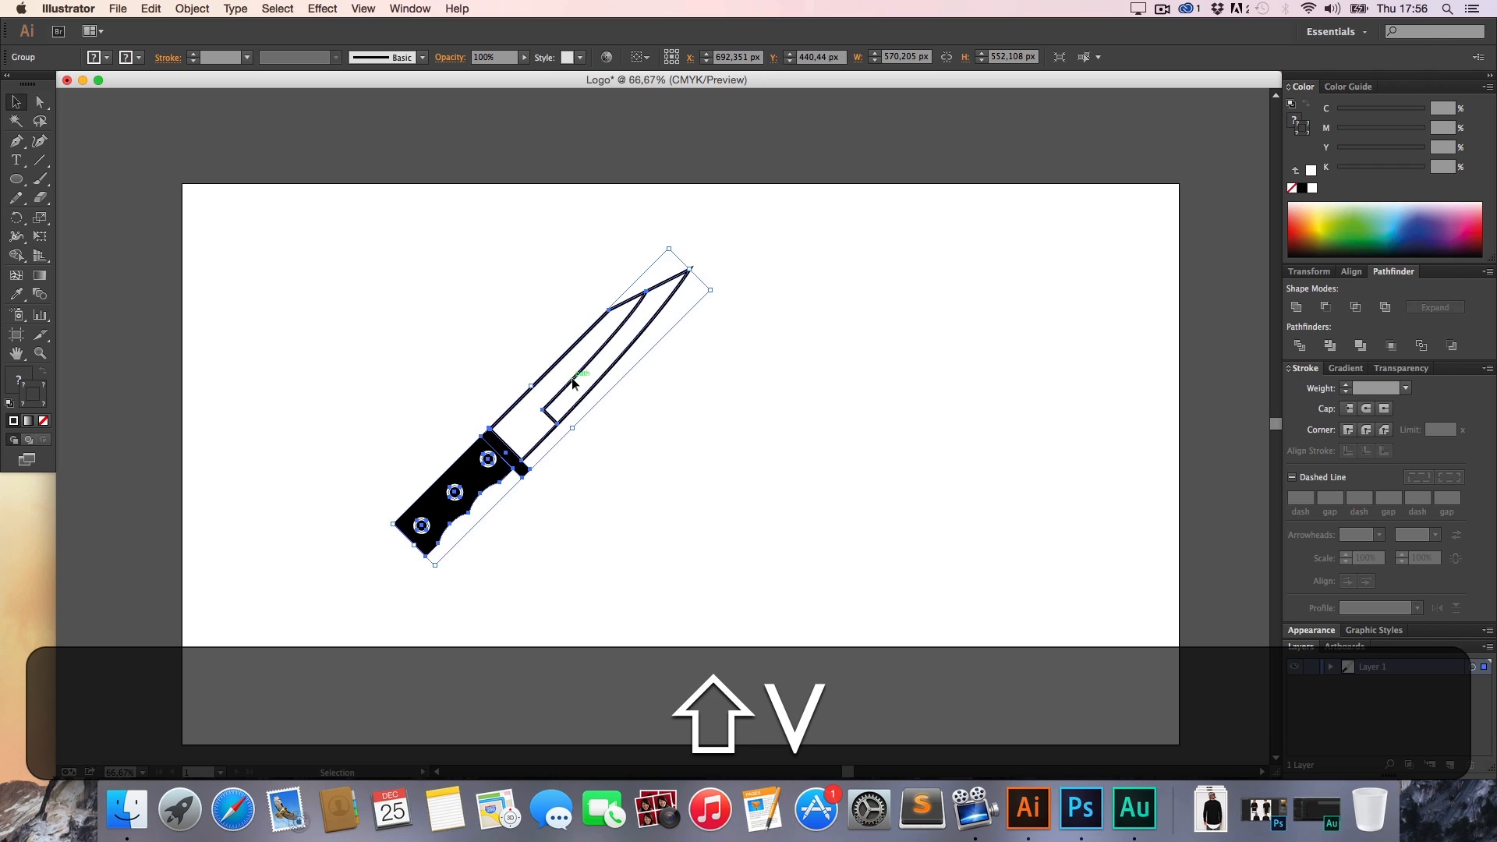
drag(574, 394, 700, 395)
Try to form crossed knives by pasting a copy of the knife in front, reflecting it horizontally and shifting it left
key(shift+super+c)
key(super+f)
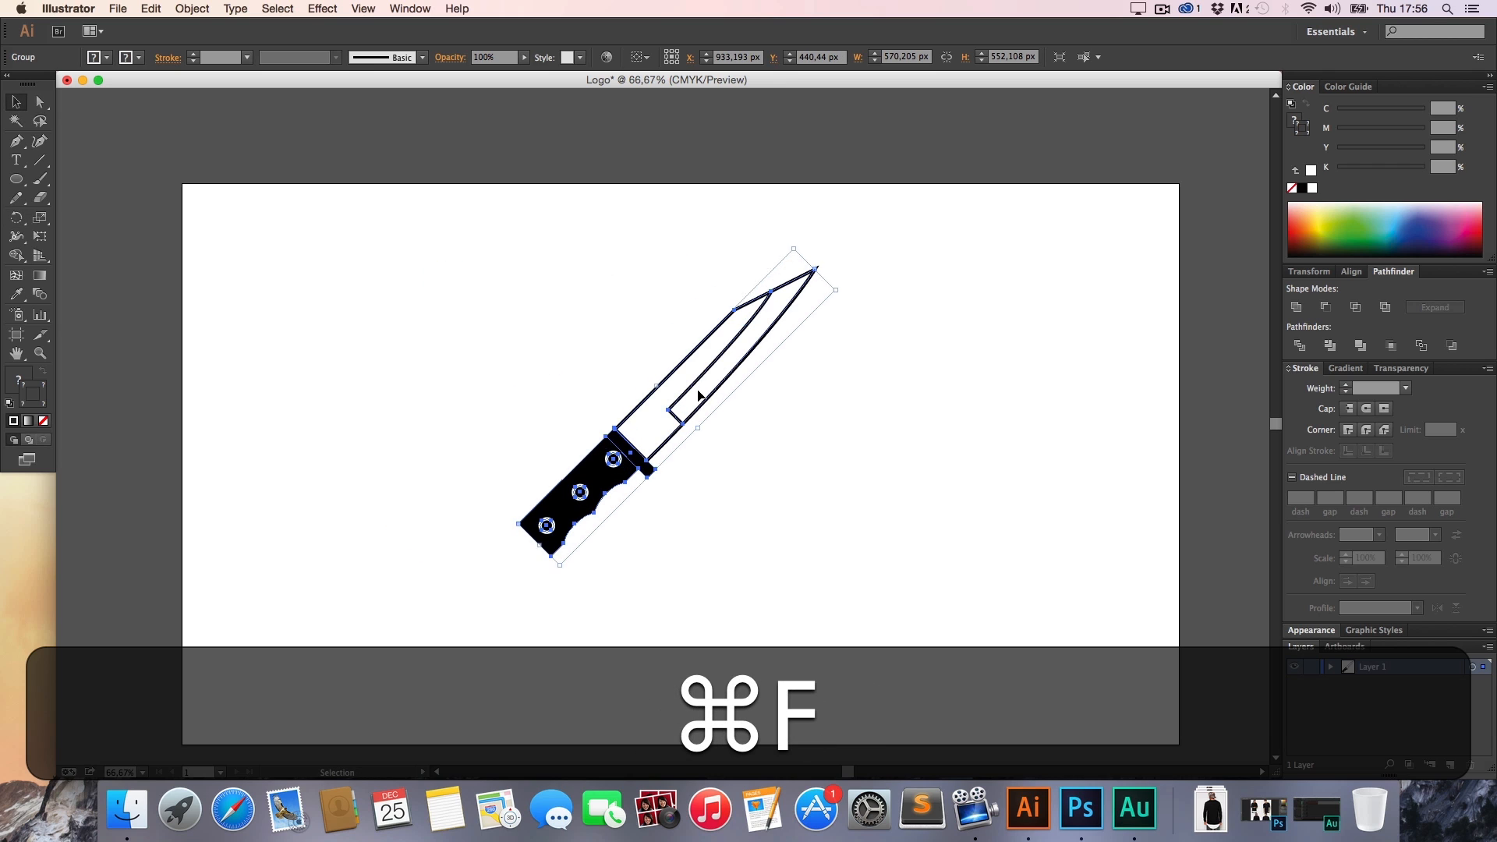
key(o)
drag(864, 415, 511, 418)
key(r)
key(shift+v)
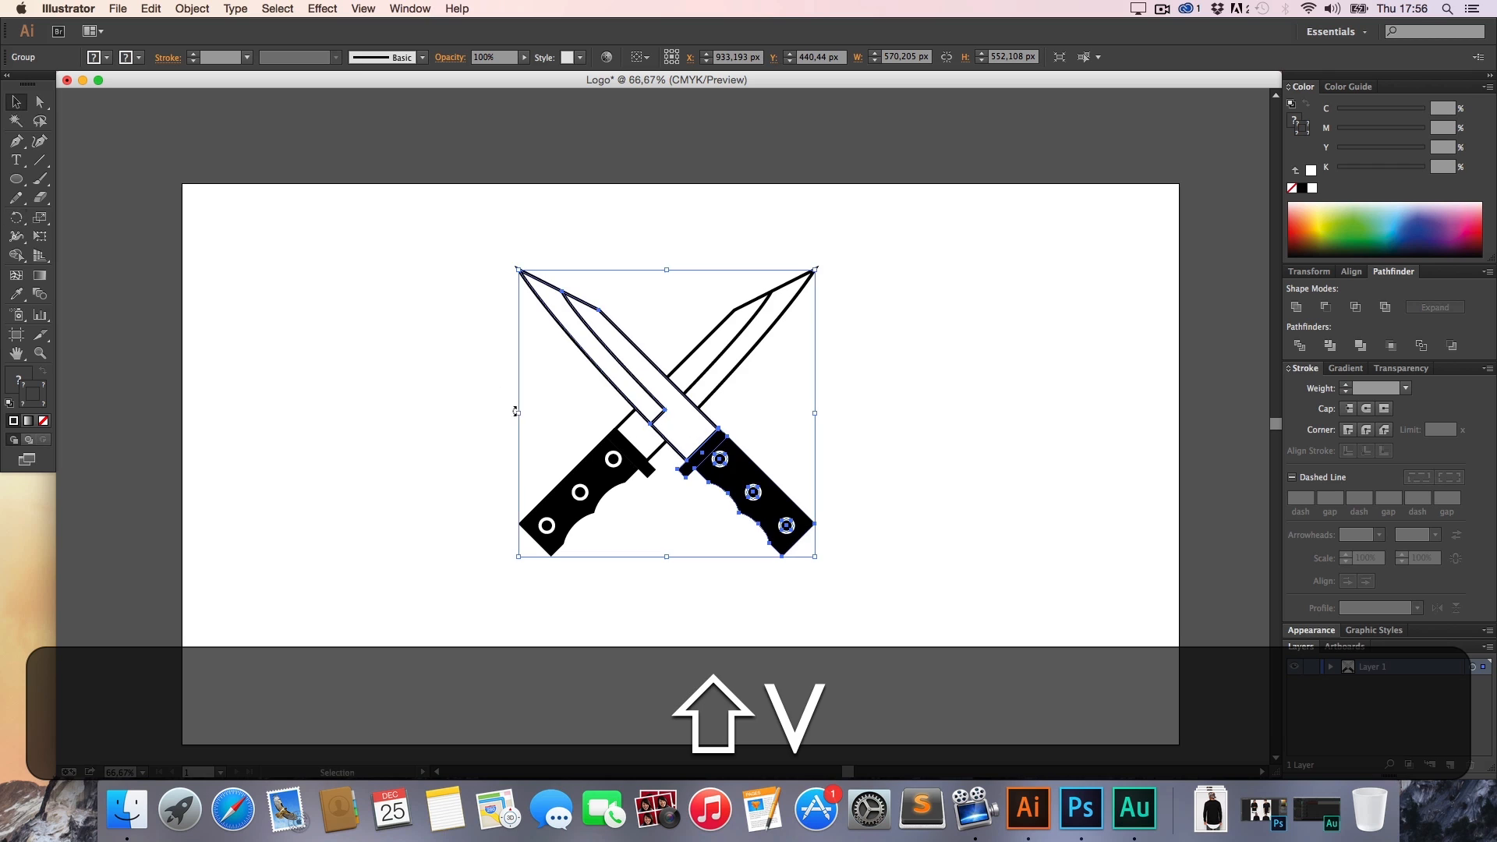
click(858, 441)
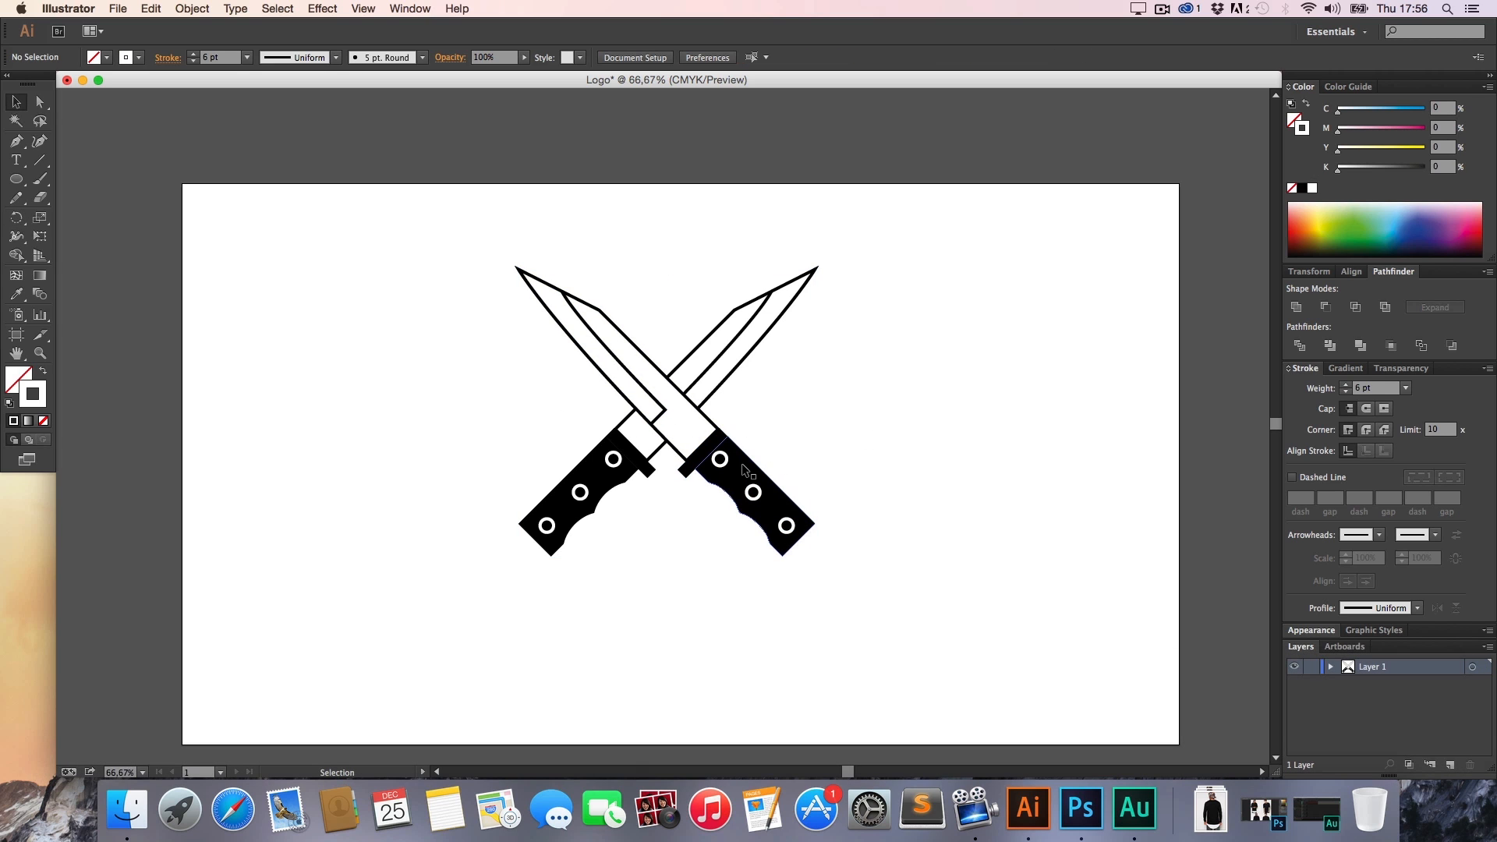
drag(755, 468, 621, 491)
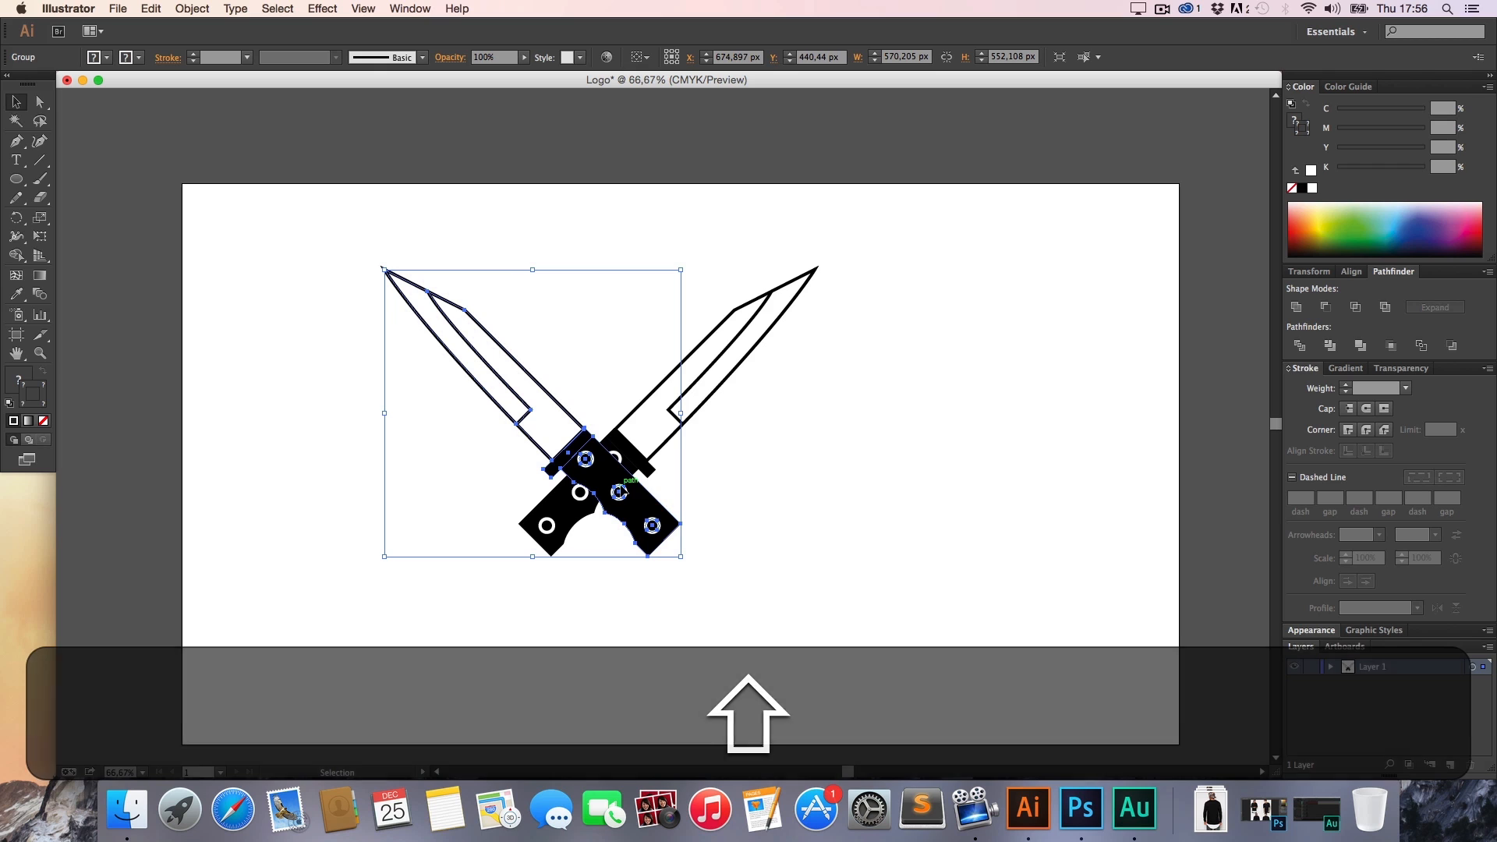
Undo the move, reflection and pasting of the mirrored knife copy
key(super+z)
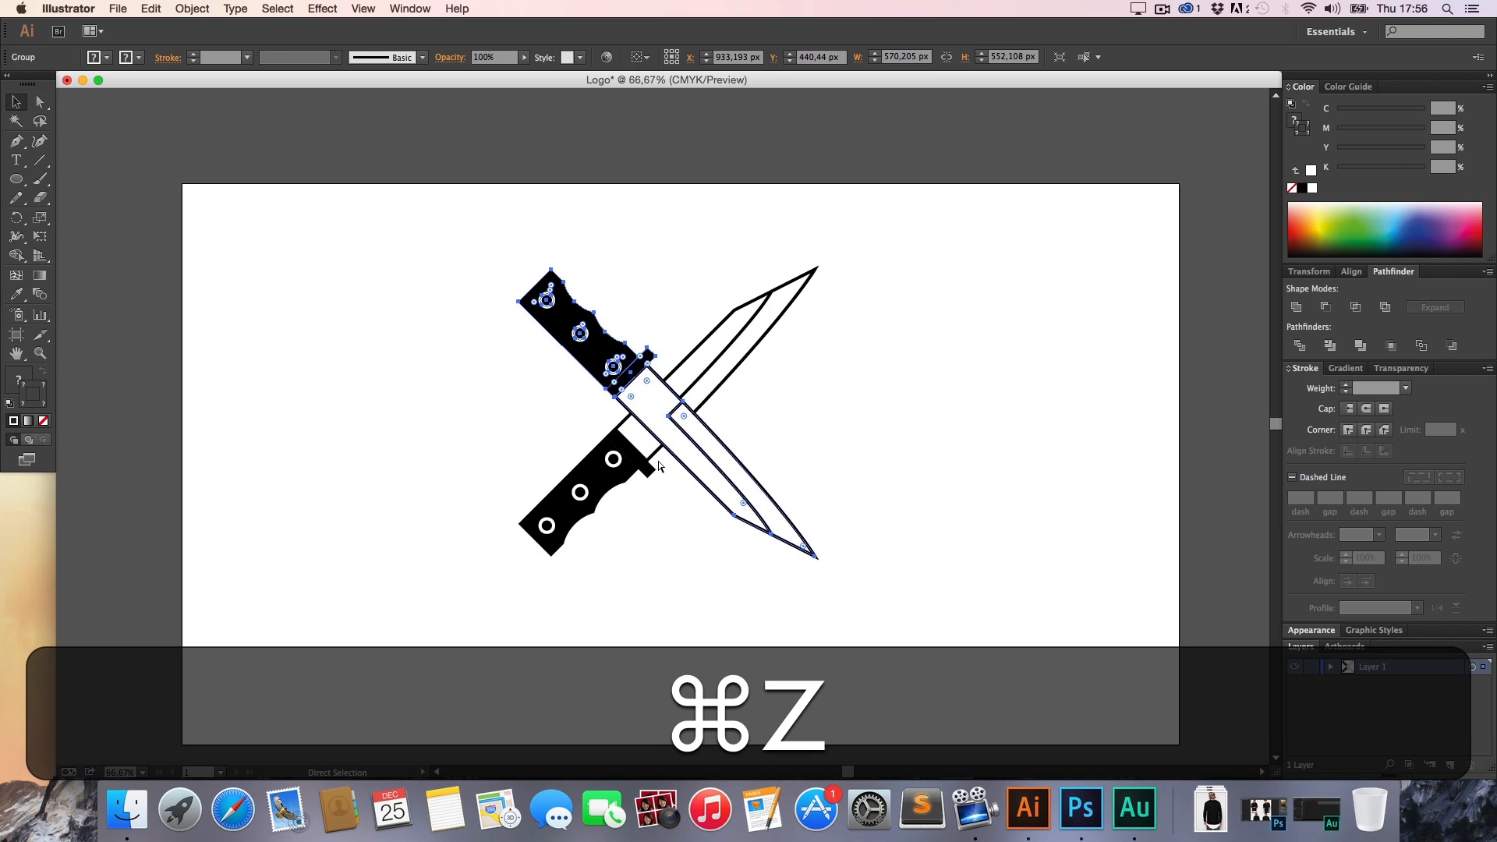
key(super+z)
key(super+z)
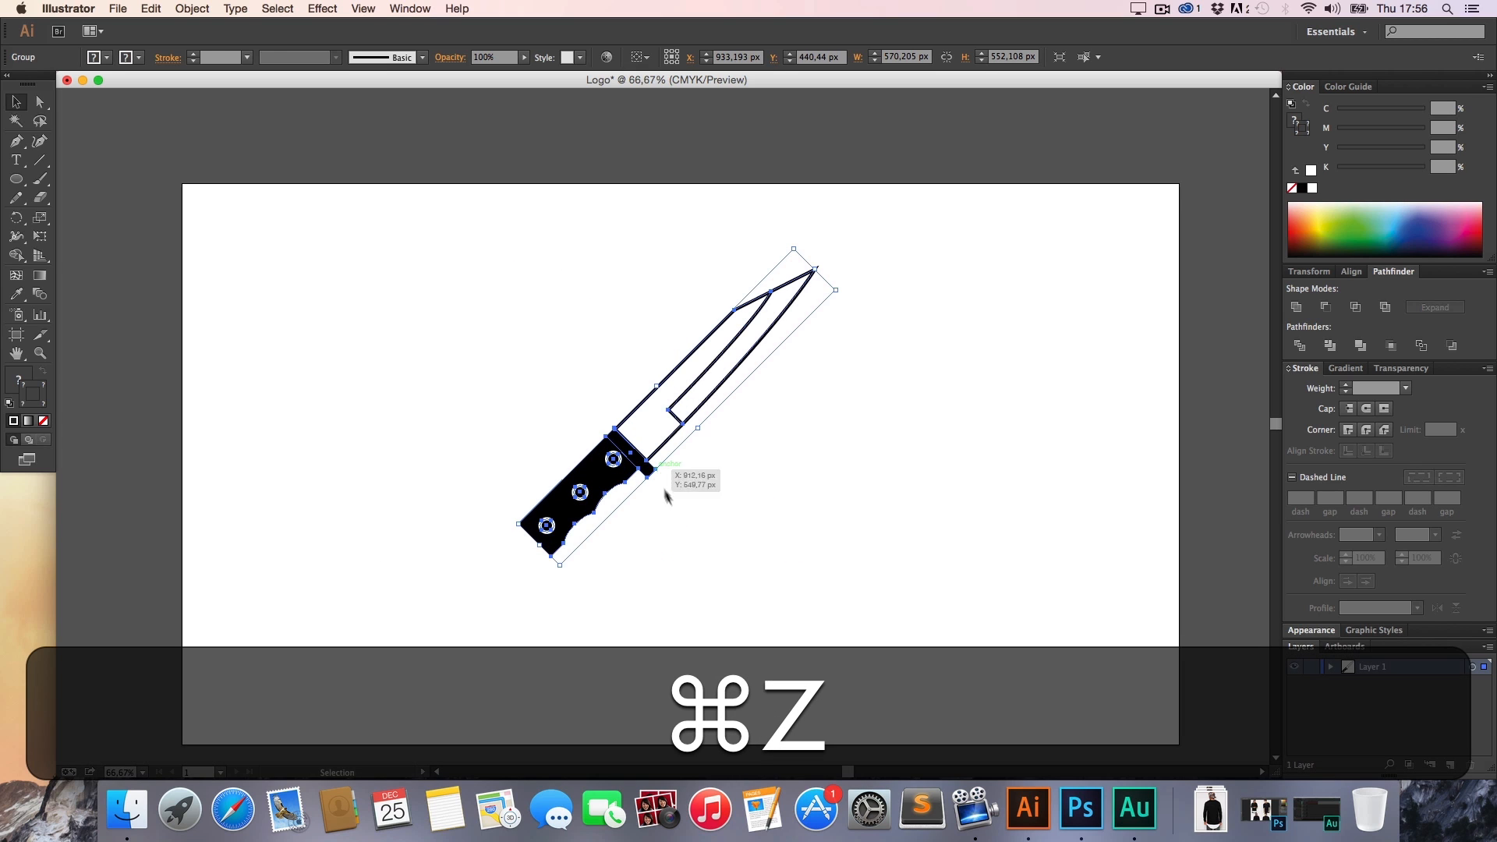
Swap the handle's fill and stroke so it is only outlined in black, and set its stroke weight to 6 pt
key(z)
click(616, 435)
click(617, 435)
key(h)
drag(706, 406, 532, 404)
key(a)
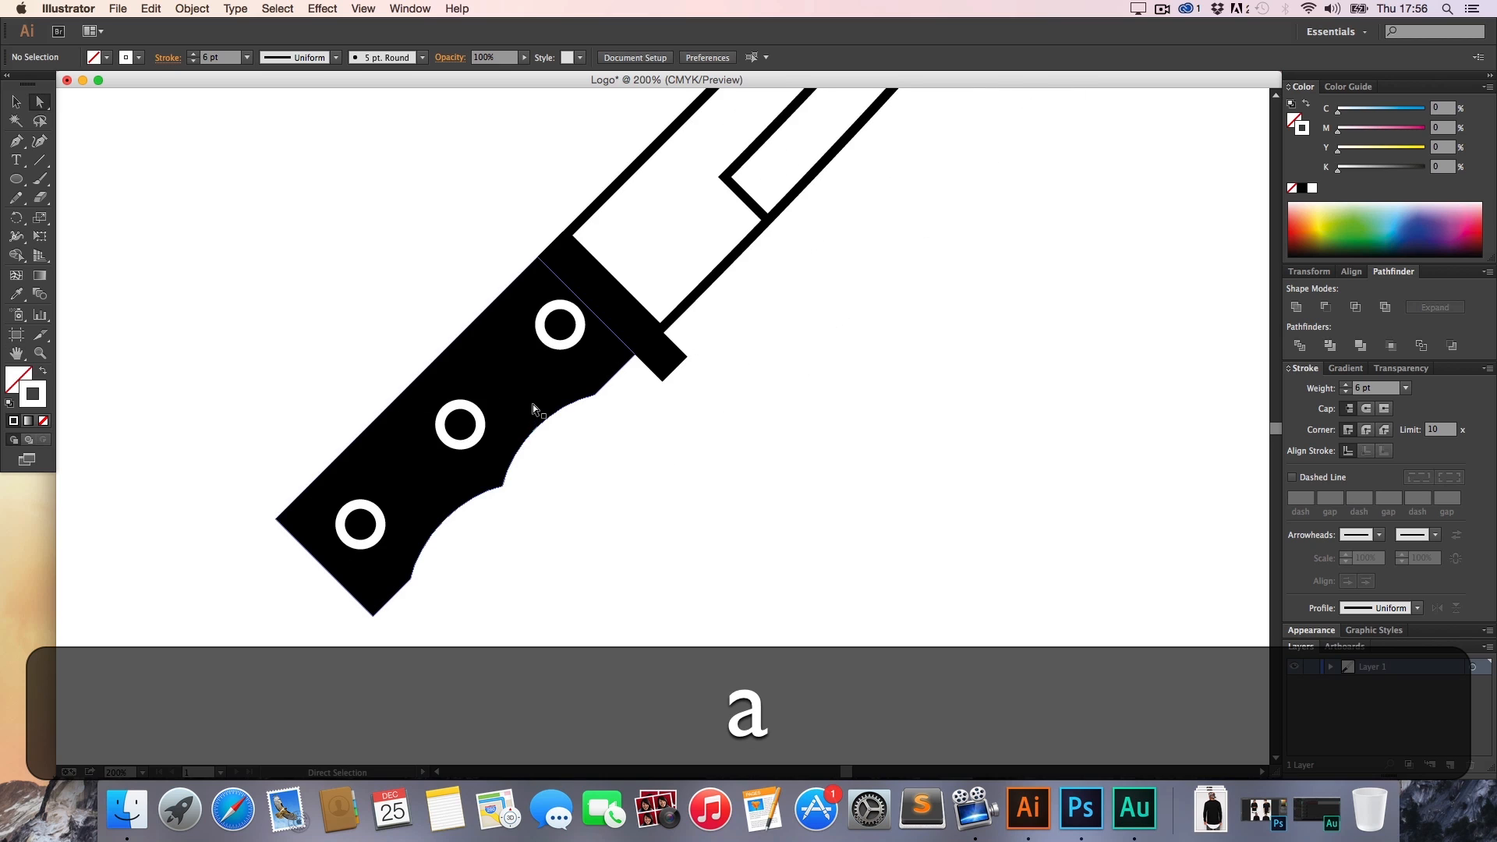
click(532, 404)
click(43, 374)
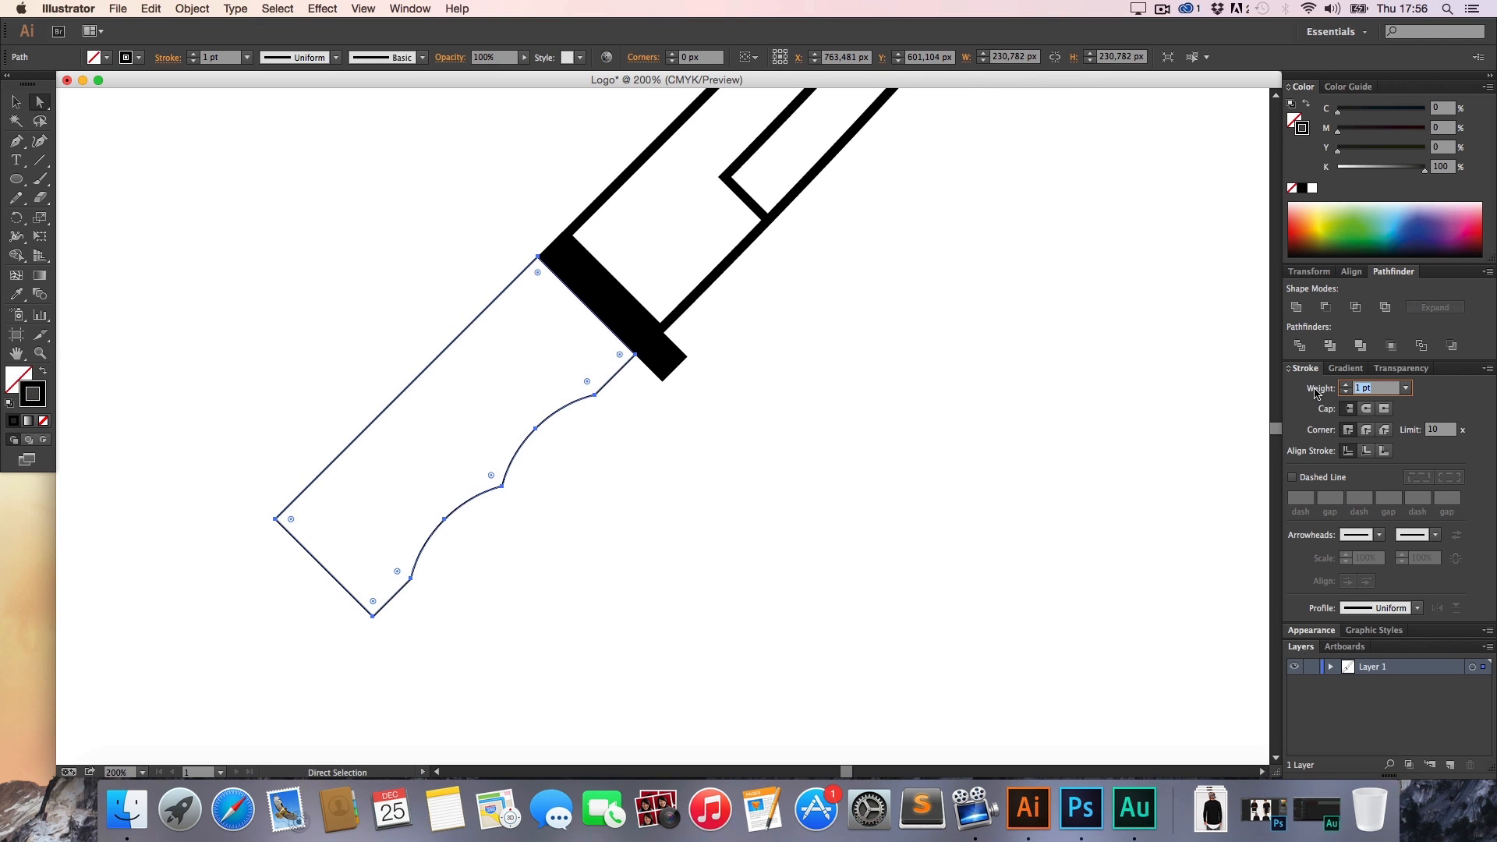
text(6)
key(Return)
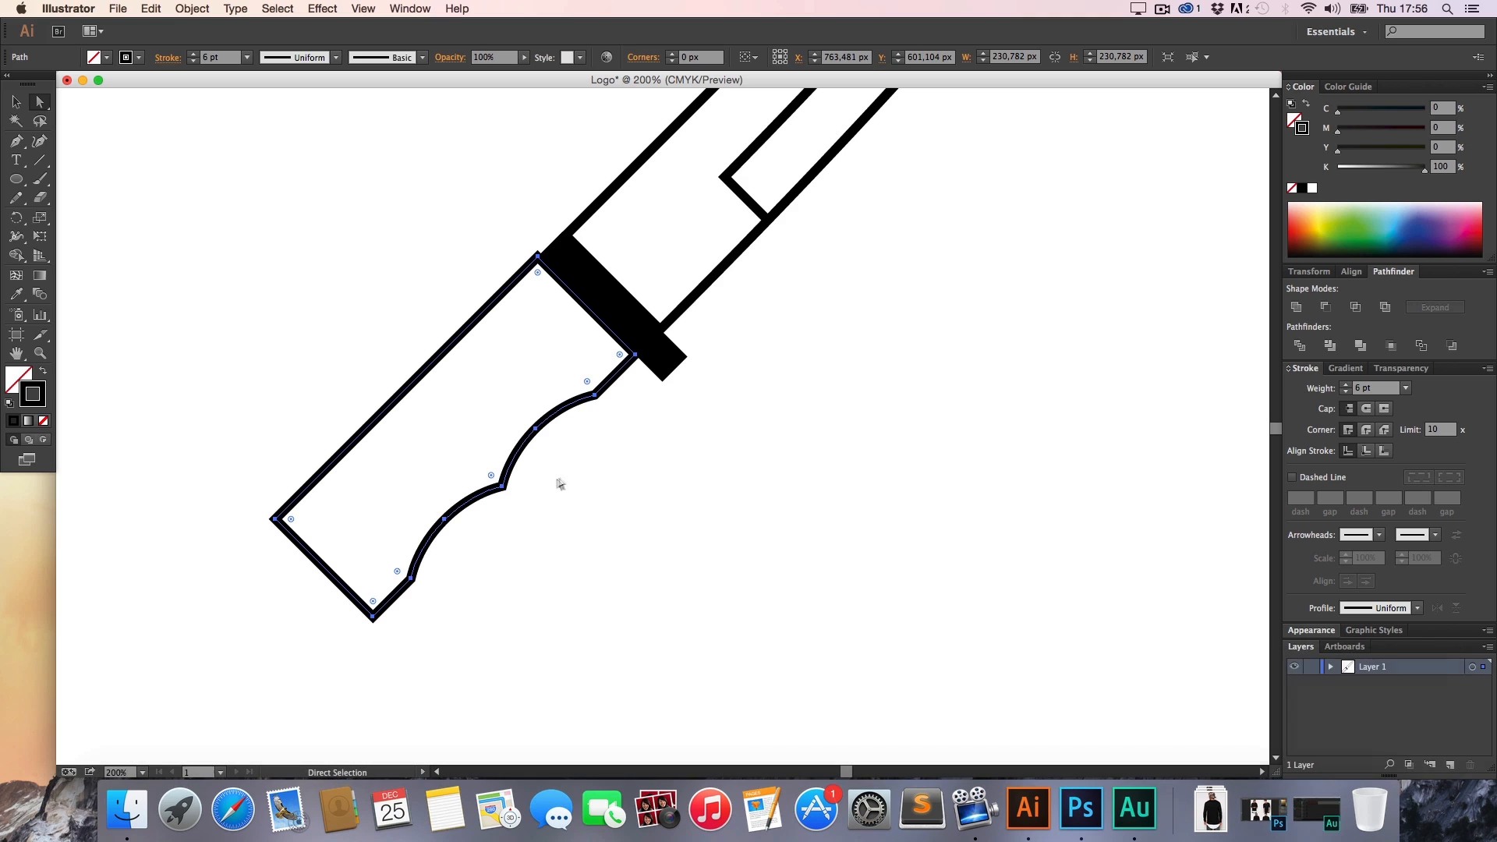
click(570, 460)
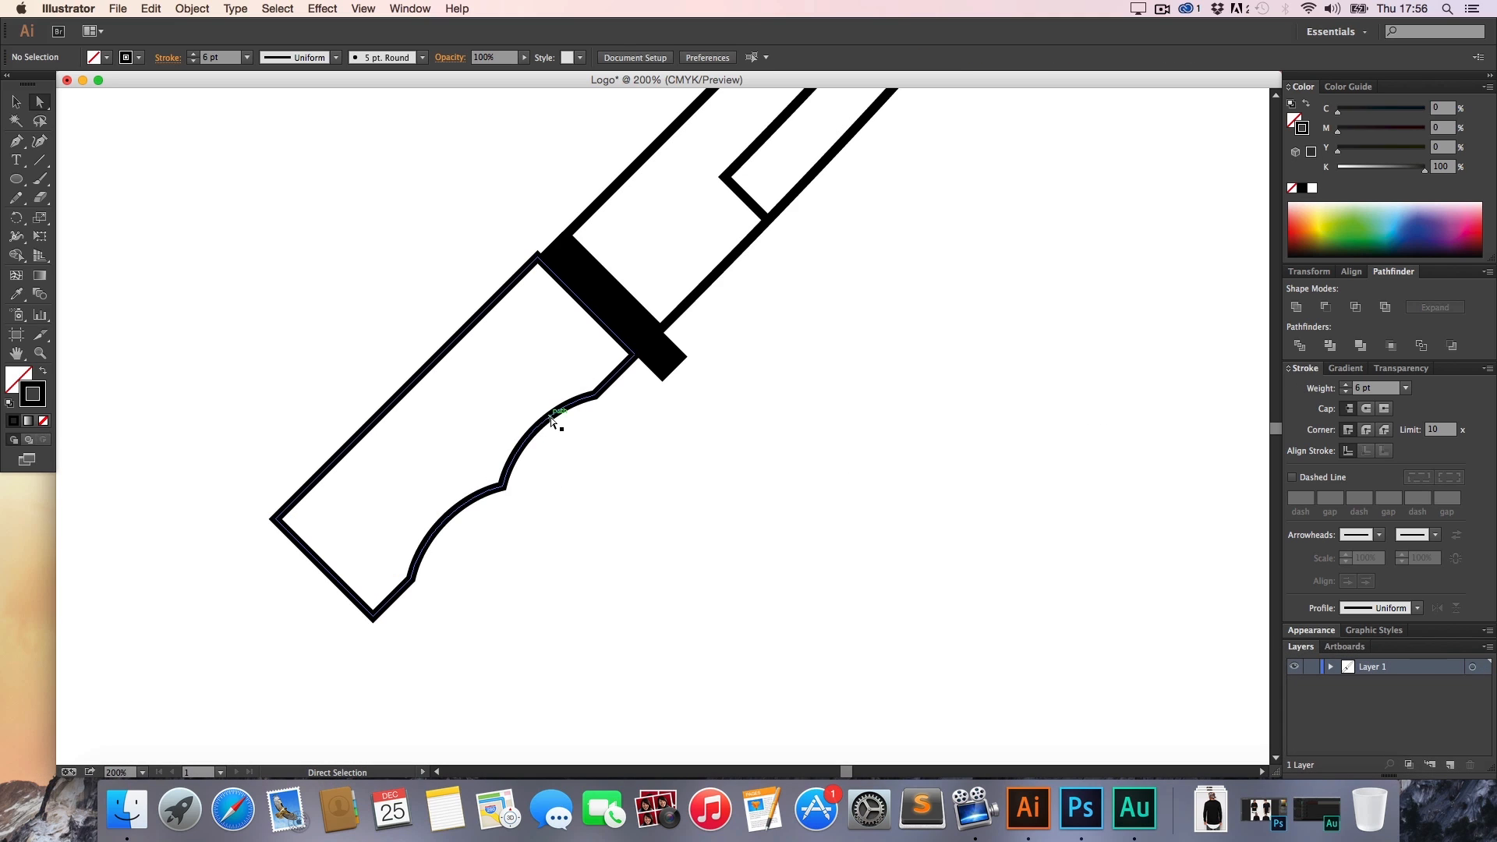
click(551, 419)
click(565, 467)
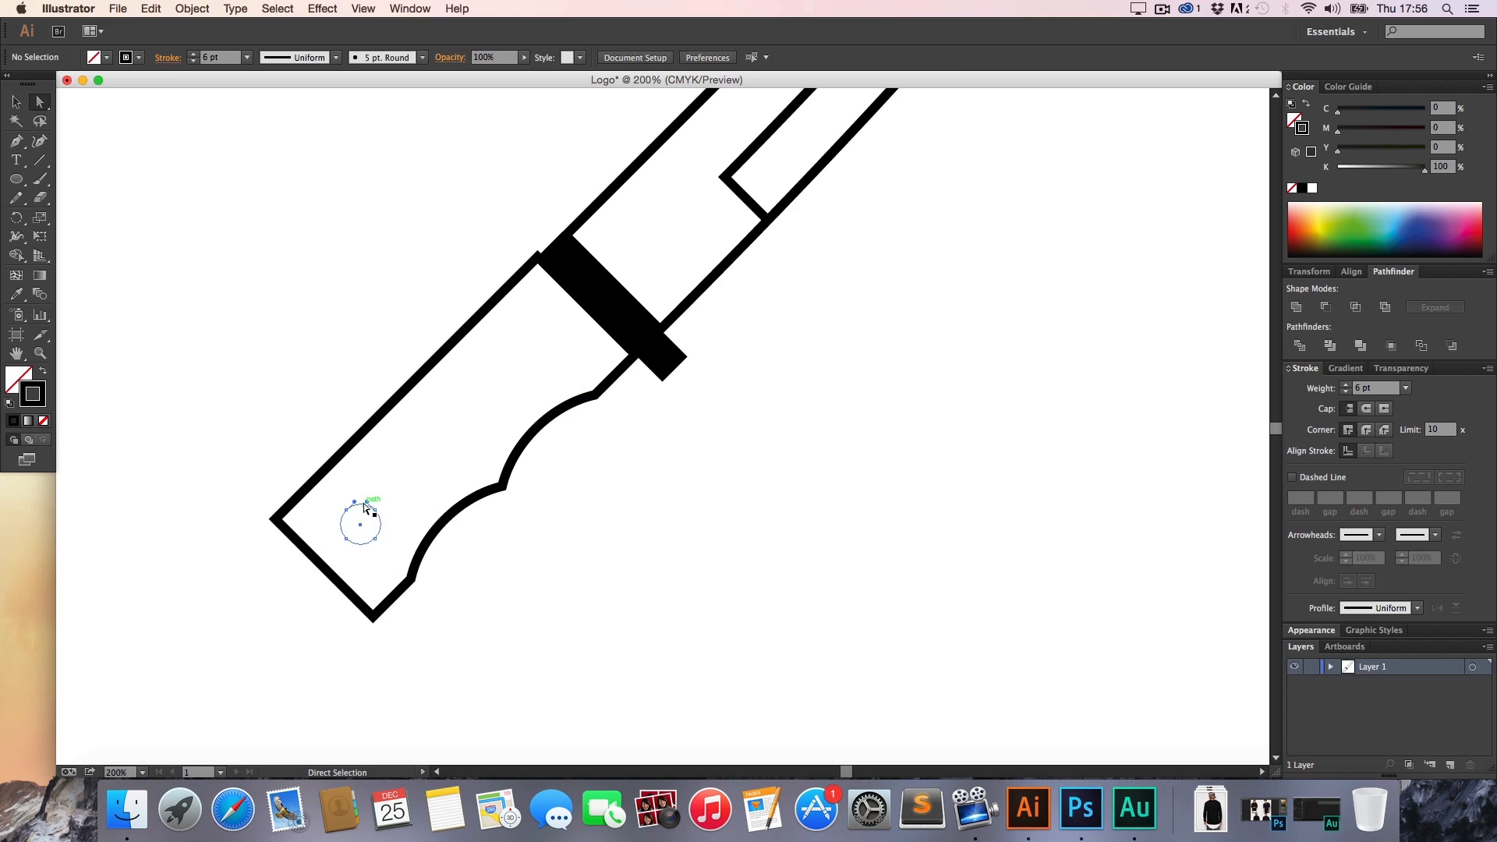
Select the three white rings on the handle and change their stroke colour to black
click(364, 505)
click(437, 569)
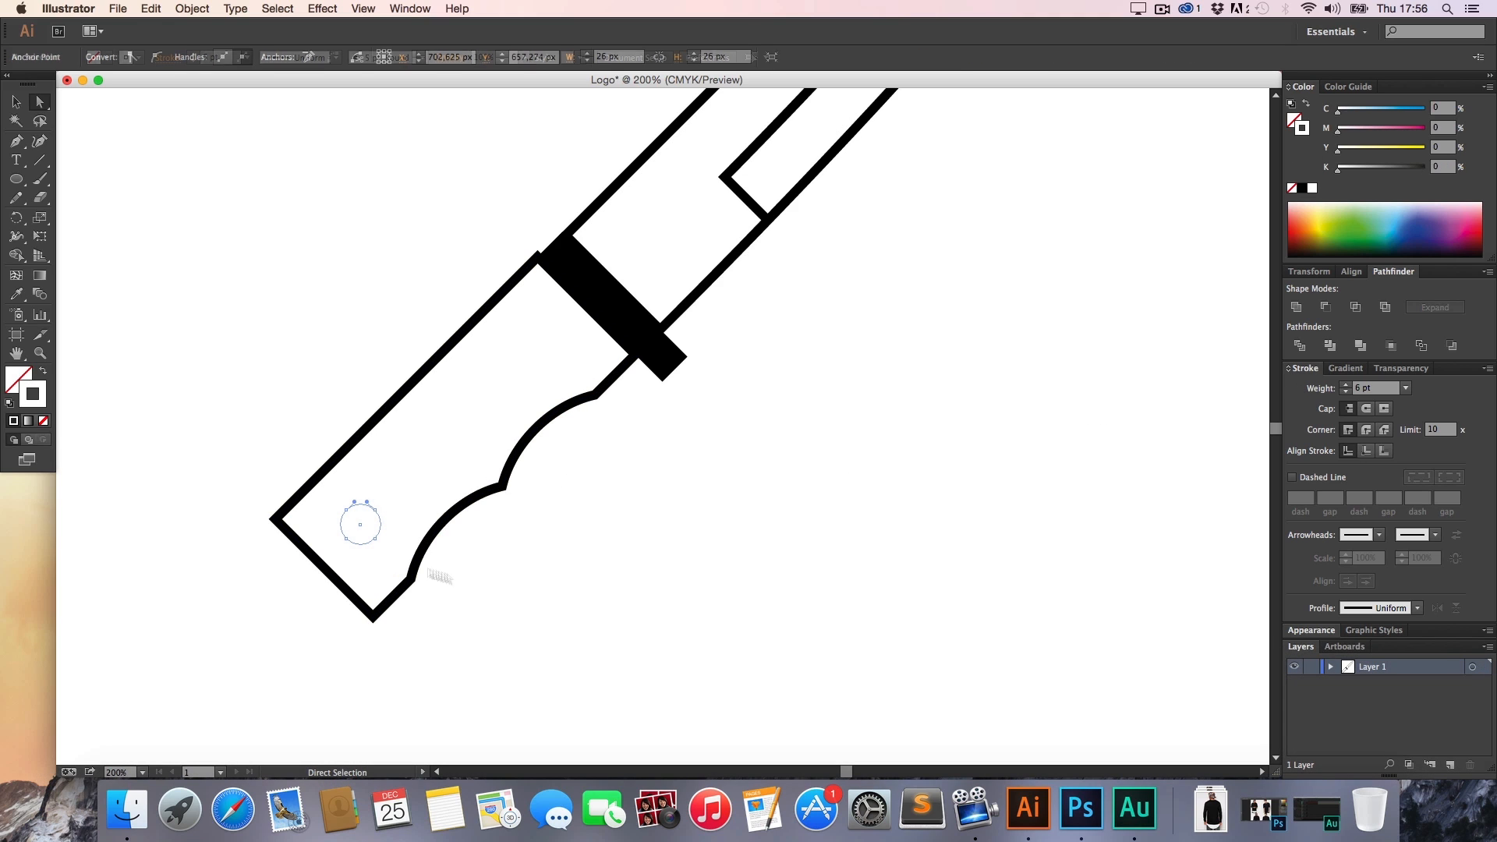
click(374, 515)
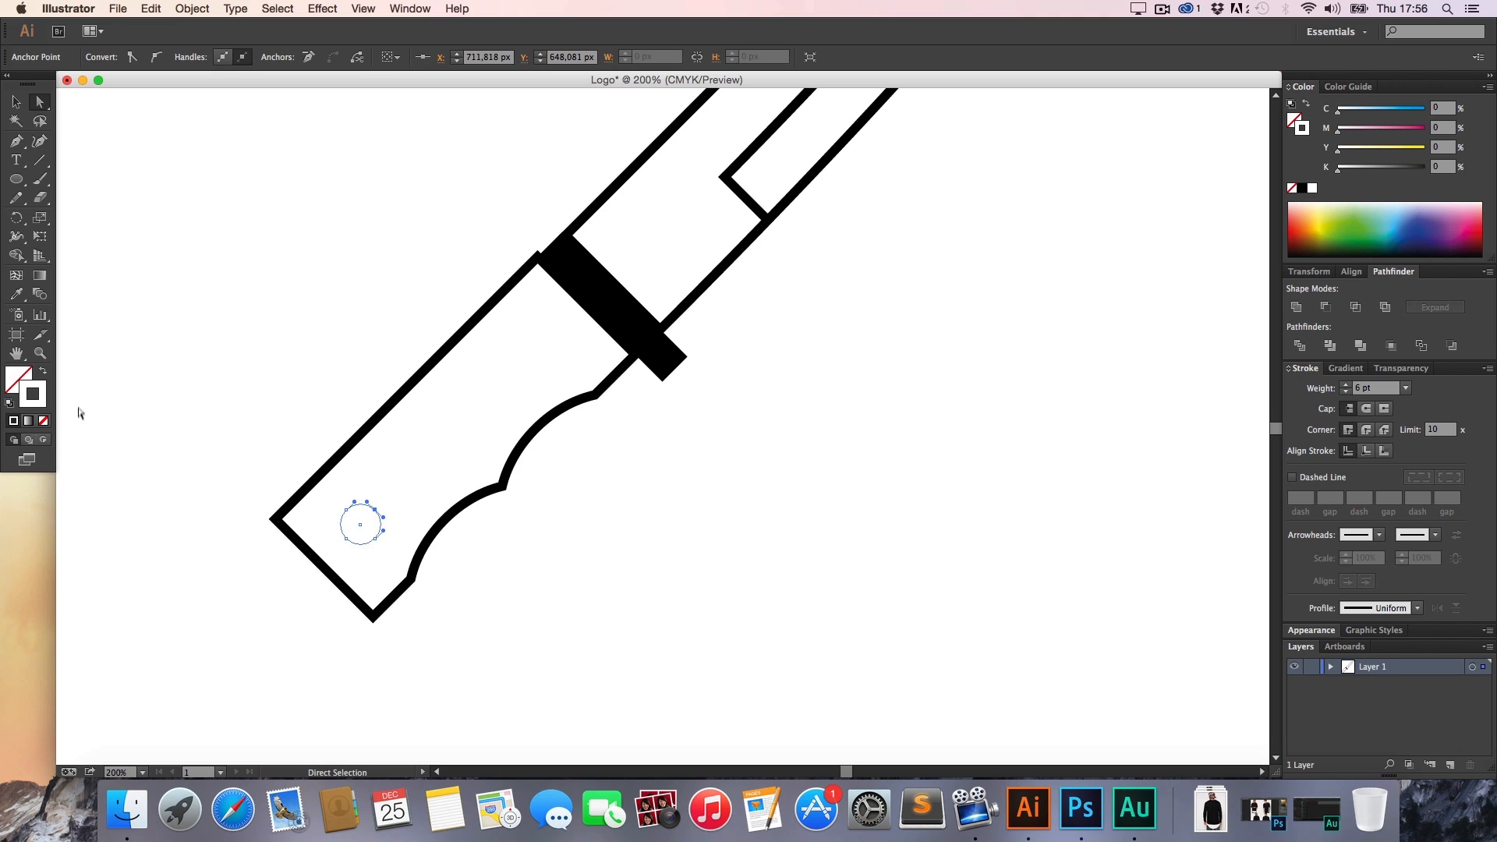
key(shift)
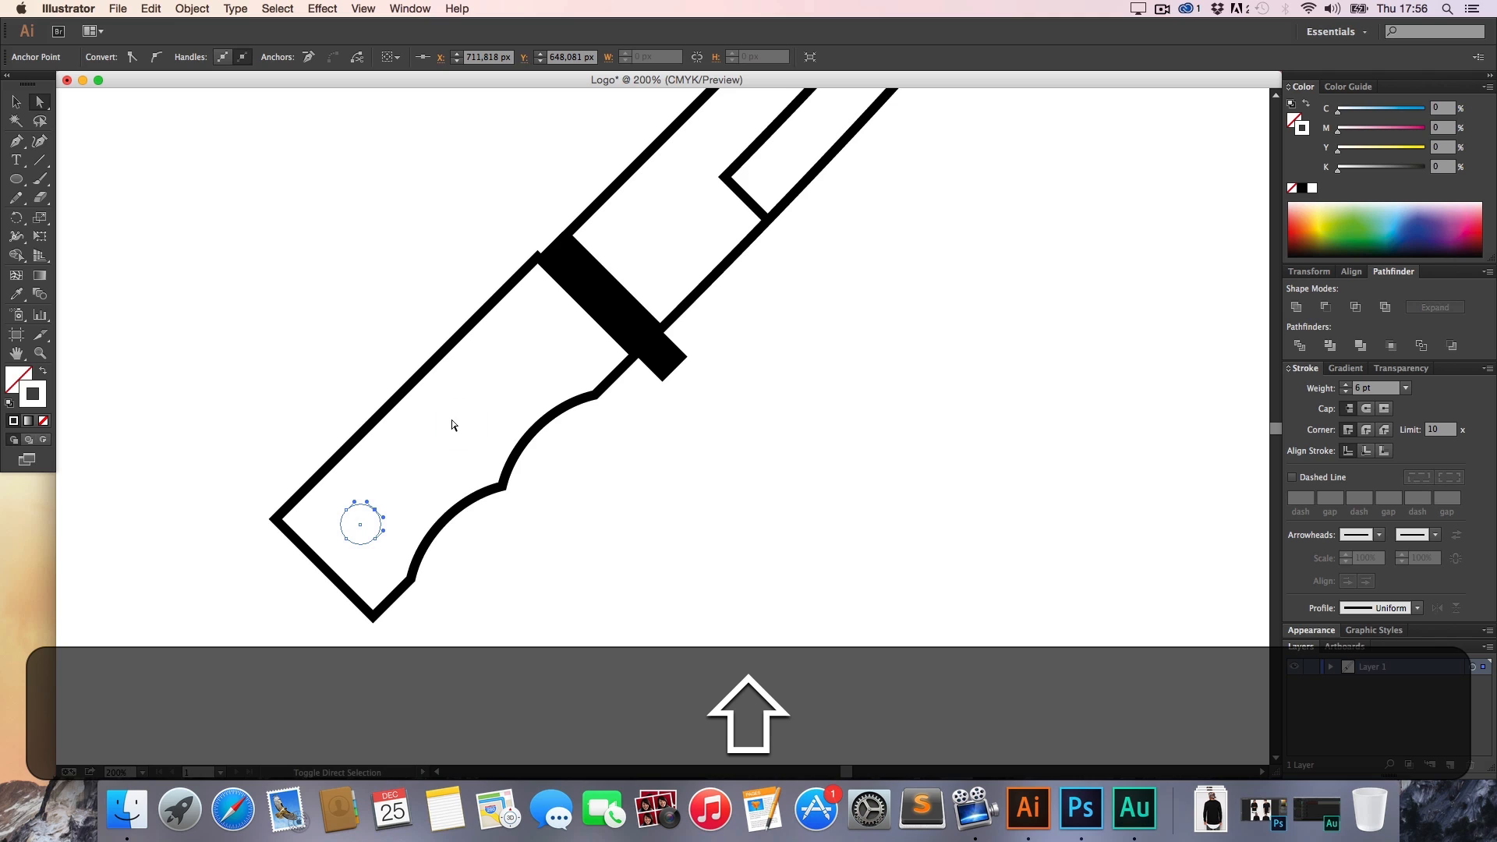
shift+click(449, 442)
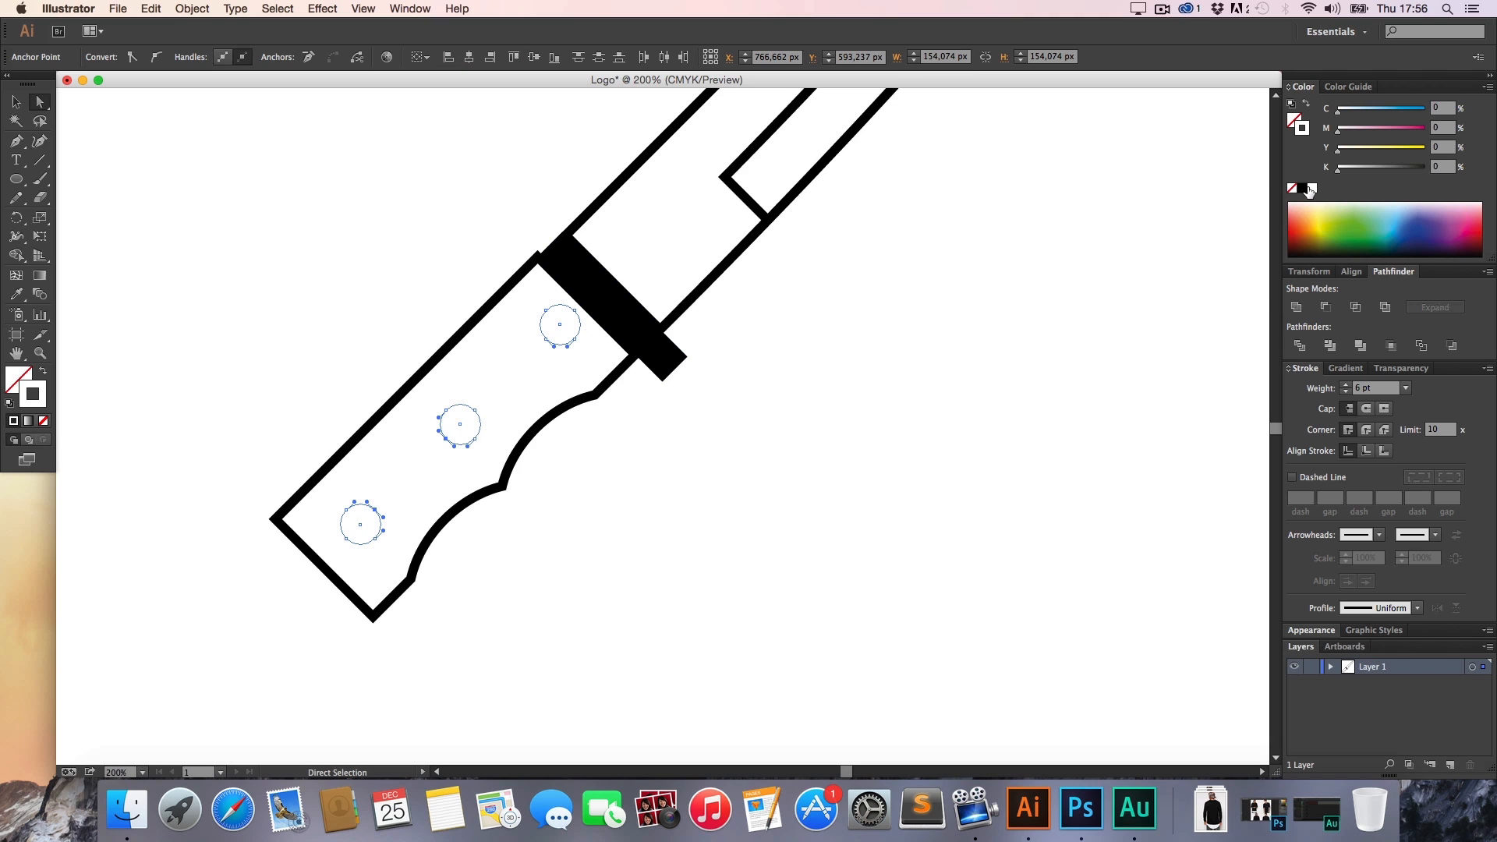
click(1303, 188)
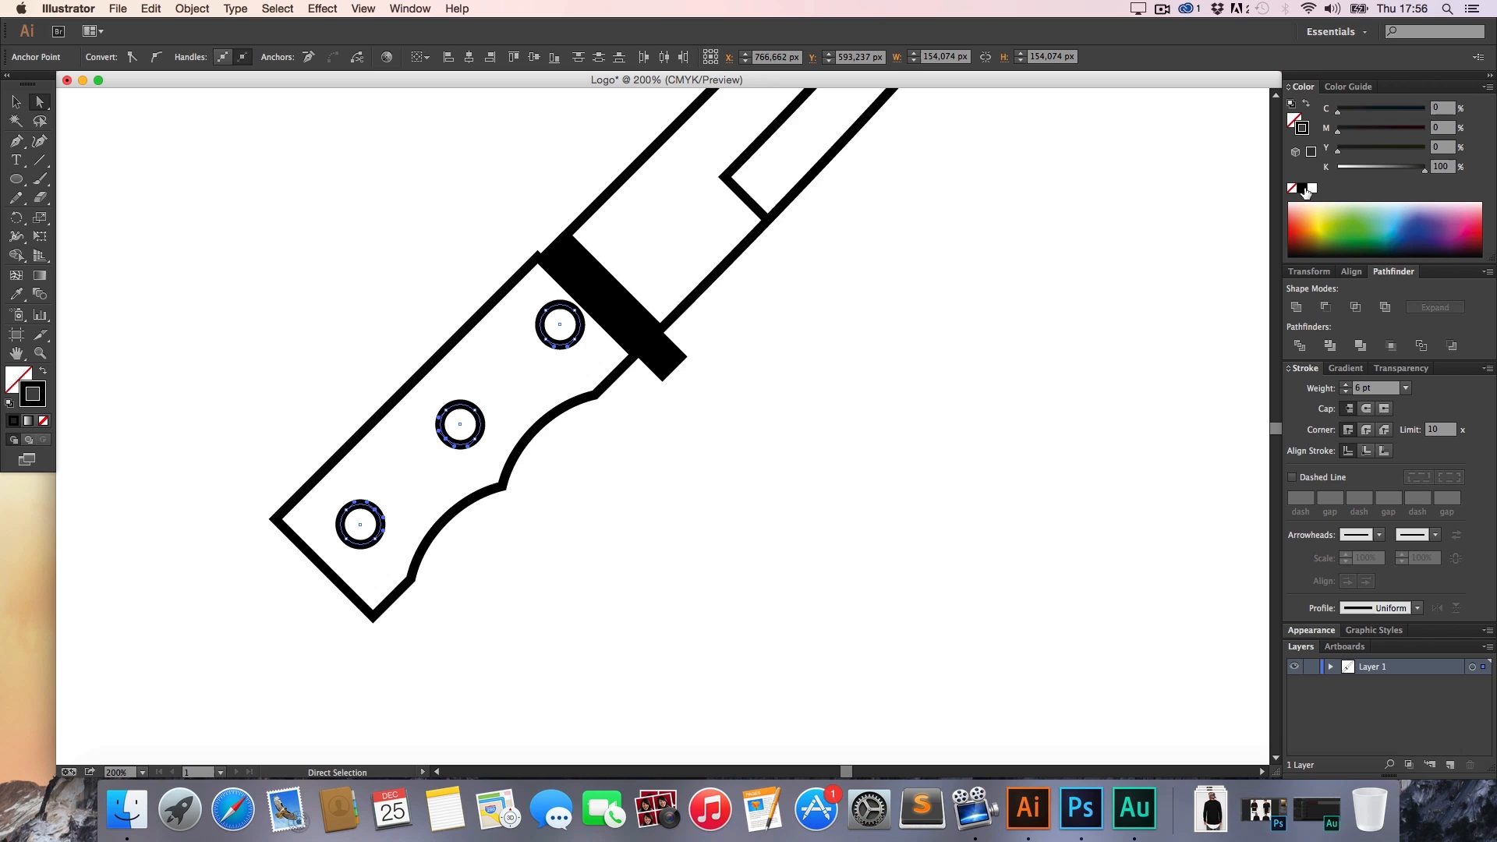
click(915, 417)
Select the knife group and ungroup it
shift+click(548, 341)
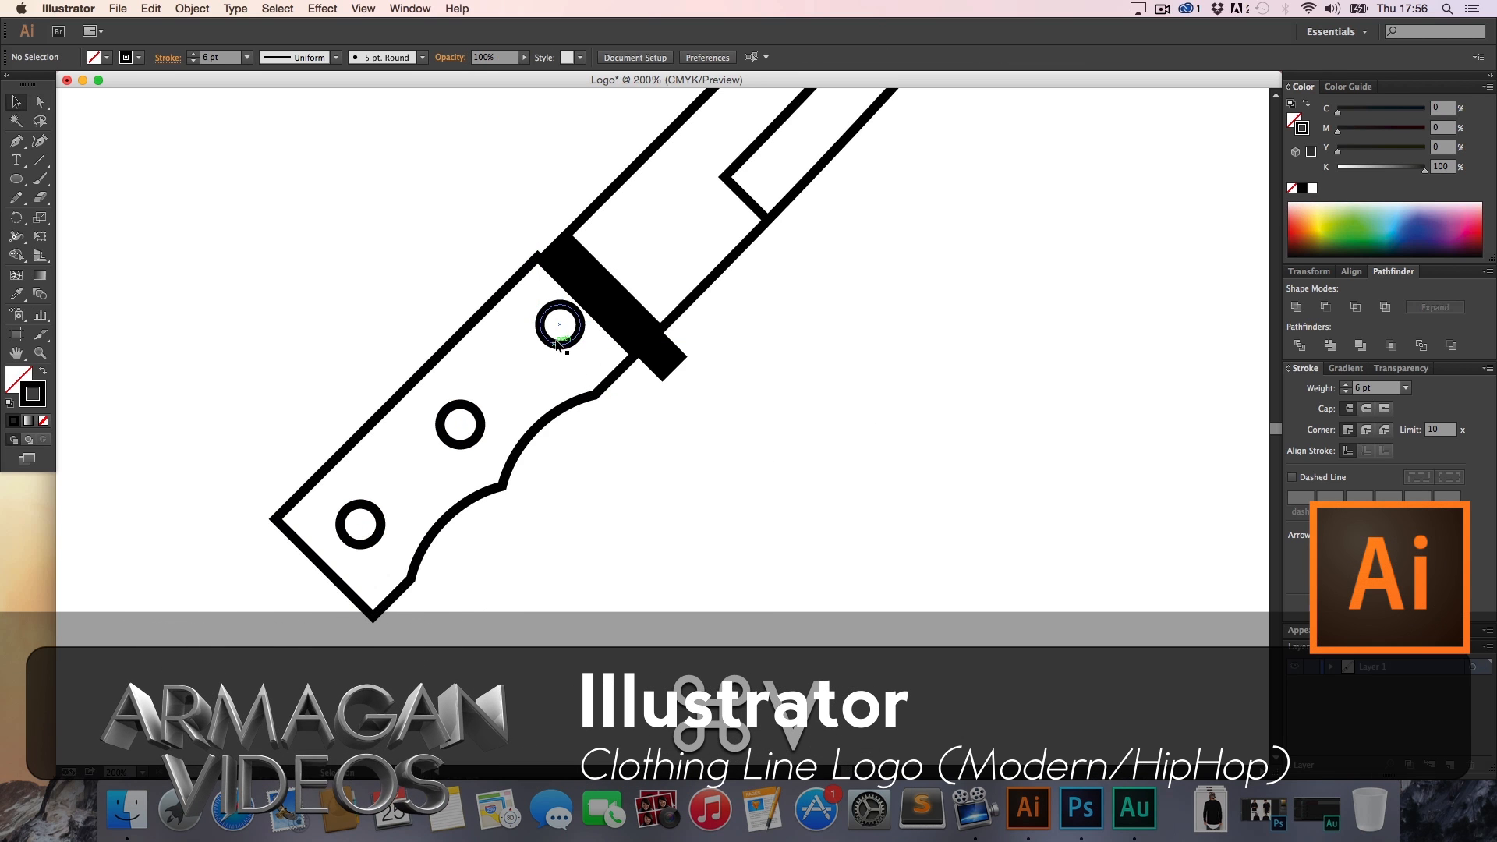
shift+super+click(612, 372)
right_click(627, 316)
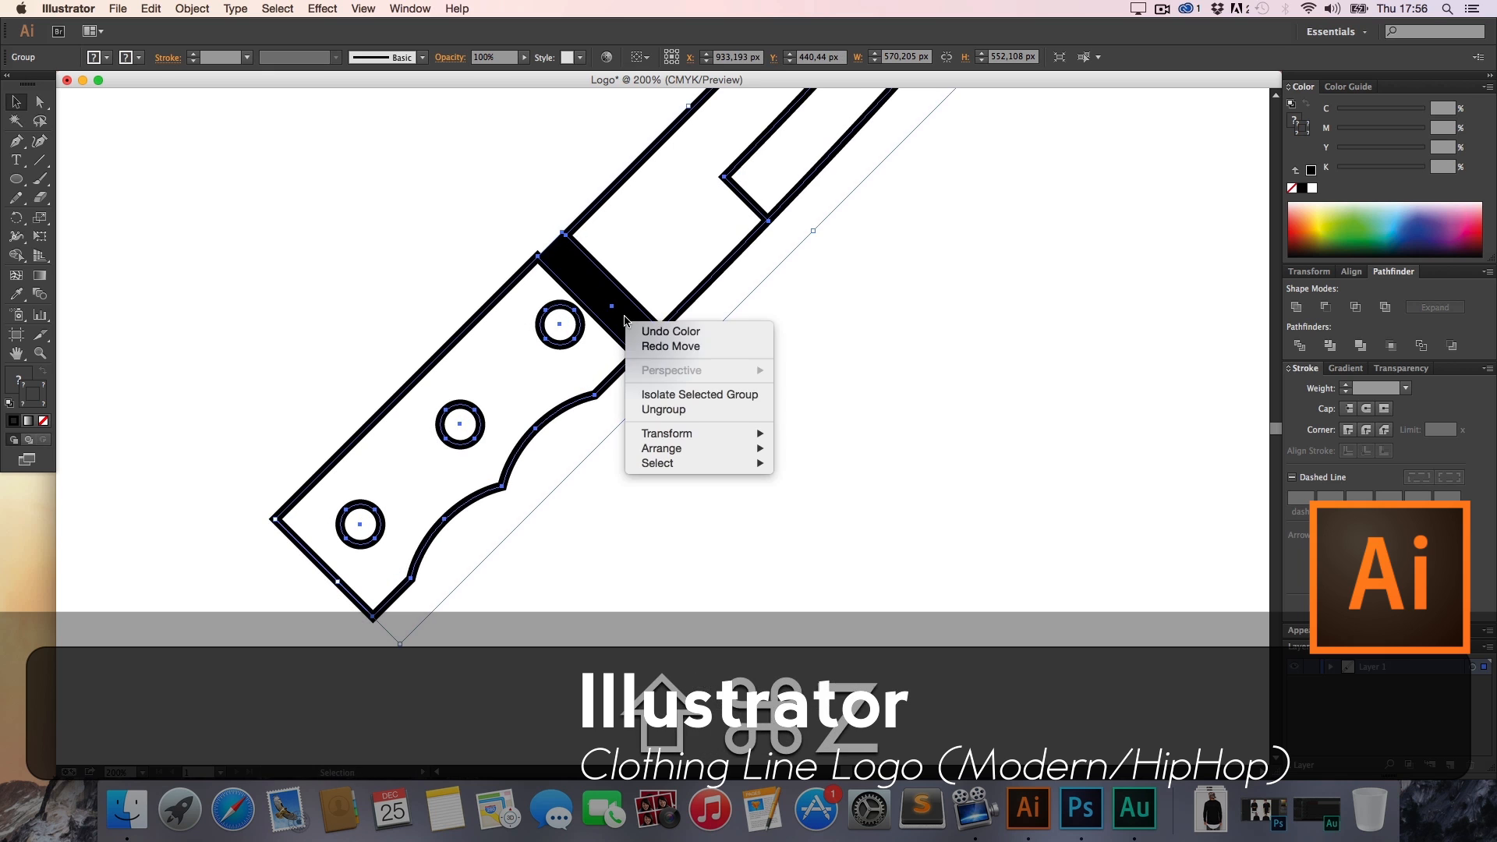
click(678, 407)
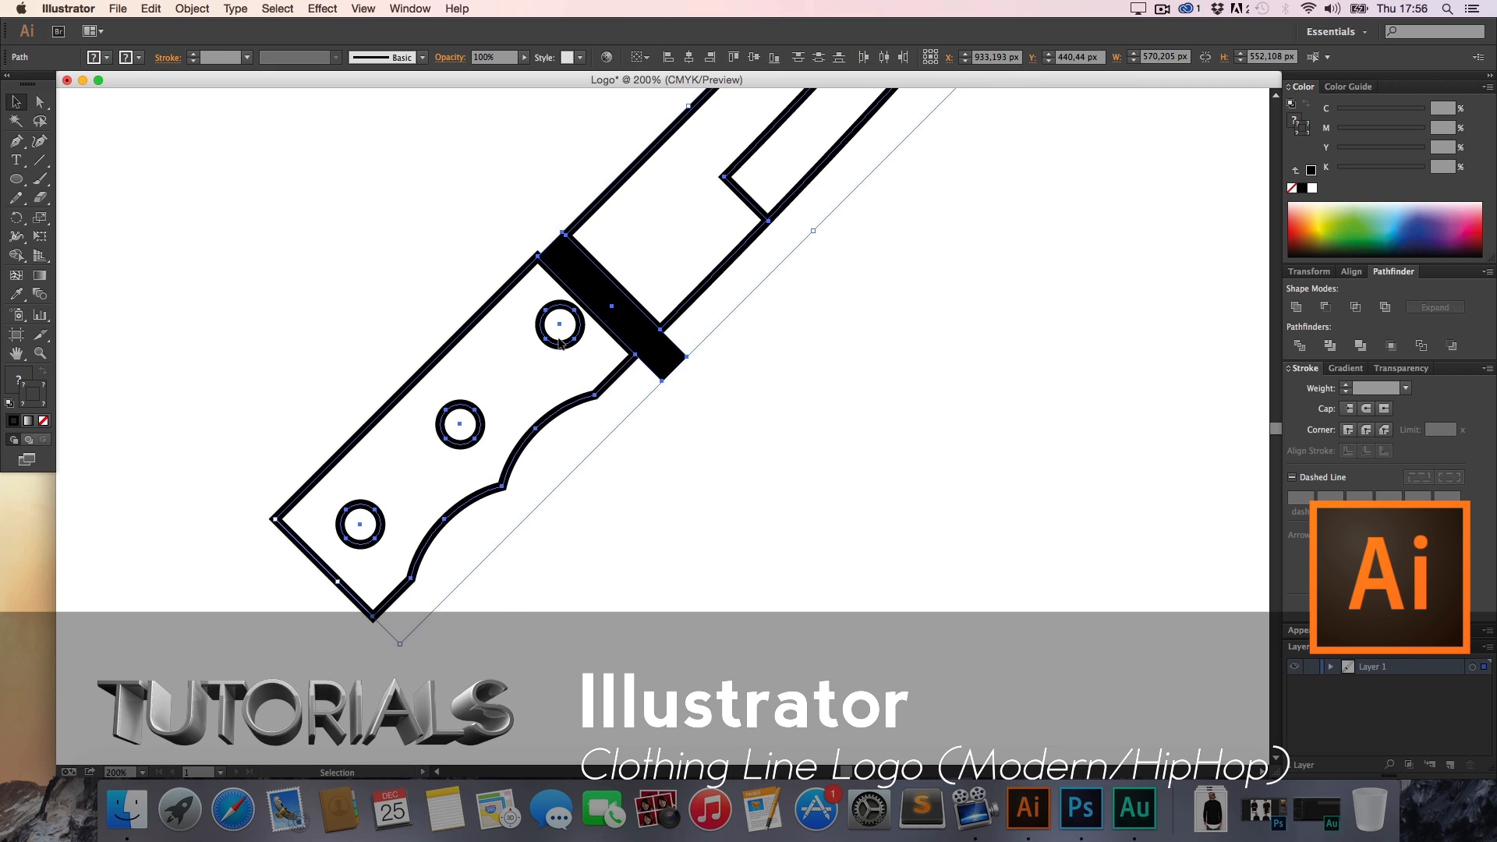
Move the ring nearest the black bar slightly down along the handle, and space the three rings with Horizontal Distribute Center
click(639, 442)
drag(546, 341, 531, 355)
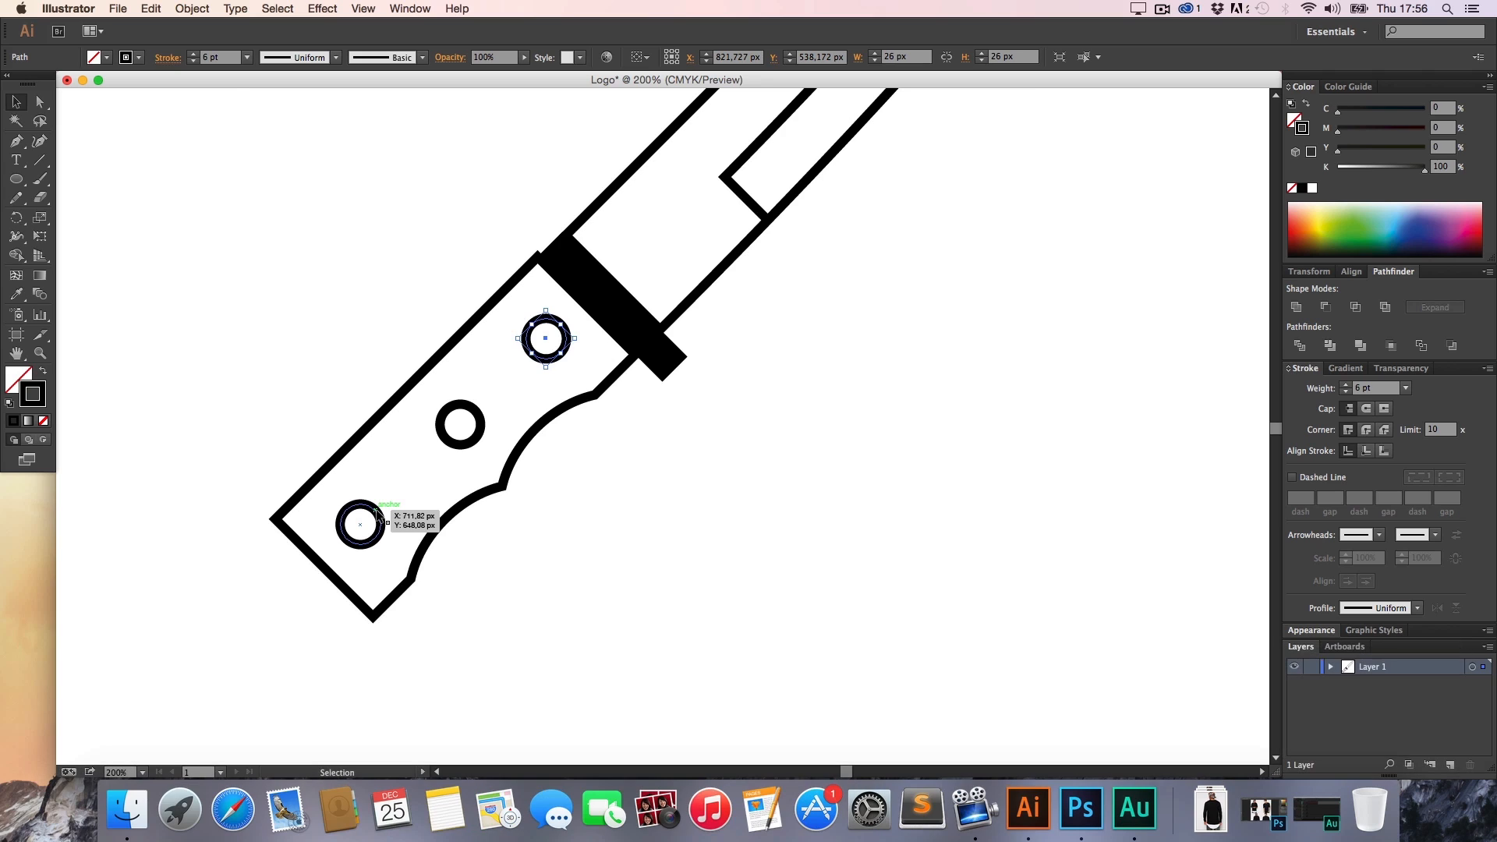
click(377, 515)
shift+click(479, 422)
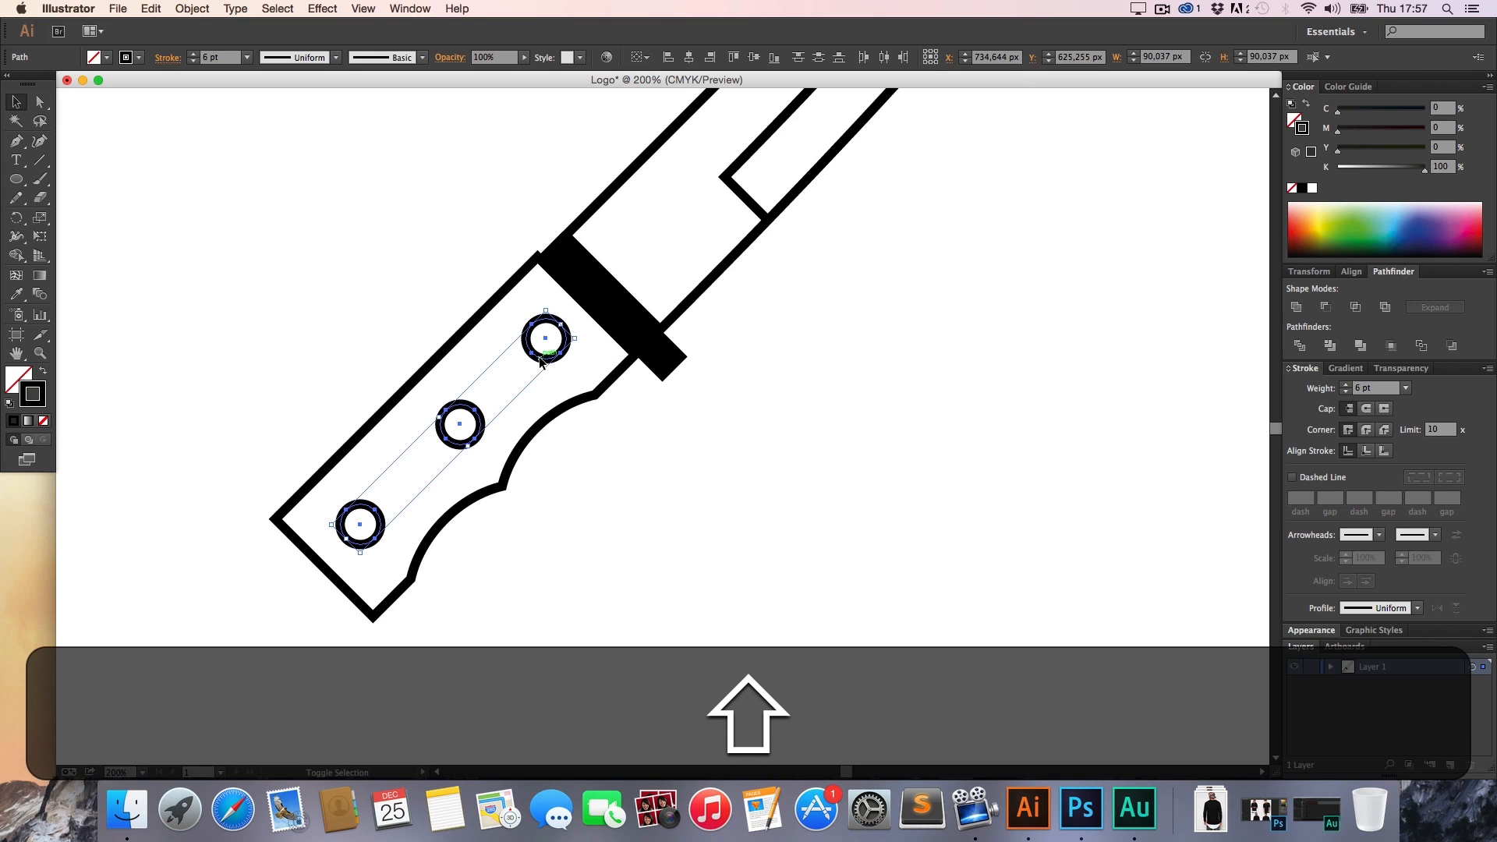
click(884, 57)
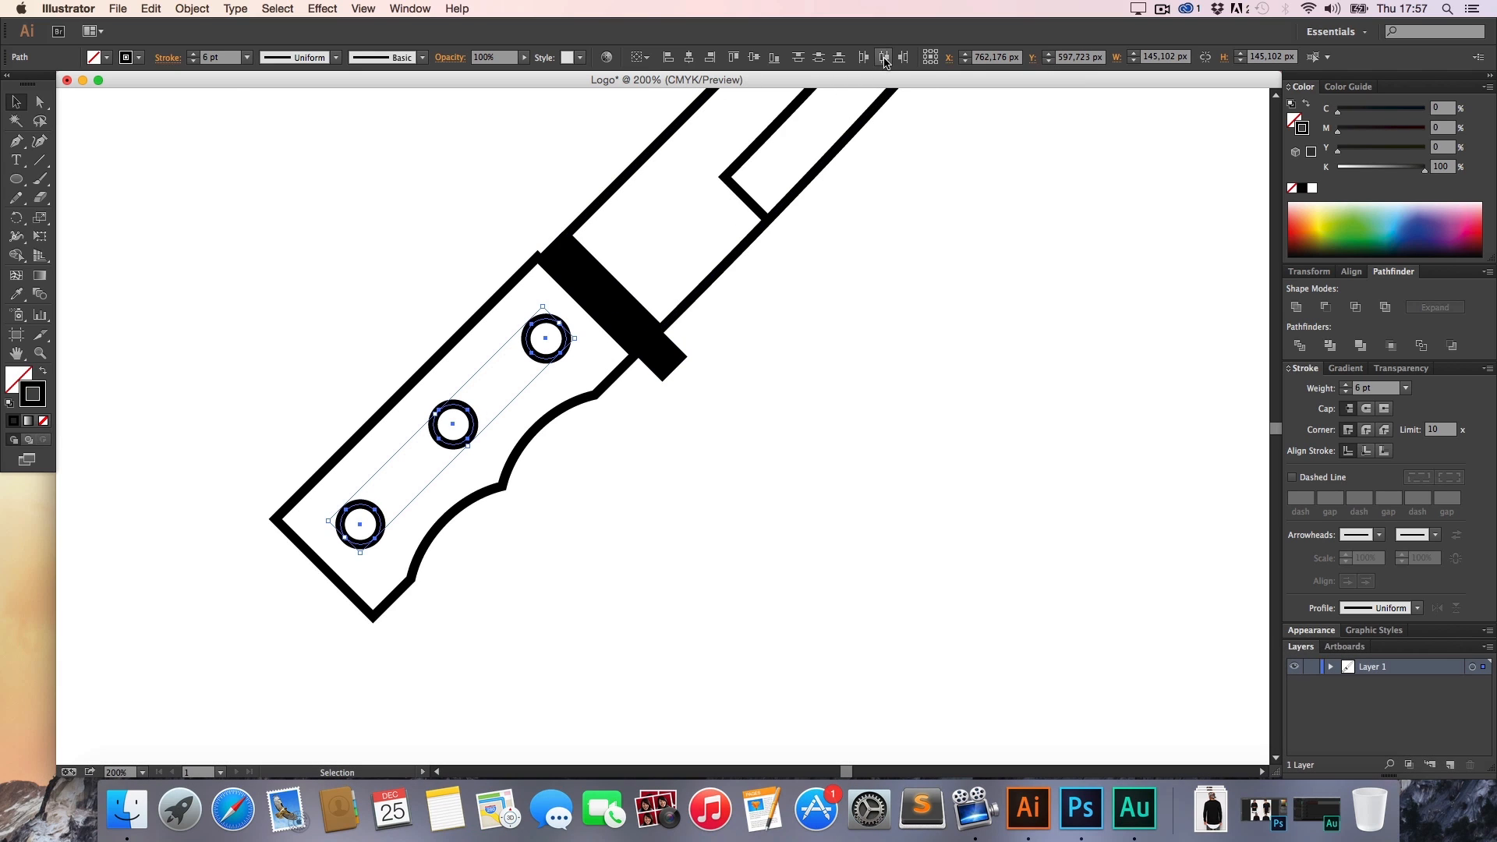
click(772, 477)
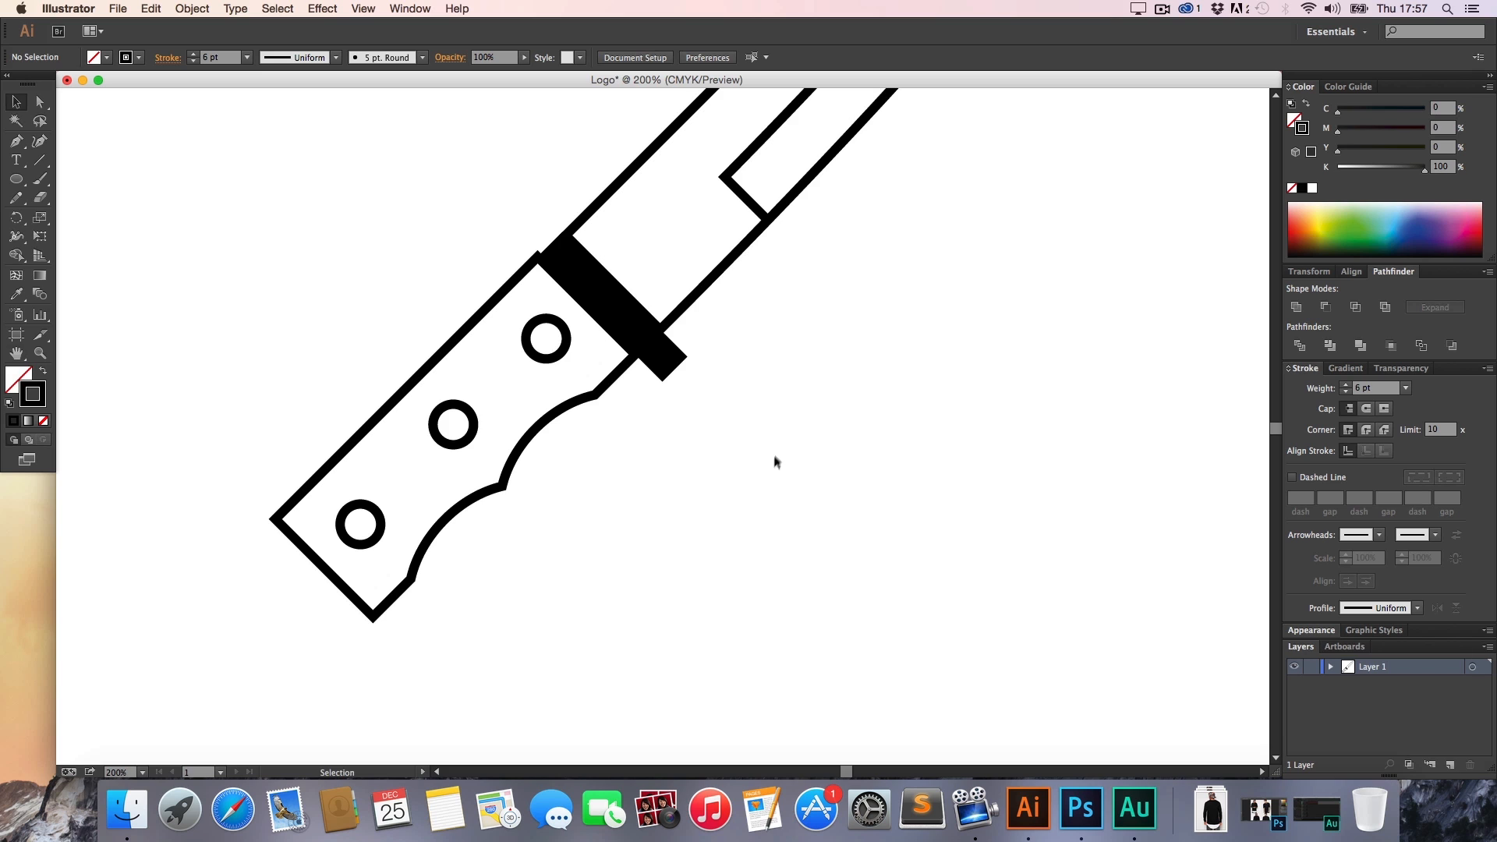
Move the handle outline about 3 px right and 3 px down so its upper corner lines up with the black bar
key(h)
drag(772, 401, 430, 191)
key(z)
click(501, 327)
double_click(623, 363)
click(661, 428)
key(h)
key(v)
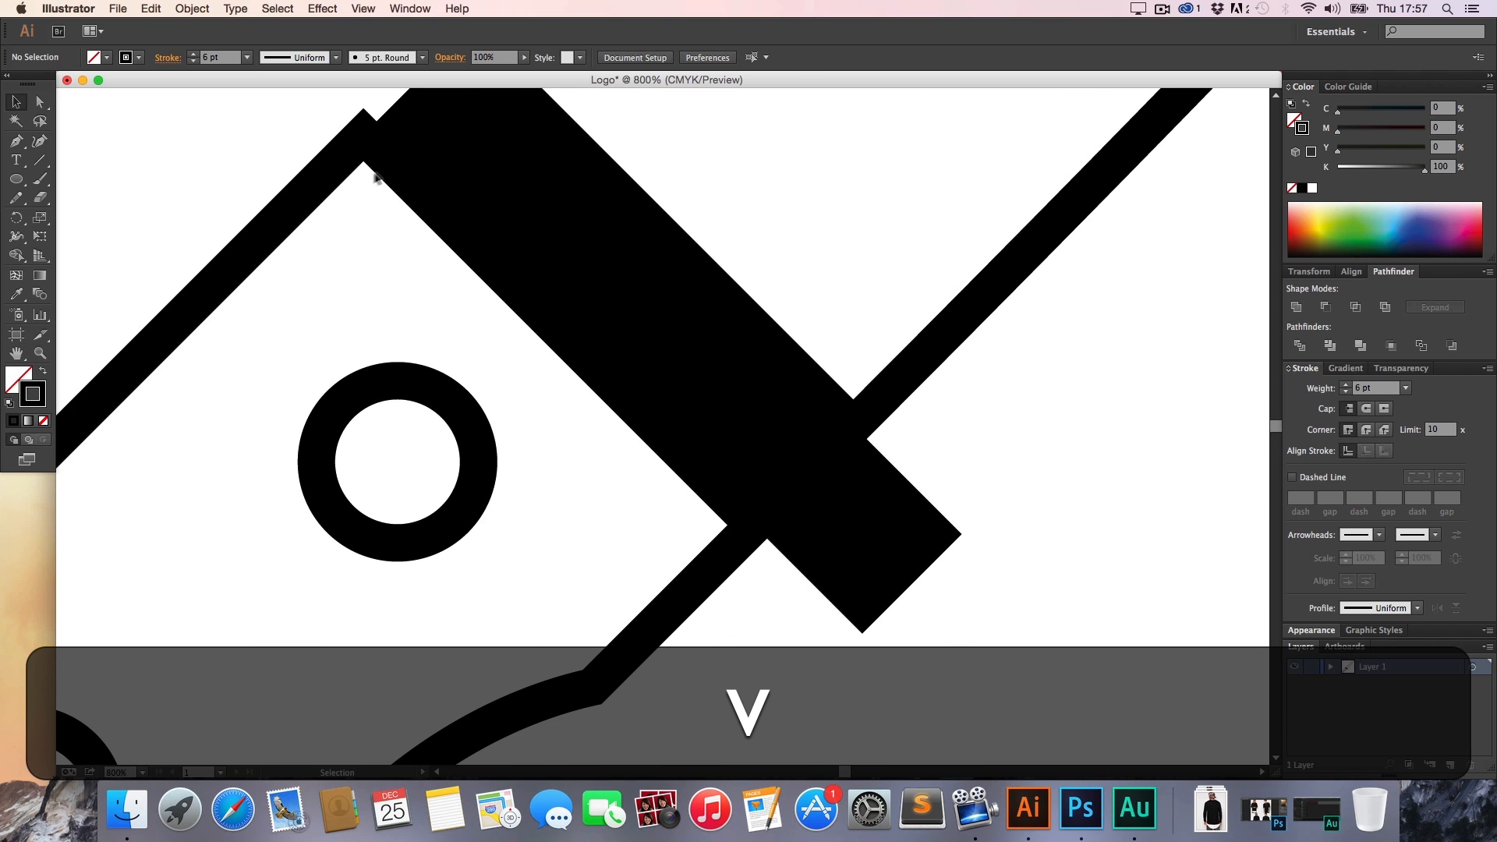
scroll(386, 234, up, 4)
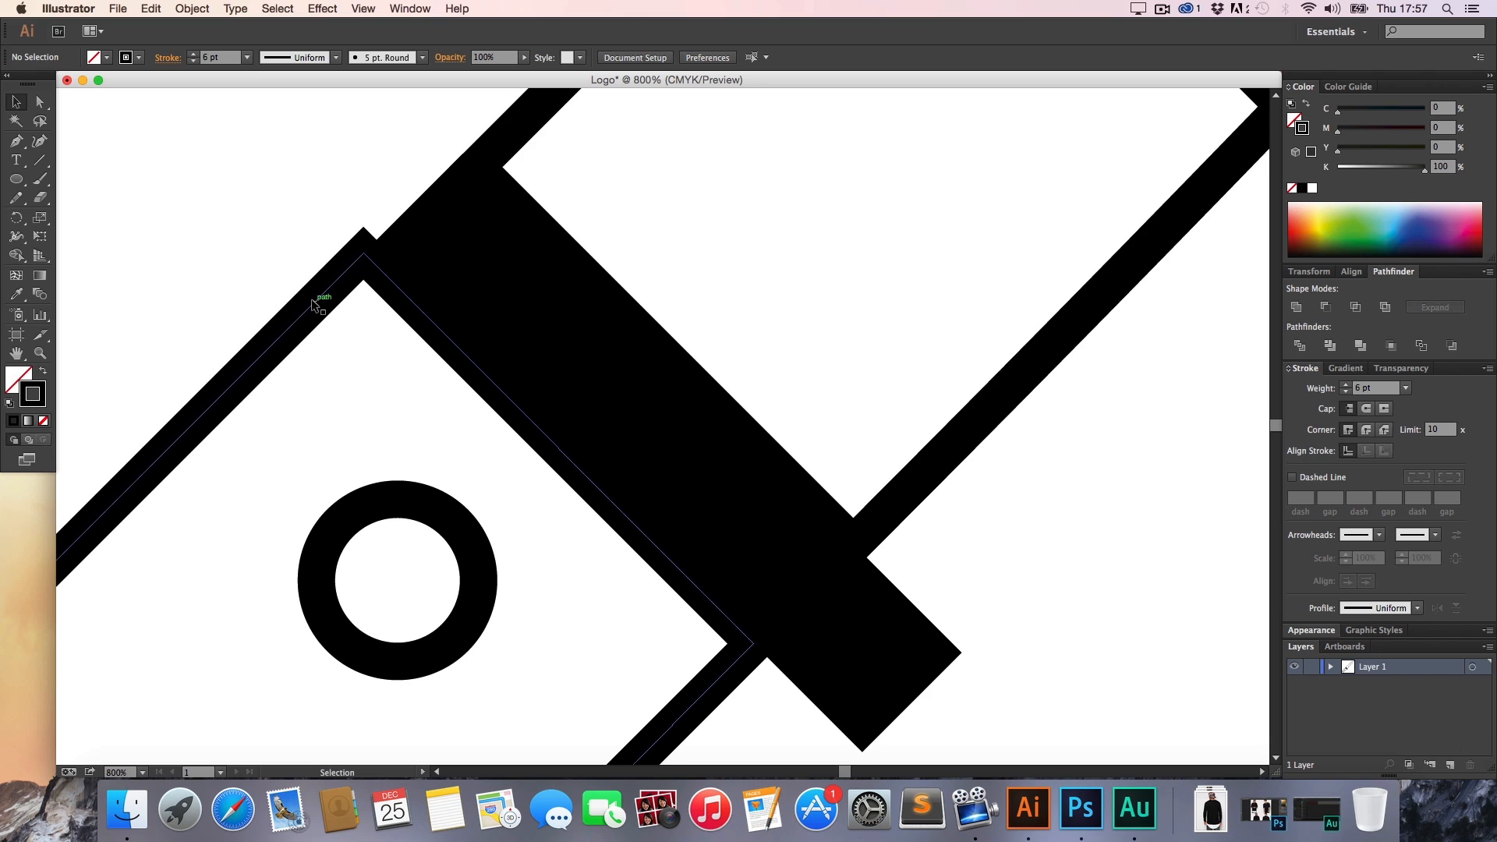
drag(314, 306, 331, 317)
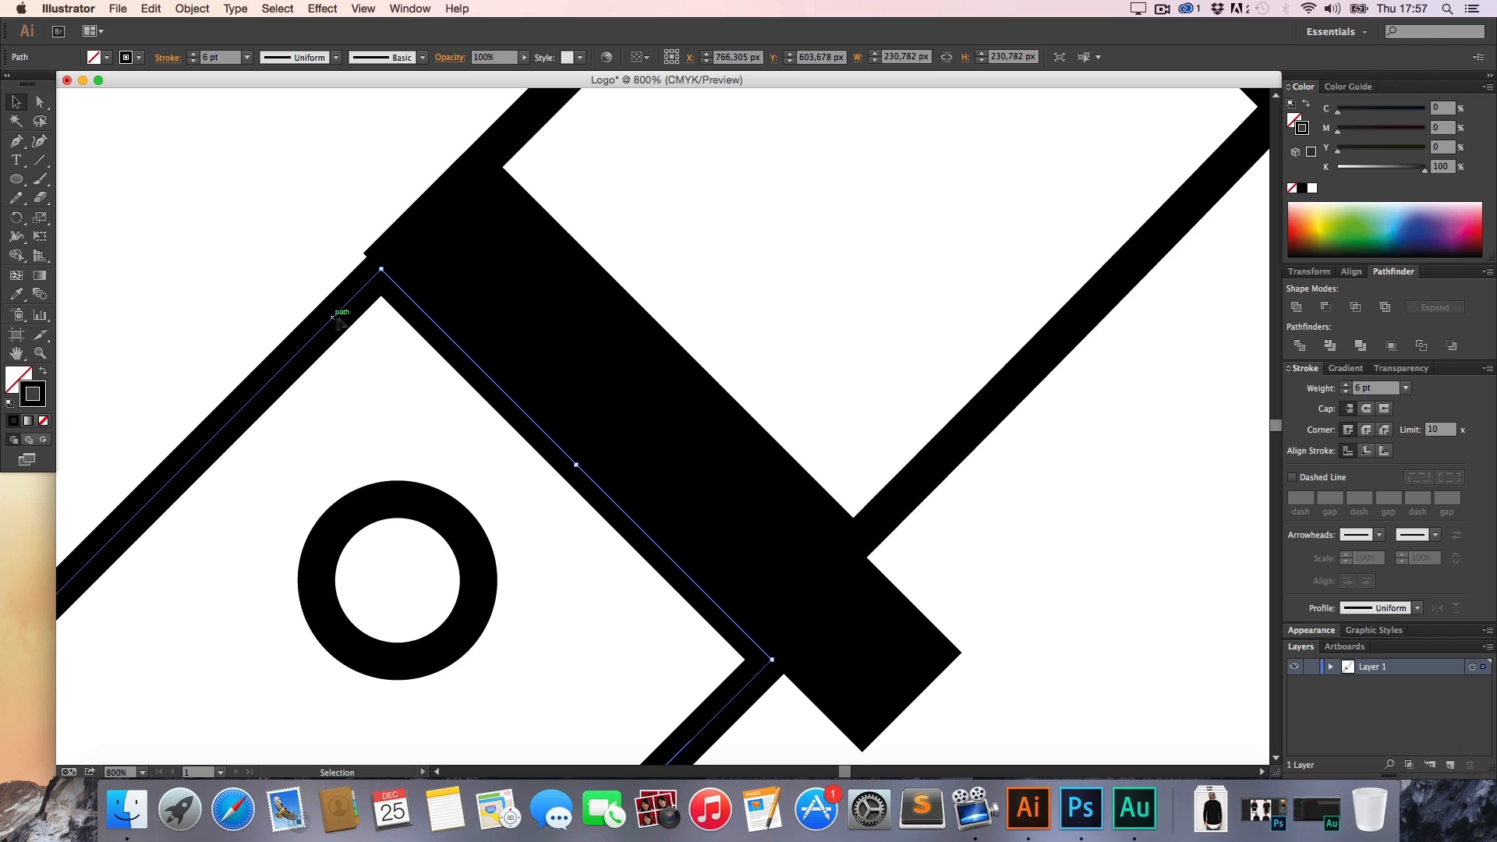
Move the handle outline slightly up and left so its outer edge lines up with the end of the black bar
key(z)
drag(345, 246, 451, 353)
drag(428, 292, 556, 404)
key(h)
drag(499, 320, 421, 361)
key(v)
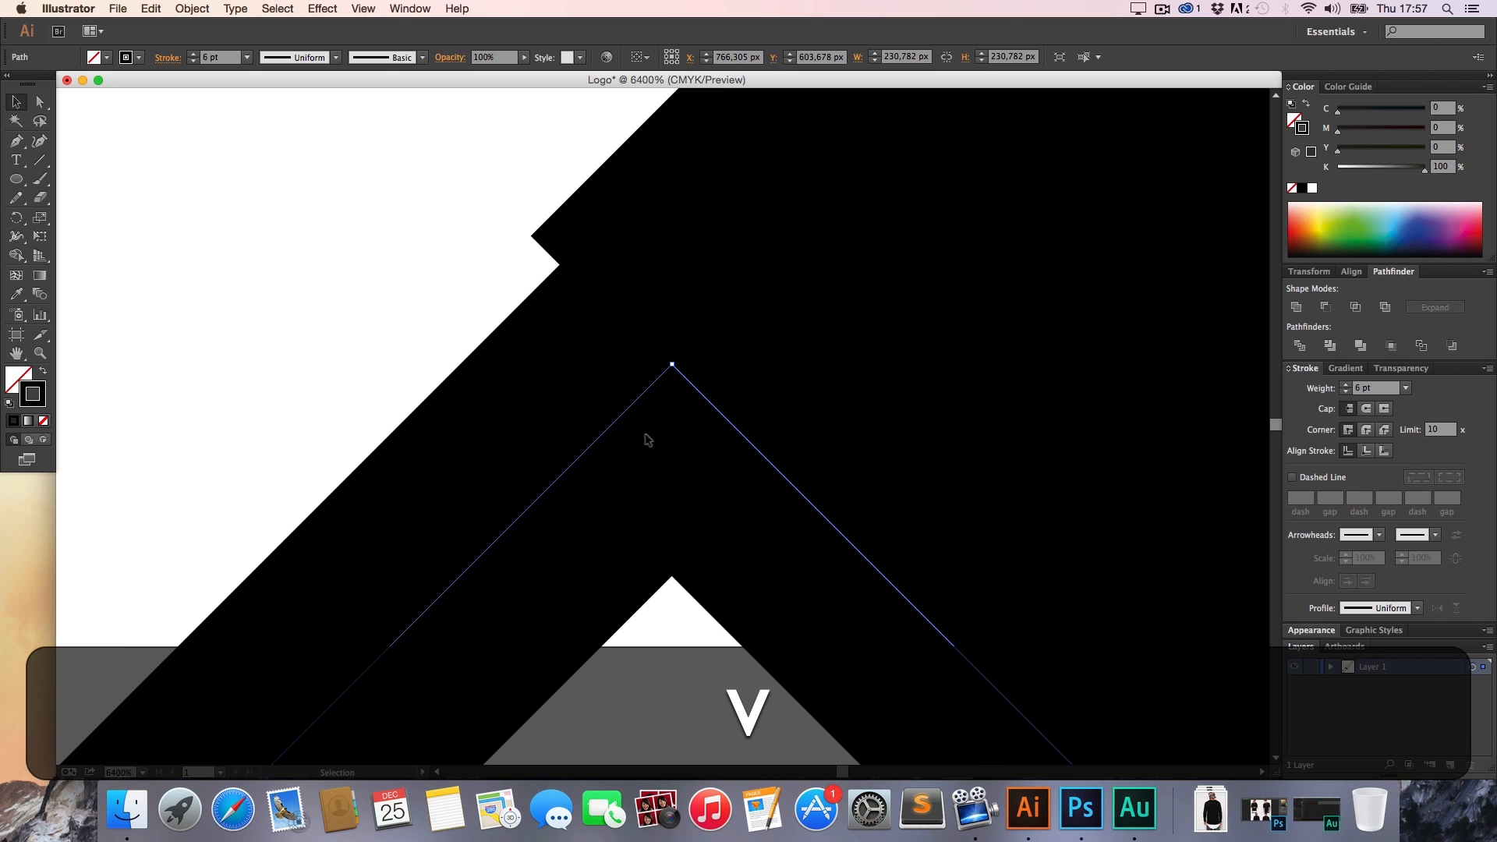
drag(610, 431, 586, 402)
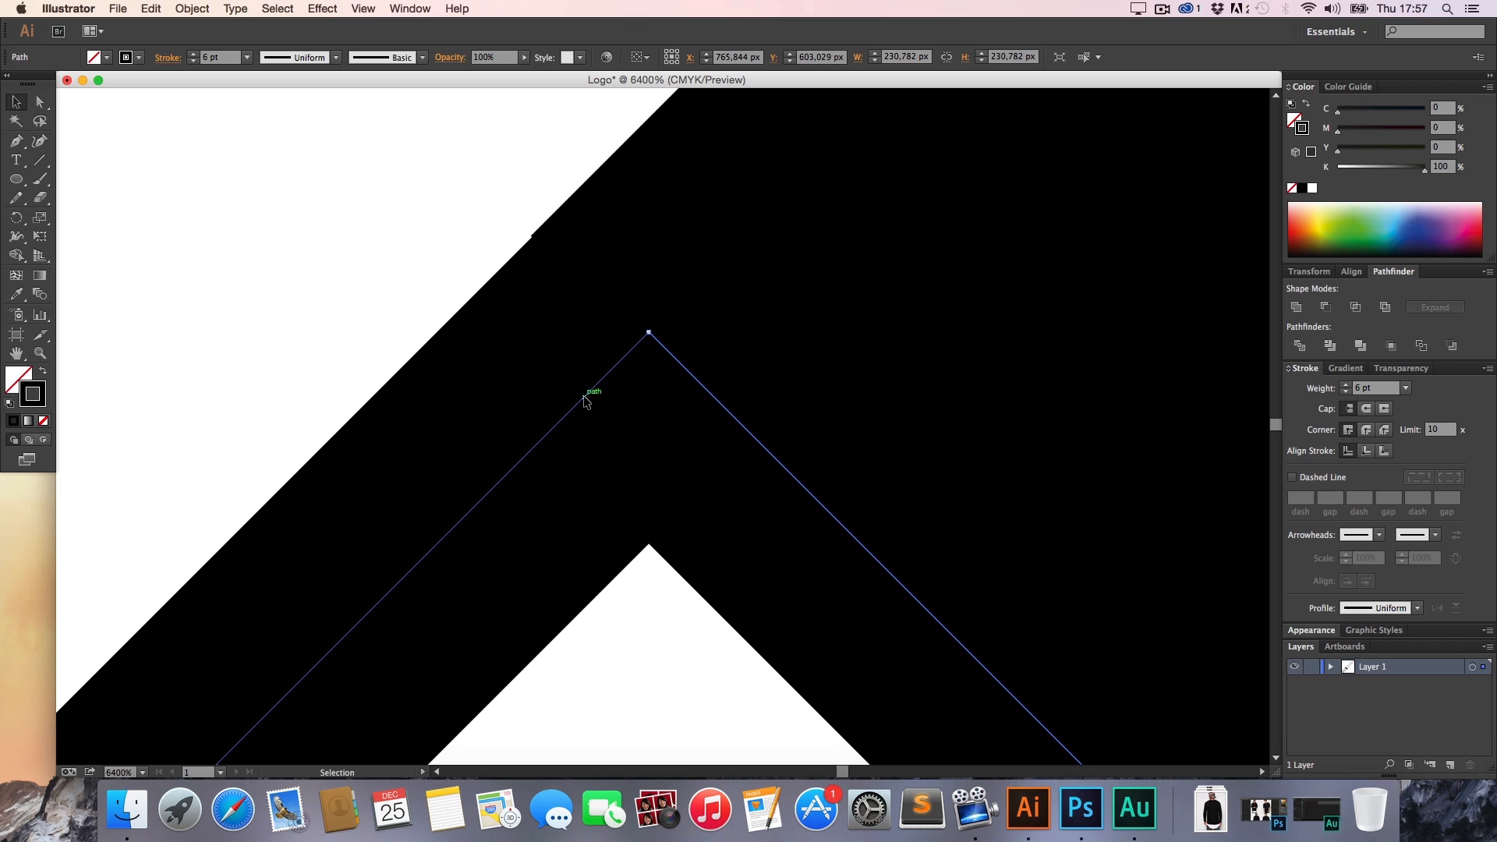
drag(587, 400, 425, 171)
click(401, 232)
key(super+1)
Select the three rings and move them together slightly down and right, towards the middle of the handle's width
key(h)
key(z)
click(514, 341)
click(689, 472)
key(h)
key(v)
click(365, 394)
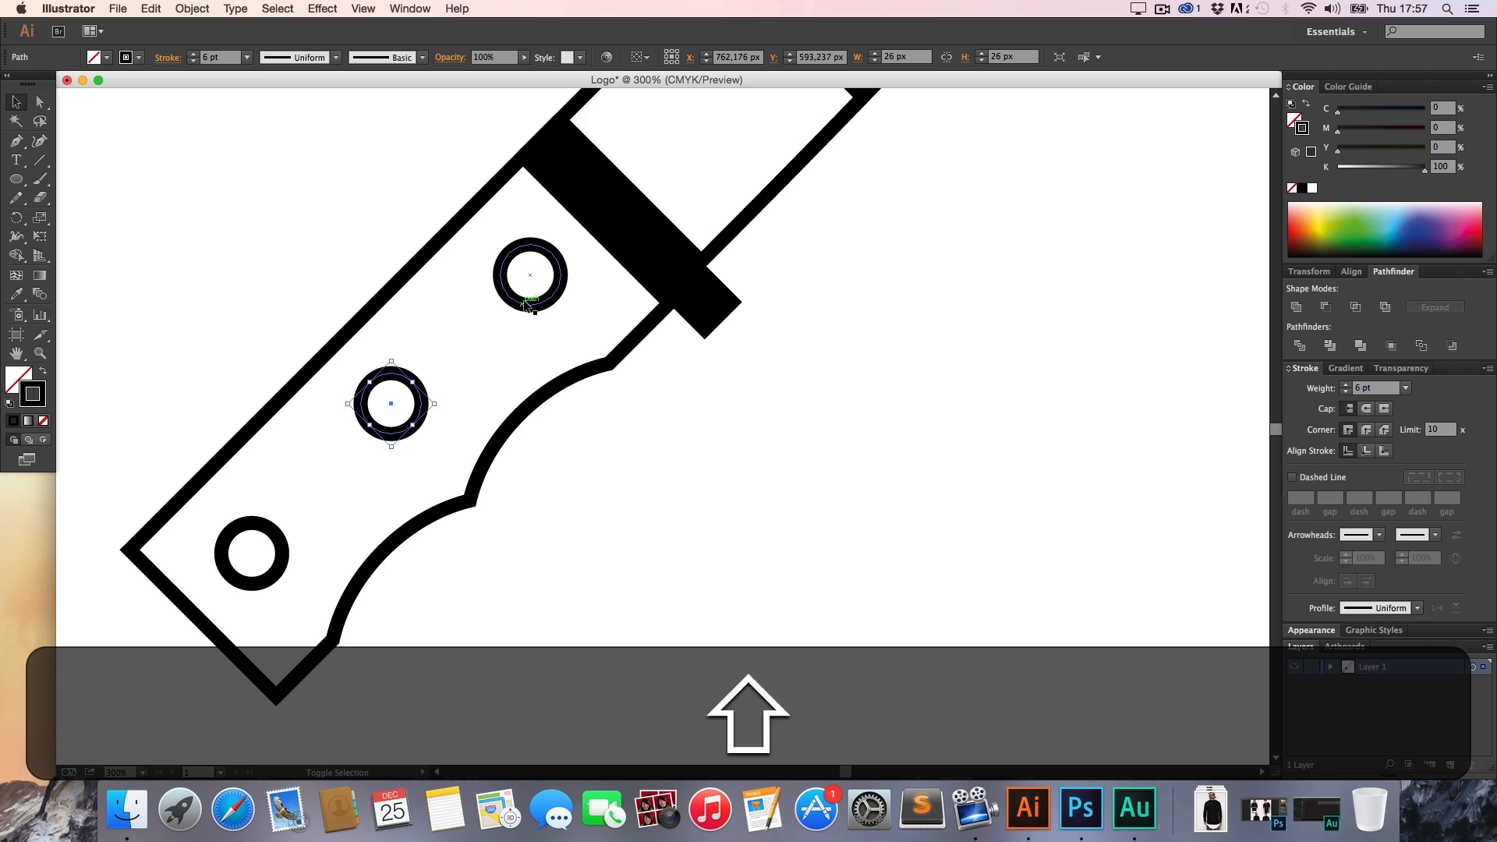
shift+click(523, 303)
shift+click(281, 535)
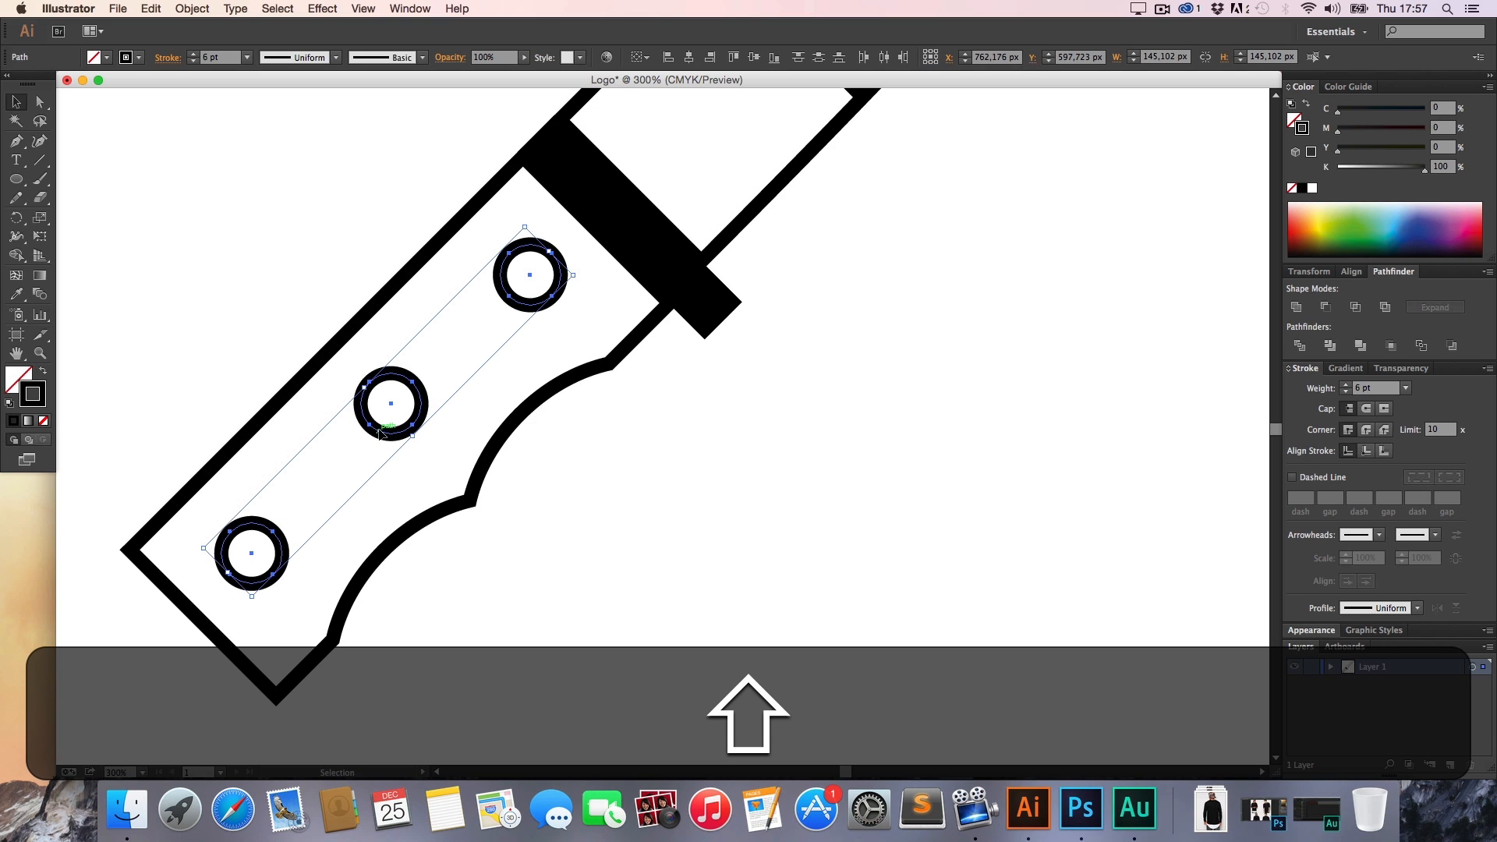
drag(380, 434, 386, 444)
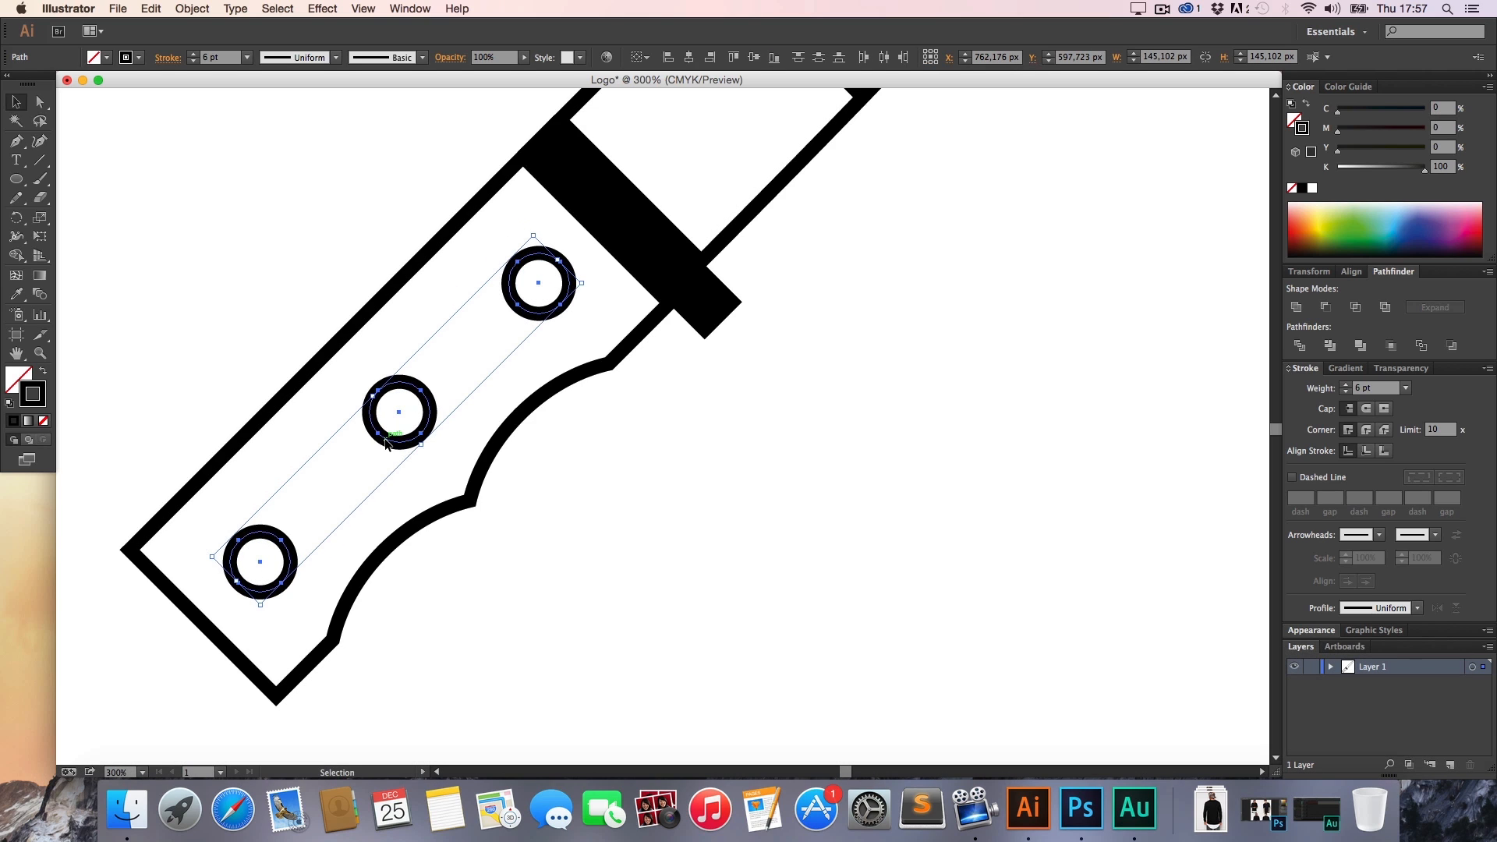
click(696, 520)
Examine the whole knife, and check the ring placement and the joint between handle, bar and blade
key(alt+z)
alt+click(696, 519)
alt+click(695, 519)
alt+click(696, 520)
alt+click(695, 518)
key(alt+h)
drag(677, 316, 568, 517)
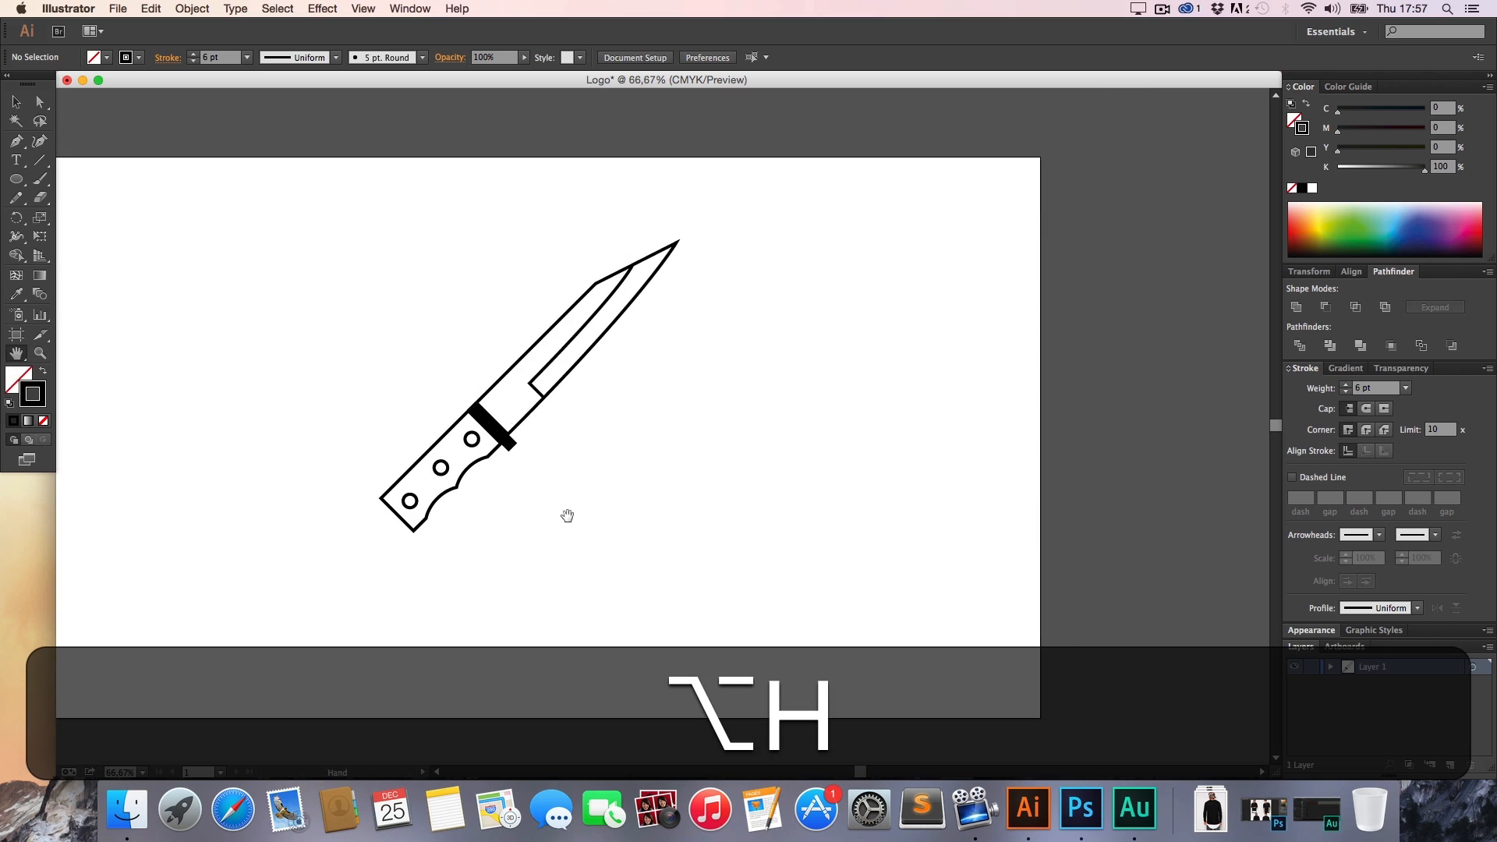
key(h)
key(z)
click(558, 451)
click(629, 424)
key(h)
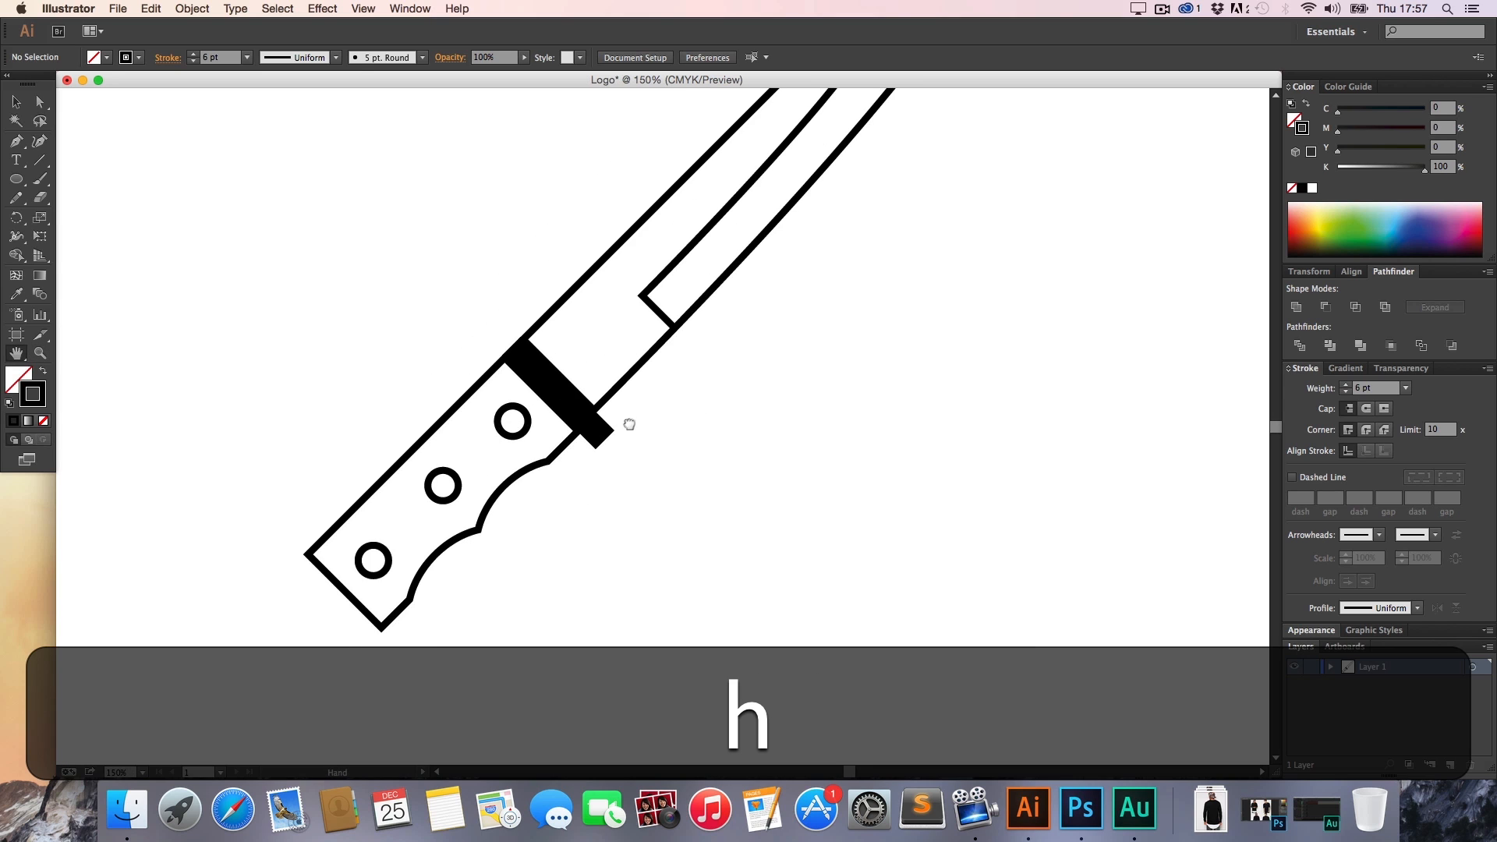
drag(629, 425, 612, 430)
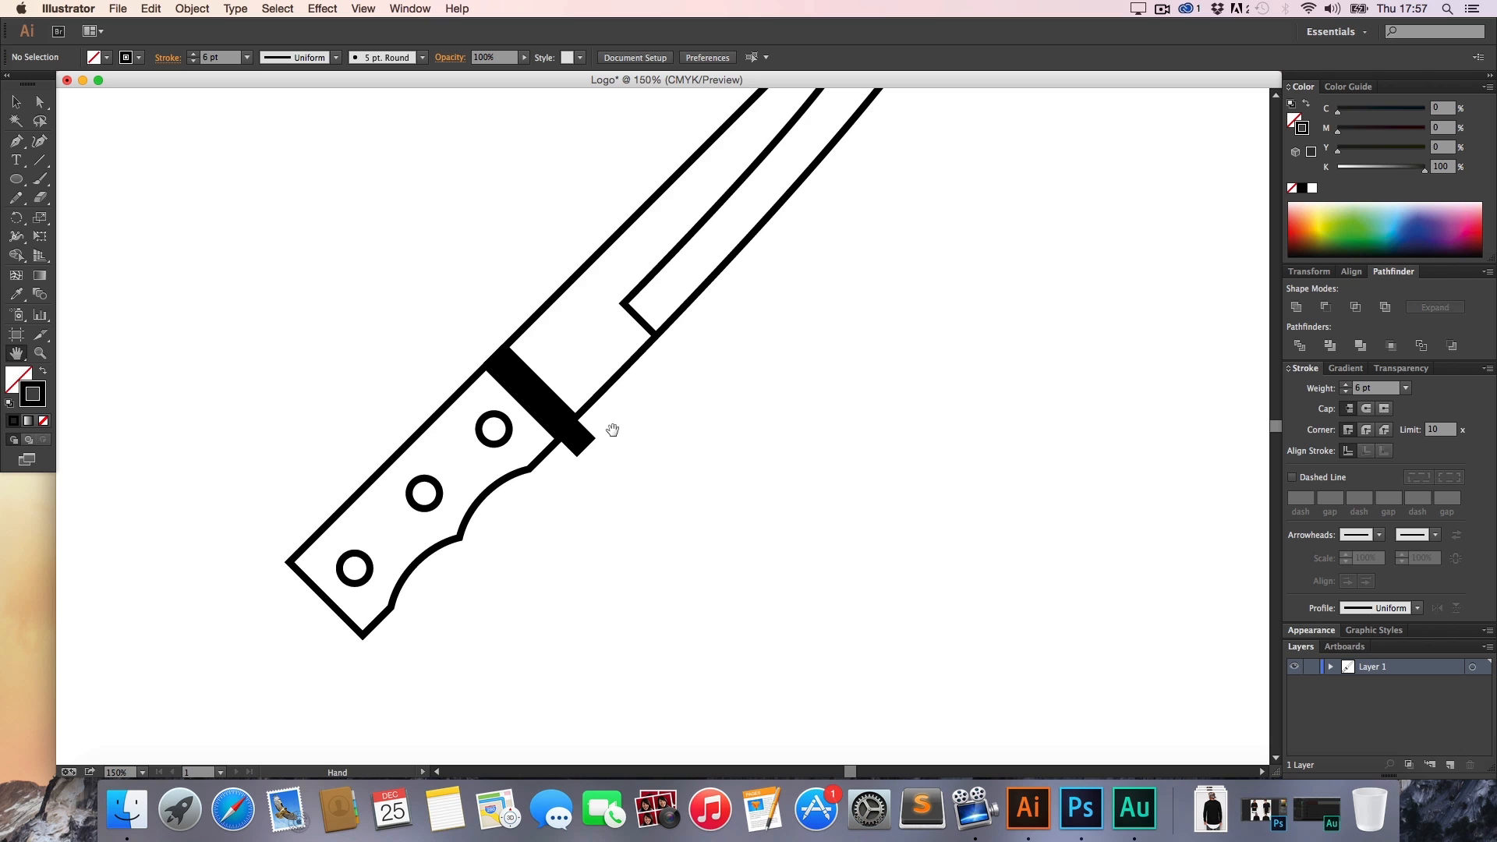
Select the blade outlines, the handle outline and the three rings, and set their stroke weight to 7 pt
key(h)
drag(639, 425, 591, 490)
key(v)
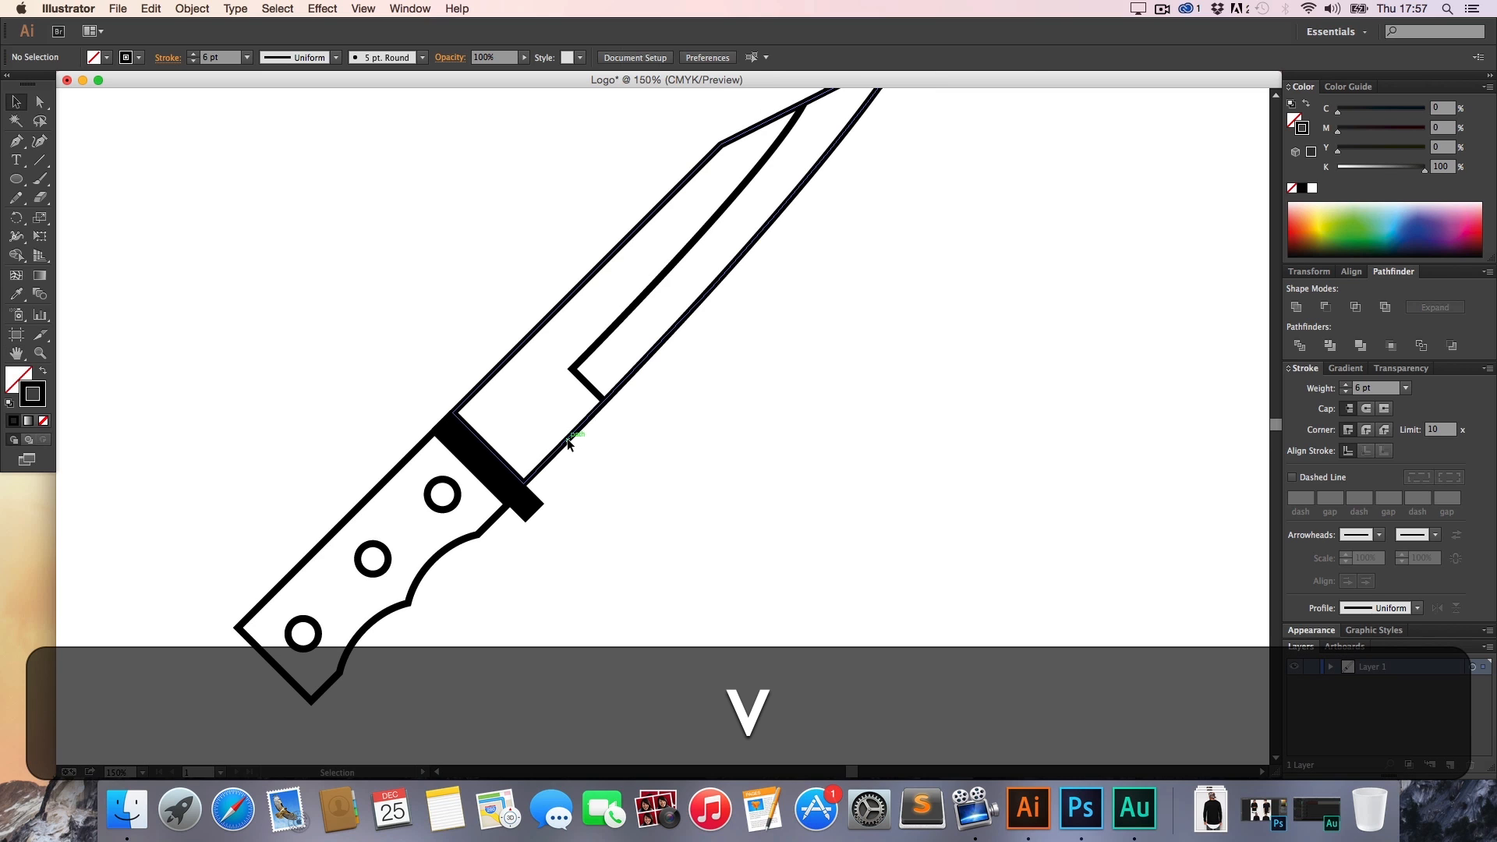
shift+click(587, 389)
shift+click(468, 539)
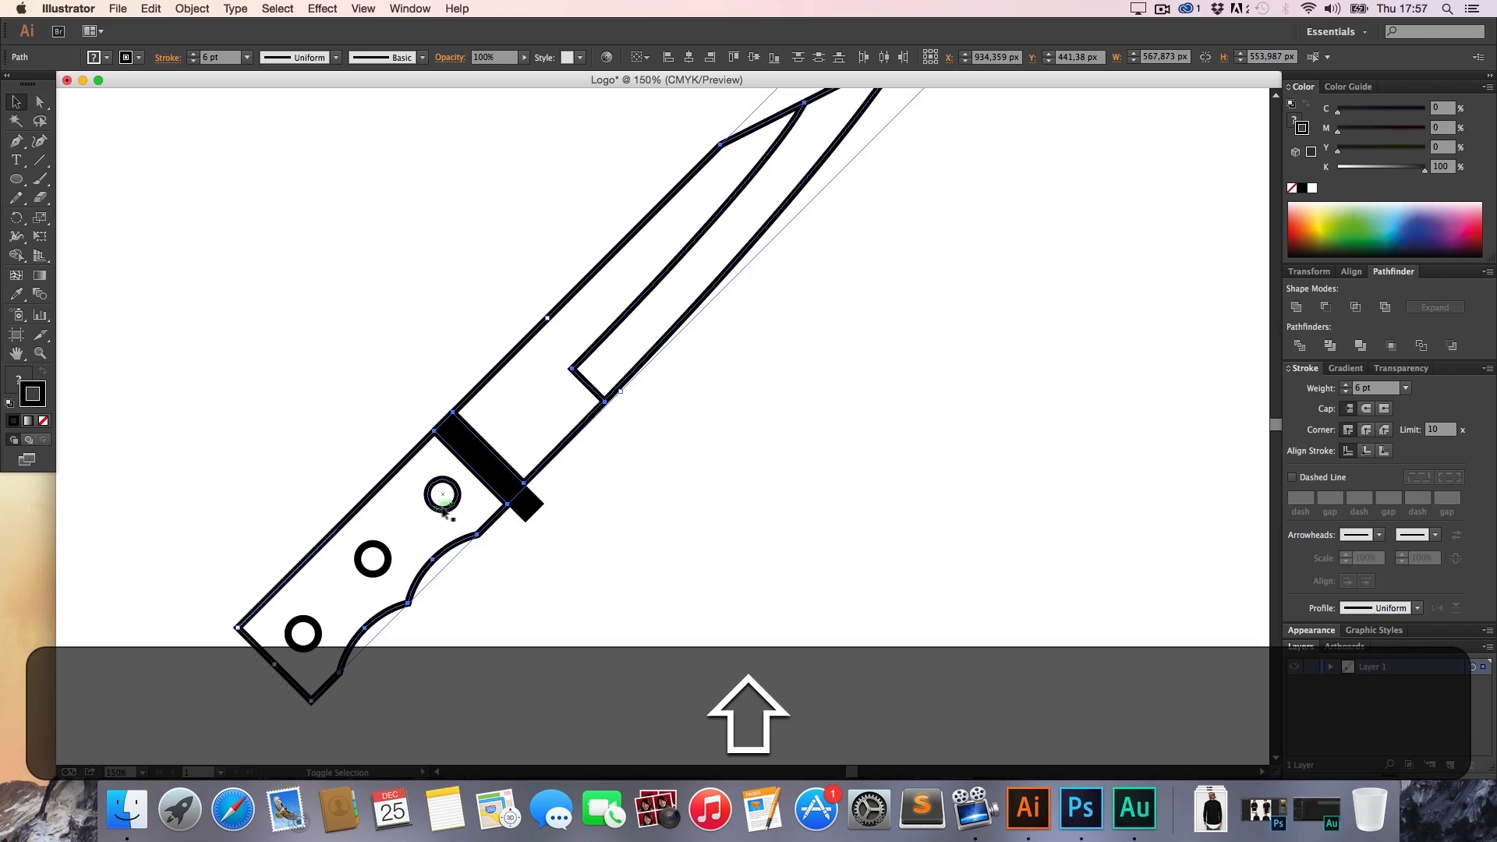
shift+click(388, 552)
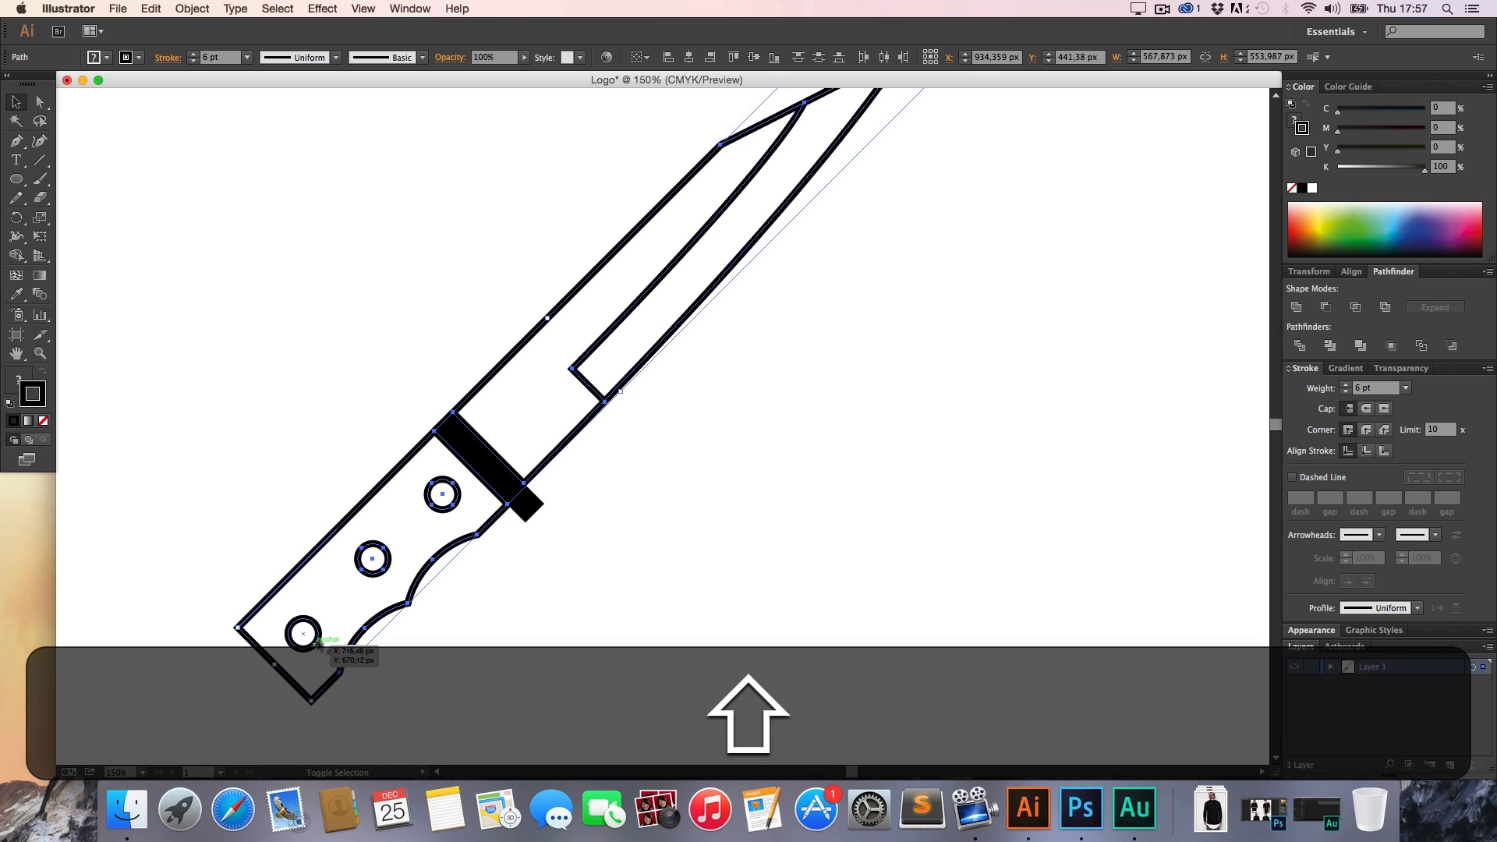
click(1383, 394)
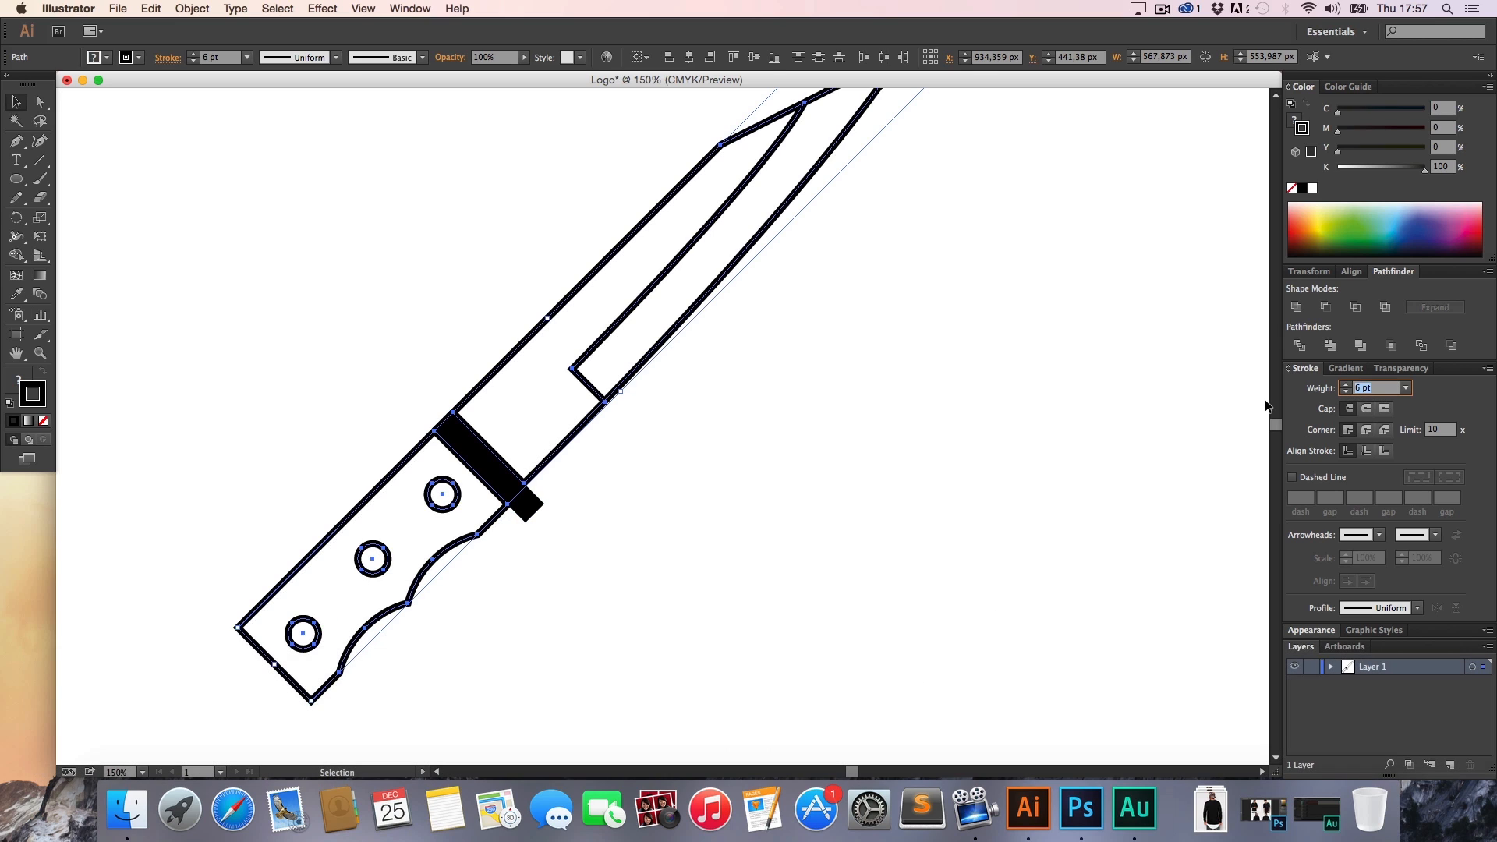
text(7)
key(Return)
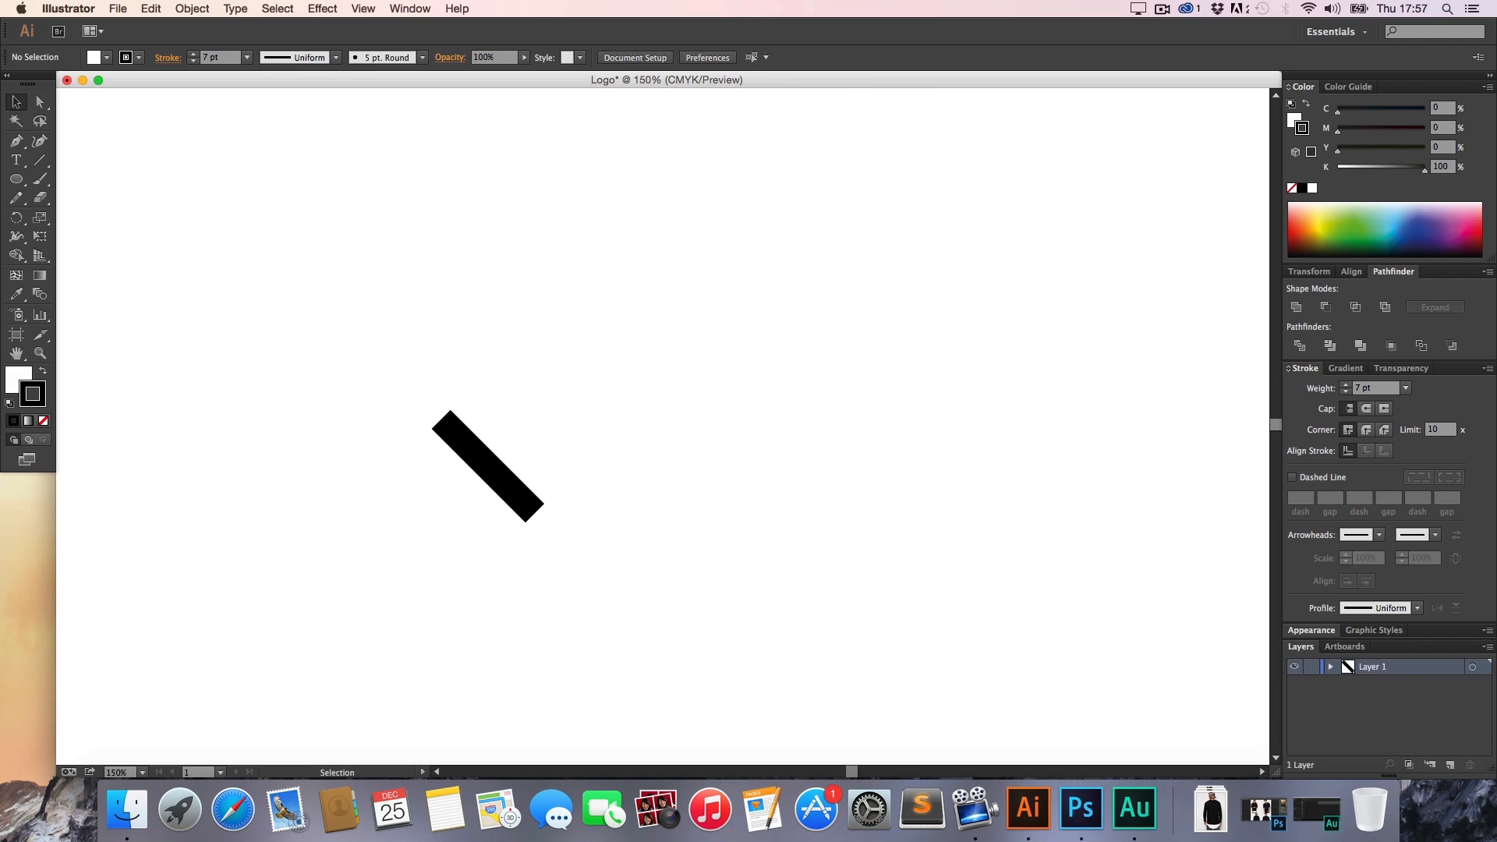
key(super+z)
Increase the stroke weight of the selected blade, handle and ring outlines to 8 pt
click(1376, 388)
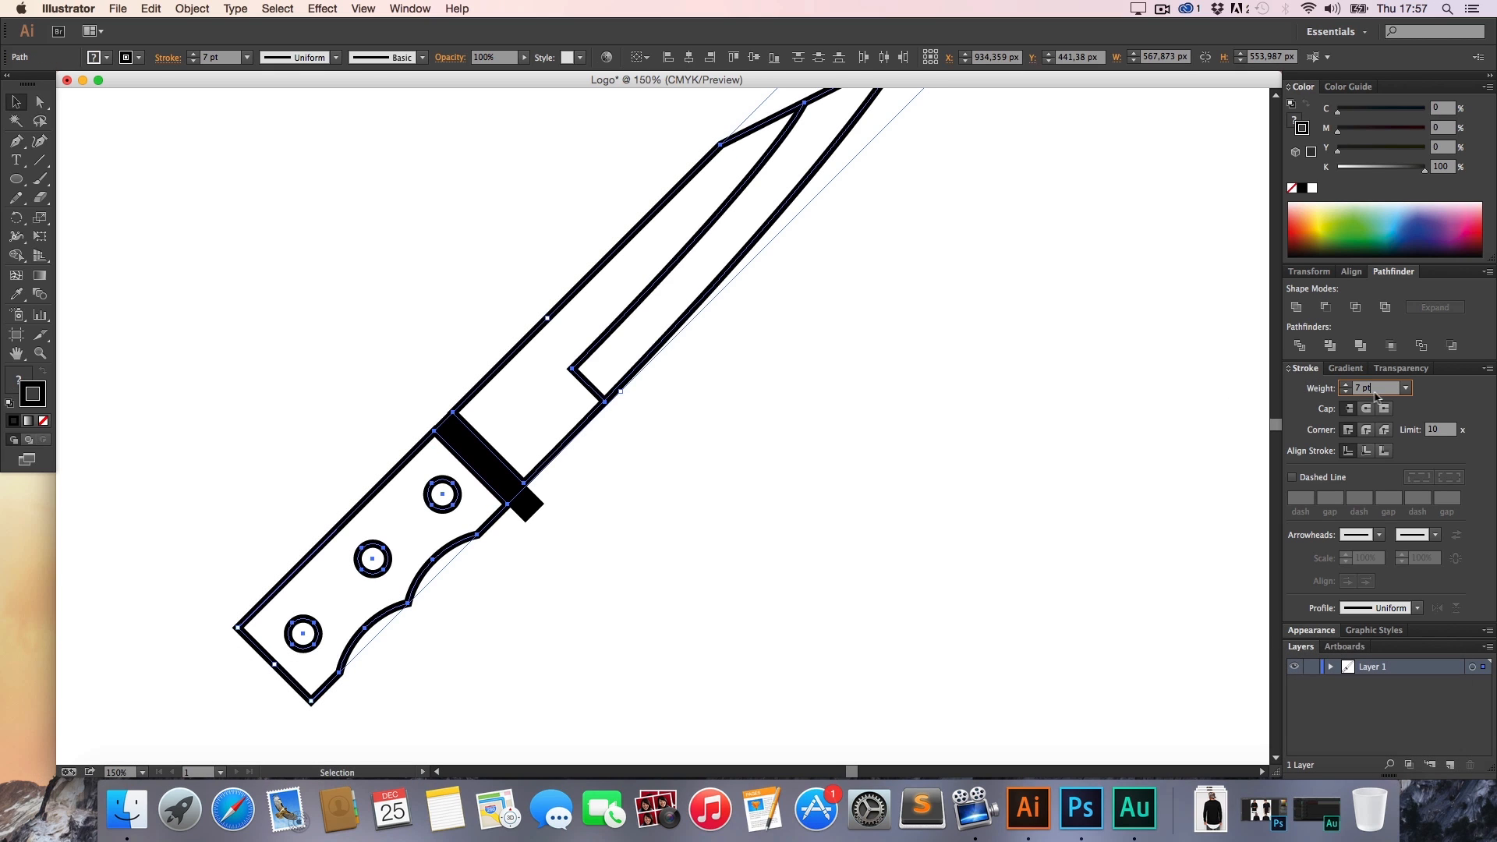
text(8)
key(Return)
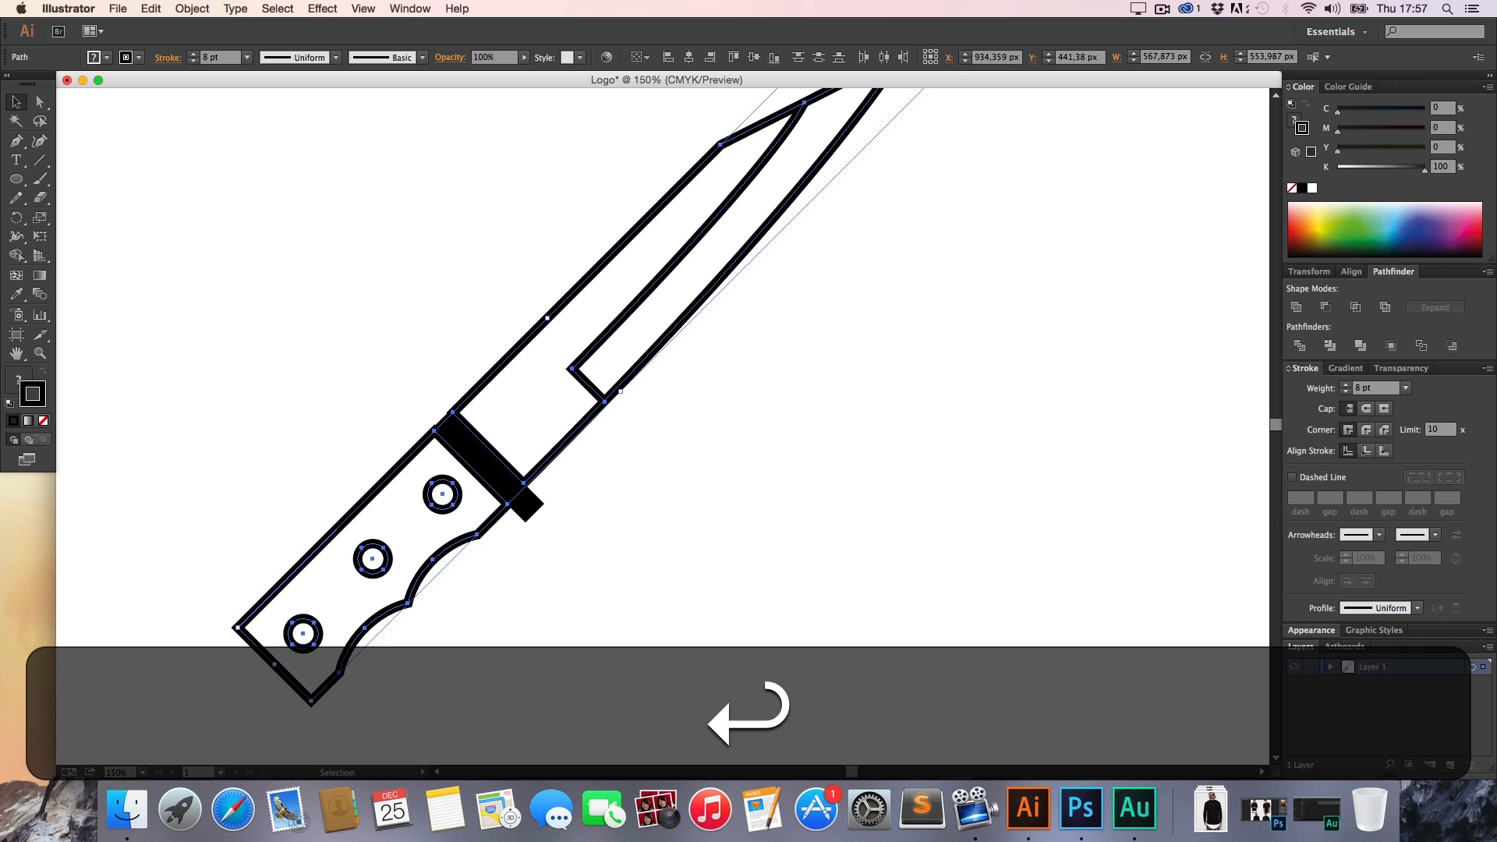
click(783, 476)
Move the black bar about 0.6 px left and 0.9 px up so its upper end is flush with the thicker outlines
key(z)
drag(425, 390, 545, 515)
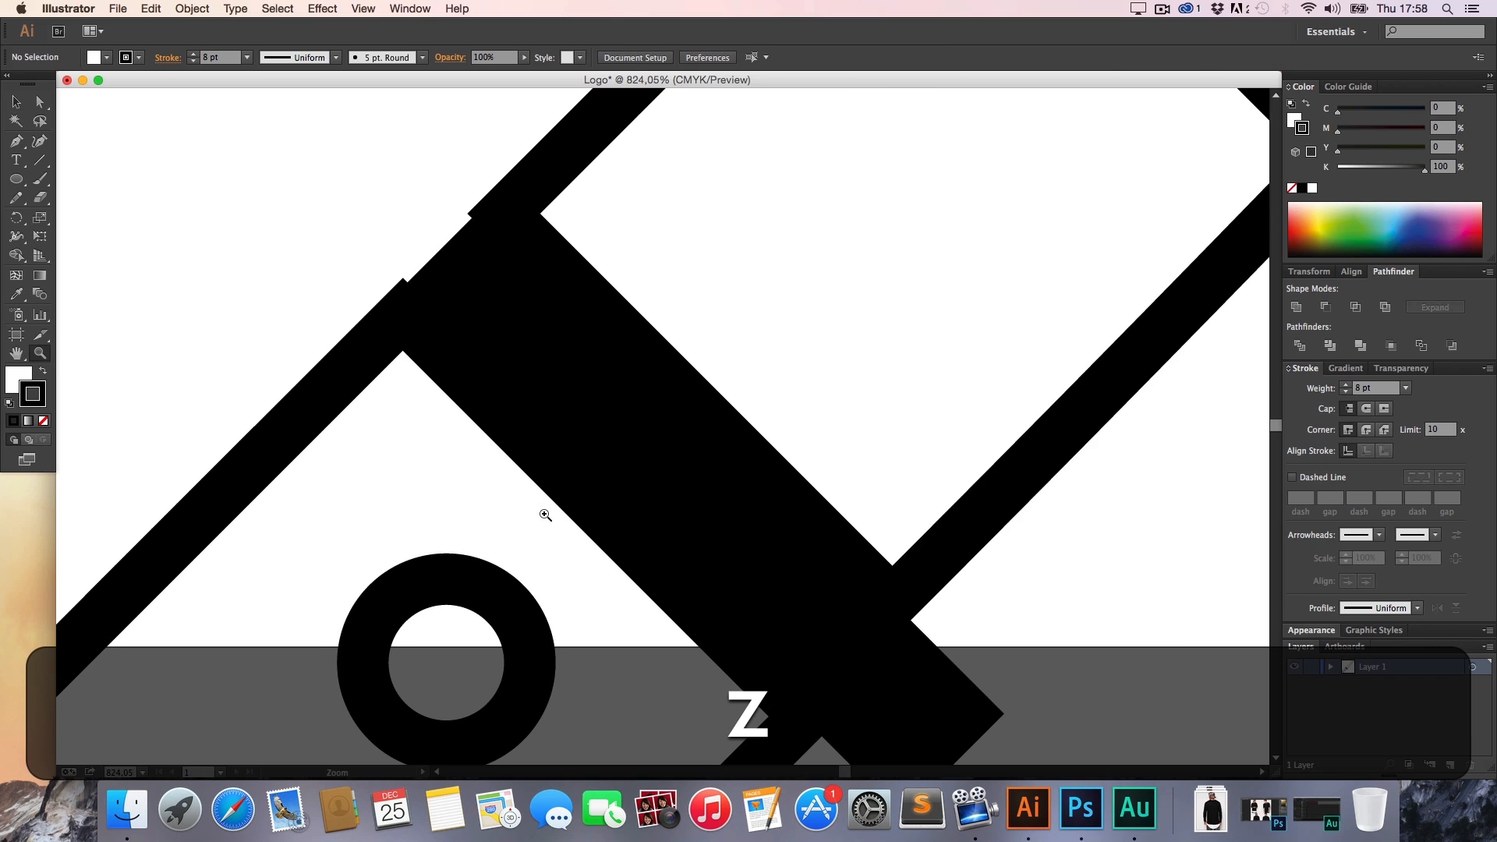
key(h)
key(v)
click(501, 321)
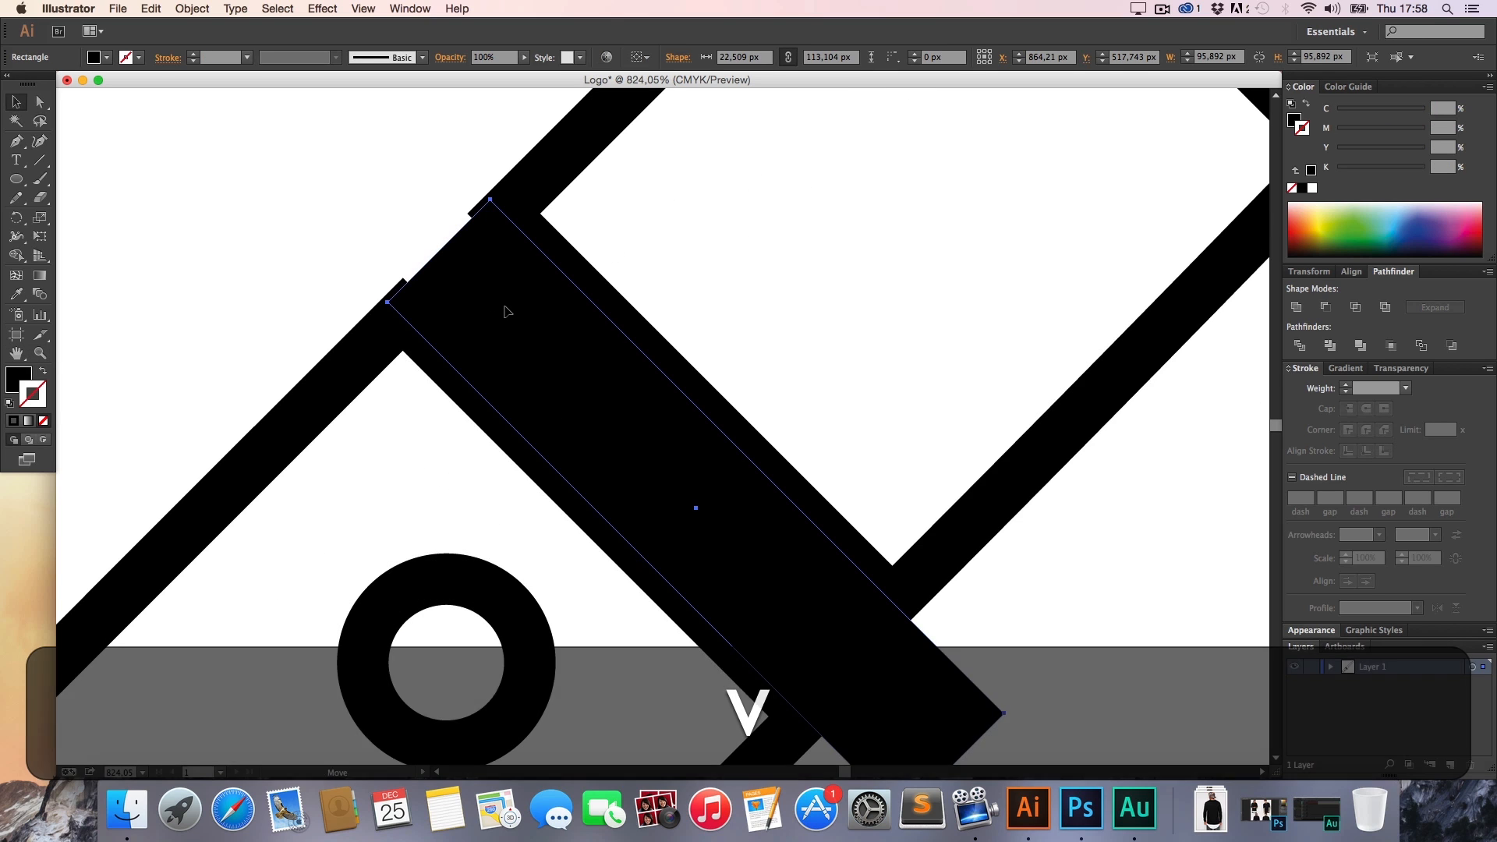
drag(508, 311, 504, 308)
click(284, 177)
Widen the black bar to about 31 px symmetrically, and extend its lower end slightly further beyond the knife's edge
key(z)
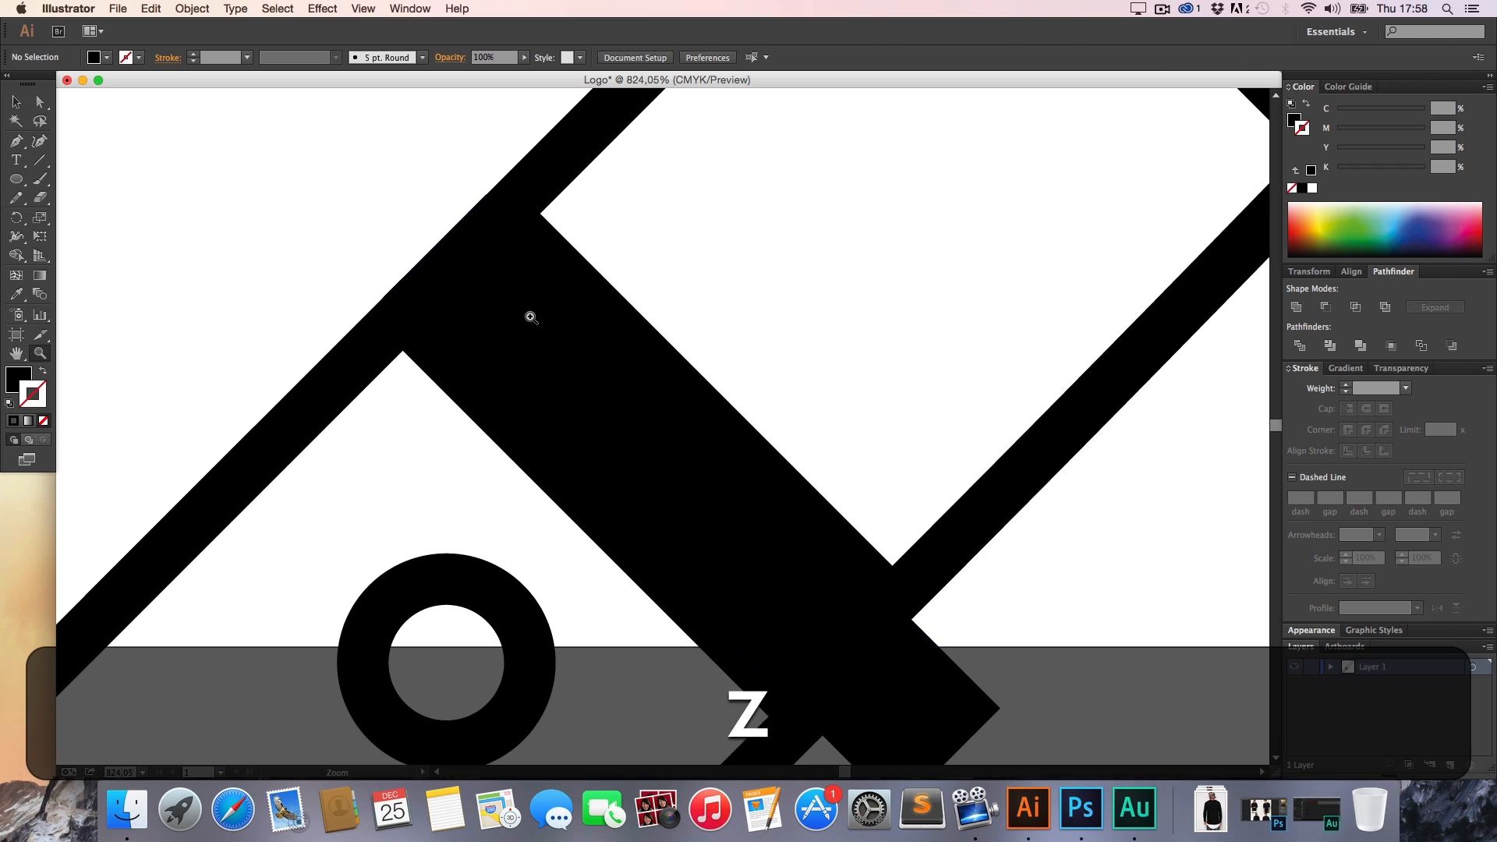
key(super+1)
key(super+h)
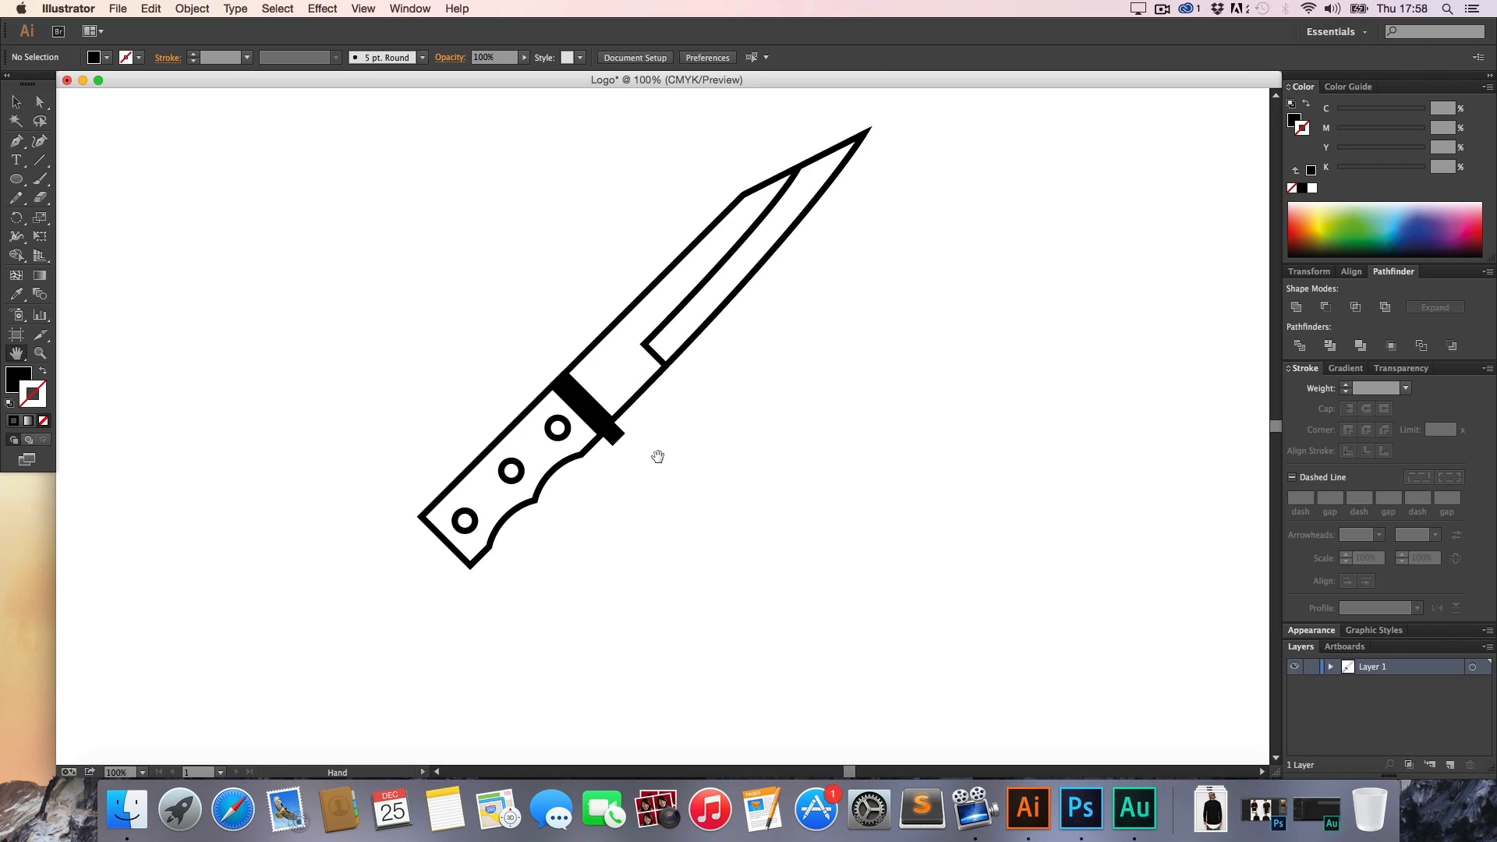
key(z)
click(629, 455)
click(652, 408)
click(665, 411)
key(h)
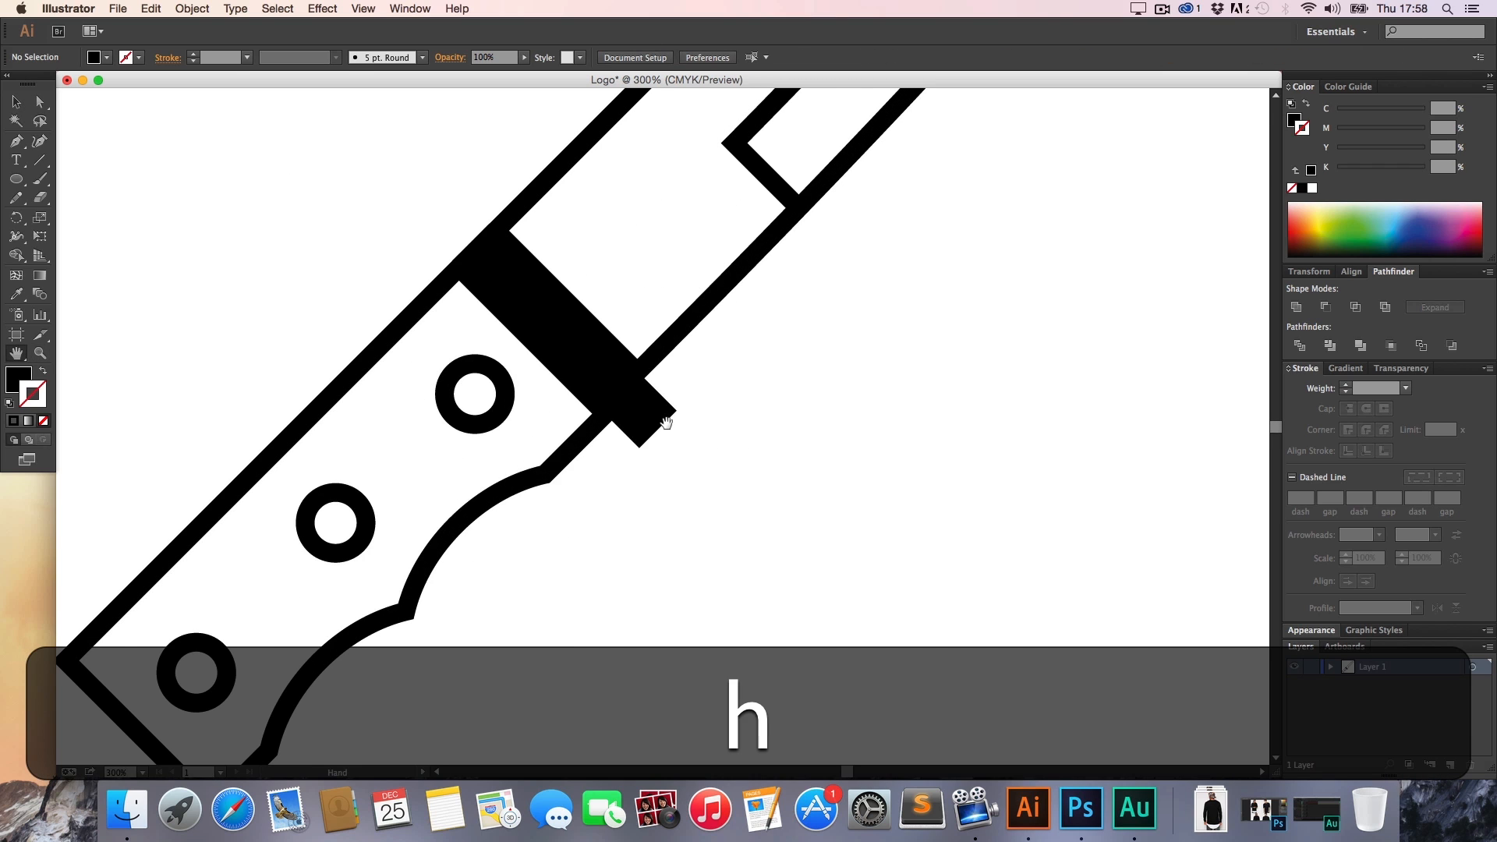
key(v)
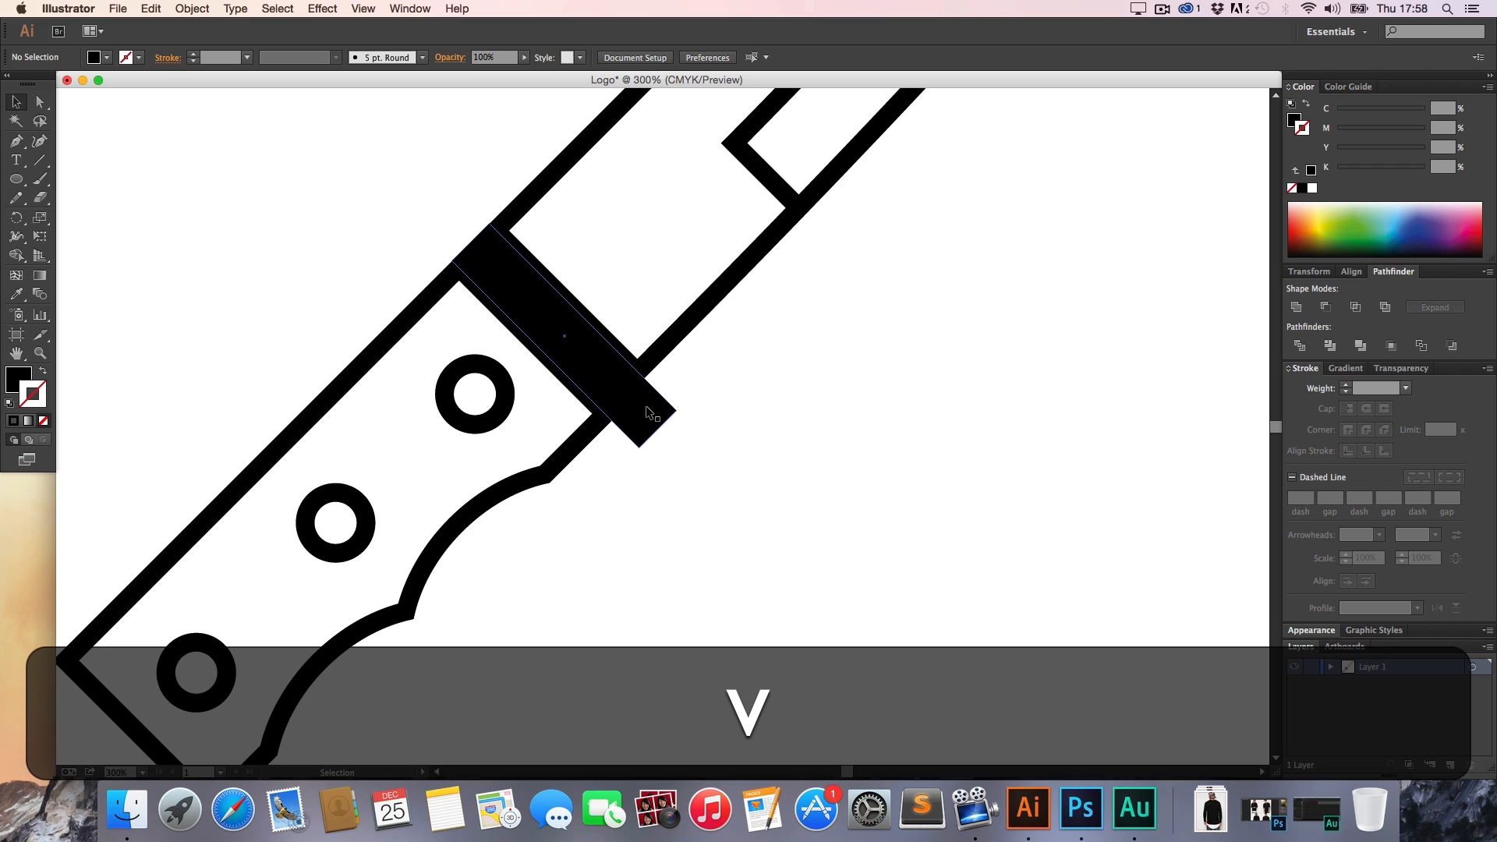
click(645, 405)
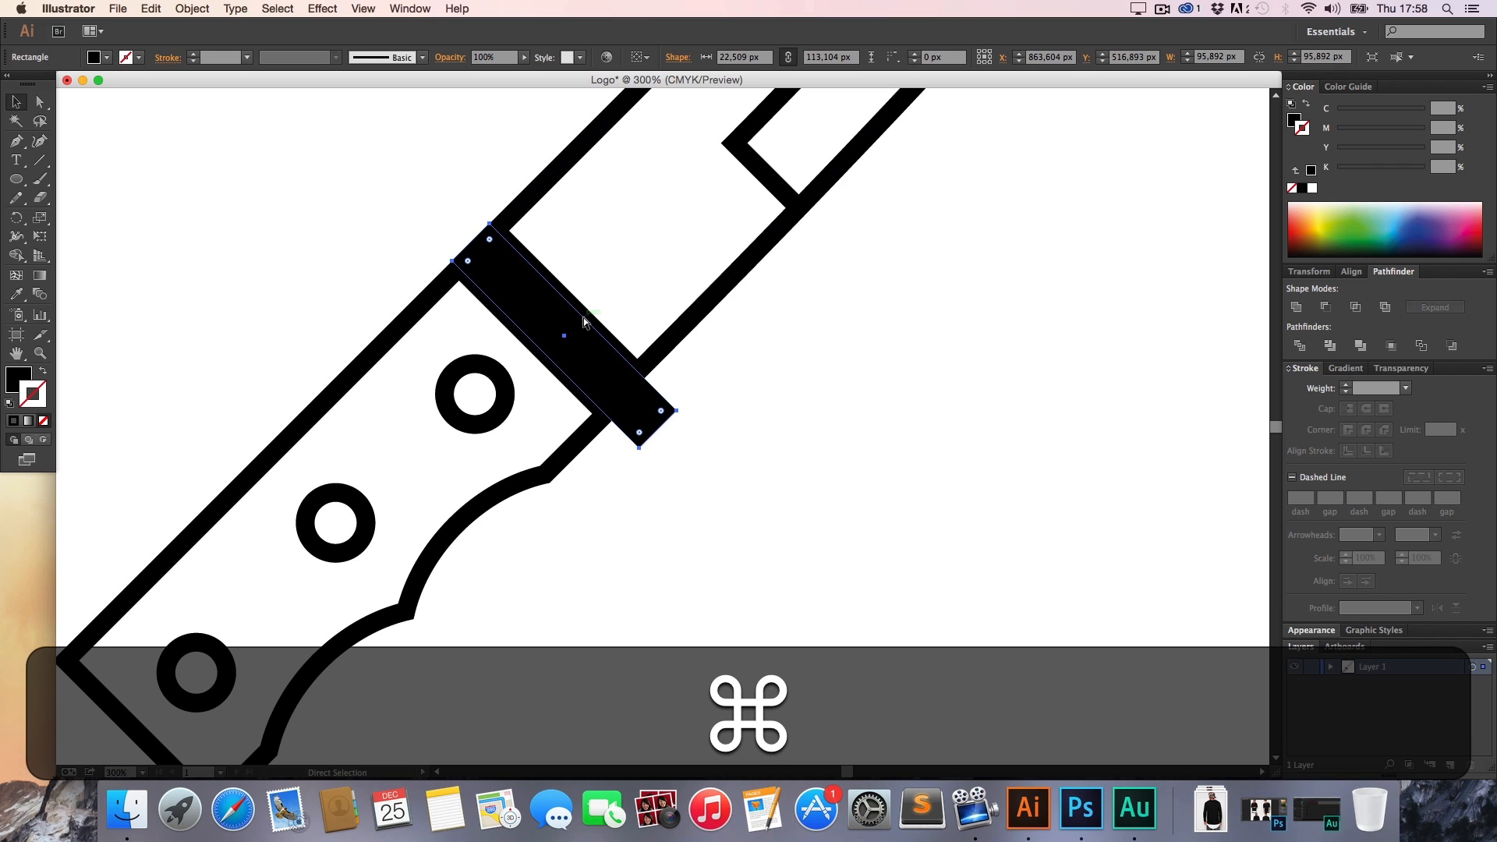
key(super+v)
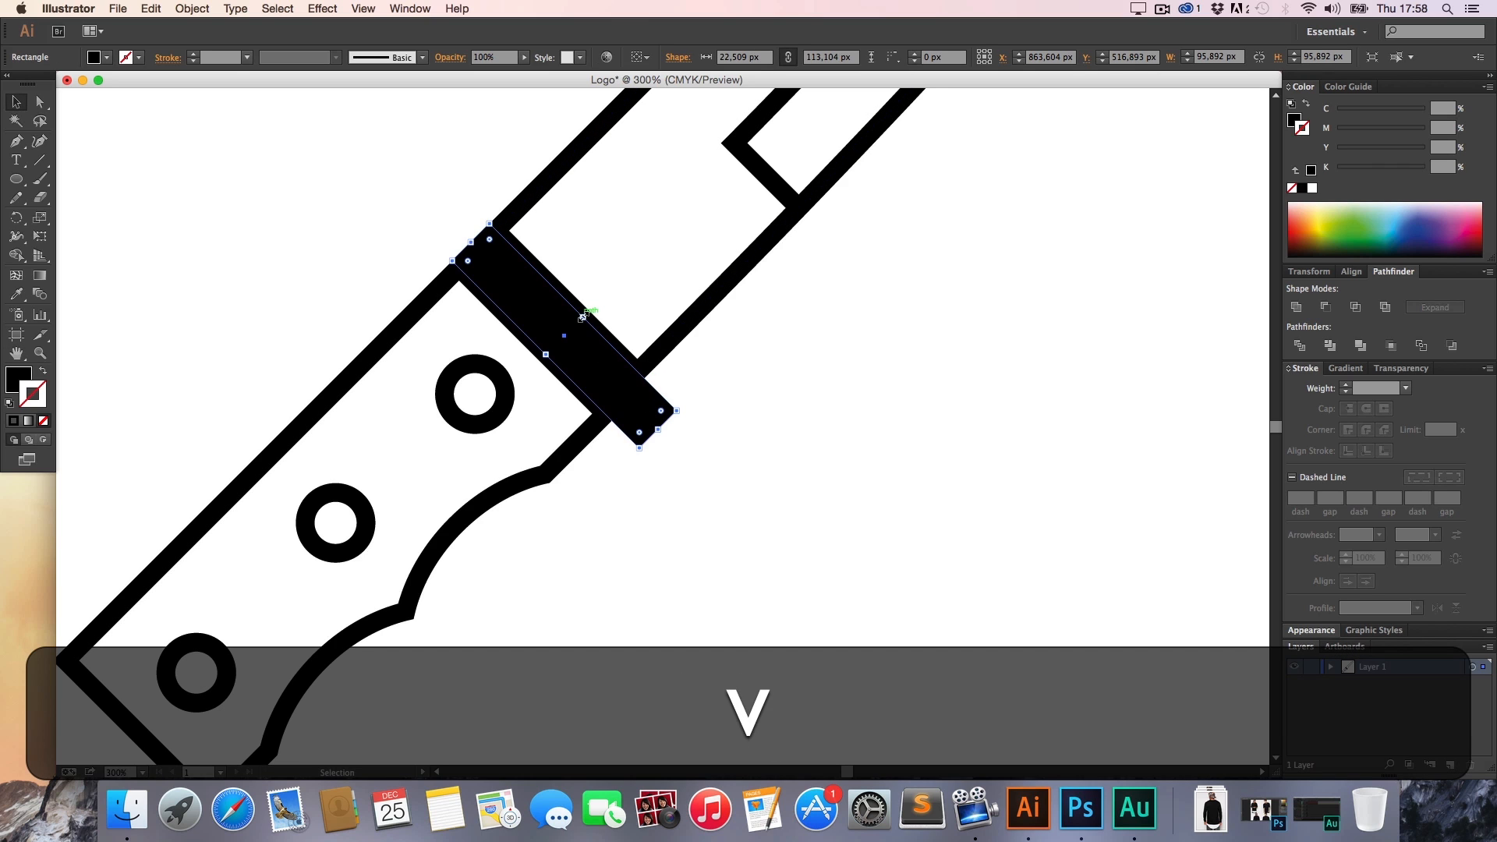
drag(583, 318, 596, 311)
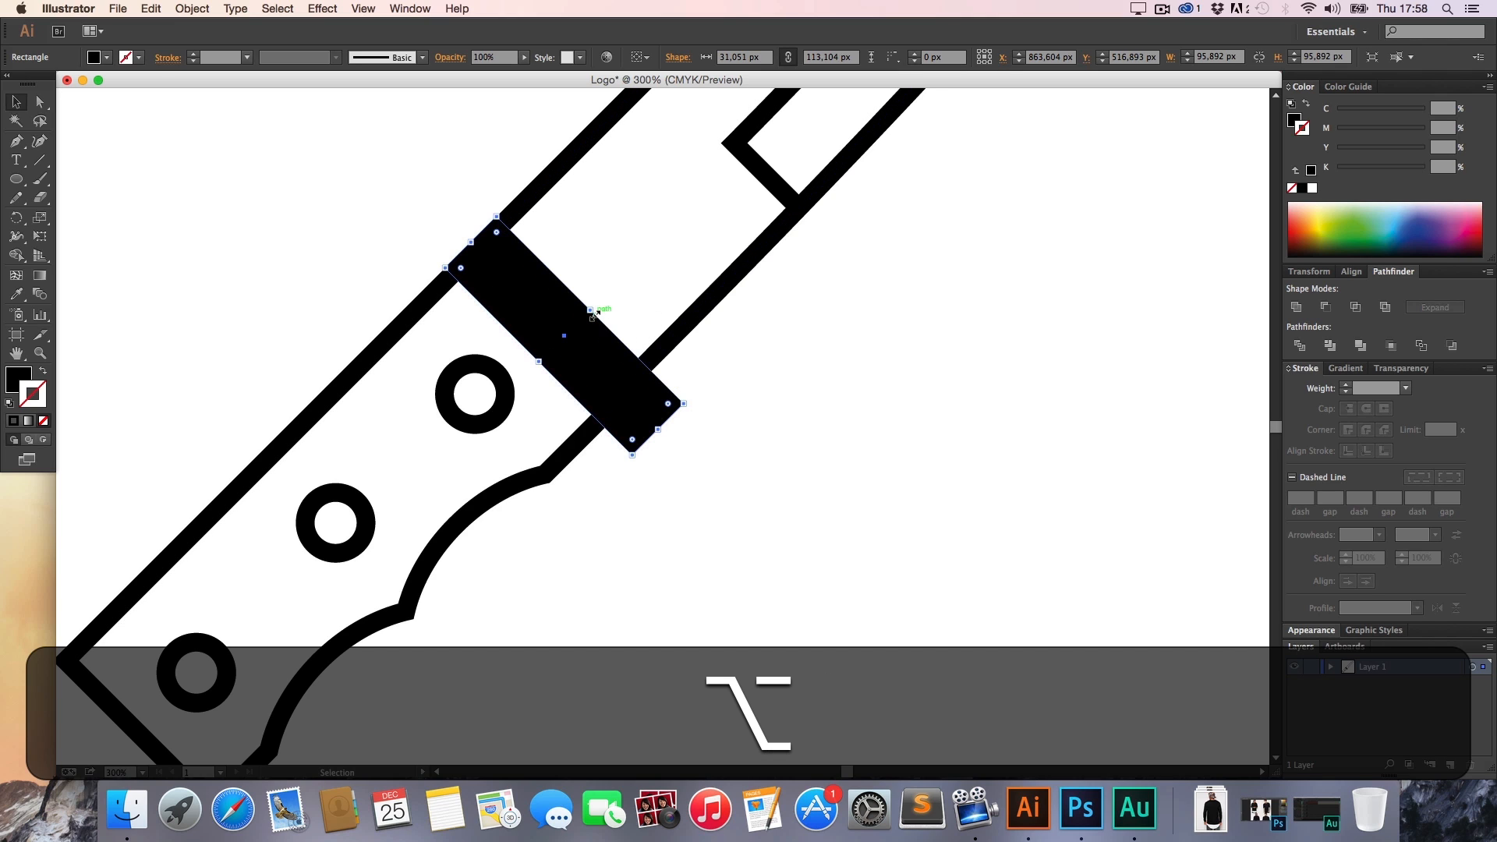
drag(661, 432, 675, 444)
click(741, 464)
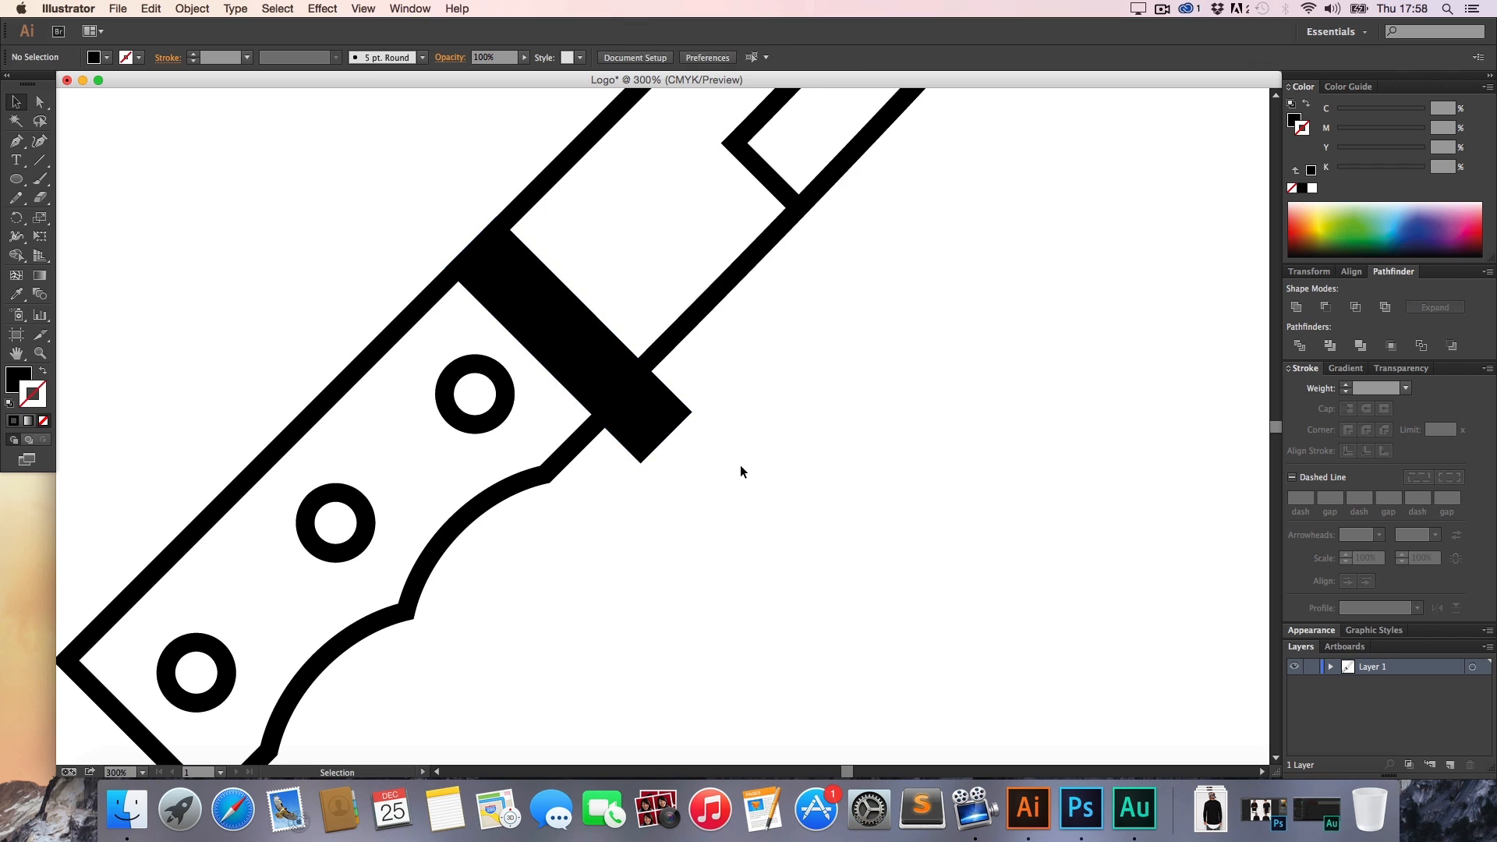
Examine the proportions of the whole knife with its thicker outlines and enlarged black bar
key(z)
alt+click(742, 467)
alt+click(741, 467)
alt+click(740, 467)
alt+click(737, 467)
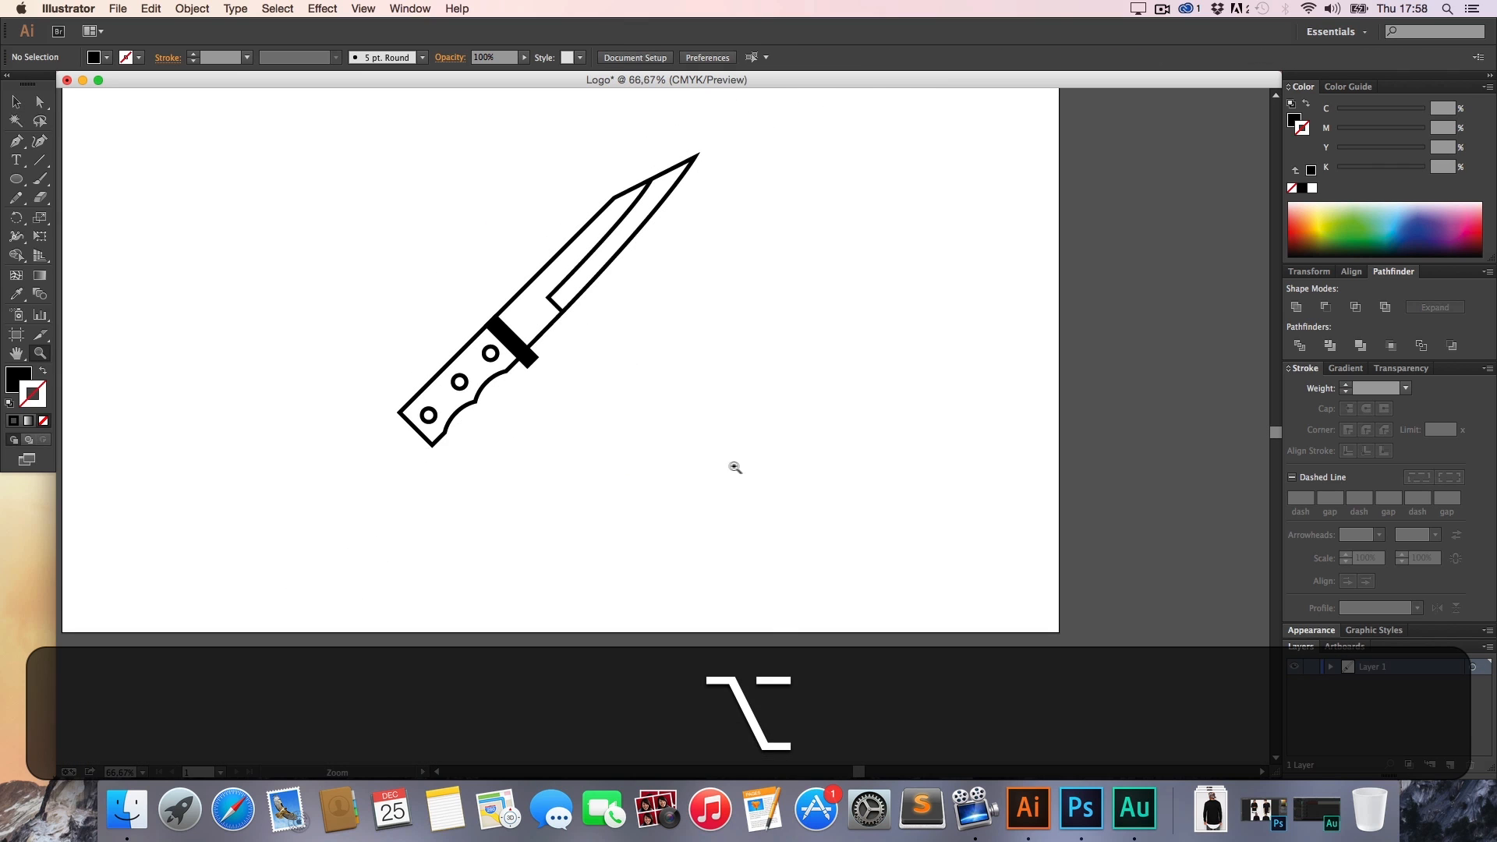
key(h)
drag(666, 430, 688, 470)
key(z)
click(625, 423)
key(h)
drag(636, 395, 687, 497)
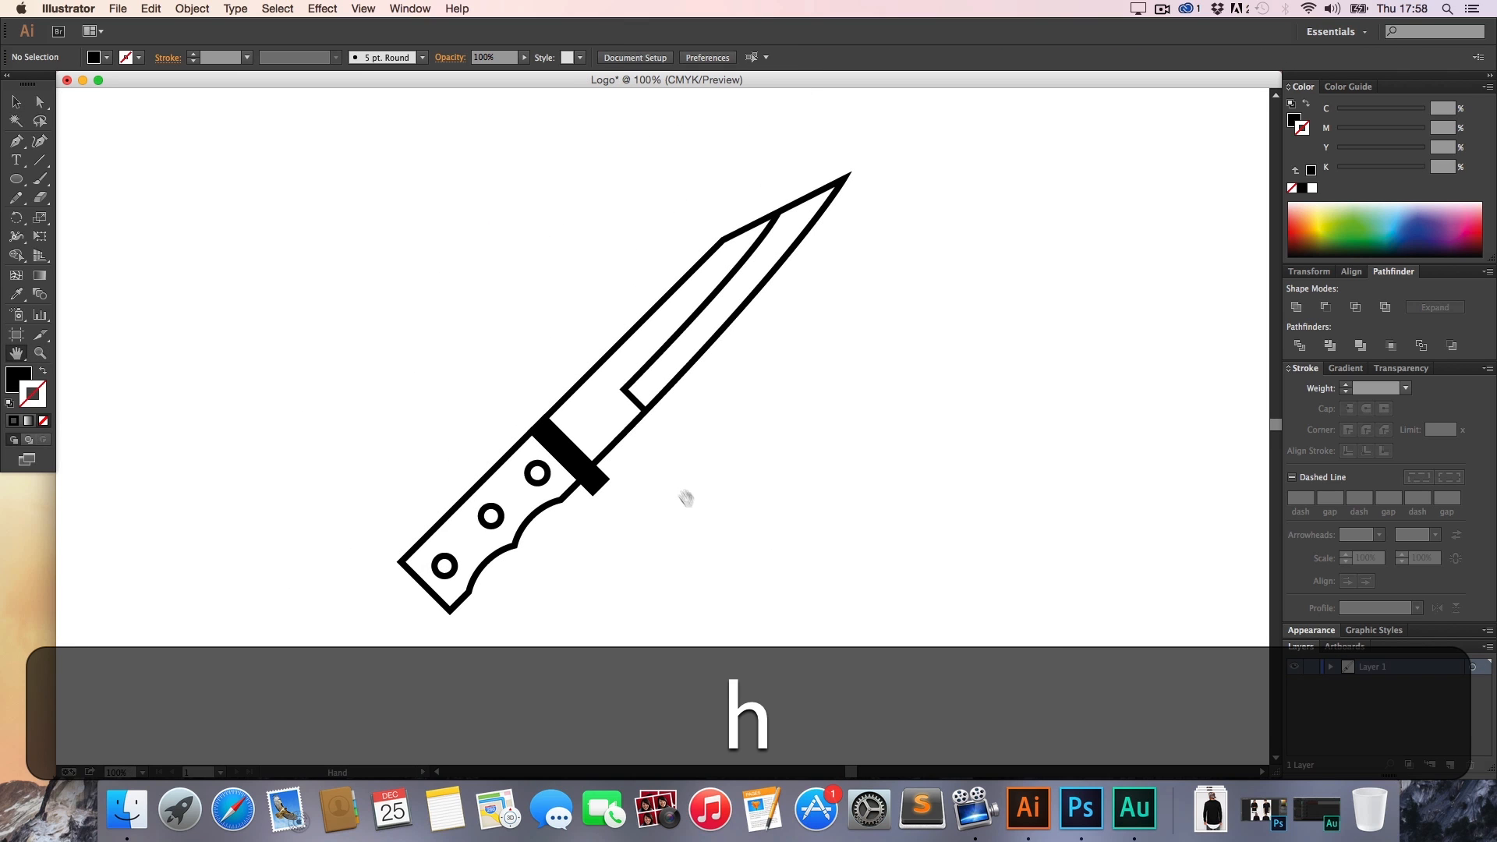
key(v)
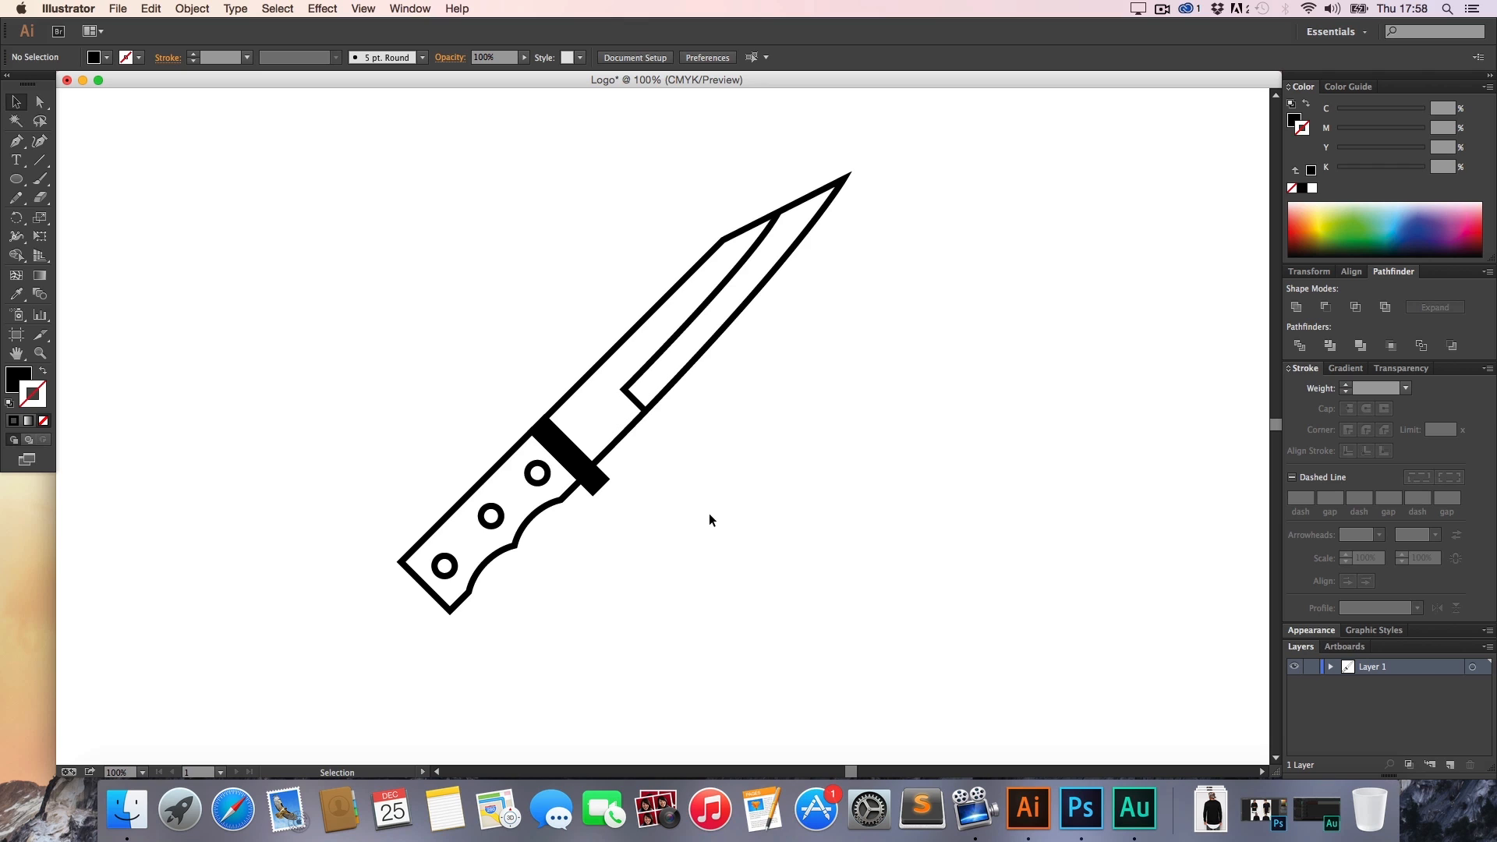
key(h)
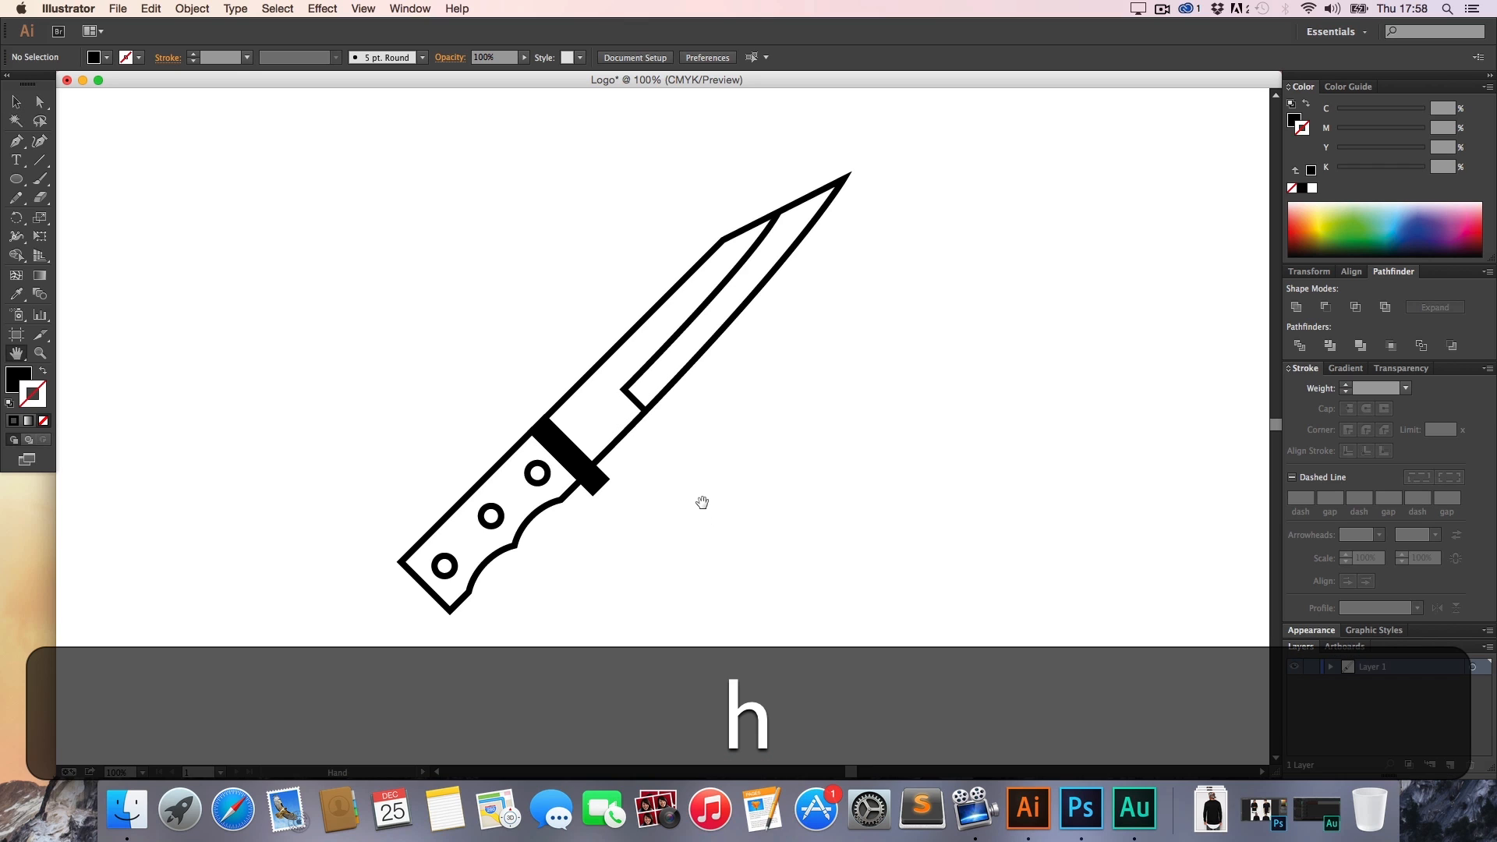
Select all parts of the knife and group them
key(v)
drag(705, 538, 396, 297)
click(657, 606)
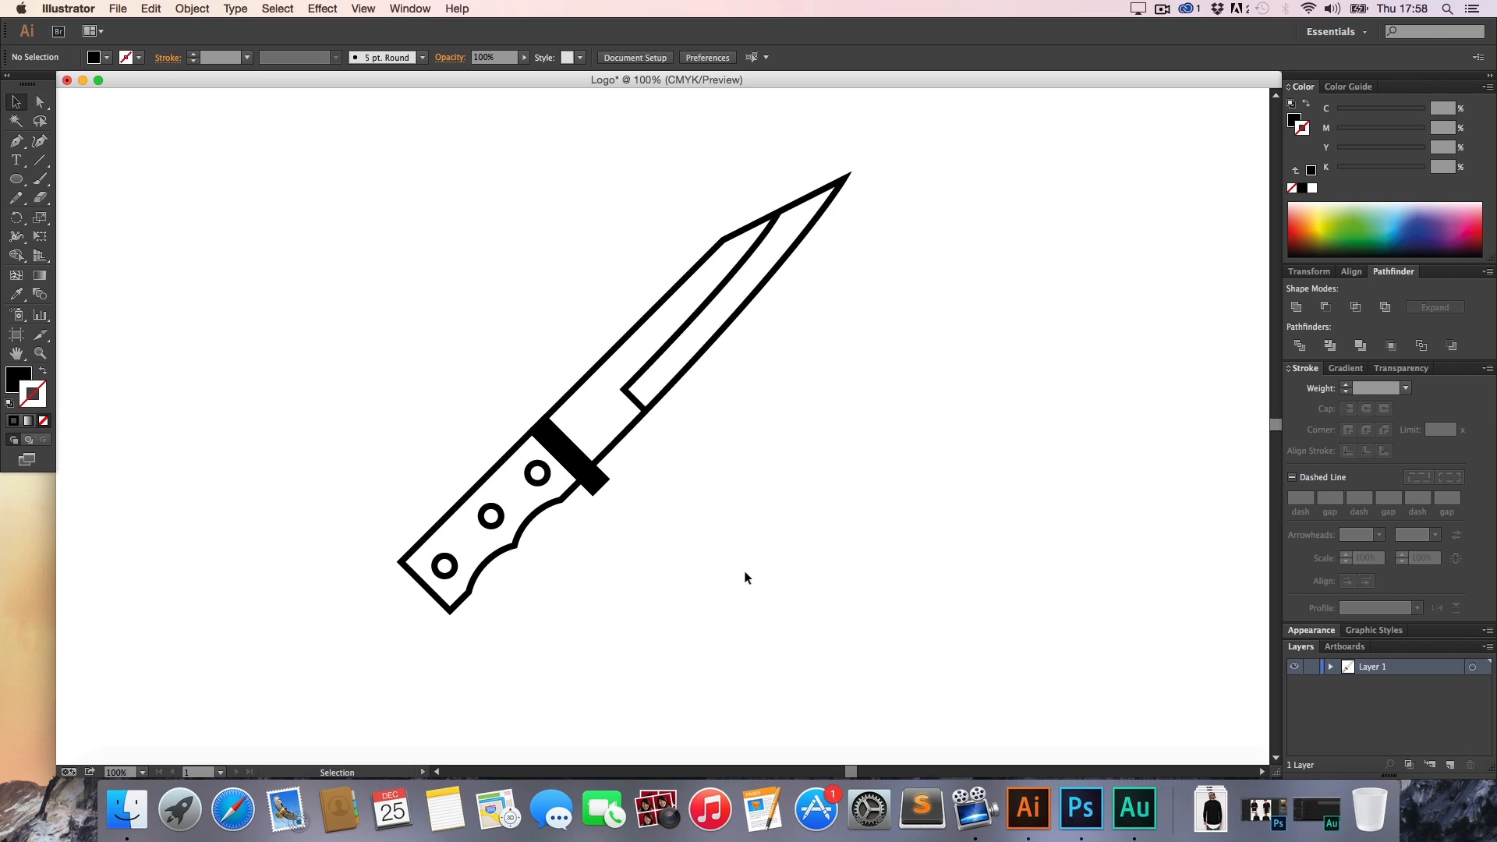
drag(776, 603, 400, 321)
key(super+a)
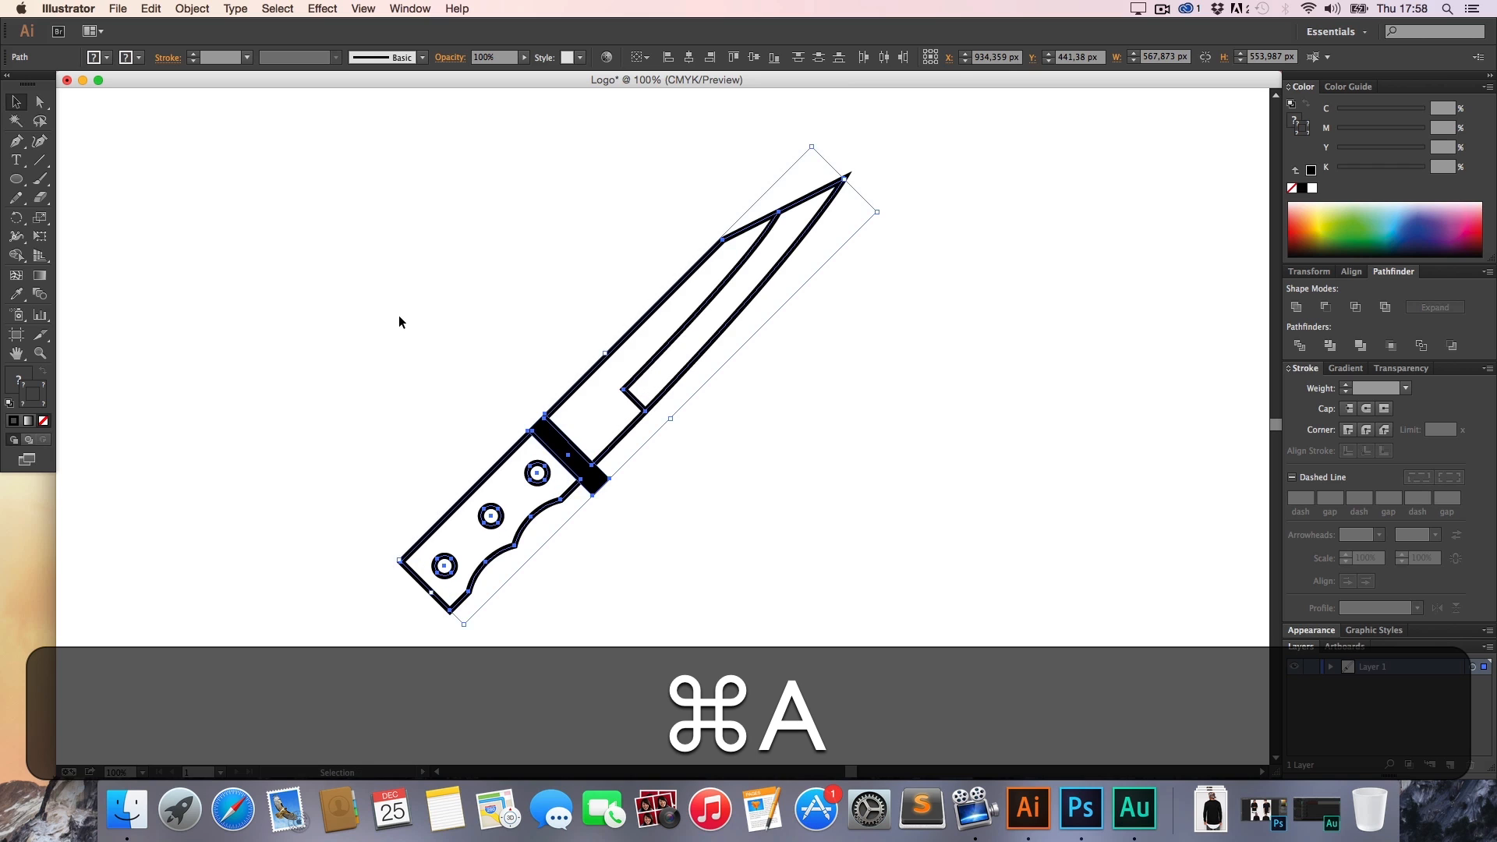
key(super+g)
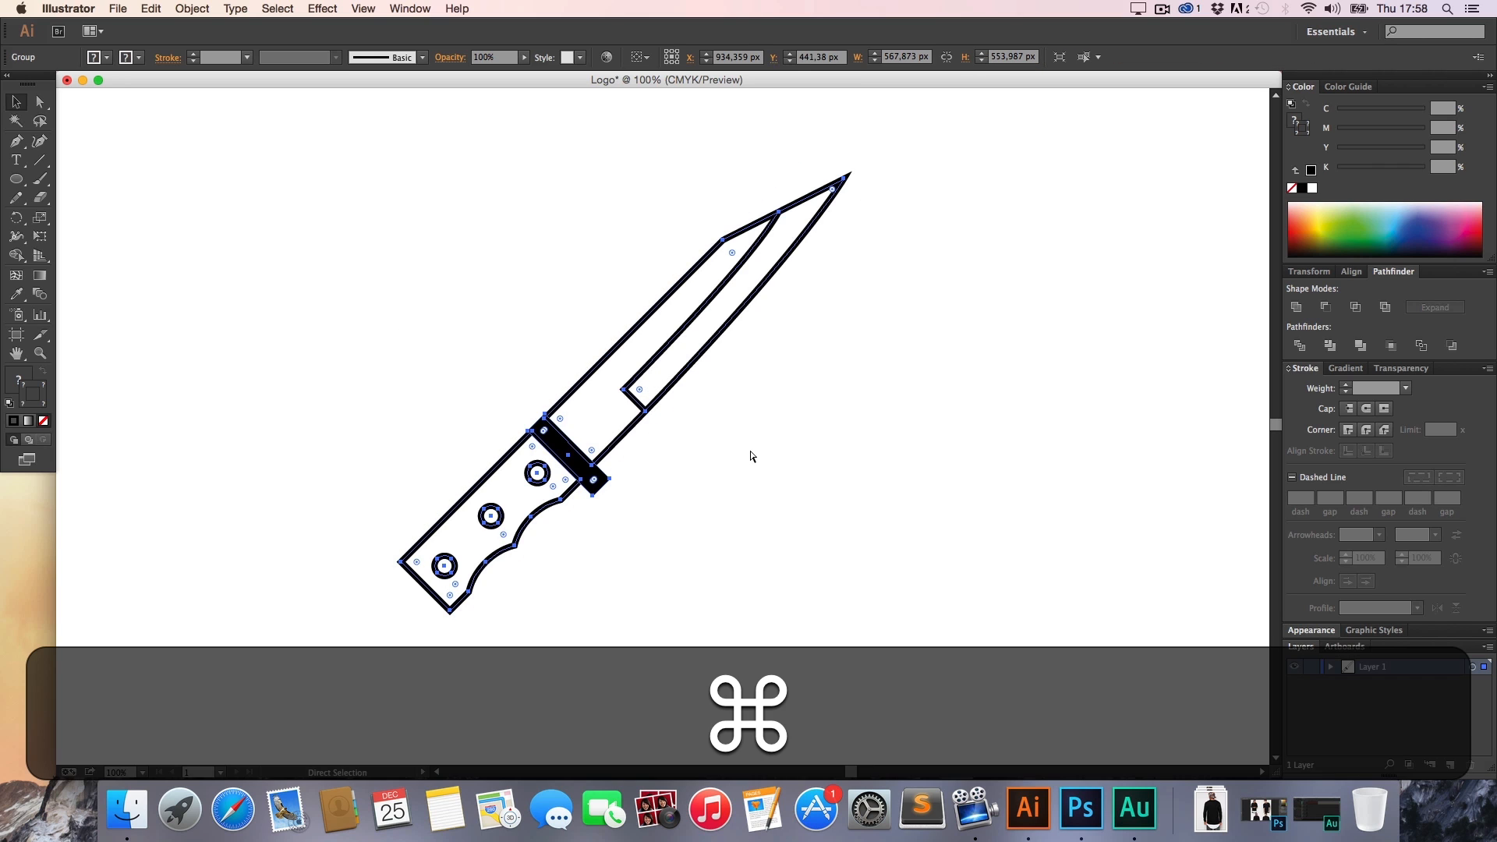
Copy the knife group, paste it in front, and reflect the copy horizontally so the two knives cross
key(super+c)
key(super+f)
key(o)
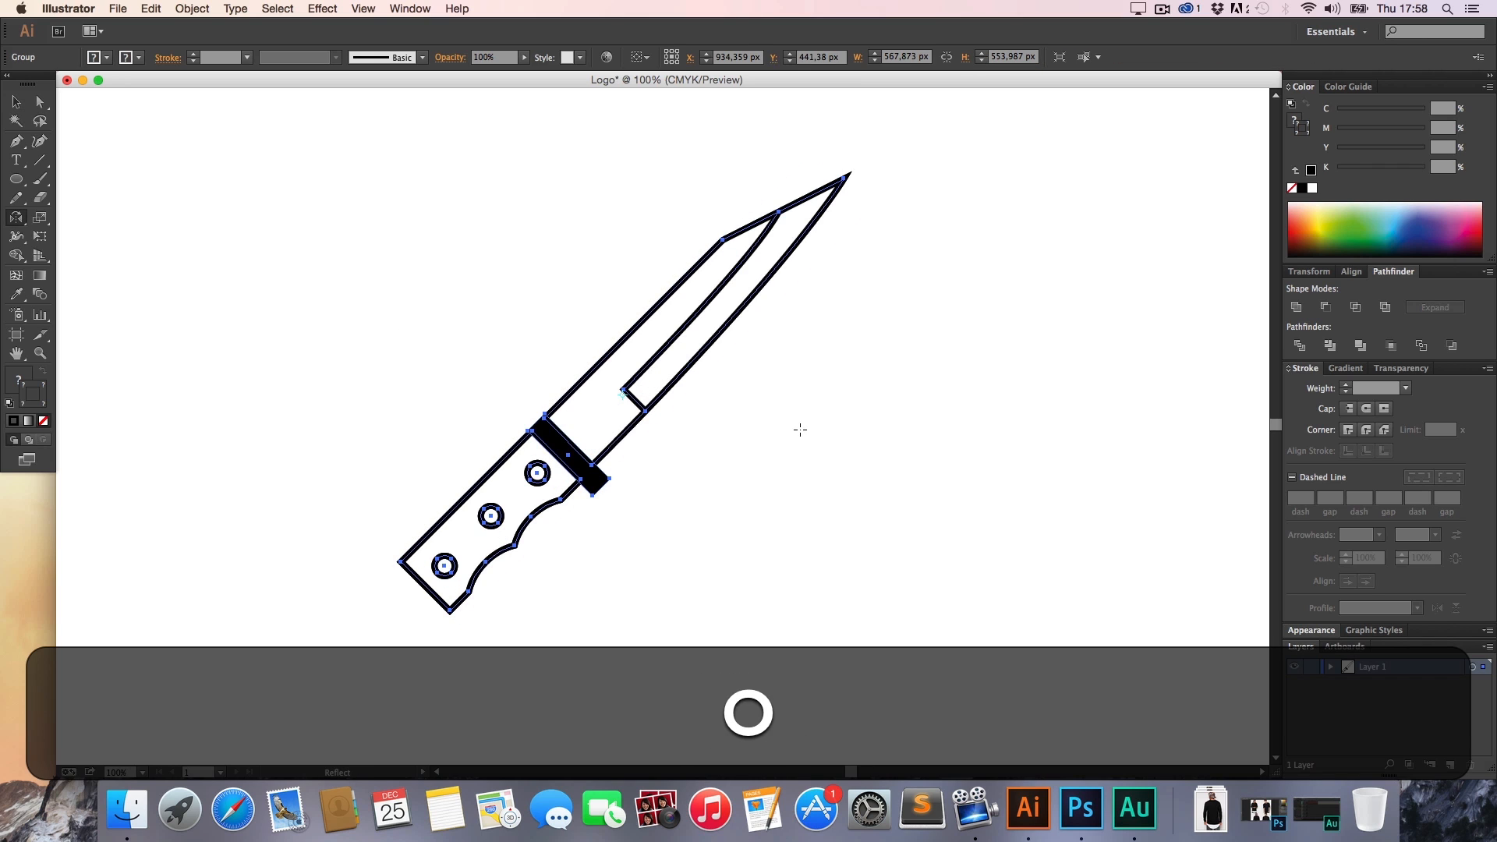
drag(798, 429, 490, 421)
key(shift+r)
key(v)
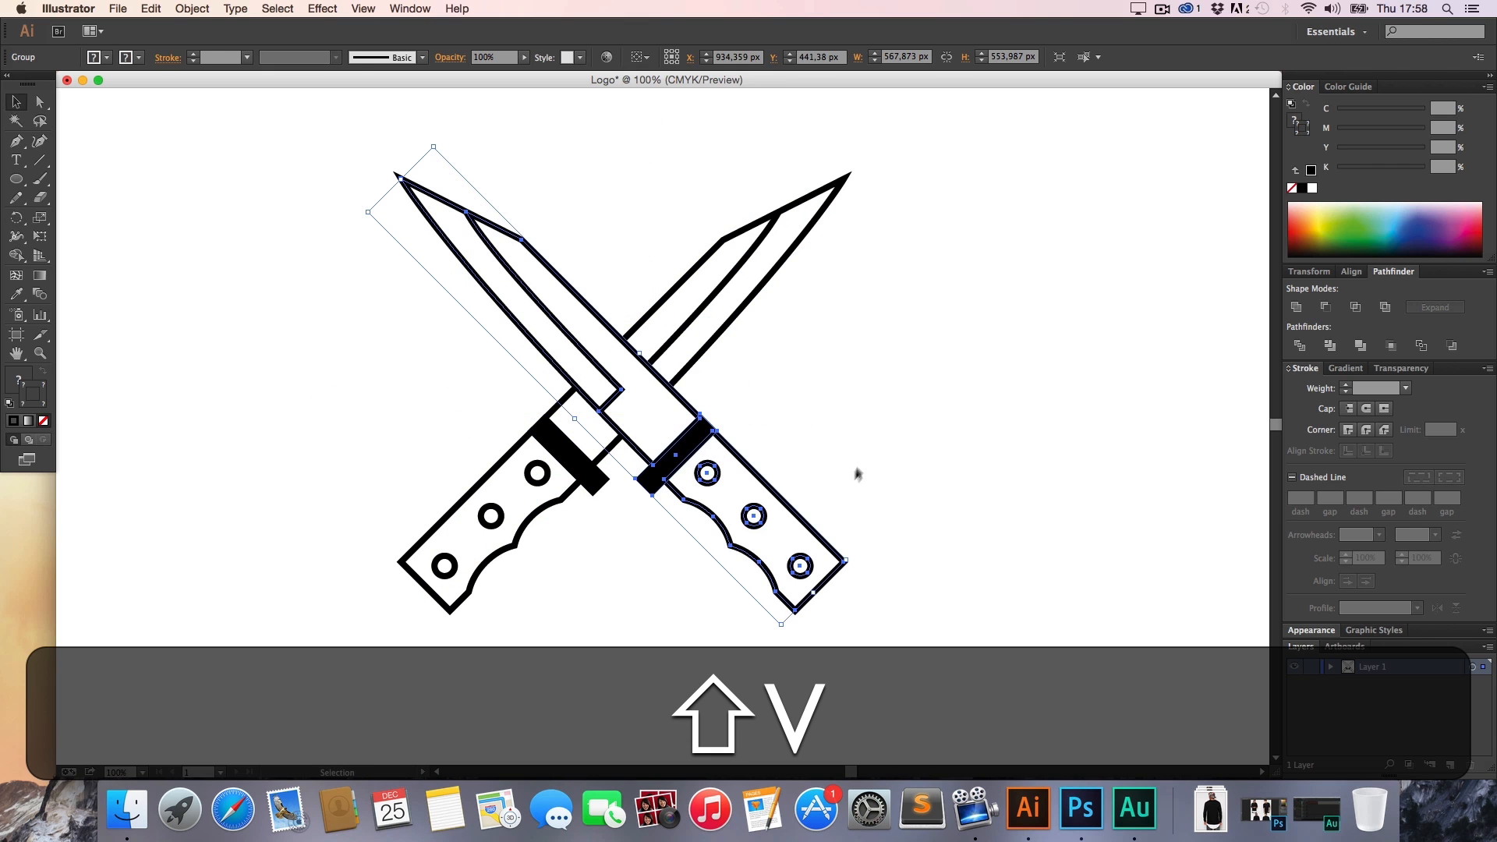
Move the mirrored knife about 306 px straight left so that the two knives cross at their handles
click(858, 474)
drag(751, 484, 511, 512)
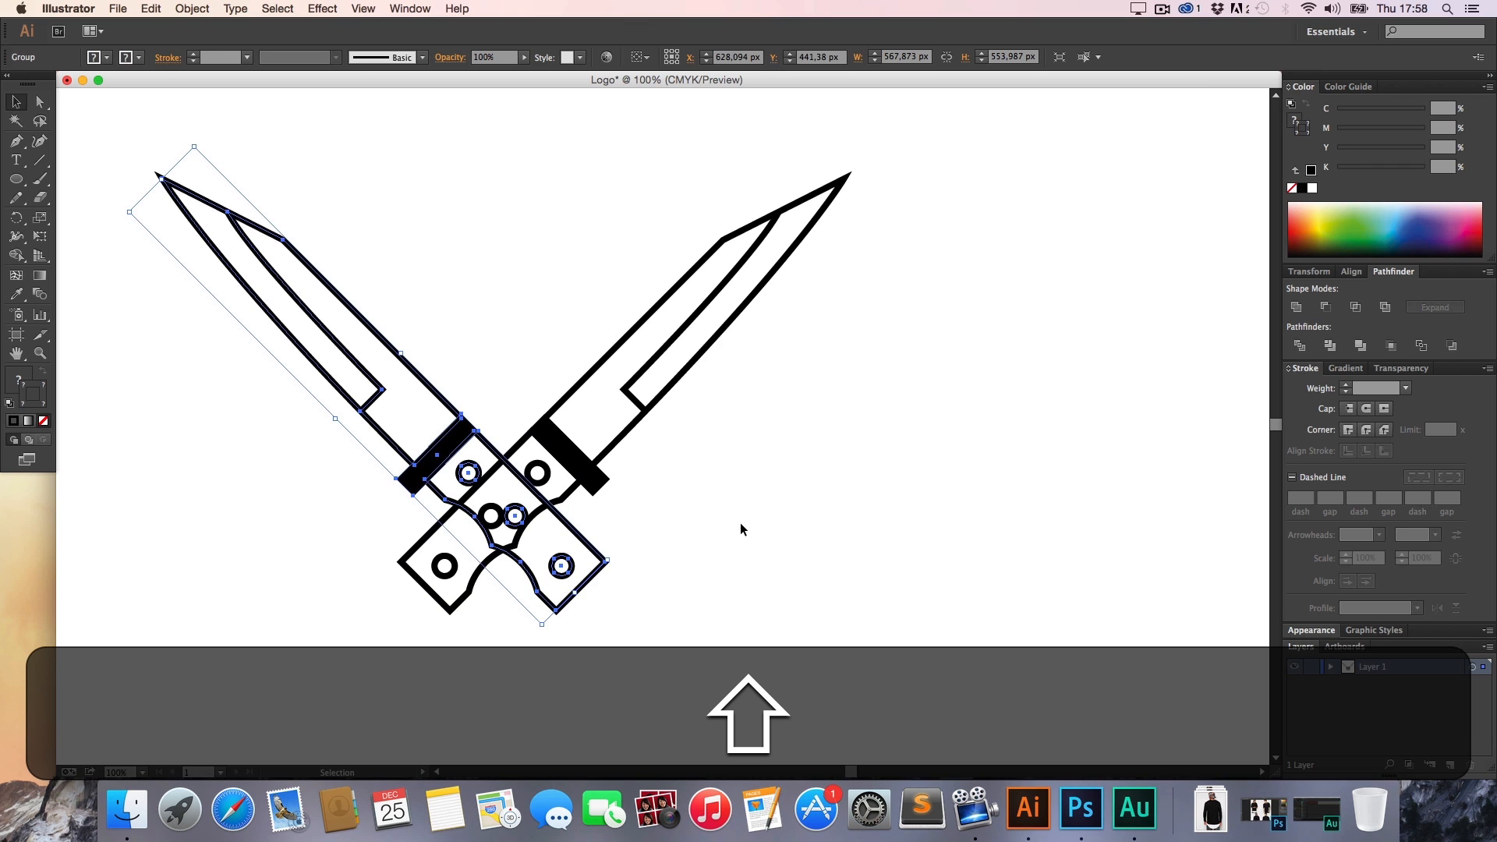
Fill the front knife's handle with white so that it hides the overlapping handle behind it
click(741, 529)
key(z)
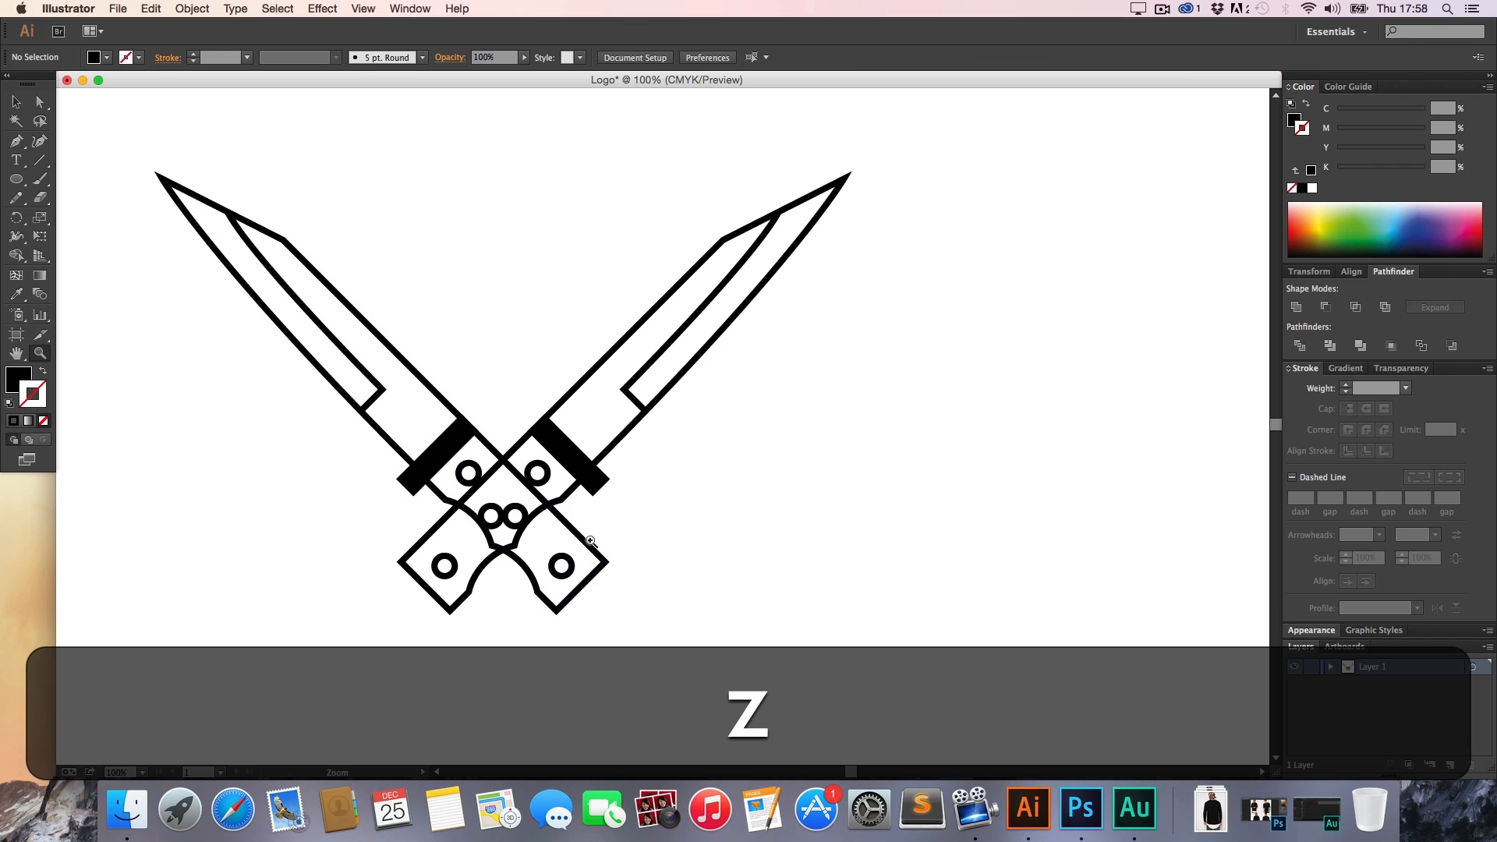
click(590, 541)
click(659, 427)
click(660, 427)
key(h)
drag(680, 456, 713, 495)
key(a)
click(629, 411)
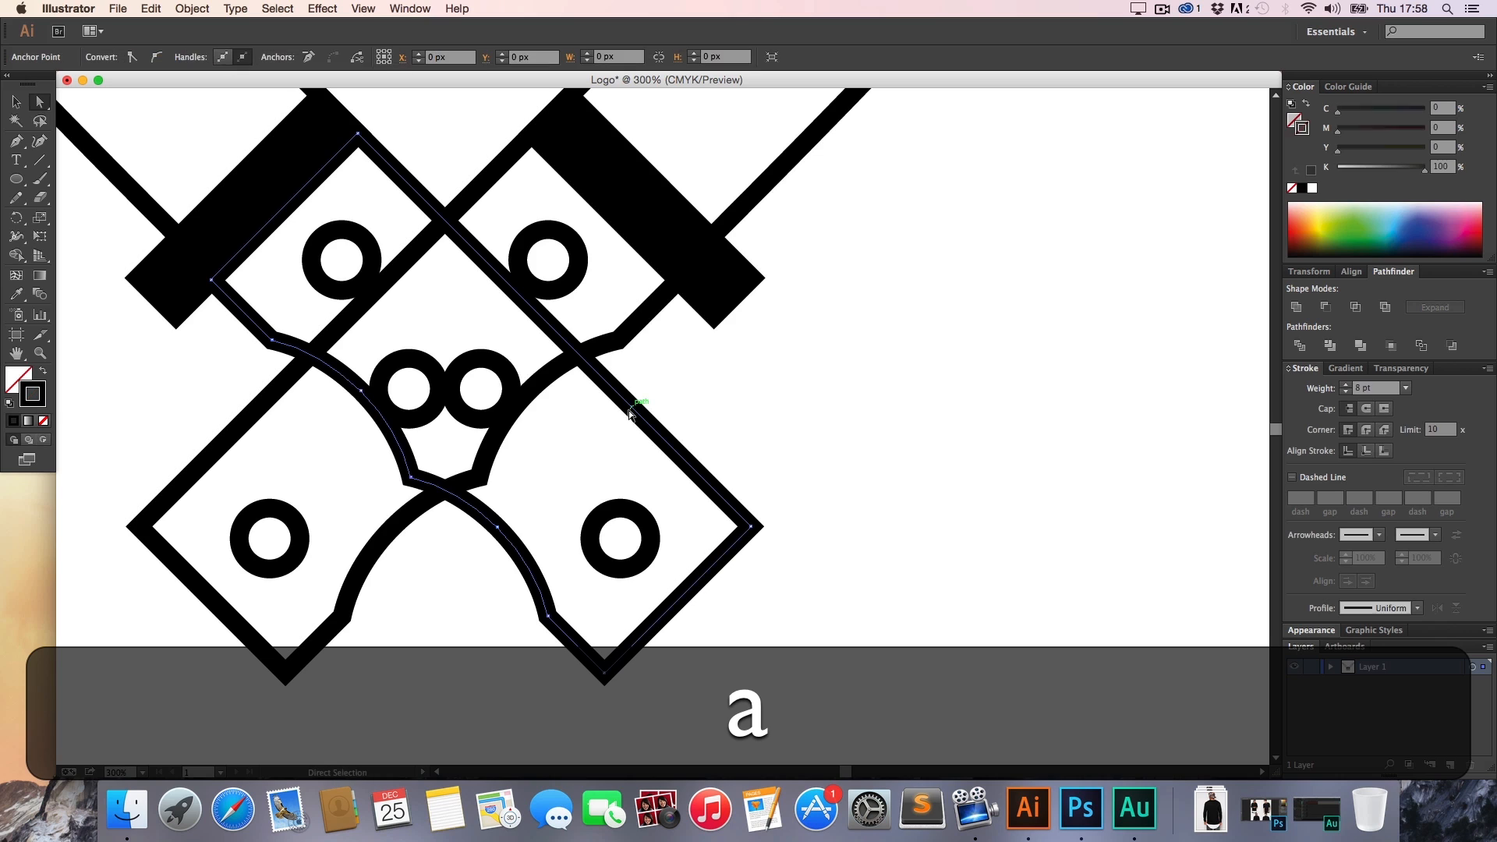
click(18, 380)
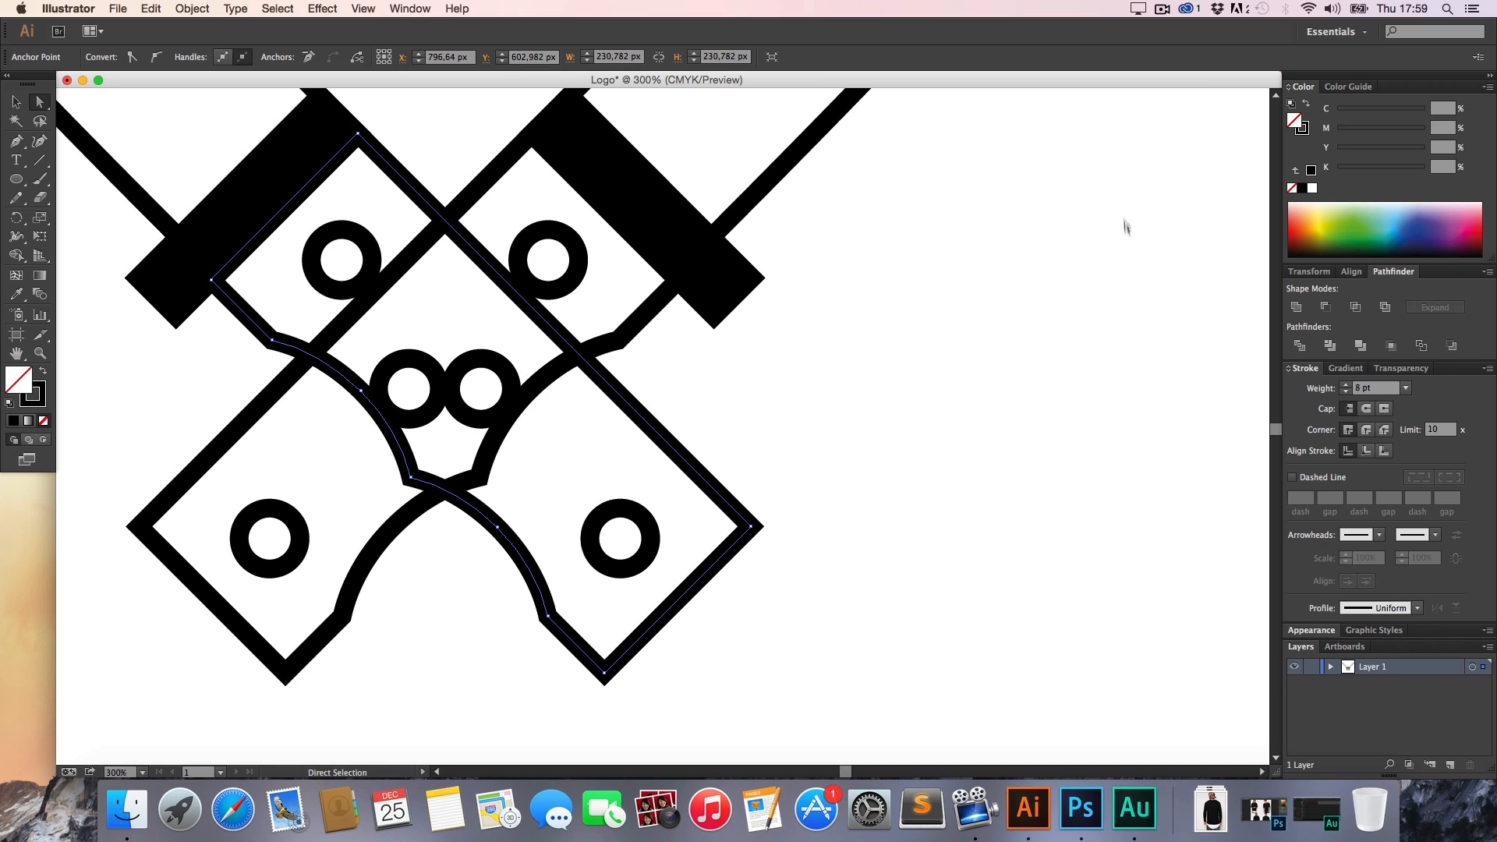
click(1314, 195)
click(920, 411)
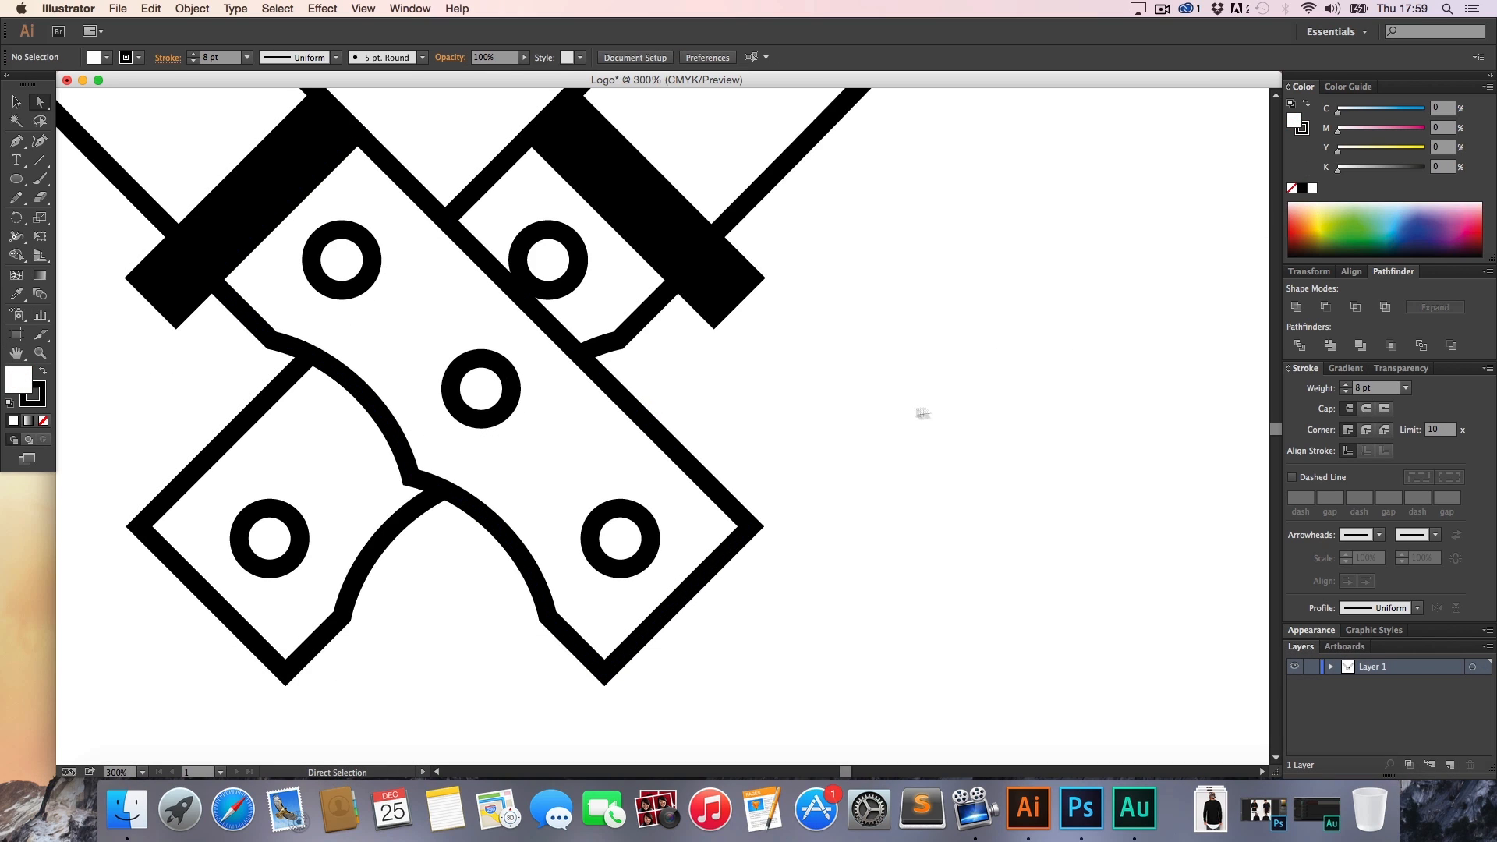
Move the front knife slightly left so that its middle ring covers the rear knife's middle ring
key(z)
alt+click(886, 414)
key(h)
drag(605, 406, 863, 382)
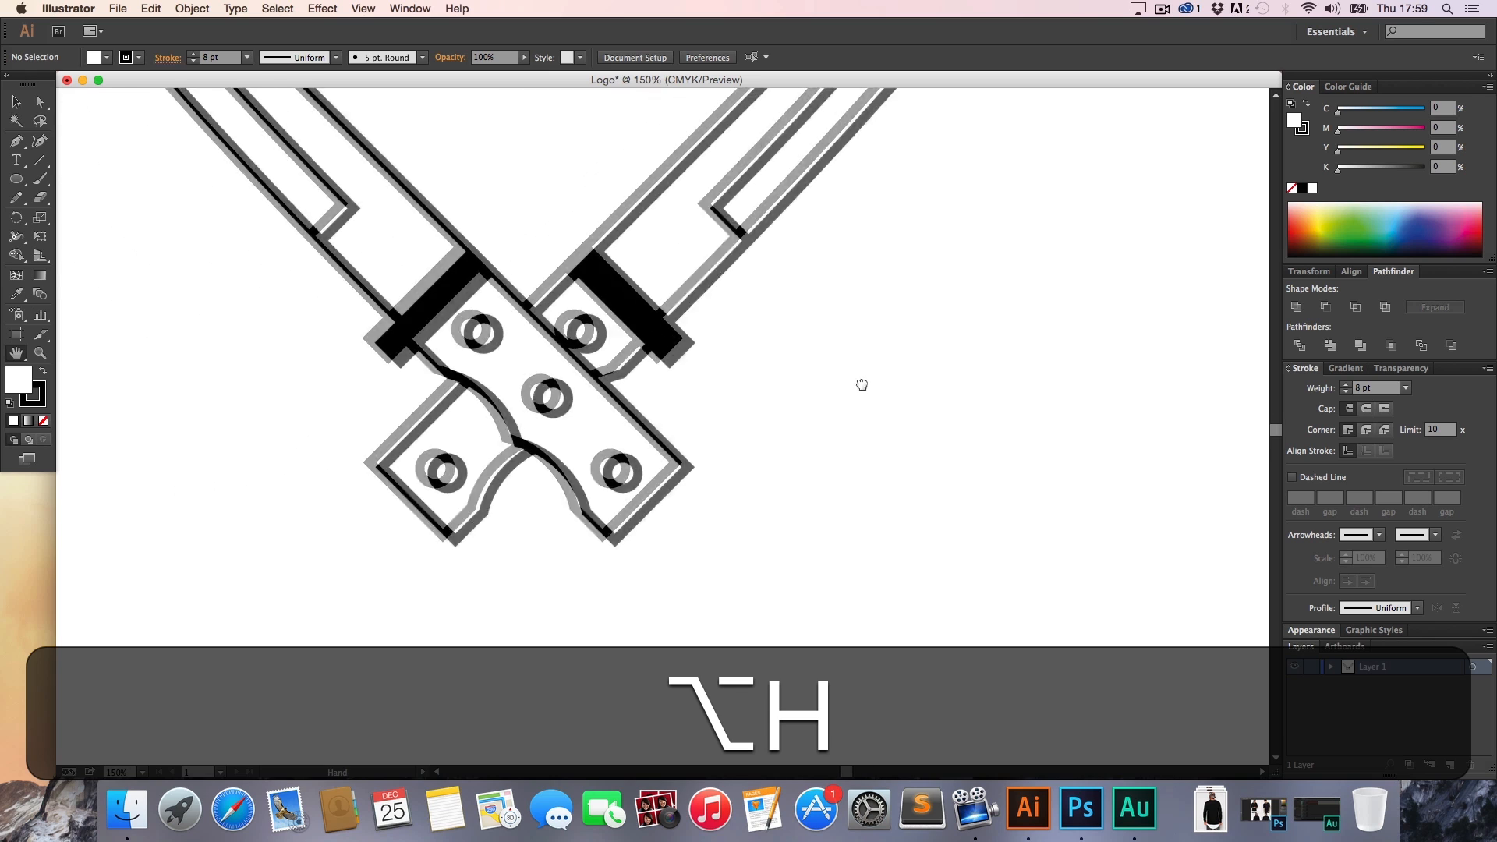
key(v)
mouse_move(516, 300)
mouse_down()
mouse_move(491, 303)
mouse_move(513, 330)
mouse_up()
key(super)
key(super+z)
click(694, 436)
key(z)
alt+click(702, 430)
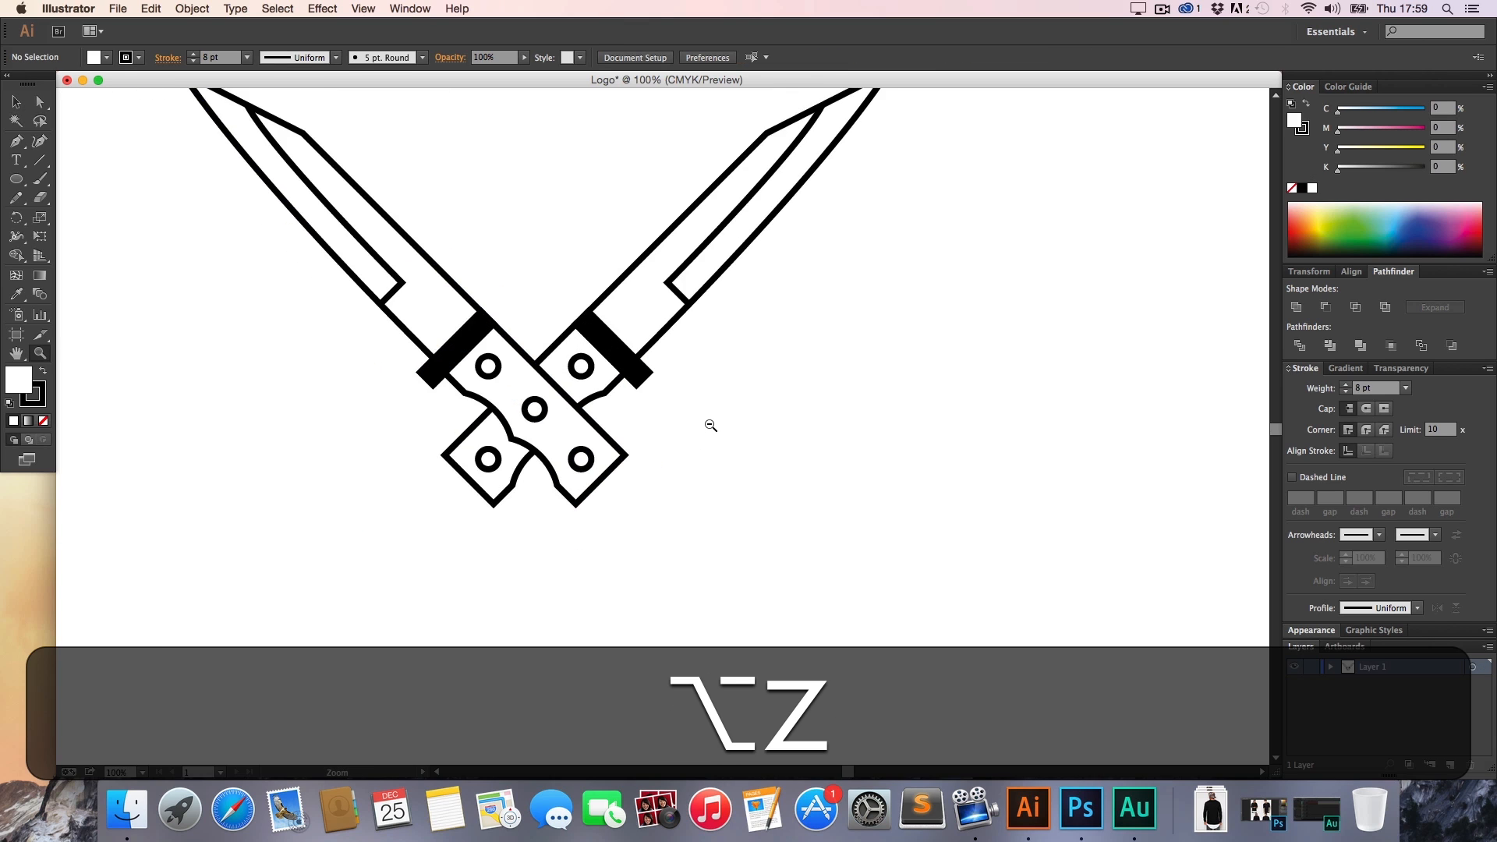
alt+click(709, 425)
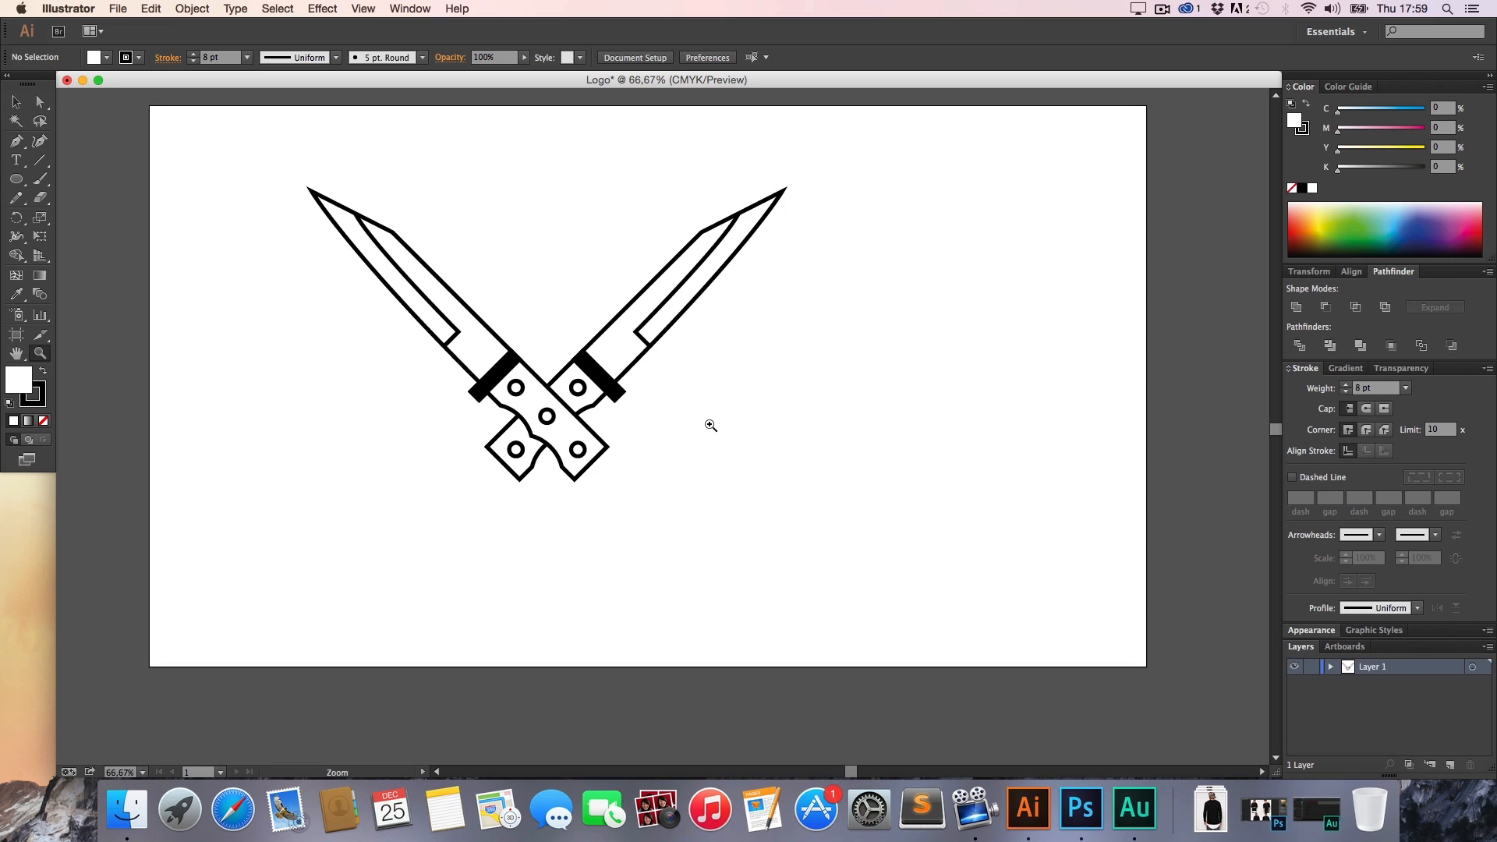
Undo the mirrored knife's moves and white handle fill, back to its position directly after the reflection
key(super+z)
key(super+z)
key(super+z)
key(super+z)
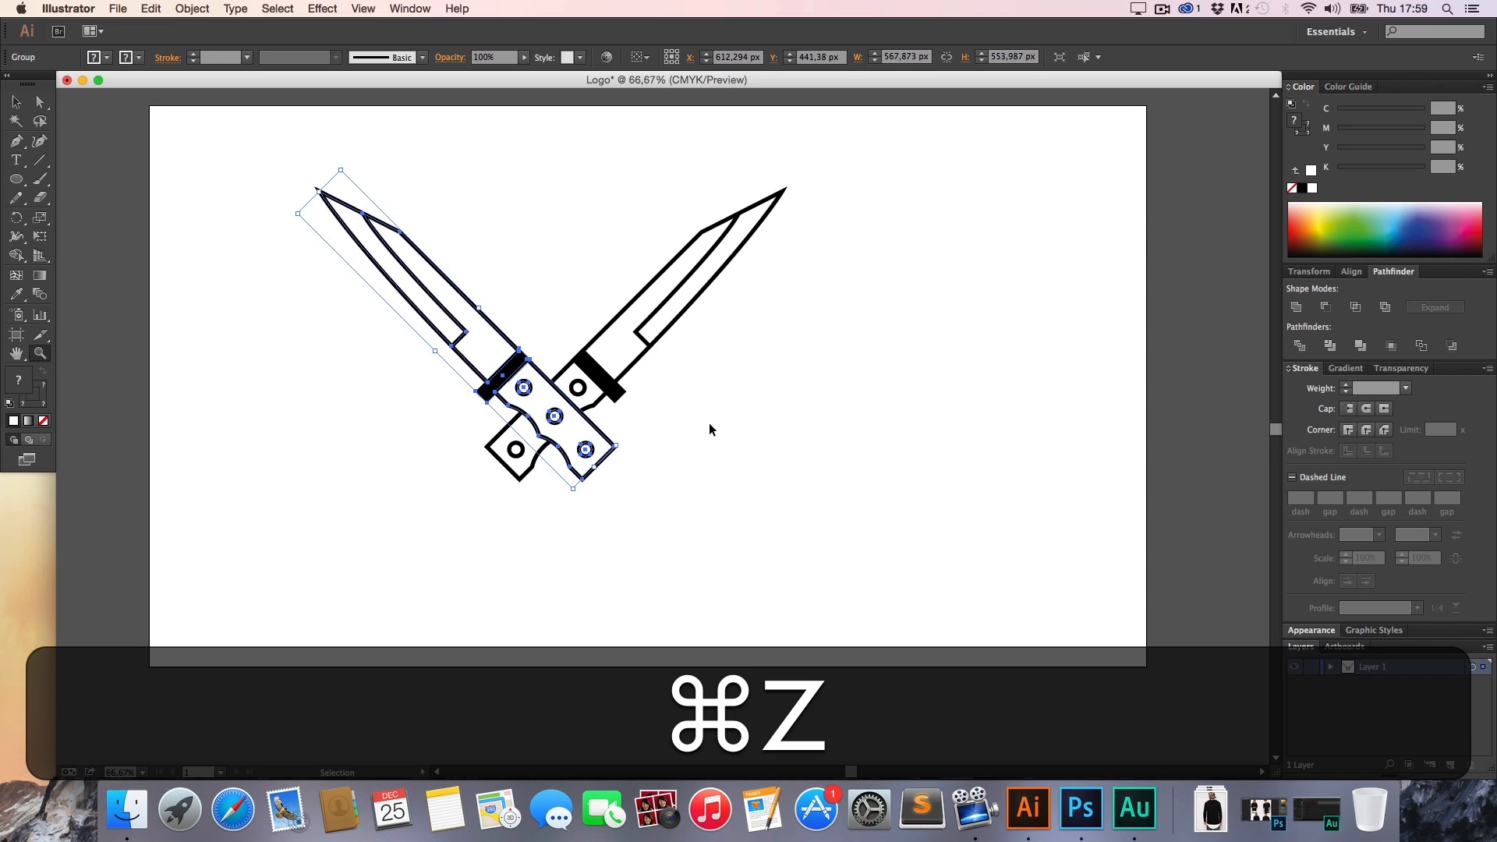
key(super+z)
key(super+v)
key(v)
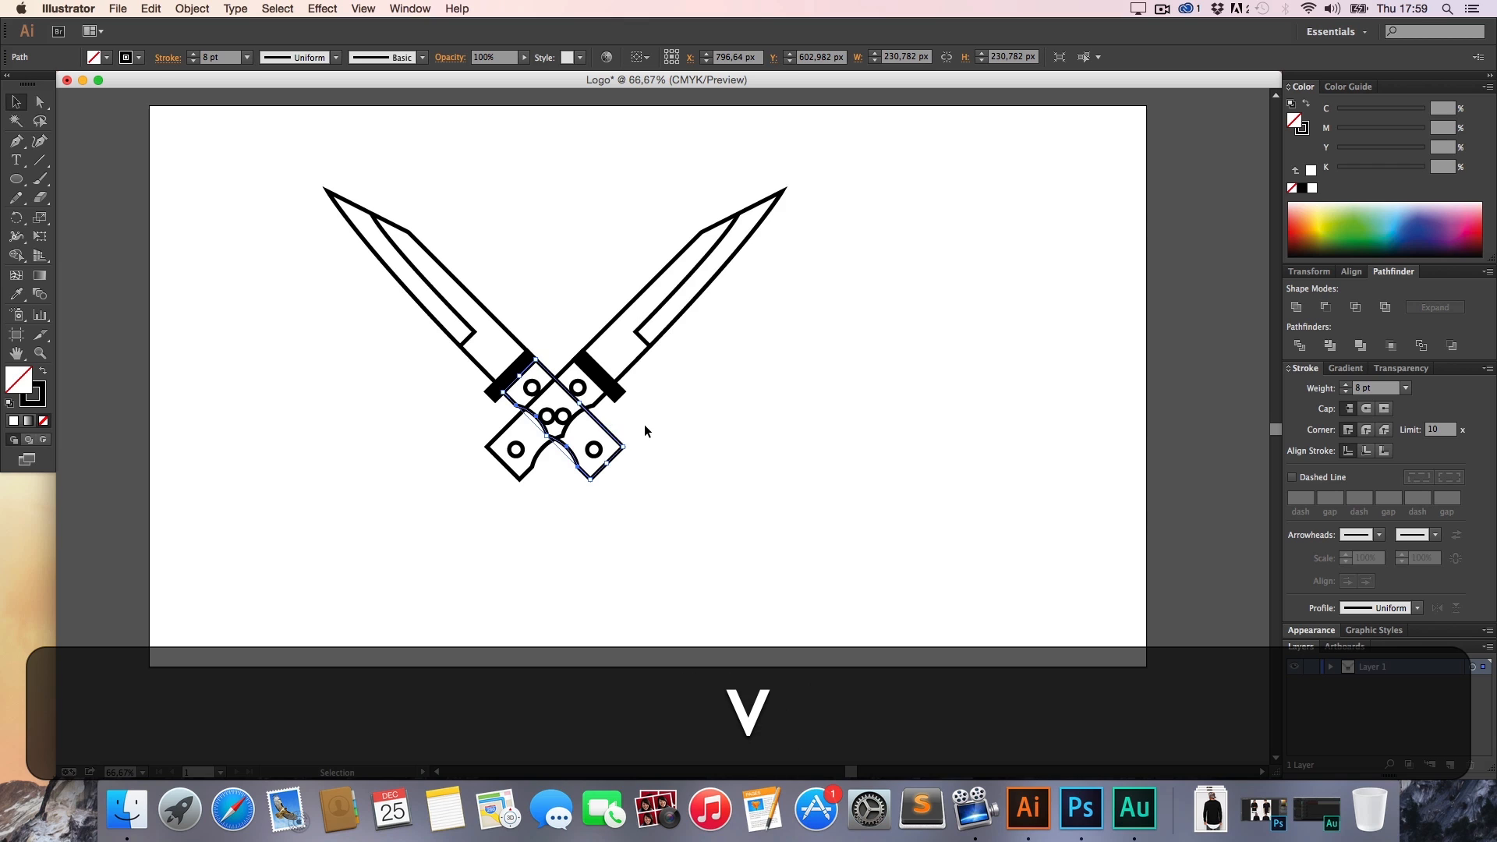
key(super+z)
key(super+z)
key(v)
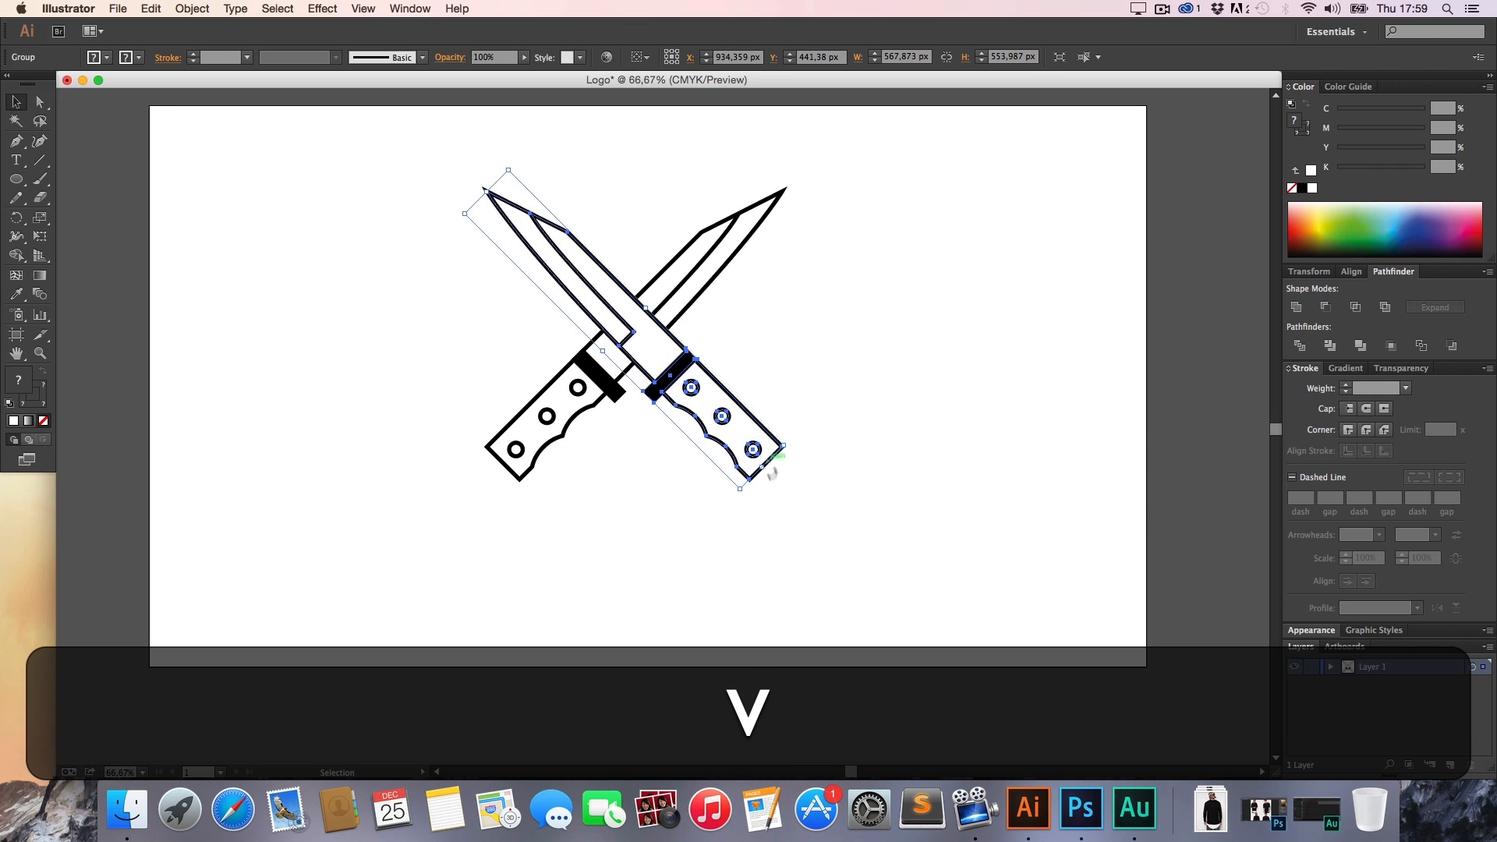
Fill the mirrored knife's handle with white and move the knife straight left so that the handles cross
click(755, 421)
key(a)
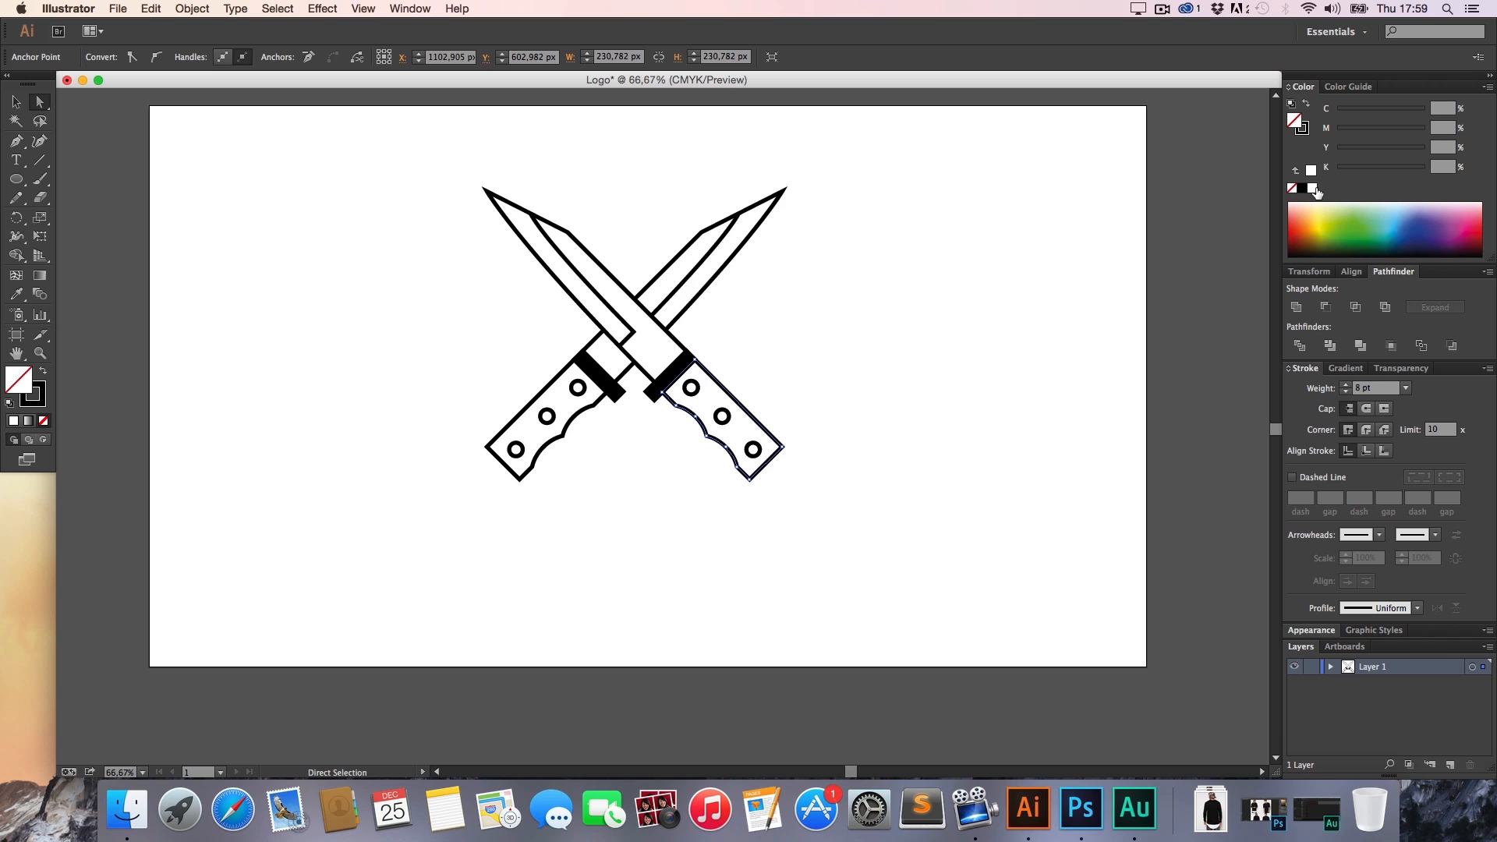
click(1313, 188)
key(v)
click(907, 348)
drag(756, 416, 608, 415)
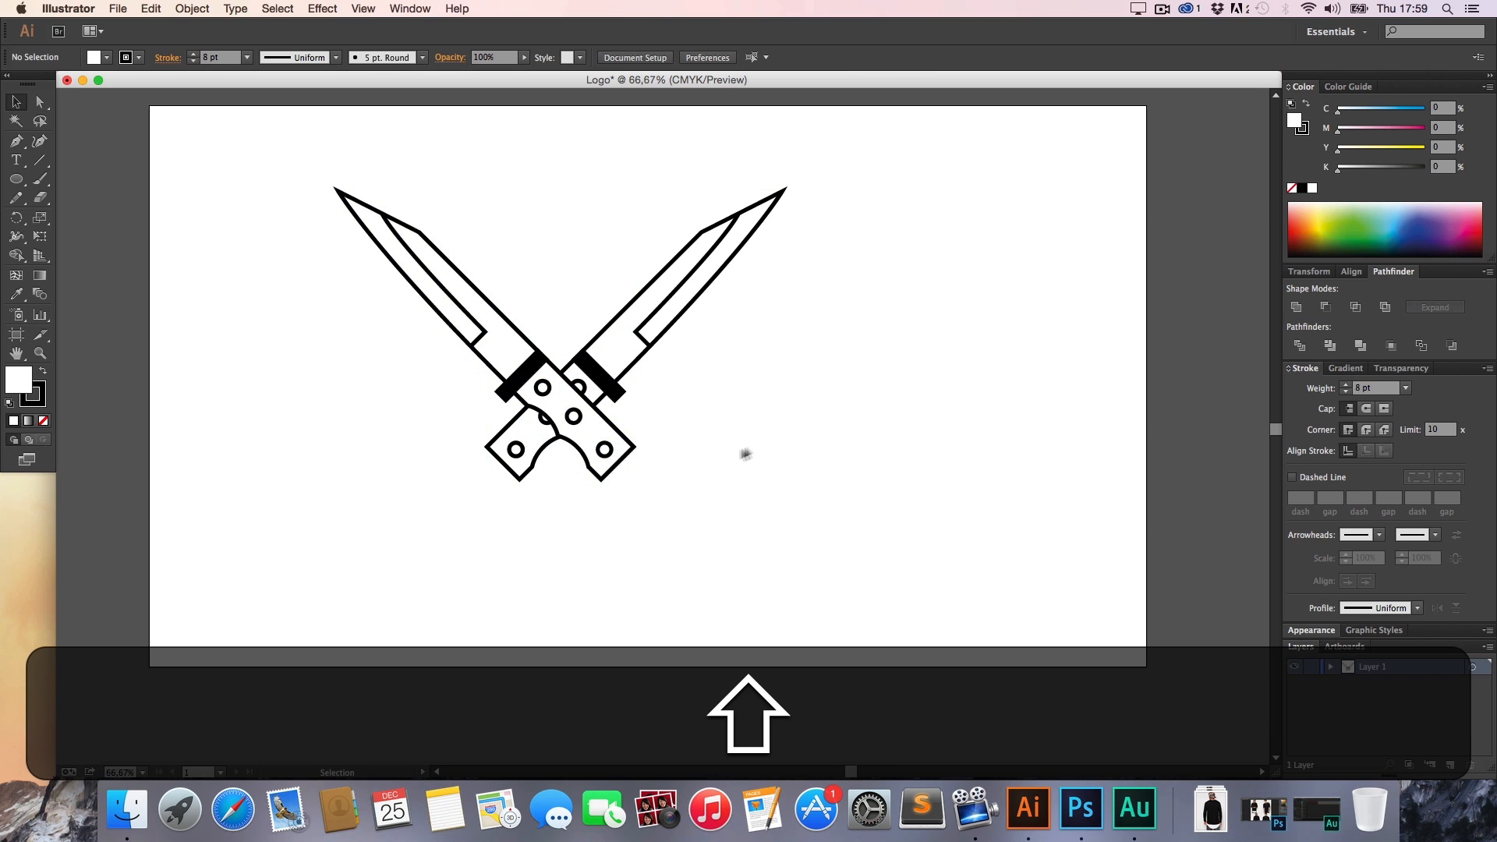
Delete the partly covered middle ring on the rear knife's handle
key(z)
click(574, 407)
click(690, 414)
click(690, 412)
click(557, 494)
key(h)
drag(546, 486, 576, 360)
key(a)
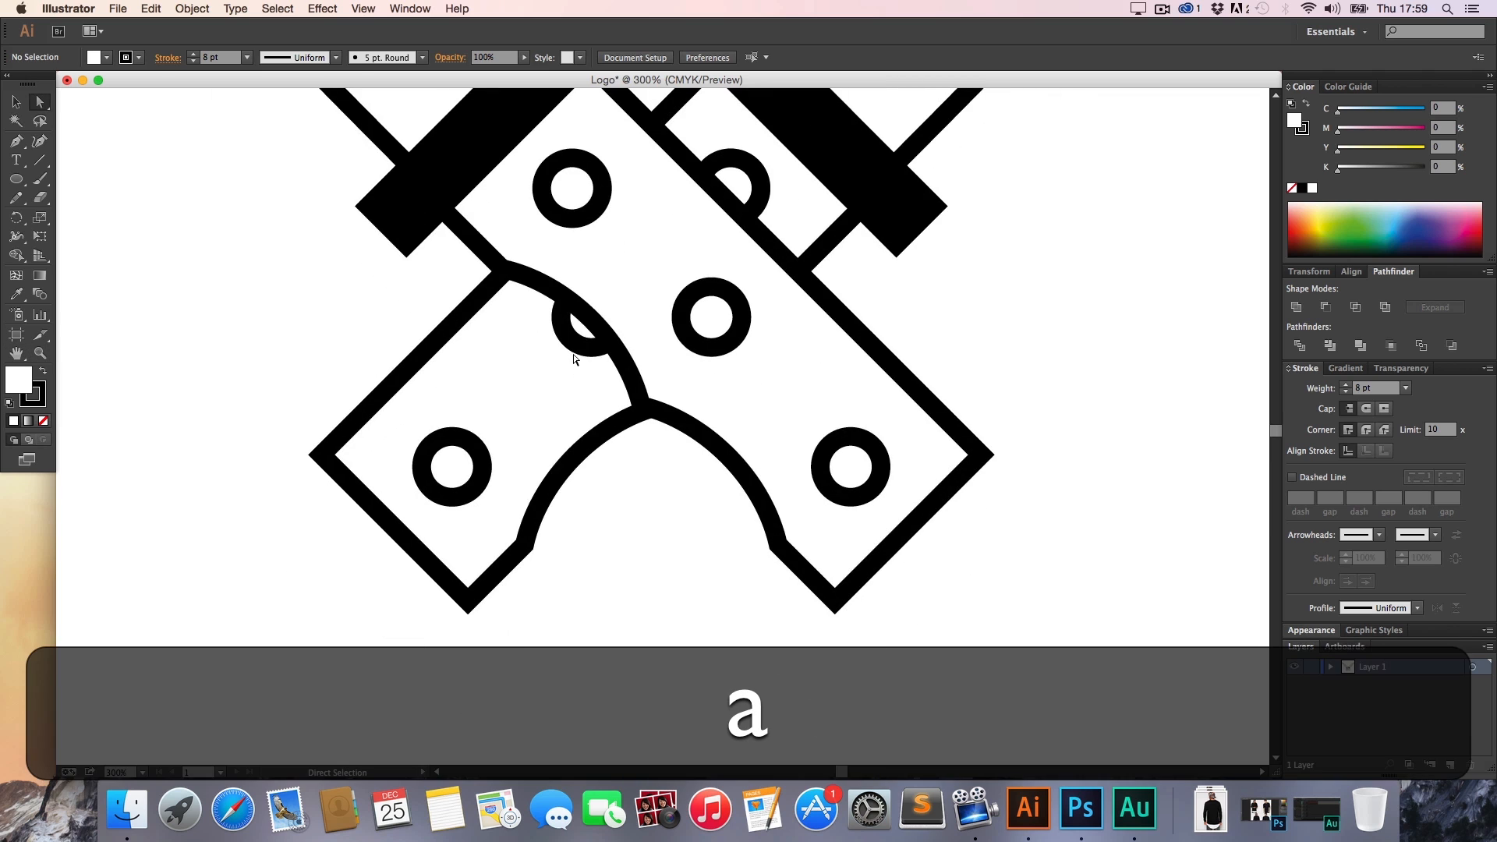
click(577, 350)
key(BackSpace)
key(BackSpace)
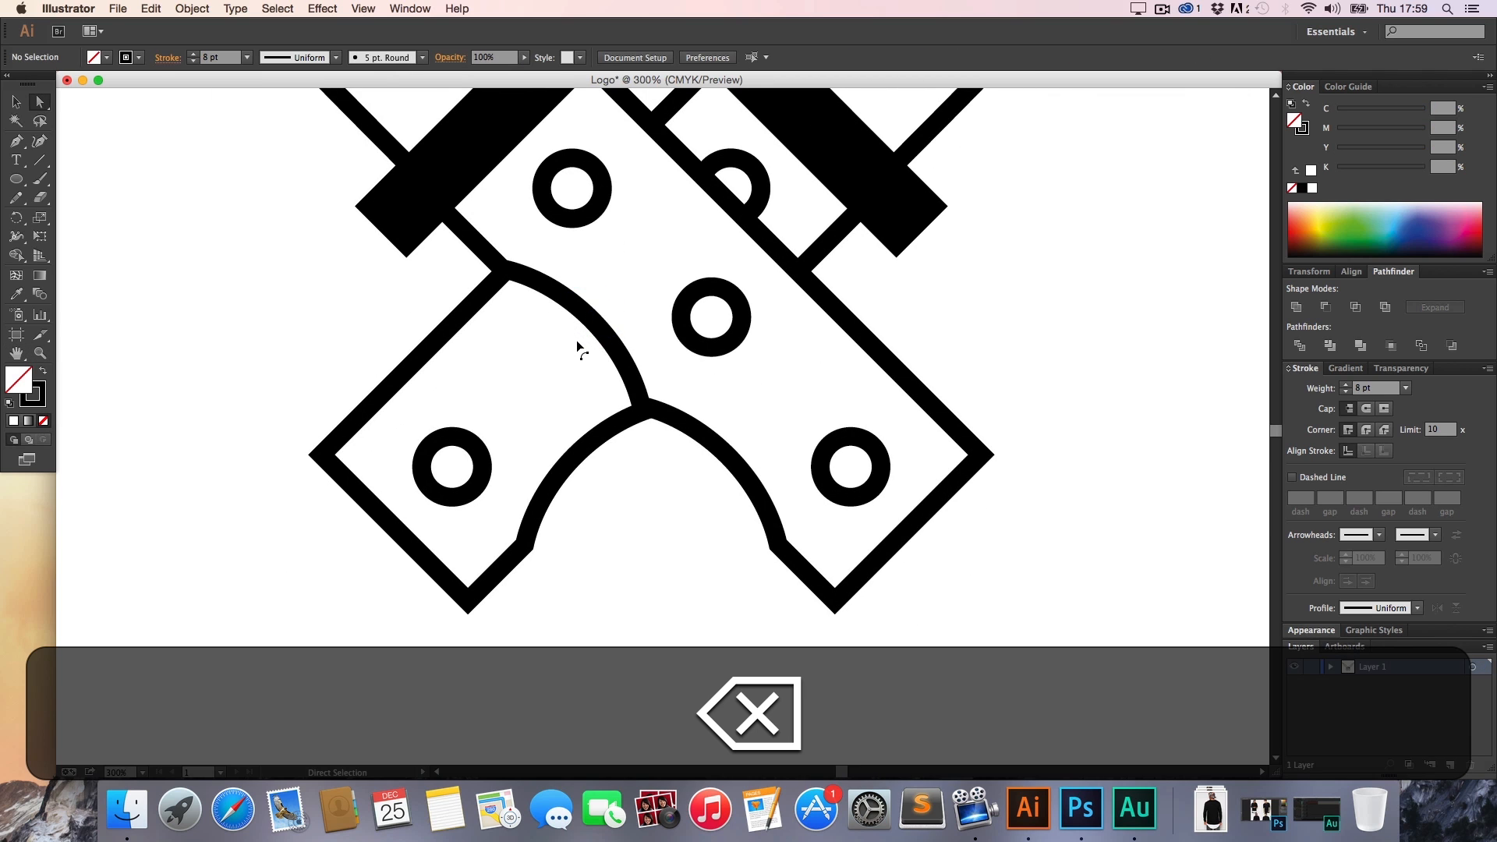
Undo the deletion of the rear knife's middle ring and deselect everything
key(a)
key(z)
alt+click(695, 481)
alt+click(696, 481)
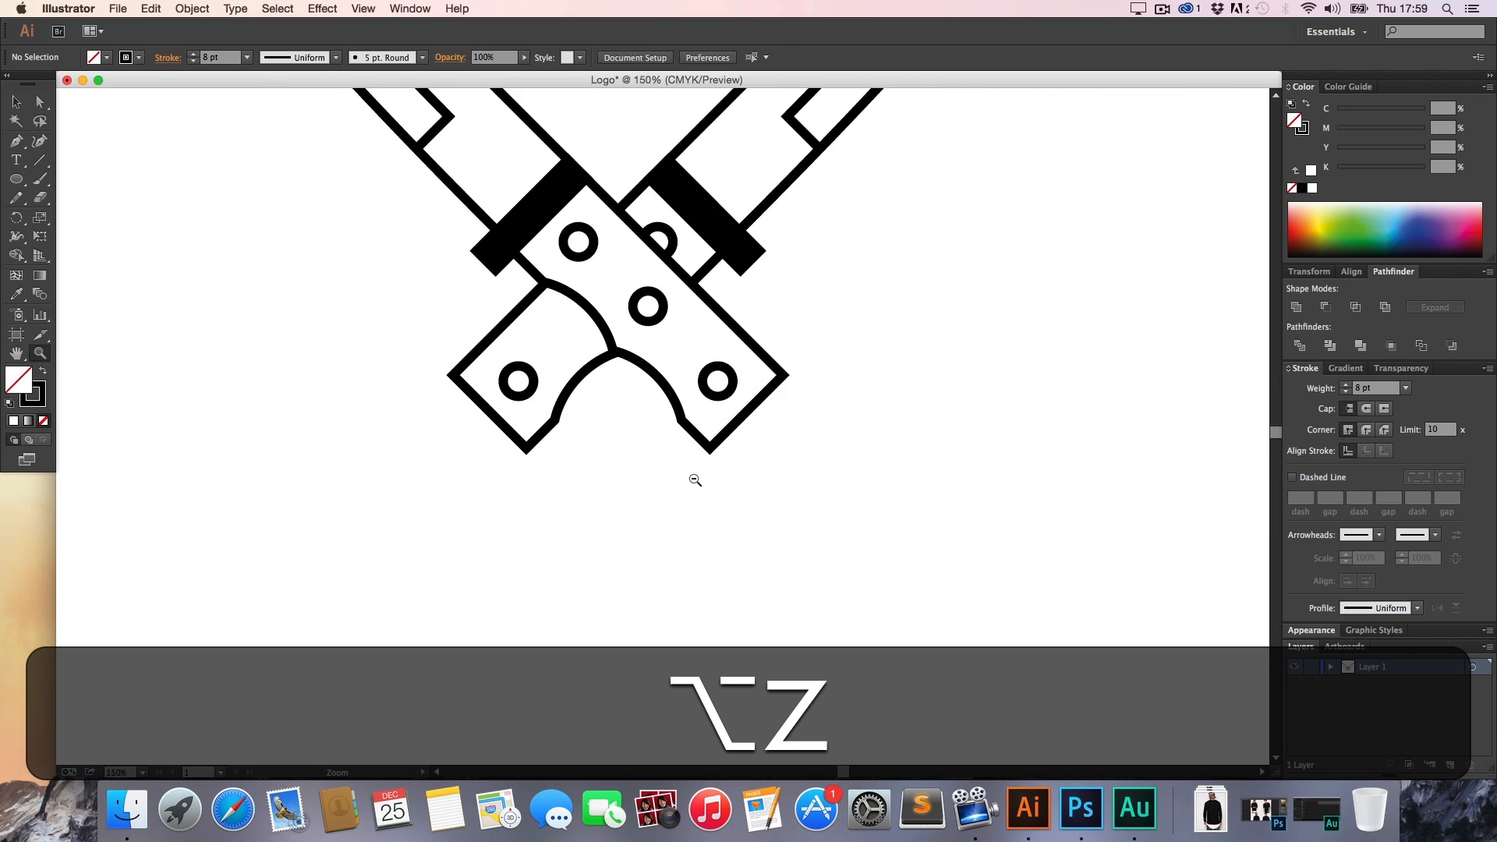
alt+click(696, 480)
key(alt+h)
drag(698, 406, 611, 478)
key(h)
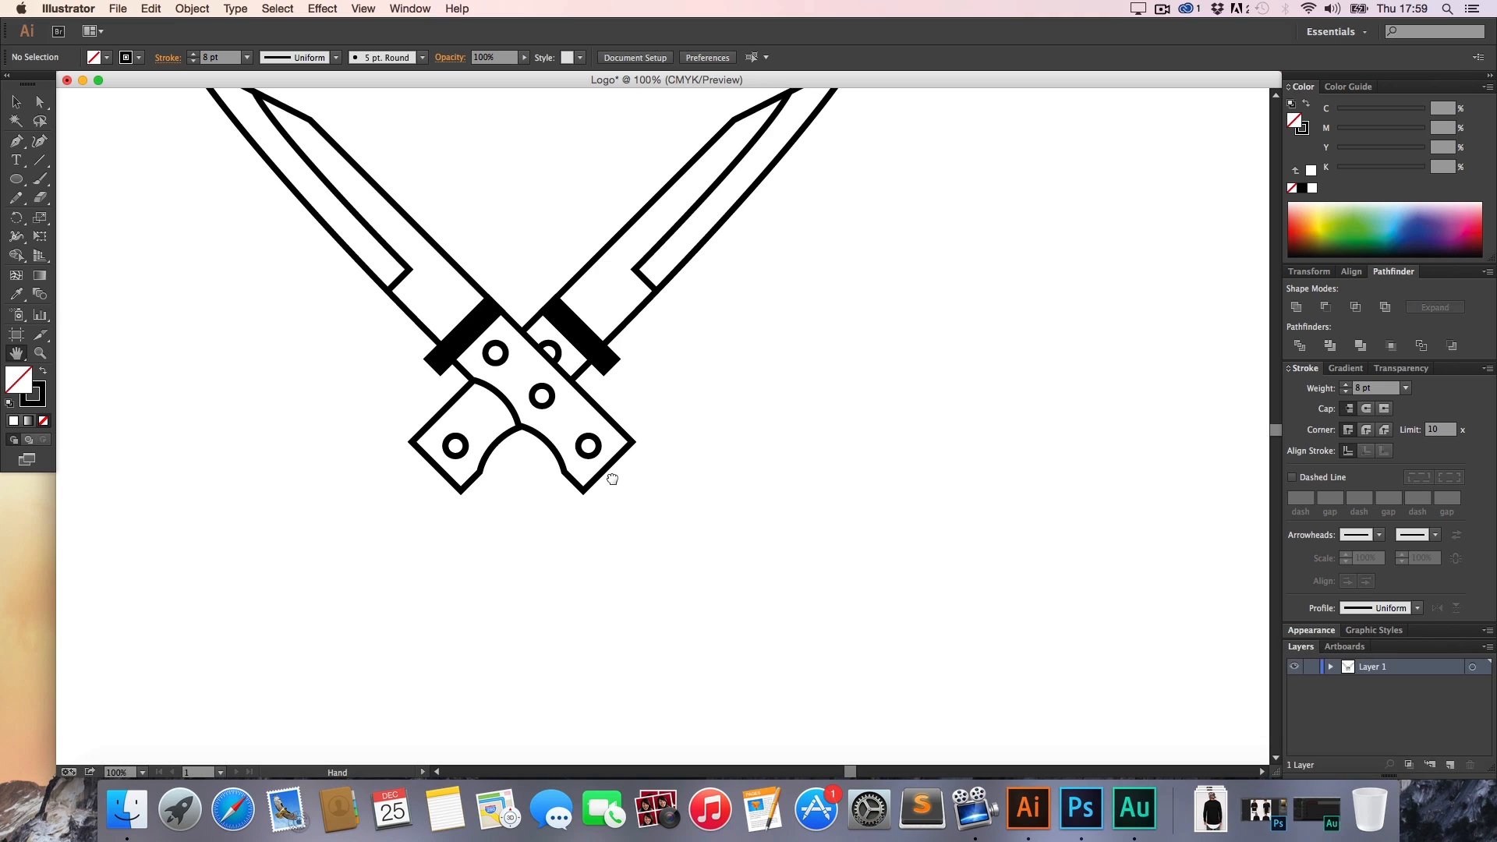
drag(542, 396, 545, 399)
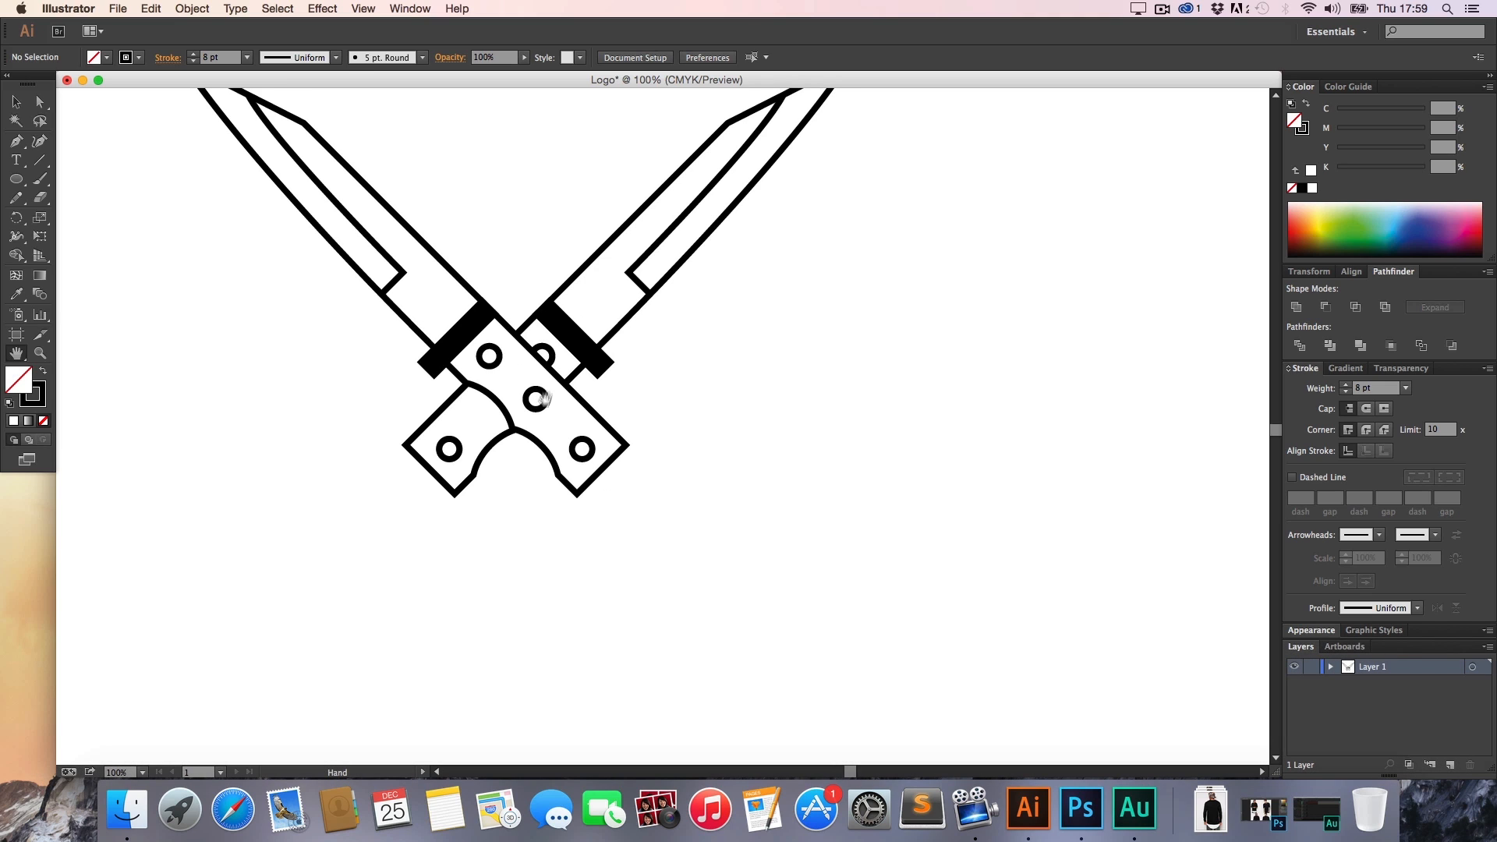
key(super+z)
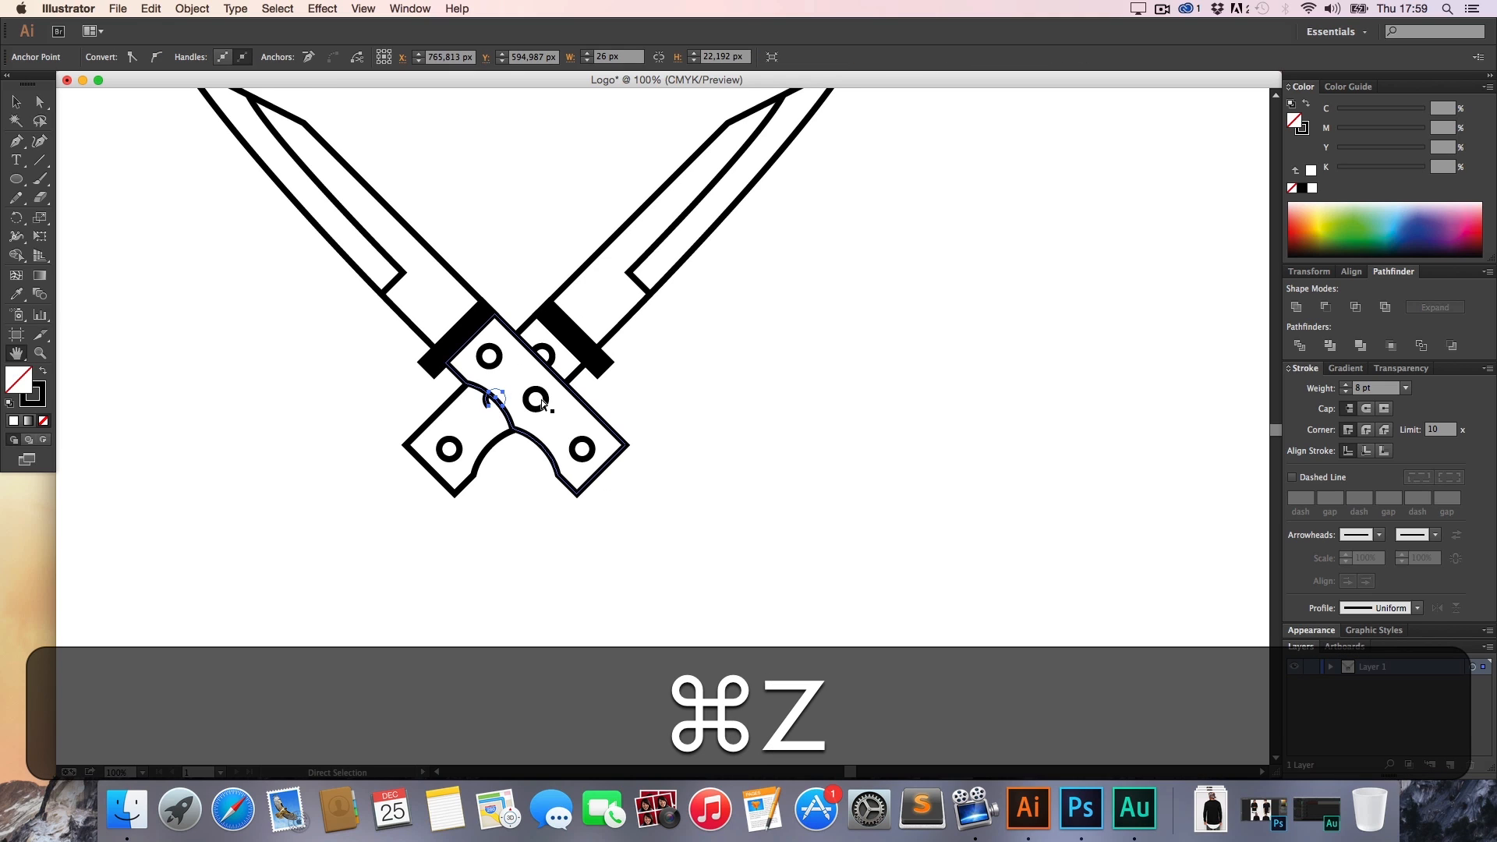
key(super+a)
Move the front knife a little further left until its handle fully covers the rear knife's middle ring
key(v)
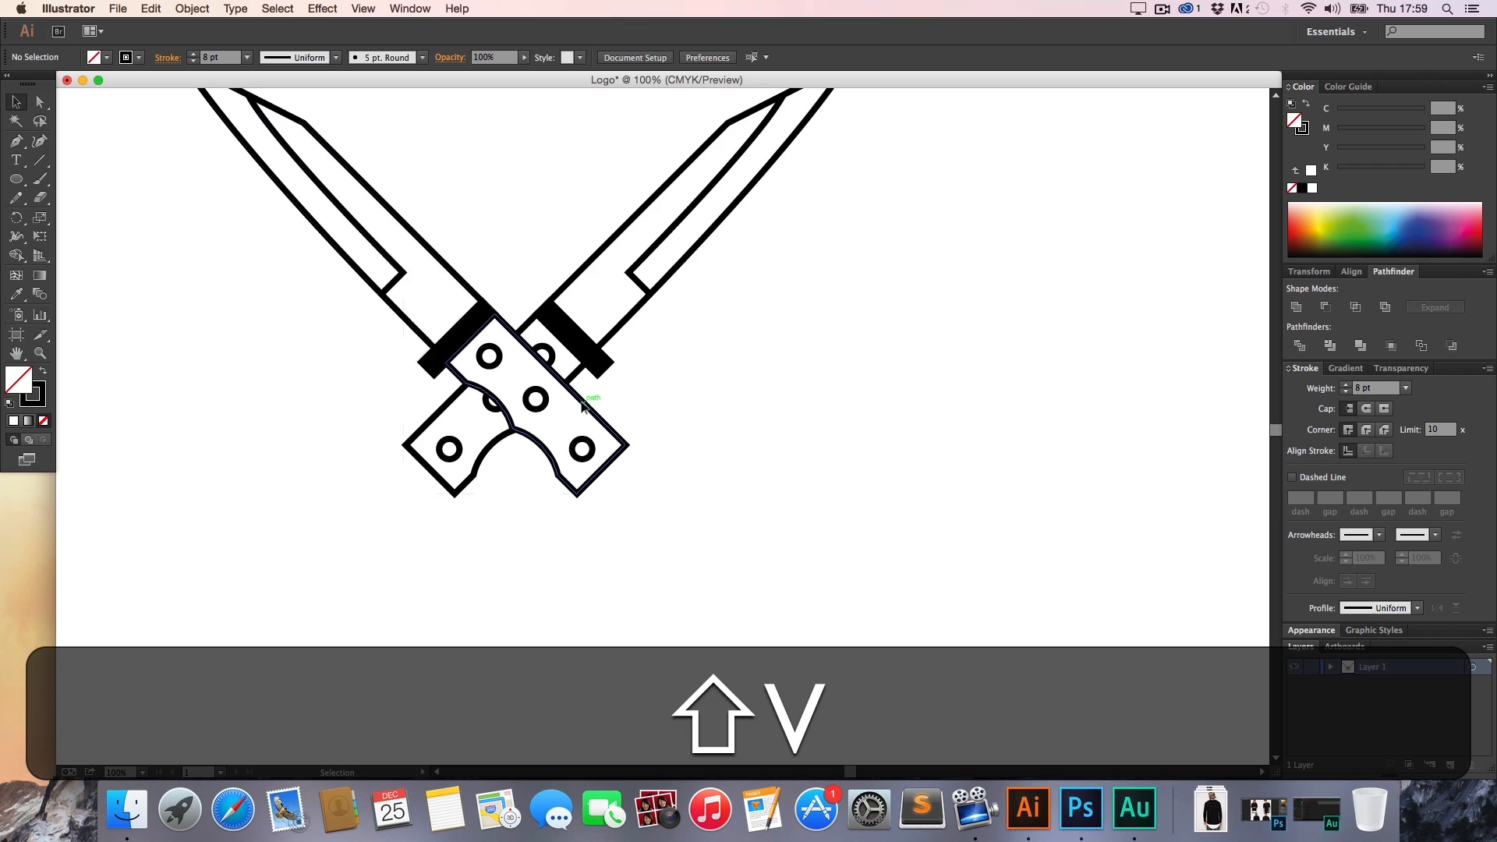
drag(583, 401, 568, 407)
click(637, 411)
key(z)
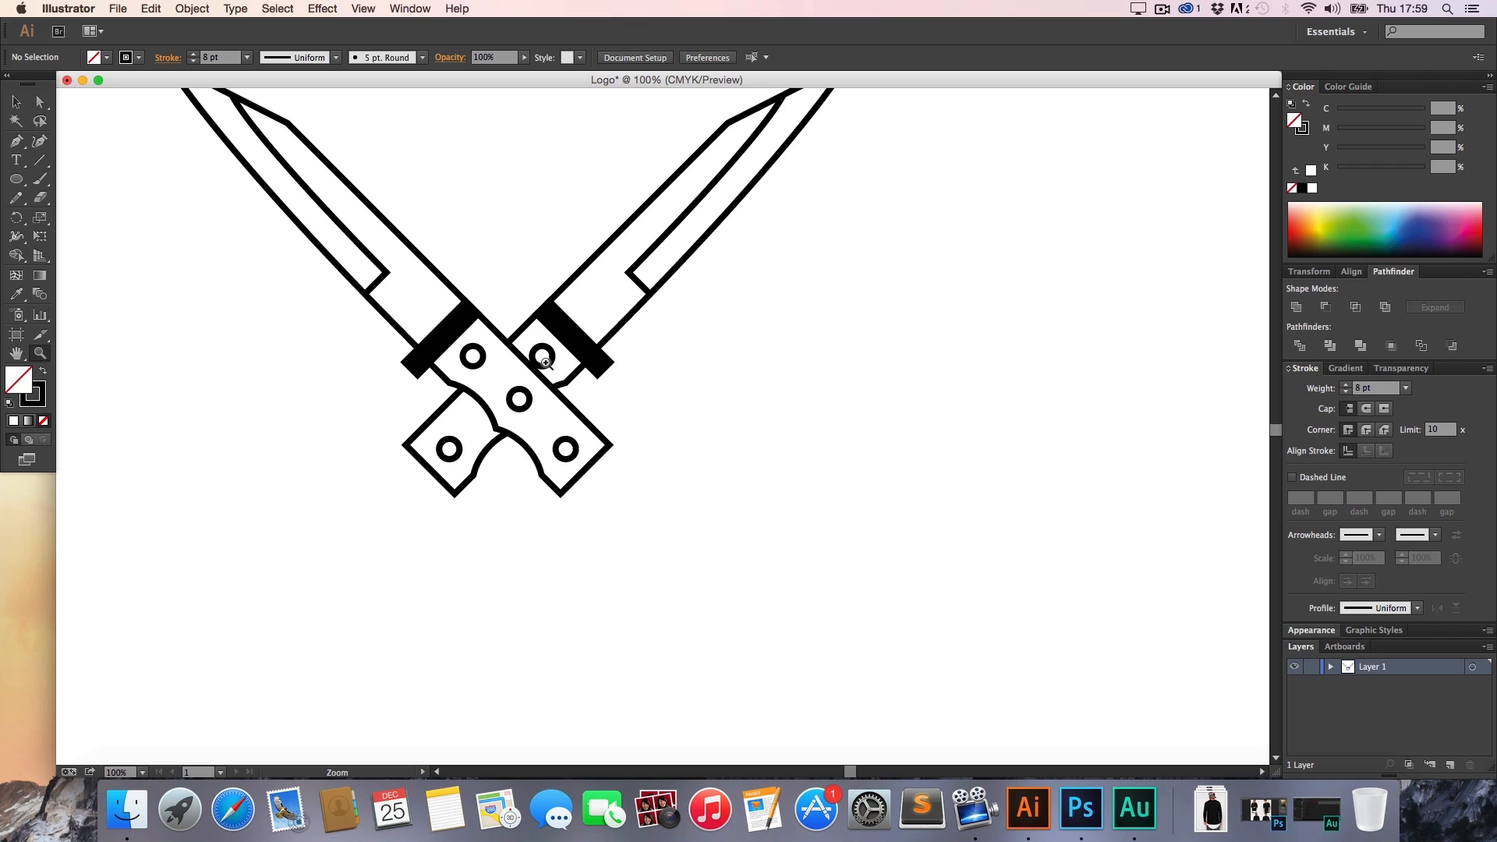
key(v)
drag(571, 403, 562, 403)
click(597, 411)
Shorten the right knife's blade by moving its tip-side points diagonally toward the handle, about 36 px in each direction
key(z)
alt+click(673, 392)
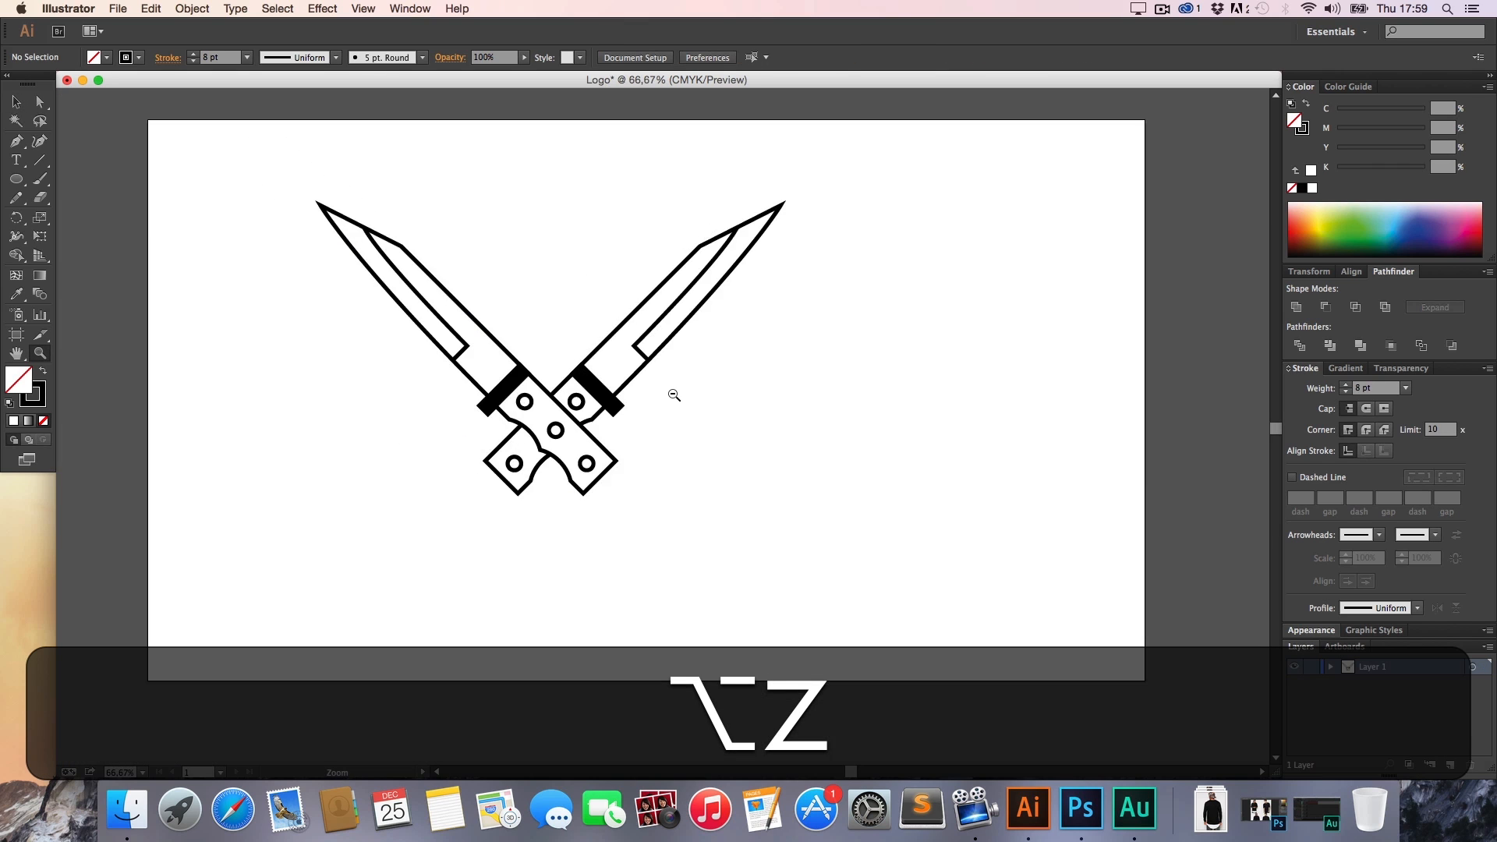
alt+click(646, 378)
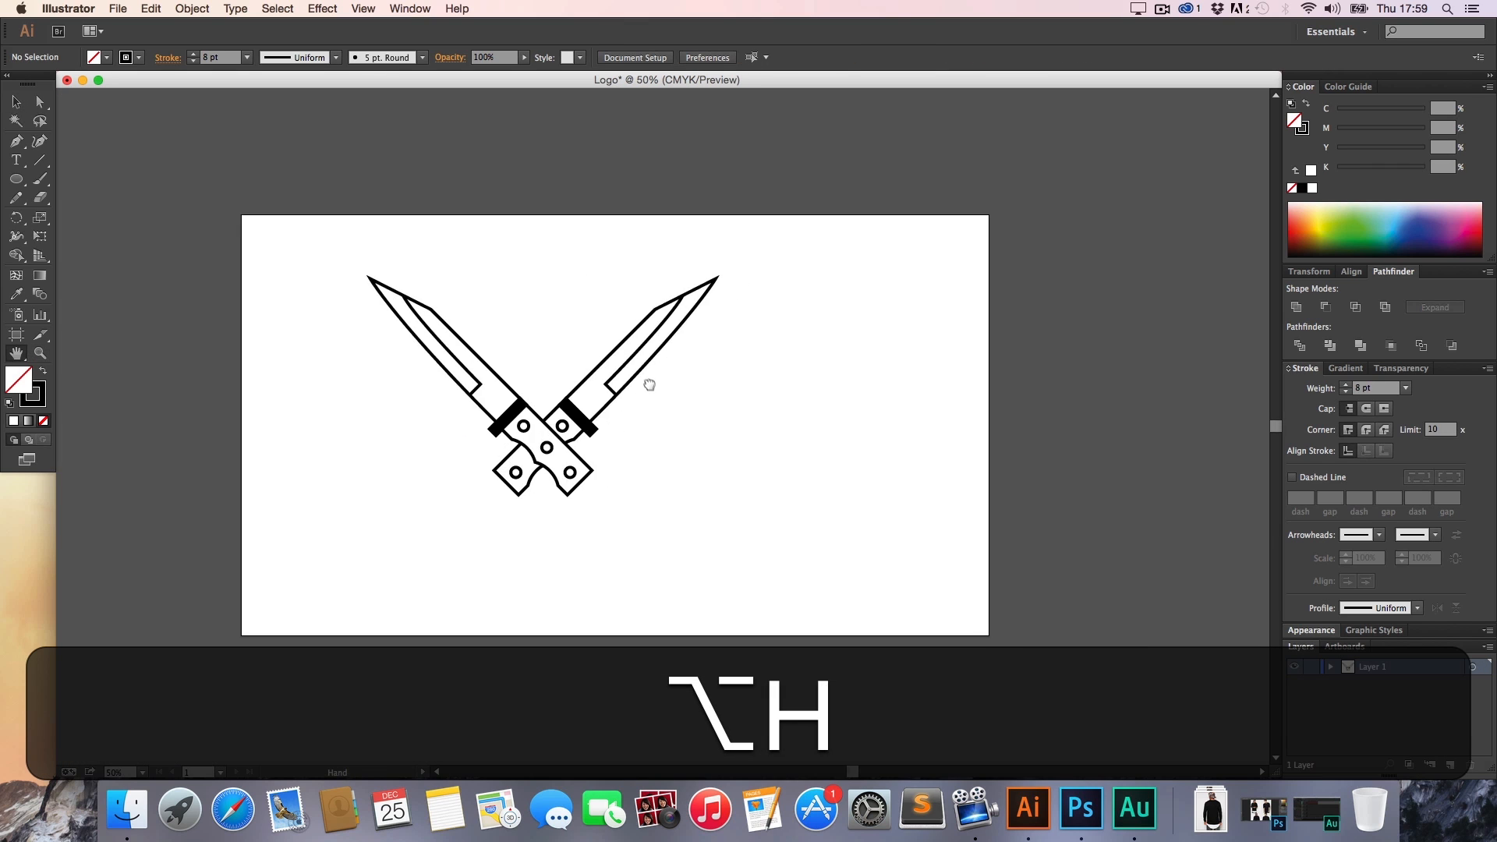
click(604, 386)
click(599, 399)
key(h)
drag(689, 391, 559, 388)
key(a)
drag(879, 204, 681, 323)
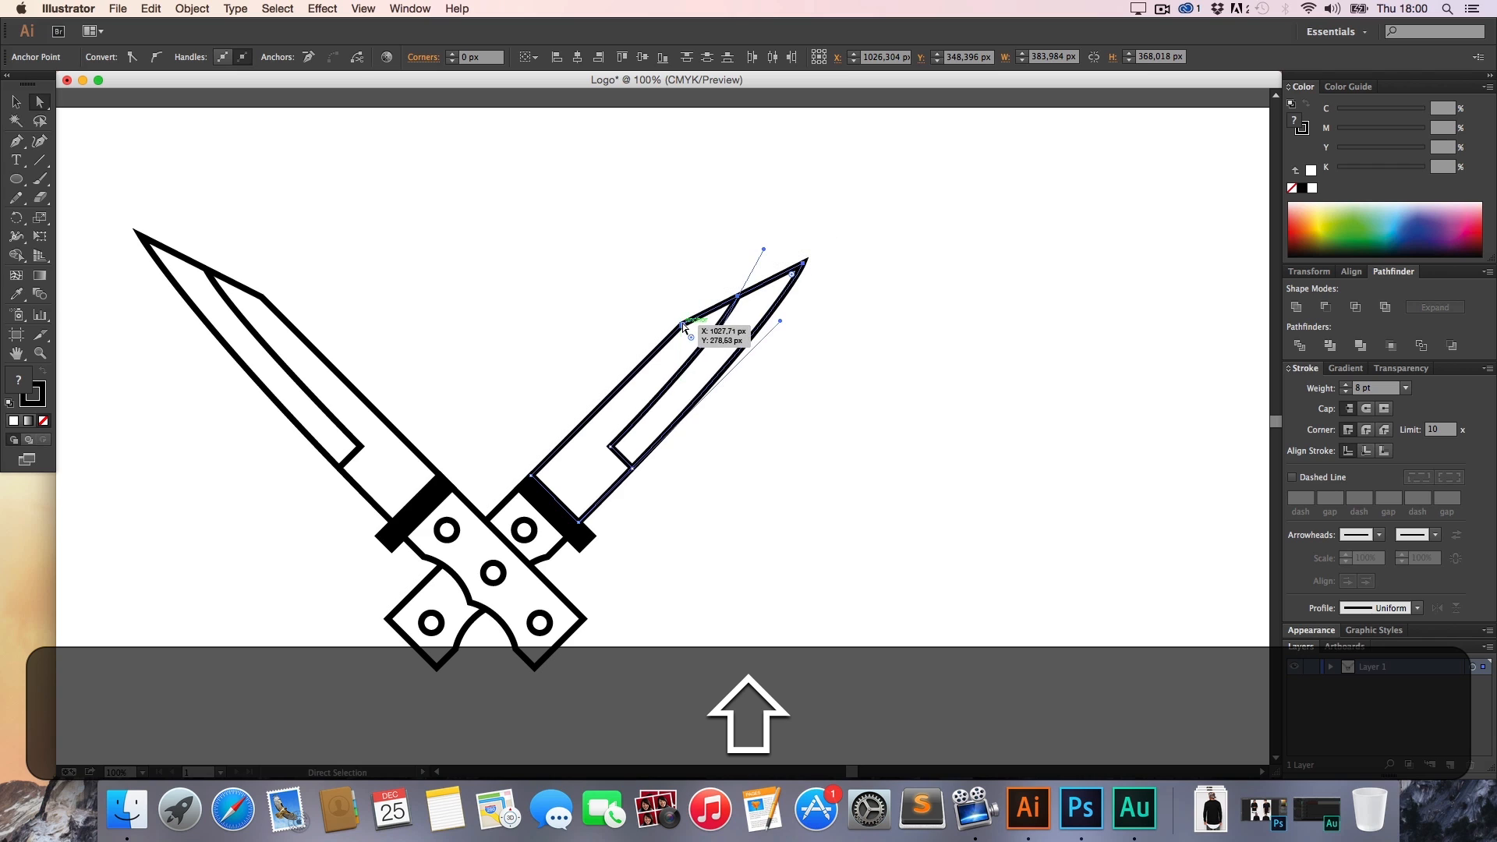
click(868, 418)
Delete the old mirrored knife, leaving only the knife with the shortened blade
key(v)
drag(437, 390, 272, 508)
key(BackSpace)
Copy the shortened knife, paste it in front, and reflect the copy horizontally
drag(623, 644, 461, 446)
key(super+c)
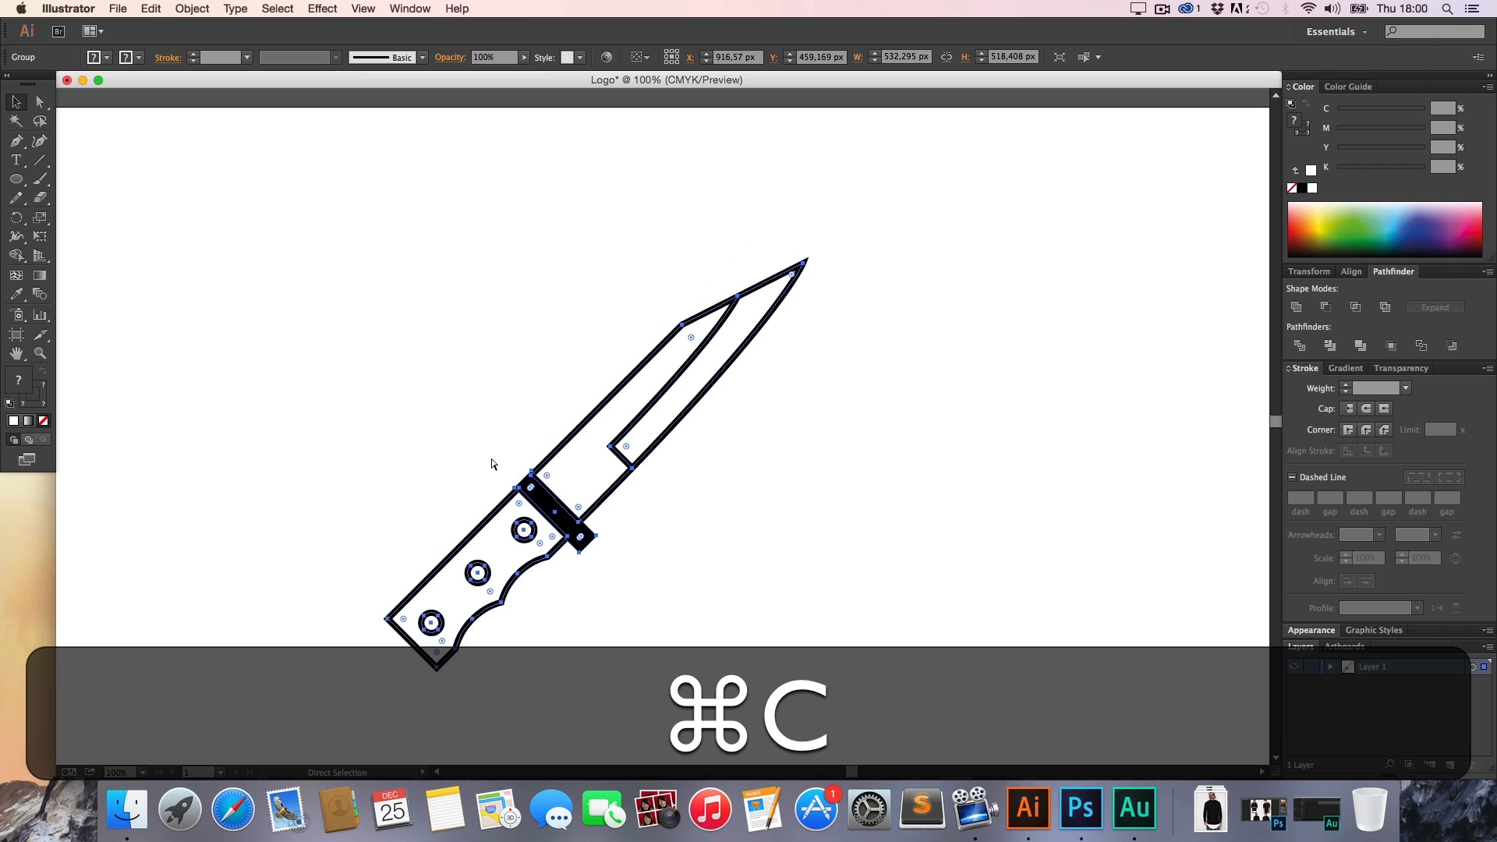
key(super+f)
key(o)
drag(850, 439, 354, 432)
key(r)
key(v)
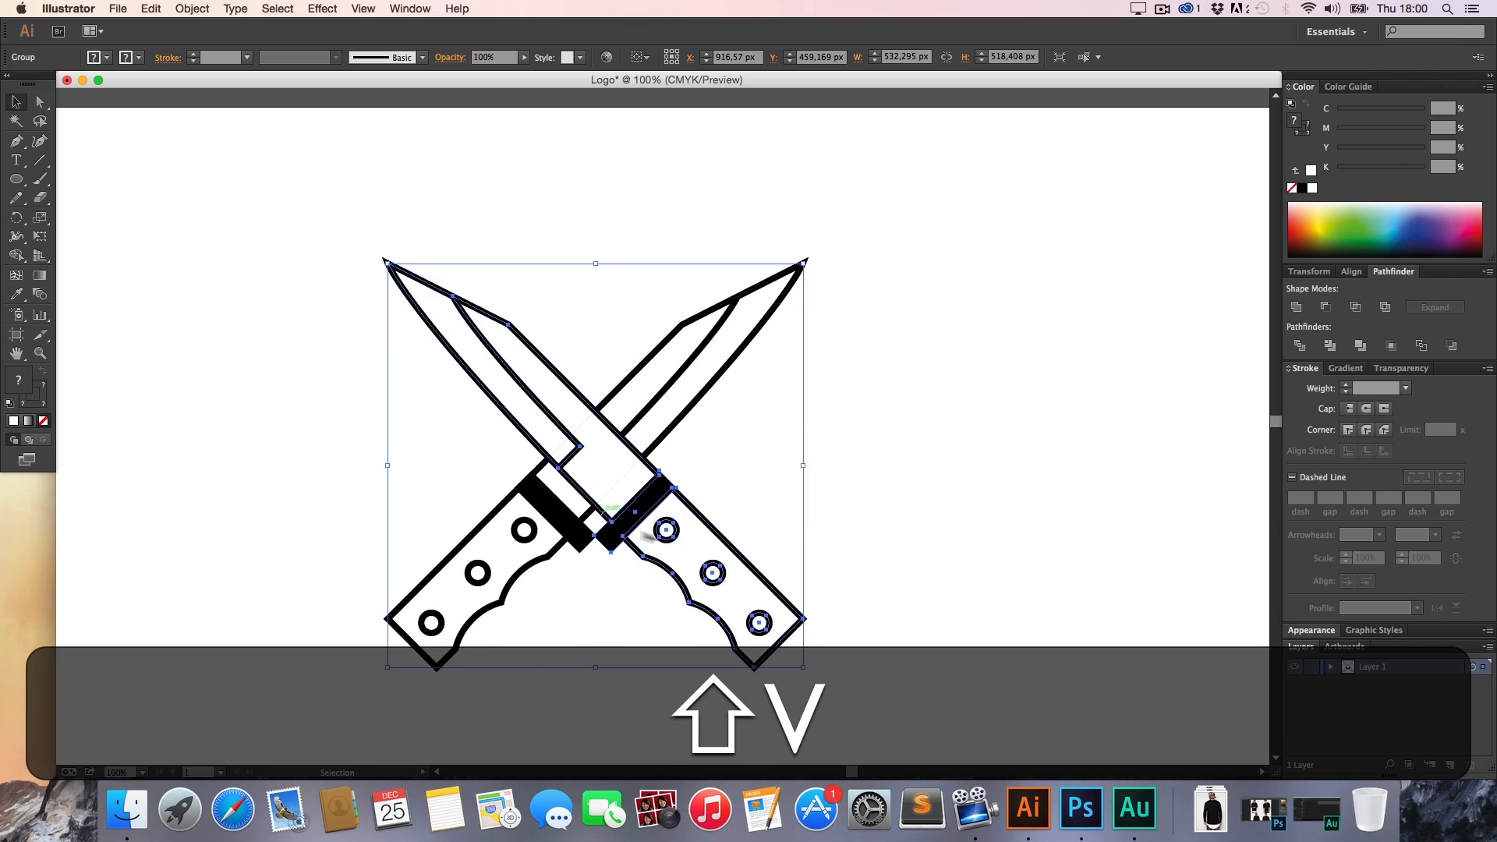
Move the reflected knife about 292 px straight left so that the two handles cross
click(715, 508)
drag(708, 548, 484, 548)
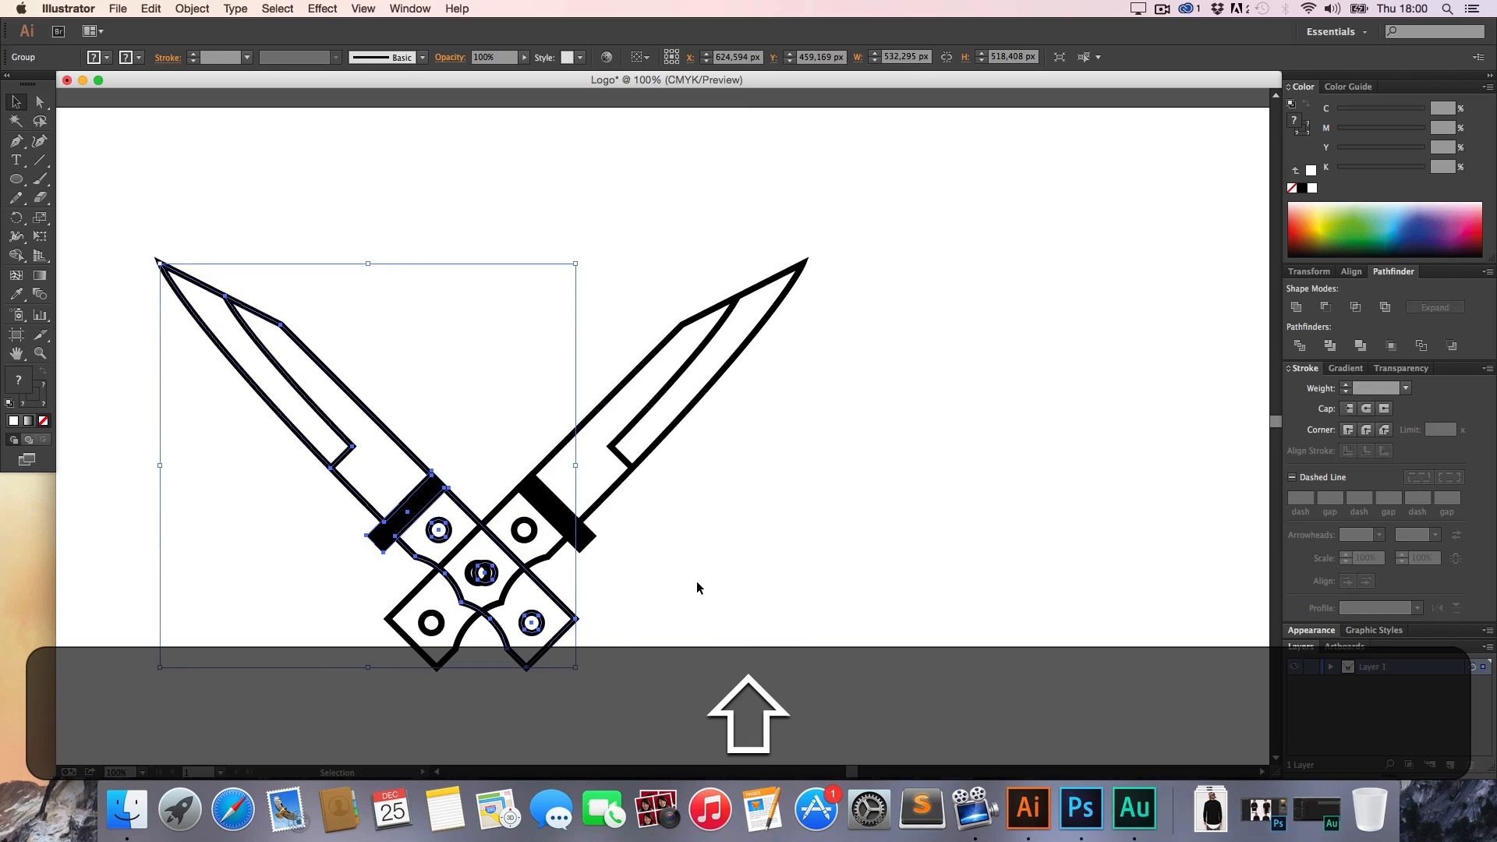
click(595, 615)
click(547, 588)
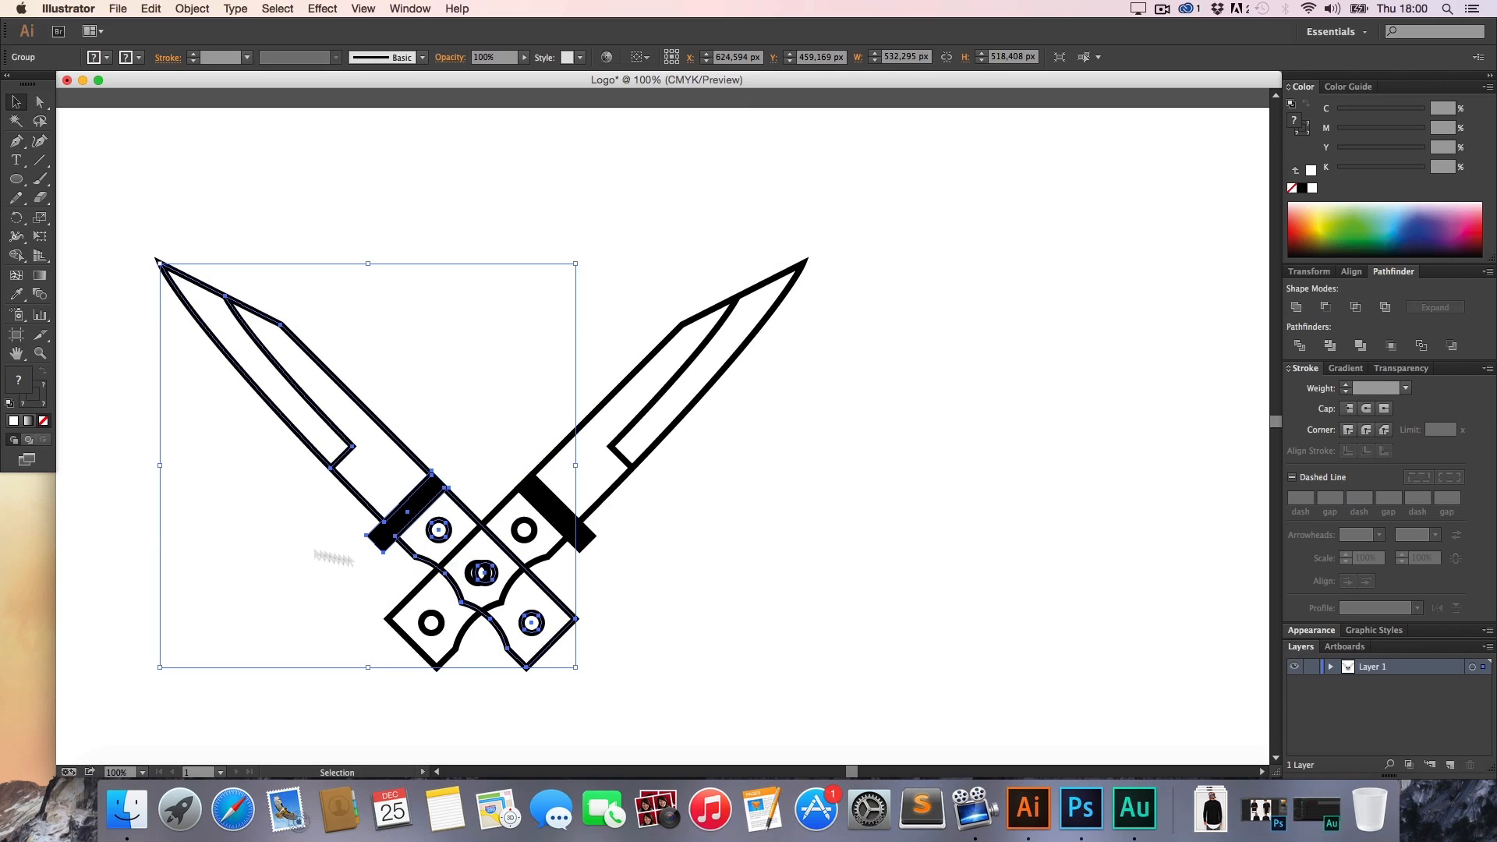
Fill the handle of the new front knife with white to hide the rear handle where they overlap
key(a)
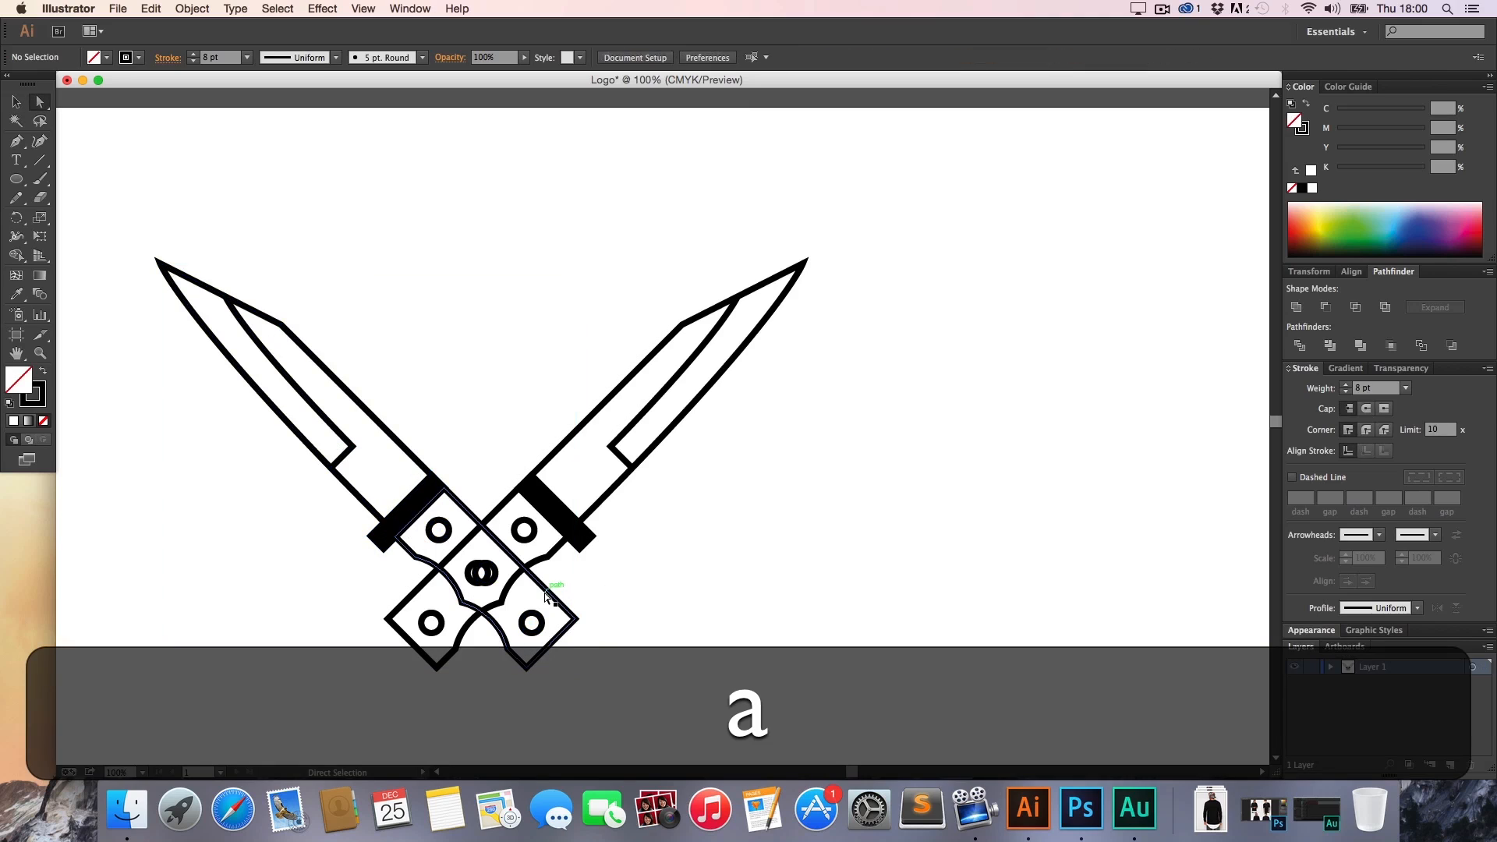
click(517, 586)
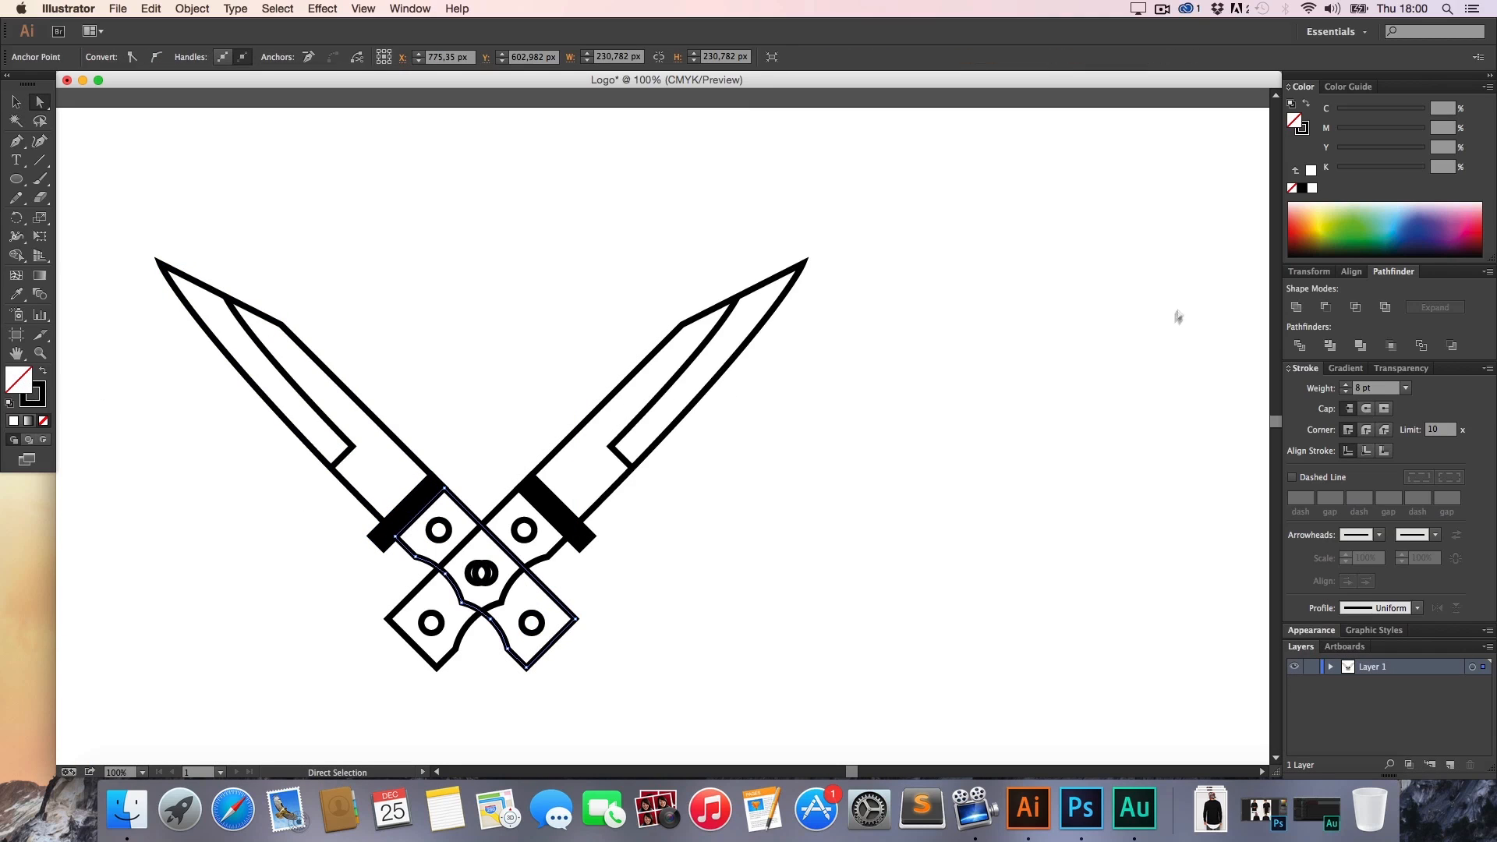
click(1313, 190)
key(a)
click(922, 487)
Select both crossed knives and move them together right and slightly up, close to the artboard's horizontal centre
key(z)
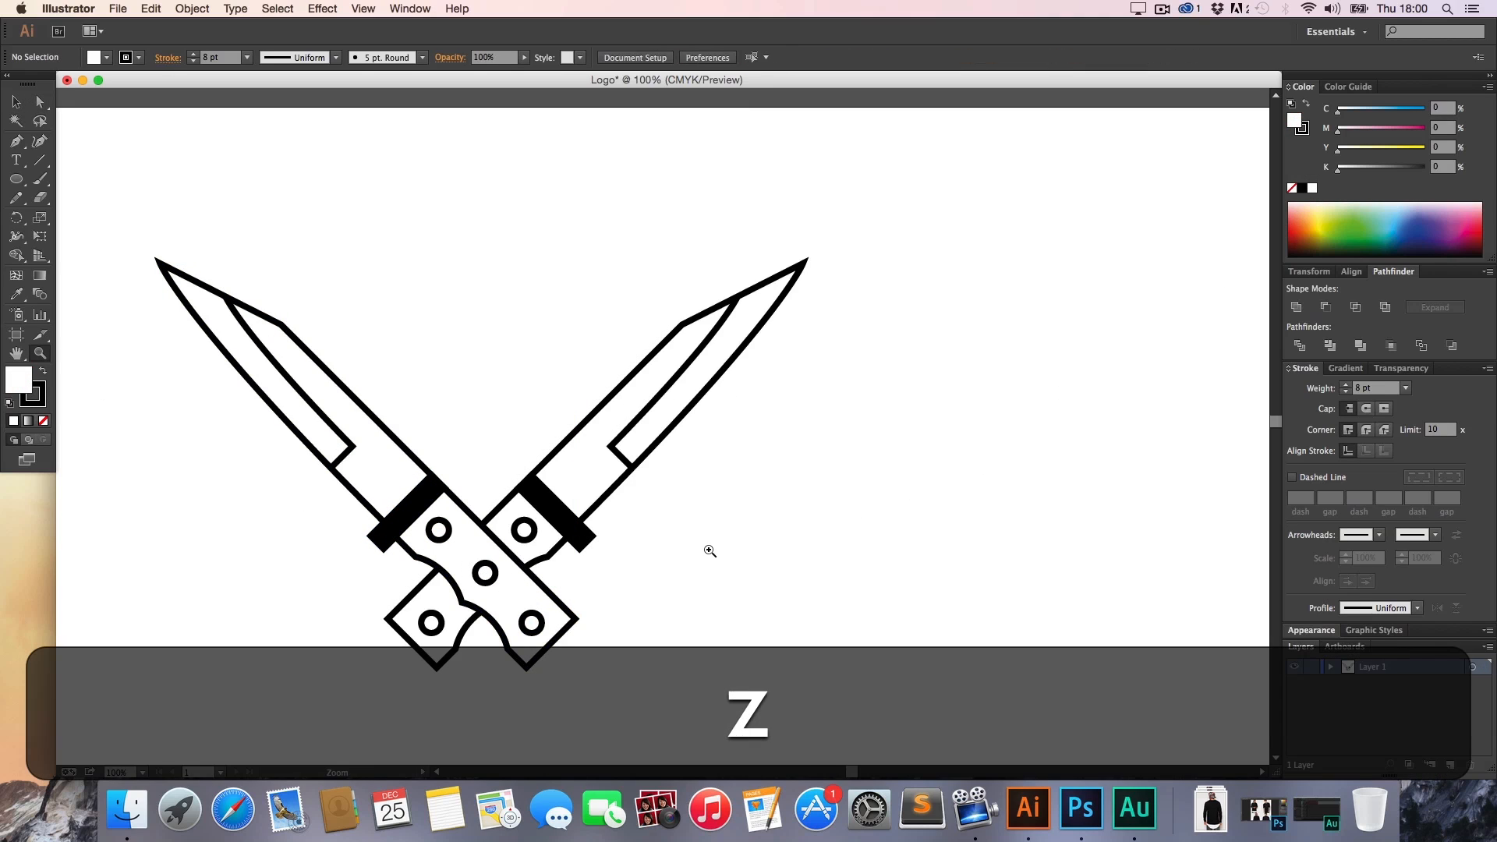
alt+click(708, 548)
alt+click(708, 549)
key(alt+h)
drag(653, 487, 564, 591)
key(v)
drag(565, 508, 264, 301)
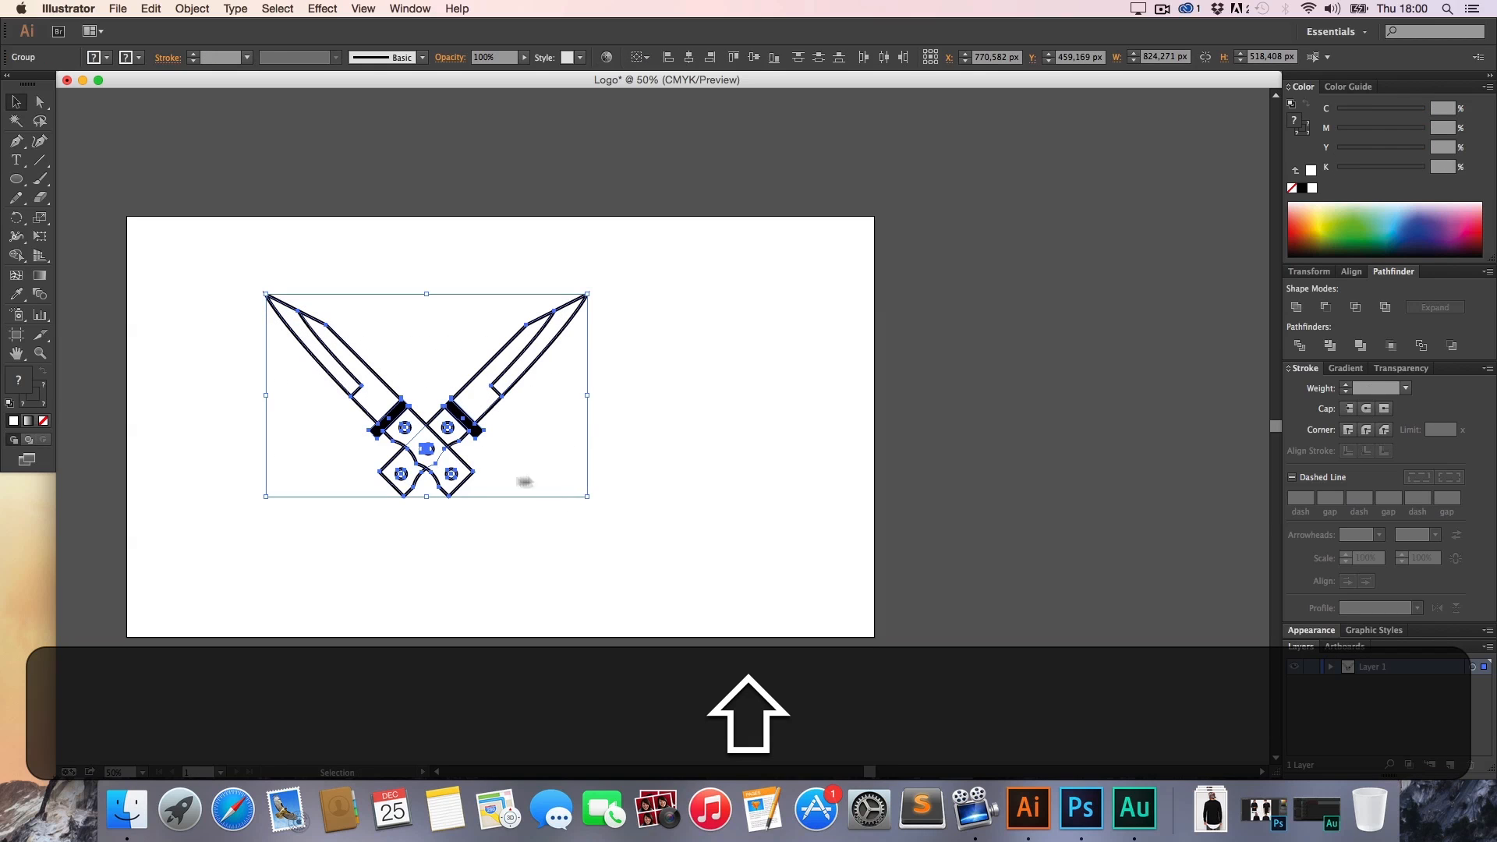
drag(469, 441, 556, 426)
click(606, 509)
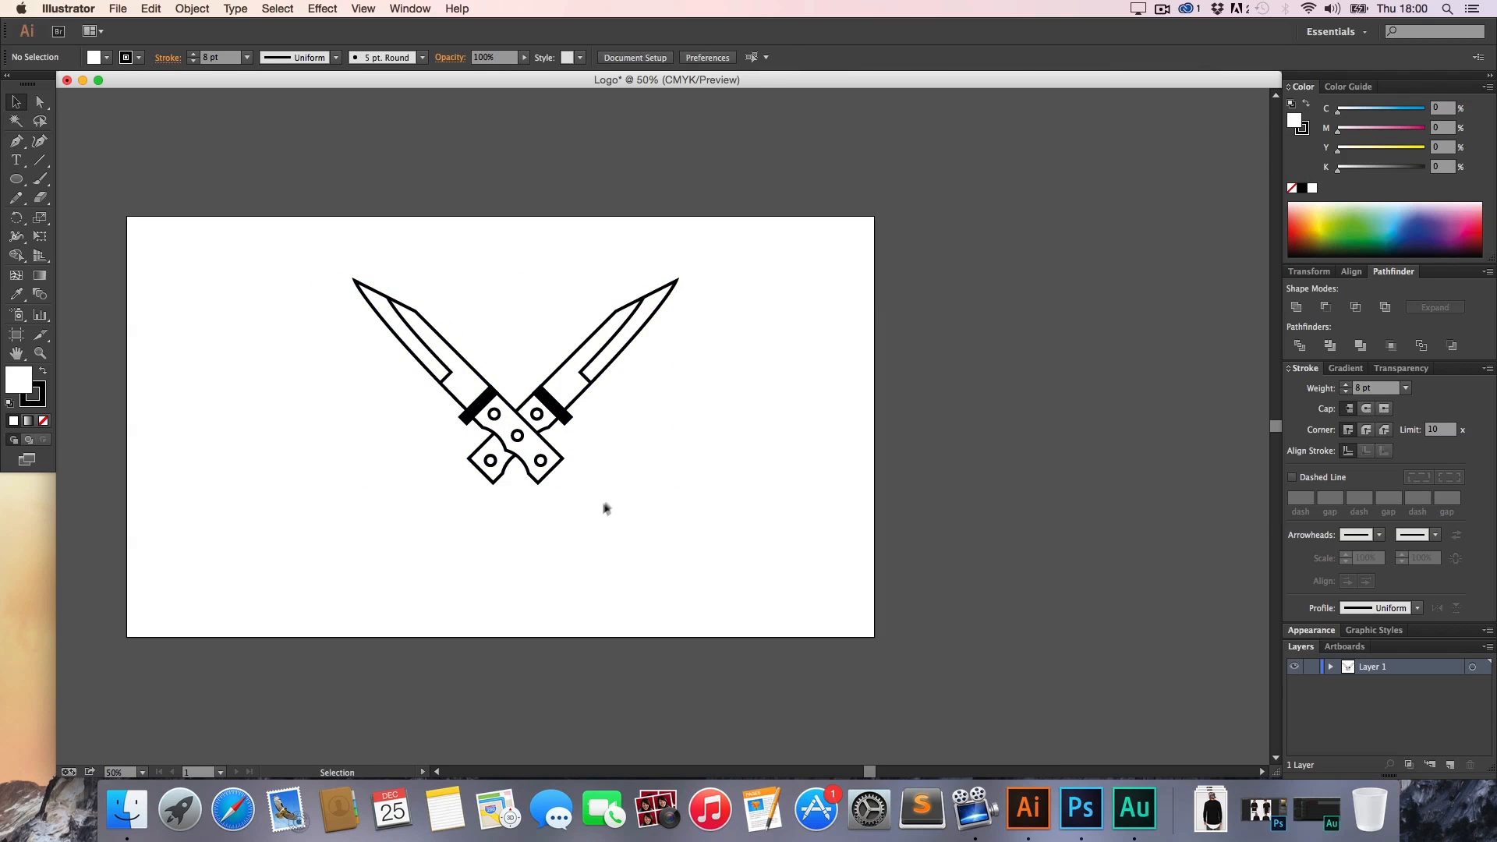
Draw a closed half-diamond with no fill and an 8 pt black stroke beside the knives, about 78 px wide and 134 px tall
key(z)
click(553, 443)
click(617, 422)
key(h)
drag(698, 402, 553, 451)
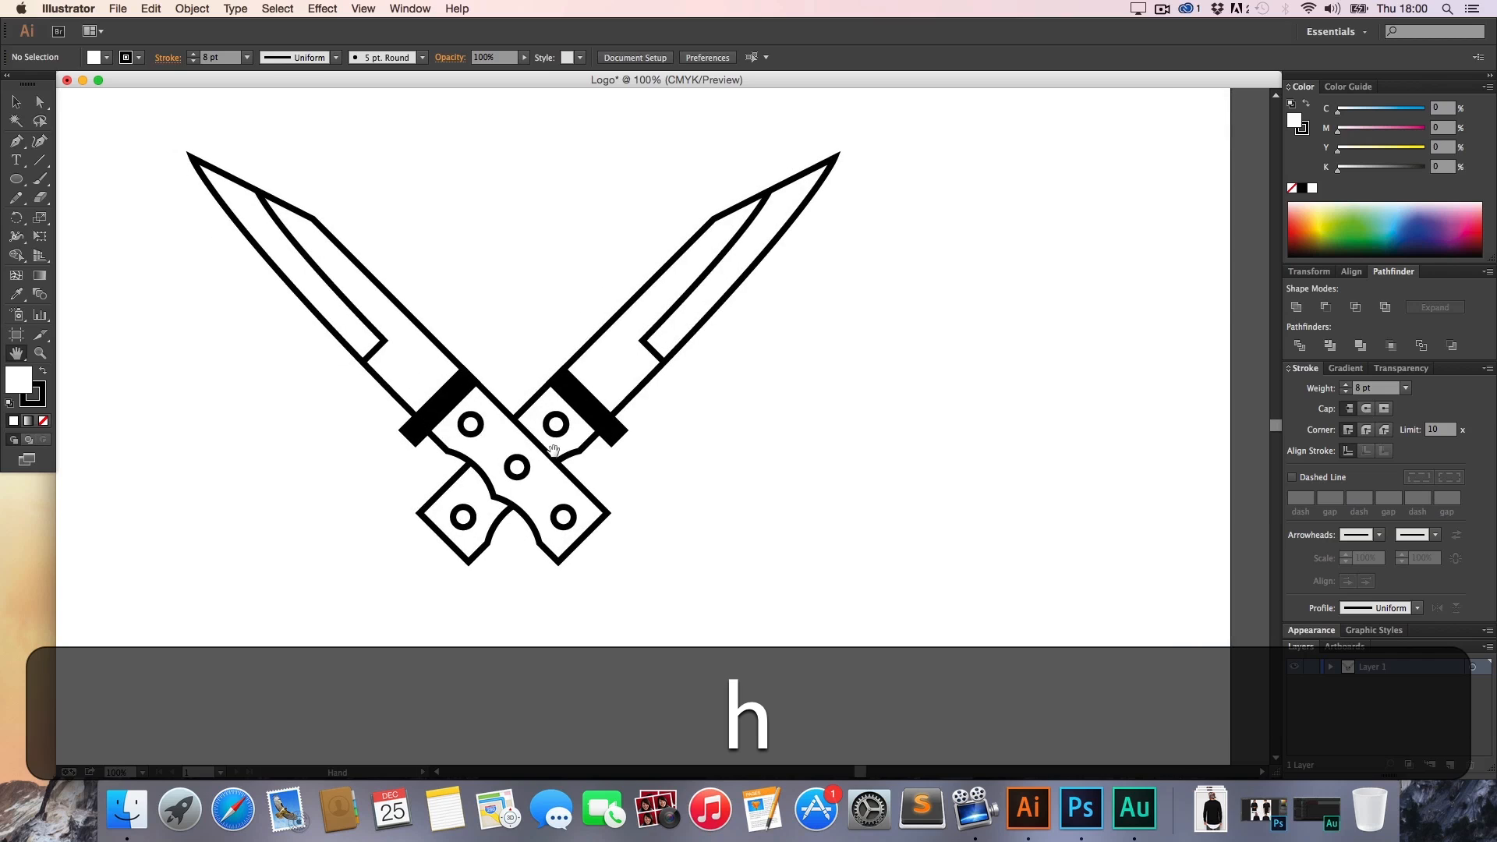
key(h)
drag(567, 443, 372, 365)
key(z)
click(616, 416)
click(667, 440)
key(h)
drag(677, 440, 429, 348)
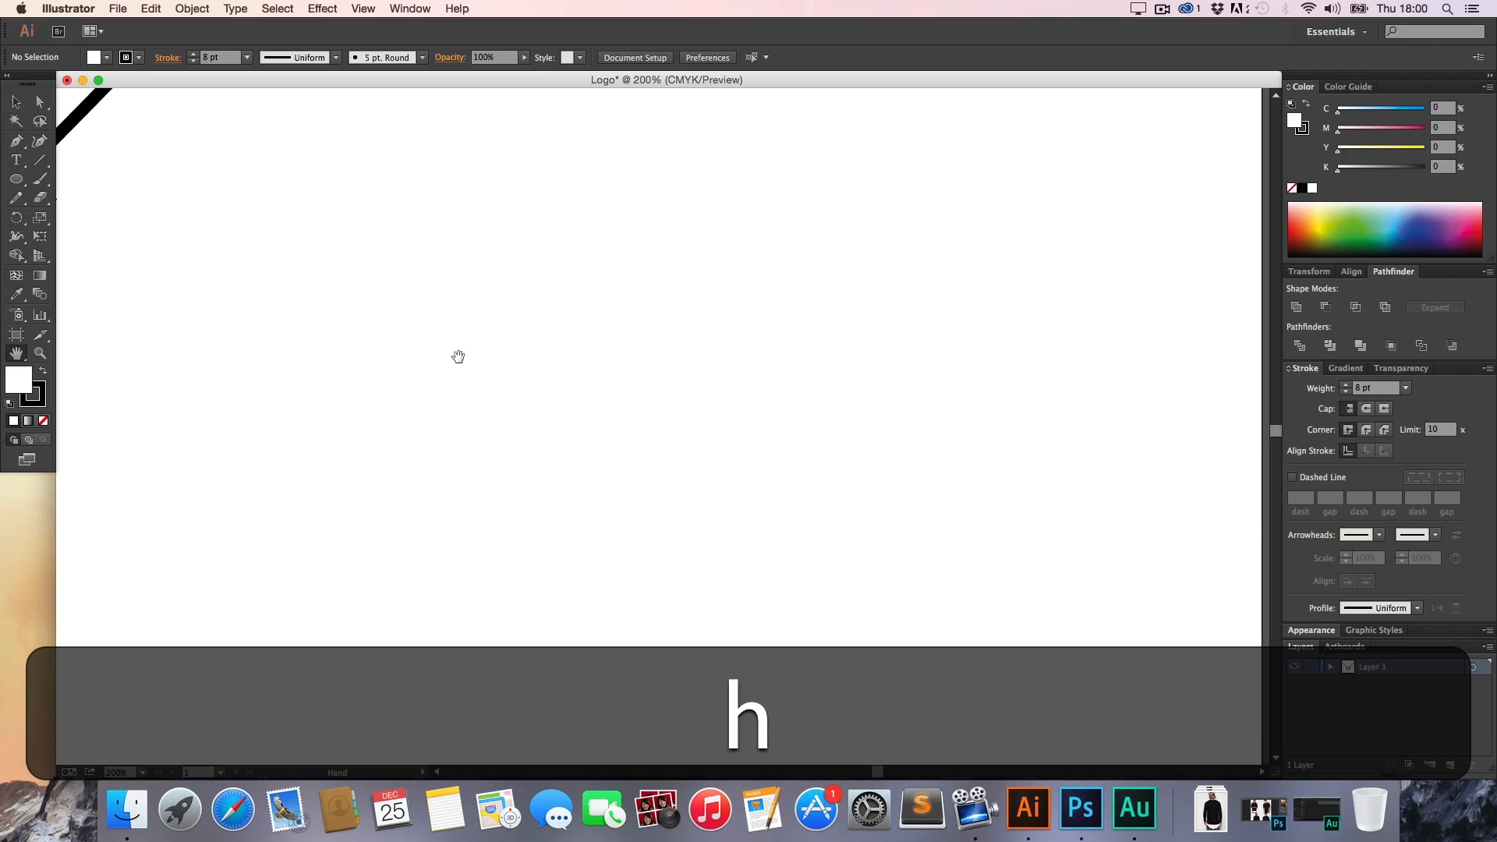
key(p)
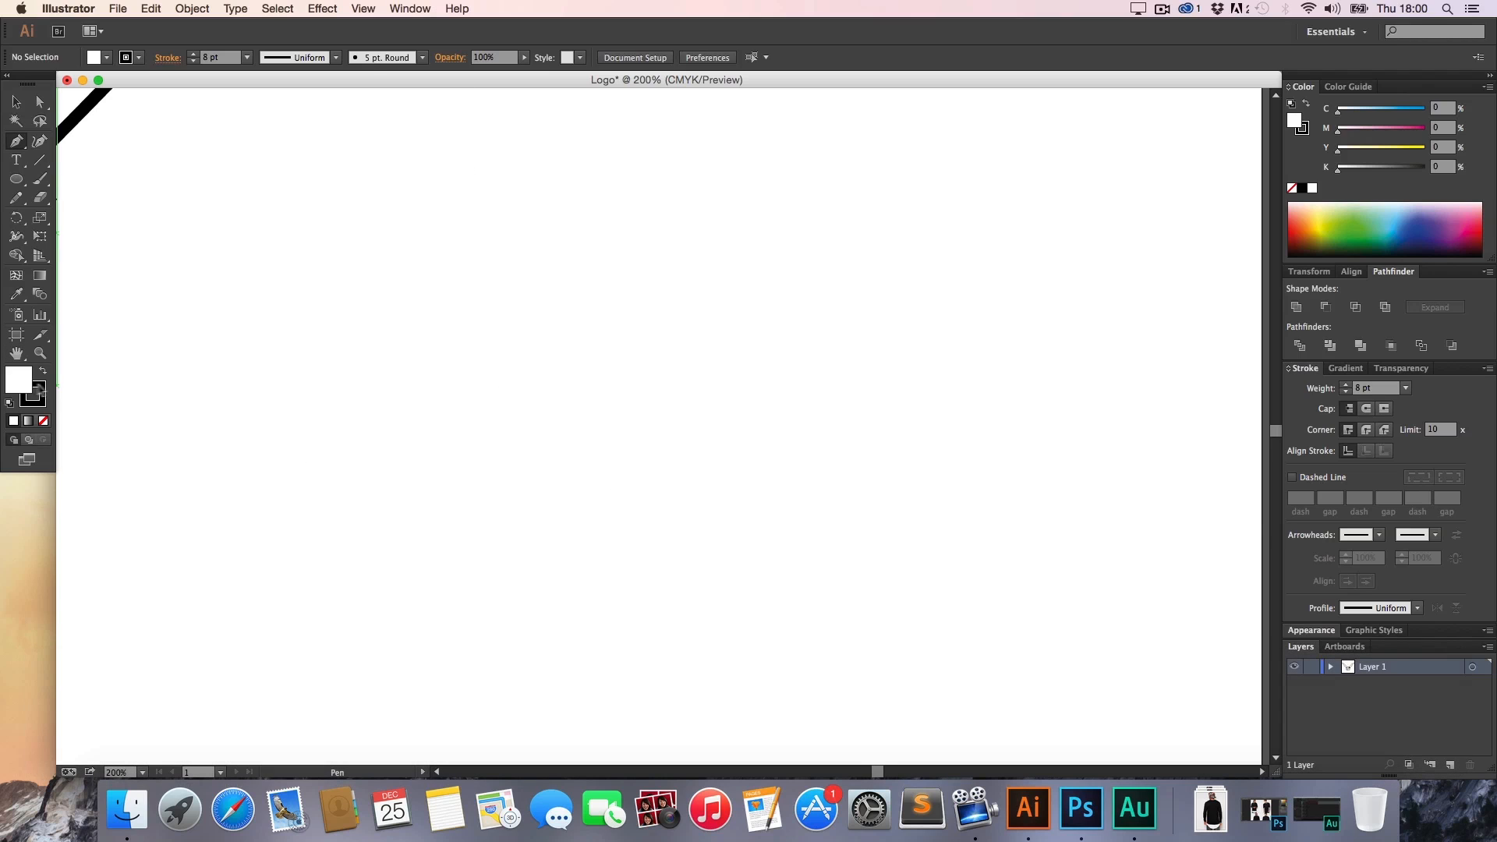
click(44, 421)
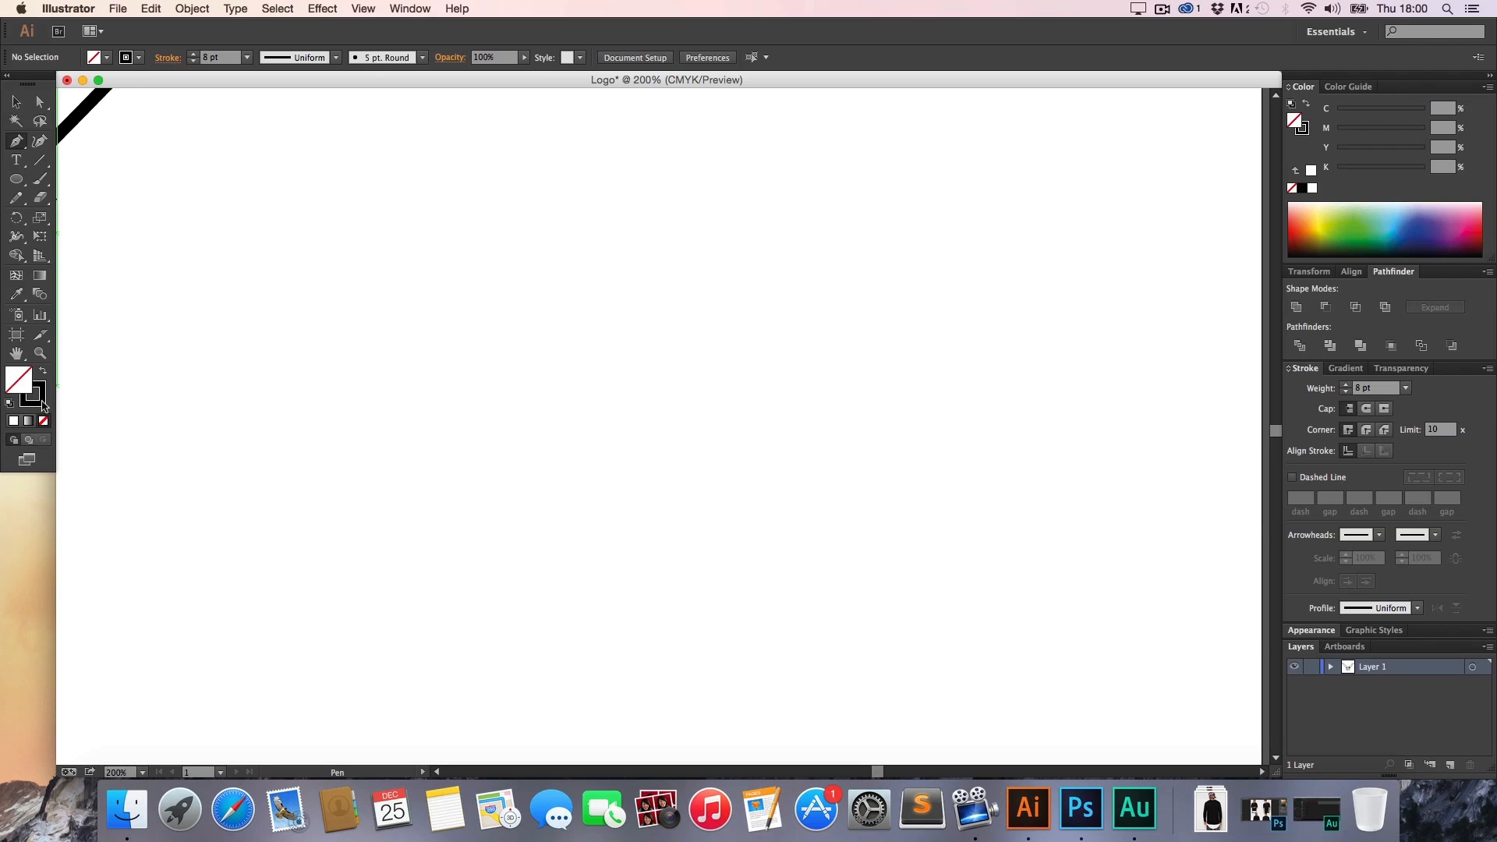
click(591, 515)
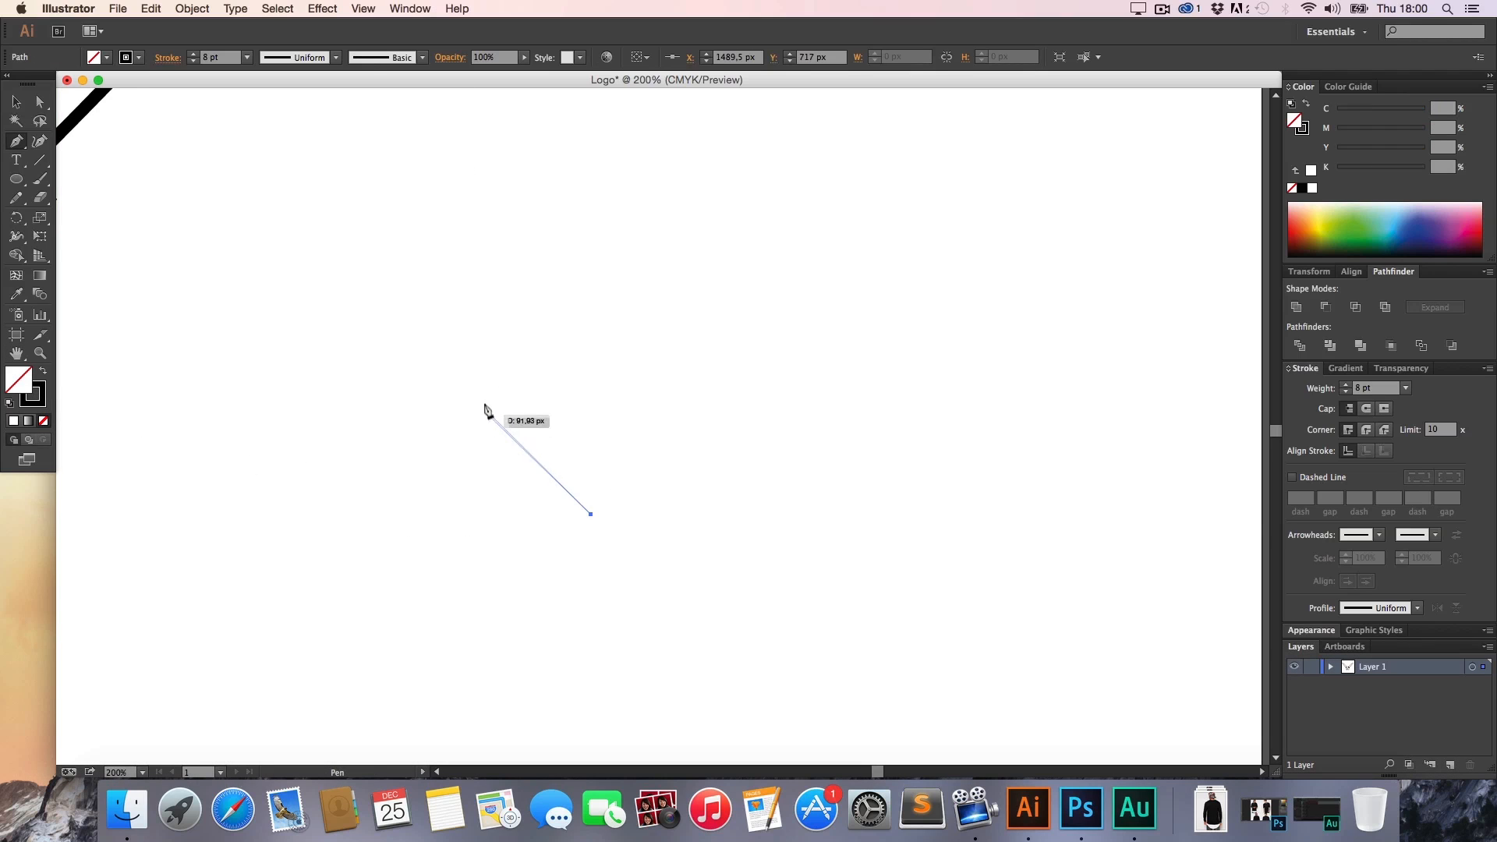
click(469, 365)
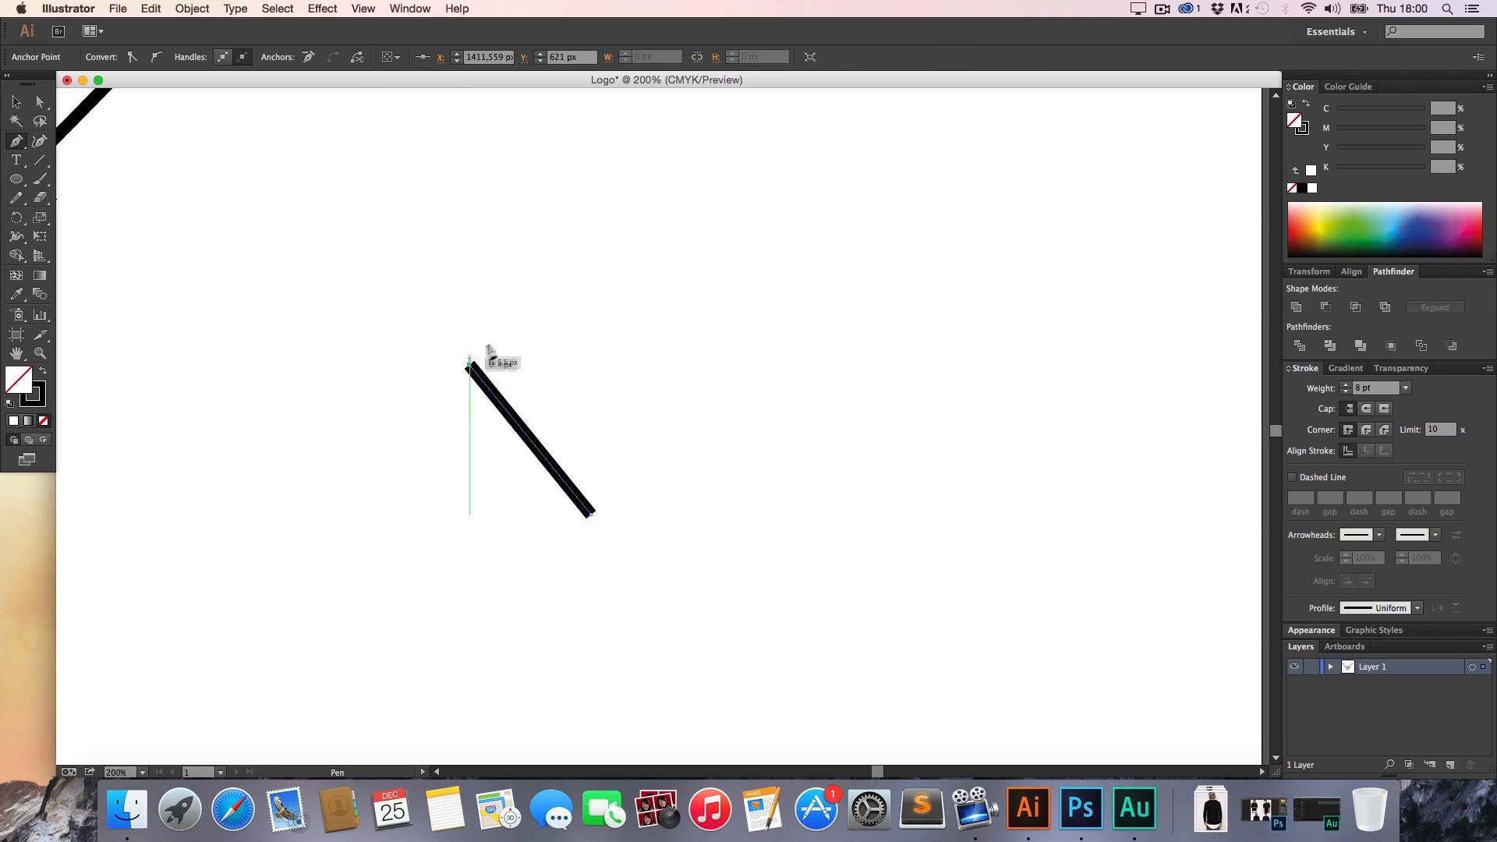
click(516, 306)
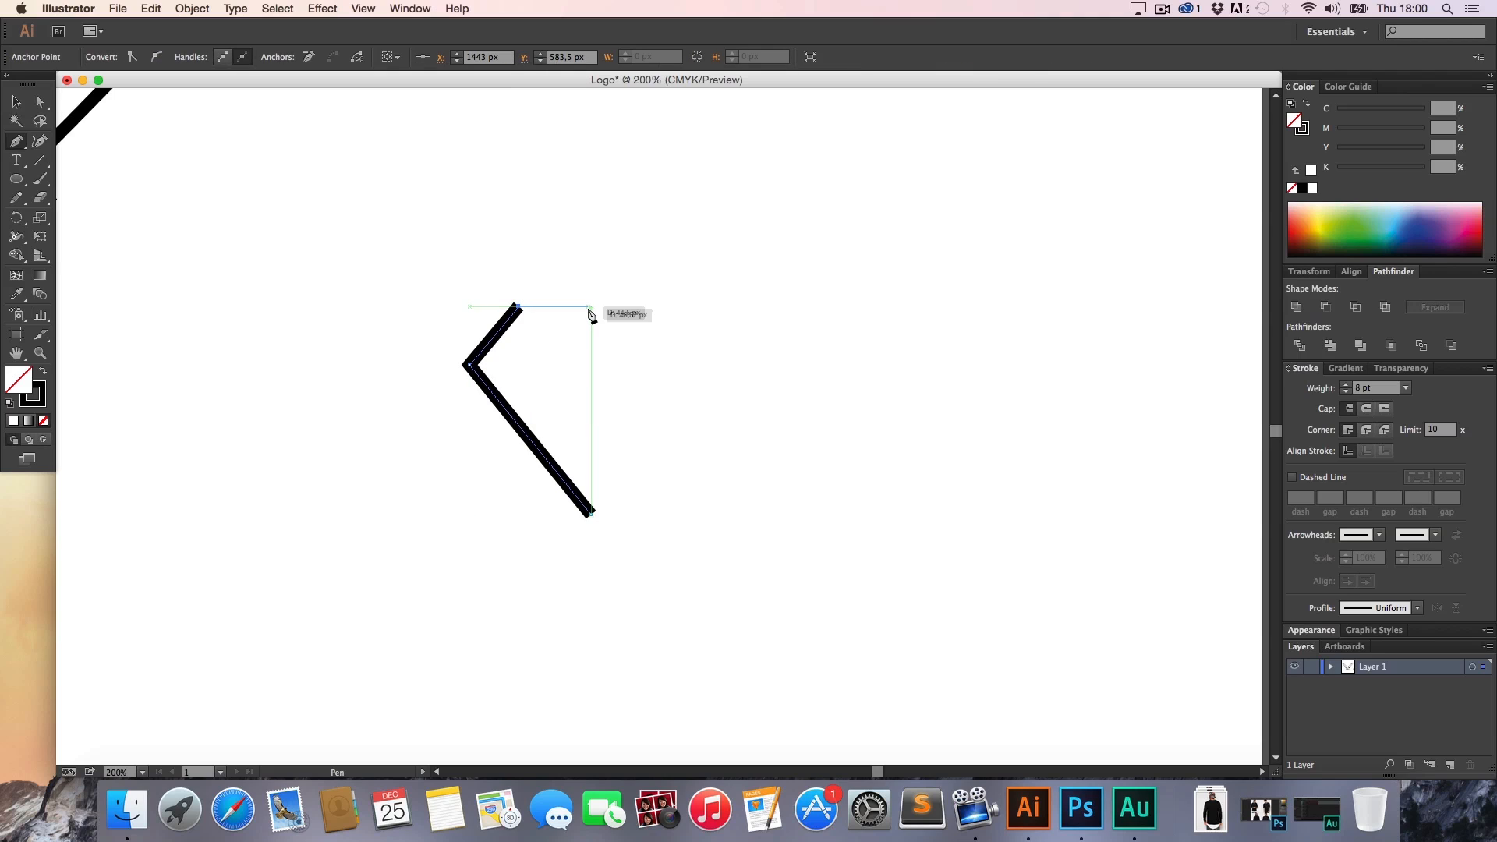
click(592, 307)
click(592, 516)
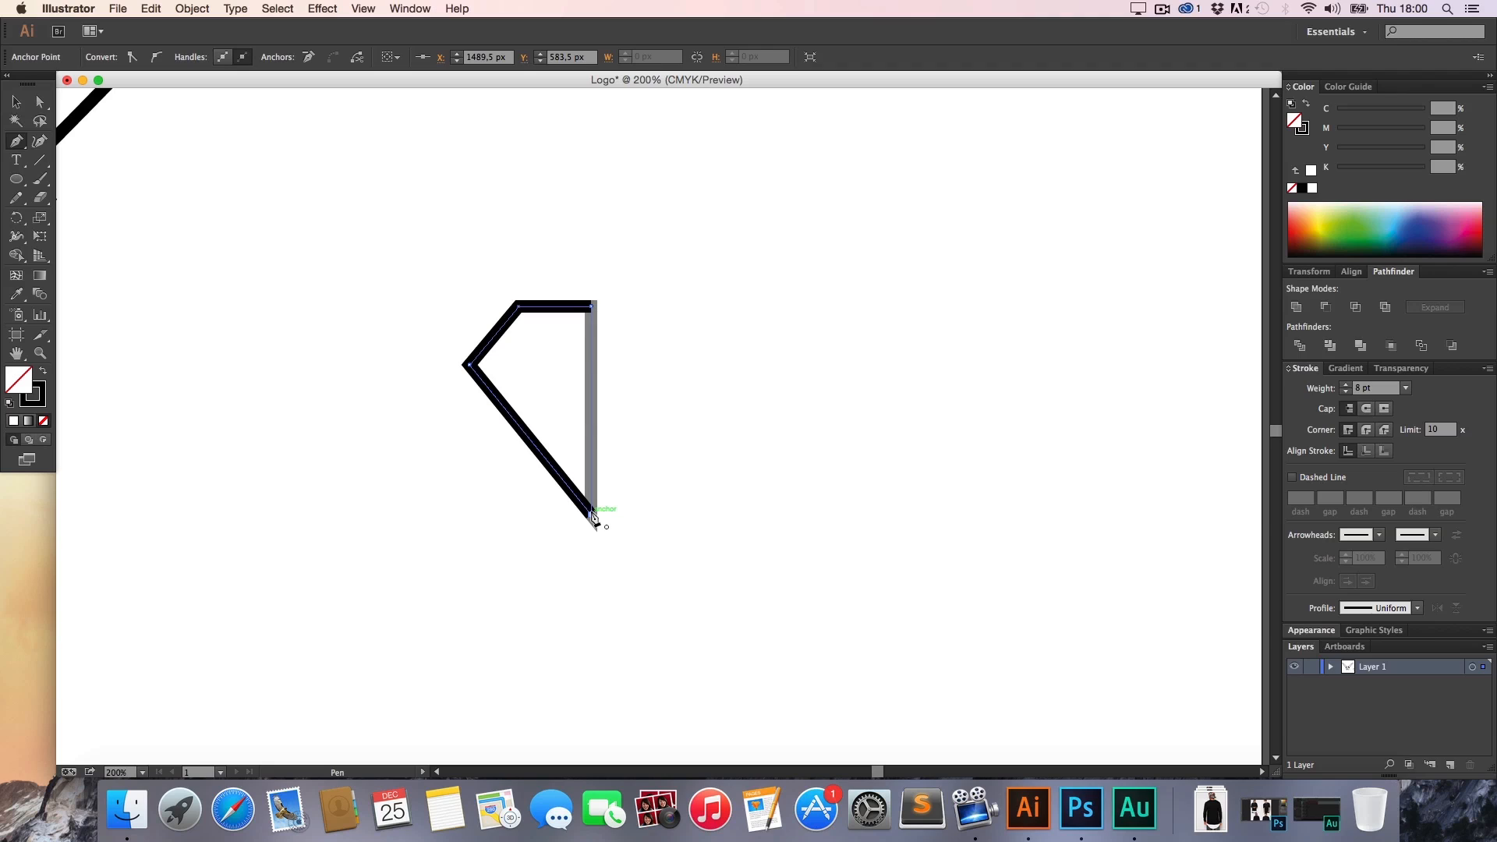
key(alt)
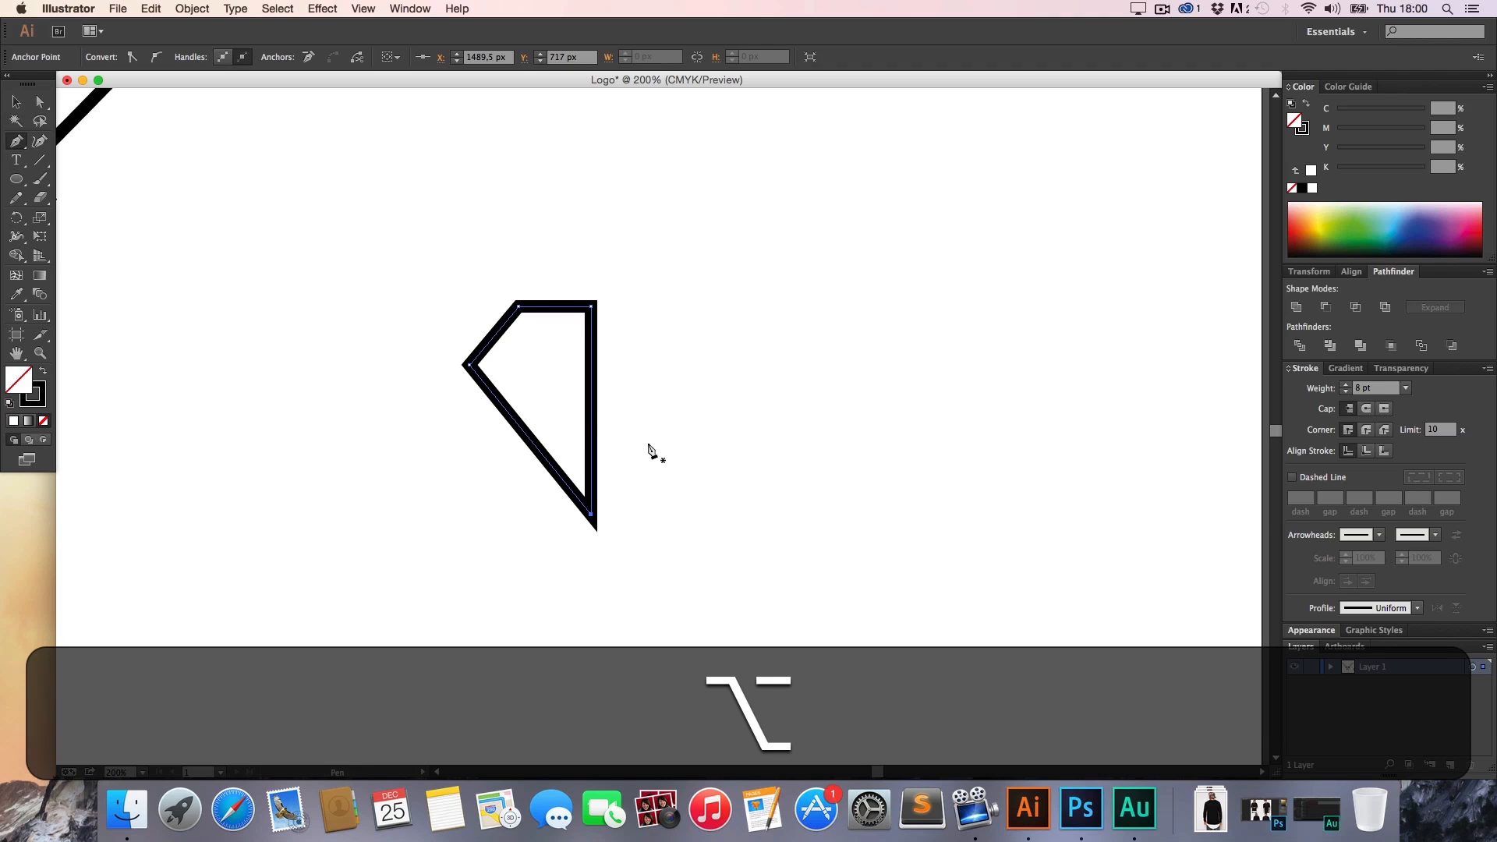
key(super)
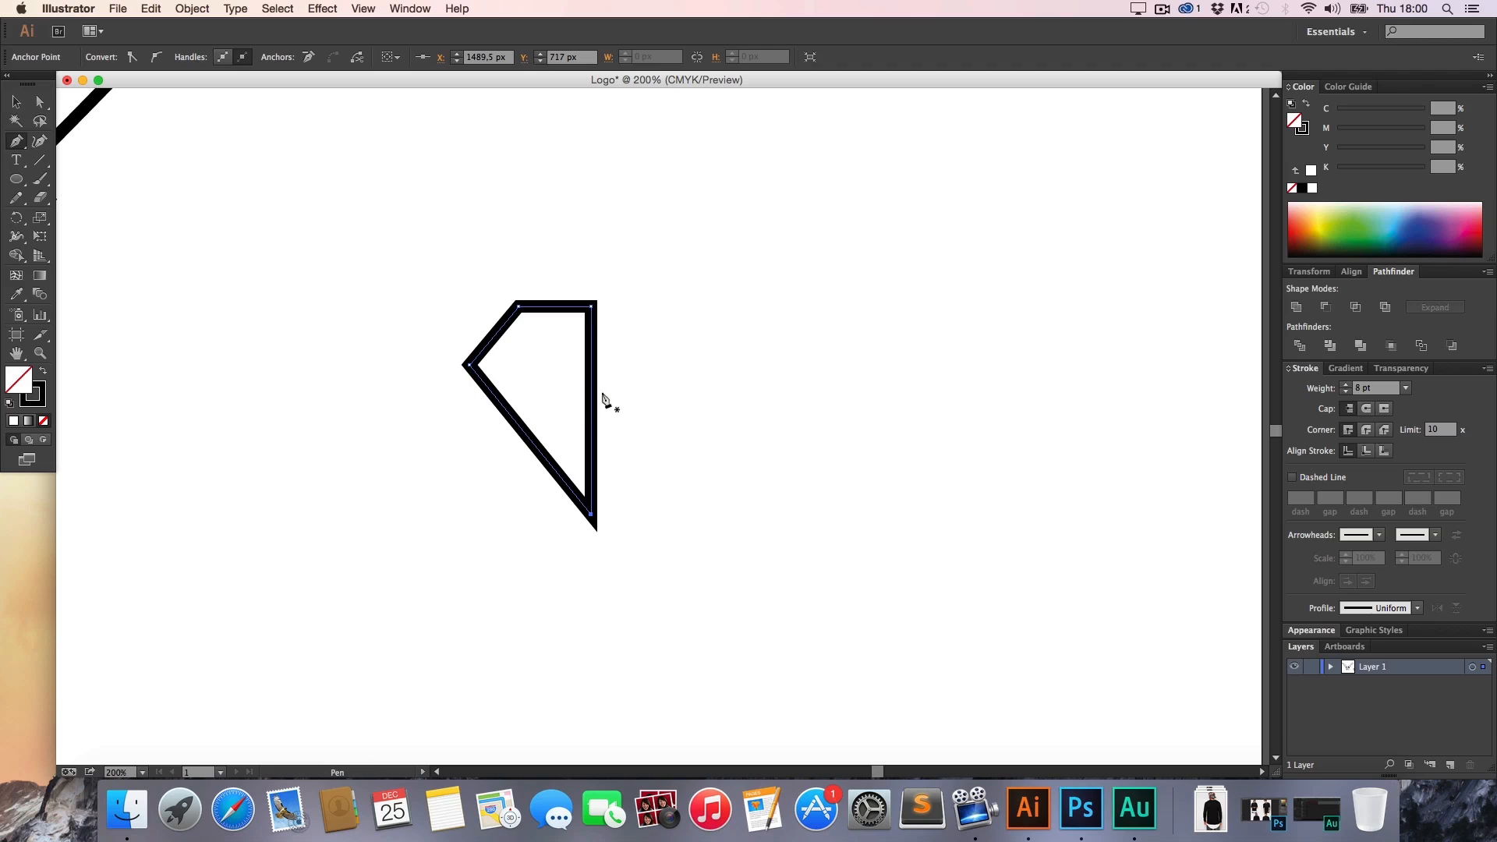
key(super)
super+click(666, 385)
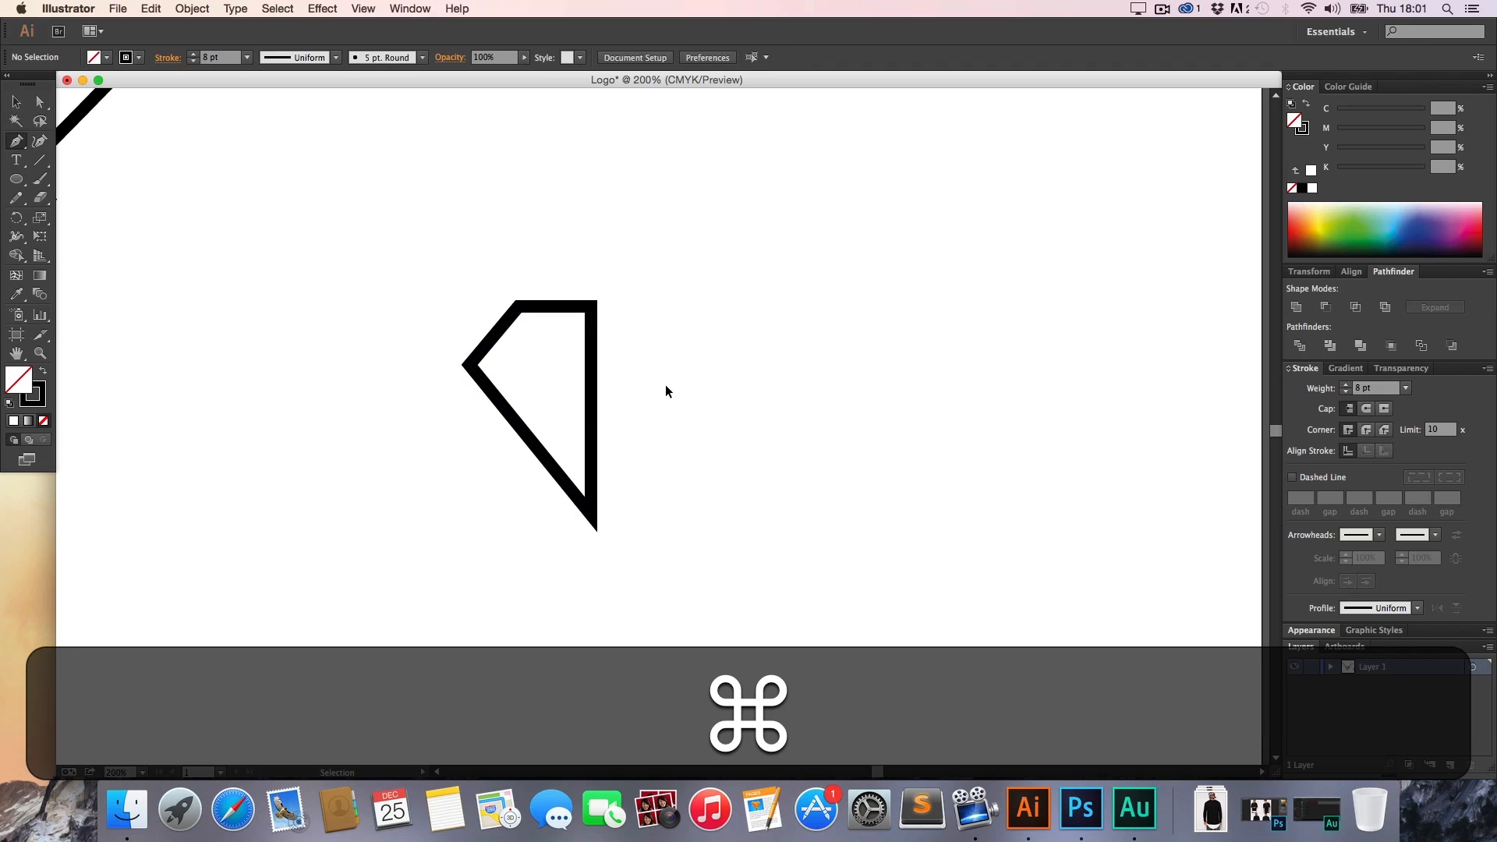
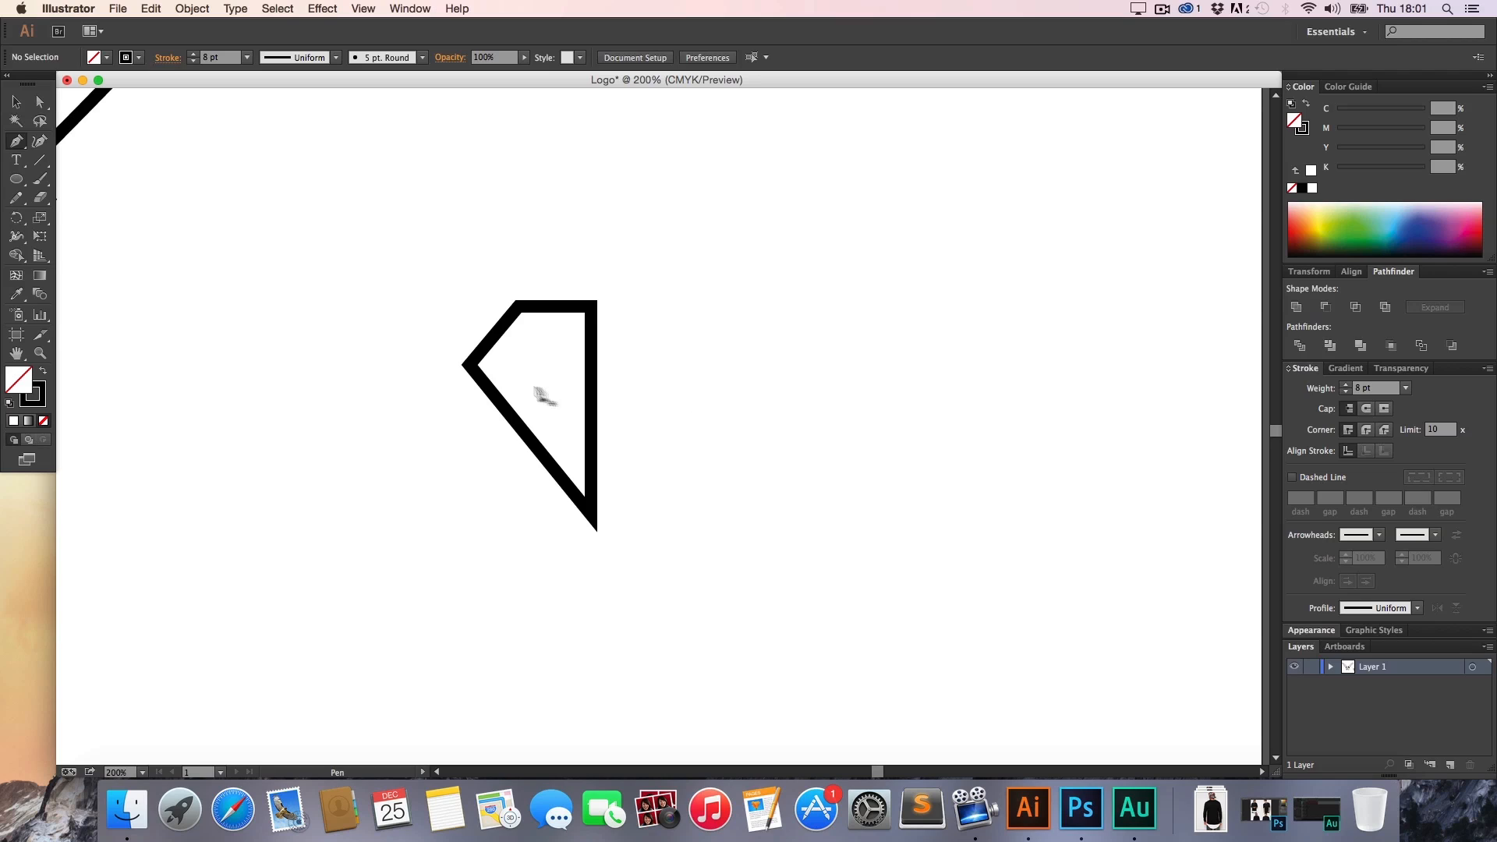
Draw a bent facet line inside the half-diamond, from its top edge inward and down to the bottom tip, and deselect it
click(555, 307)
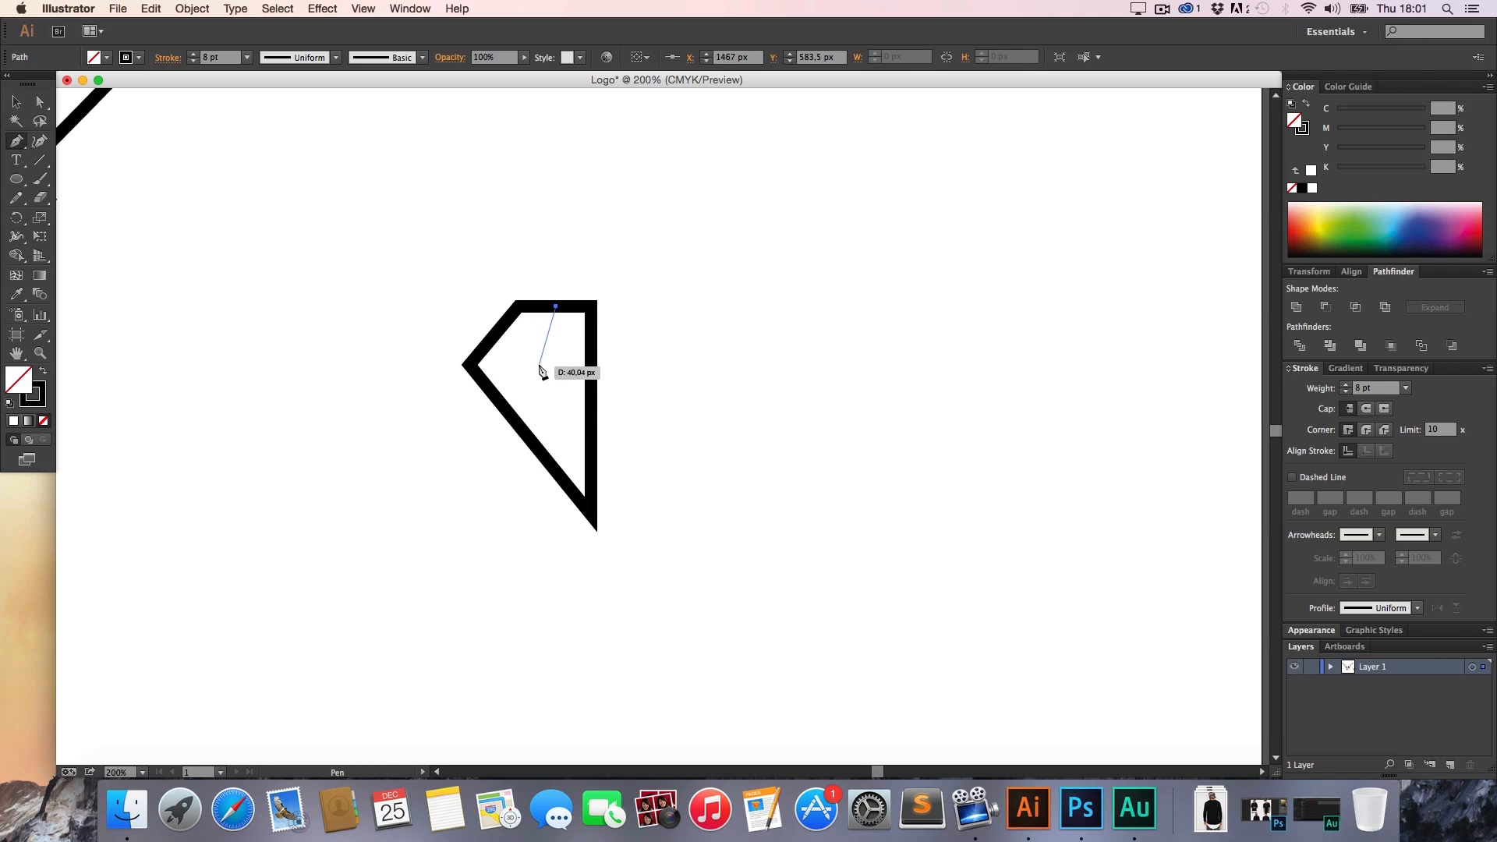
key(shift)
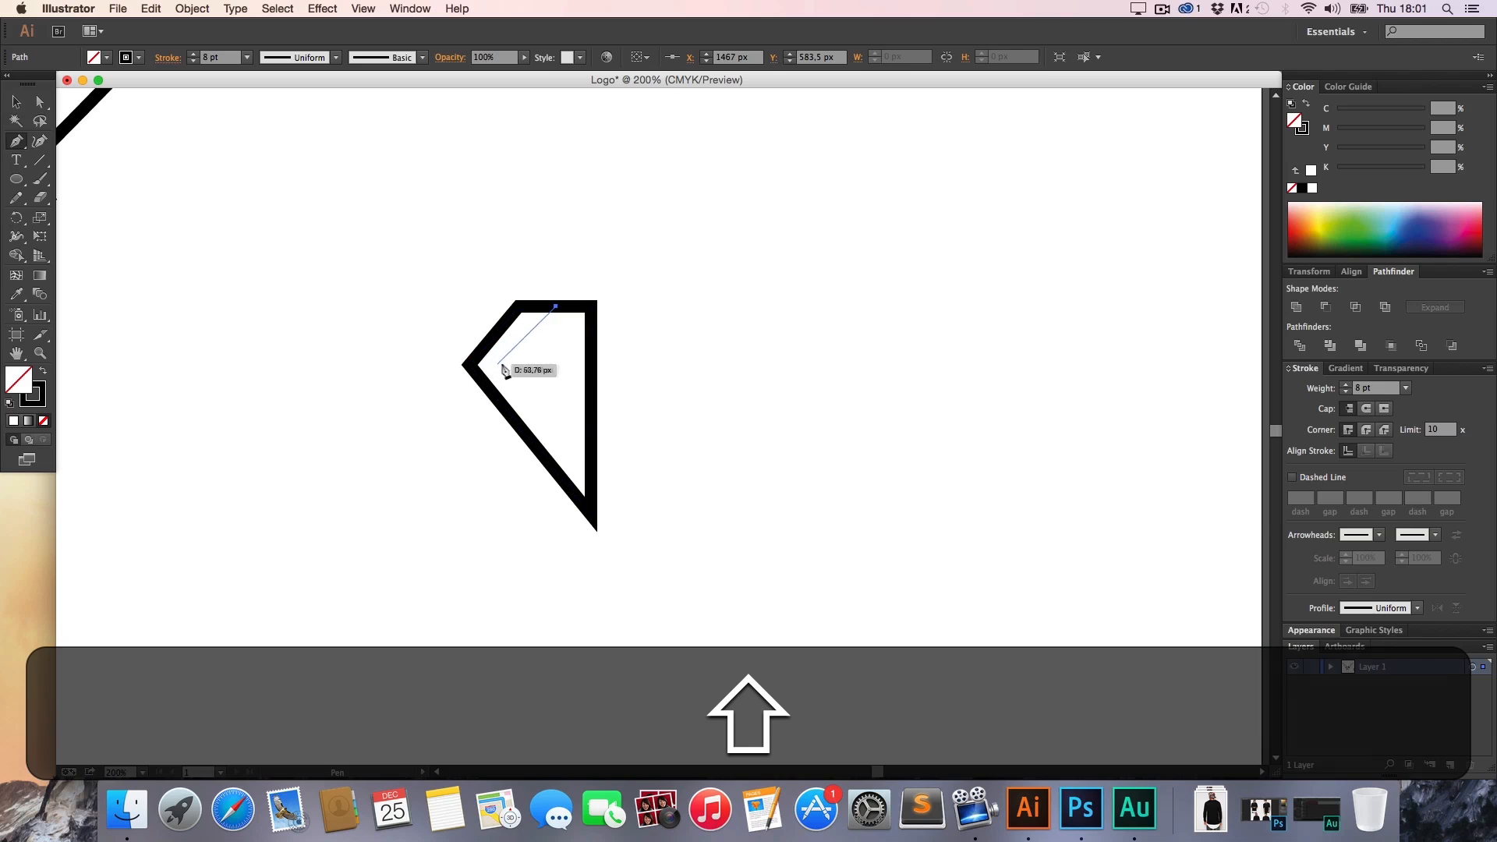
click(539, 364)
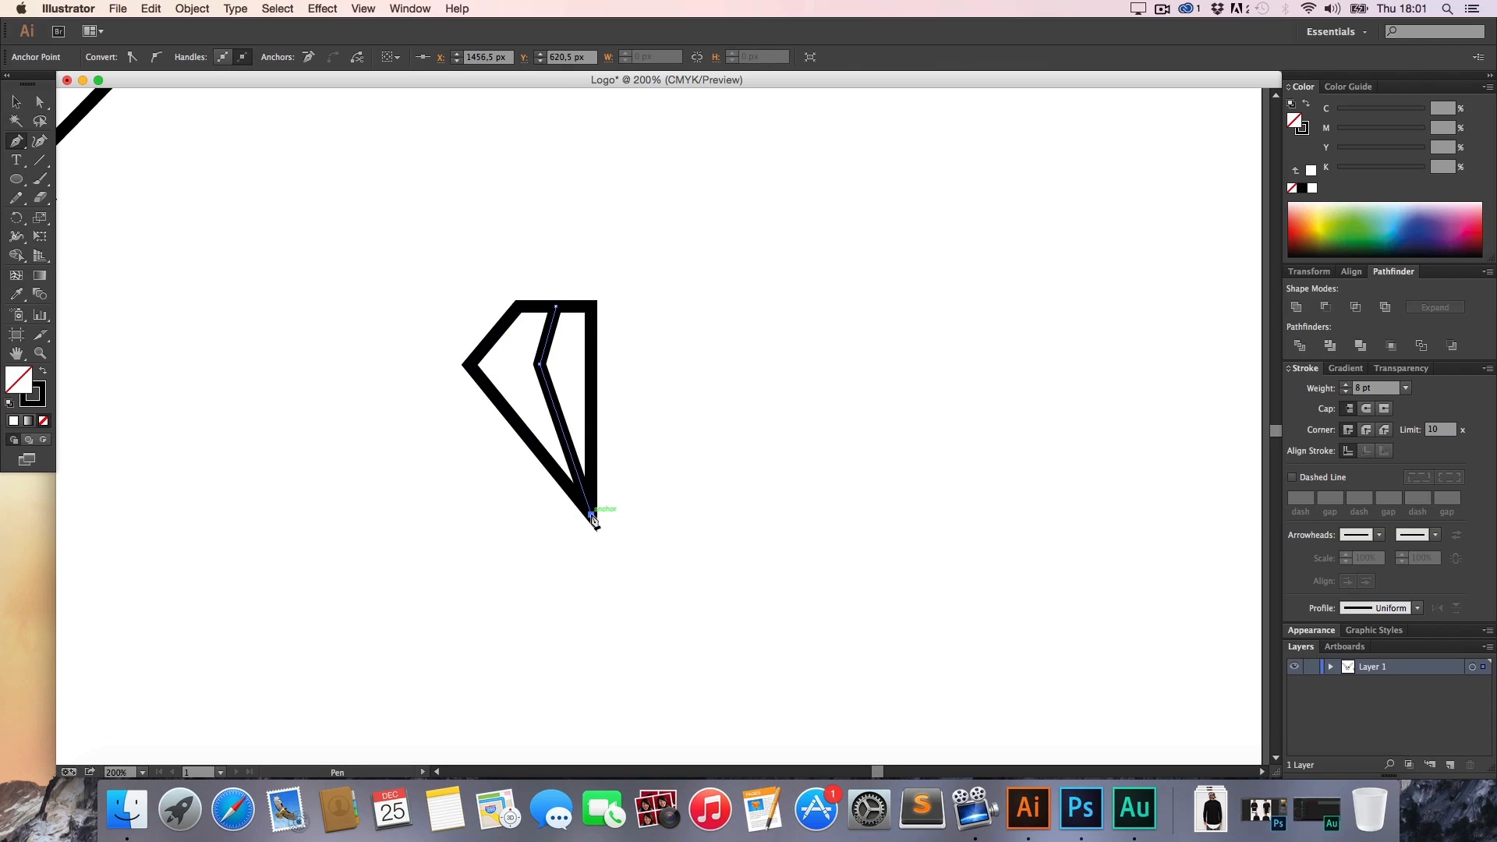
click(593, 519)
key(shift+super+a)
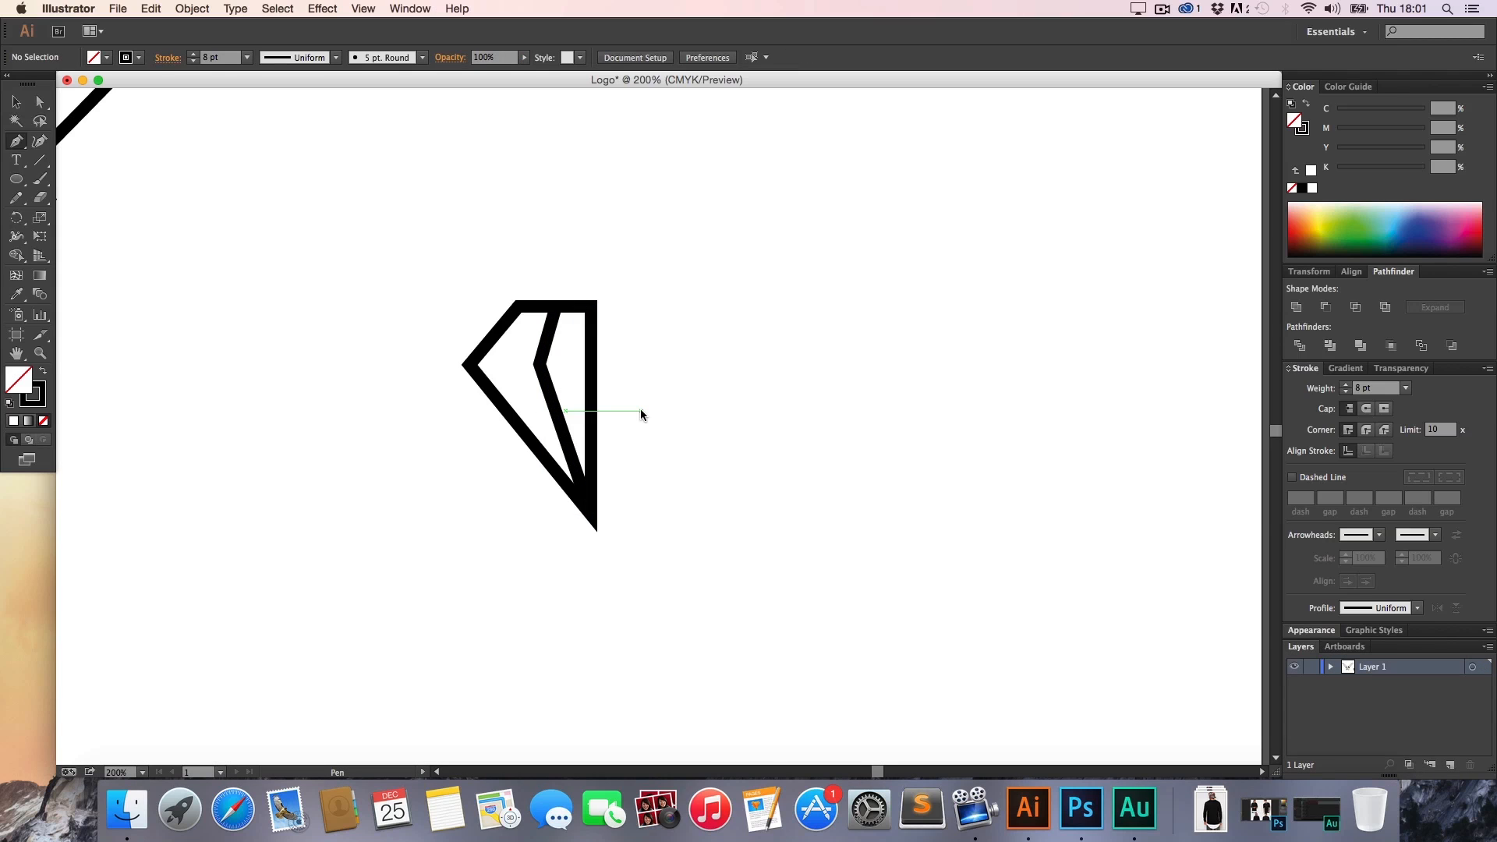
key(z)
click(648, 410)
click(651, 411)
key(h)
drag(651, 409, 566, 392)
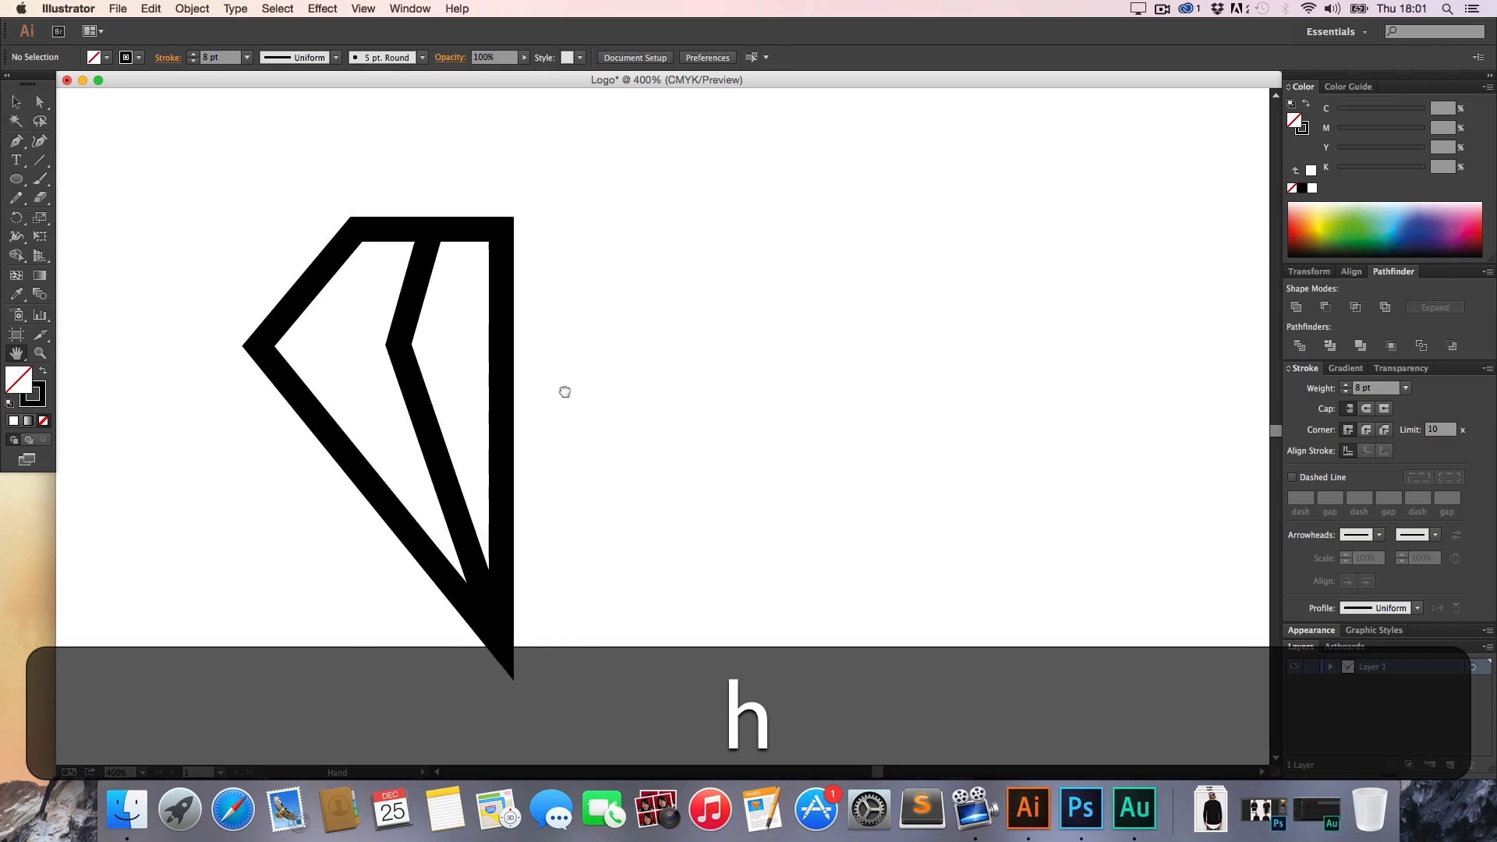
key(a)
click(492, 318)
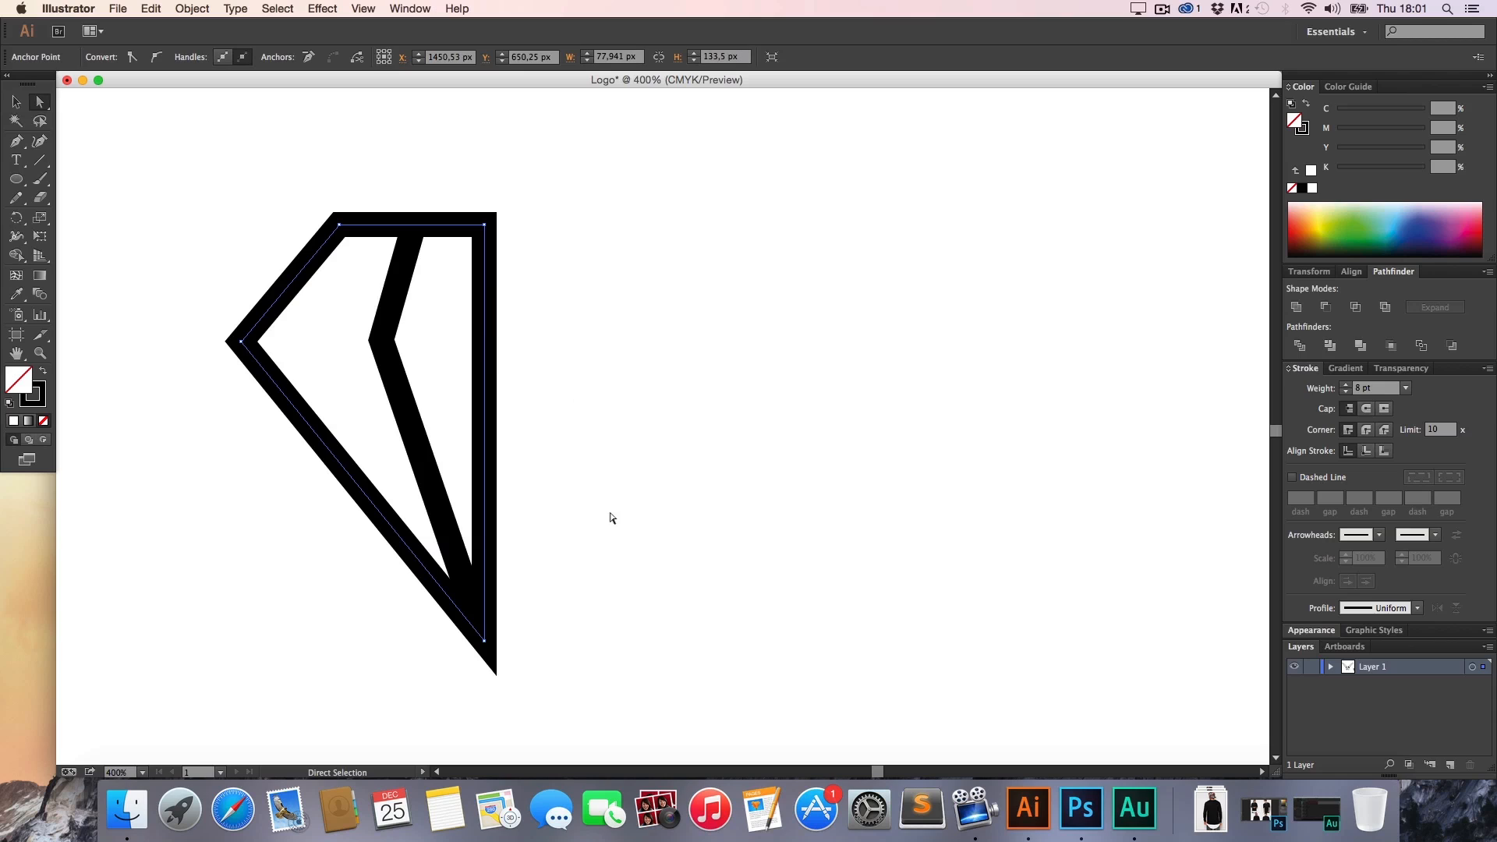
key(p)
click(485, 642)
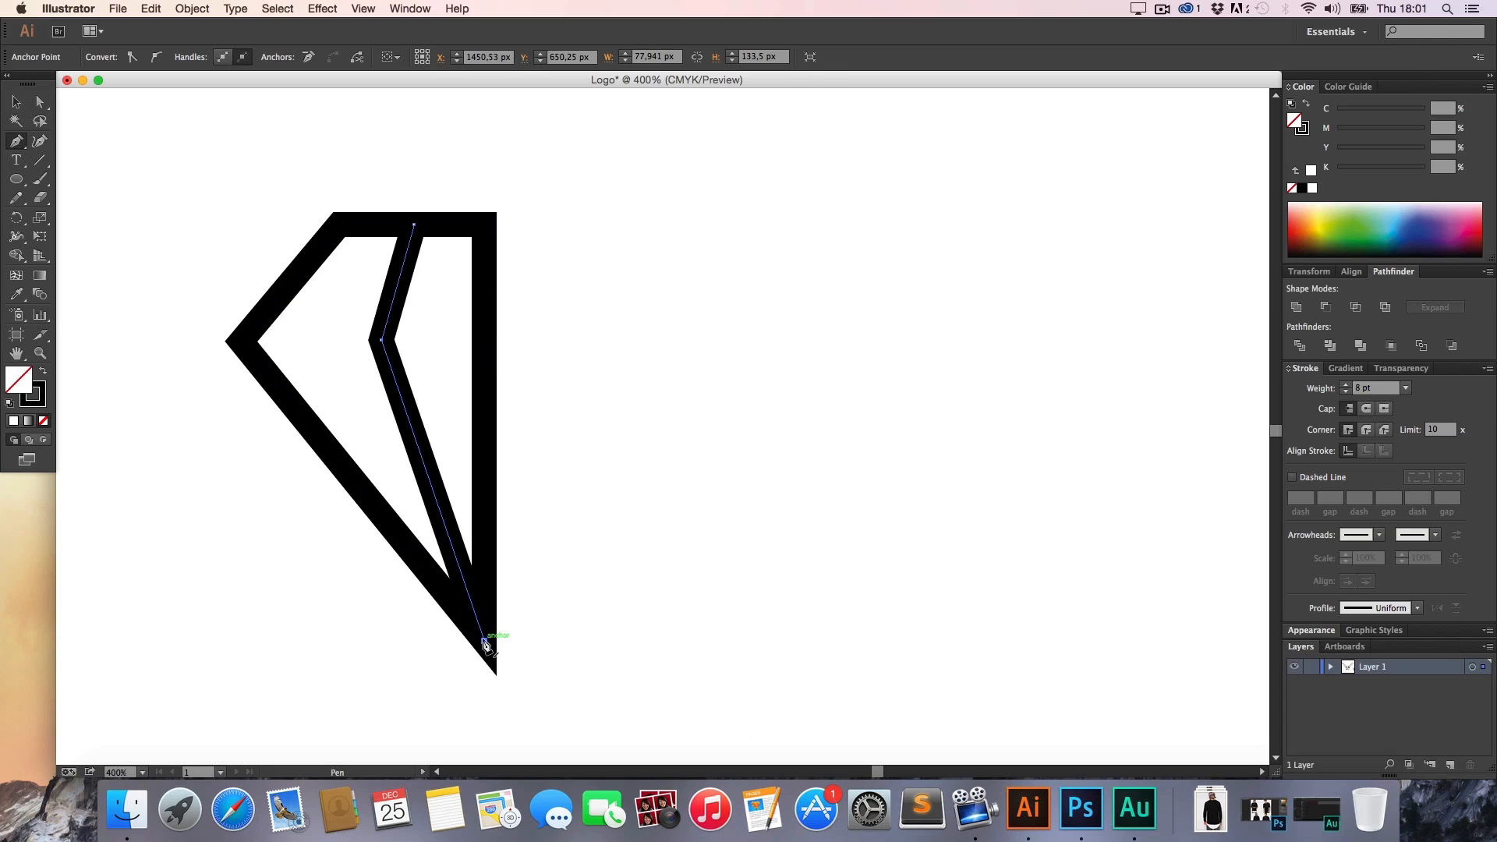
key(super+z)
key(super+a)
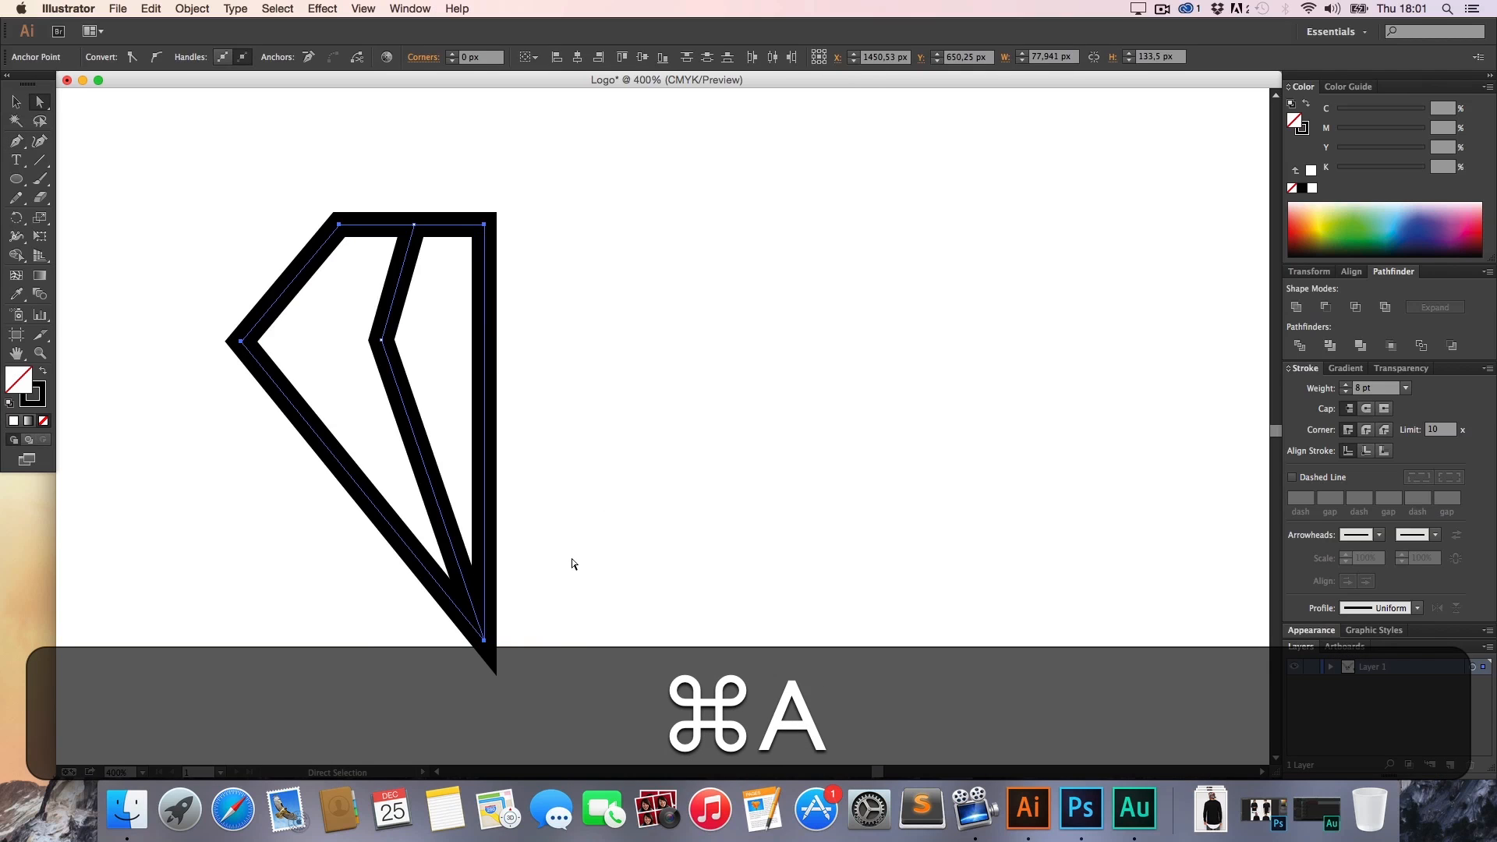
Try duplicating only the half-diamond outline to the right and reflecting the copy horizontally, and undo both changes
key(v)
click(491, 436)
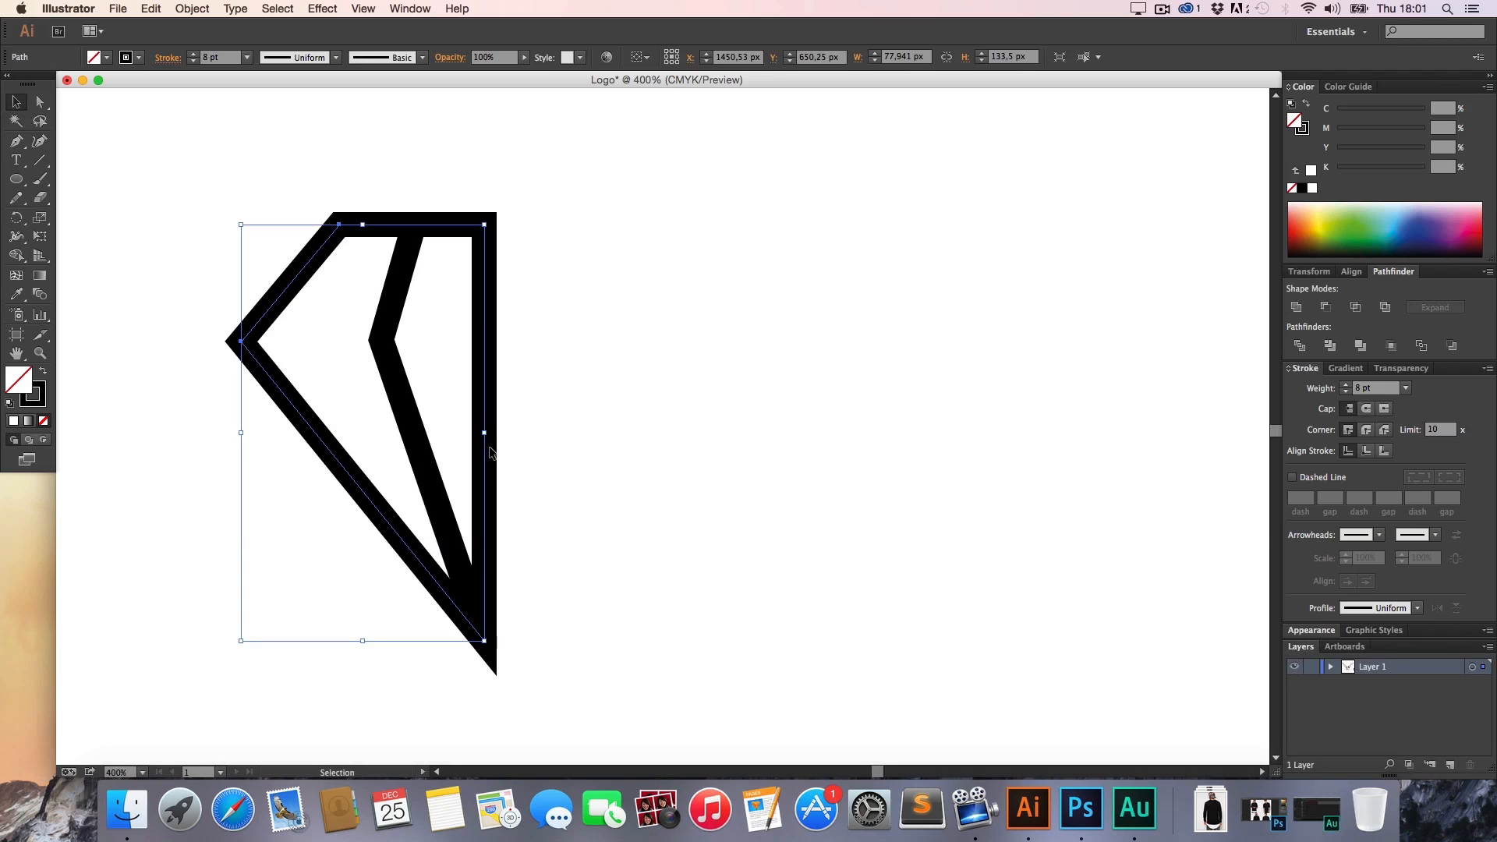
drag(491, 436, 841, 454)
key(o)
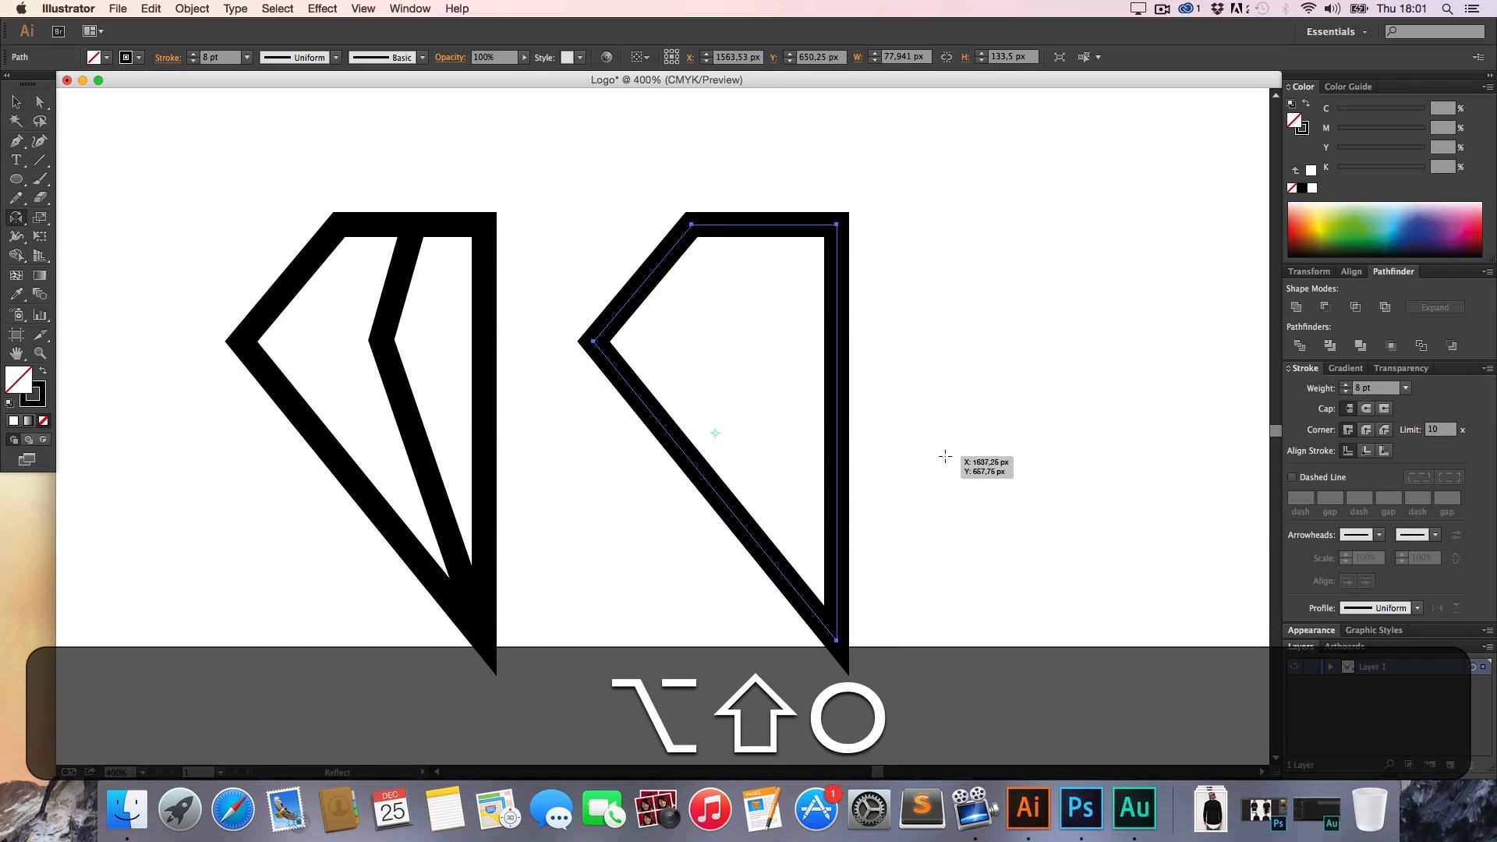
drag(955, 460, 606, 594)
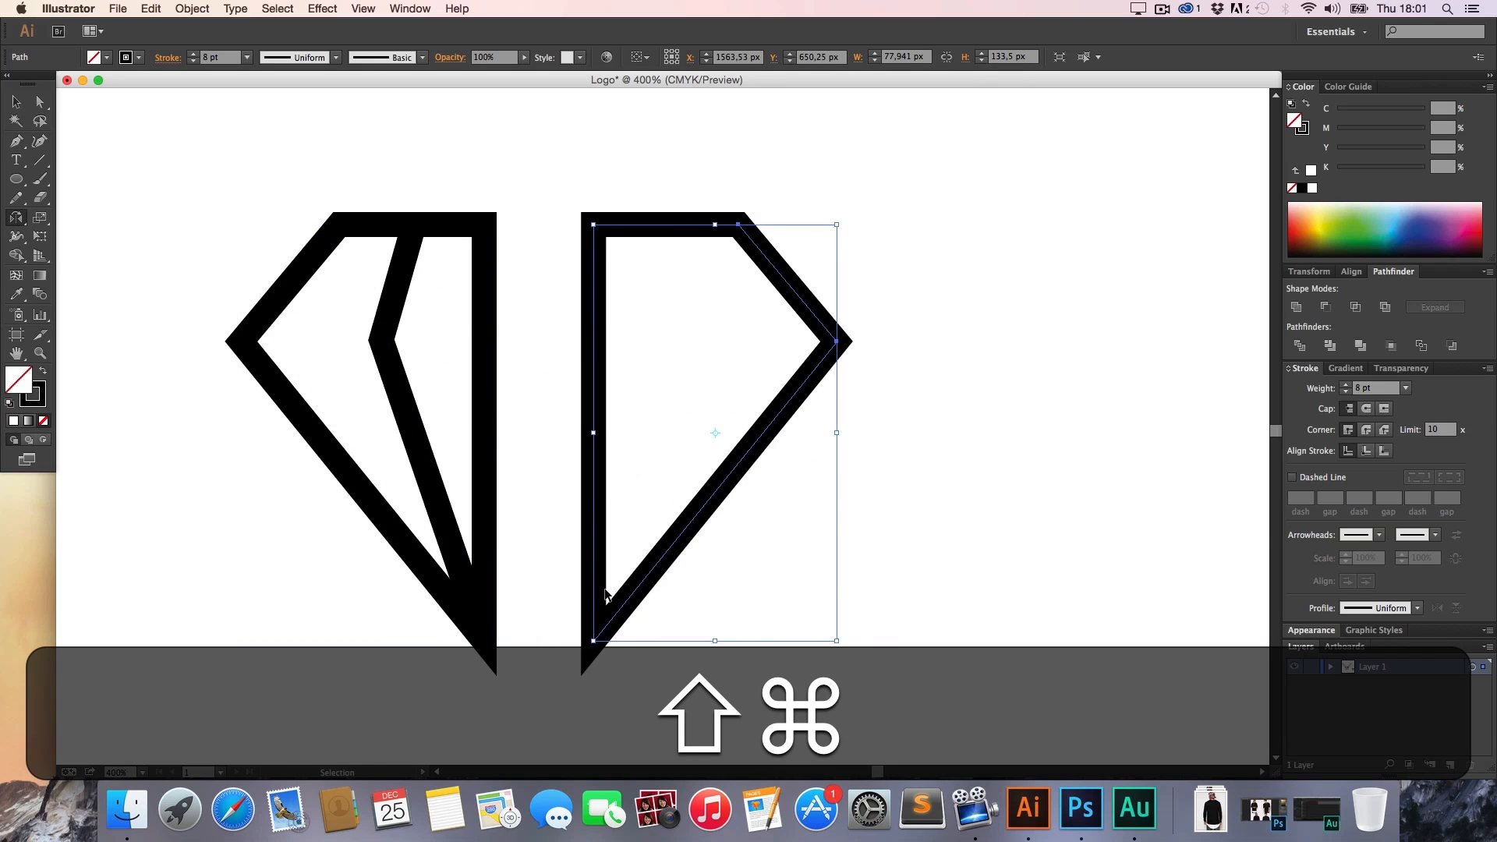
key(super+z)
key(super+z)
key(shift+super+v)
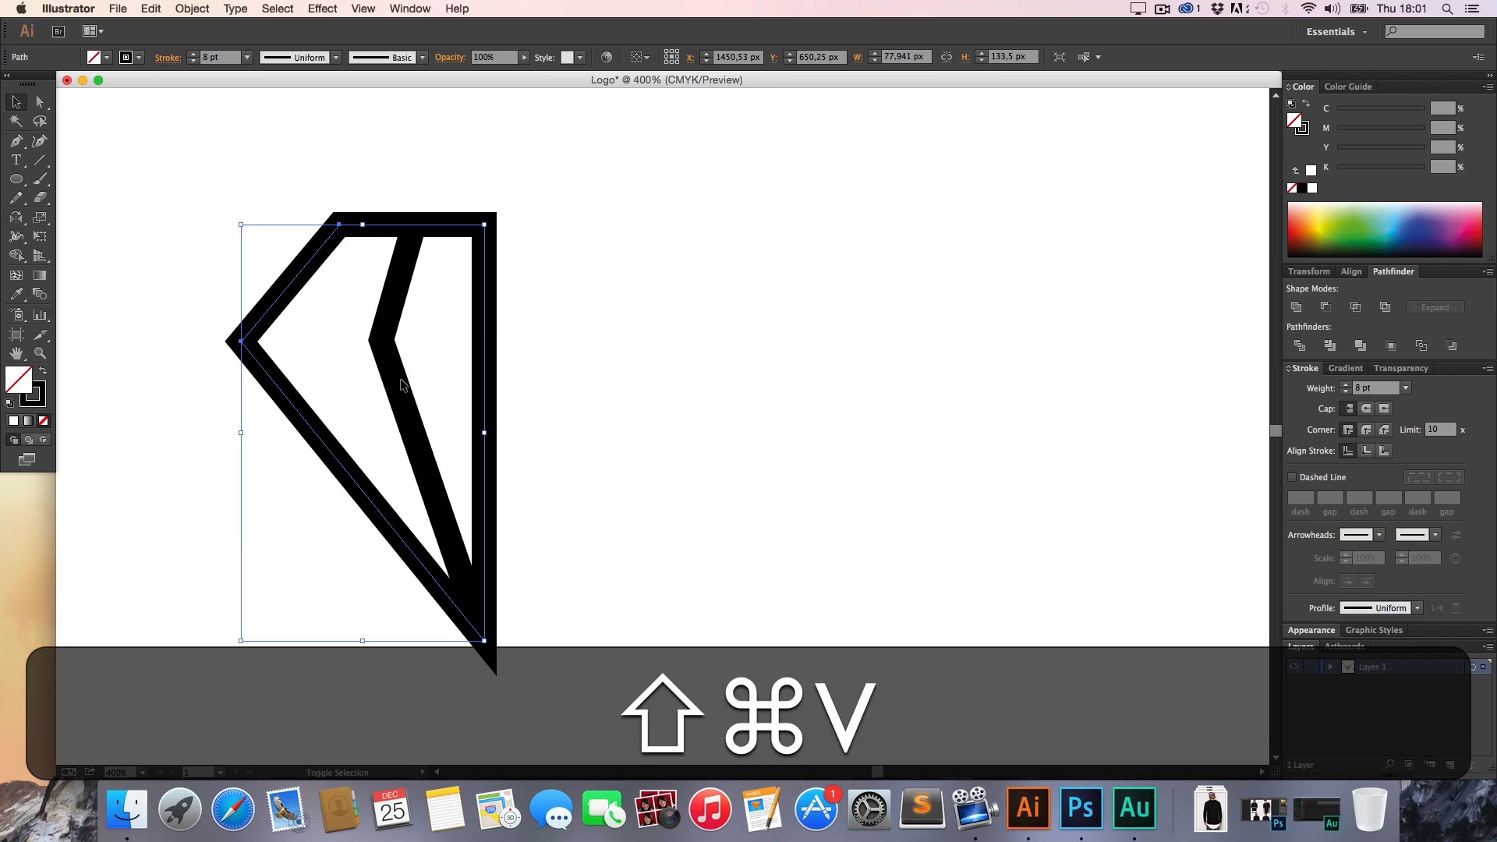
Duplicate the half-diamond together with its facet line, reflect the copy horizontally, and align its vertical edge with the original's vertical edge
shift+click(402, 384)
key(super)
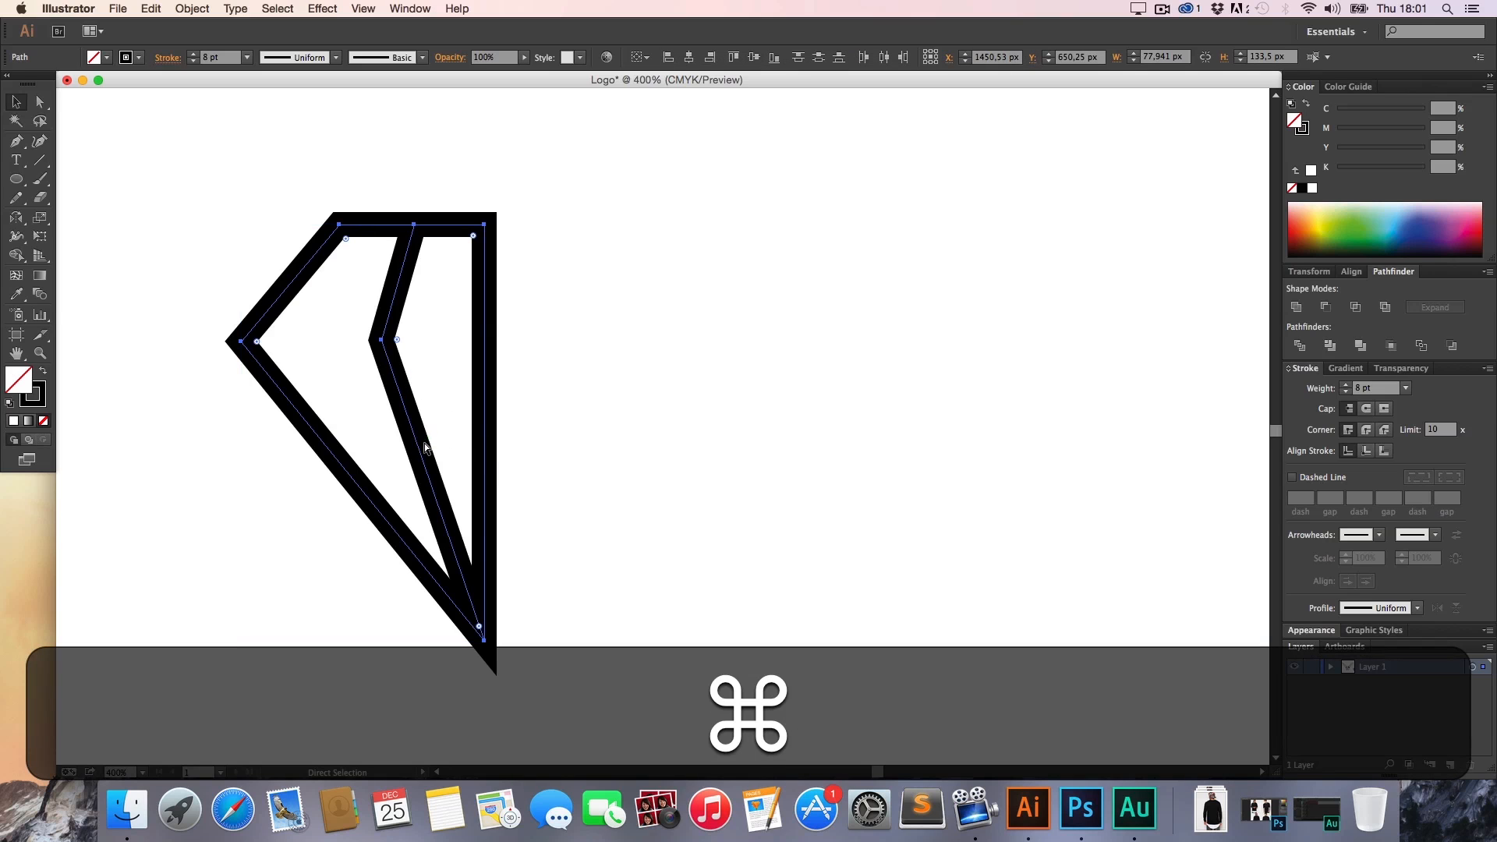
key(alt)
key(shift)
drag(440, 446, 705, 451)
key(o)
drag(876, 441, 488, 424)
key(v)
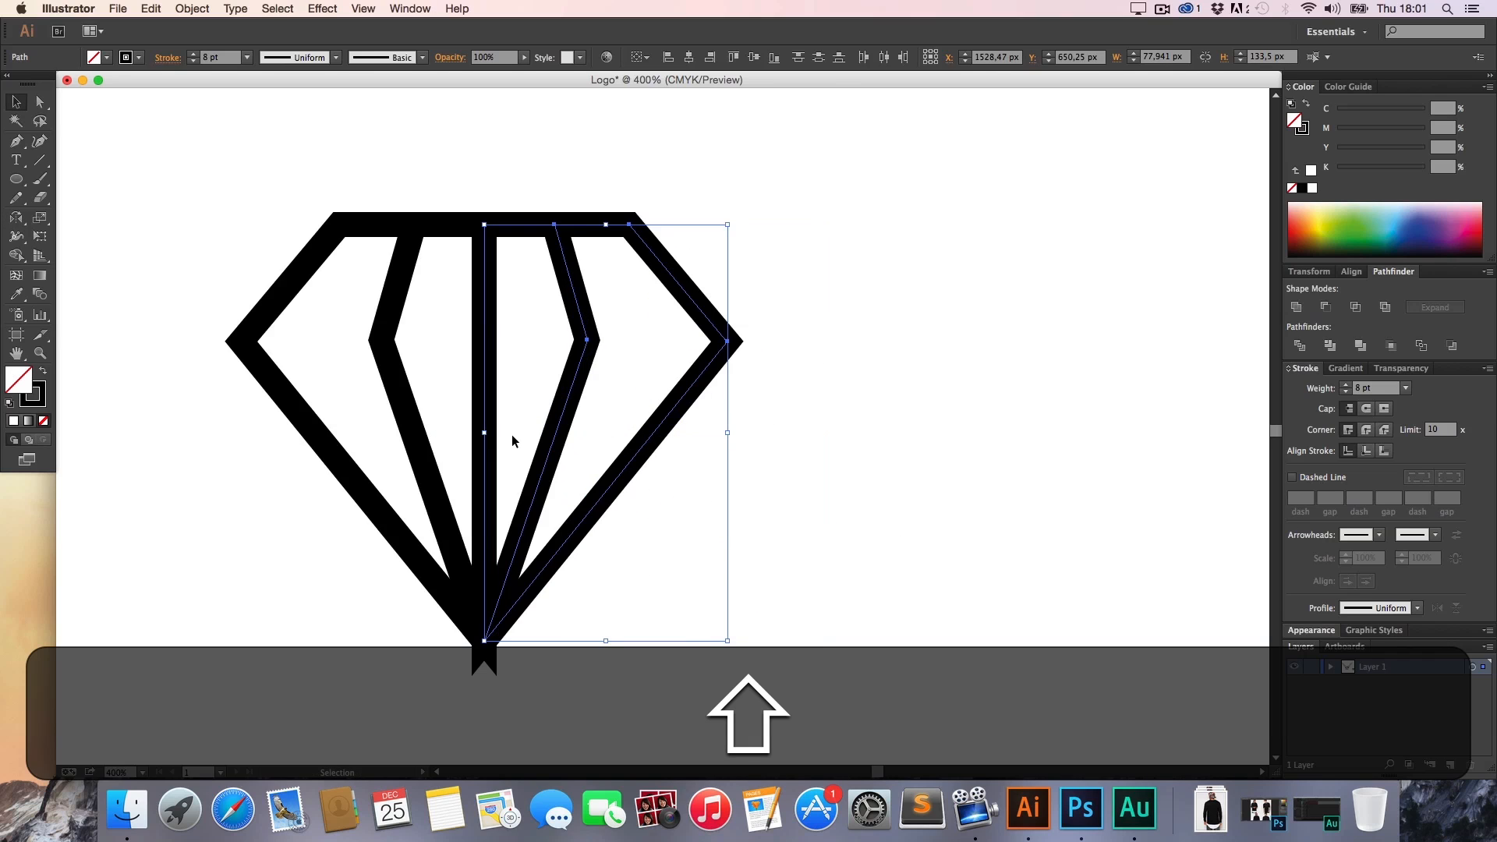
Nudge the mirrored half 8 px right so the two vertical strokes sit side by side without a gap, and deselect it
key(Right)
key(Right)
key(Right)
key(Right)
key(Right)
key(Right)
key(Right)
key(Right)
key(Right)
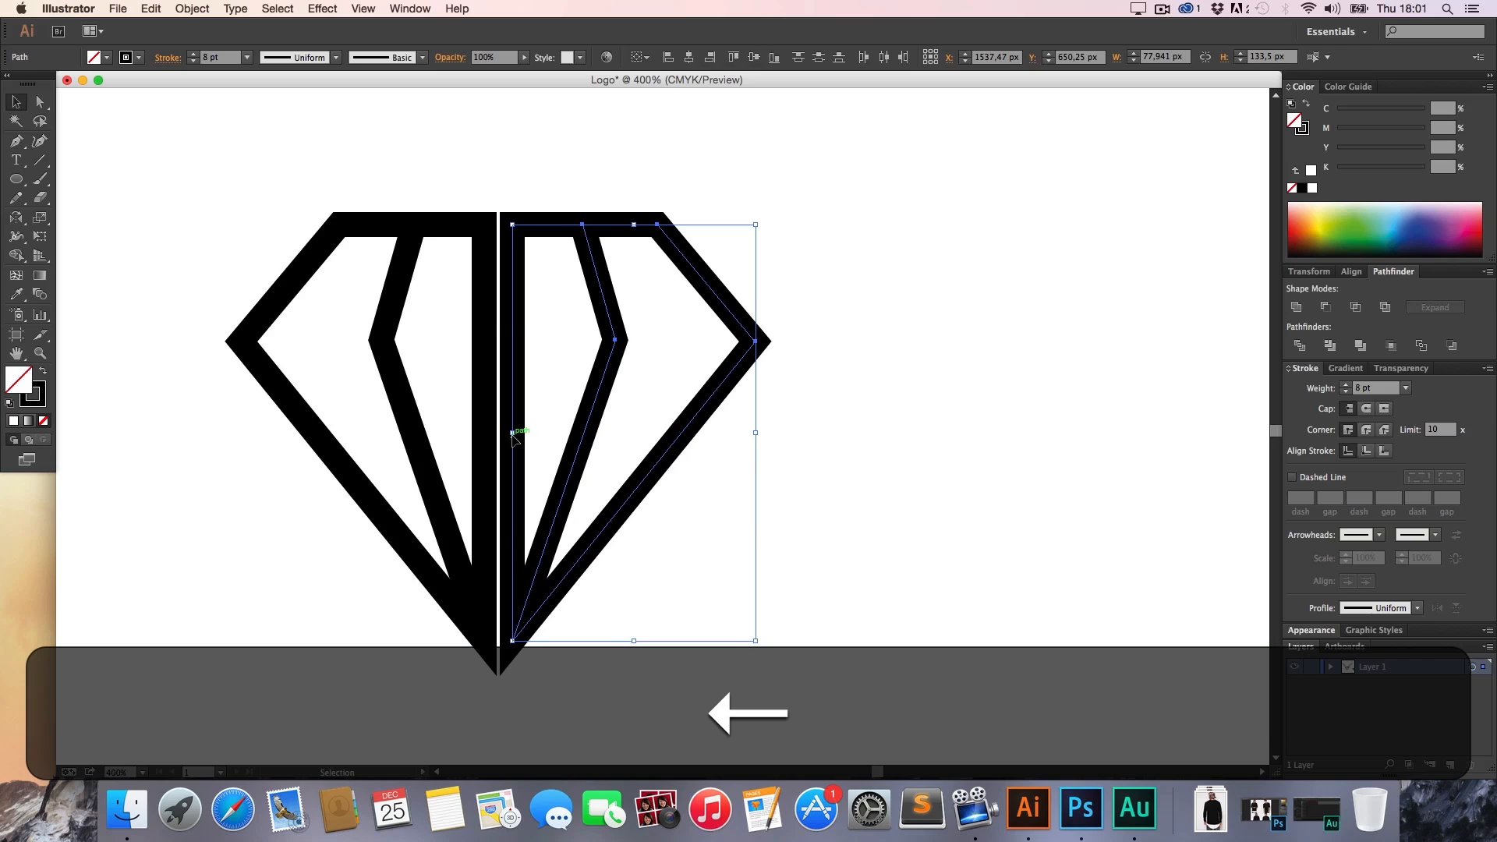
key(Left)
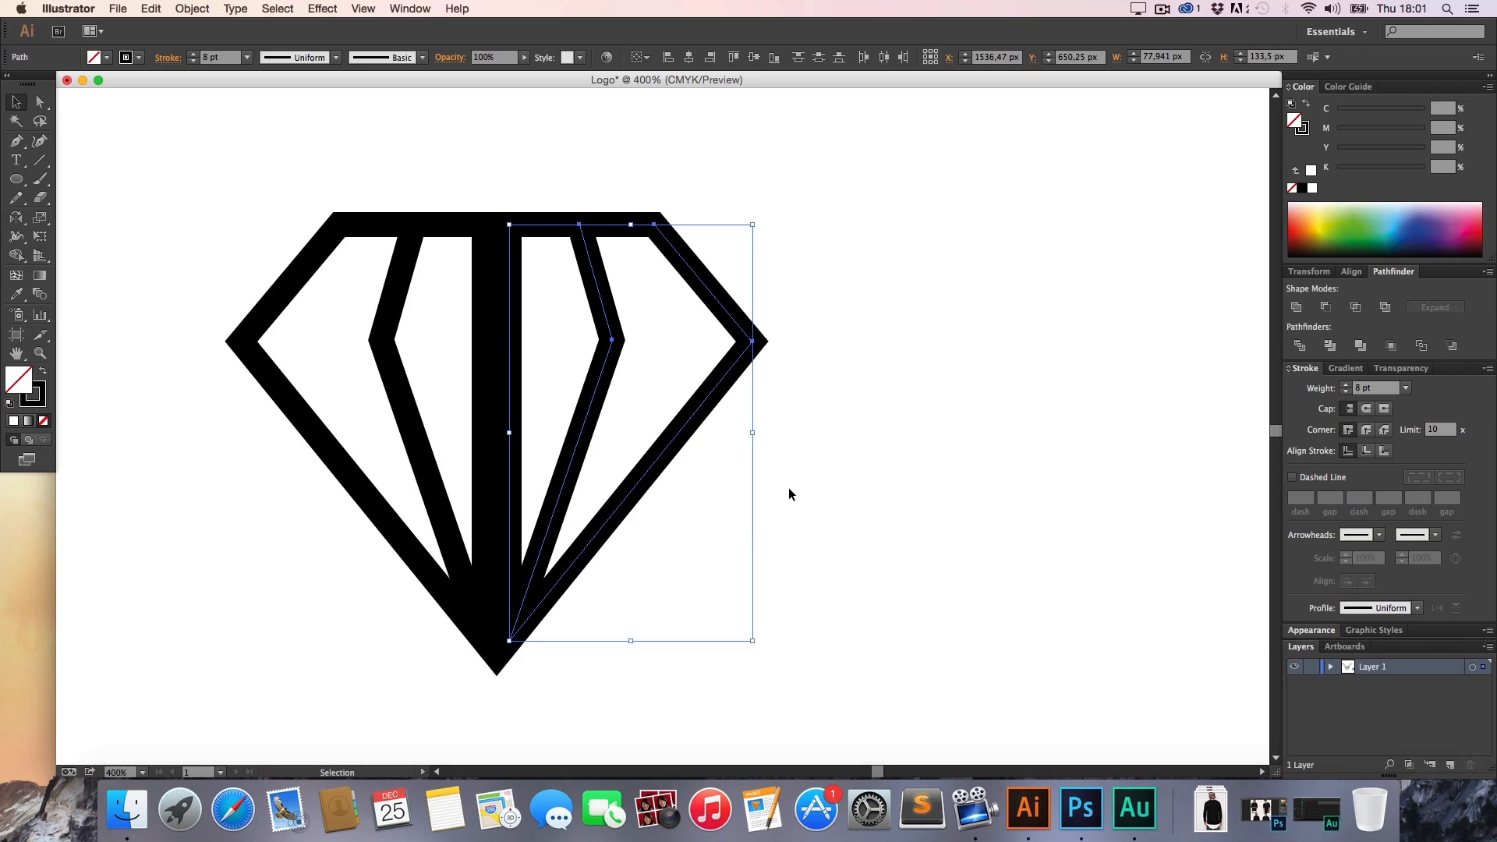
click(789, 489)
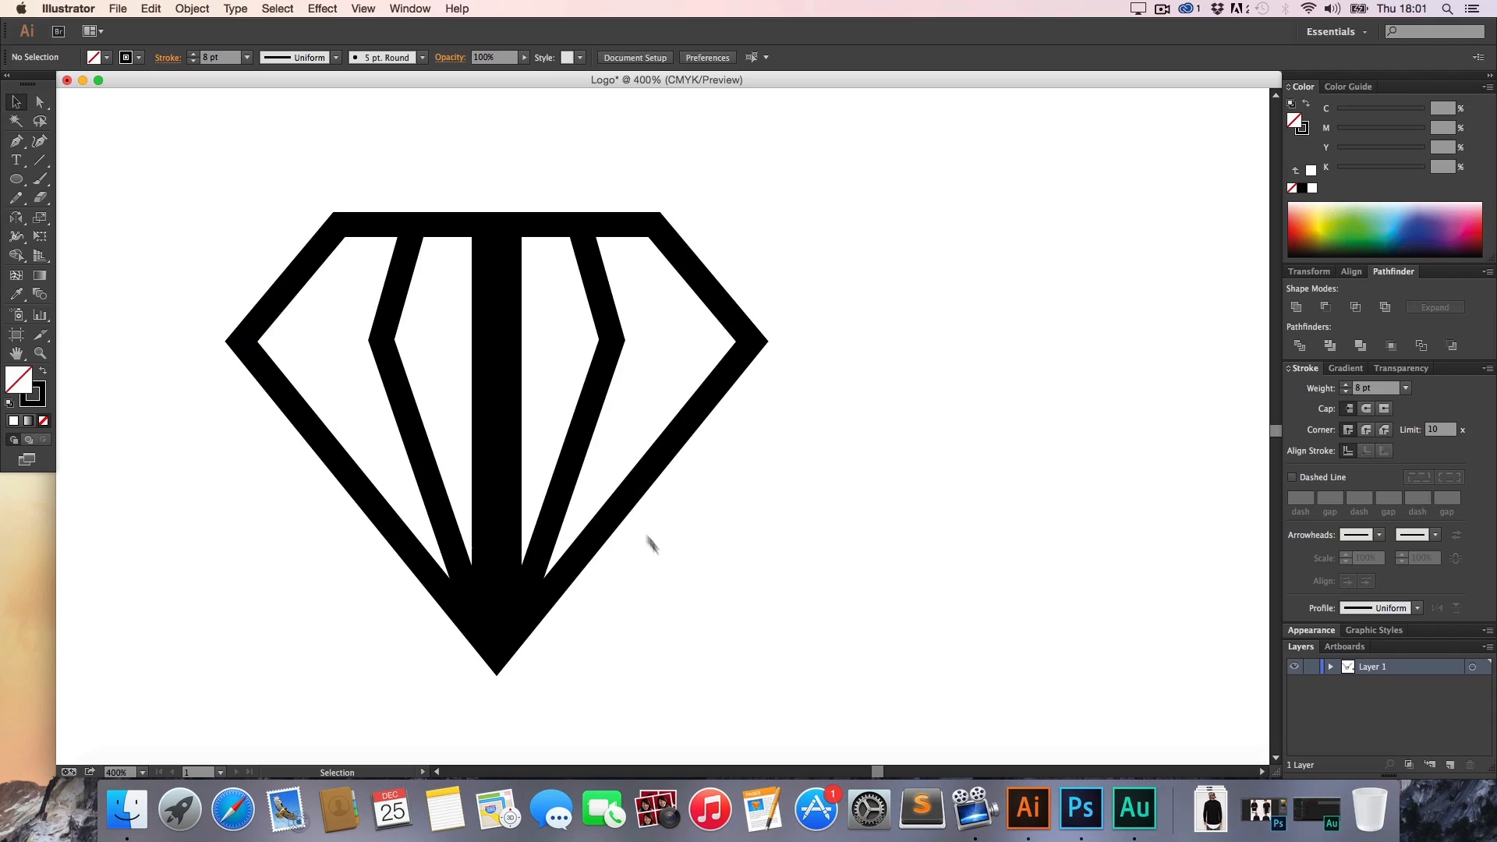
Select both diamond halves, expand their fill and stroke, unite everything into a single shape, and deselect it
drag(671, 605, 392, 490)
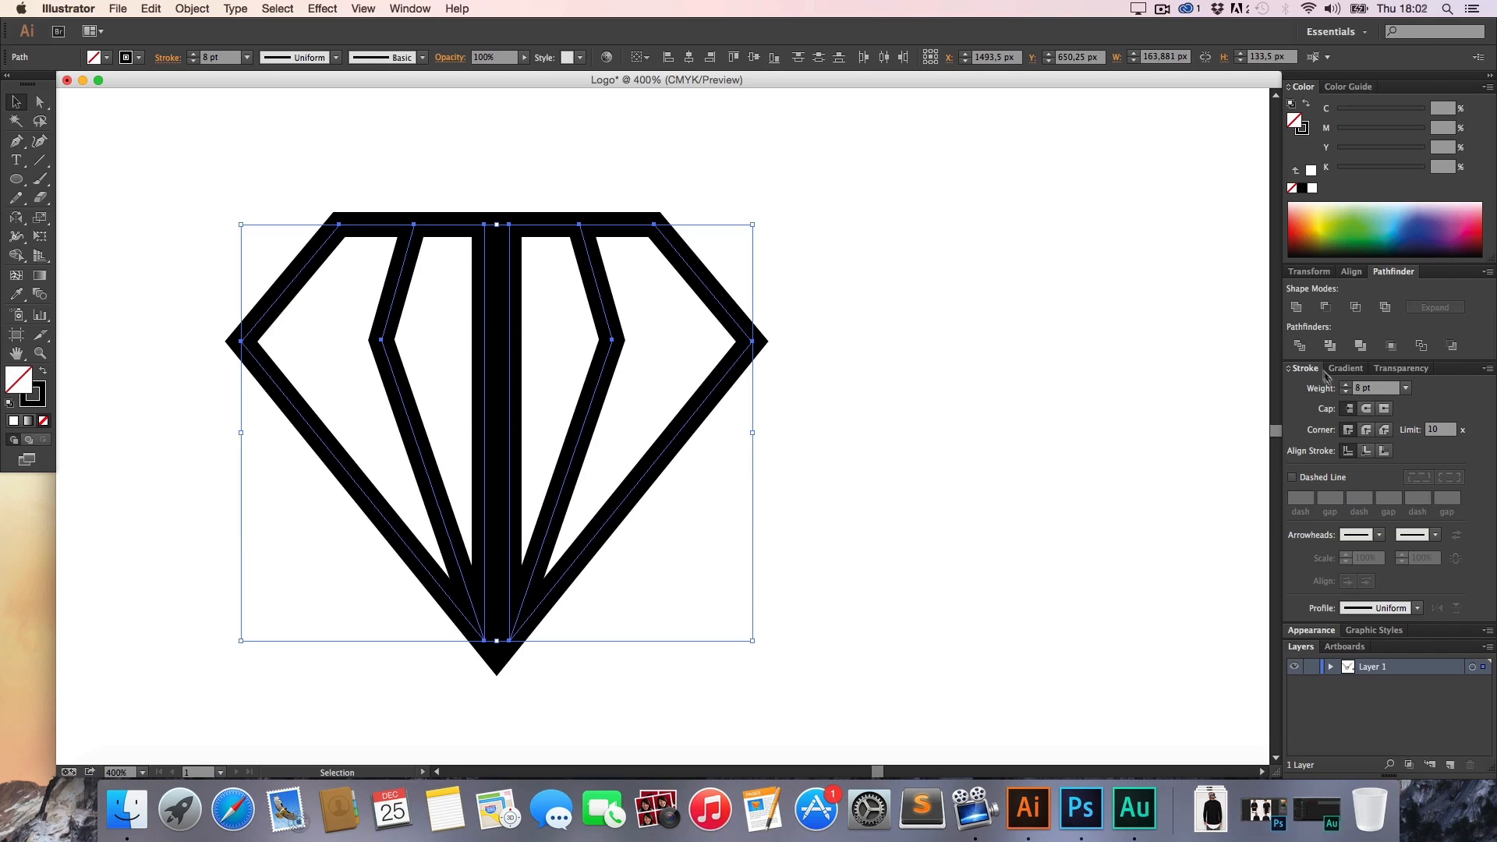
click(1297, 307)
key(super+z)
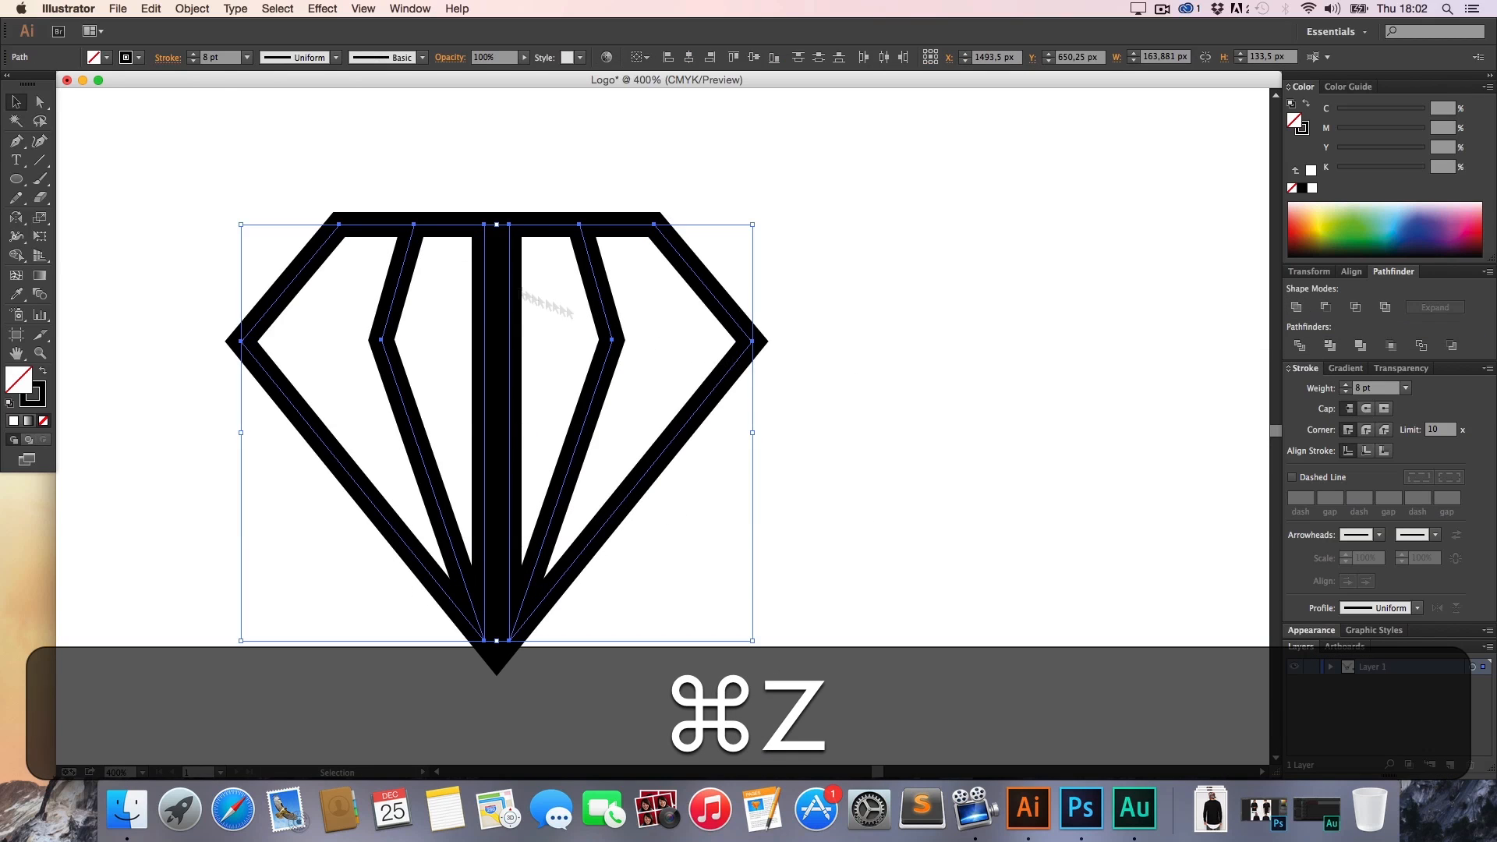
click(181, 11)
click(244, 167)
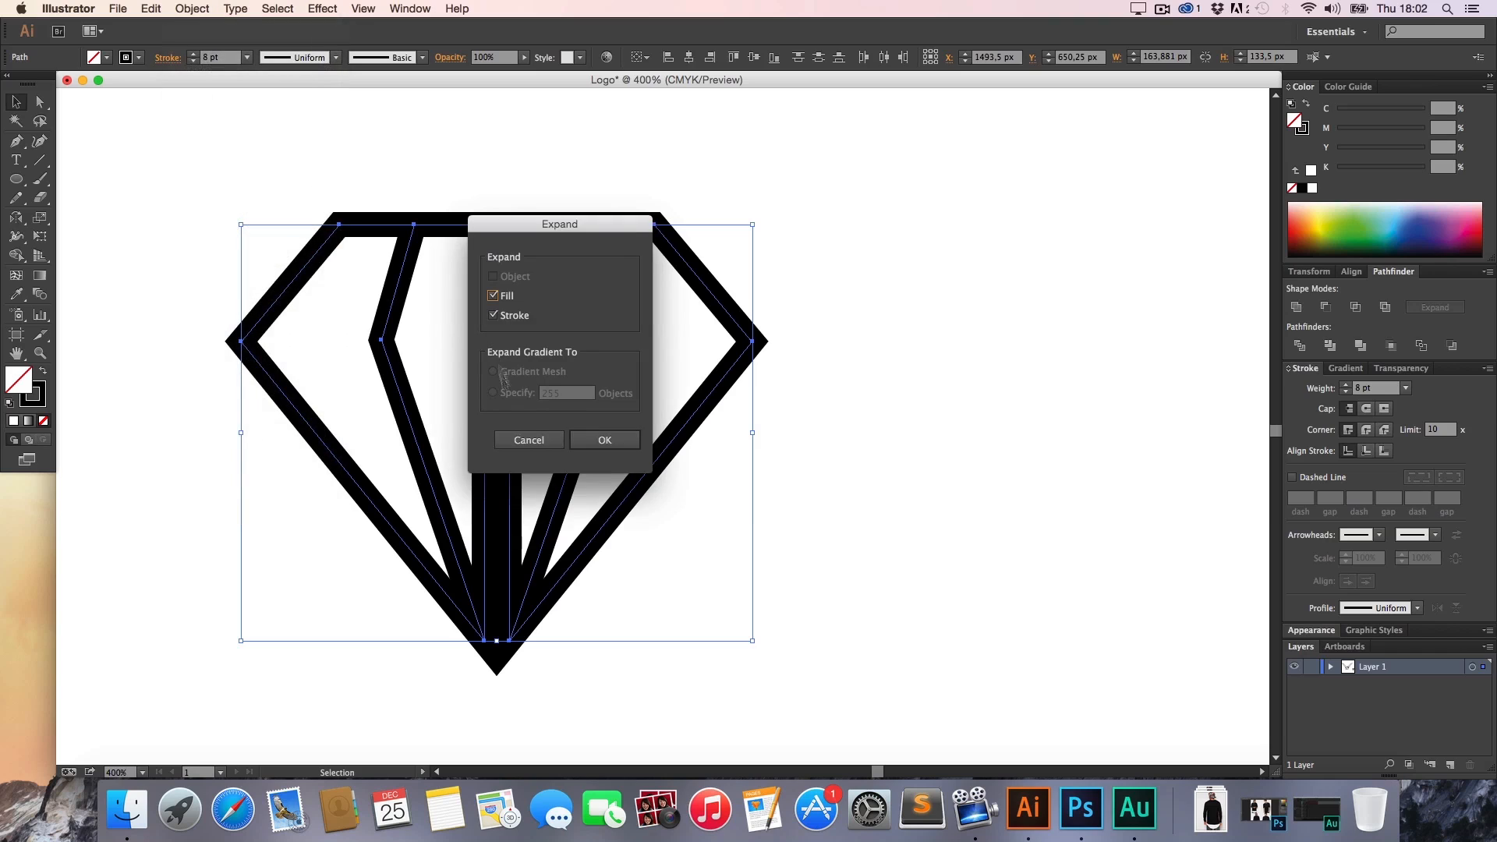
click(591, 442)
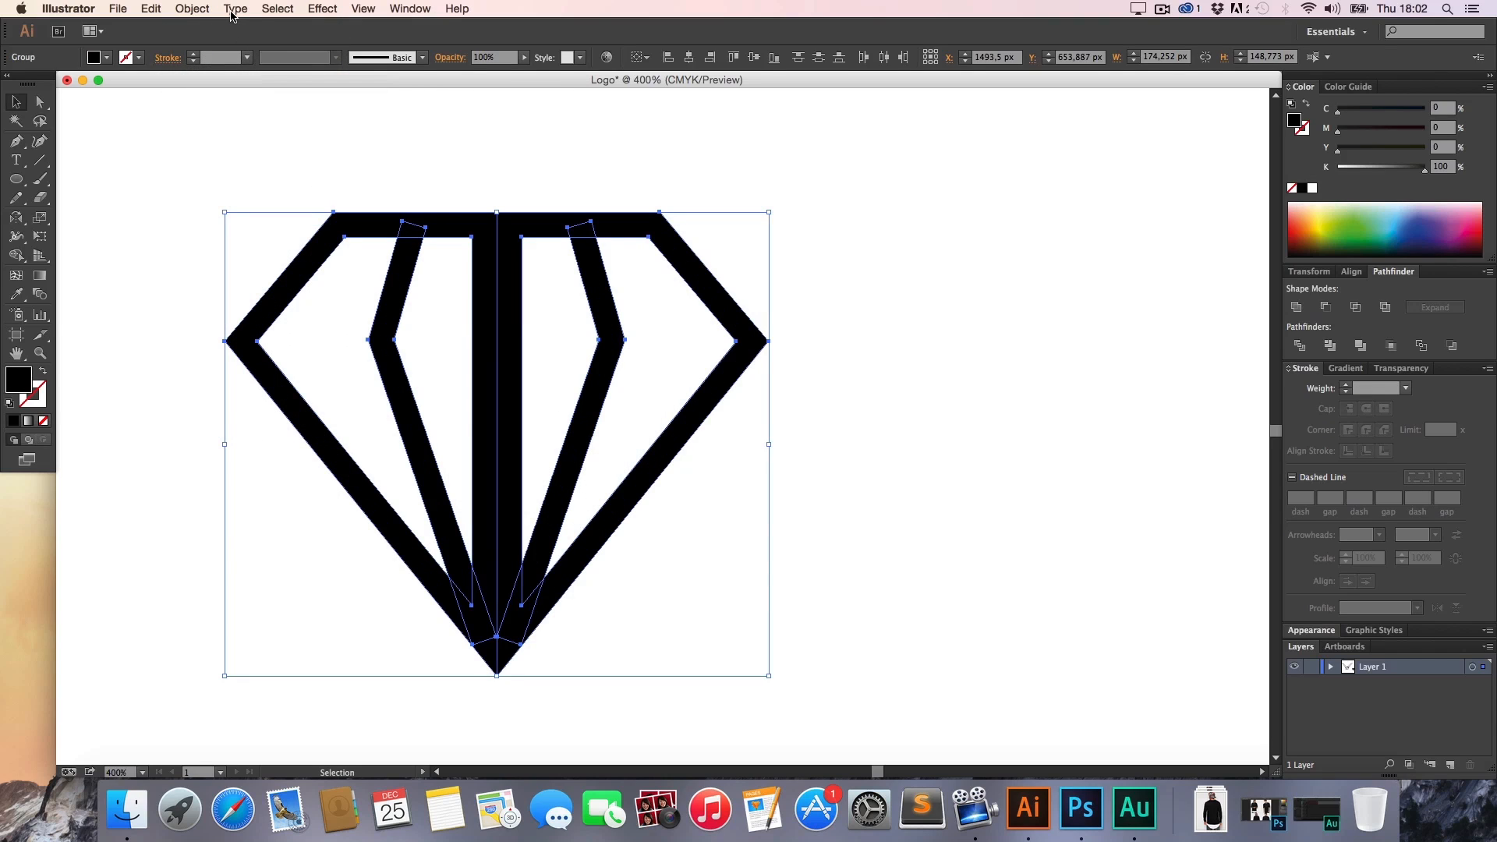
click(1296, 308)
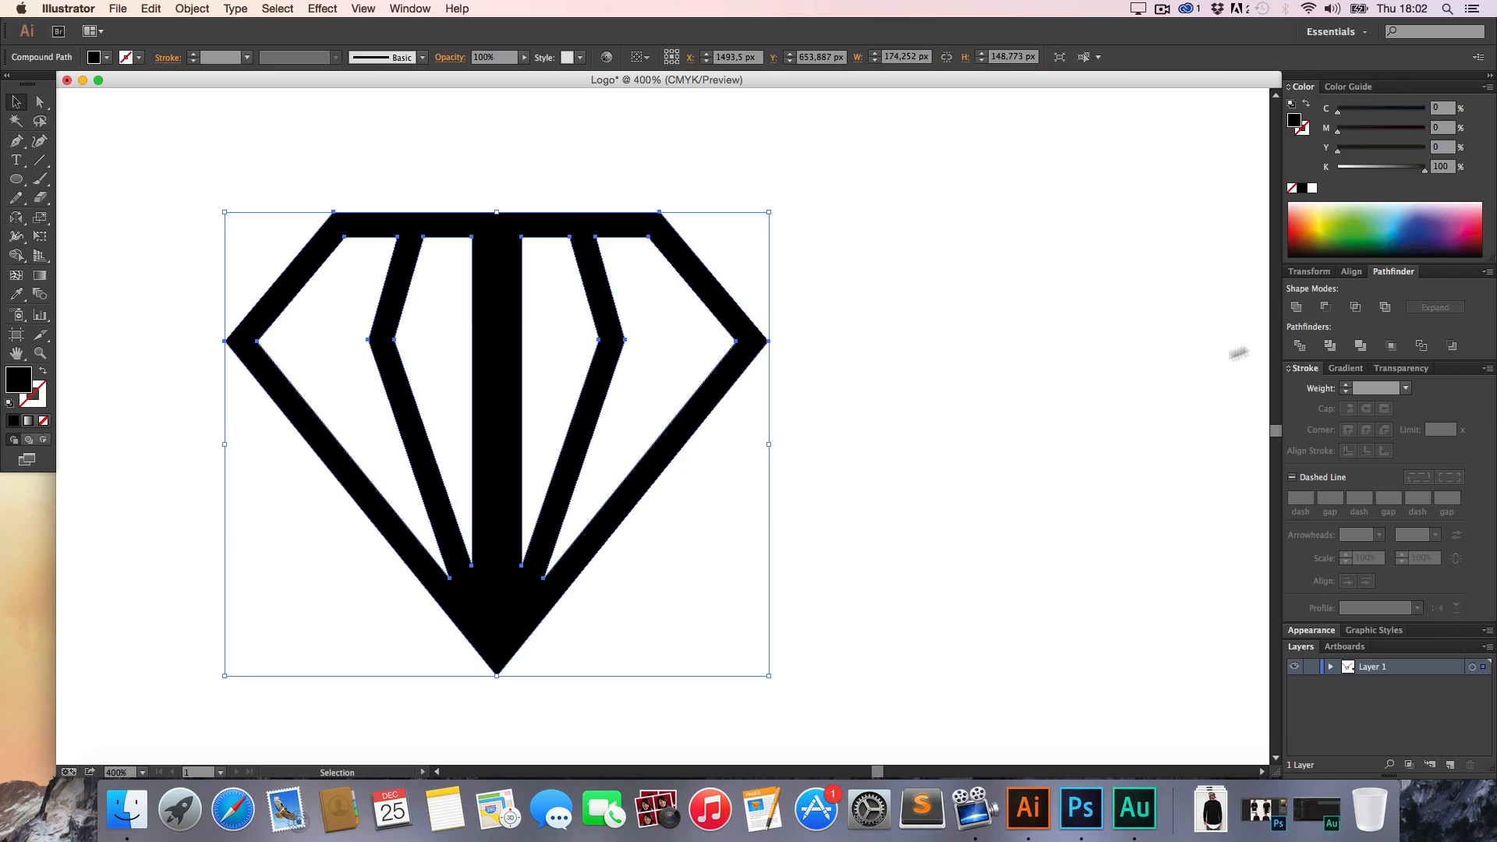
click(940, 368)
key(p)
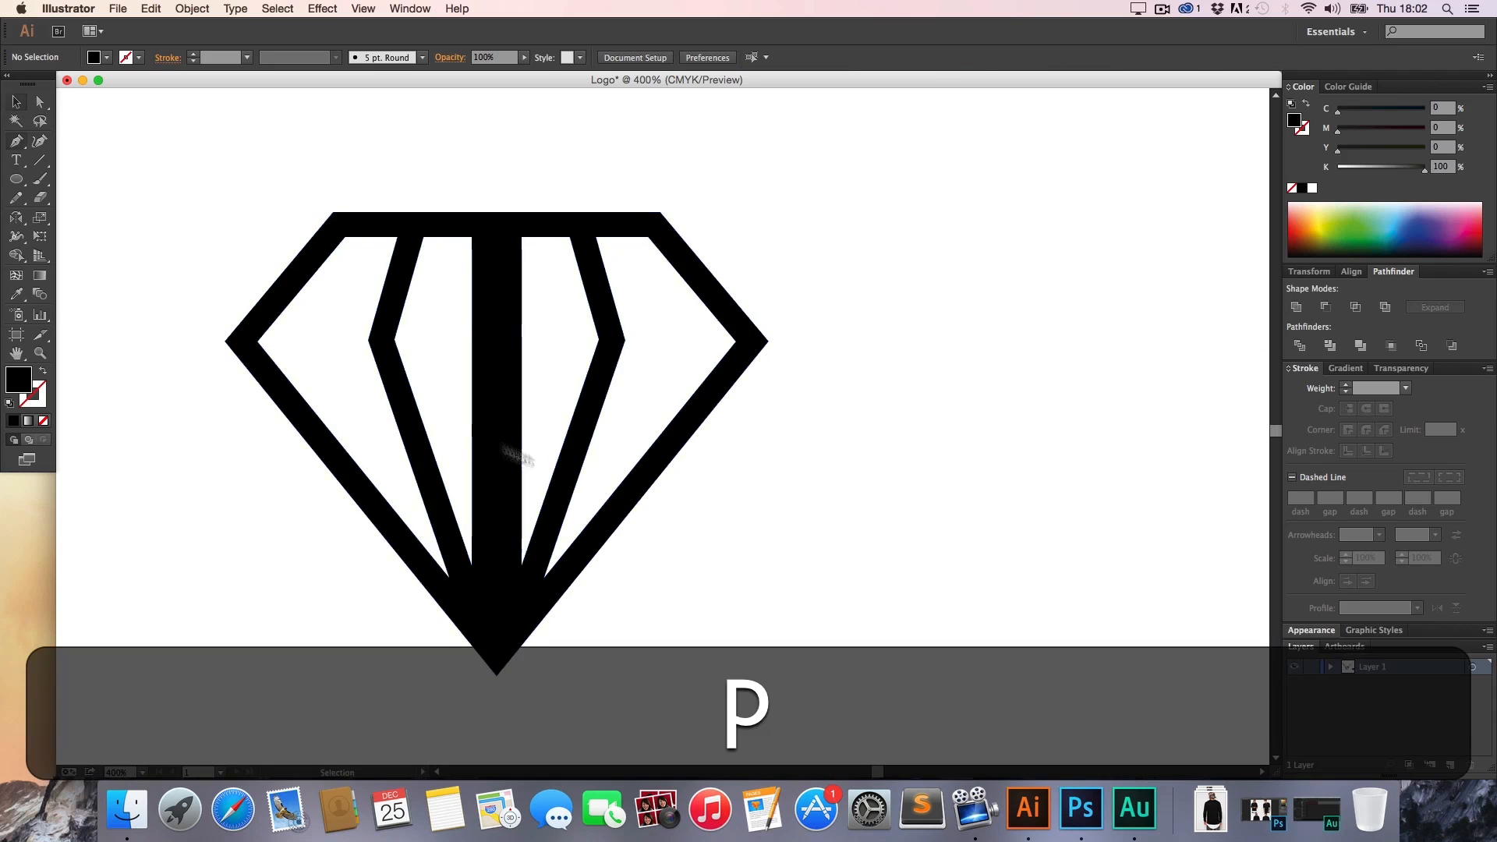
Draw a straight horizontal line about 163 px long across the diamond, from its left corner to its right corner
click(241, 340)
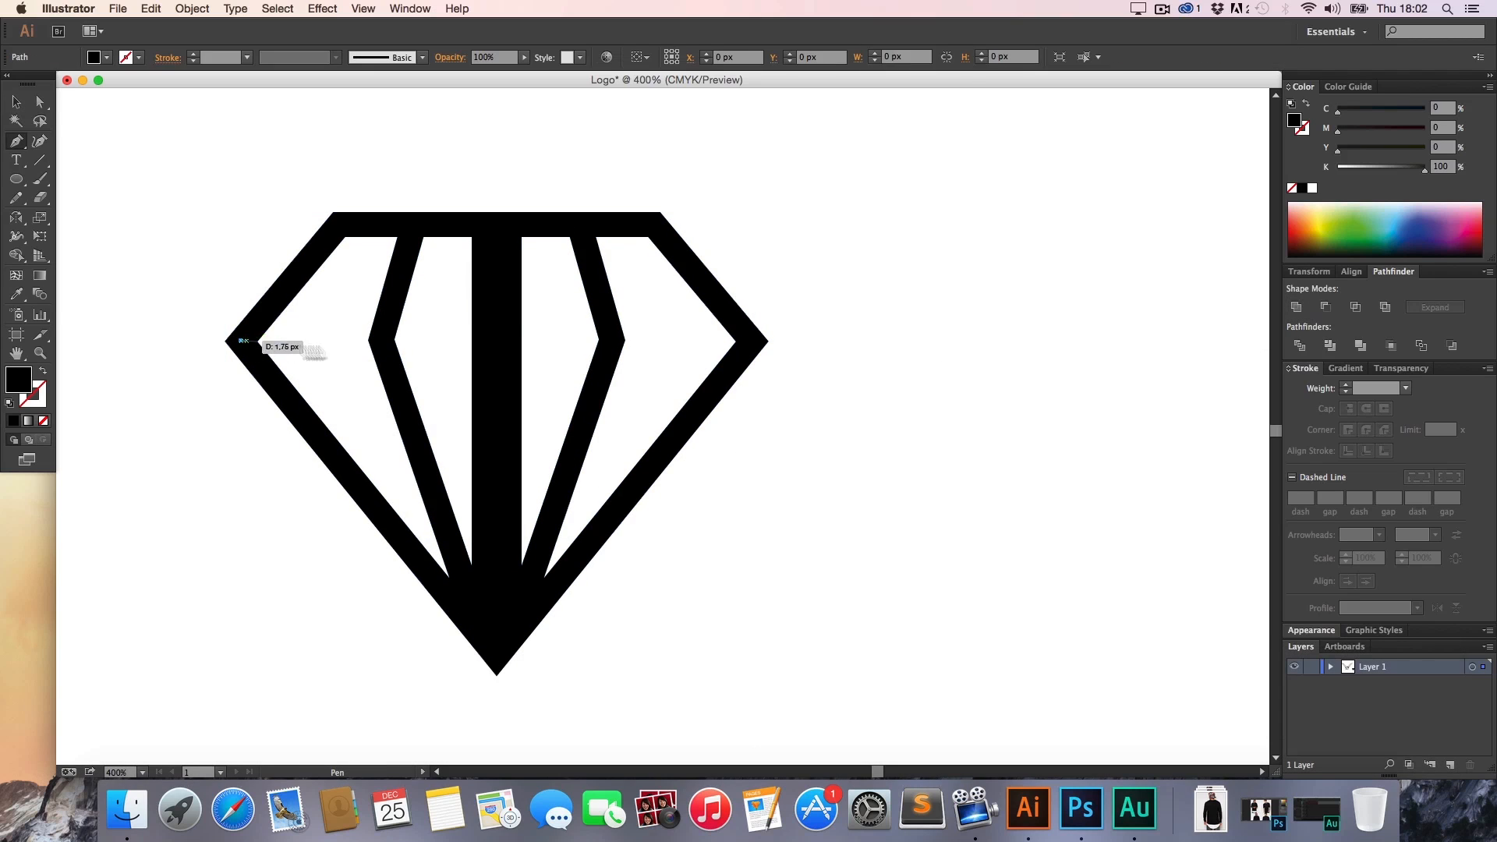
key(shift)
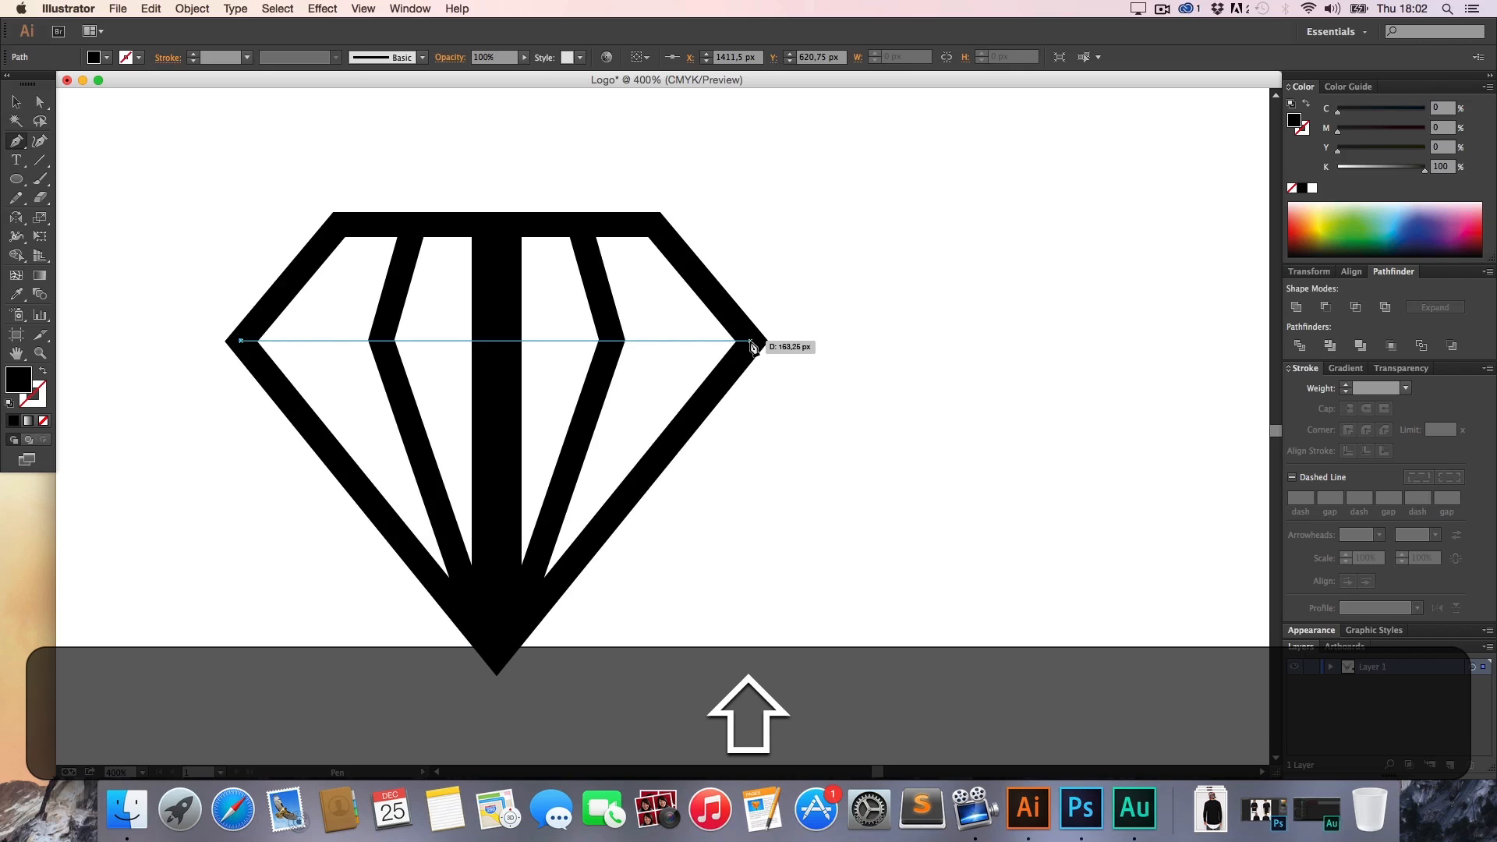
shift+click(751, 341)
key(a)
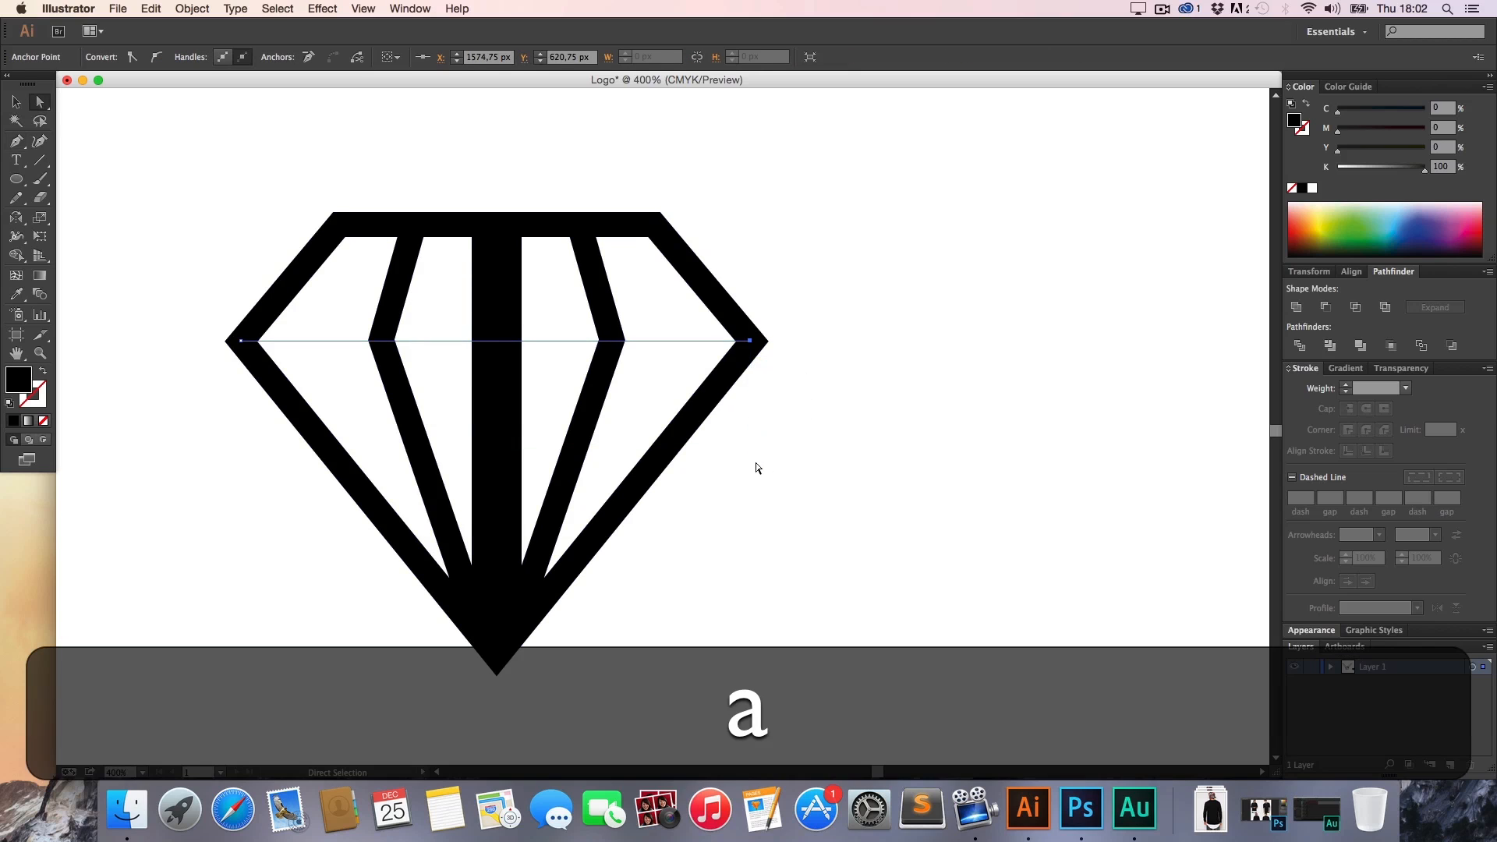
click(749, 447)
click(675, 343)
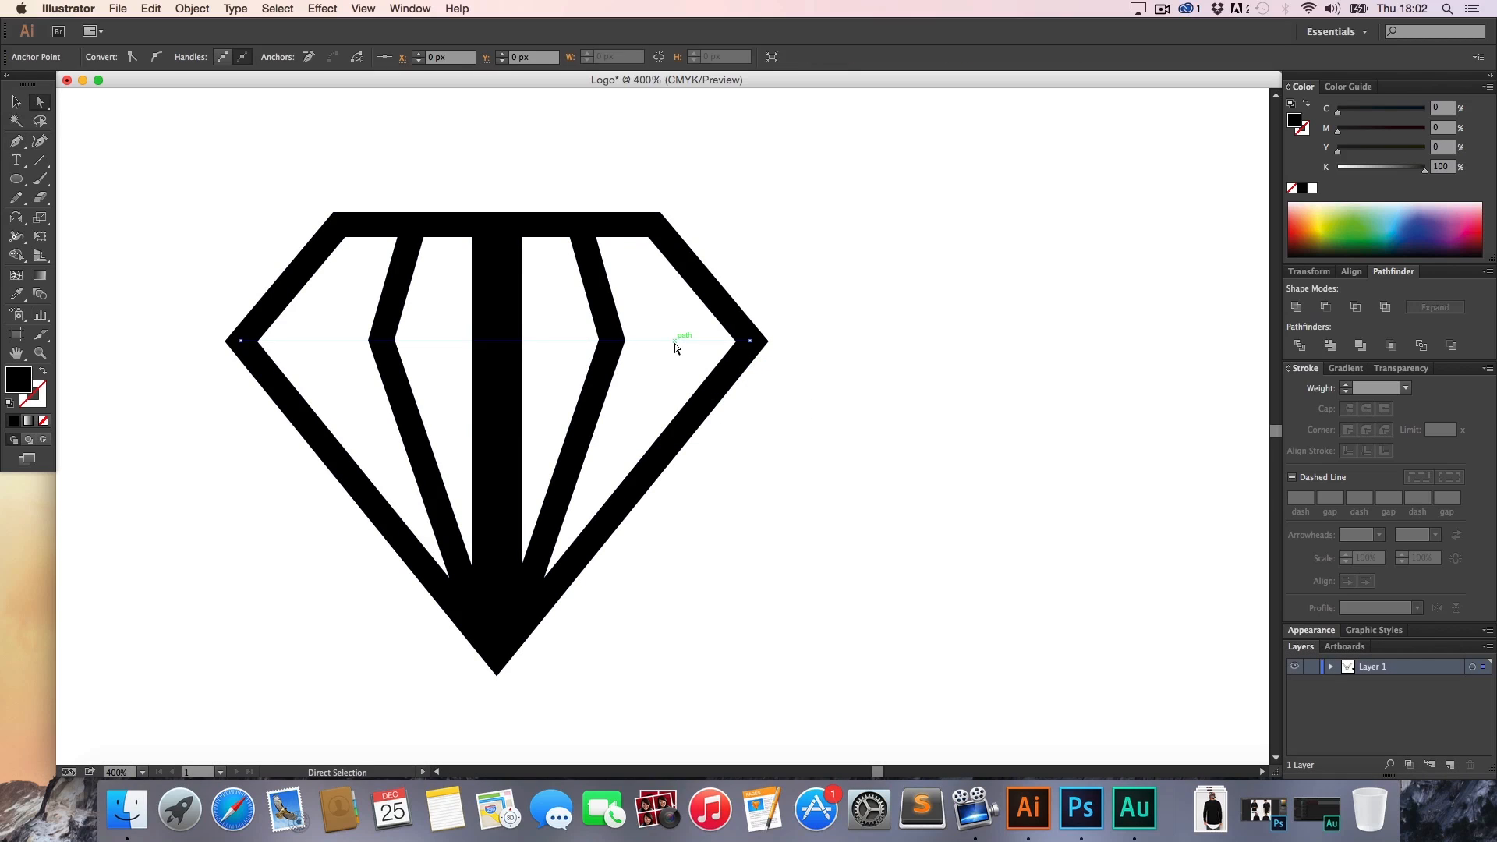
Show the rulers, try placing a horizontal guide above the diamond, and delete that guide
key(super+r)
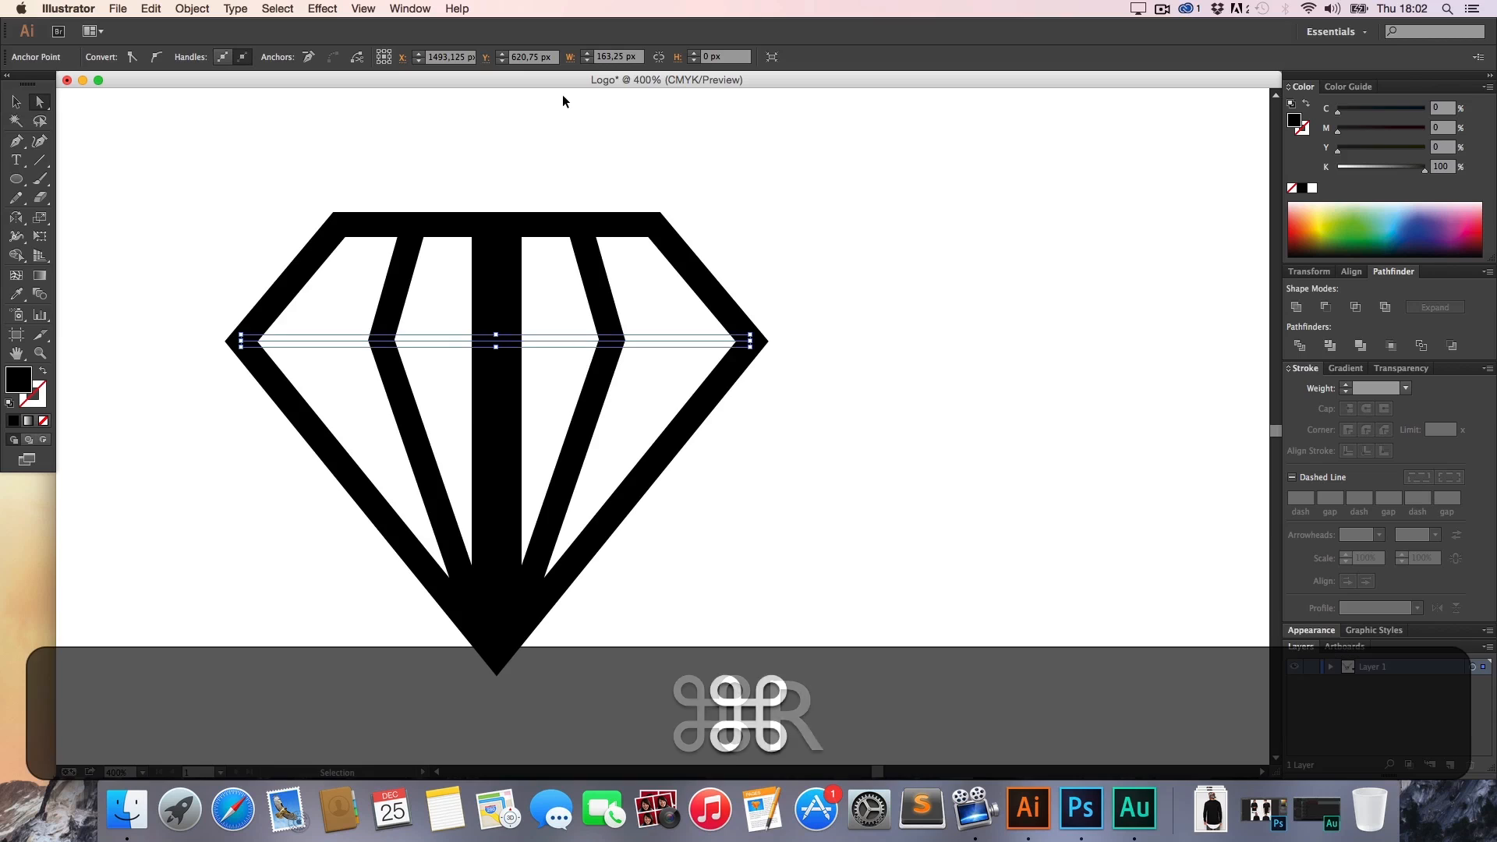
drag(564, 93, 594, 161)
key(BackSpace)
key(v)
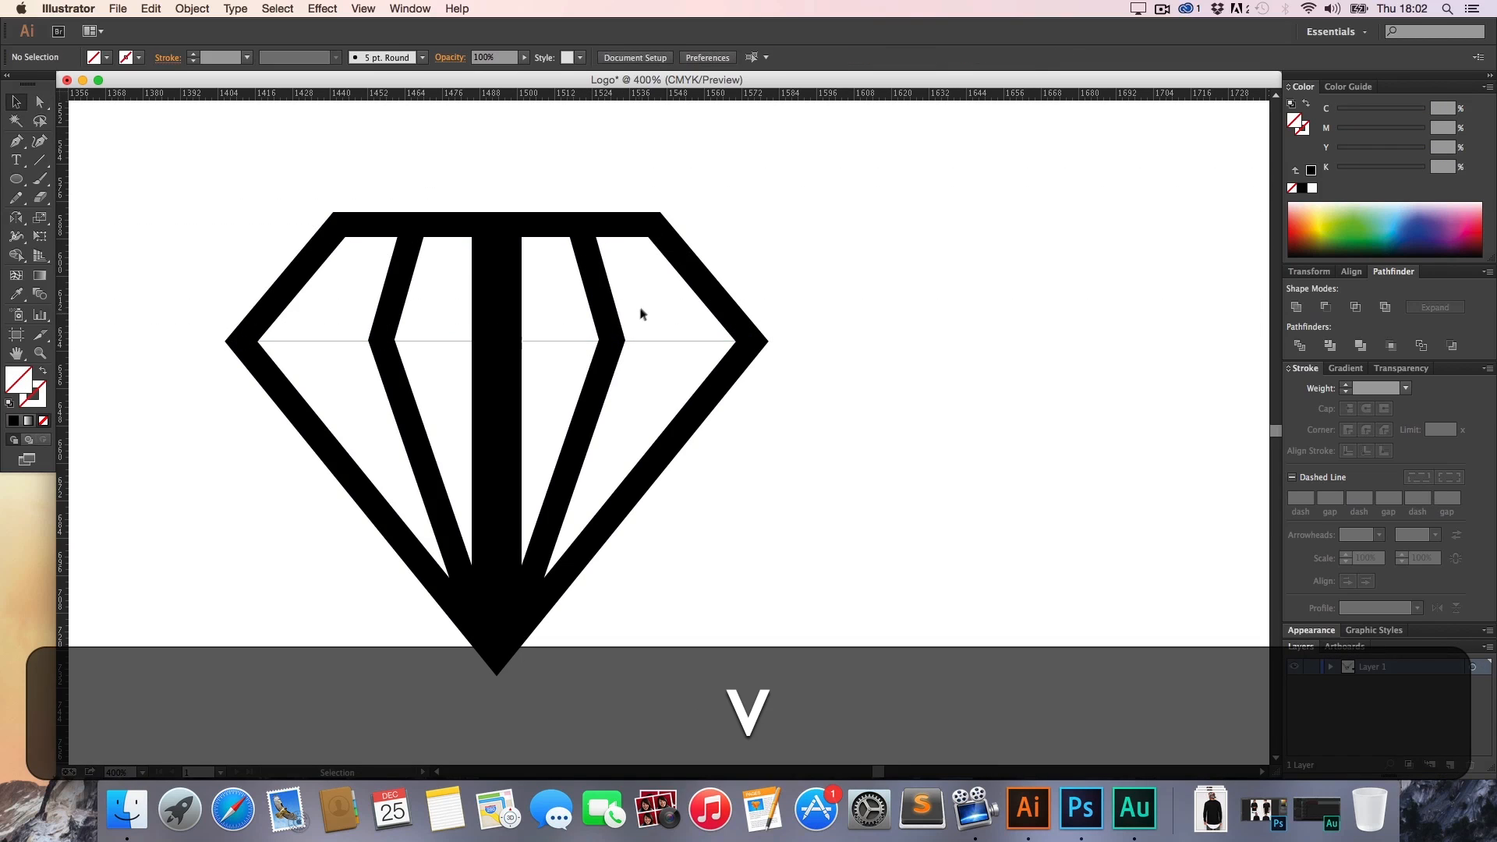
Select the knife blade's outline to check its stroke weight
key(alt+z)
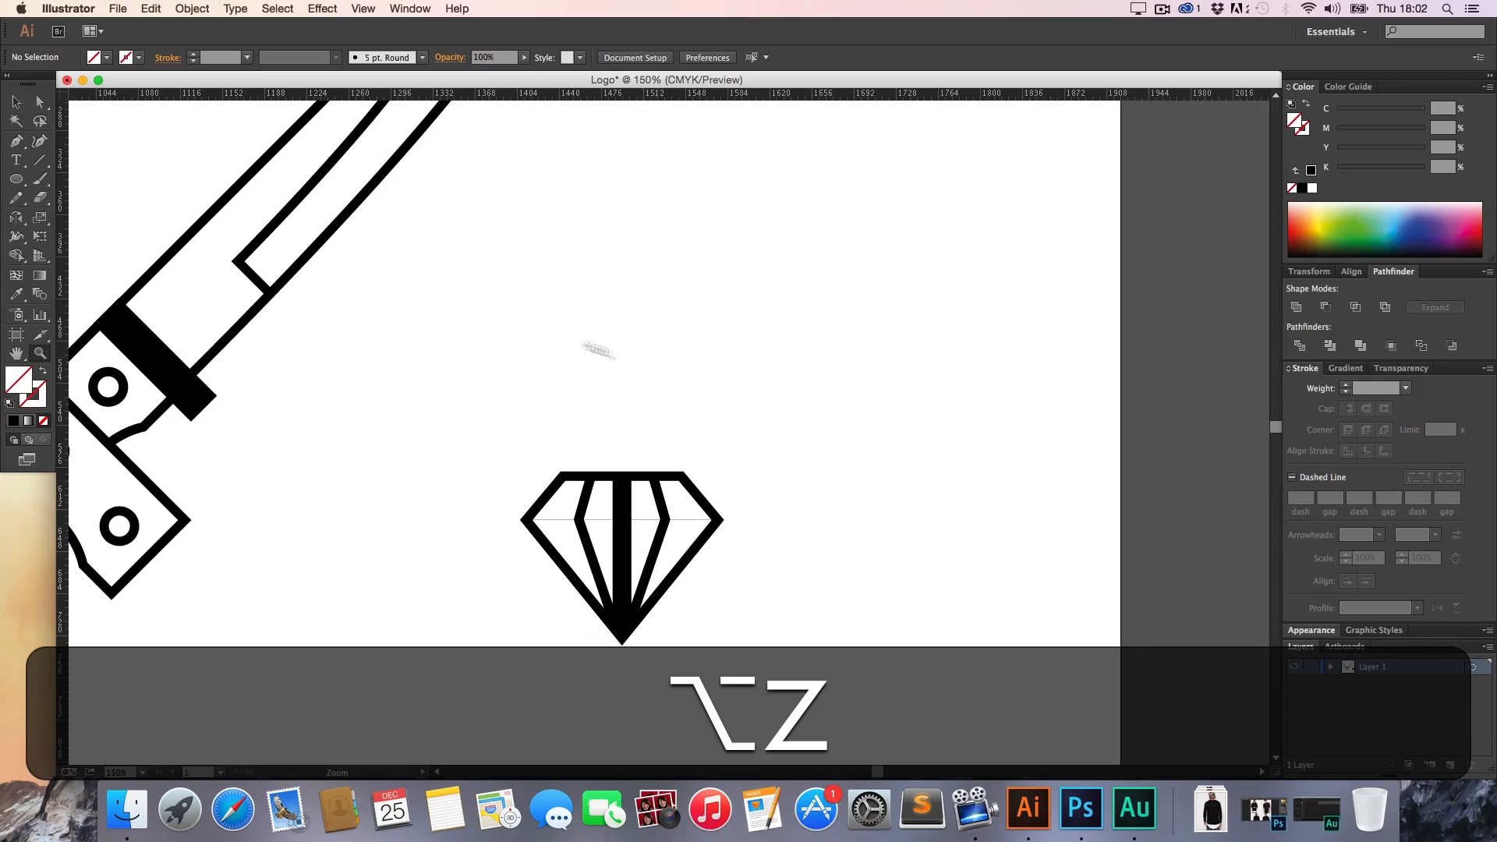
key(v)
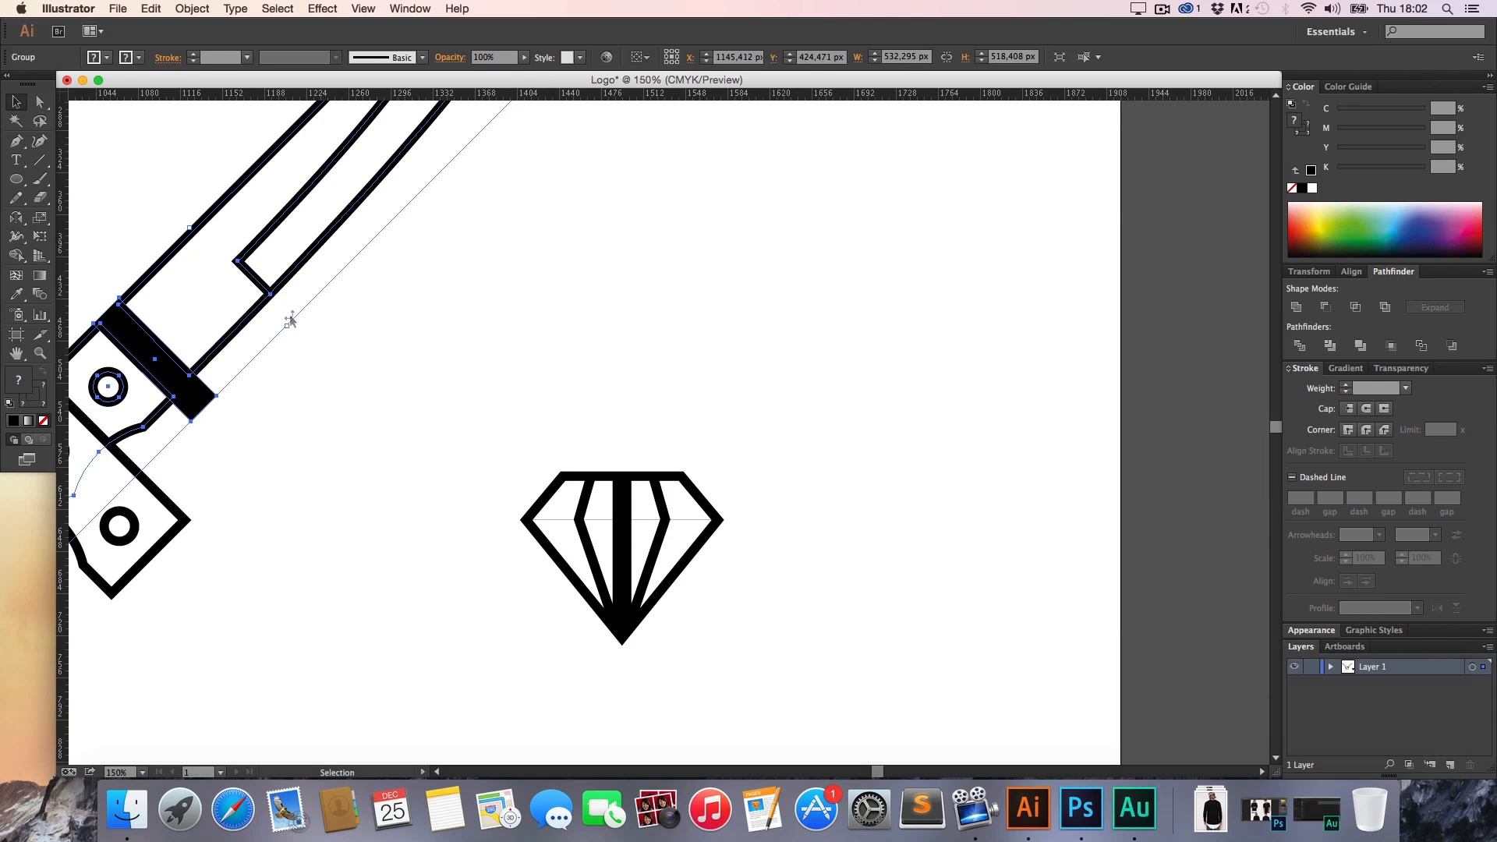
key(a)
click(314, 283)
click(304, 267)
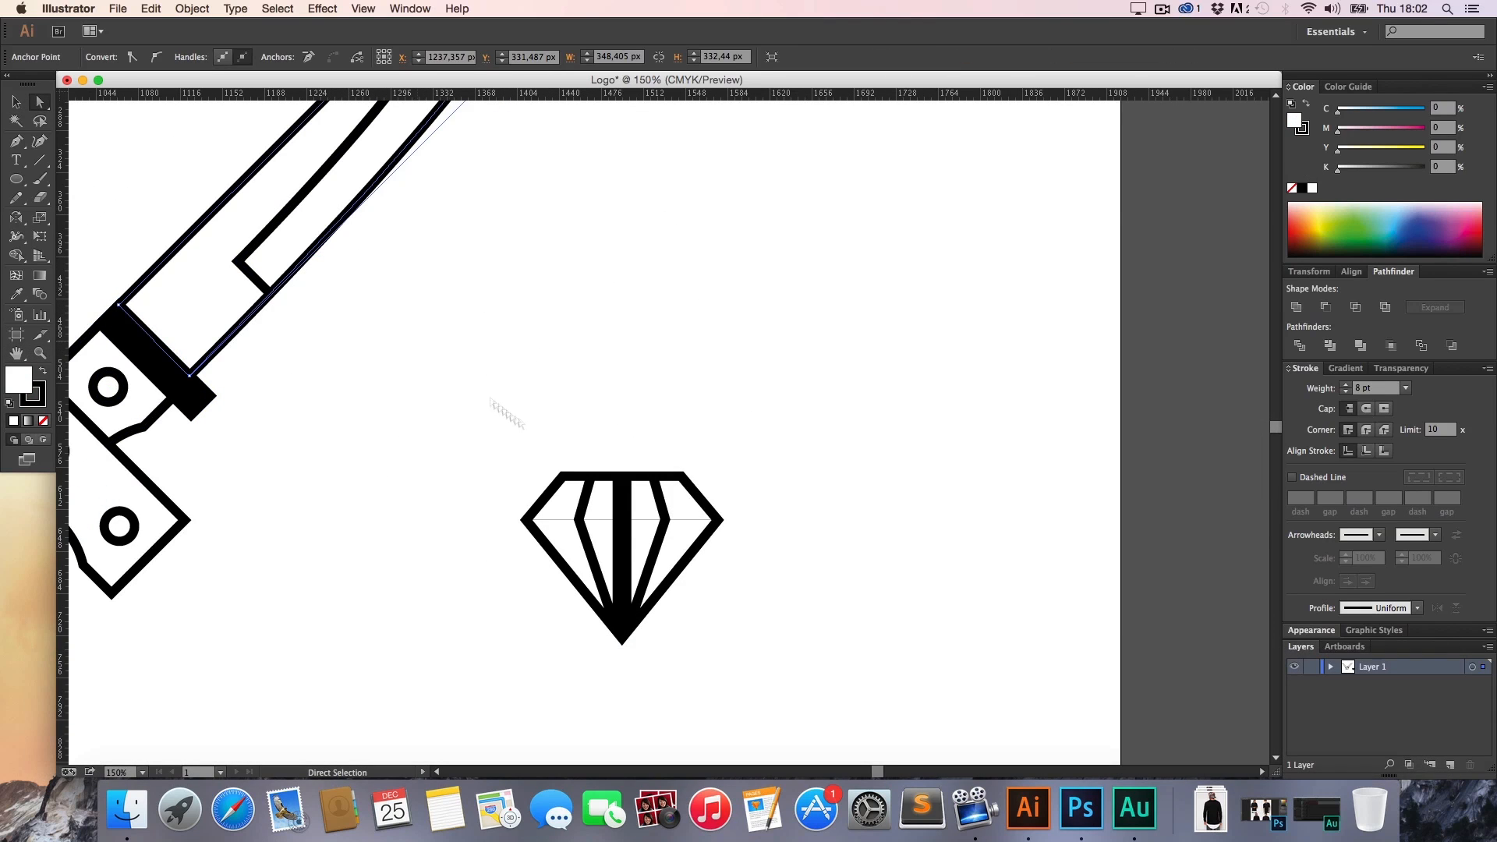
Set the stroke weight of the diamond's horizontal line to 8 pt and deselect it
key(z)
click(649, 518)
click(650, 519)
click(685, 337)
key(h)
drag(643, 338, 560, 340)
key(v)
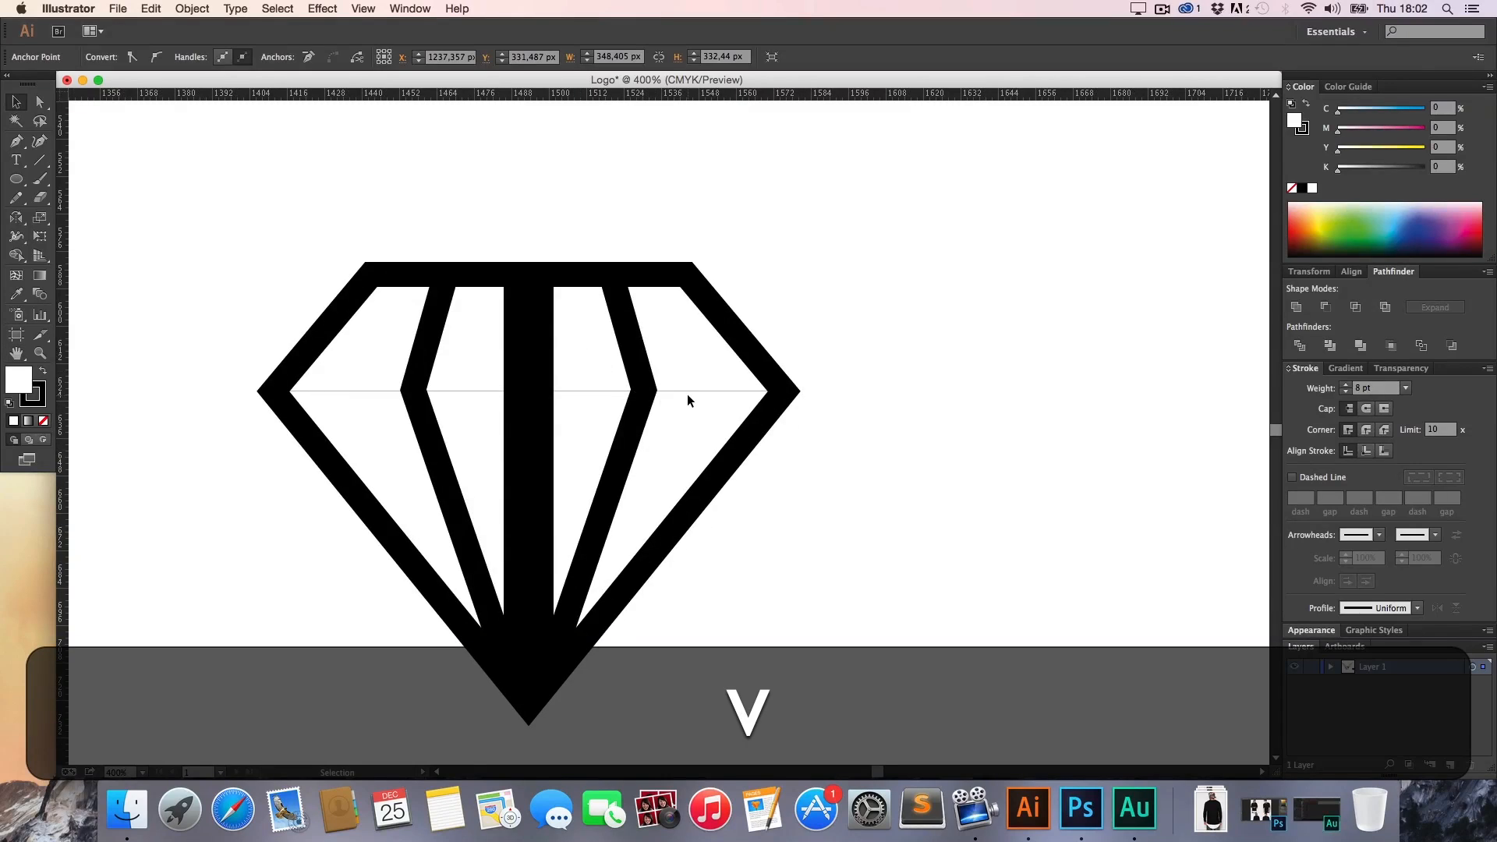
click(688, 391)
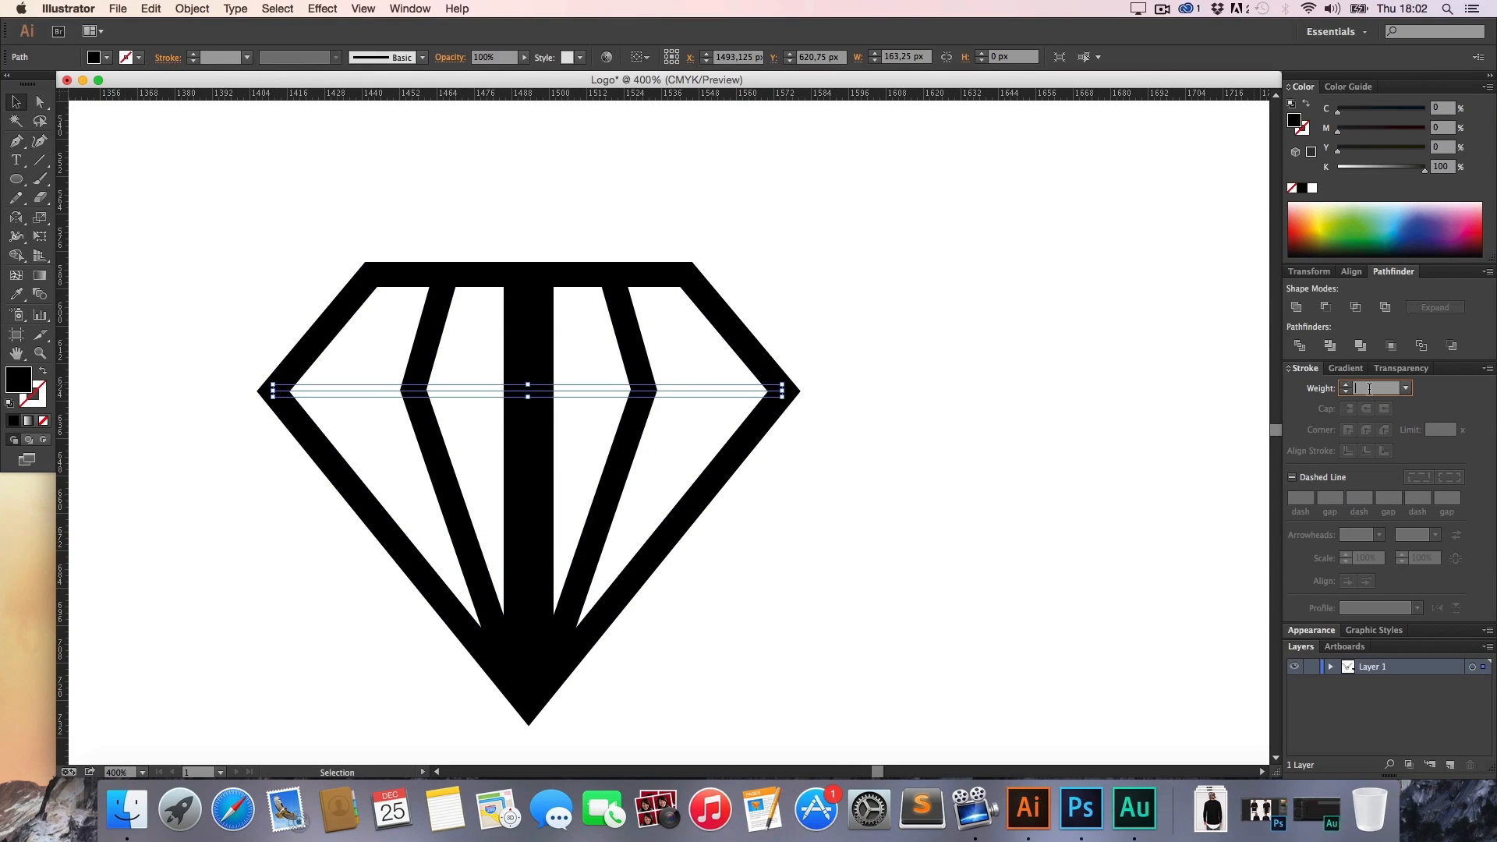
text(8)
key(Return)
click(1065, 420)
Examine the diamond's crossbar and thick central vertical stroke up close, checking how their edges meet the facet lines
key(z)
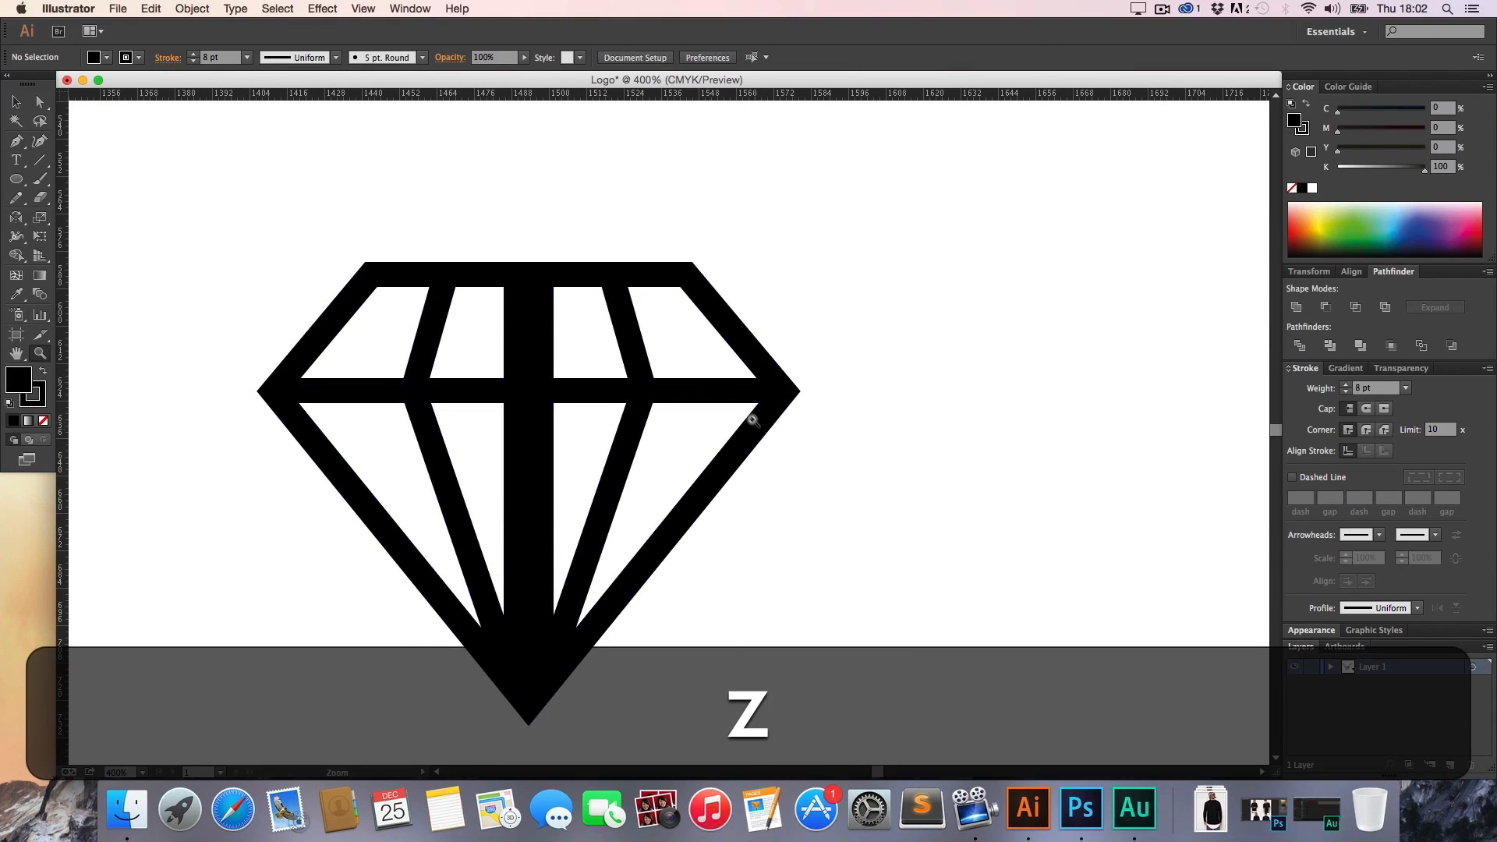
drag(761, 422, 742, 414)
key(h)
drag(739, 414, 747, 348)
key(z)
alt+click(694, 380)
alt+click(694, 380)
alt+click(694, 380)
alt+click(693, 380)
alt+click(692, 382)
alt+click(692, 384)
key(h)
key(v)
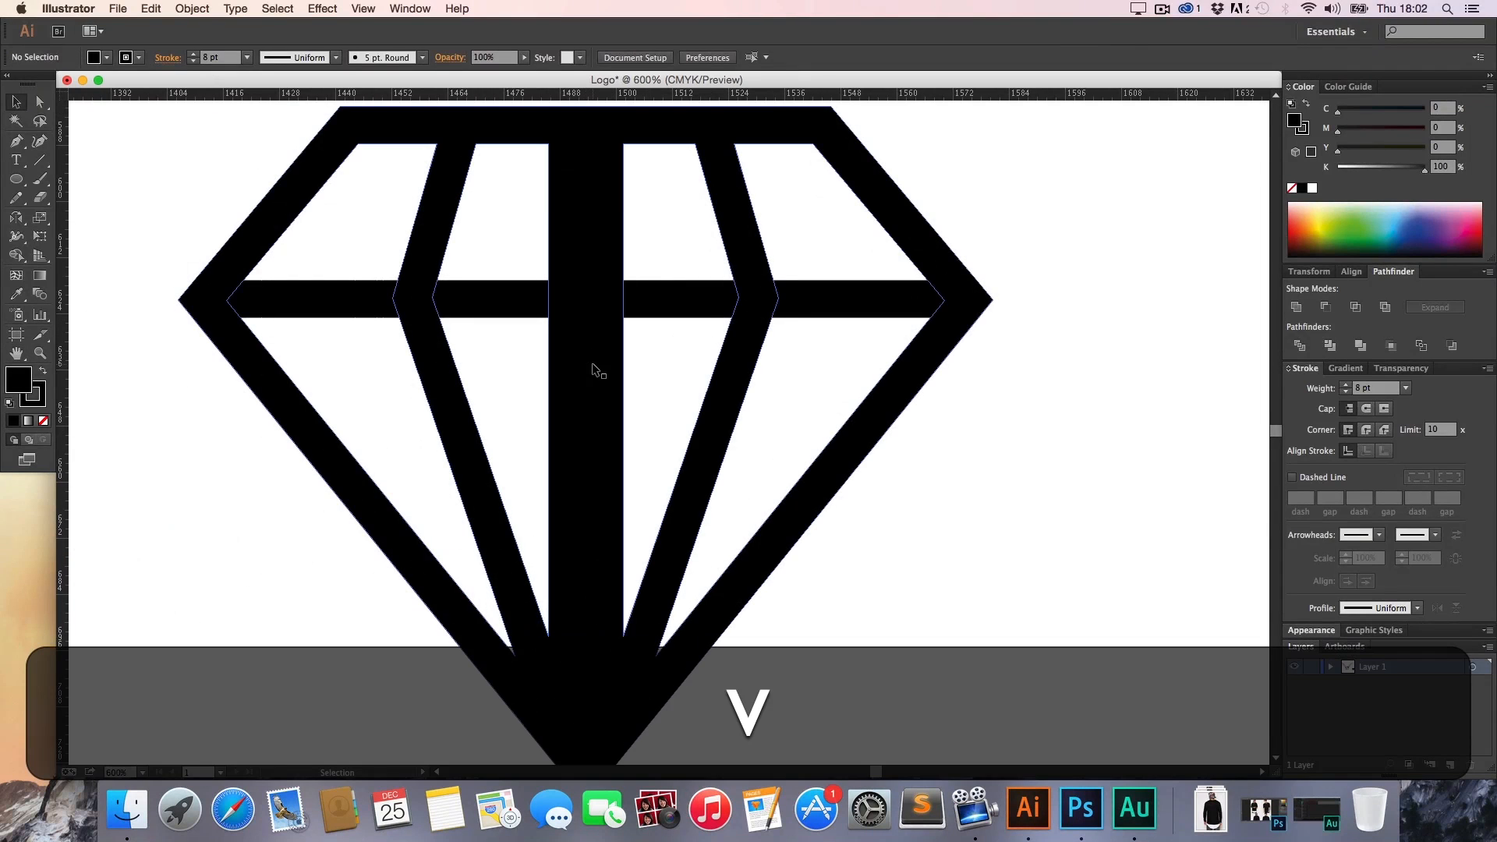
click(594, 365)
click(646, 355)
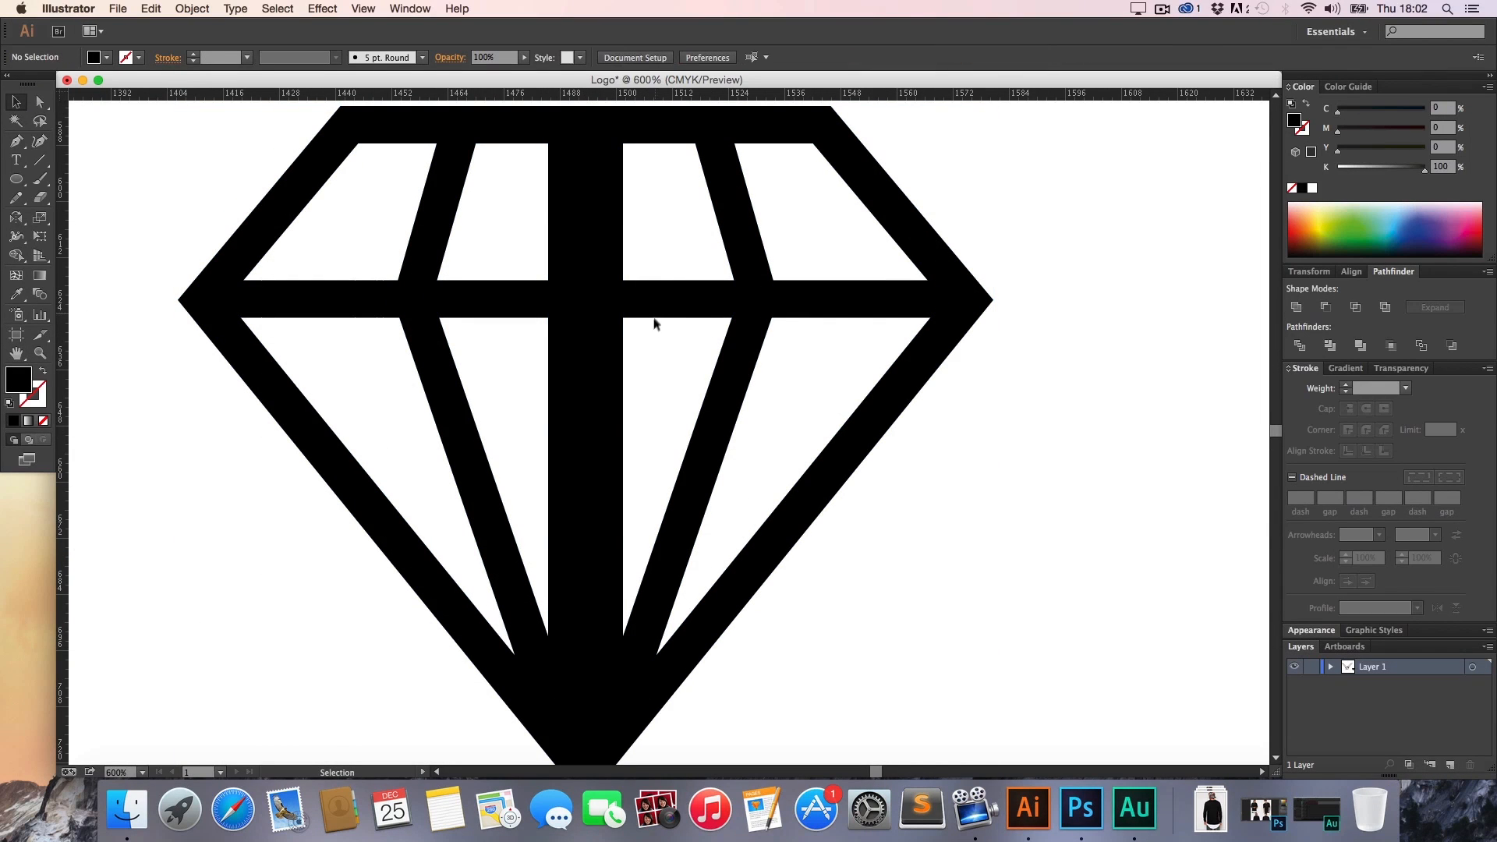
key(p)
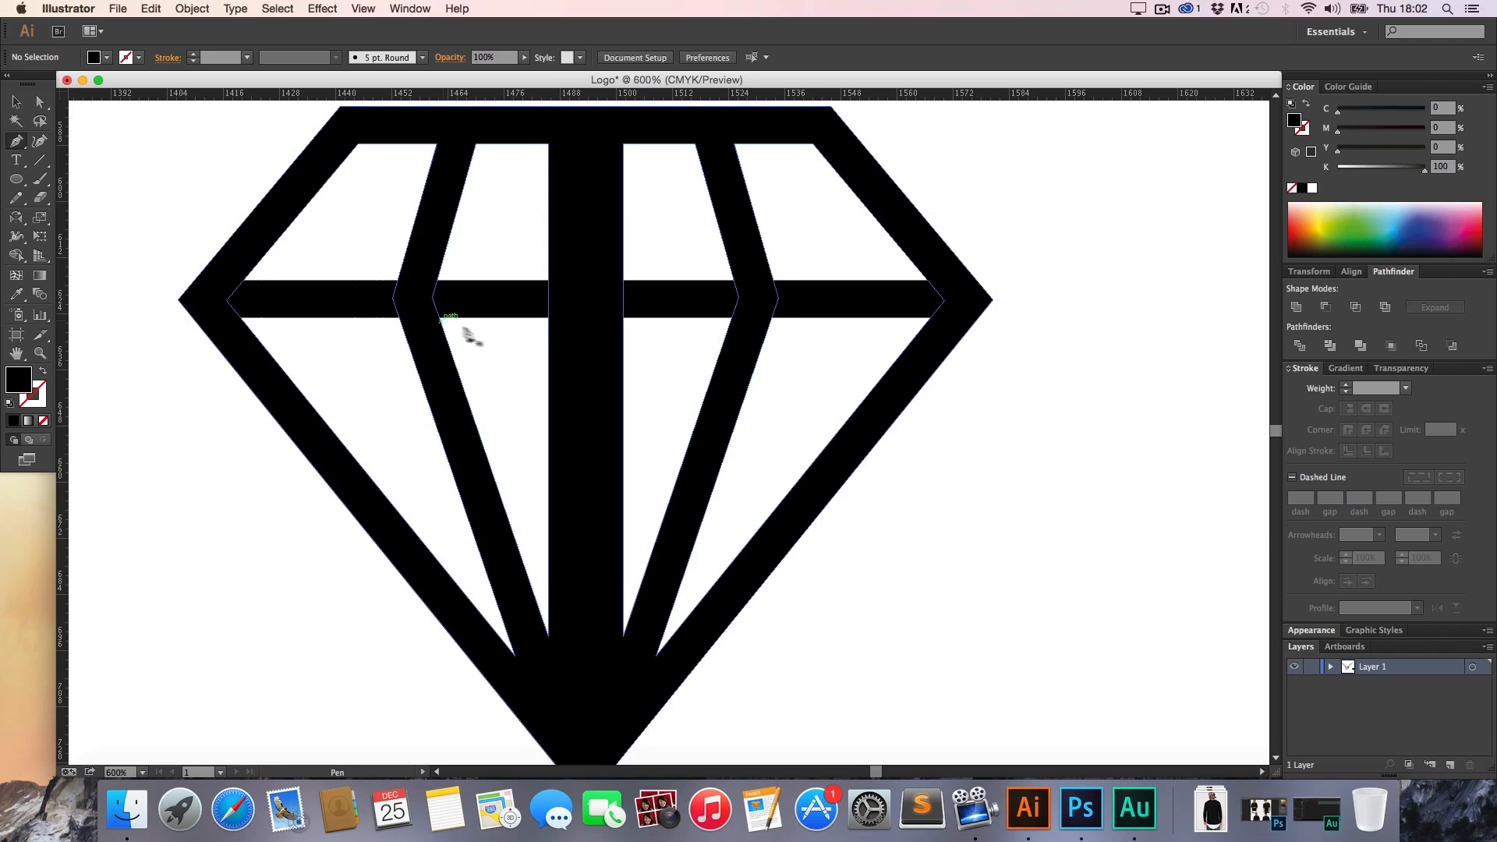
Try uniting the unexpanded crossbar line with the diamond shape, and undo the unite
key(v)
drag(521, 343, 422, 298)
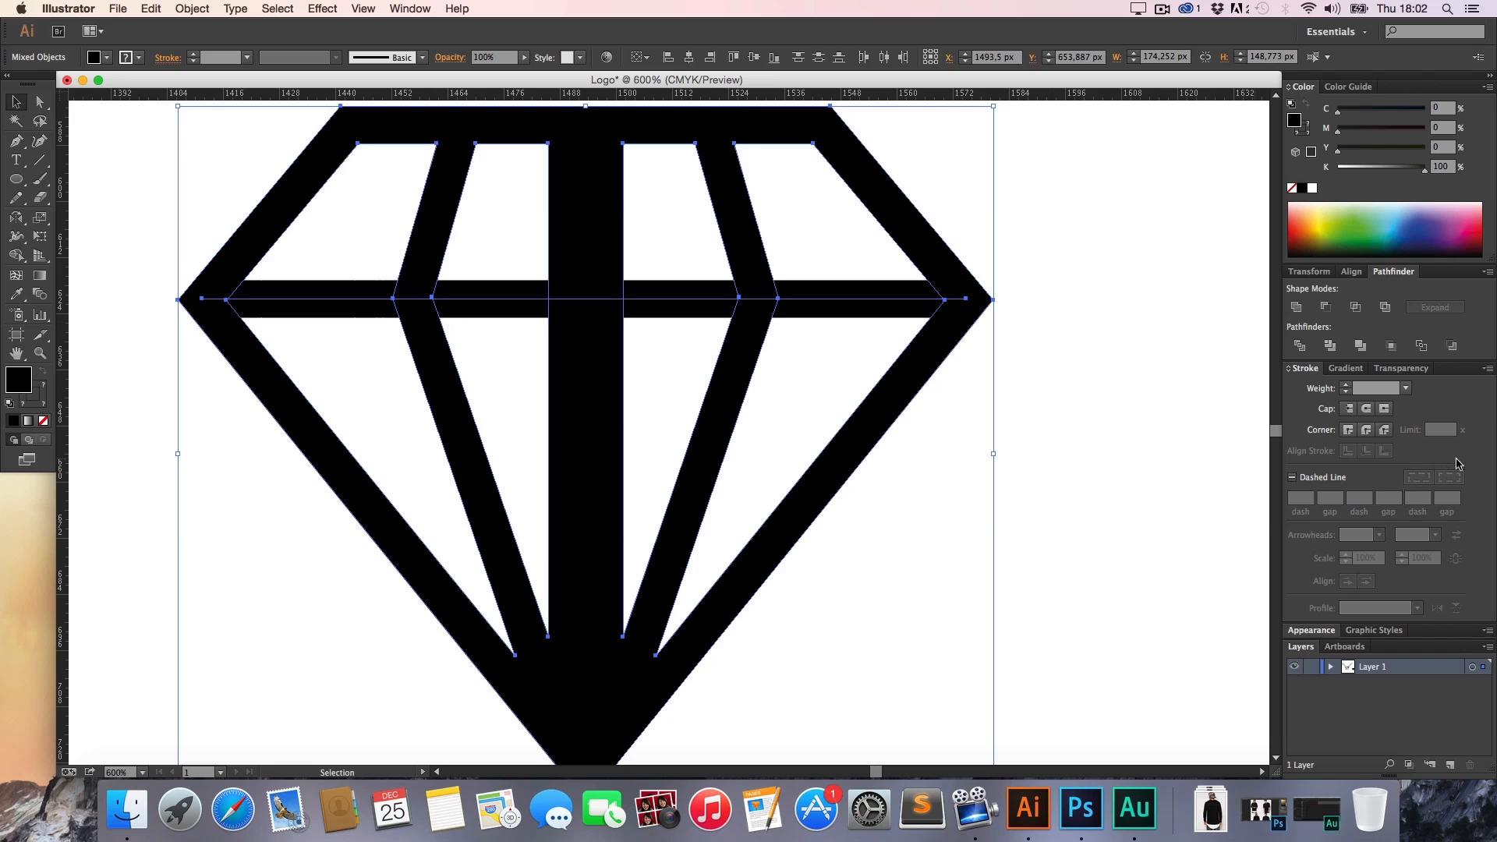
click(1295, 308)
key(super+z)
key(super+a)
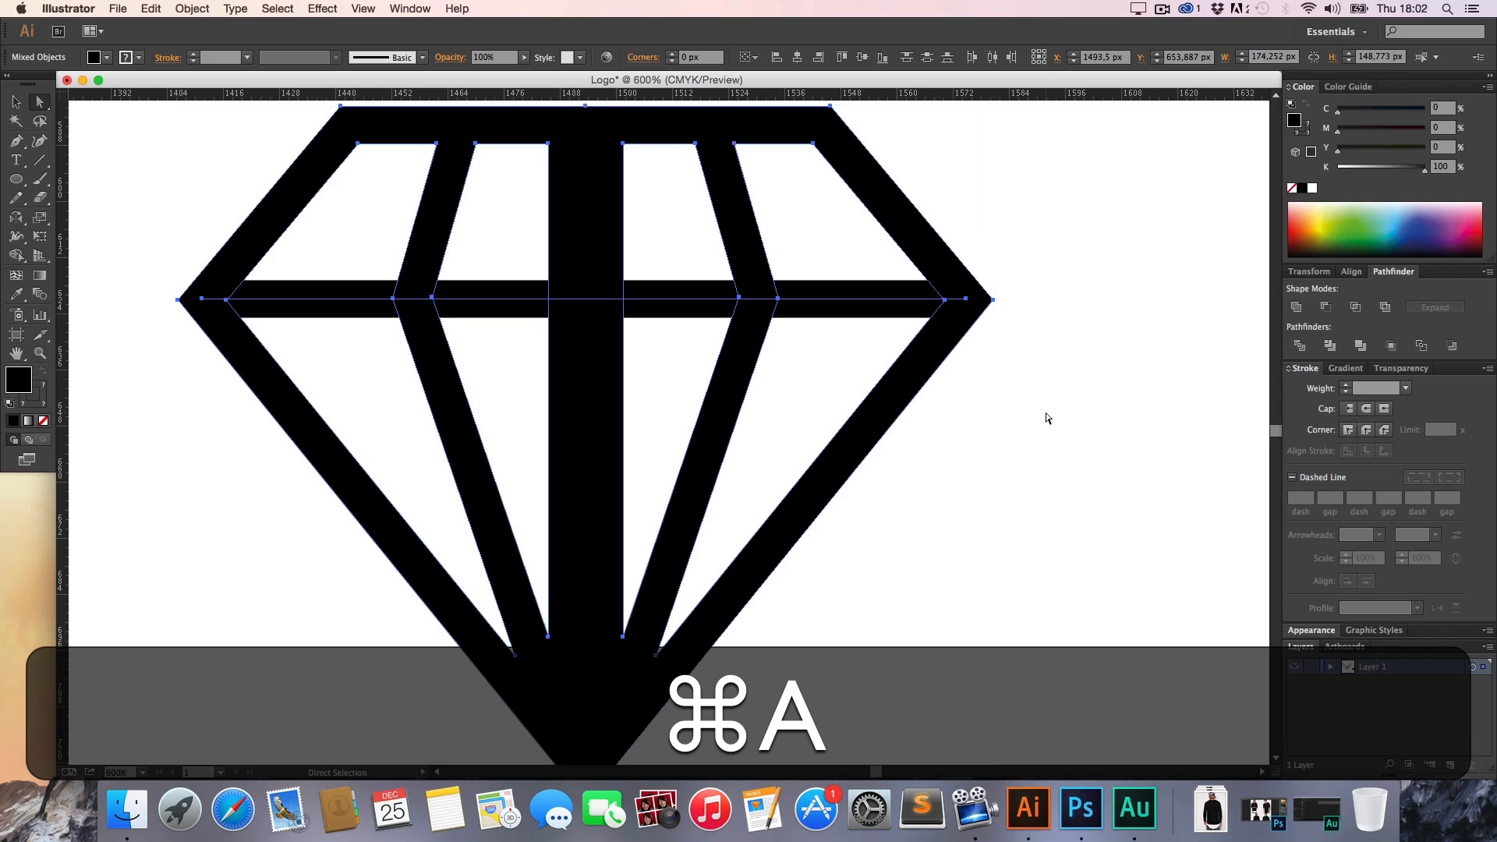
key(v)
Expand the crossbar's fill and stroke, unite it with the diamond into a single shape, and deselect it
click(889, 304)
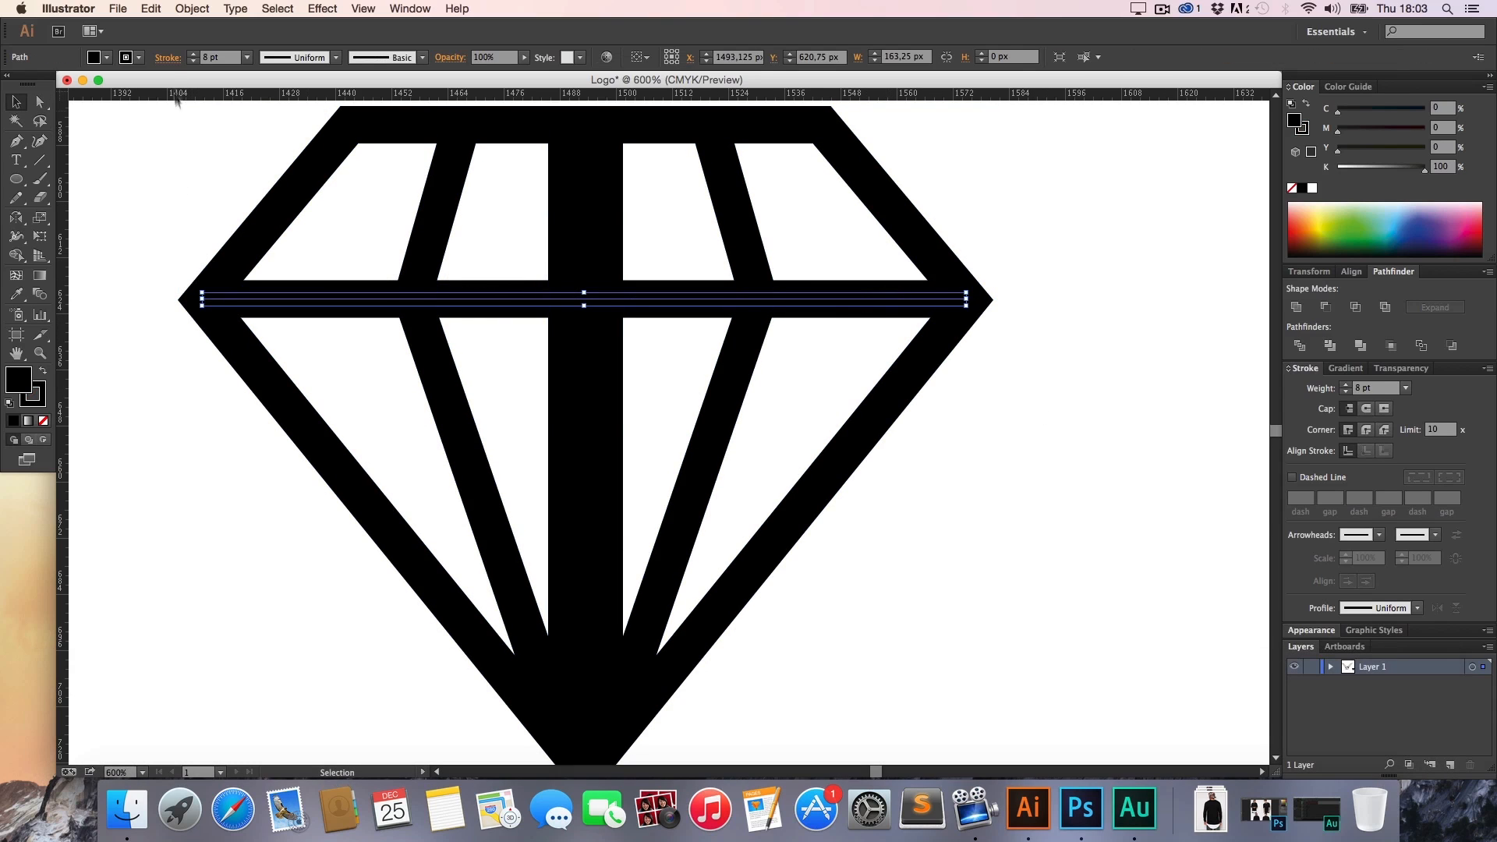
click(181, 9)
click(204, 165)
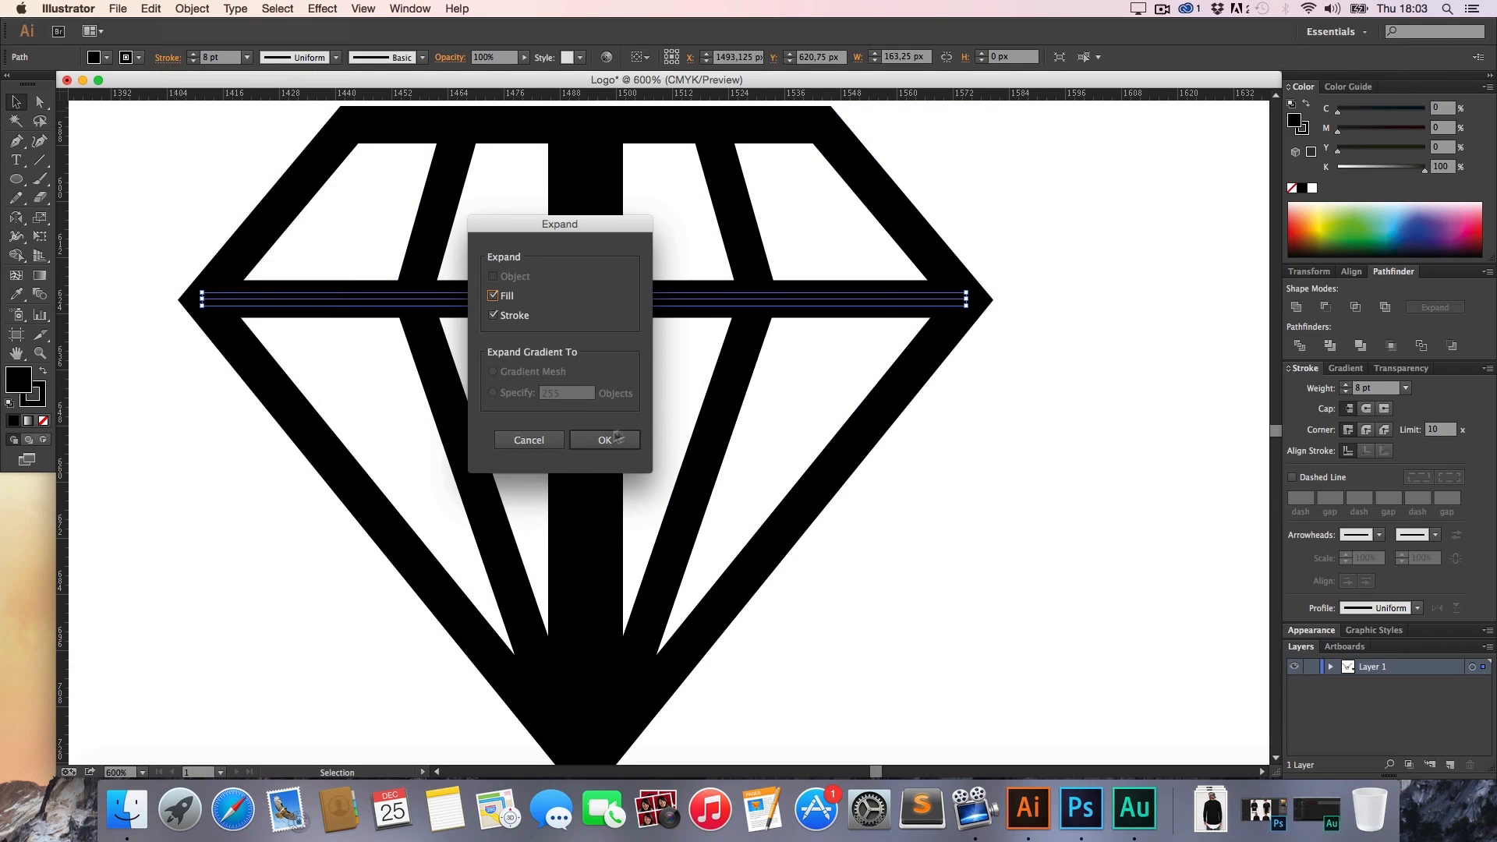
click(607, 437)
shift+click(748, 382)
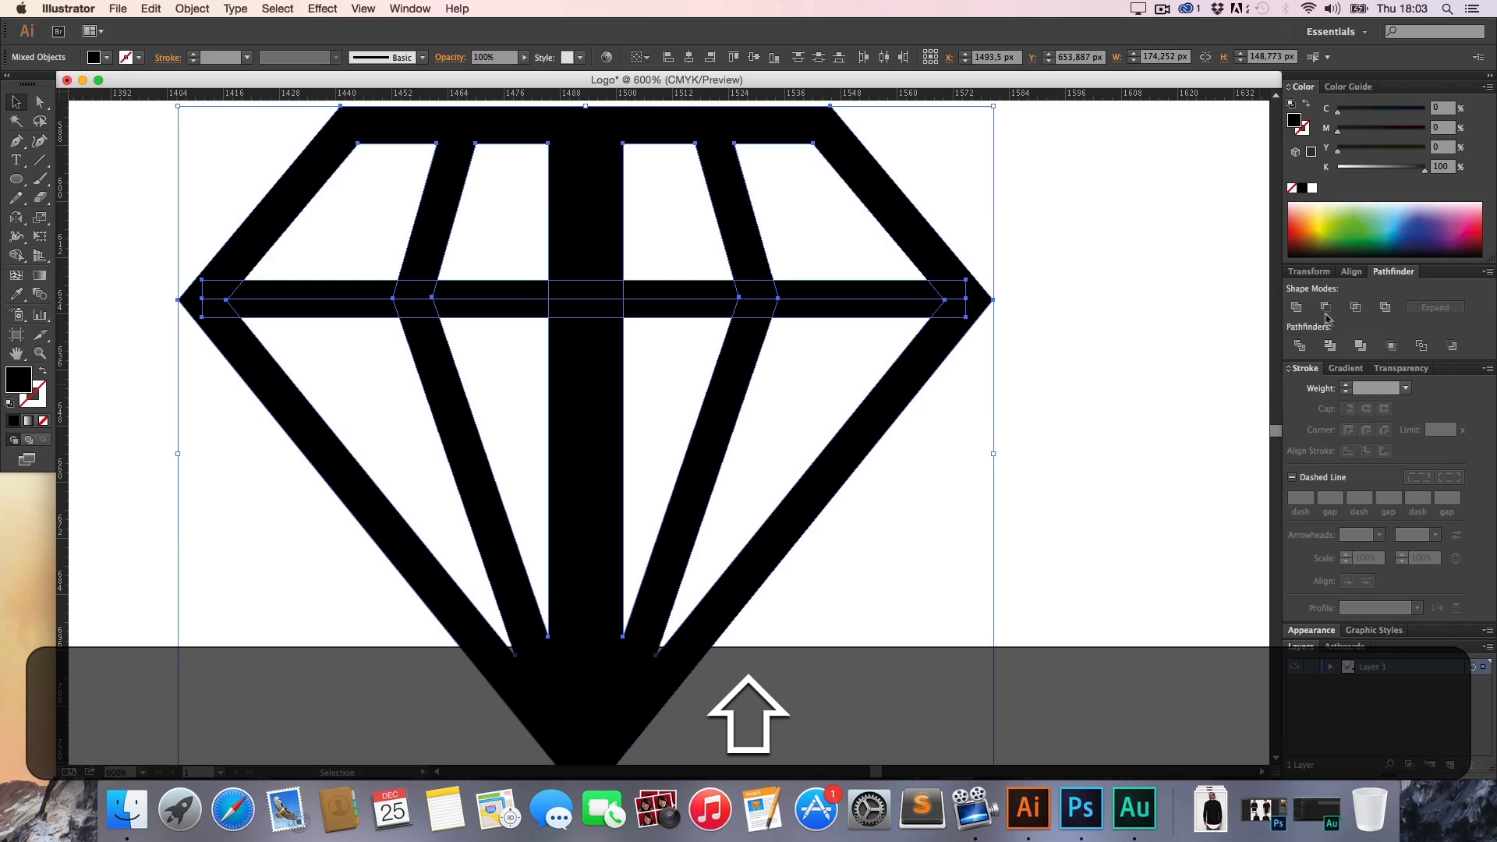
click(1296, 306)
click(1061, 462)
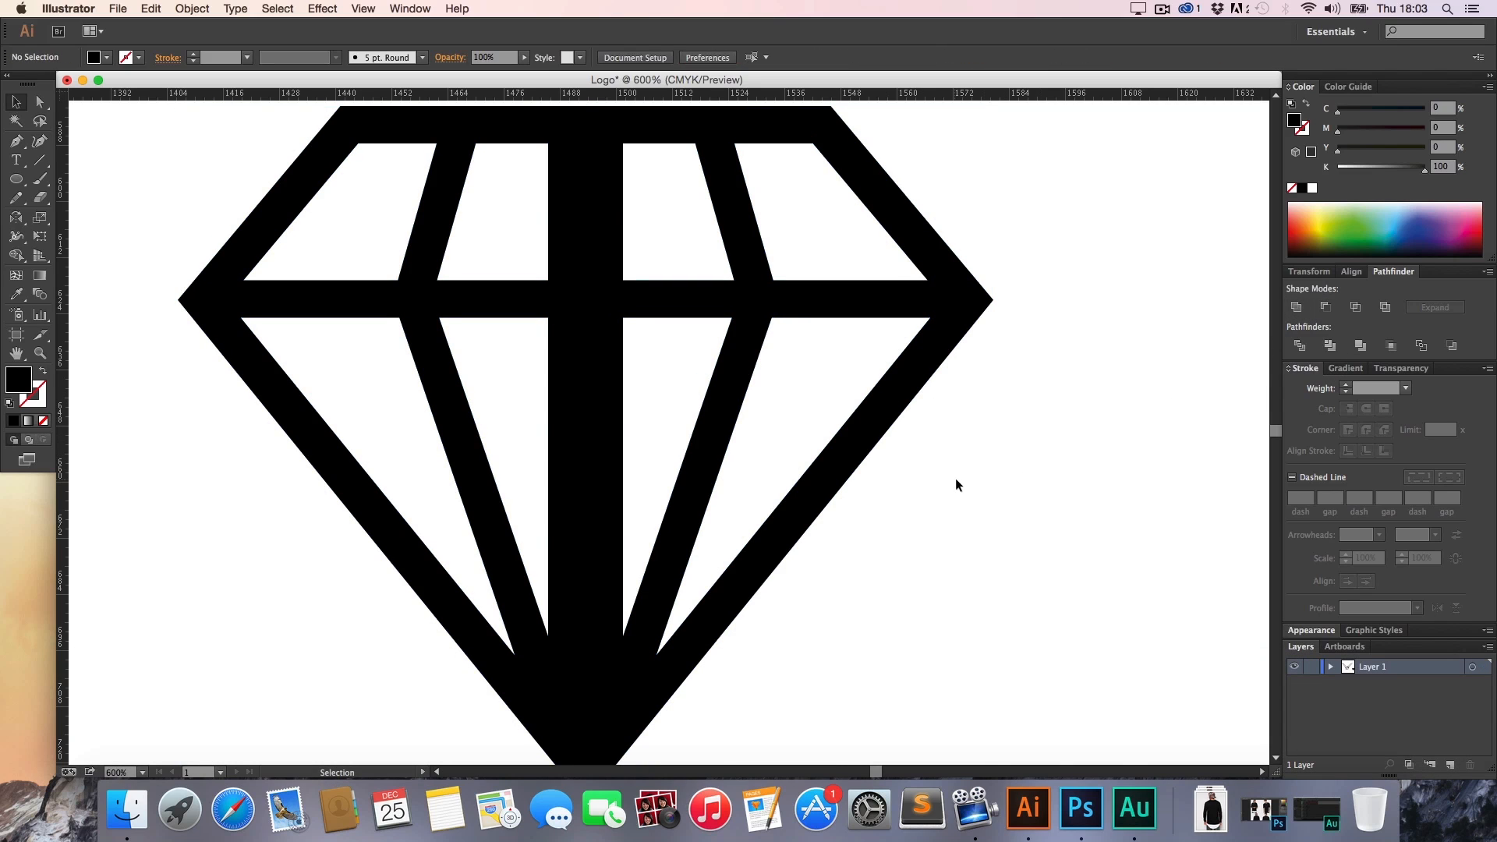
Draw a filled triangle over the central bar below the crossbar, between the facet lines, and subtract it from the diamond
key(p)
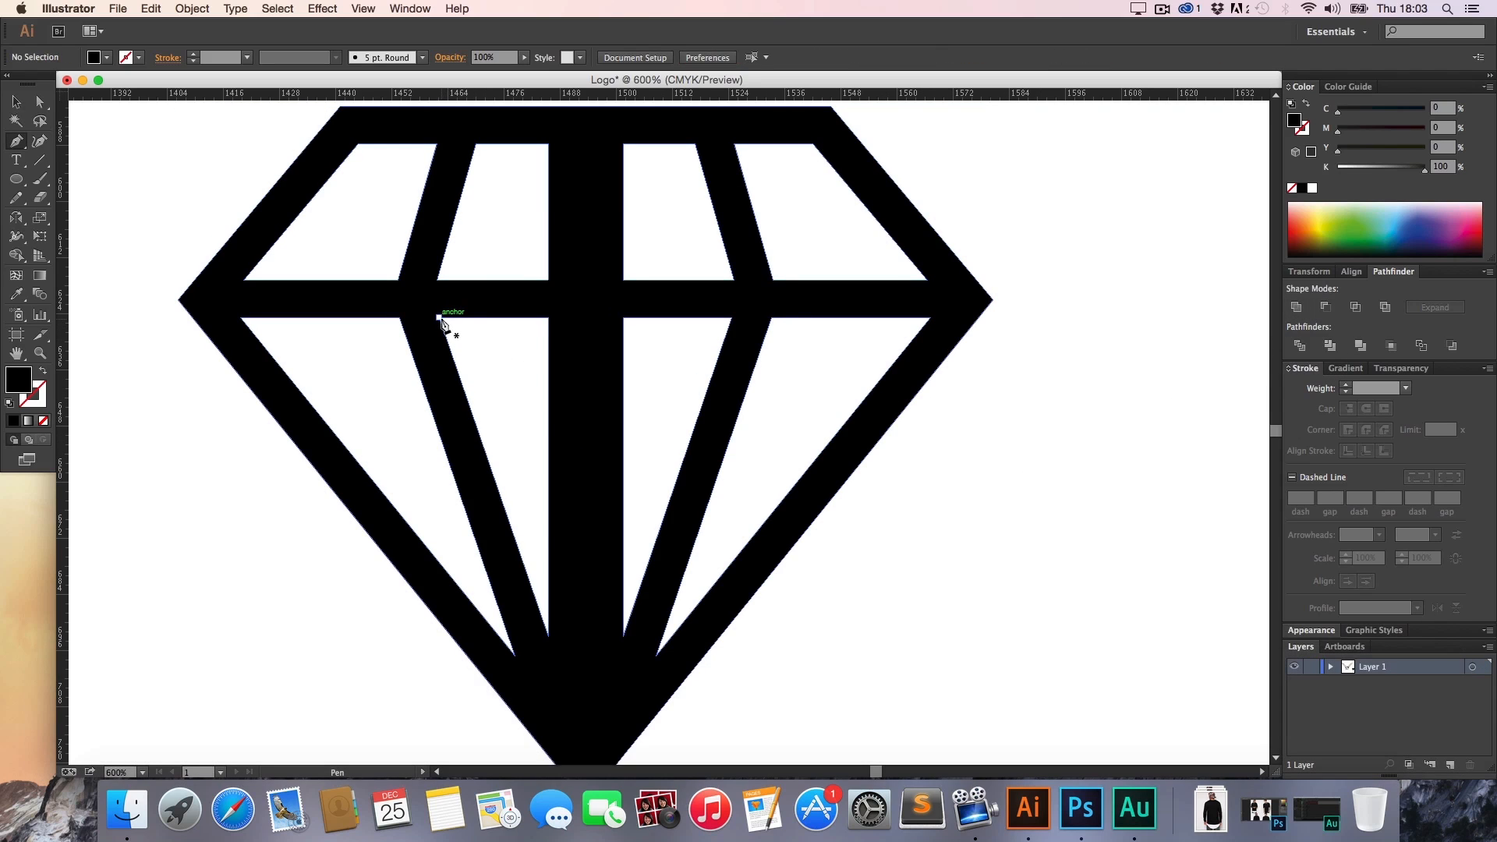
click(439, 317)
click(732, 318)
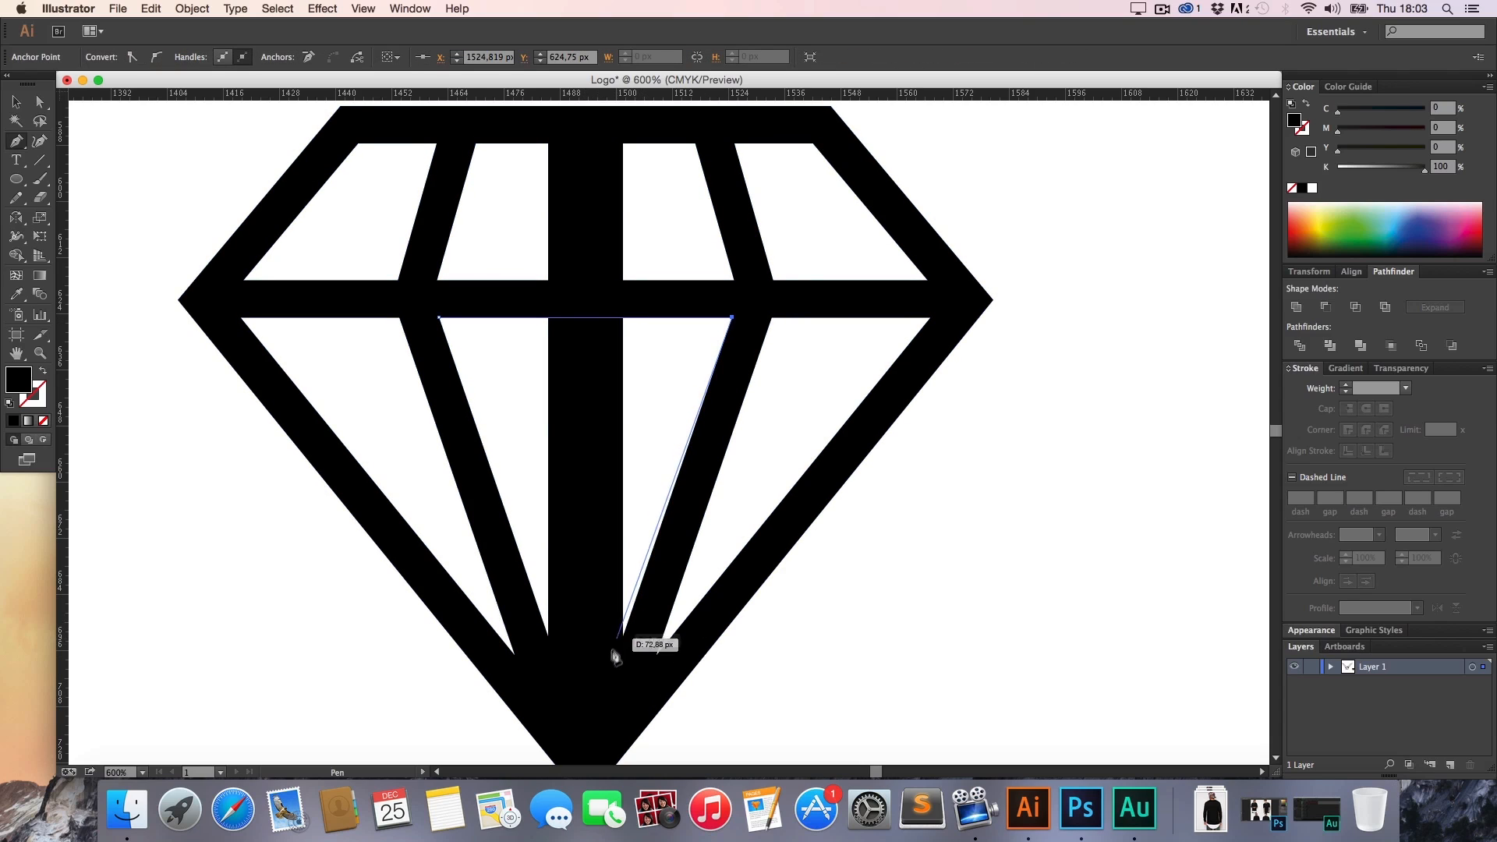
click(585, 746)
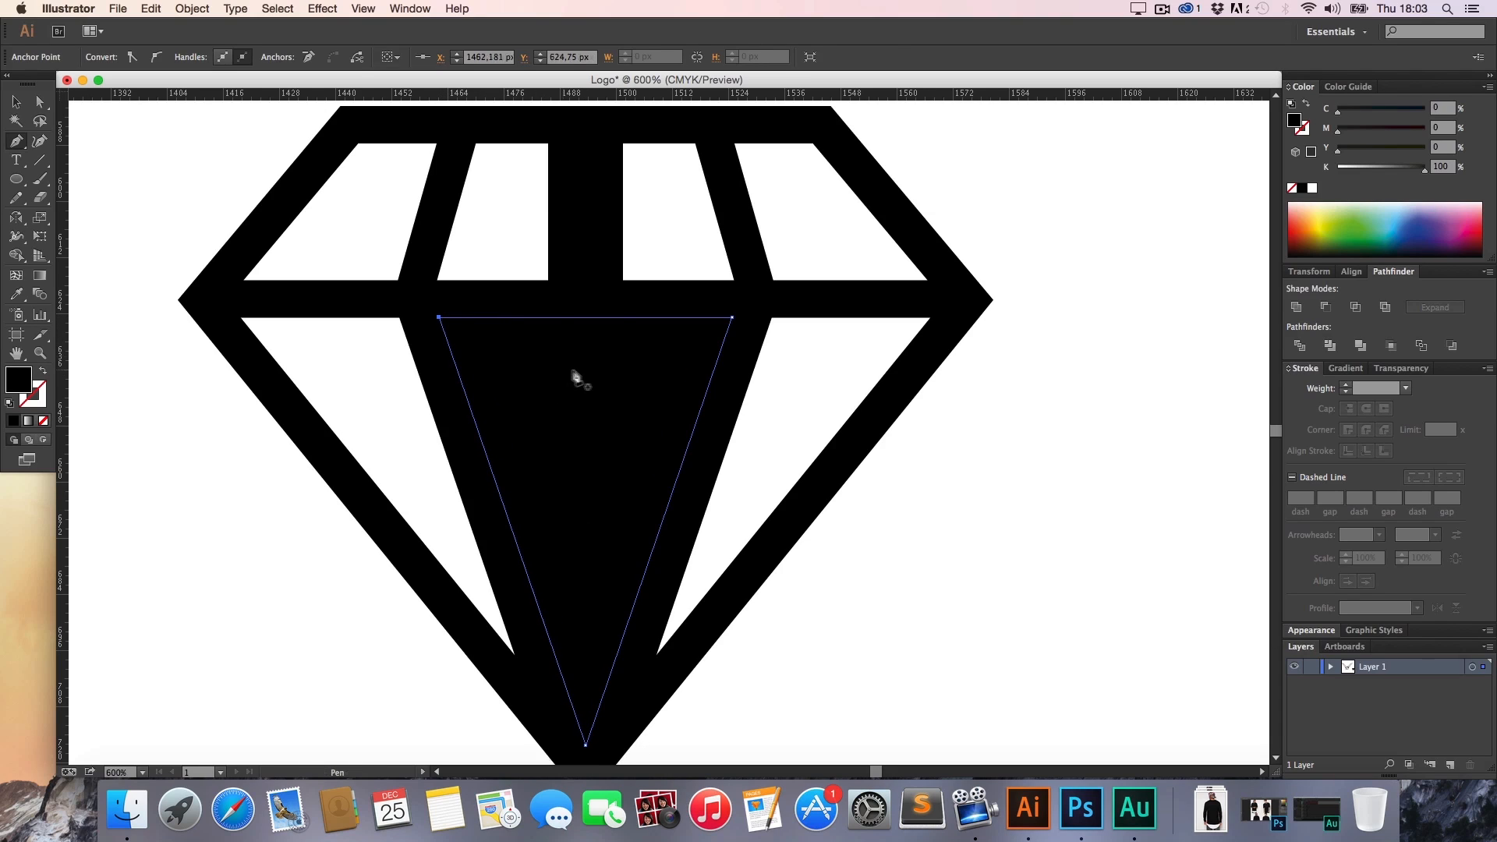
key(shift+a)
shift+click(510, 300)
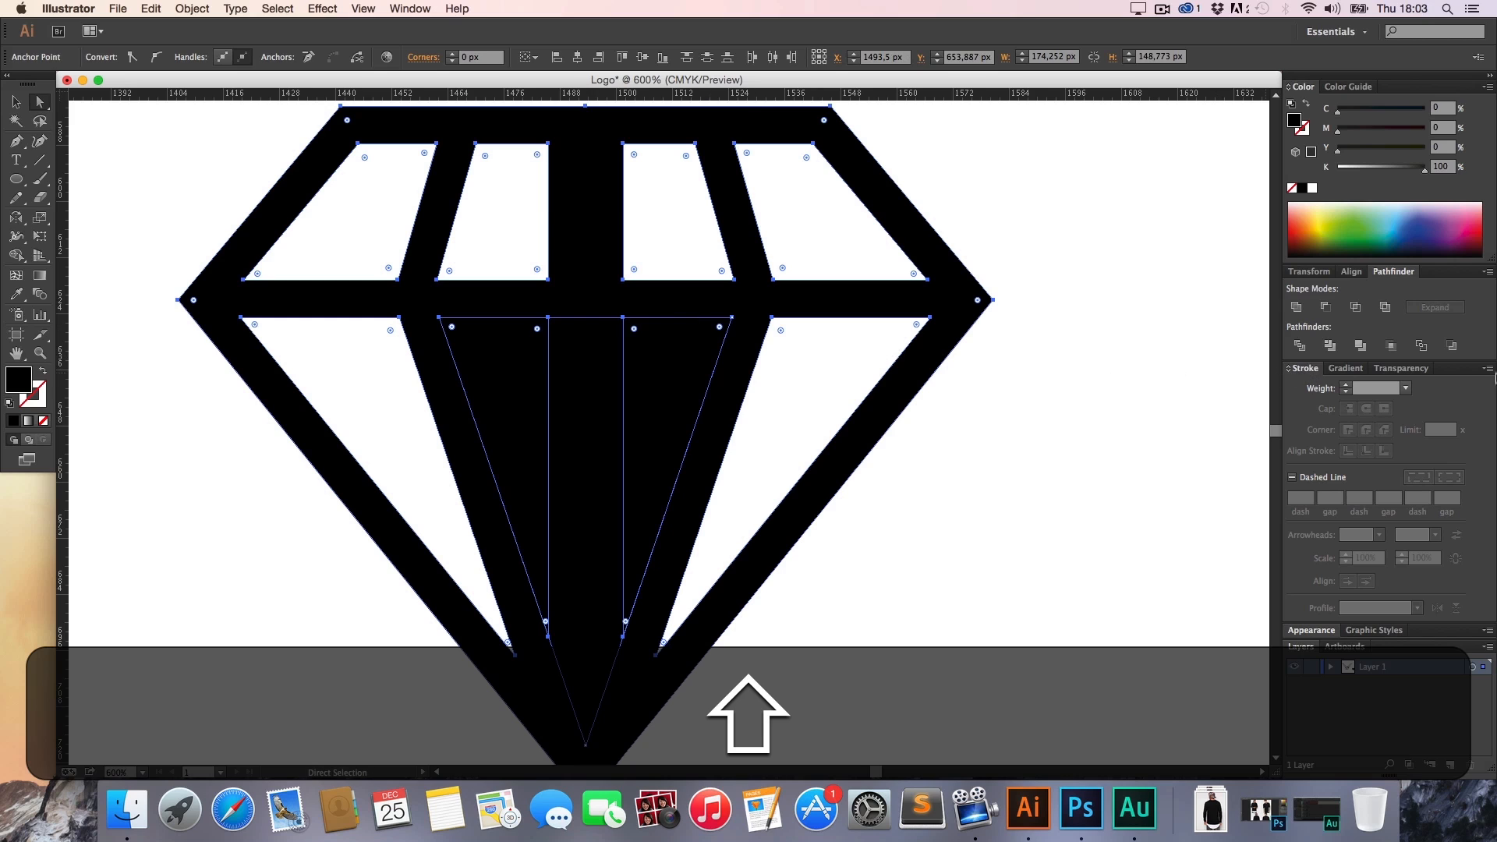
click(1325, 307)
click(1112, 485)
Draw a closed filled trapezoid over the central bar above the crossbar, following the inner corners of the two middle facets
key(h)
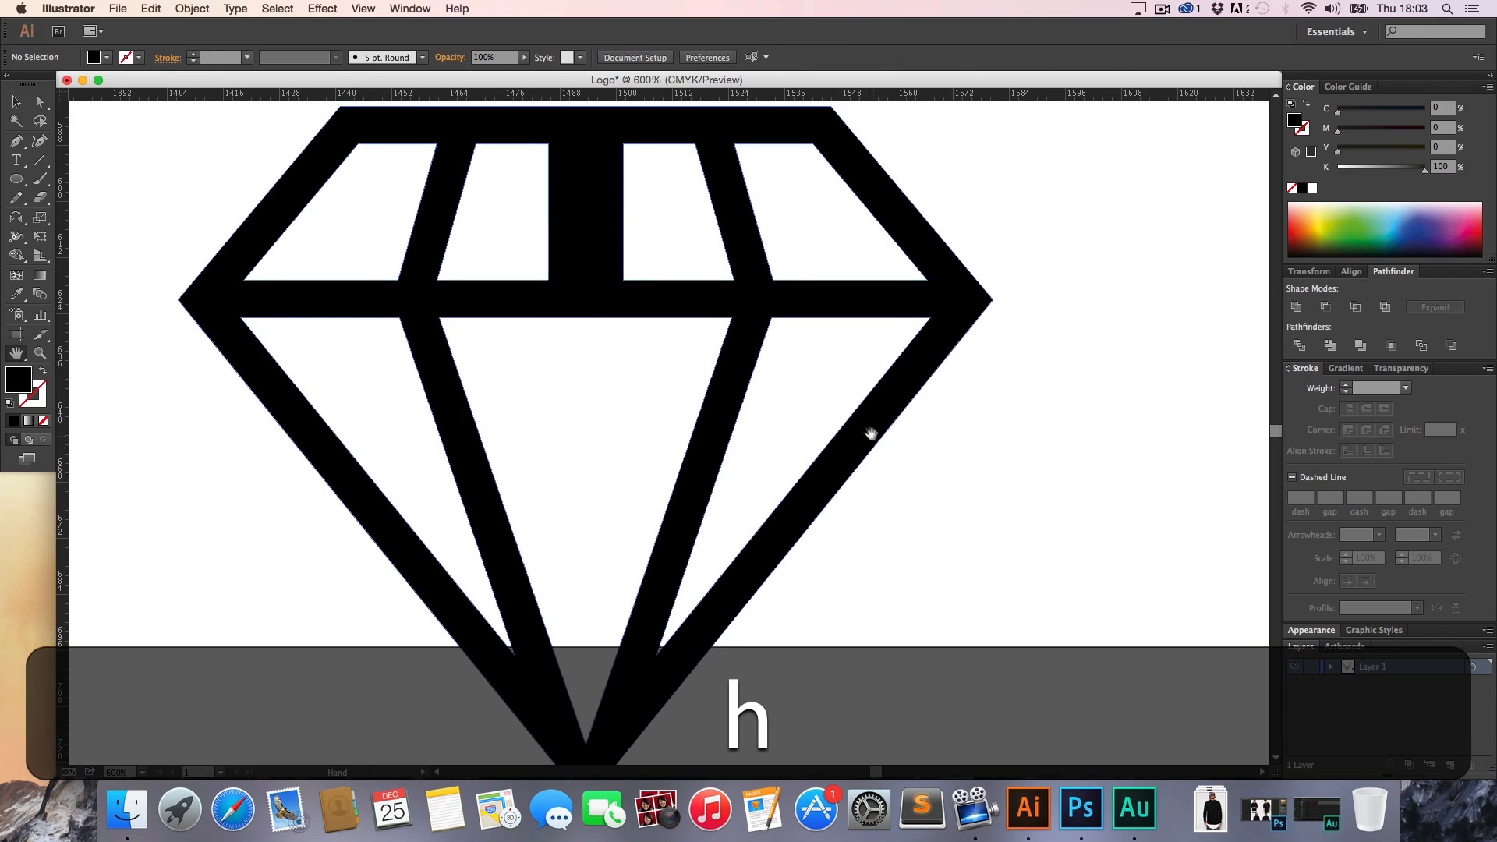
drag(805, 421, 767, 589)
key(p)
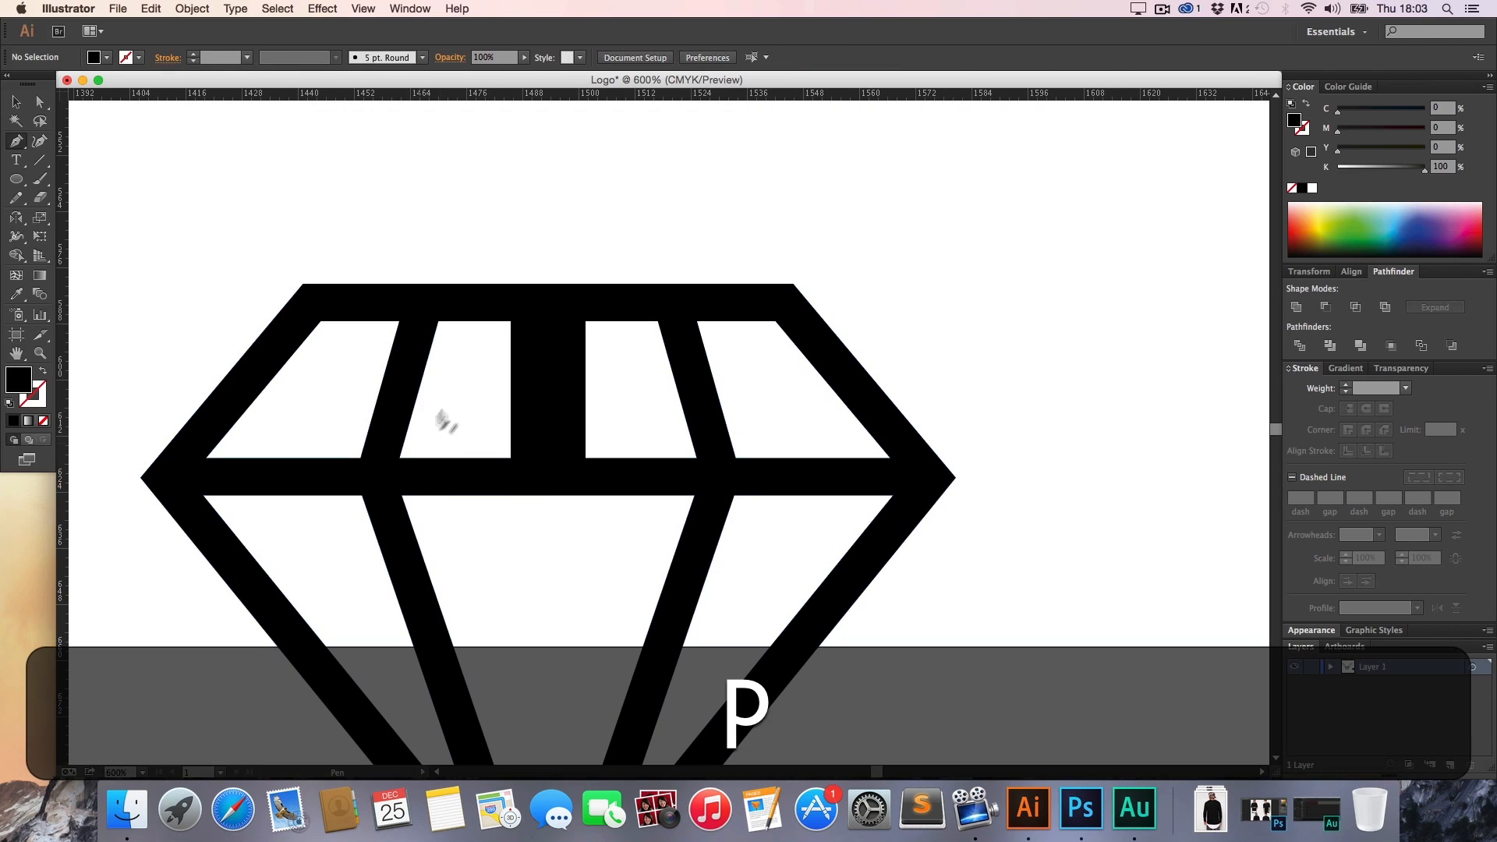
click(438, 321)
click(658, 320)
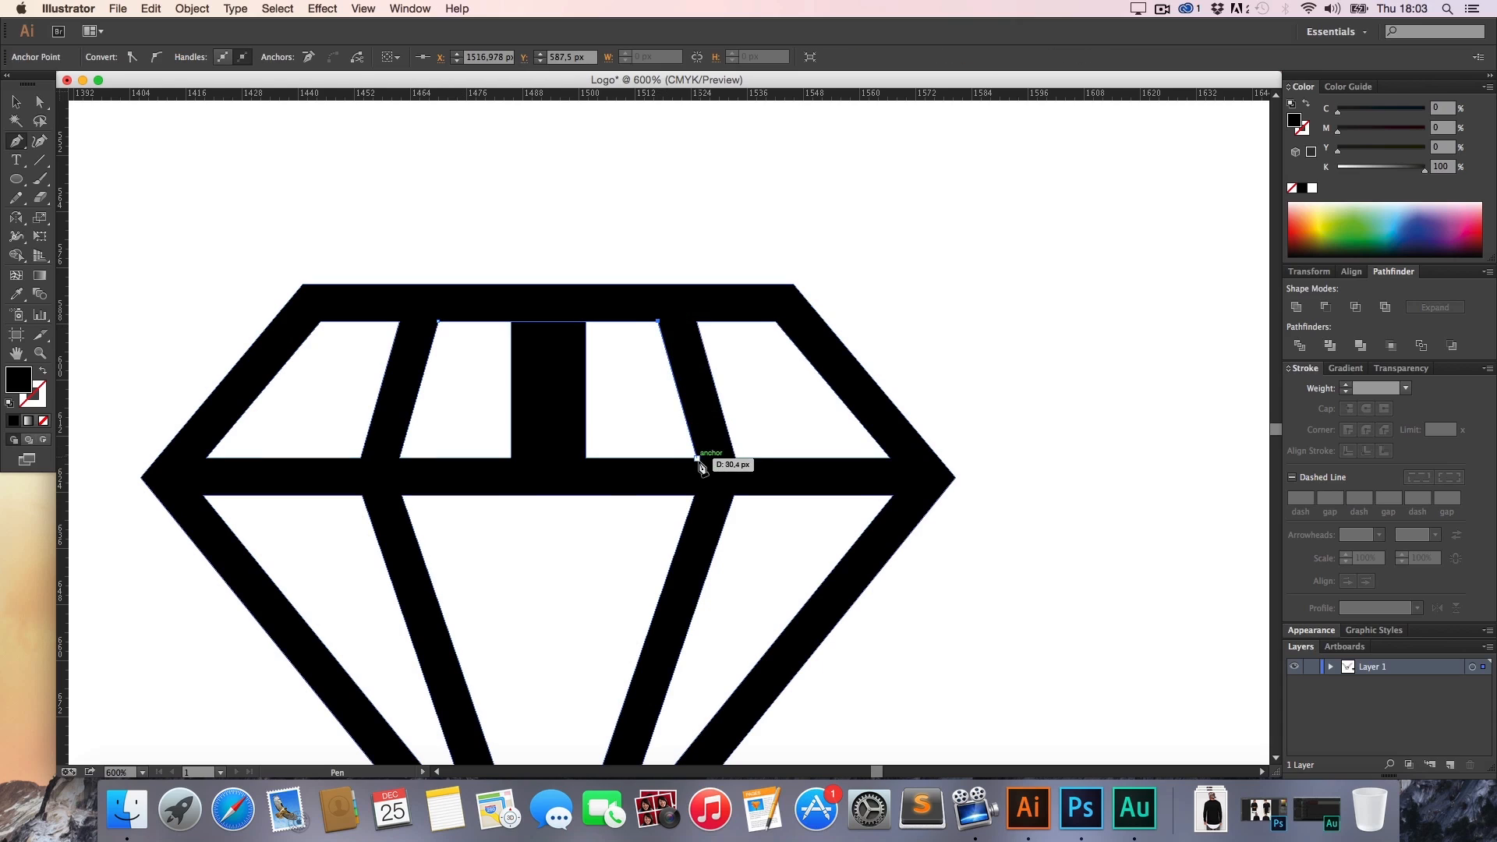
click(696, 458)
click(399, 458)
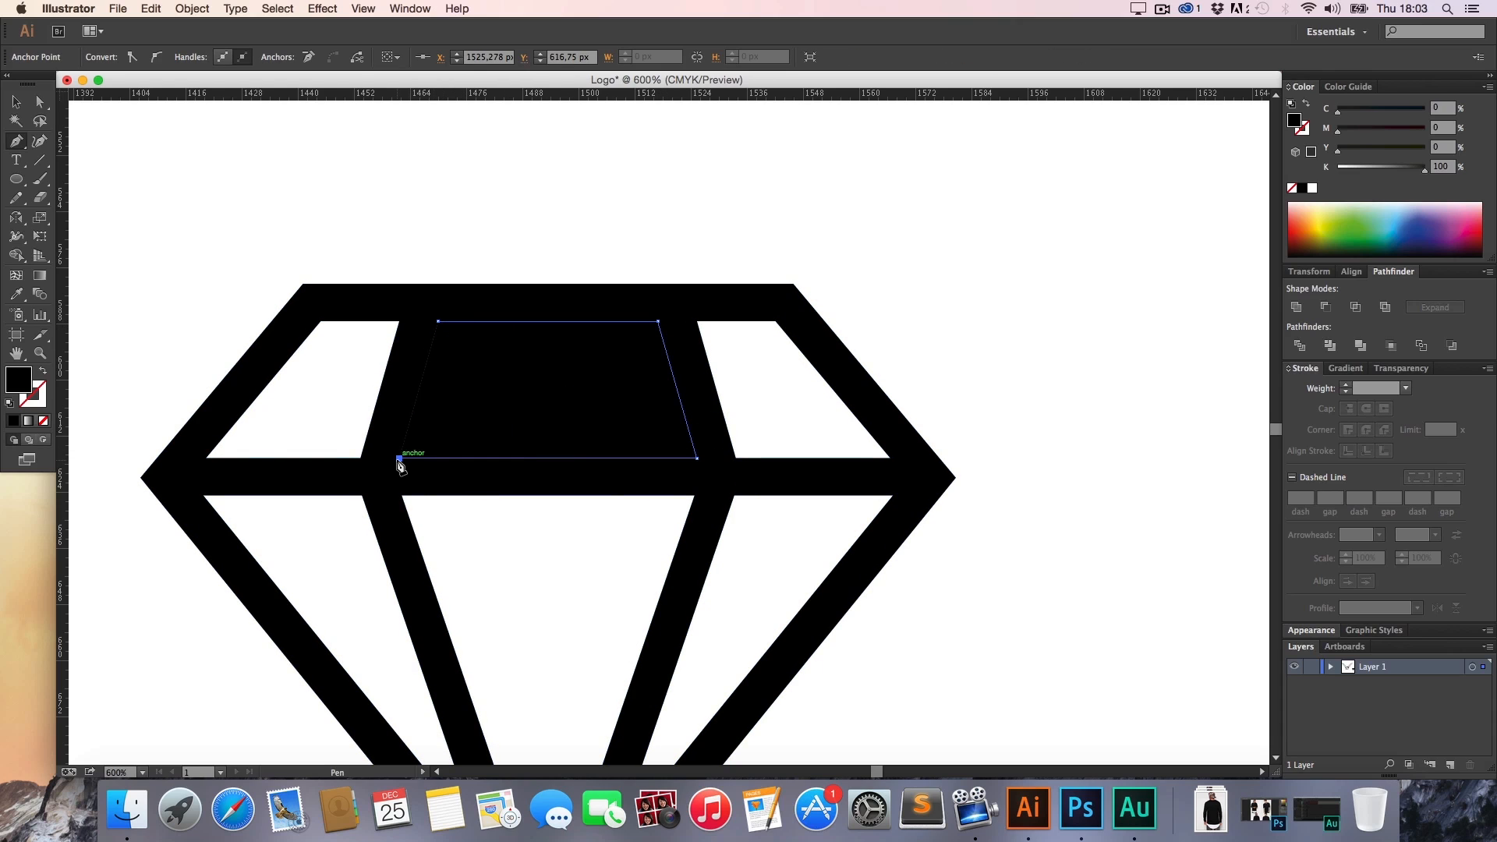
key(super)
key(super+z)
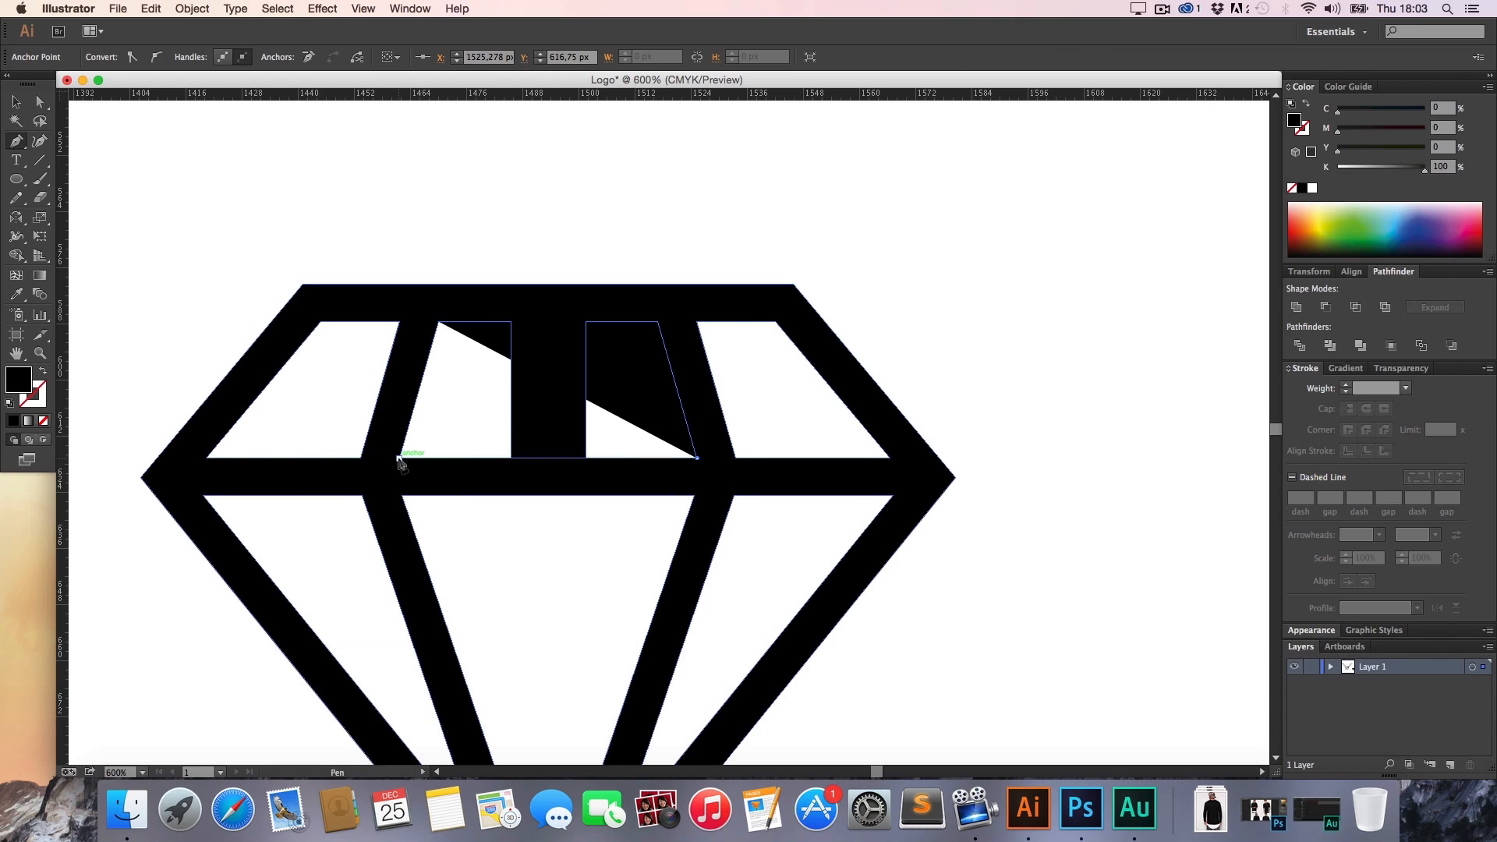
click(438, 321)
Subtract the trapezoid from the diamond to open the upper middle facet, and deselect the shape
key(a)
shift+click(470, 303)
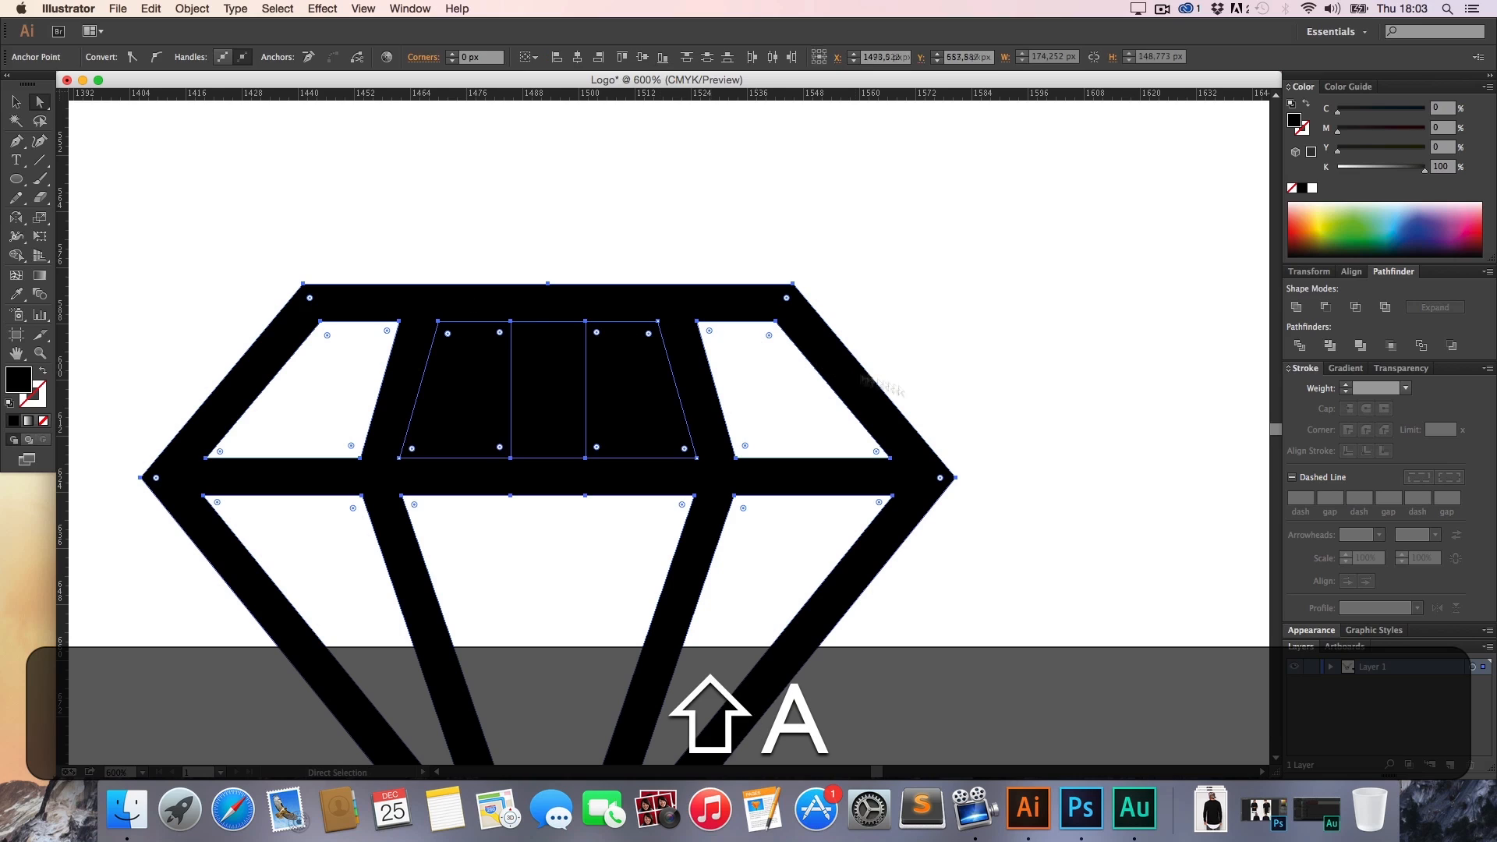
click(1325, 307)
click(1023, 356)
Move the finished diamond between the two knife blades, centred just above the crossing of the handles
key(z)
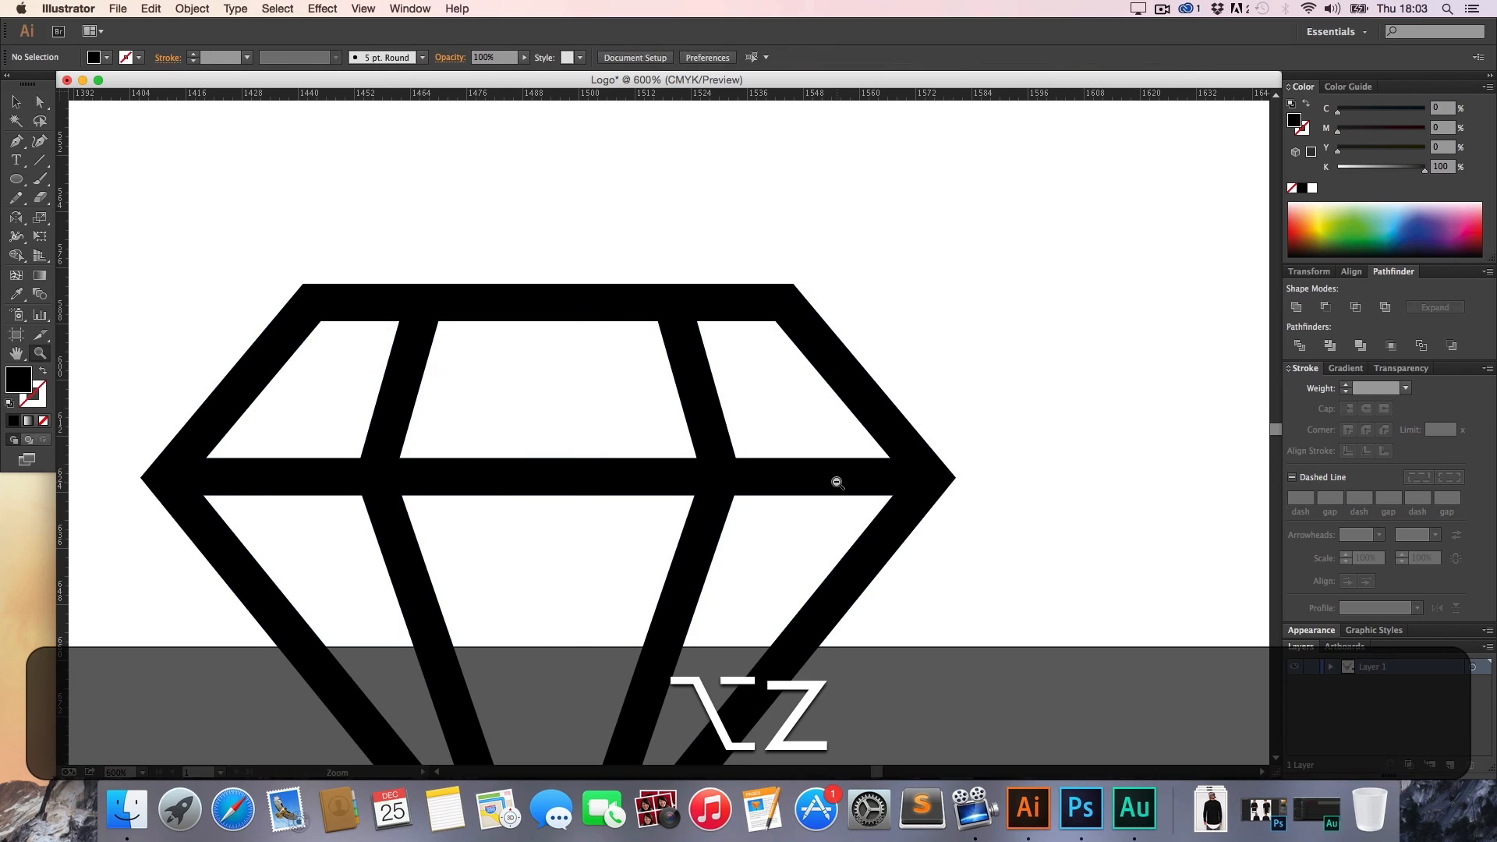
alt+click(837, 481)
alt+click(836, 481)
alt+click(836, 481)
key(h)
drag(498, 491, 906, 580)
key(z)
alt+click(714, 516)
alt+click(713, 516)
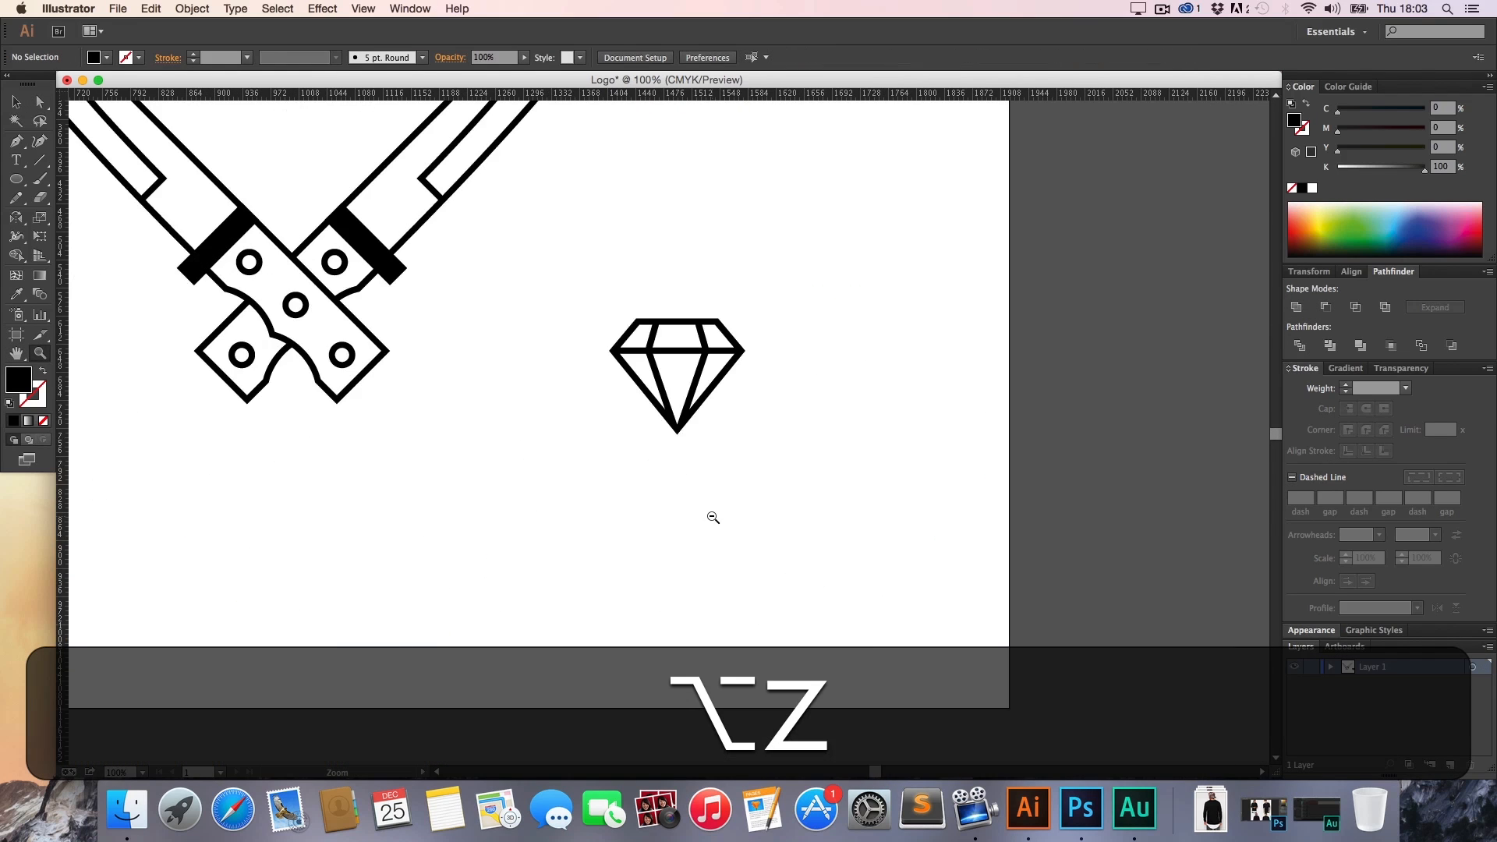
key(h)
drag(751, 515, 902, 662)
key(v)
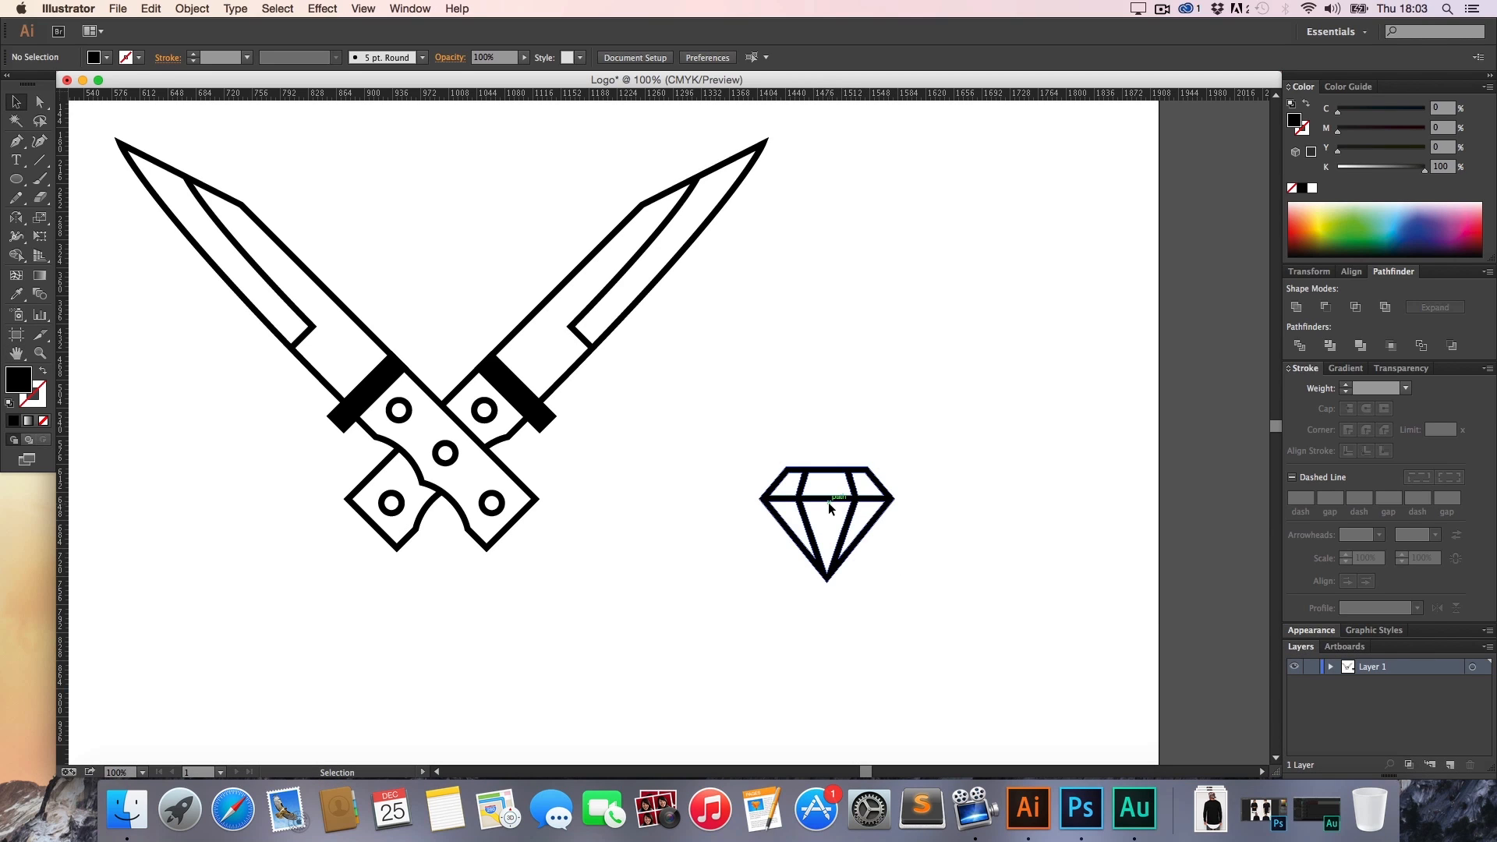
drag(829, 502, 552, 340)
drag(501, 294, 595, 367)
key(h)
key(v)
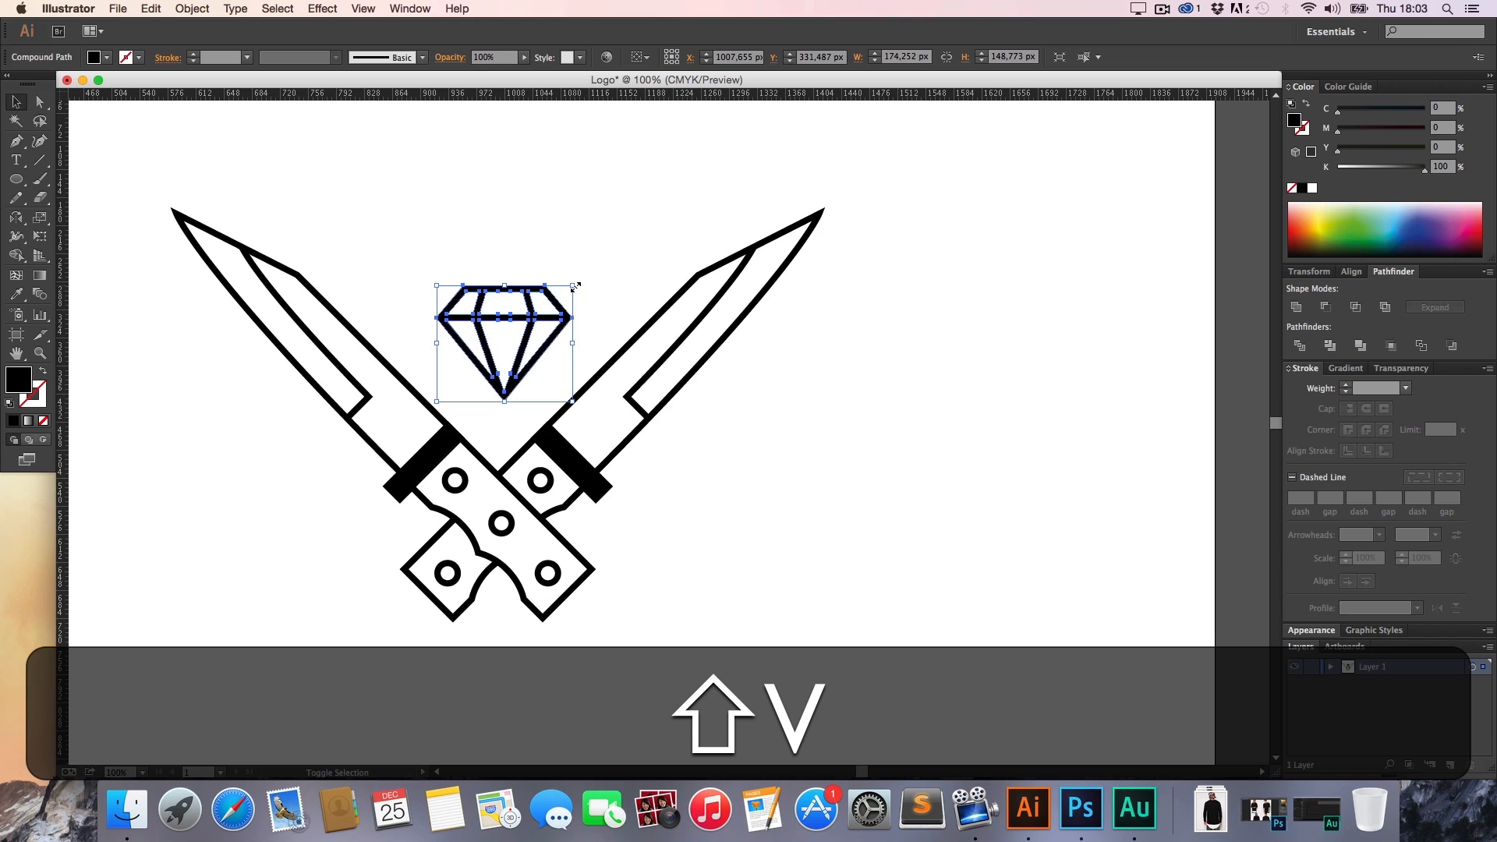
Enlarge the diamond proportionally from its centre to about 200 x 171 px and nudge it up 20 px between the blades
drag(575, 286, 583, 321)
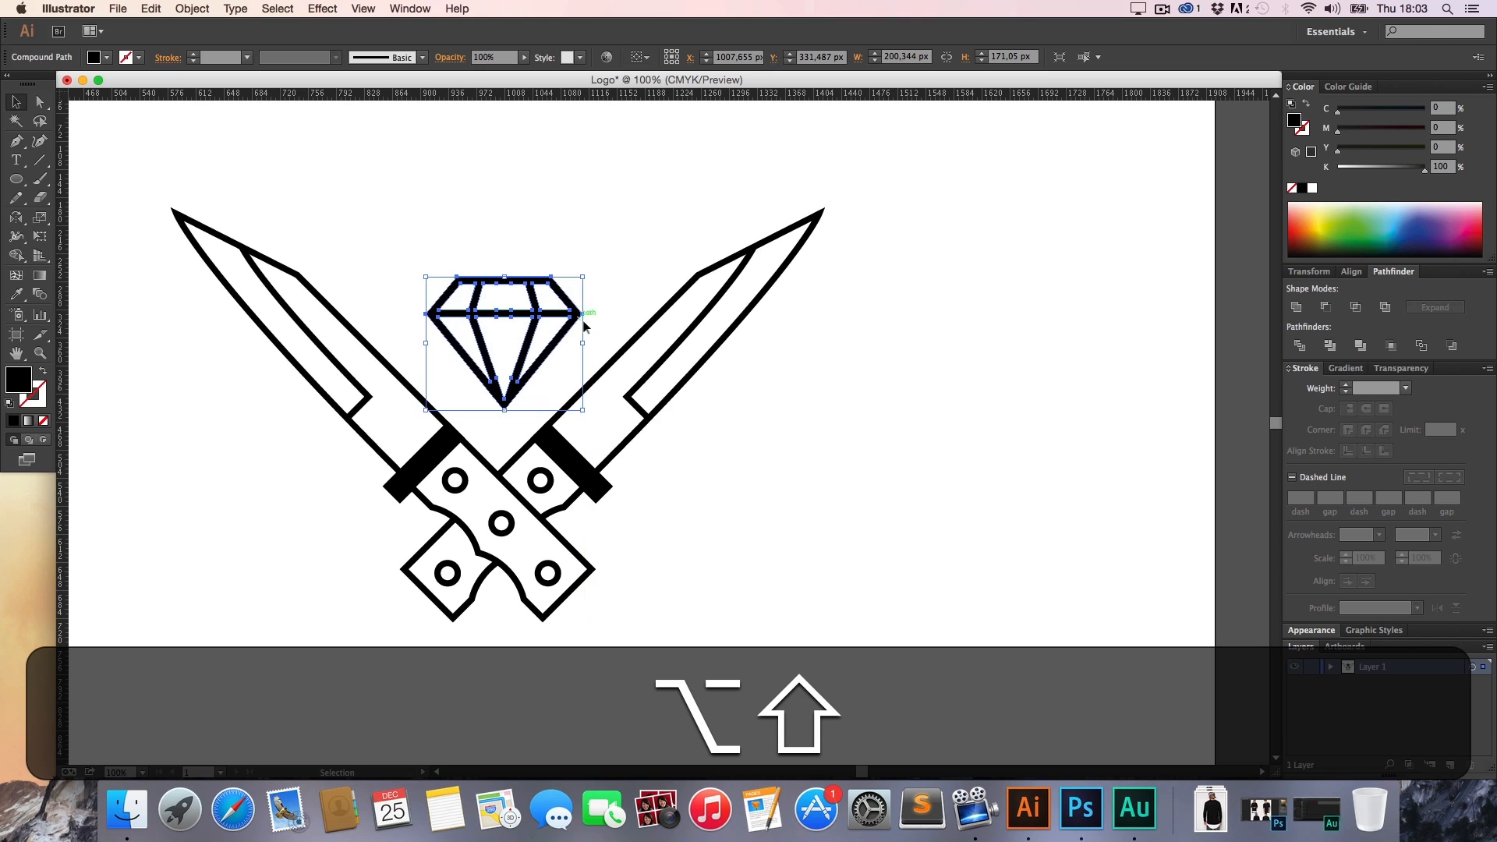
key(shift+Up)
key(shift+Up)
click(695, 385)
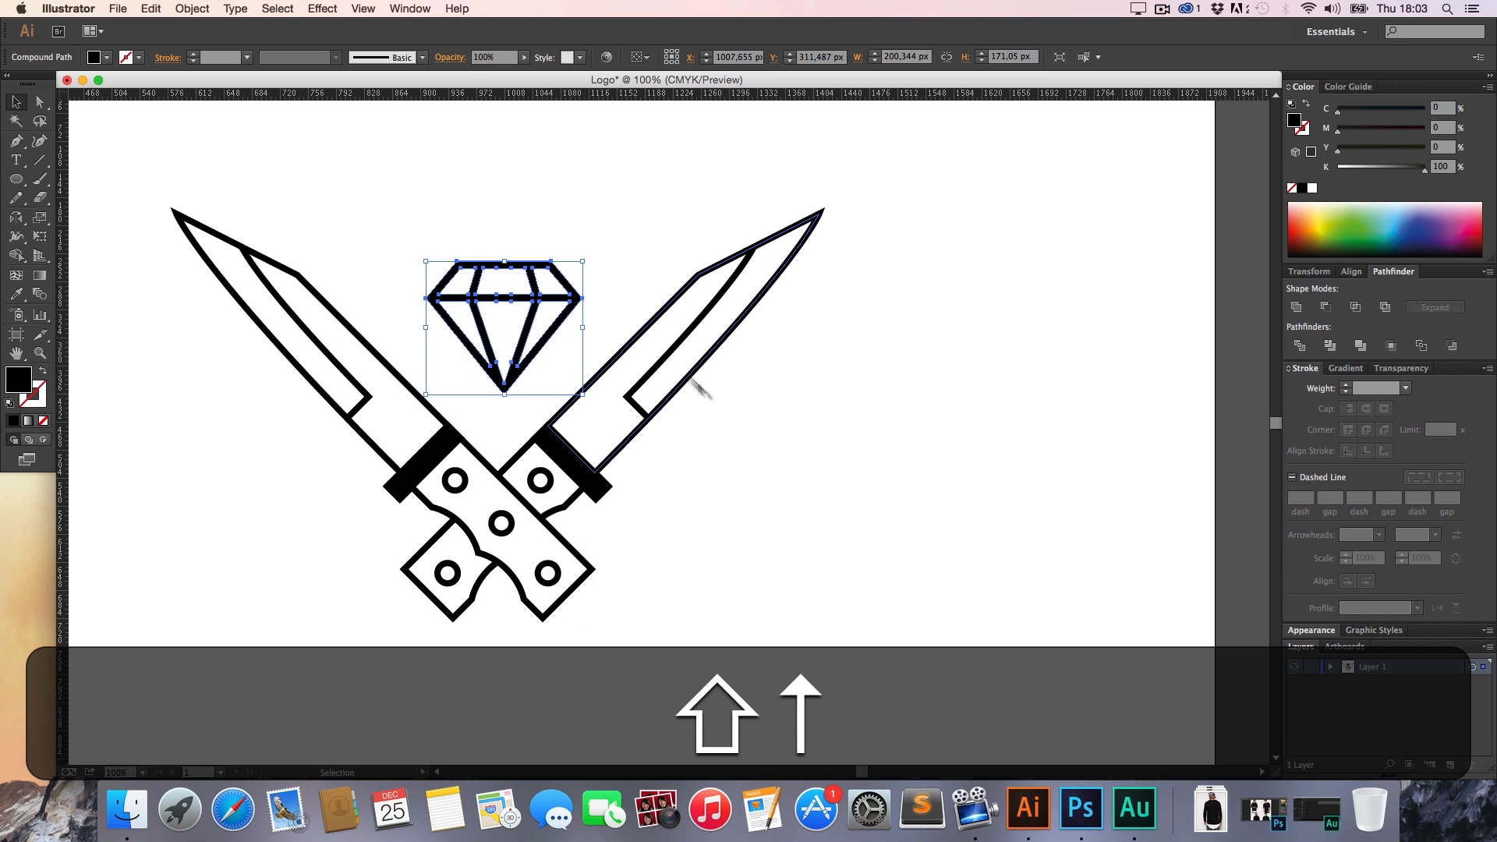
key(shift+h)
key(h)
drag(697, 500, 766, 455)
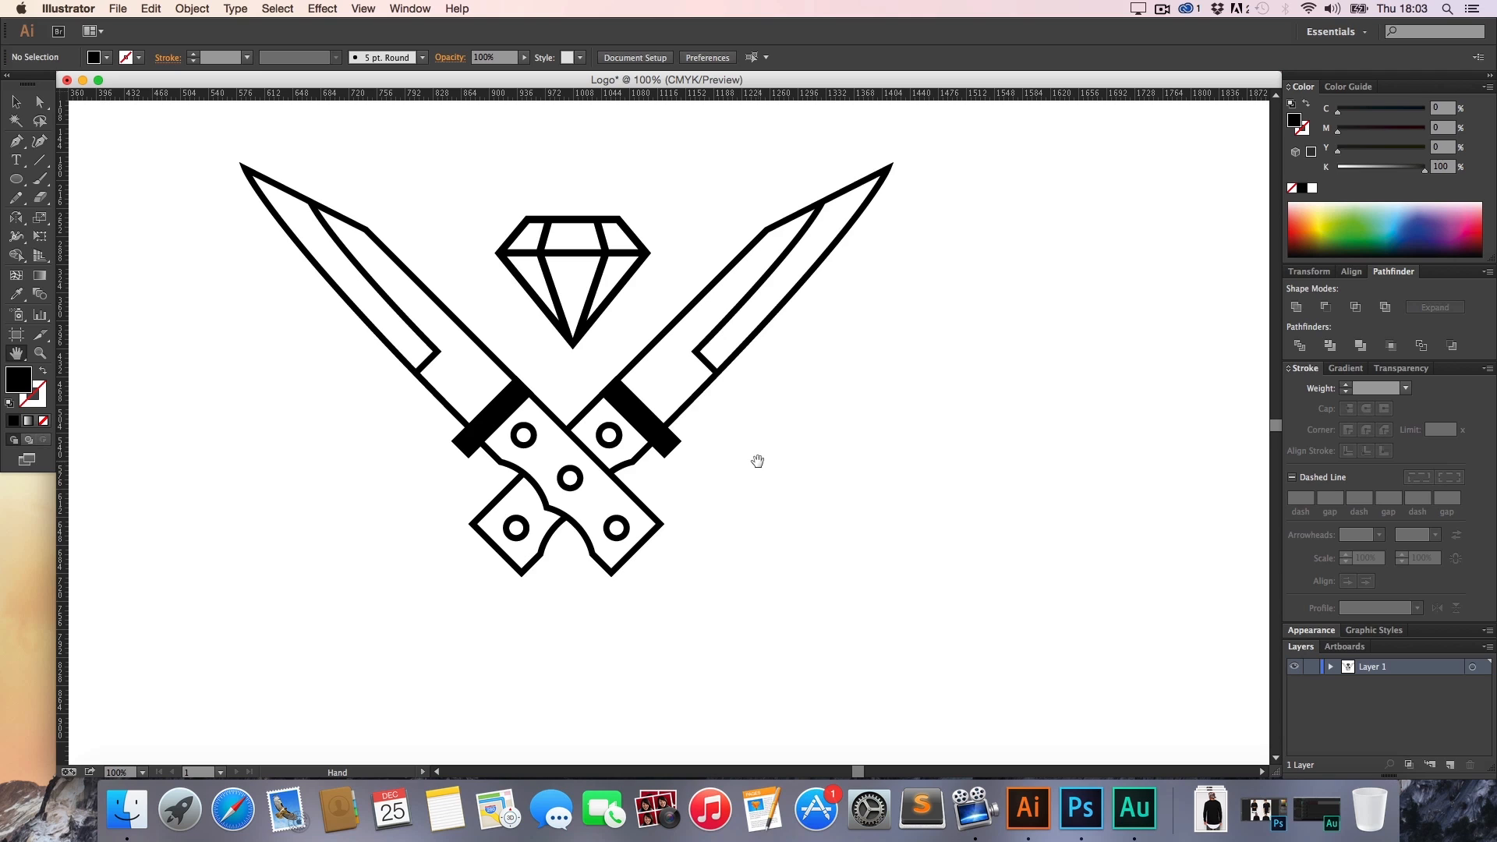
key(z)
click(669, 491)
key(h)
drag(665, 492, 752, 414)
key(z)
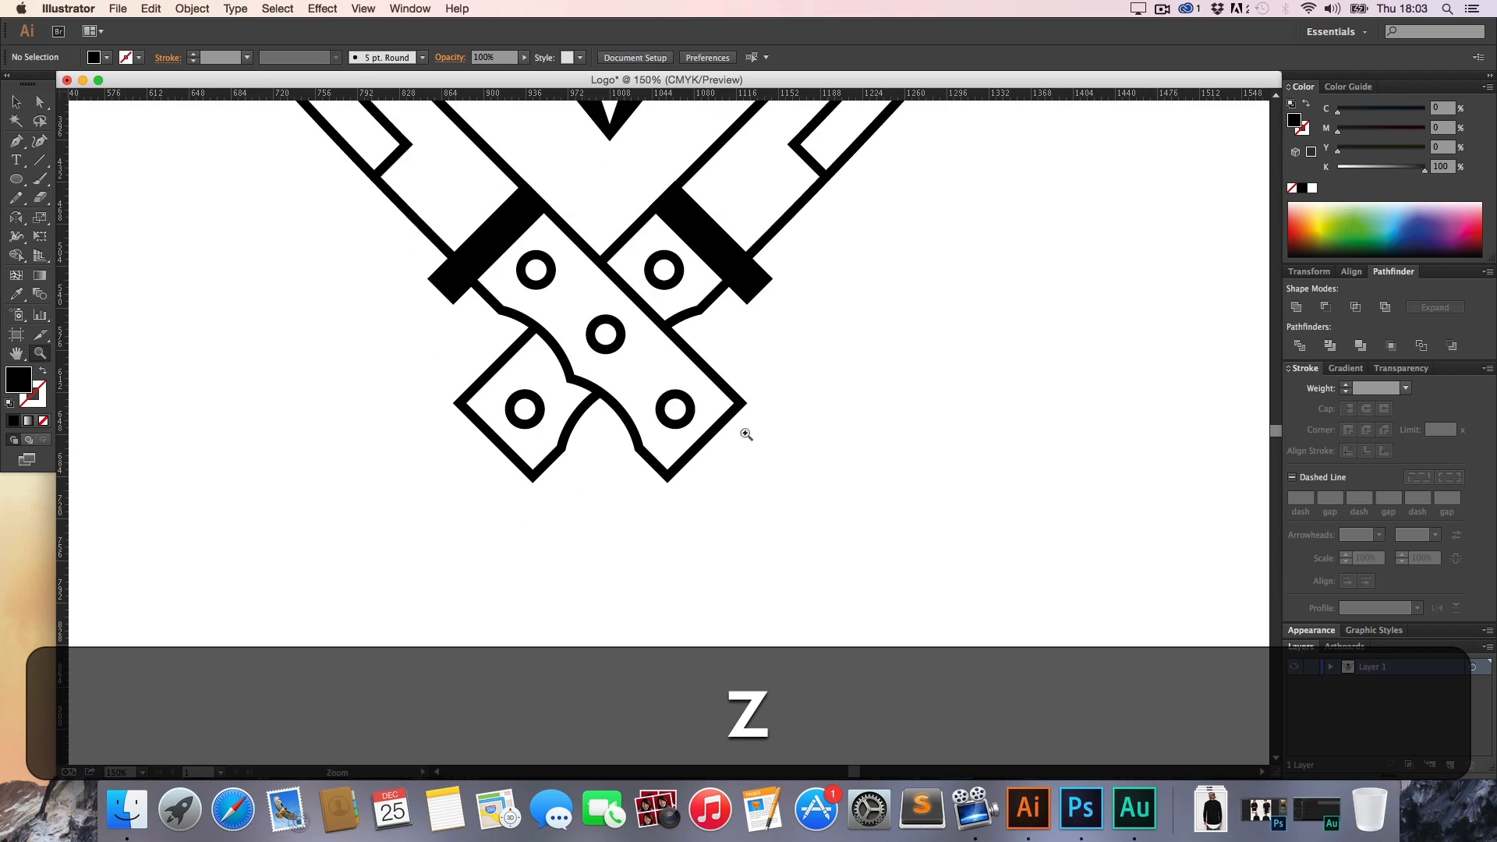
click(746, 433)
alt+click(746, 434)
alt+click(746, 434)
alt+click(747, 433)
Add the text "EST." in the empty area below the crossed knife handles
key(h)
drag(662, 423, 501, 358)
key(z)
click(581, 426)
click(581, 427)
key(h)
key(t)
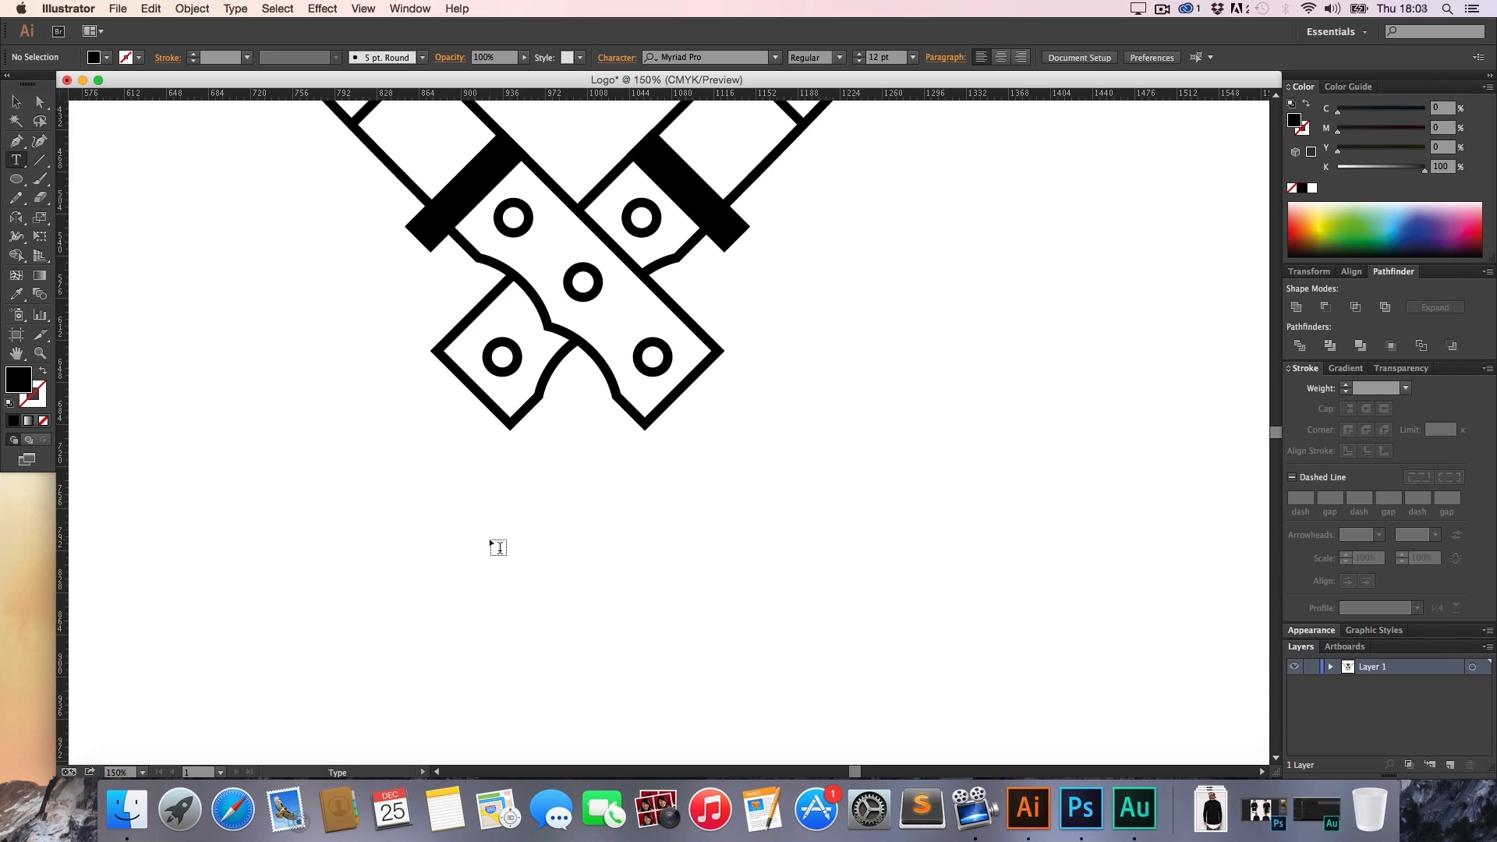
click(491, 542)
text(EST.)
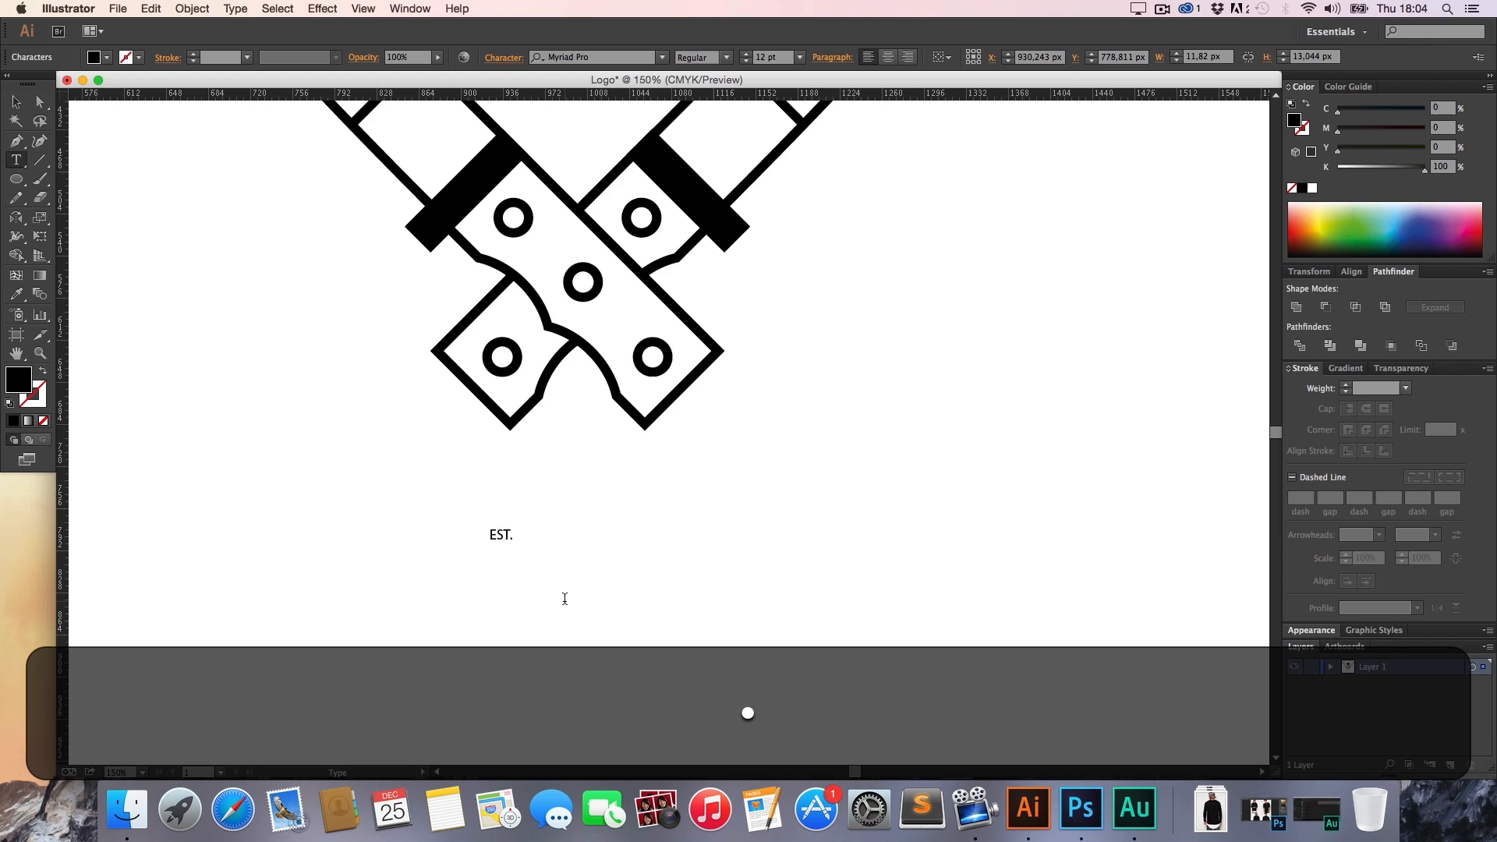
Change the font of the whole "EST." text to Gotham Bold
key(super+a)
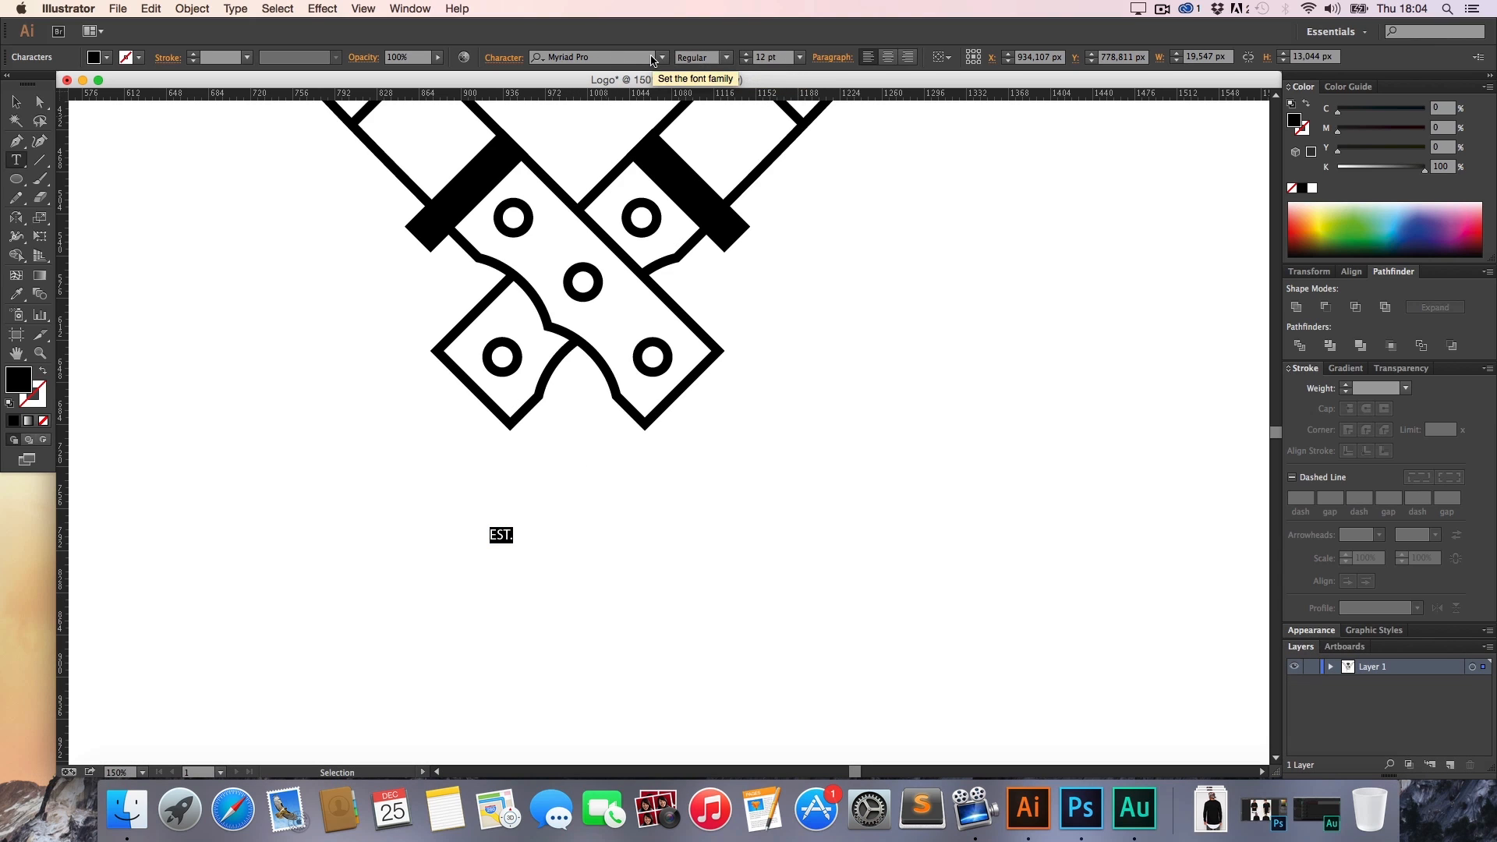
click(623, 59)
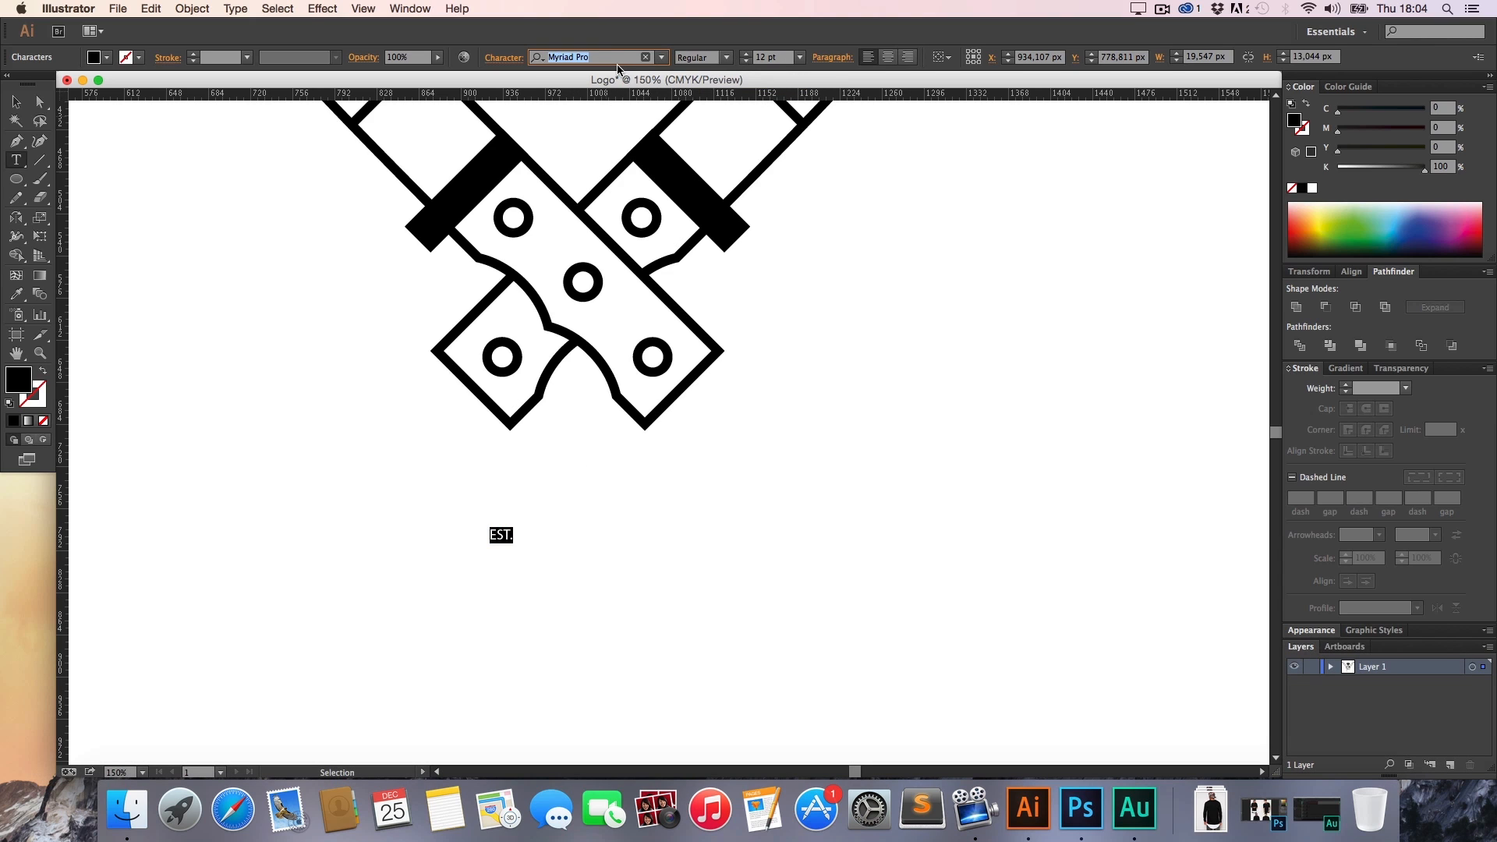
text(gotham)
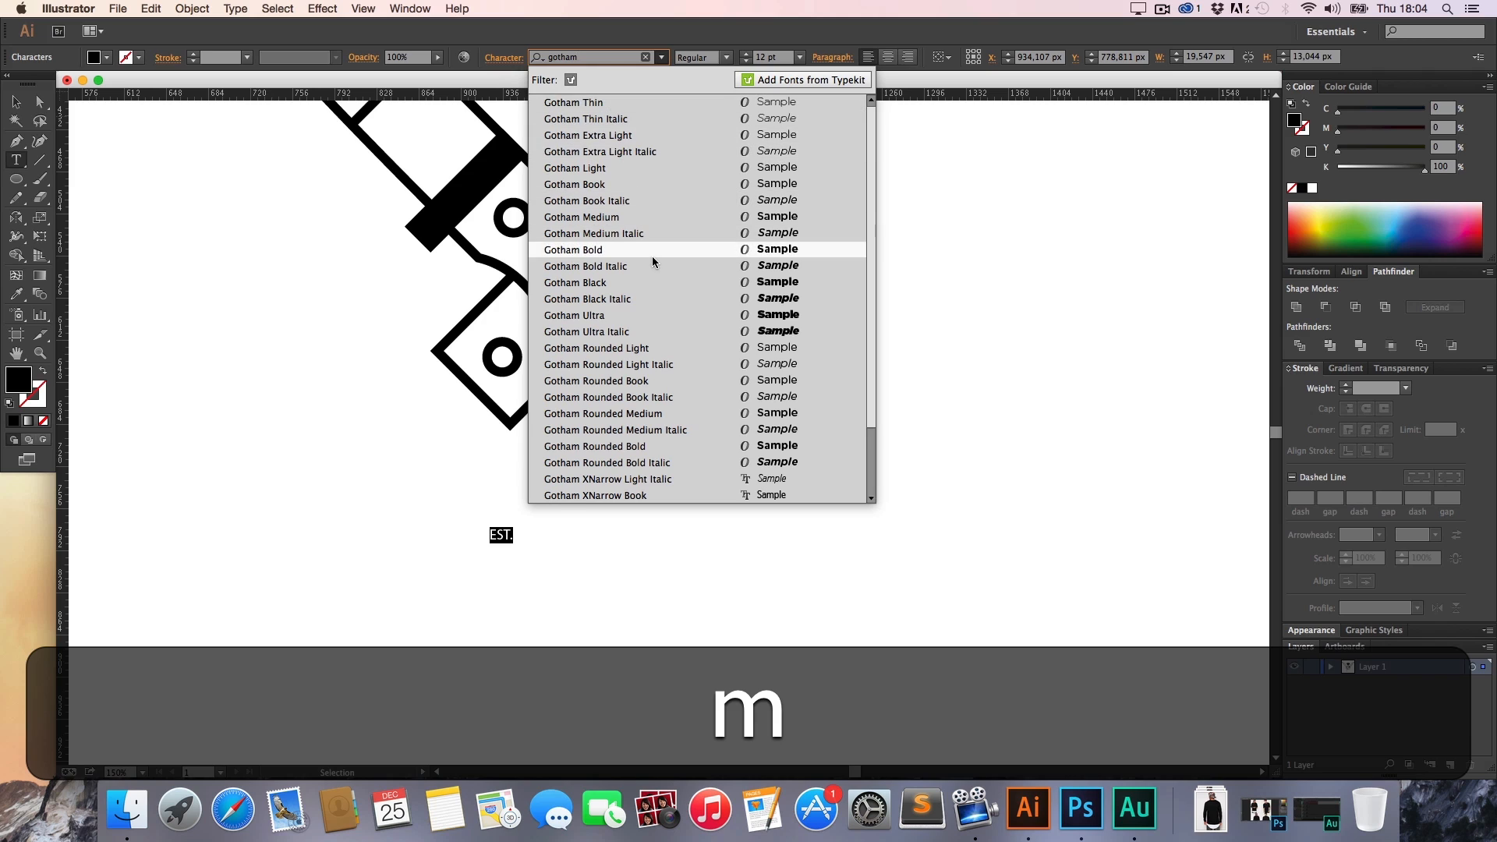
click(653, 257)
Set the font size of the "EST." text to 60 pt
shift+click(746, 54)
shift+click(746, 54)
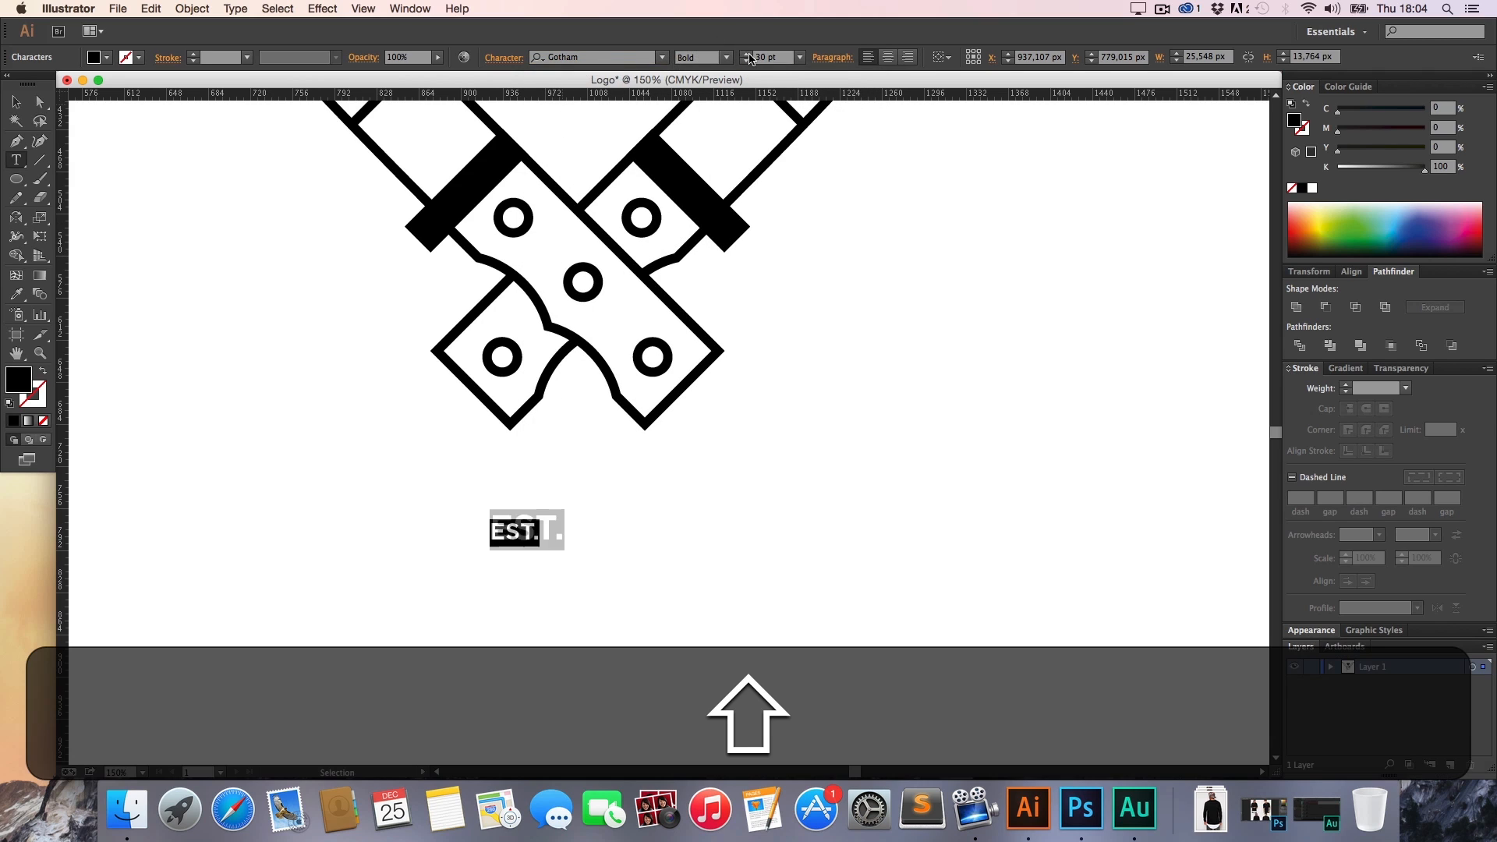
shift+click(747, 54)
shift+click(747, 53)
shift+click(747, 54)
shift+click(746, 53)
shift+click(747, 54)
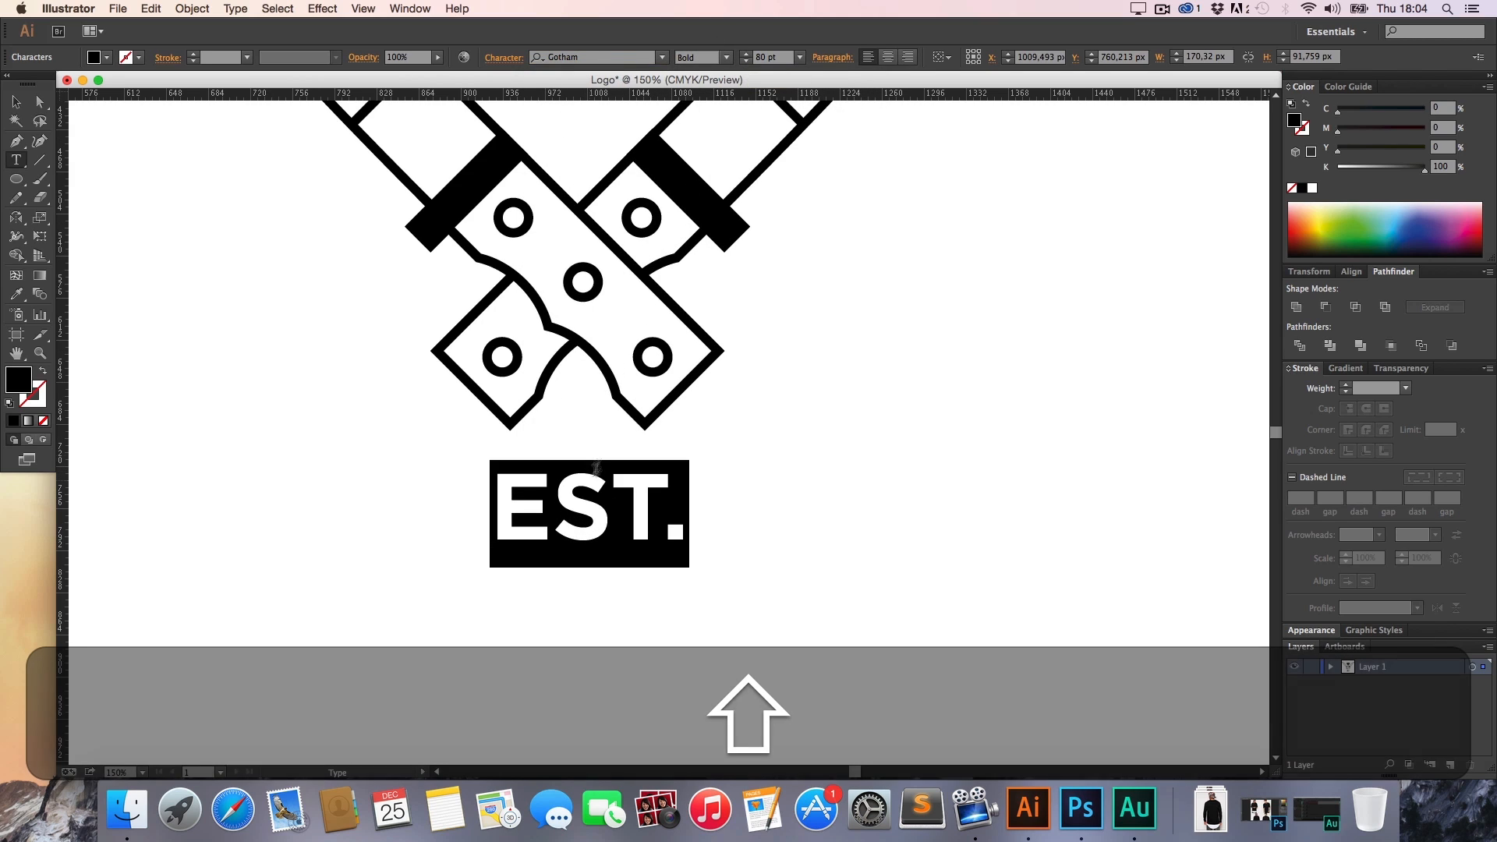
shift+click(746, 62)
shift+click(747, 62)
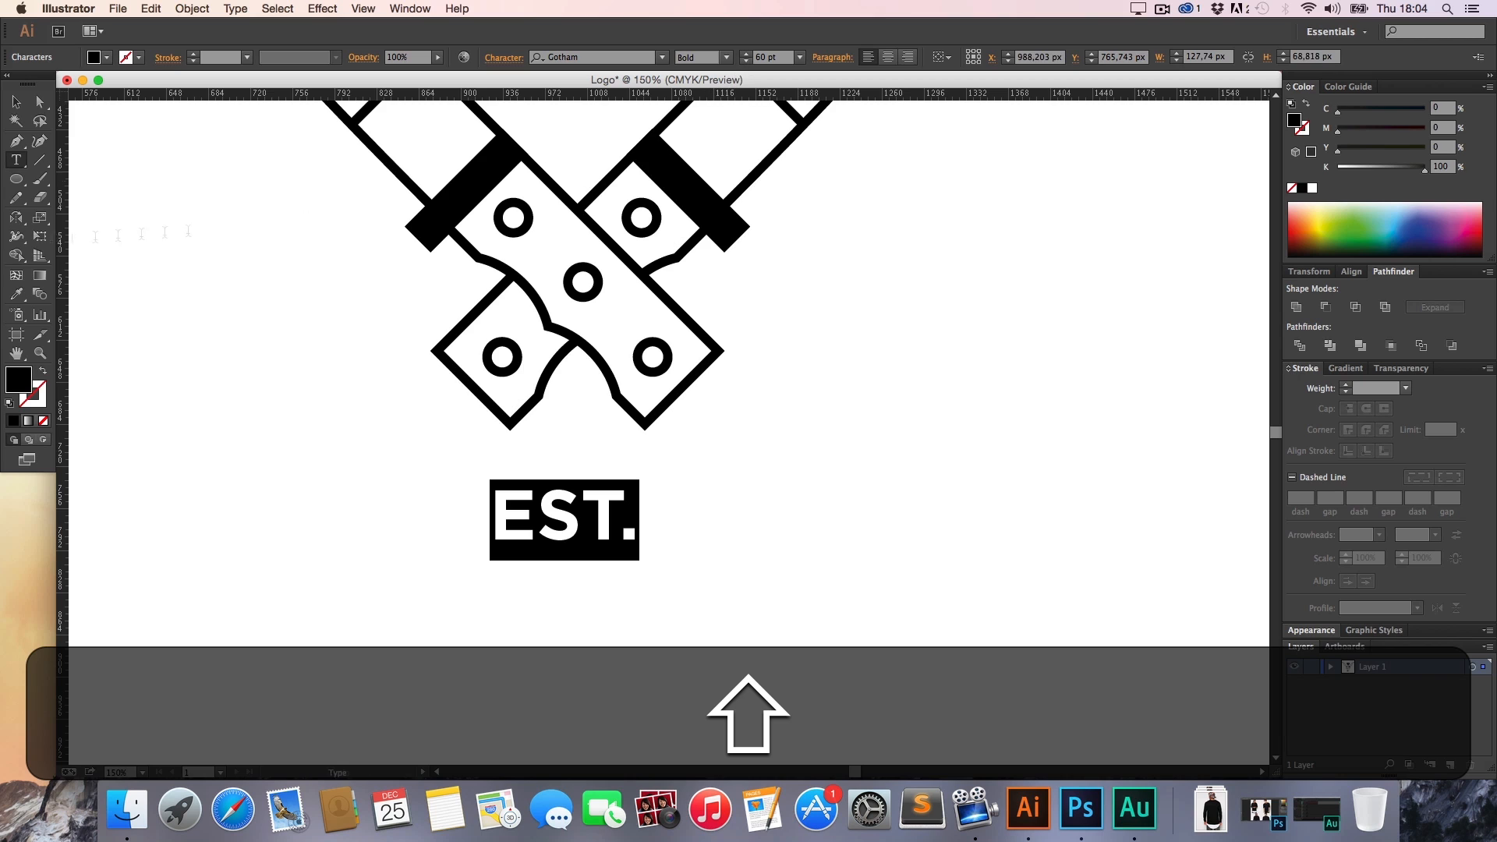
Place "EST." left of the crossed handles with a level copy on the right, and change the copy's text to "2014"
click(16, 102)
drag(536, 514, 848, 310)
key(t)
click(834, 303)
key(super+a)
text(2014)
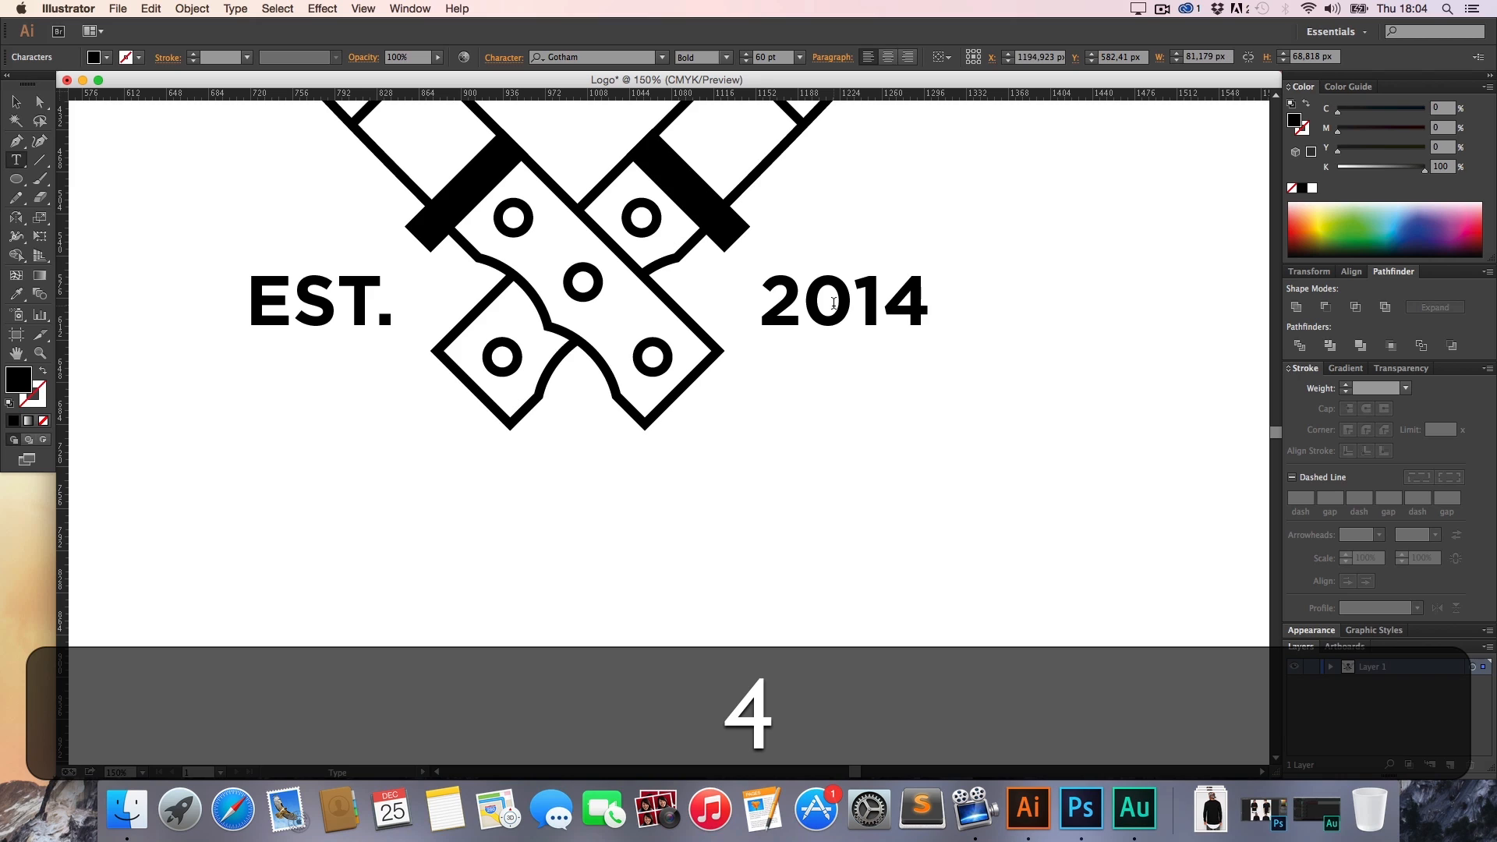
click(15, 101)
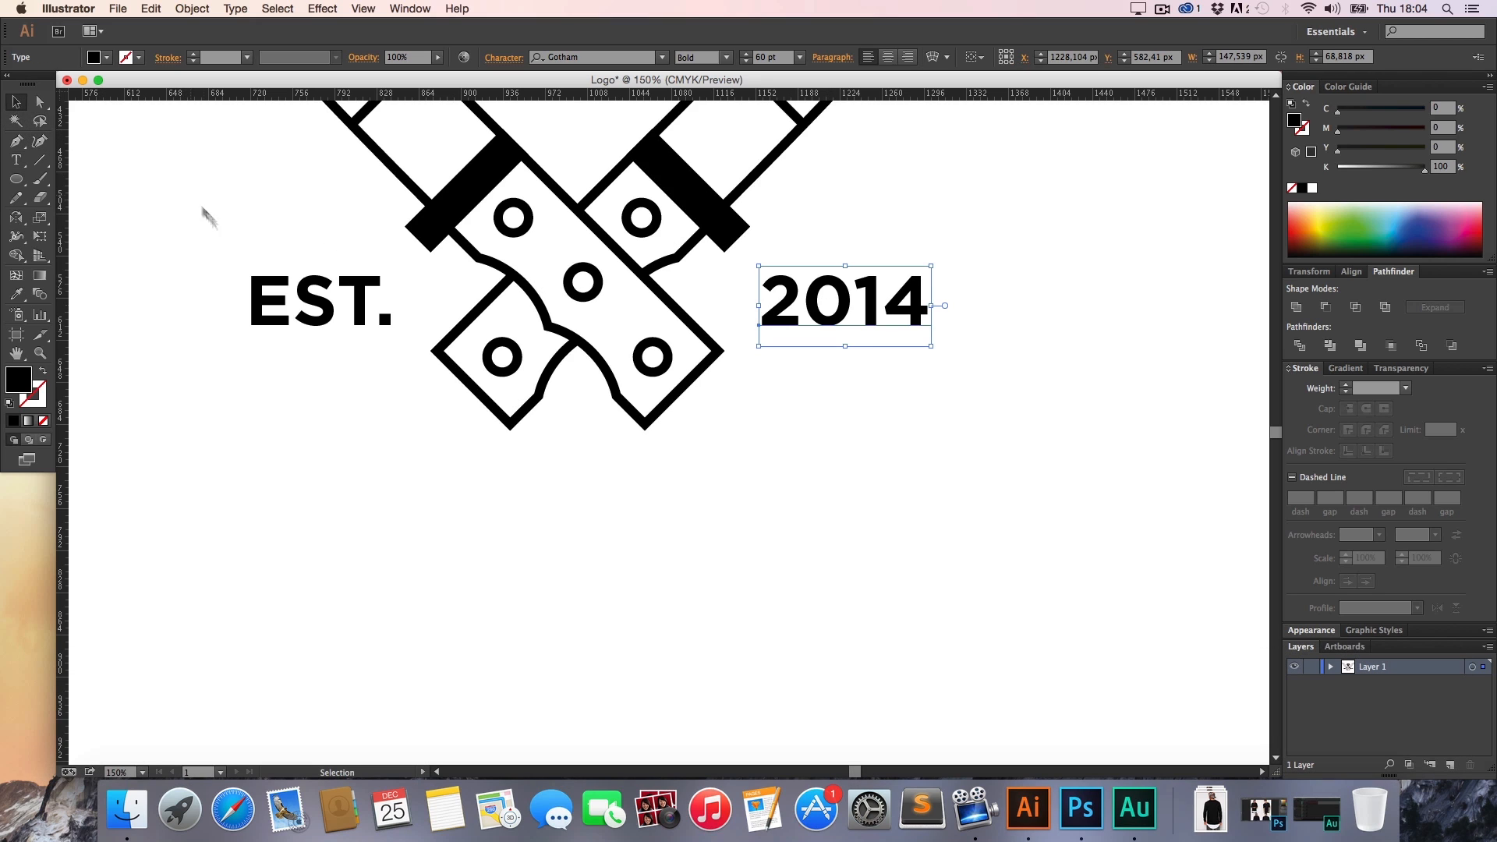
click(444, 478)
drag(795, 312, 795, 312)
click(806, 392)
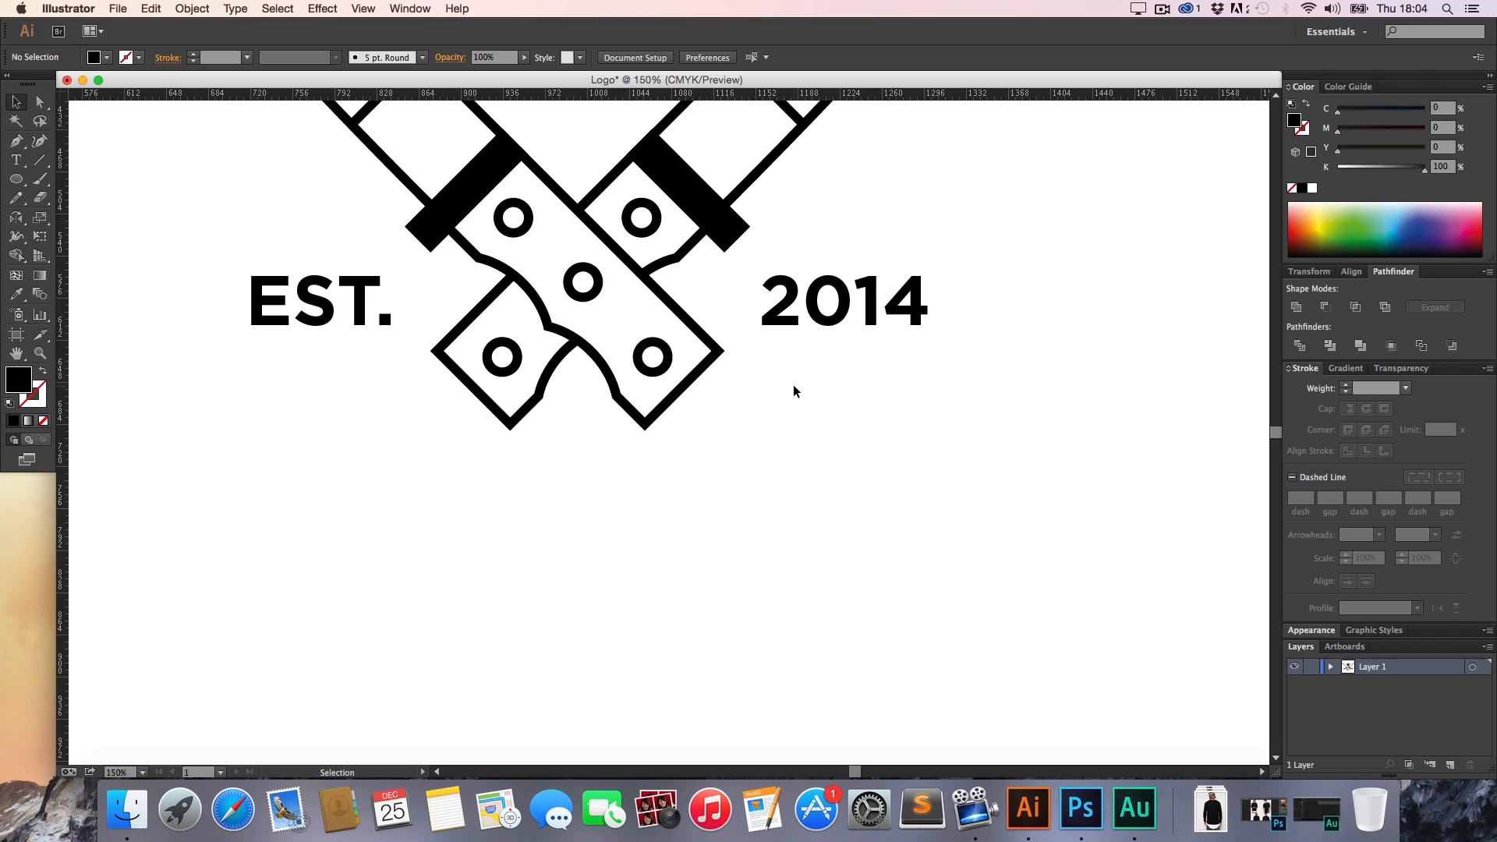
Draw a filled spacer rectangle between the period of "EST." and the left handle corner, and copy it beside the right handle corner
click(23, 186)
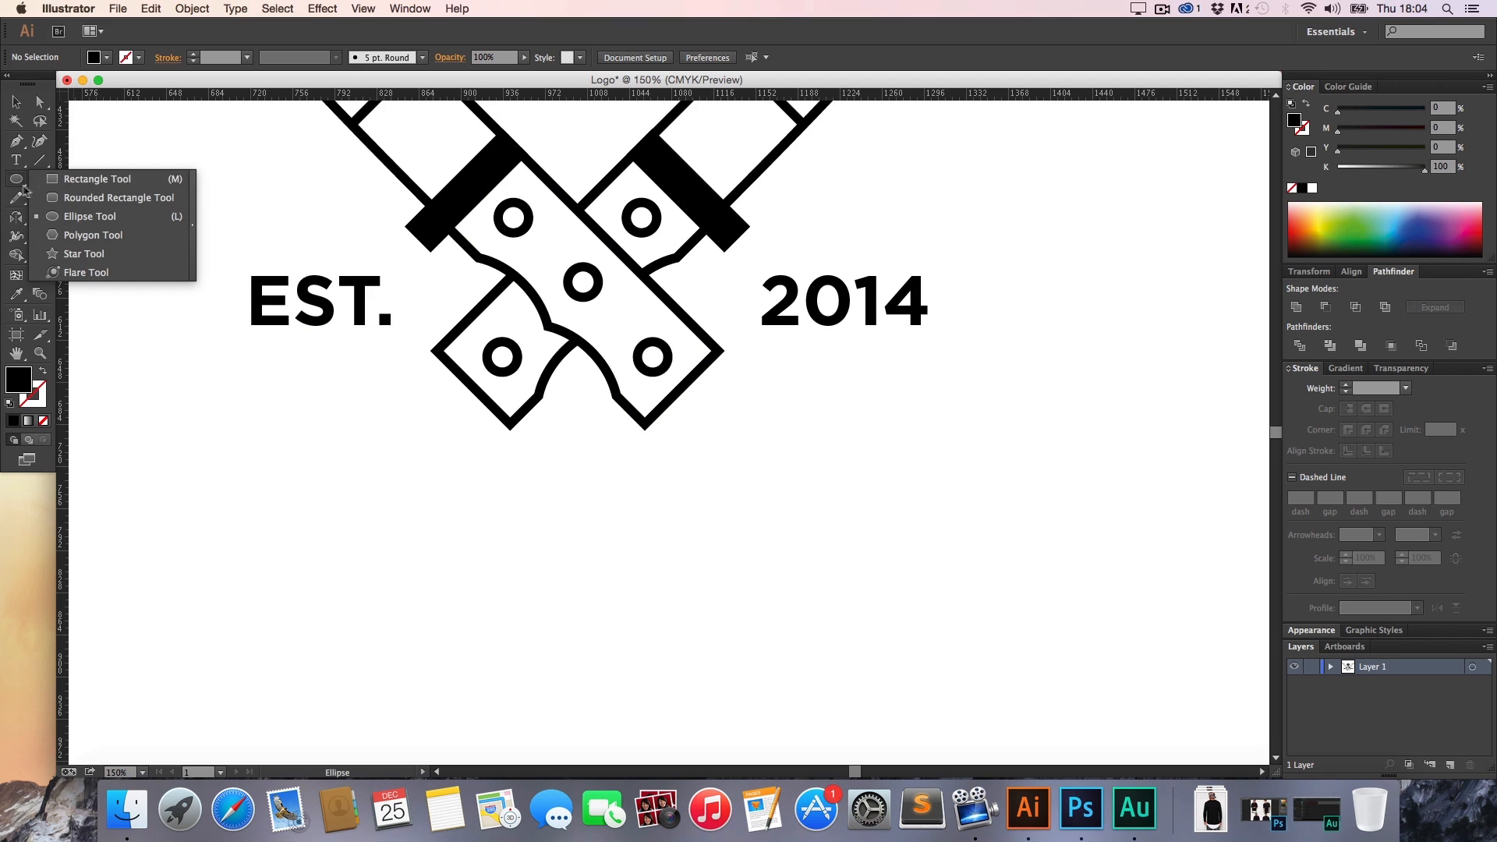
click(97, 178)
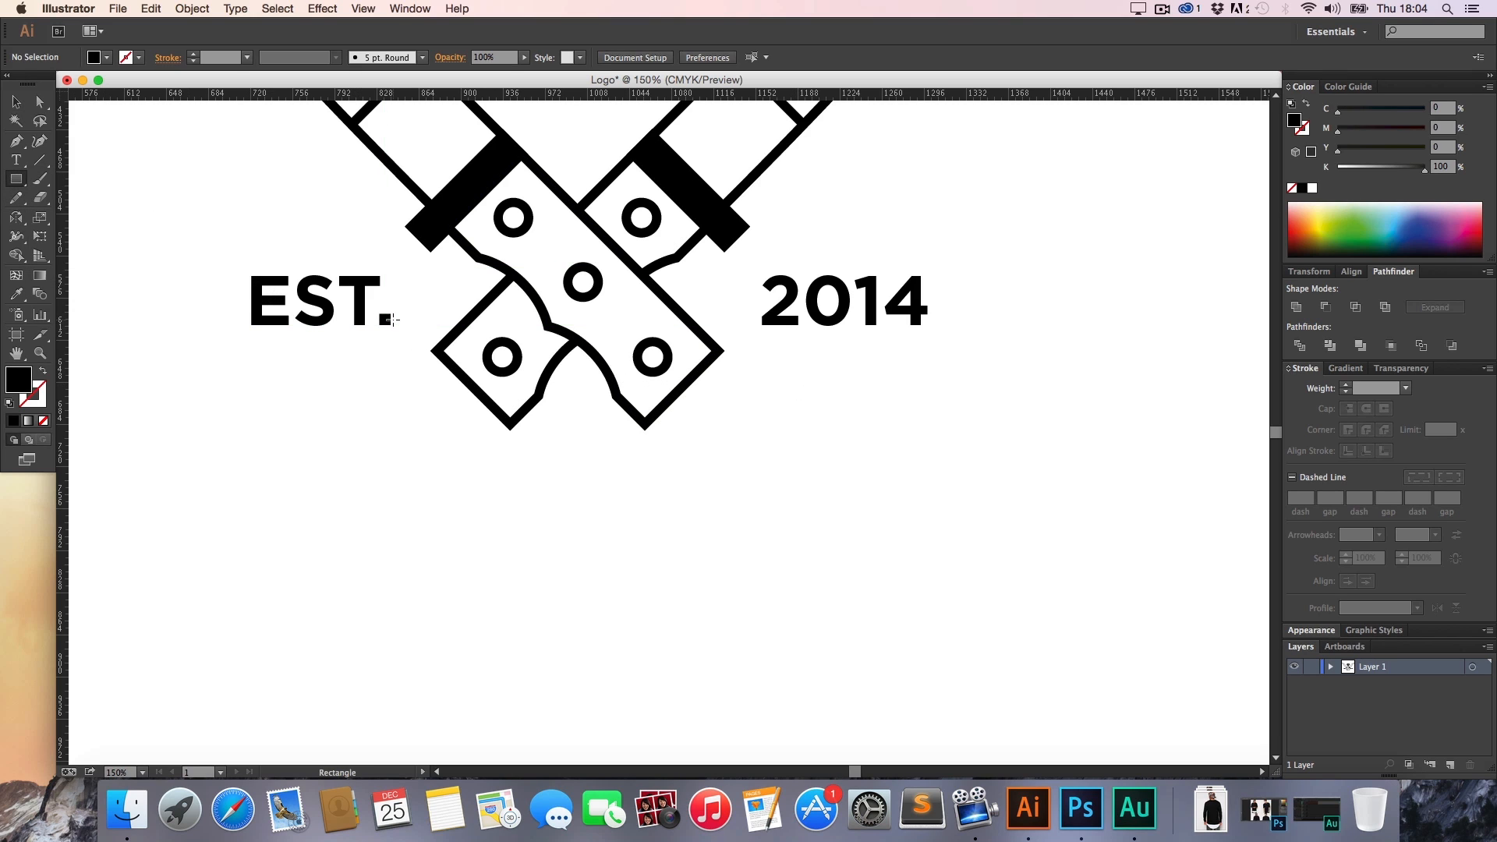
mouse_move(388, 319)
mouse_down()
mouse_move(431, 398)
mouse_move(754, 377)
mouse_up()
key(v)
click(811, 331)
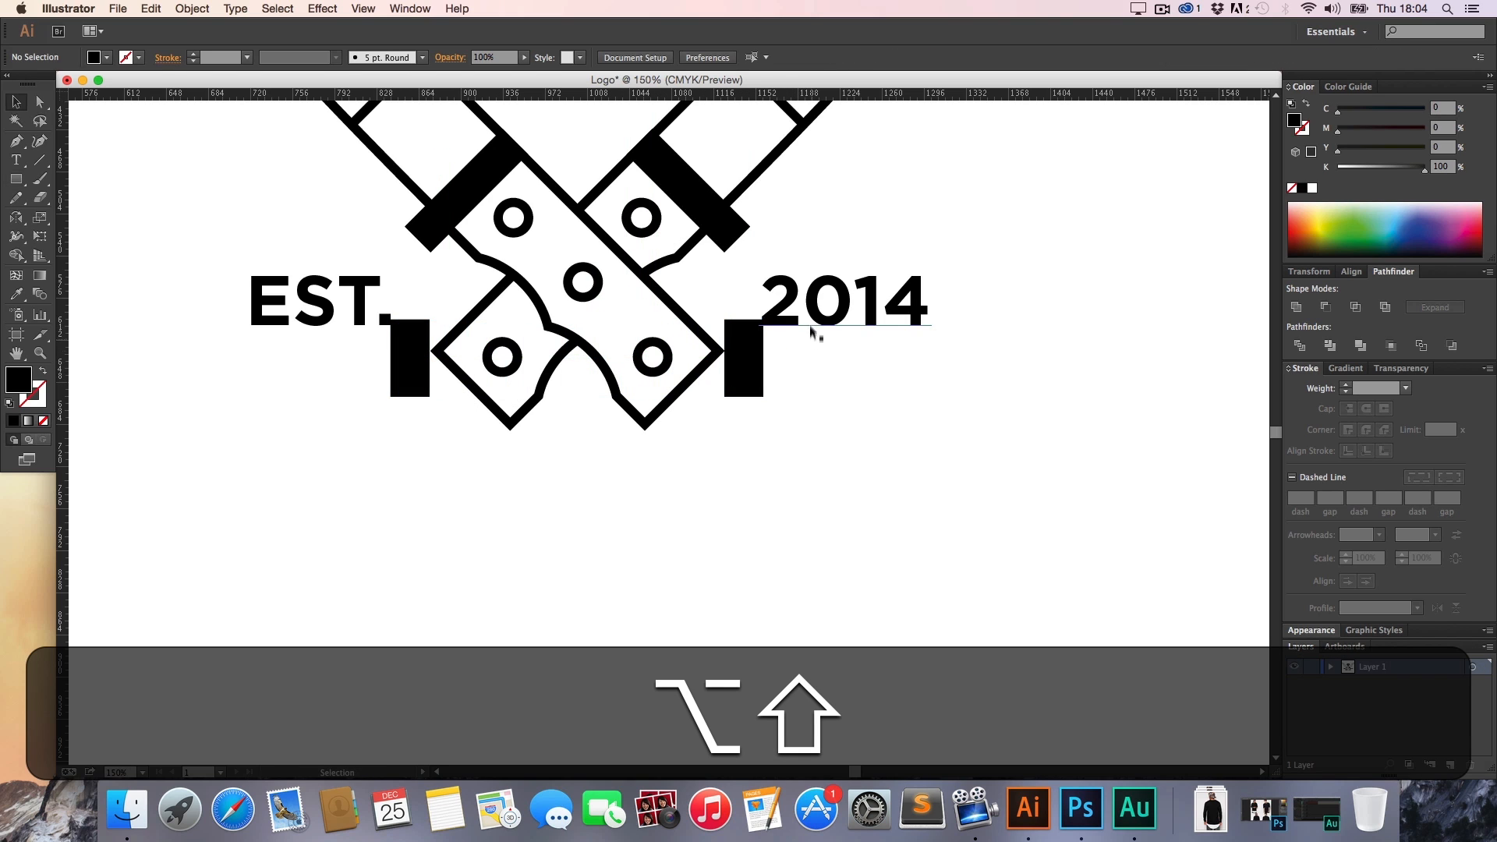
Shift "2014" horizontally until the left edge of its first digit meets the right spacer rectangle
key(z)
drag(766, 307, 837, 376)
key(h)
drag(496, 319, 655, 384)
key(v)
drag(534, 301, 579, 301)
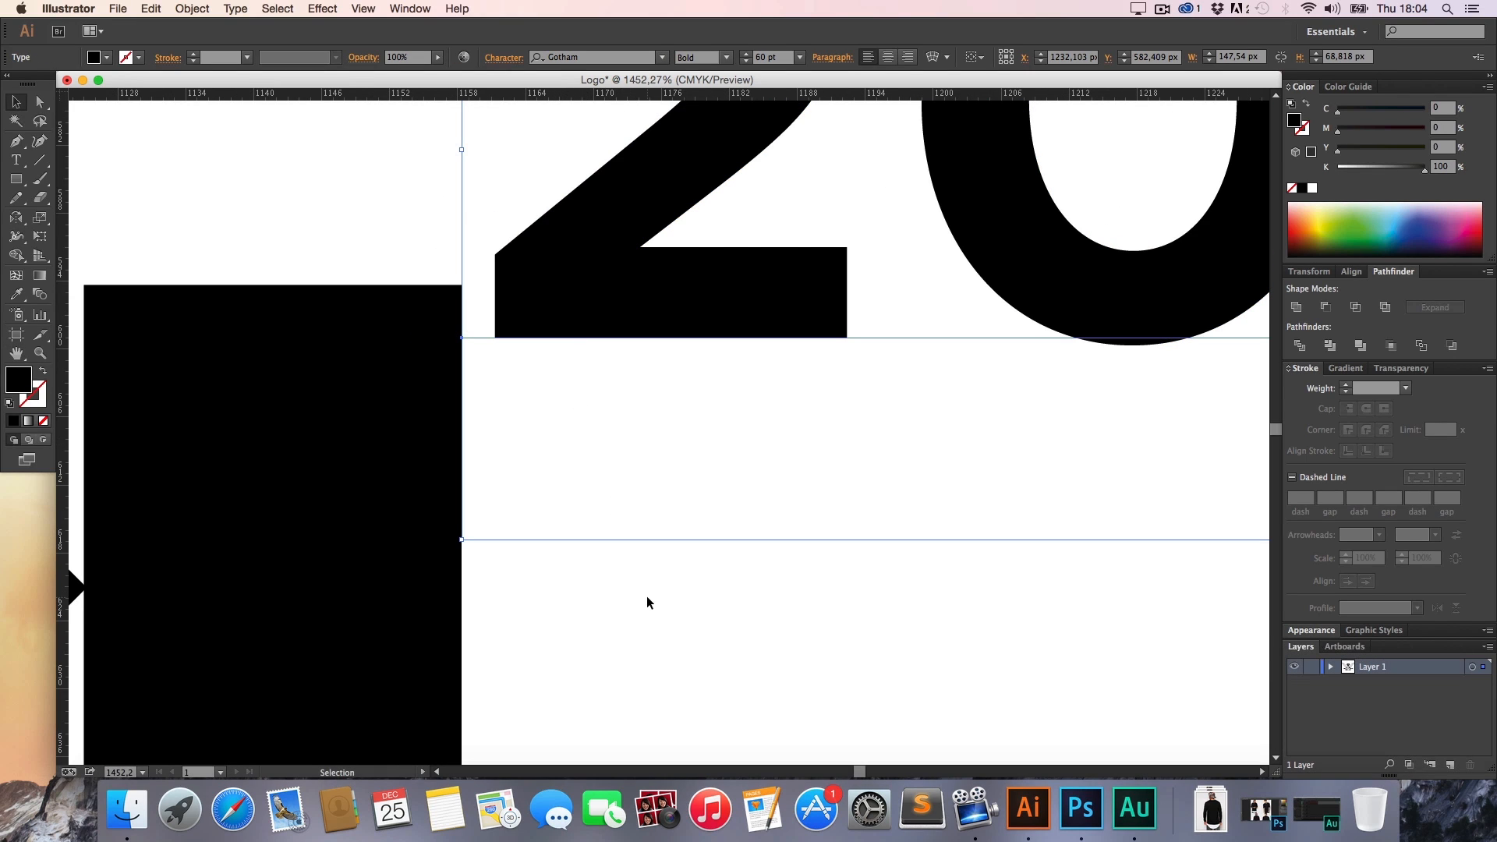
click(648, 599)
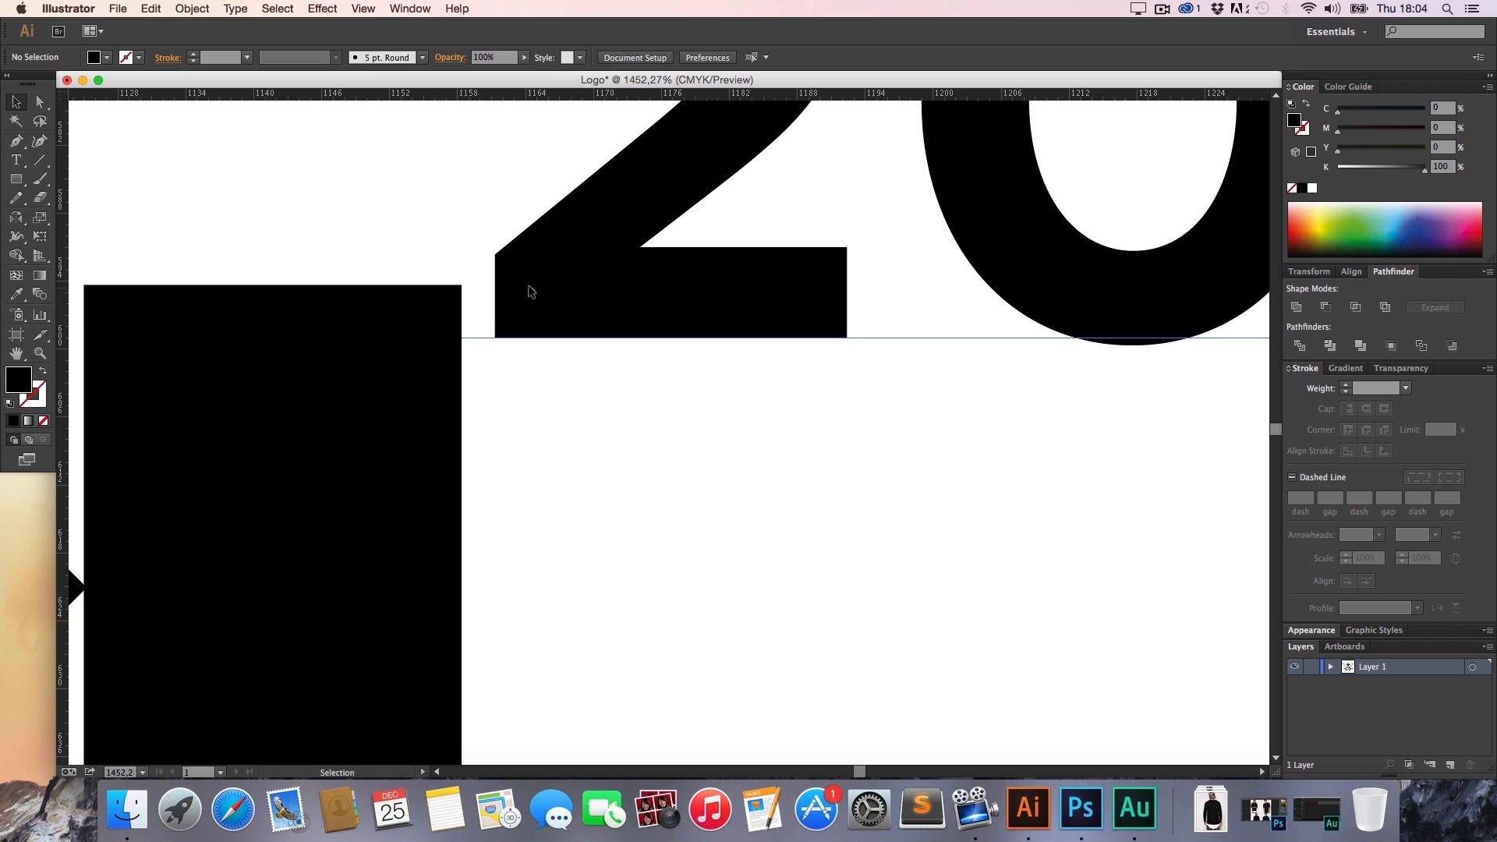
drag(531, 292, 497, 289)
Delete both spacer rectangles beside the knife handles
click(354, 438)
key(BackSpace)
key(super+1)
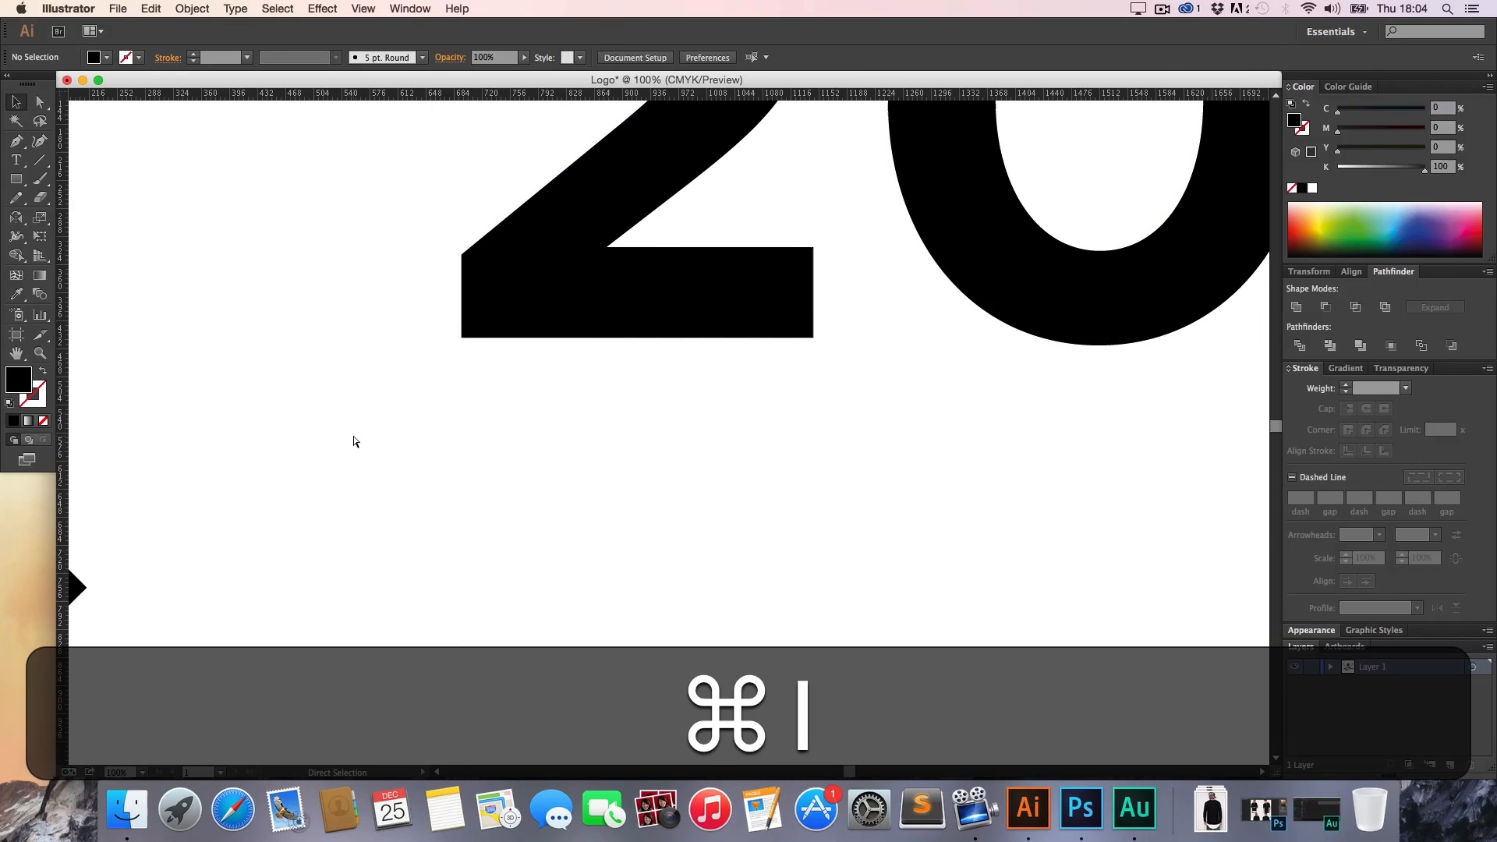
key(super+h)
key(v)
click(588, 506)
key(BackSpace)
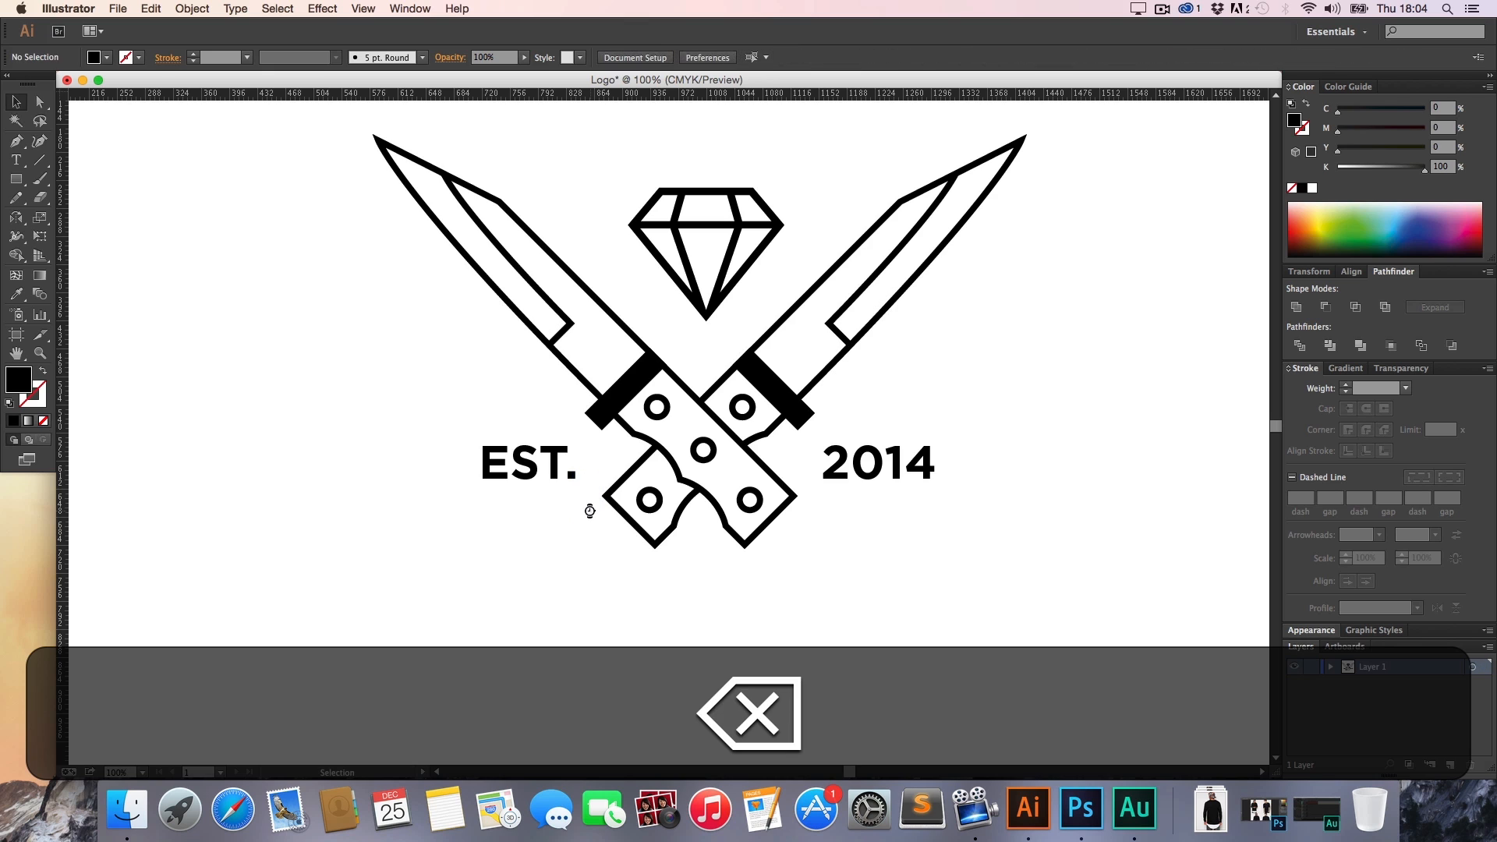
Add the text "Los Pollos Hermanos" below the crossed knives and select it as an object
key(h)
drag(758, 521, 570, 503)
key(z)
alt+click(632, 517)
key(h)
key(z)
click(612, 469)
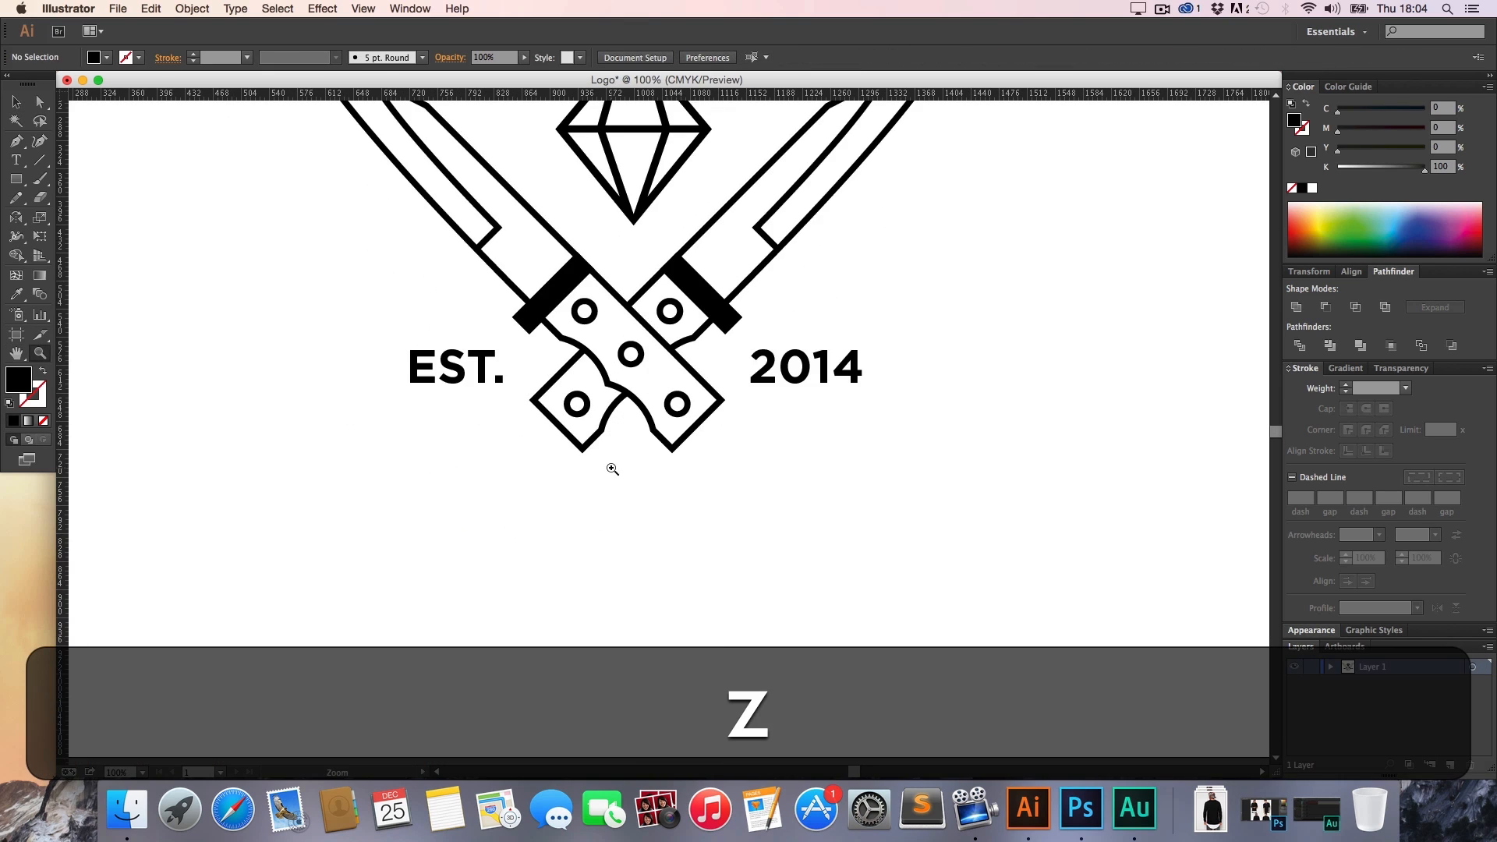
key(h)
drag(639, 460, 576, 471)
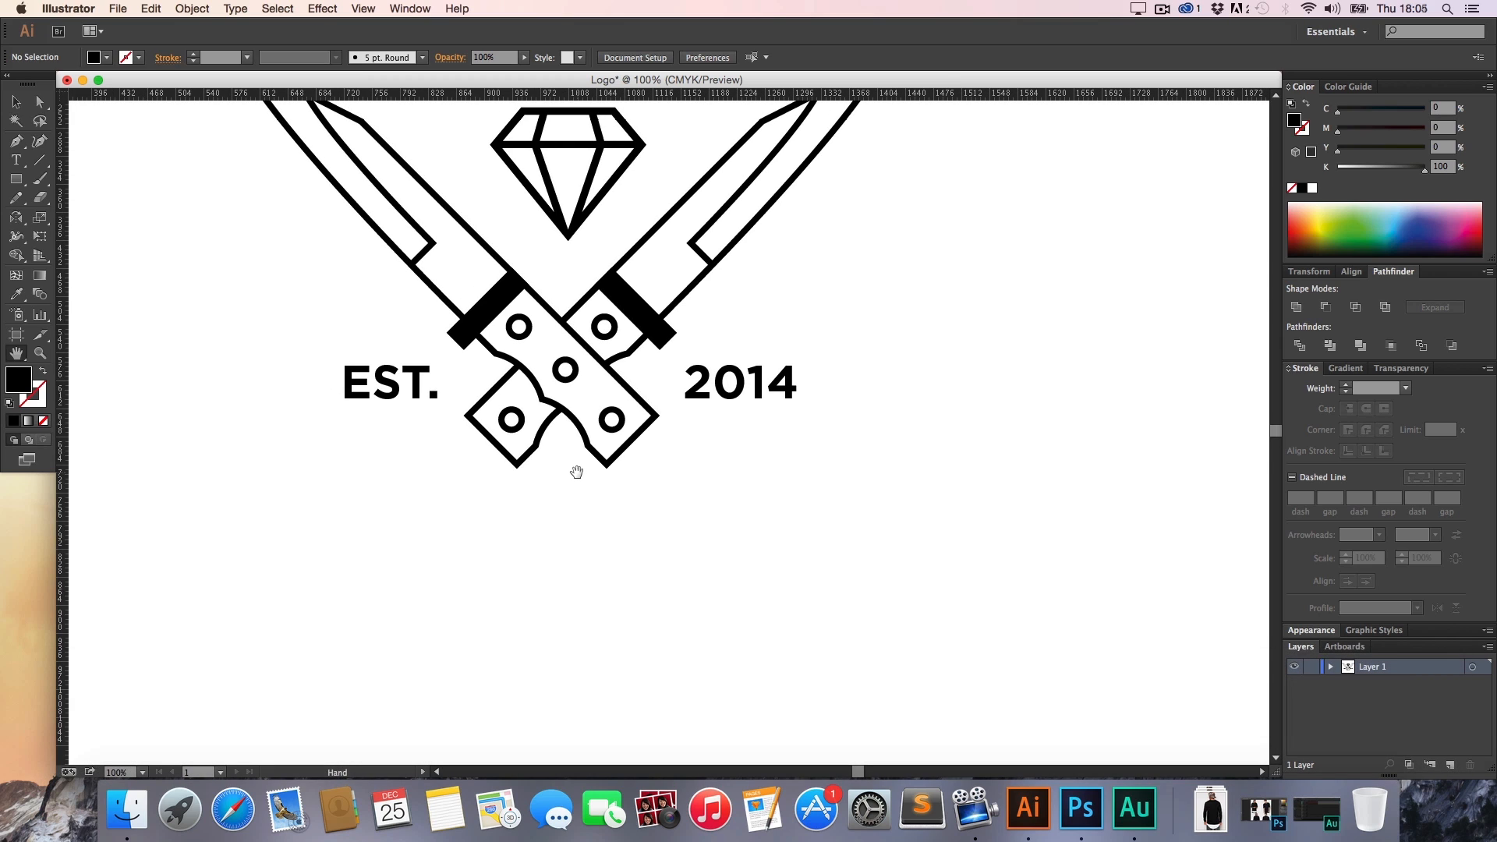
key(t)
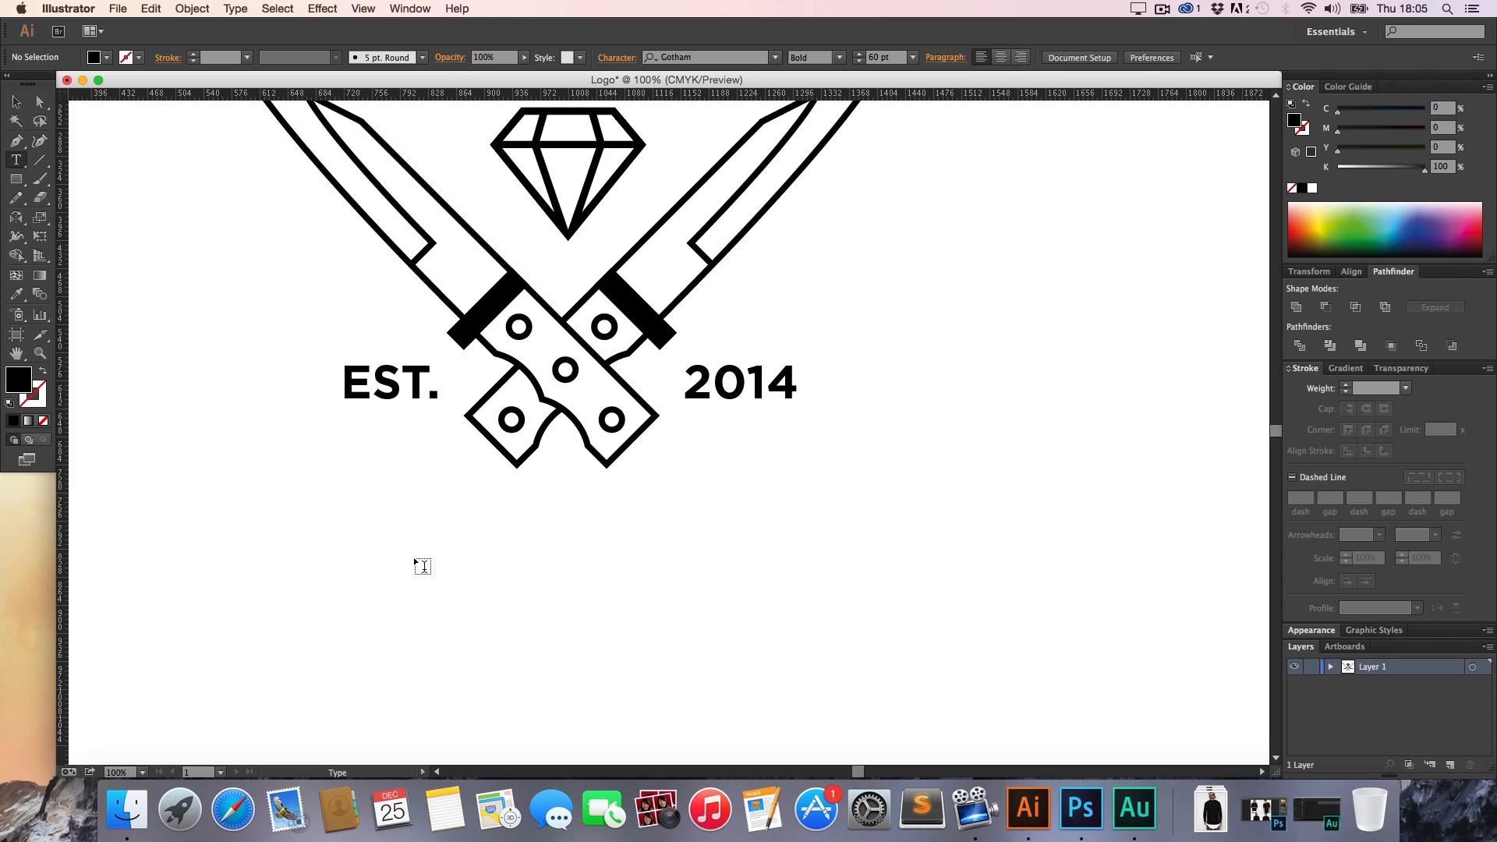
click(415, 561)
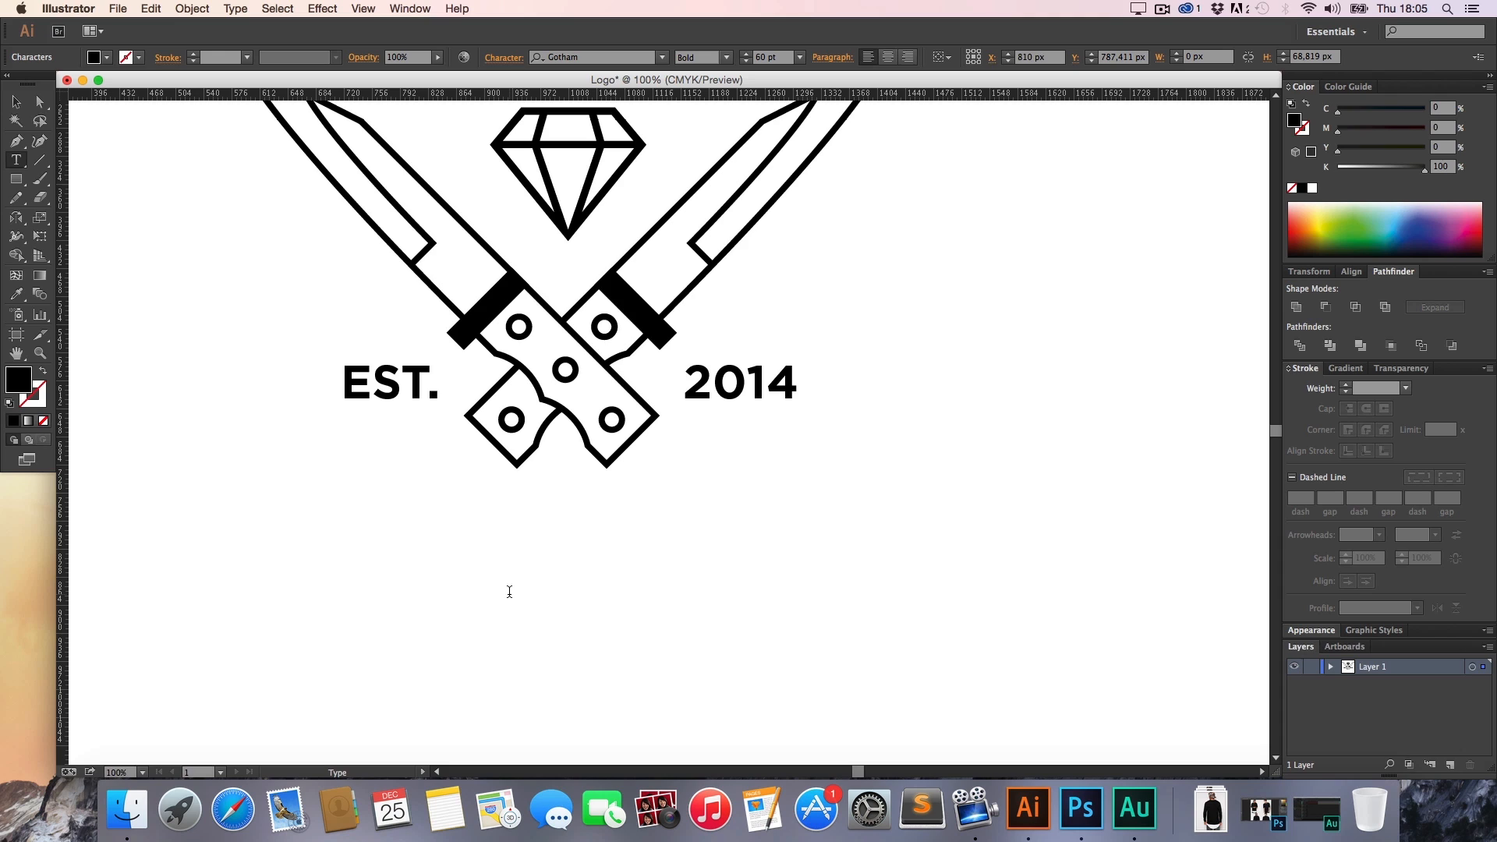
text(Los Pollos )
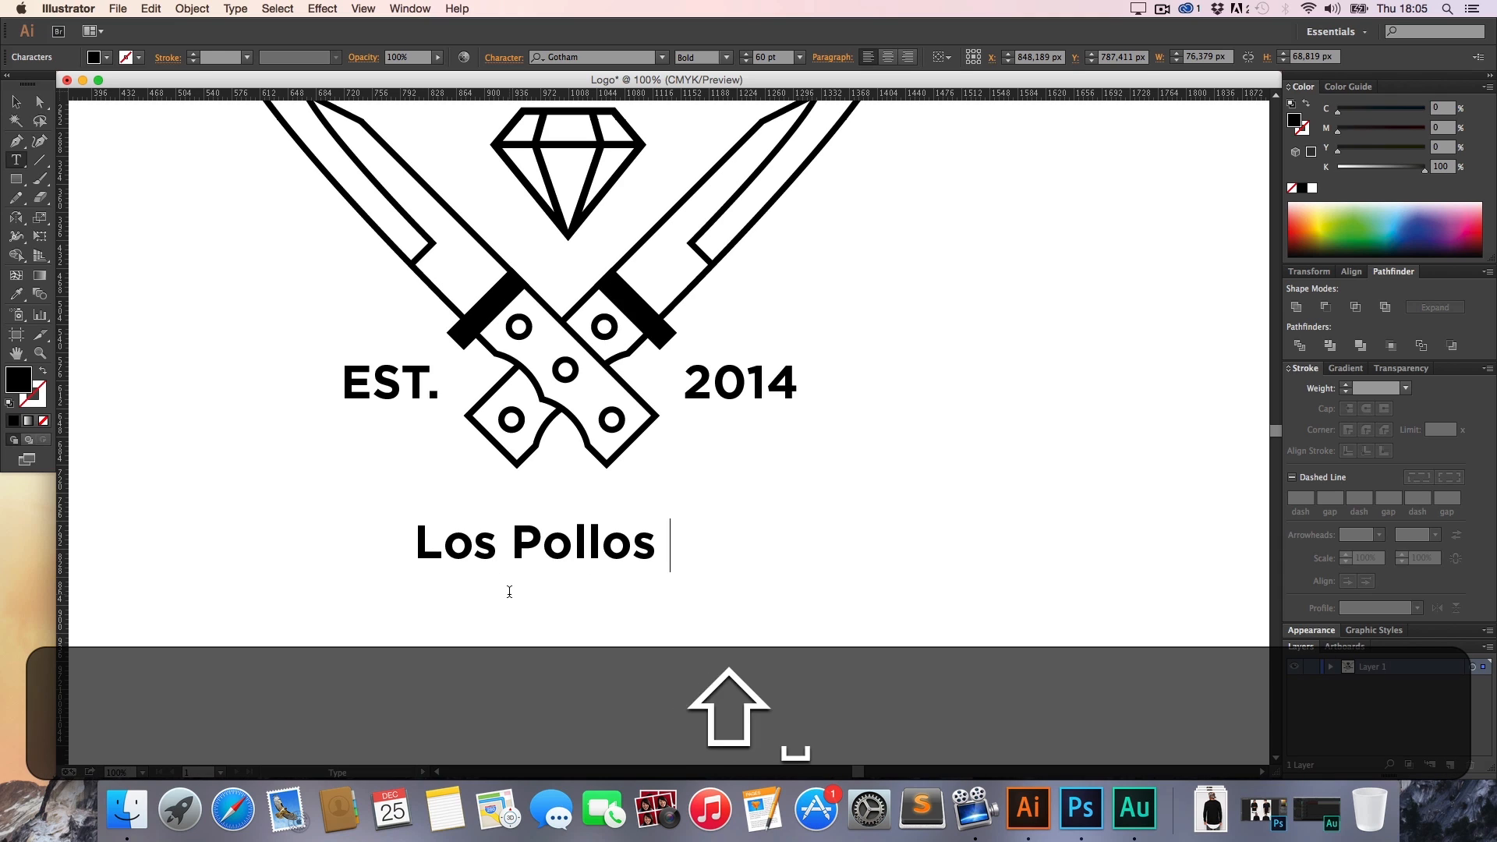
text(Hermanos)
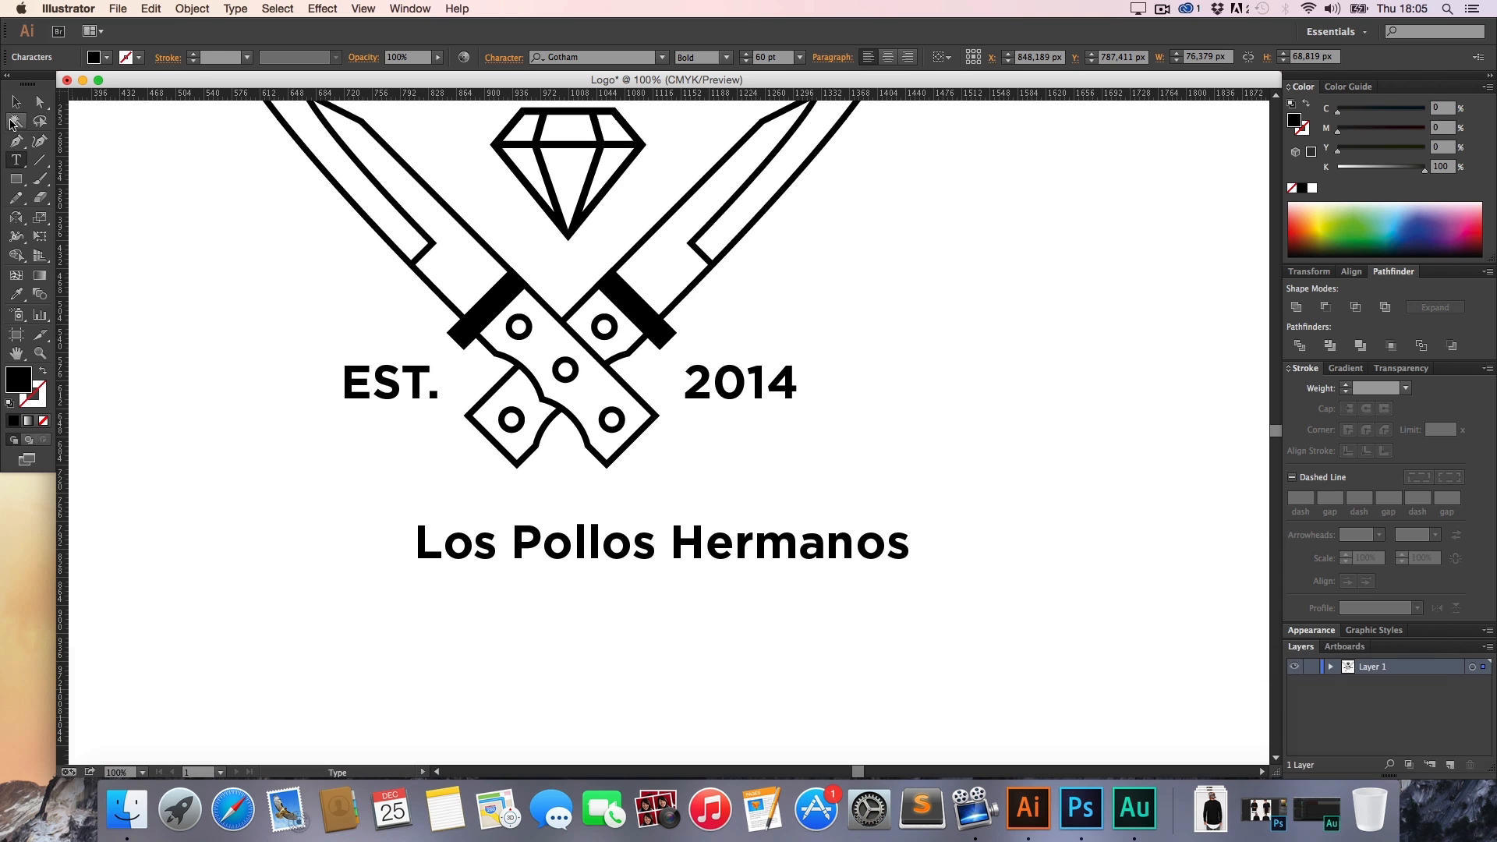
key(Escape)
key(v)
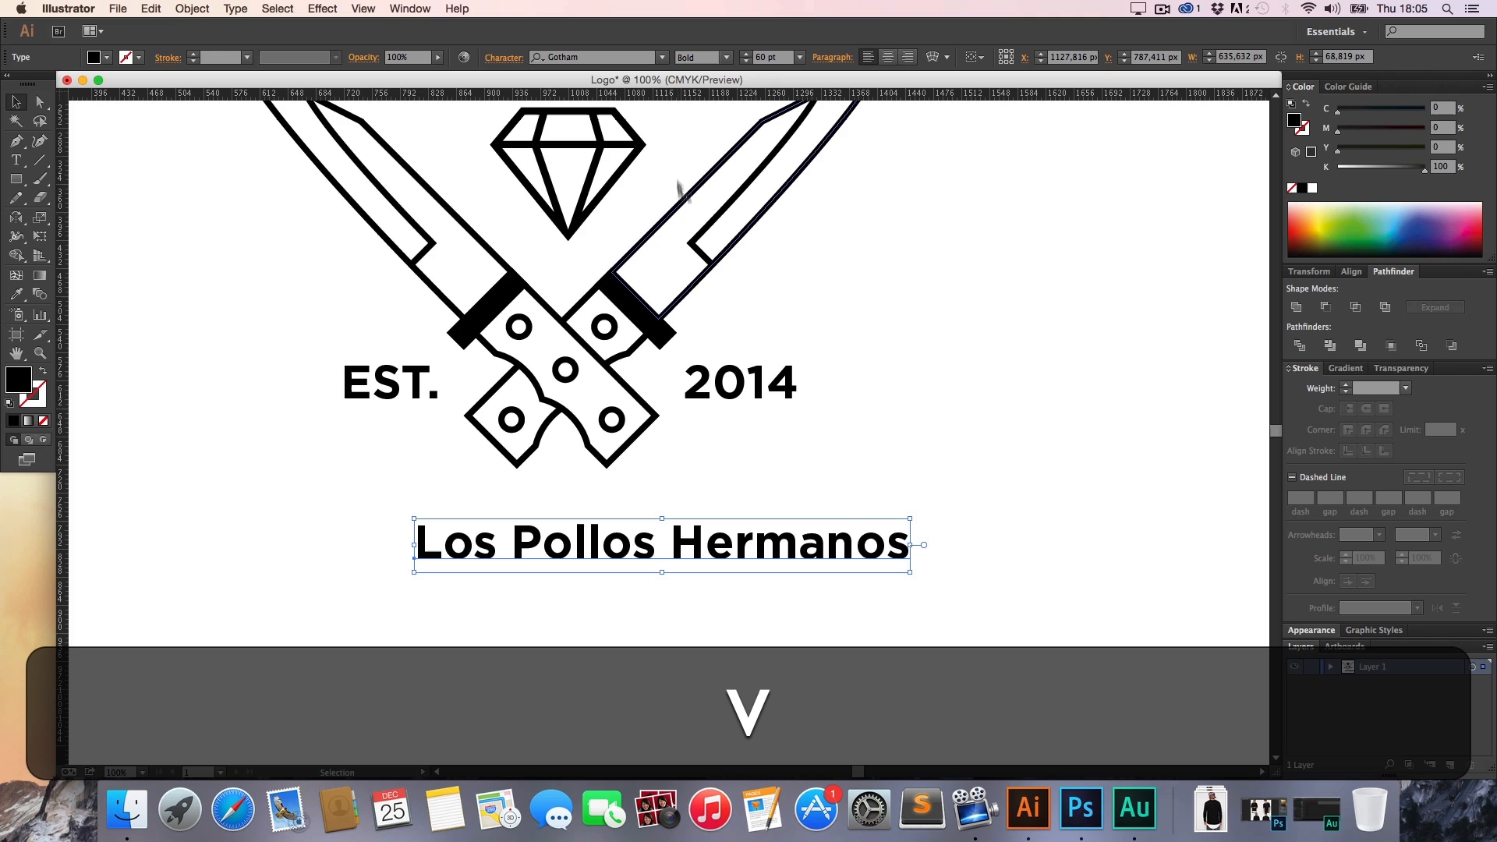
Set the "Los Pollos Hermanos" text in Cloister Black Light and increase its font size to 90 pt
click(601, 57)
text(clo)
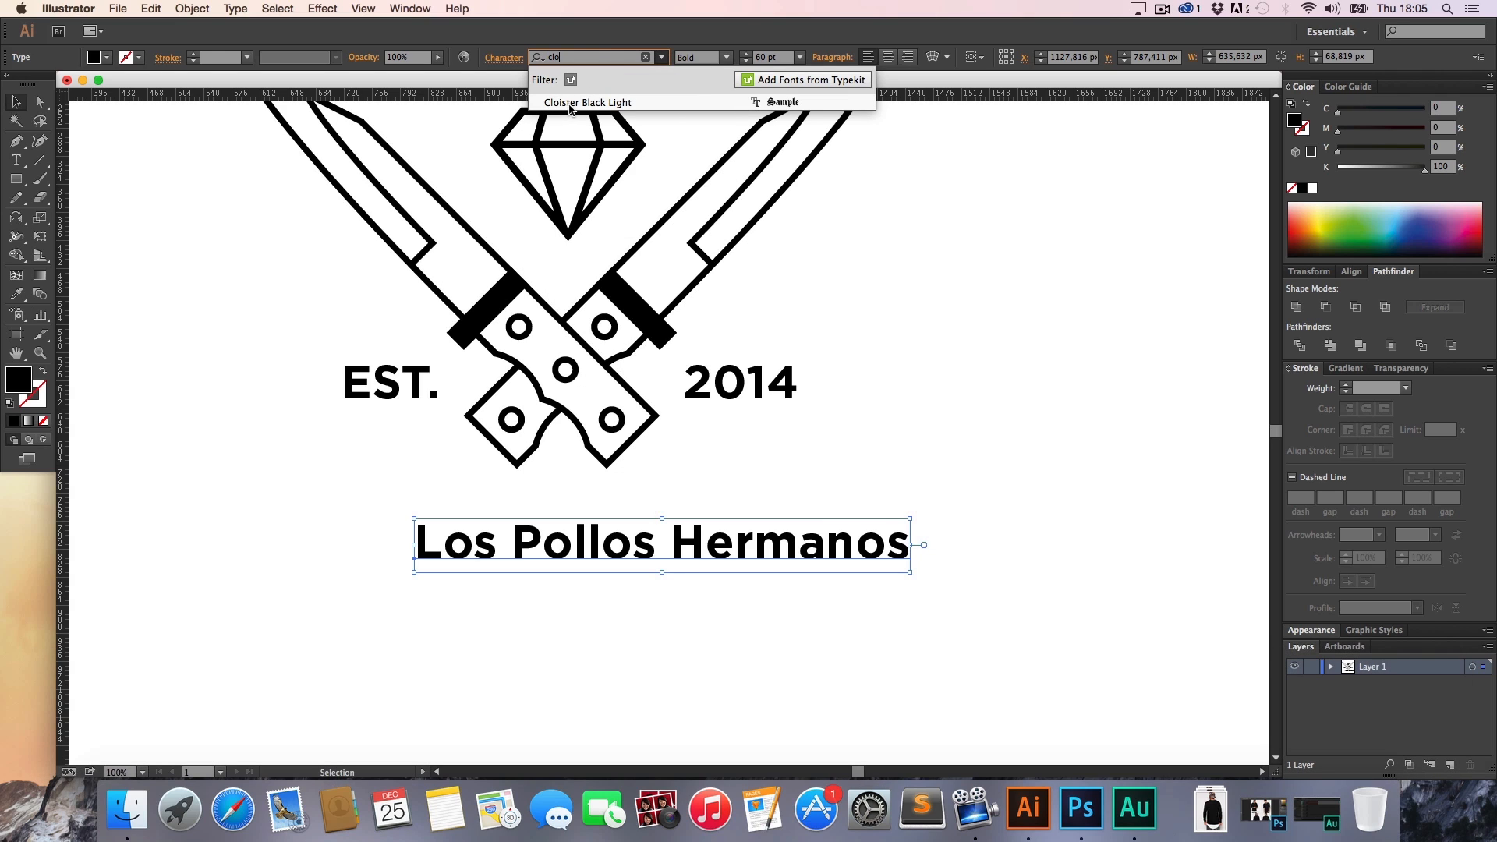
click(571, 106)
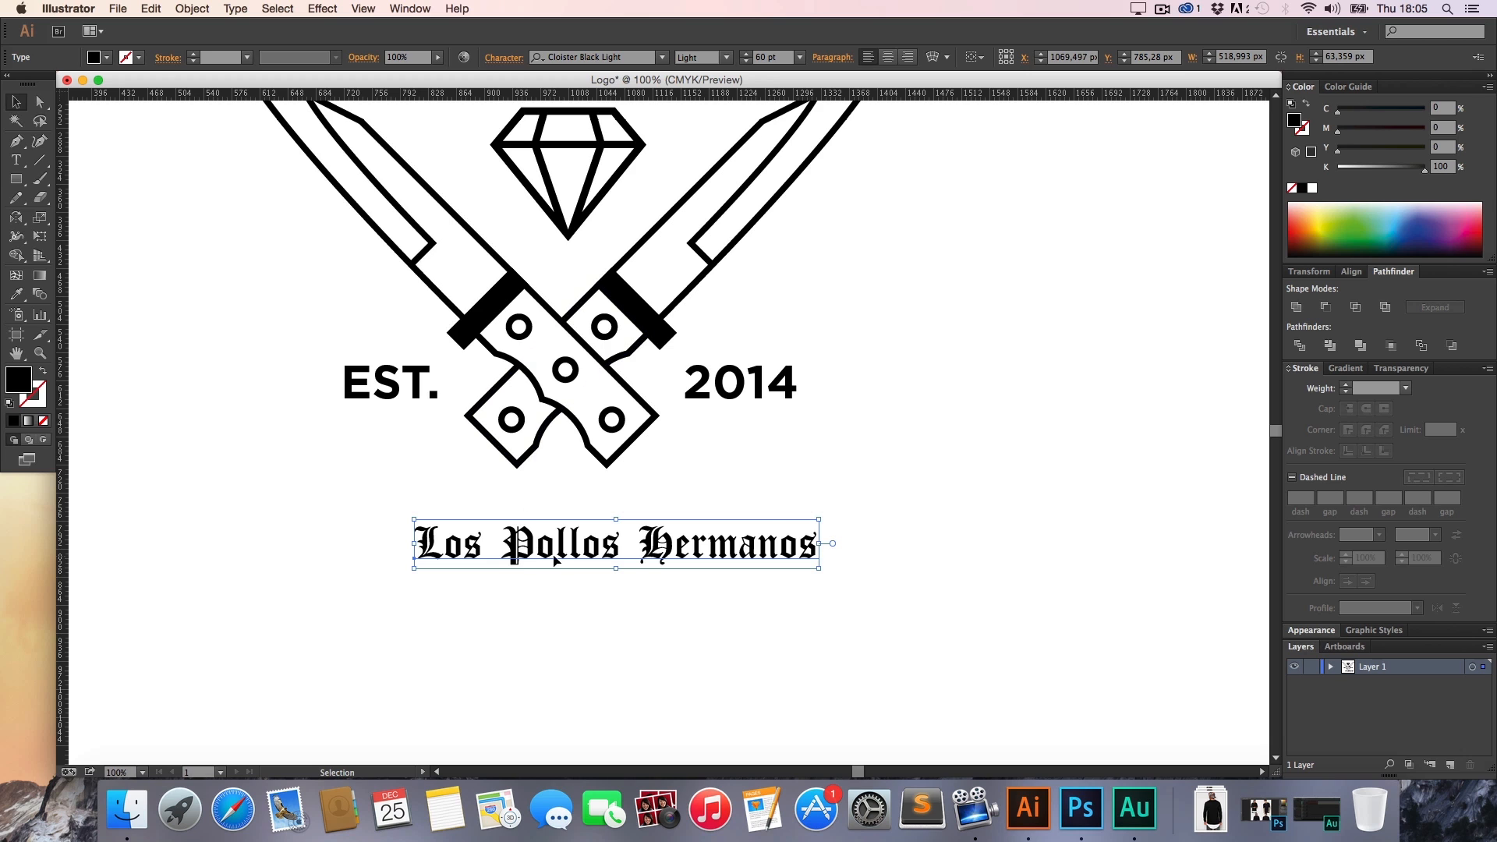
shift+click(746, 54)
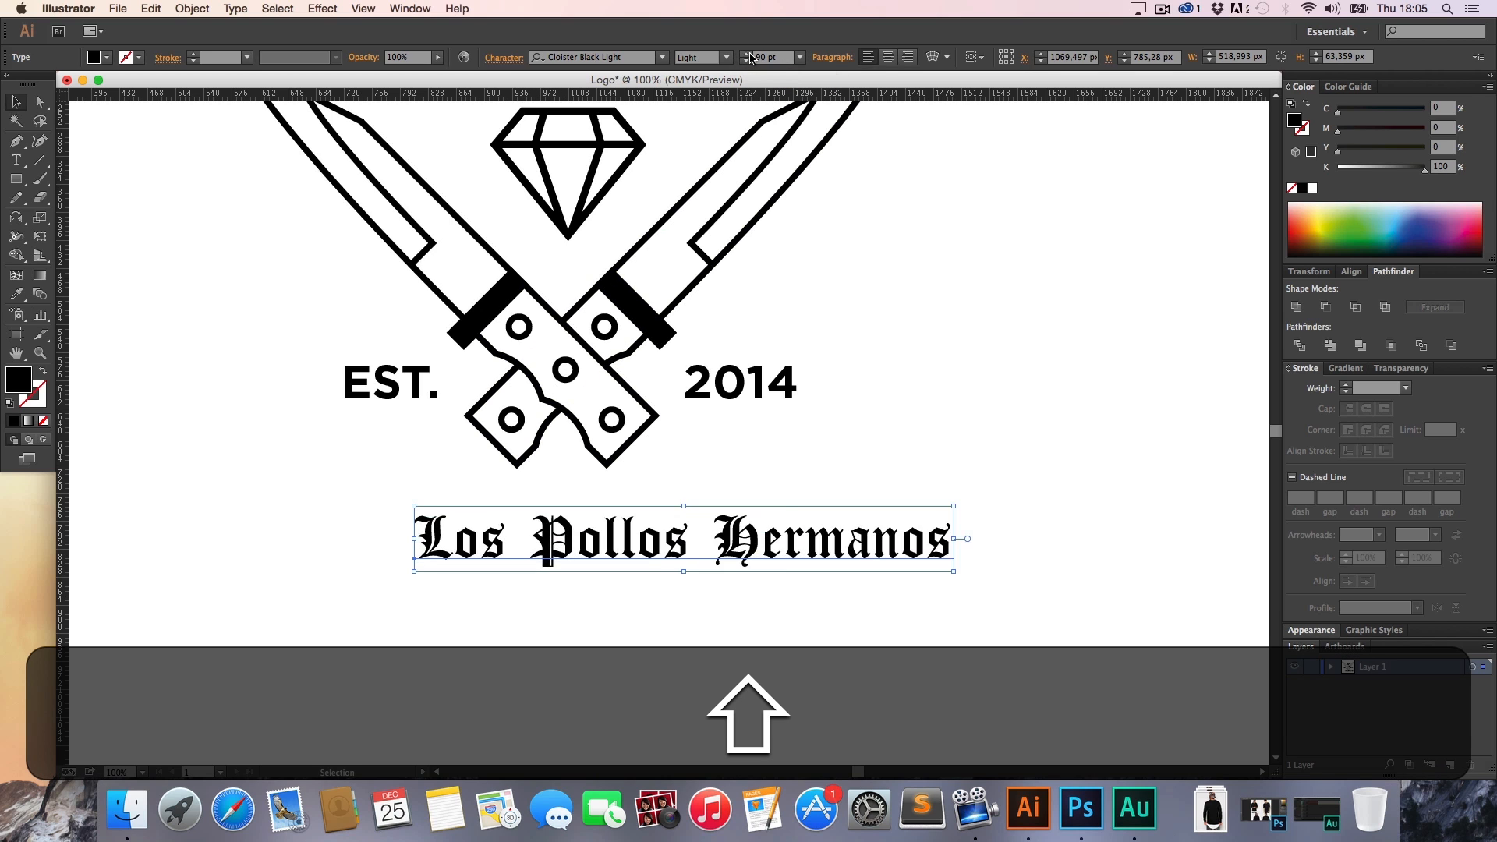
Enlarge the "Los Pollos Hermanos" text to 120 pt and move it beneath the crossed knives
shift+click(747, 54)
shift+click(747, 54)
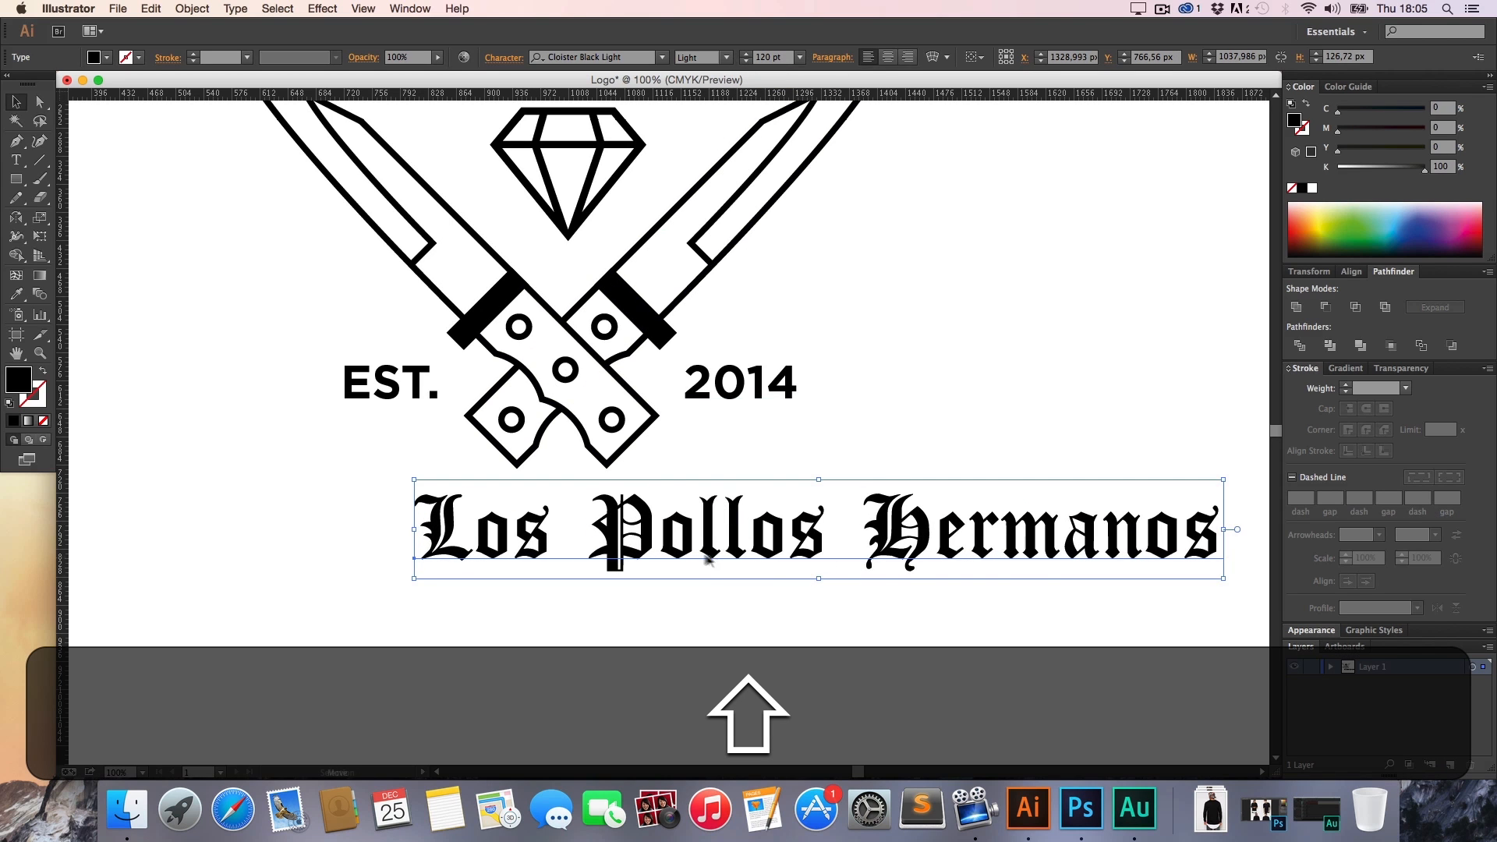
drag(709, 560, 506, 584)
click(558, 630)
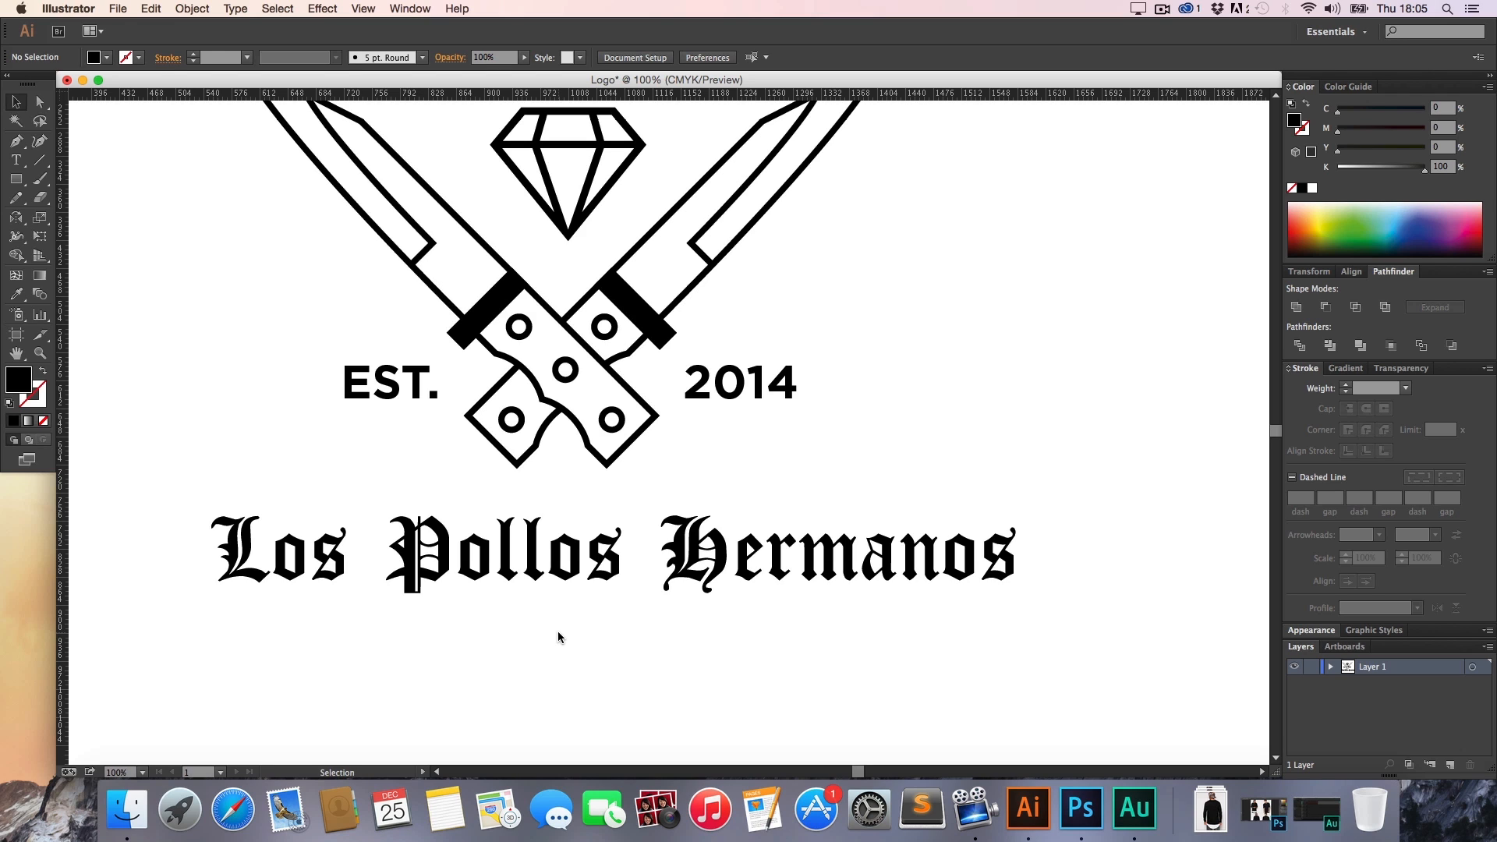
Shift the straight "Los Pollos Hermanos" text slightly left and down to center it beneath the knives
key(h)
drag(574, 504, 645, 583)
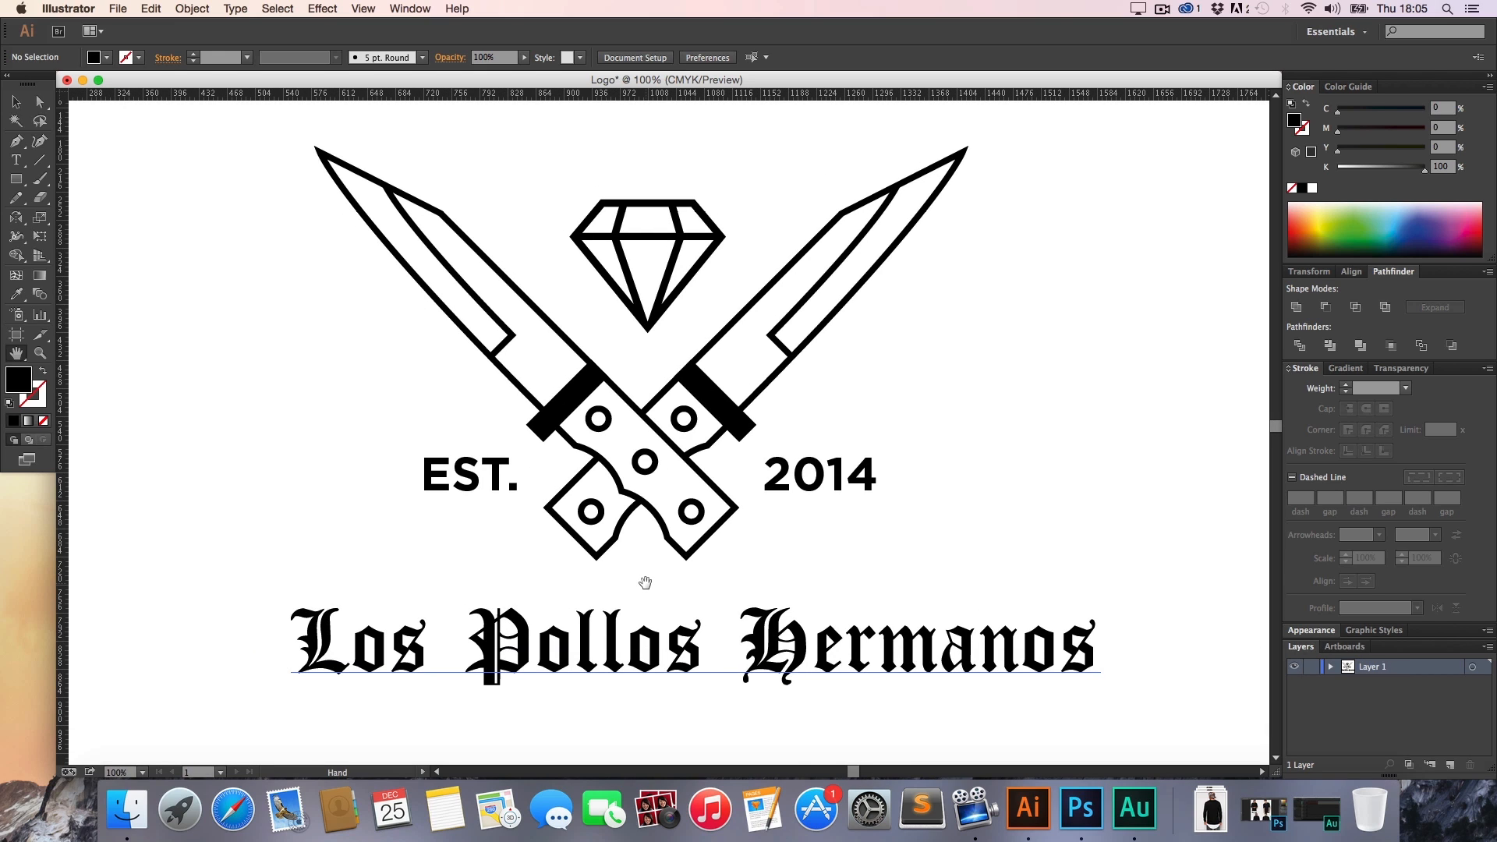
key(v)
key(z)
alt+click(645, 583)
key(h)
drag(666, 512, 616, 561)
key(v)
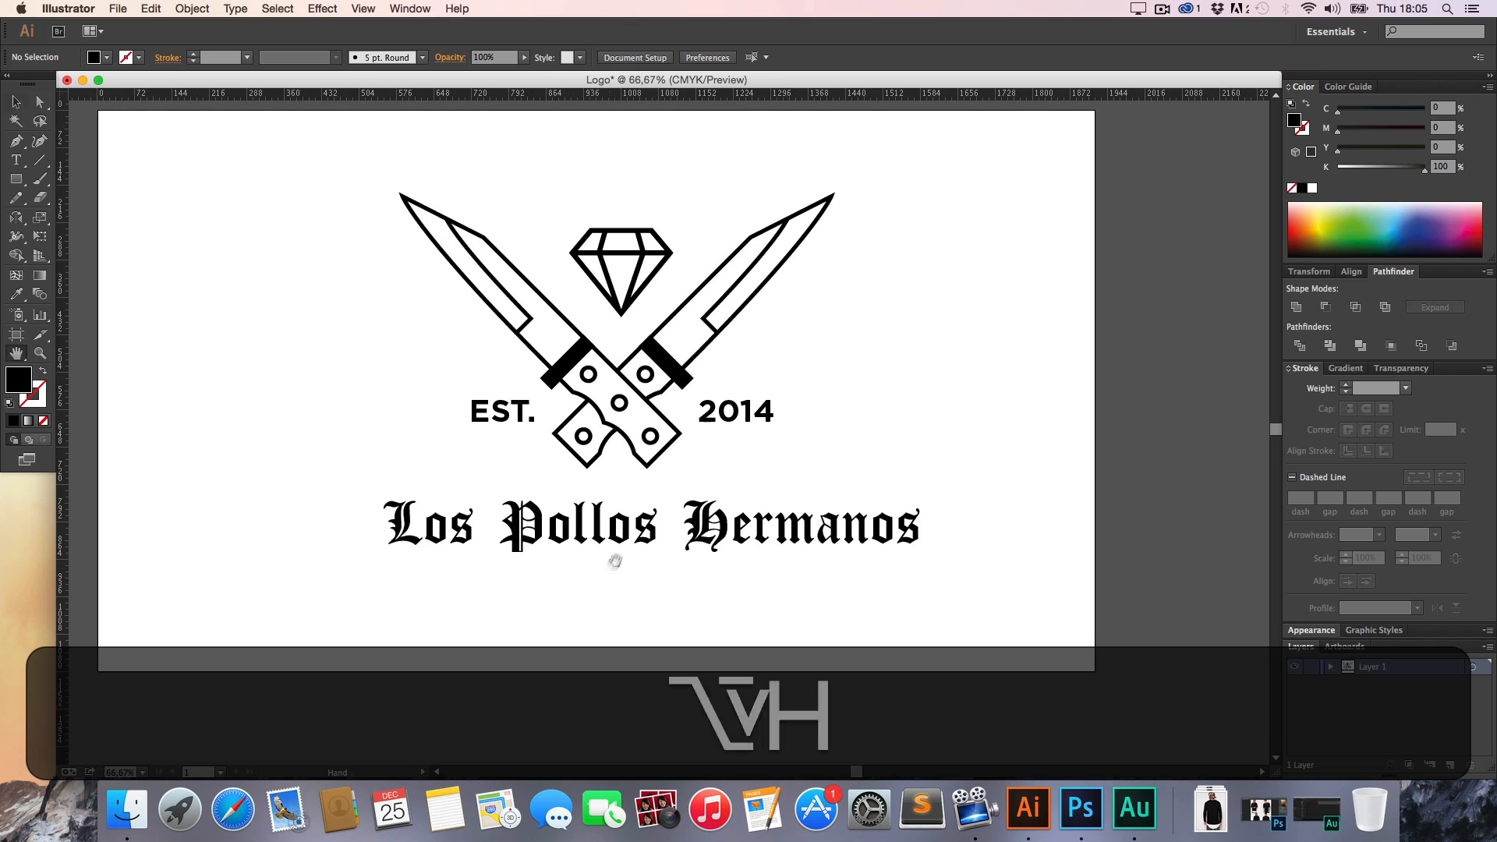
key(h)
drag(636, 443, 577, 506)
key(z)
click(627, 487)
key(h)
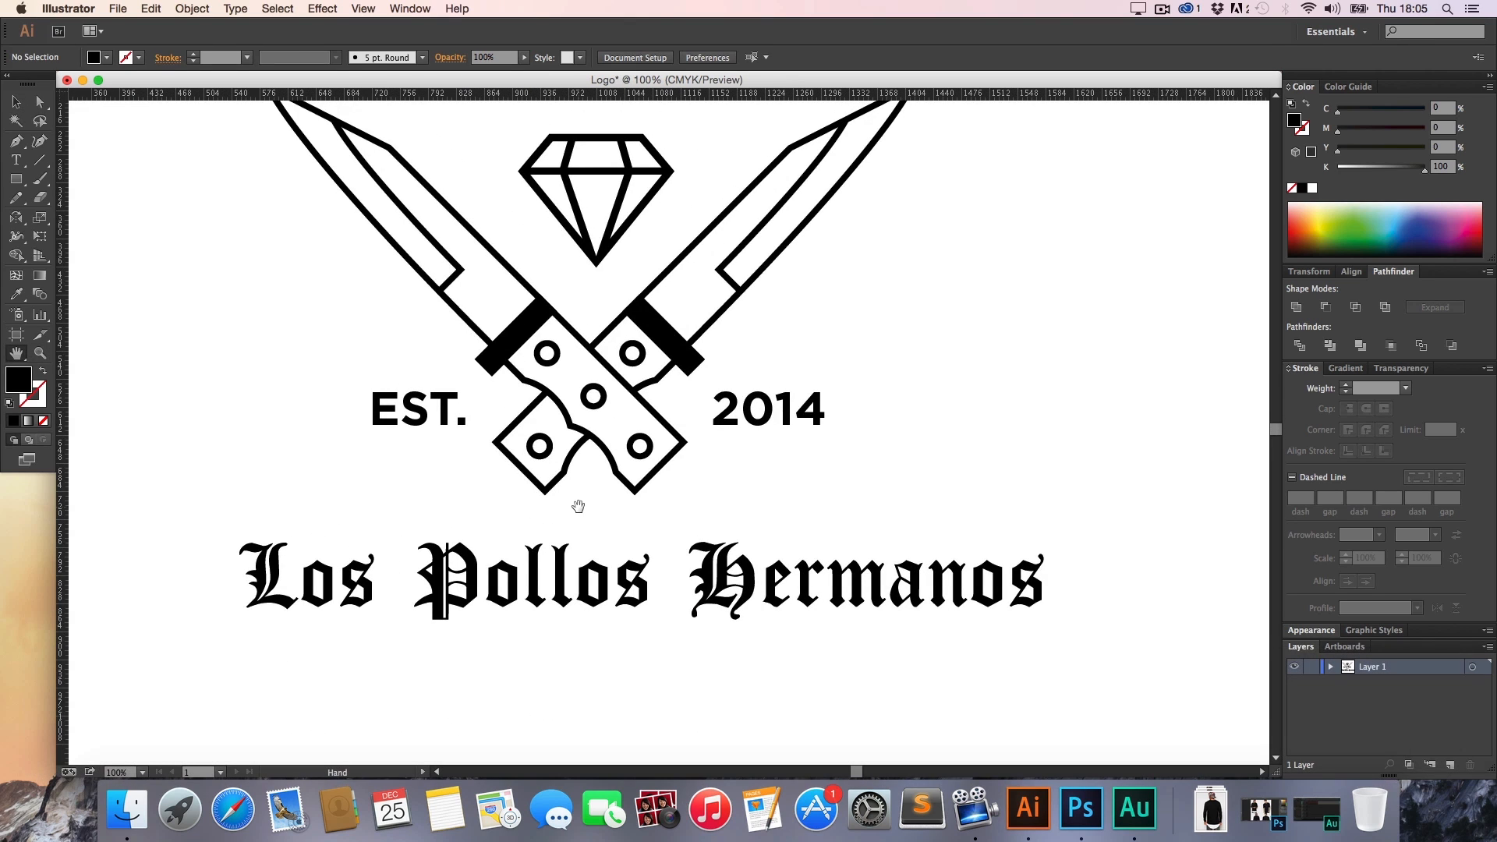
key(v)
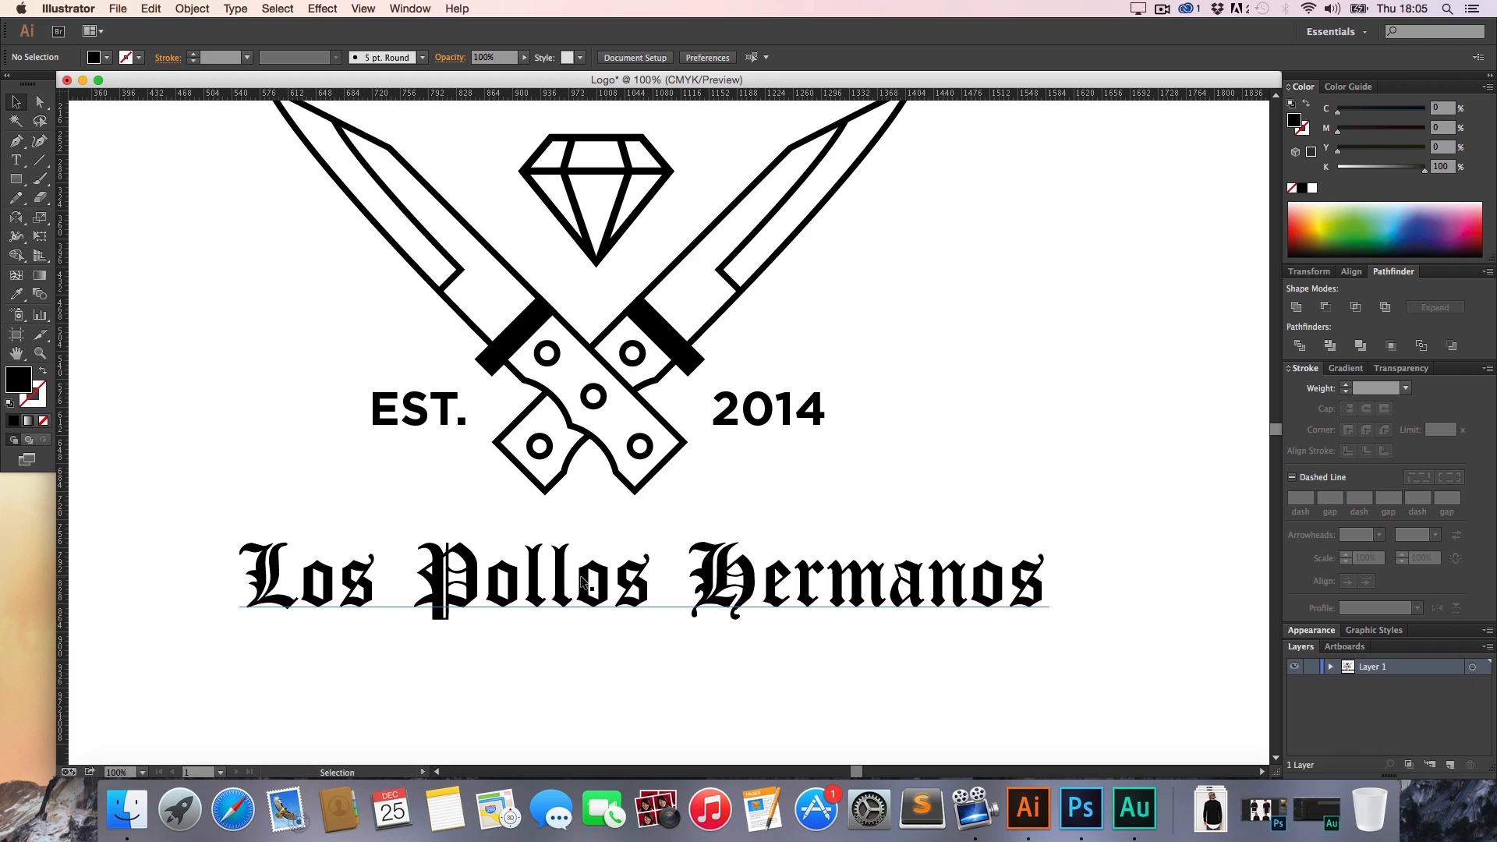
drag(582, 578, 561, 587)
click(652, 671)
Copy the full "Los Pollos Hermanos" wording and delete its straight text object
key(alt+z)
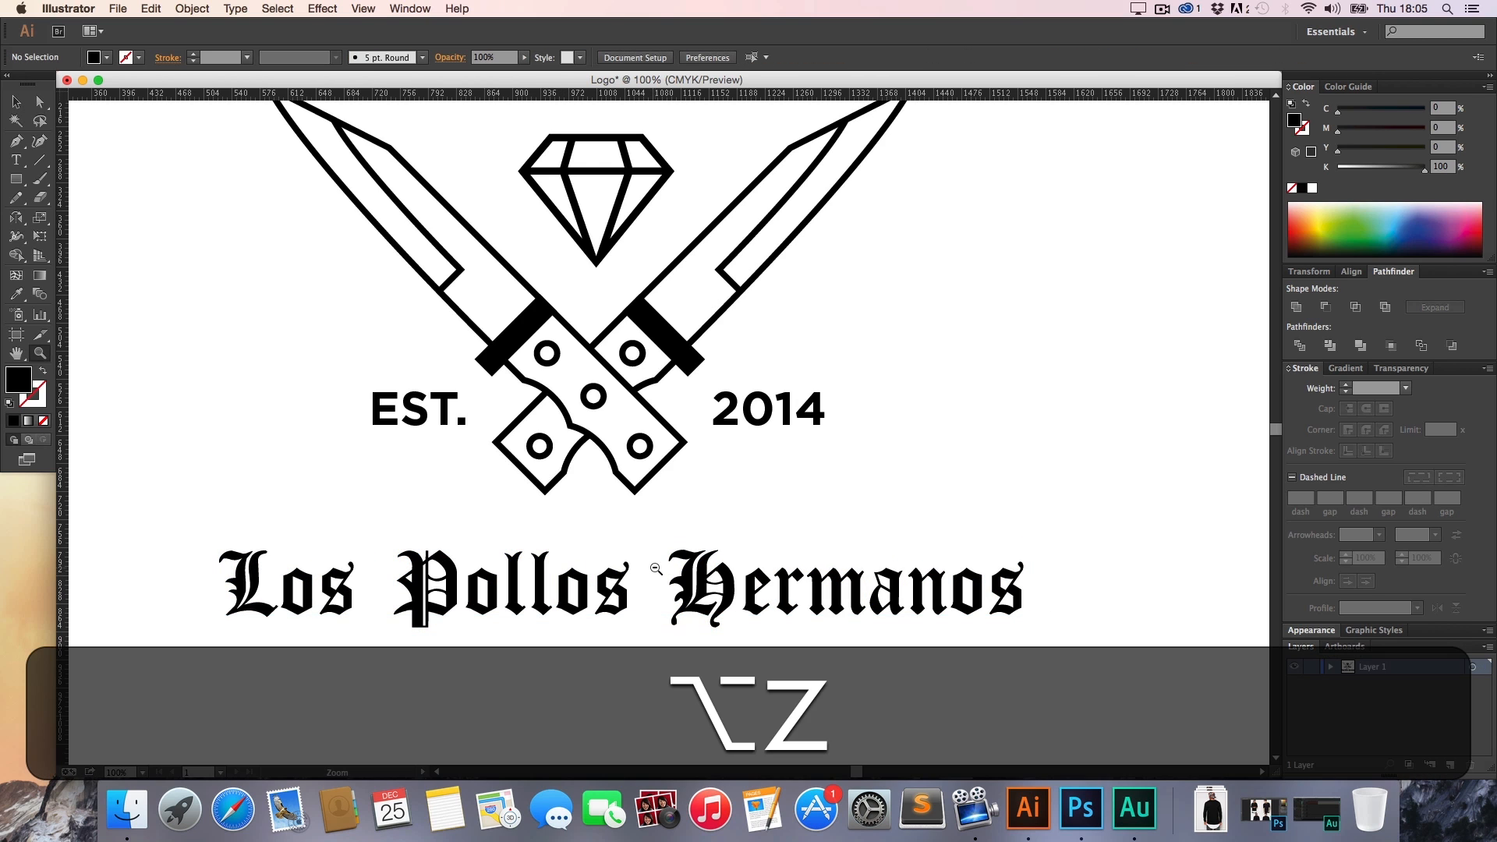
alt+click(656, 569)
key(alt+h)
drag(643, 522, 560, 573)
key(v)
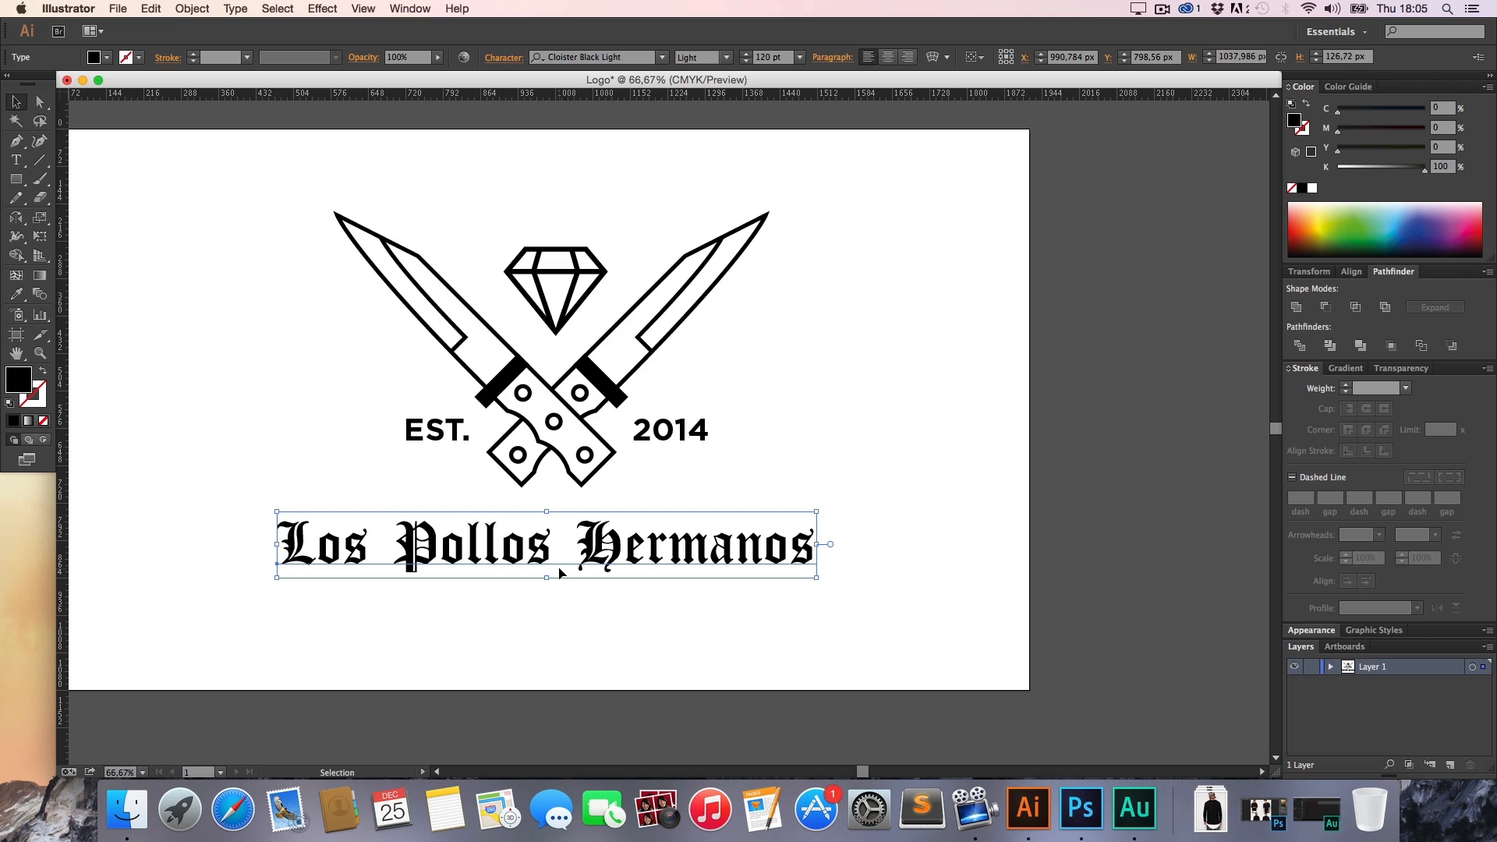
key(t)
click(542, 555)
key(super+a)
key(super+c)
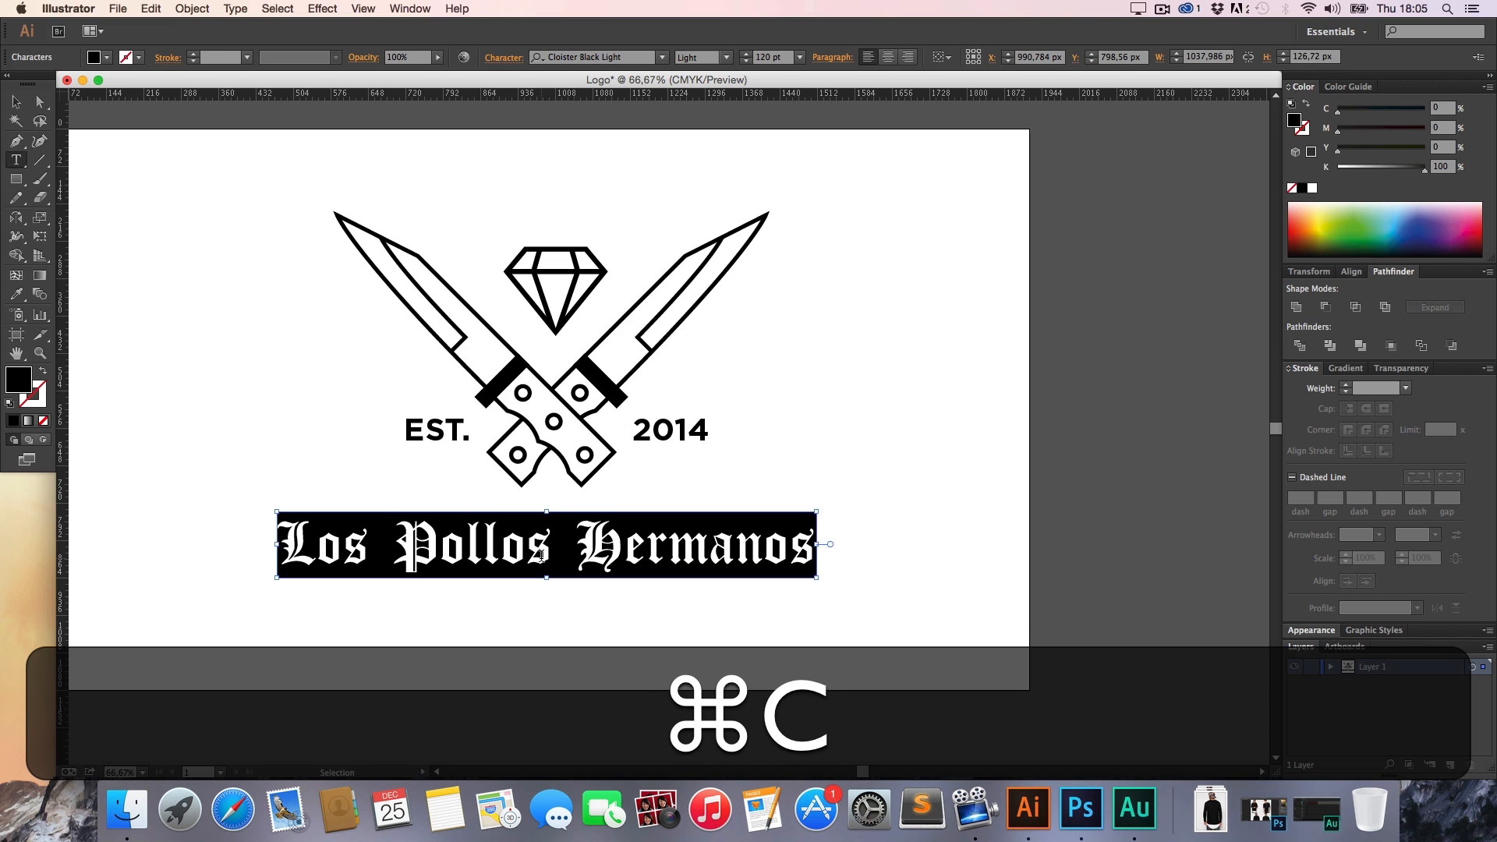
key(super+BackSpace)
click(17, 103)
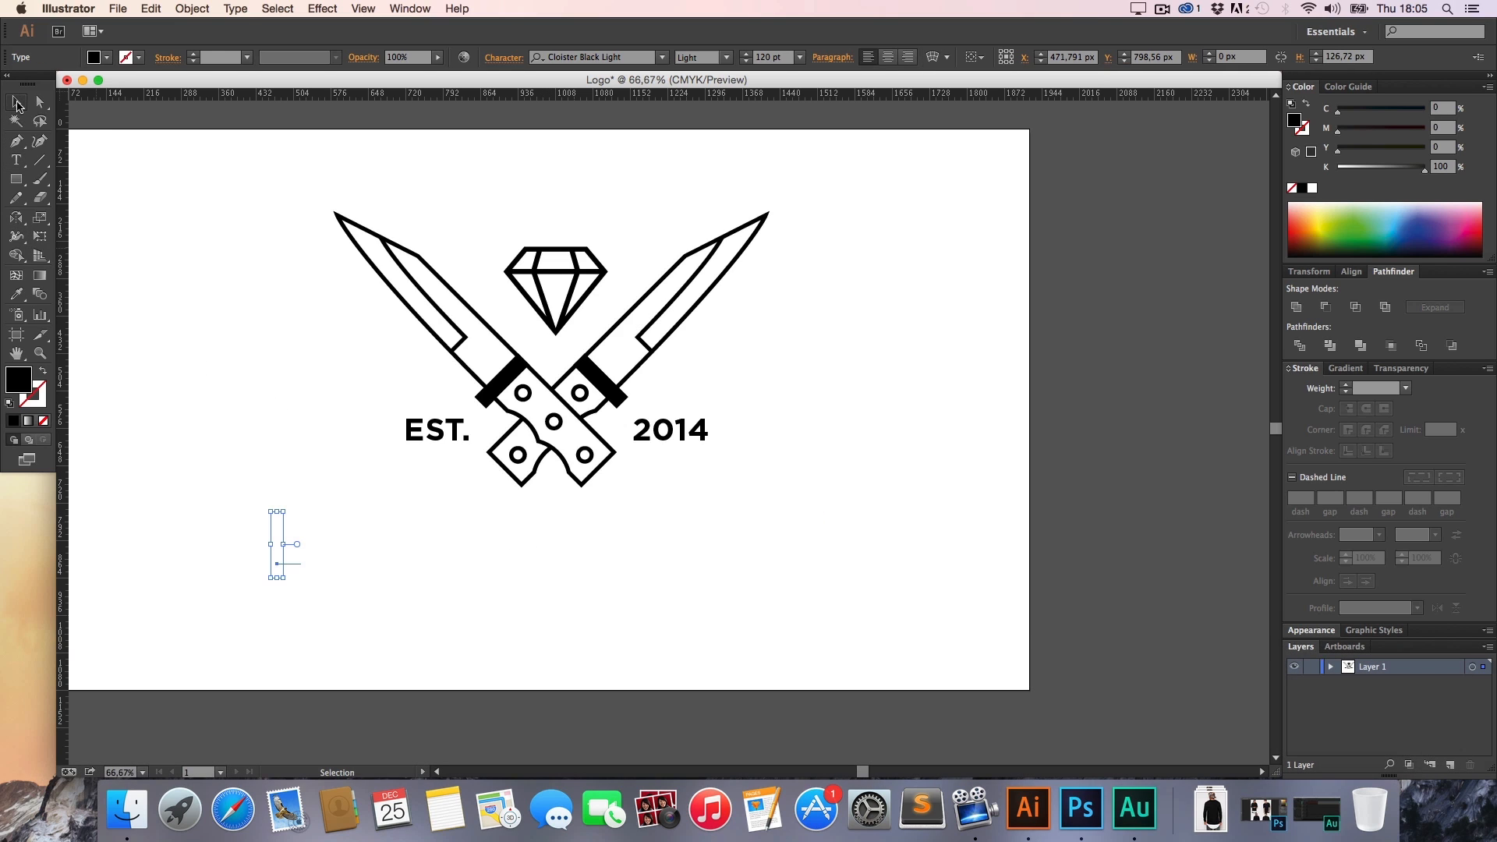
key(BackSpace)
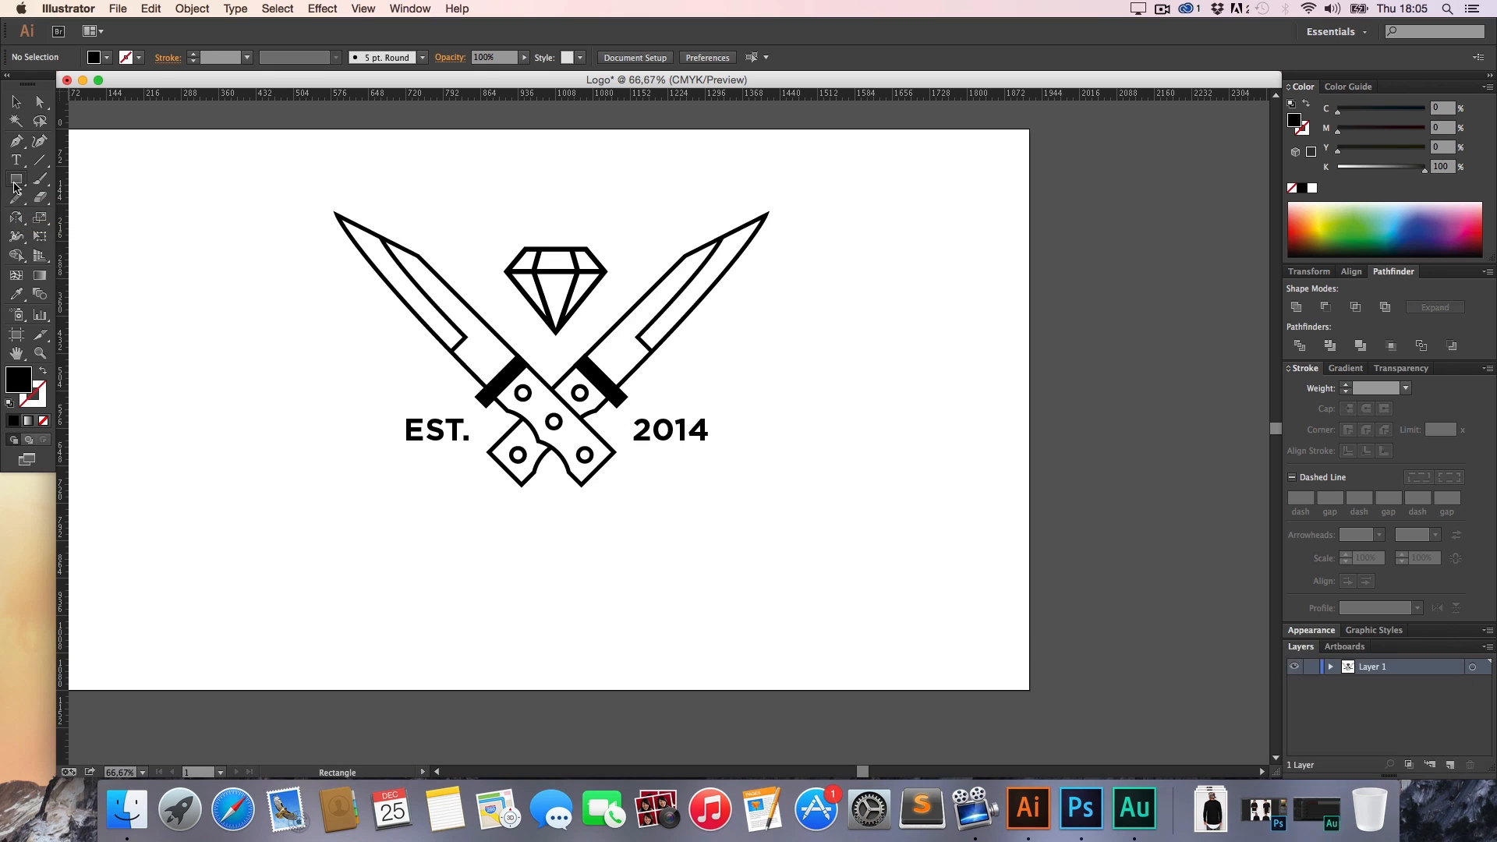
Draw an ellipse about 1543 × 974 px around the knife artwork, centered on the diamond's vertical axis
drag(16, 178, 55, 209)
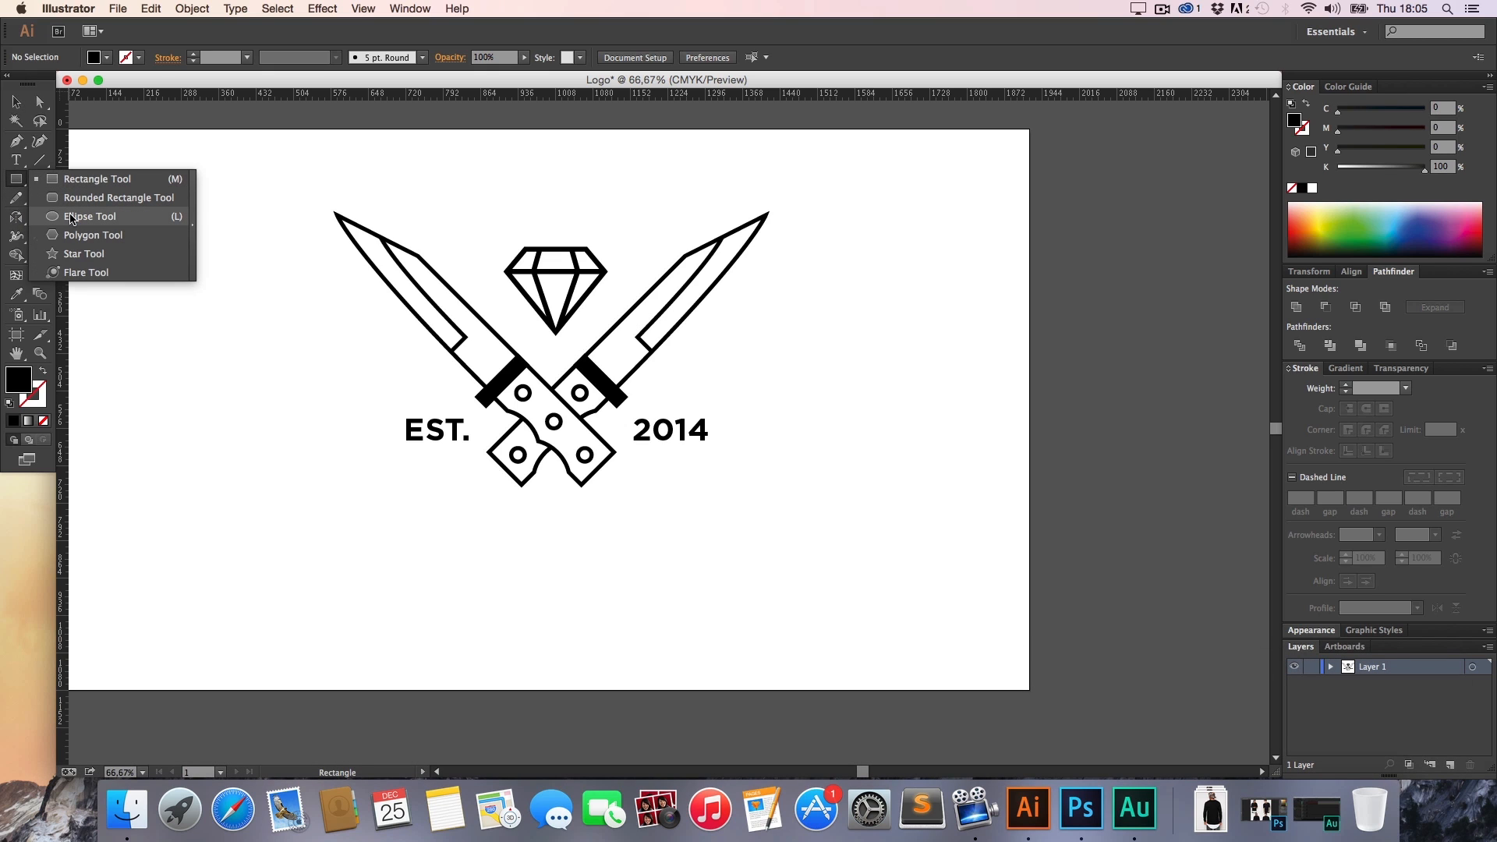
click(70, 217)
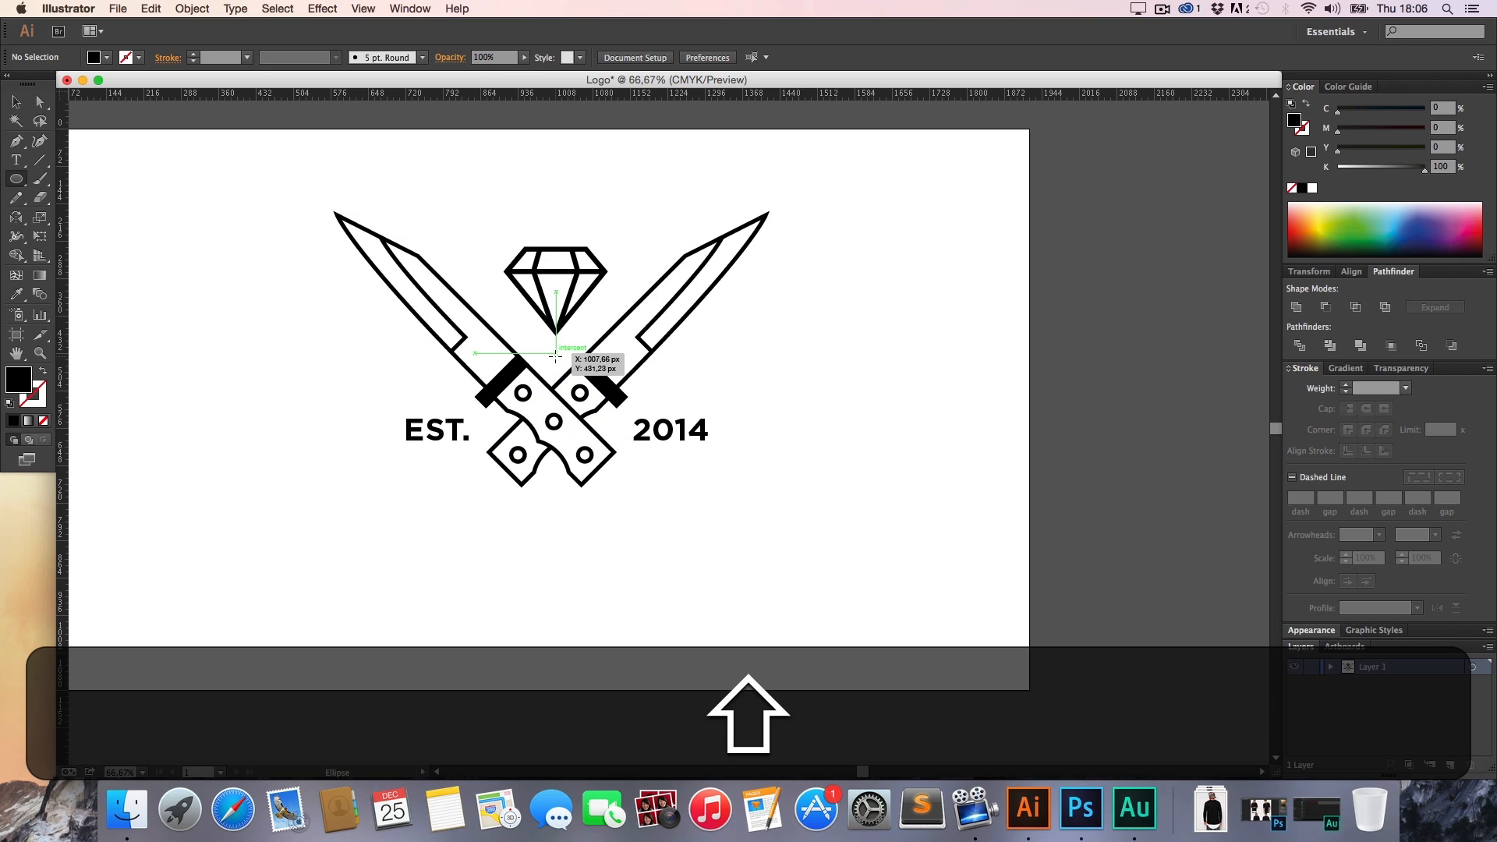
drag(556, 354, 785, 613)
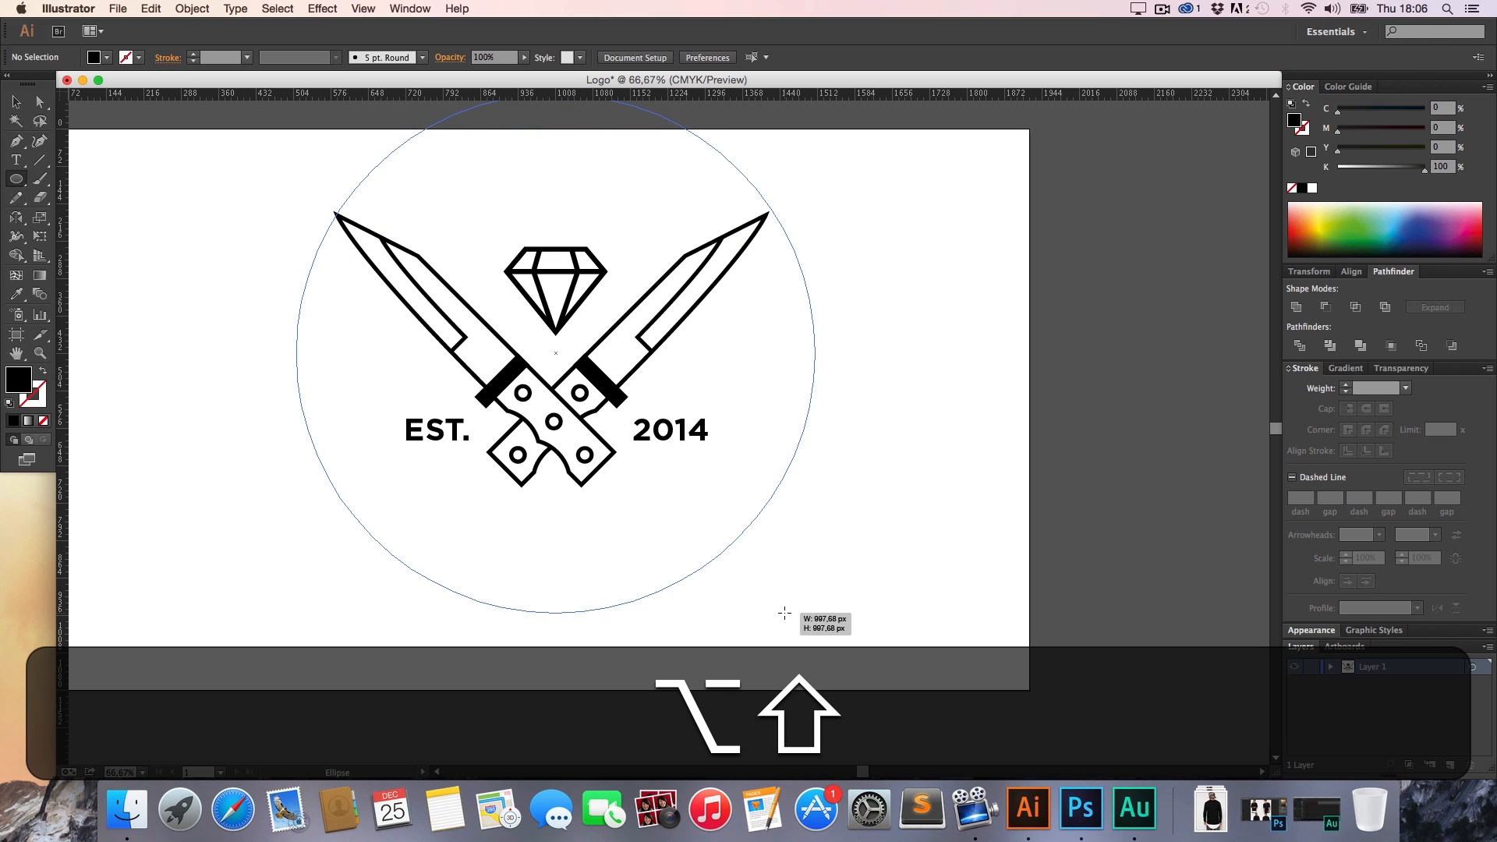
drag(785, 613, 956, 607)
Turn the ellipse into a type path and paste the copied "Los Pollos Hermanos" wording along it
key(t)
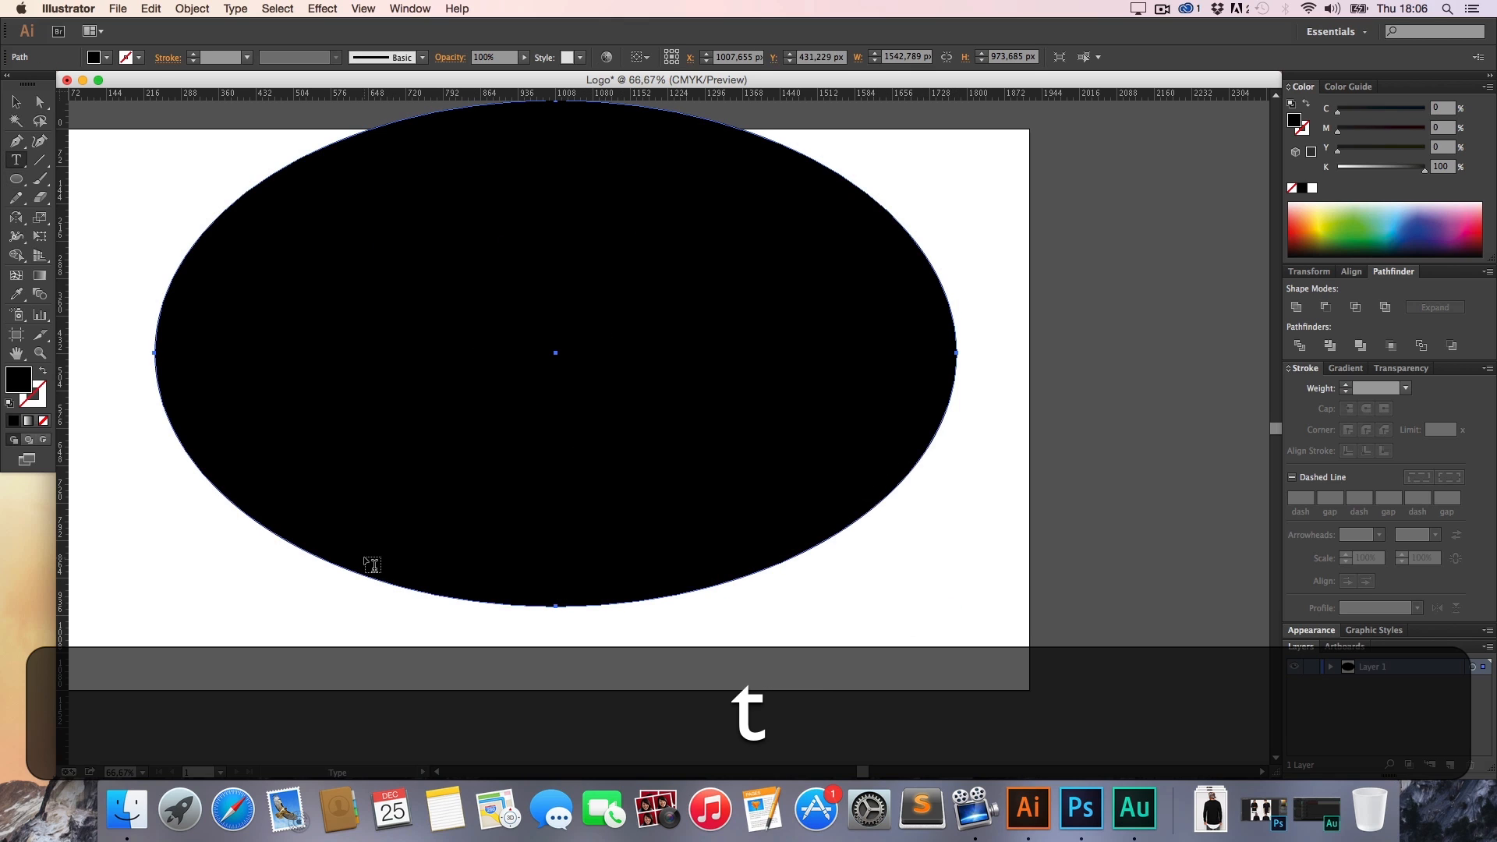
key(alt)
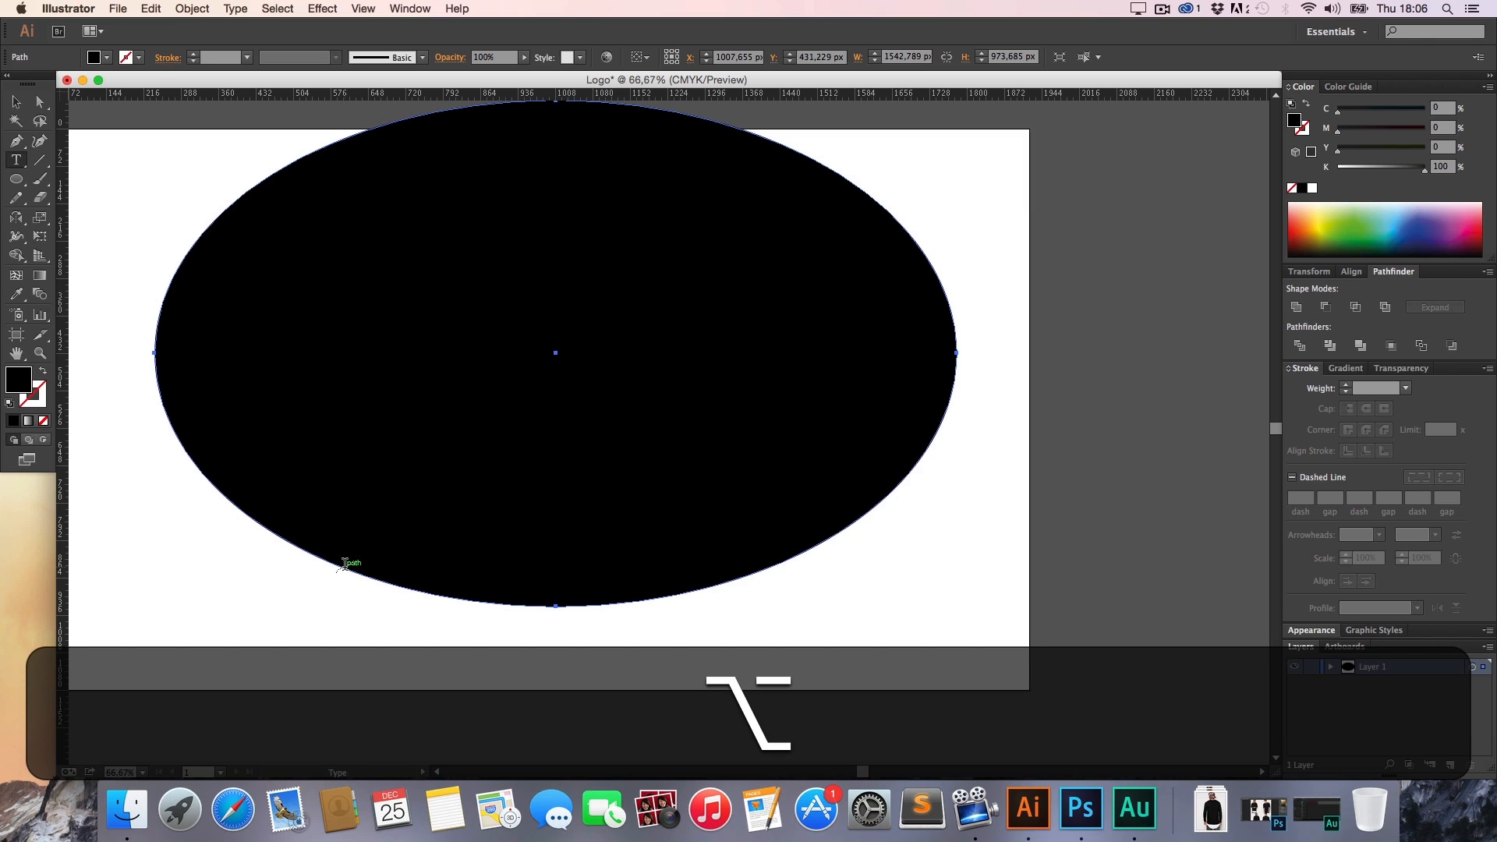
alt+click(349, 567)
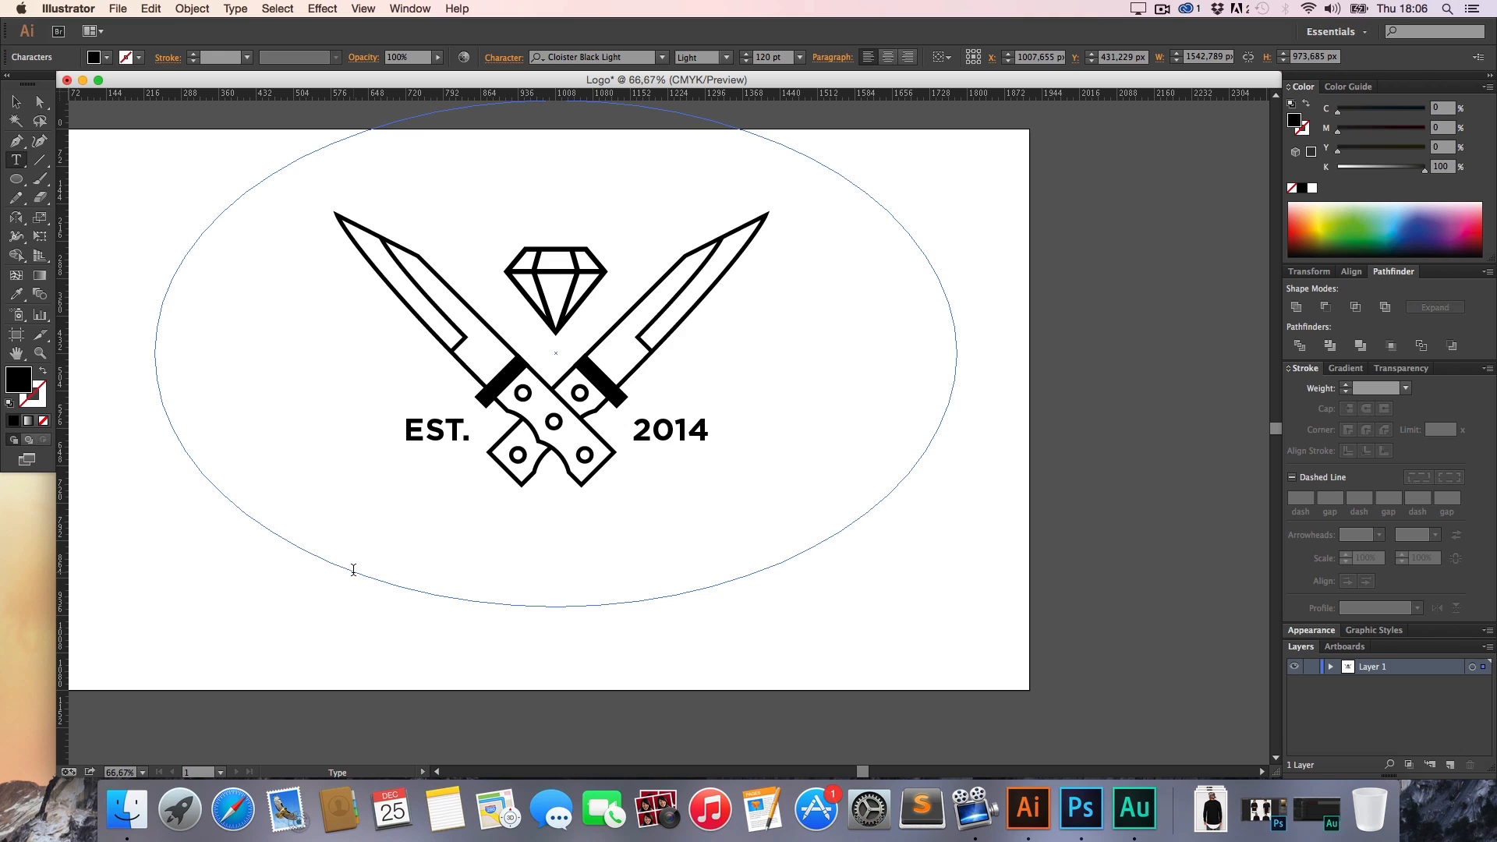
key(super+v)
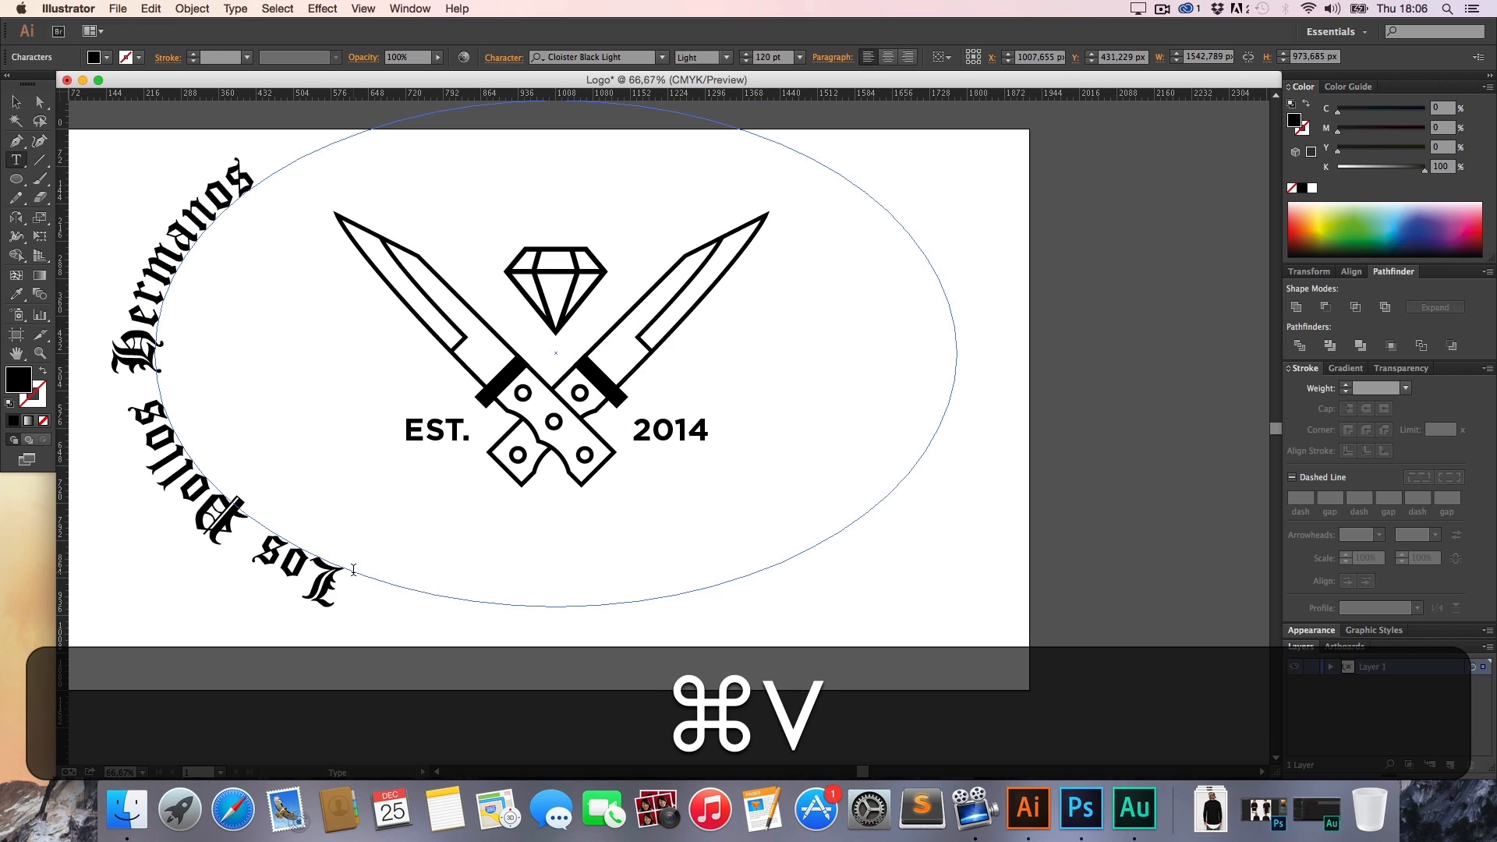
Flip the text to the inside of the ellipse with Type on a Path Options and center-align its paragraph
key(super+a)
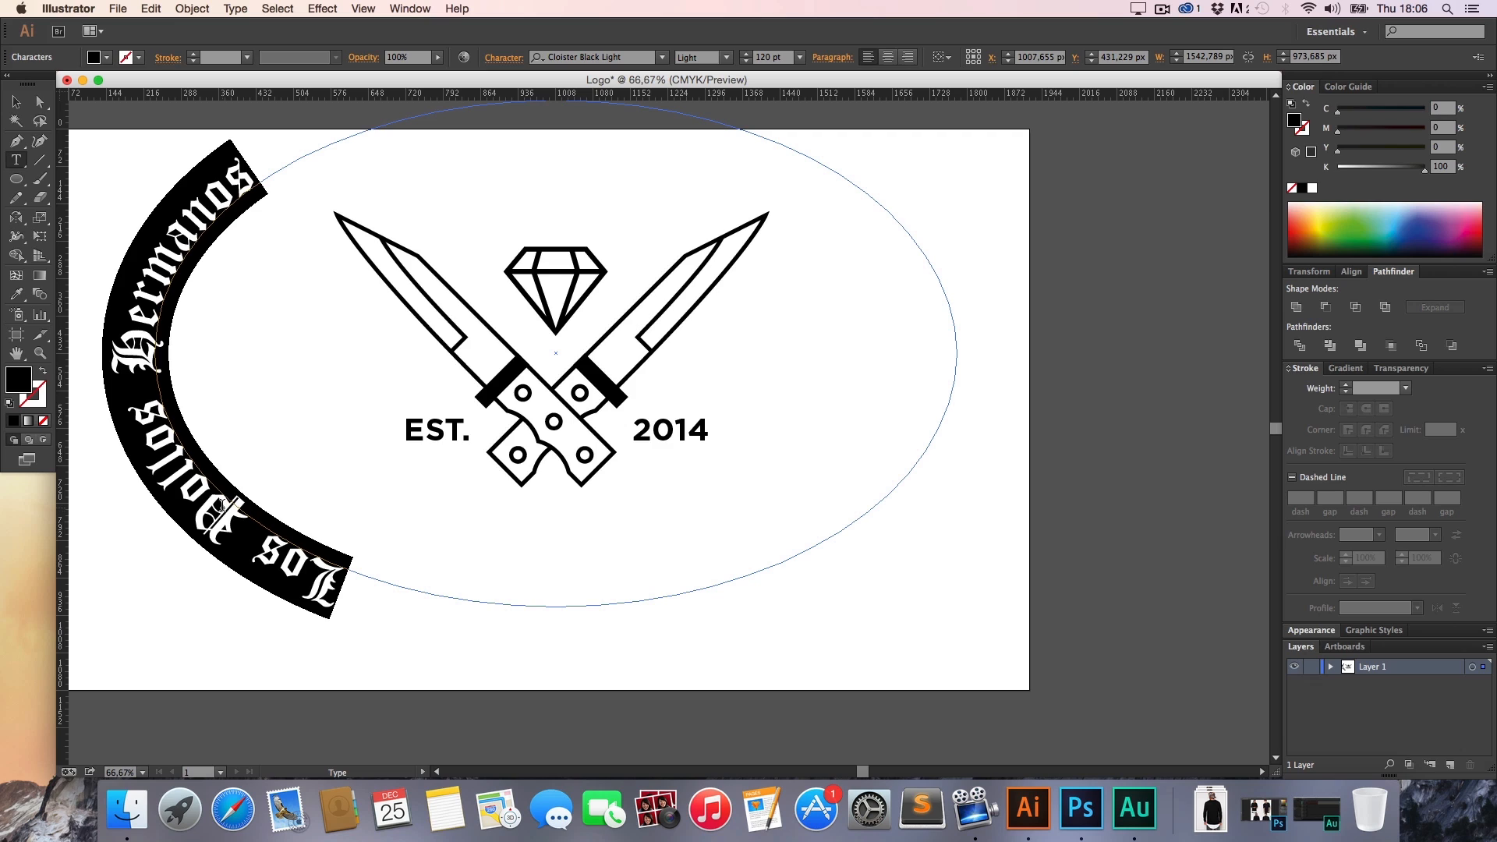
double_click(19, 162)
click(661, 471)
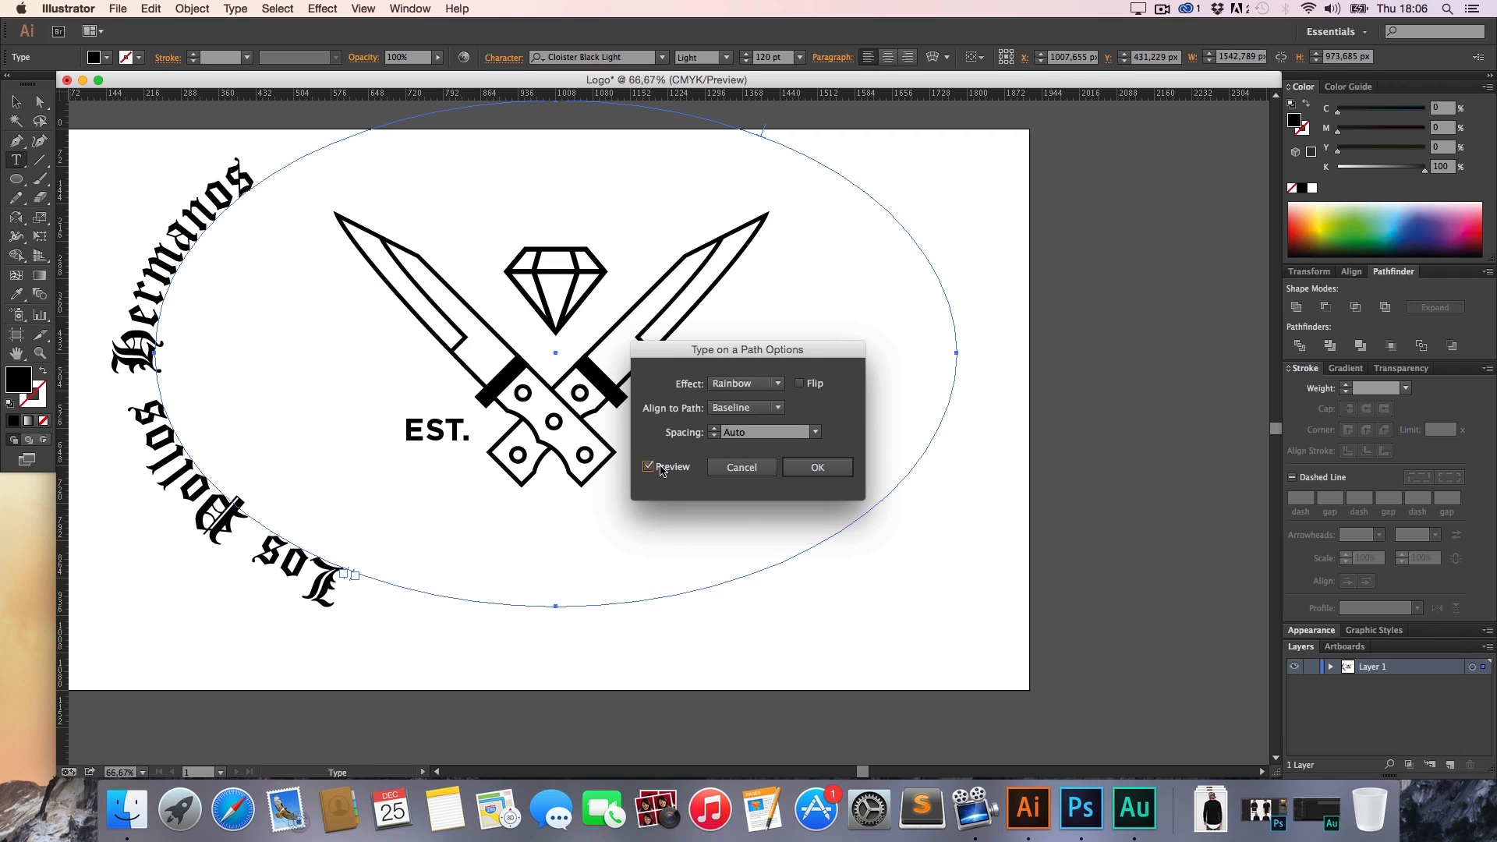
click(800, 384)
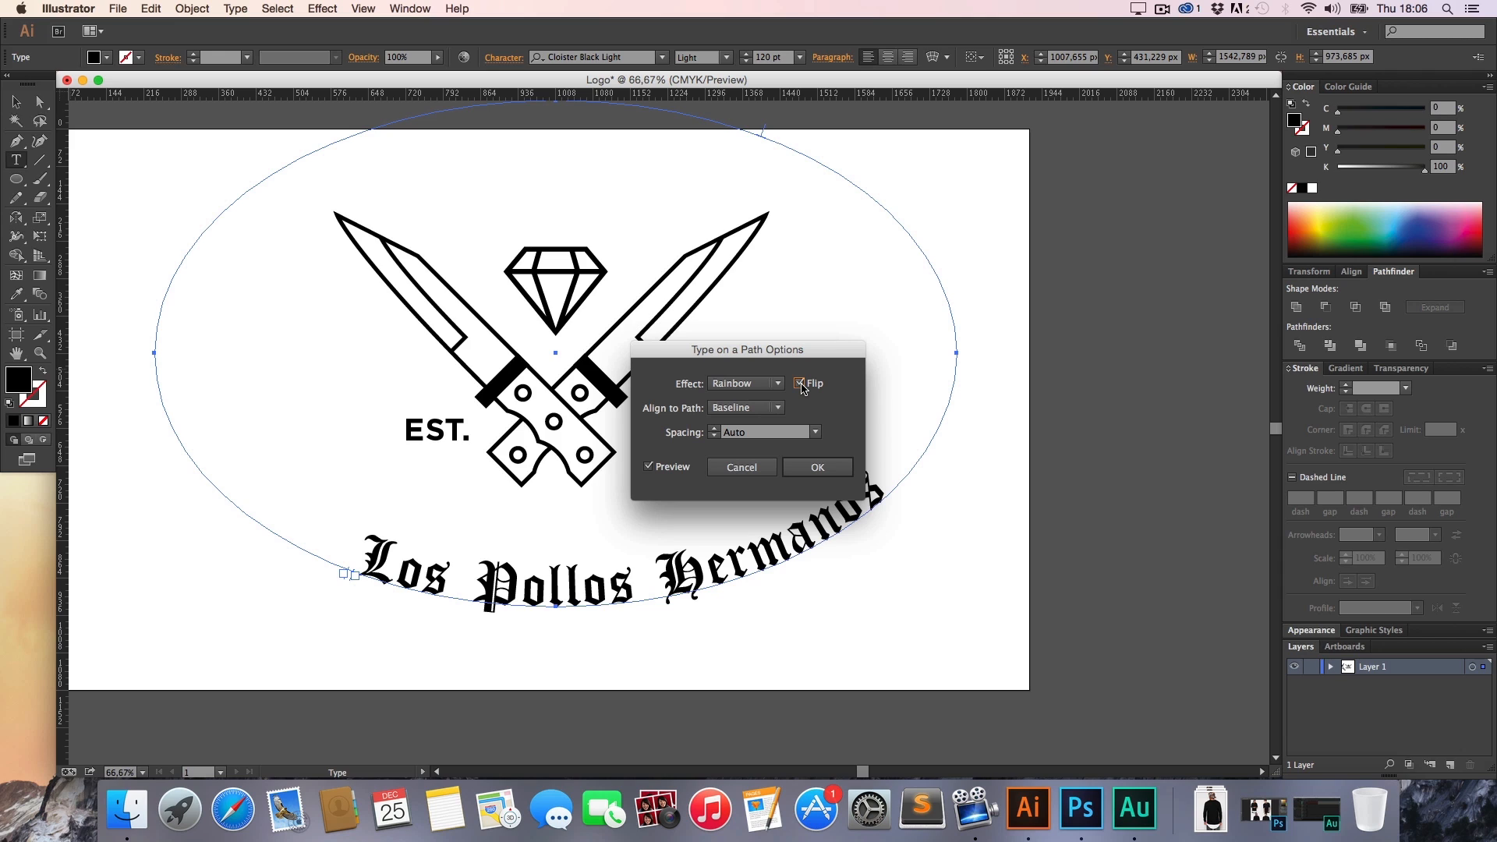
click(818, 468)
key(super+a)
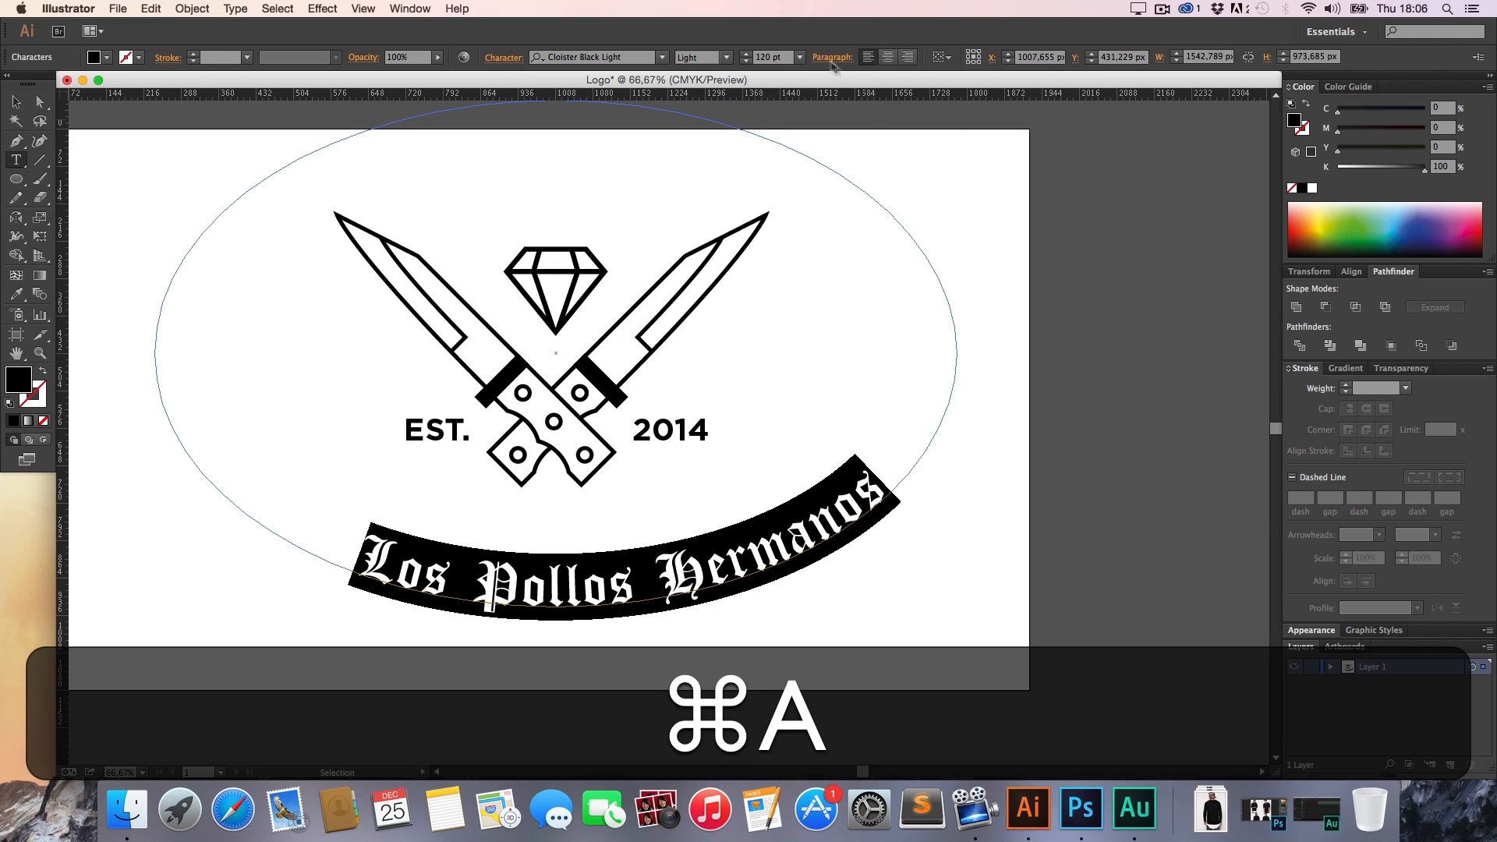
click(888, 58)
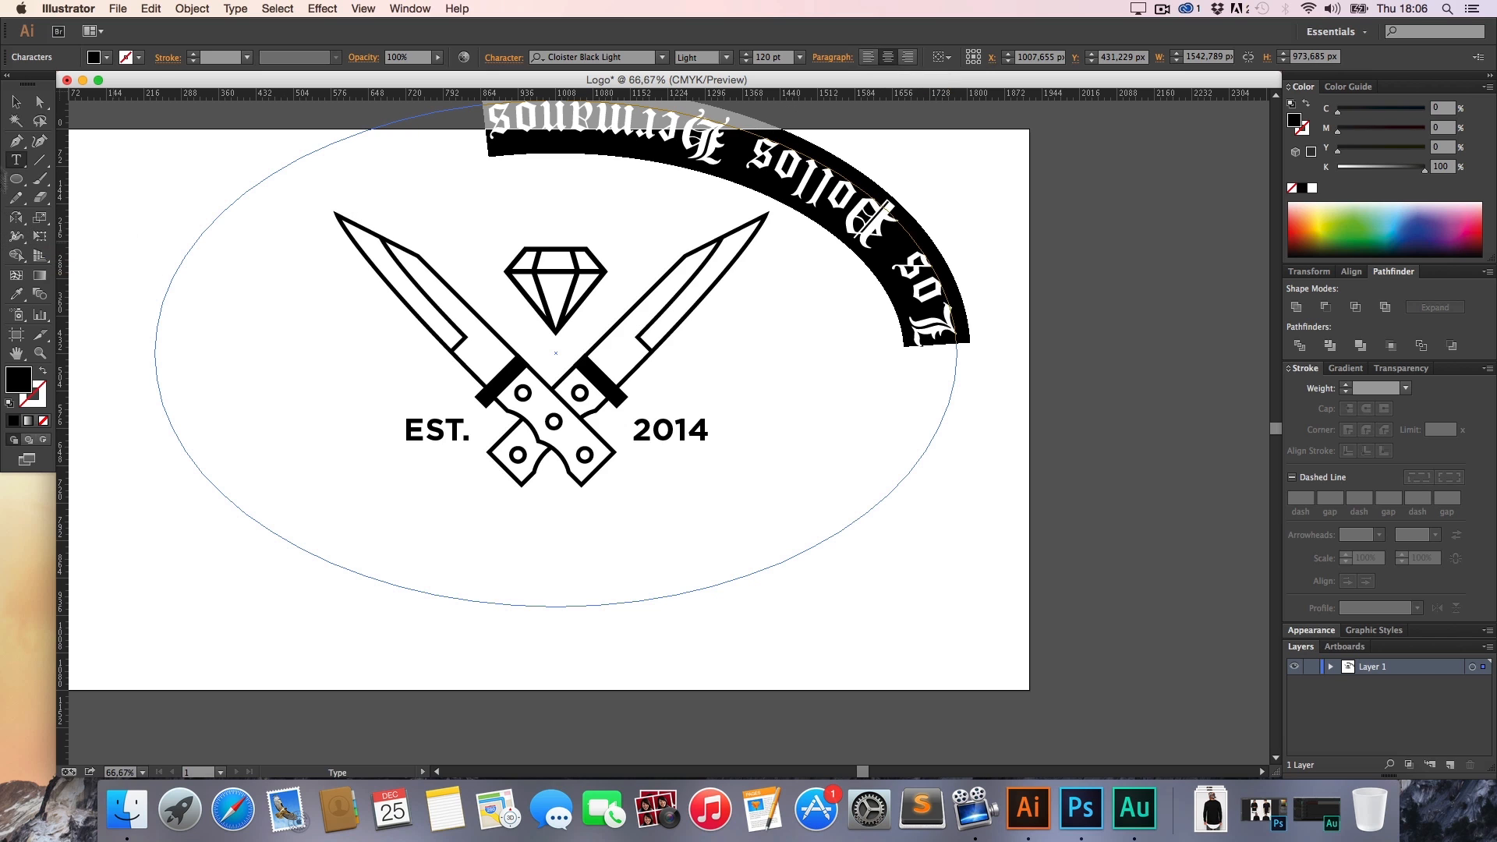
Move the path text's start and end brackets to the ellipse's opposite side points, centering the wording along the lower arc
click(14, 102)
key(z)
alt+click(481, 320)
key(h)
drag(677, 419, 278, 301)
key(z)
click(397, 367)
key(h)
key(v)
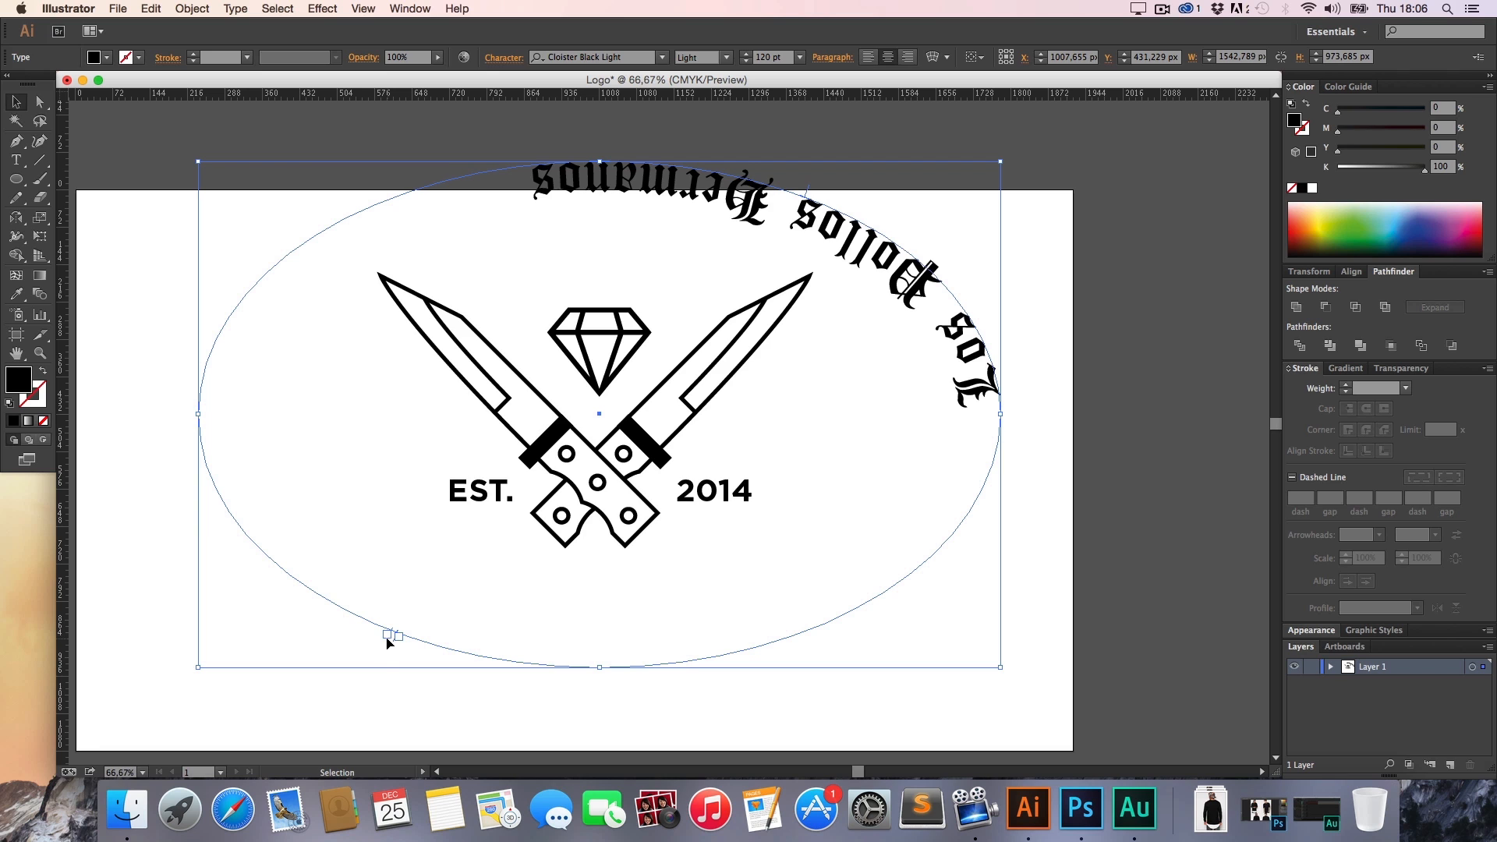
drag(388, 642, 1003, 413)
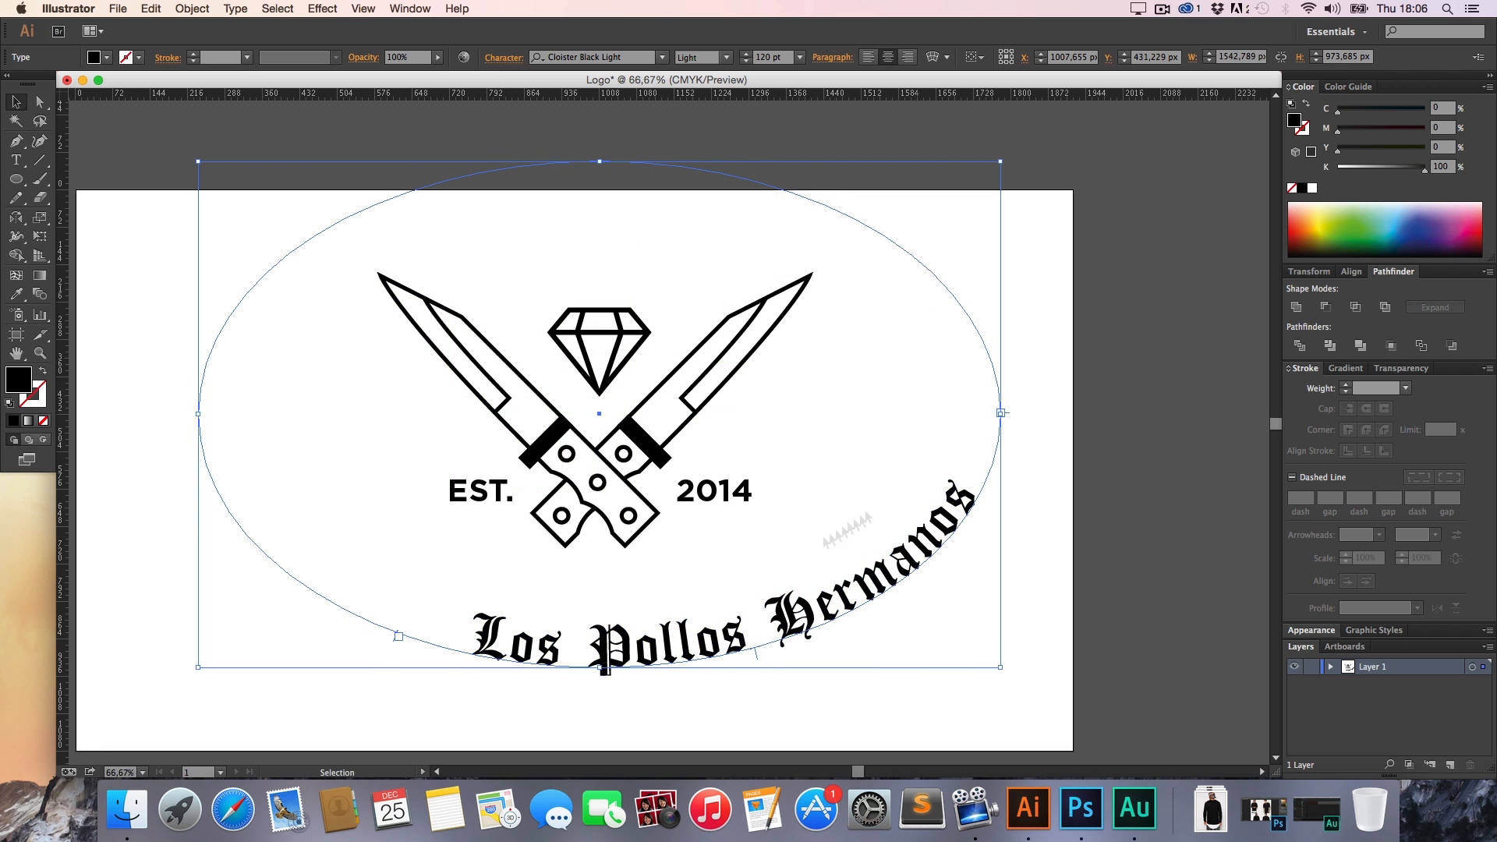
drag(396, 647, 174, 431)
click(175, 440)
Set the curved text's font size to 130 pt
key(t)
click(585, 609)
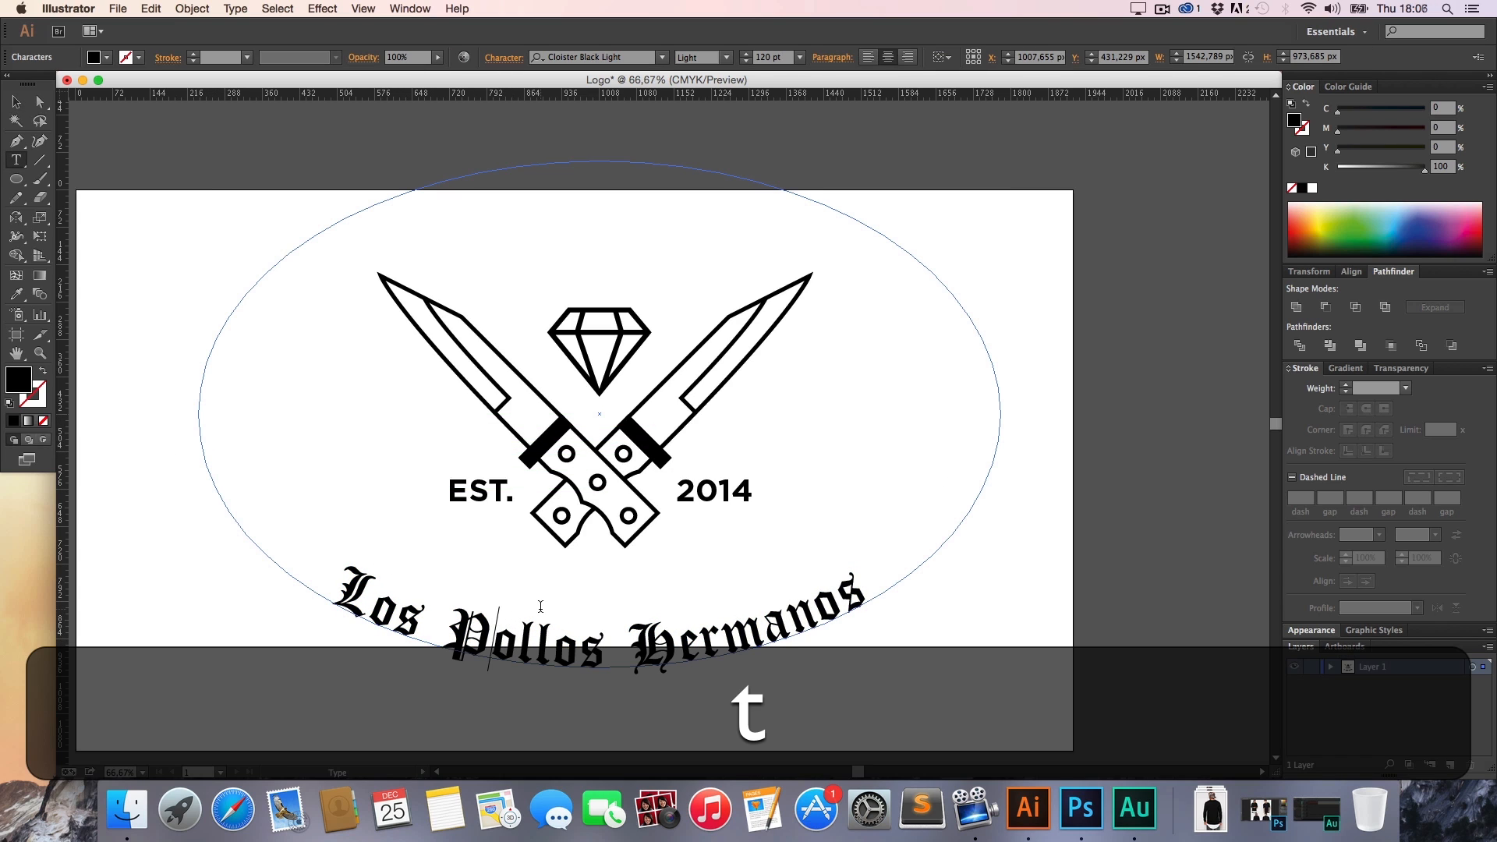
key(super+a)
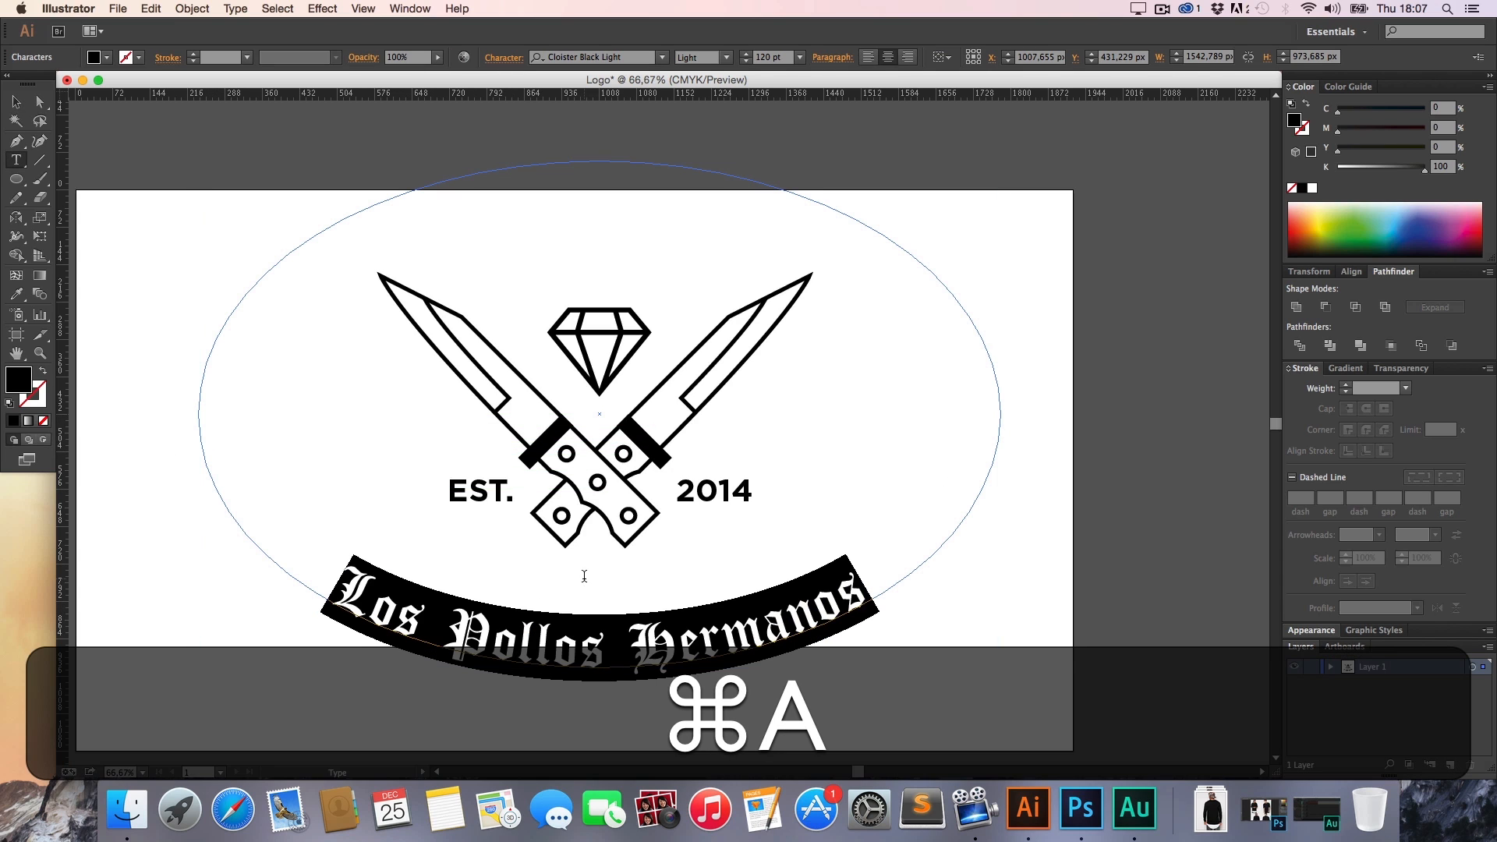
shift+click(747, 53)
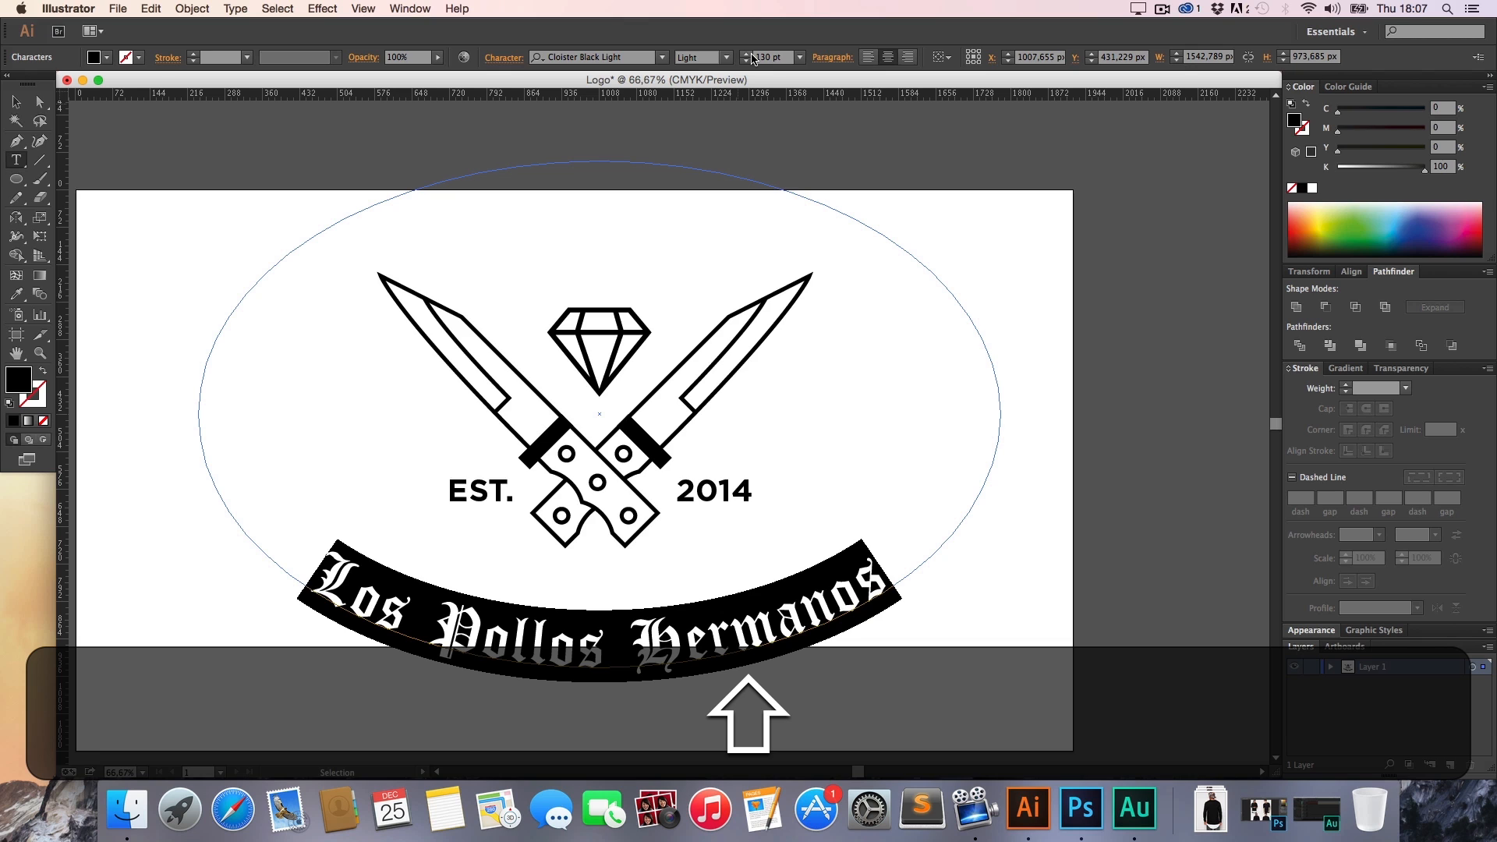
click(17, 106)
click(134, 277)
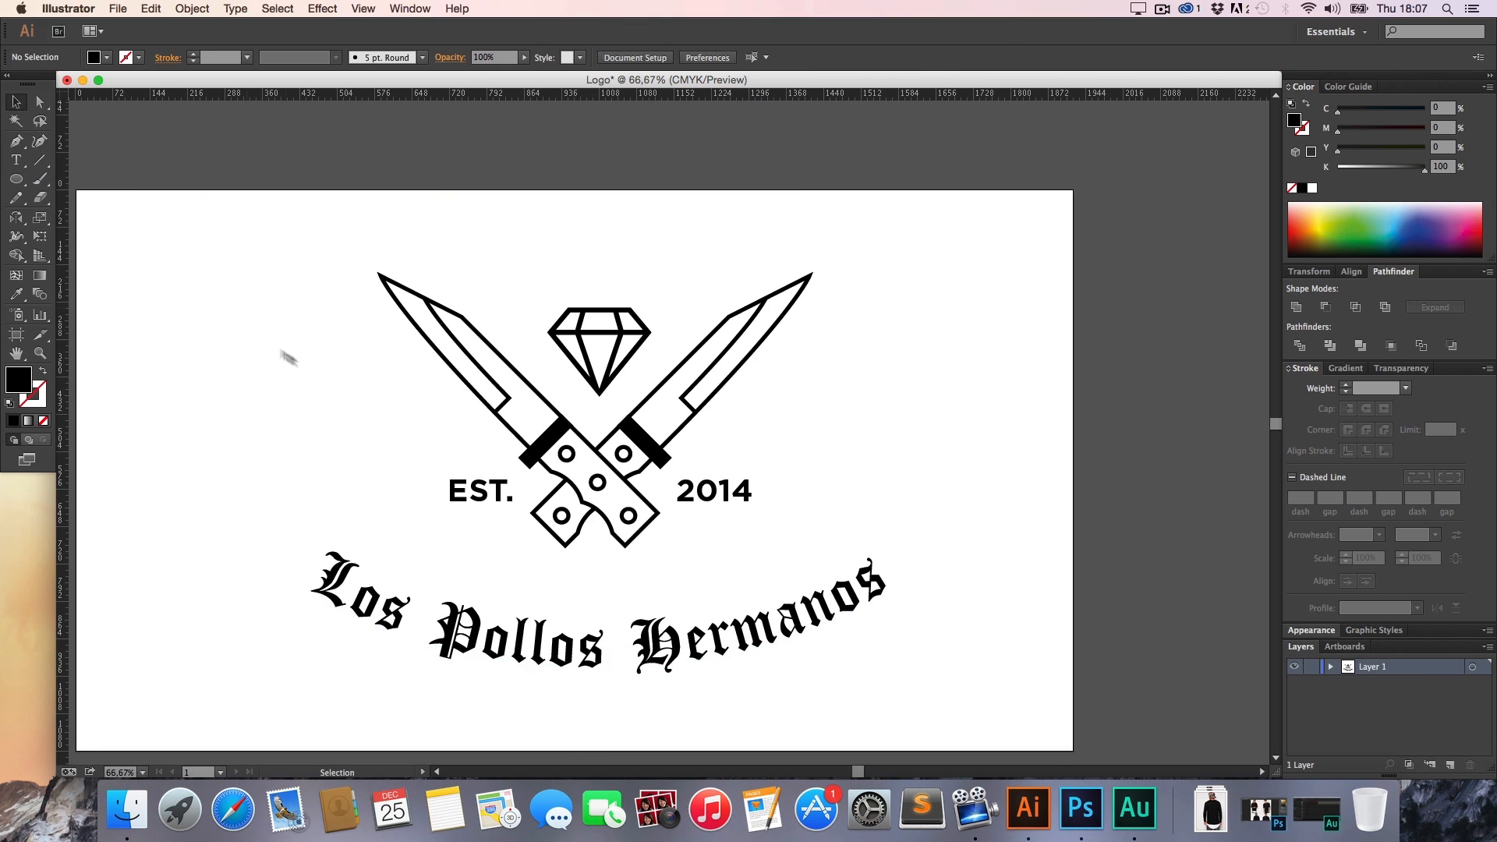
Move the curved text up 80 px, closer to the knife handles
key(h)
drag(360, 402, 268, 301)
key(v)
click(382, 518)
key(shift+Up)
key(shift+Up)
key(shift+Up)
key(shift+Up)
key(shift+Up)
key(shift+Up)
key(shift+Up)
key(shift+Up)
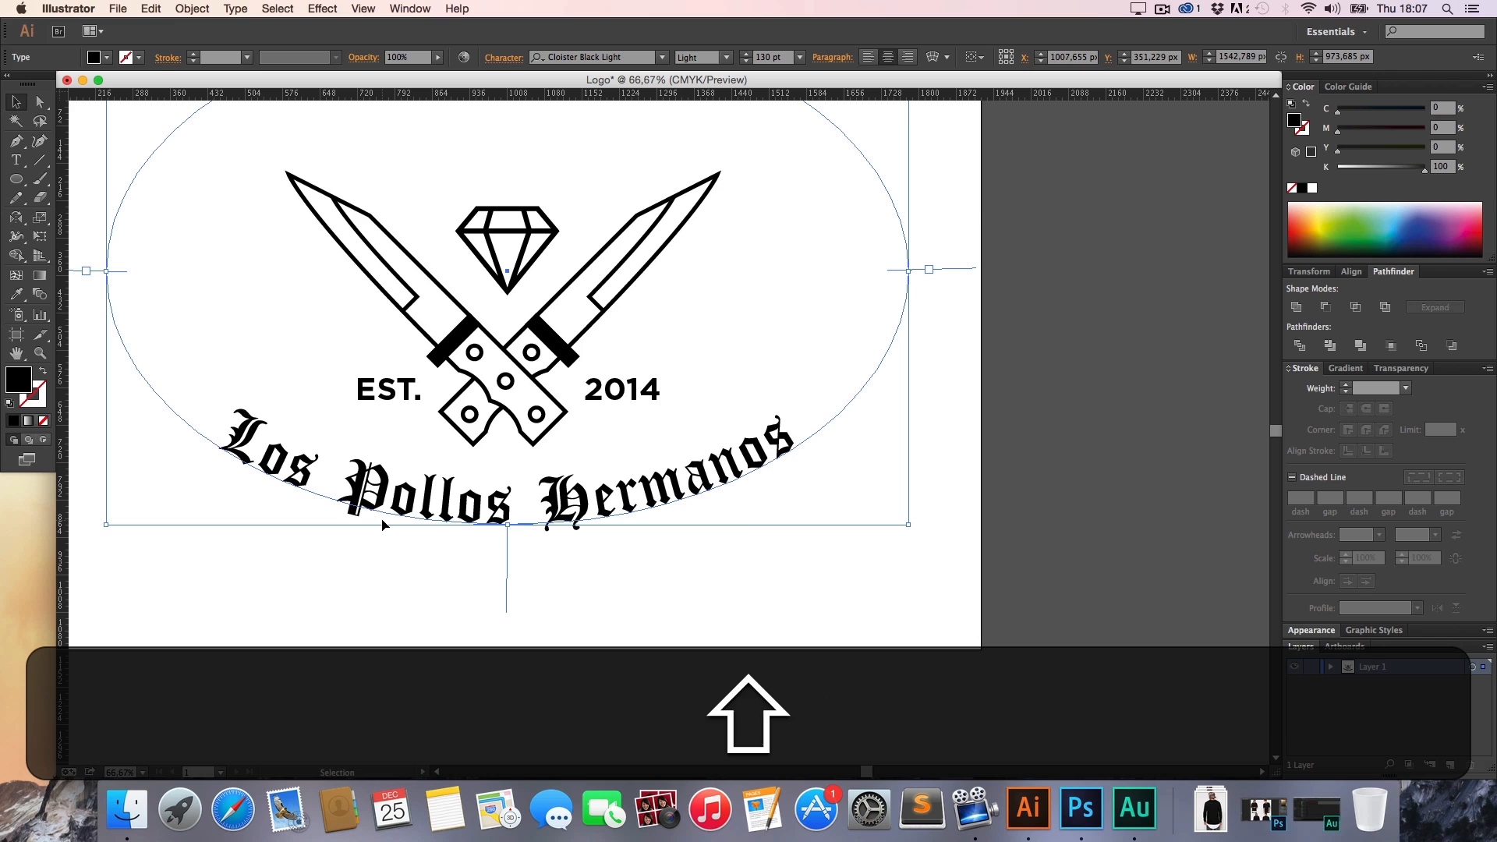
click(374, 606)
Add a separate "X" text below the curved wording and scale it proportionally down to about 90 pt
key(h)
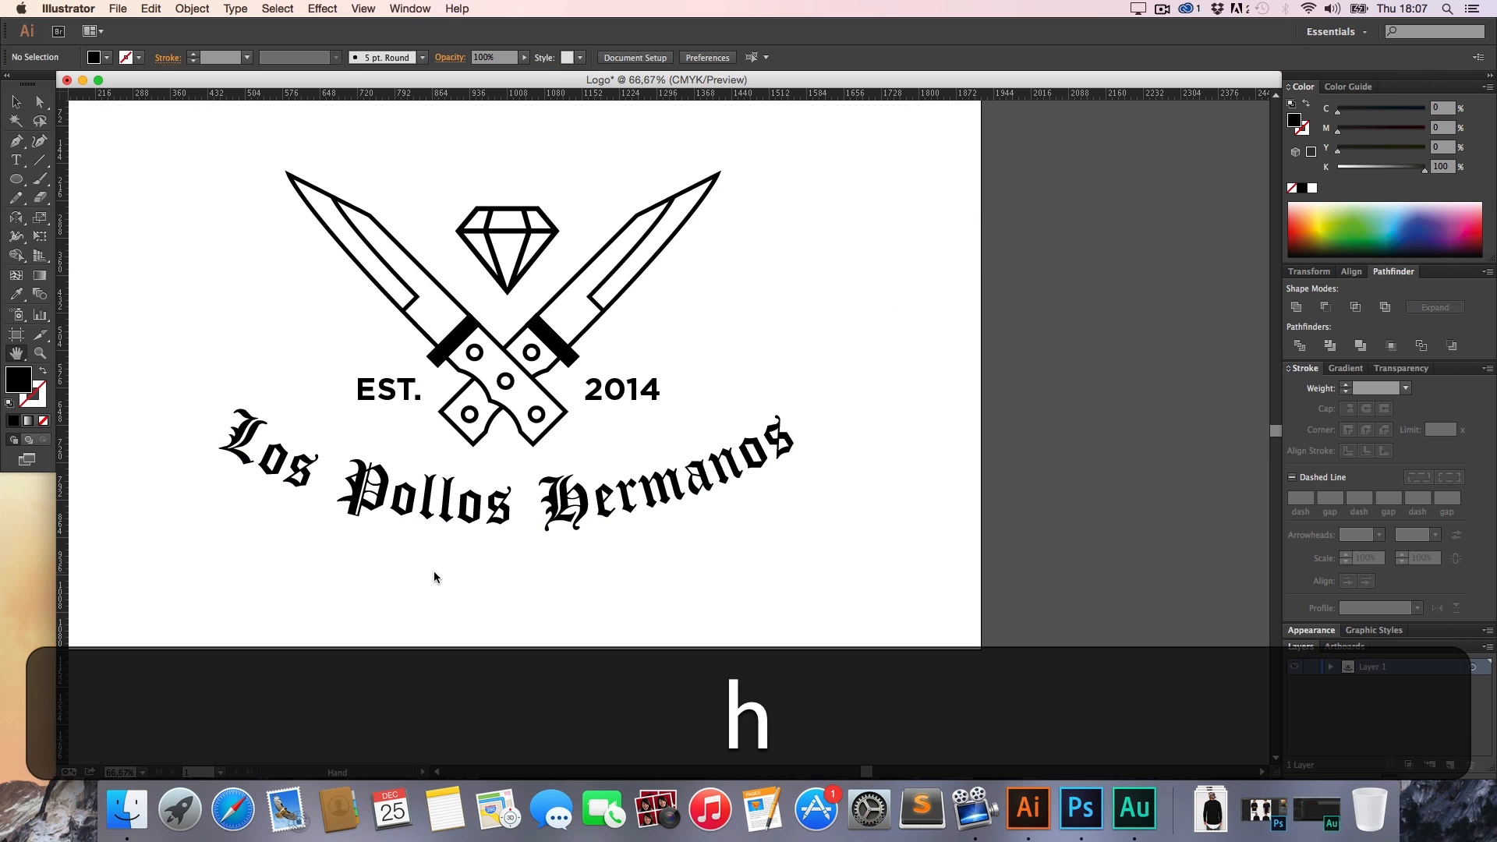
drag(501, 556, 516, 537)
key(t)
click(492, 576)
text(X)
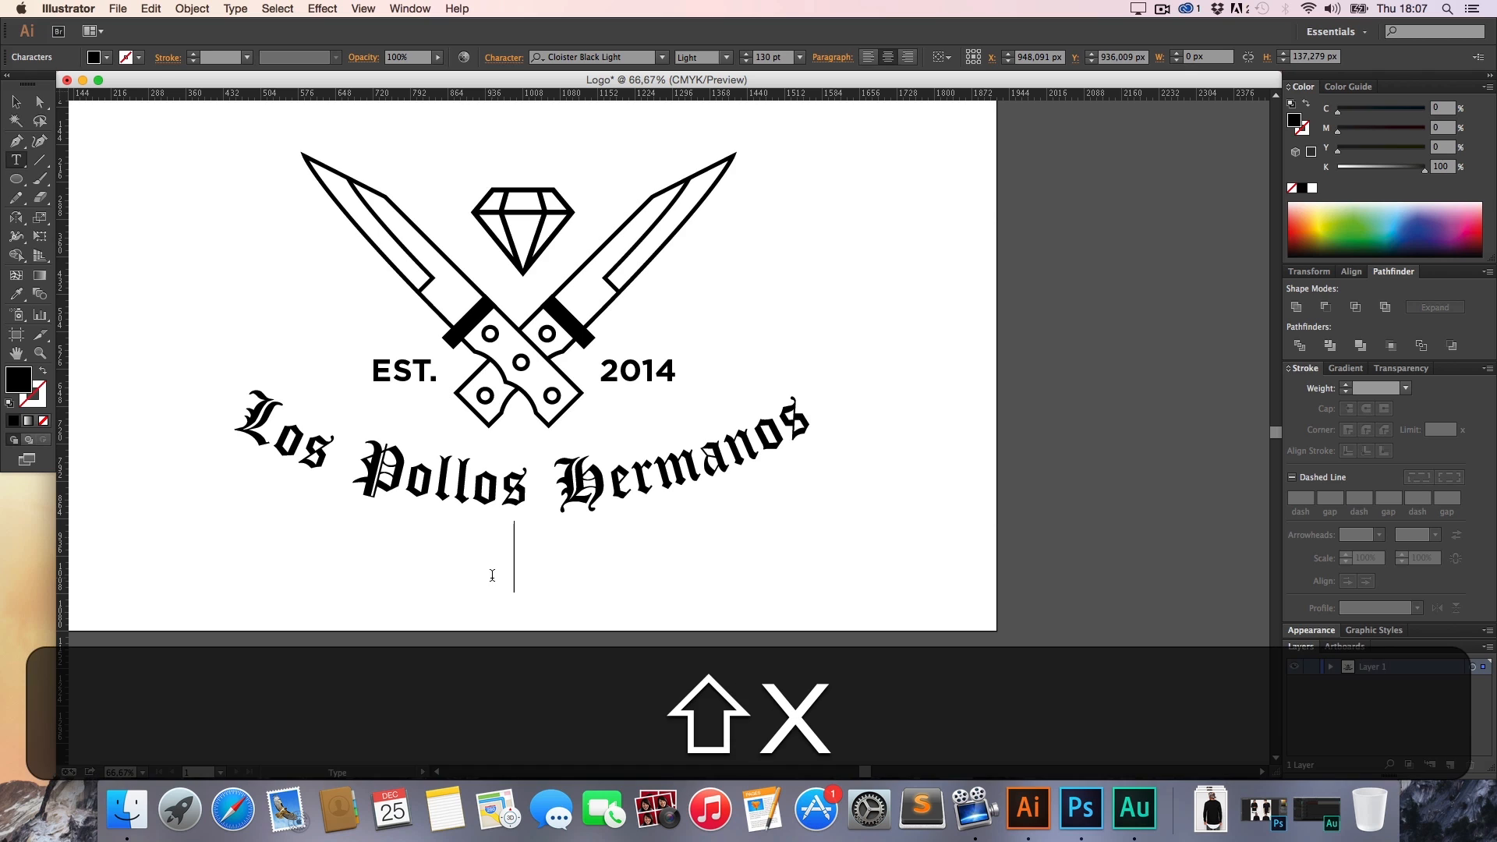
click(15, 102)
key(shift+v)
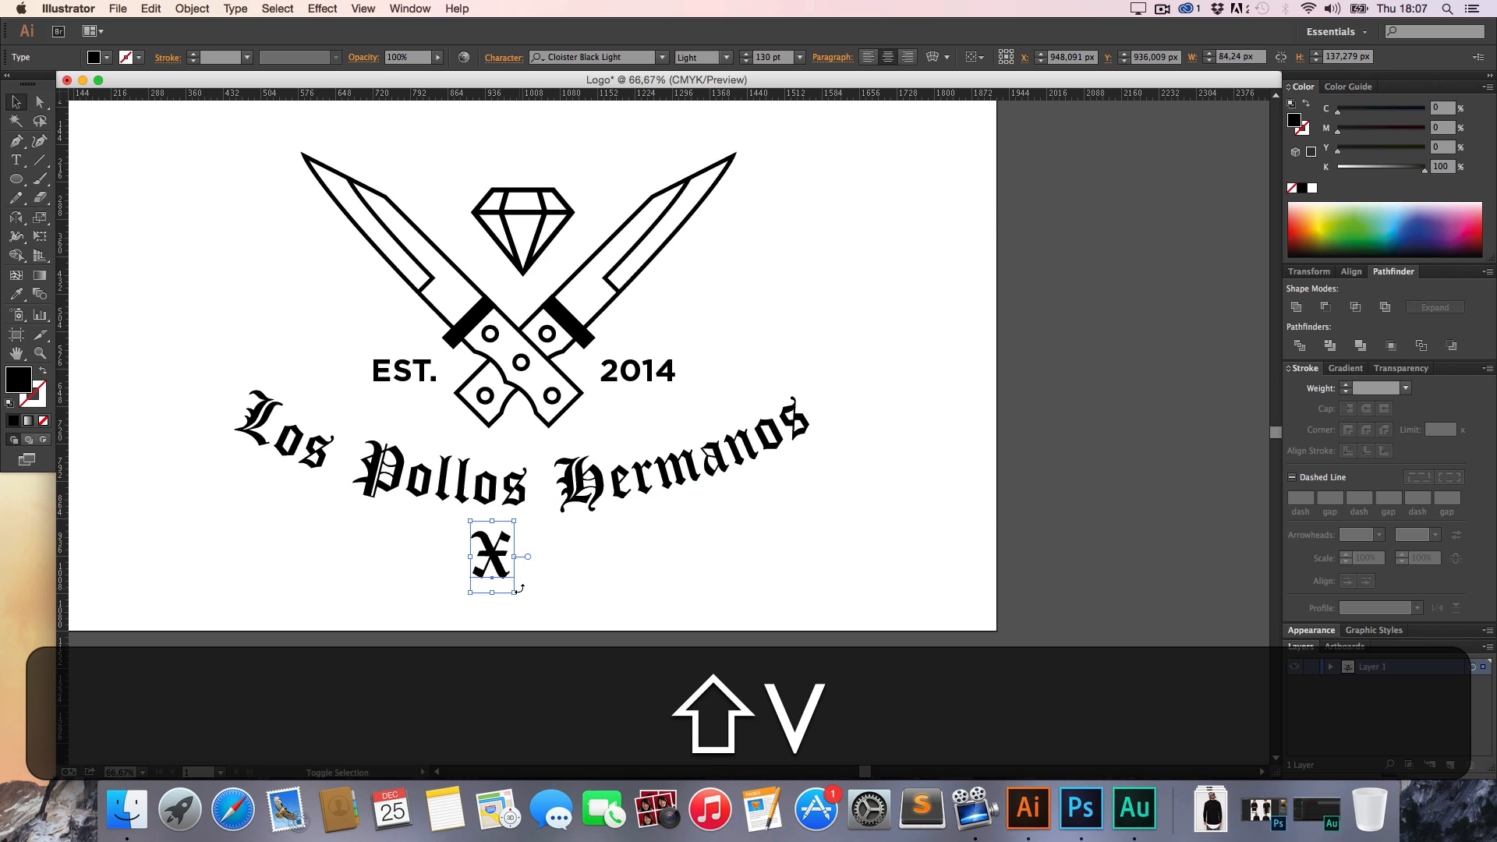
drag(515, 593, 457, 552)
click(551, 554)
Align the "X" with the diamond's vertical center and nudge it down between the knife handles and the curved text
key(h)
key(v)
drag(473, 500, 477, 386)
key(shift)
key(shift+Down)
key(shift+Down)
key(shift+Down)
key(shift+Down)
key(shift+Down)
key(shift+Down)
key(shift+Down)
key(shift+Down)
key(shift+Down)
key(shift+Down)
key(shift+Down)
key(shift+Down)
key(shift+Down)
key(shift+Down)
key(shift+Down)
key(shift+Down)
key(shift+Down)
key(shift+Down)
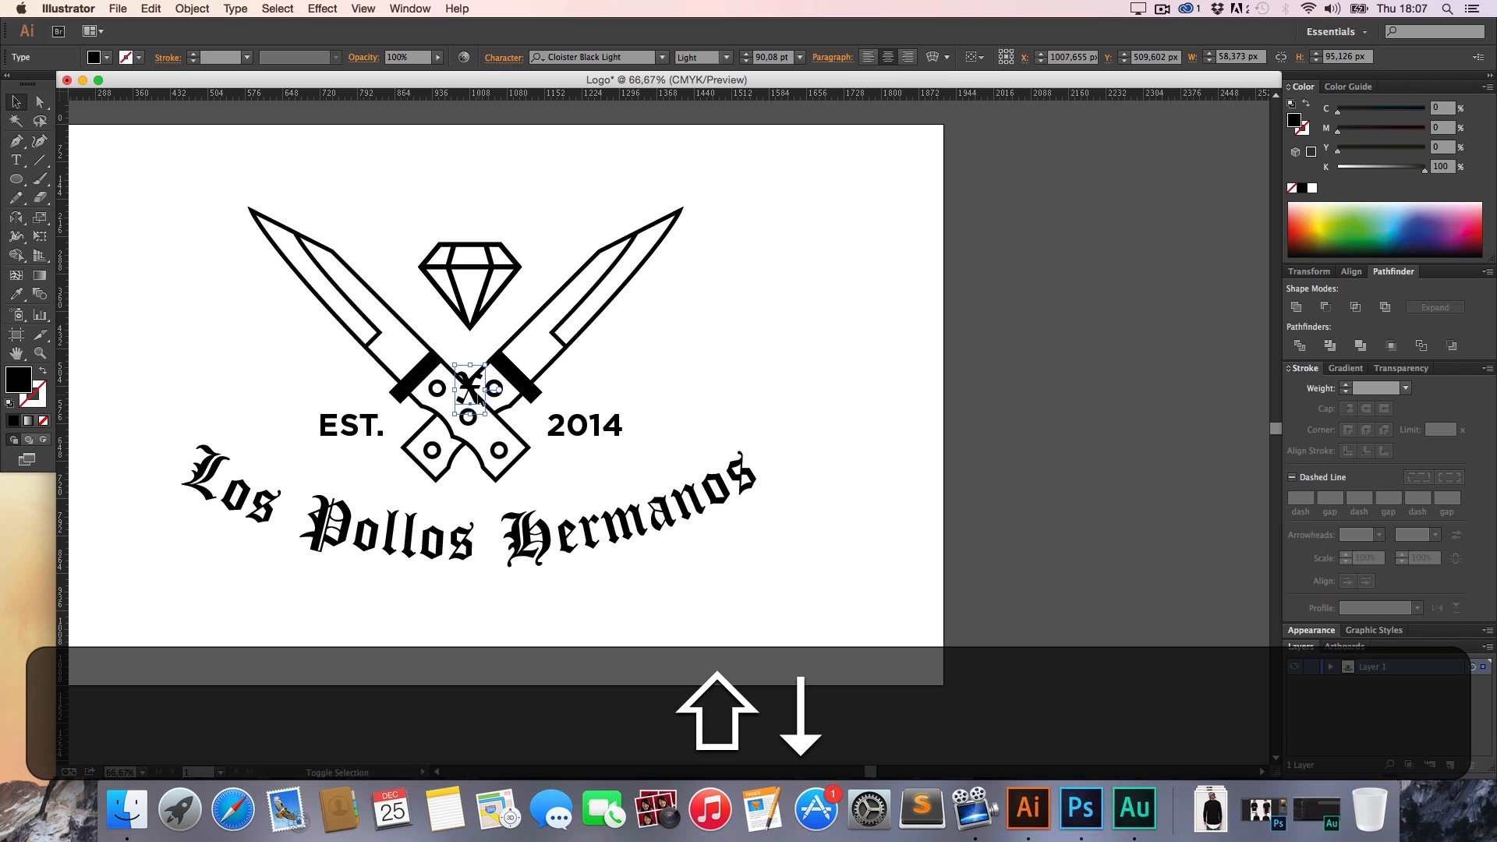
key(shift+Down)
key(shift+Down)
key(shift+Down)
key(shift+Down)
key(shift+Down)
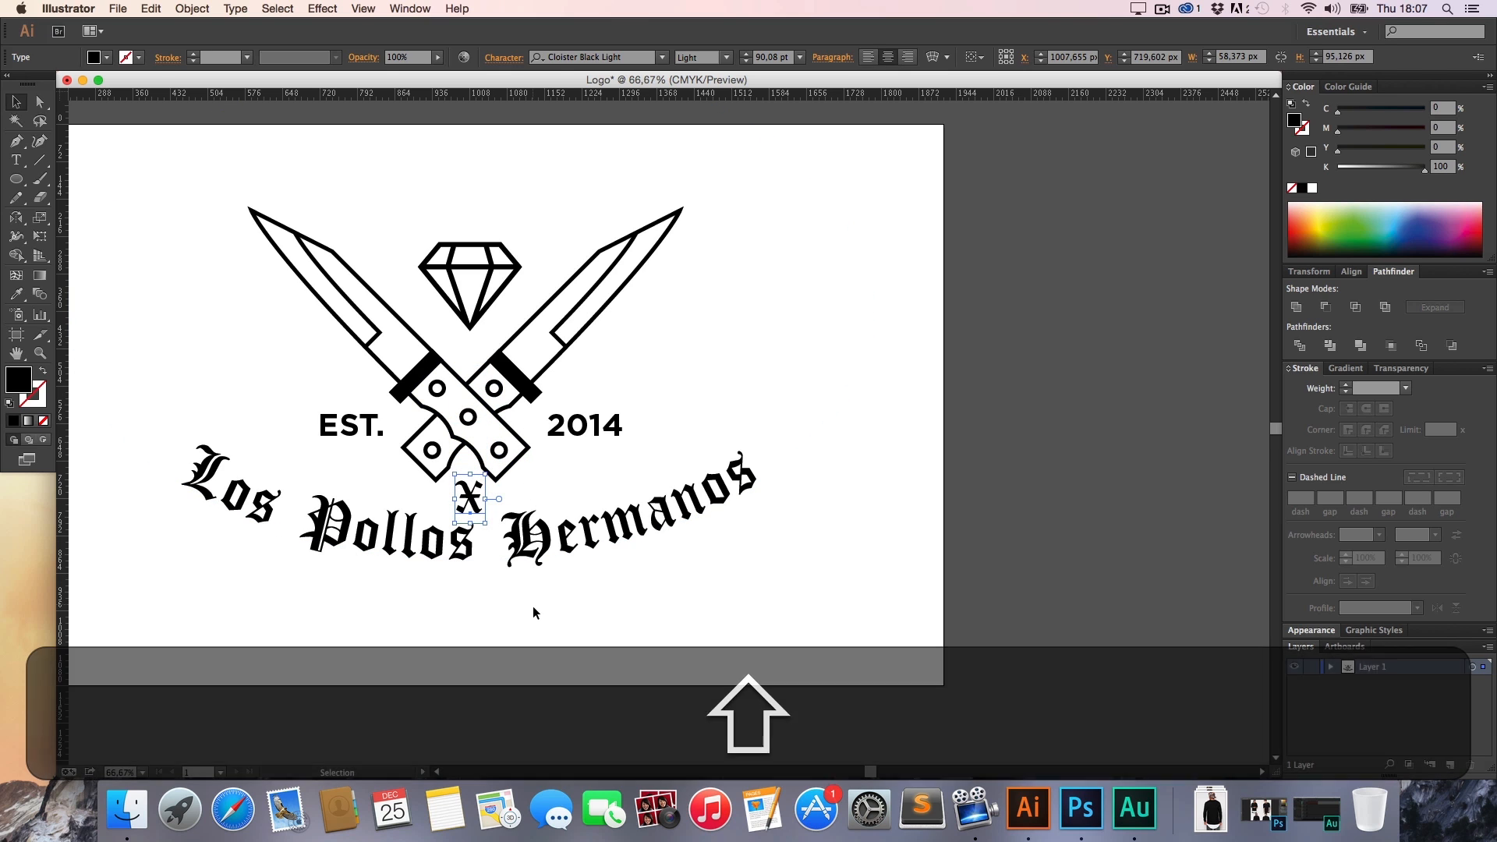
Place a duplicate of the complete logo outside the artboard, beyond its upper-right corner
shift+click(546, 577)
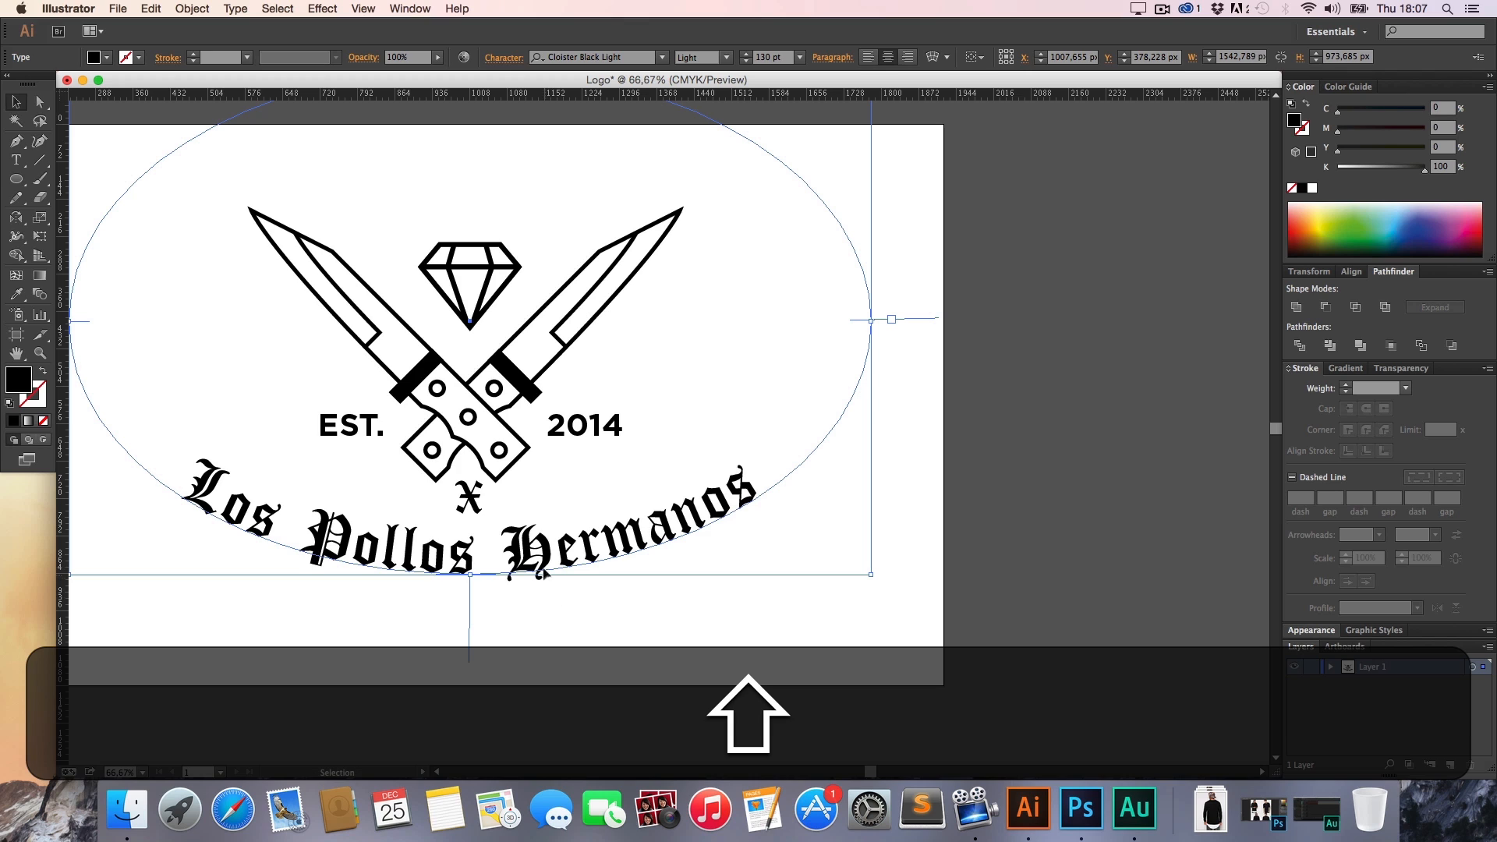
click(536, 616)
key(h)
drag(535, 597, 533, 624)
key(z)
alt+click(546, 601)
key(h)
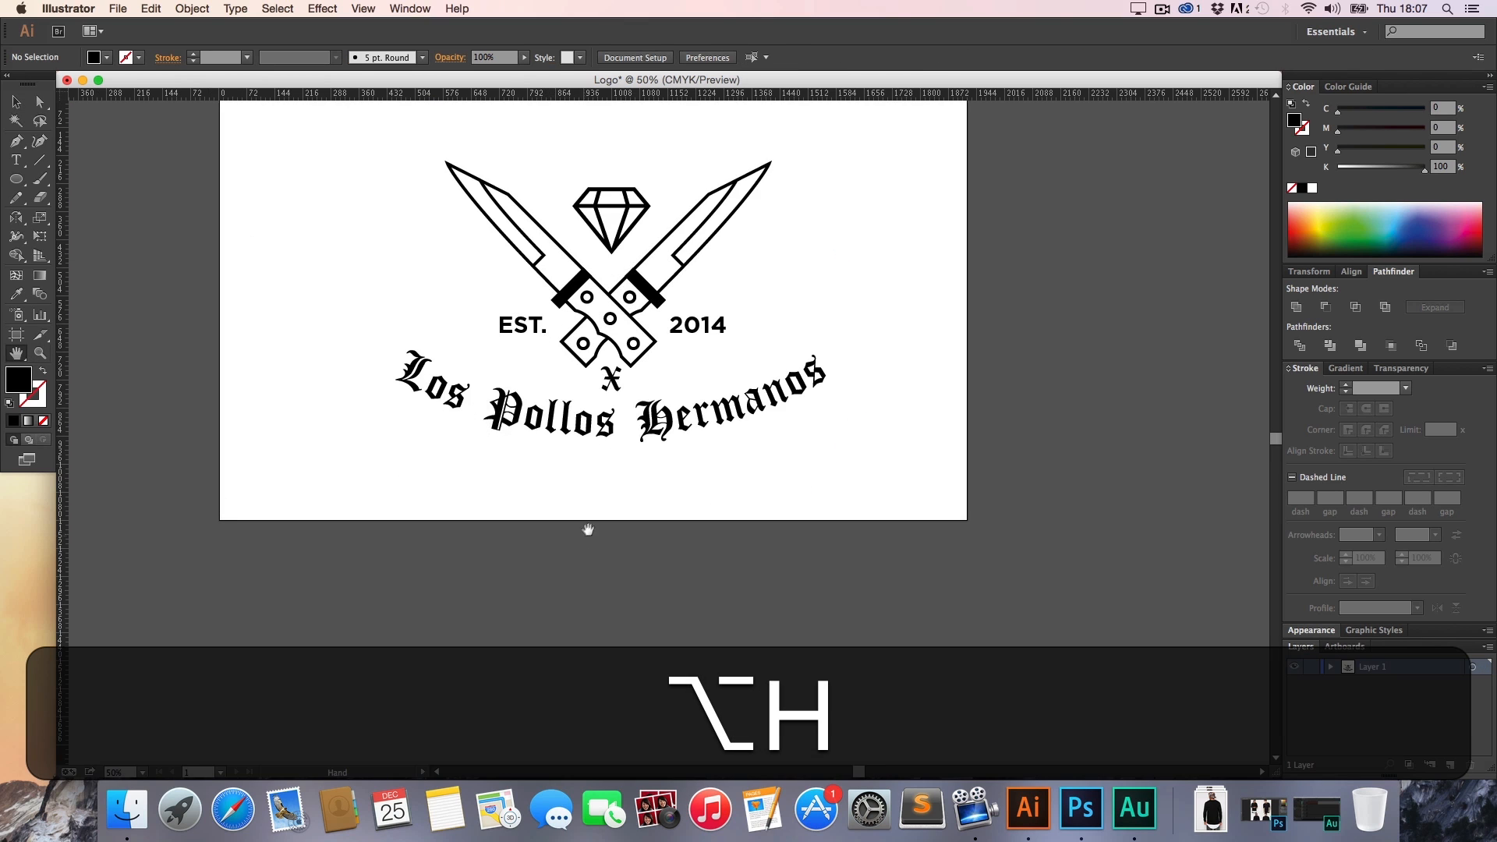
drag(588, 527, 471, 602)
key(v)
drag(638, 559, 367, 281)
key(z)
alt+click(520, 338)
key(h)
drag(536, 404, 211, 337)
key(v)
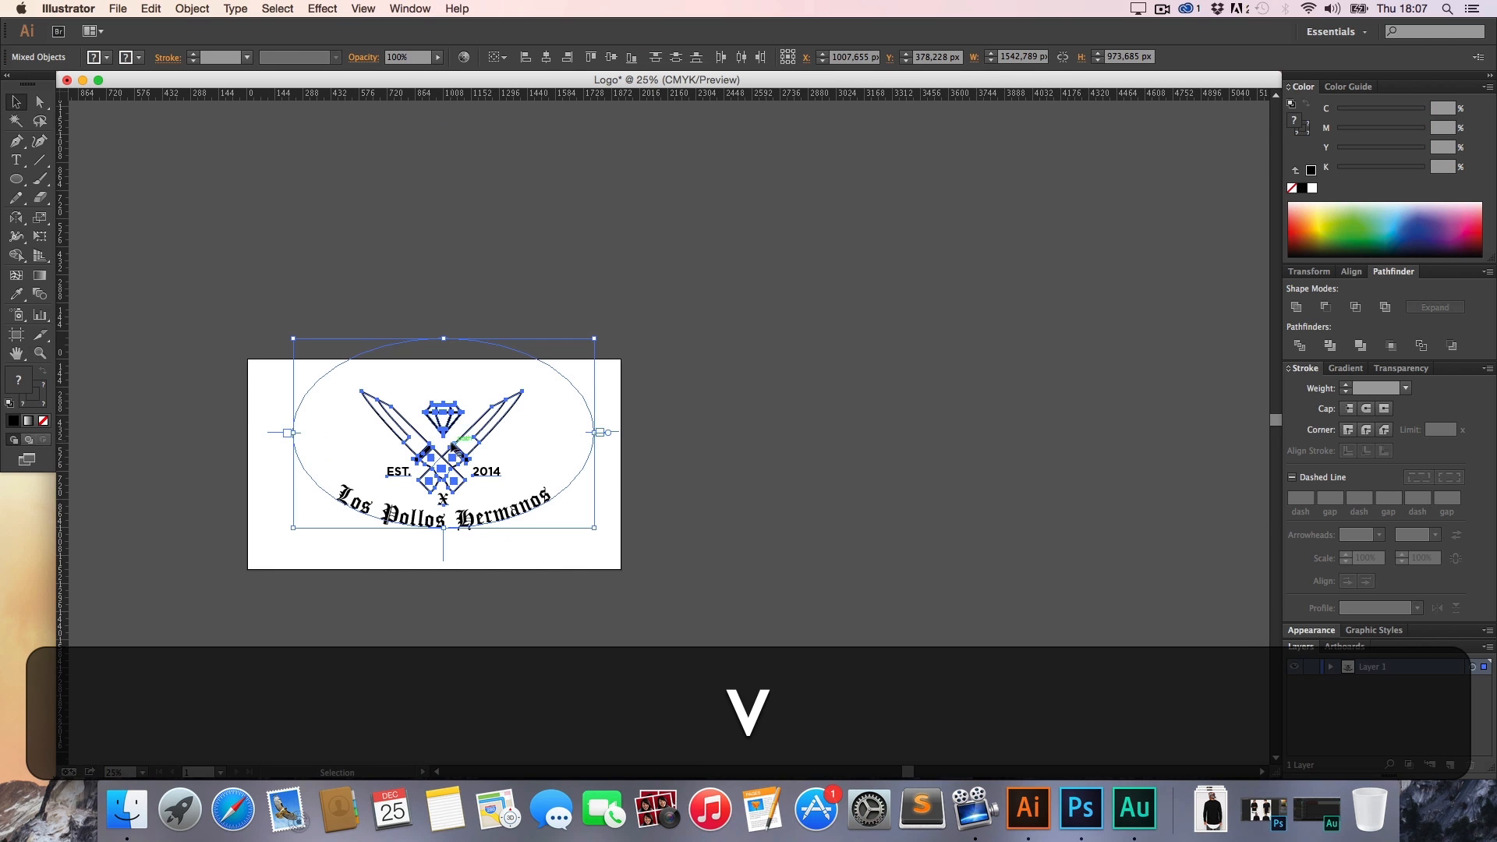
drag(451, 459, 1083, 256)
click(578, 485)
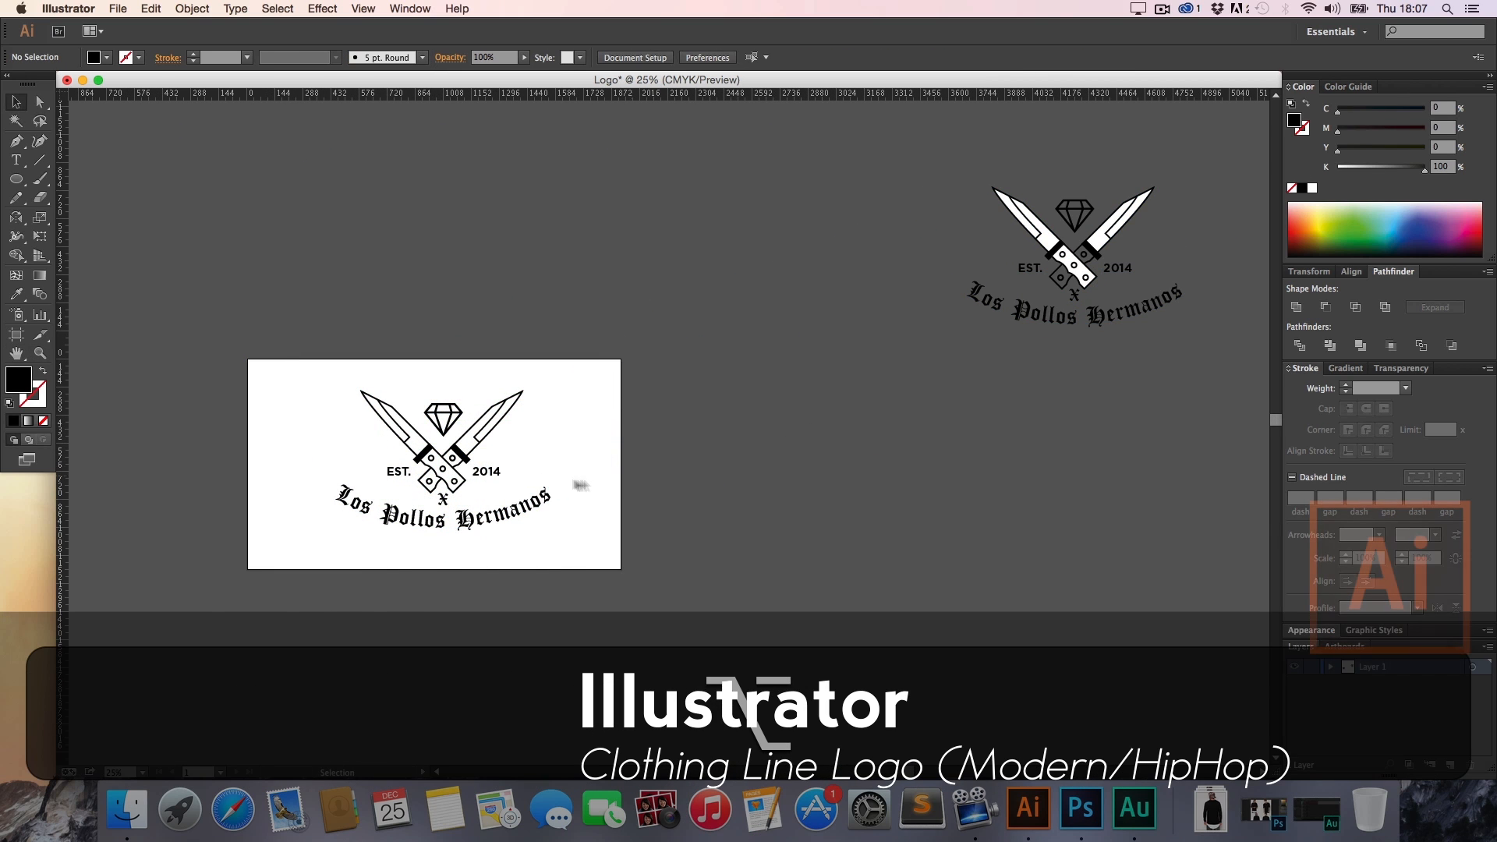
Examine the original logo on the artboard up close
key(z)
click(465, 471)
click(626, 414)
click(627, 414)
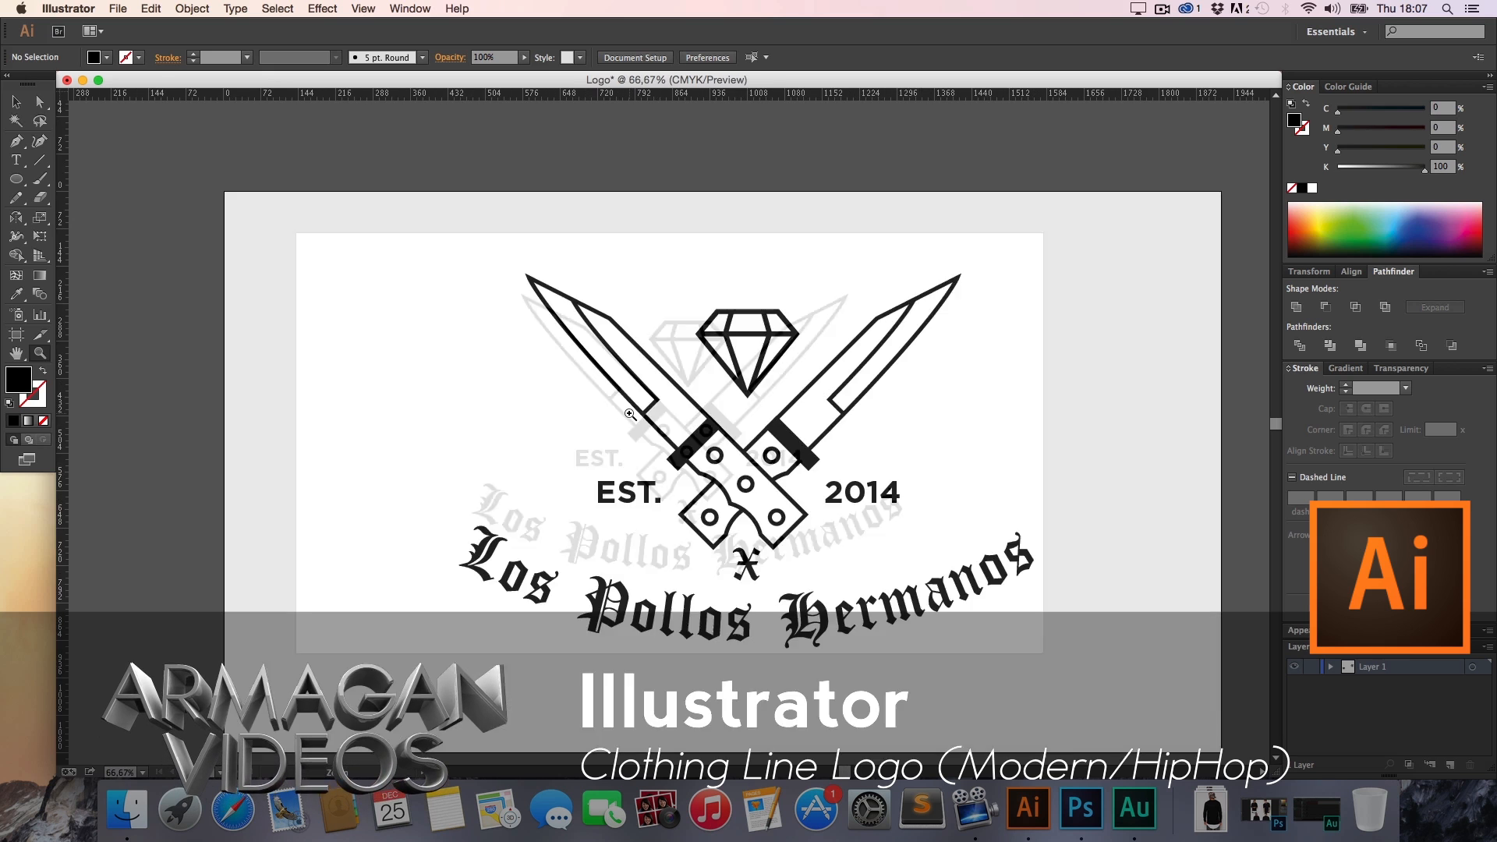
click(626, 411)
key(h)
drag(786, 445, 472, 358)
key(z)
alt+click(473, 362)
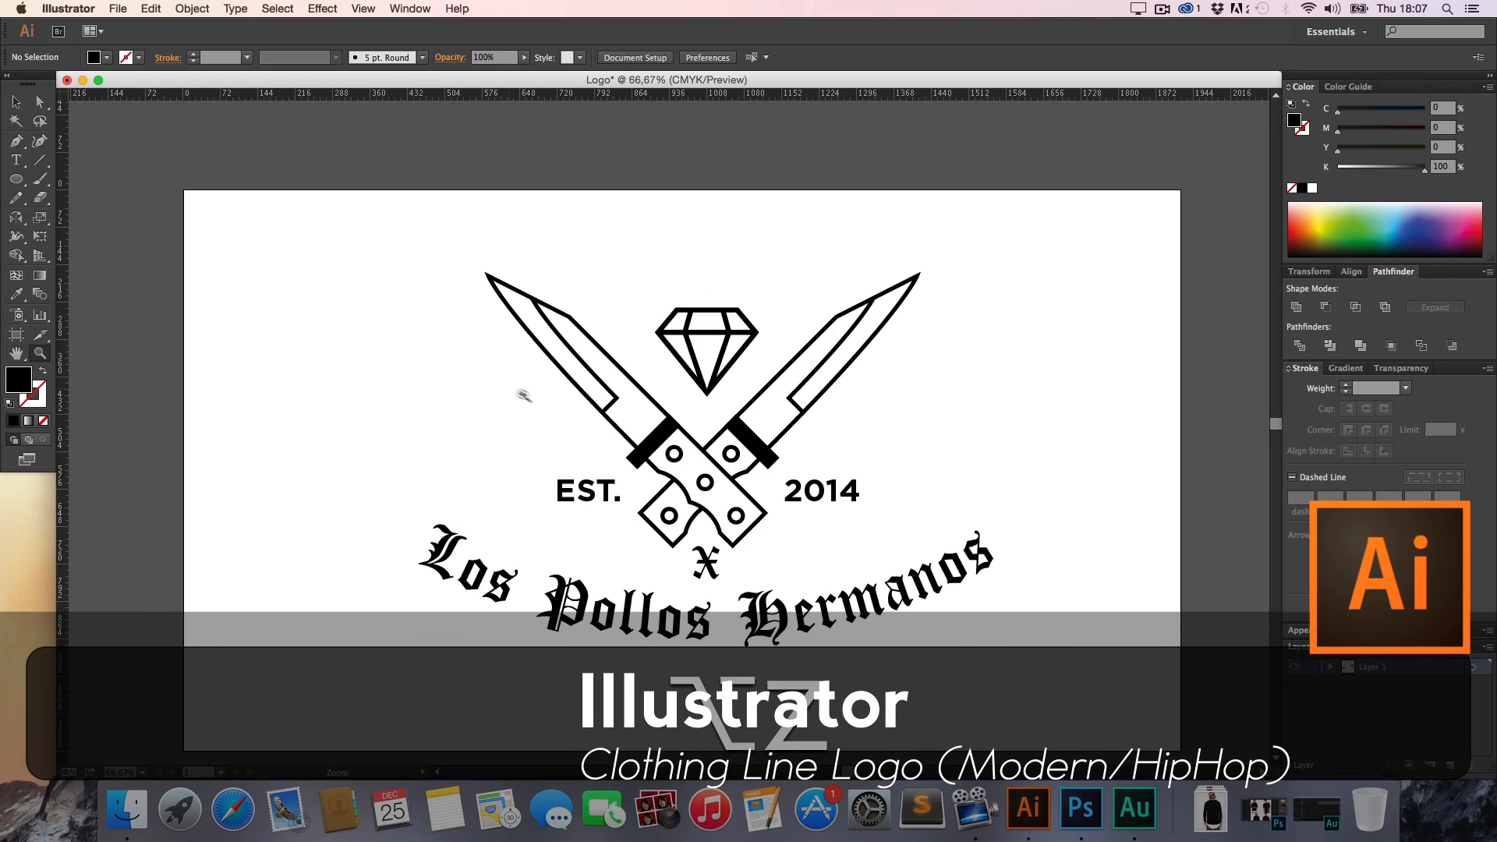
key(h)
drag(549, 415, 439, 363)
key(v)
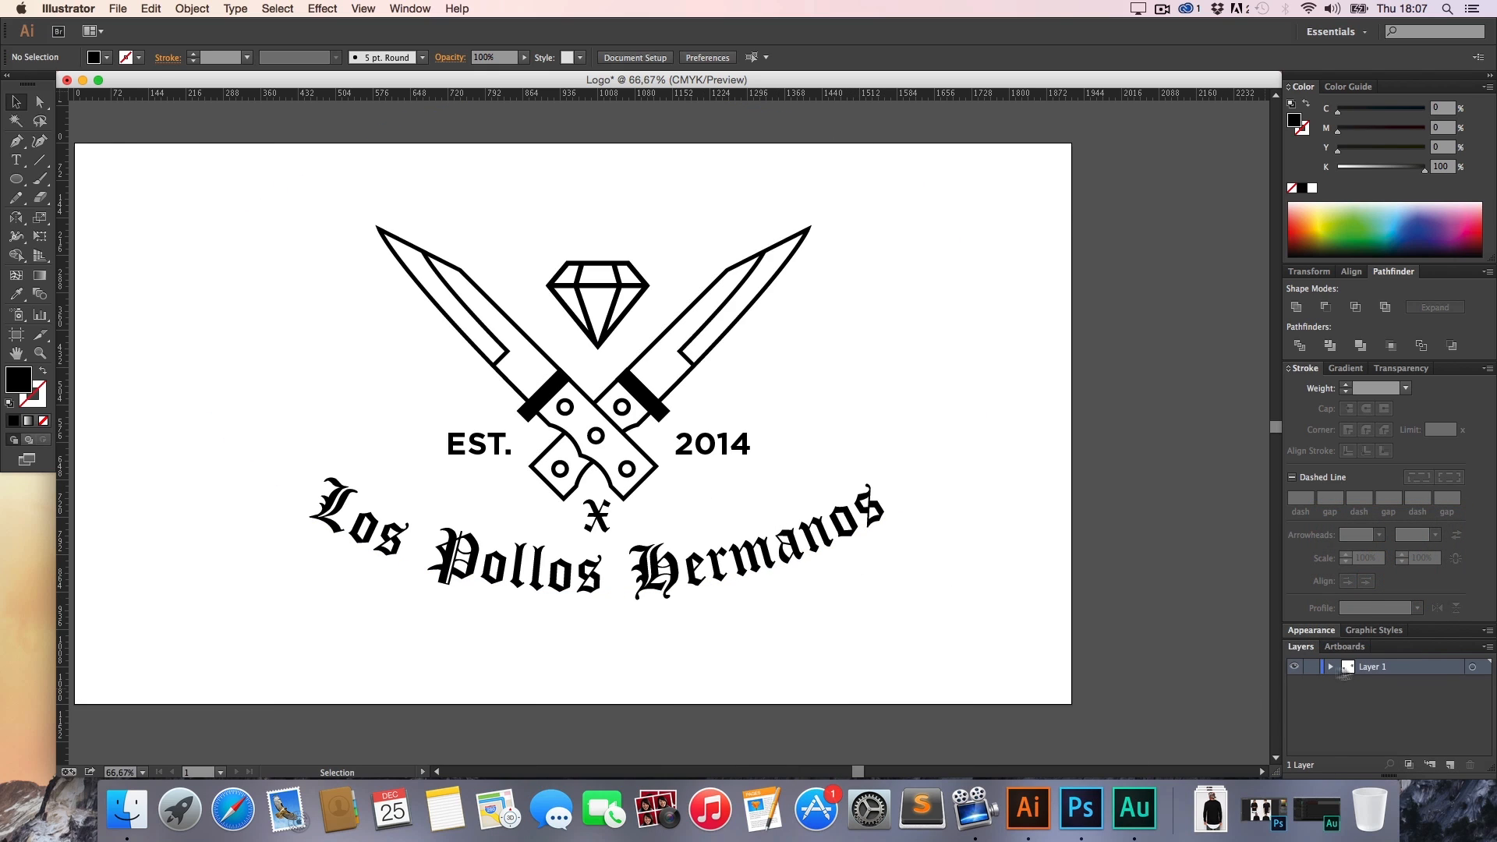
Rename the layer that holds the artwork as Logo
double_click(1370, 667)
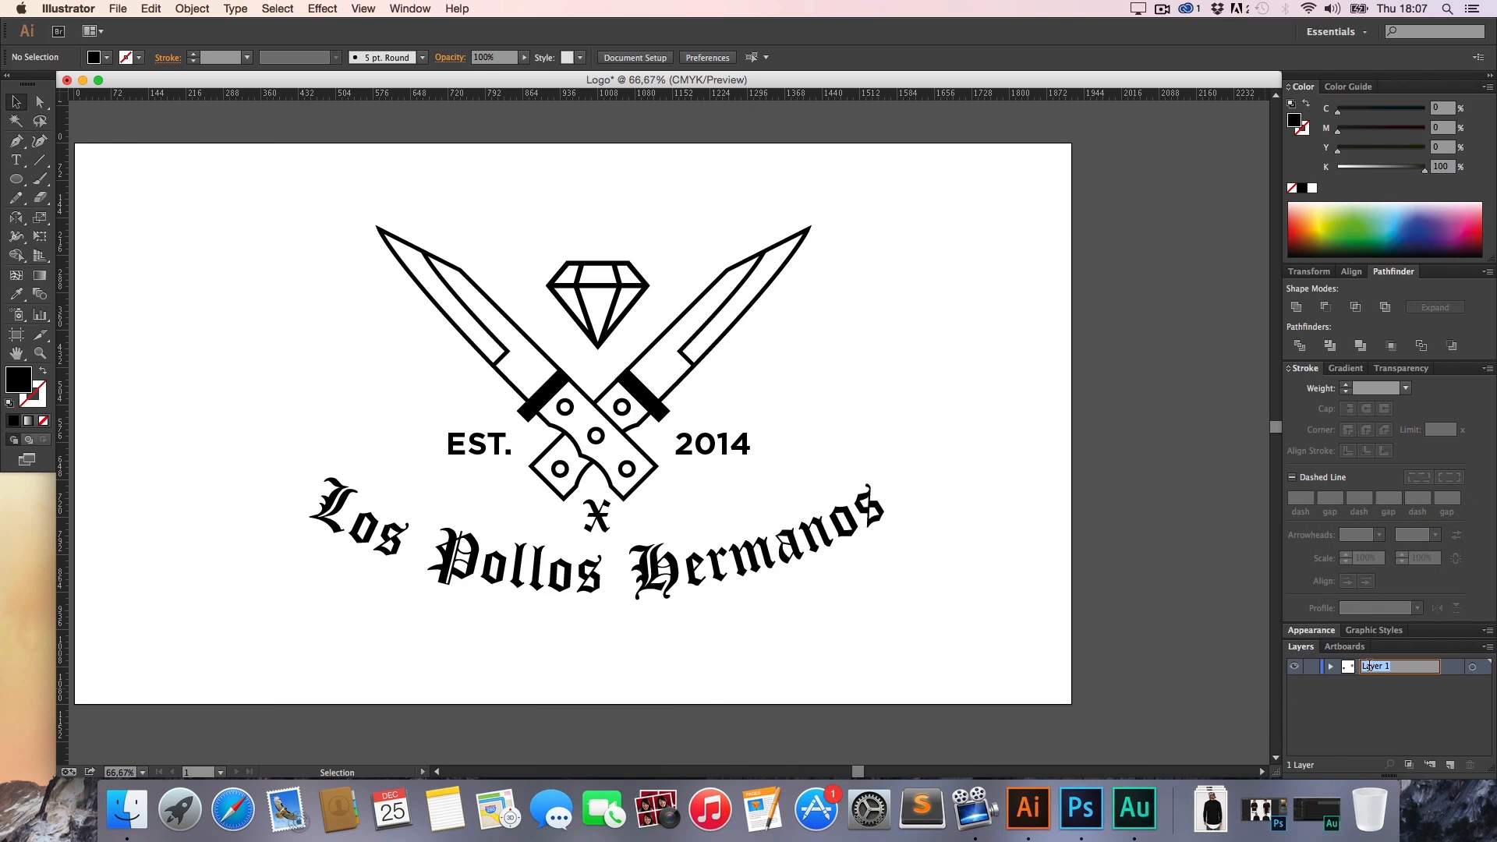
key(BackSpace)
text(Logo)
key(Return)
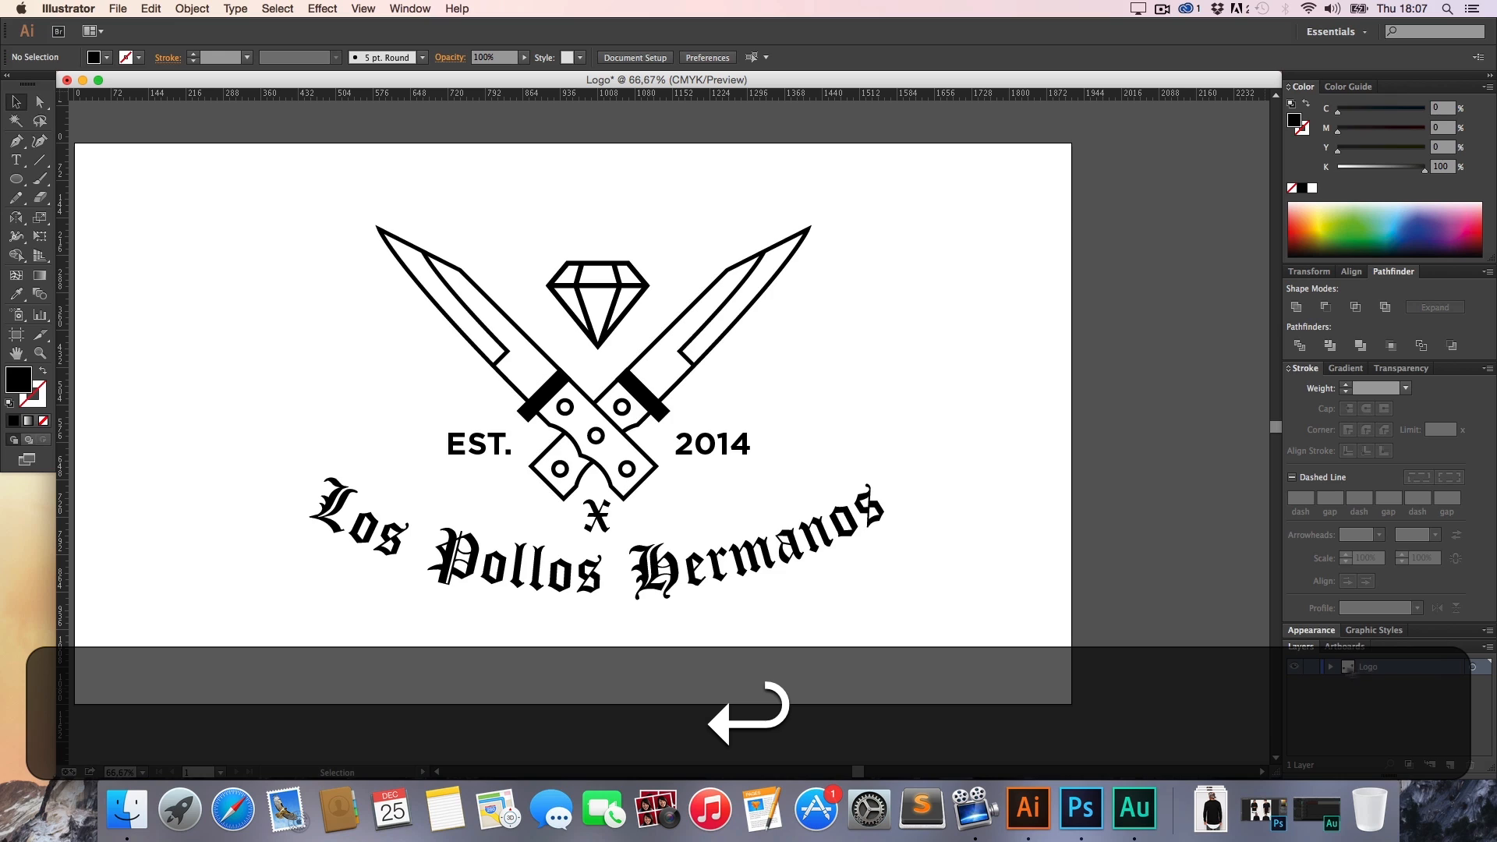
Add a layer named Background beneath the Logo layer, and lock the Logo layer
click(1450, 765)
drag(1388, 667, 1376, 717)
double_click(1378, 684)
text(Background)
key(Return)
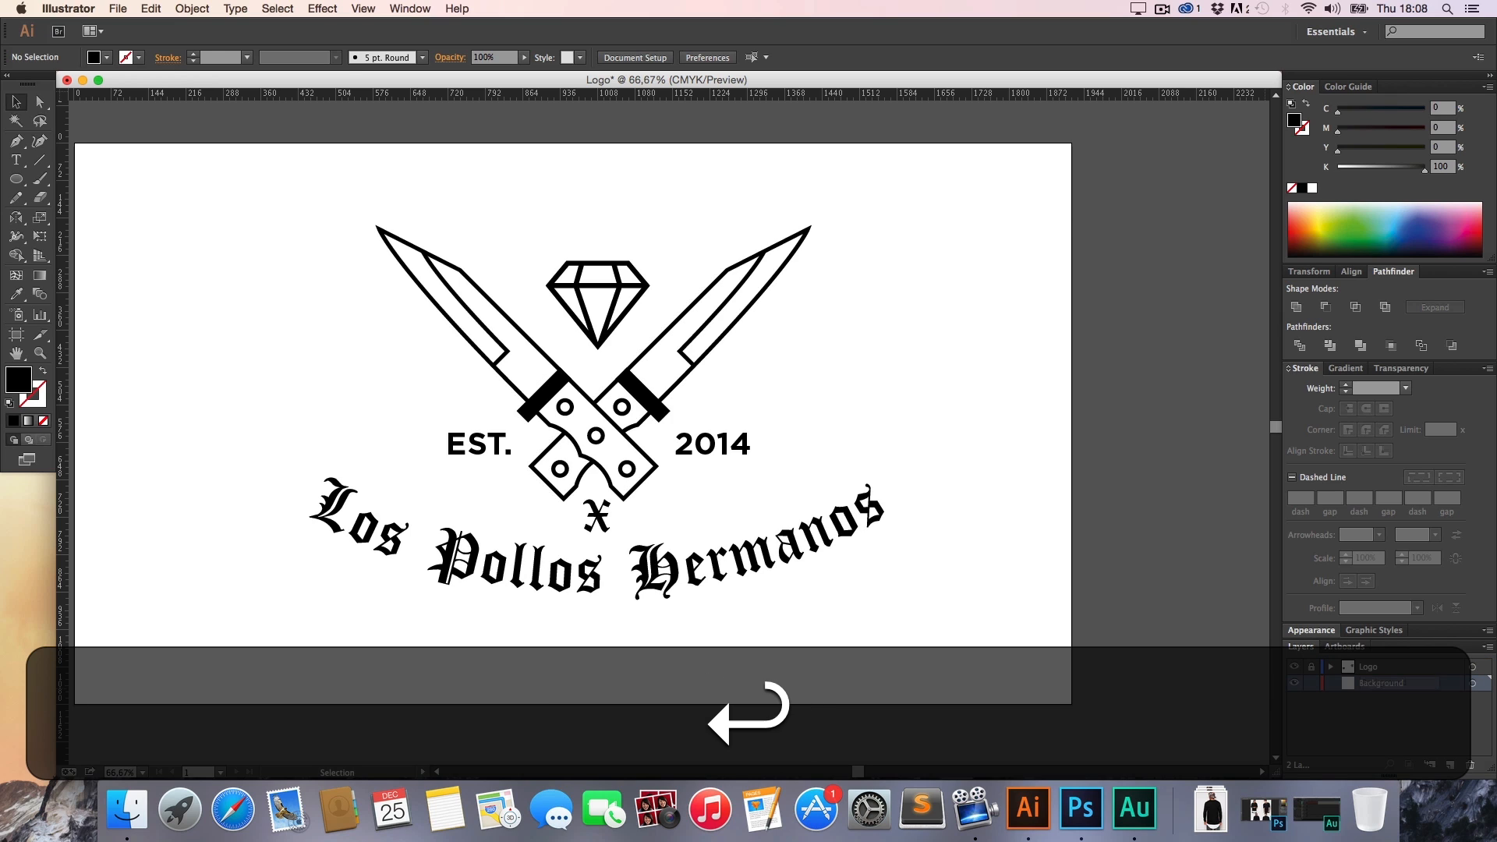
Cover the entire artboard with a black 1920 × 1080 px rectangle on the Background layer
key(u)
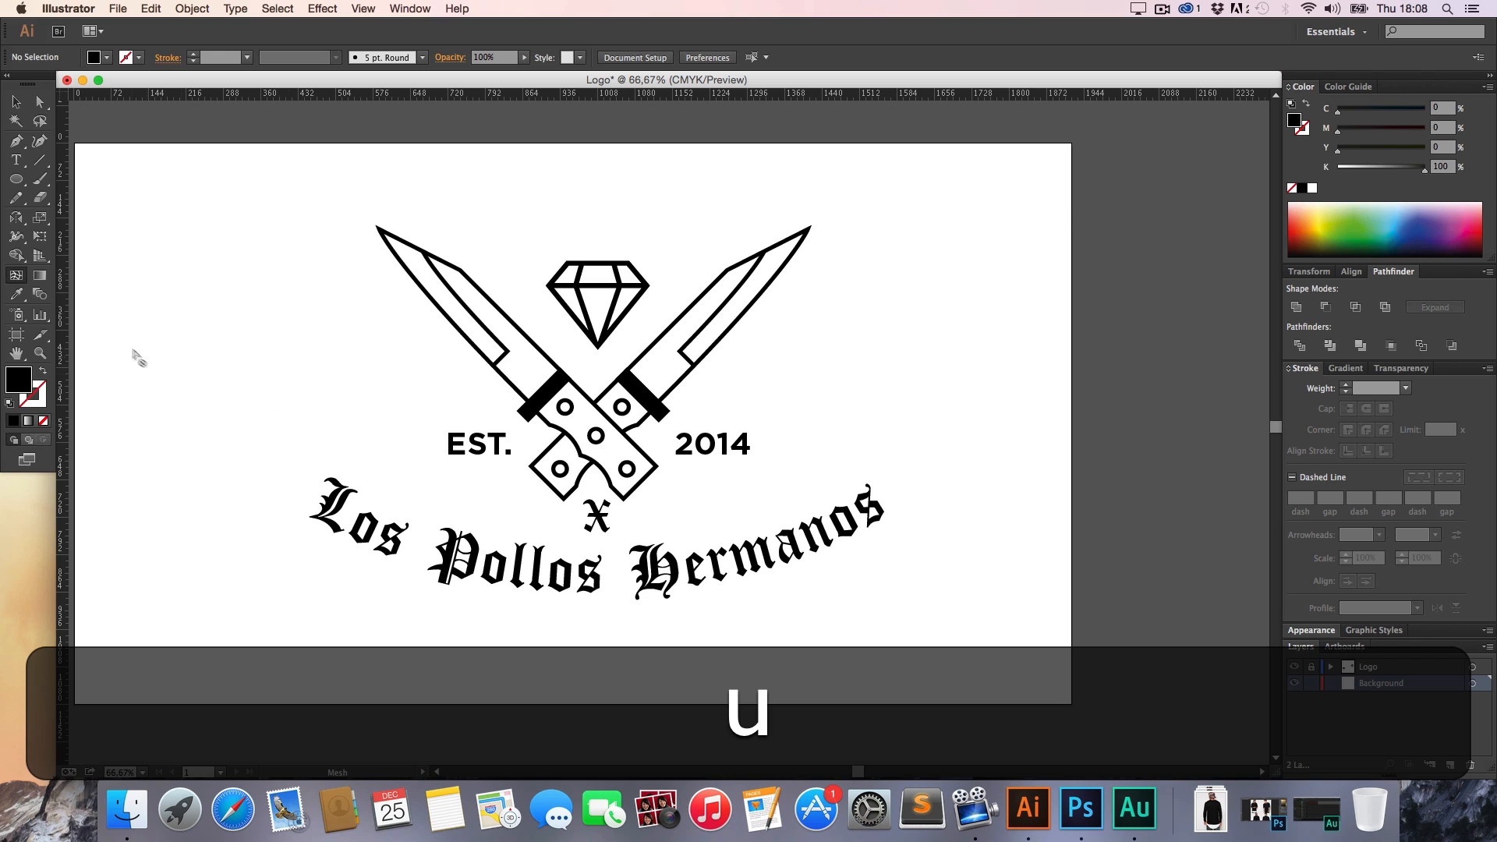
key(m)
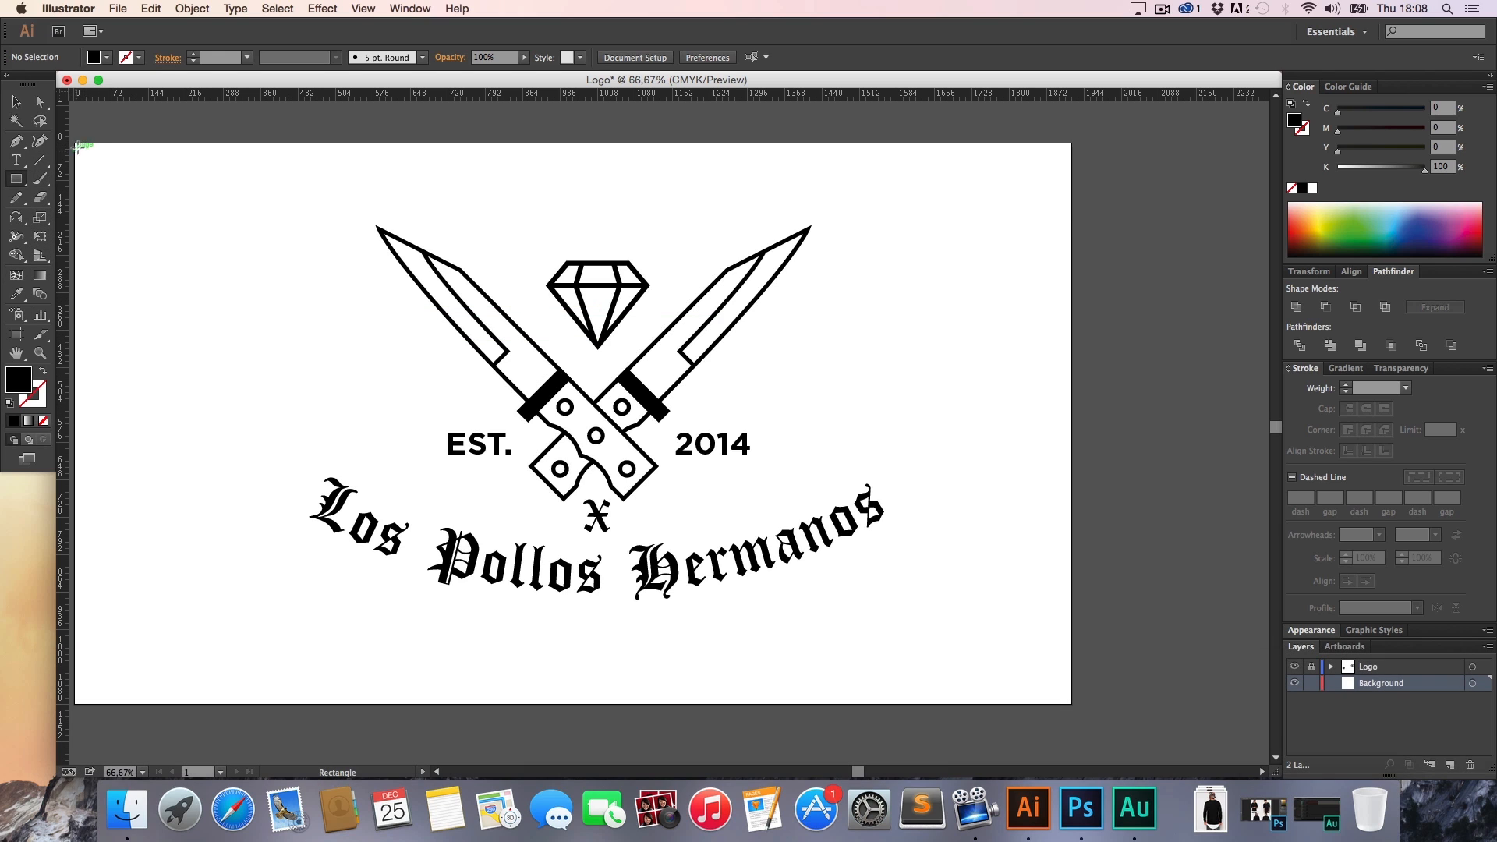
drag(75, 144, 1072, 703)
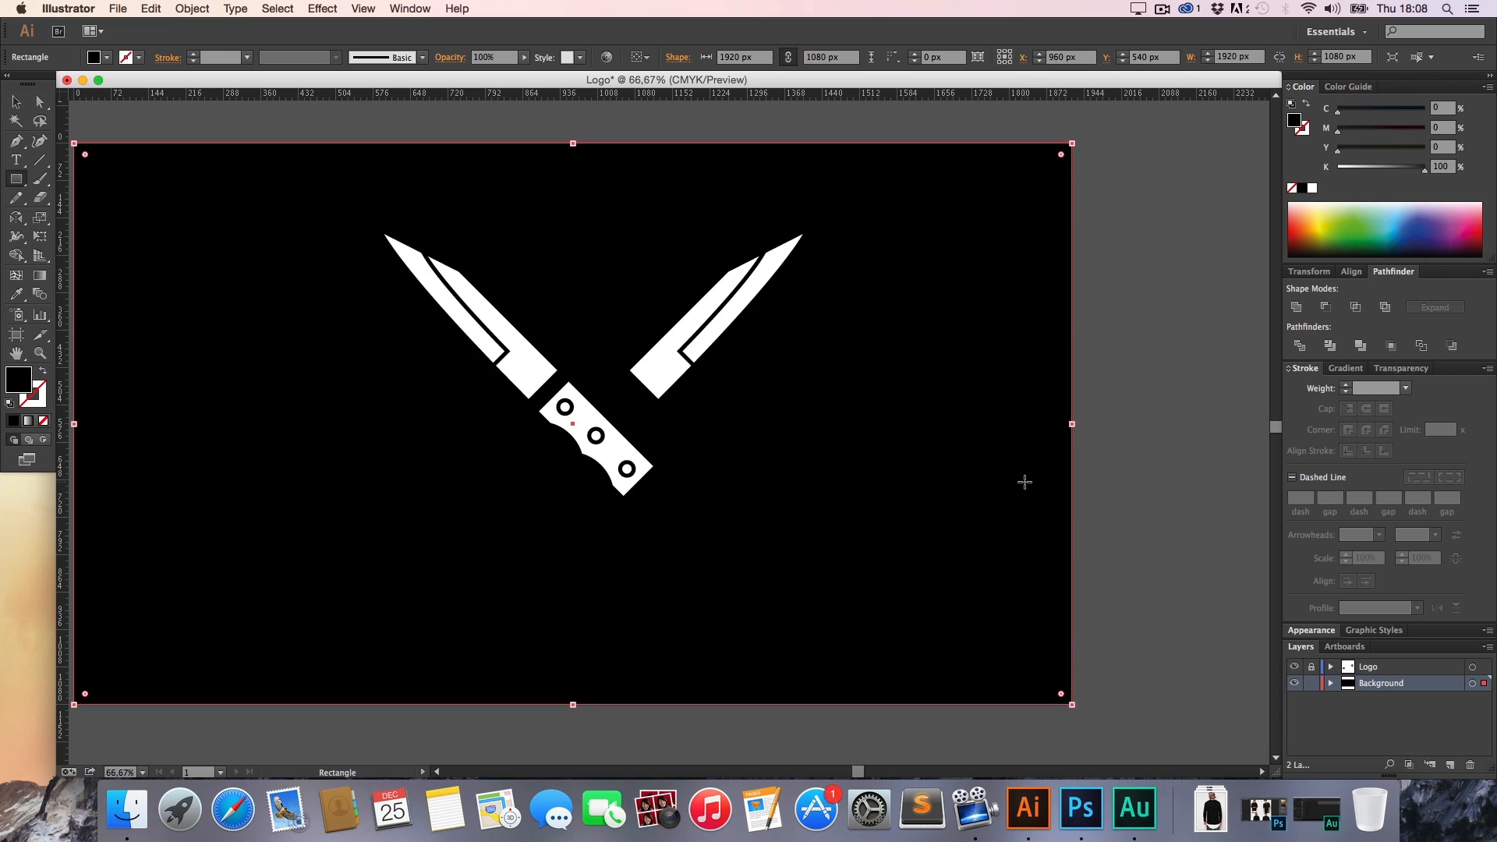
key(v)
click(1220, 512)
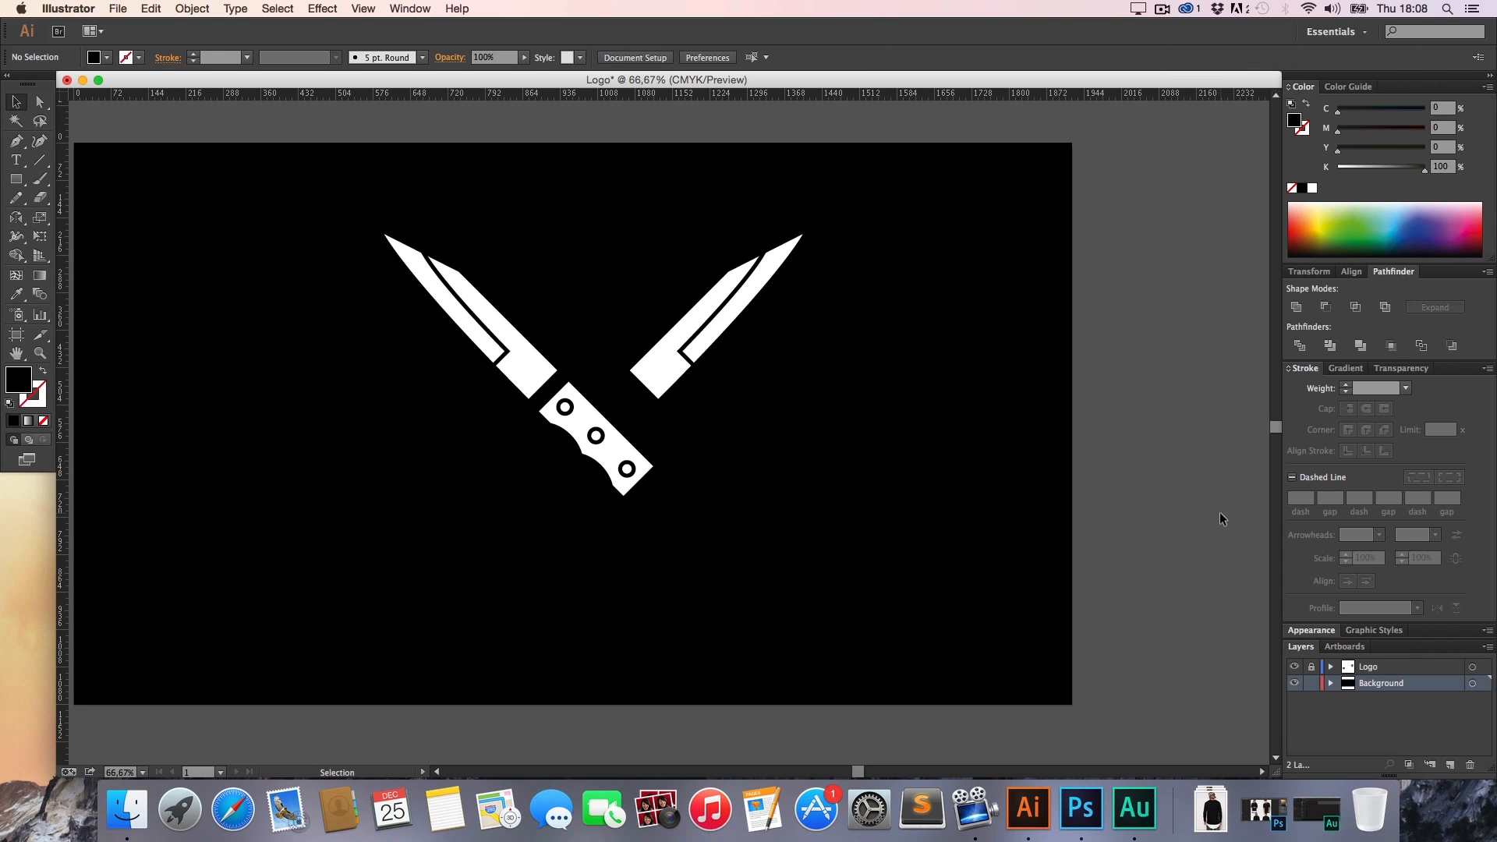
With Background locked and Logo unlocked, fill the curved wordmark, "EST." and "2014" with white
click(1311, 684)
click(1367, 667)
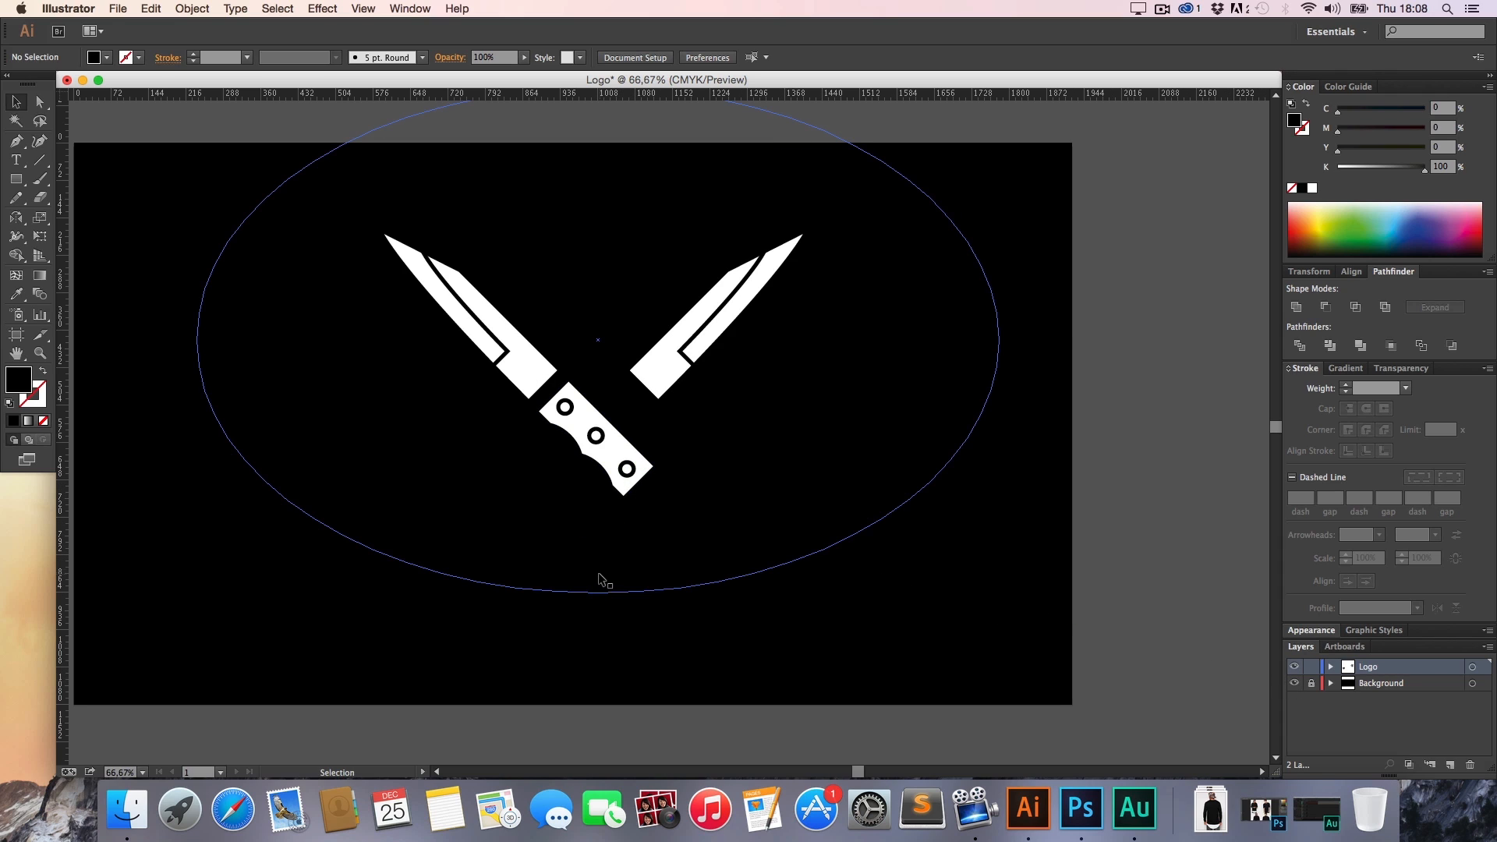
shift+click(601, 591)
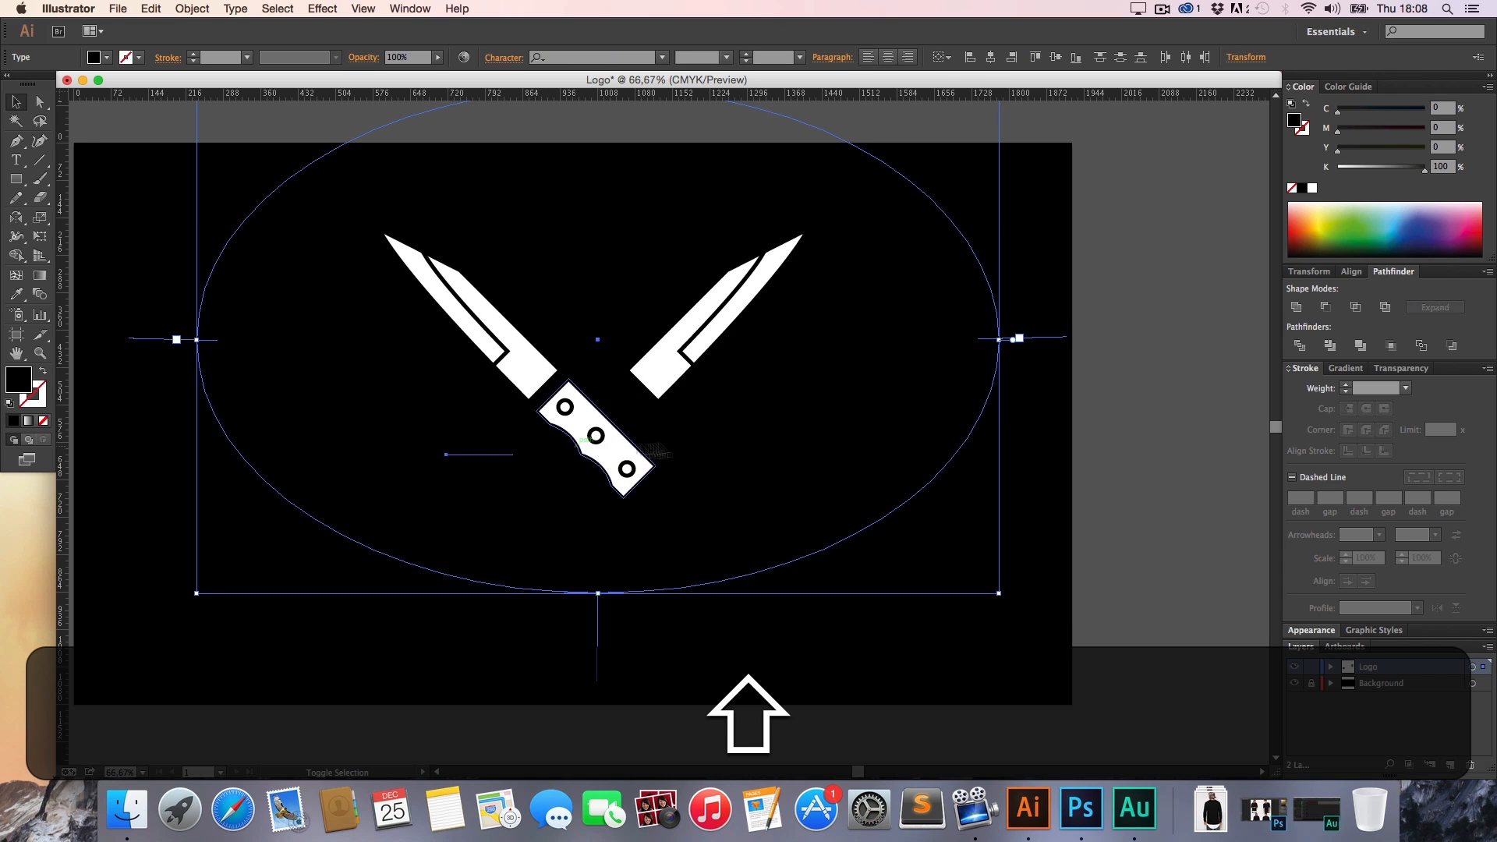
shift+click(726, 438)
click(1313, 190)
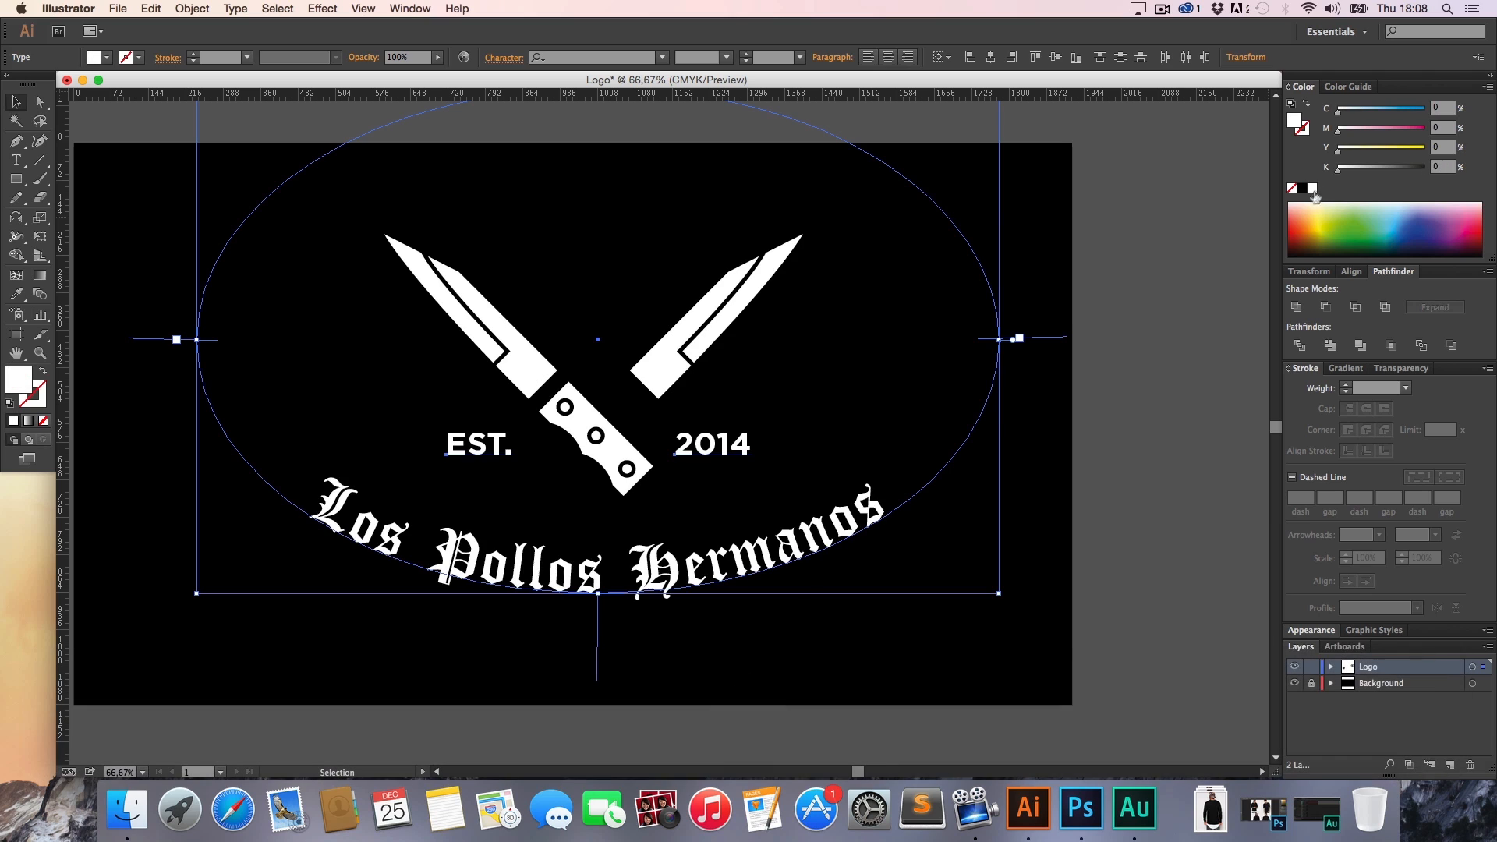
click(947, 449)
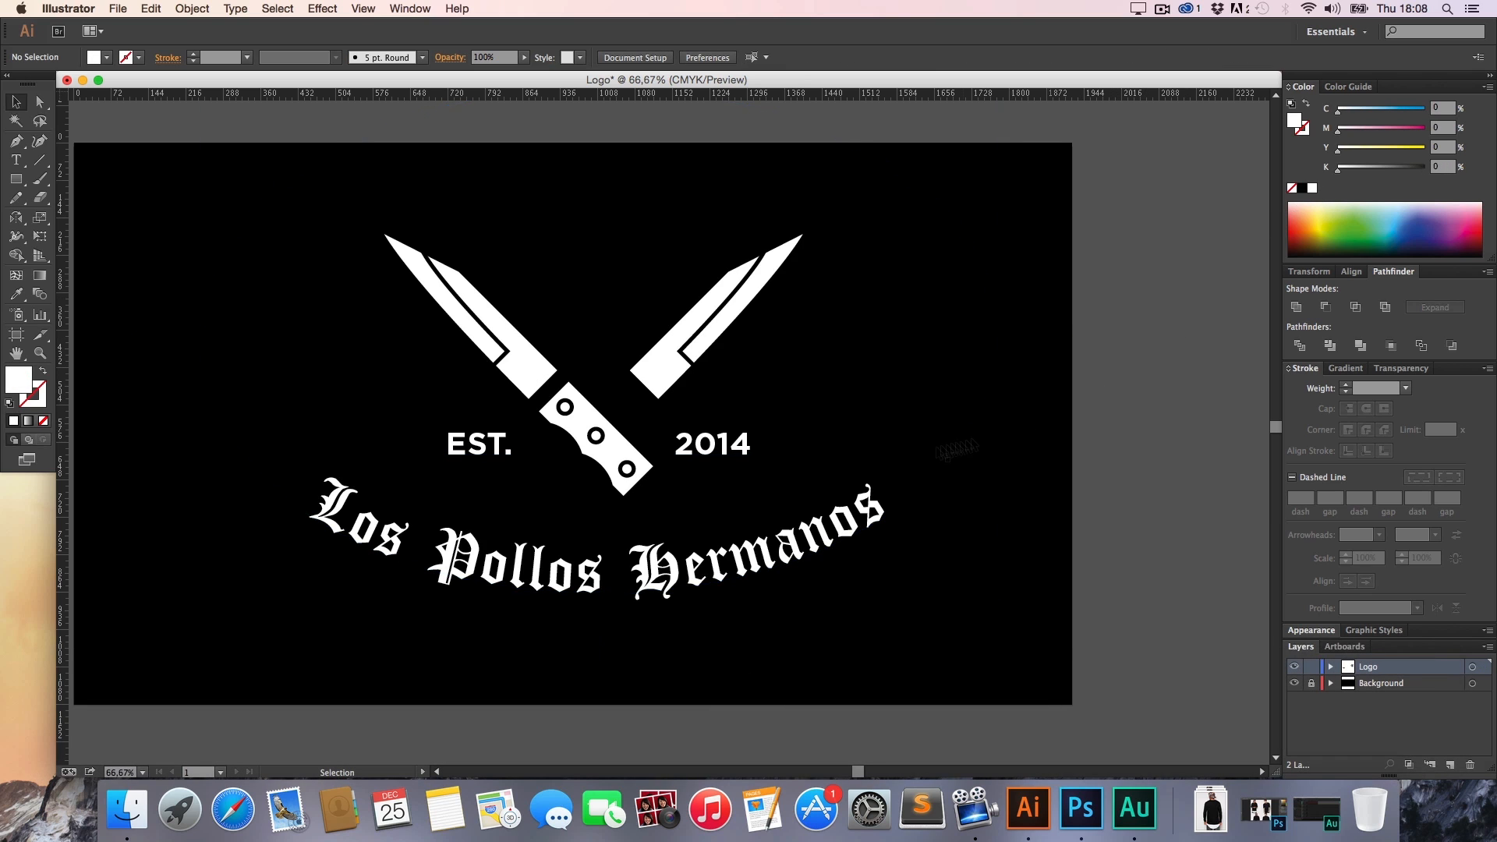
Fill the diamond and the small "X" with white
click(592, 513)
shift+click(588, 306)
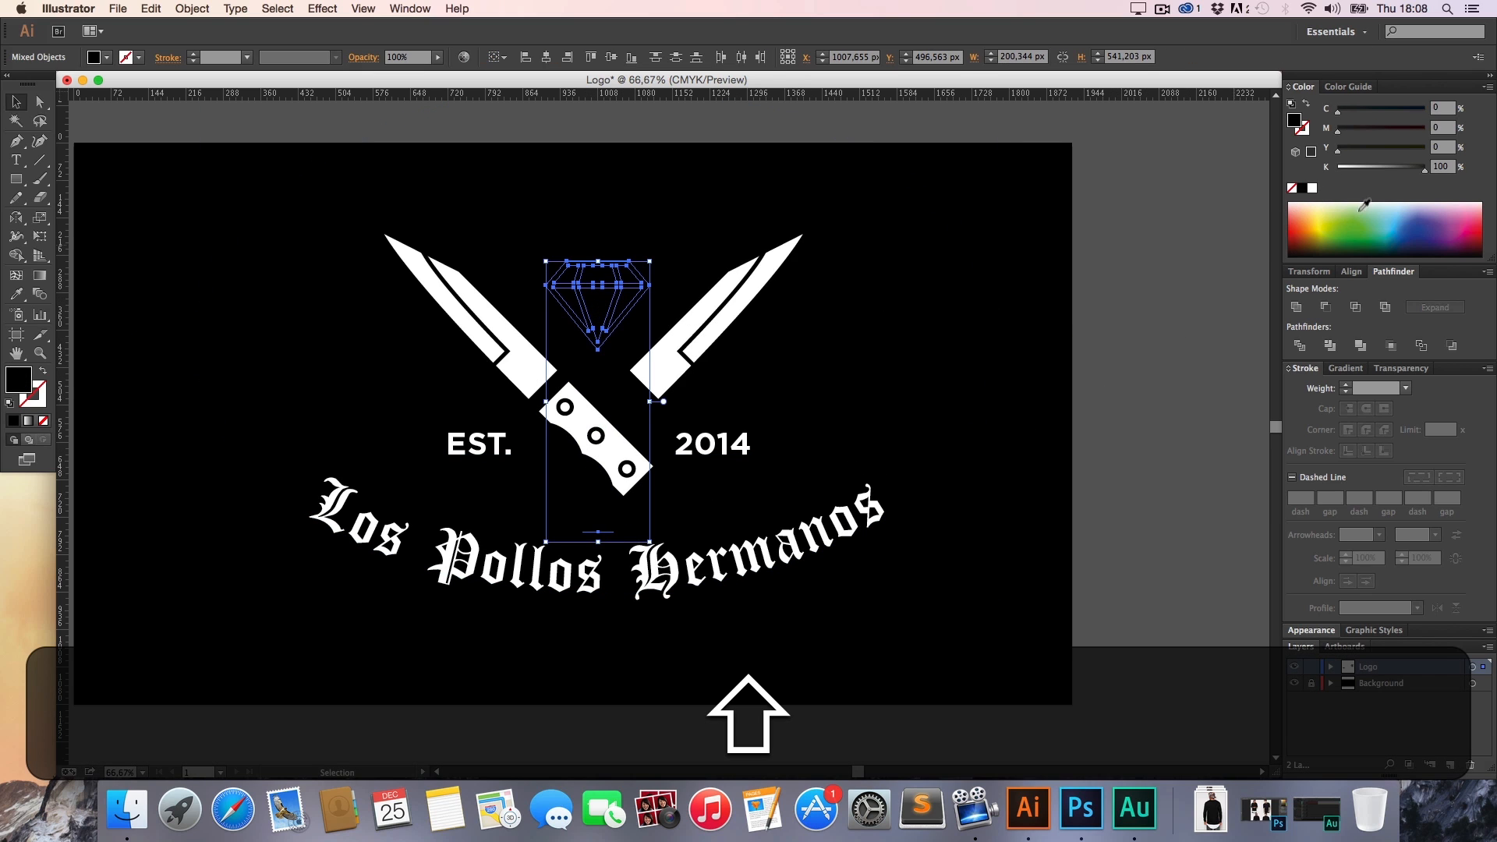
click(1316, 189)
click(1176, 339)
key(z)
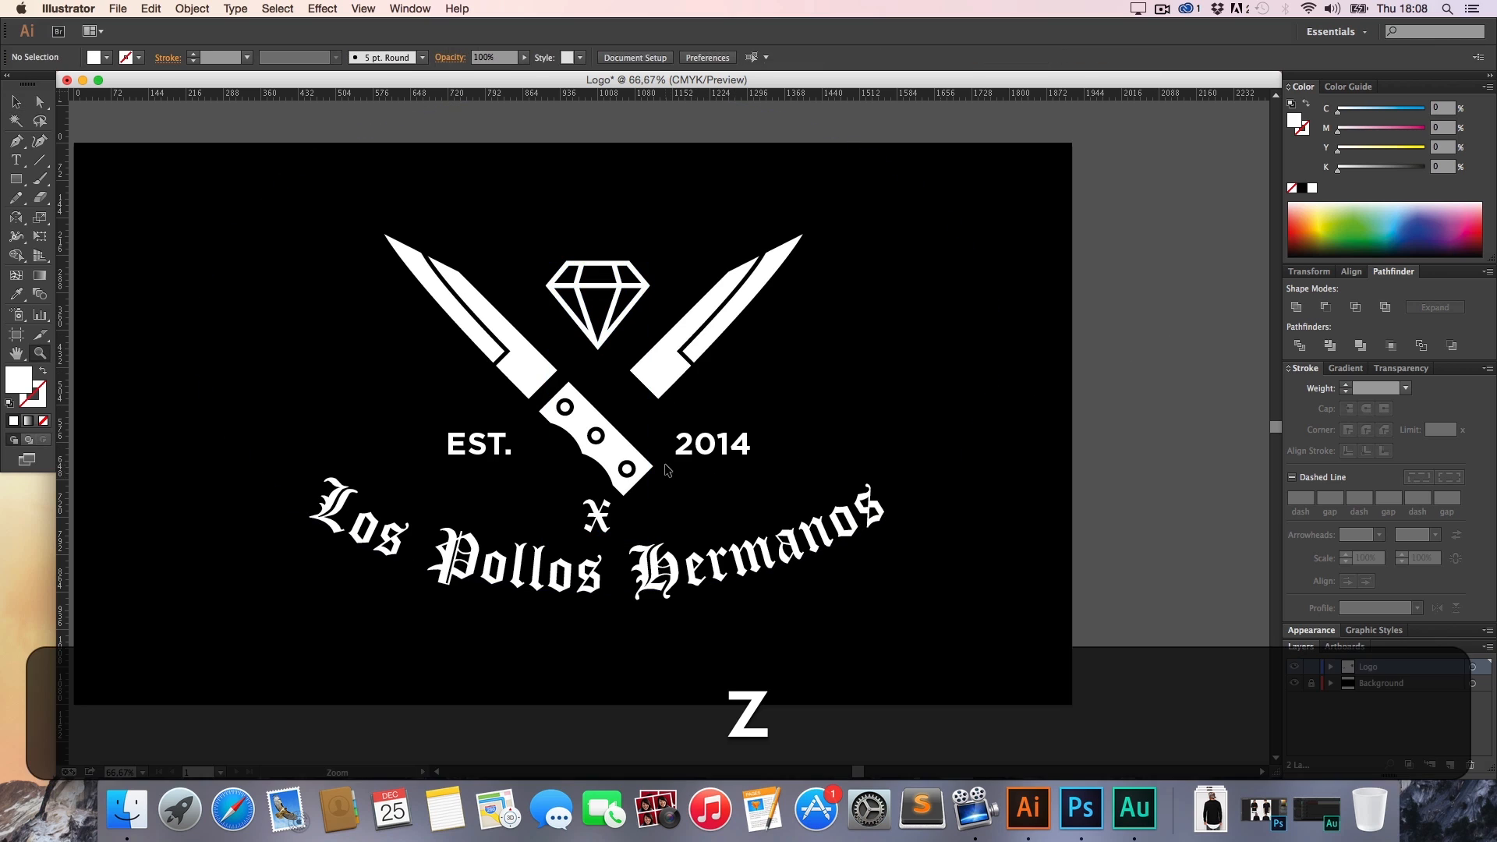
click(662, 445)
click(660, 438)
key(h)
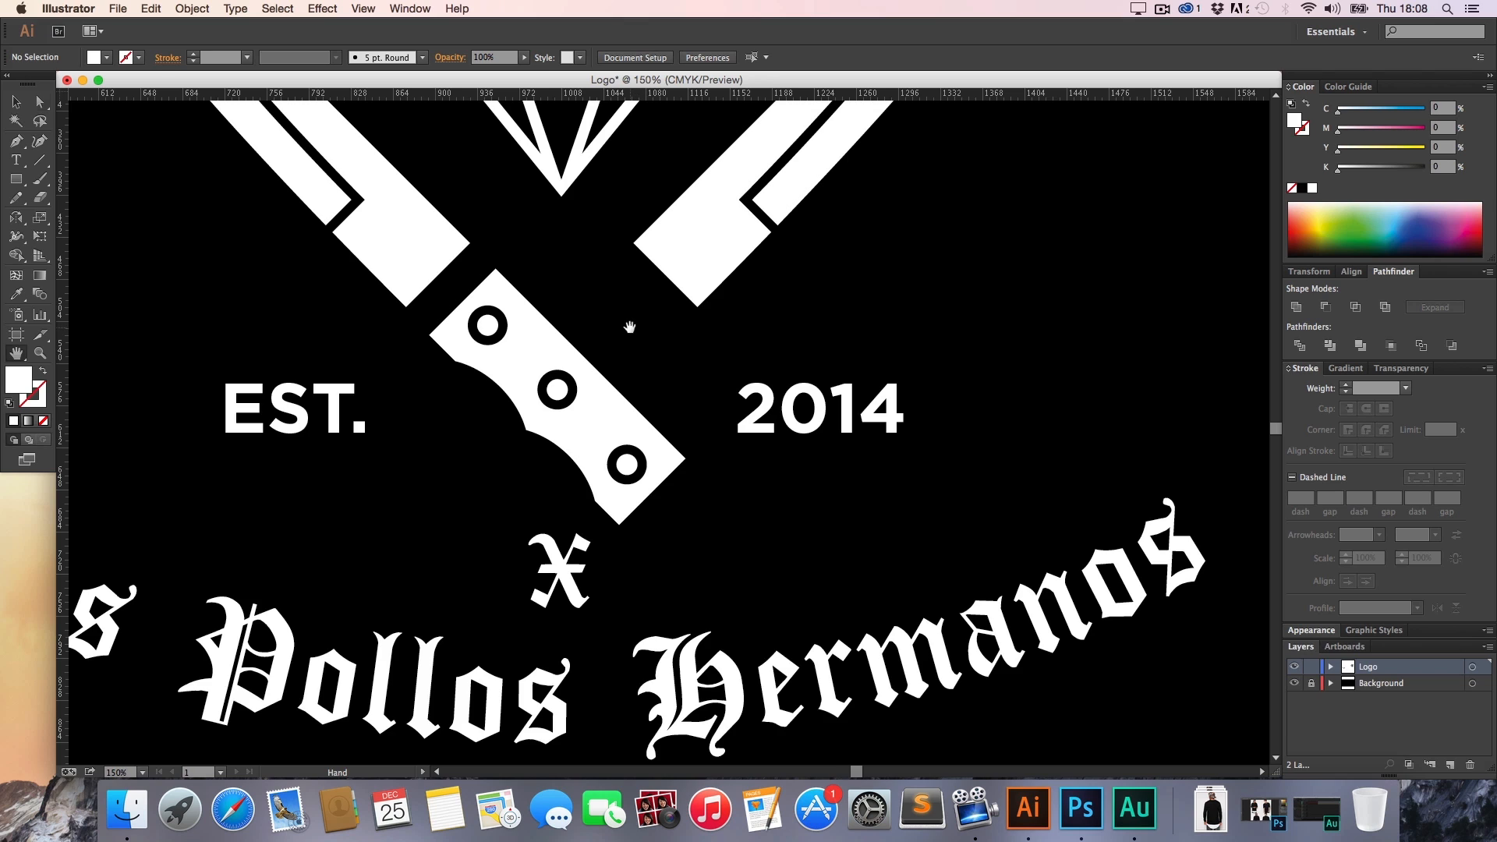
key(a)
key(v)
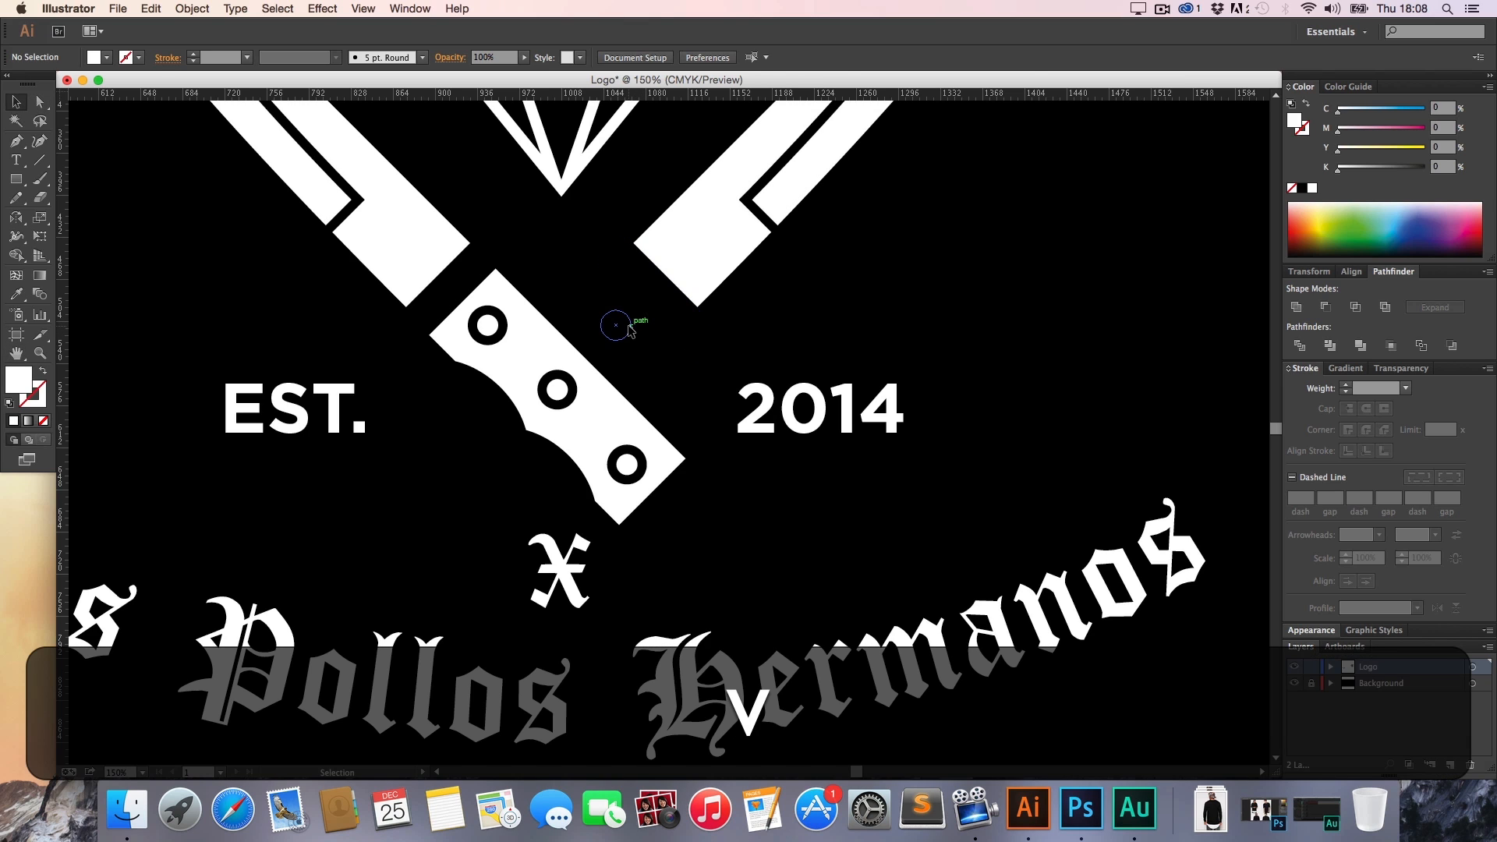
click(629, 326)
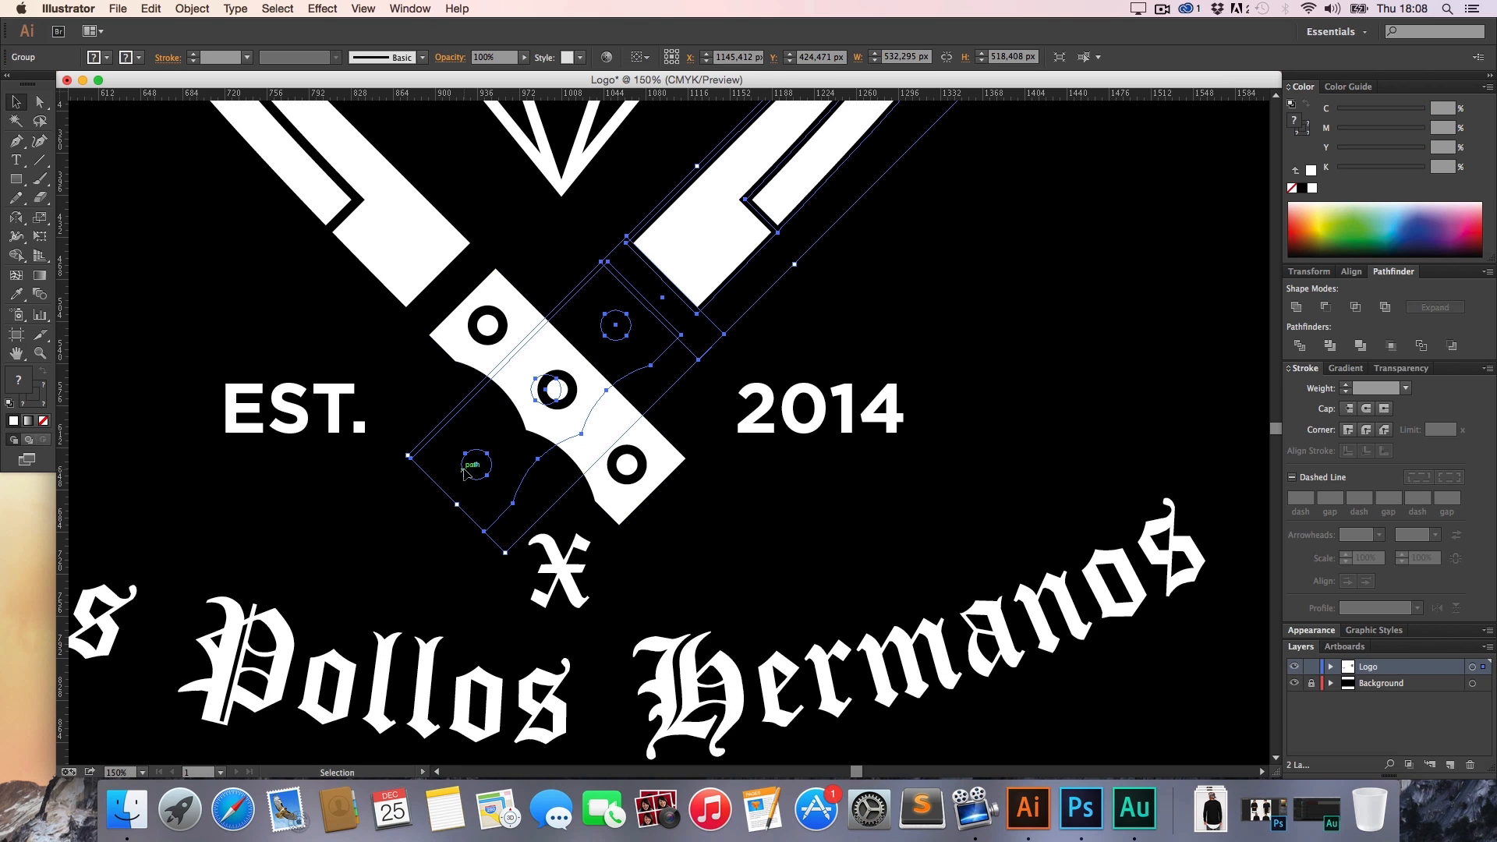
key(a)
click(457, 442)
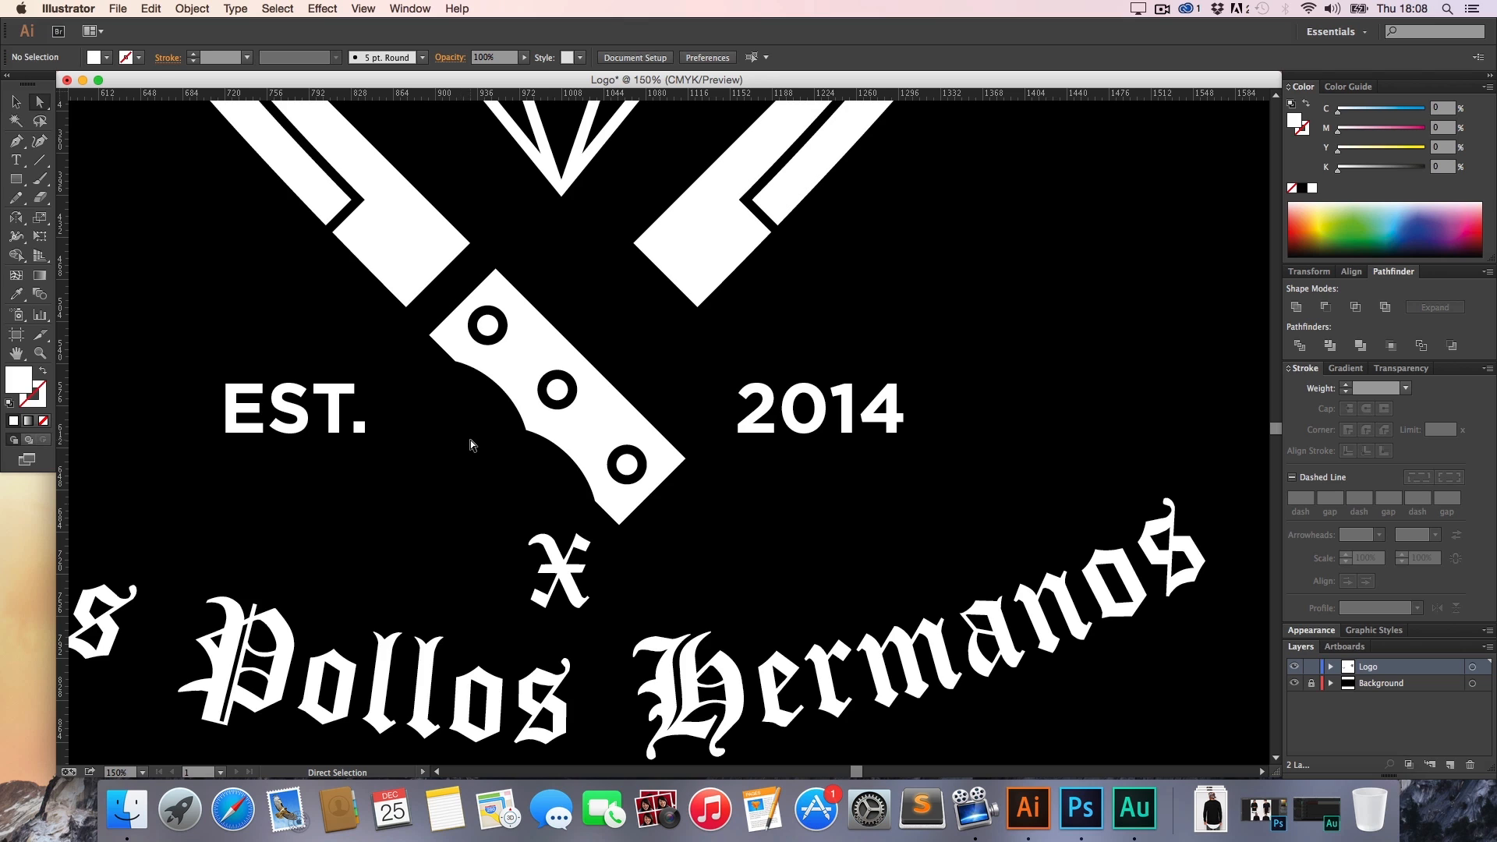
Use outline view to pick only the rear knife's handle shape, fill it white, and return to preview
key(cmd+y)
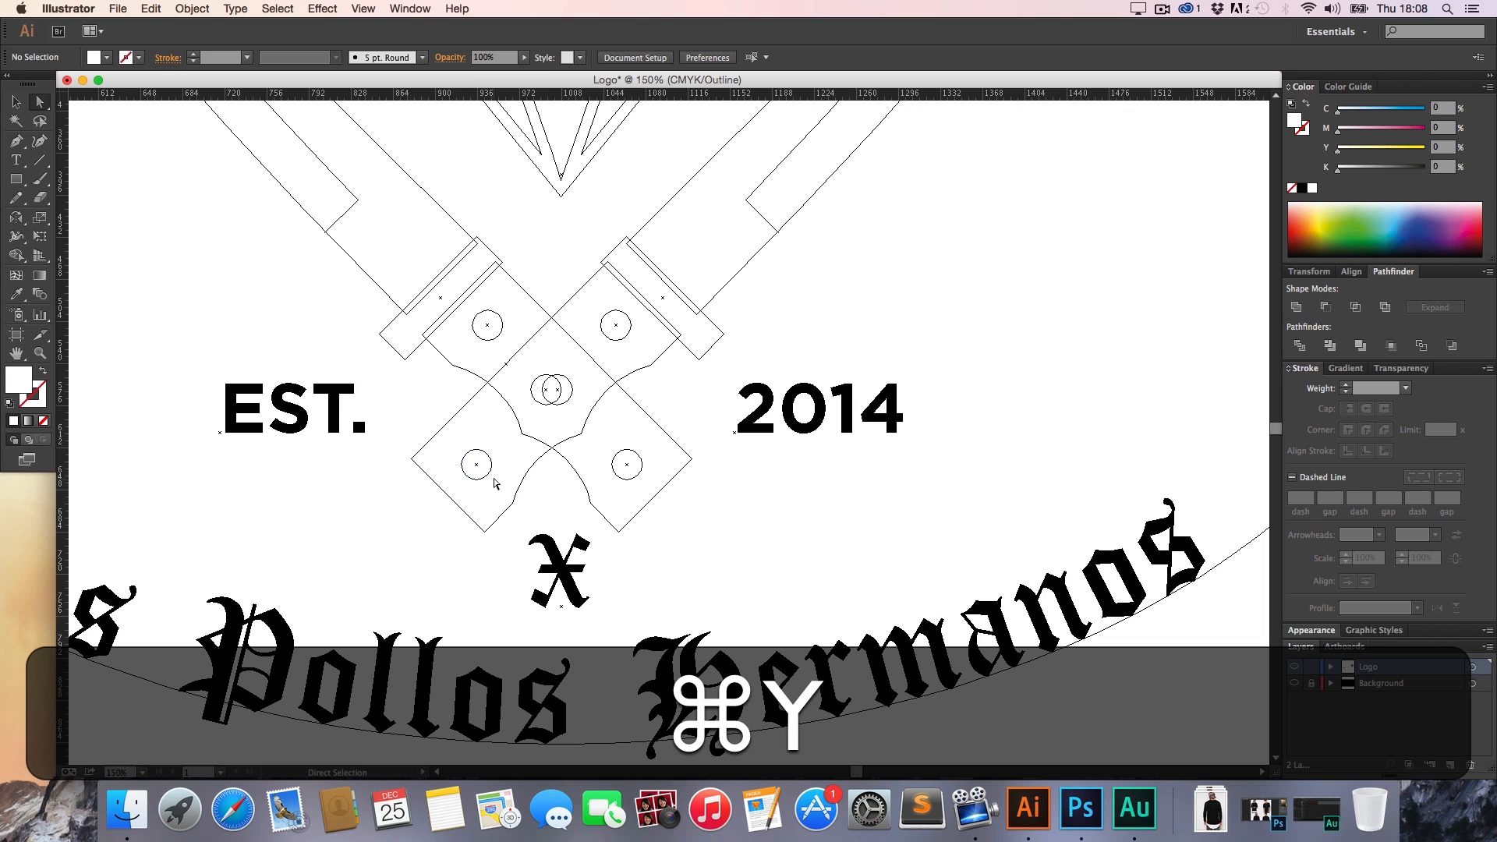
click(491, 468)
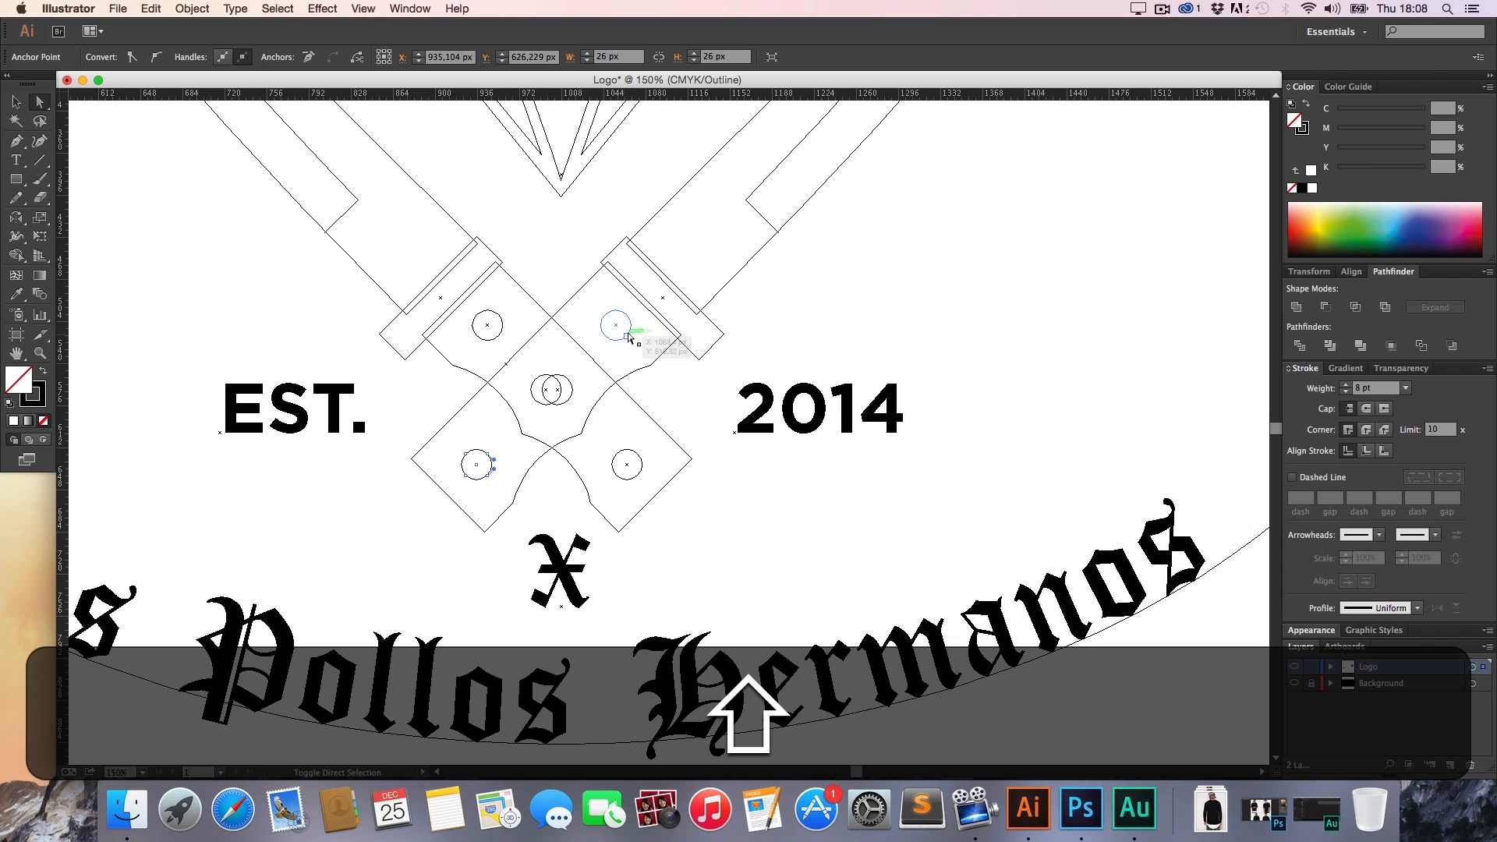
click(618, 381)
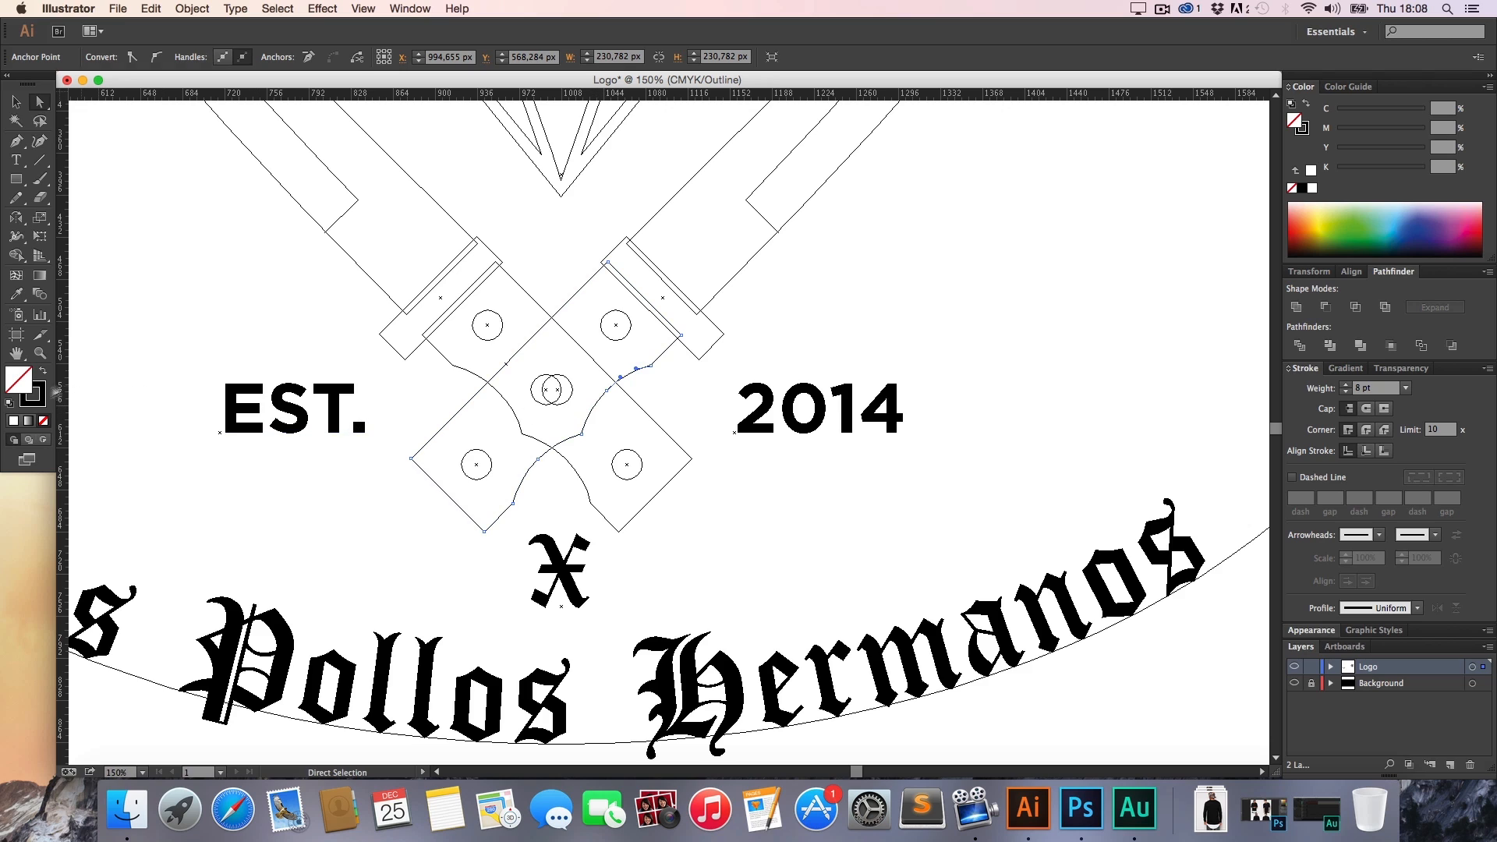
click(1312, 169)
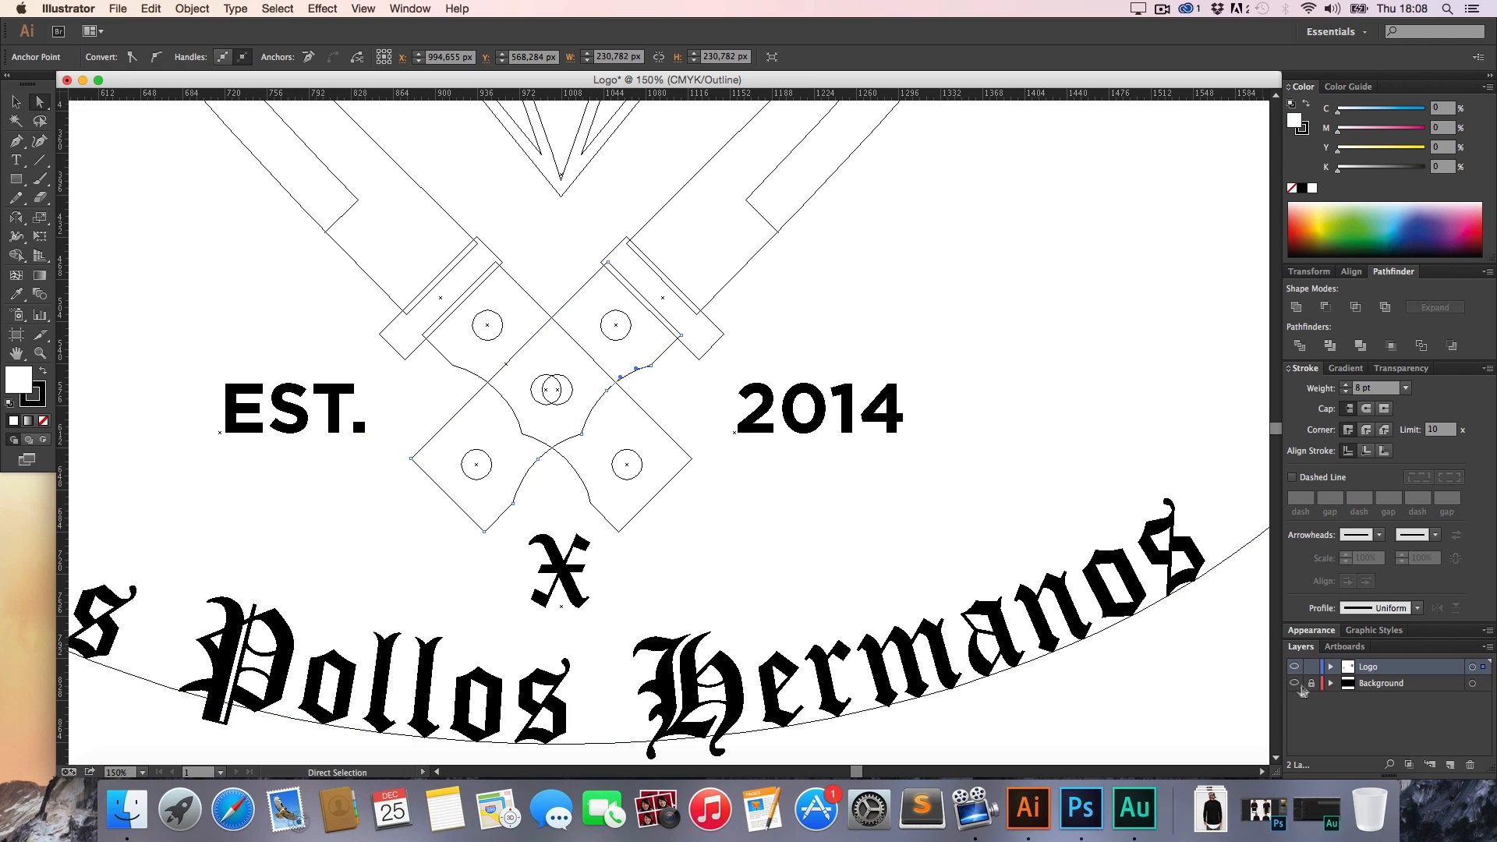
key(super+y)
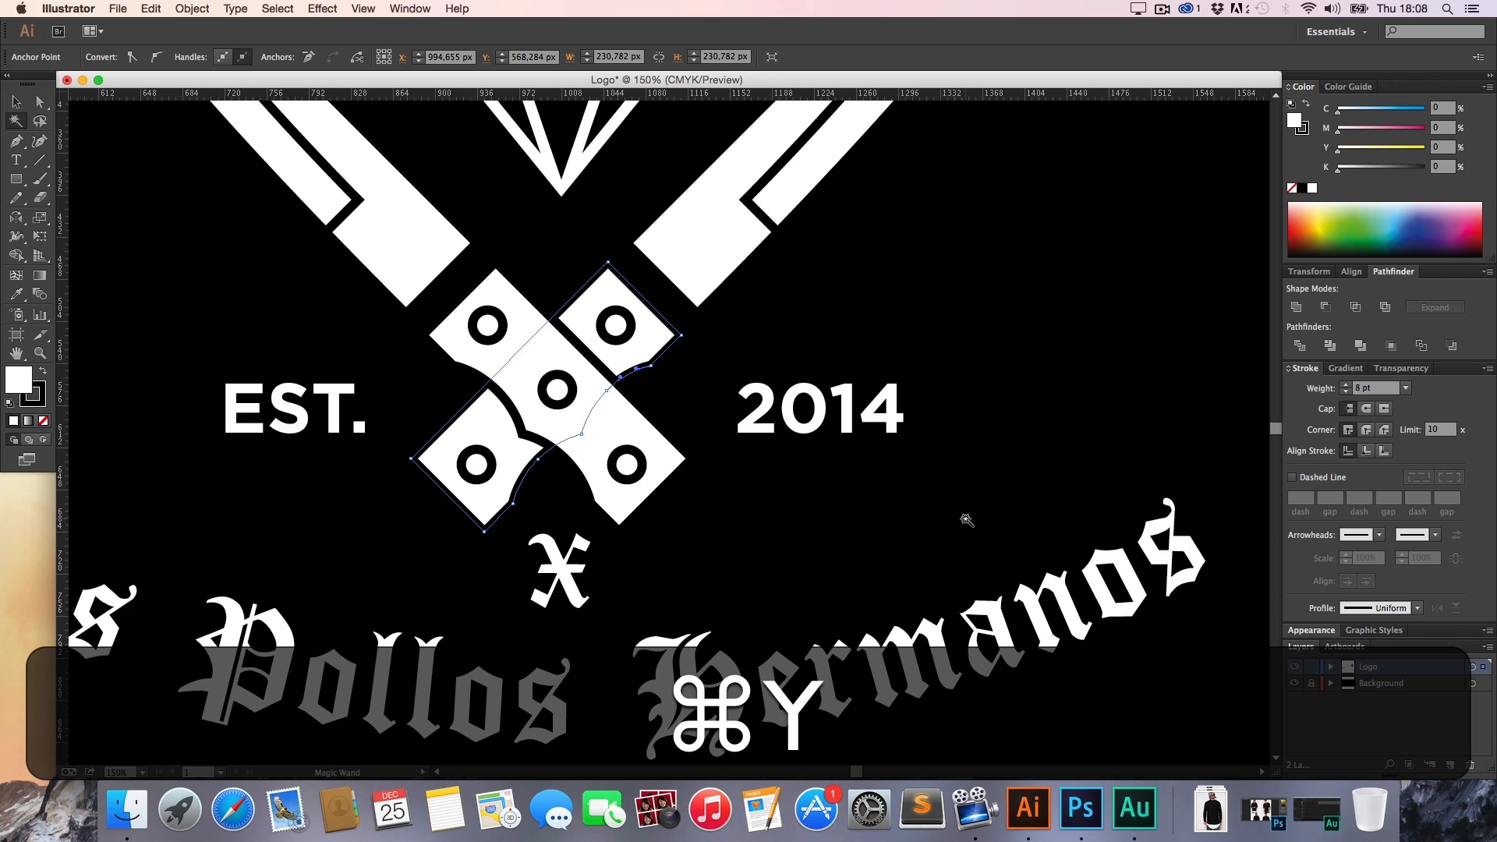
key(a)
click(968, 520)
Fill the black guard rectangles between blade and handle on both knives with white
key(h)
drag(592, 389, 436, 404)
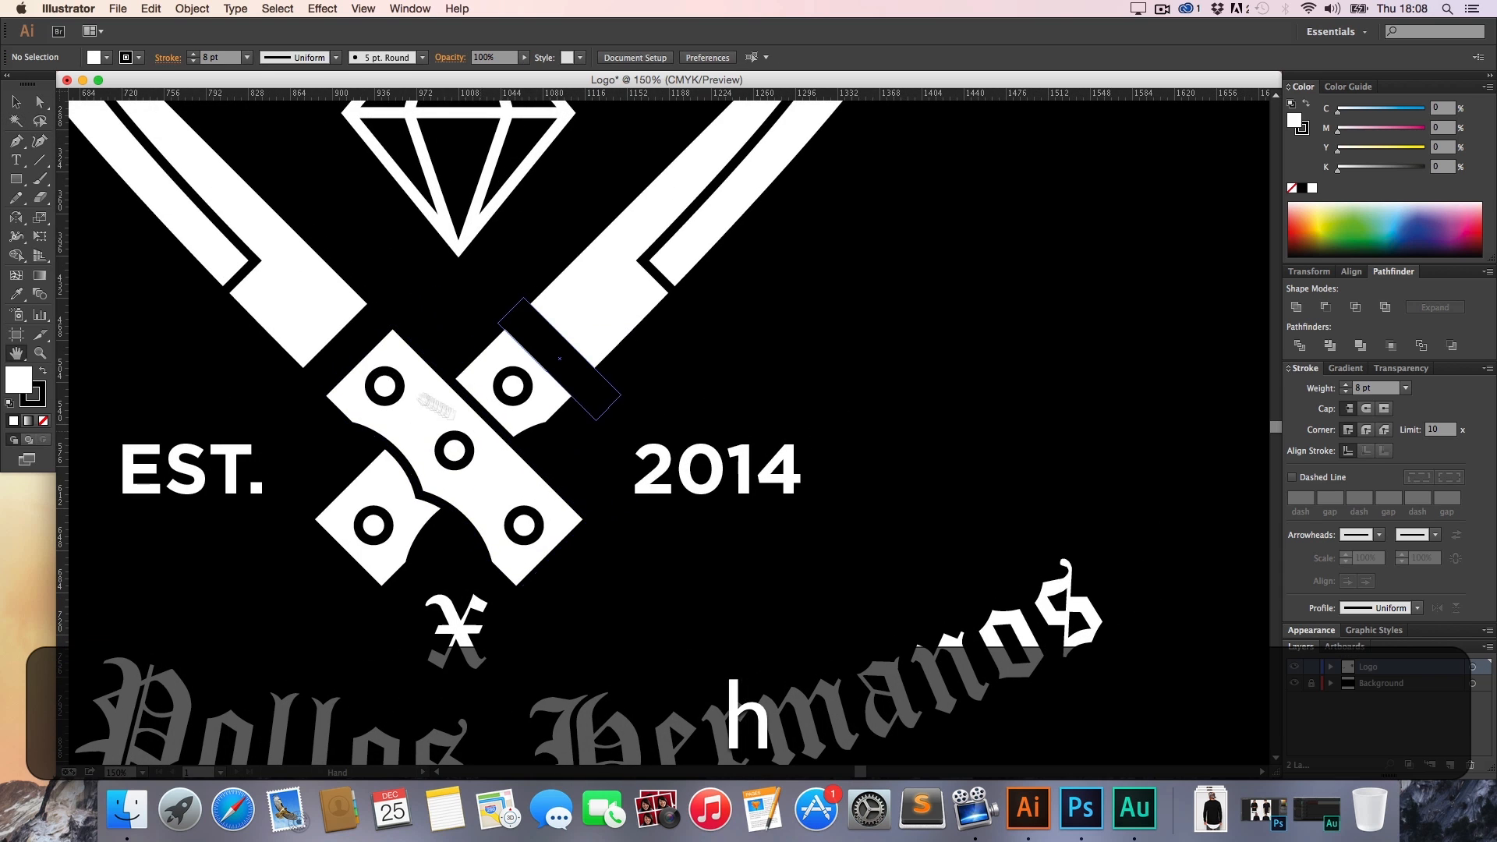
key(a)
click(353, 336)
shift+click(529, 342)
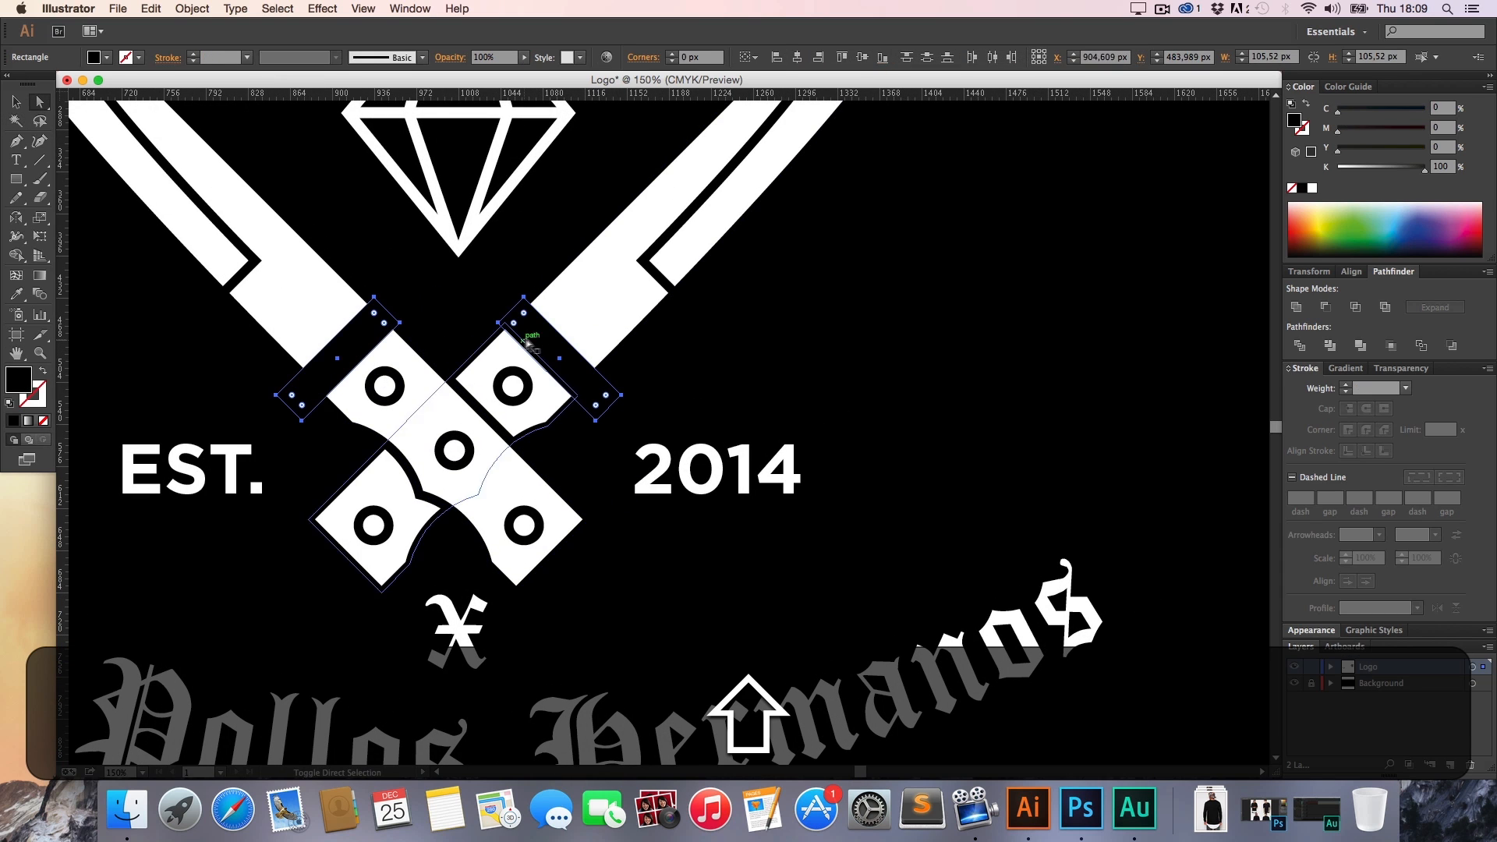
click(1313, 188)
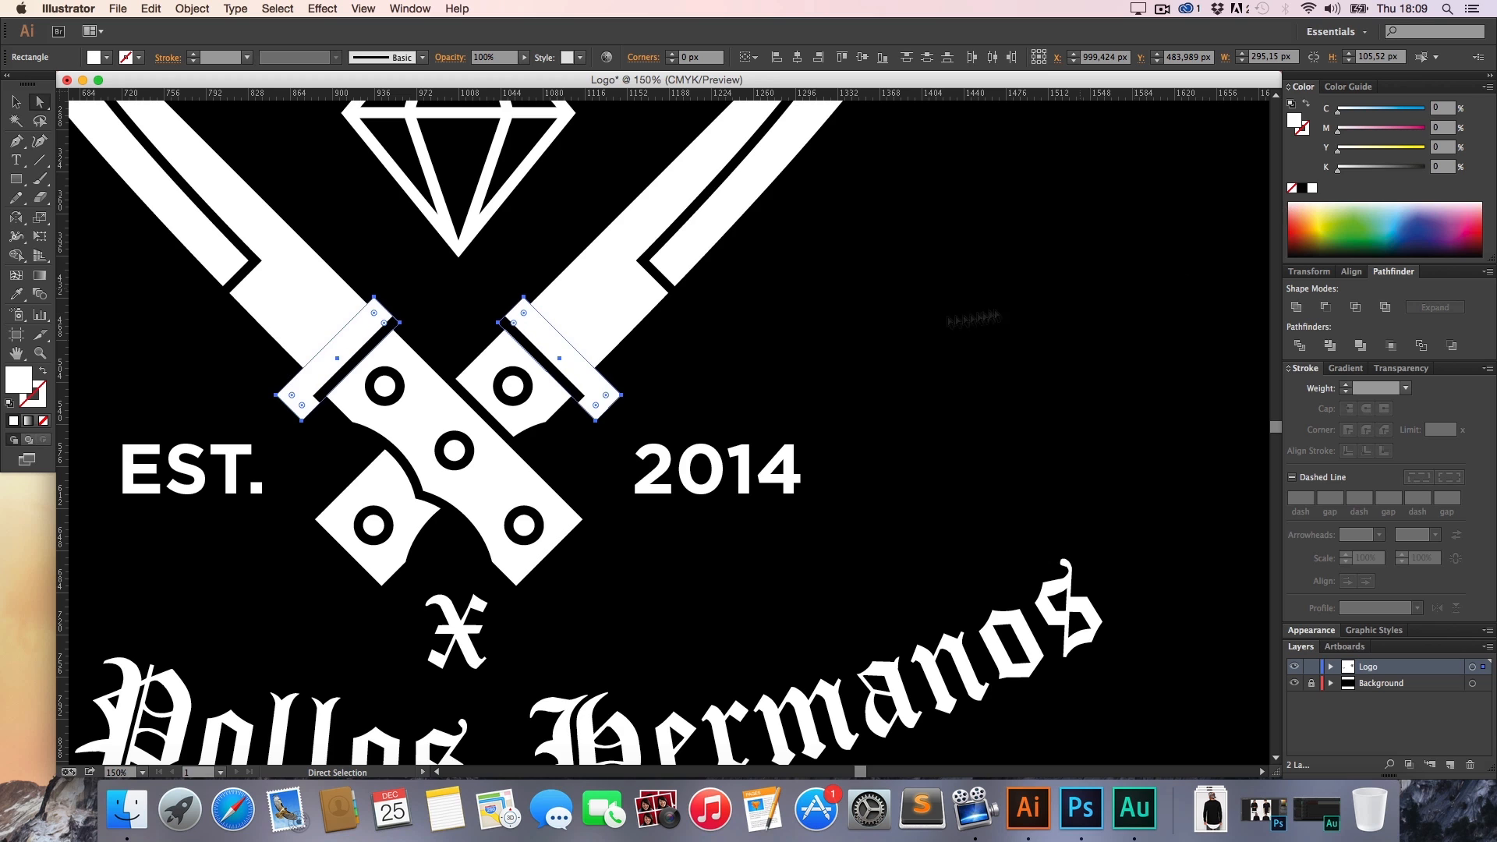
click(910, 326)
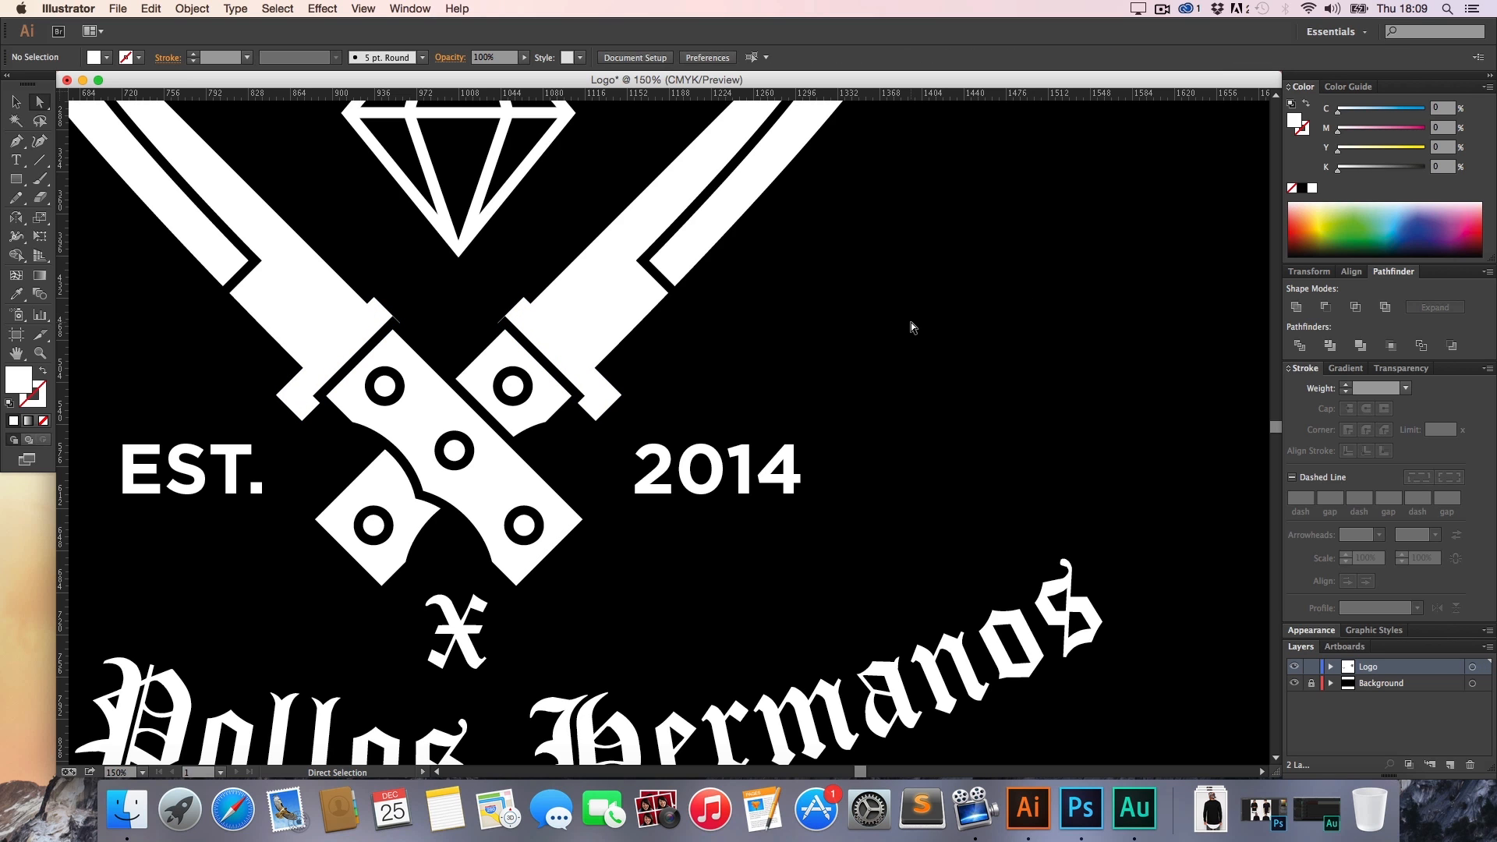
Shift the white guard rectangle of the knife with the left blade about 3 px diagonally toward its blade
key(z)
alt+click(912, 323)
alt+click(912, 324)
key(h)
drag(520, 481, 382, 360)
key(z)
click(506, 450)
click(612, 417)
click(613, 418)
click(612, 417)
key(h)
key(a)
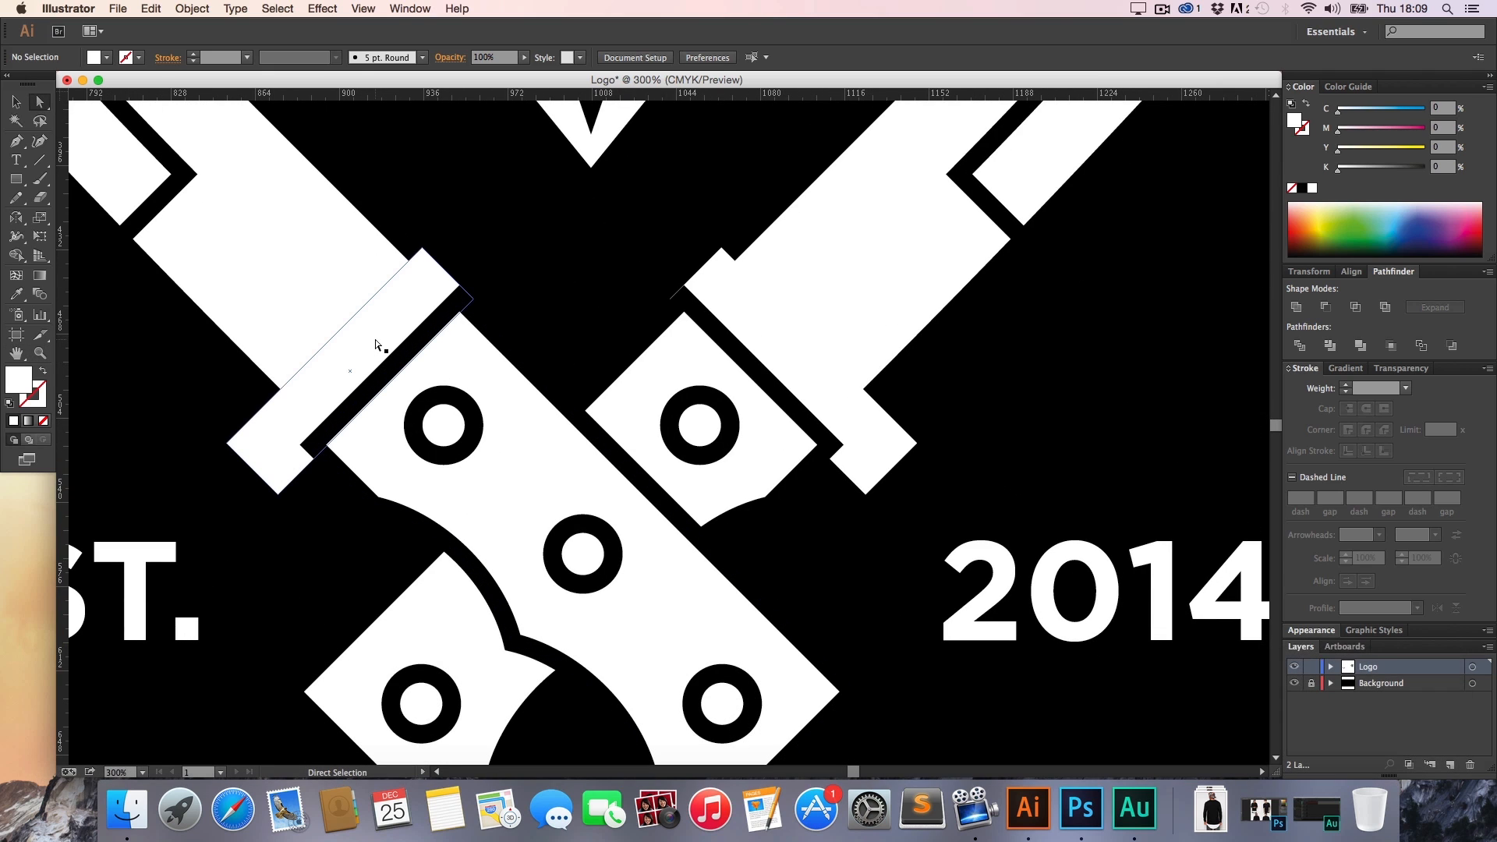
click(377, 341)
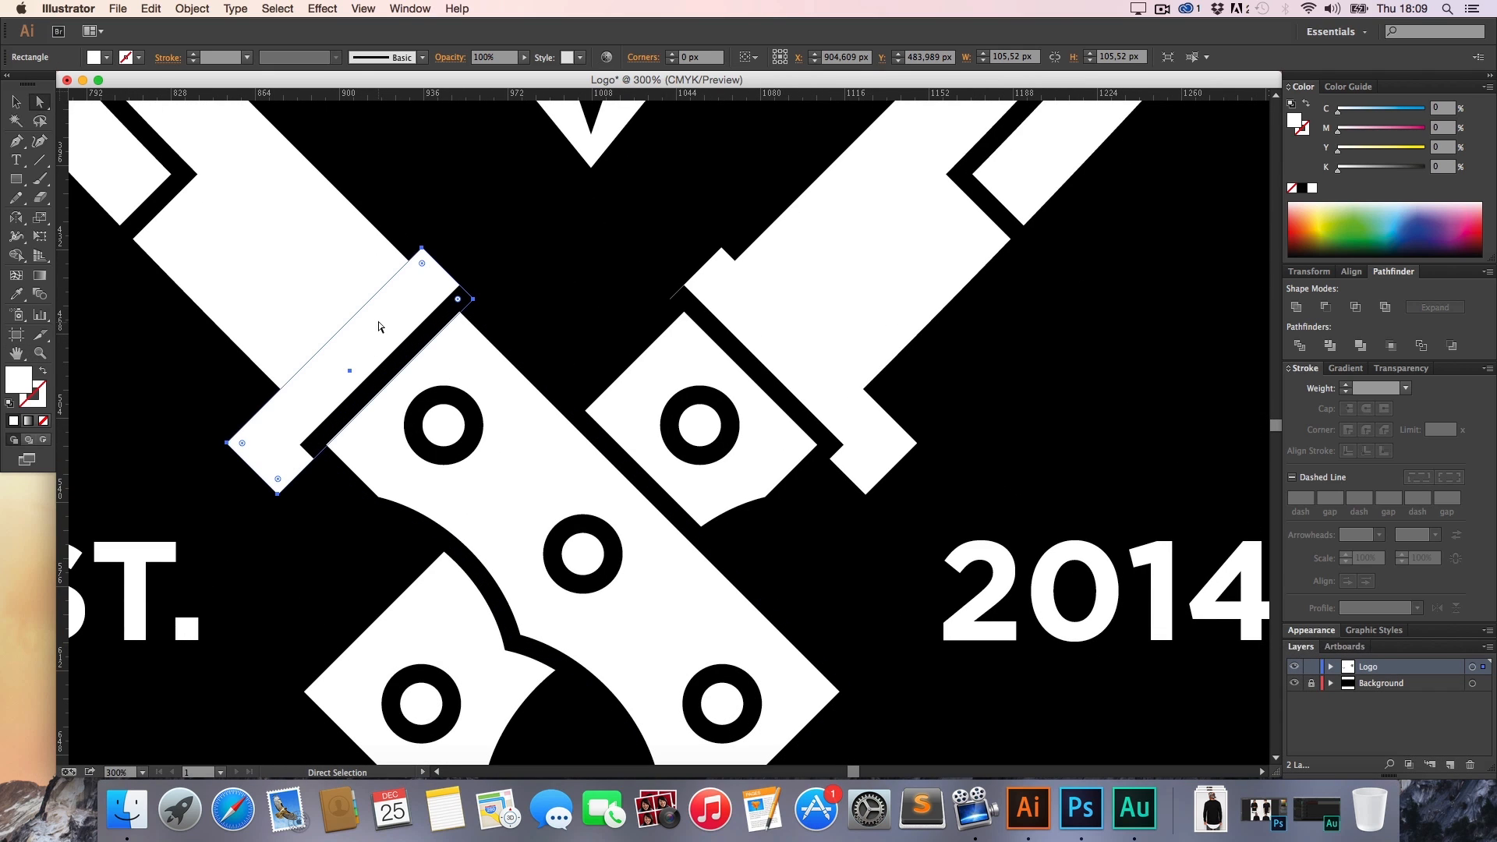
drag(379, 327, 372, 318)
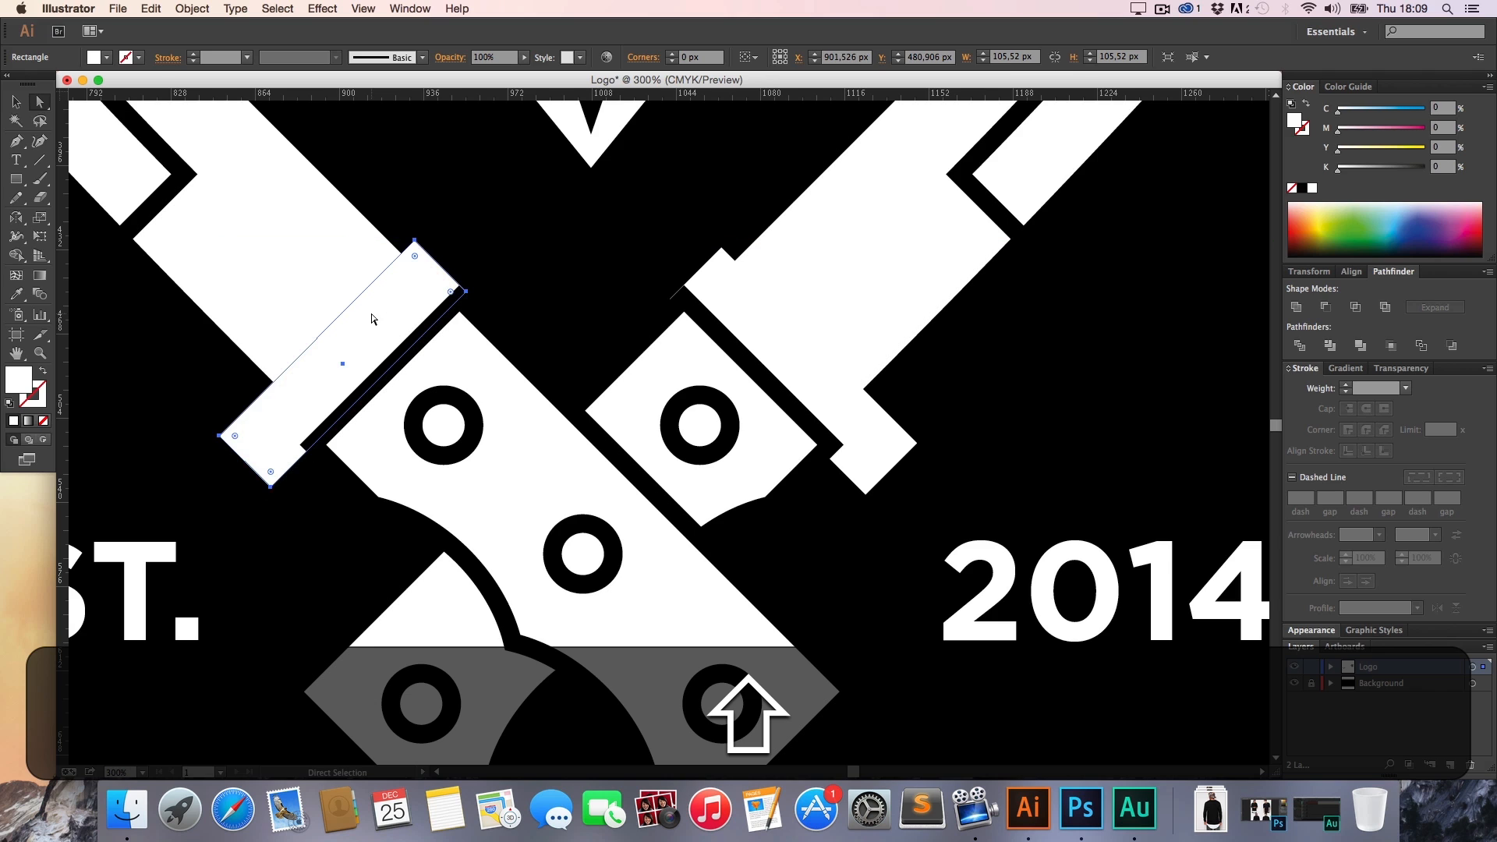
click(198, 361)
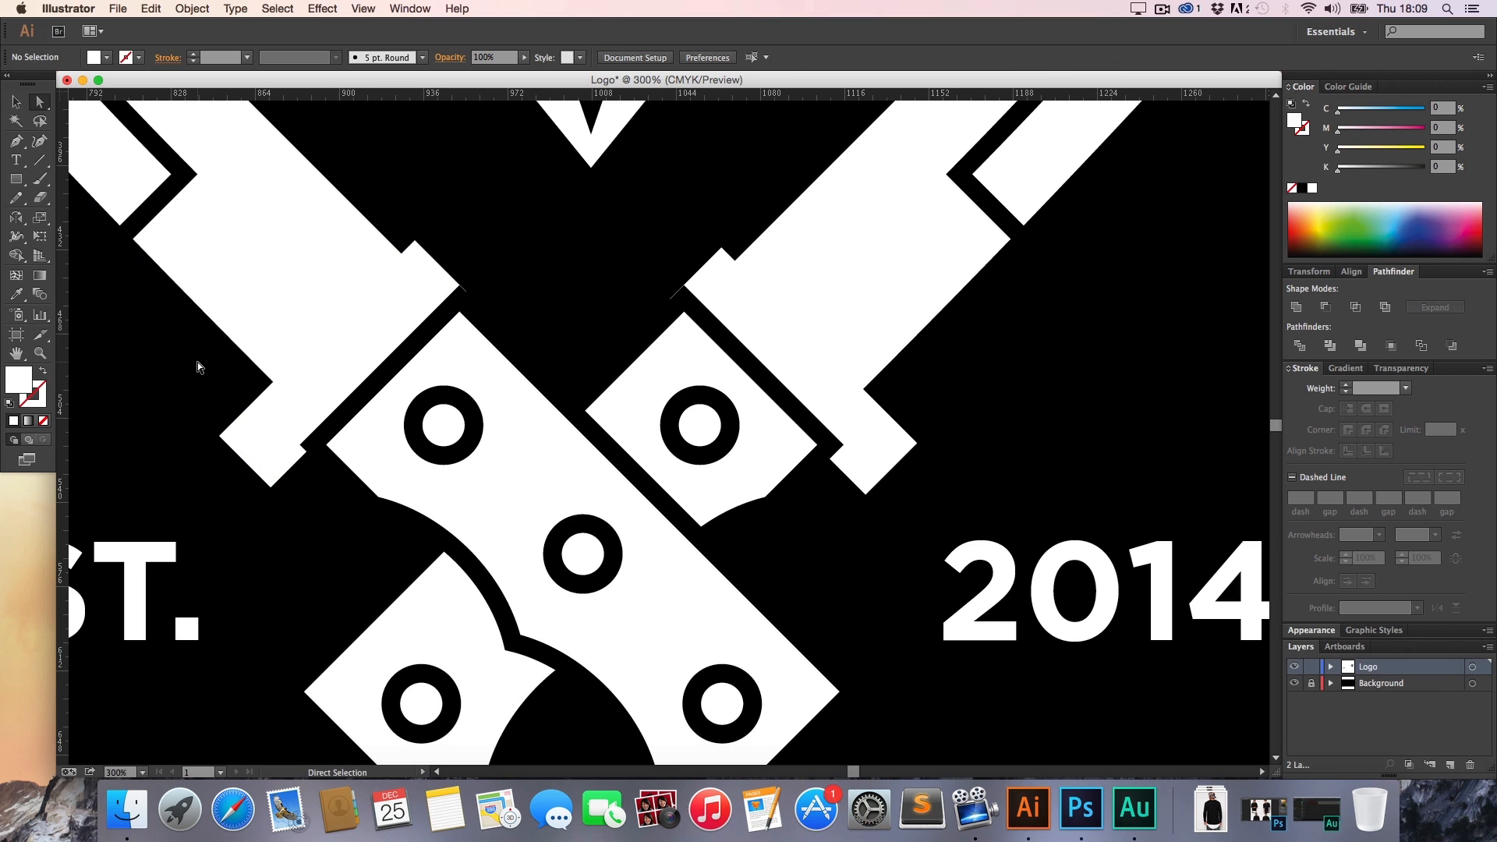
Fine-tune the left blade's guard rectangle at its corner so no thin white edge extends past the black gap
key(z)
drag(446, 281, 559, 374)
key(h)
key(a)
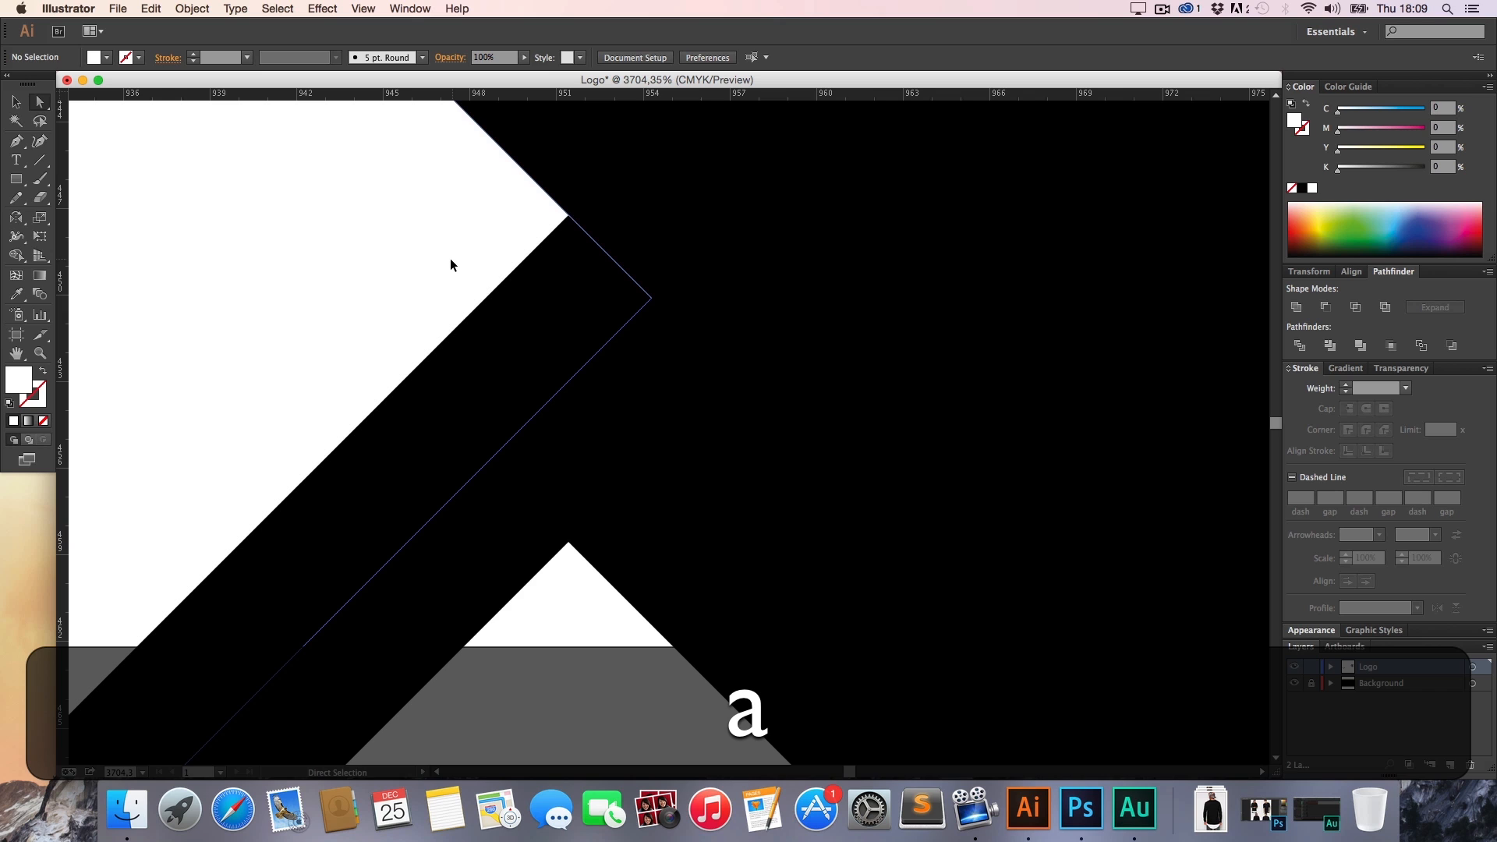
drag(451, 259, 448, 262)
click(689, 394)
key(super+1)
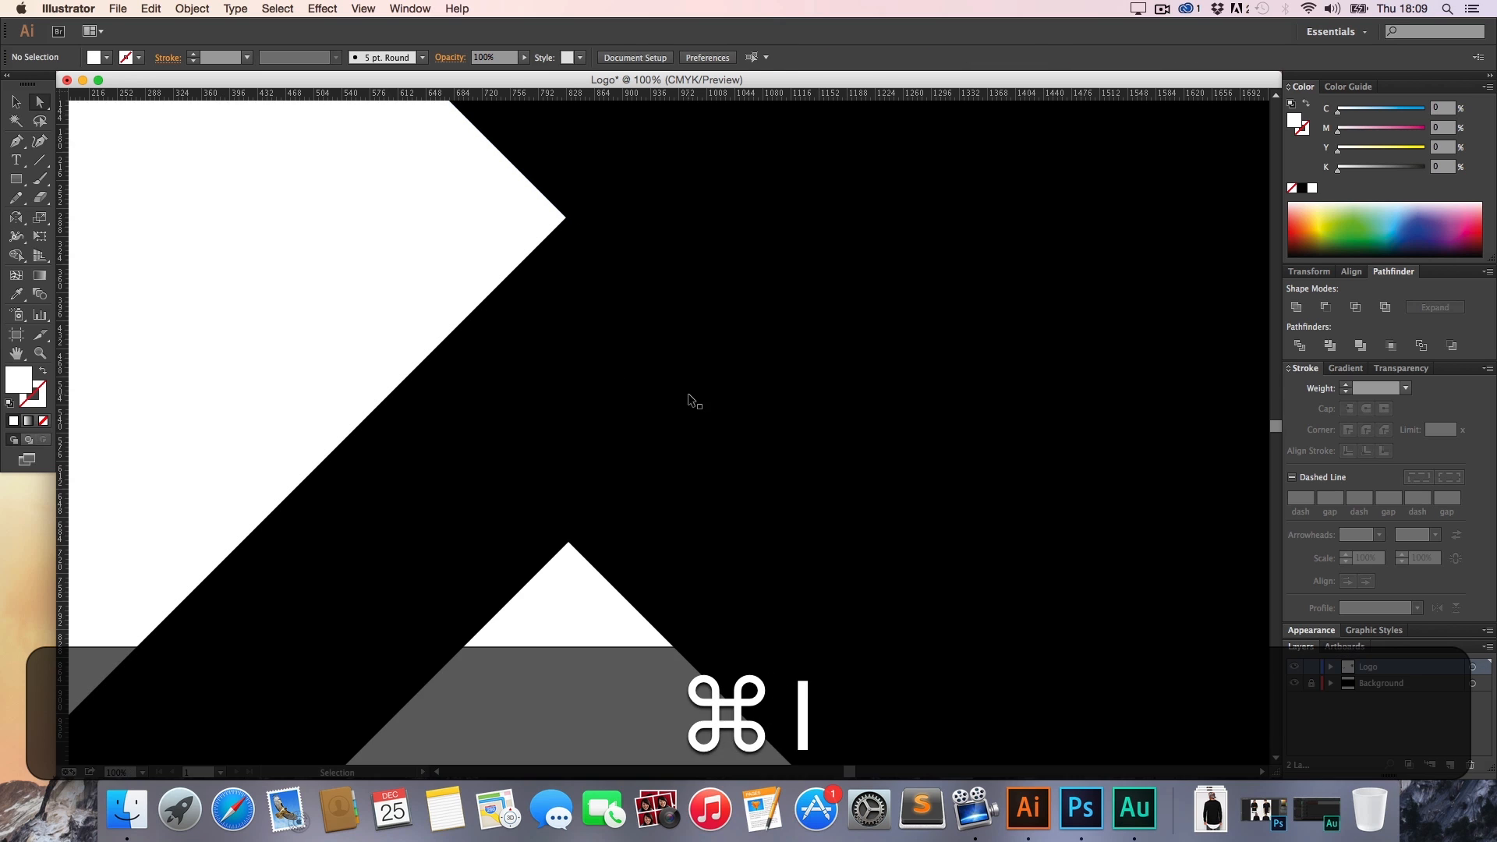
key(super+h)
key(a)
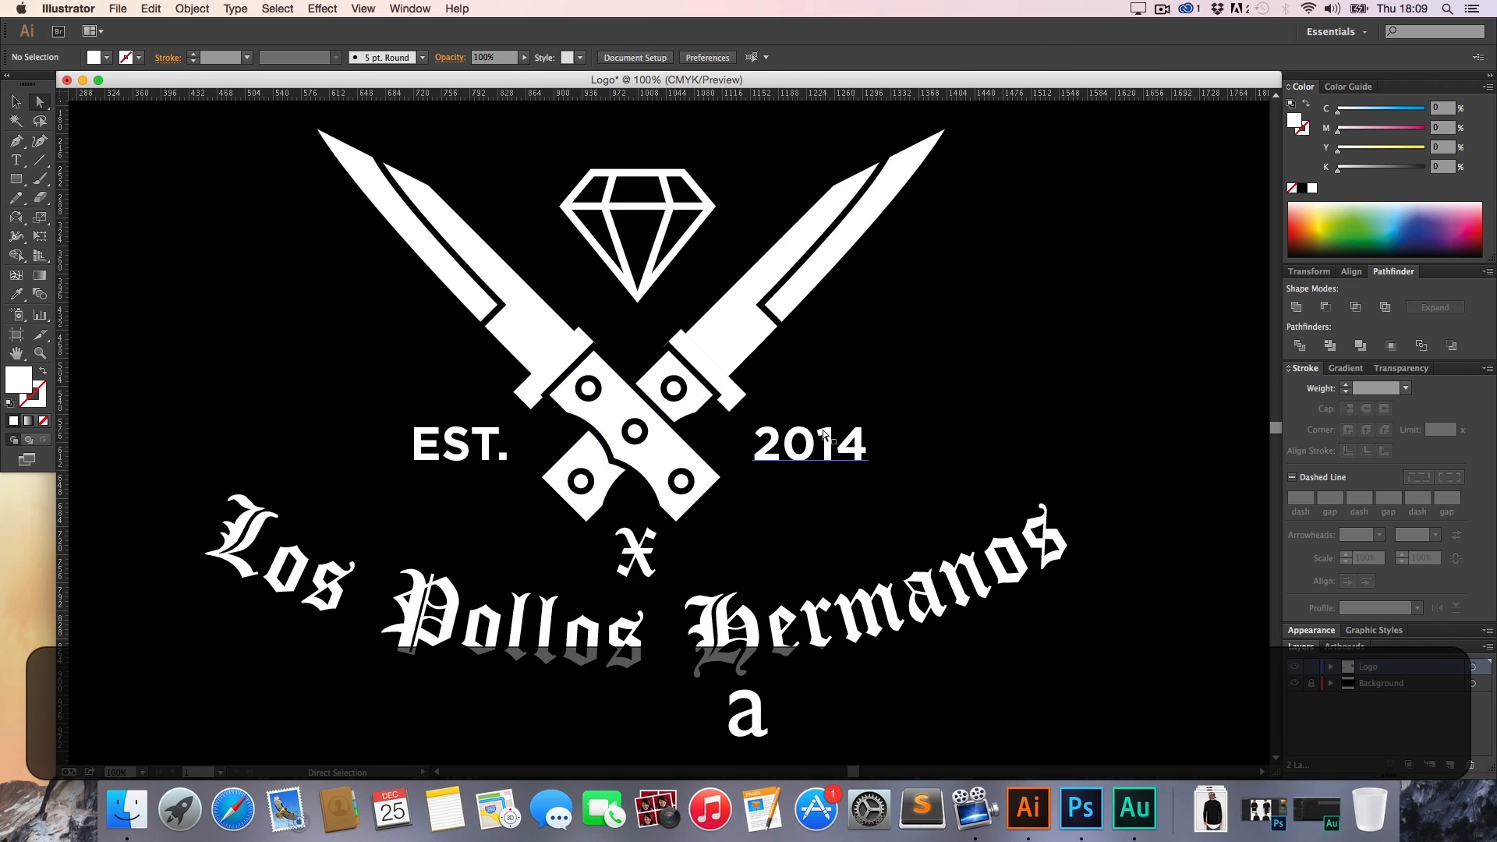
Shift the white guard rectangle of the knife with the right blade about 2 px diagonally toward its blade
key(z)
click(707, 382)
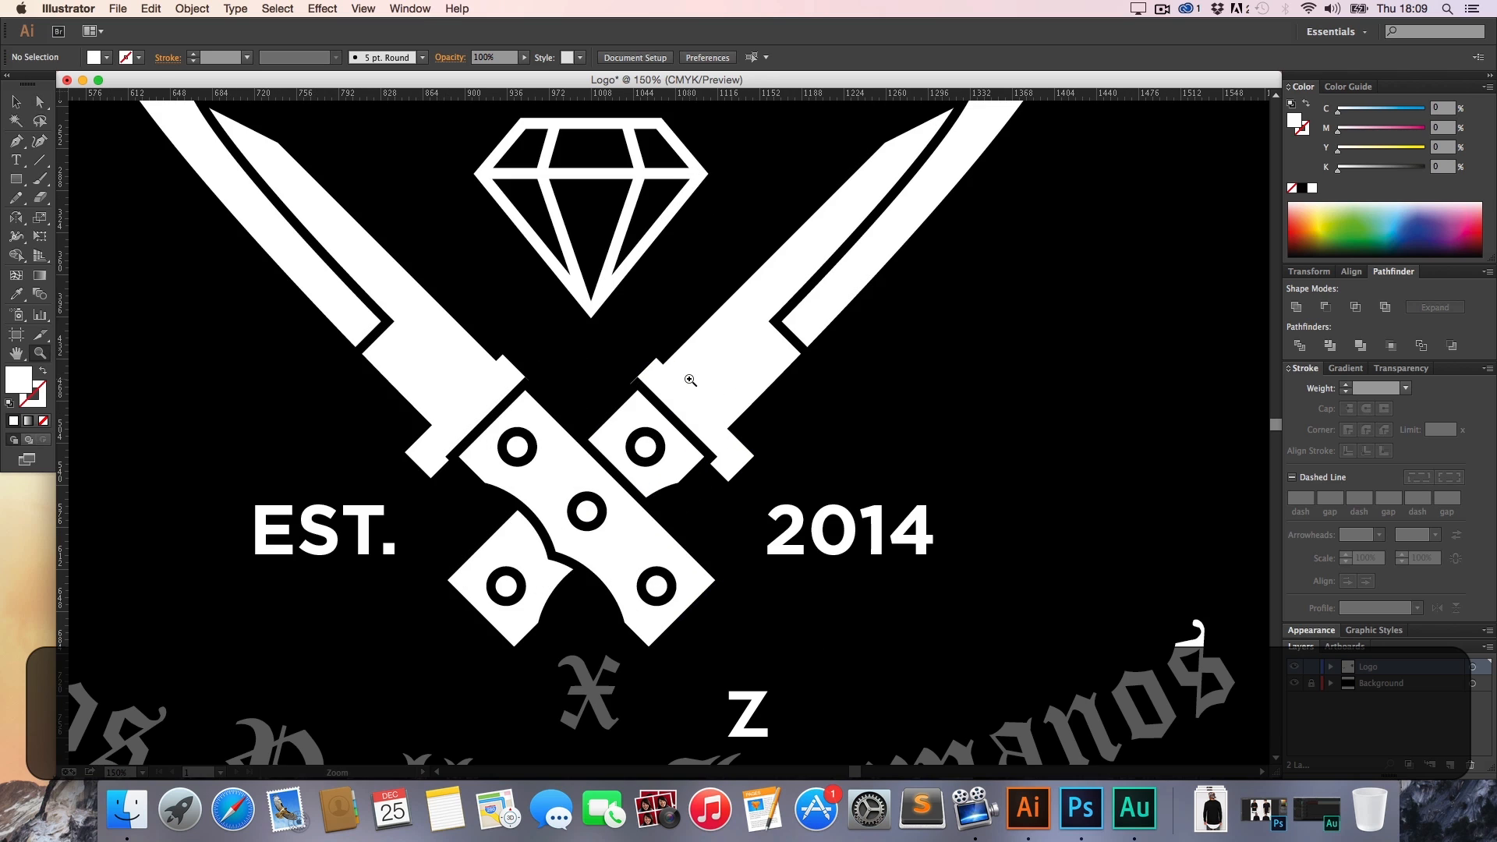
click(707, 382)
click(707, 382)
click(682, 434)
key(h)
key(a)
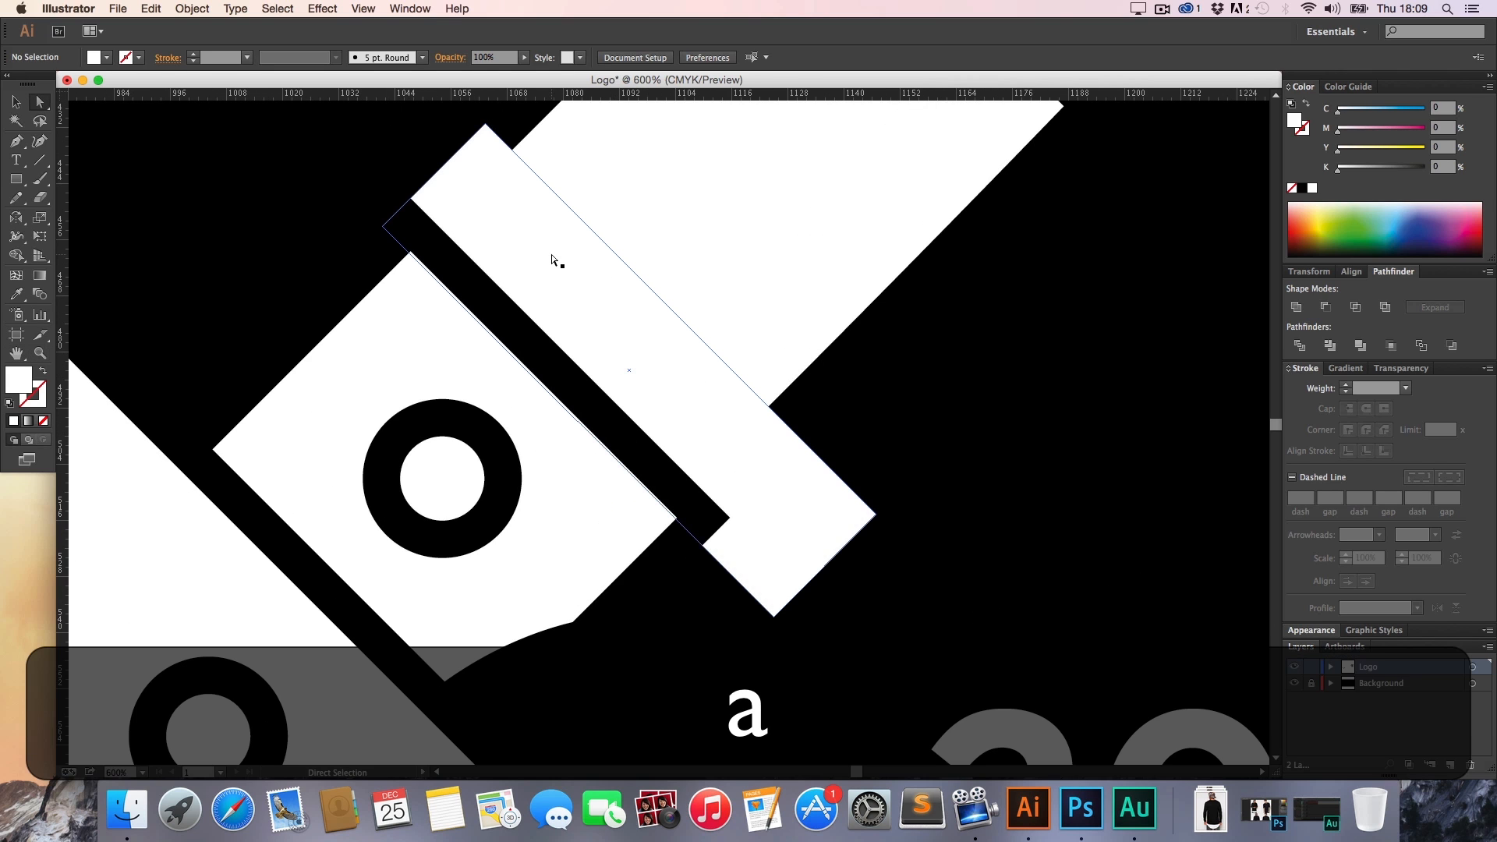
drag(543, 254, 549, 251)
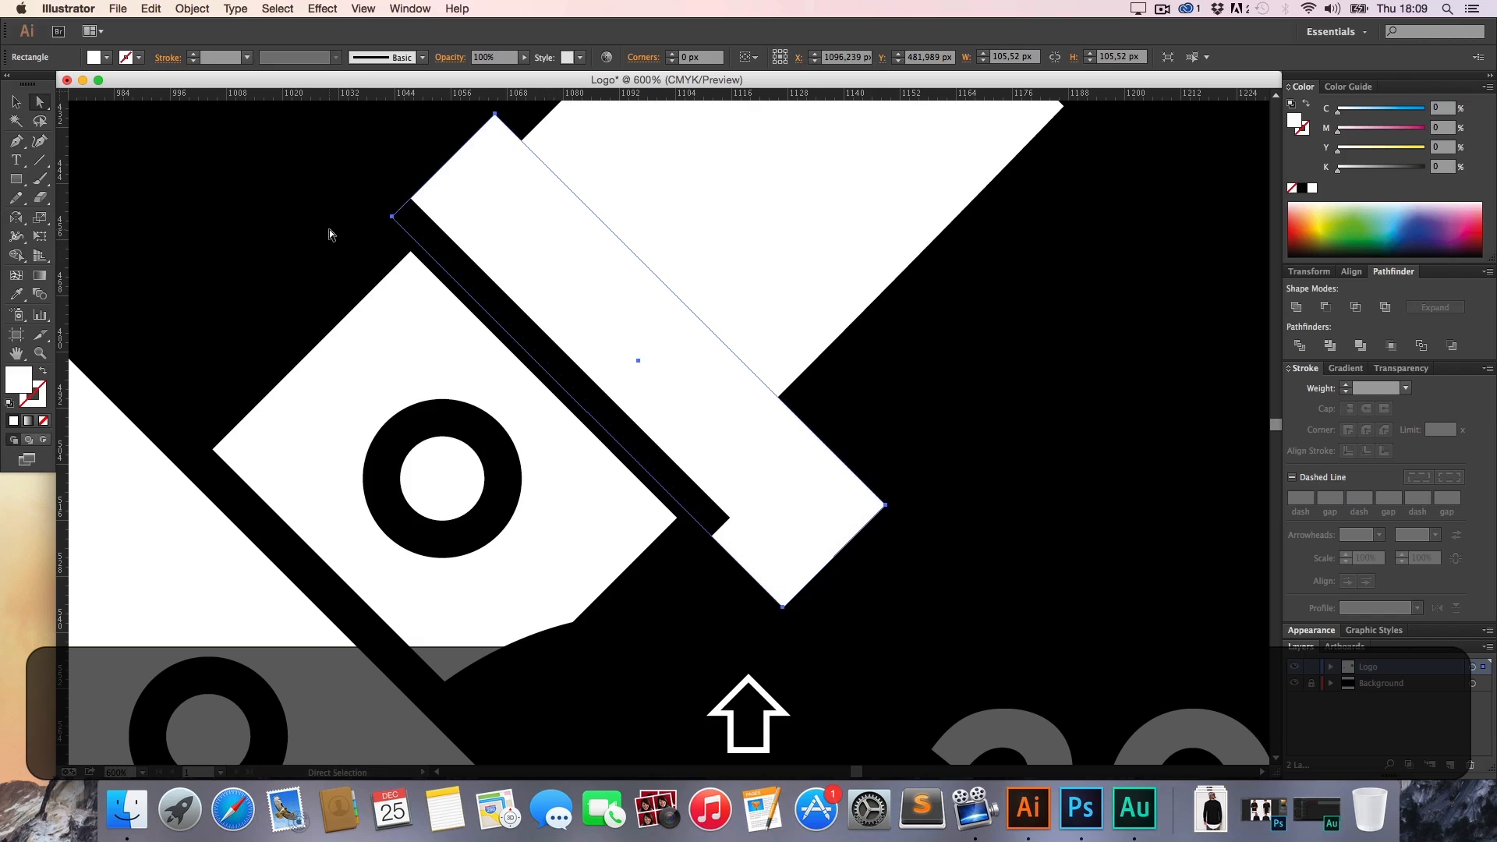
click(330, 230)
Fine-tune the right blade's guard rectangle at its corner to remove the thin white edge beside the black gap
key(z)
click(488, 264)
click(518, 213)
key(a)
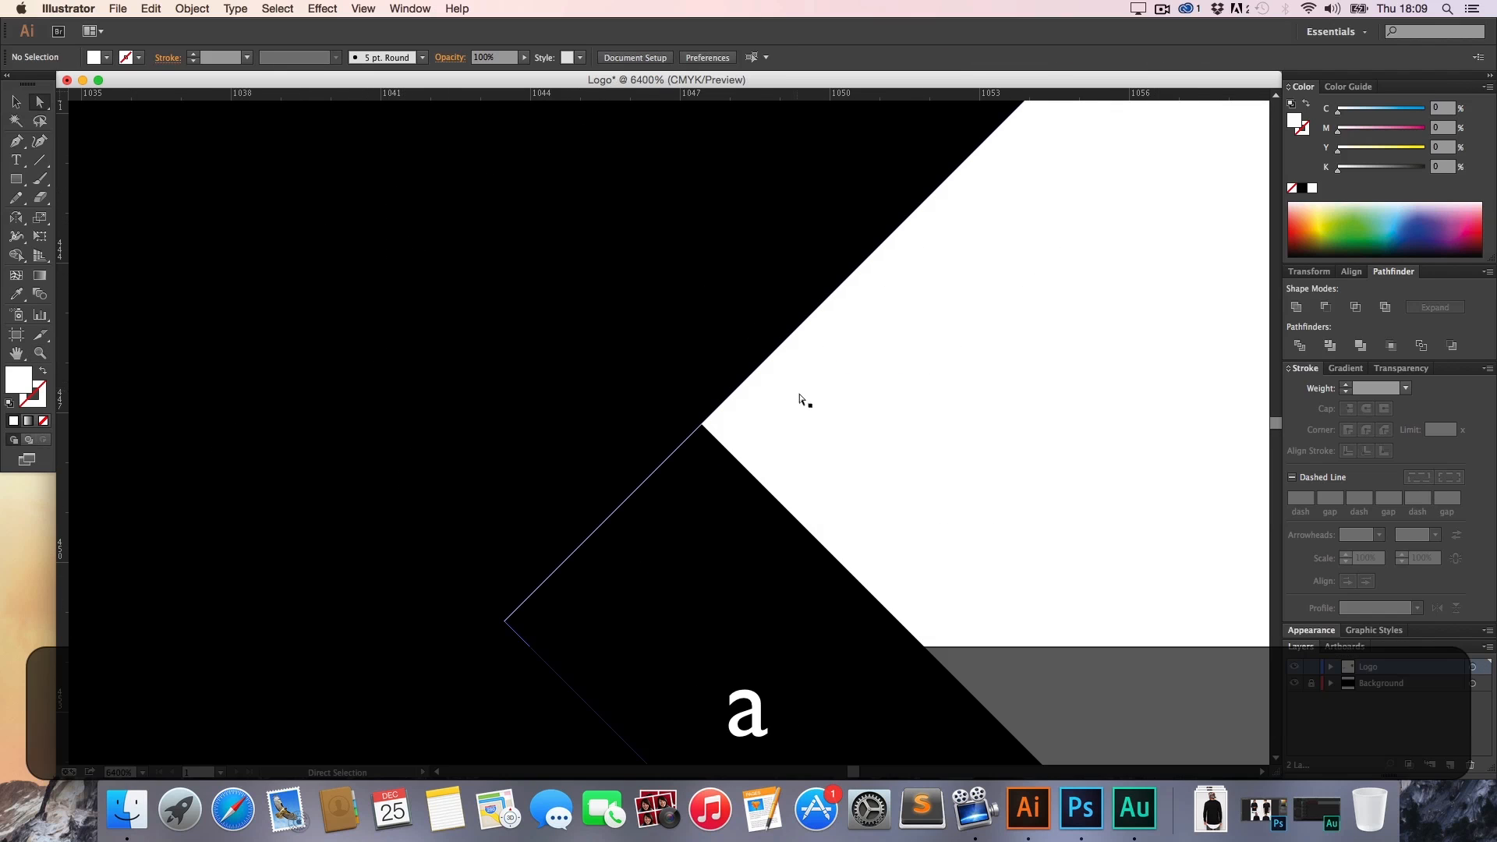
drag(801, 396, 804, 400)
click(657, 353)
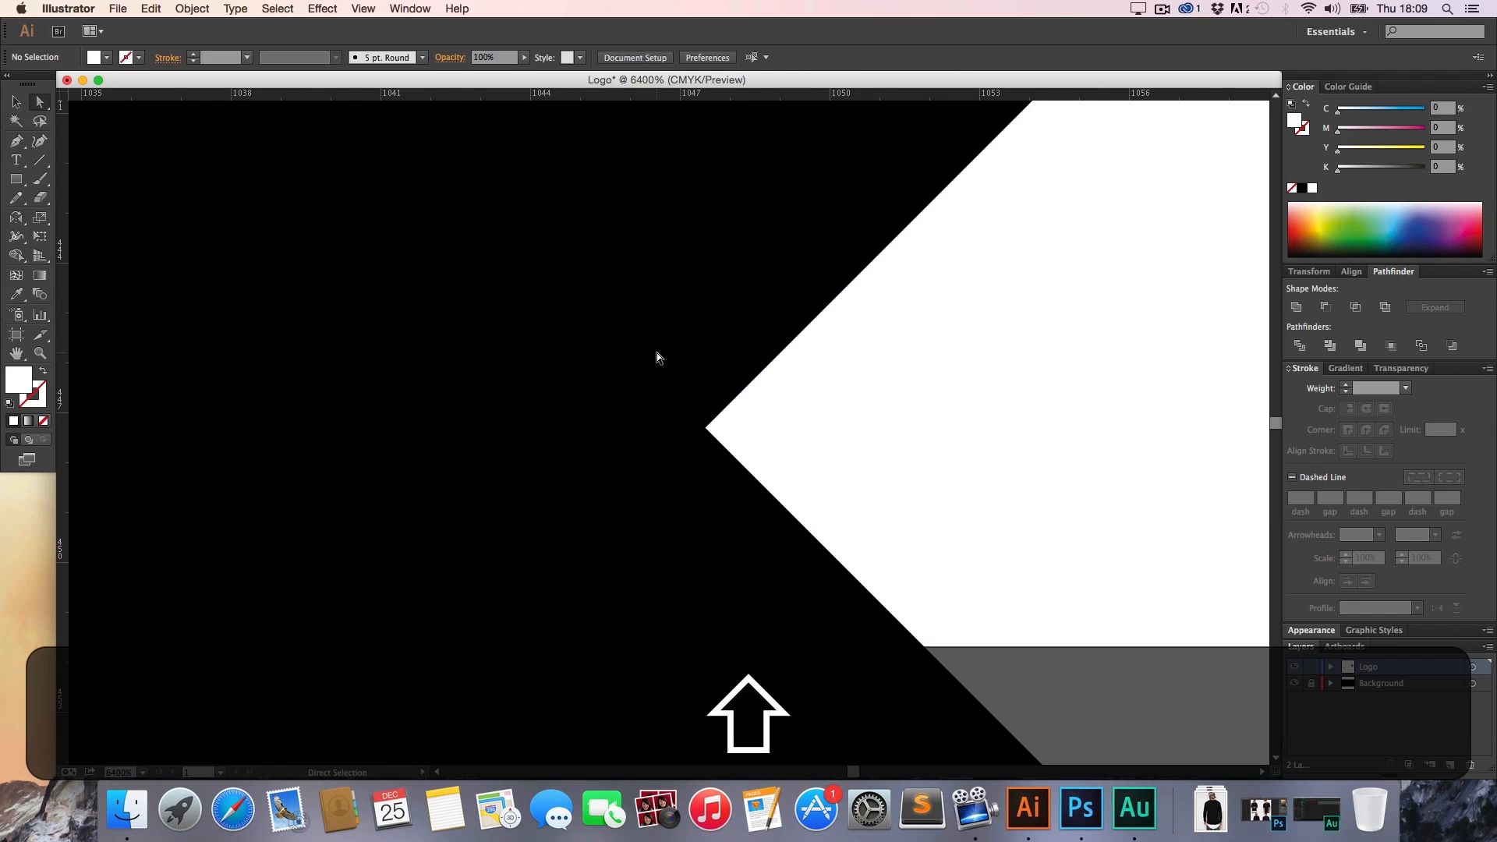
key(super+1)
key(super+h)
key(h)
key(z)
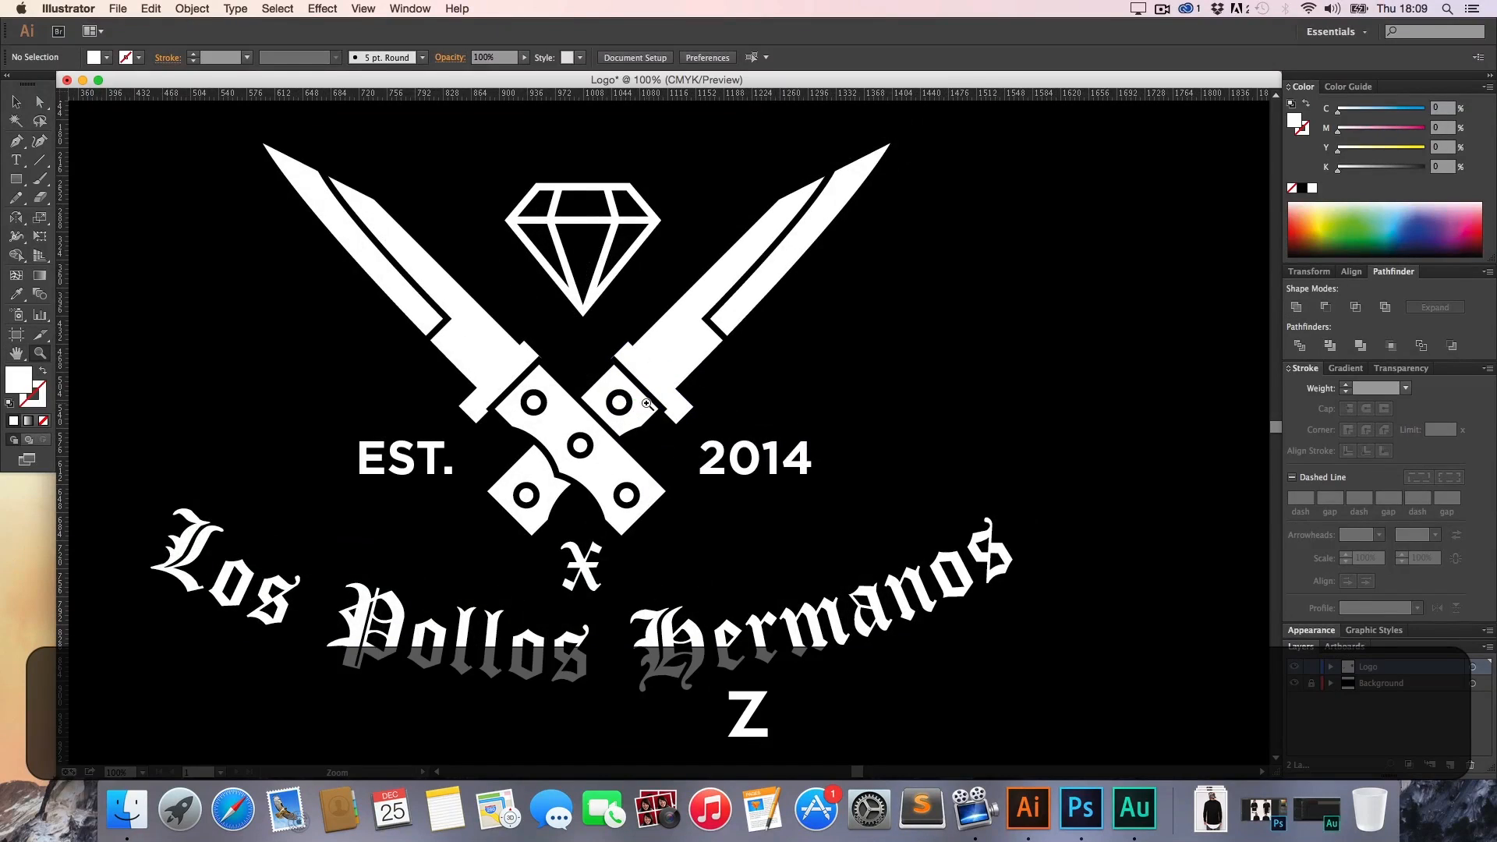
Move the curved "Los Pollos Hermanos" wordmark slightly down, away from the small "X"
alt+click(652, 451)
key(h)
drag(652, 451, 619, 413)
key(v)
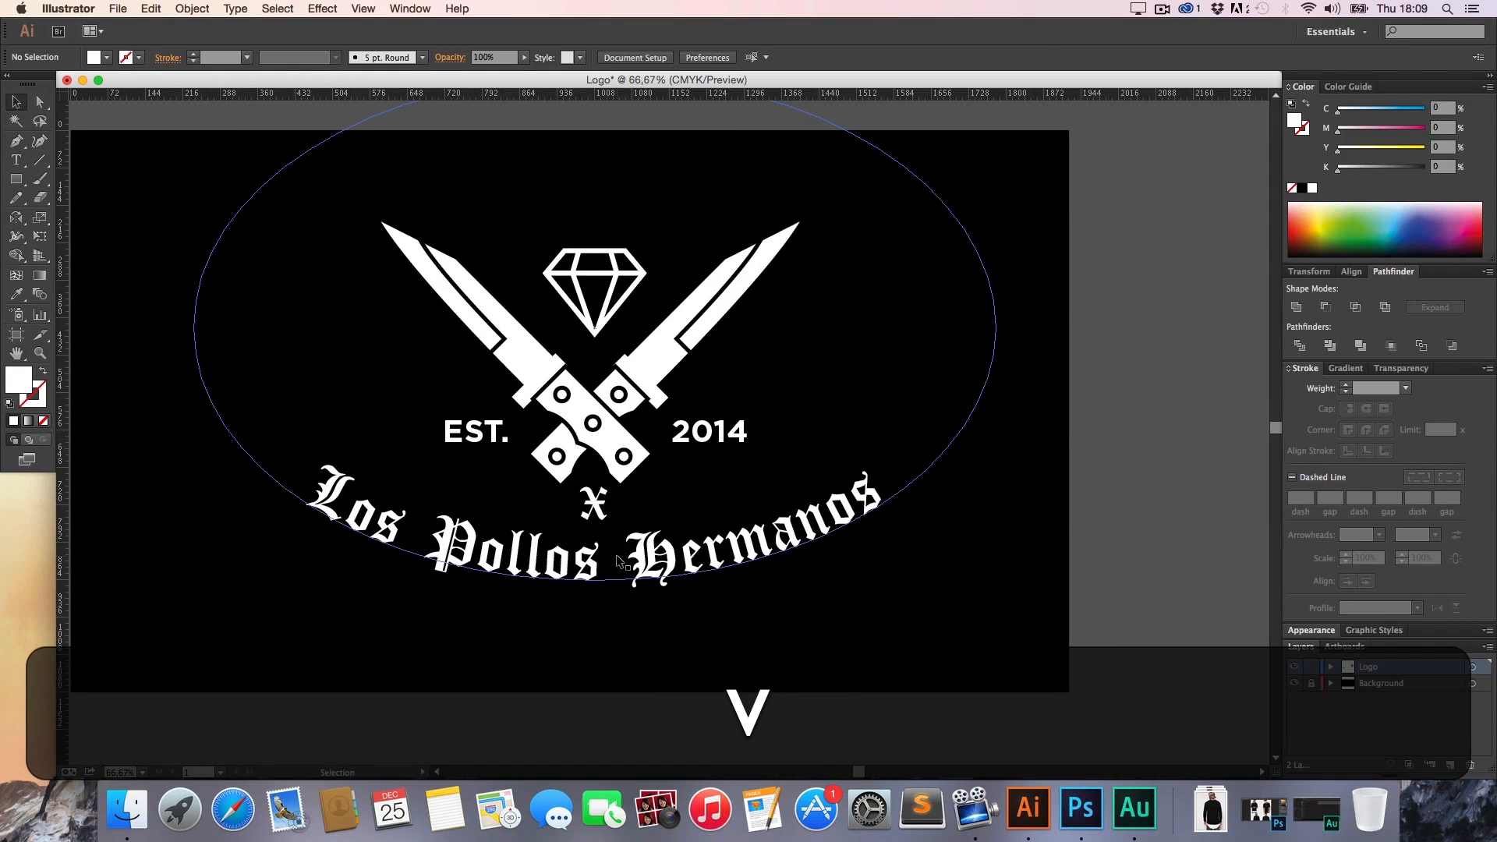
drag(616, 559, 610, 526)
Nudge the small "X" about 17 px up toward the knife handles
shift+click(607, 521)
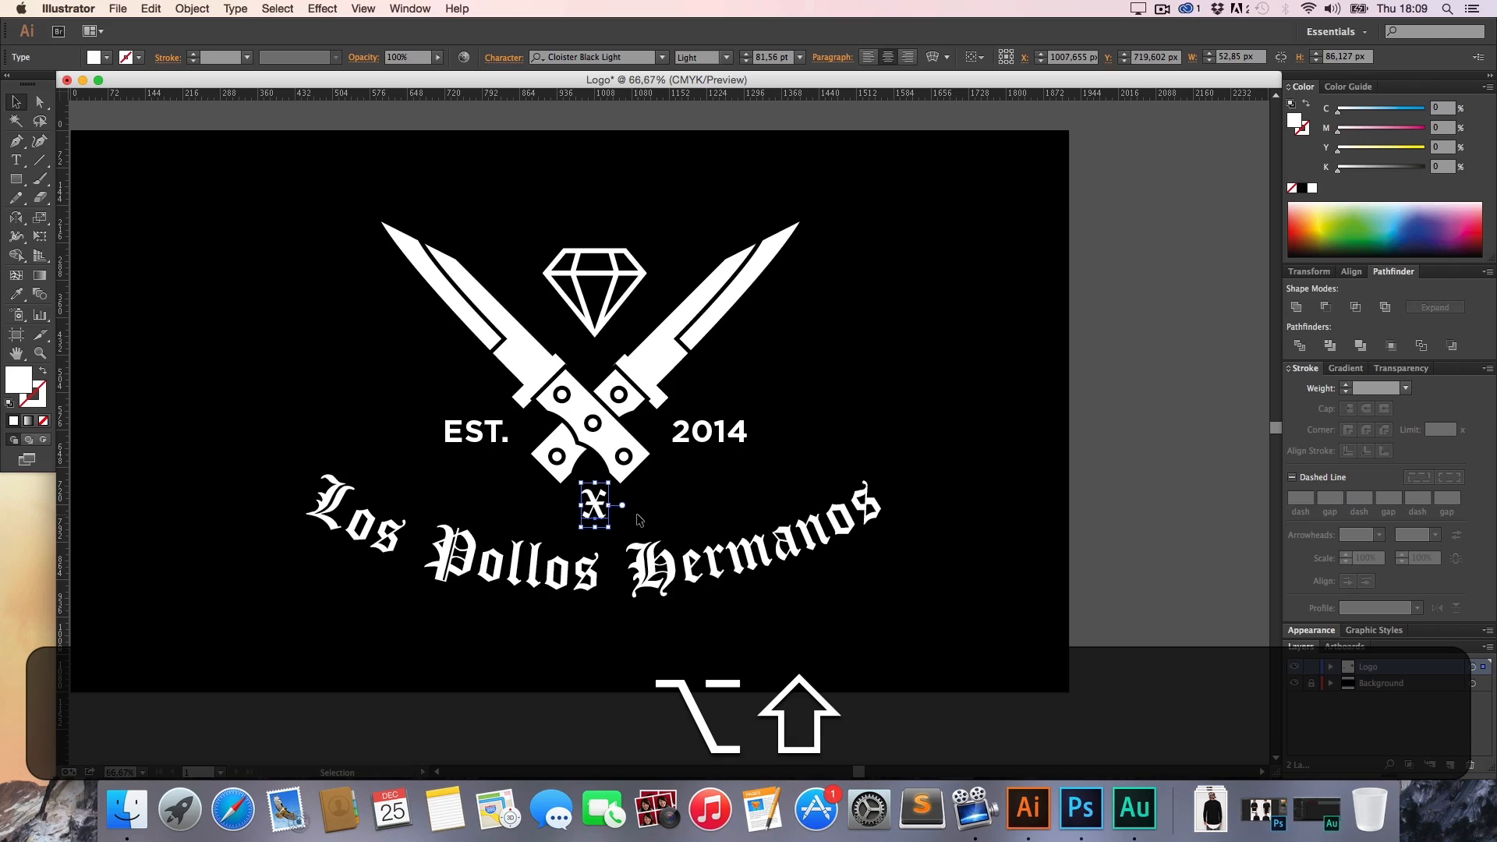
key(Up)
key(Up)
key(Up)
key(Up)
key(Up)
key(Up)
key(Up)
key(Up)
key(Up)
key(Up)
key(Up)
key(Up)
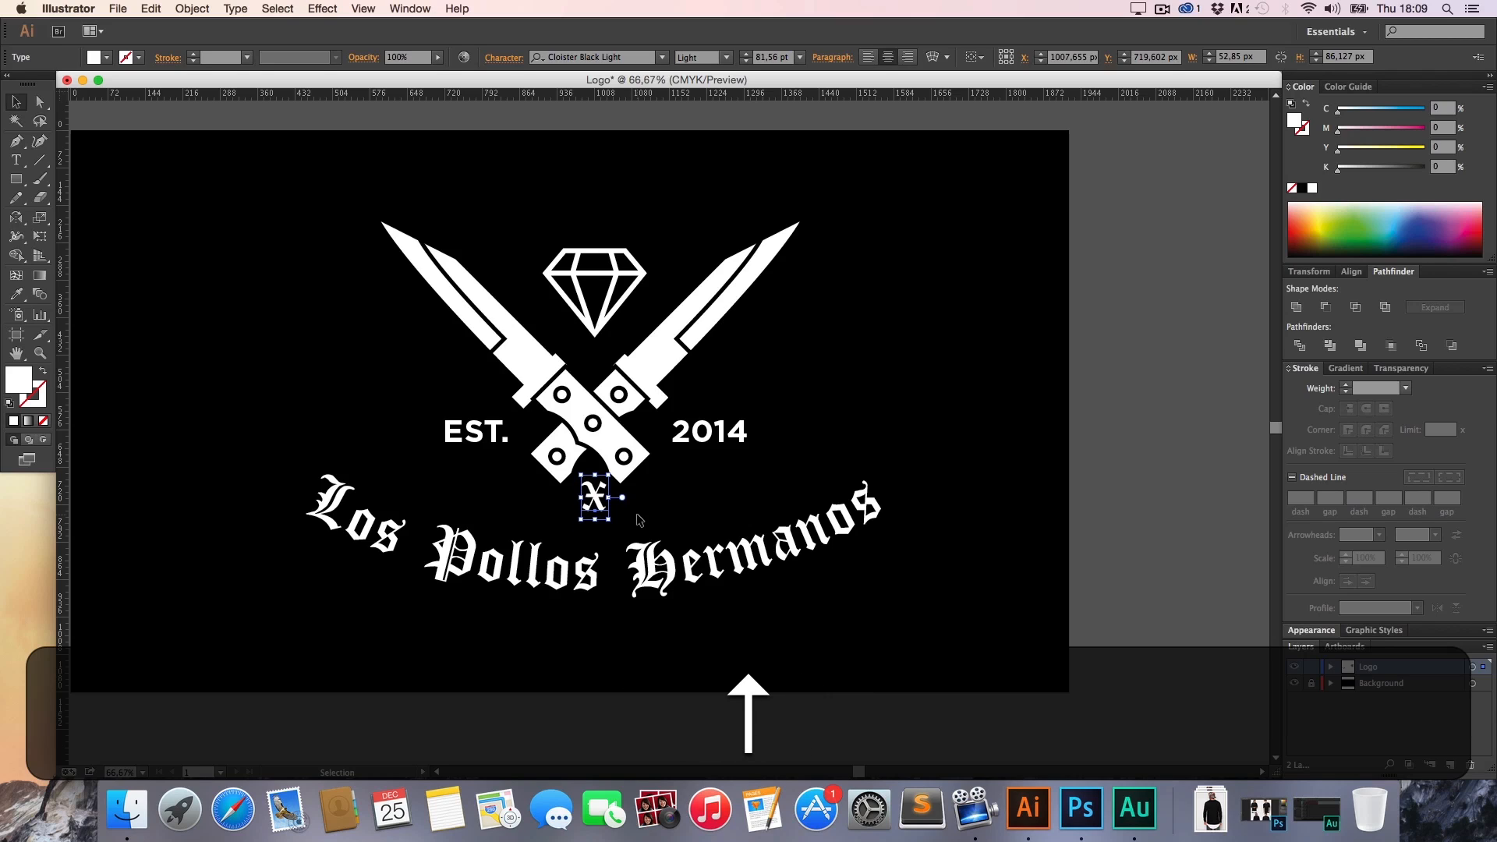
click(705, 511)
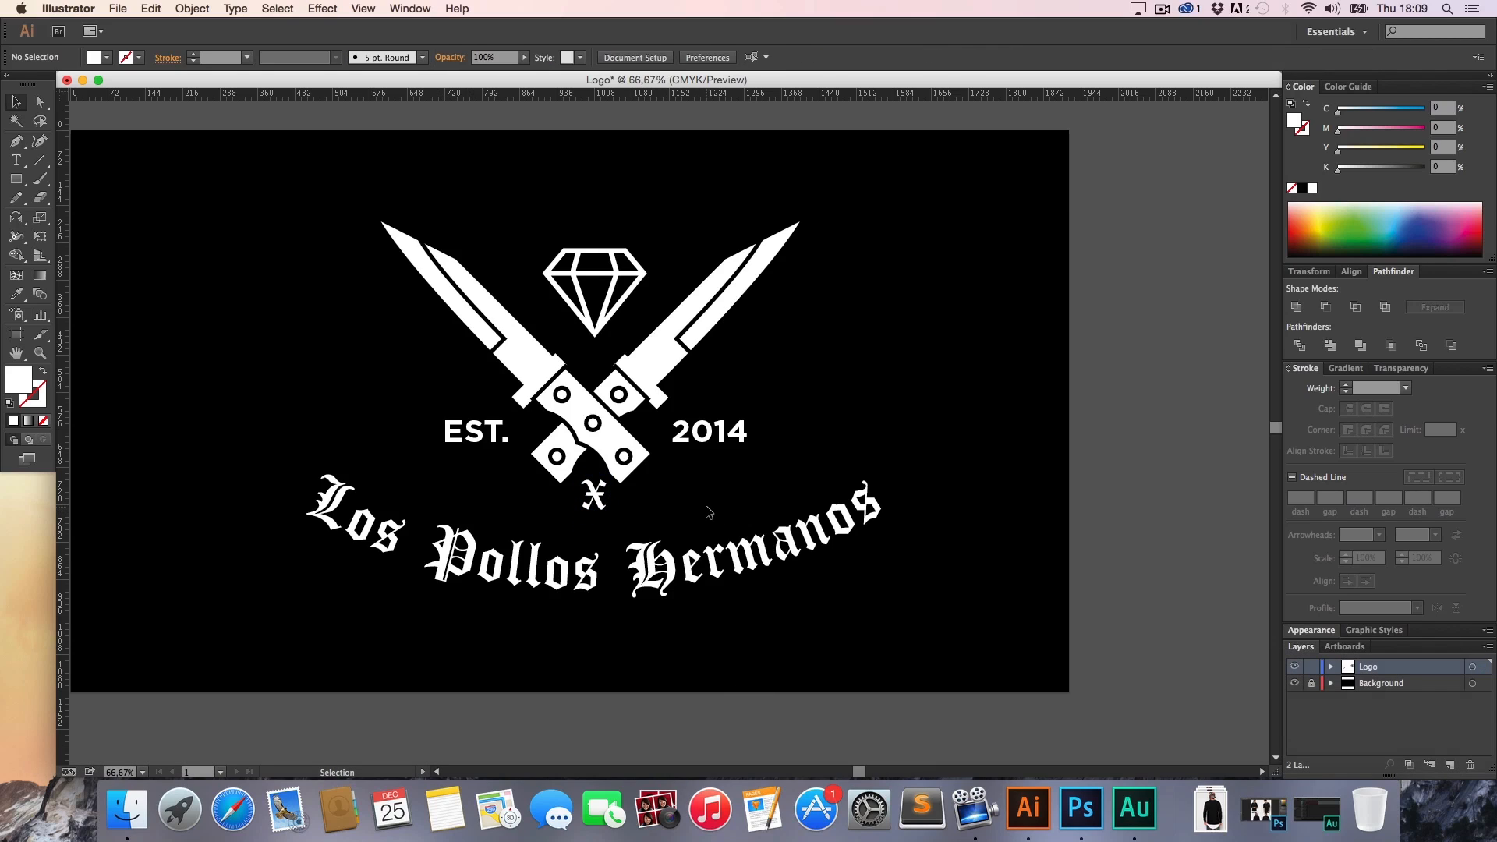
Move the curved wordmark slightly back up and set its font size to 140 pt
drag(707, 572, 706, 561)
key(t)
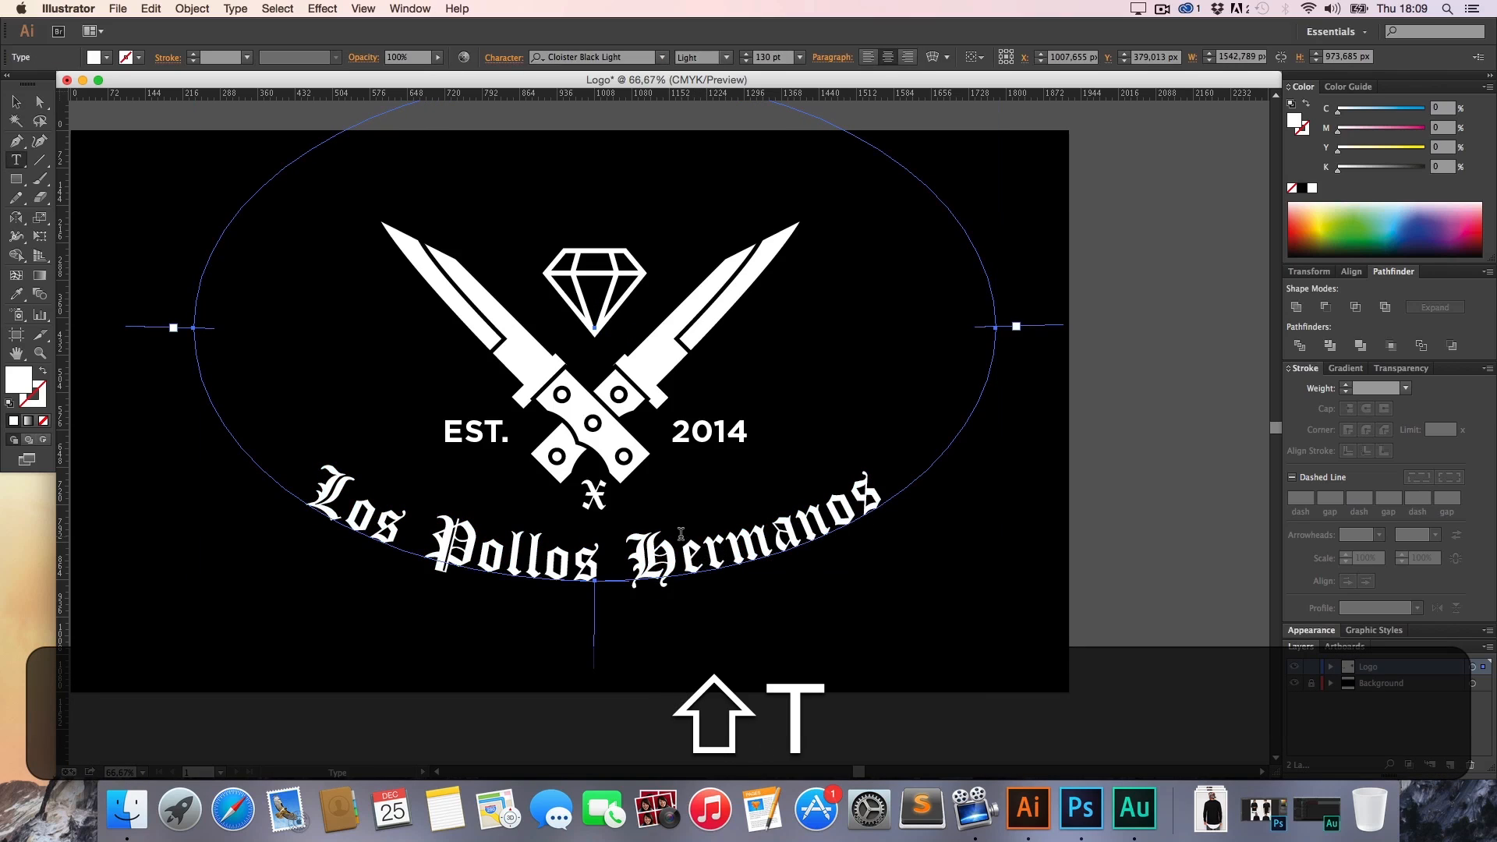
click(689, 544)
key(super+a)
shift+click(746, 53)
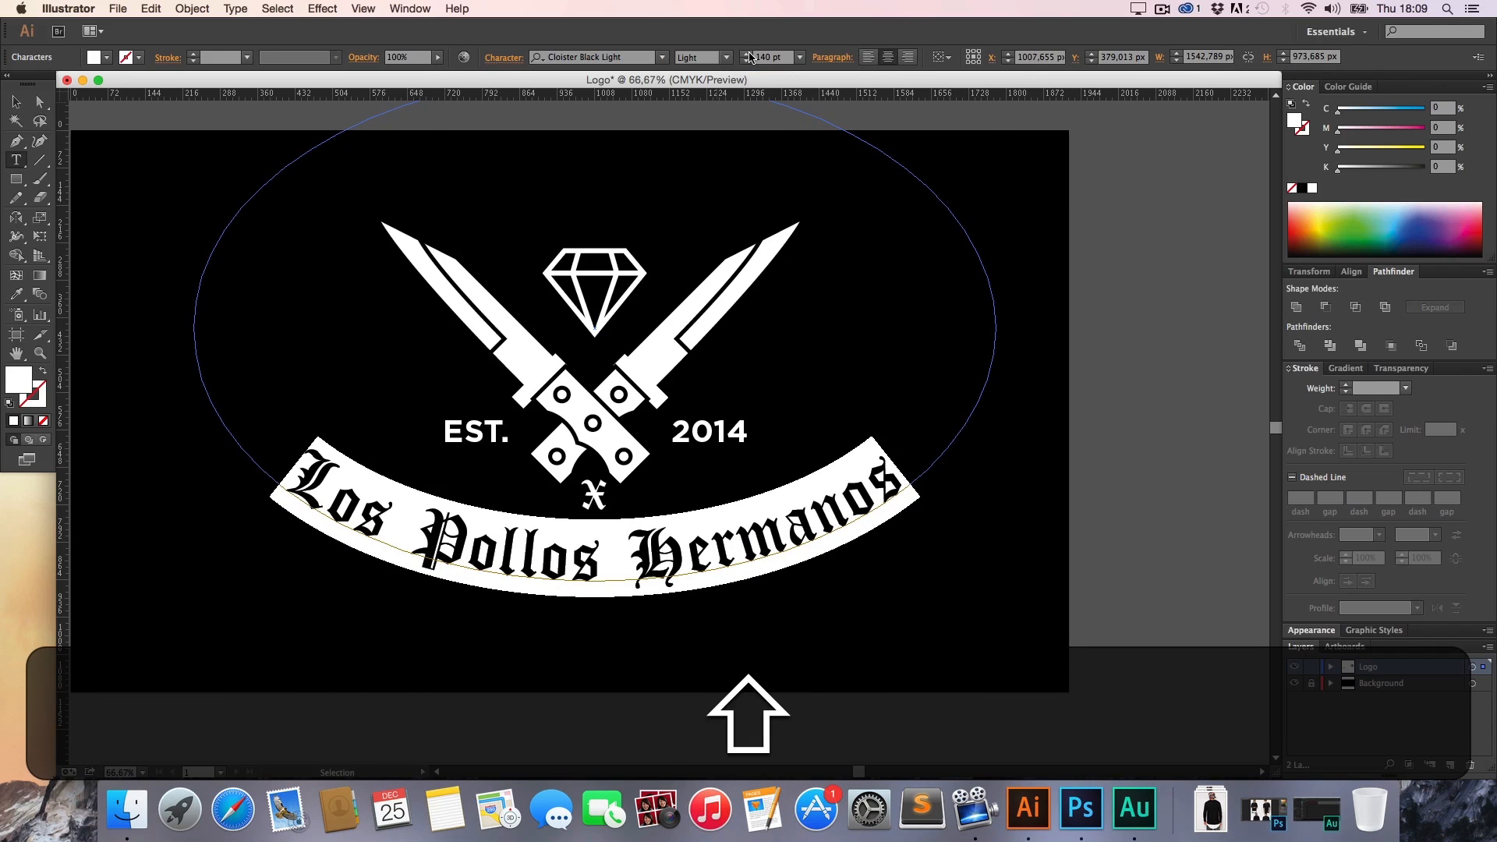
click(15, 103)
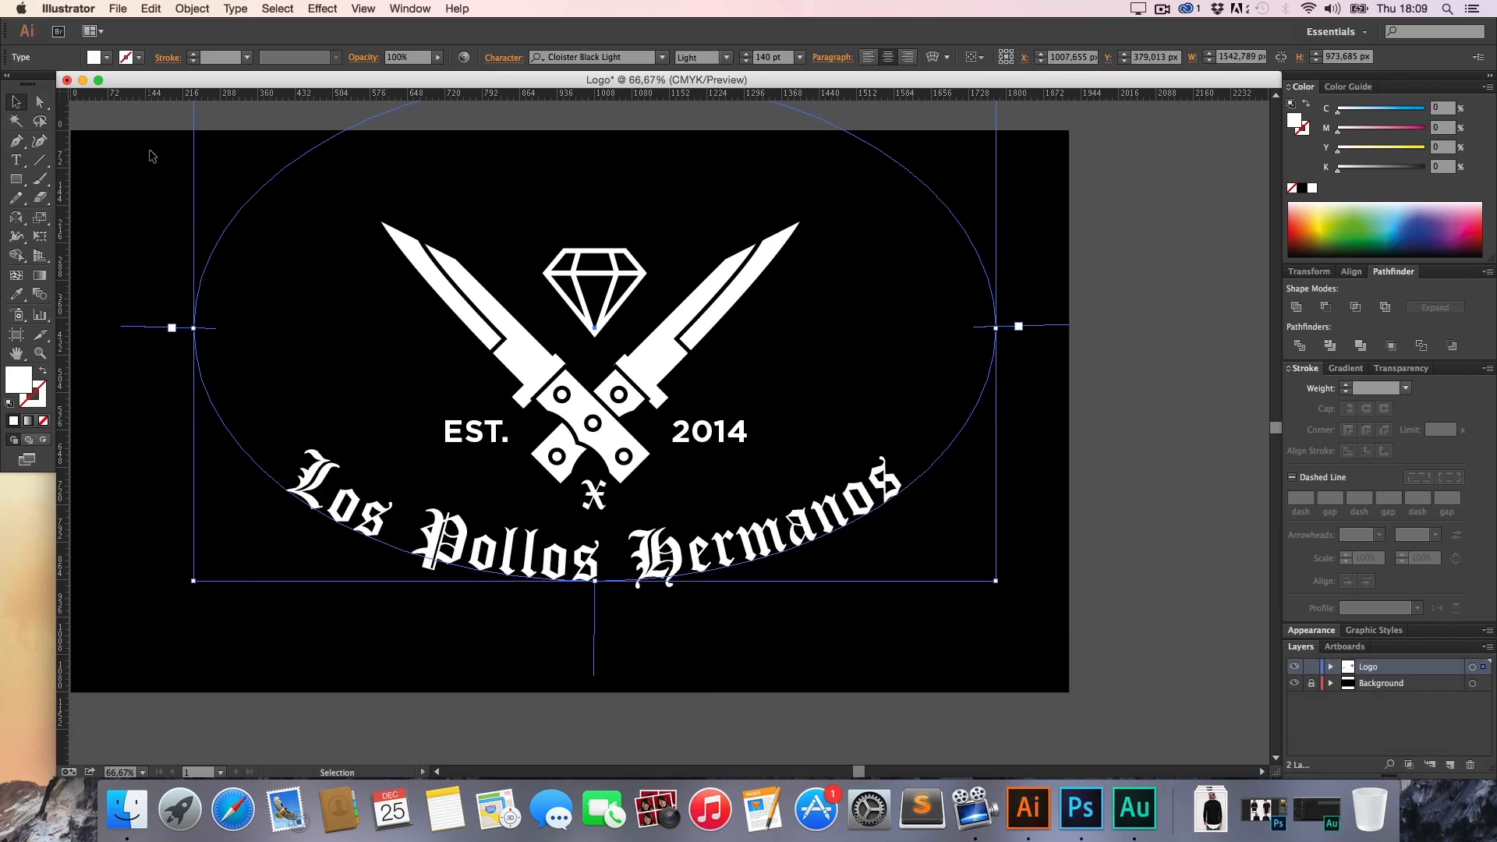
Move the enlarged curved wordmark 20 px straight down
key(shift+Down)
key(shift+Down)
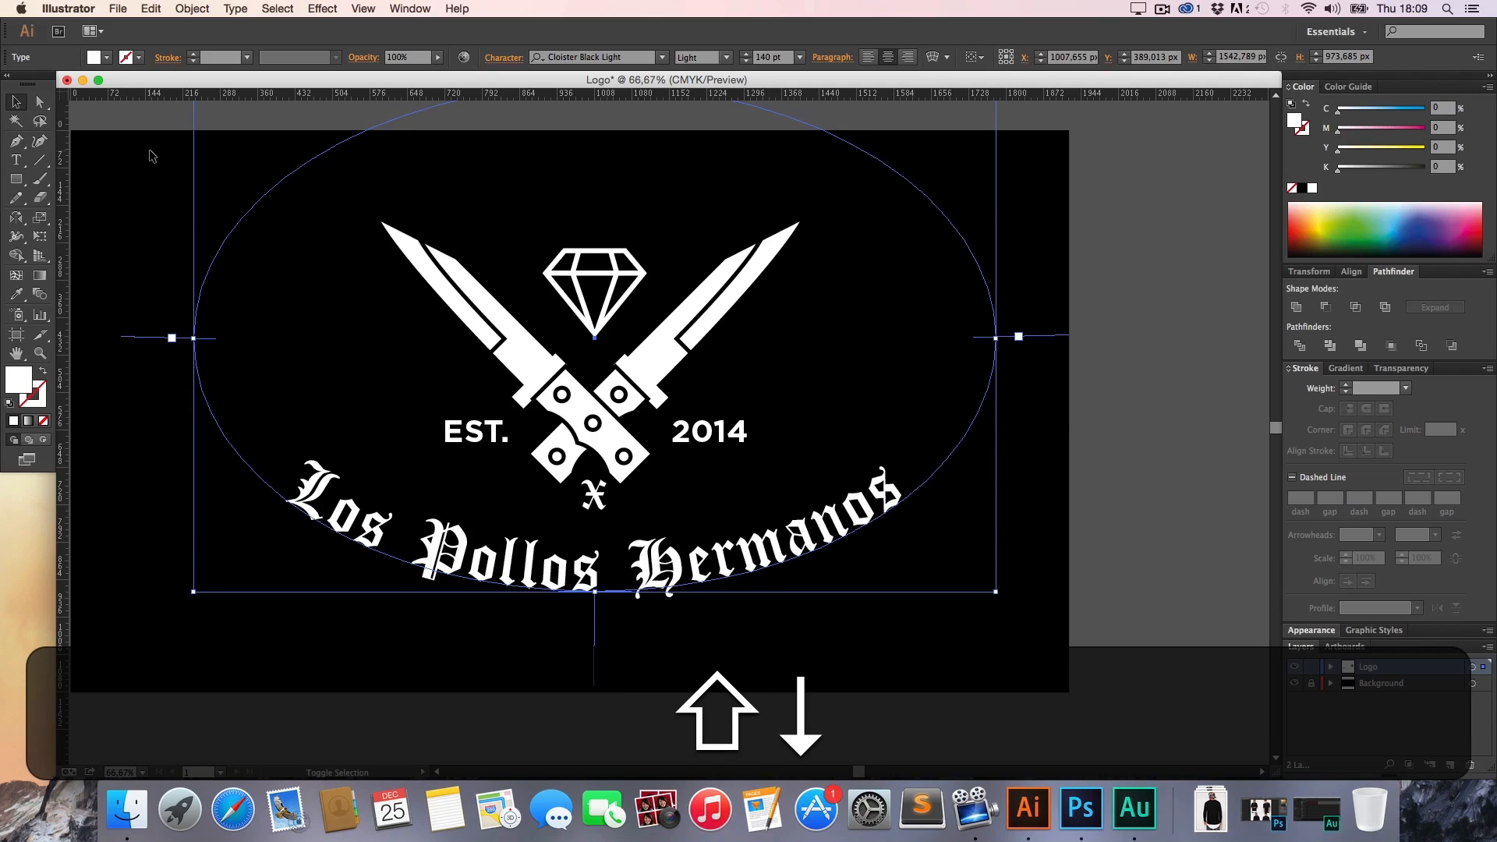
click(152, 156)
key(h)
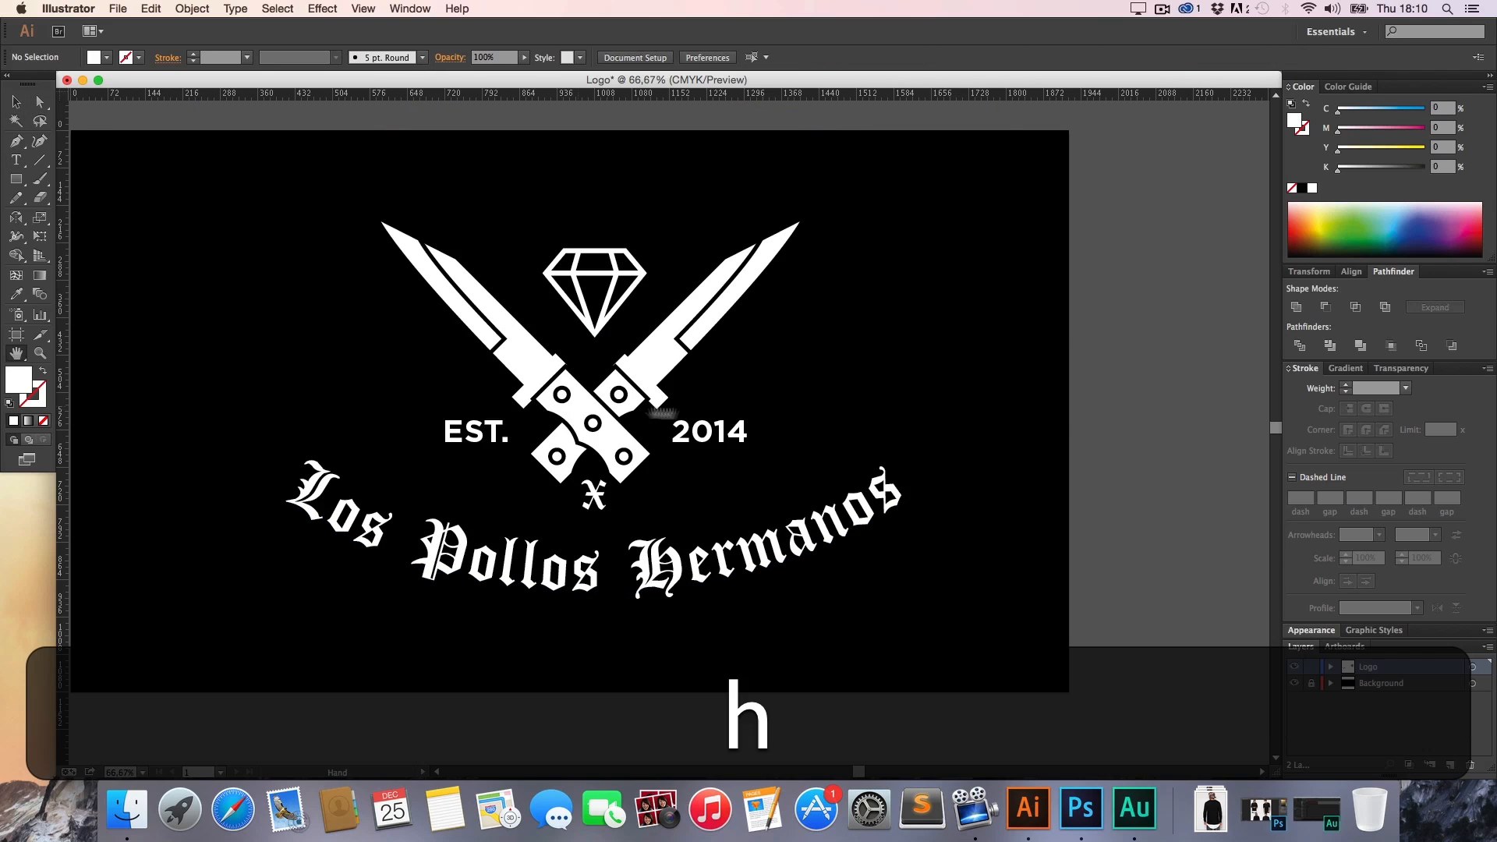
key(v)
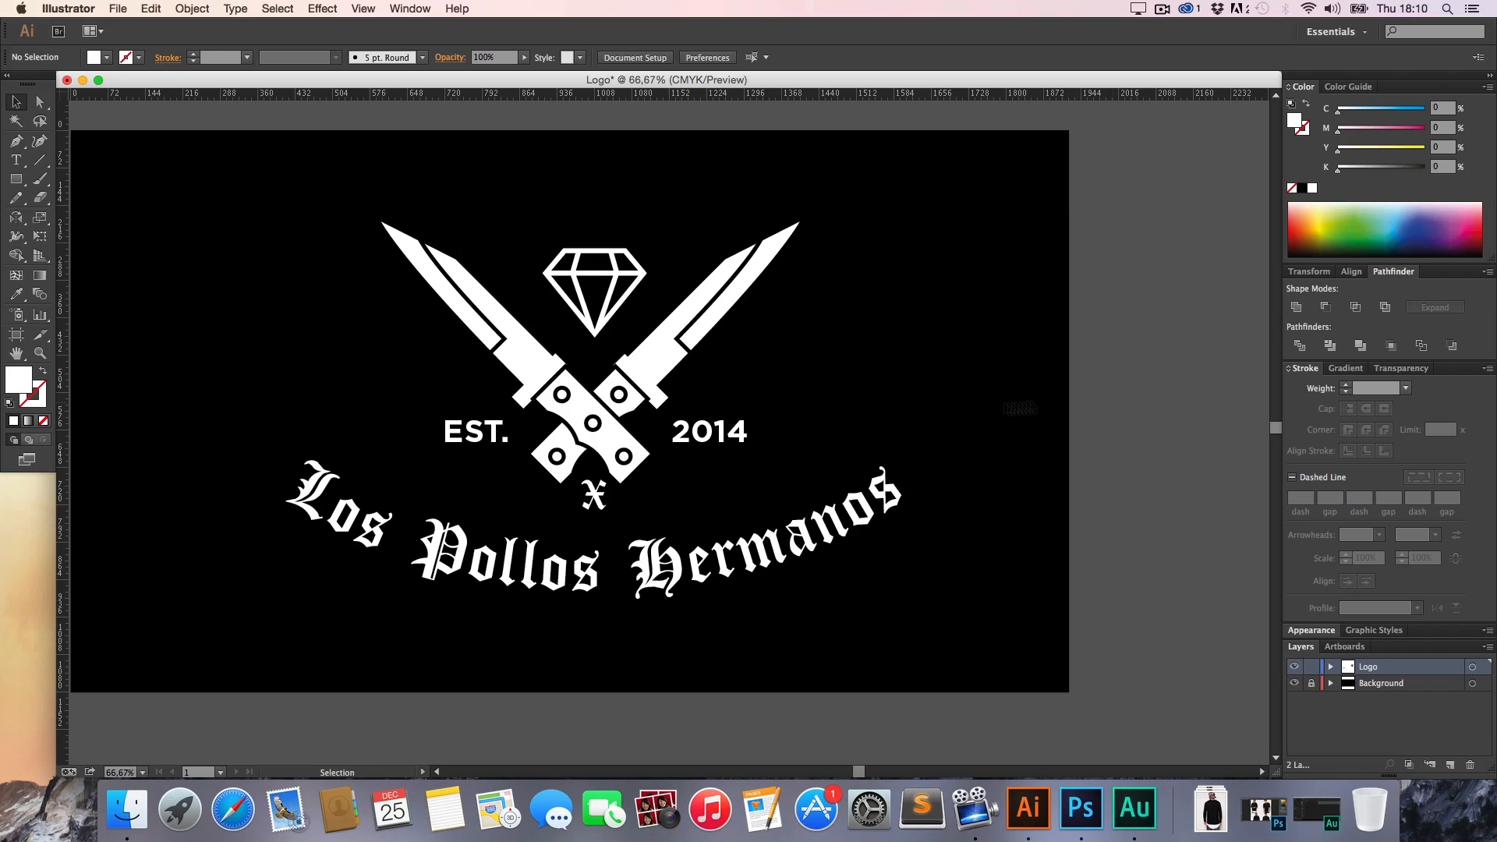
Move the curved wordmark about 29 px straight down to widen its gap below the small "X"
key(z)
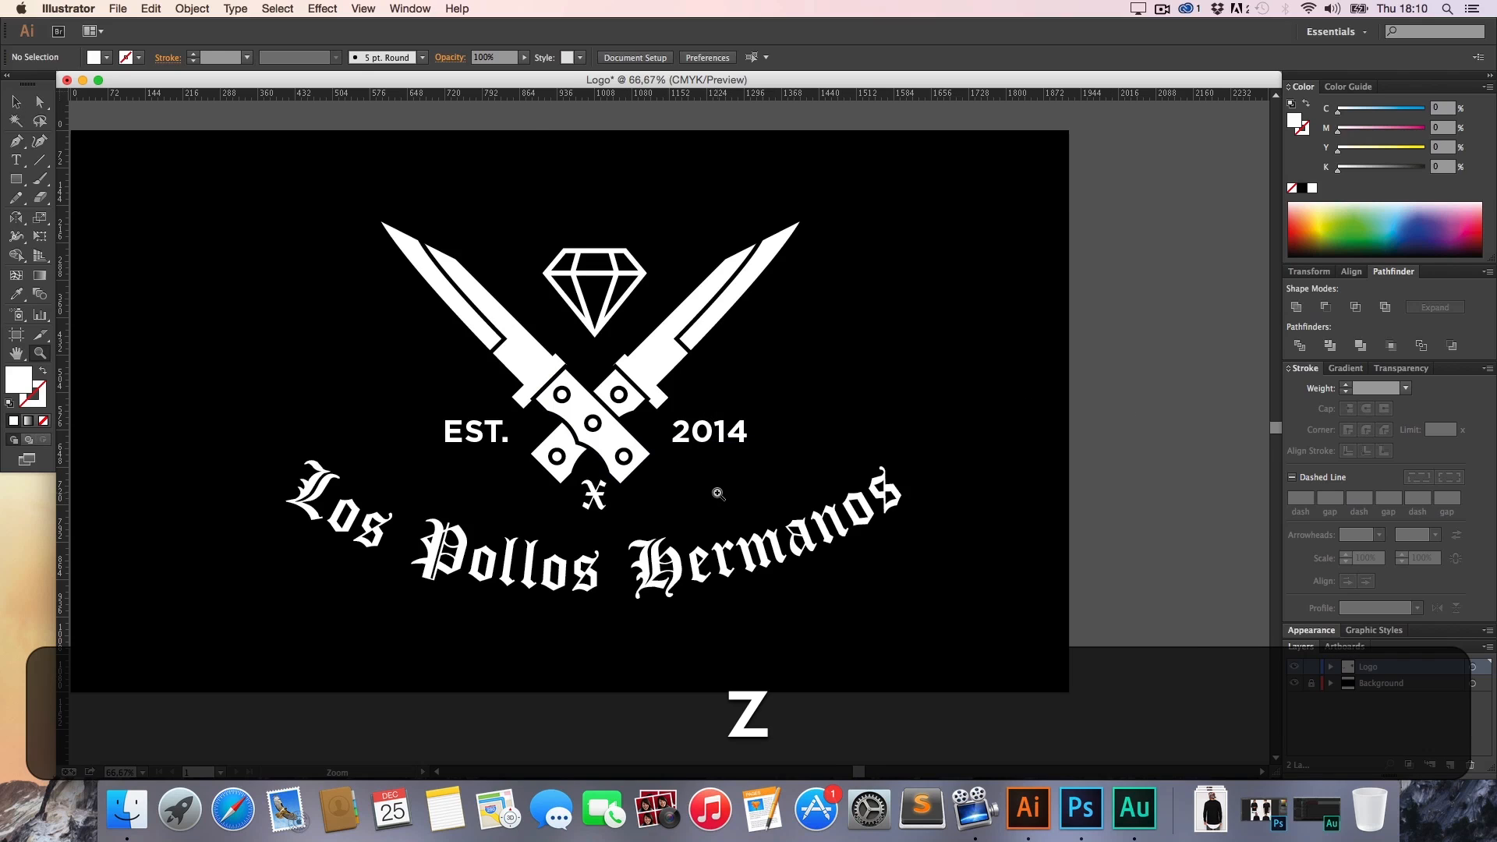
click(712, 492)
click(582, 422)
key(h)
drag(553, 410, 559, 433)
key(v)
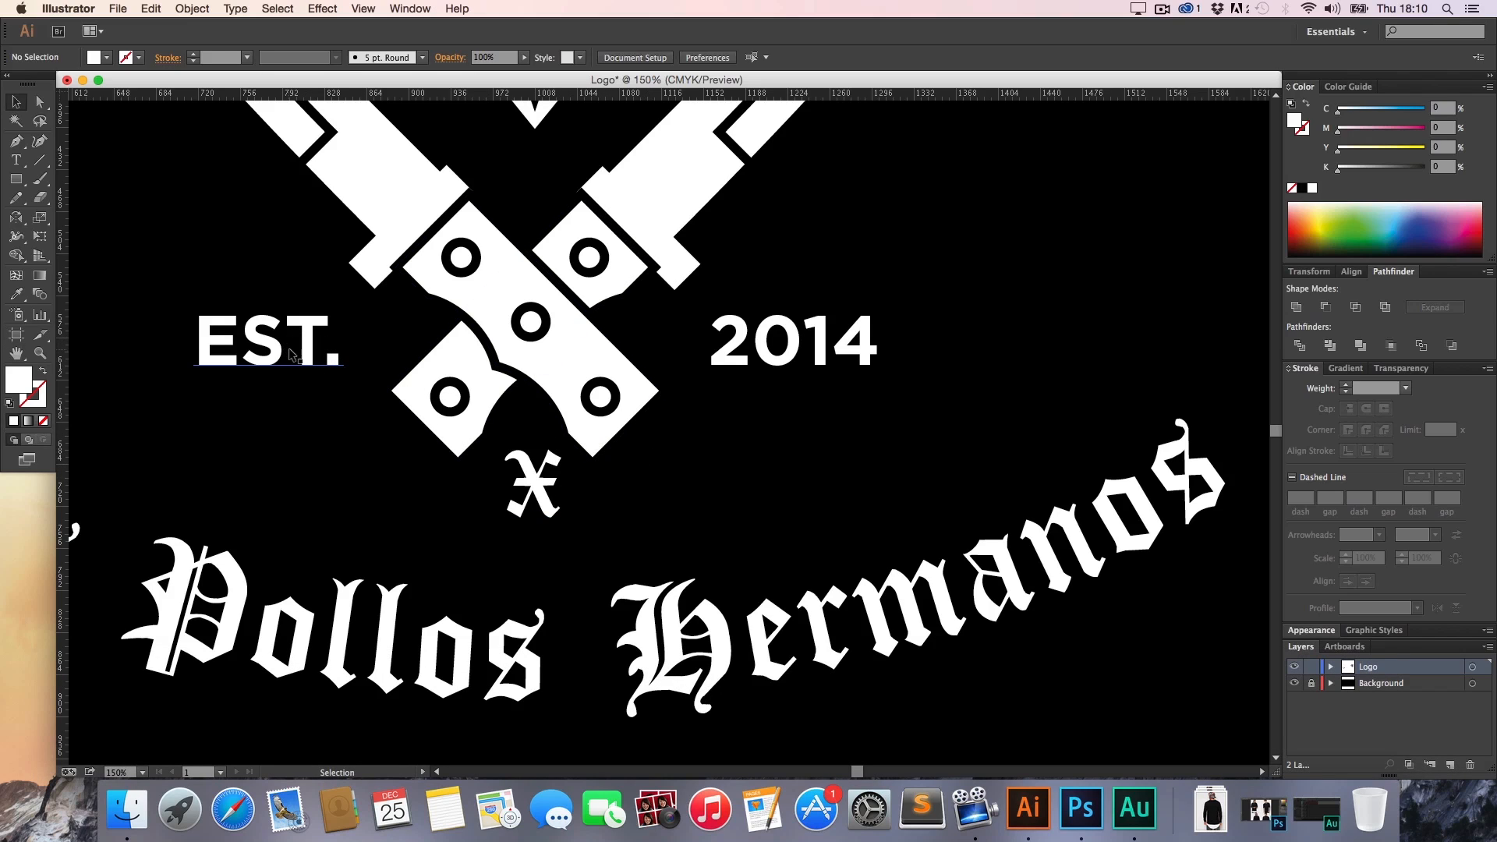
click(540, 488)
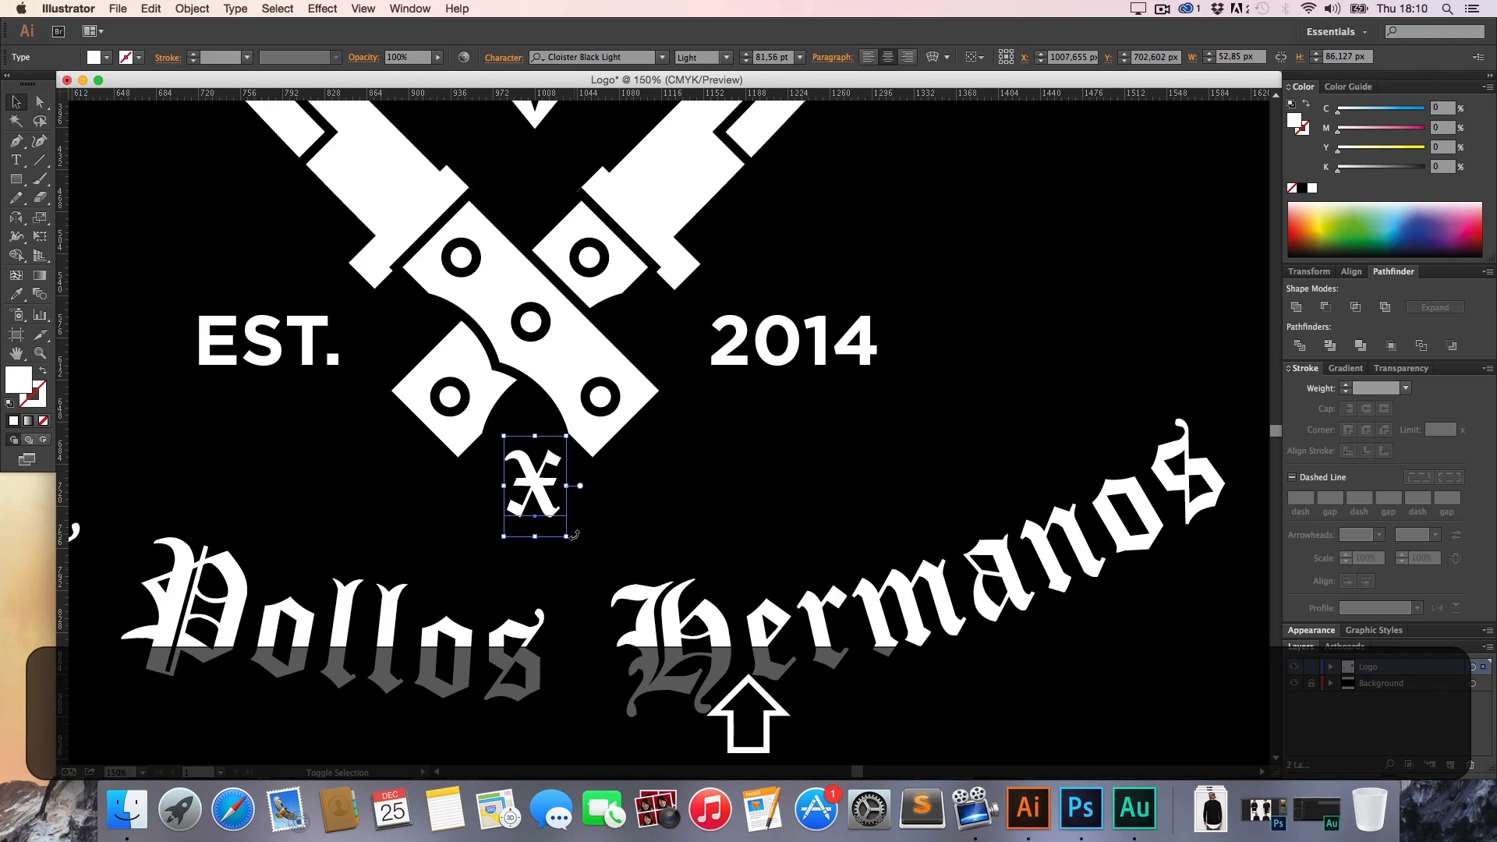
drag(521, 619, 521, 653)
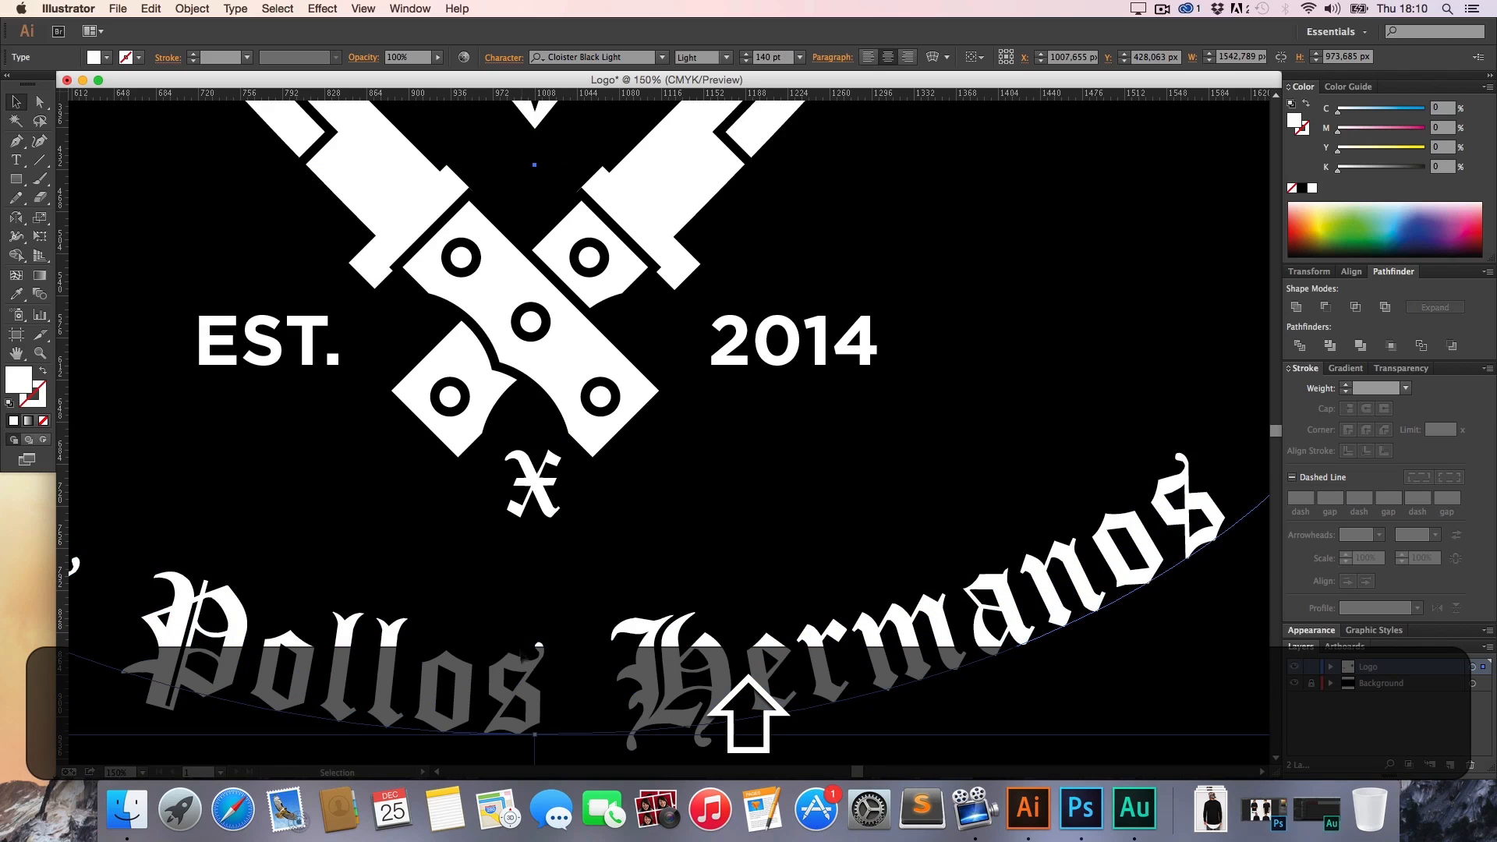
click(450, 543)
key(super+1)
key(h)
drag(732, 468, 624, 461)
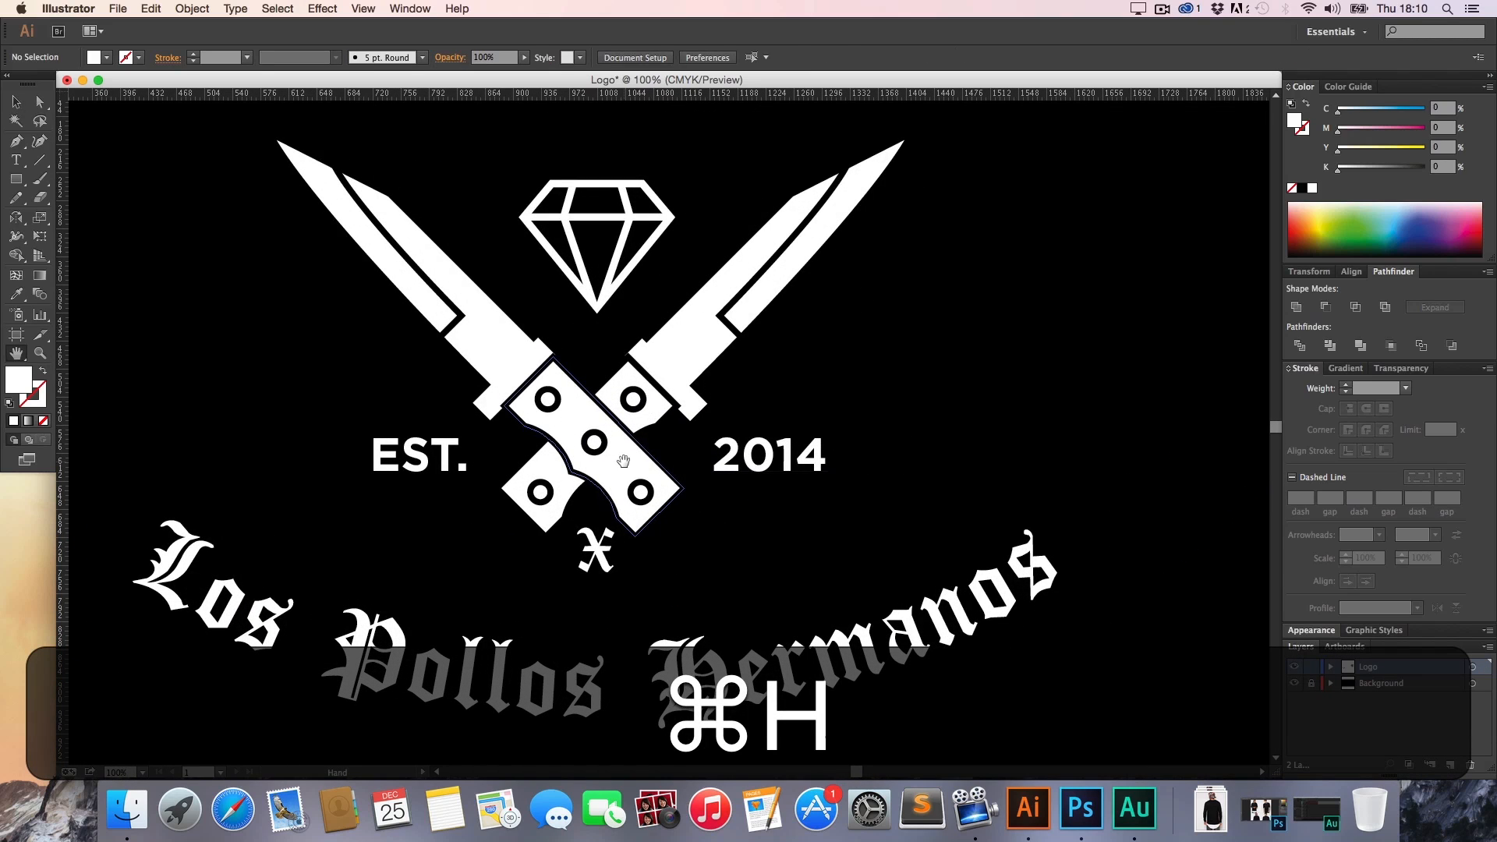
Spread the date text outward by moving "2014" 20 px right and "EST." 20 px left
key(v)
click(772, 457)
key(shift+Right)
key(shift+Right)
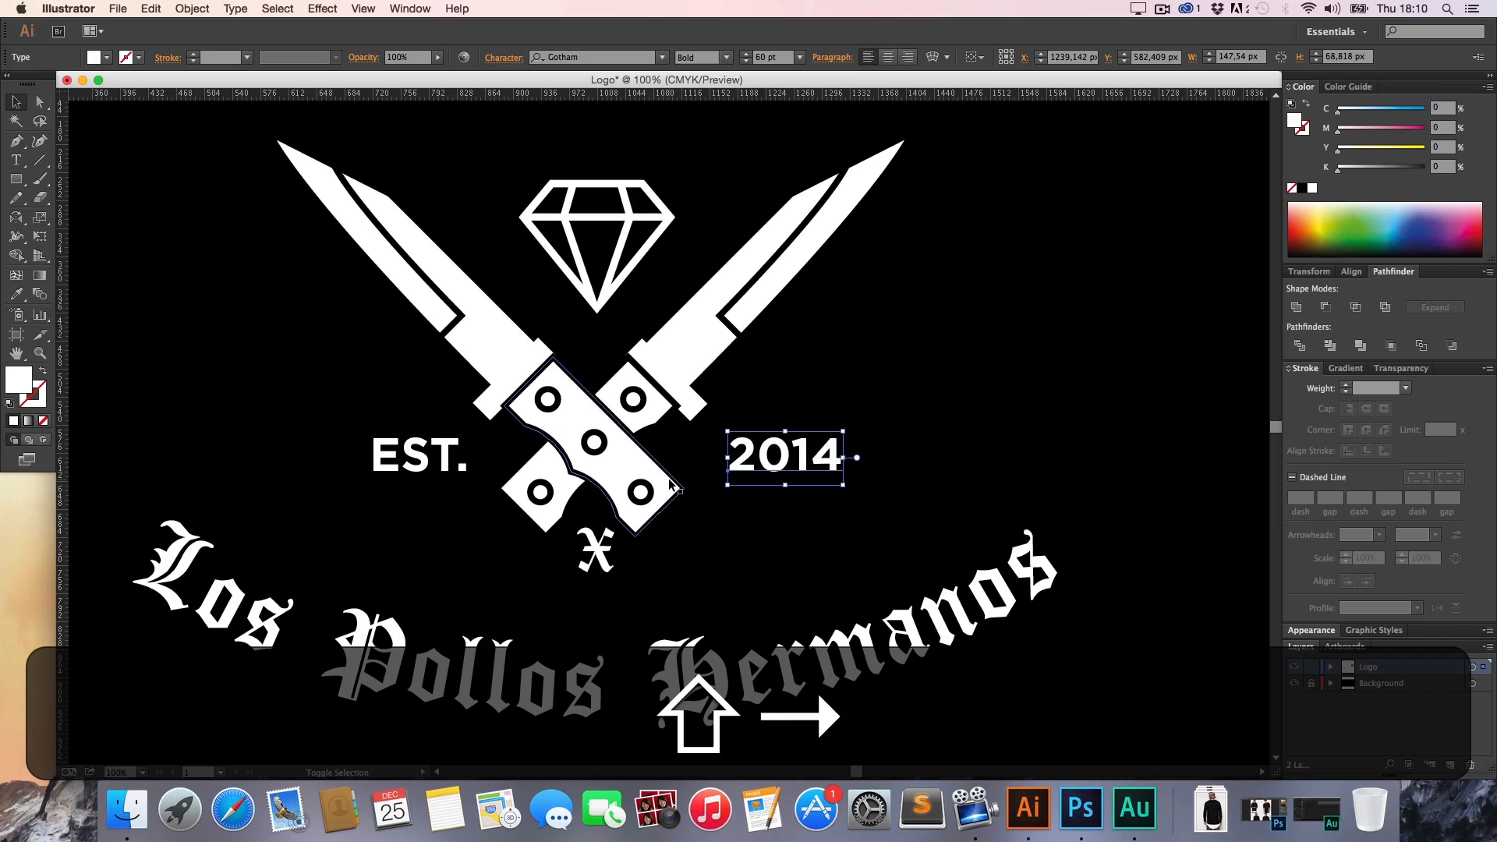
click(456, 468)
key(shift+Left)
key(shift+Left)
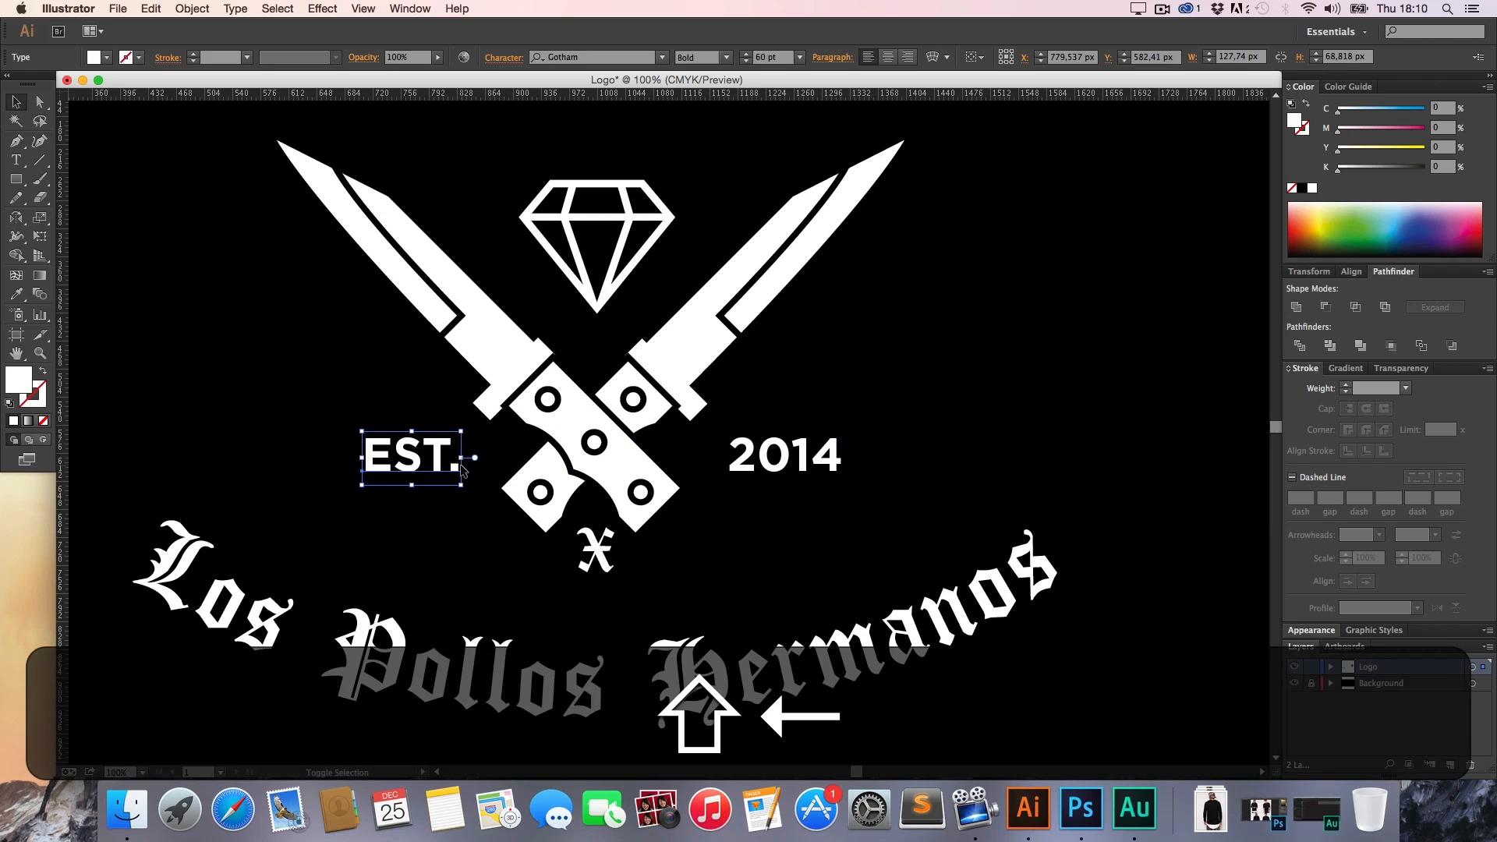
click(448, 514)
Nudge the curved wordmark about 13 px back up toward the knives
key(z)
alt+click(616, 504)
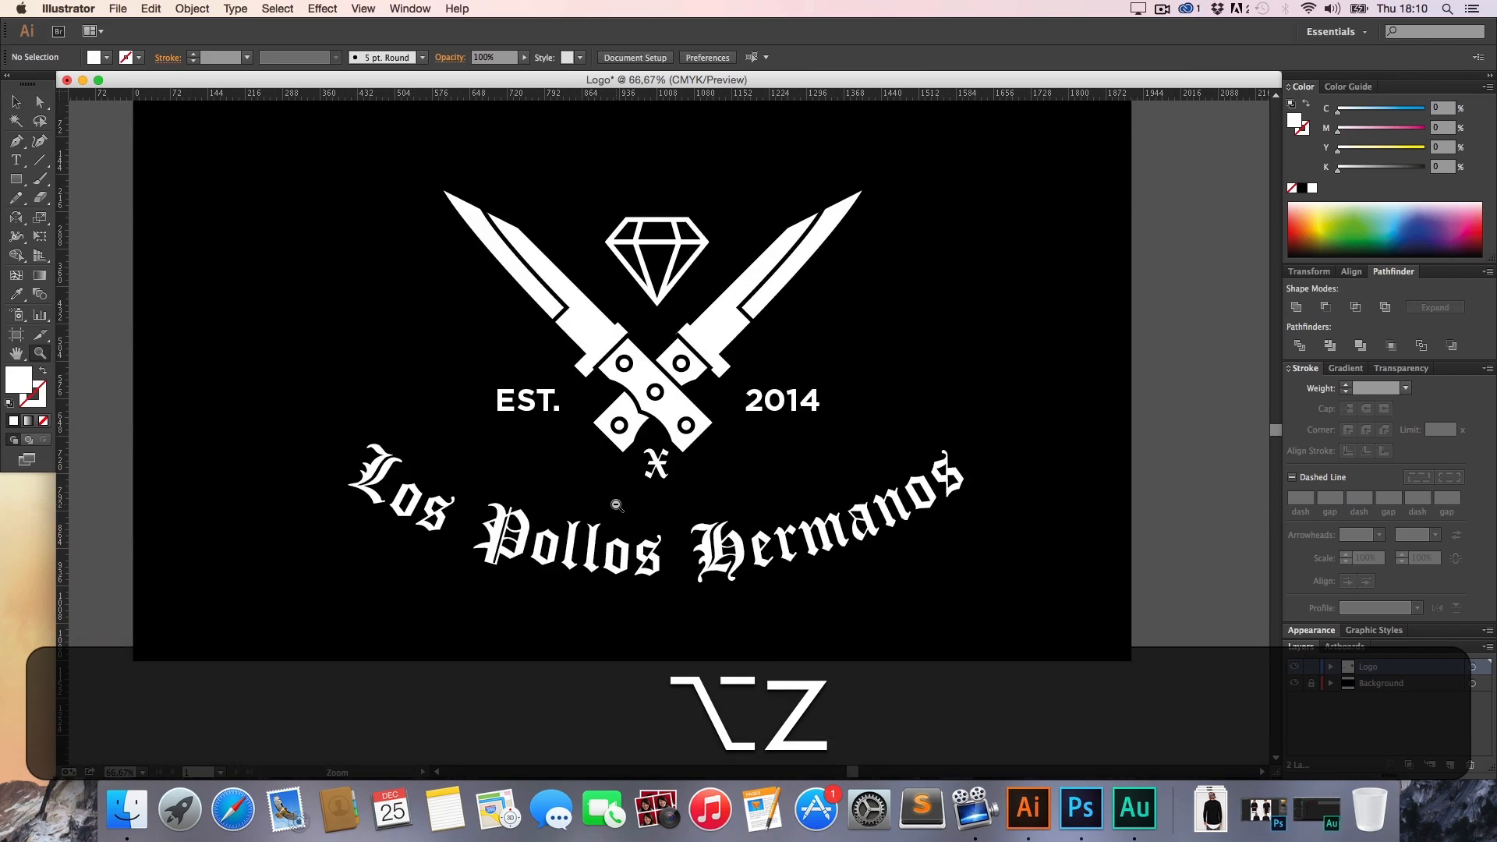
alt+click(616, 504)
key(h)
drag(631, 495, 489, 538)
key(v)
click(560, 531)
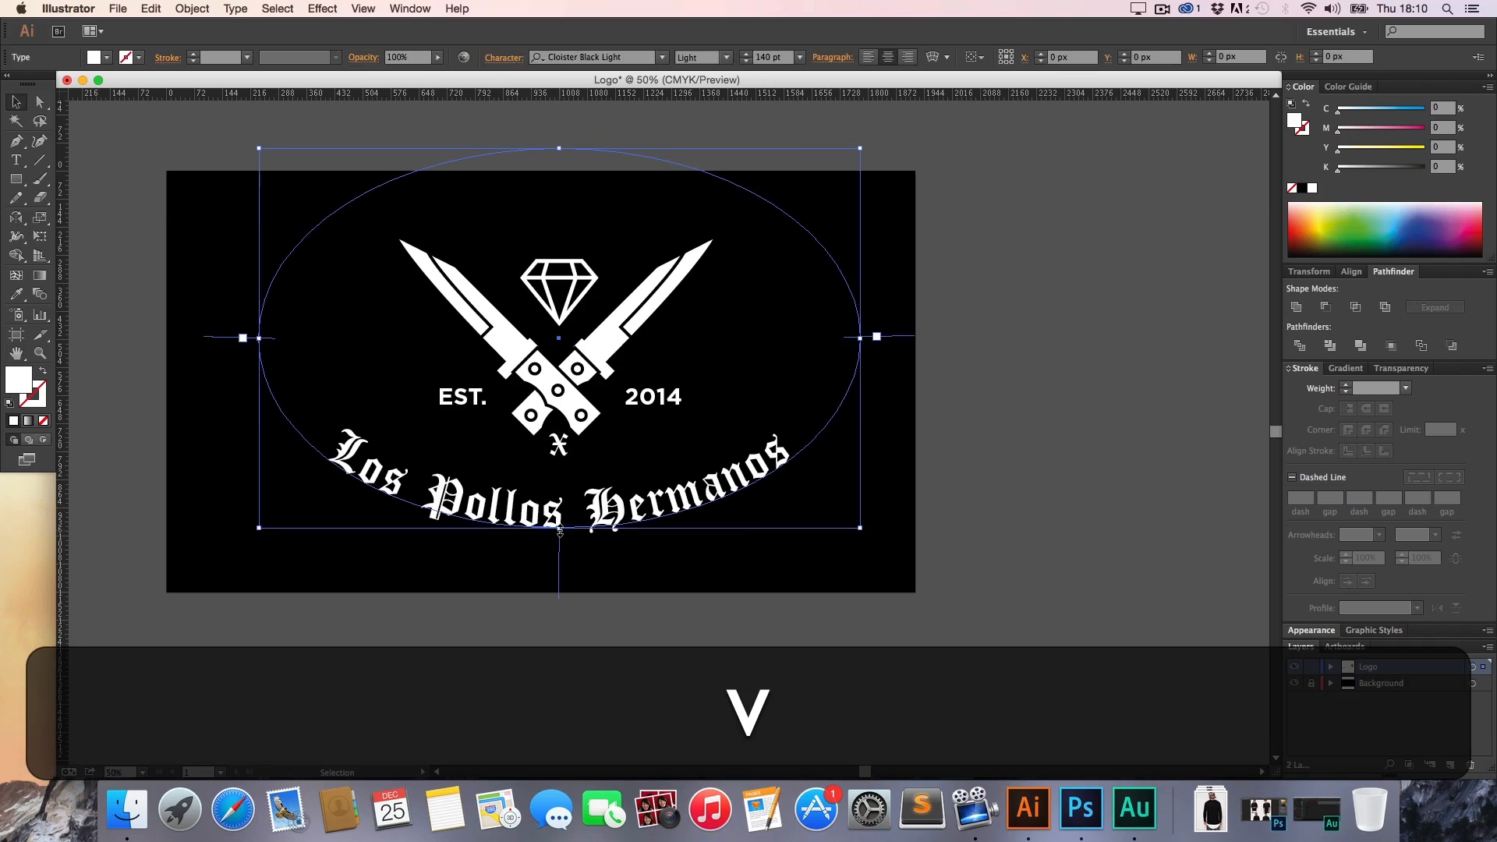
key(Up)
key(Up)
key(Up)
key(Up)
key(Up)
key(Up)
key(Up)
key(Up)
key(Up)
key(Up)
key(Up)
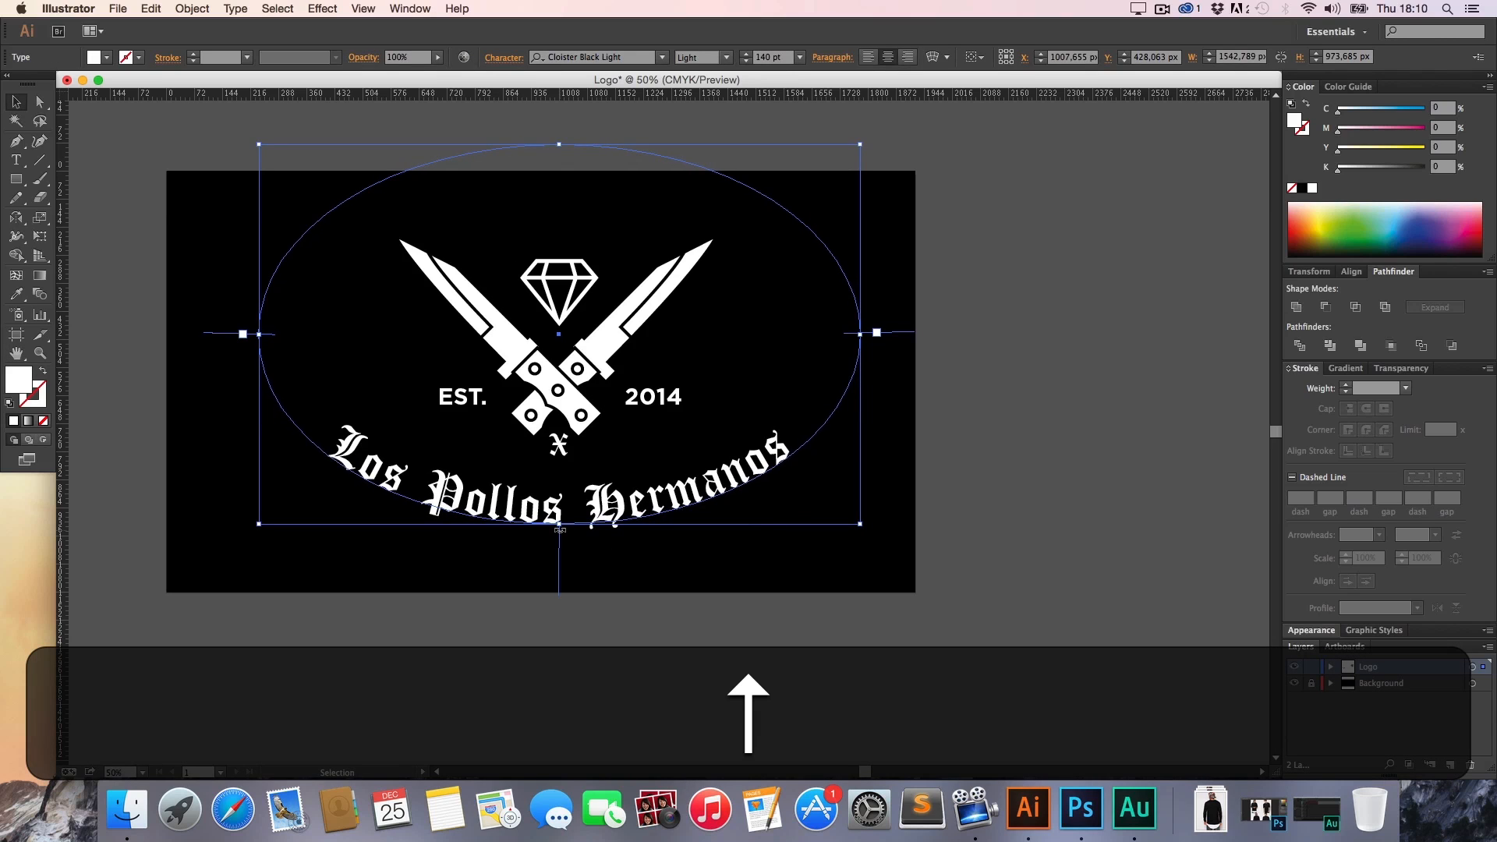
key(Up)
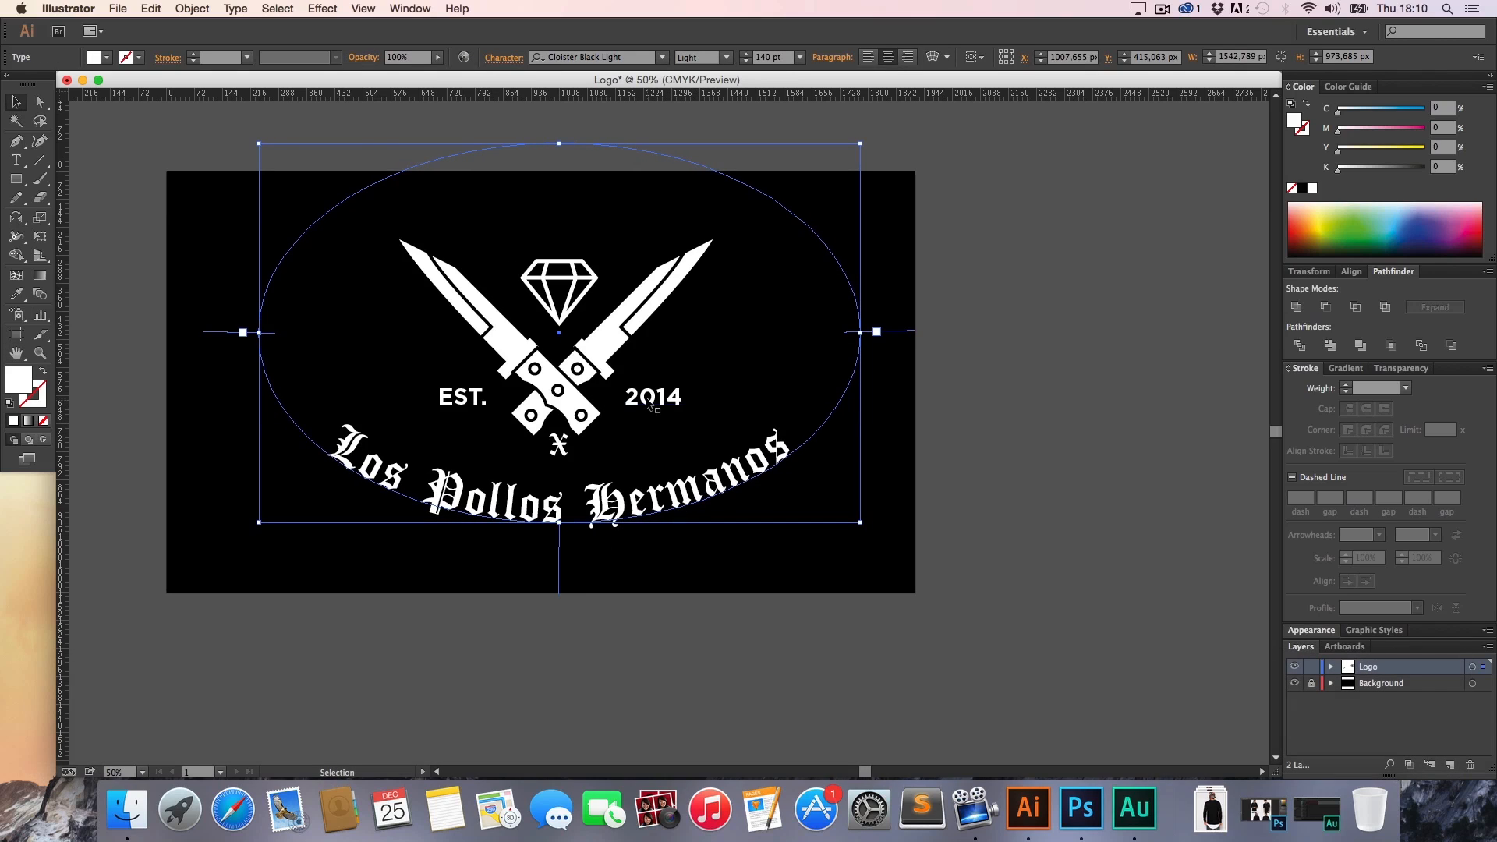
Pull the date text closer to the knives by nudging "EST." and "2014" inward about 10 px each
click(644, 399)
key(Left)
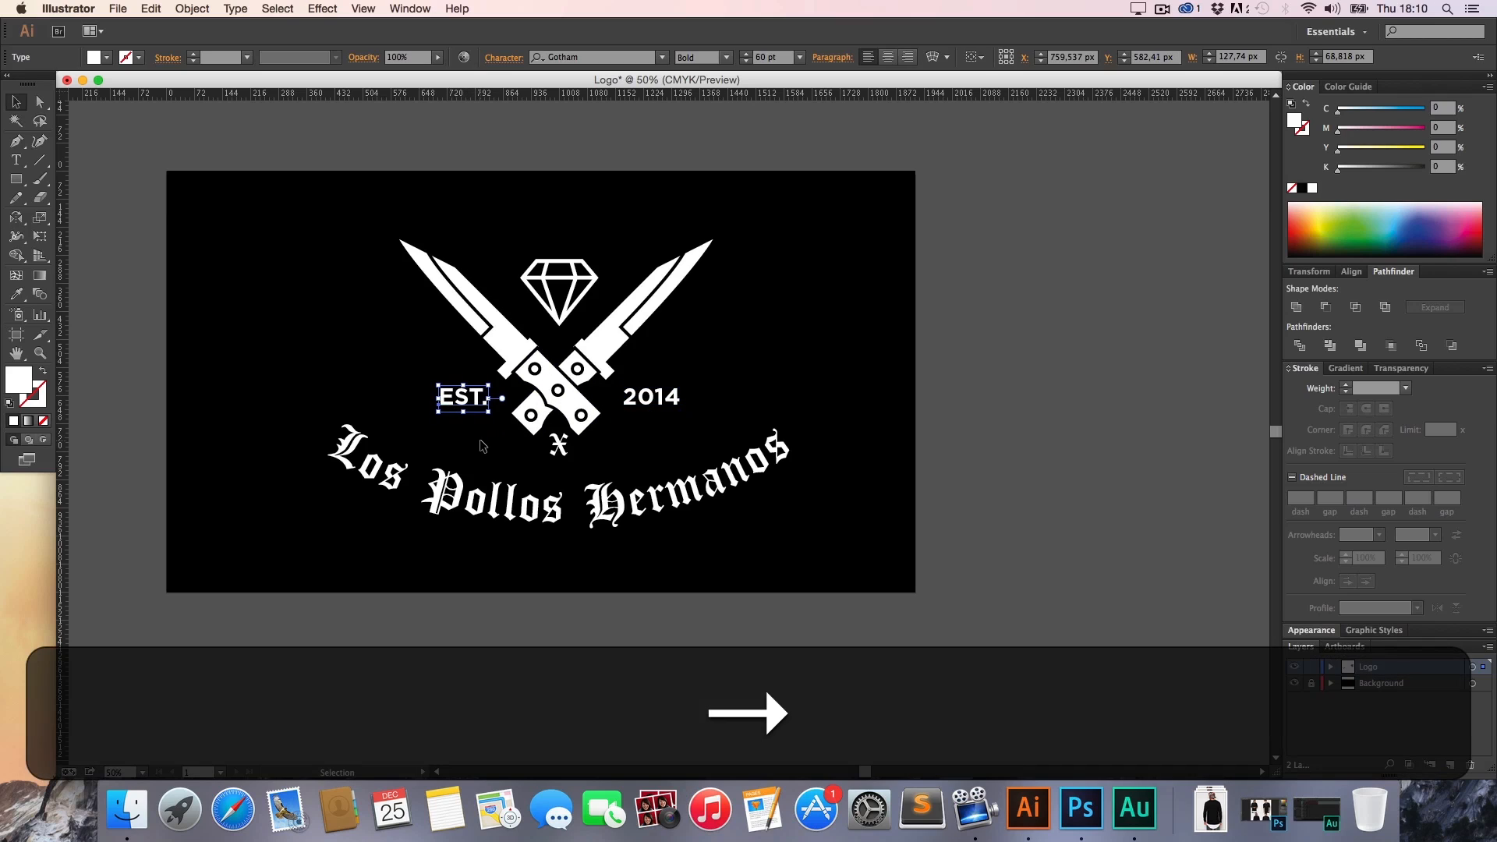
key(Right)
key(Right)
key(Right)
key(Right)
key(Right)
key(Right)
key(Right)
key(Right)
click(634, 399)
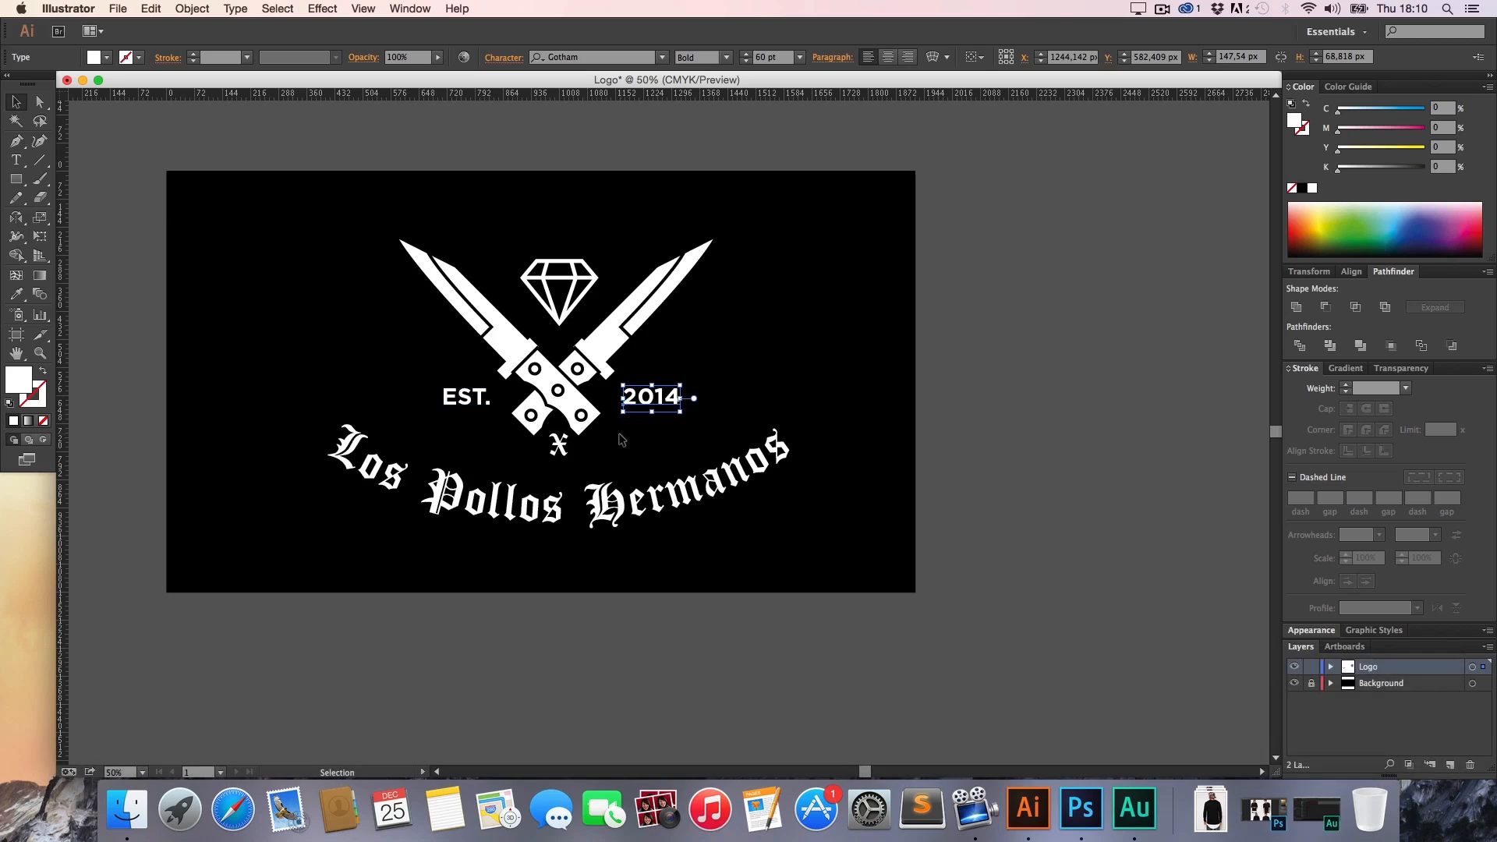
key(Left)
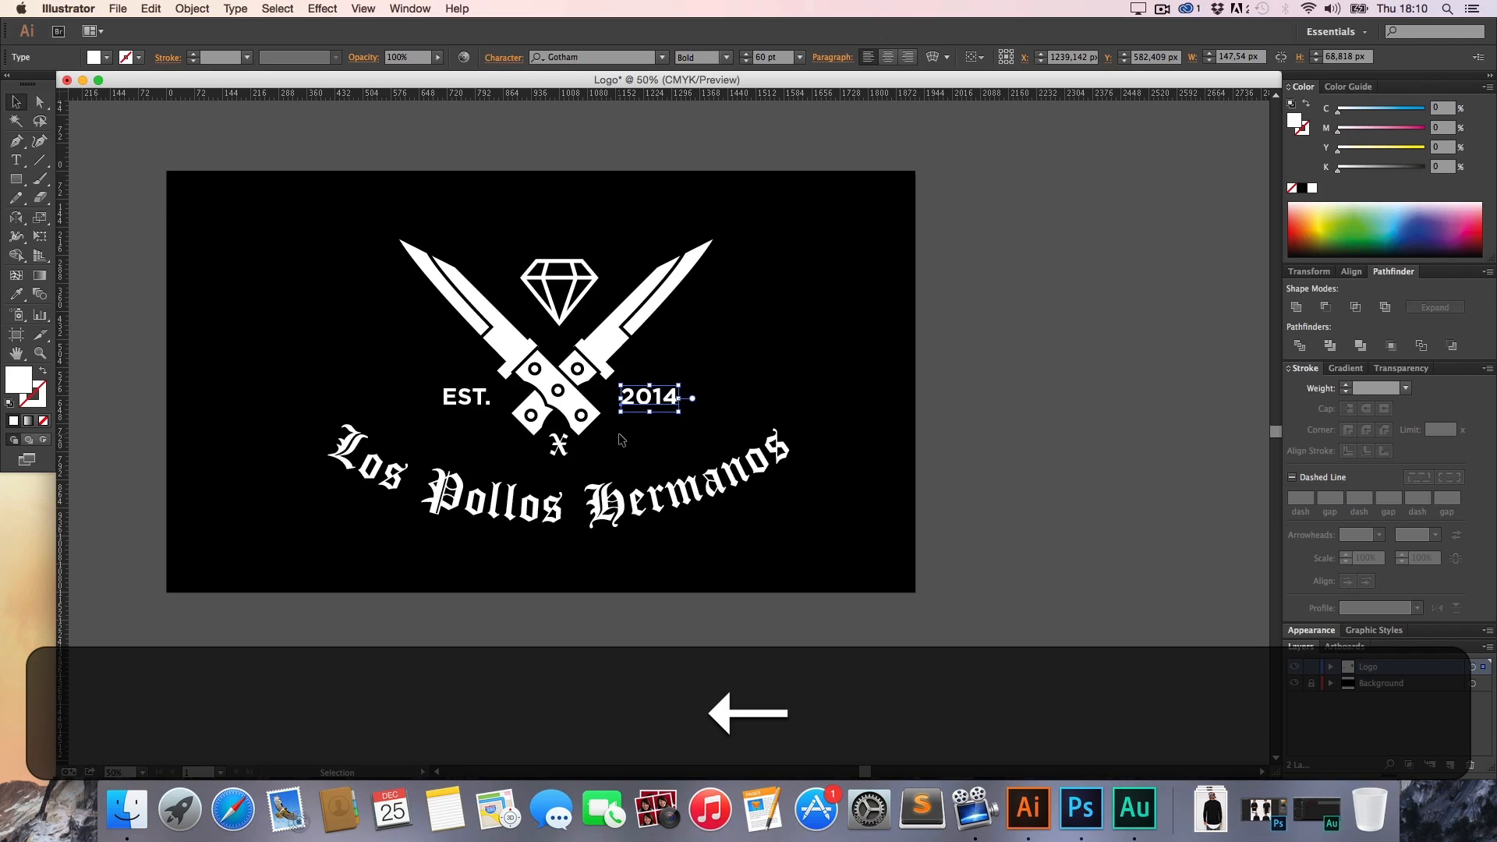
click(621, 441)
Nudge the diamond about 15 px straight down between the knife blades
key(h)
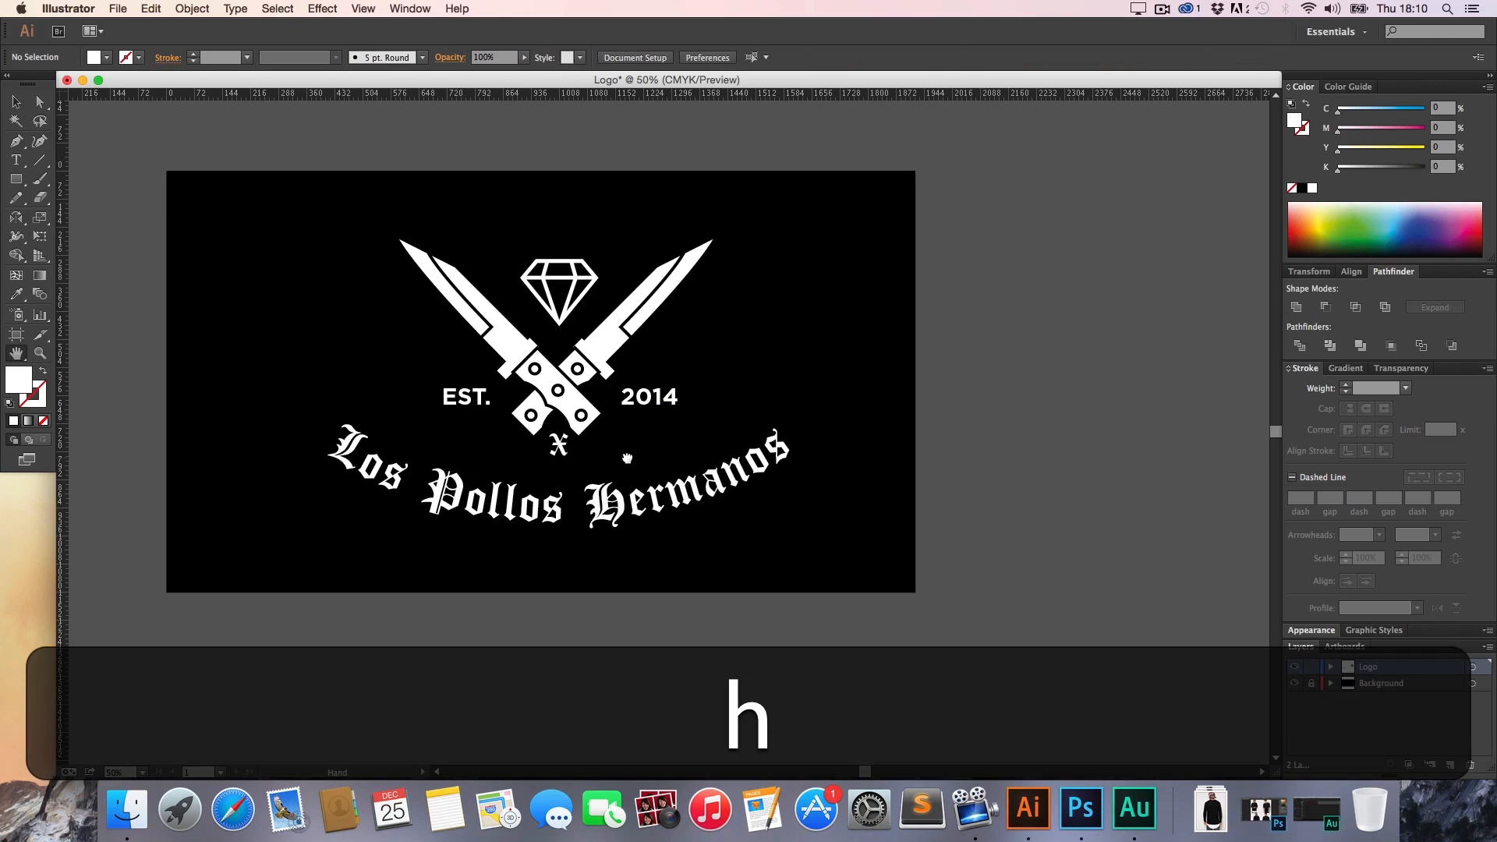
drag(627, 457, 623, 461)
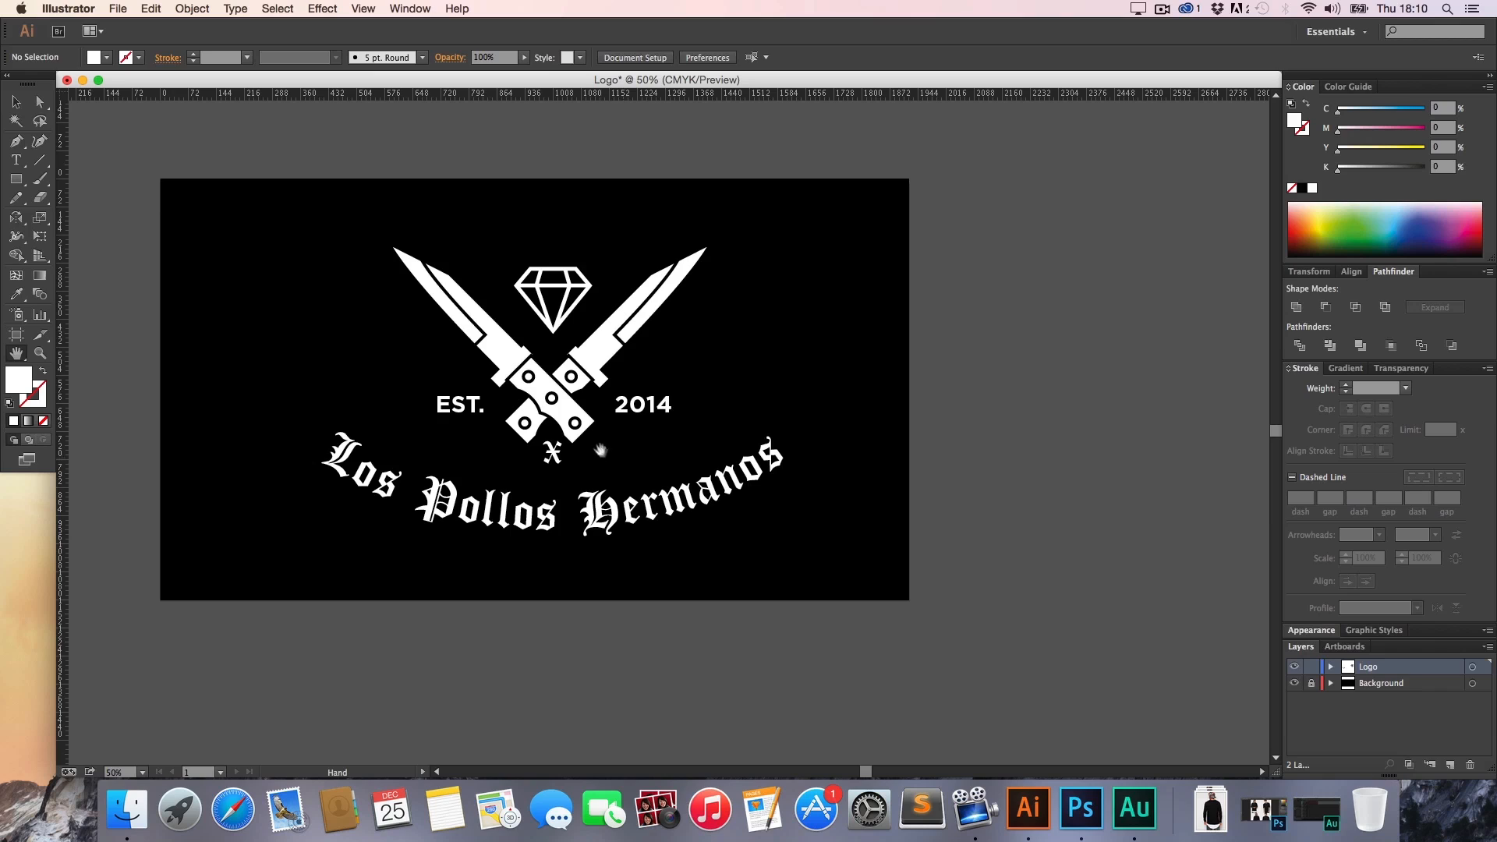
key(v)
click(574, 308)
key(Down)
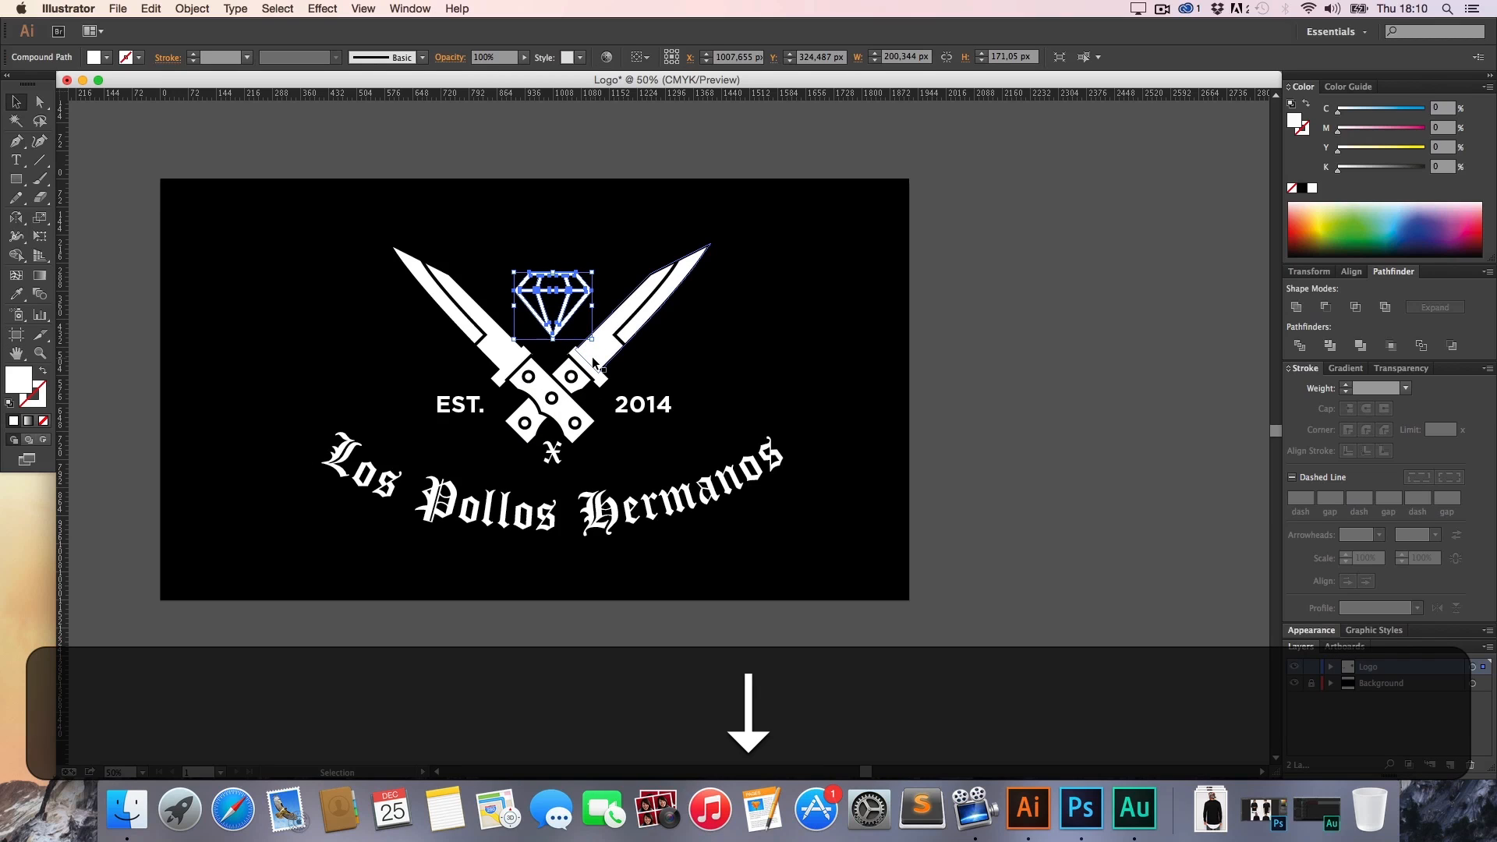
key(Down)
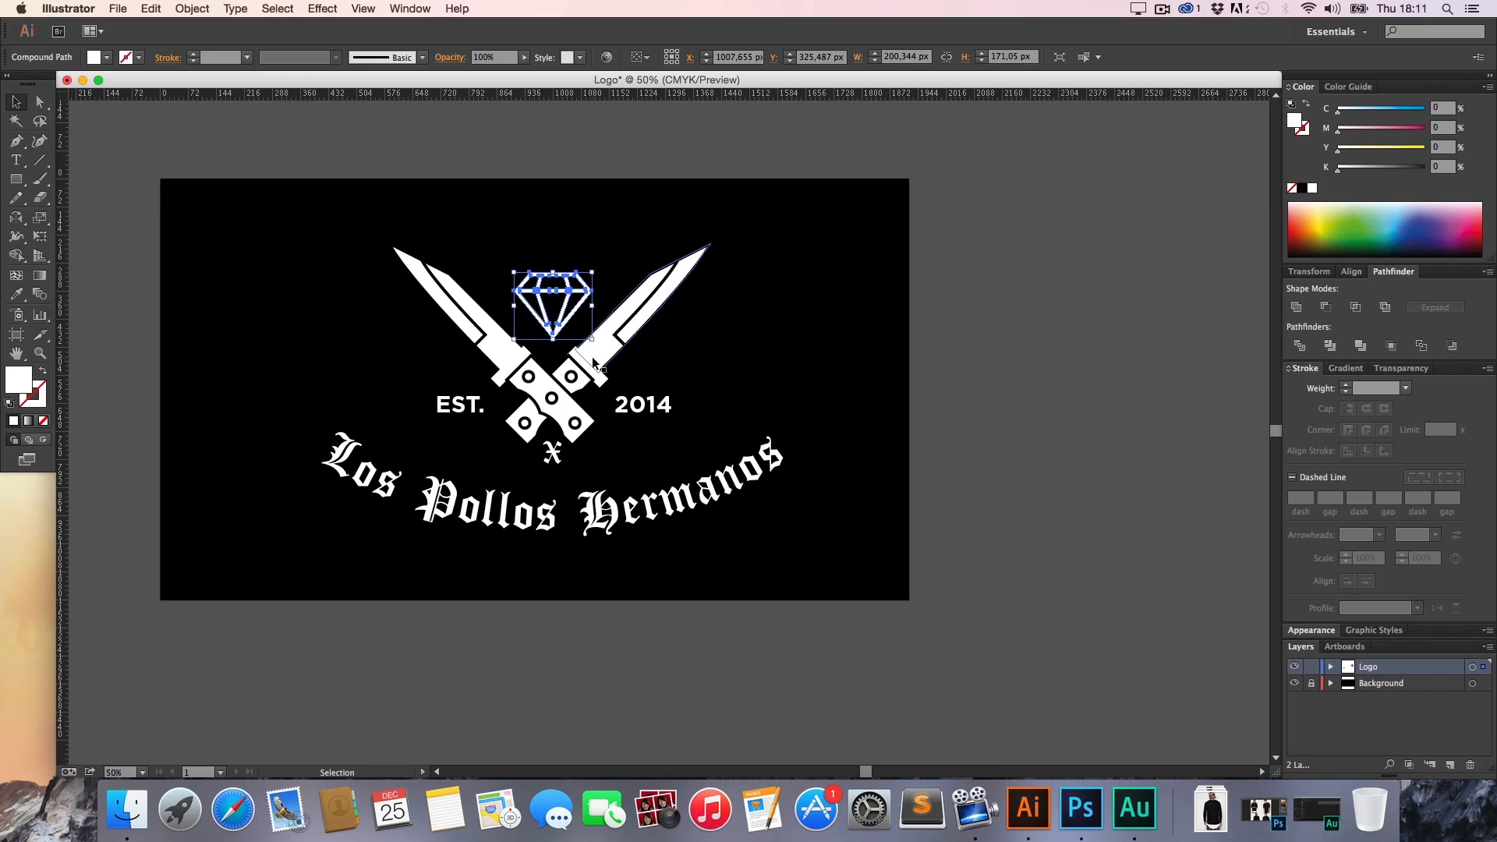
click(783, 346)
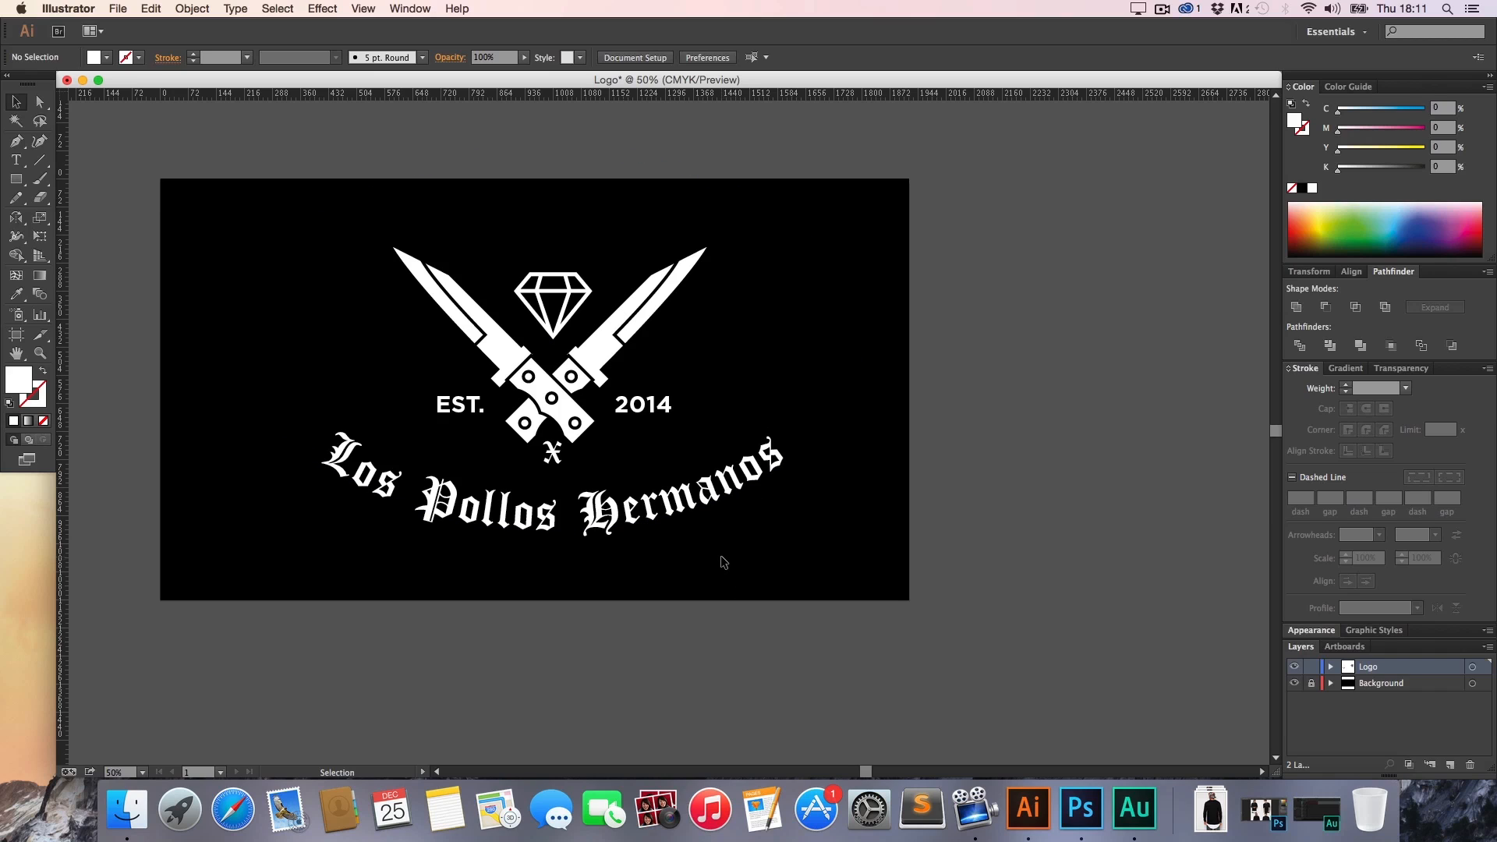
key(cmd+a)
key(cmd+g)
key(cmd+v)
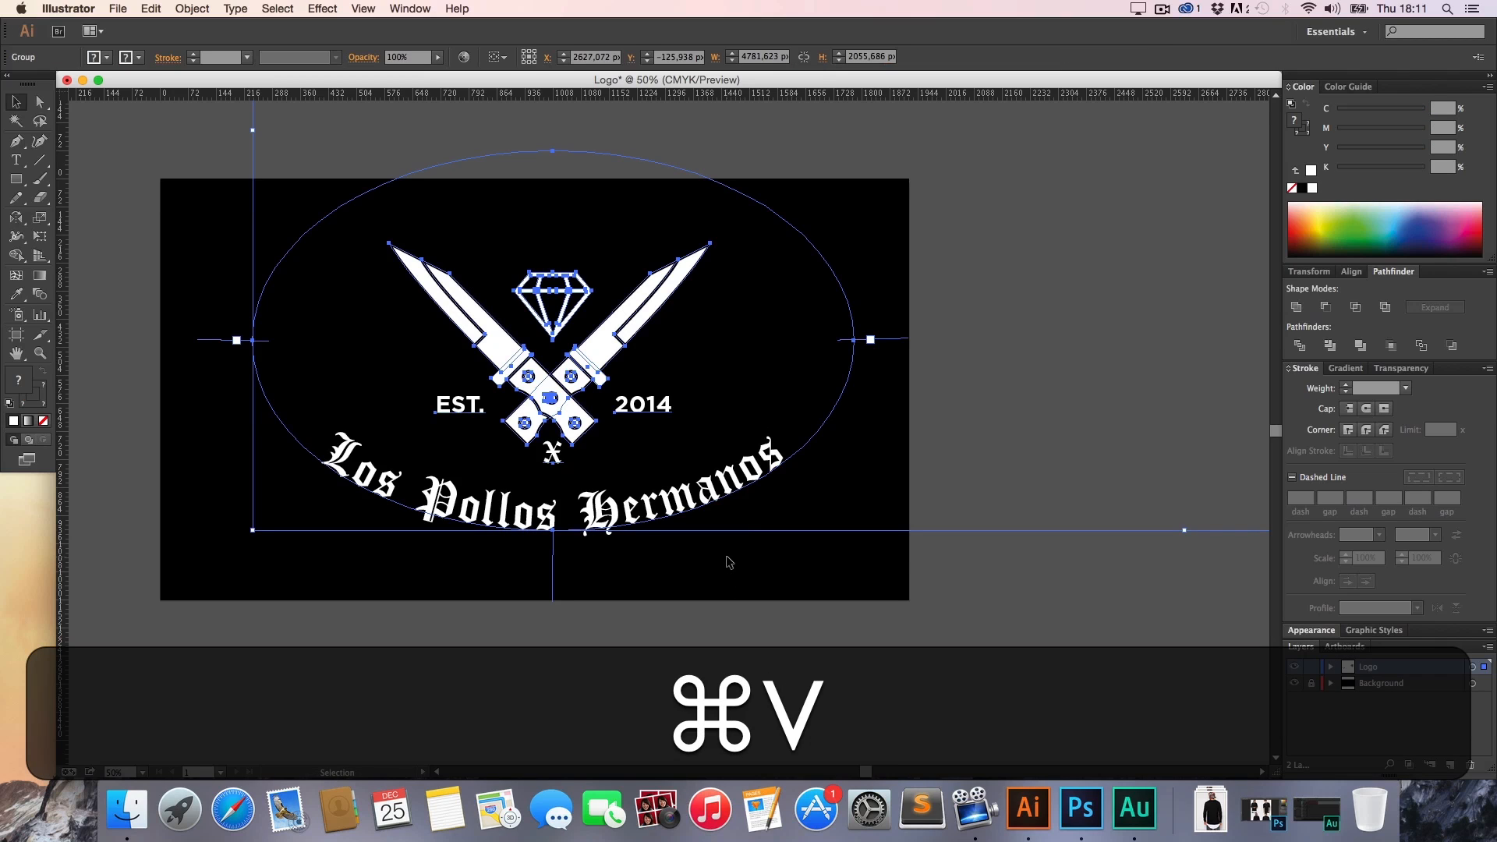
click(726, 559)
key(z)
alt+click(723, 559)
alt+click(722, 560)
key(h)
drag(707, 468, 428, 550)
key(v)
drag(204, 301, 184, 266)
click(332, 489)
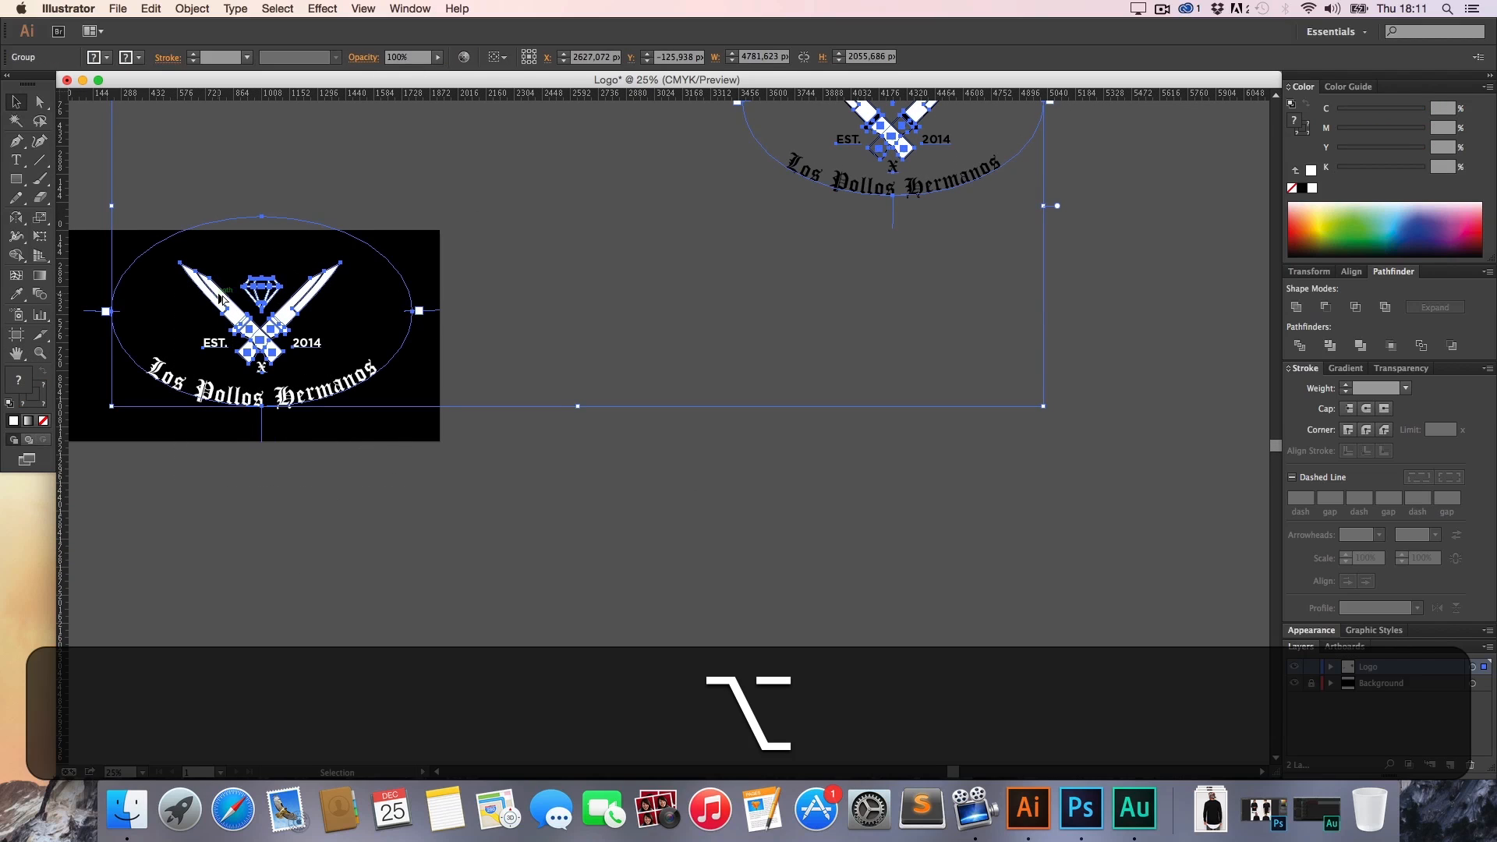
click(311, 477)
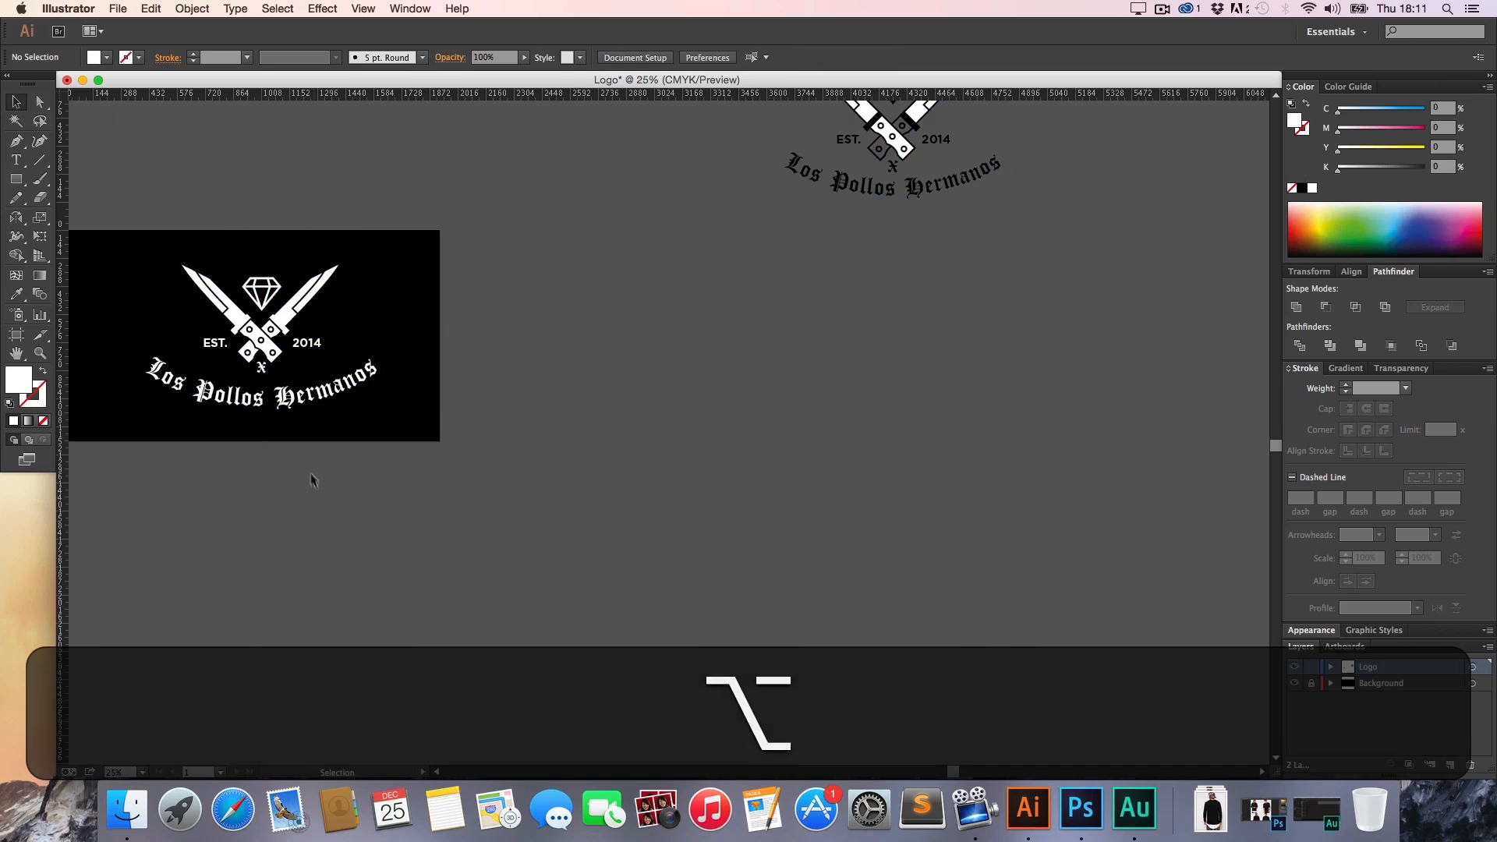
drag(309, 466, 215, 266)
right_click(266, 300)
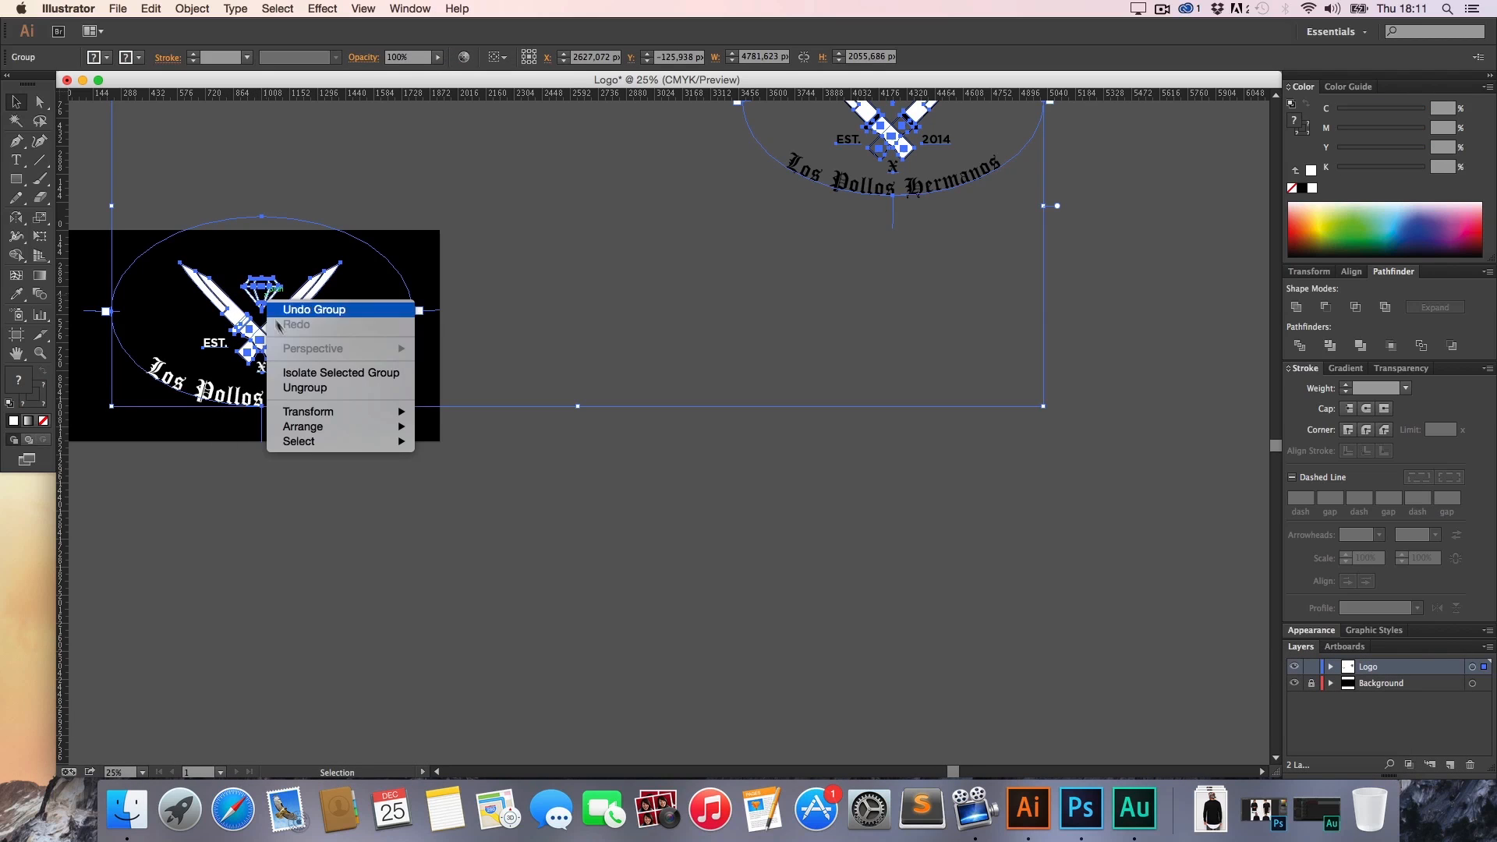
click(304, 388)
click(320, 512)
Duplicate the complete white logo from the black artboard onto the empty grey canvas beneath the black version
drag(334, 447, 202, 258)
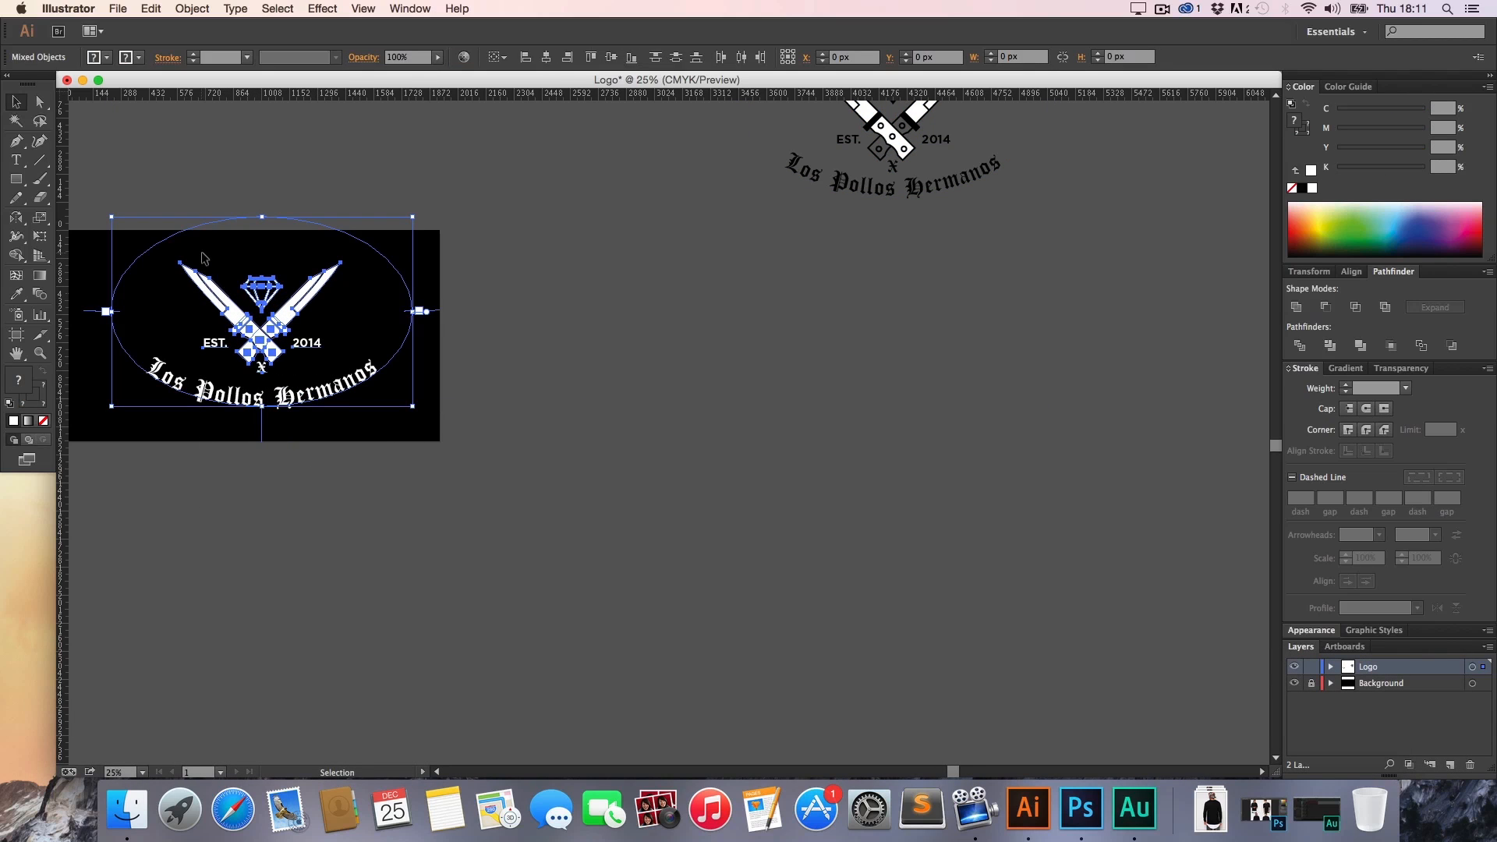
drag(260, 306, 923, 350)
click(921, 553)
Examine the duplicated logo's crossed knives, guards and black outlines up close against the grey canvas
key(z)
click(979, 367)
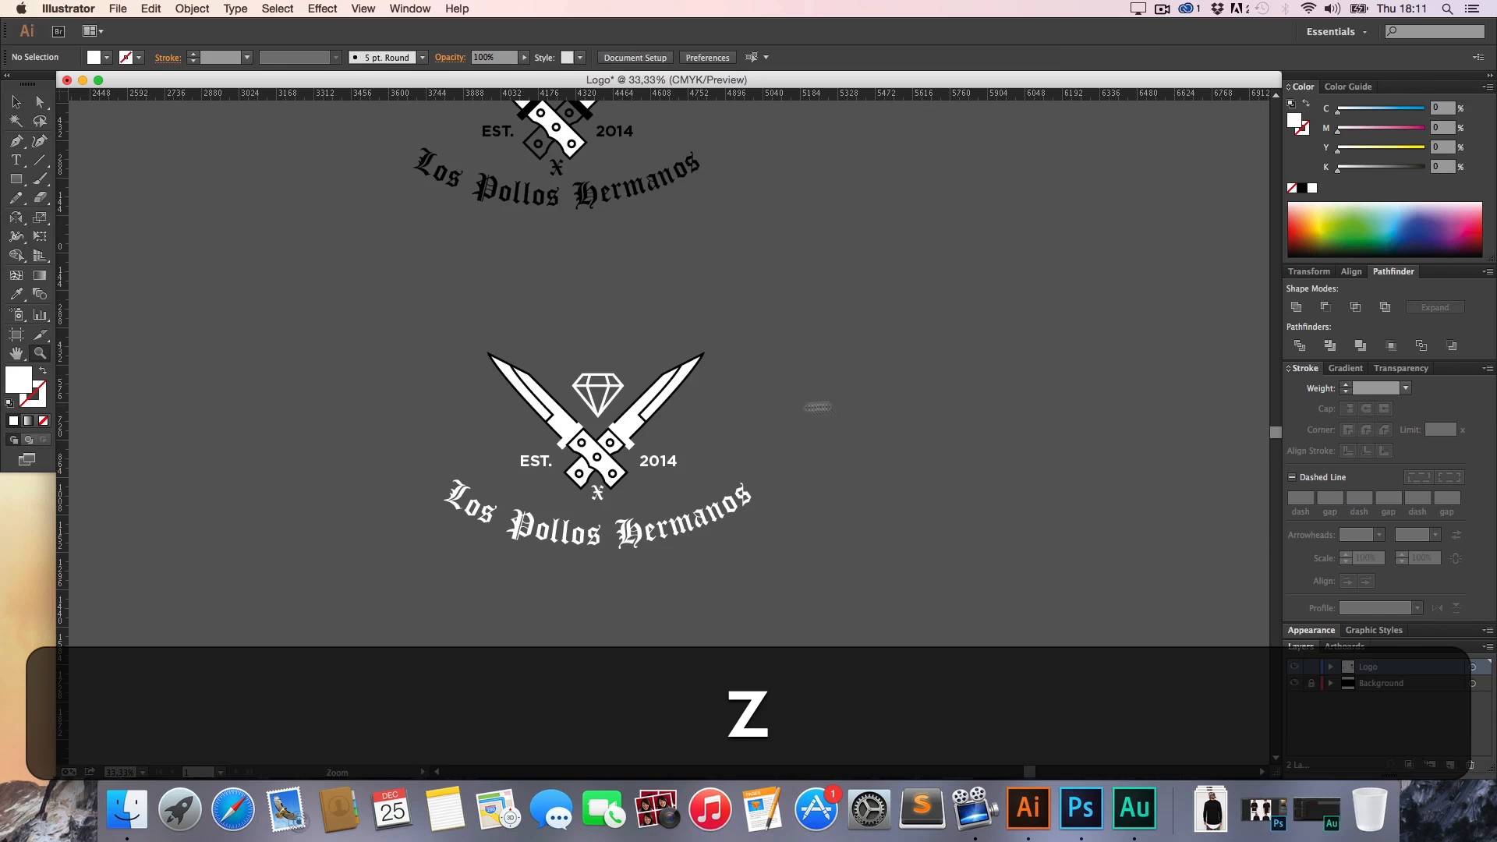
click(700, 436)
click(558, 495)
key(h)
drag(806, 272, 508, 444)
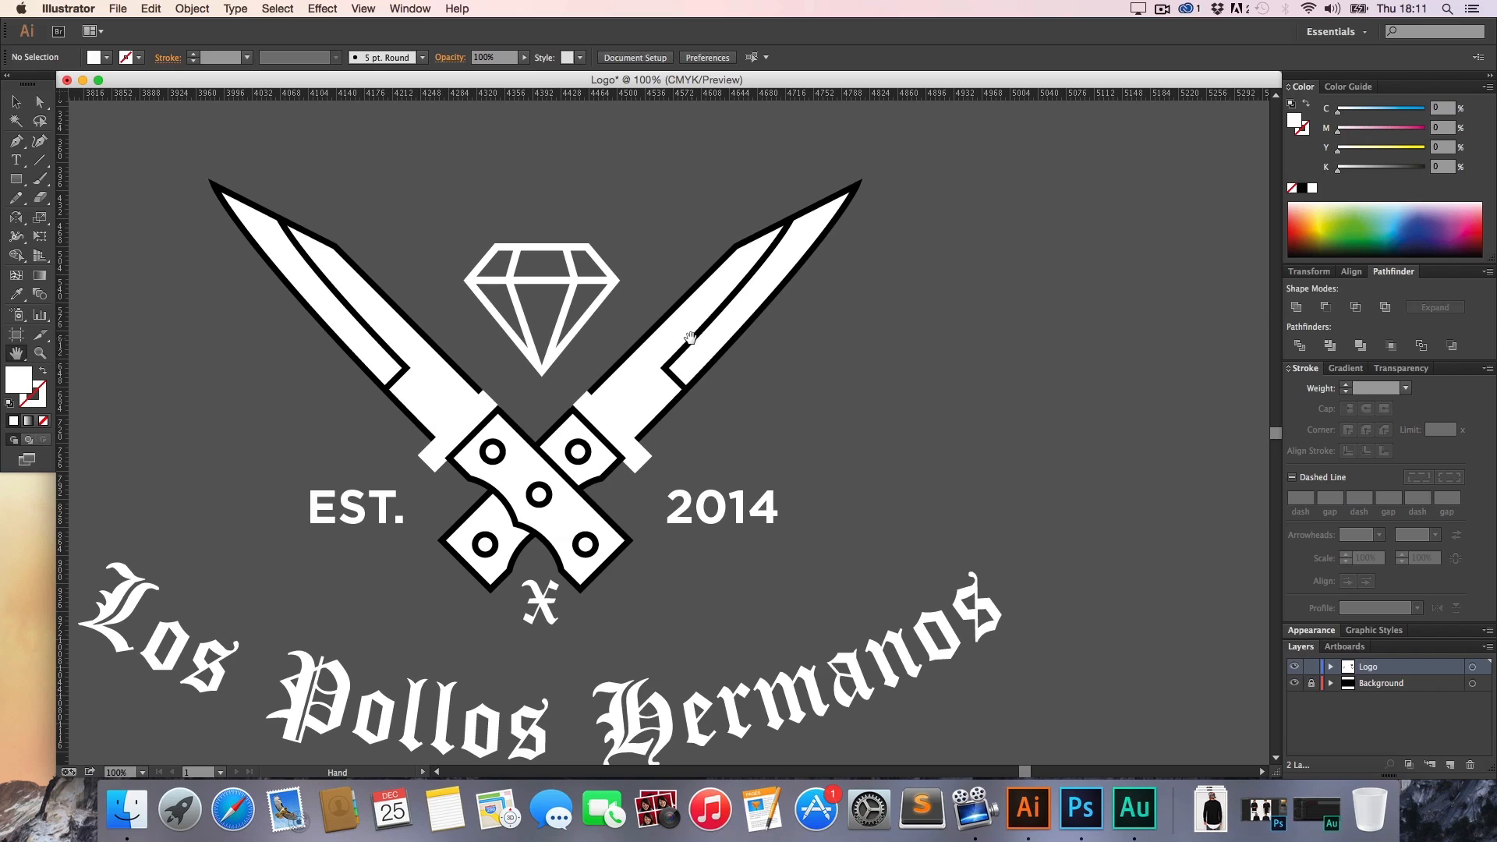
drag(685, 367, 691, 302)
key(z)
click(535, 392)
key(h)
drag(652, 373, 593, 358)
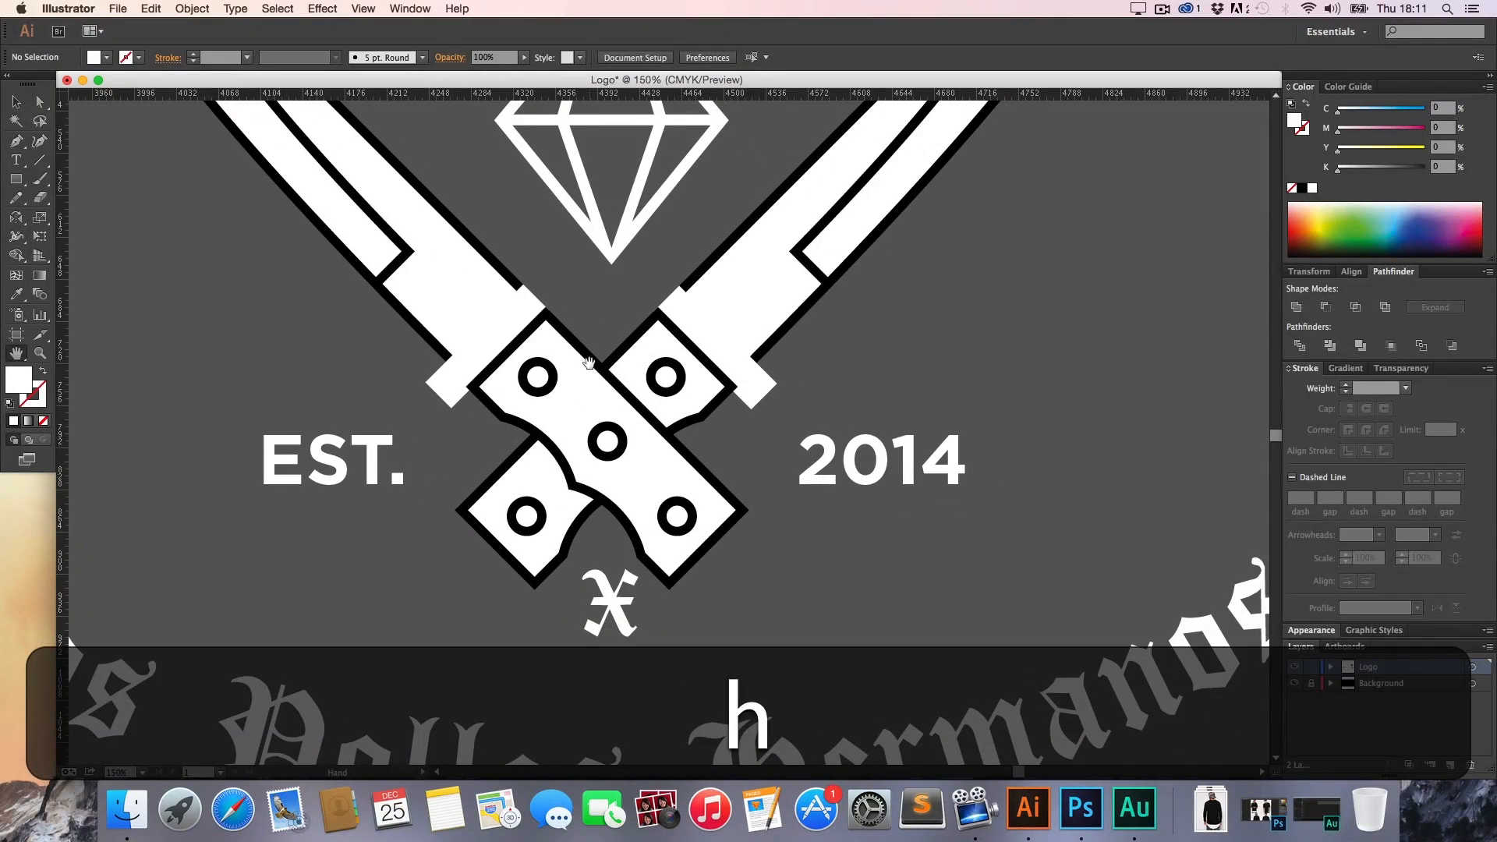
key(a)
click(593, 359)
key(cmd+z)
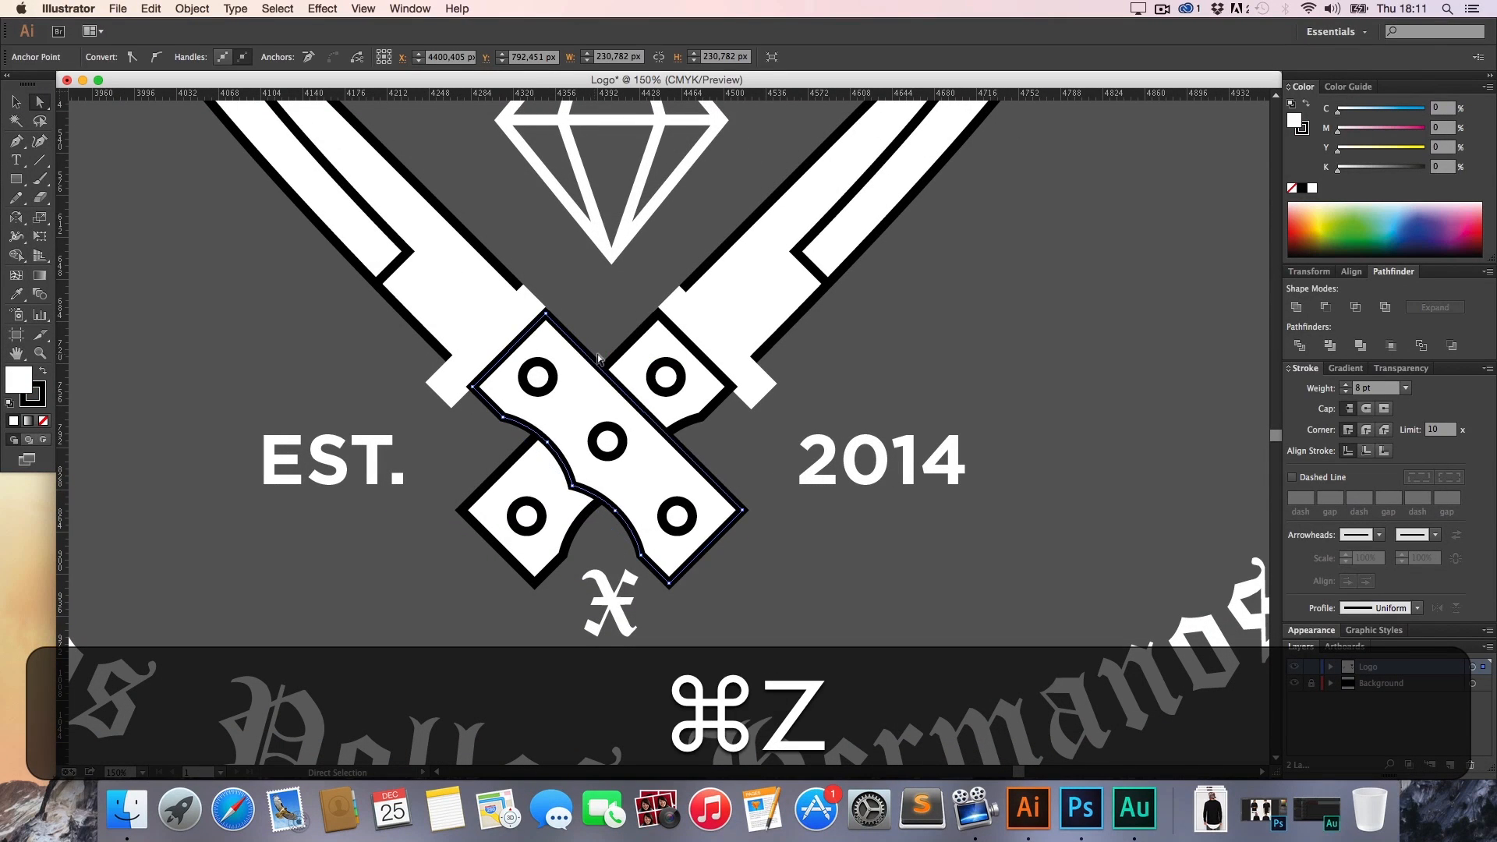
click(209, 10)
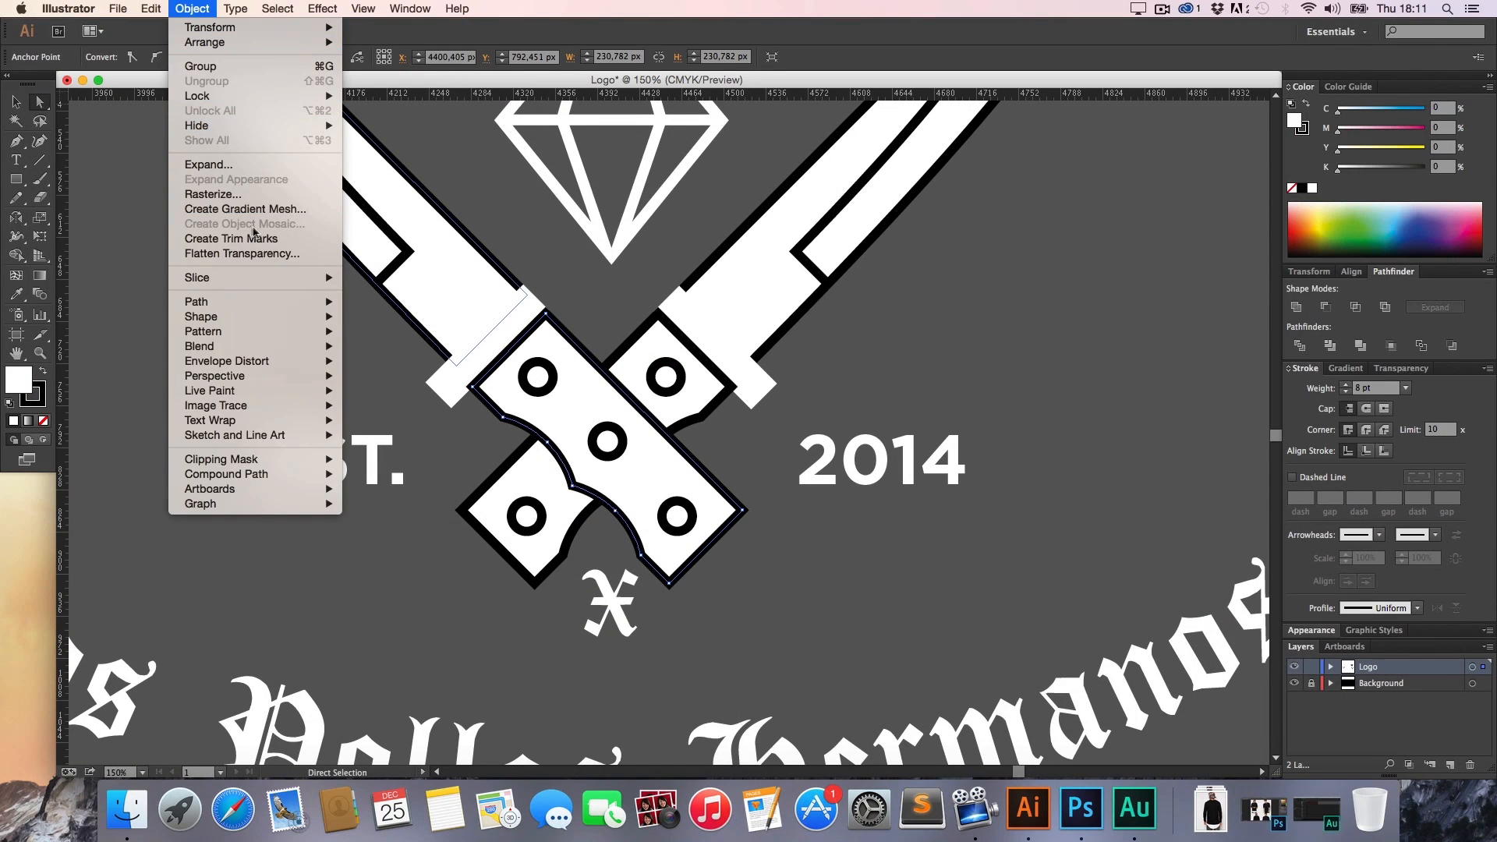
click(151, 238)
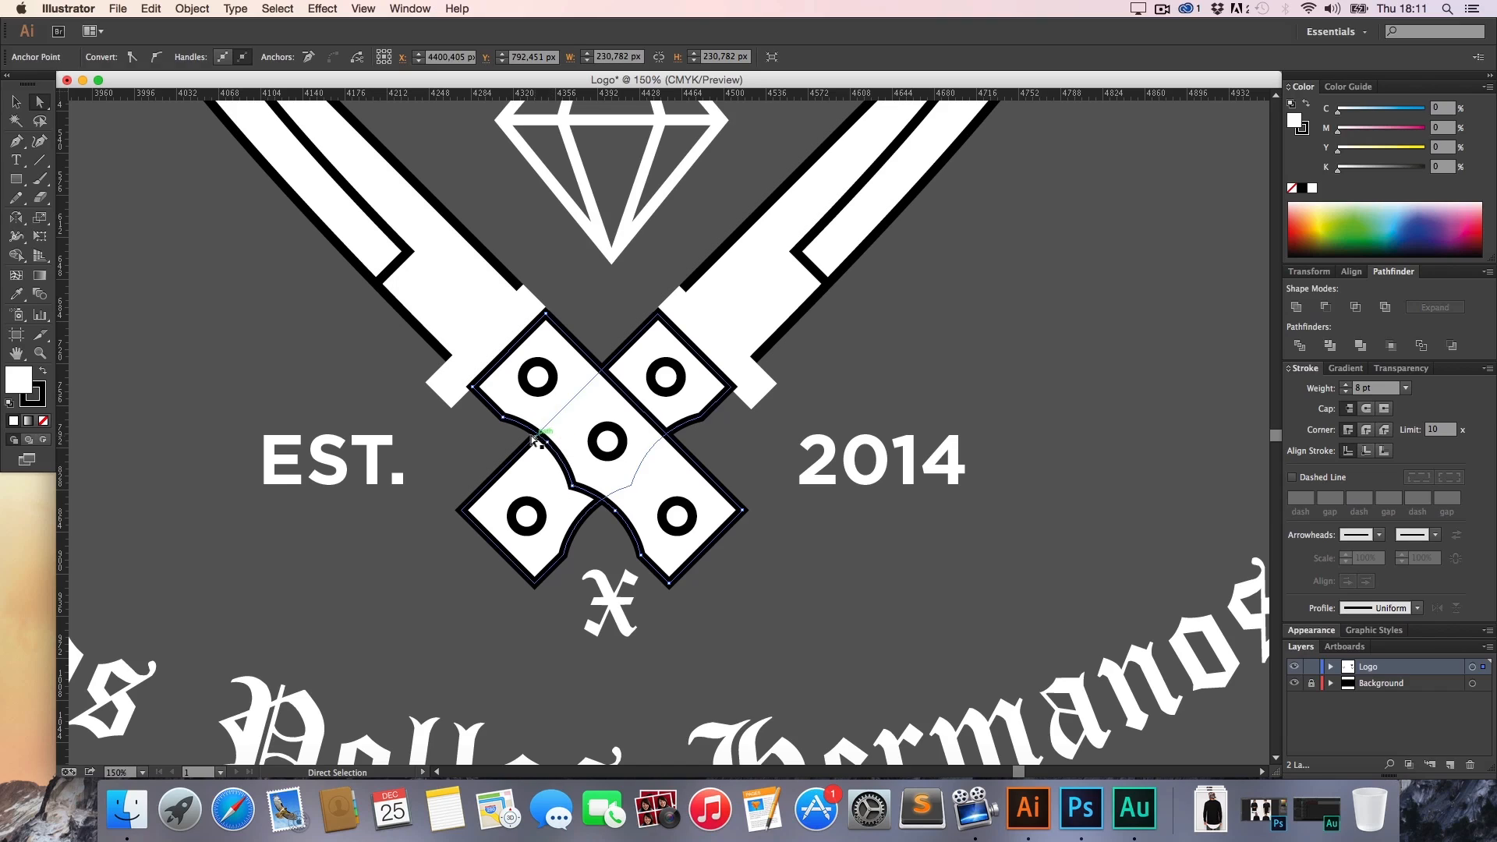
click(269, 344)
key(z)
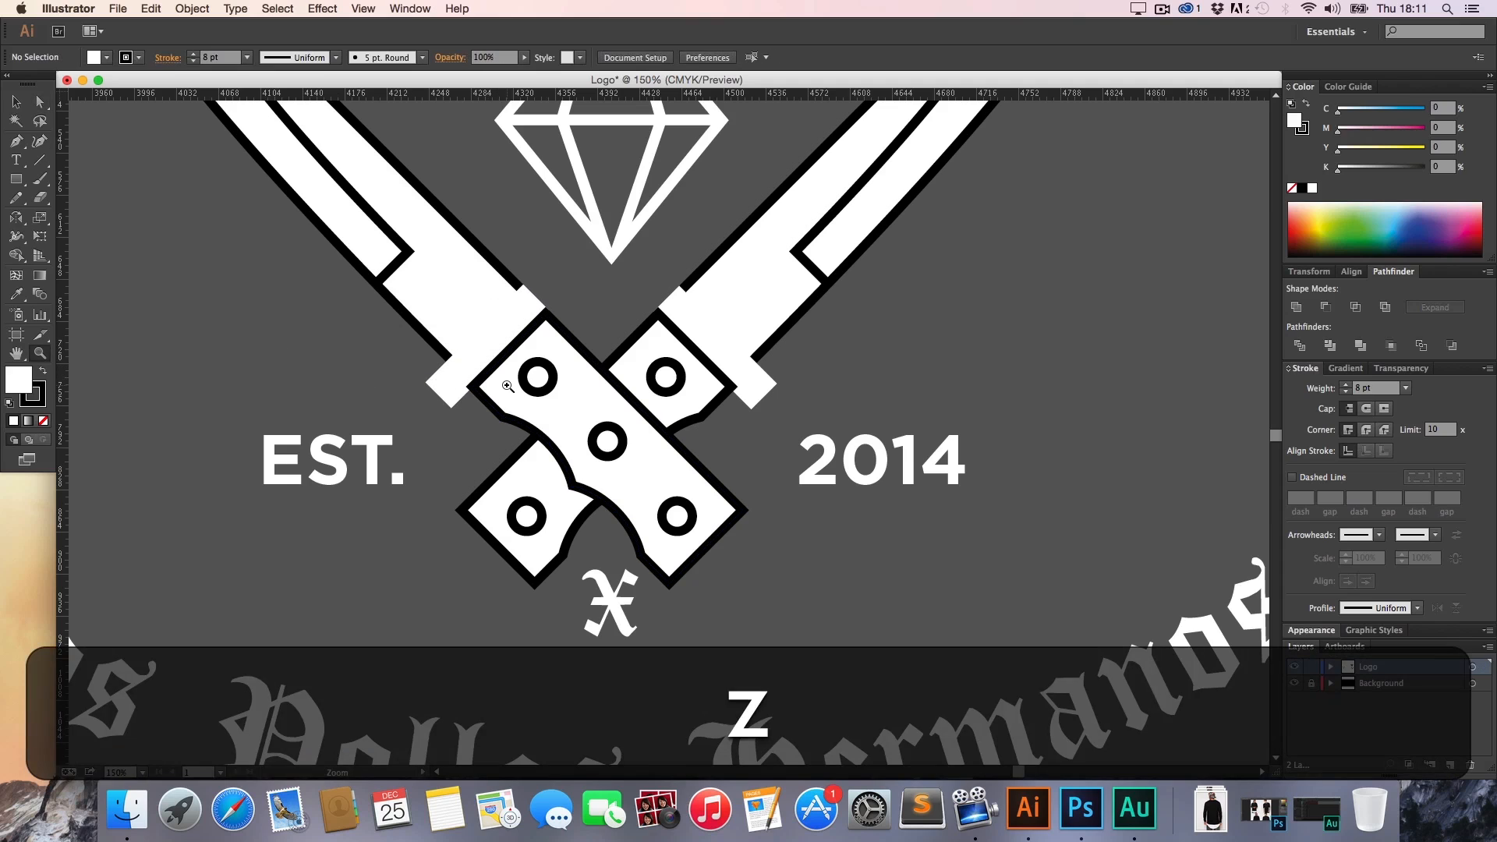
alt+click(508, 385)
alt+click(509, 382)
key(h)
drag(665, 421, 496, 407)
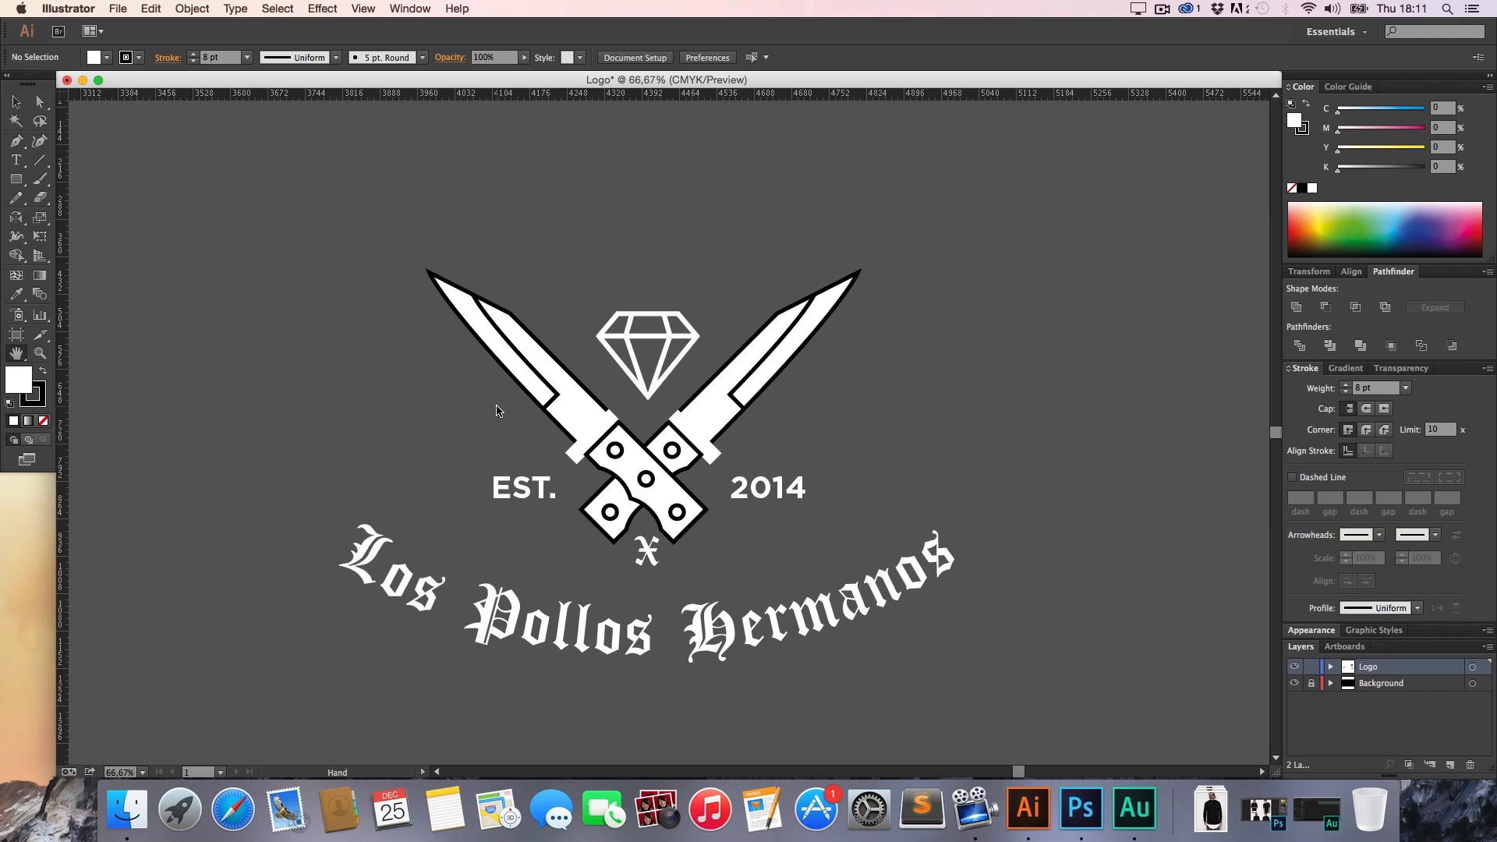
Expand the whole logo on the black artboard, converting its strokes, wordmark, "X" and date text into editable shapes
key(z)
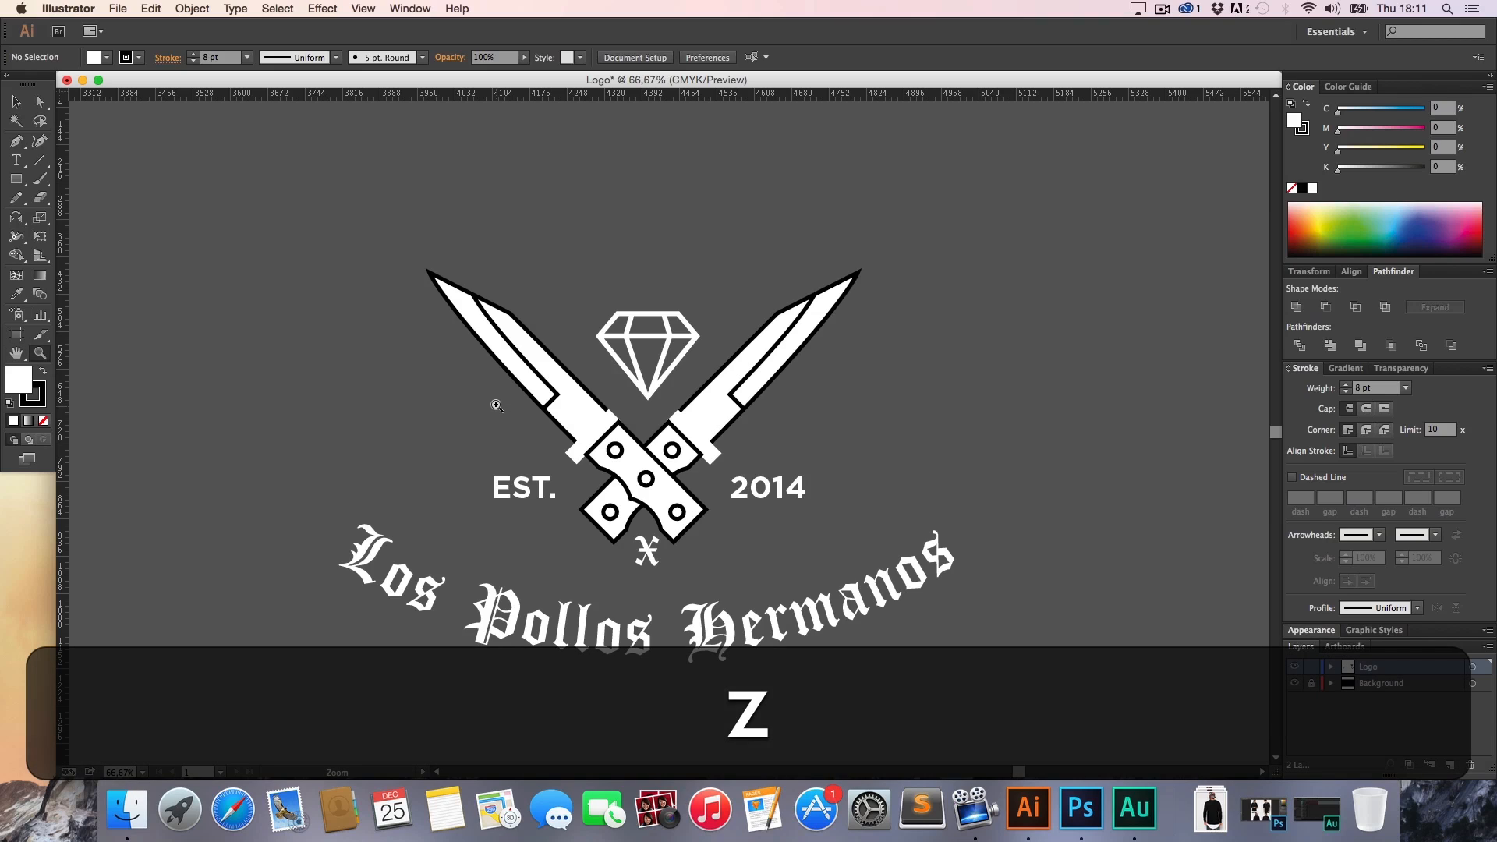
alt+click(521, 404)
key(h)
drag(378, 359, 946, 475)
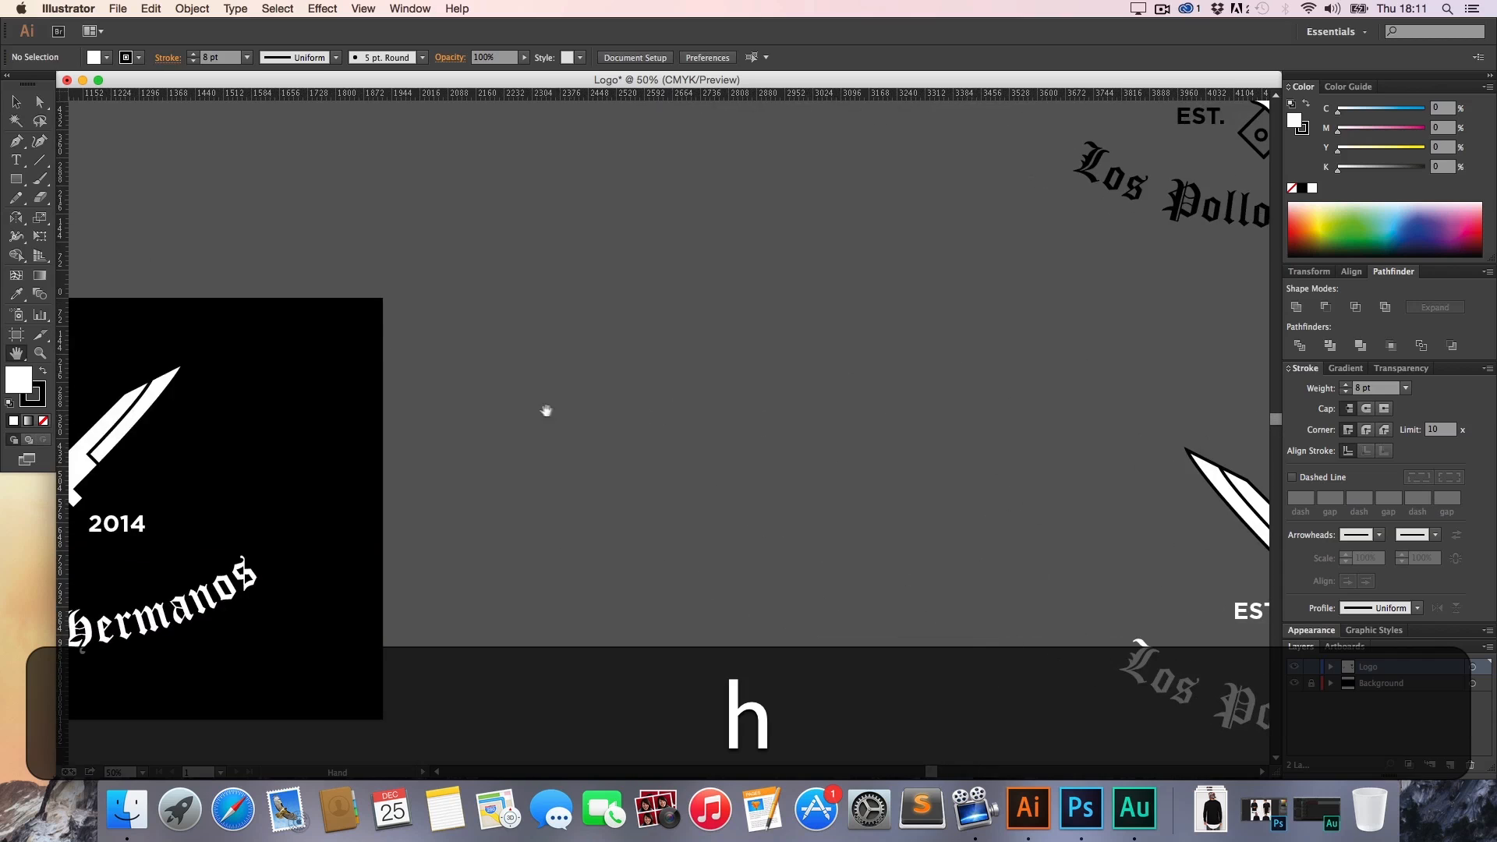
drag(545, 411, 879, 364)
drag(551, 443, 802, 386)
key(z)
click(654, 409)
key(h)
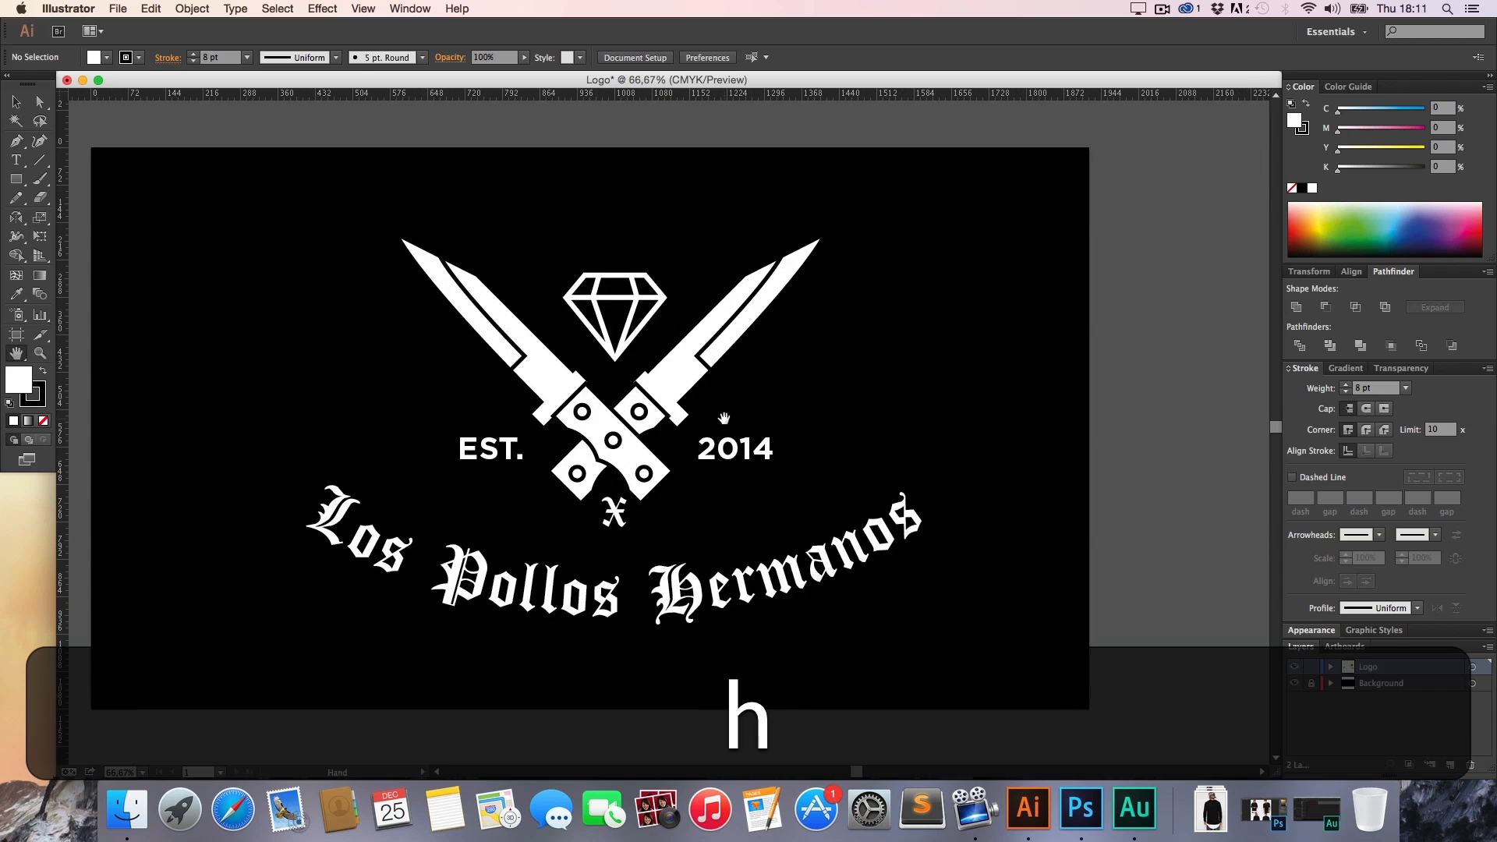
key(v)
drag(882, 641, 246, 181)
click(192, 9)
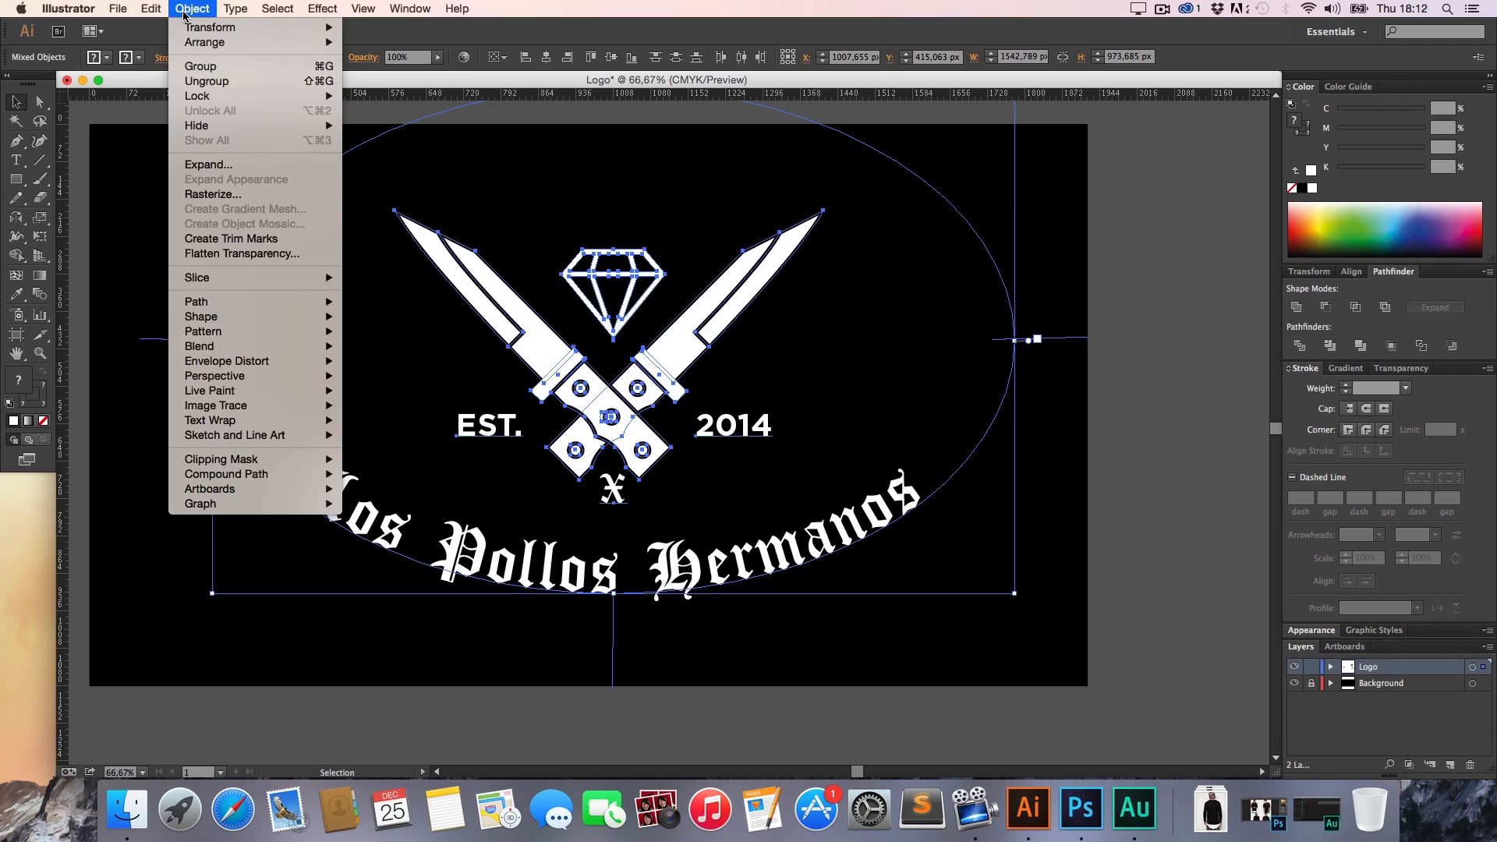
click(229, 165)
click(593, 437)
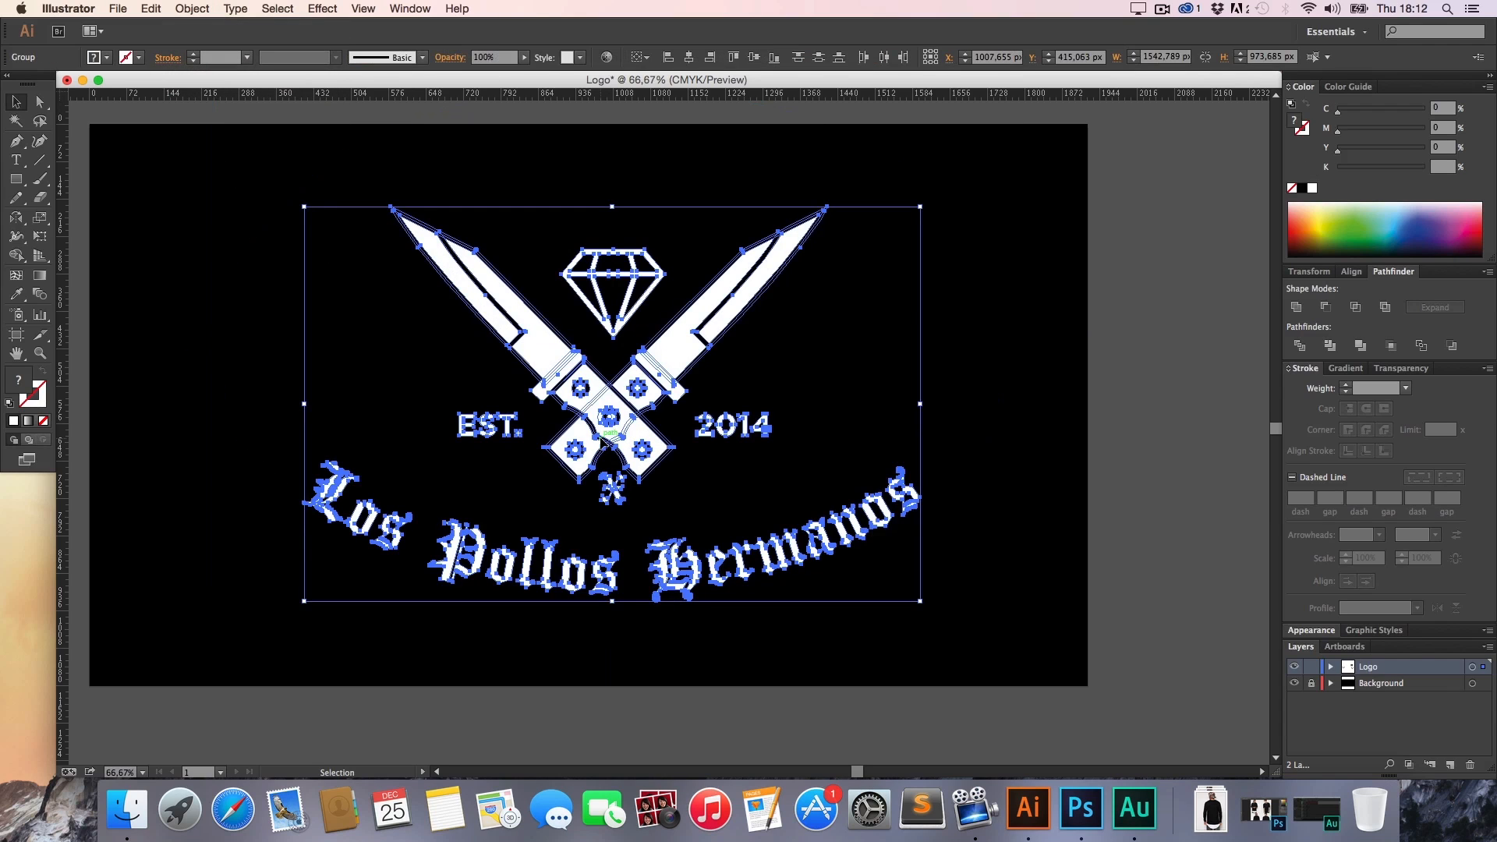
click(192, 9)
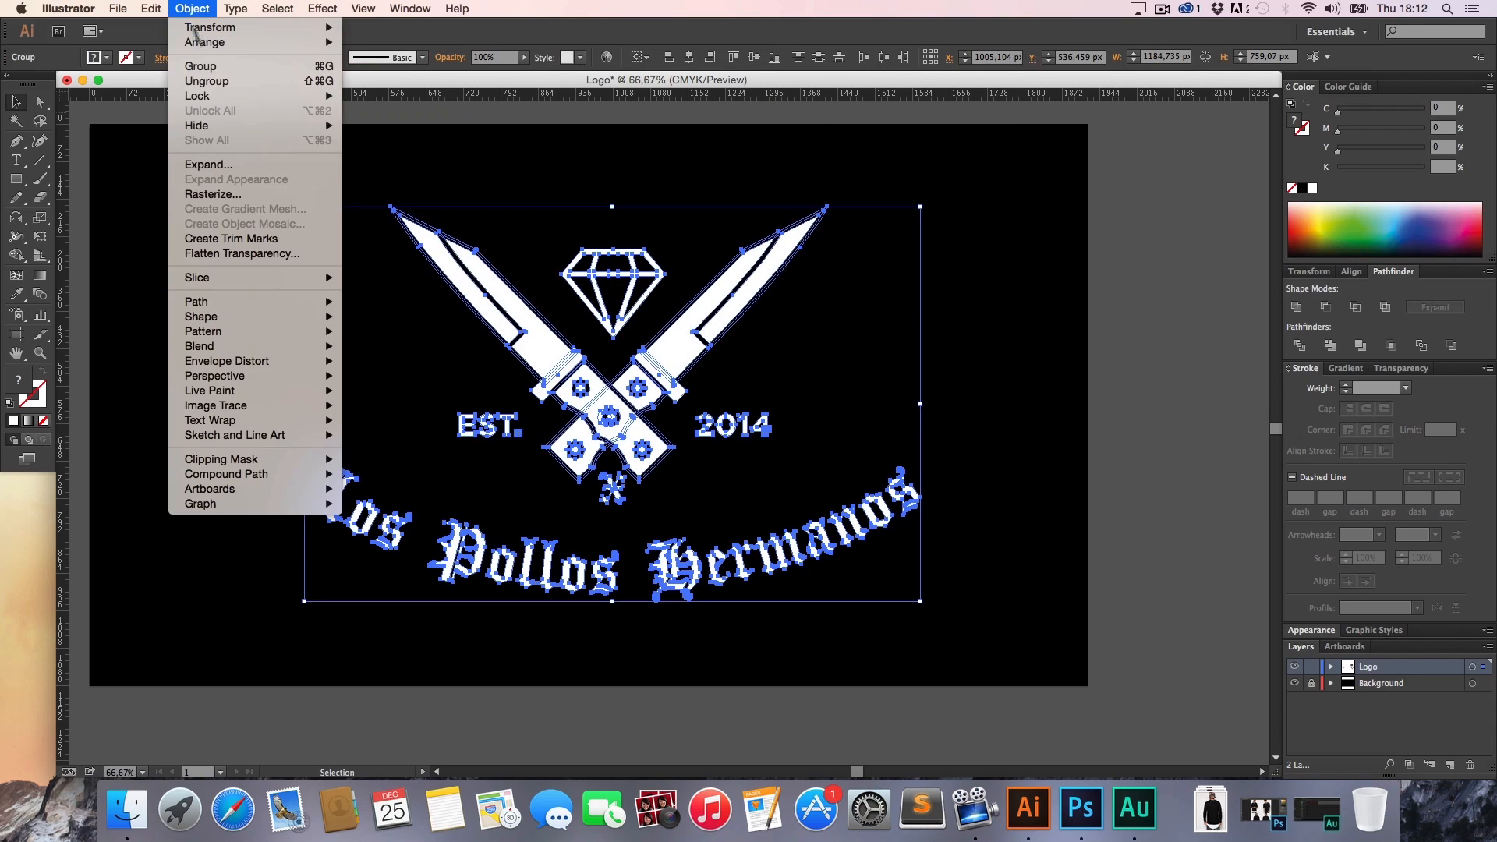
click(569, 433)
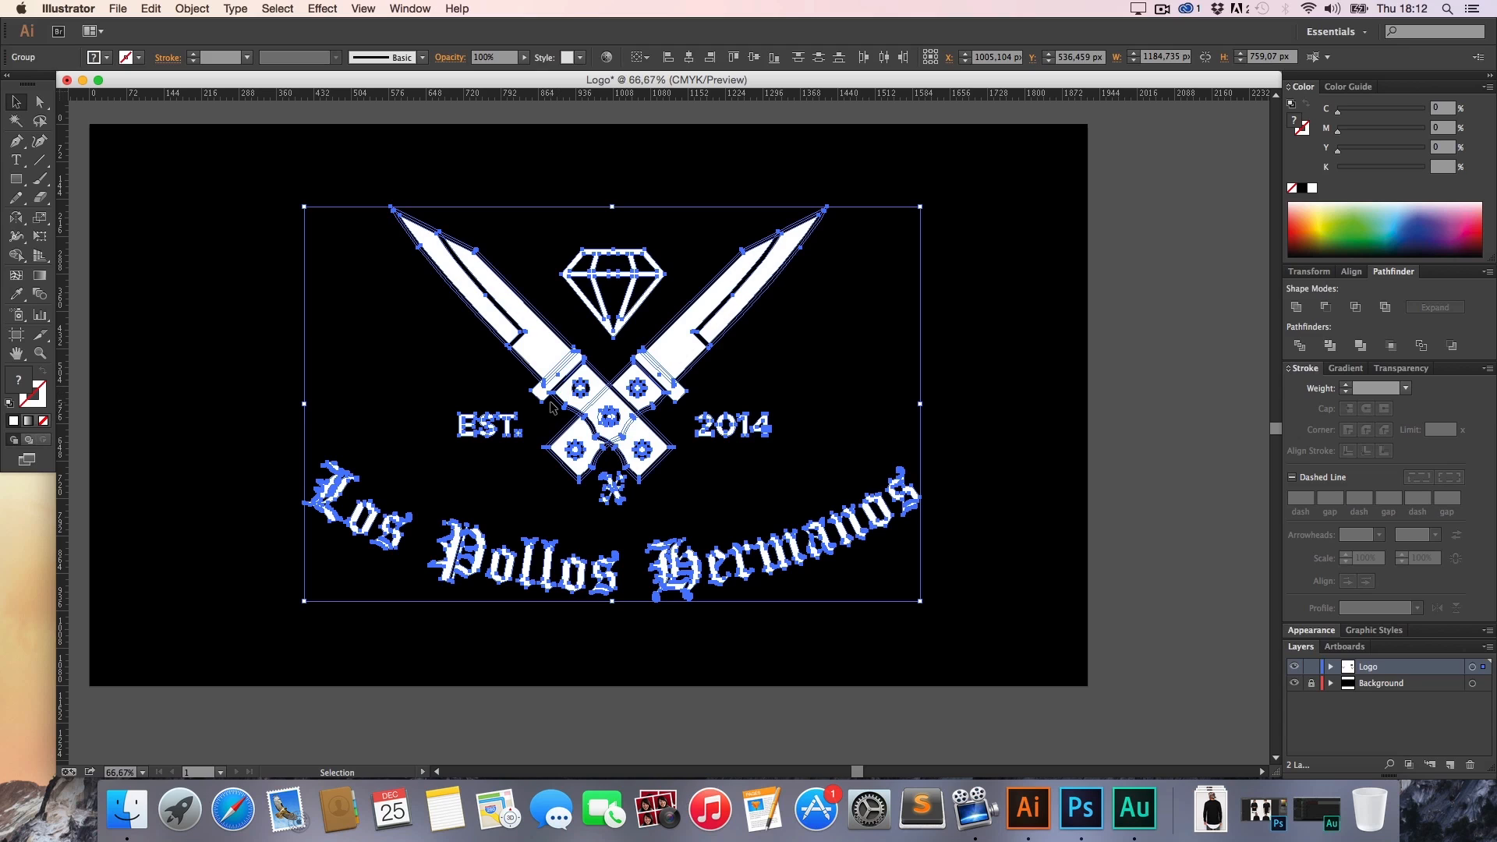
Copy the expanded logo, switch to Photoshop and paste it into image1xxl.jpg as a Vector Smart Object
key(super)
key(super+c)
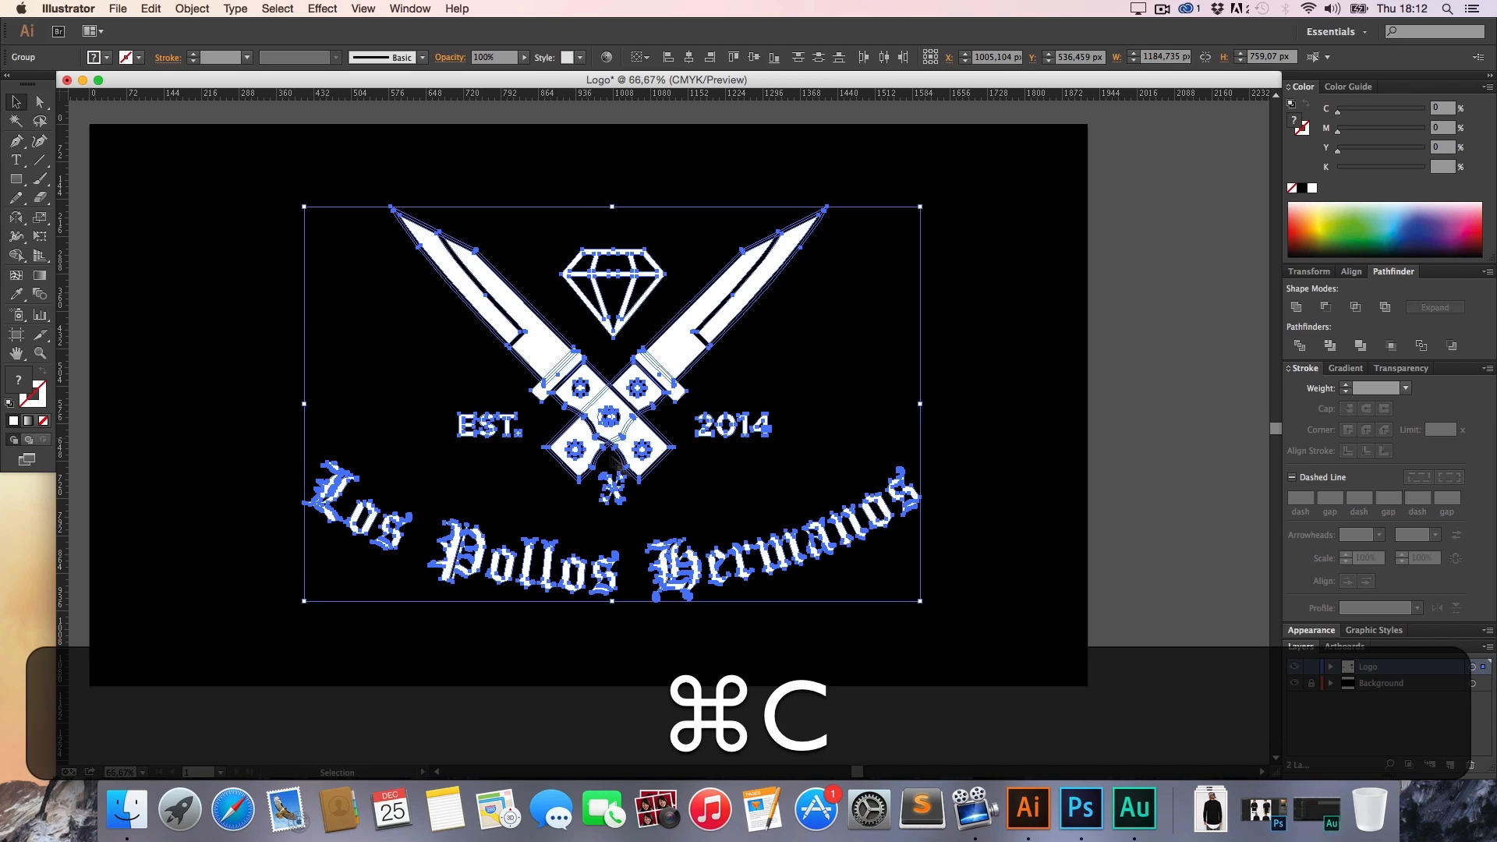
click(1081, 808)
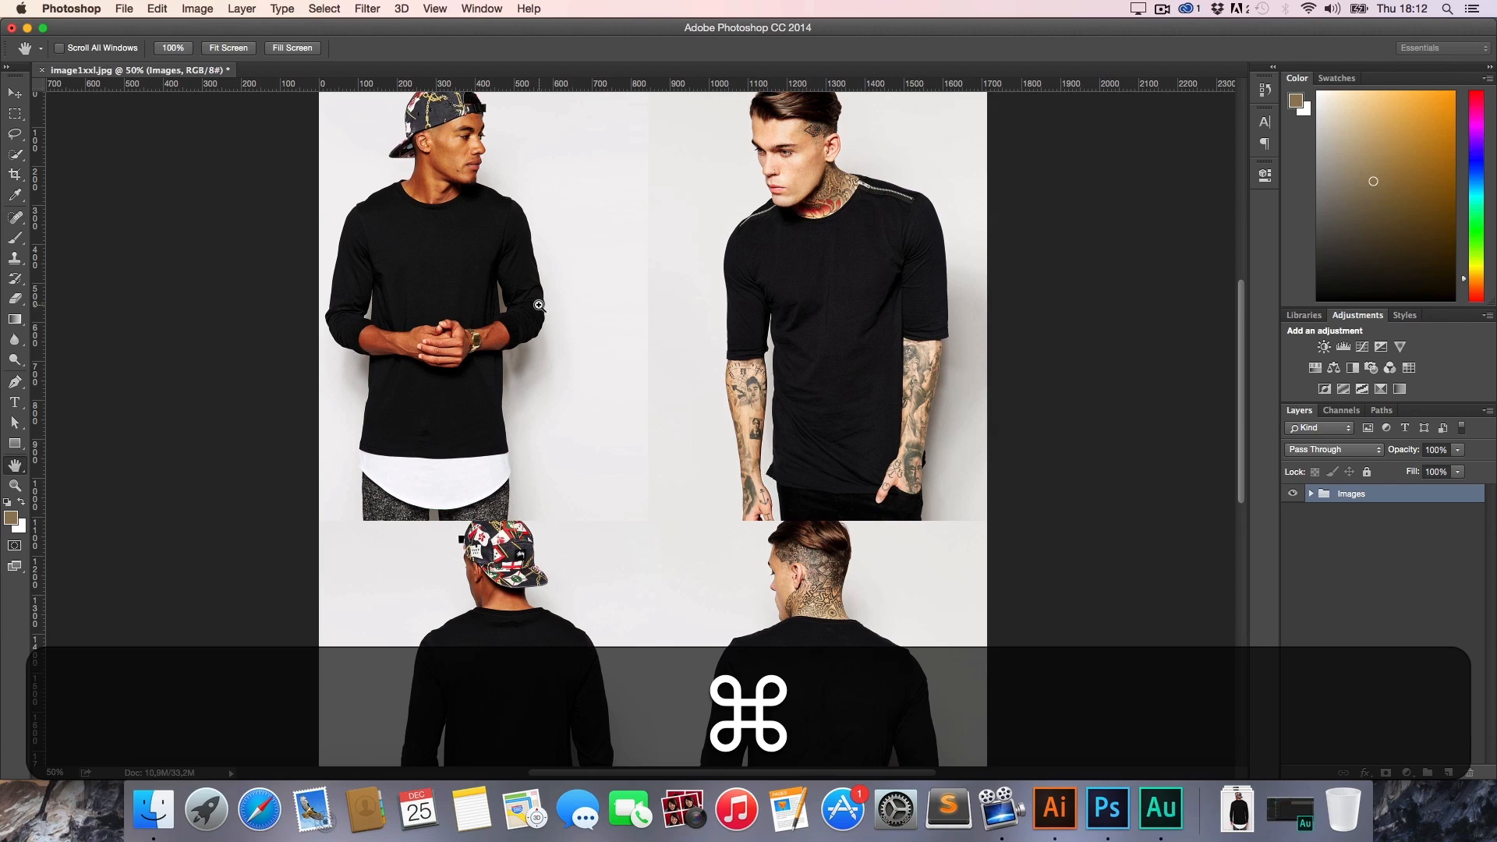
key(super+v)
key(Return)
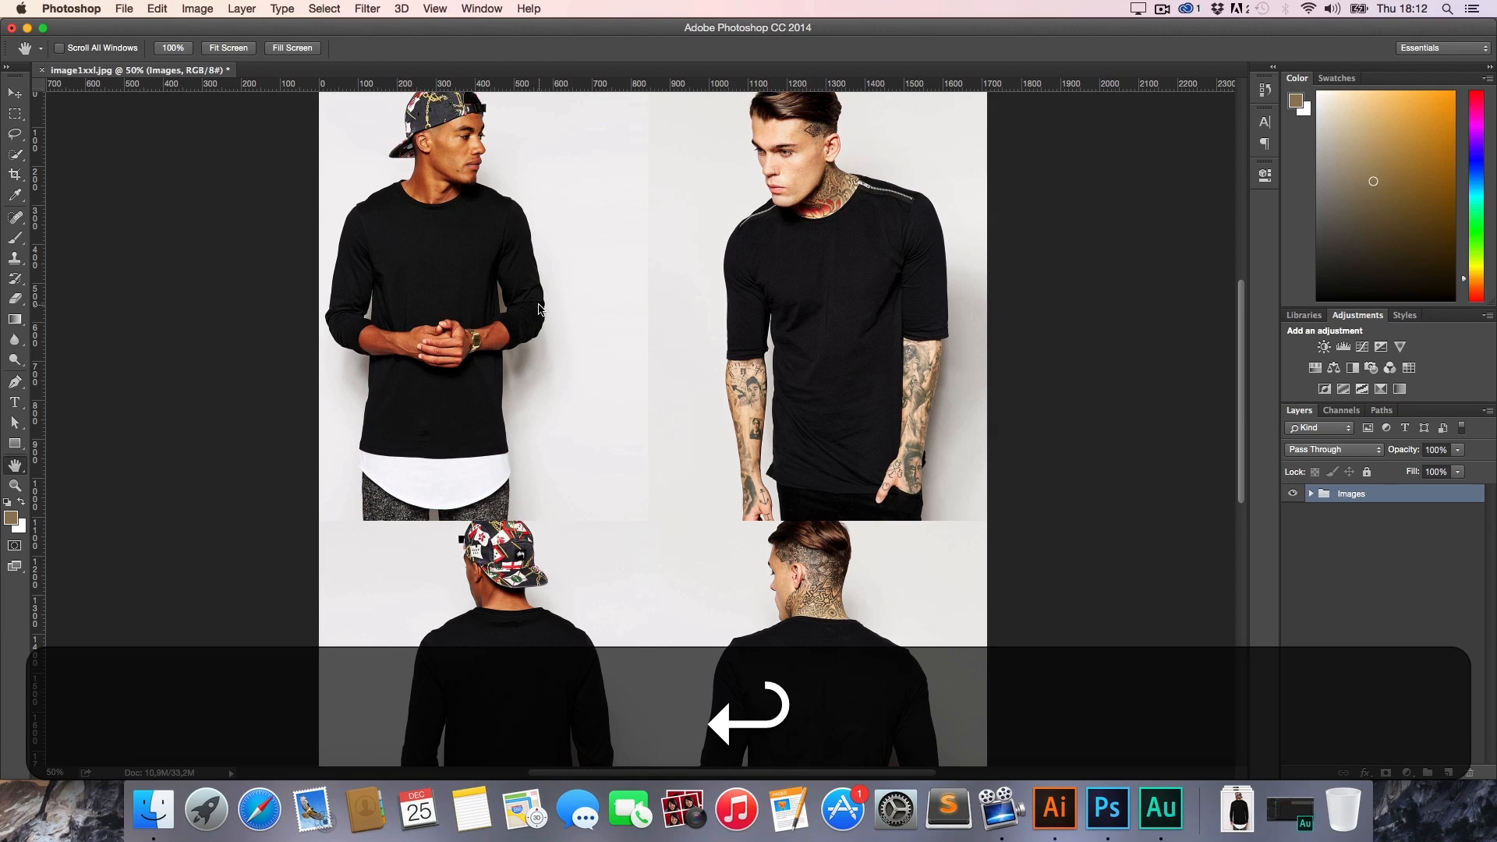
key(Return)
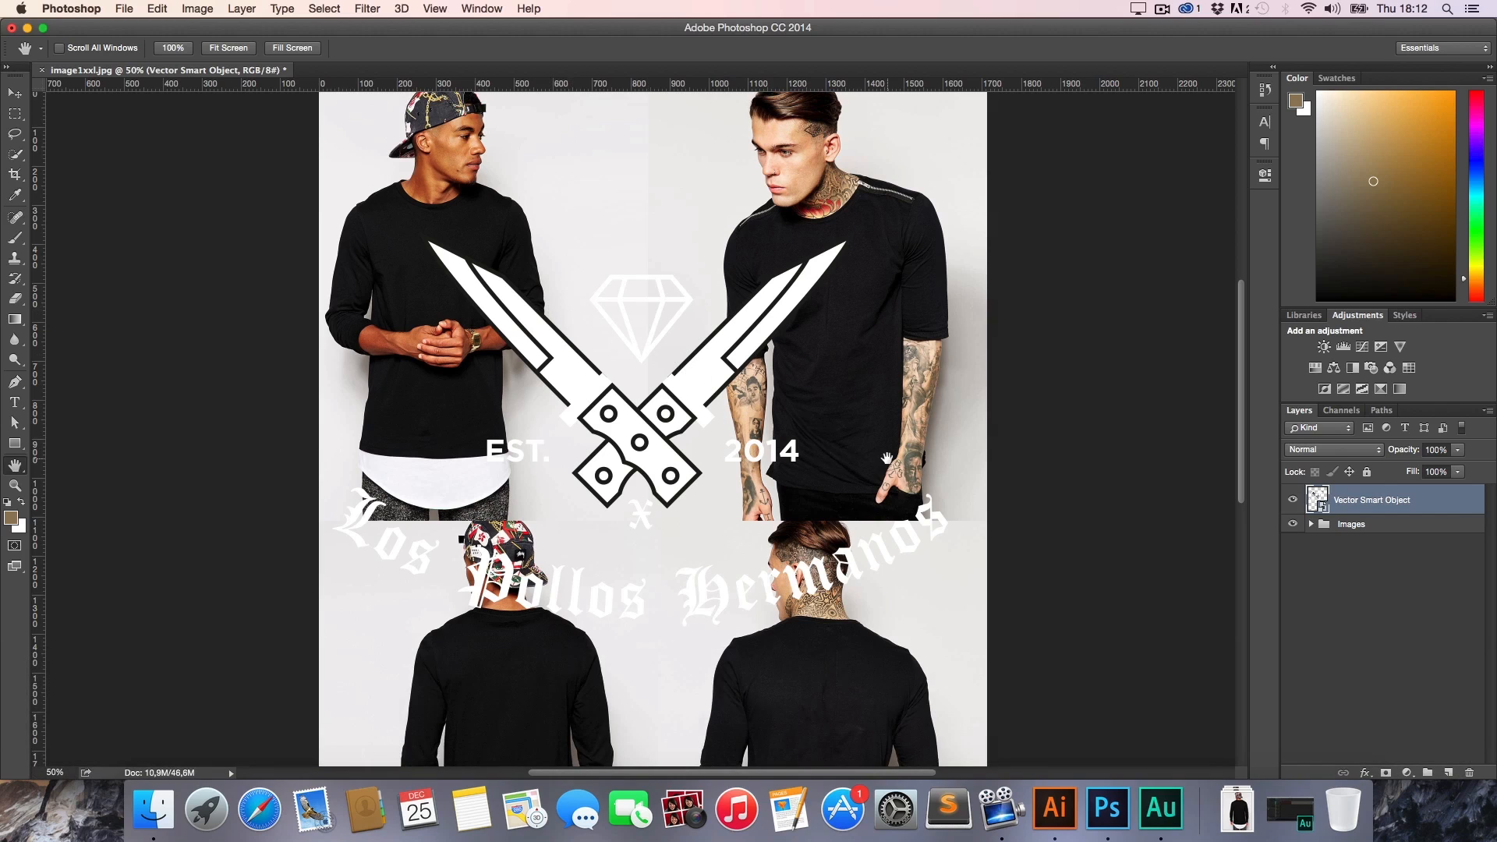
Scale the pasted logo down proportionally around its centre to about 43% of its size
key(super+t)
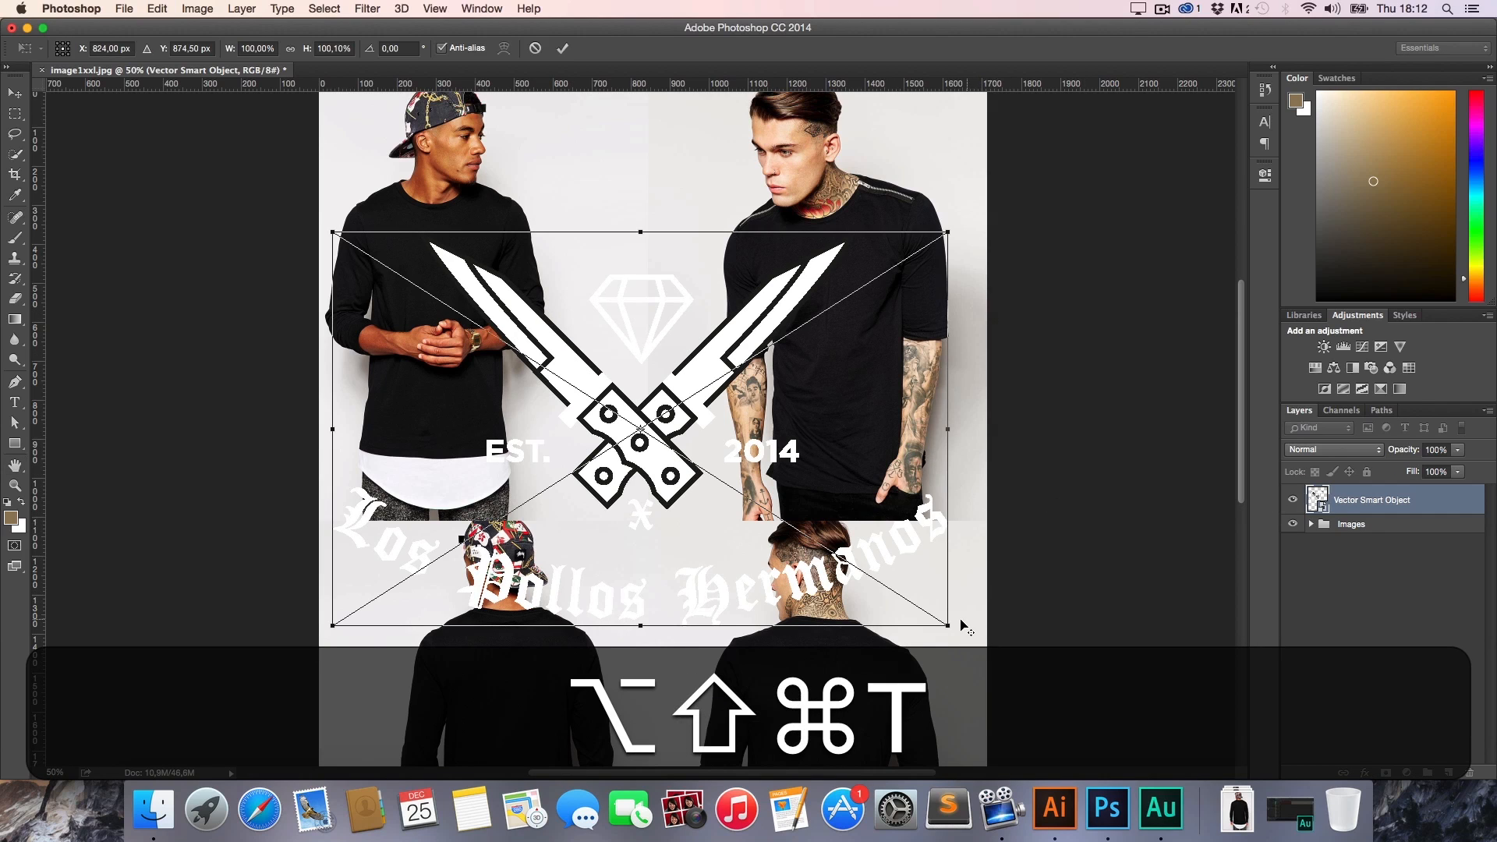
drag(944, 626, 755, 546)
key(Return)
Move the scaled logo onto the front of the black long-sleeved shirt worn by the model with the cap
key(v)
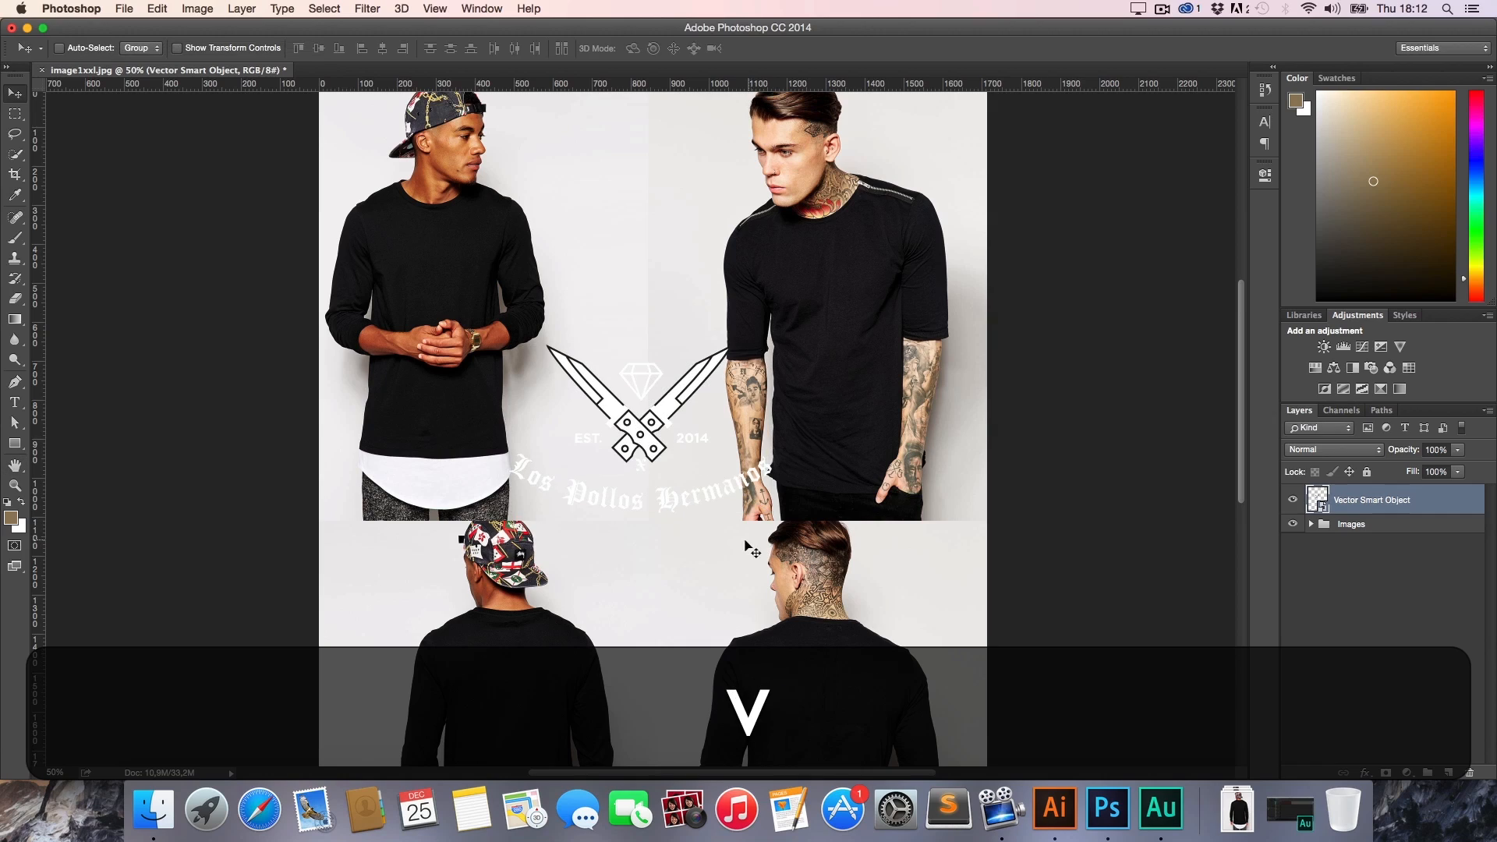
drag(685, 488, 488, 352)
key(z)
click(460, 292)
click(460, 292)
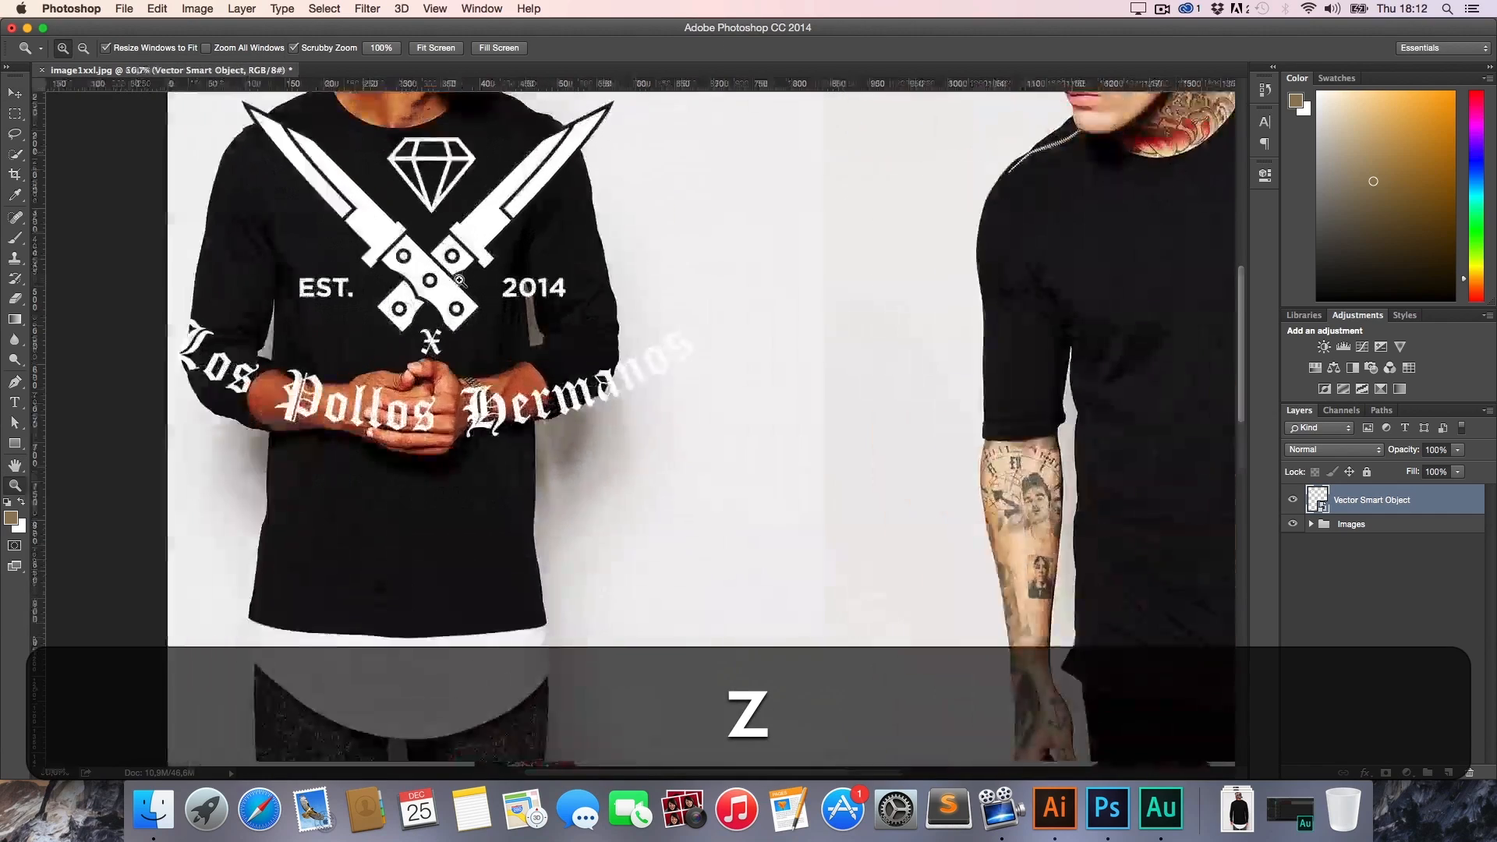
Scale the logo proportionally around its centre to about 21% and move it onto the chest of the capped model's long-sleeved shirt
click(460, 292)
key(h)
drag(460, 293, 661, 434)
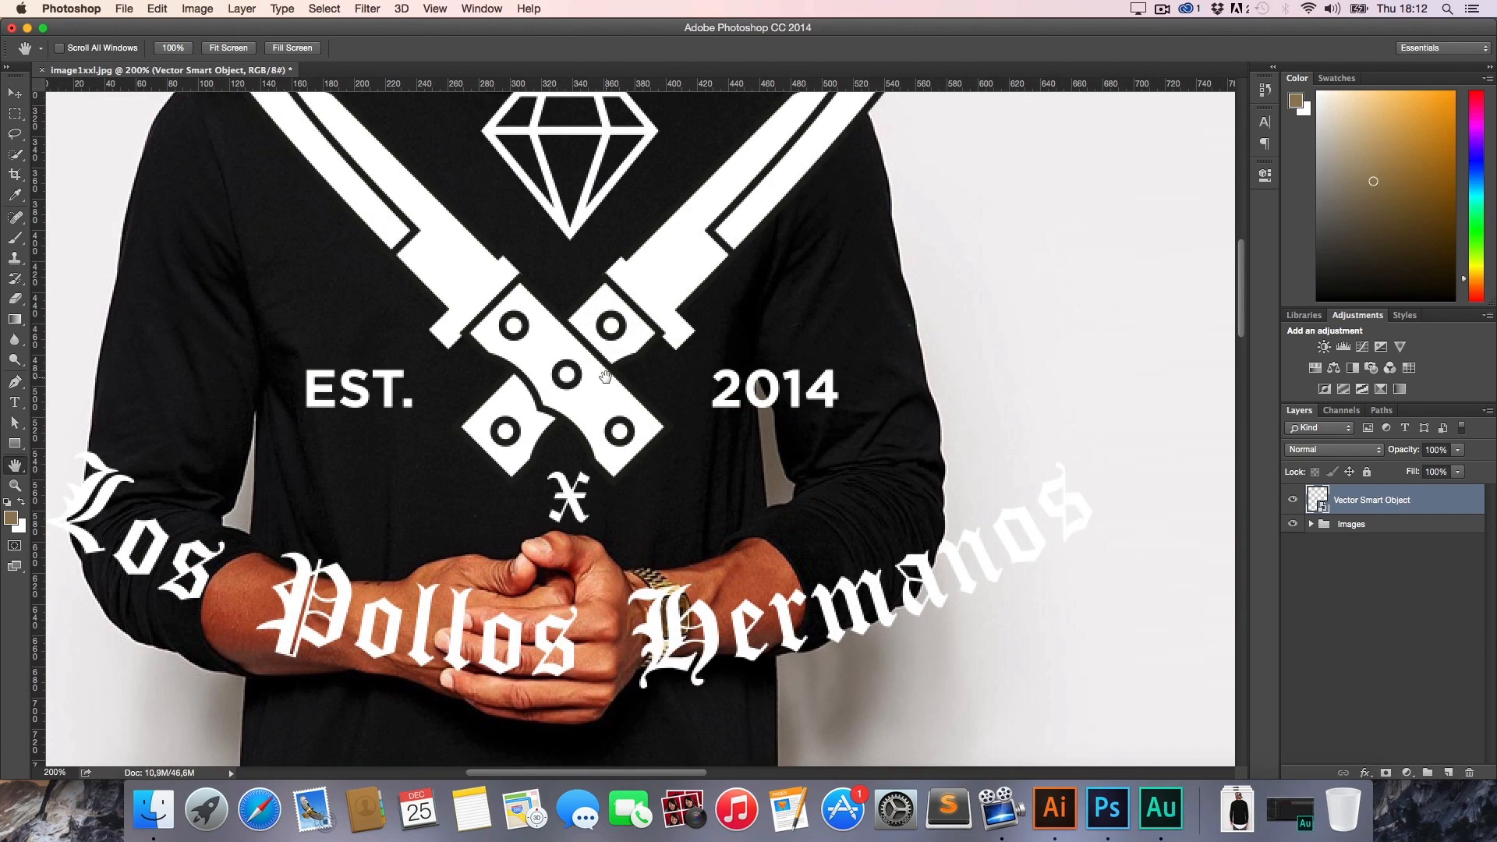
key(super+t)
drag(1092, 688, 854, 581)
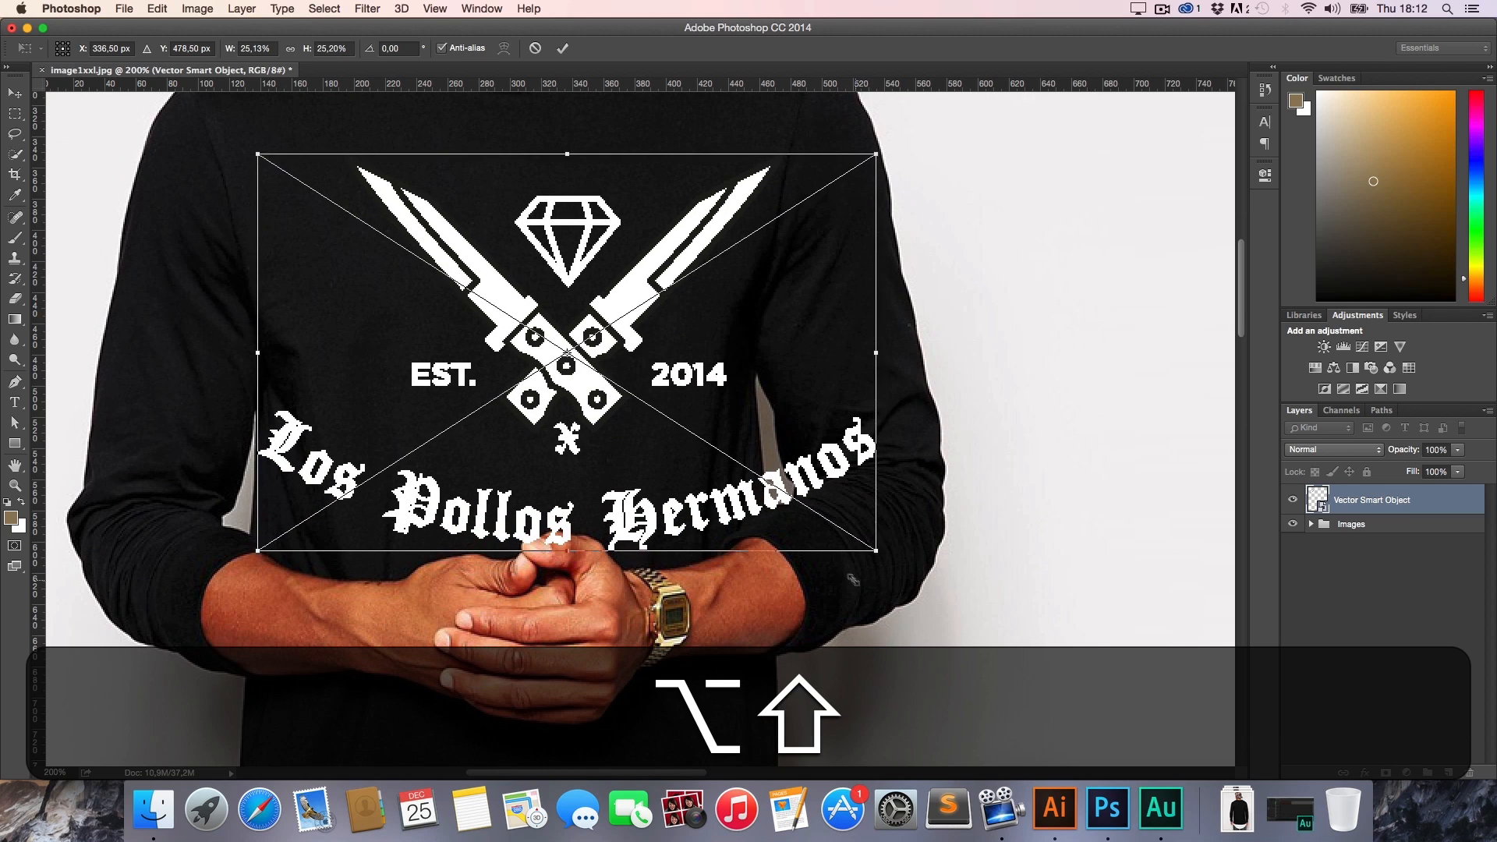
drag(754, 402, 698, 332)
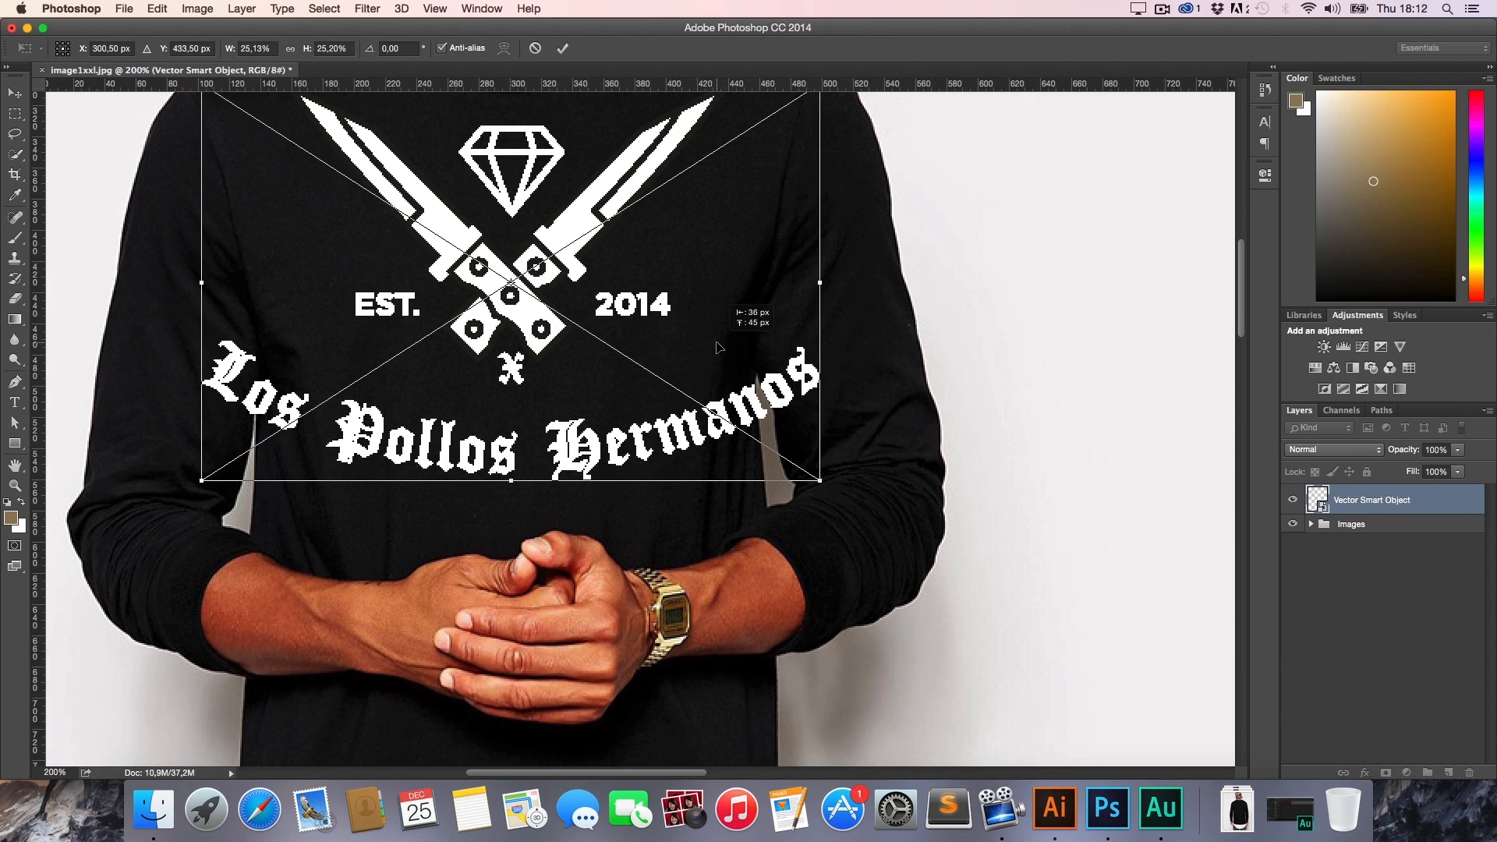
drag(819, 480, 772, 450)
scroll(772, 450, up, 3)
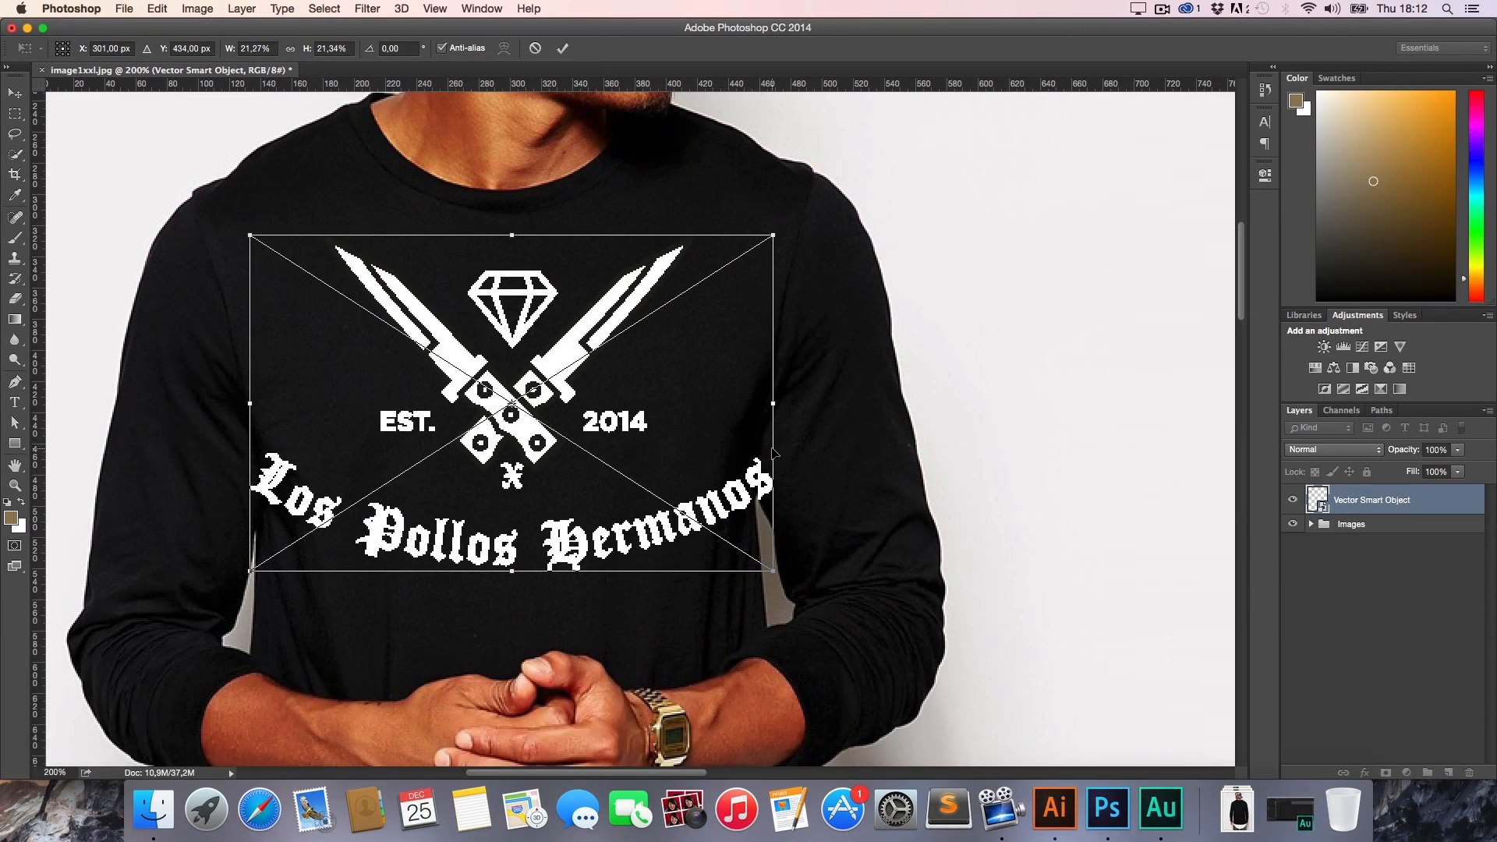
Raise the logo to just below the long-sleeved shirt's neckline and reduce it around its centre to about 20.4%
key(shift+Up)
key(shift+Up)
key(shift+Up)
key(shift+Up)
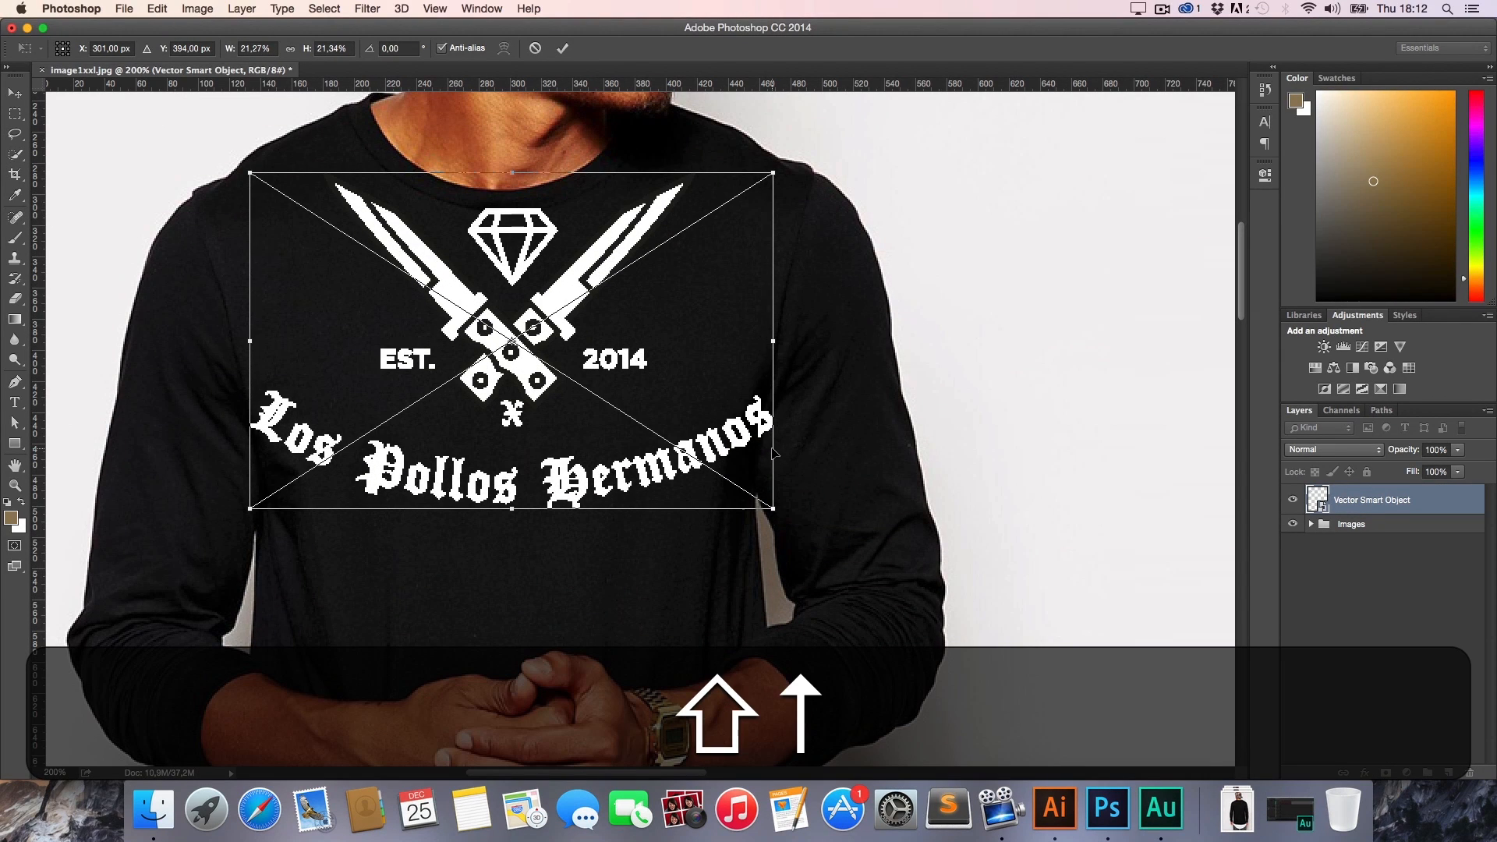
key(shift+Down)
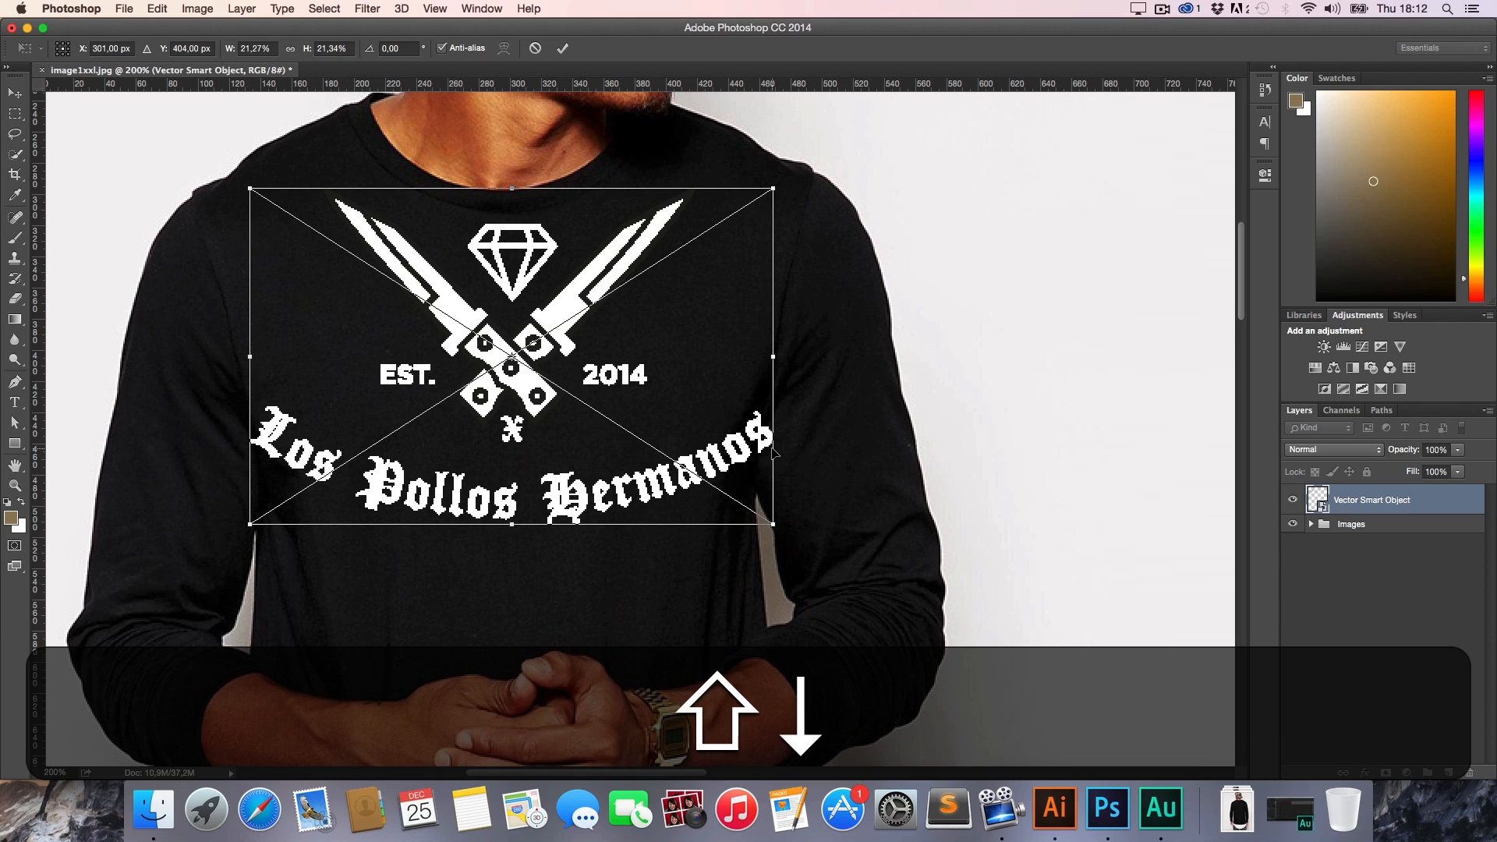
drag(773, 524, 762, 521)
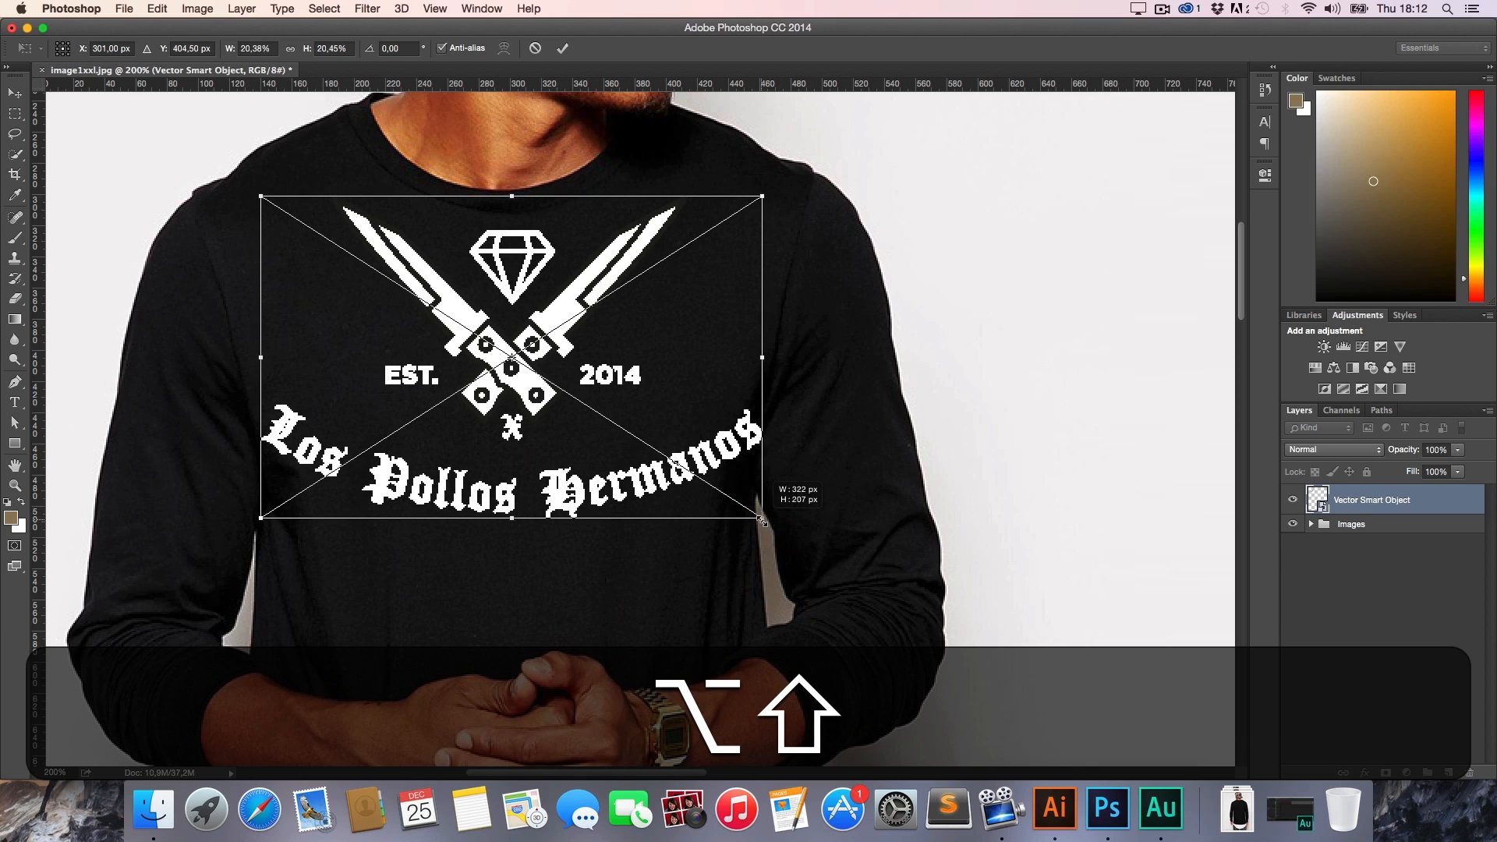
key(alt+shift+Return)
key(v)
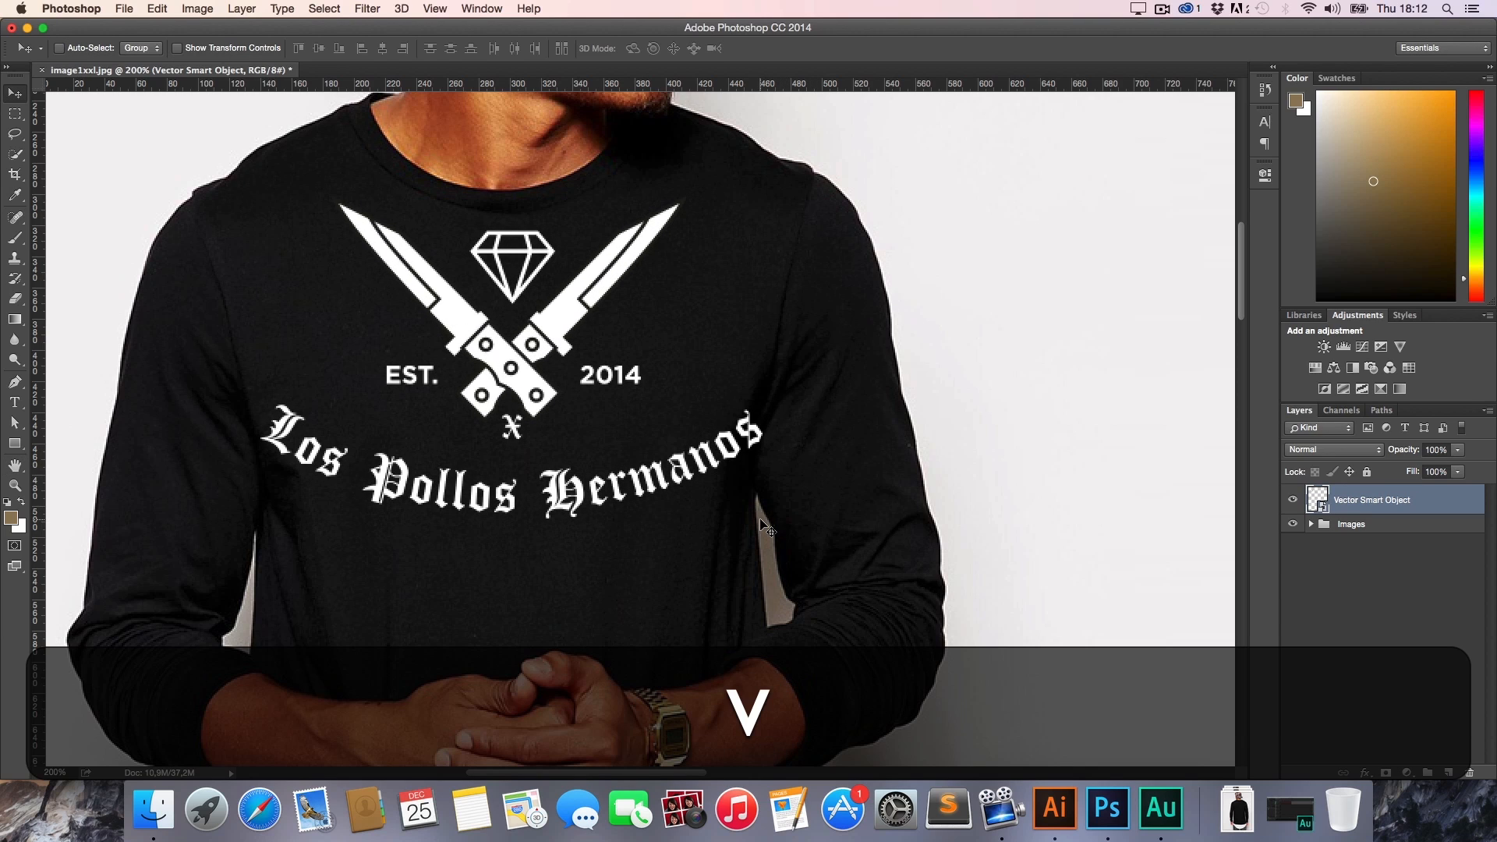
key(Up)
key(Up)
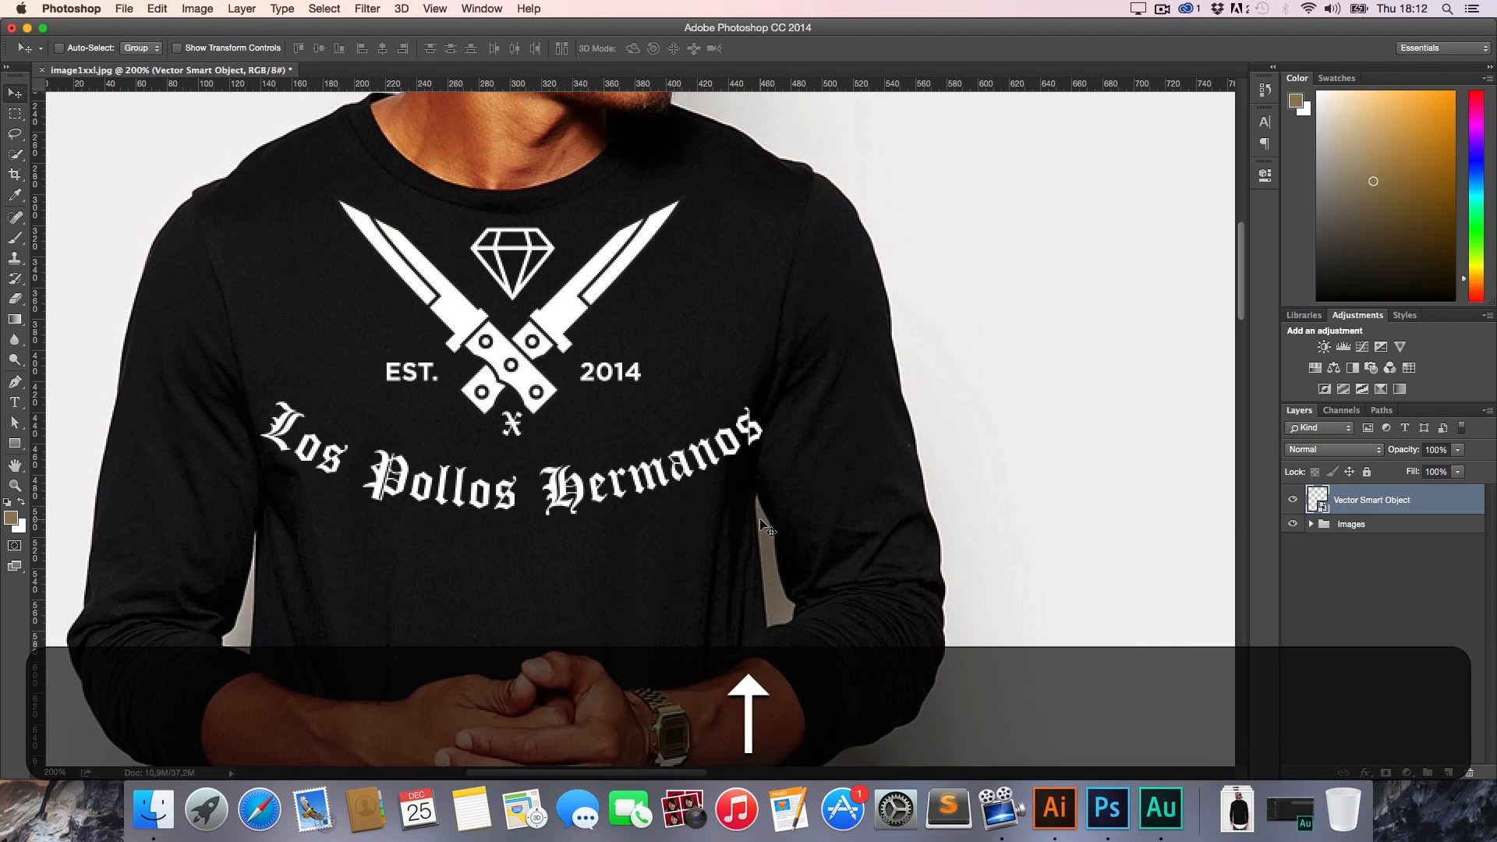
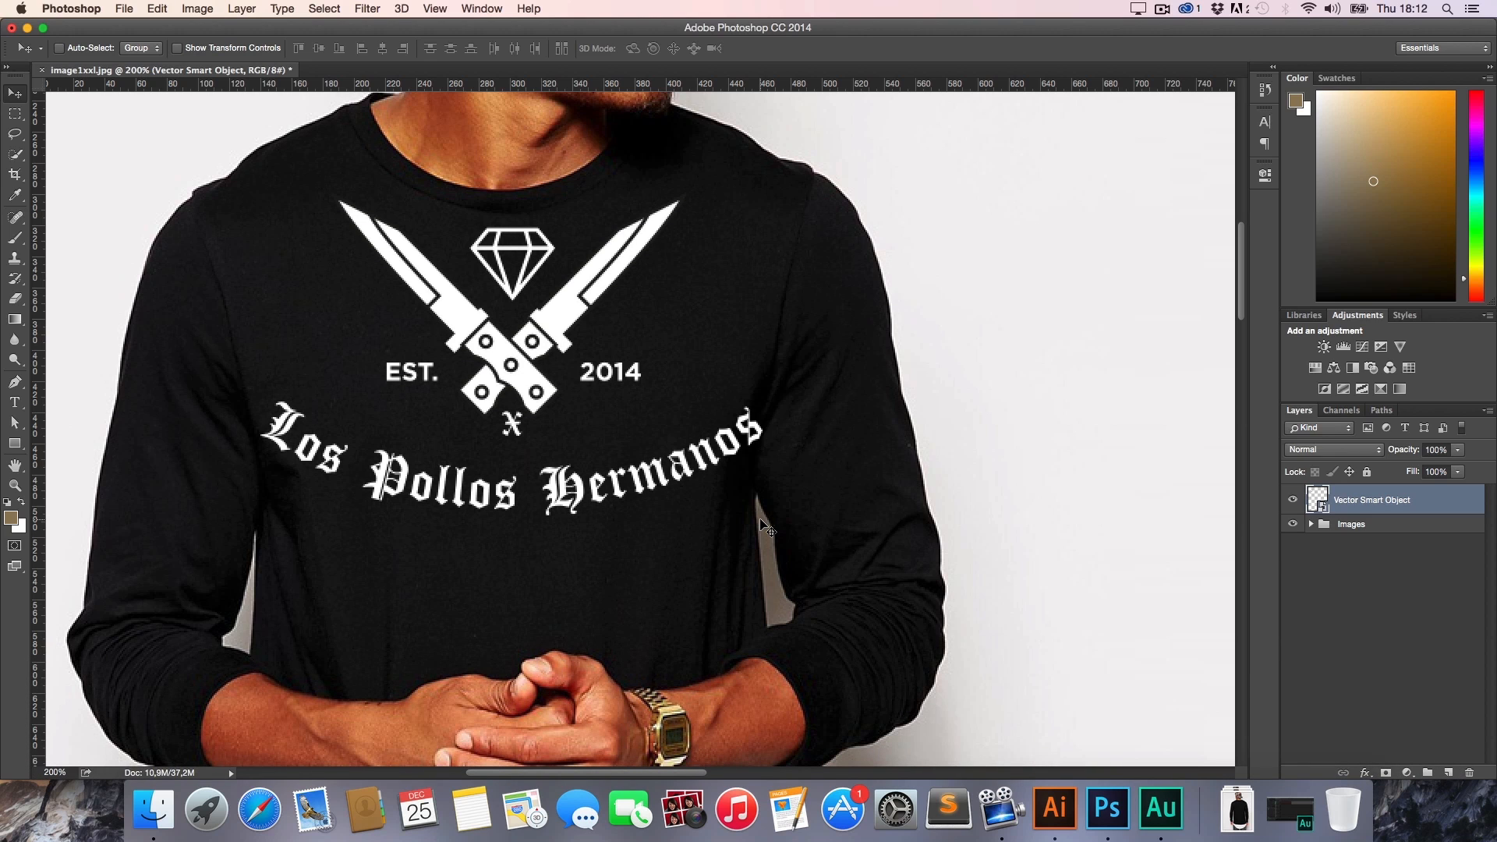
Shift the logo 10 px to the left on the front of the long-sleeved shirt
key(super+1)
key(h)
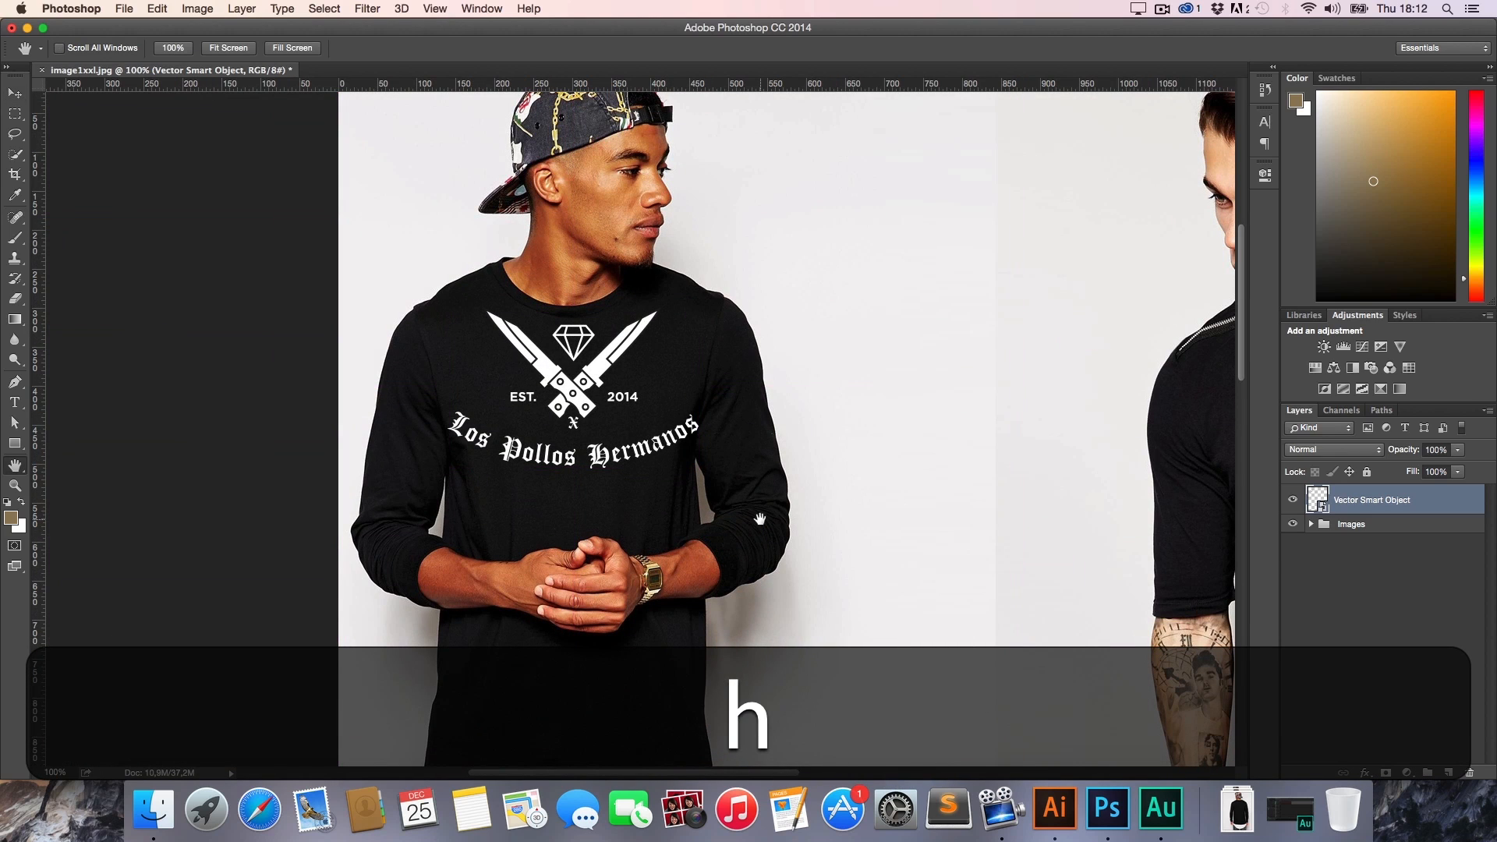
drag(876, 534, 465, 448)
key(z)
alt+click(489, 455)
key(alt+h)
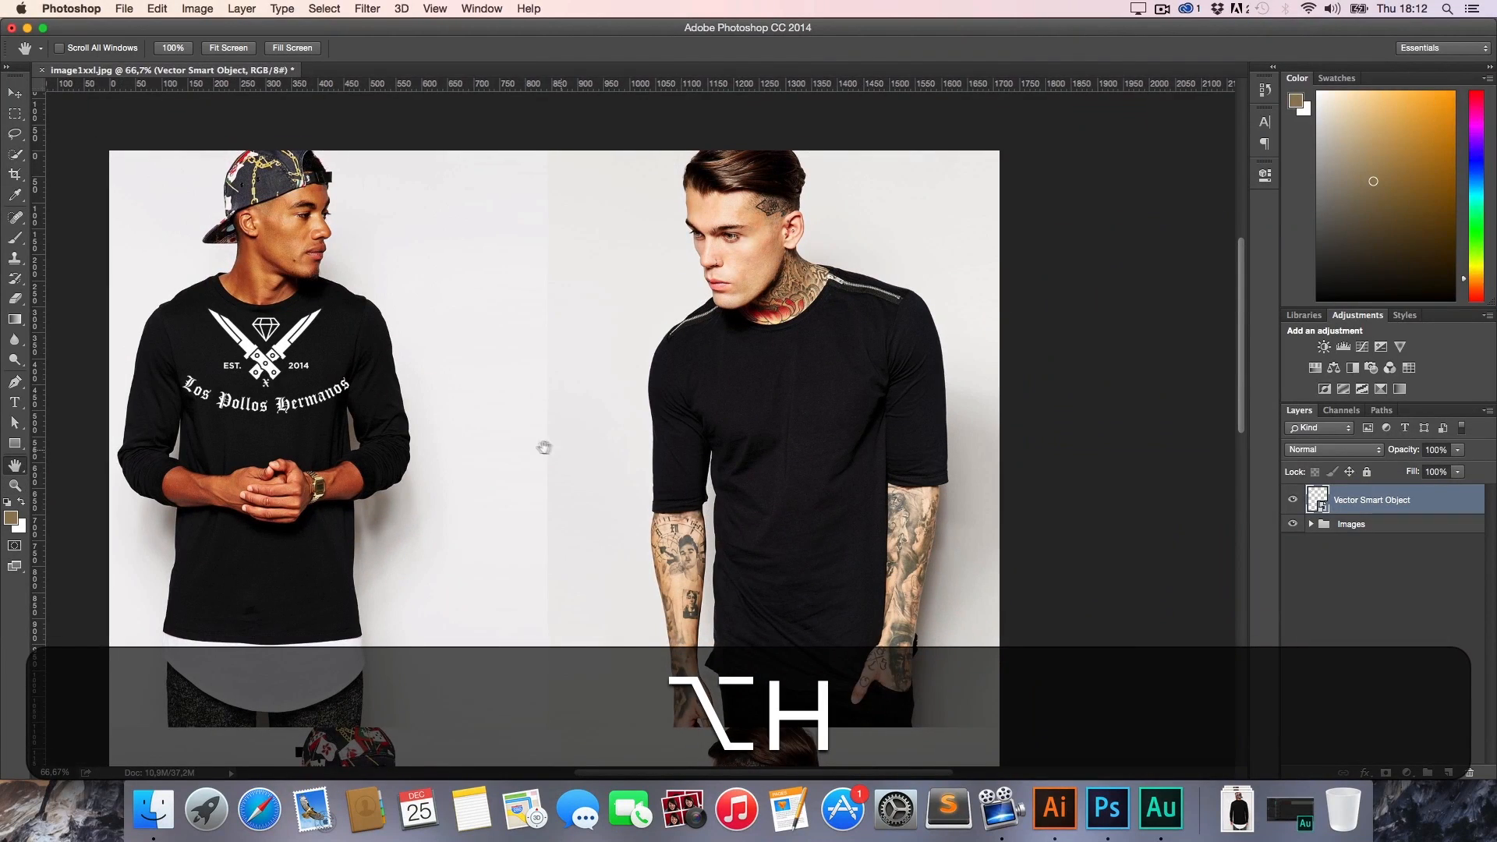
drag(561, 446, 510, 454)
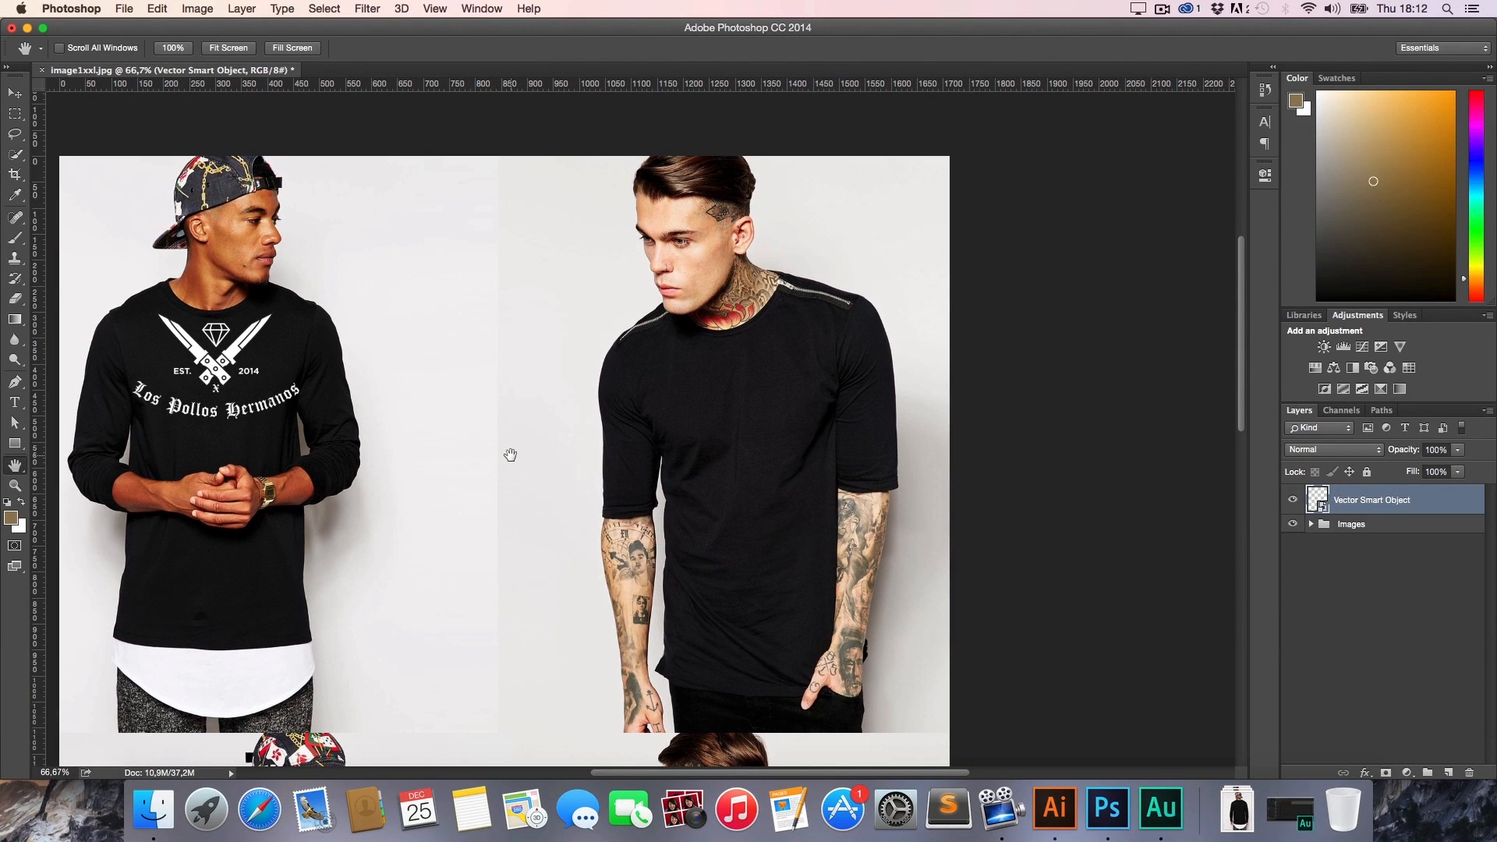
key(v)
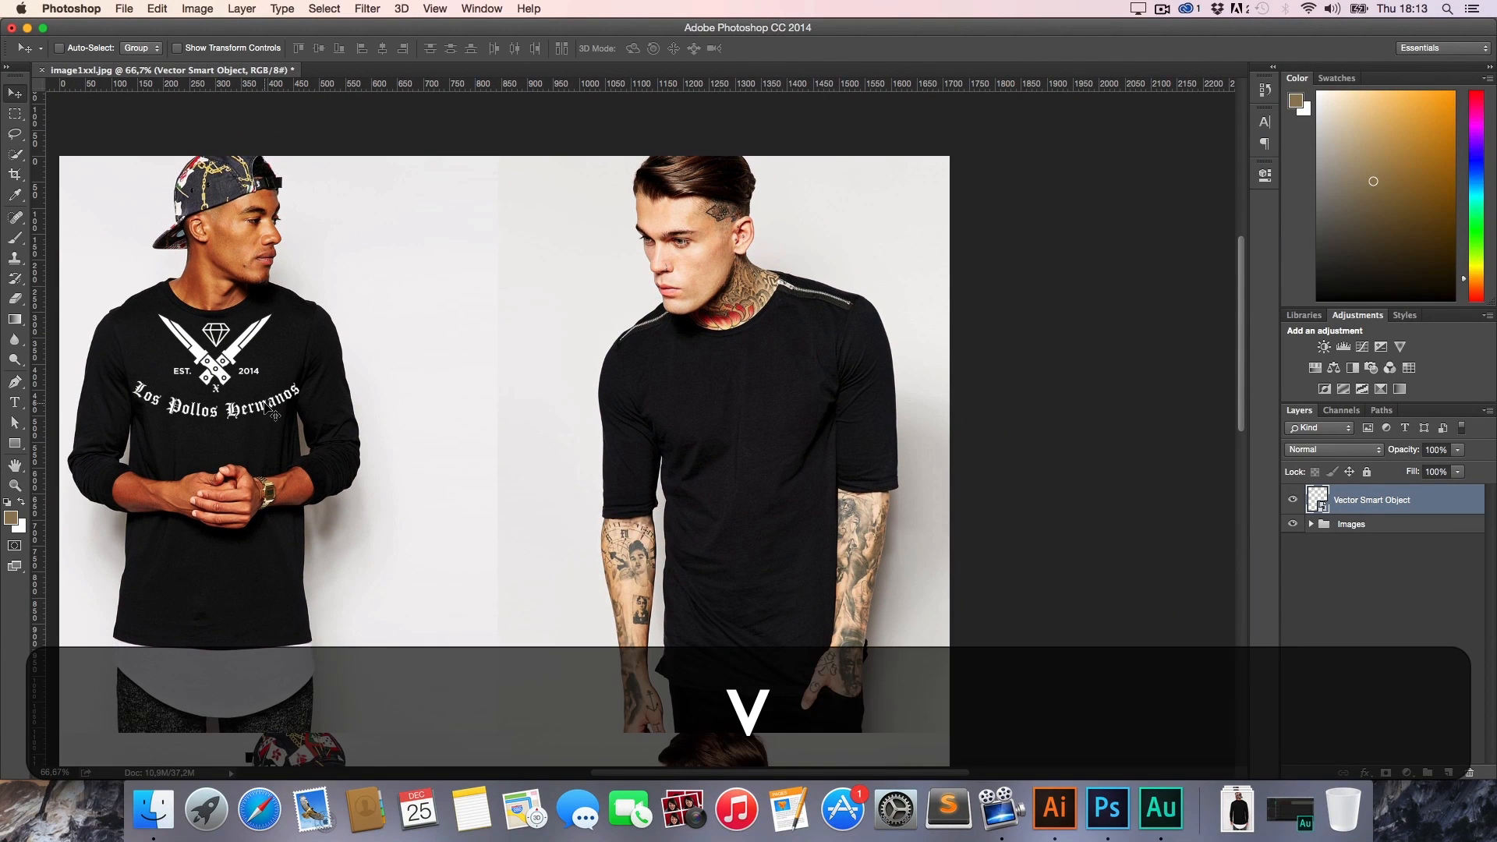
key(shift+Down)
key(shift+Left)
key(shift+Up)
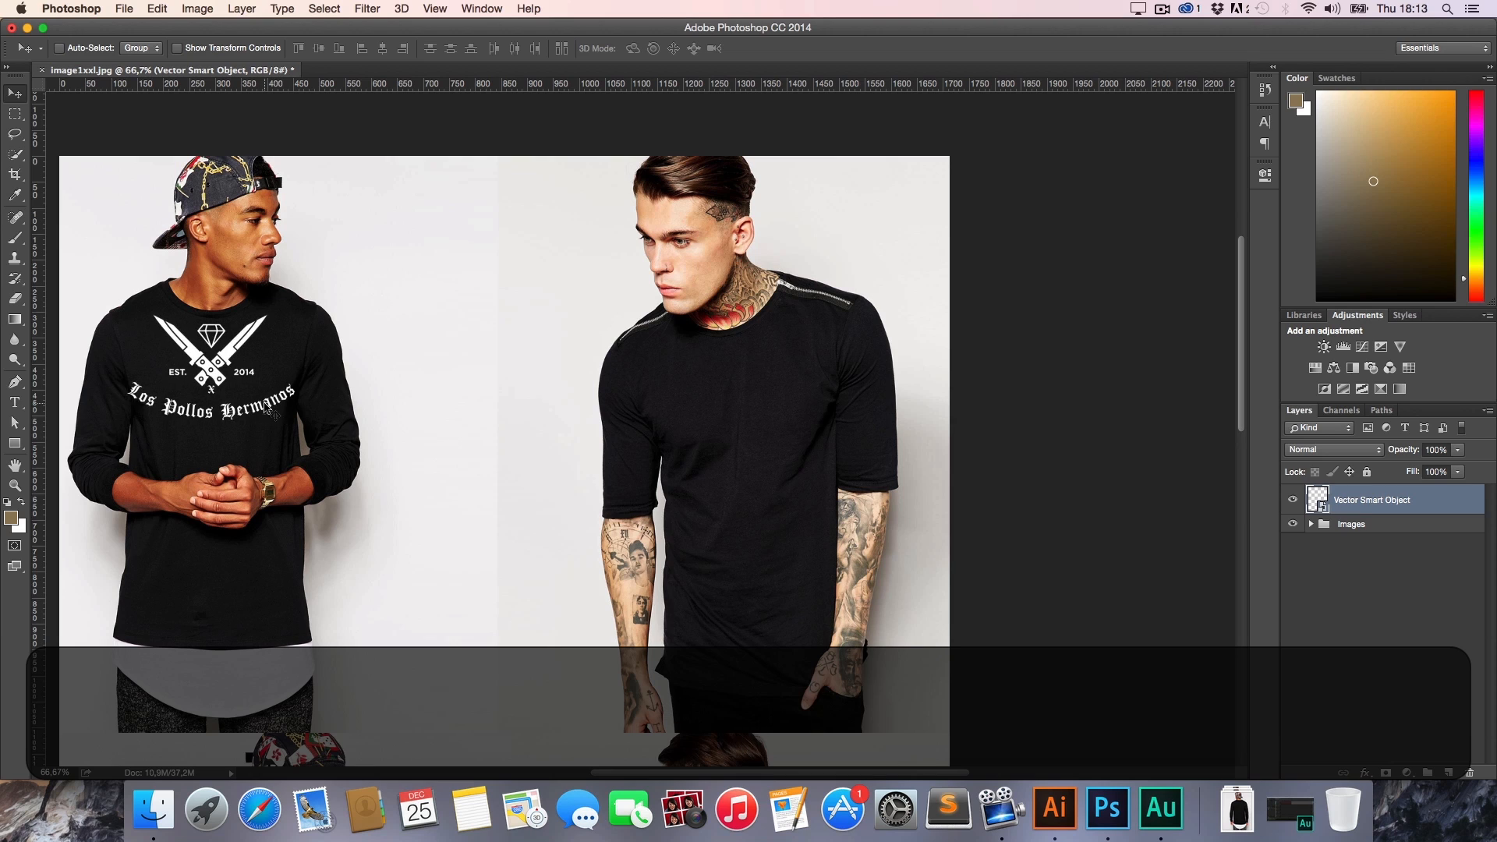
Fine-tune the logo's position on the capped model's chest, nudging it a few pixels down and slightly to the right
key(Right)
key(Down)
key(Right)
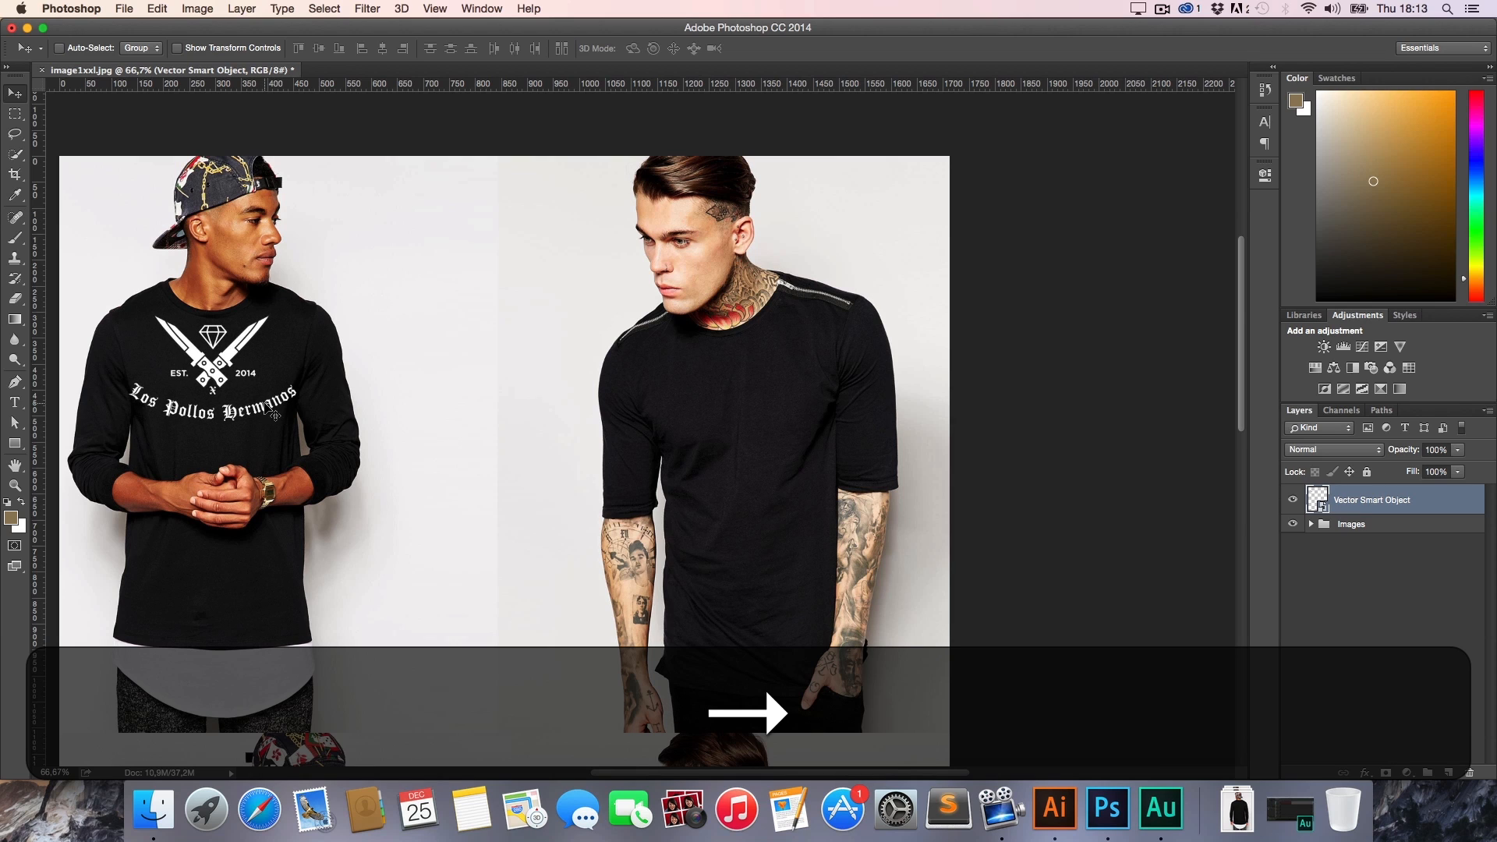
key(Left)
key(Down)
key(Down)
key(alt+Down)
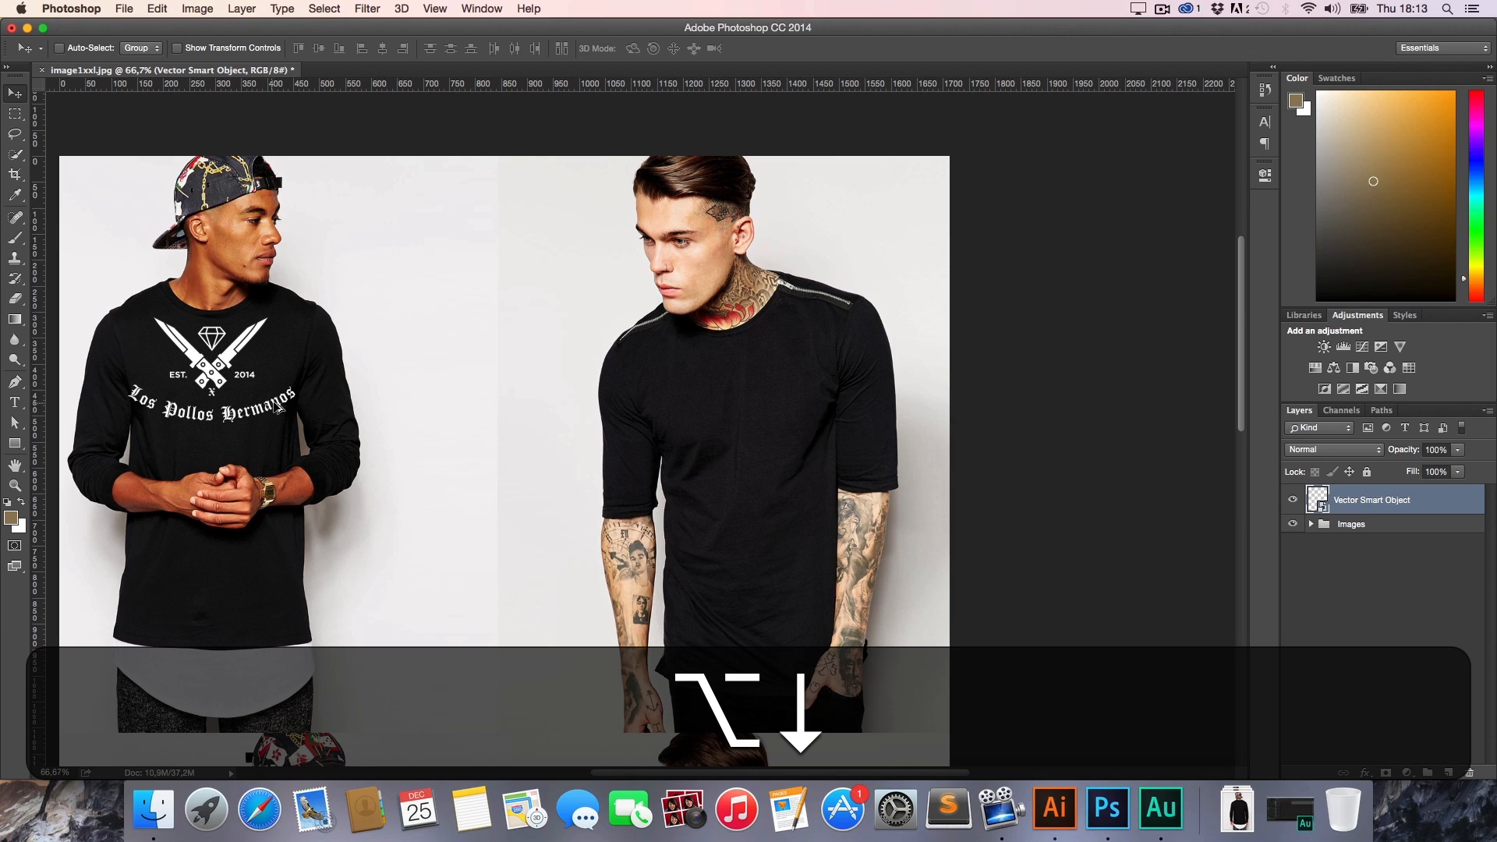
Duplicate the logo onto the front of the tattooed model's shirt, tilting it slightly counter-clockwise and enlarging it a little
drag(277, 407, 771, 407)
key(alt+shift+v)
key(super+t)
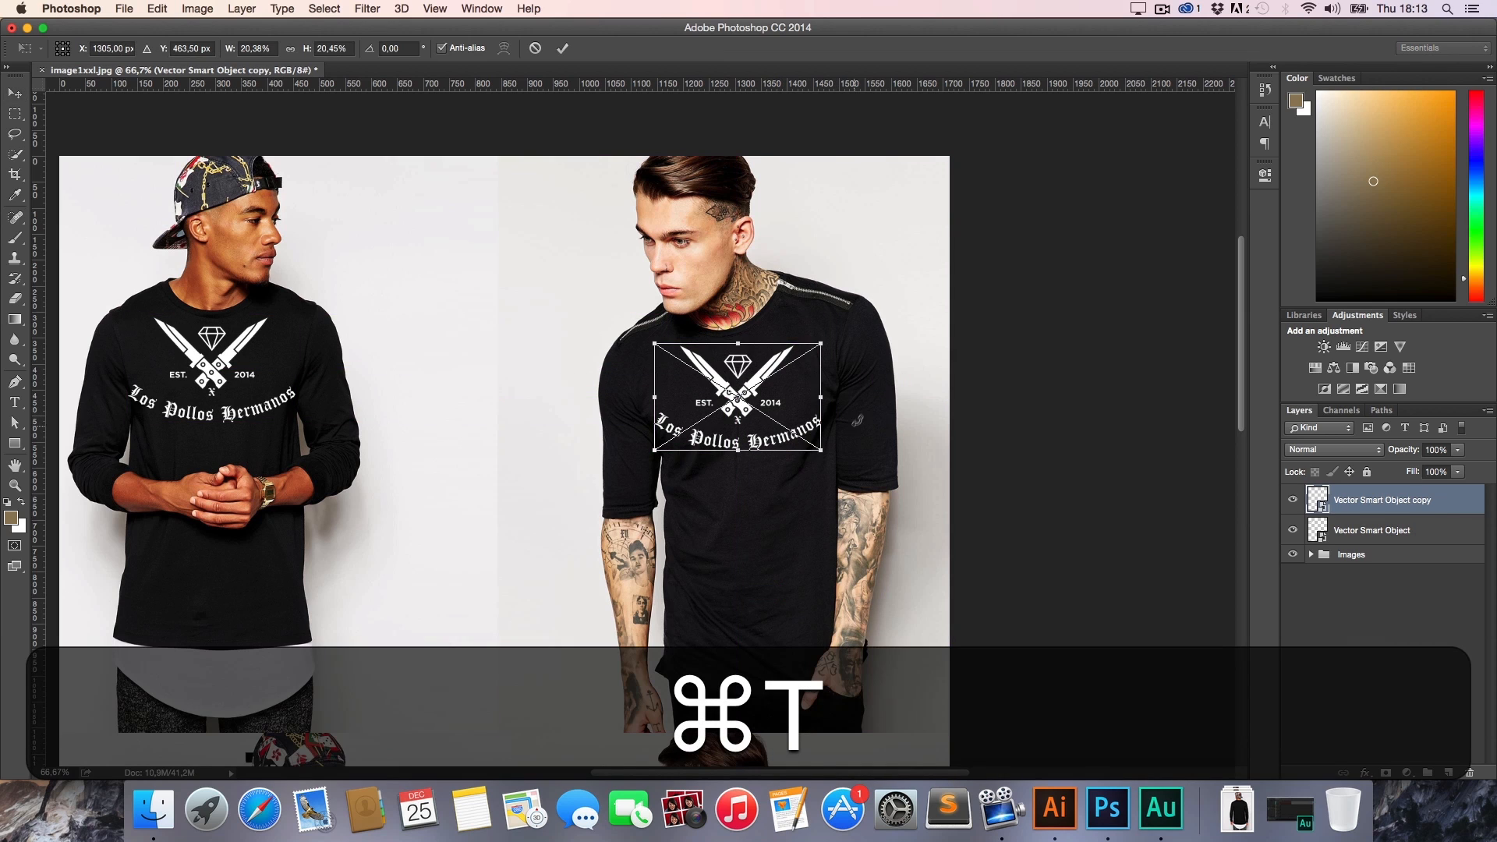
drag(864, 413, 833, 447)
key(v)
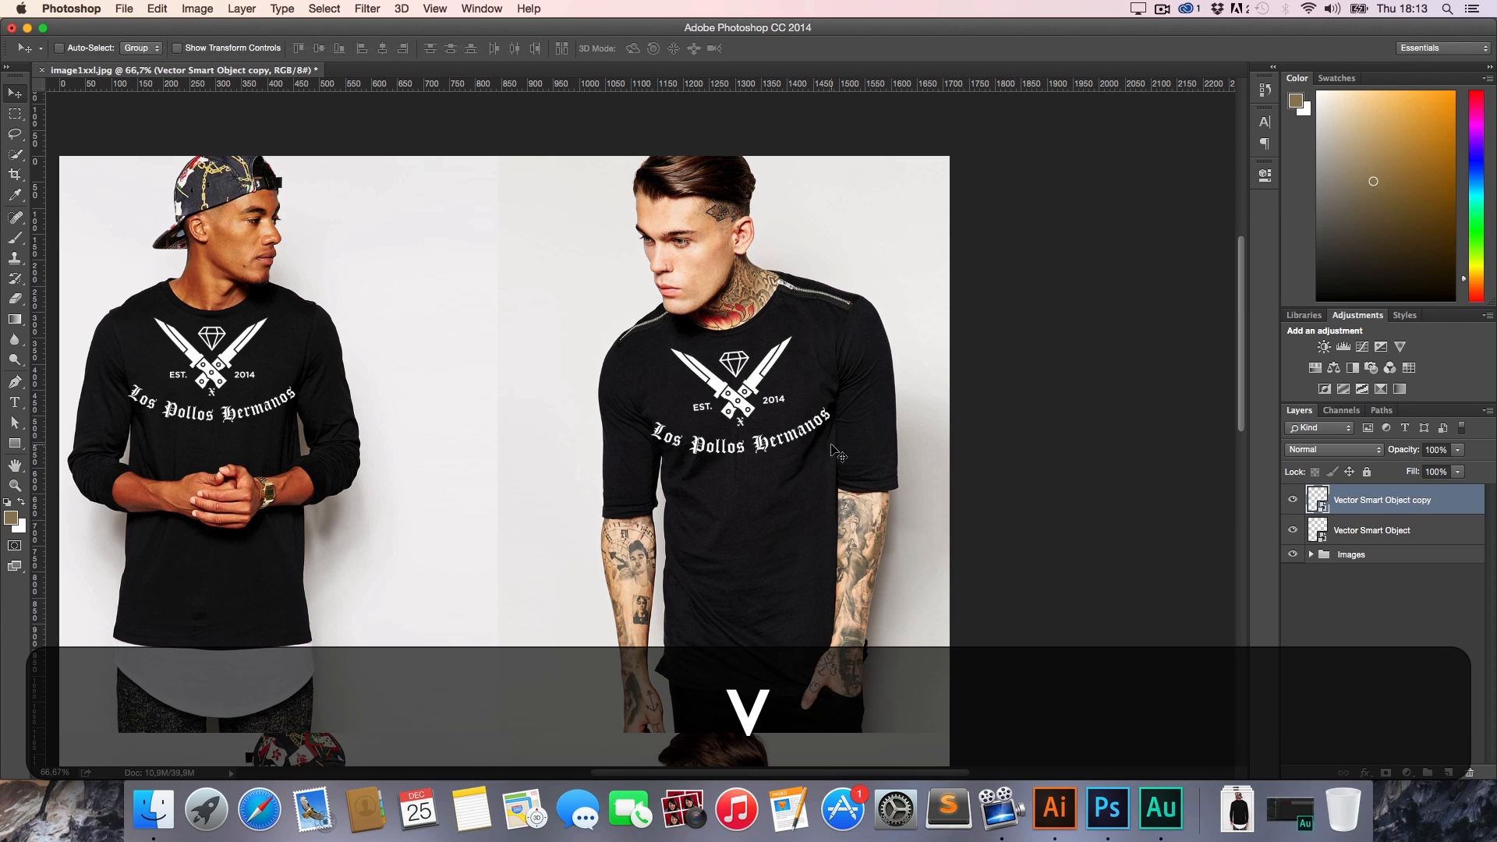
Nudge the tilted logo copy 2 px right and 2 px up on the tattooed model's chest
key(Right)
key(Right)
key(Up)
key(Up)
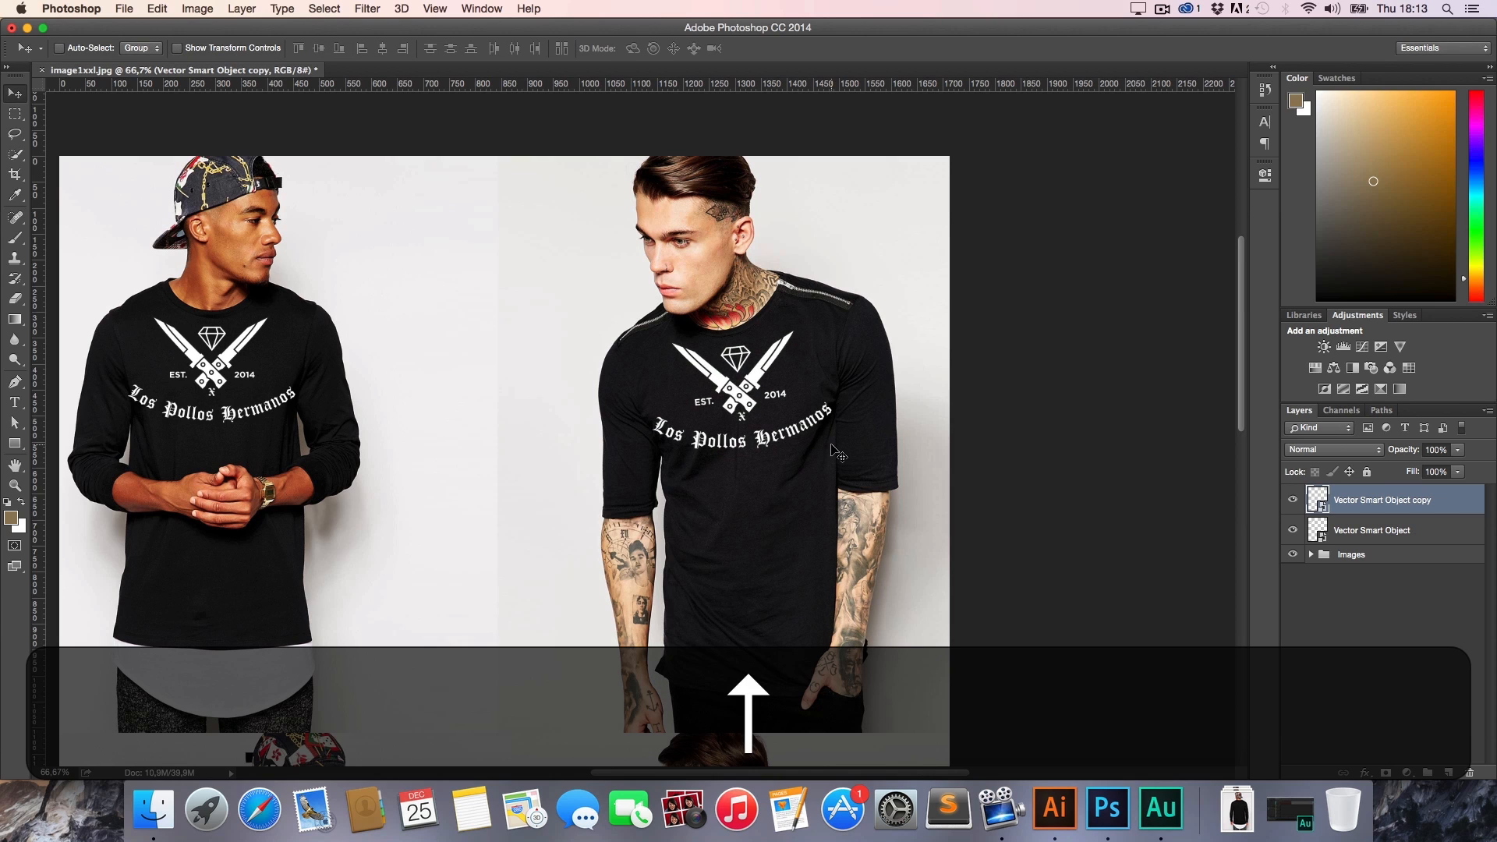
Duplicate the original Vector Smart Object logo onto the back view of the capped model's long-sleeved shirt
click(1397, 534)
key(alt+z)
alt+click(787, 539)
key(alt+h)
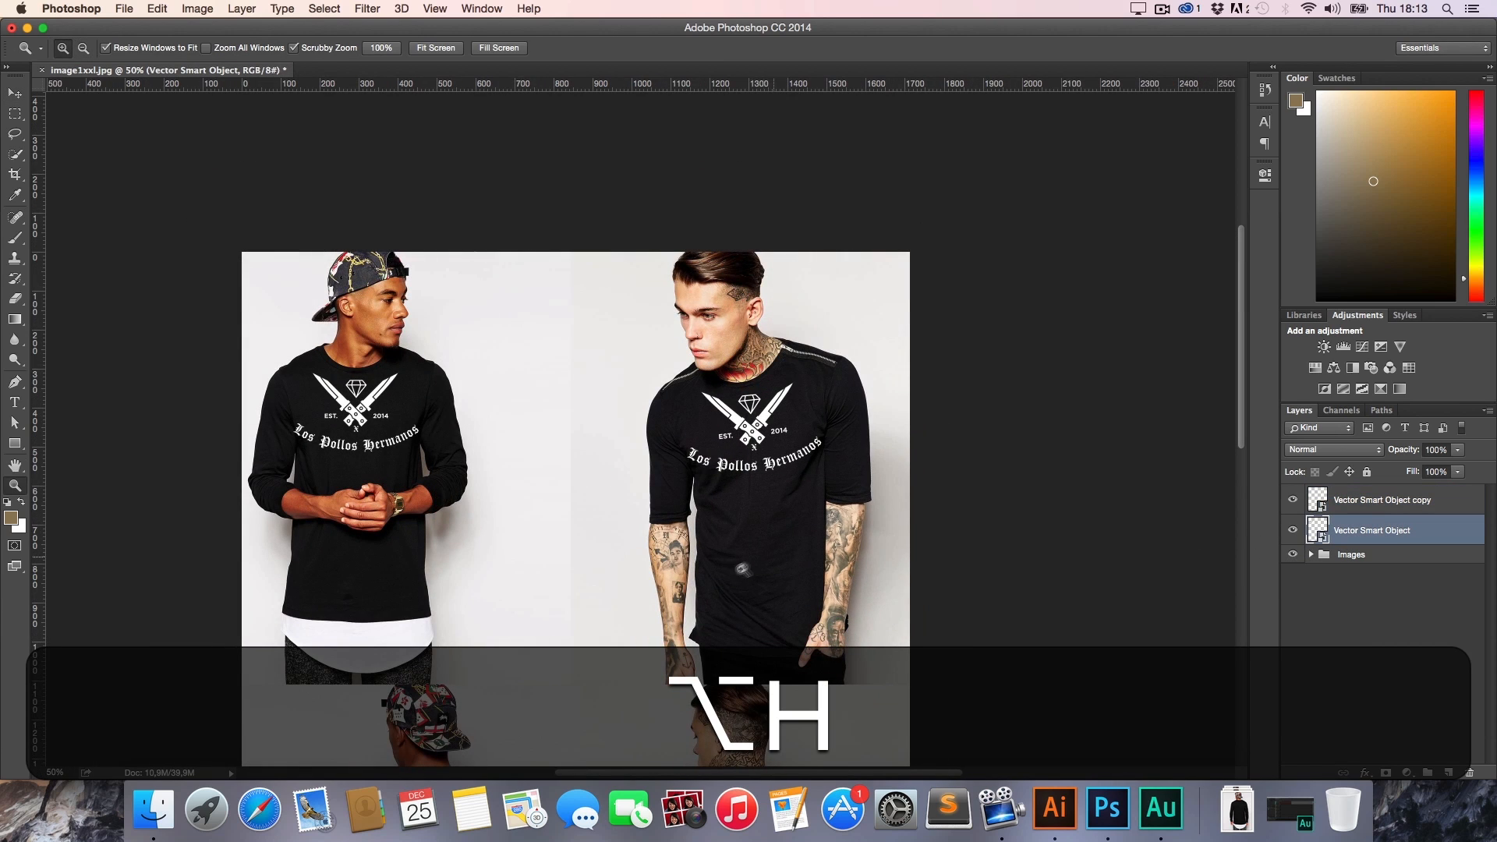
drag(733, 570, 720, 331)
key(v)
drag(365, 176, 445, 608)
Rotate the logo on the capped model's back slightly counter-clockwise and enlarge it around its centre to about 22%
key(alt+z)
click(453, 595)
key(h)
drag(537, 576, 591, 398)
key(v)
key(super+t)
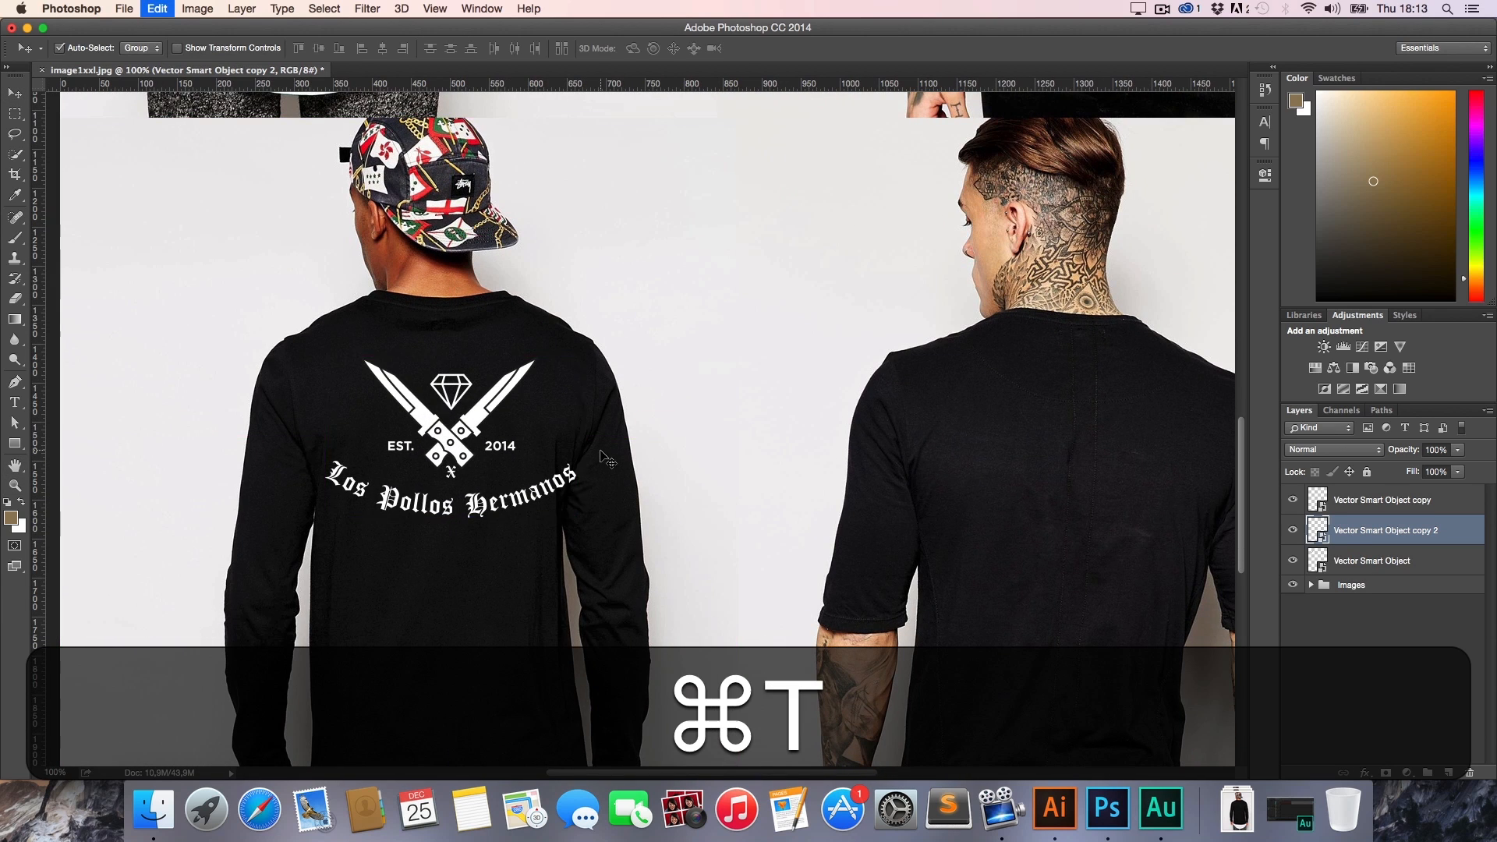
drag(652, 437, 651, 428)
drag(554, 452, 545, 435)
alt+shift+drag(571, 493, 584, 498)
key(v)
Nudge the logo left and up so it sits centred on the capped model's upper back
key(shift+Left)
key(shift+Up)
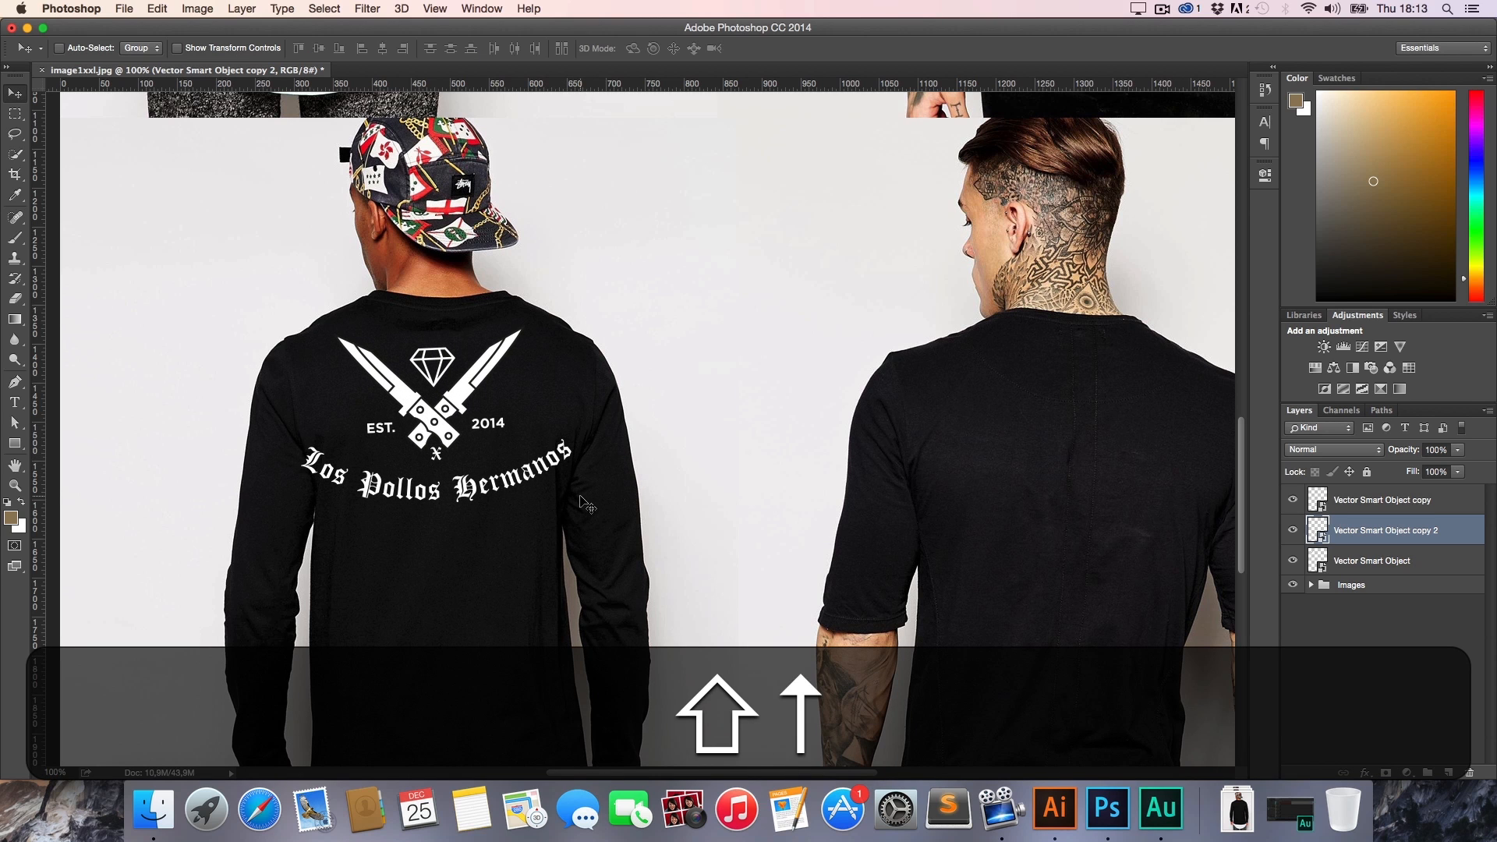
key(Up)
Duplicate the back logo onto the back of the tattooed model's shirt and rotate the copy to about 1.7°
key(h)
drag(584, 503, 392, 498)
key(v)
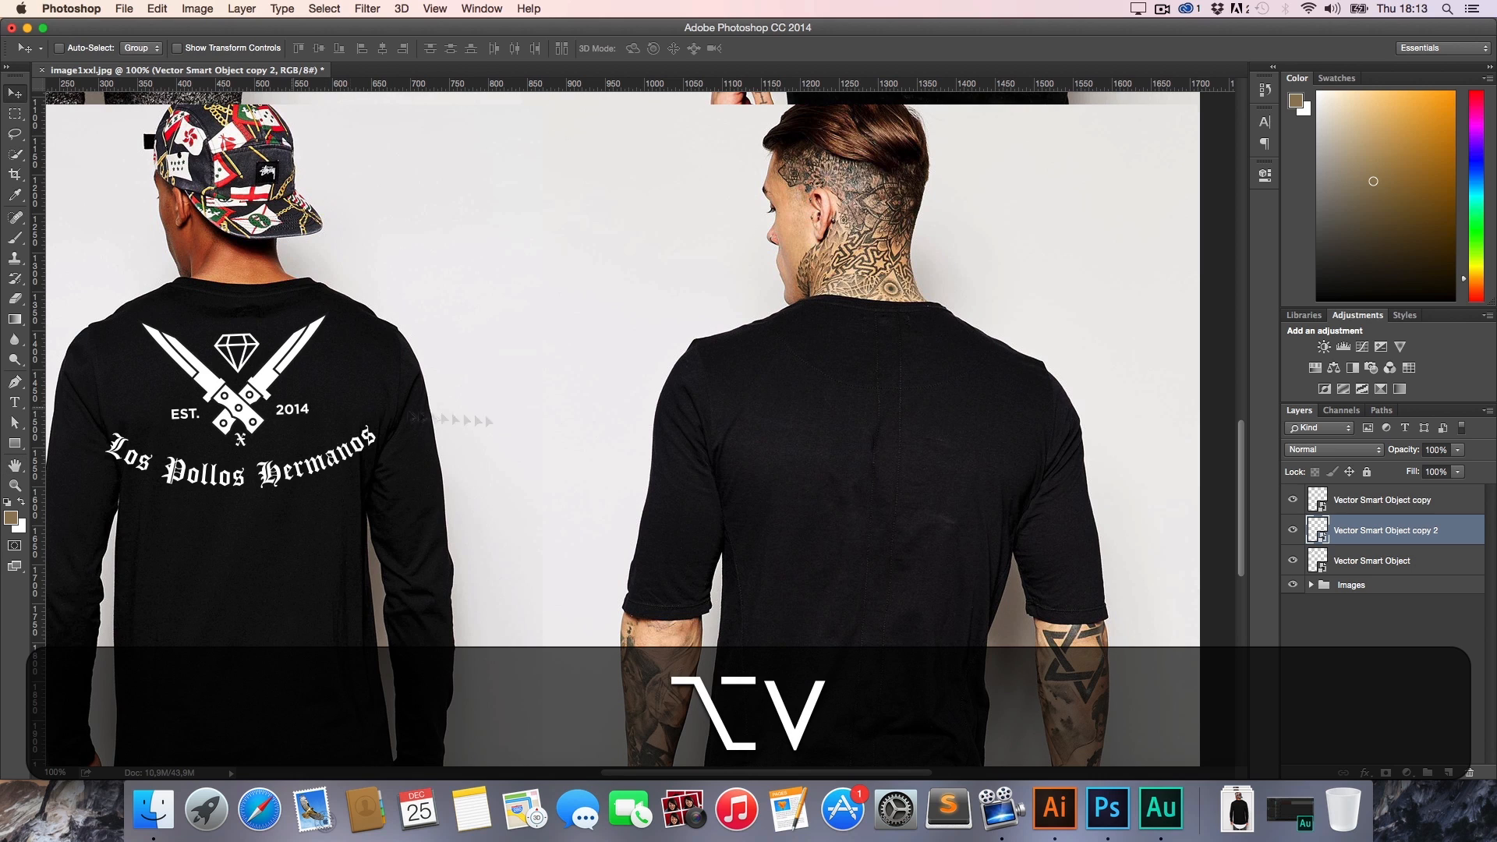
alt+drag(281, 412, 922, 469)
key(super+t)
drag(1077, 429, 1080, 463)
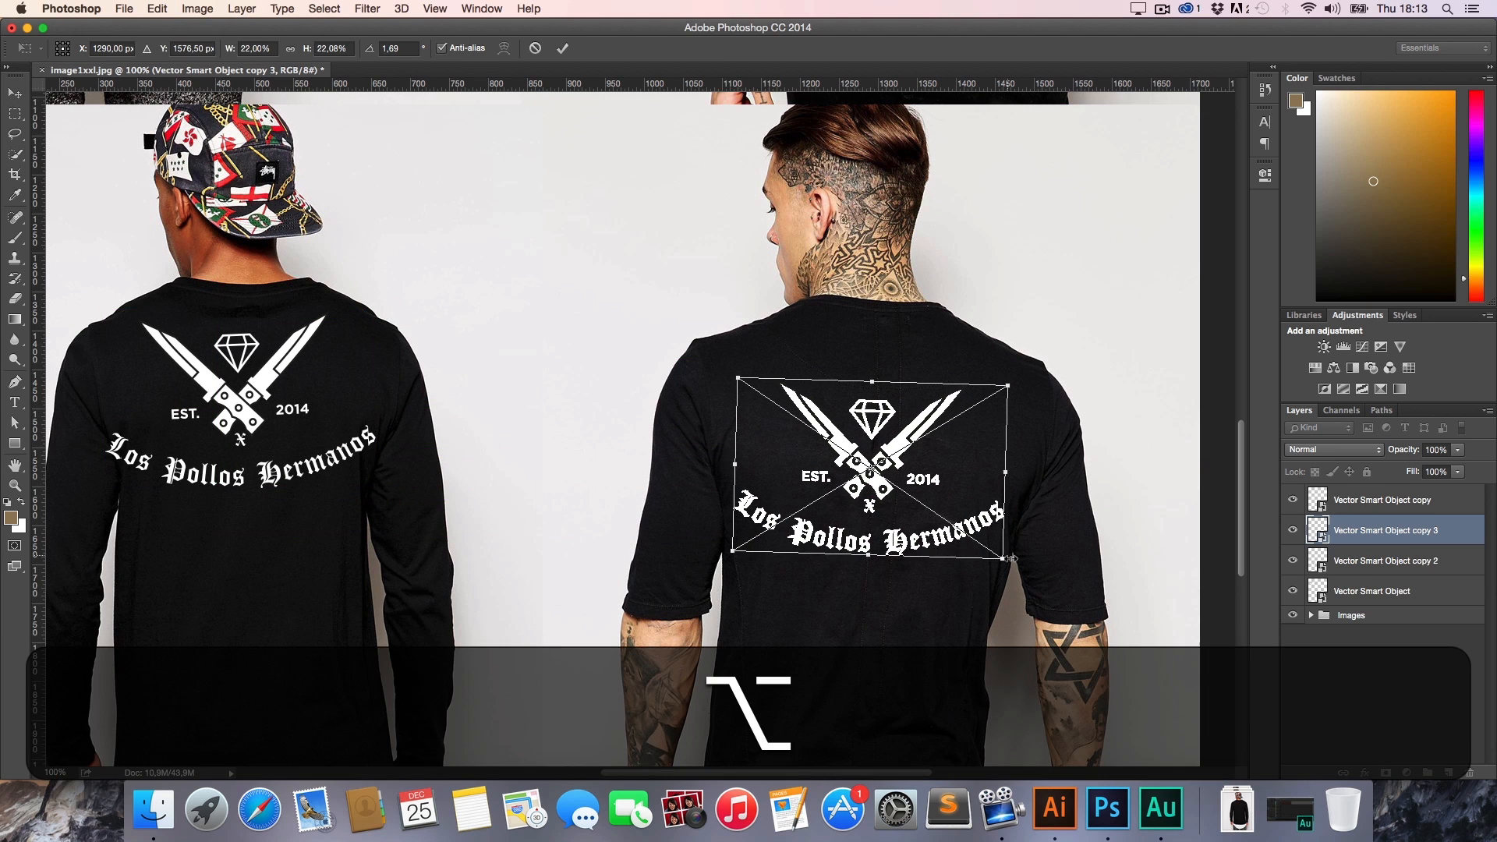
Enlarge the logo on the tattooed model's back to about 24.6% and position it higher, between the shoulders
alt+shift+drag(1010, 563, 1020, 570)
shift+drag(885, 518, 886, 485)
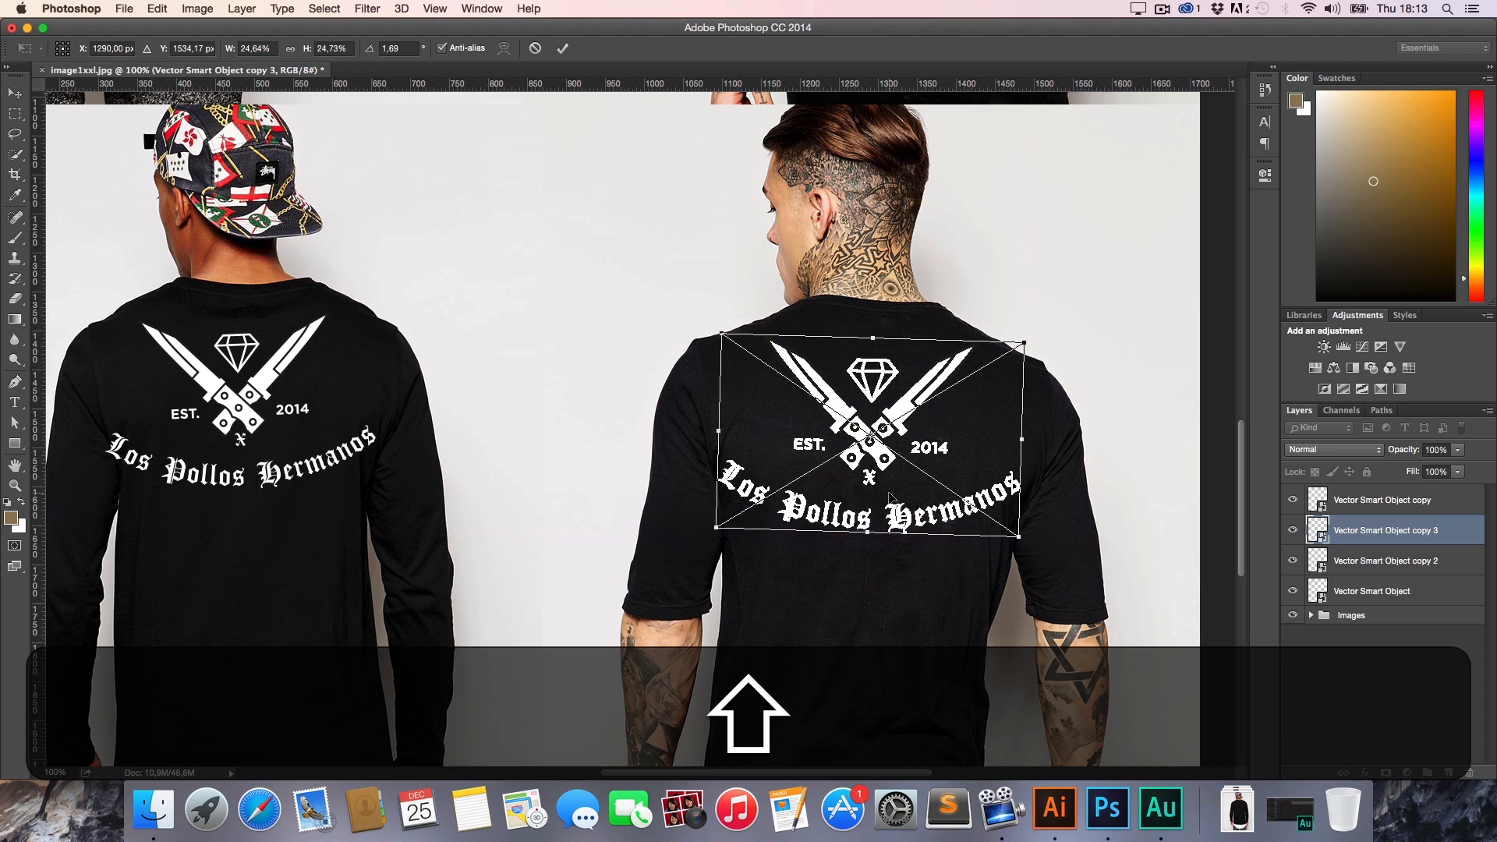
key(Return)
key(Left)
key(Down)
key(Down)
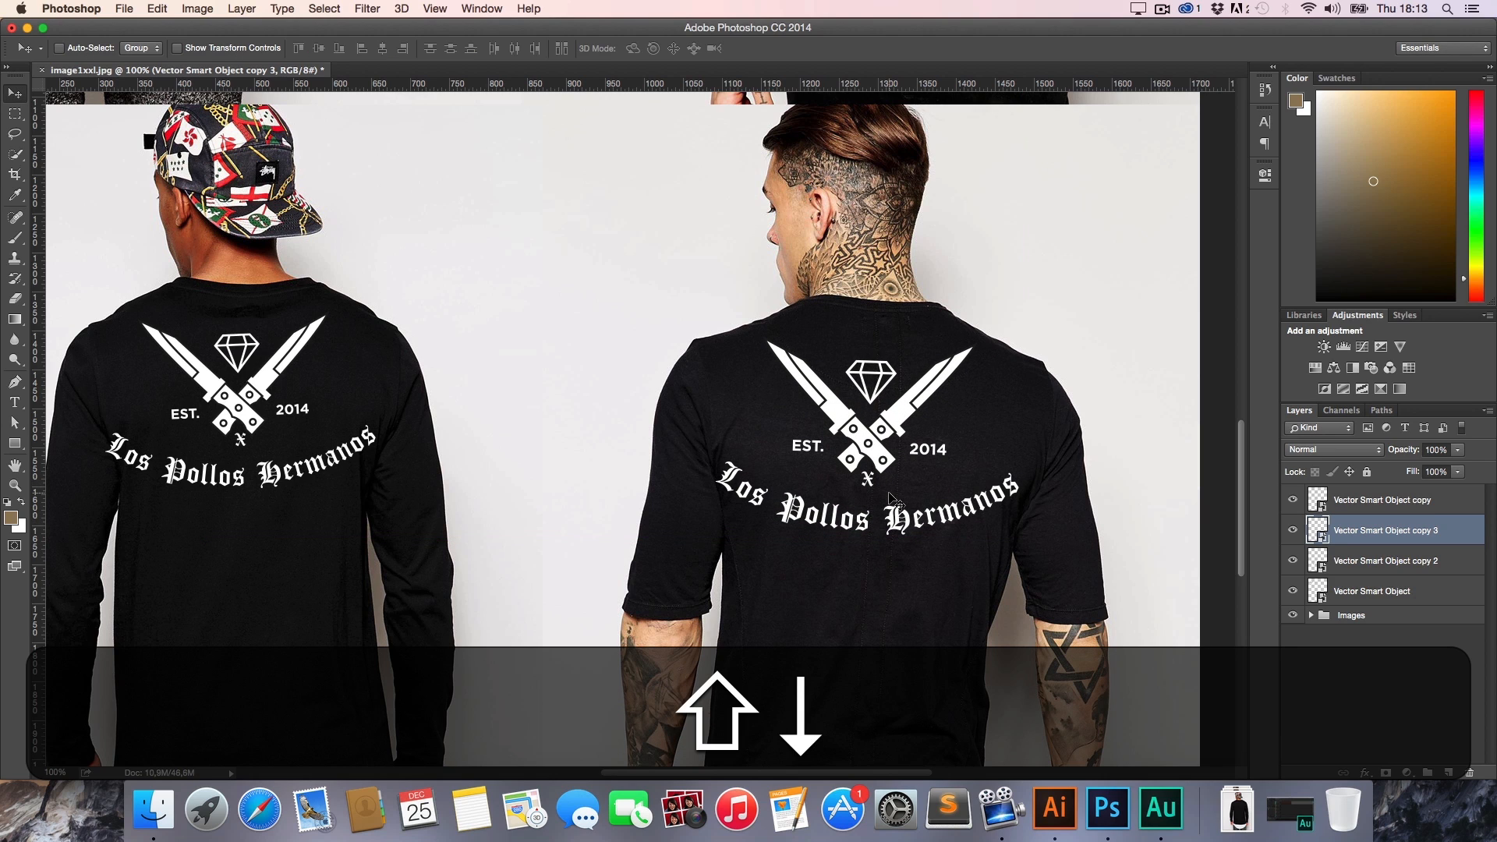
Examine the logo placement on the front and back of both shirts, both close up and in overview
key(z)
alt+click(746, 445)
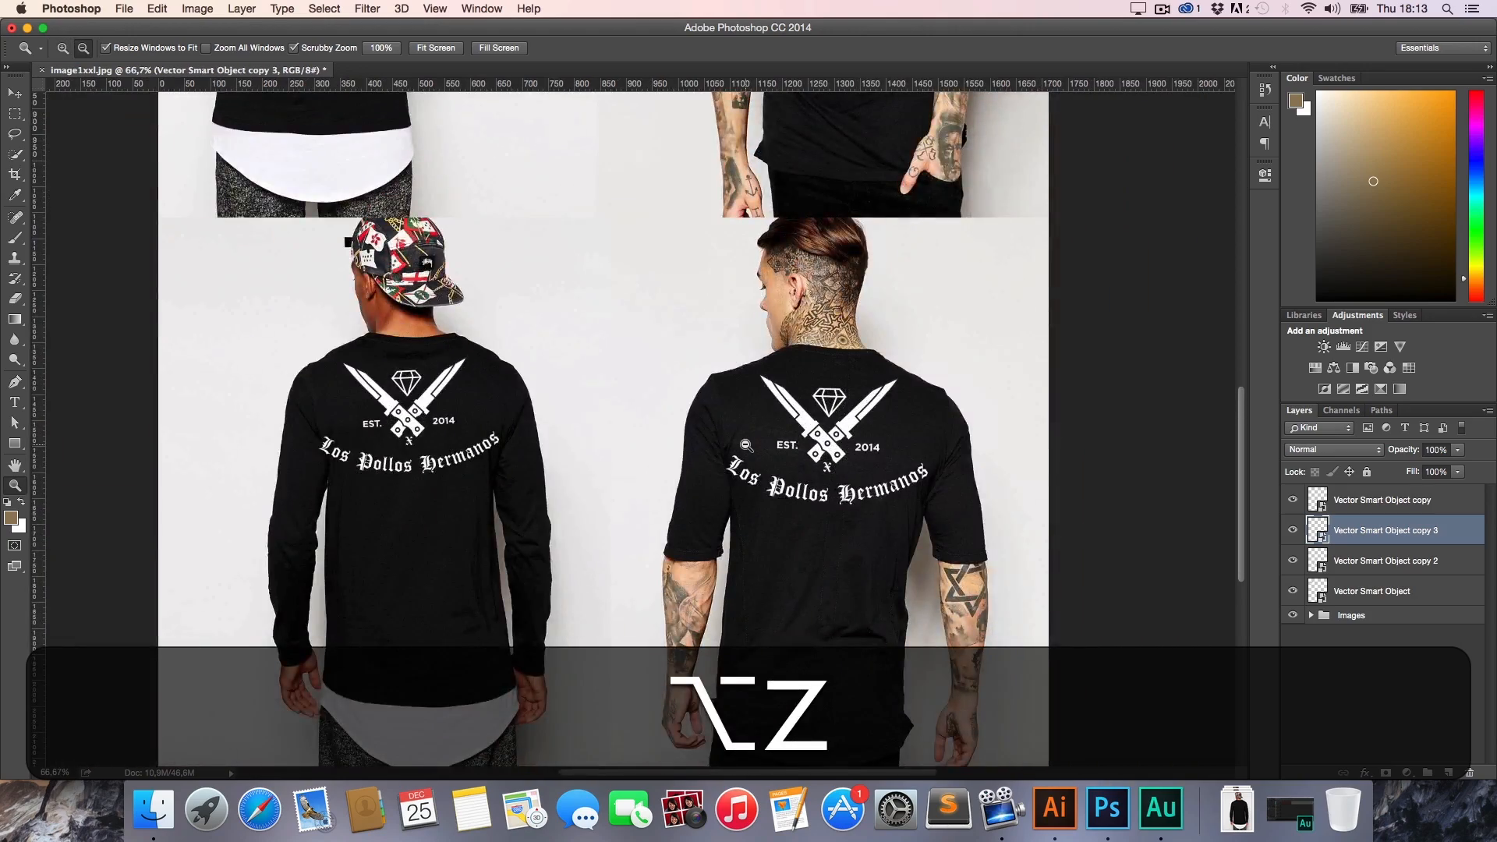
alt+click(745, 445)
key(h)
drag(736, 386, 691, 548)
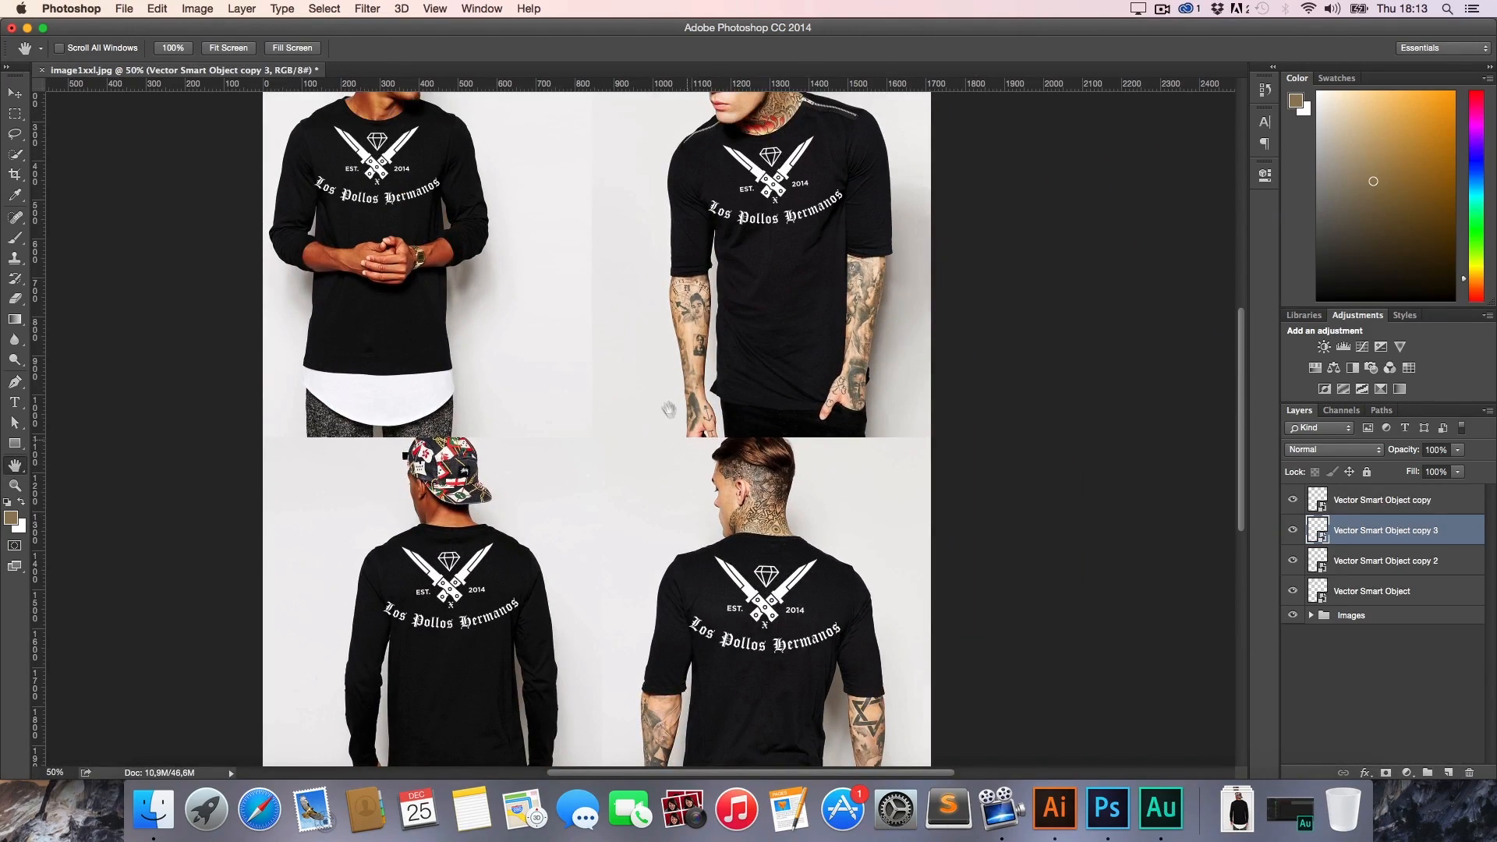
drag(666, 407, 644, 522)
key(super+1)
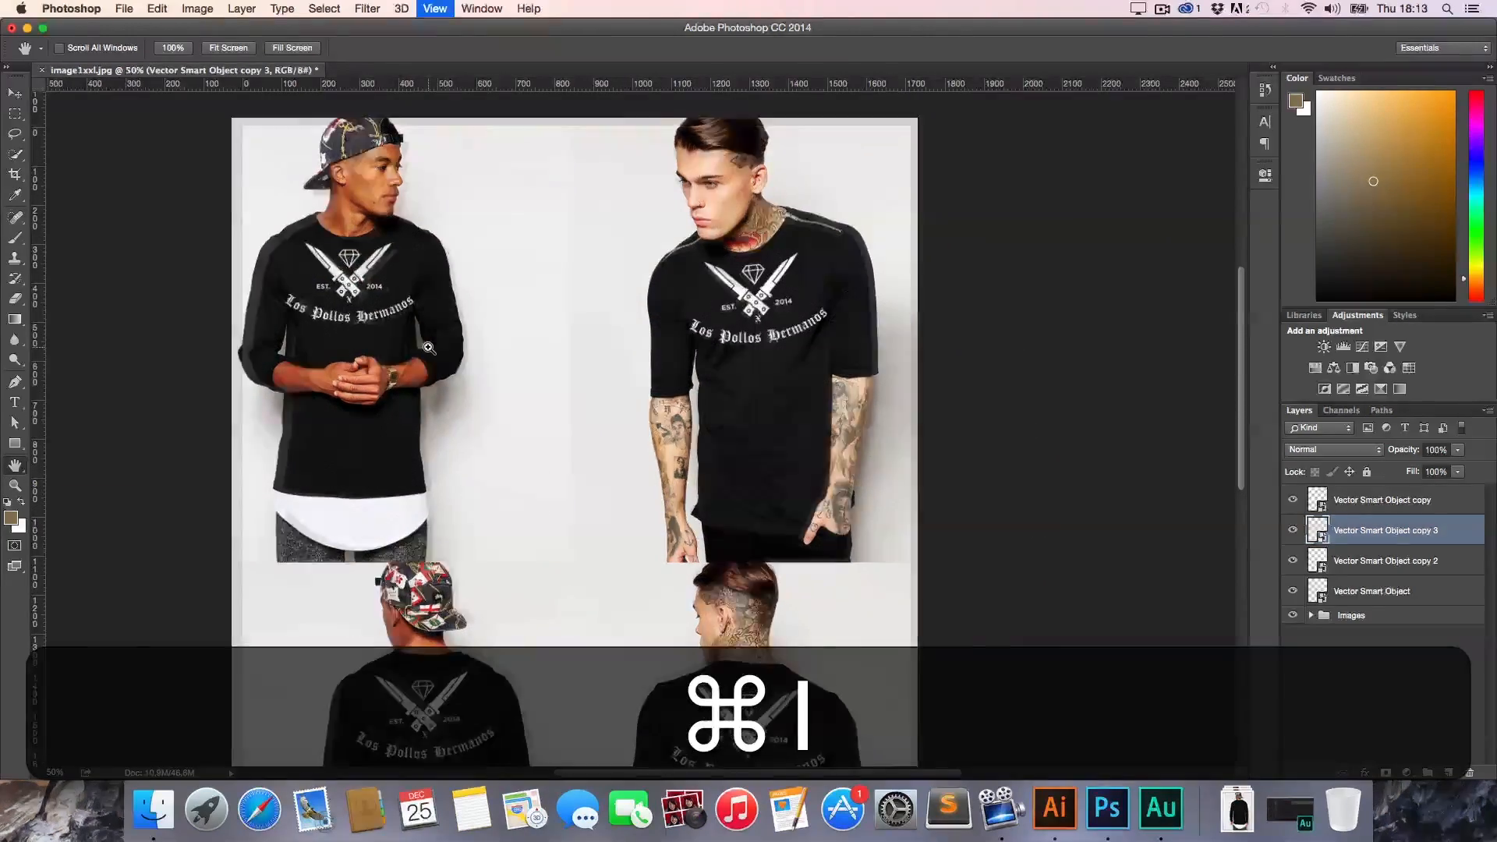
key(super+h)
drag(268, 321, 473, 484)
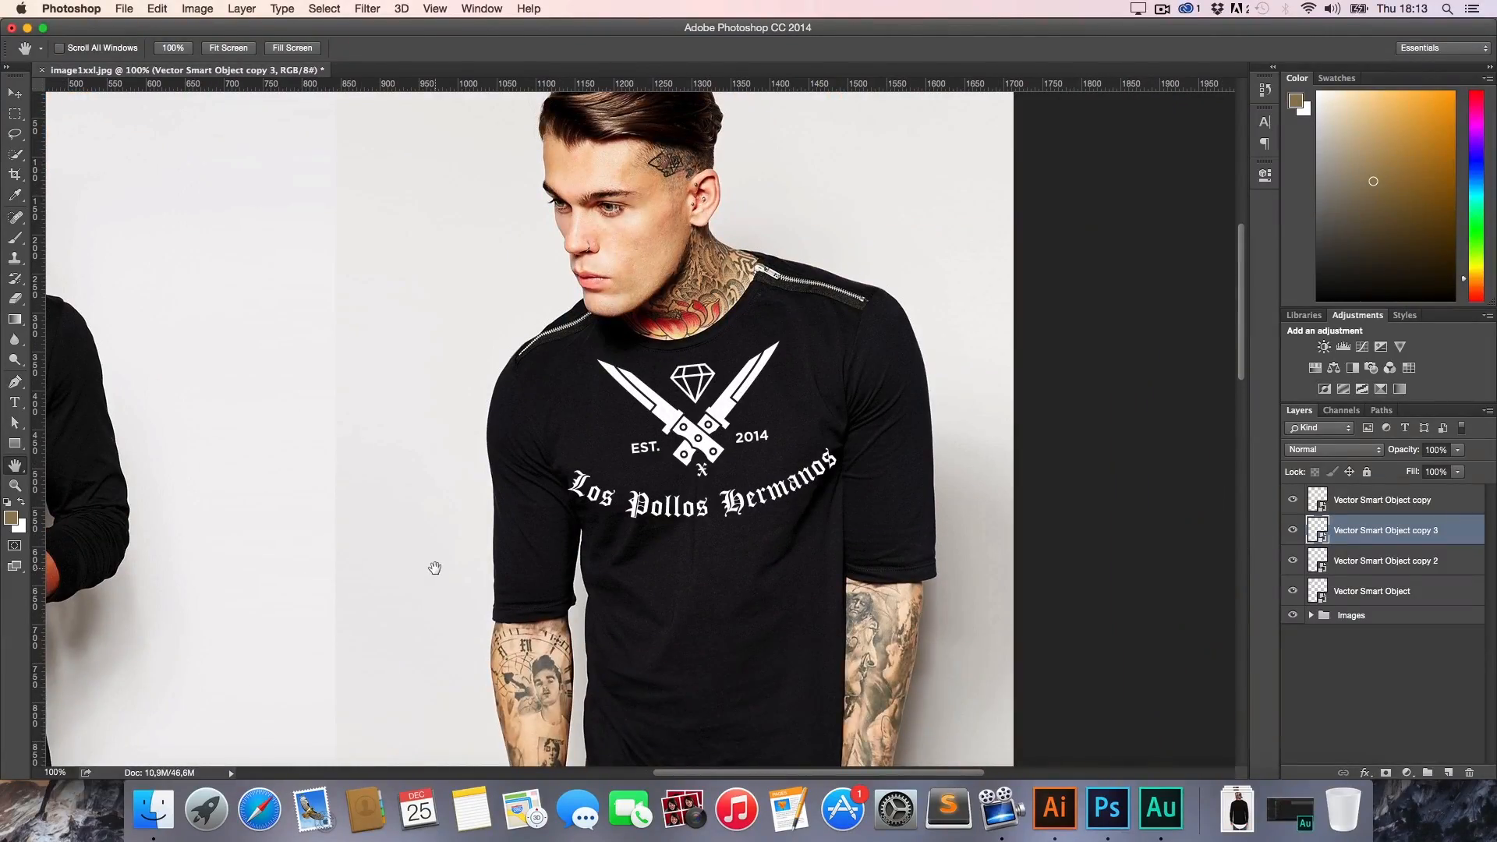
key(z)
click(489, 547)
alt+click(489, 547)
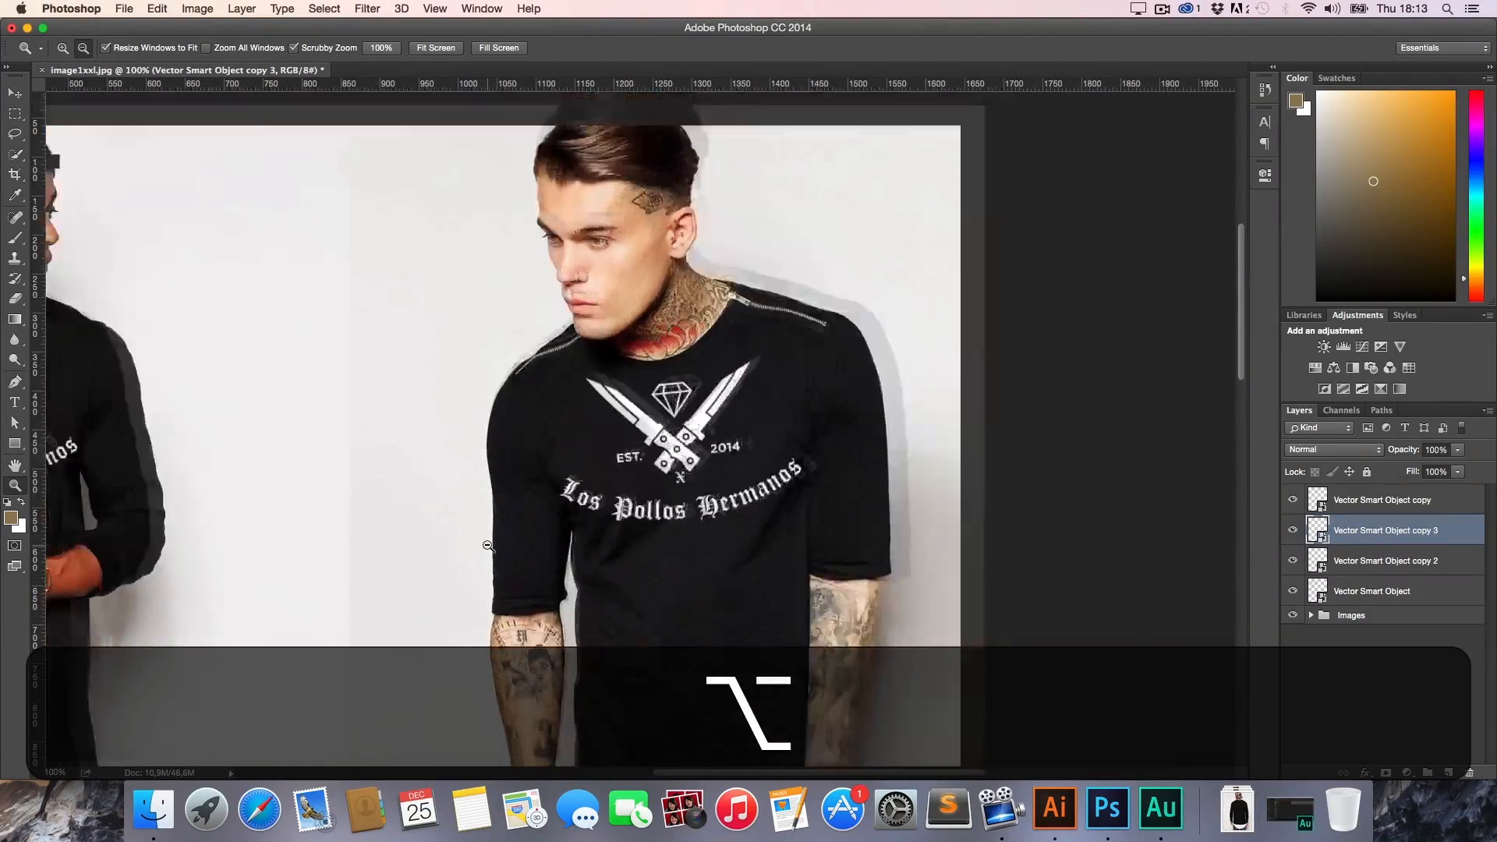
alt+click(489, 547)
key(h)
drag(511, 635, 540, 444)
key(z)
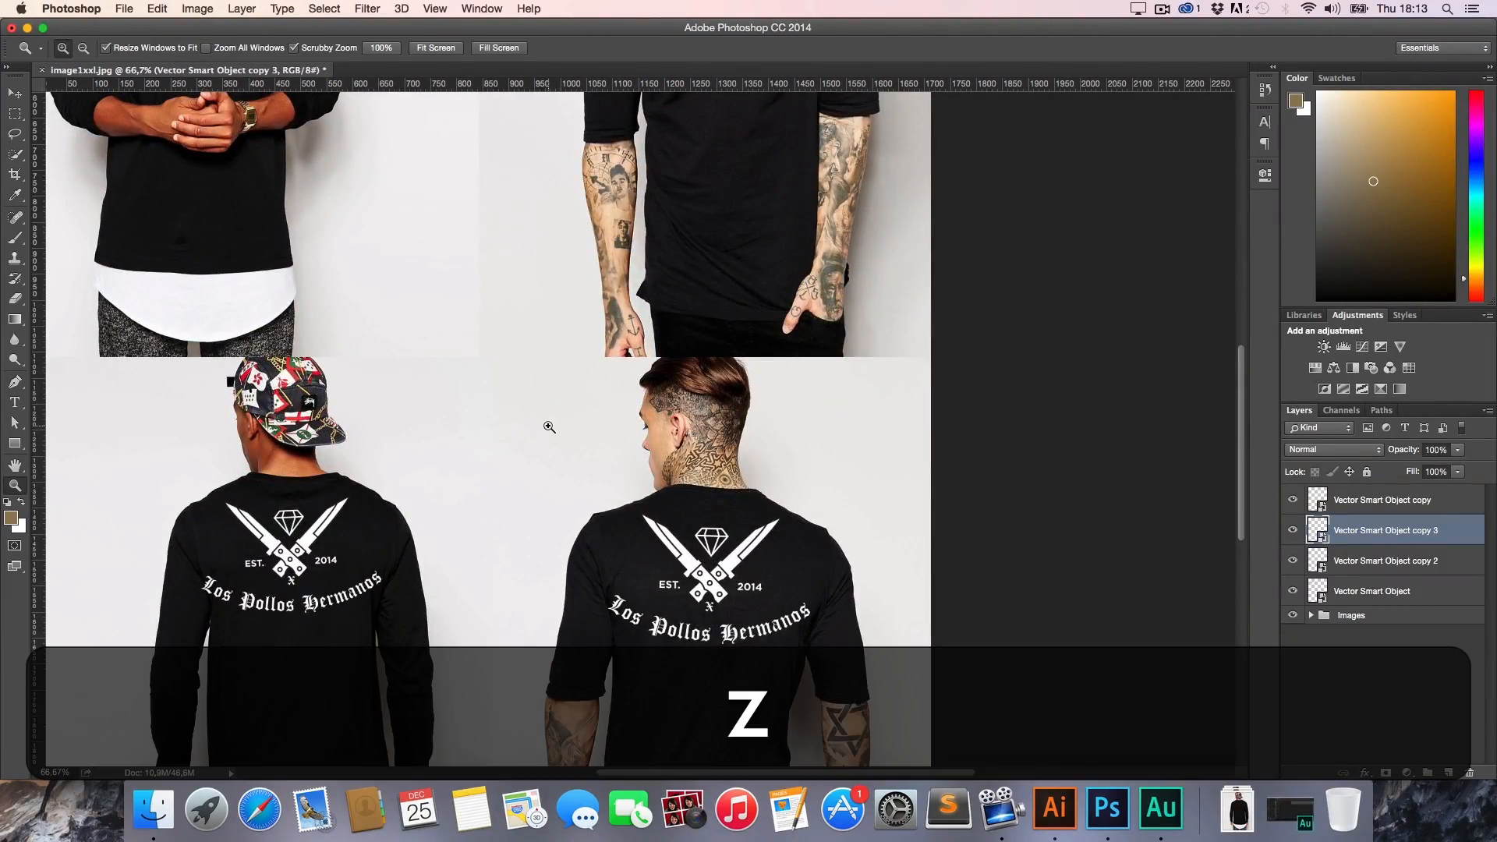
alt+click(544, 425)
key(h)
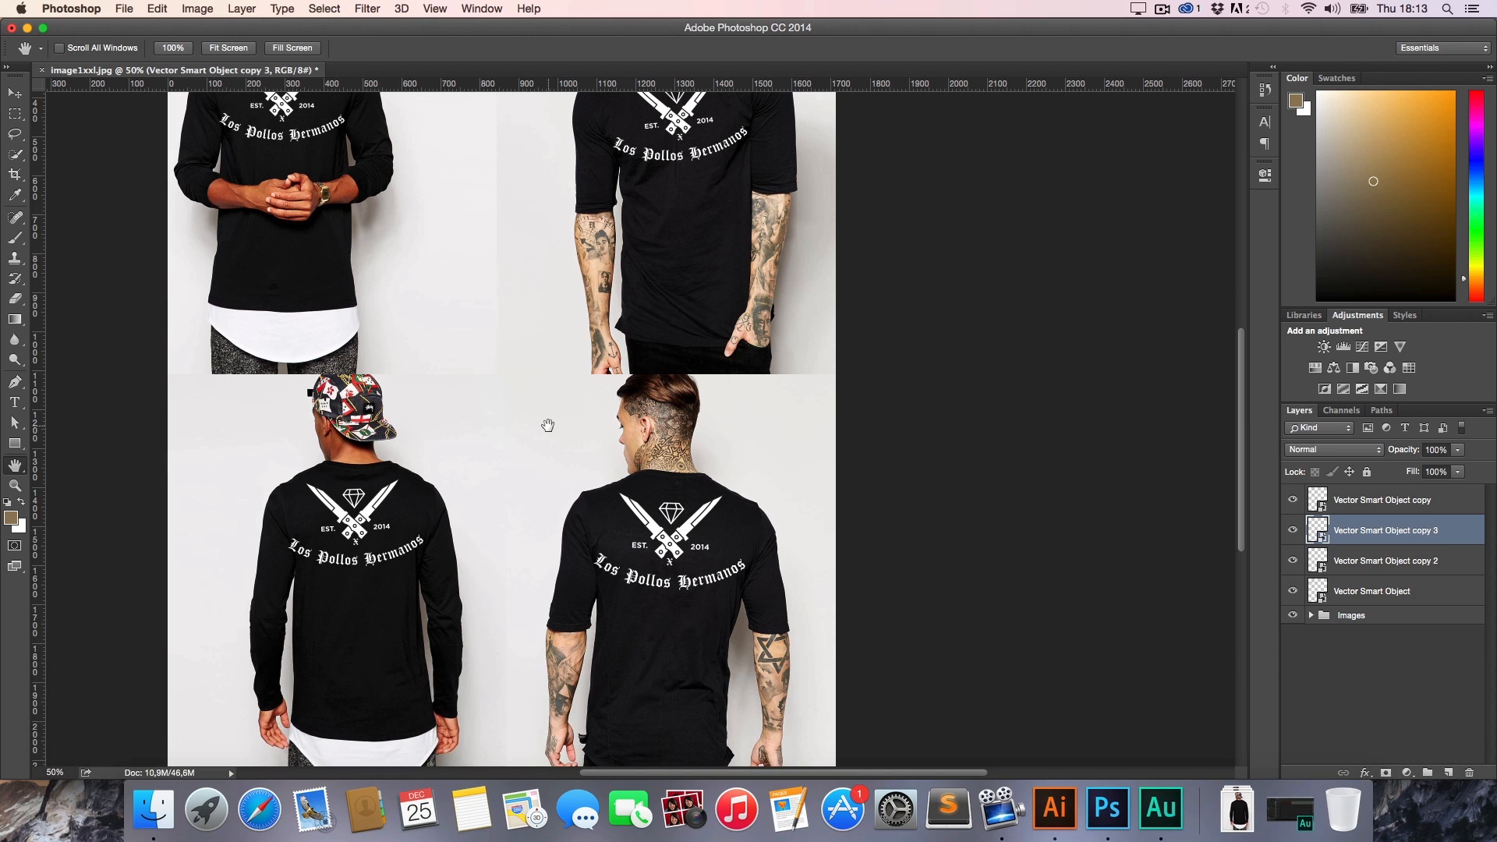
drag(539, 430, 523, 584)
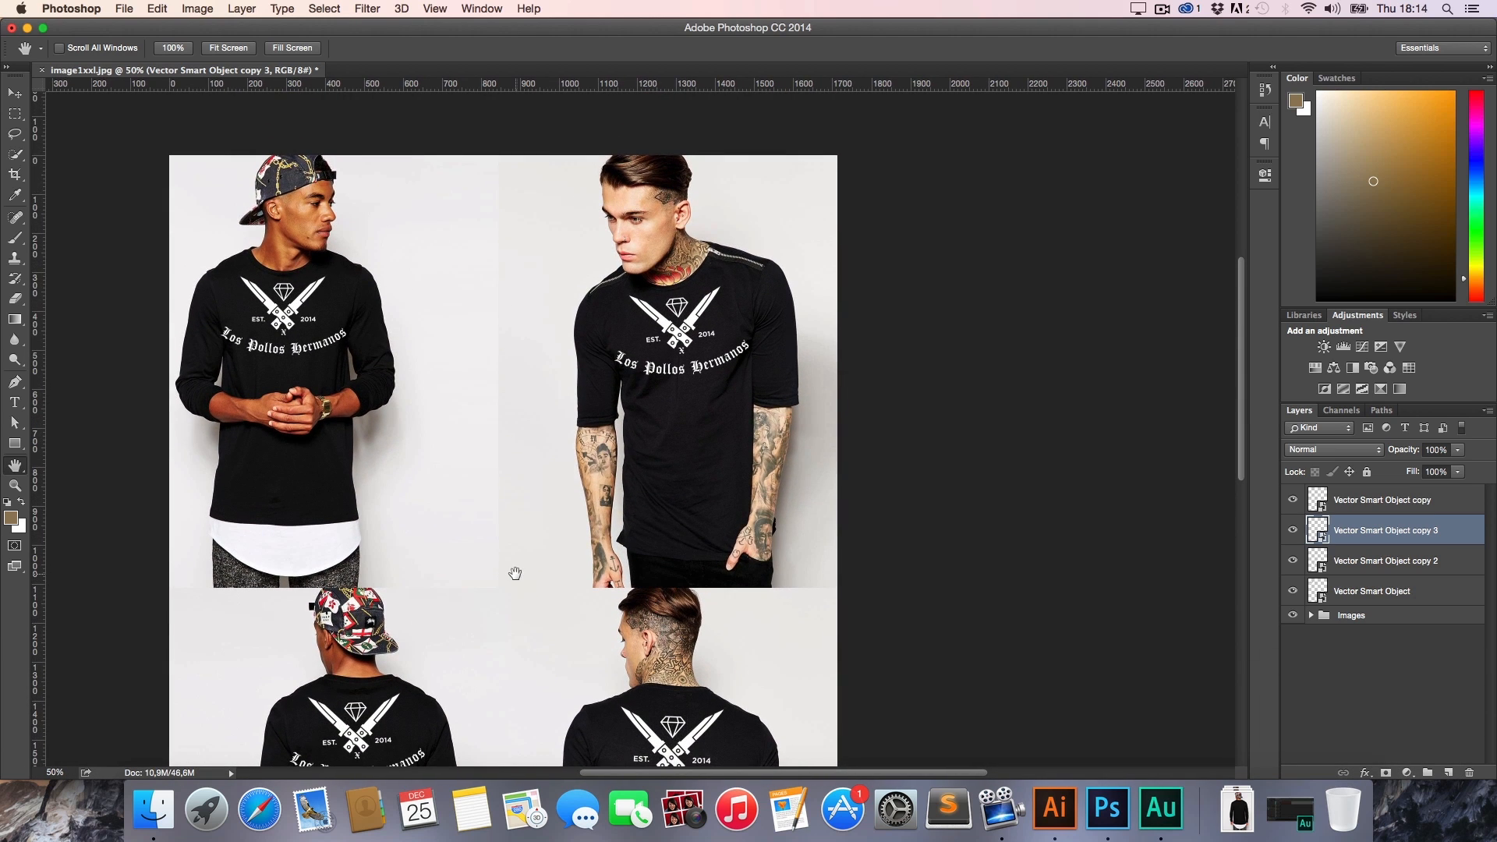
Switch to Illustrator and move the curved "Los Pollos Hermanos" lettering up, closer to the crossed knives
click(1054, 809)
click(763, 686)
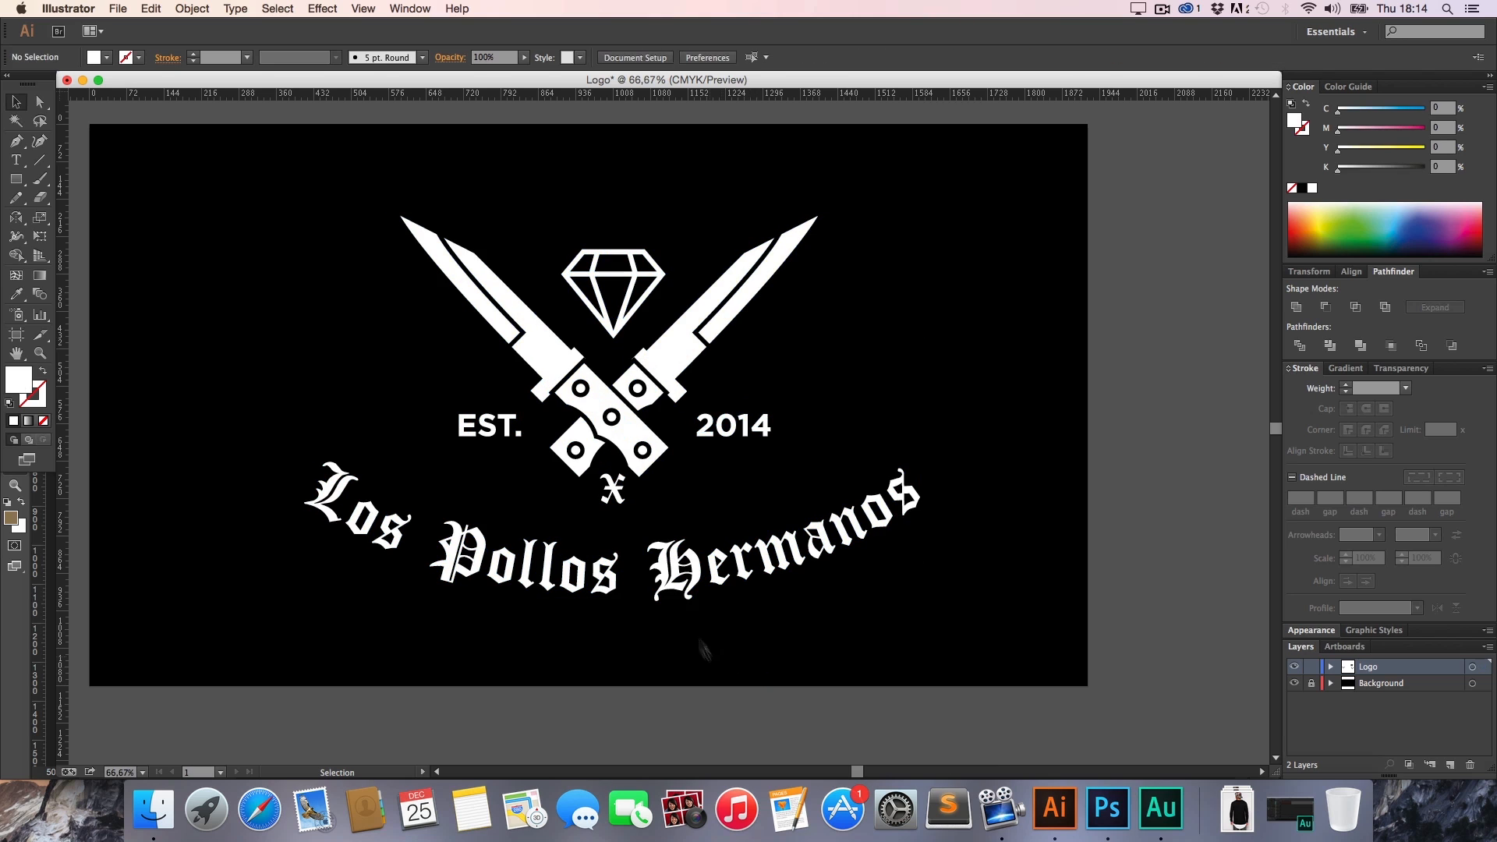
click(683, 587)
key(shift+Up)
key(shift+Up)
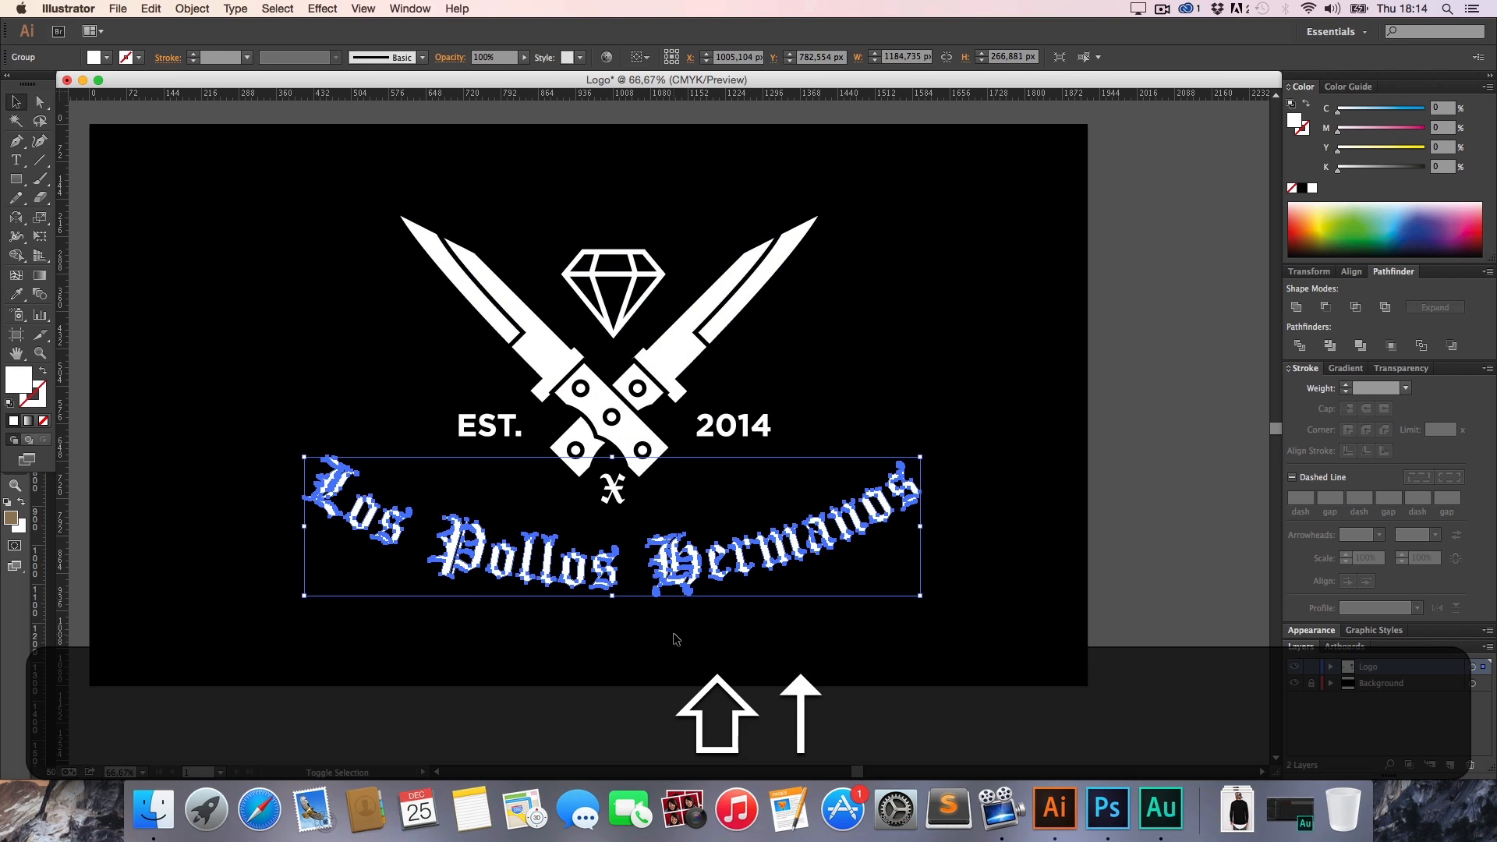
click(674, 635)
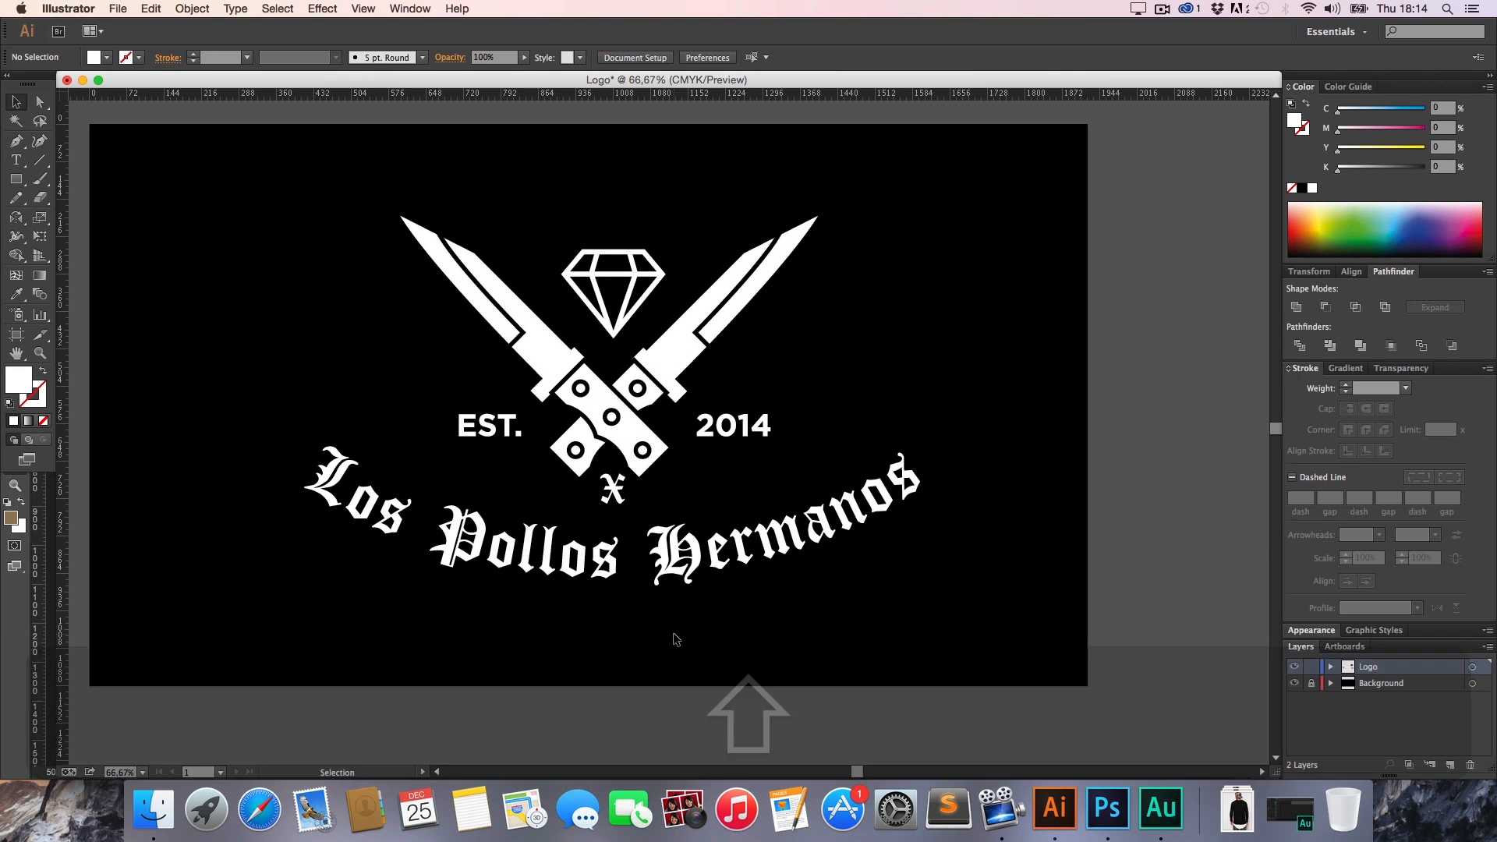
Hide the Background layer to examine the knives' black outlines on white, and show the layer again
key(h)
drag(699, 609, 638, 659)
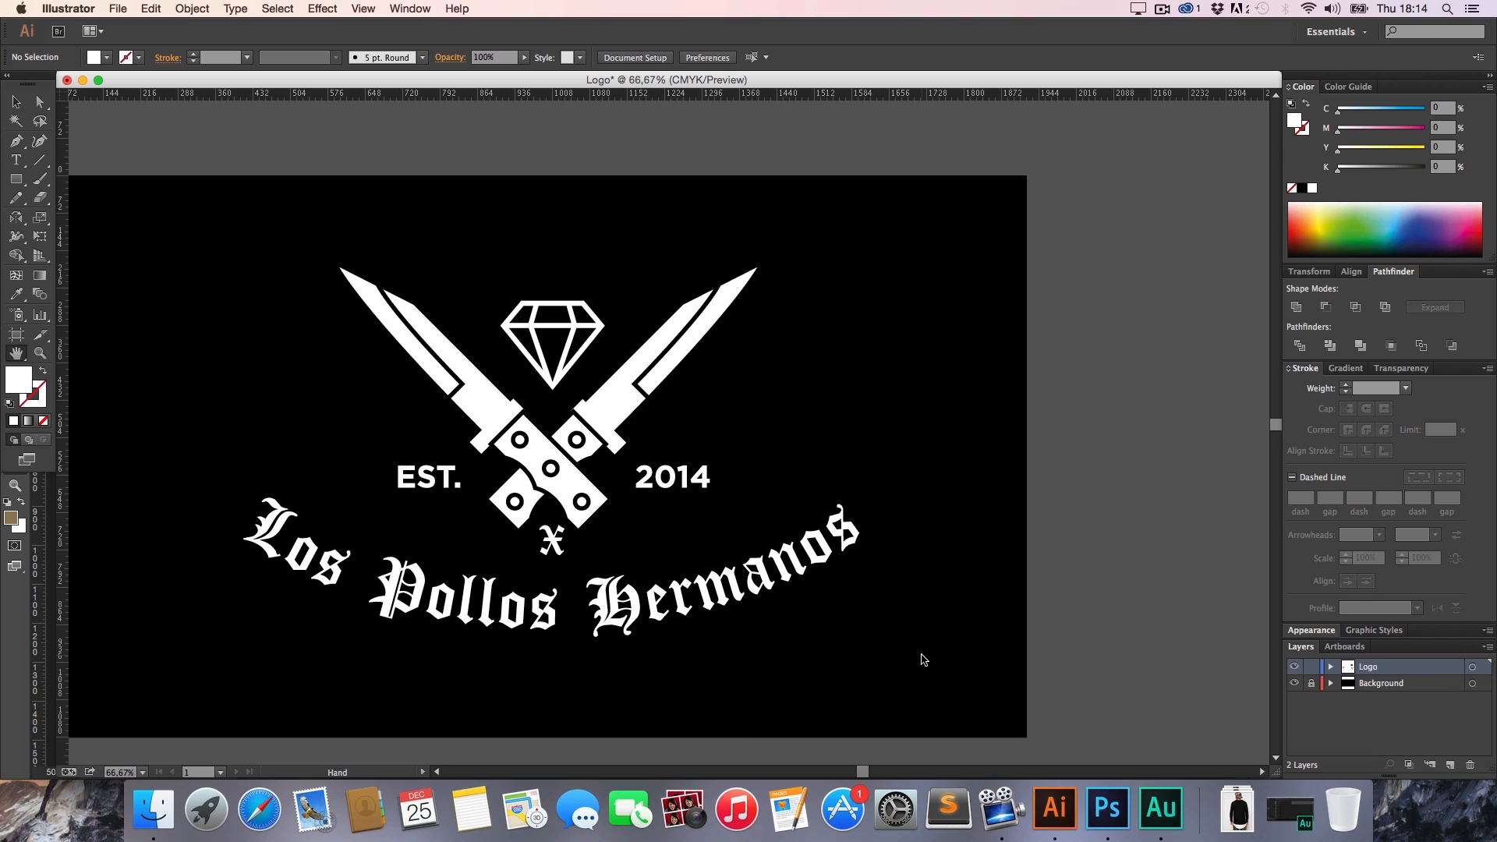
click(1295, 683)
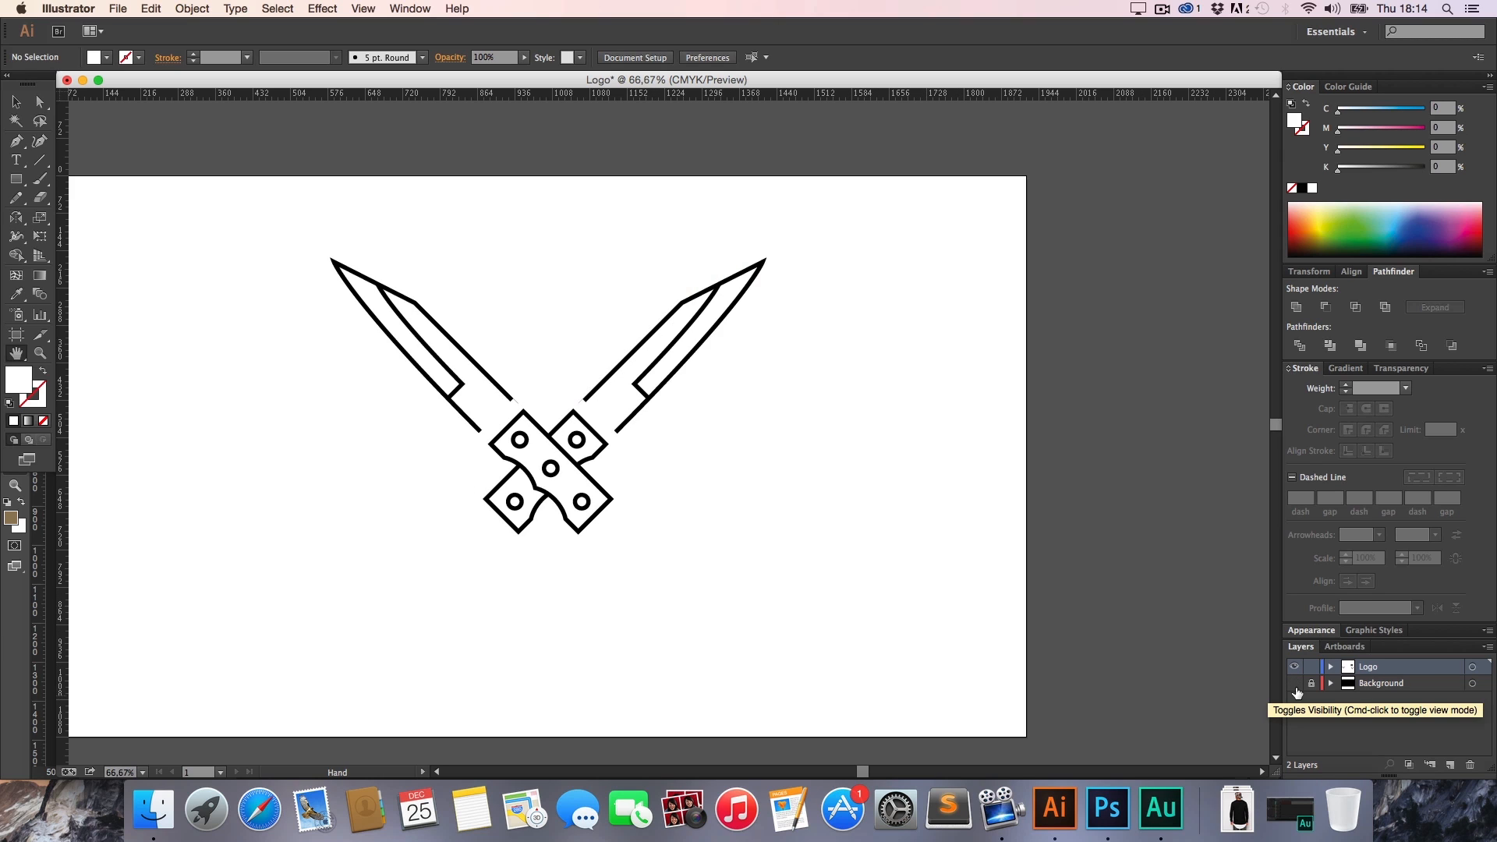
click(1294, 684)
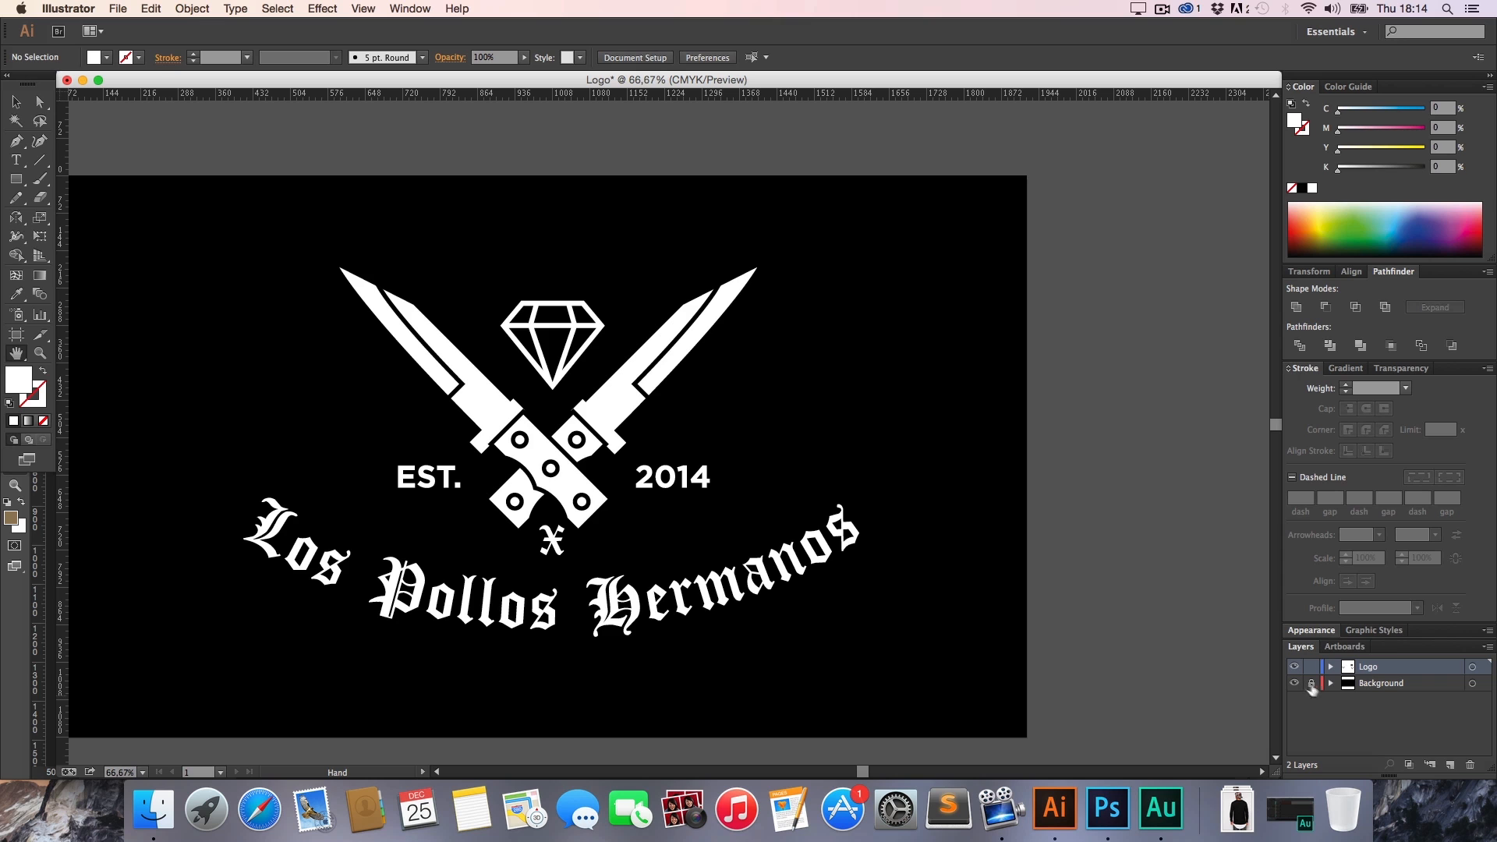
Unlock the Background layer and fill its black rectangle with green
key(v)
click(990, 651)
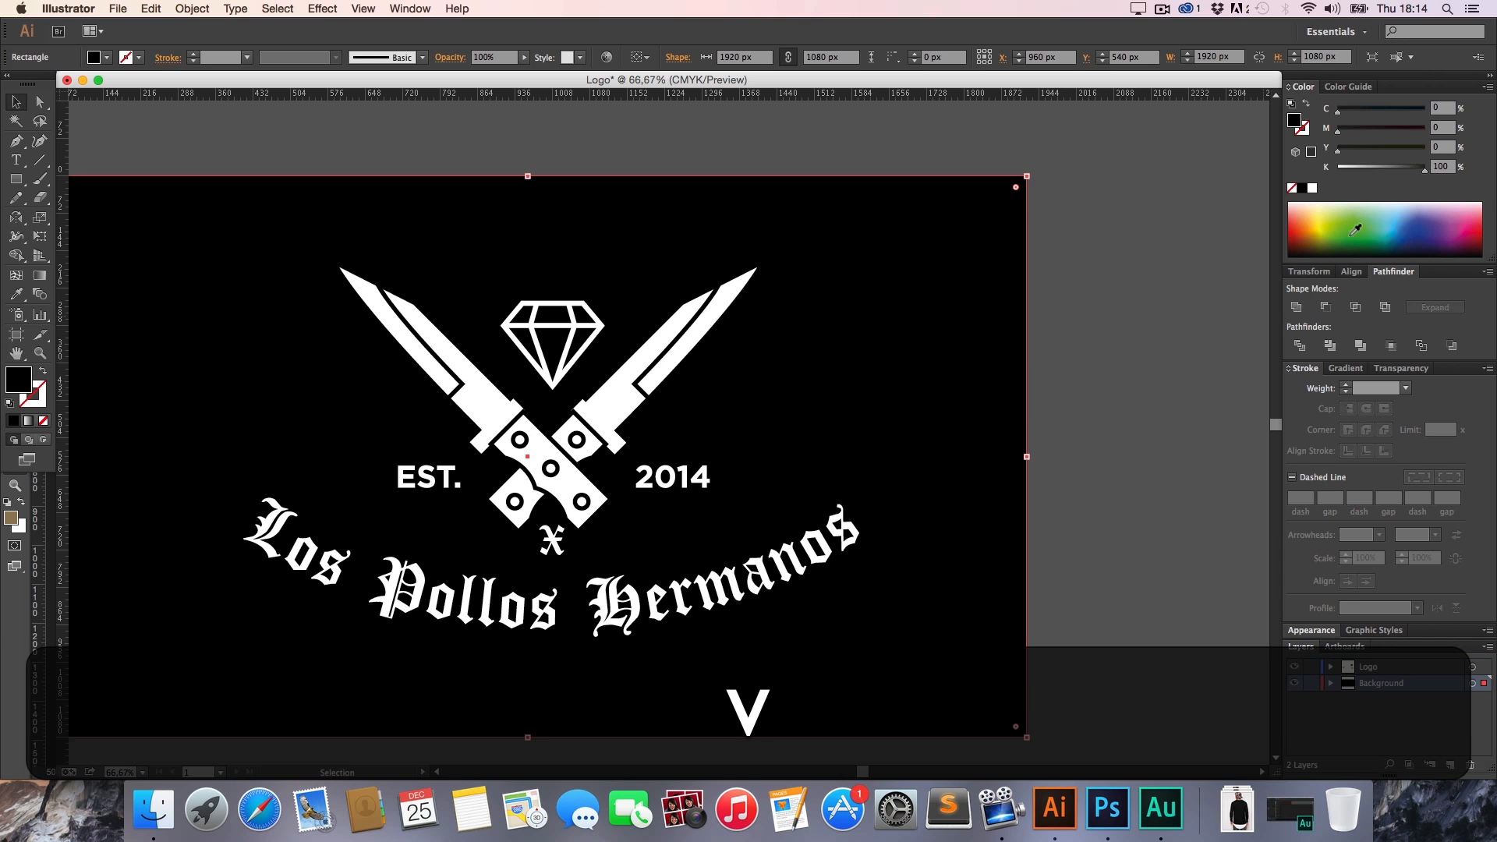
click(1355, 229)
click(1109, 418)
Examine the black outlines on the crossed knives up close against the green background
key(z)
click(630, 506)
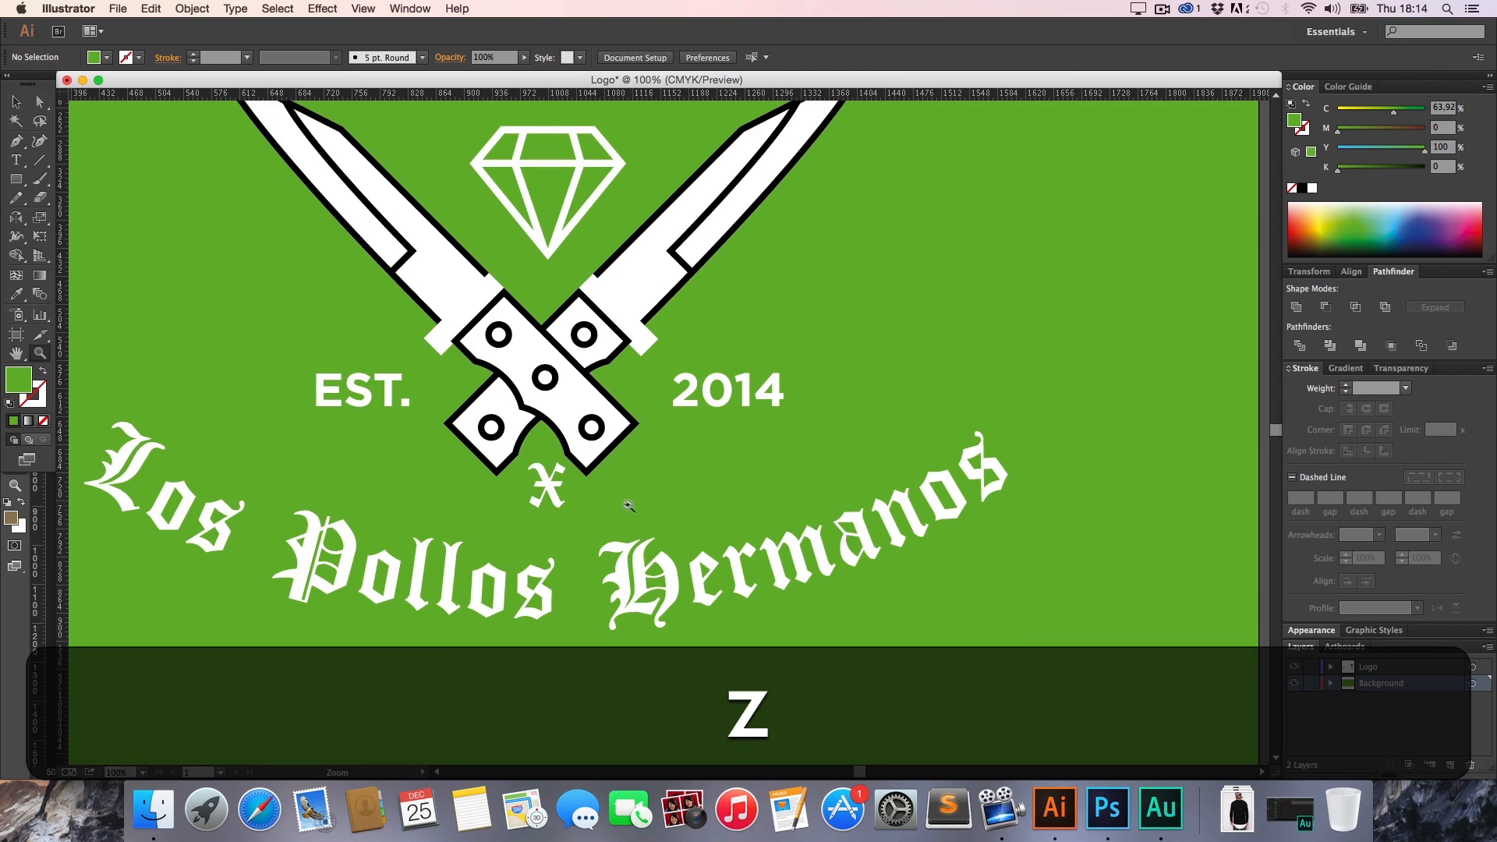
click(563, 405)
key(h)
drag(662, 389, 595, 489)
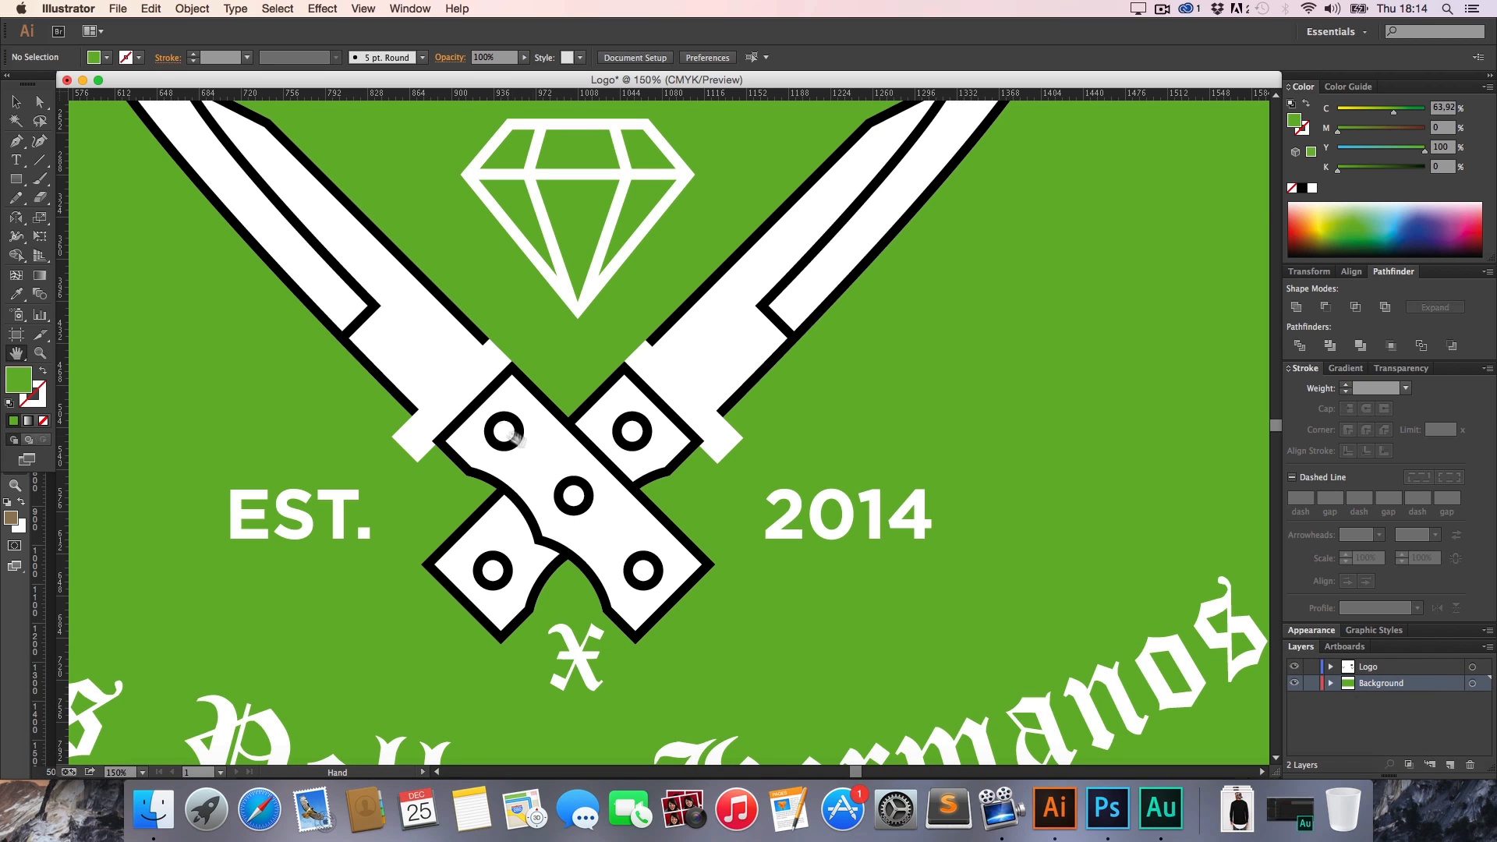
key(h)
drag(415, 380, 487, 476)
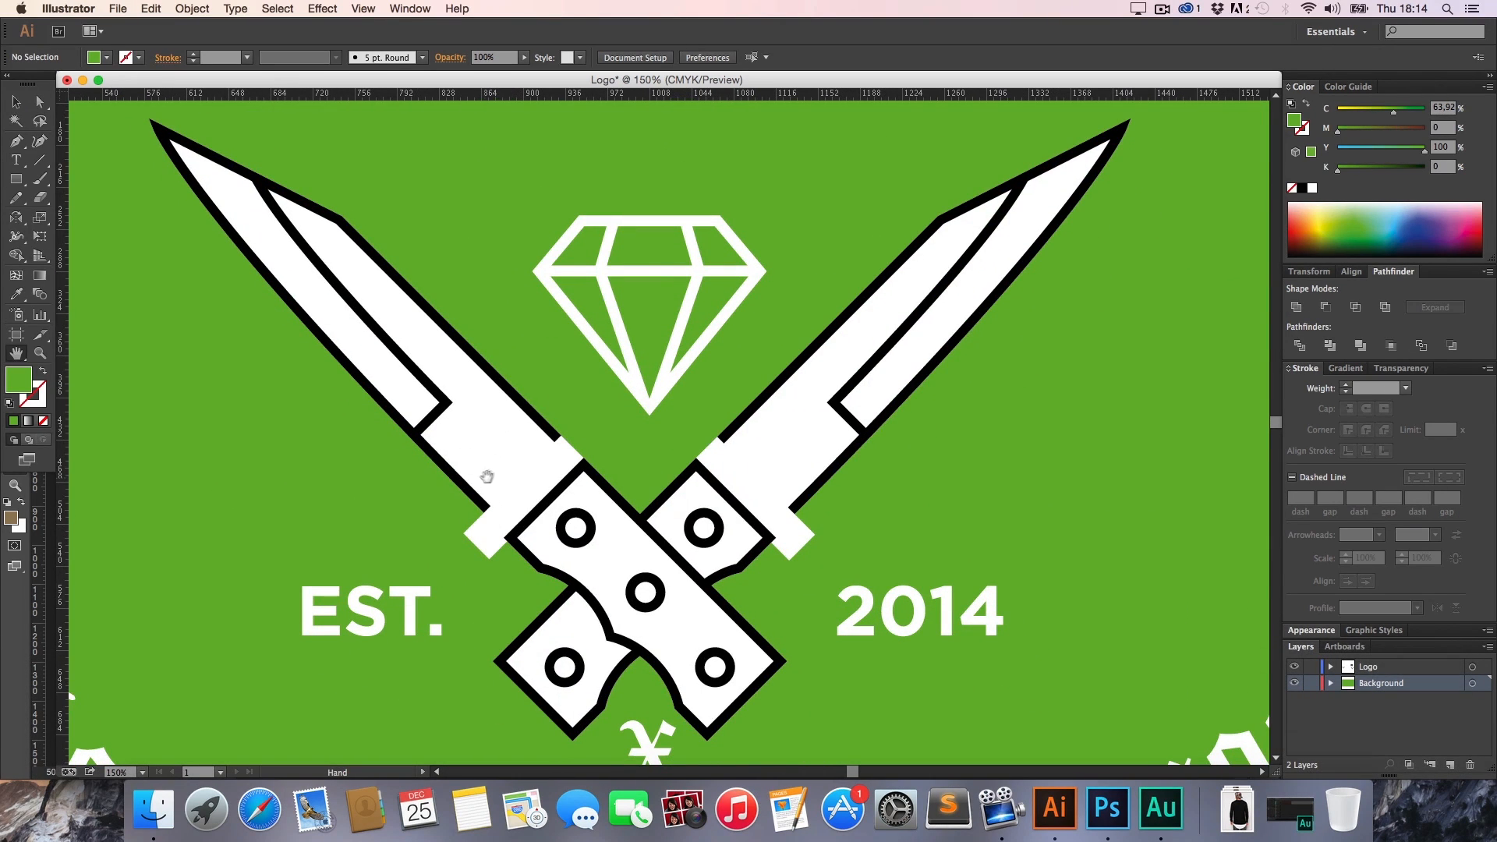
key(v)
click(522, 433)
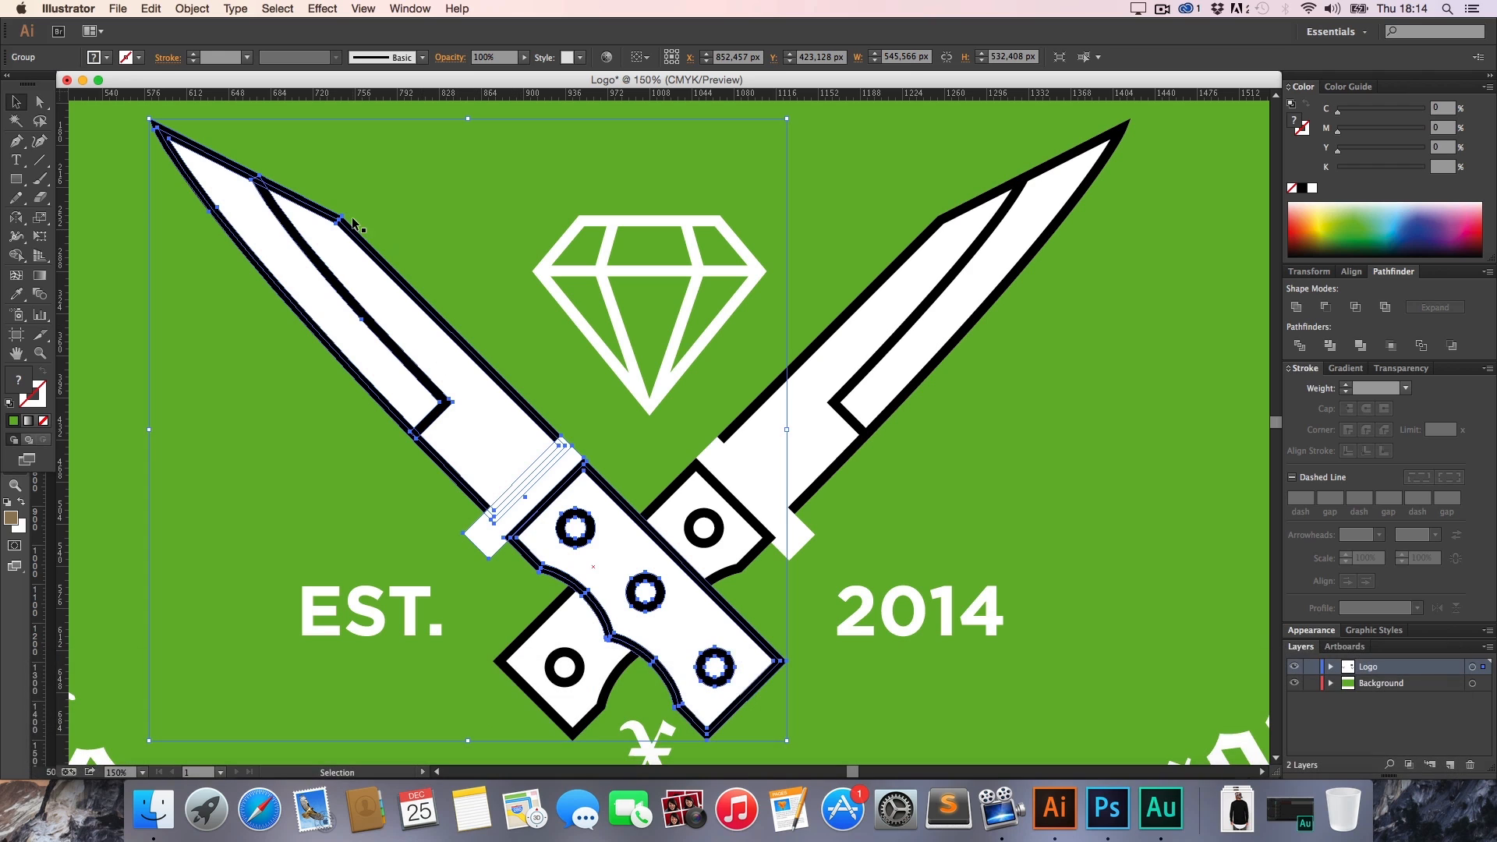
Try deleting the left blade's black outline along with the blade piece selected with it, and undo the deletion
click(183, 13)
click(145, 197)
click(145, 197)
key(a)
click(357, 241)
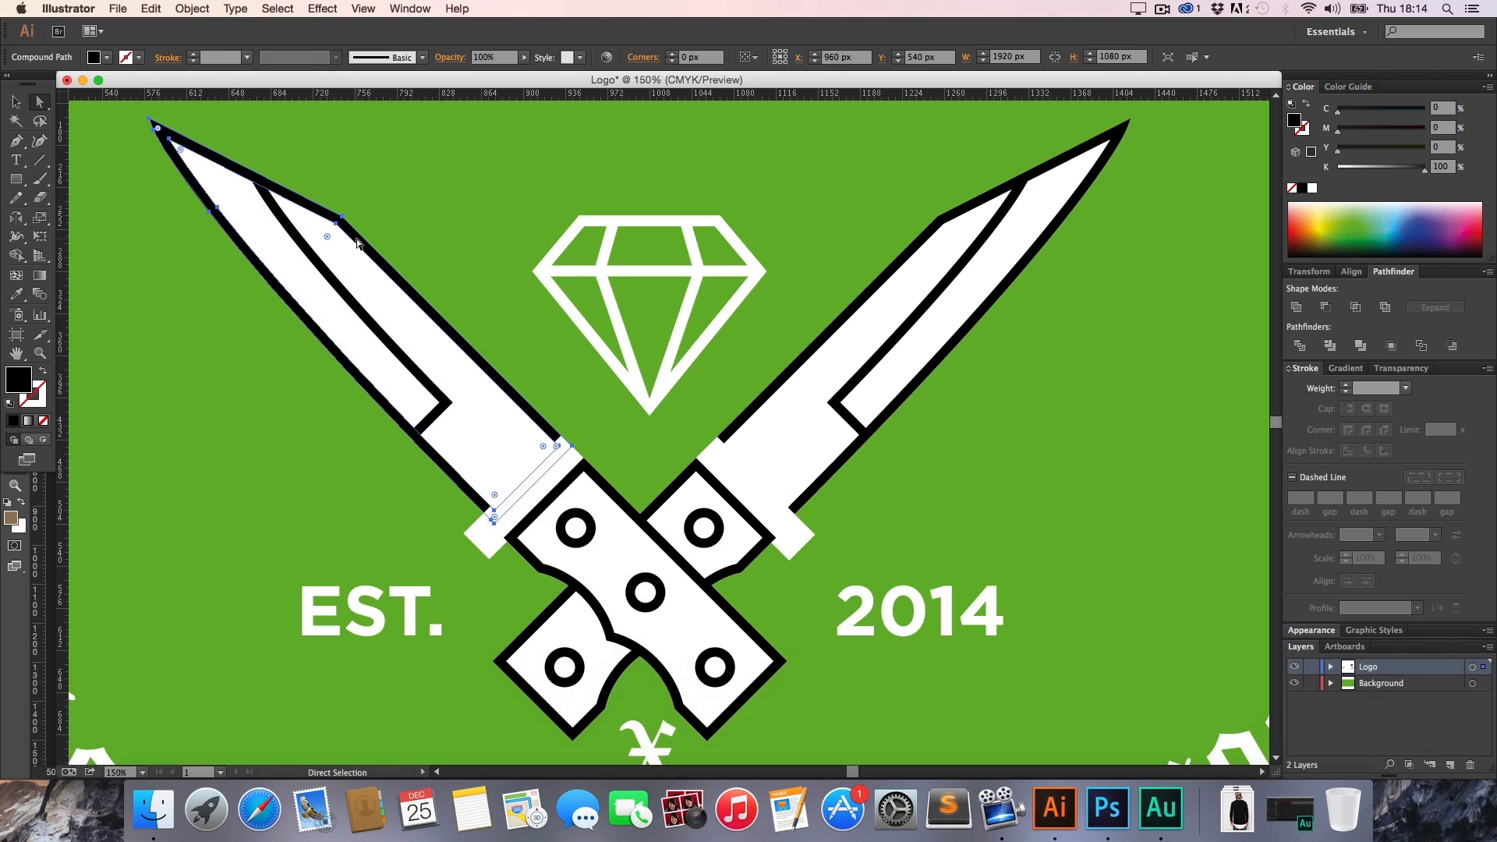
key(z)
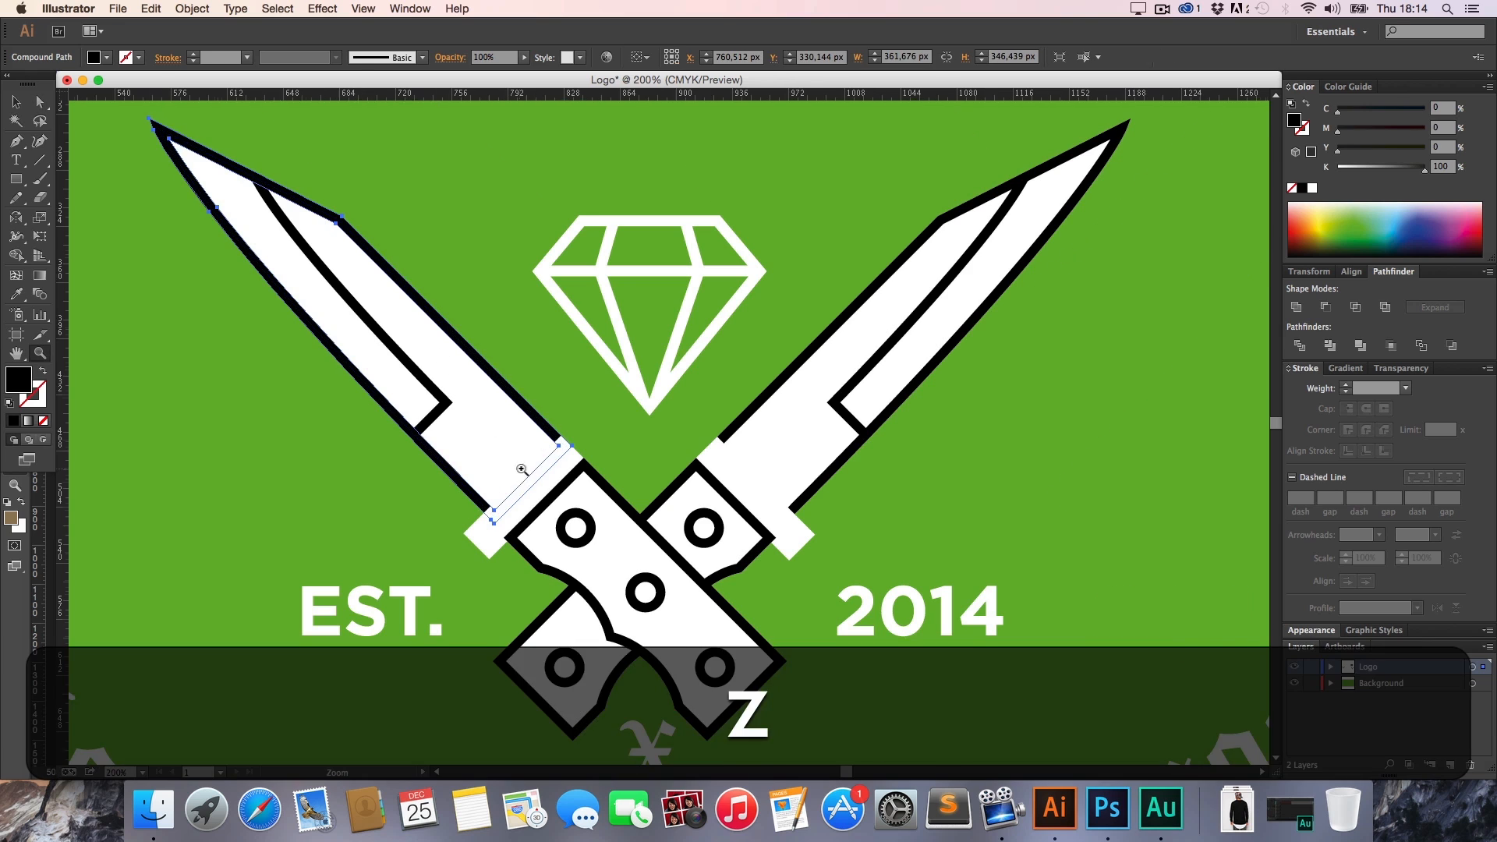
click(520, 470)
key(a)
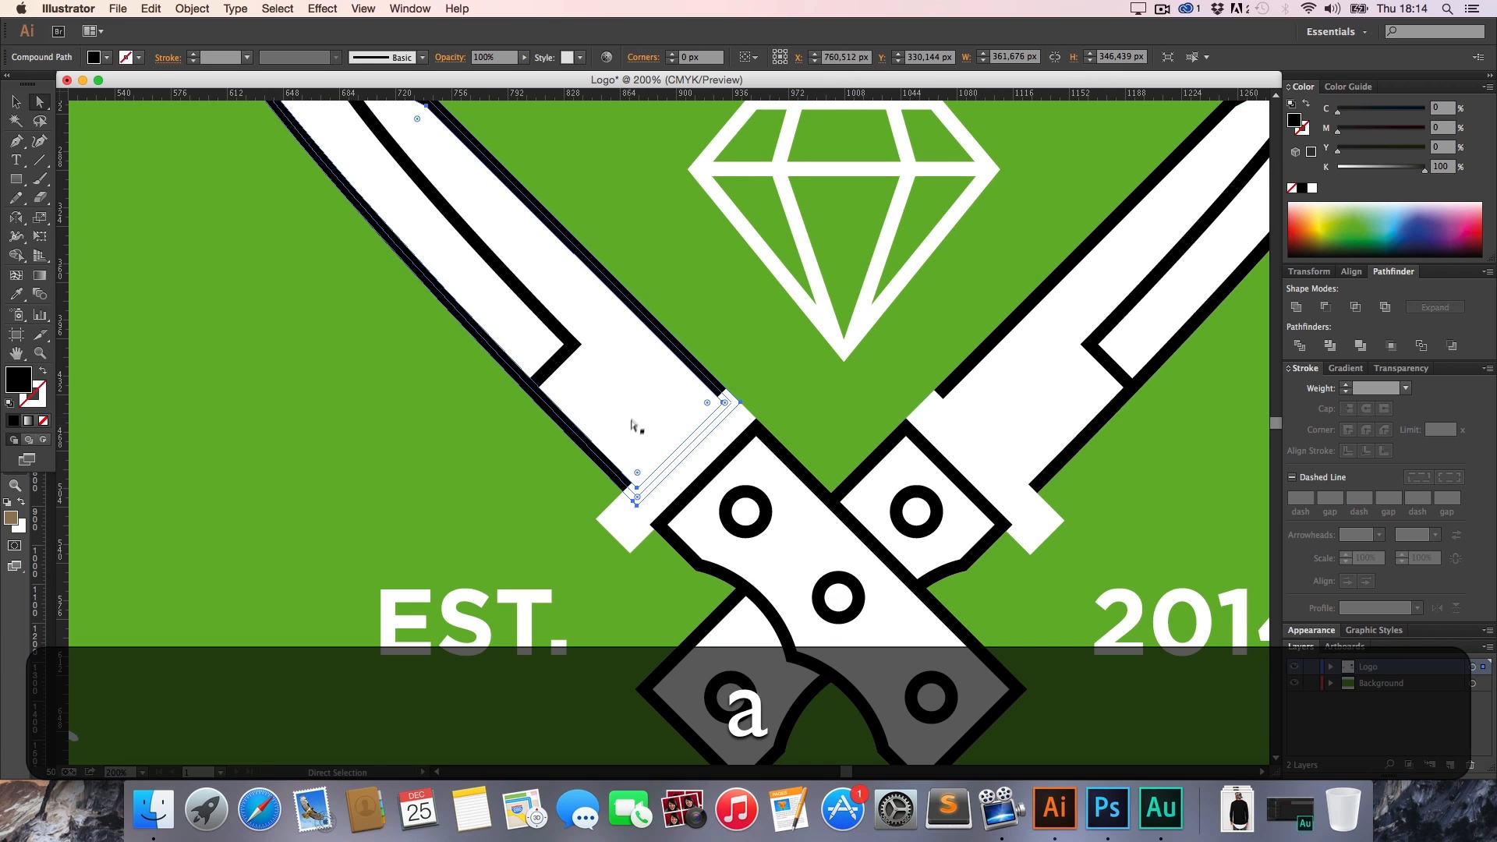
shift+click(635, 406)
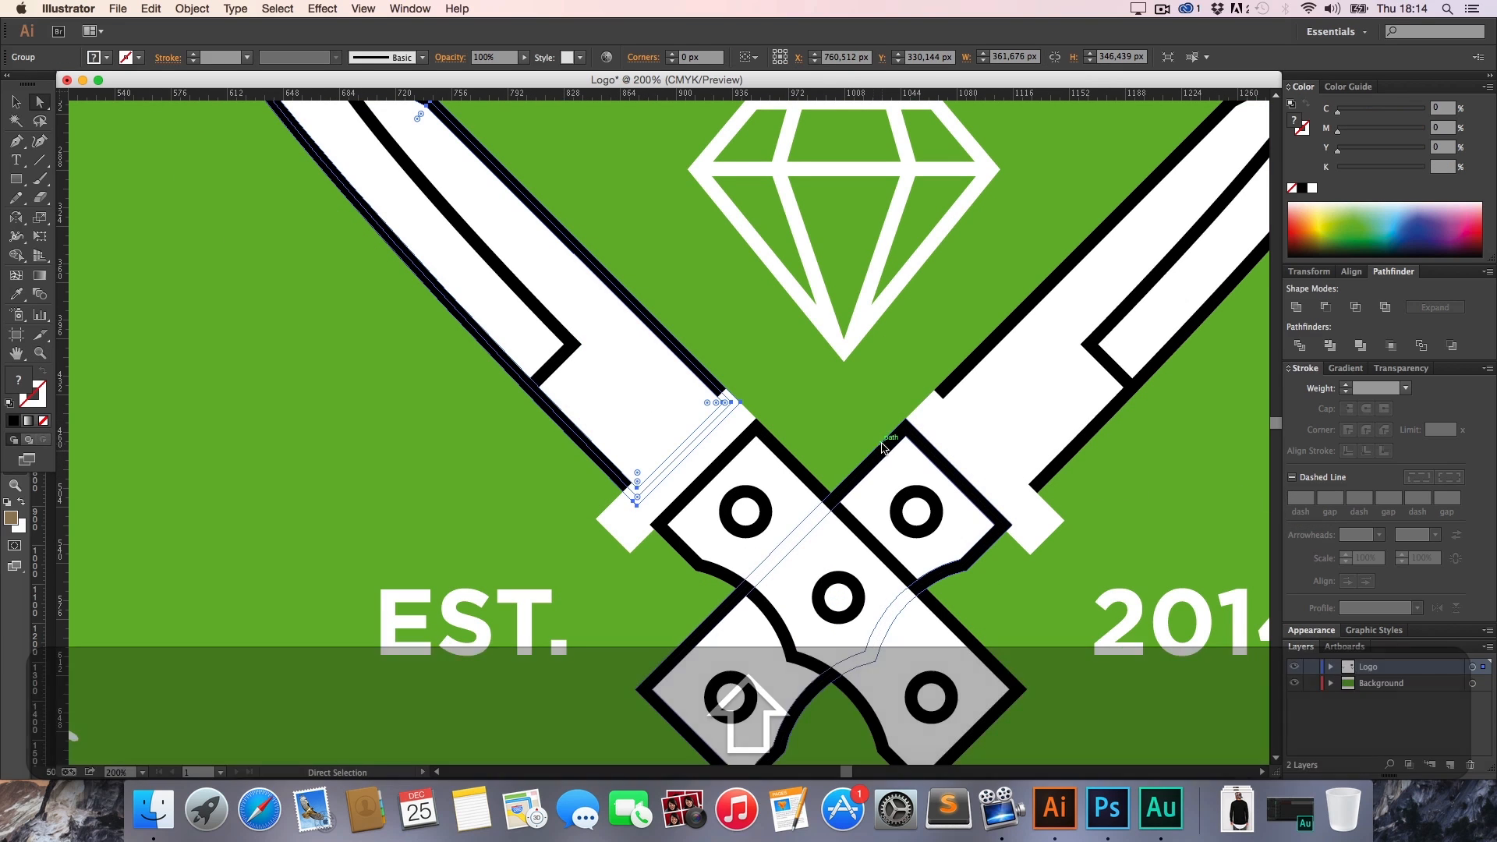
key(h)
drag(842, 404, 788, 570)
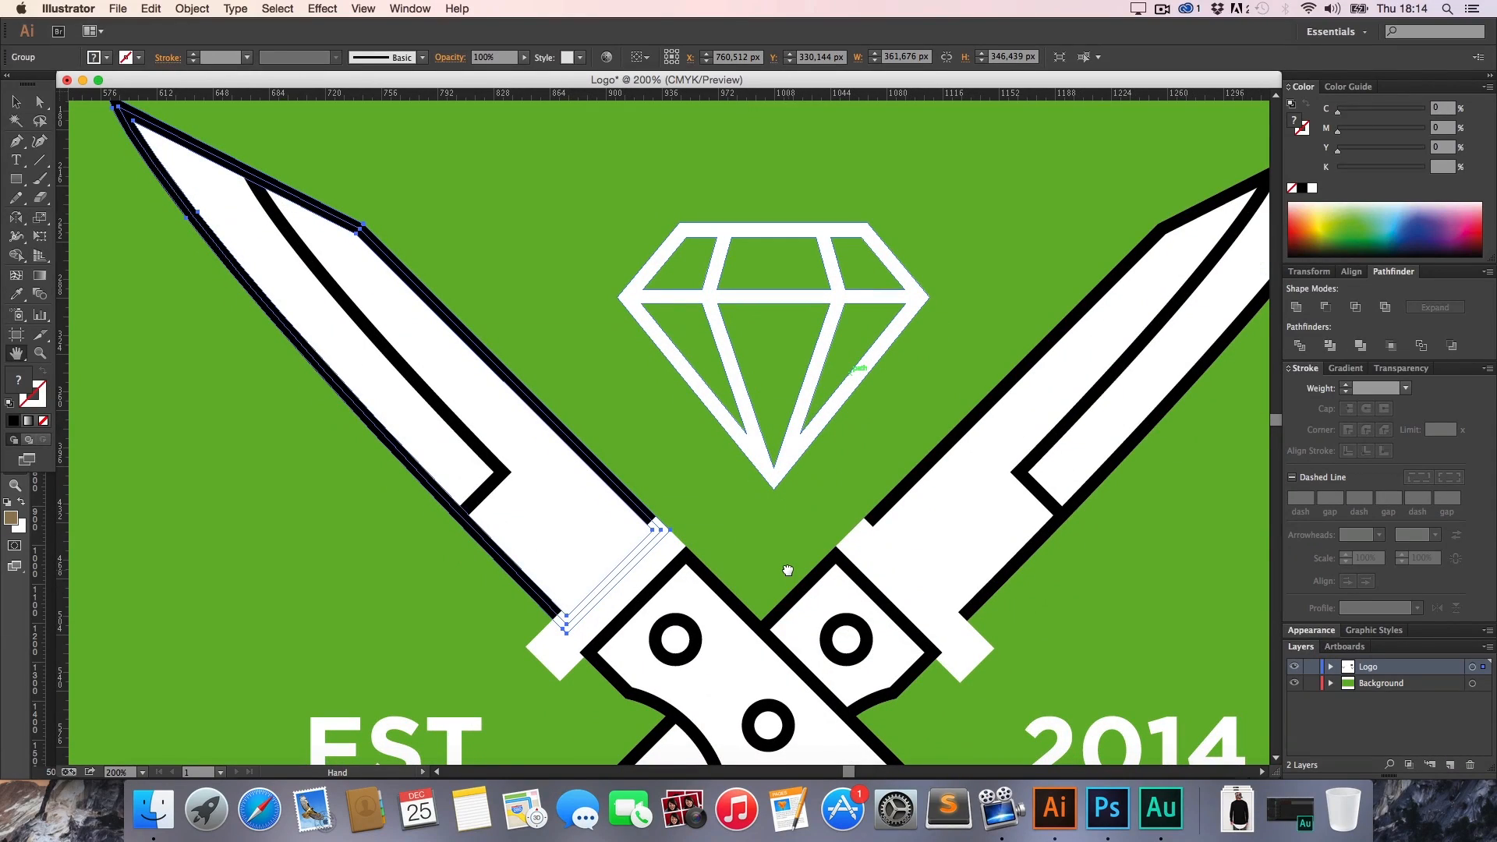
key(BackSpace)
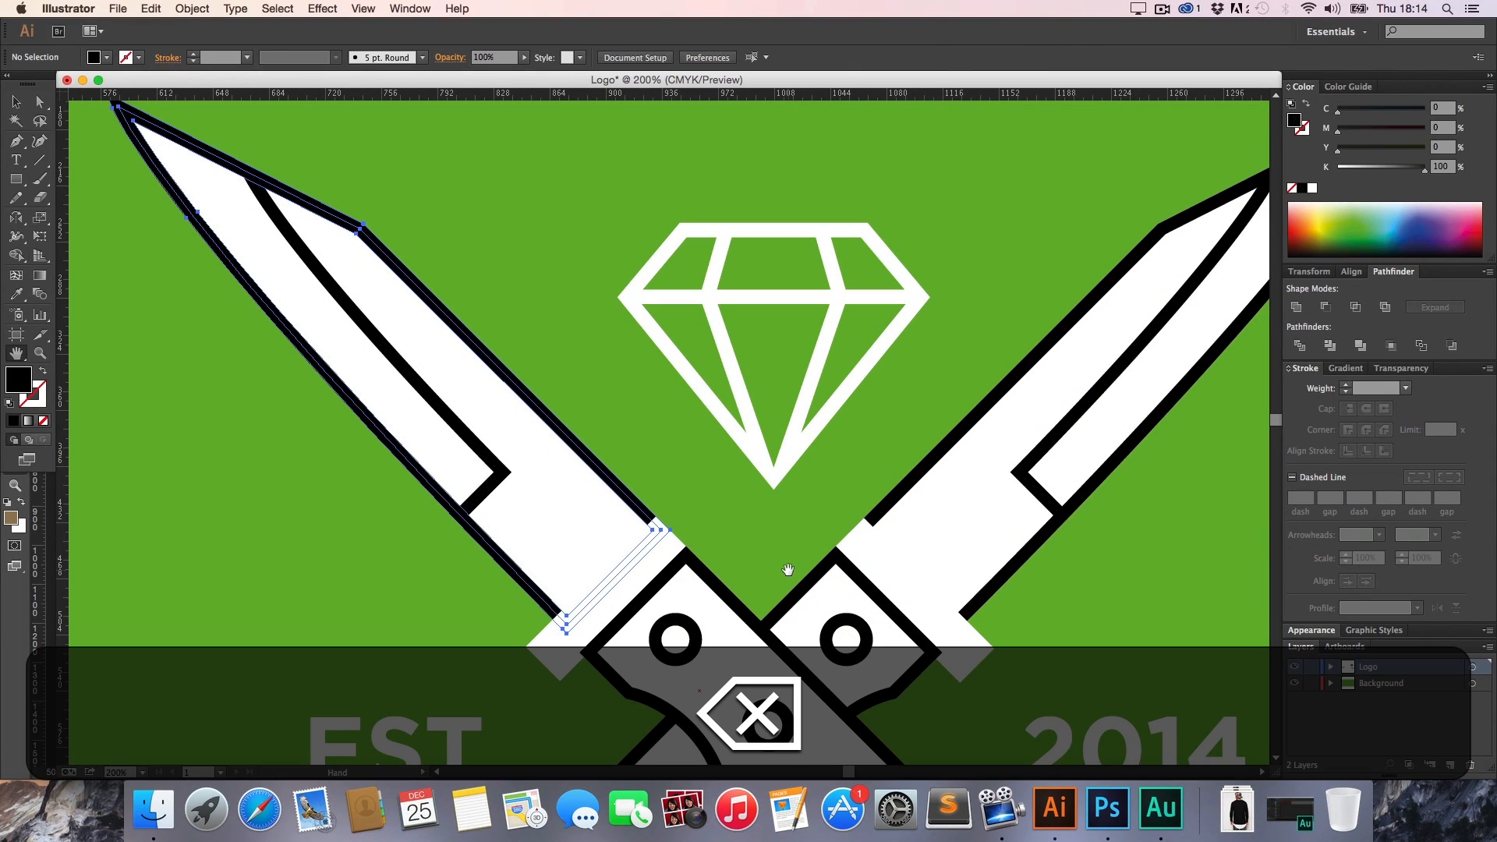
key(super+z)
Ungroup the selected blade pieces of the left knife and select the knife
right_click(574, 542)
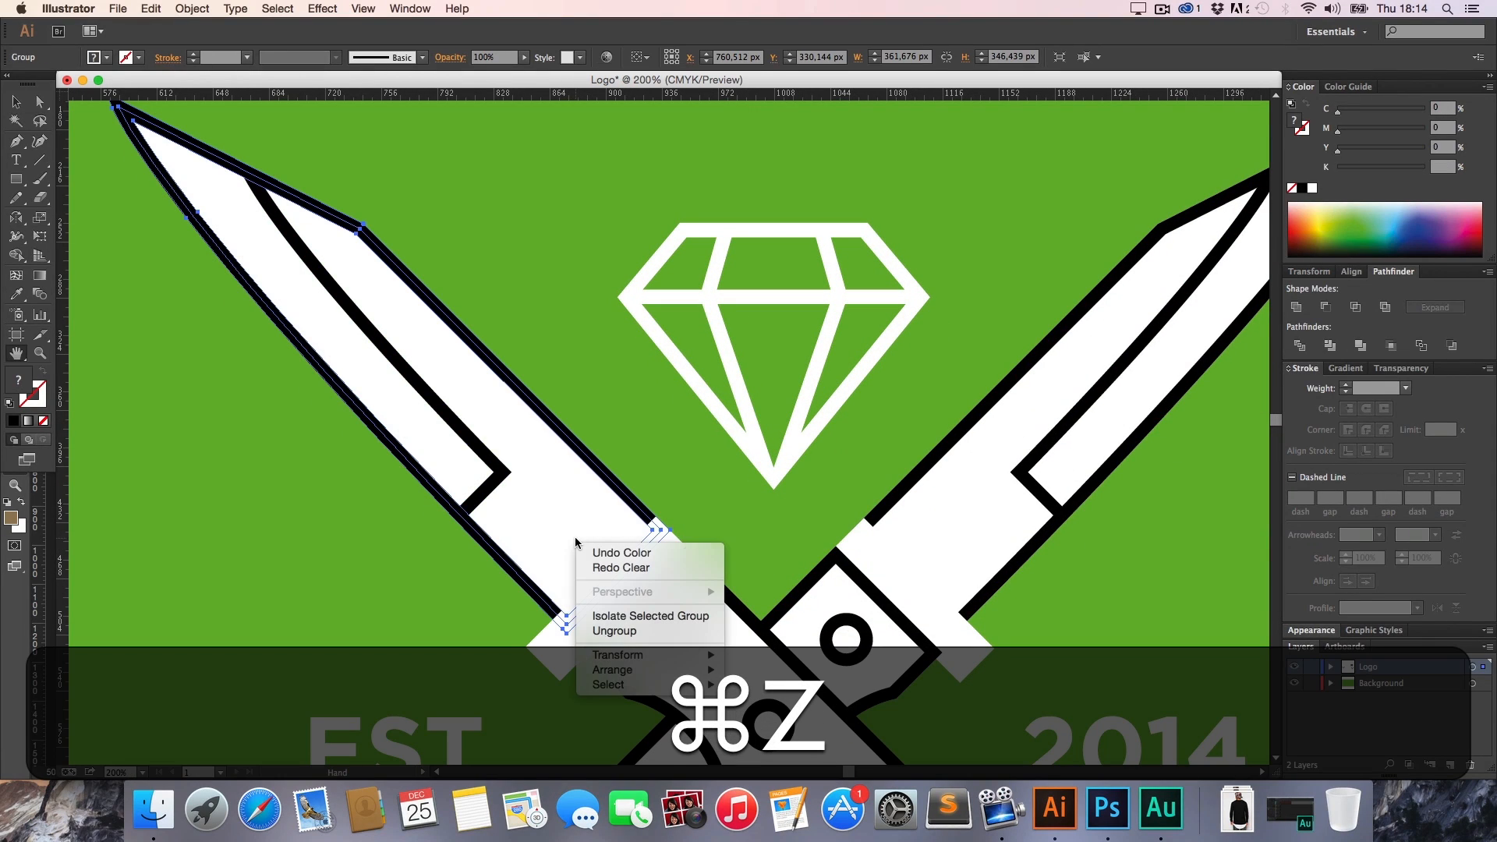
click(601, 632)
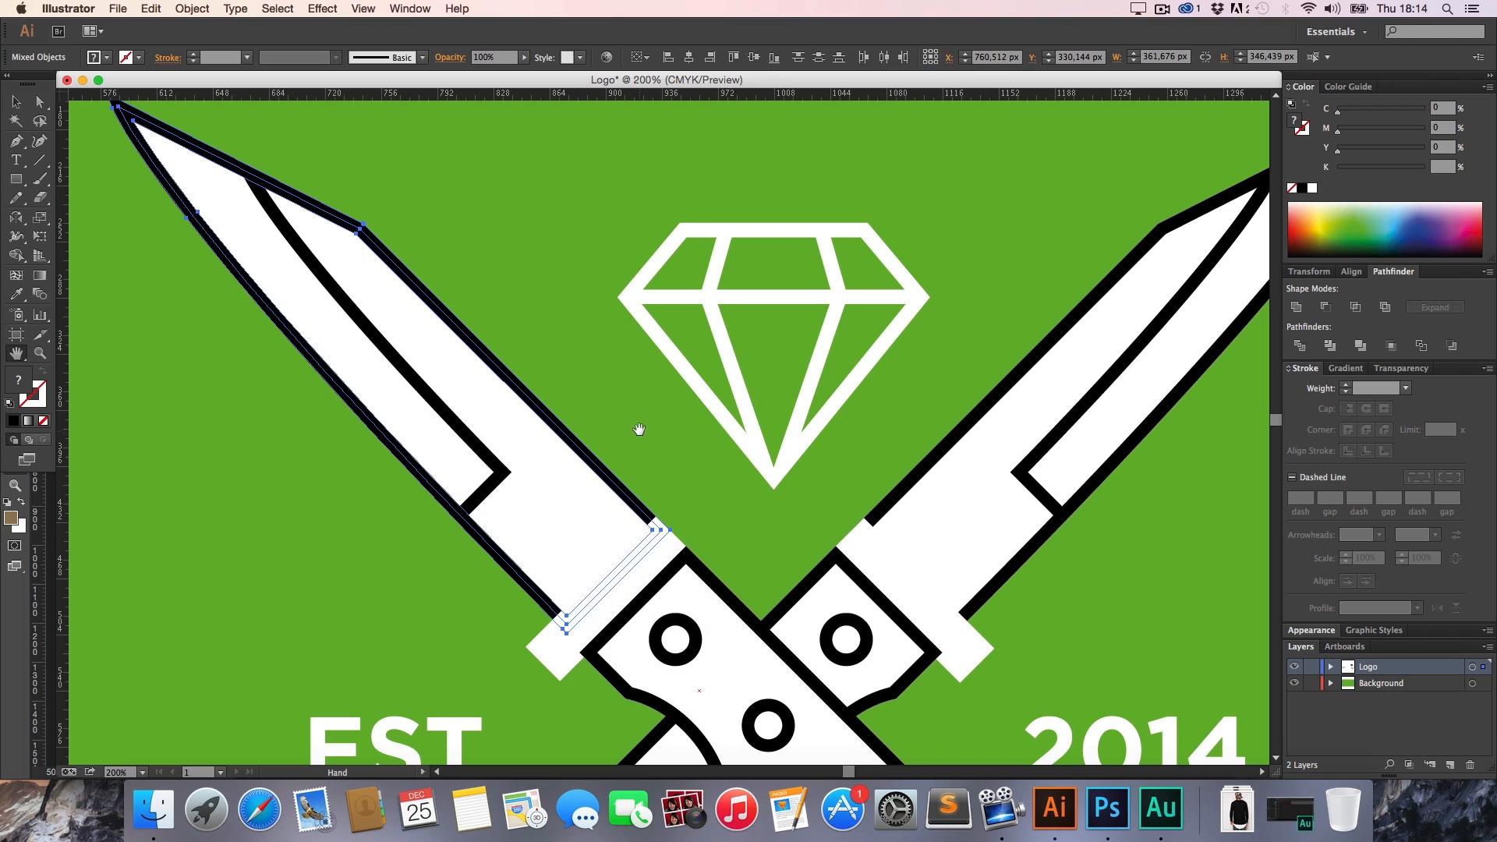
key(v)
click(629, 458)
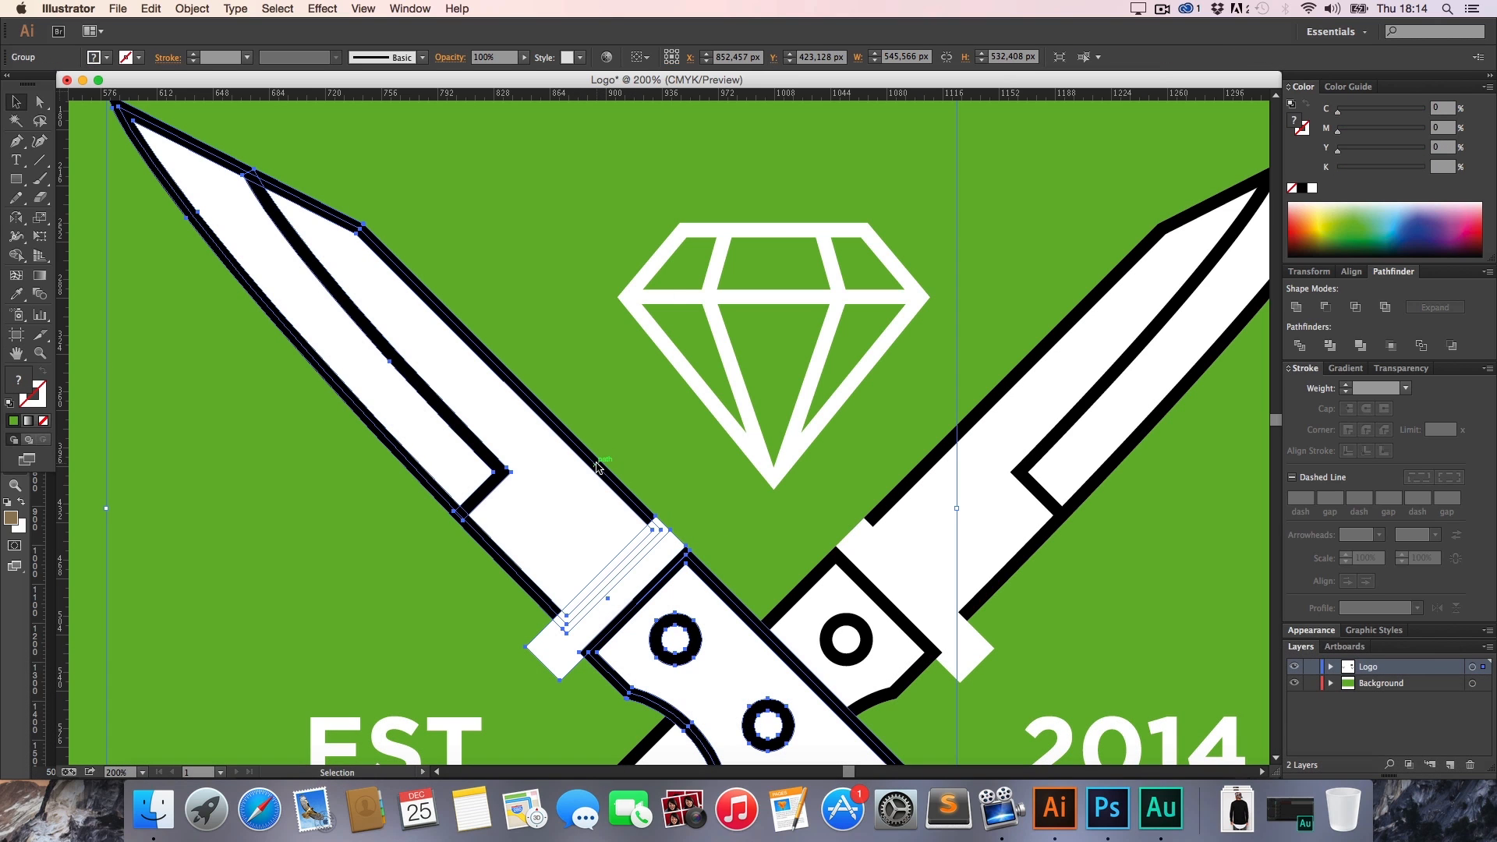
Try deleting the selected anchor points of the left blade's black outline, and undo the deletion
key(a)
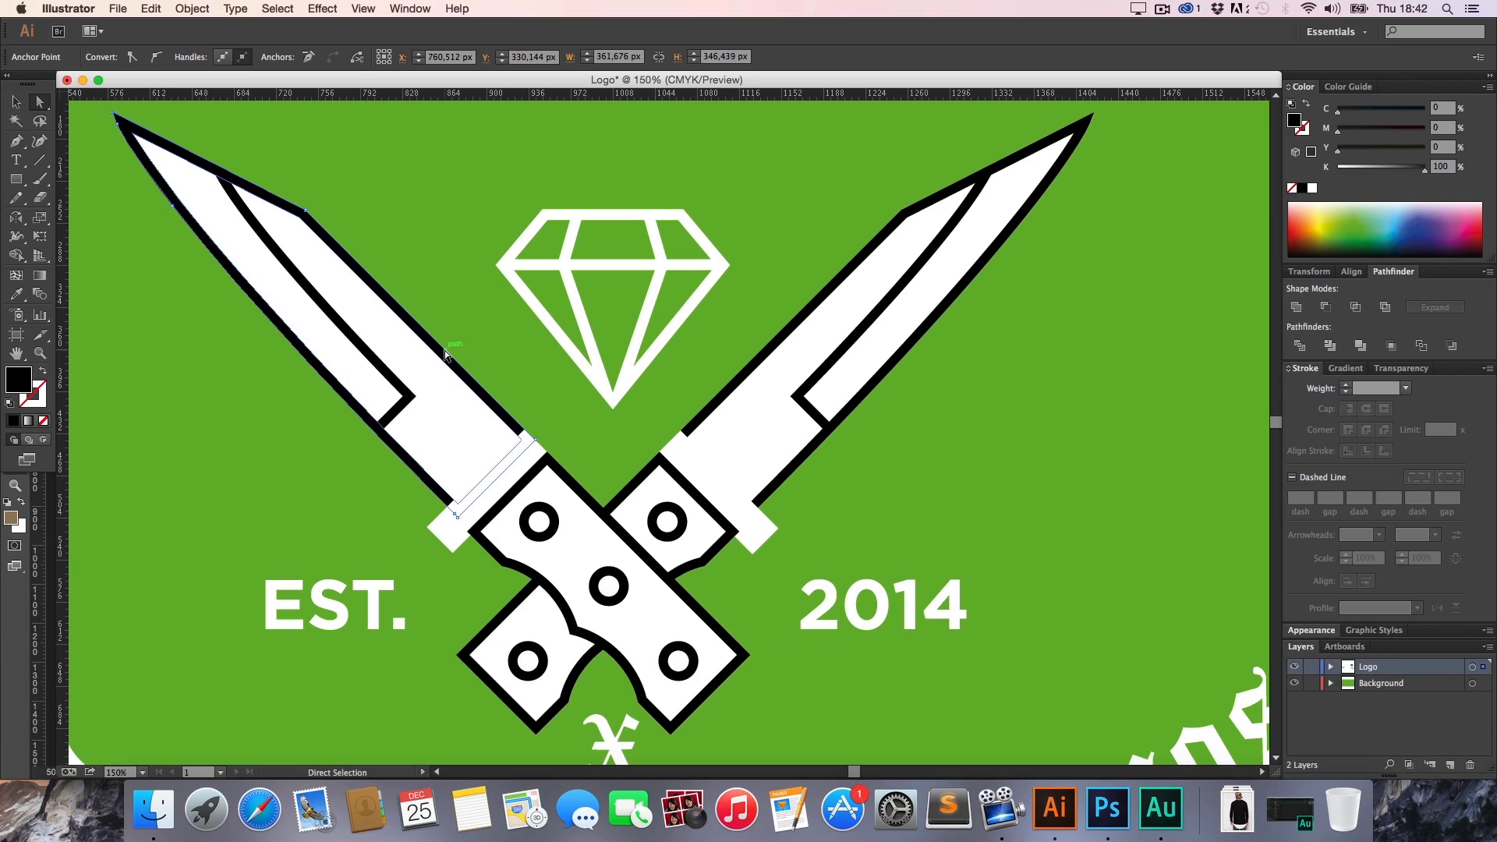
key(BackSpace)
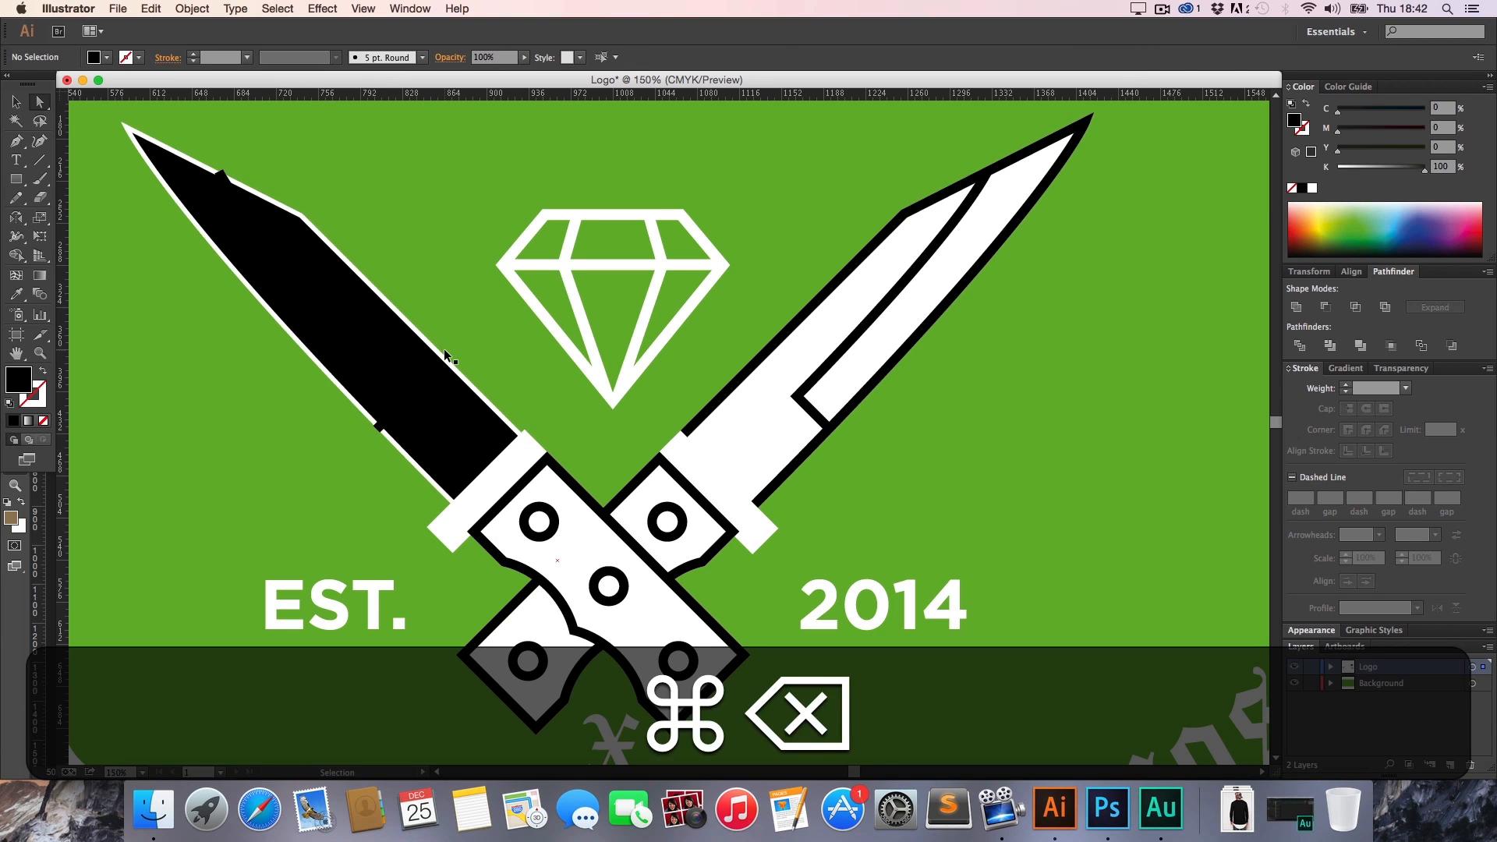
key(super+z)
Inspect the left blade's overlapping paths up close in outline view, and return to the coloured preview
click(470, 374)
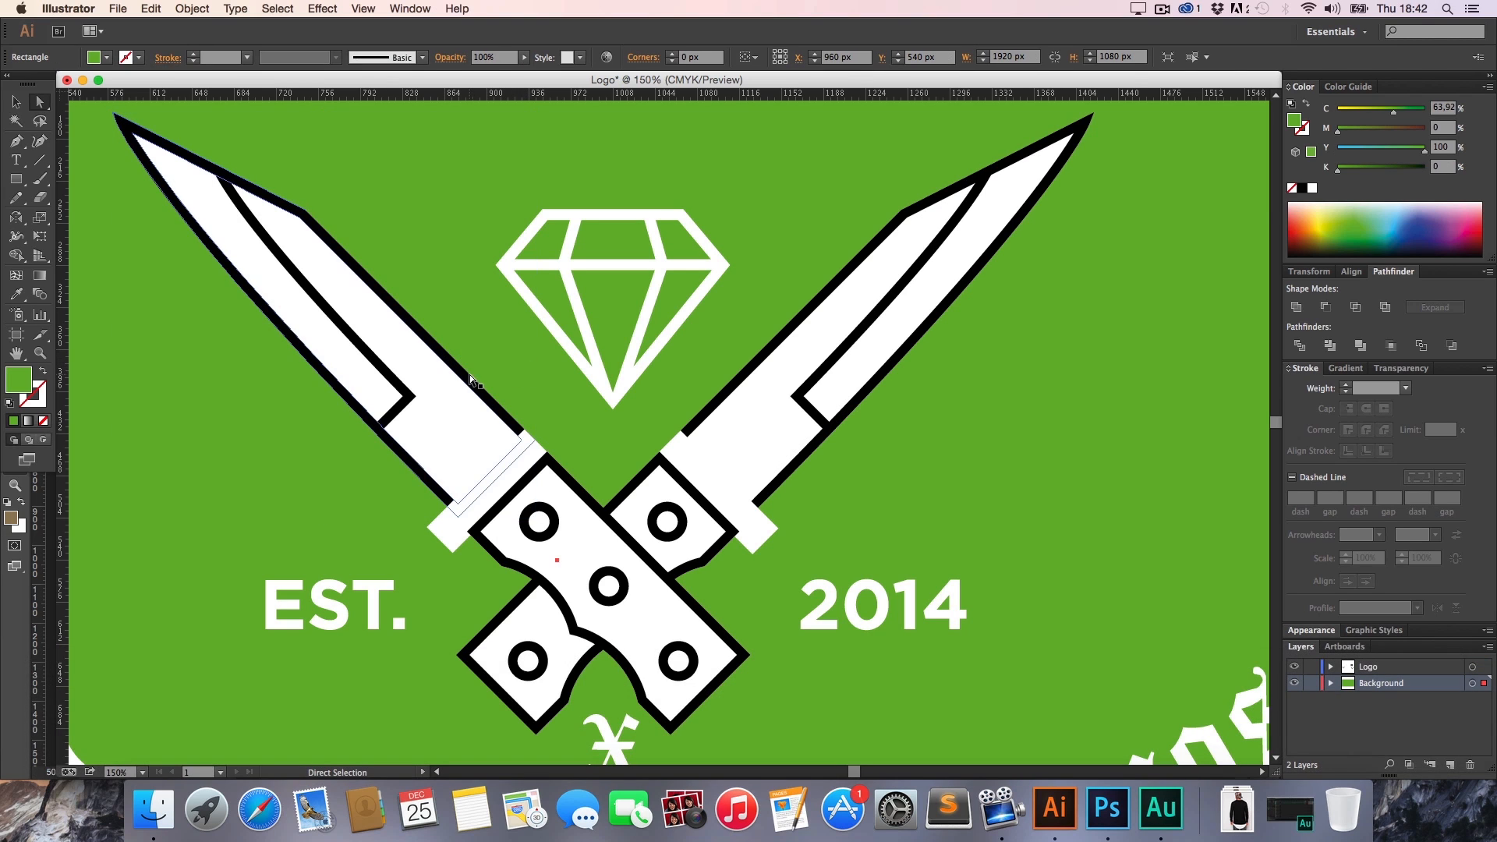
key(super+y)
key(super+z)
key(z)
drag(452, 376, 629, 354)
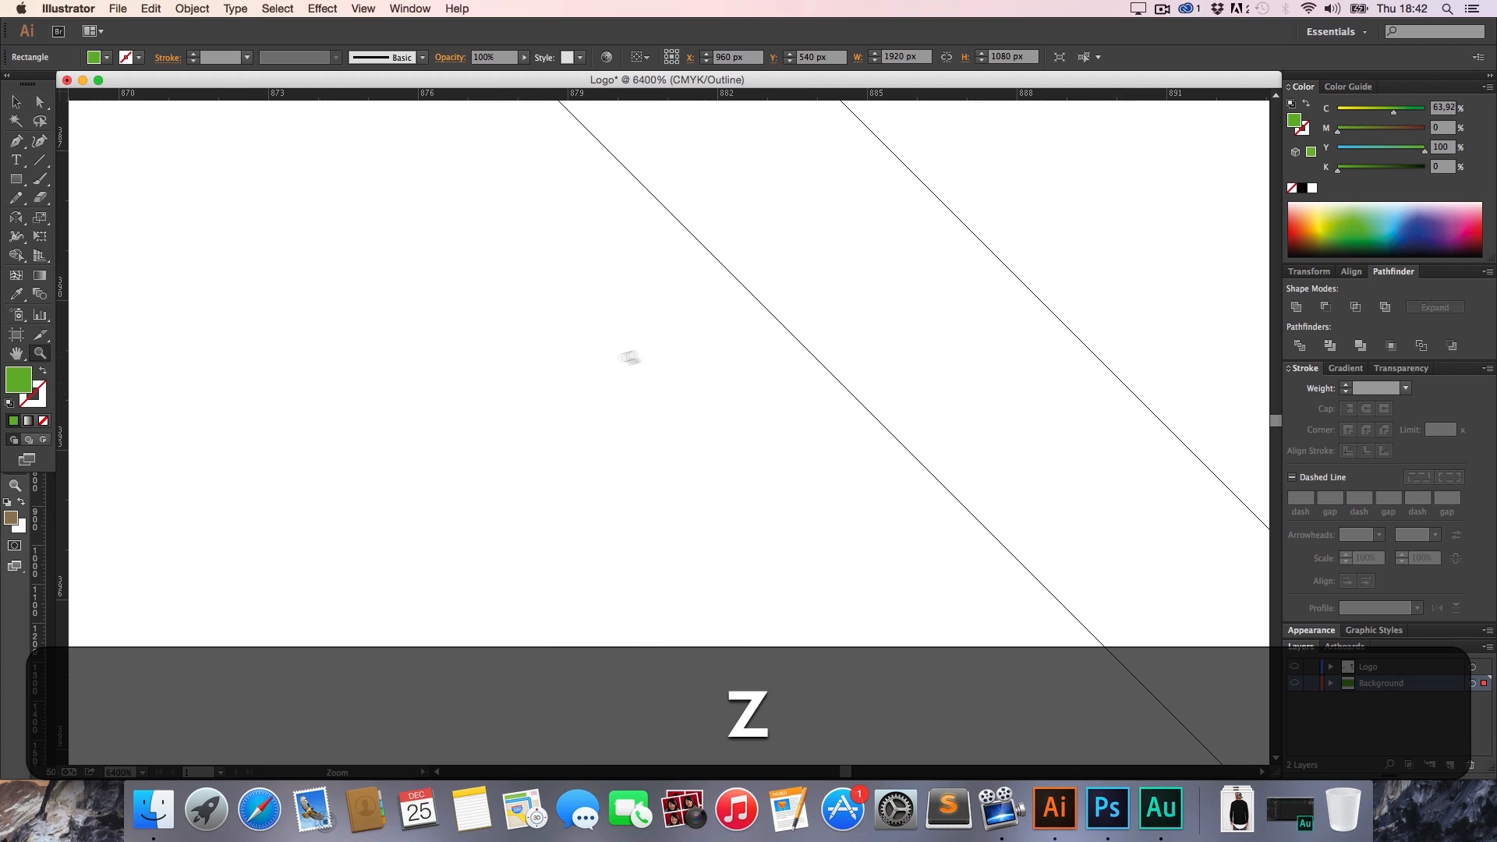
scroll(704, 353, down, 9)
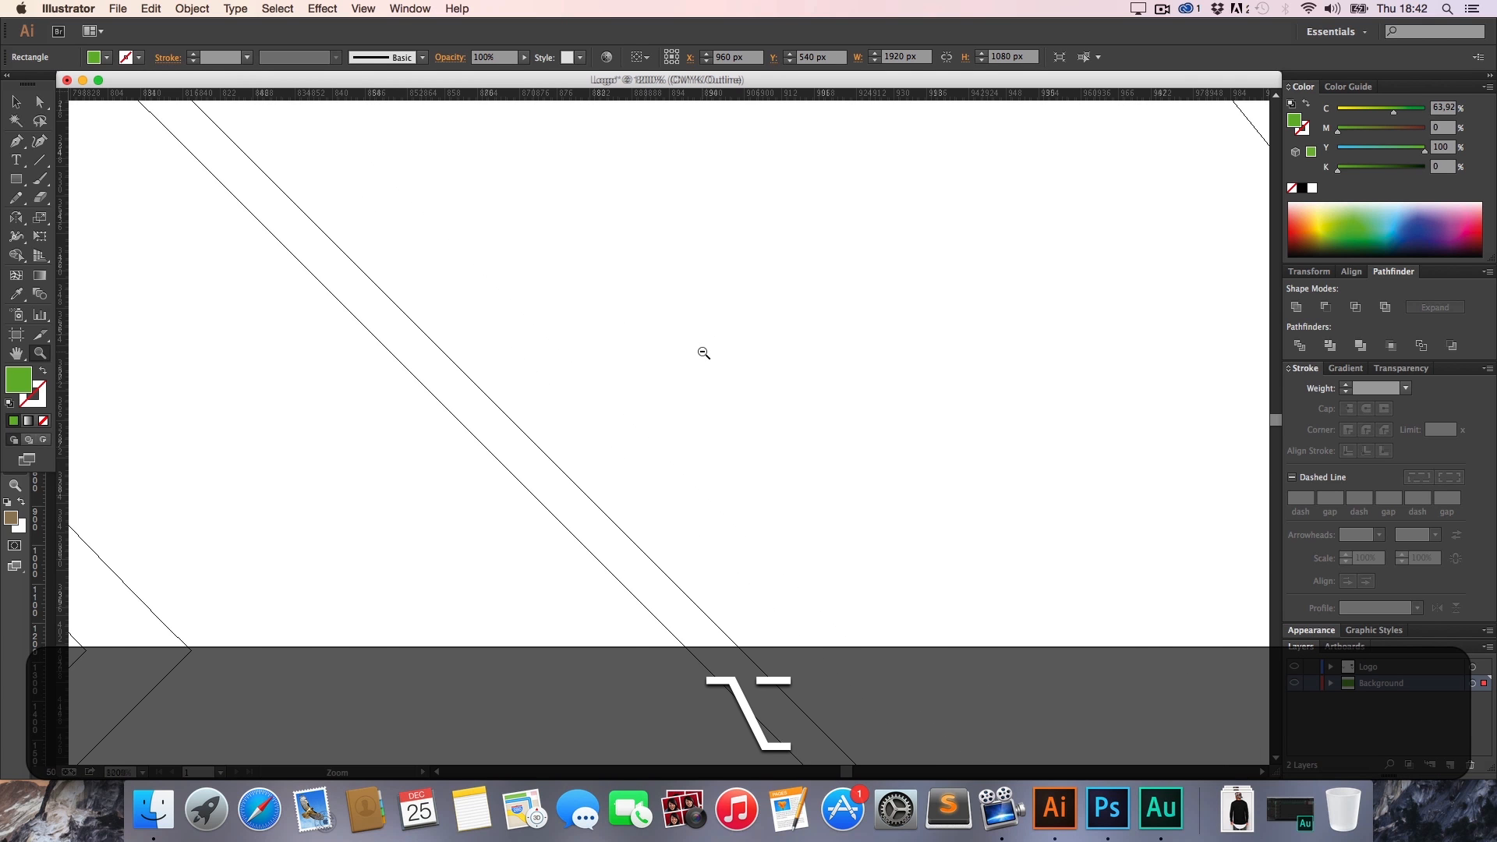
key(alt+h)
drag(413, 492, 571, 412)
key(h)
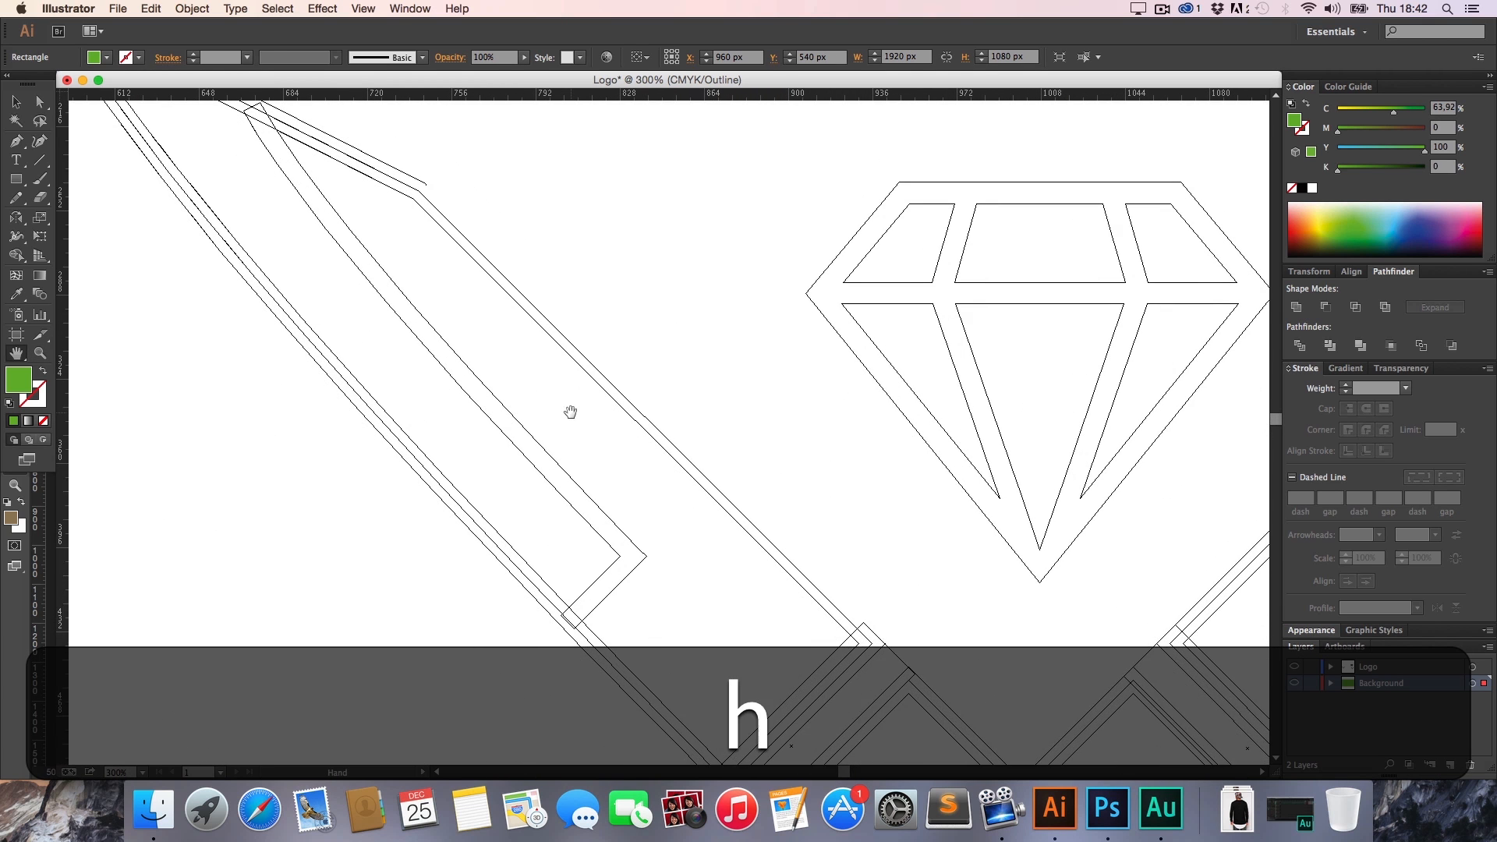
key(super+y)
key(super+h)
key(h)
drag(512, 341, 535, 375)
Pull the black outline shape off the left blade and delete it, keeping the white blade and its inner line
key(a)
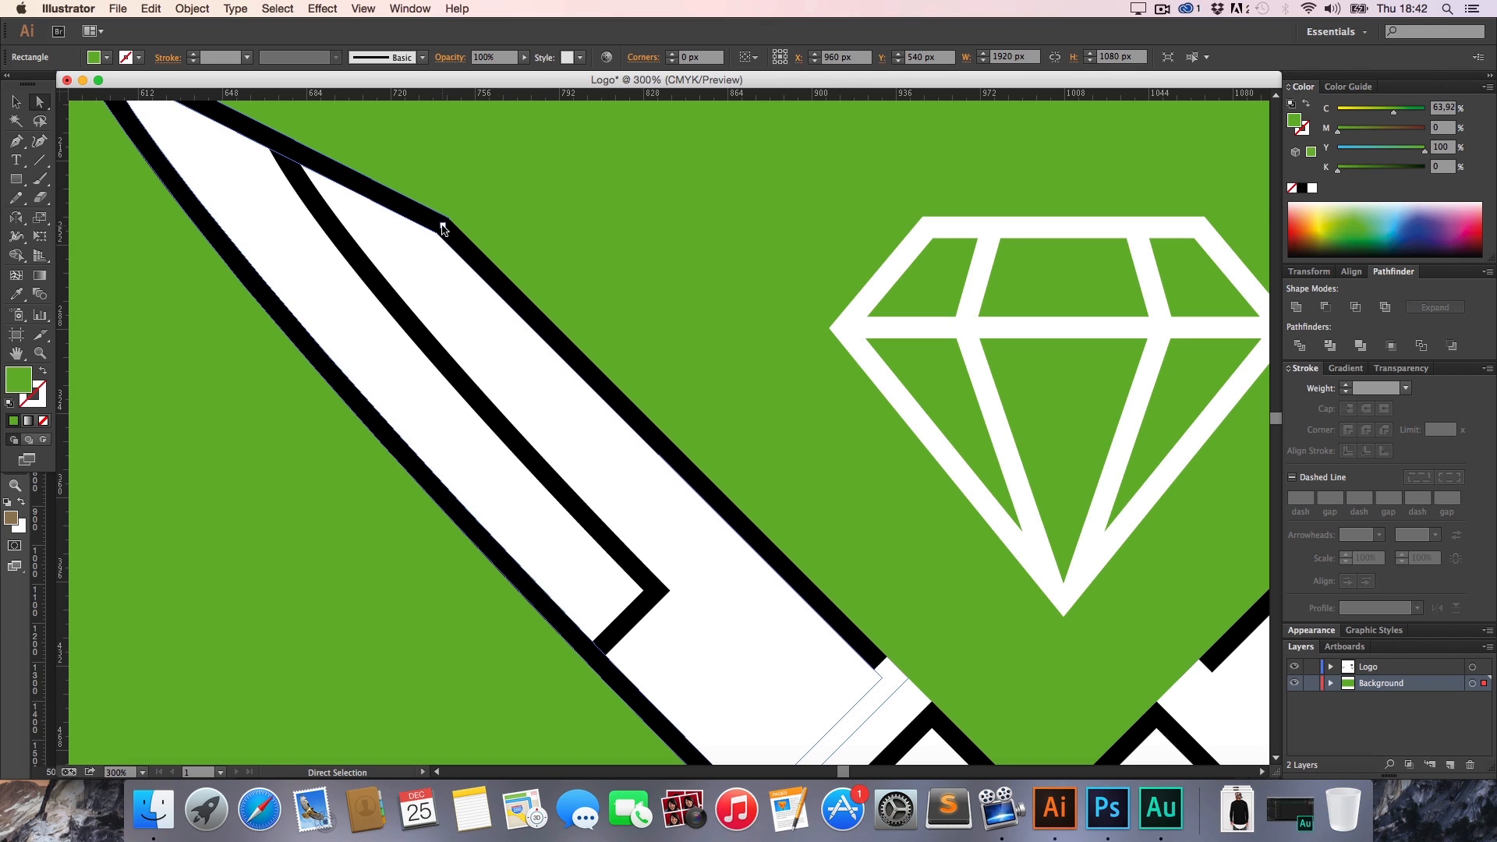
click(443, 228)
drag(443, 228, 293, 340)
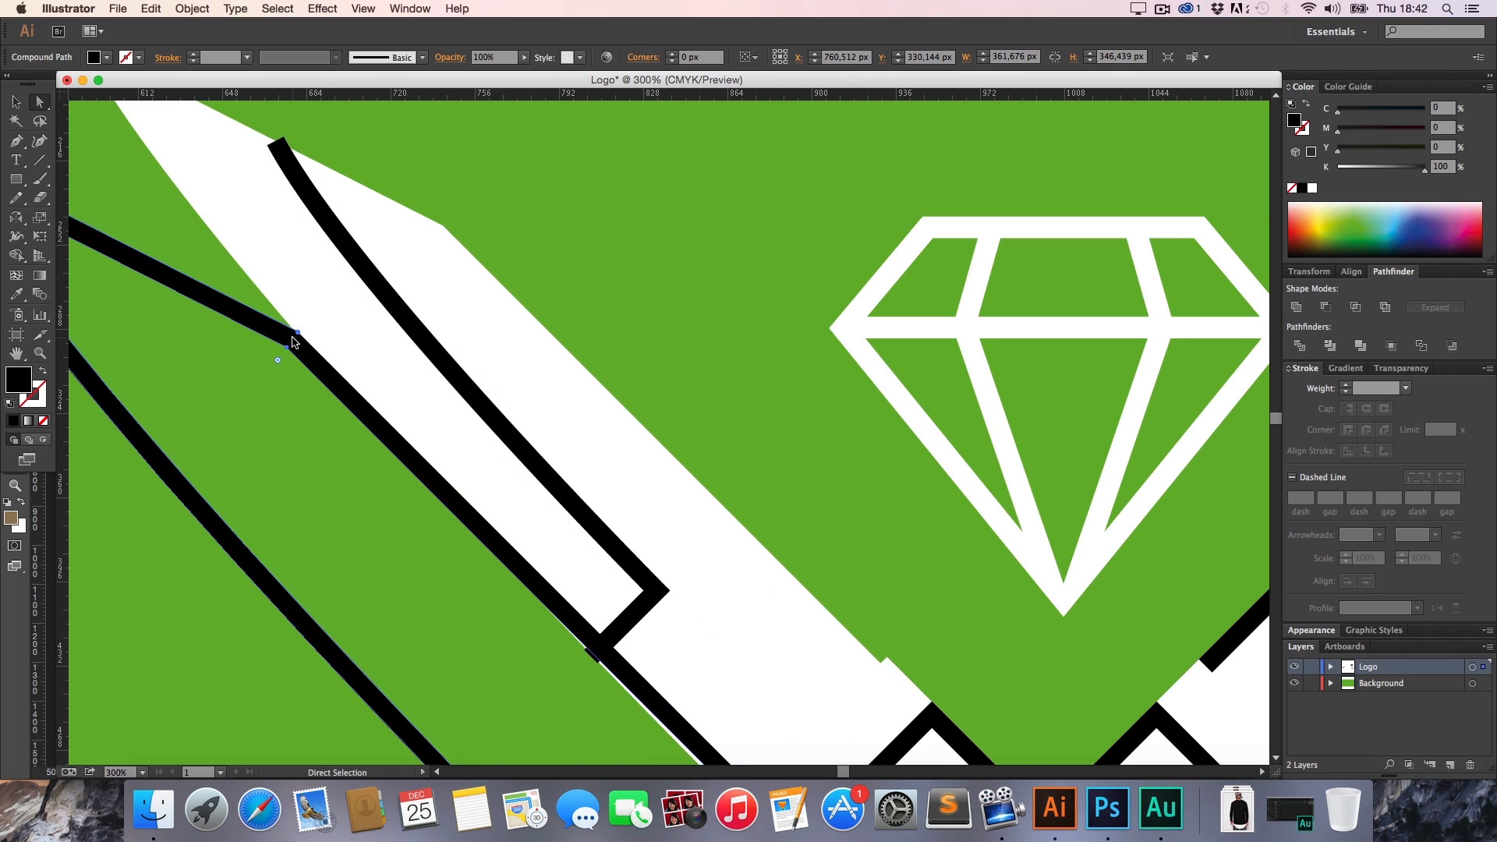
key(BackSpace)
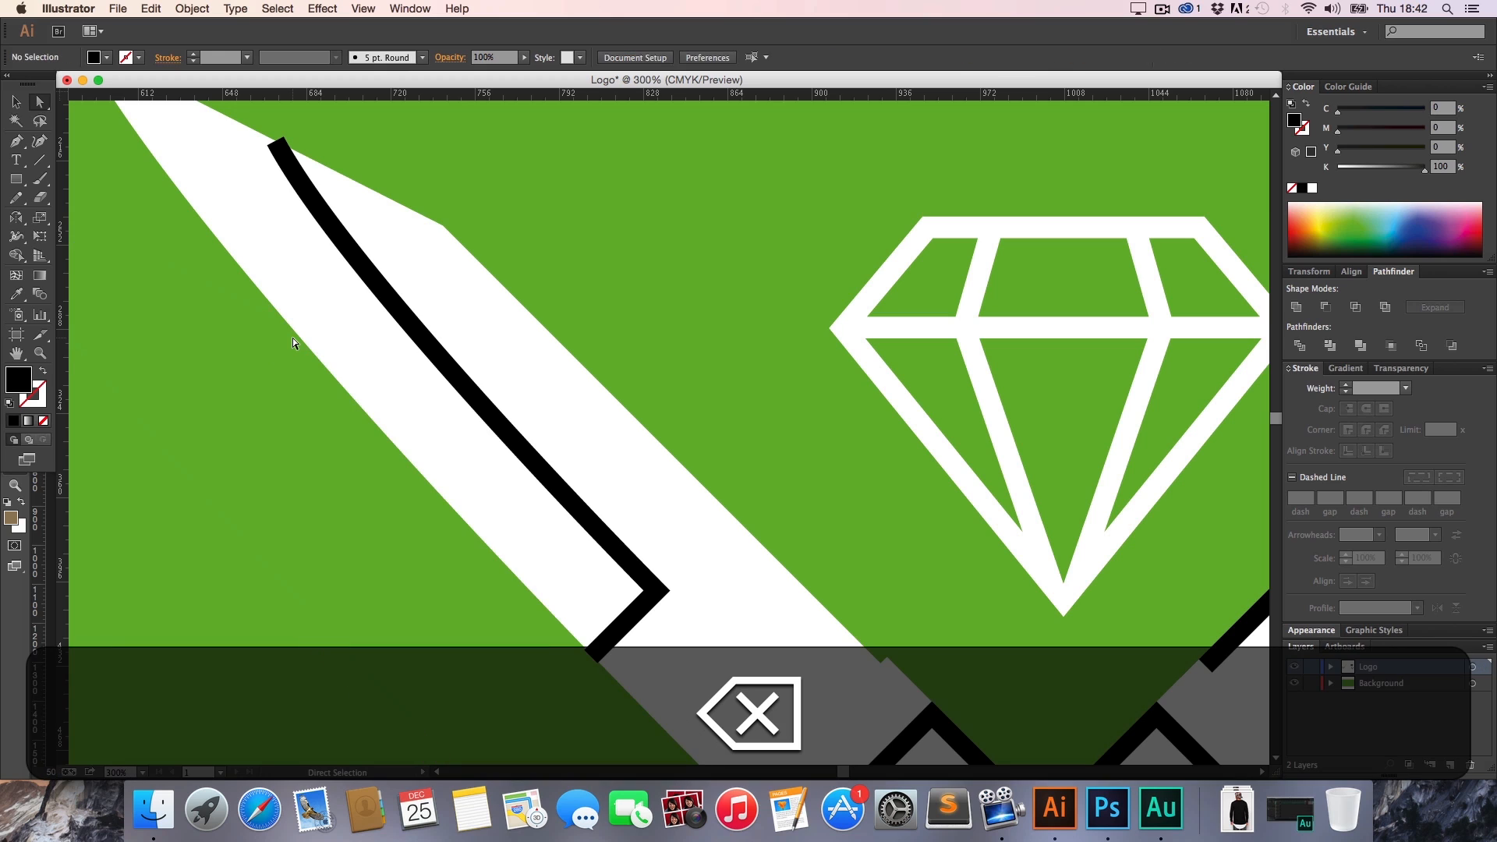
Move the corner anchor at the upper end of the left blade's black inner line to X 664.467 px, Y 204.385 px
key(z)
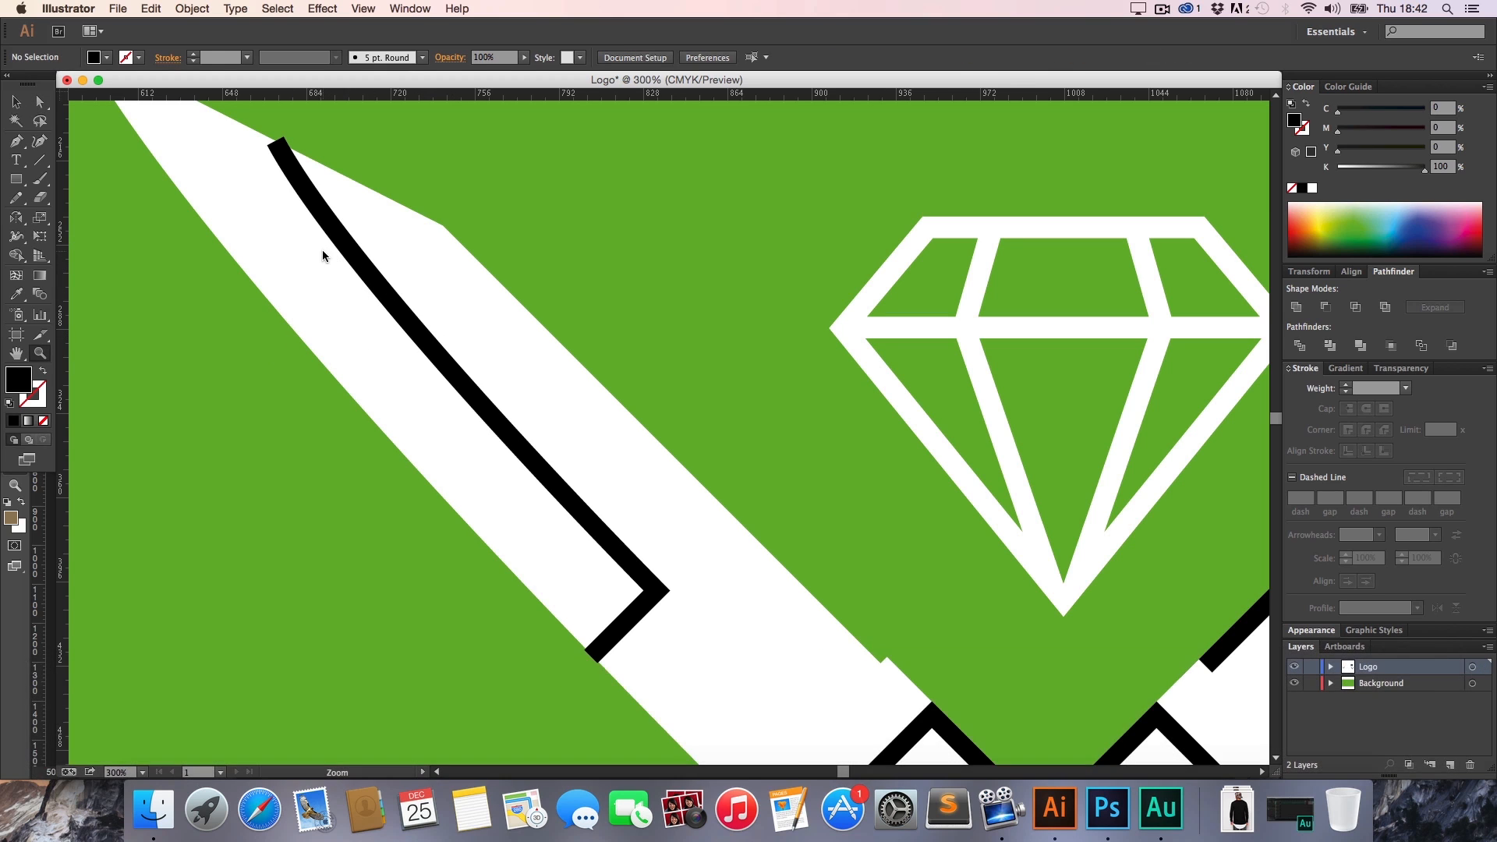
key(a)
click(278, 150)
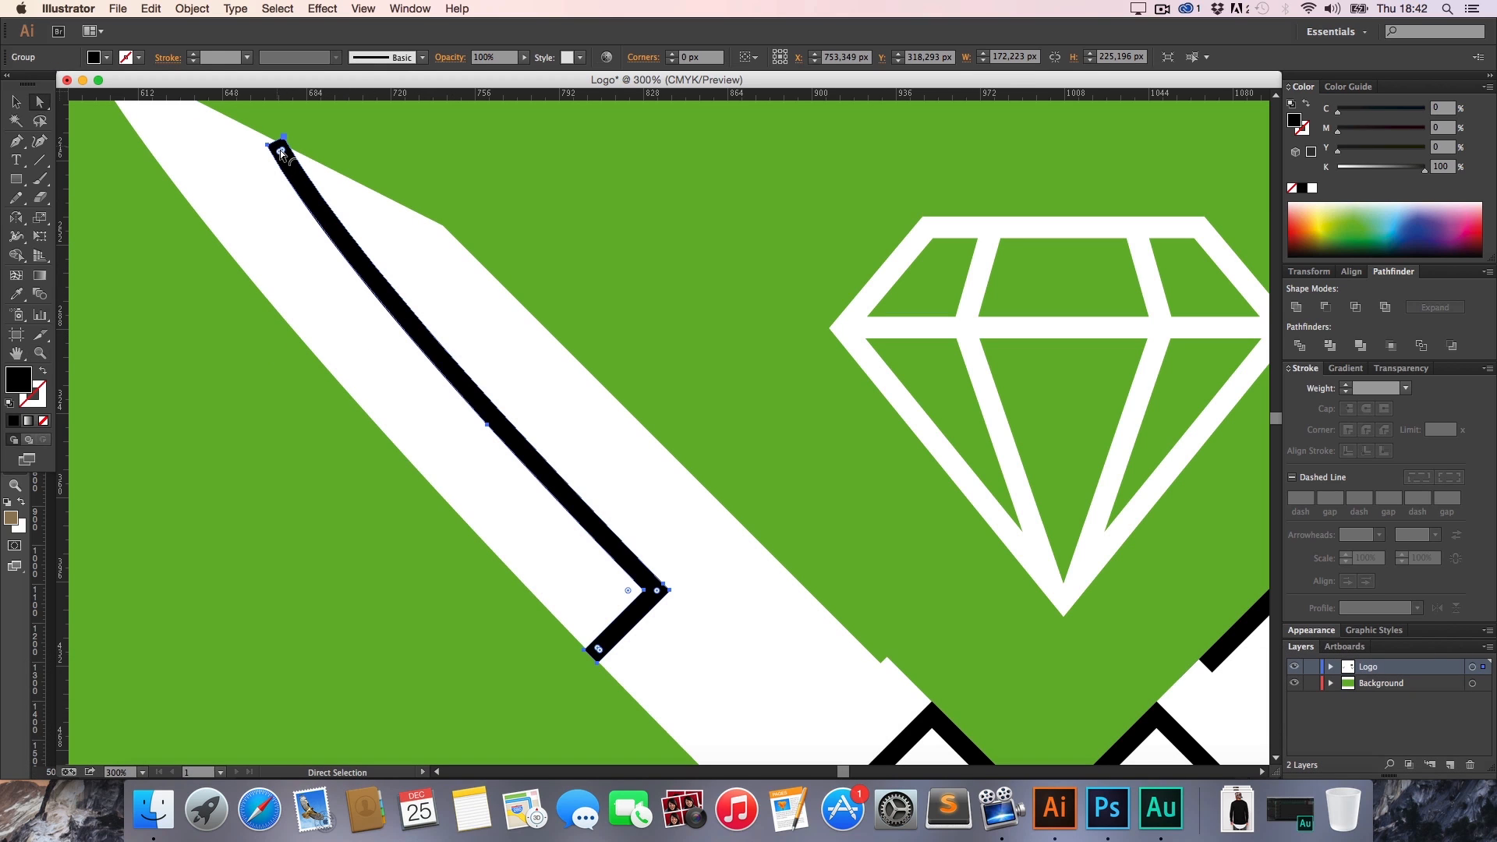
click(268, 147)
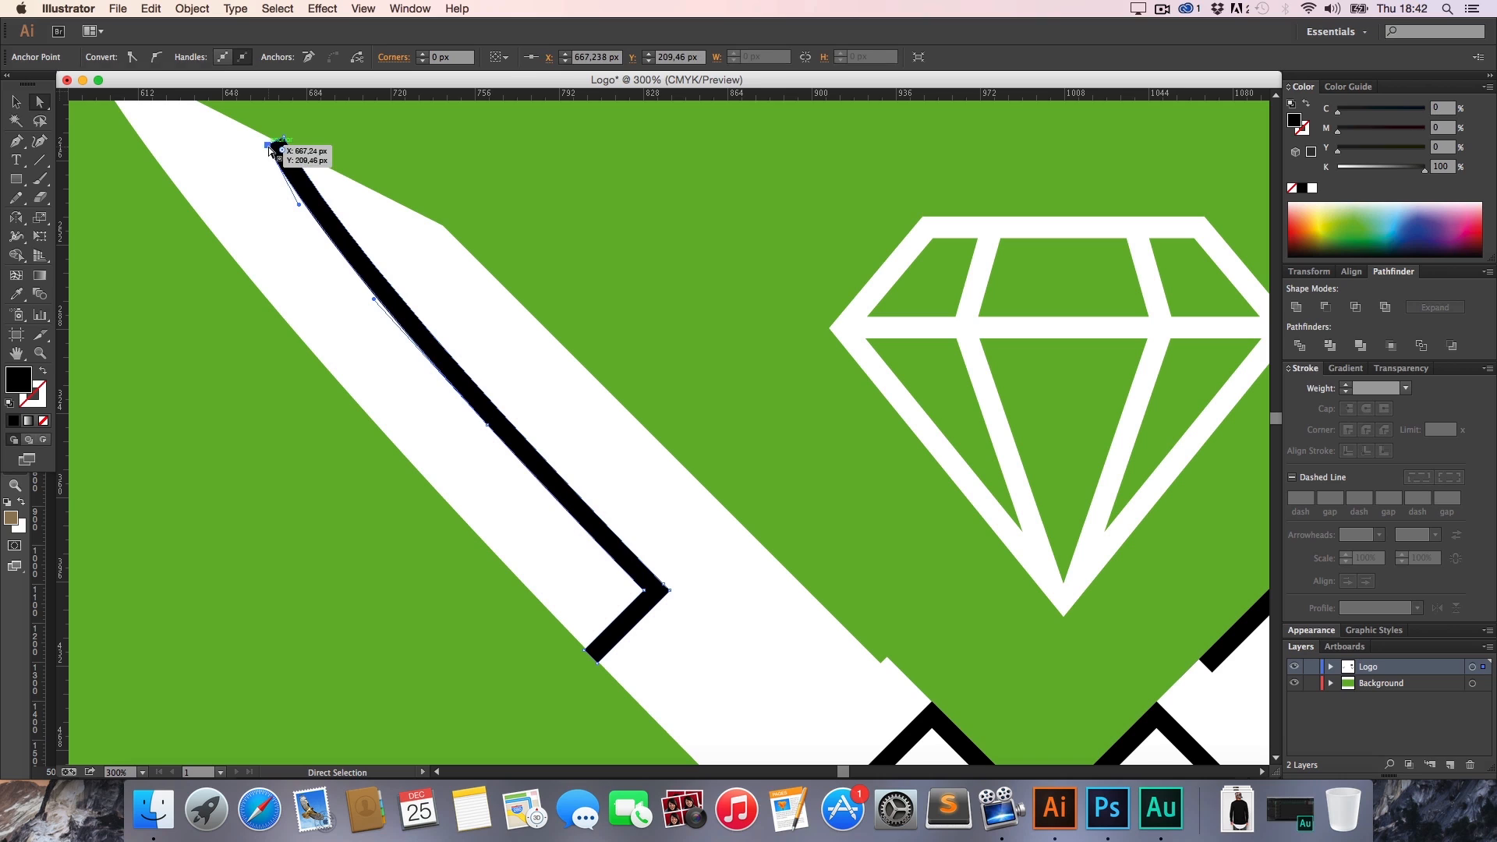
drag(269, 148, 274, 141)
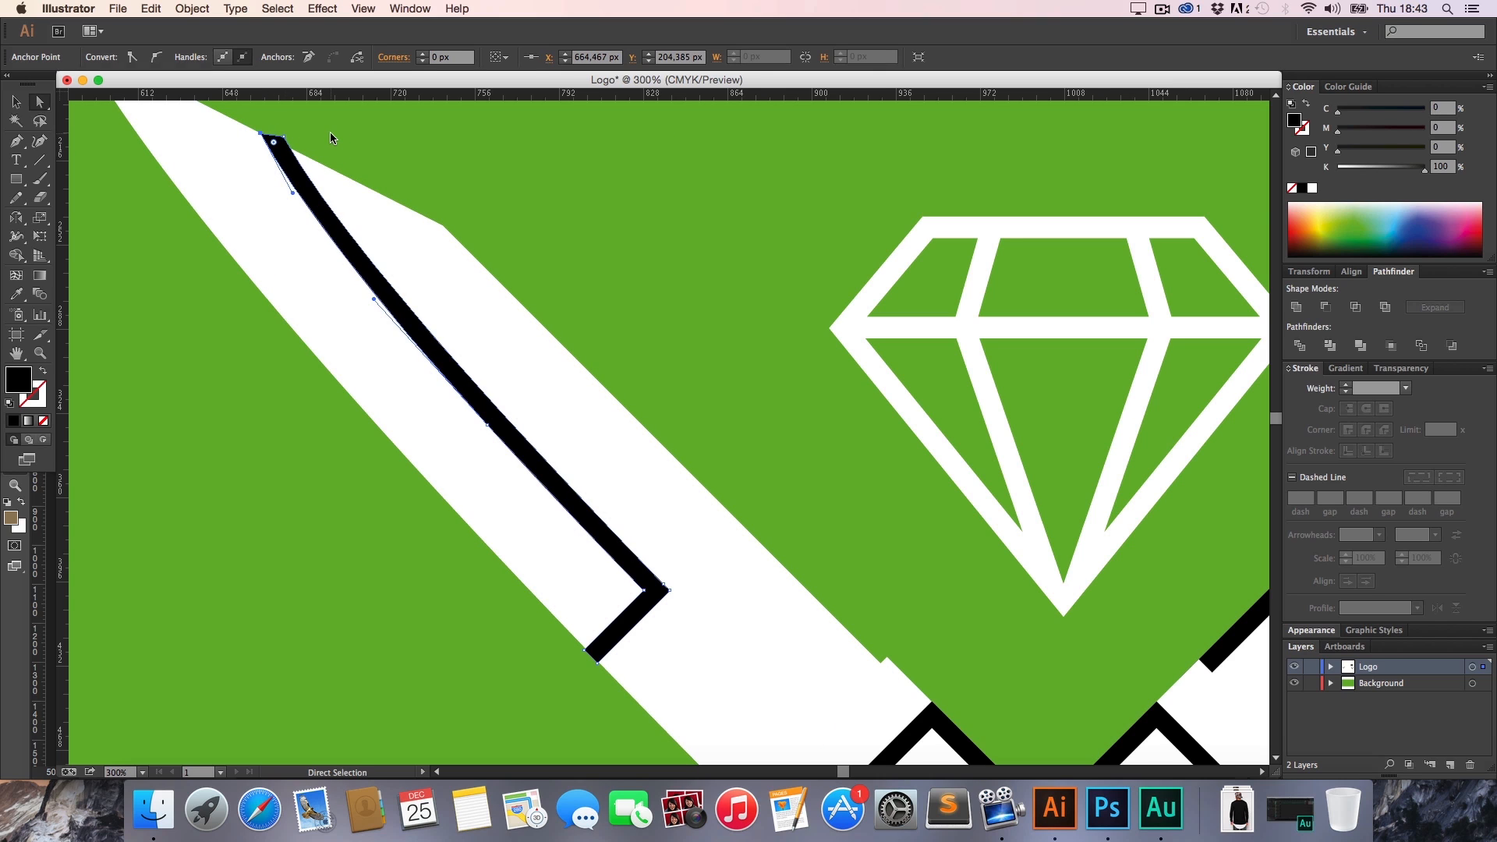
Subtract the black inner line shape from the left blade so the green background shows through the cut
key(a)
click(577, 508)
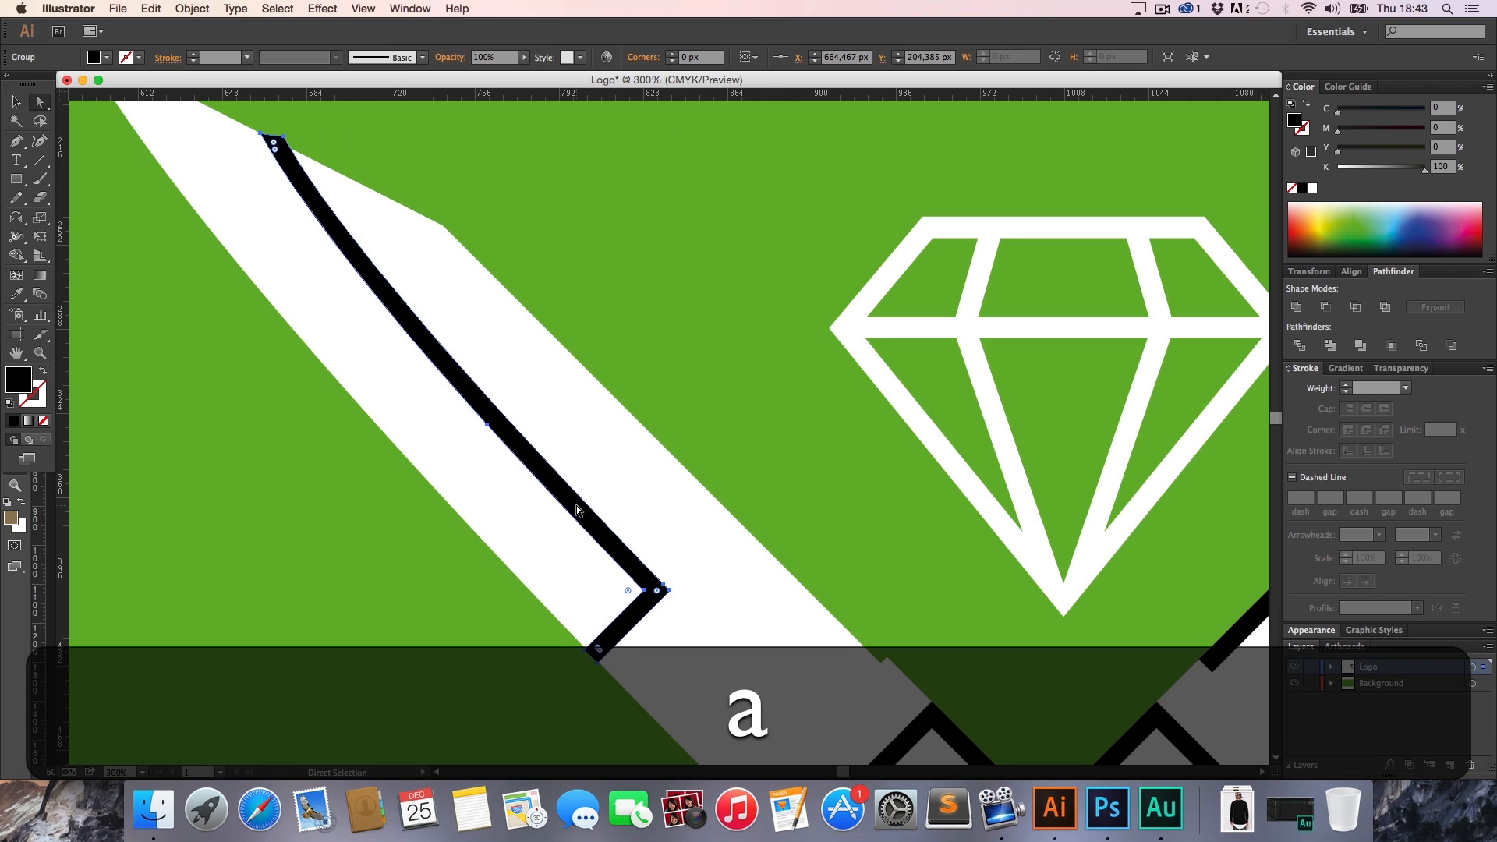
shift+click(569, 434)
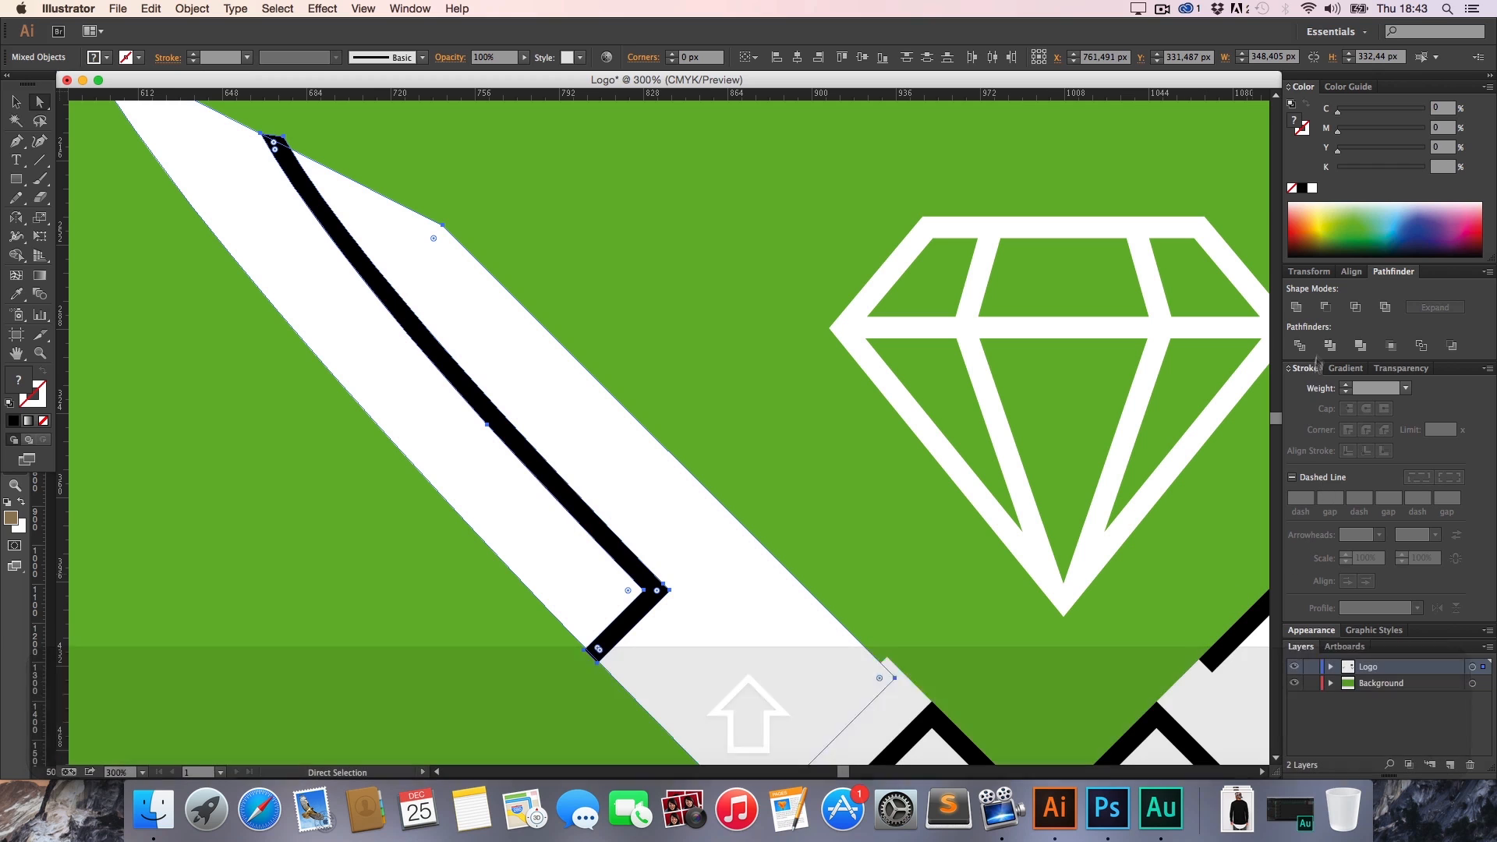
click(1296, 343)
click(714, 455)
Duplicate the left knife's guard rectangle in place and shift the copy toward the blade to X 897.322 px, Y 476.892 px
key(h)
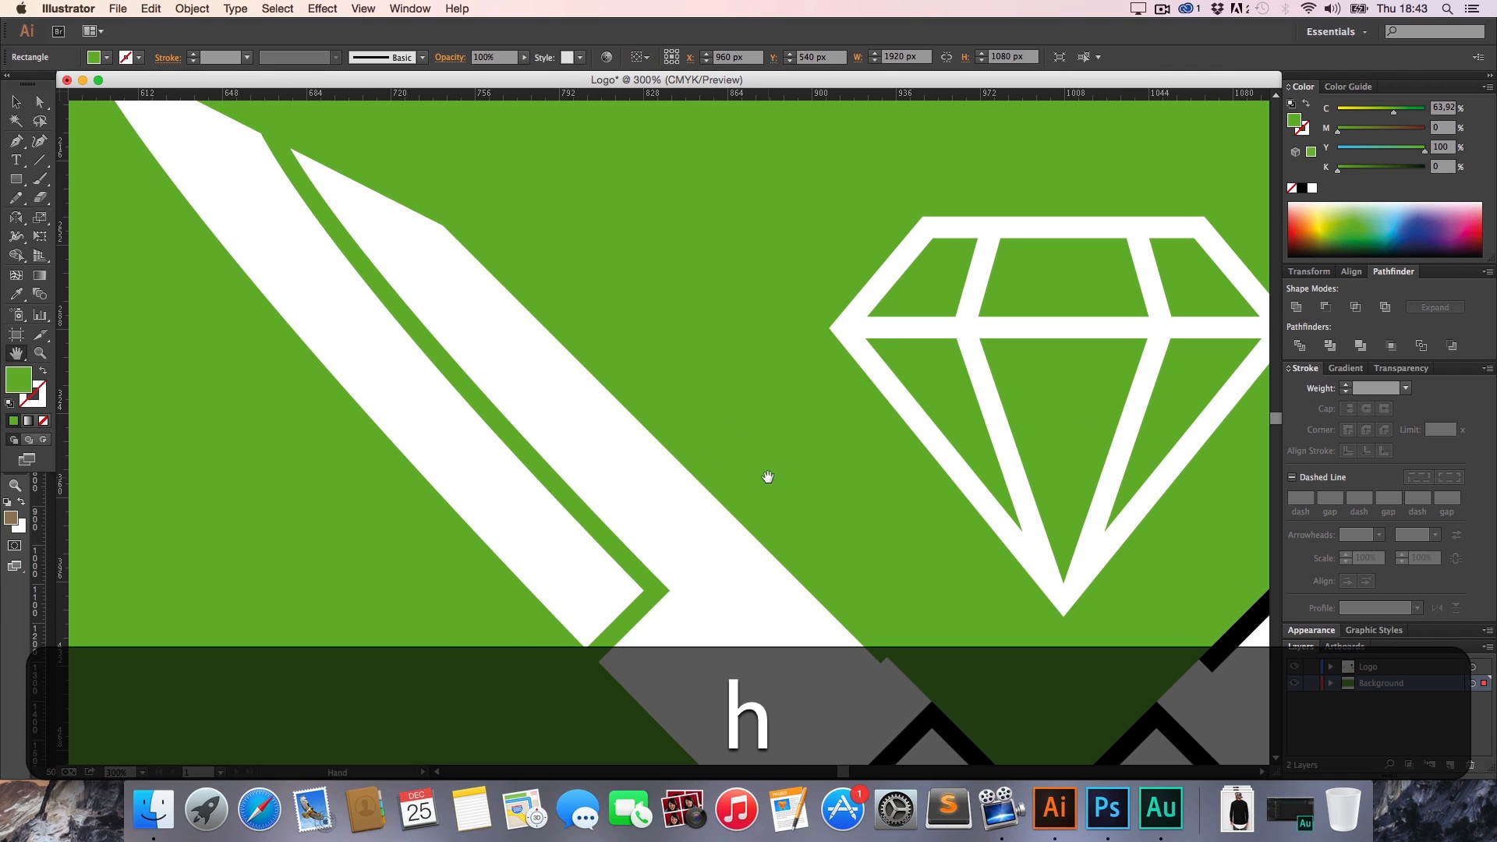
drag(765, 474, 427, 209)
key(a)
click(537, 446)
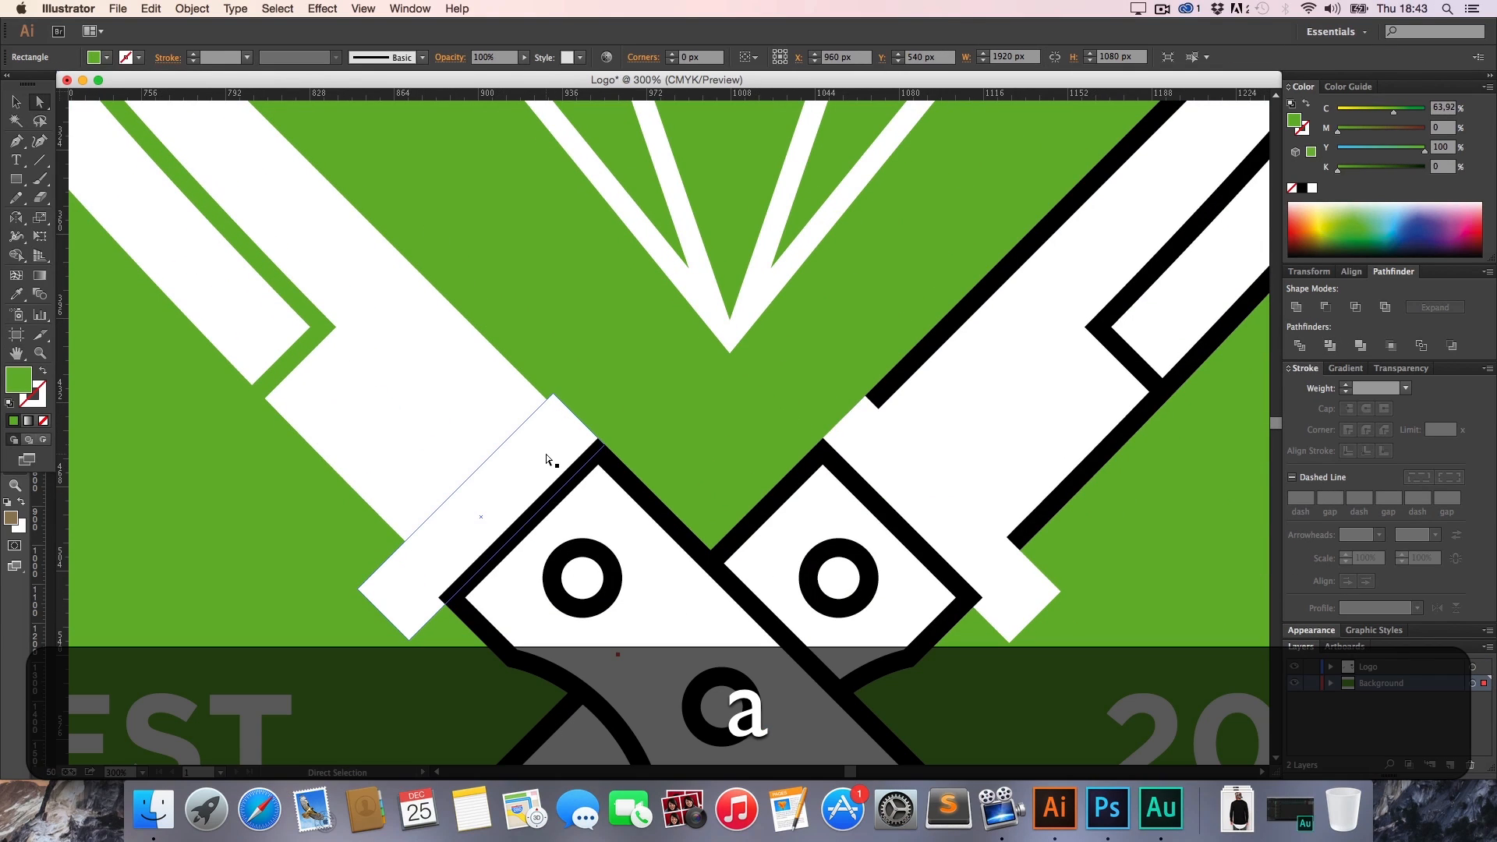
click(546, 459)
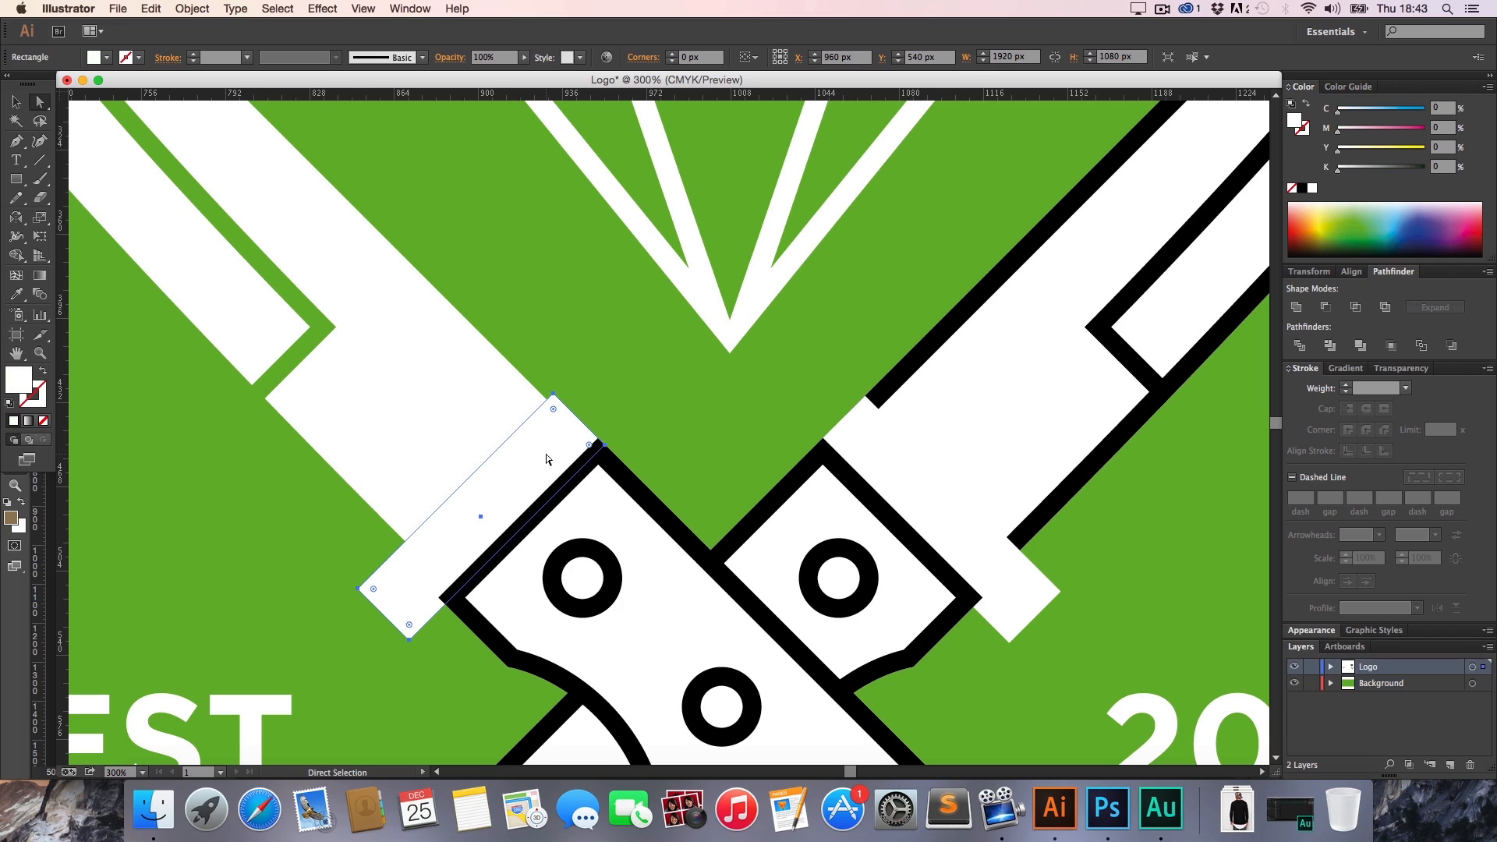
key(super)
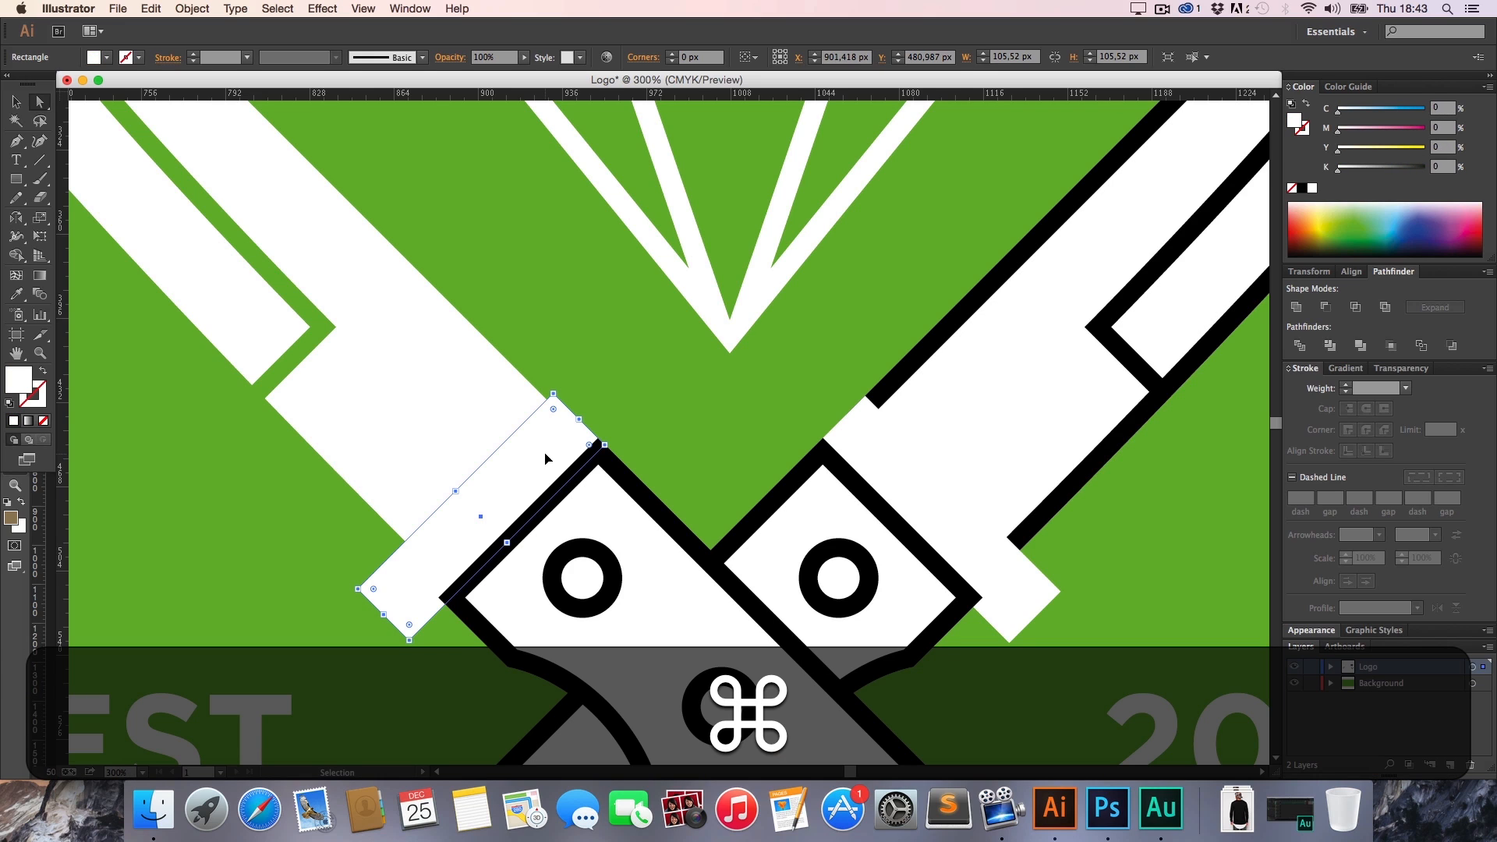
key(super+f)
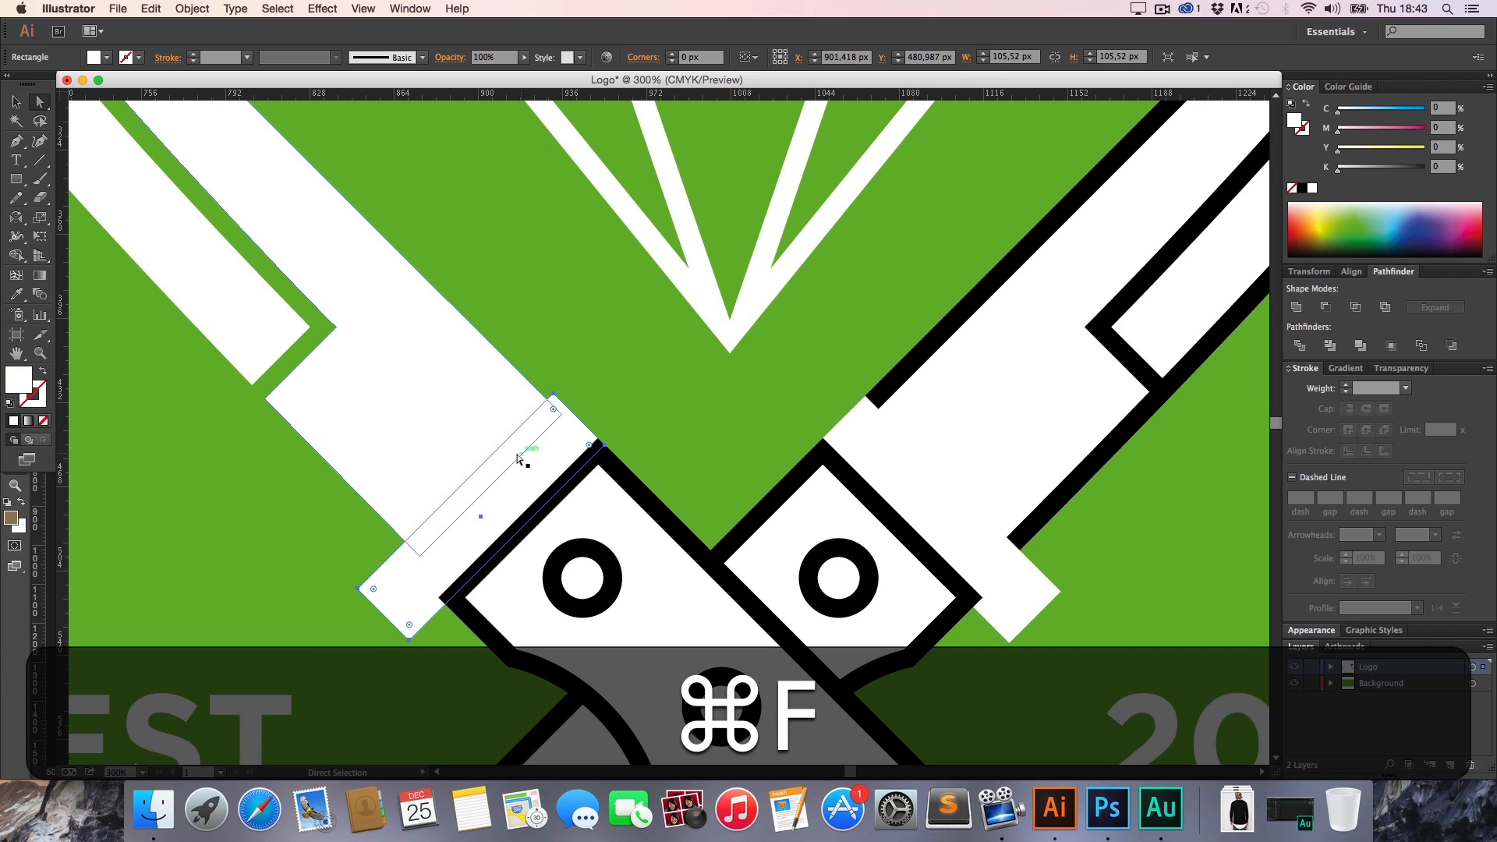
key(super+a)
drag(483, 469, 472, 461)
Try twice to subtract the shifted guard copy from the left blade, and undo each subtraction
shift+click(450, 419)
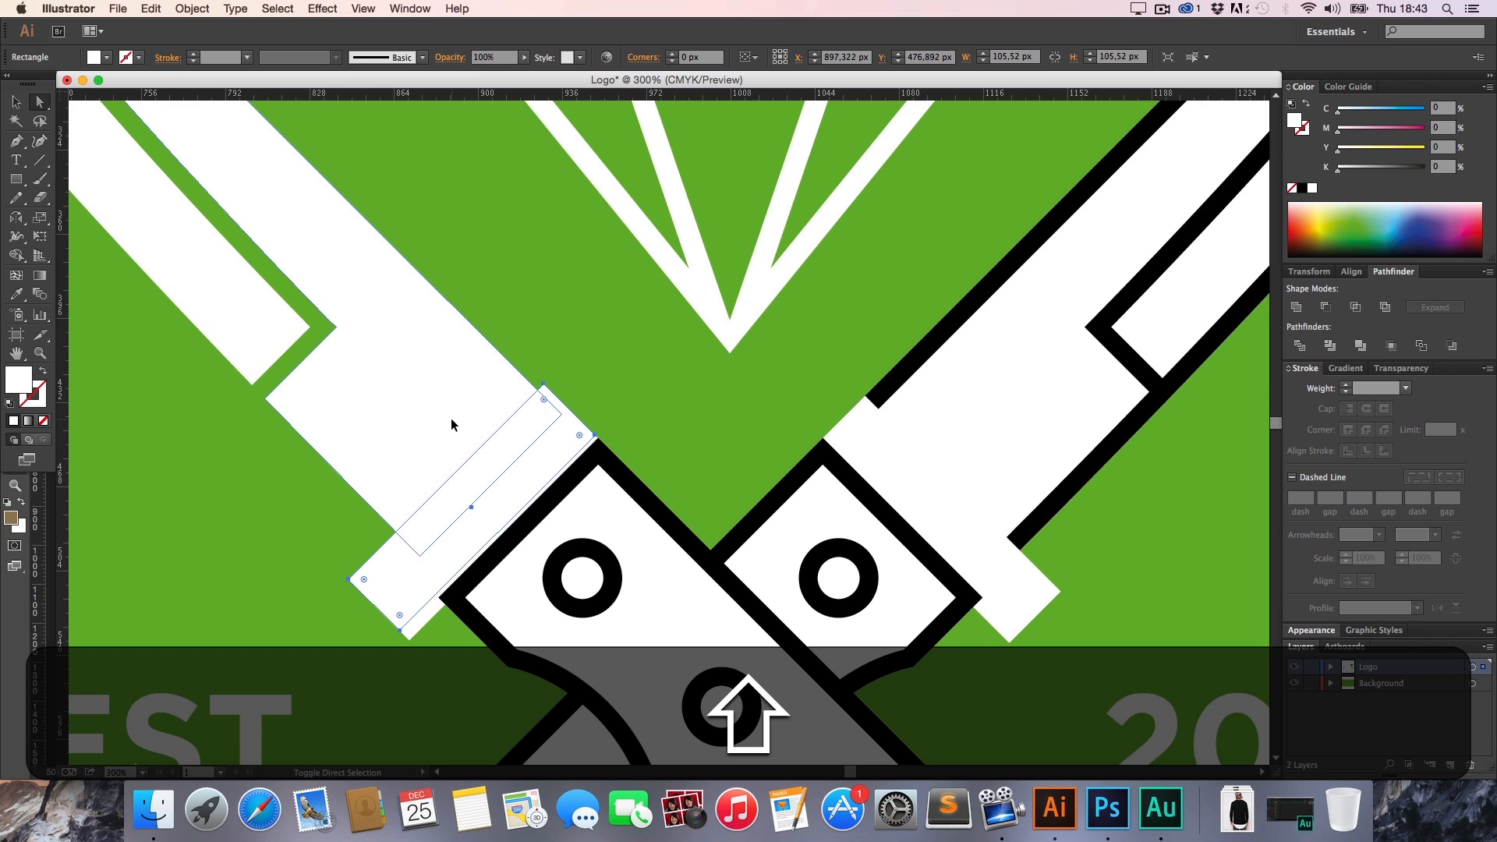
click(1325, 307)
key(super+z)
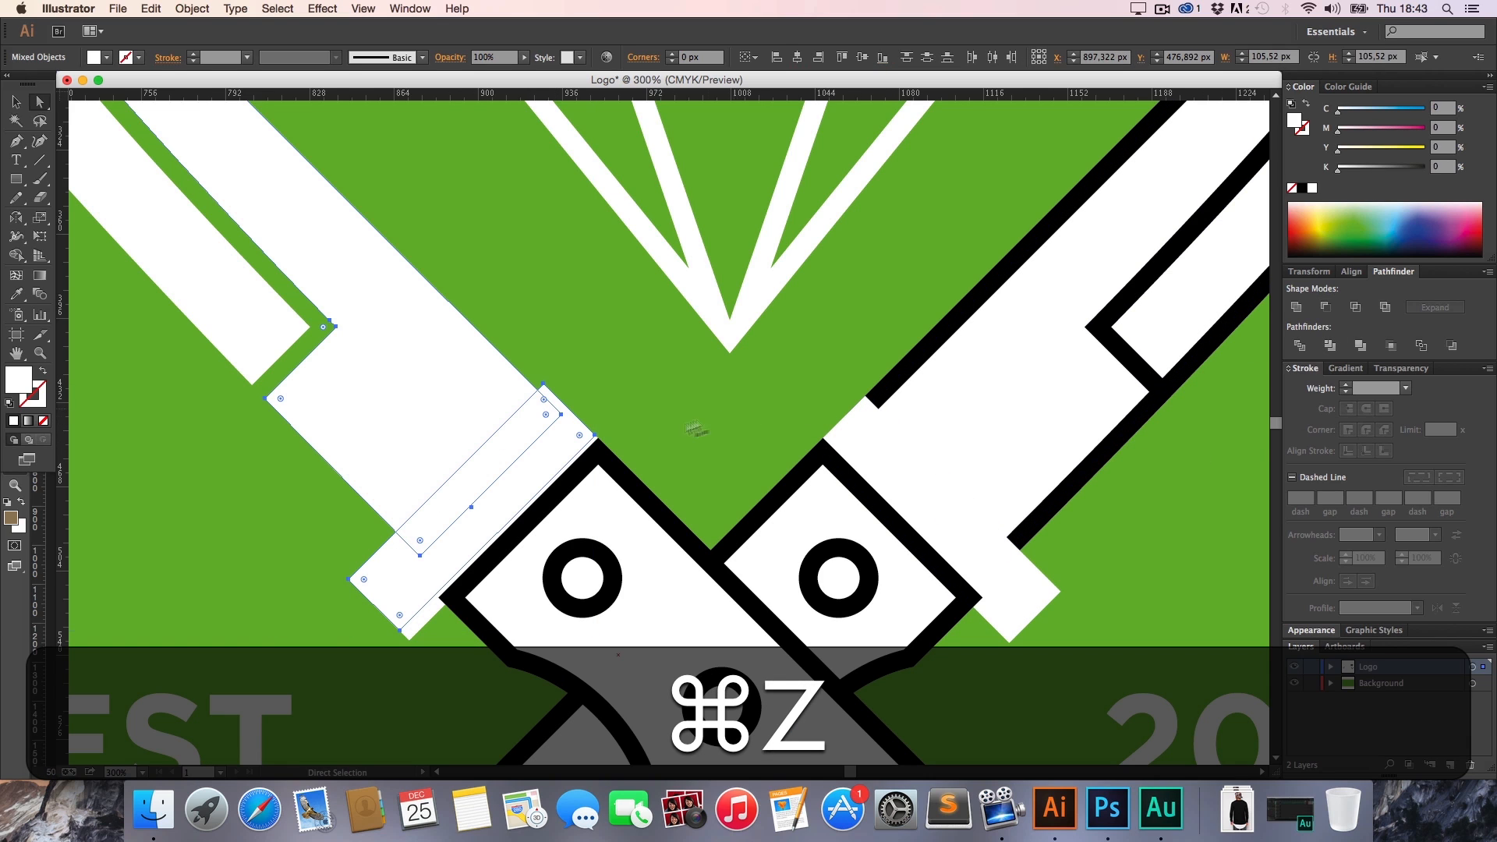
key(super+a)
key(shift+super+a)
click(503, 499)
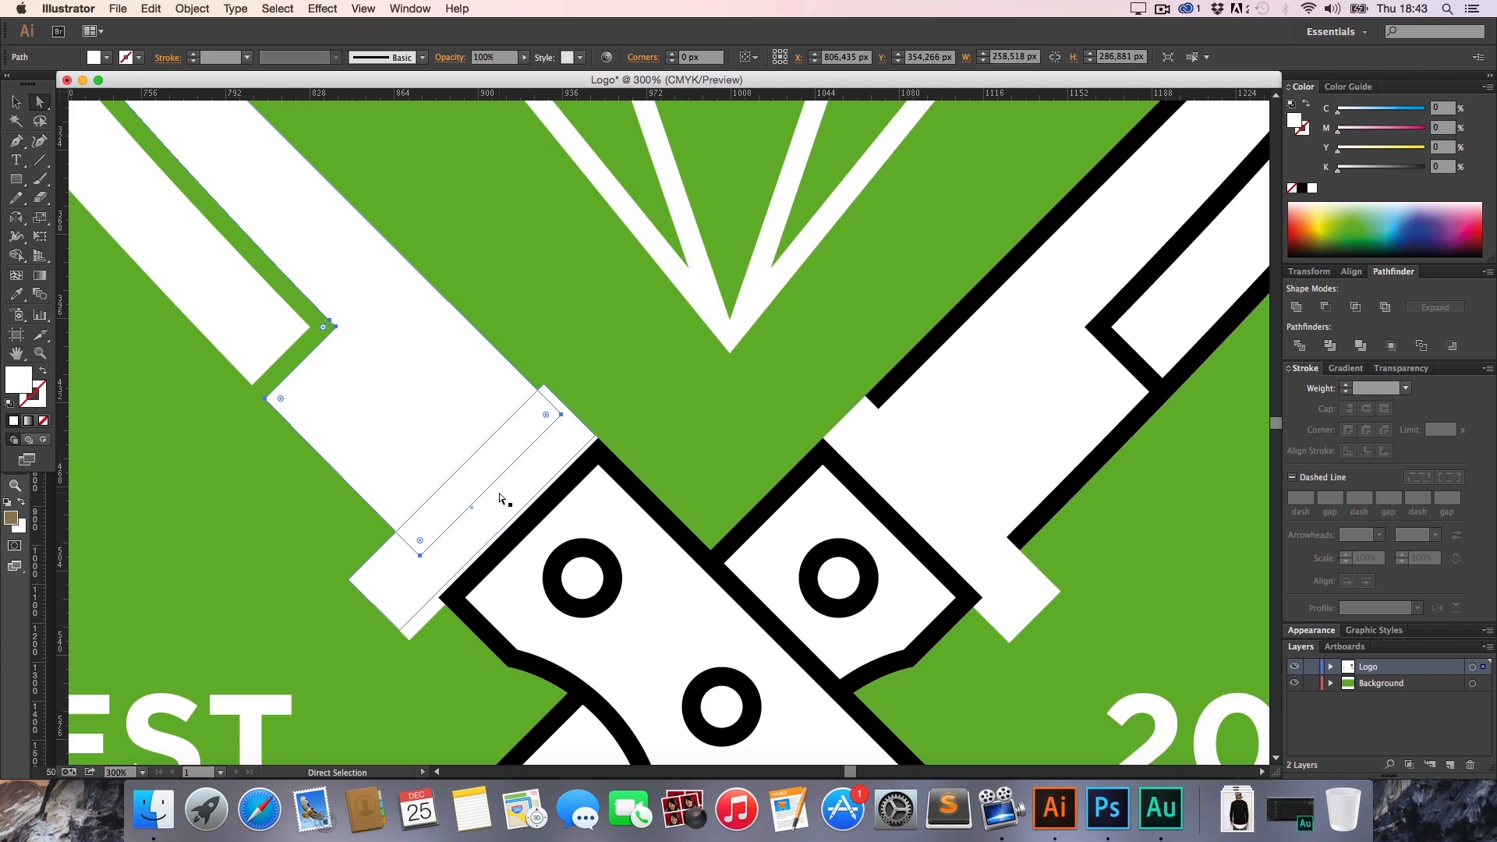
shift+click(450, 434)
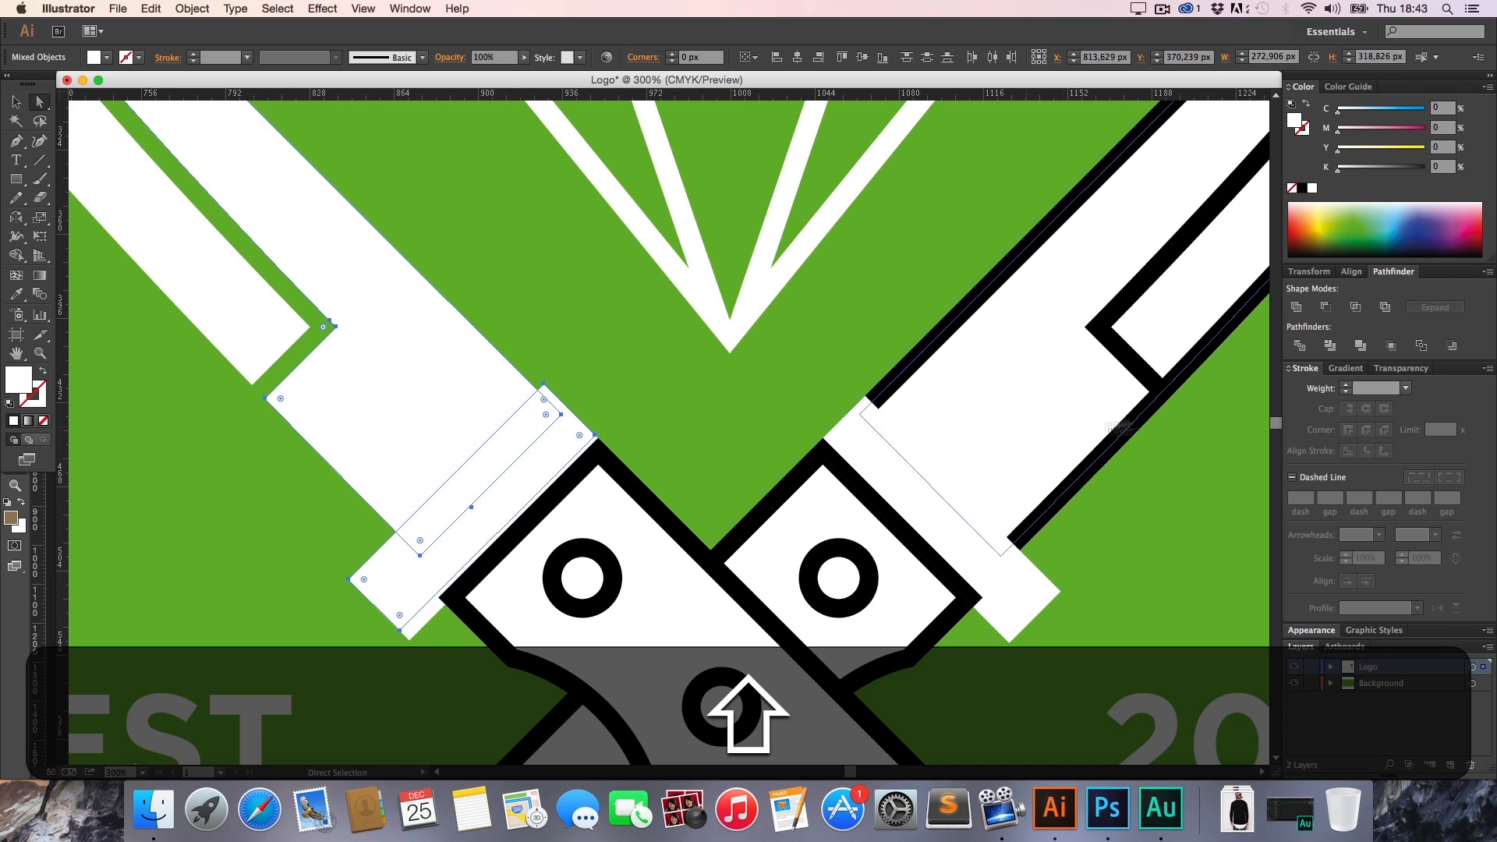
click(1325, 307)
key(super+z)
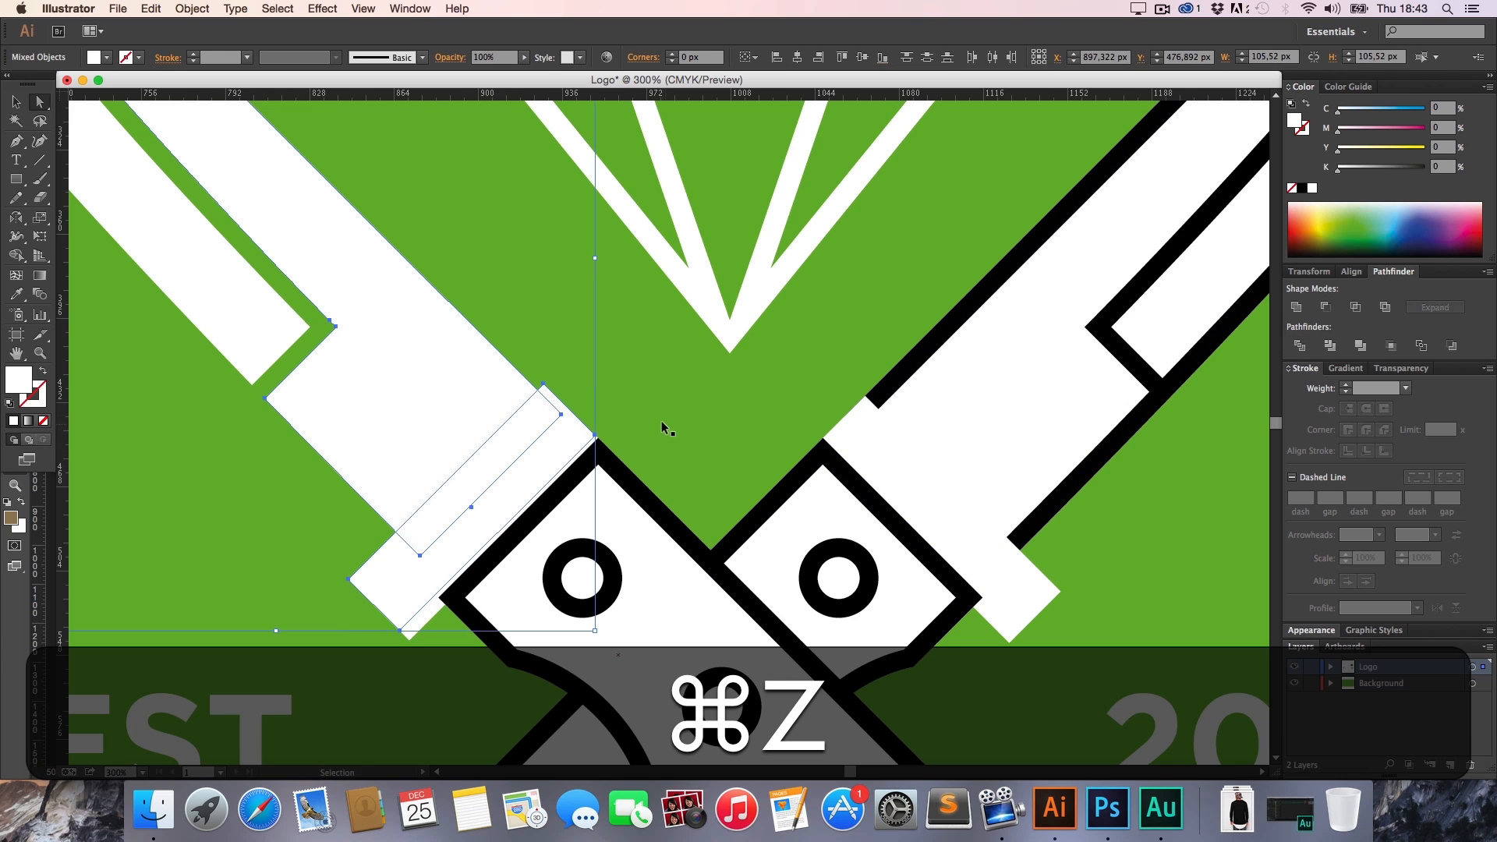
Bring the shifted guard copy to the front and subtract it from the left blade, leaving a gap beside the guard
right_click(515, 456)
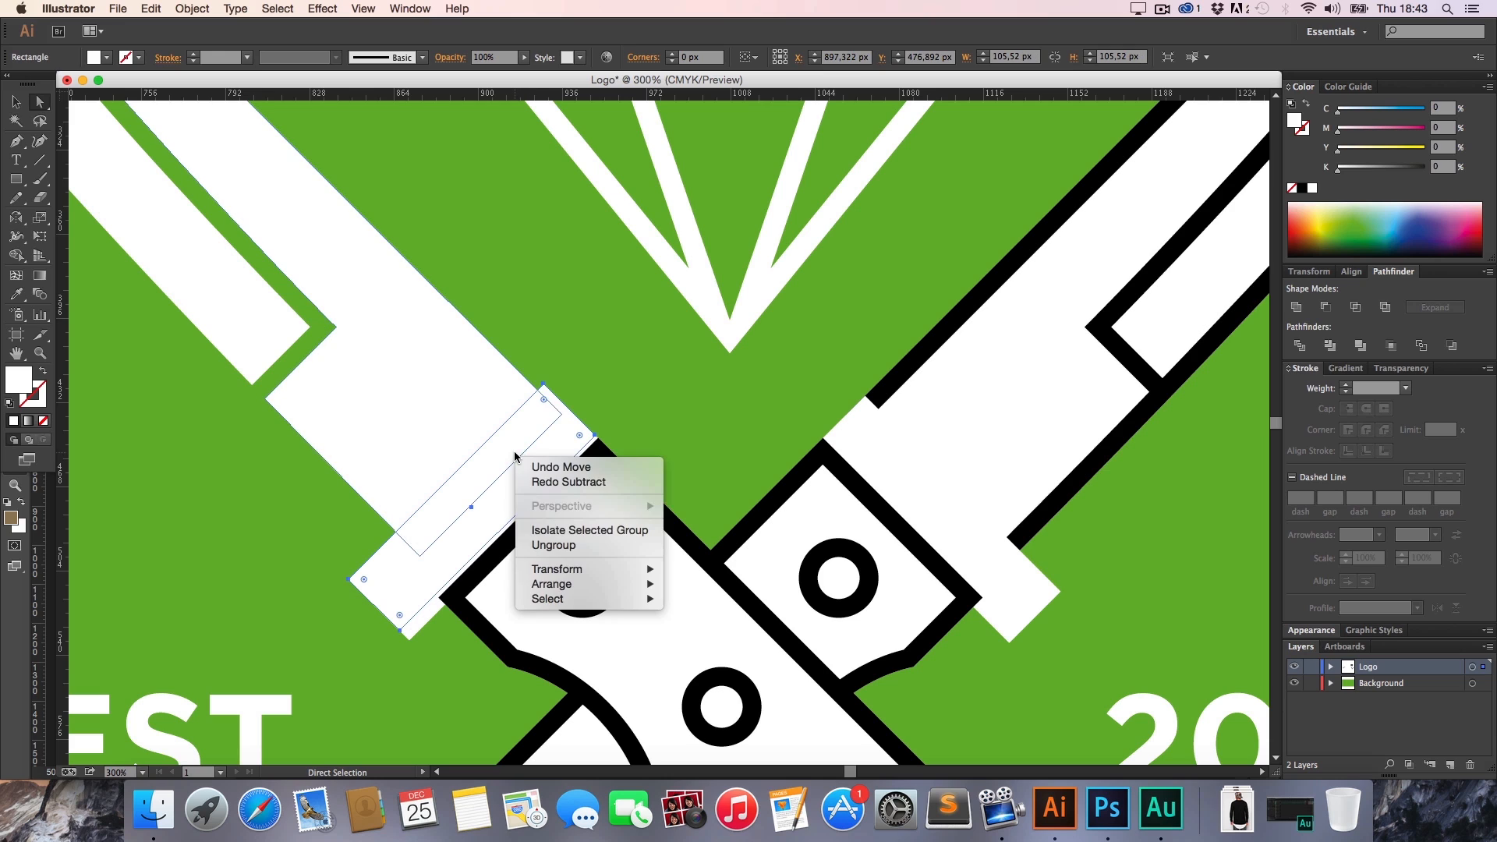
right_click(395, 572)
right_click(395, 572)
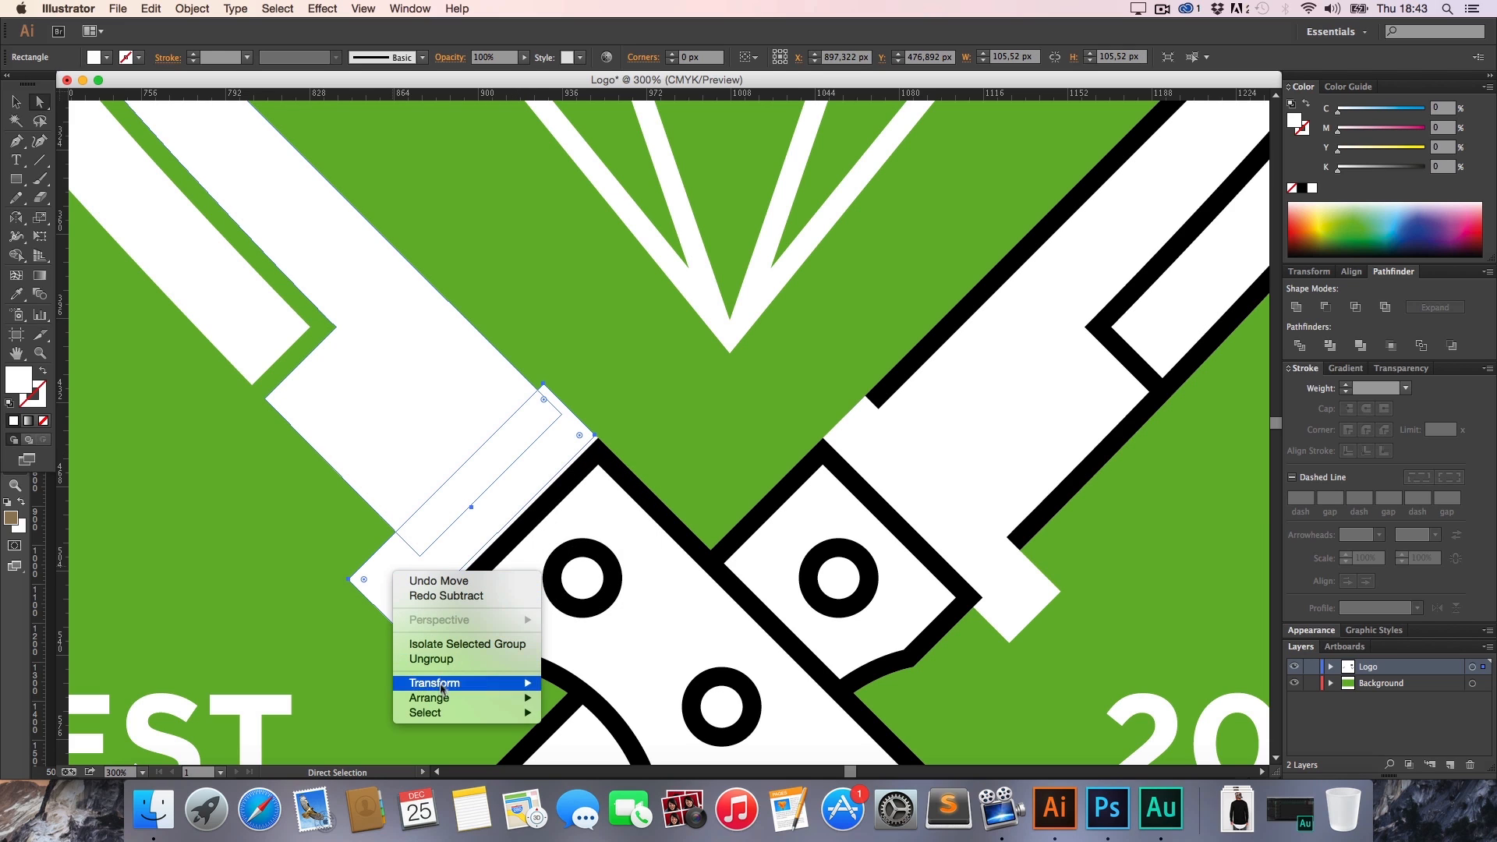
mouse_move(528, 699)
click(585, 697)
shift+click(434, 429)
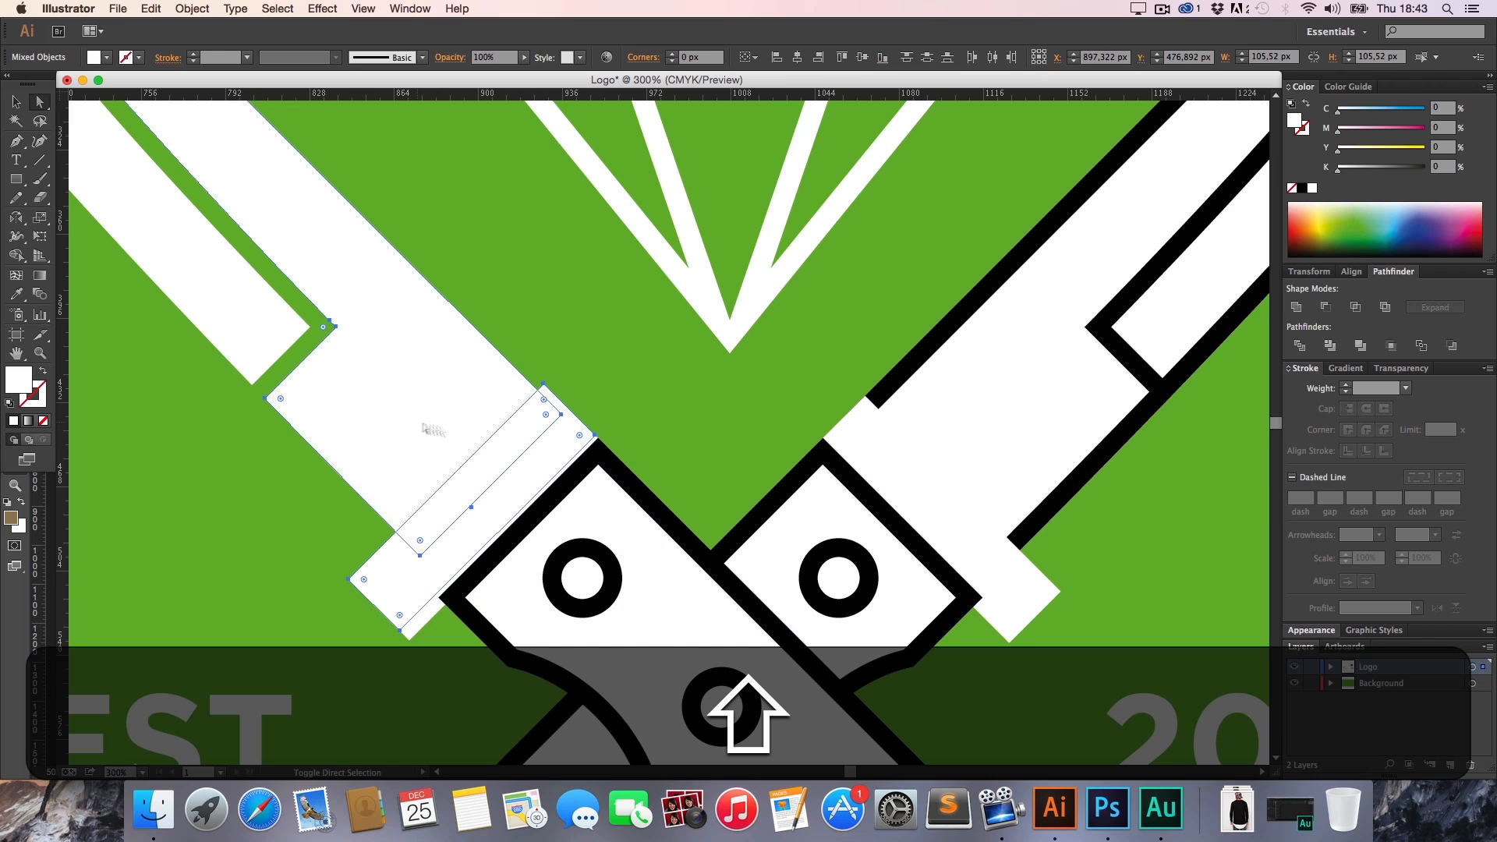
click(1326, 307)
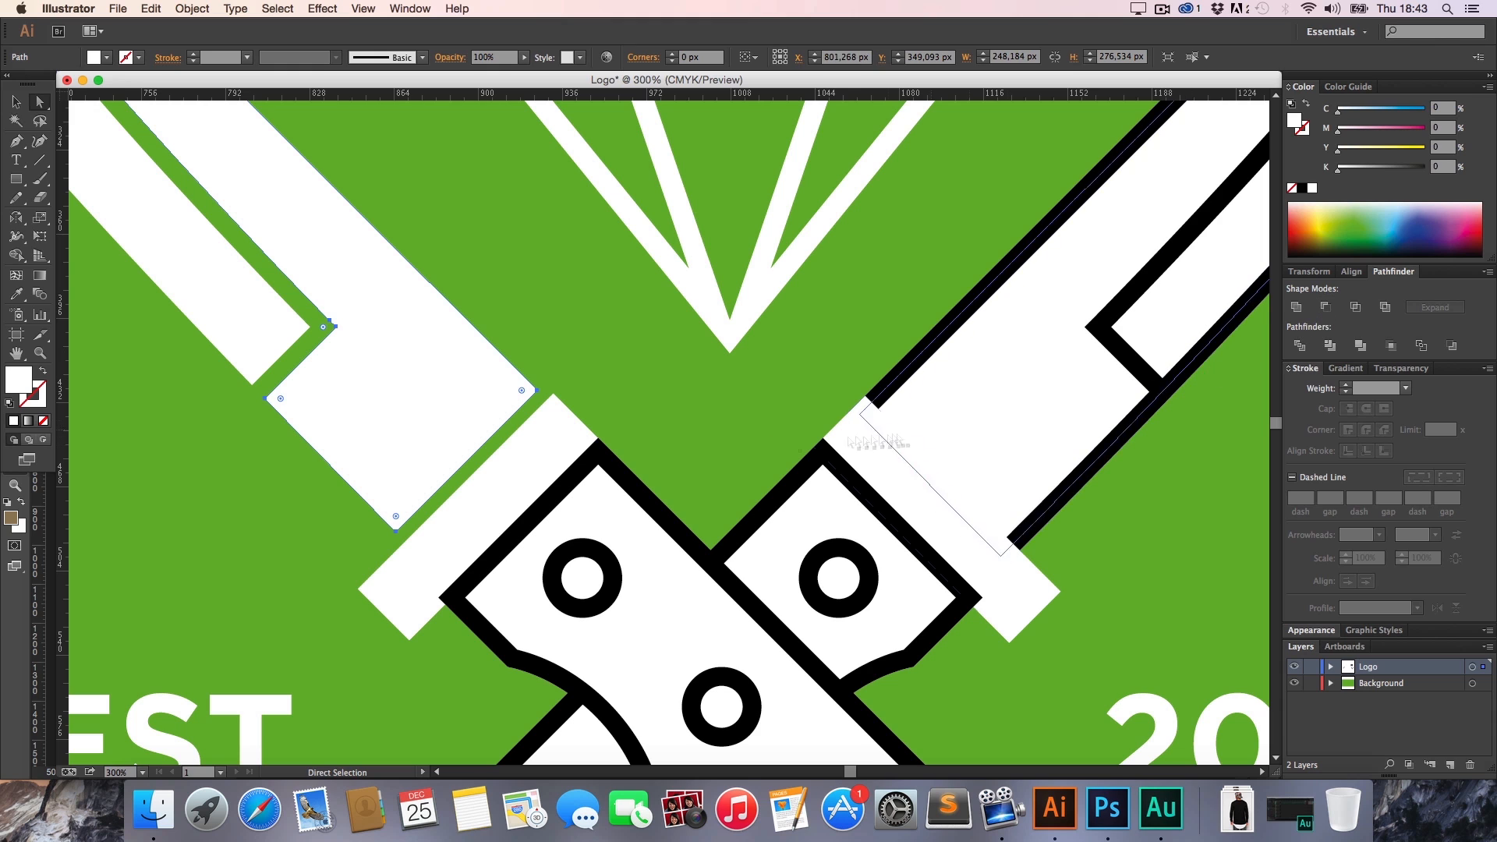
click(701, 410)
Delete the black outline shape of the right blade, keeping its white shape and inner line
key(h)
drag(670, 459, 483, 234)
key(z)
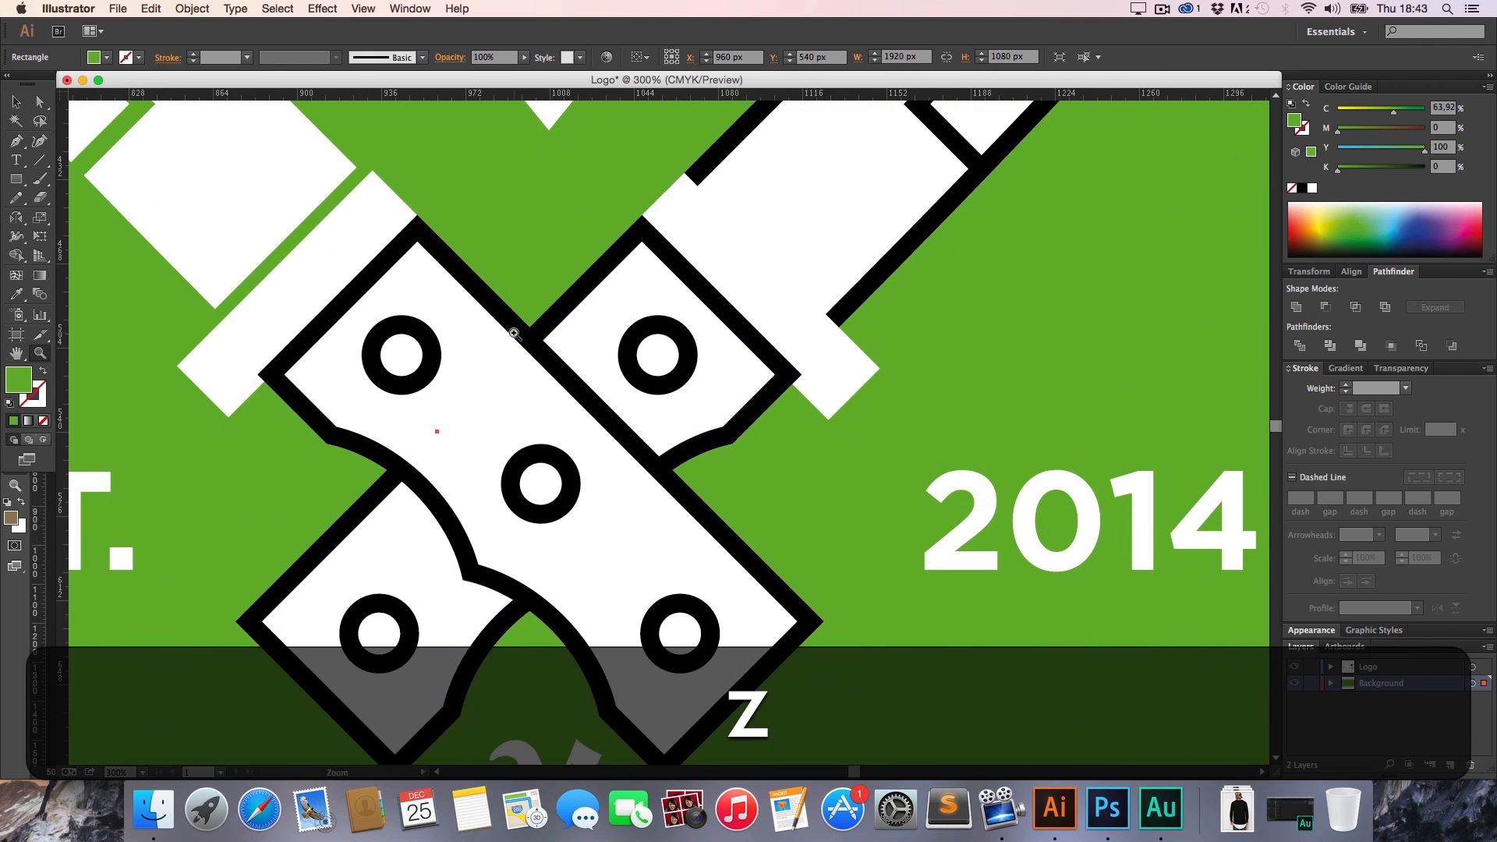
alt+click(517, 336)
key(alt+h)
drag(567, 368, 408, 289)
key(z)
click(496, 361)
key(h)
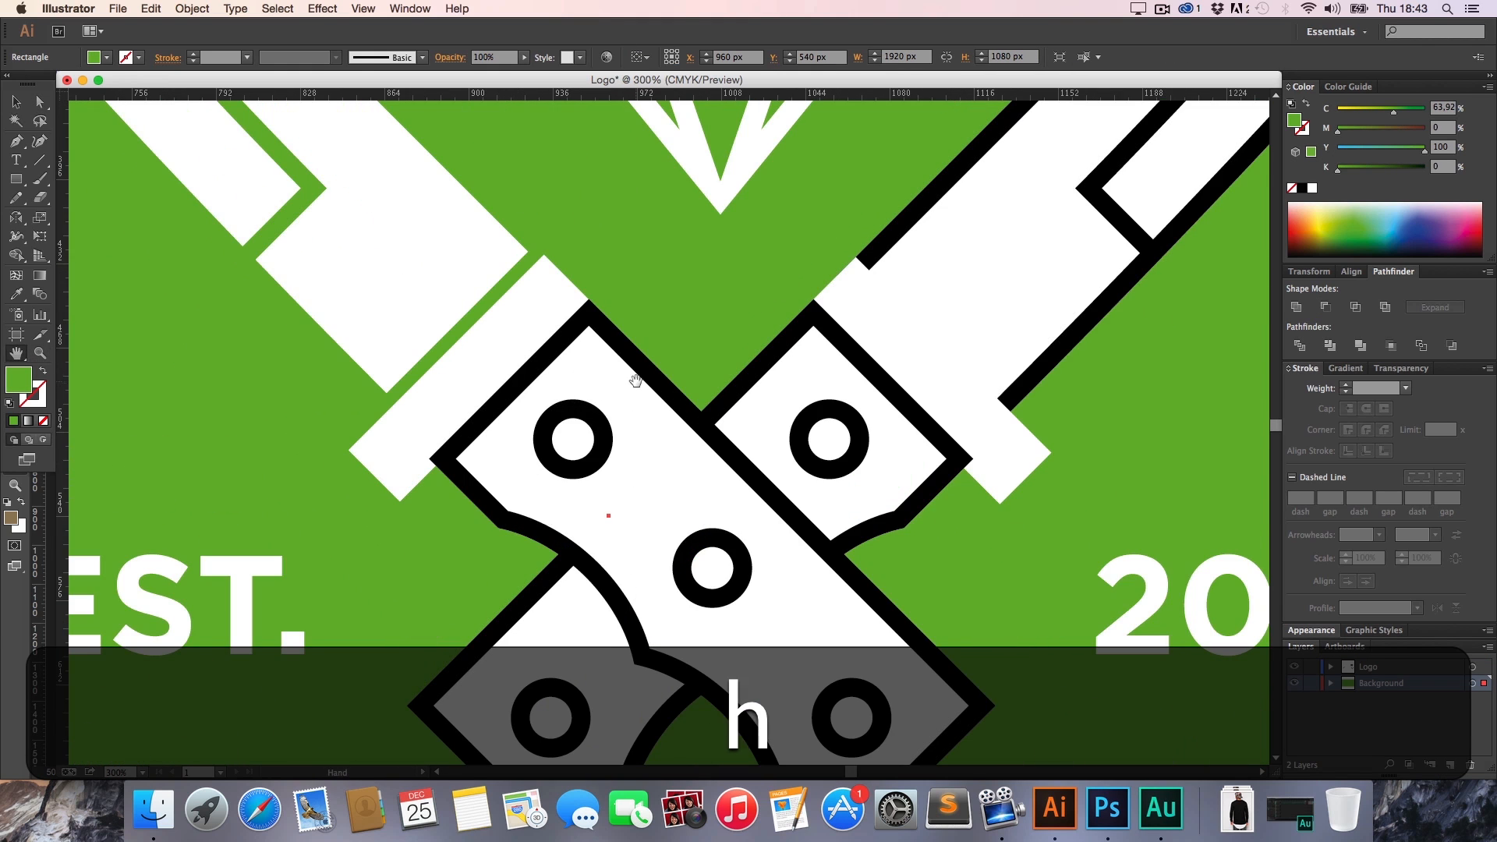
drag(912, 220, 551, 428)
drag(651, 313, 545, 405)
key(a)
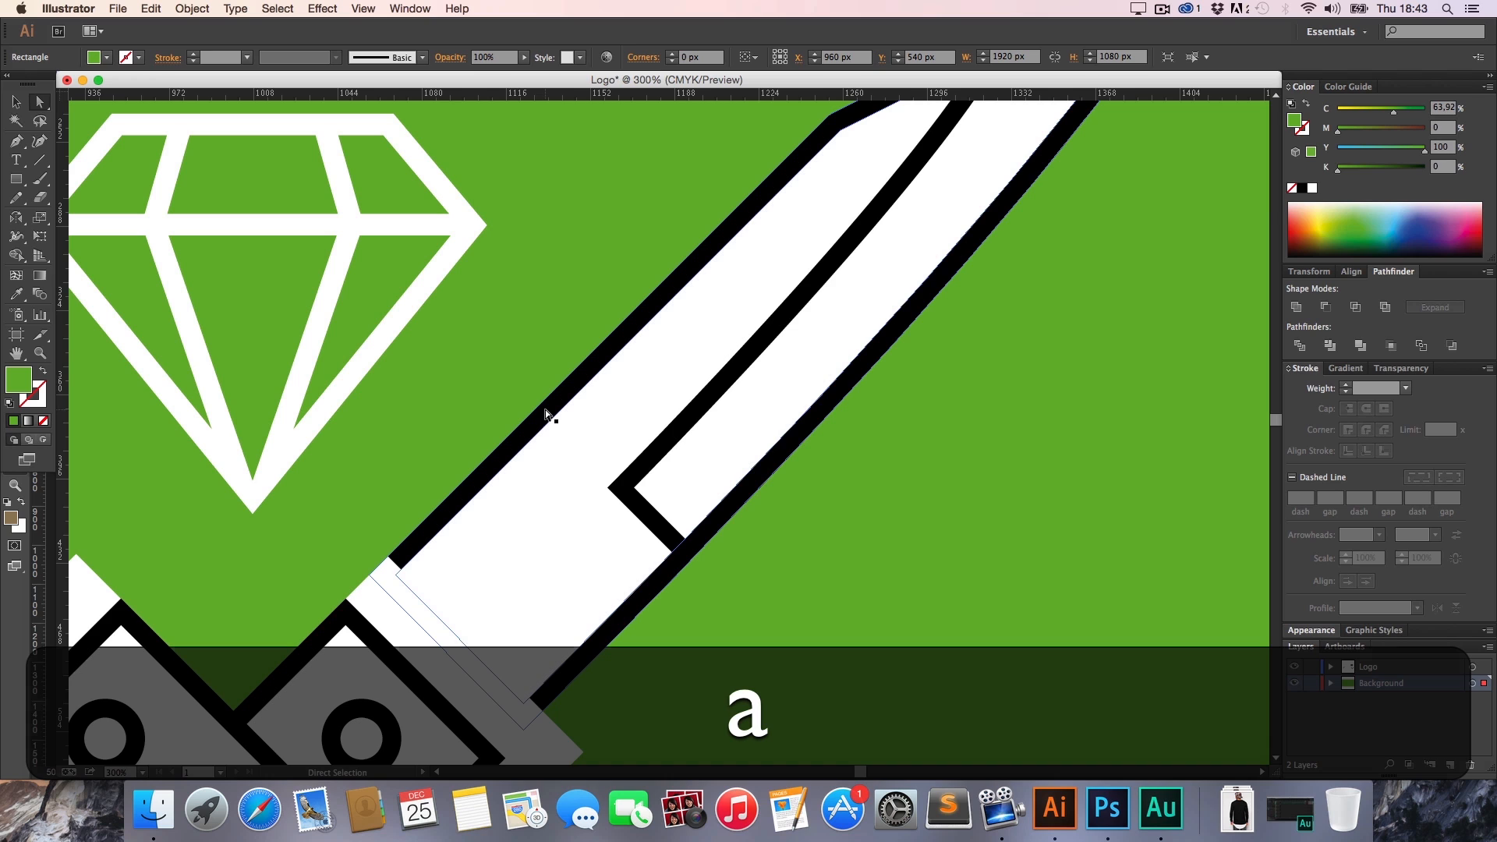
click(545, 410)
key(BackSpace)
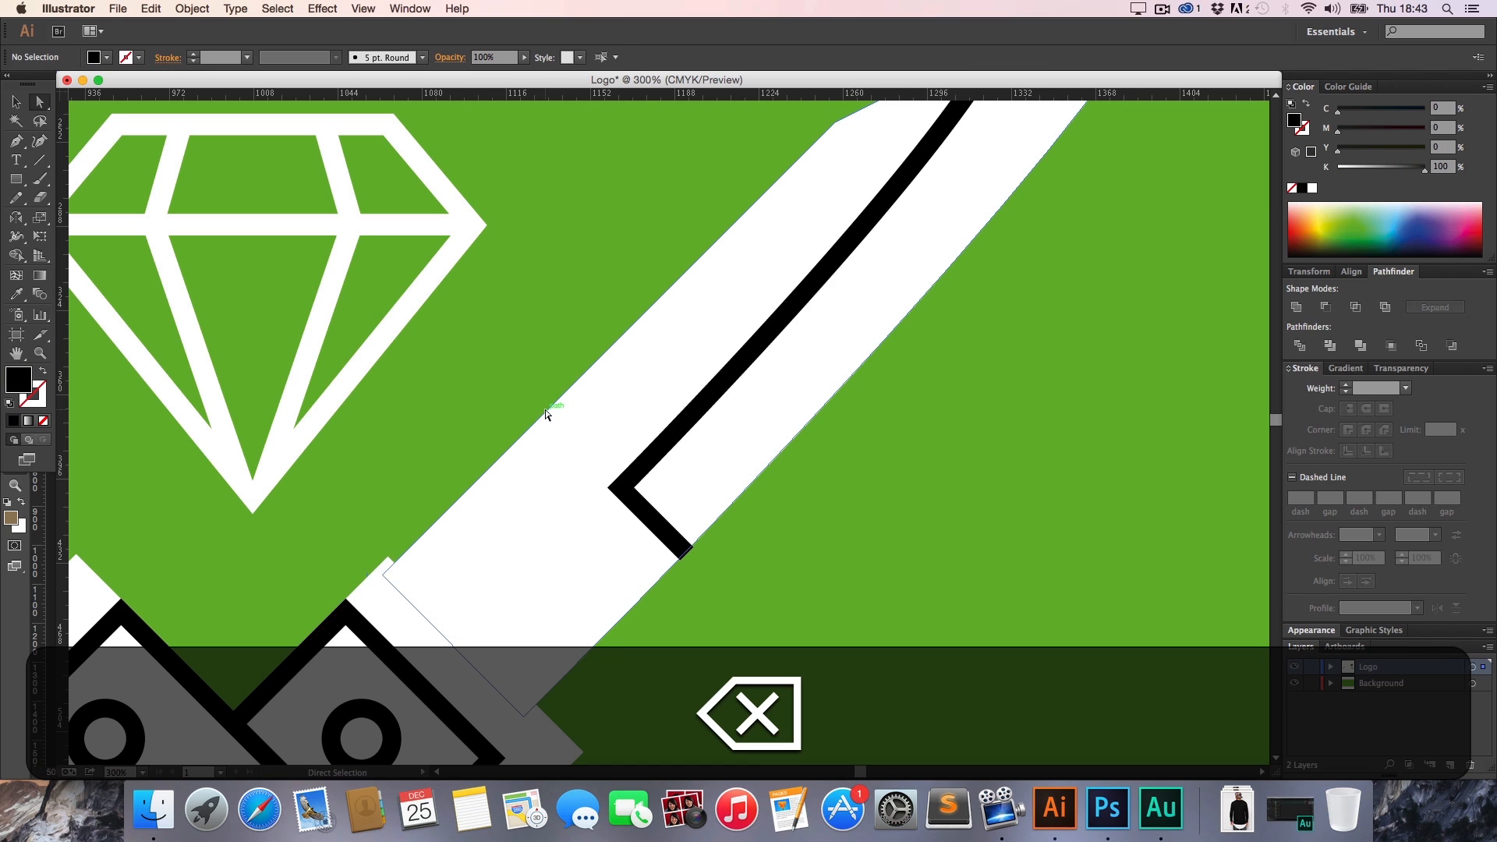
Move the corner anchor at the upper end of the right blade's black inner line onto the blade's edge
key(h)
drag(545, 412, 223, 633)
key(a)
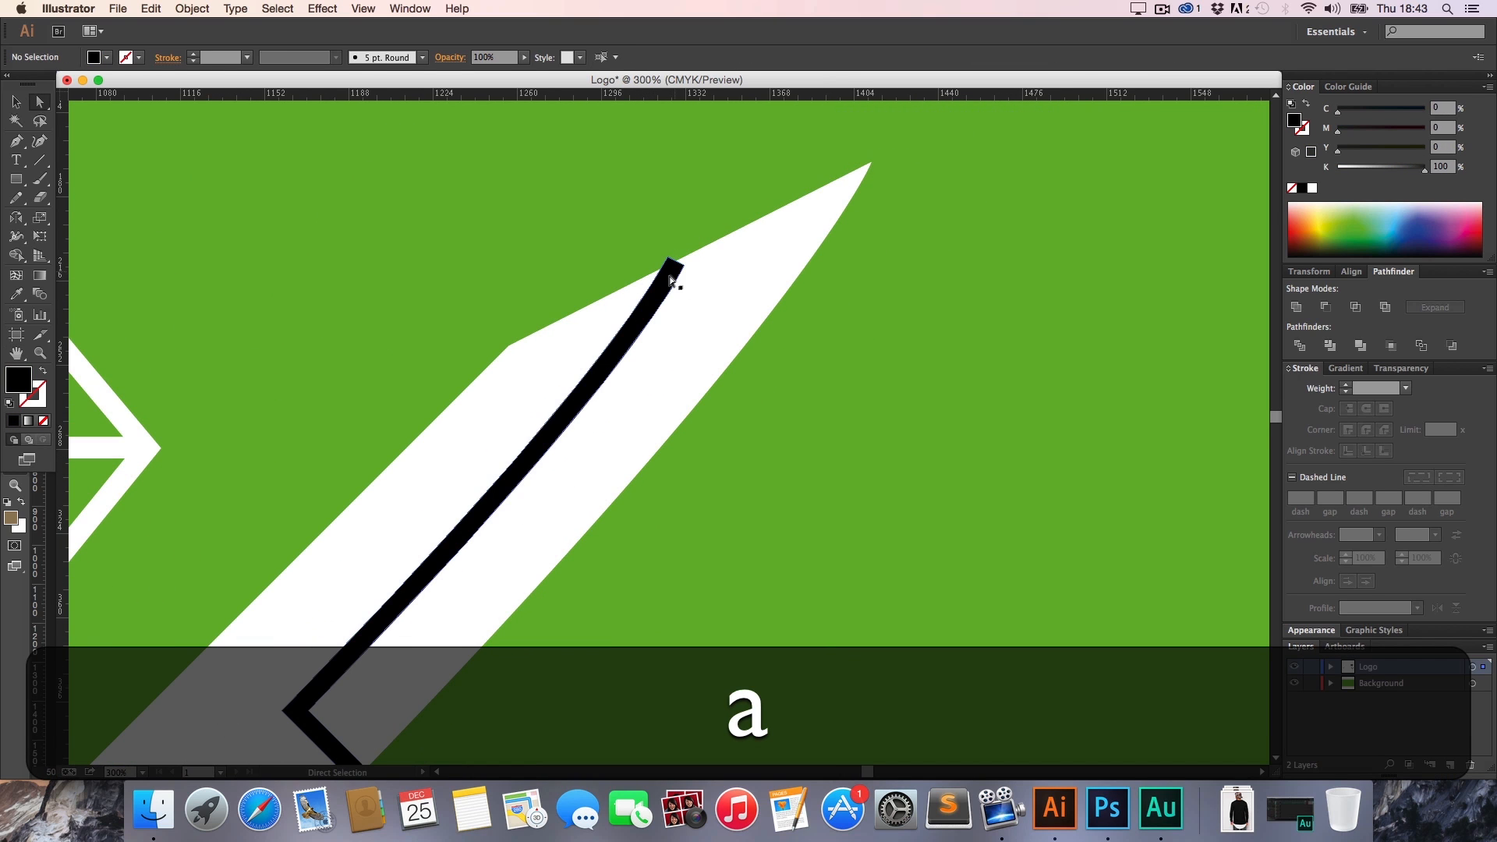
click(674, 273)
drag(685, 268, 690, 257)
Subtract the black inner line shape from the right blade
shift+click(691, 325)
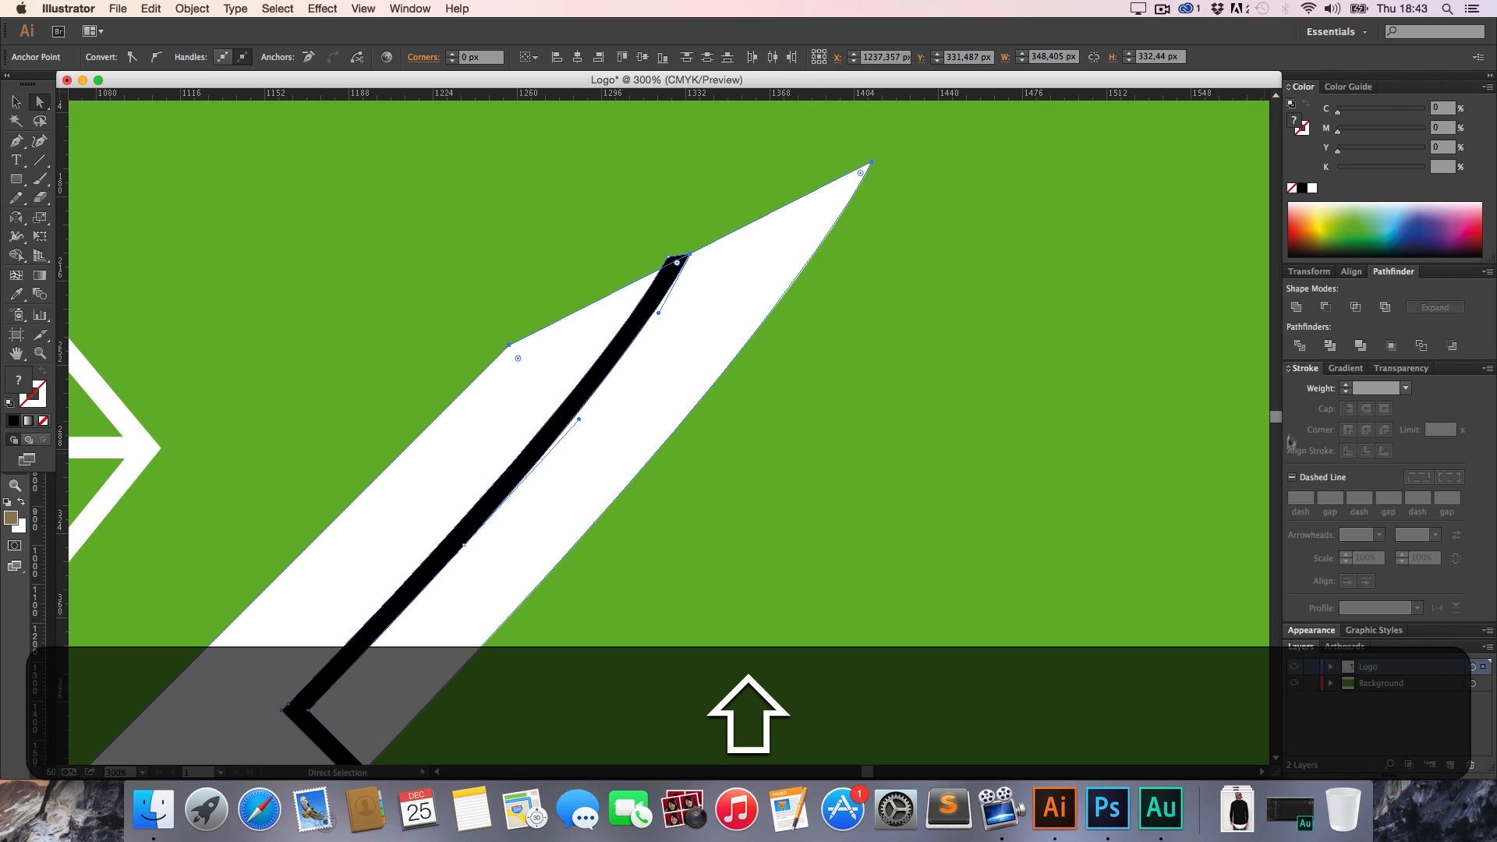
click(1325, 307)
click(925, 456)
Duplicate the right knife's guard rectangle in place and shift the copy toward the blade to X 1099.067 px, Y 479.317 px
key(h)
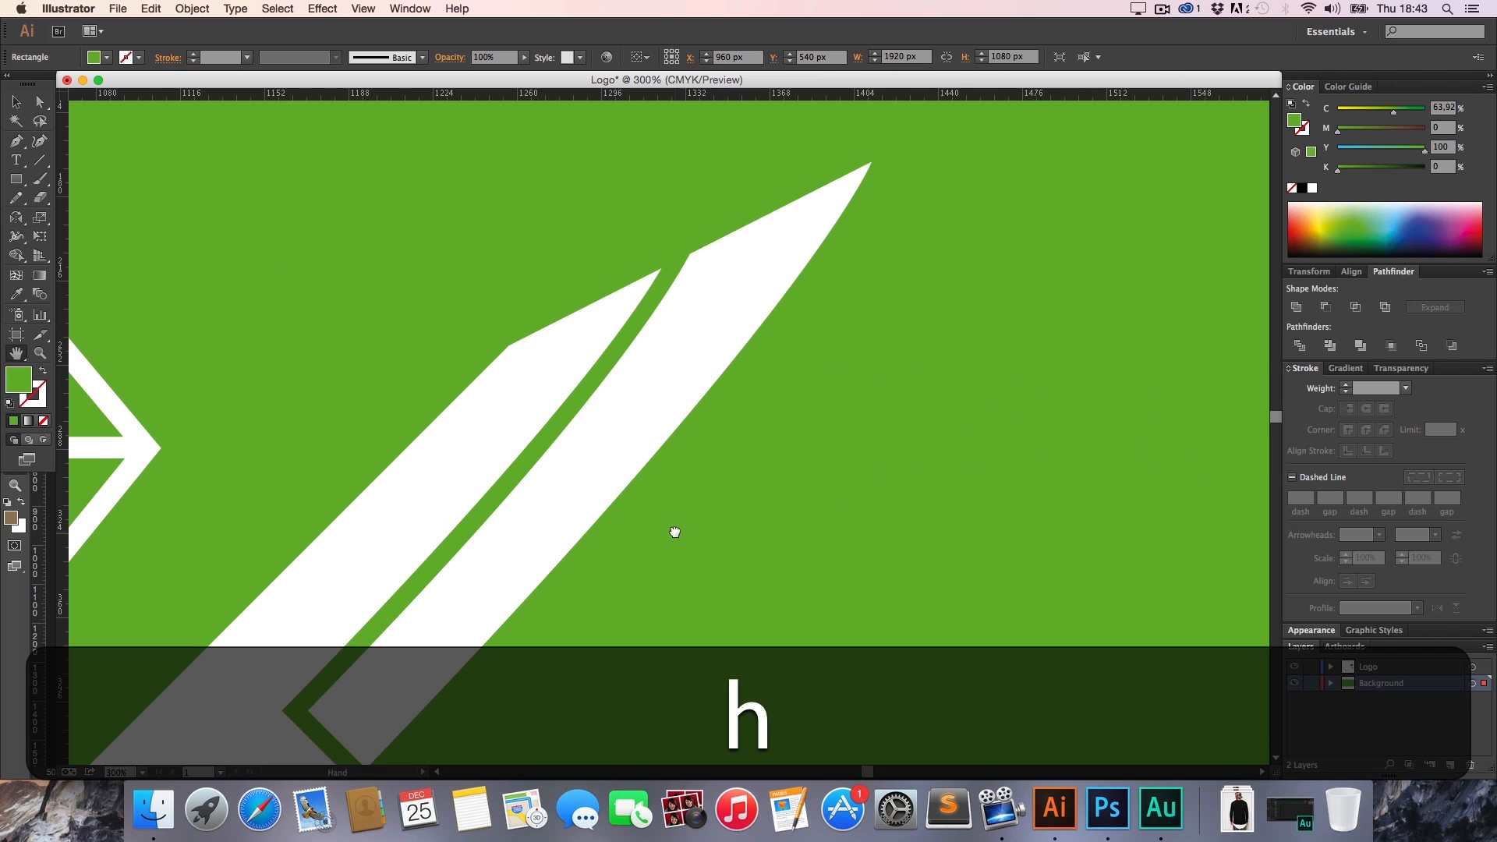
drag(676, 528, 759, 388)
key(z)
alt+click(752, 401)
alt+click(752, 401)
key(h)
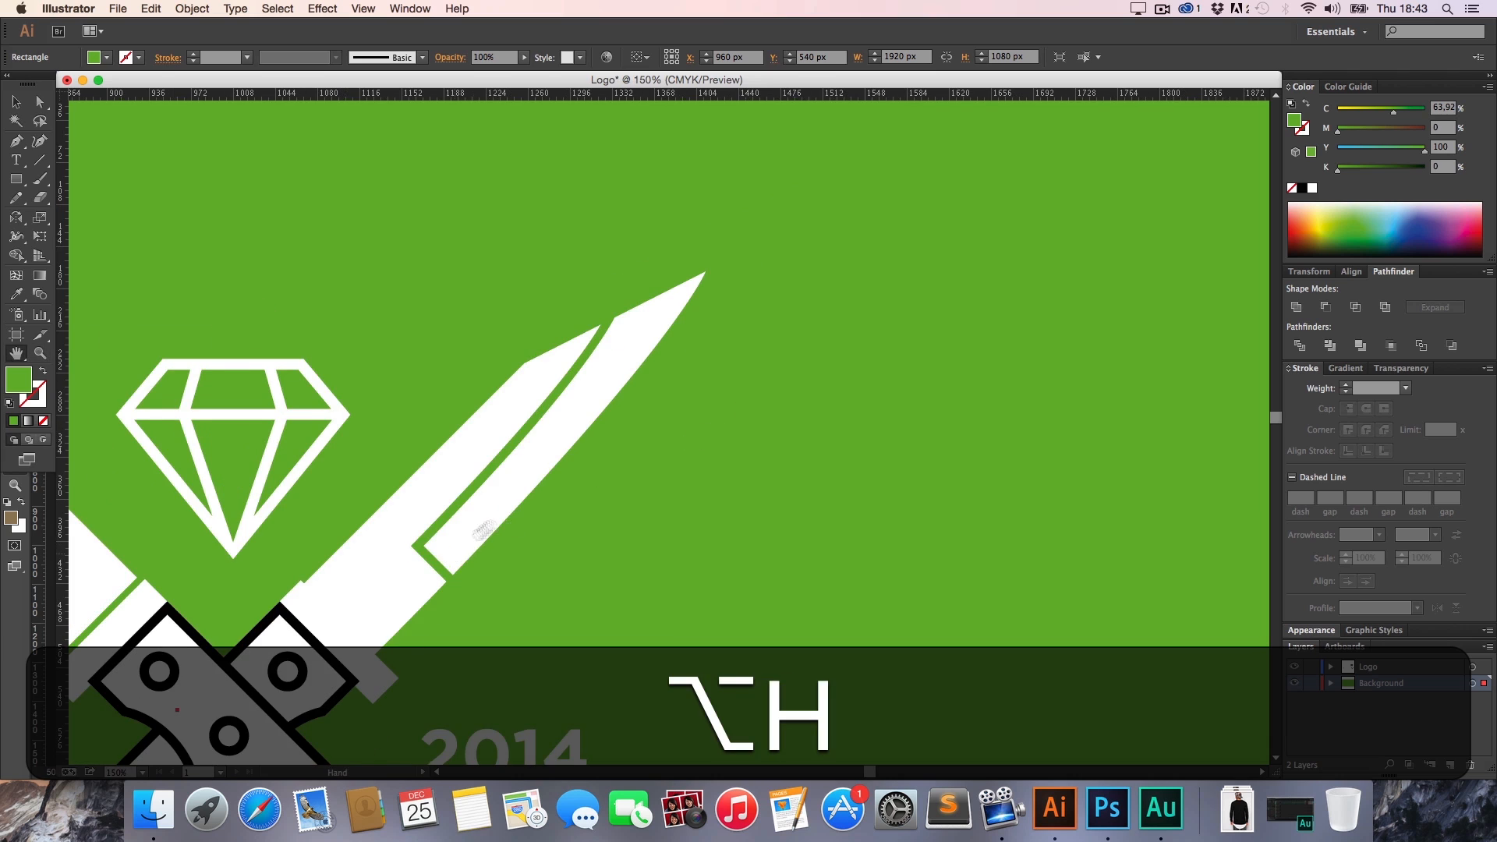
drag(368, 621, 601, 442)
key(z)
click(589, 448)
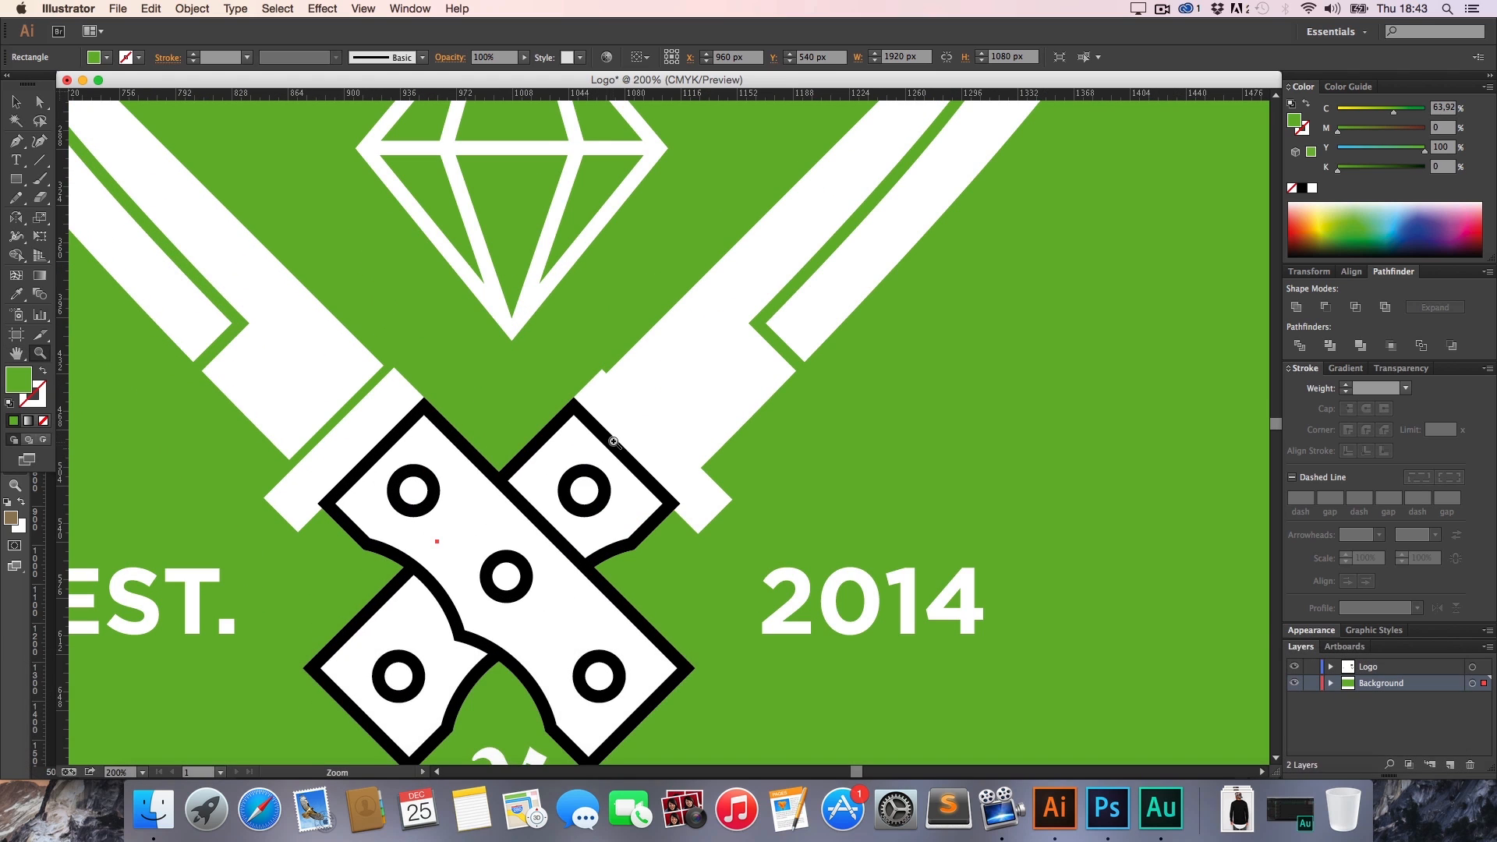
click(583, 451)
key(h)
drag(702, 409, 555, 440)
key(a)
click(535, 450)
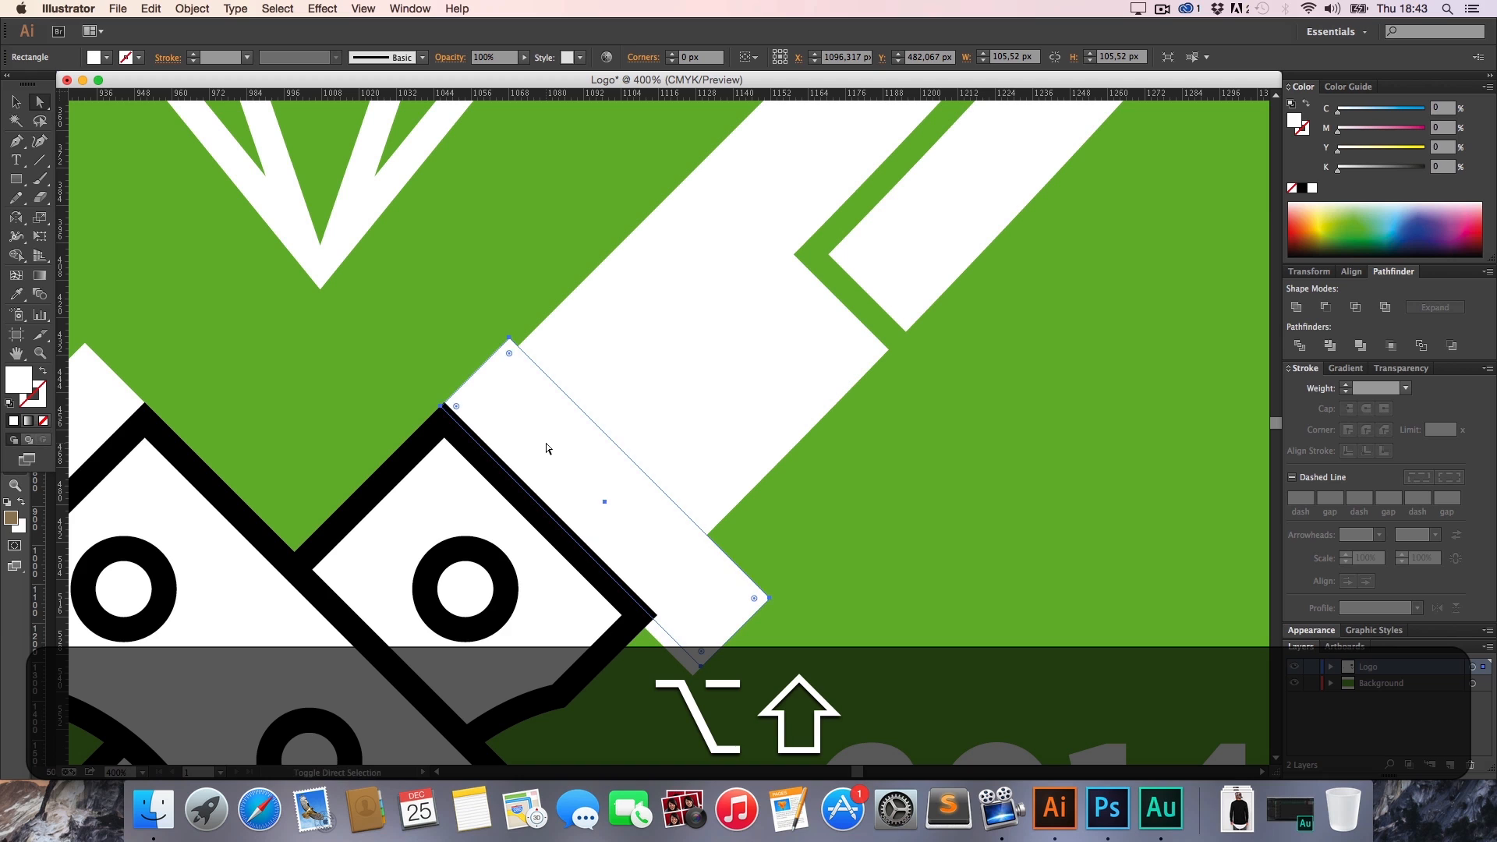
Try to subtract the shifted guard copy from the right blade, and undo the subtraction
shift+click(663, 439)
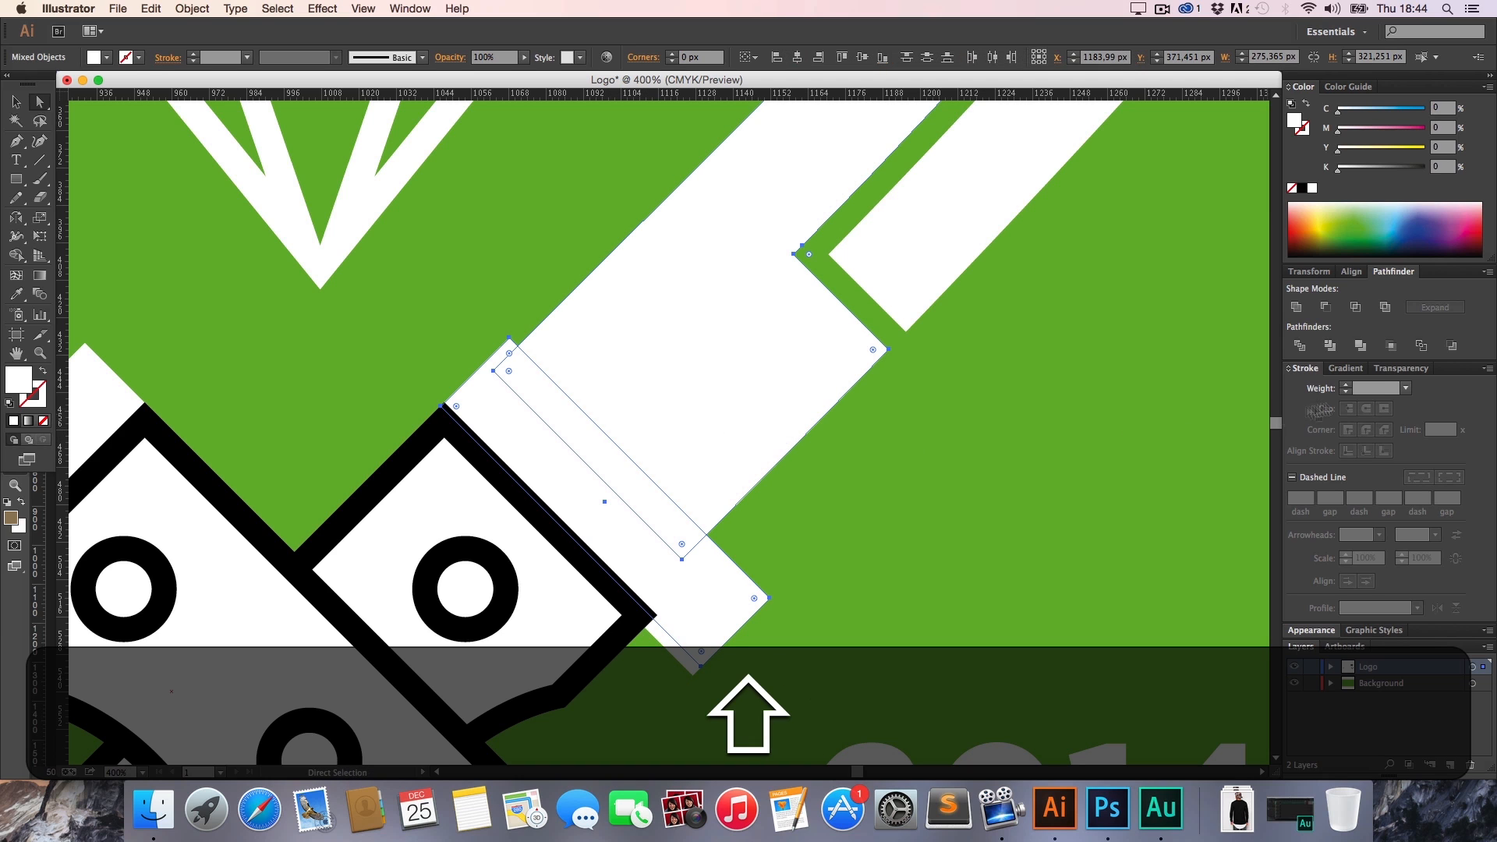
click(1326, 307)
key(super+z)
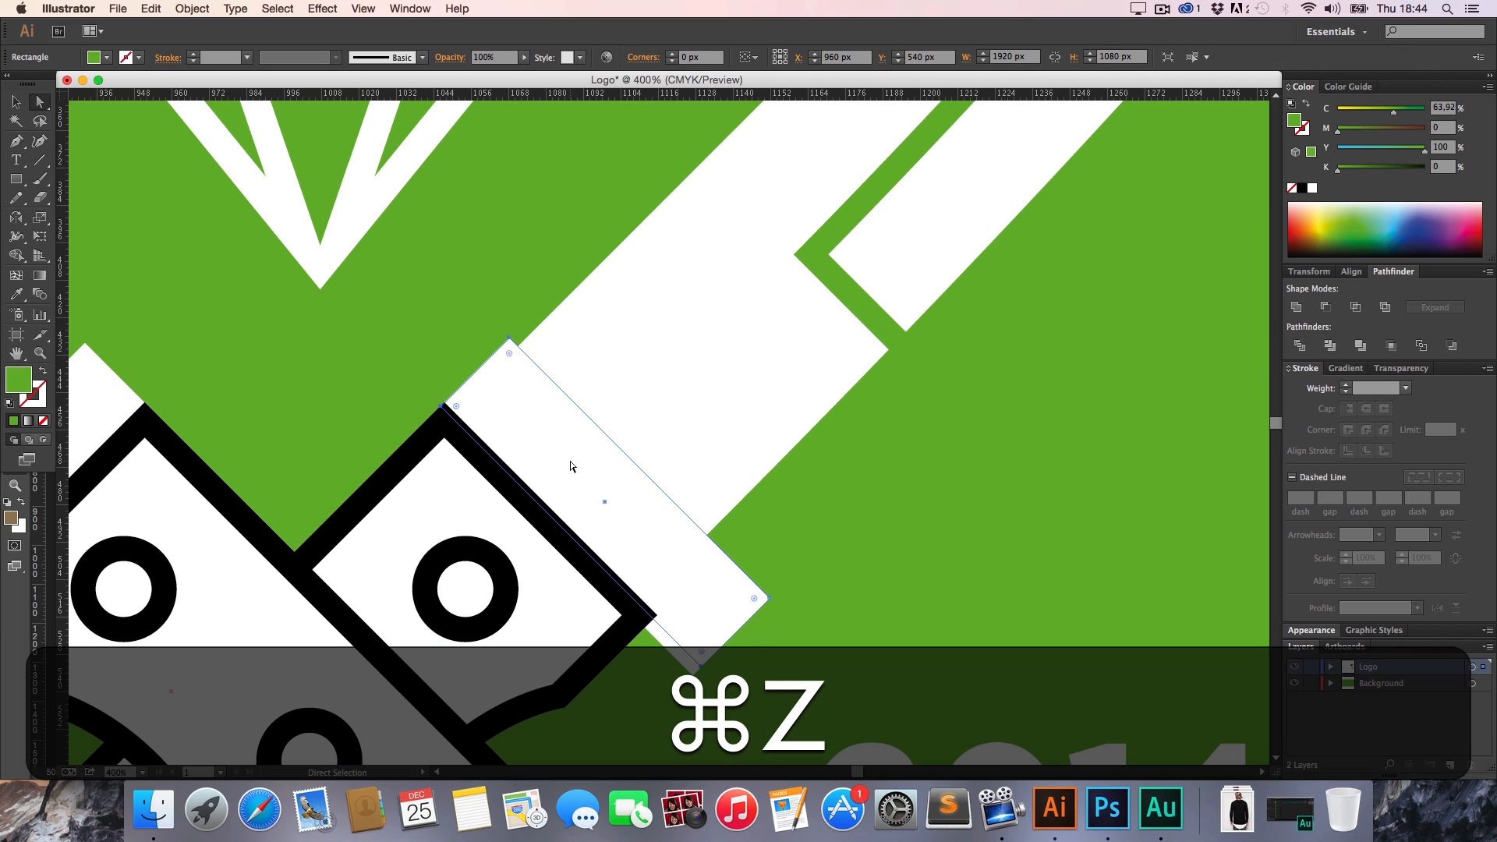
Bring the shifted guard copy to the front and subtract it from the right blade, leaving a gap beside the guard
right_click(586, 466)
right_click(563, 469)
click(550, 473)
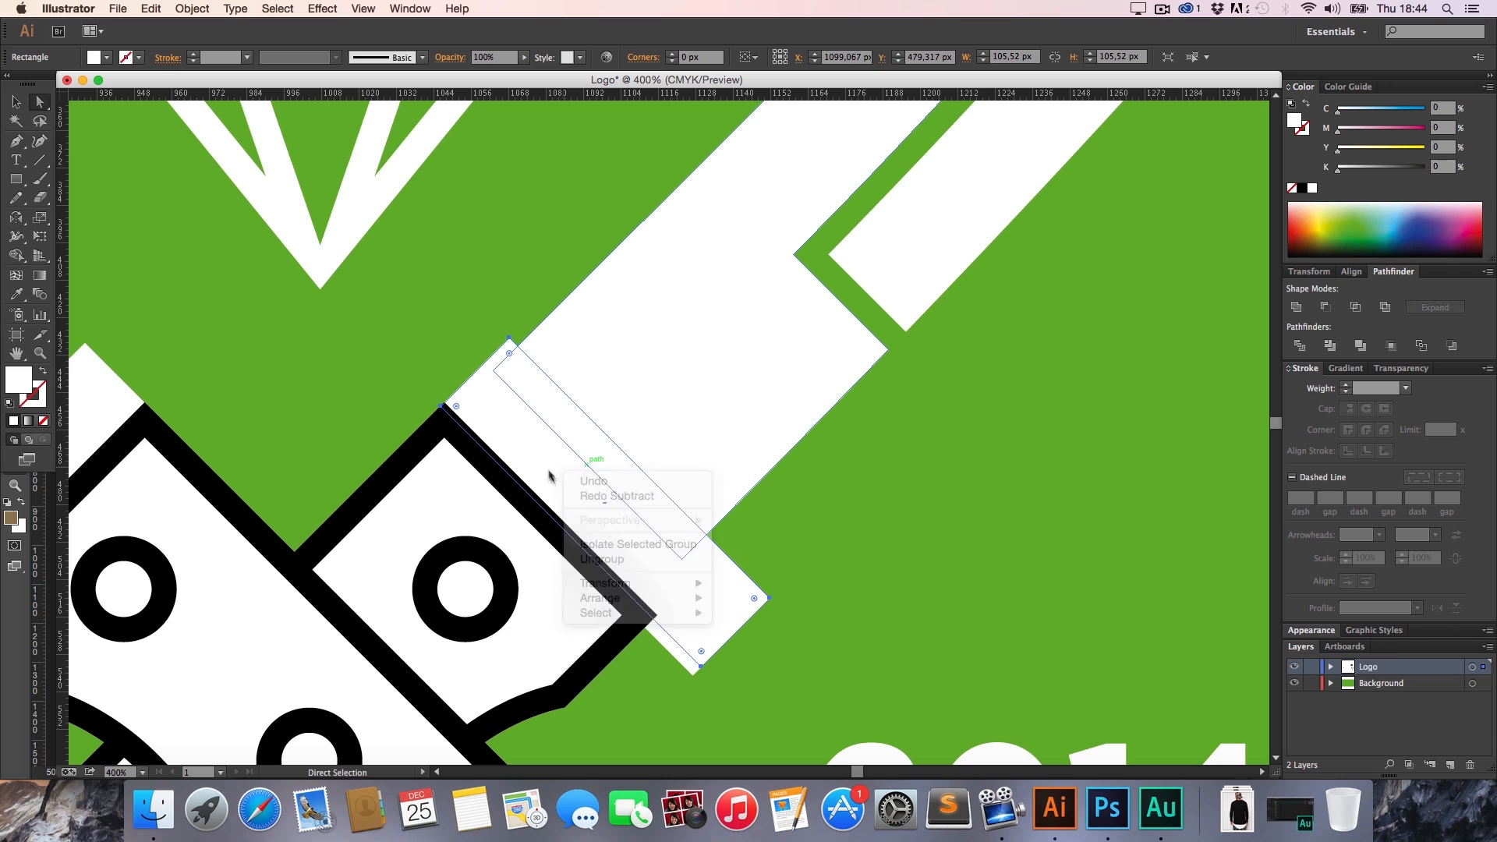
right_click(545, 470)
mouse_move(597, 599)
click(738, 601)
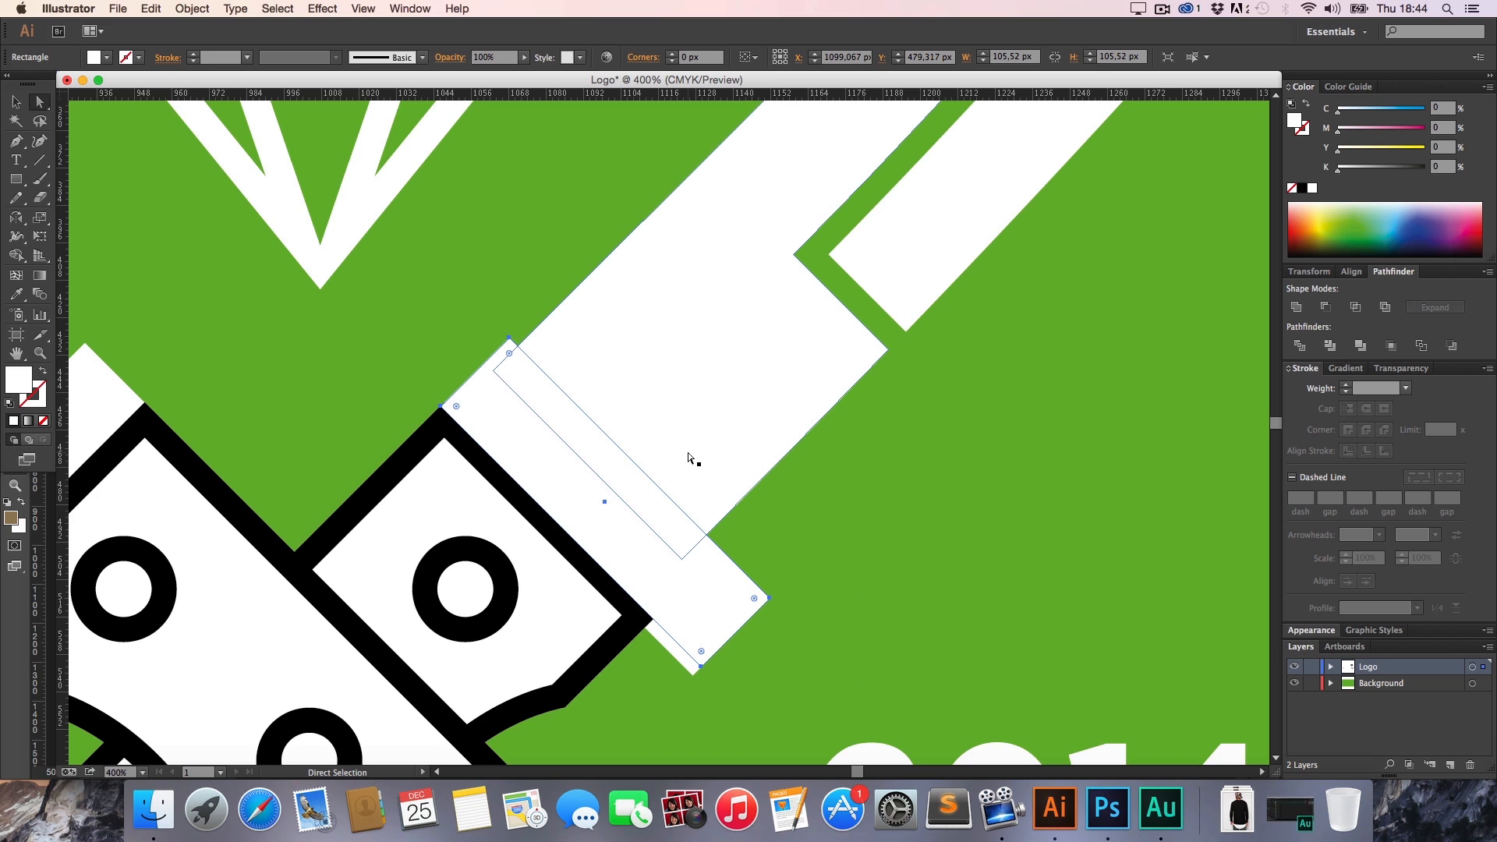
shift+click(708, 391)
click(1330, 346)
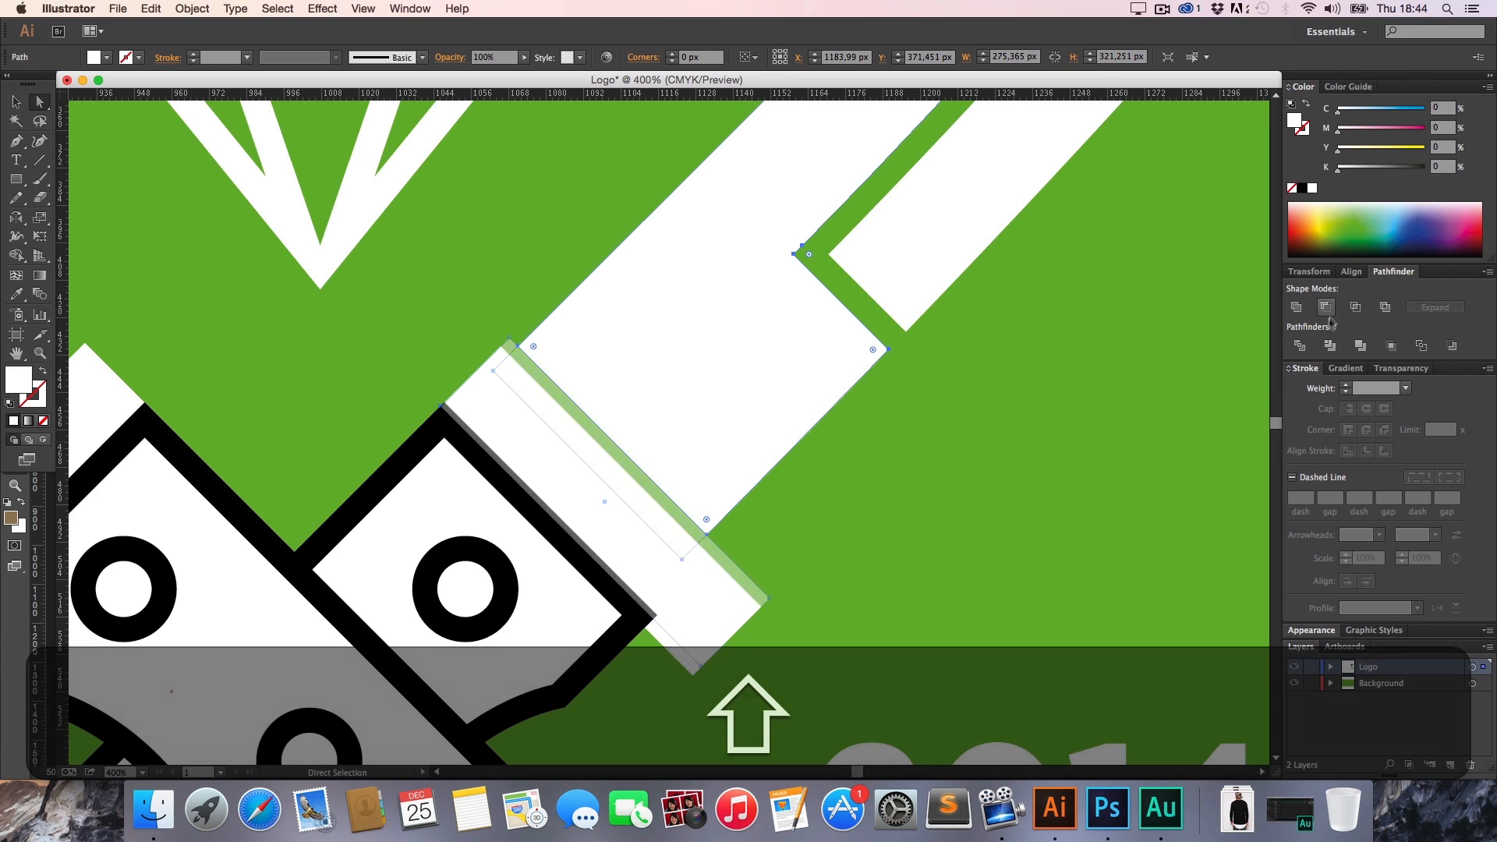
Move the right blade's lower end edge slightly away from the guard to widen the gap
key(z)
alt+click(603, 516)
key(super+h)
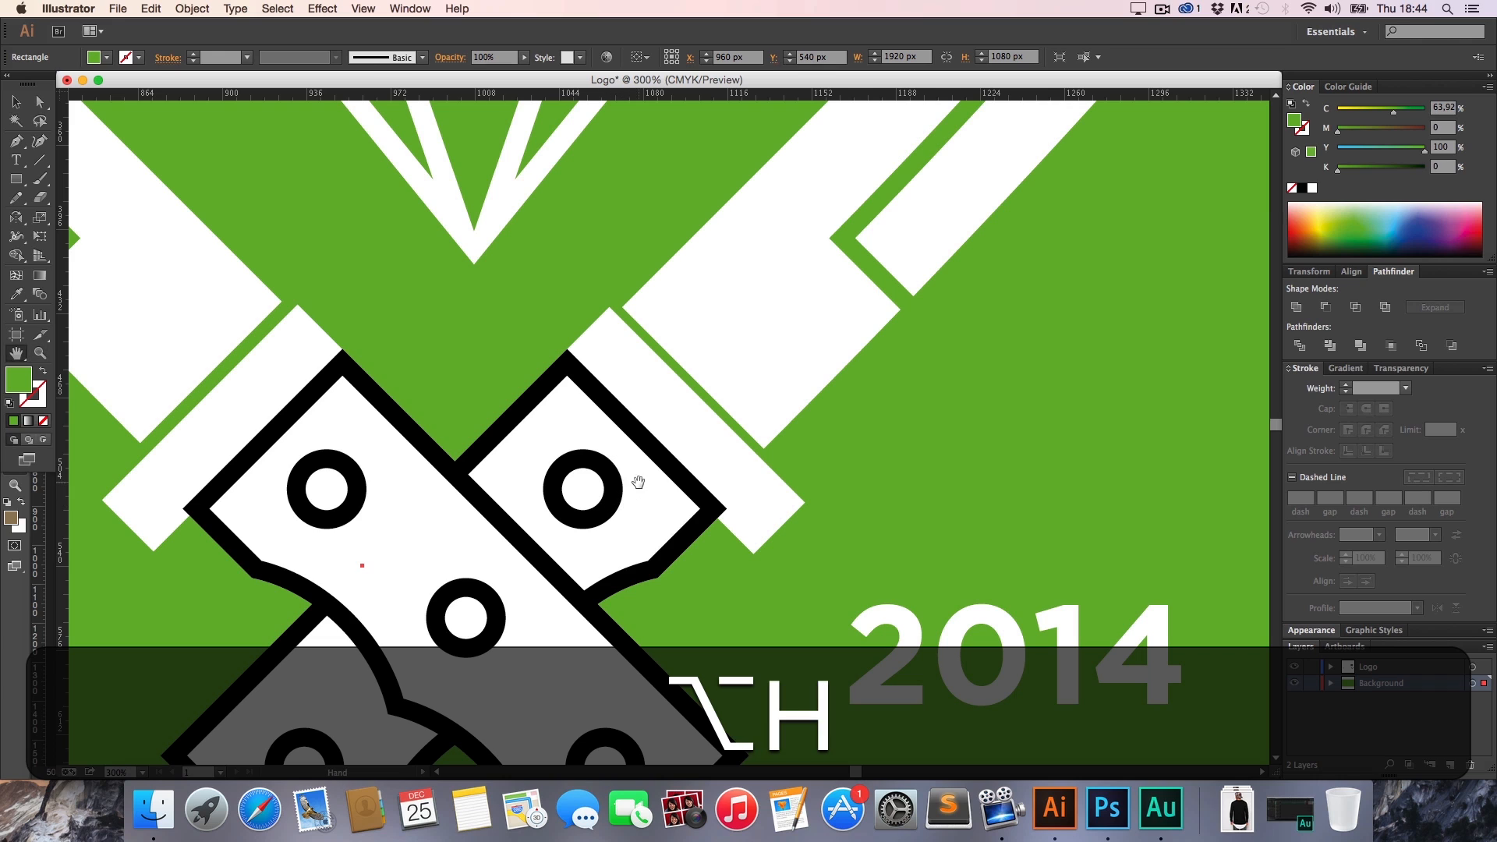
key(h)
key(a)
click(671, 360)
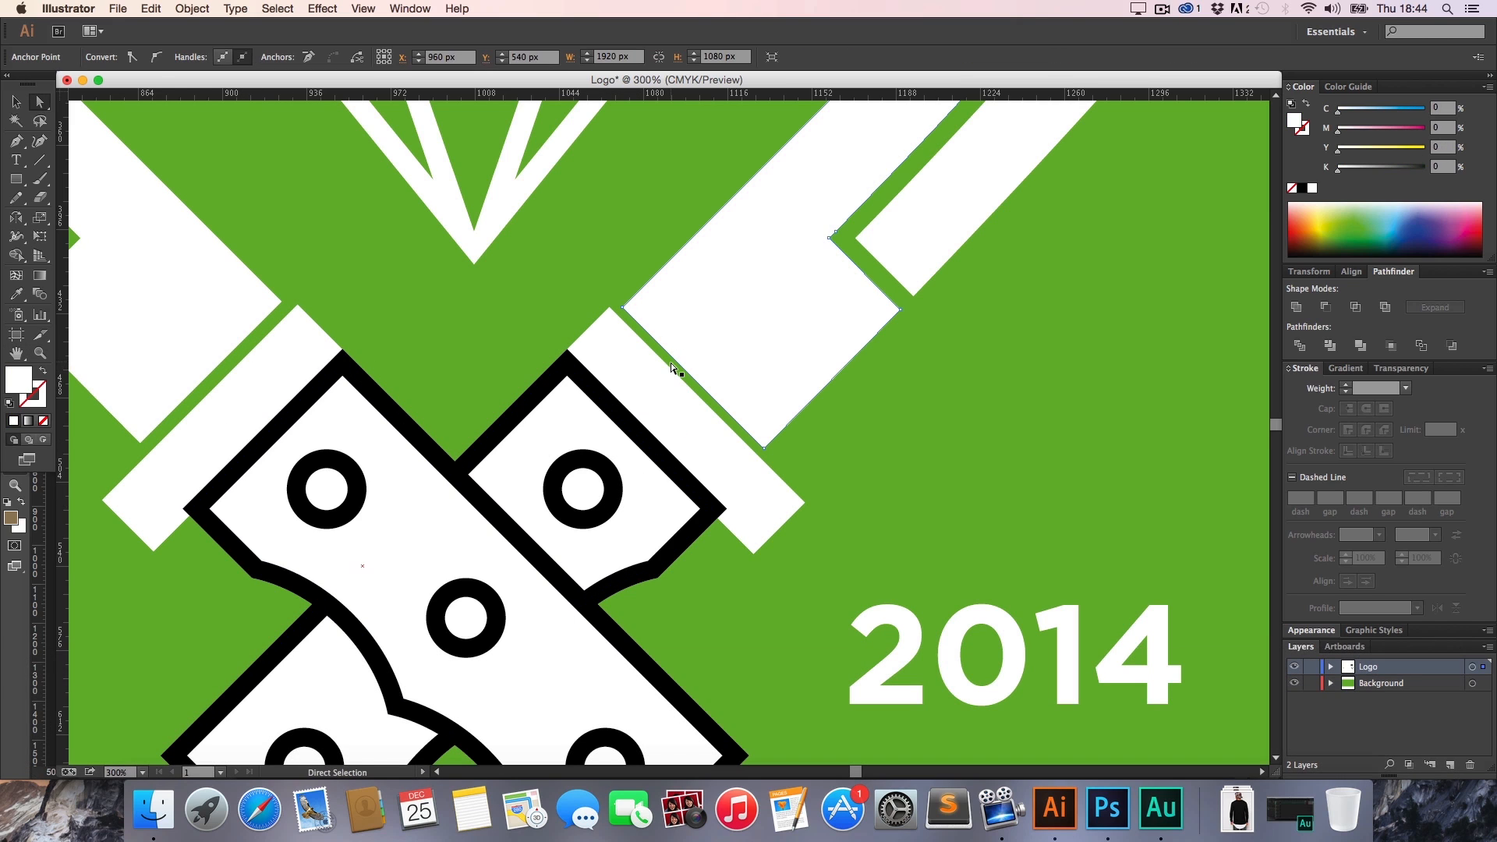
drag(673, 363, 678, 360)
click(593, 273)
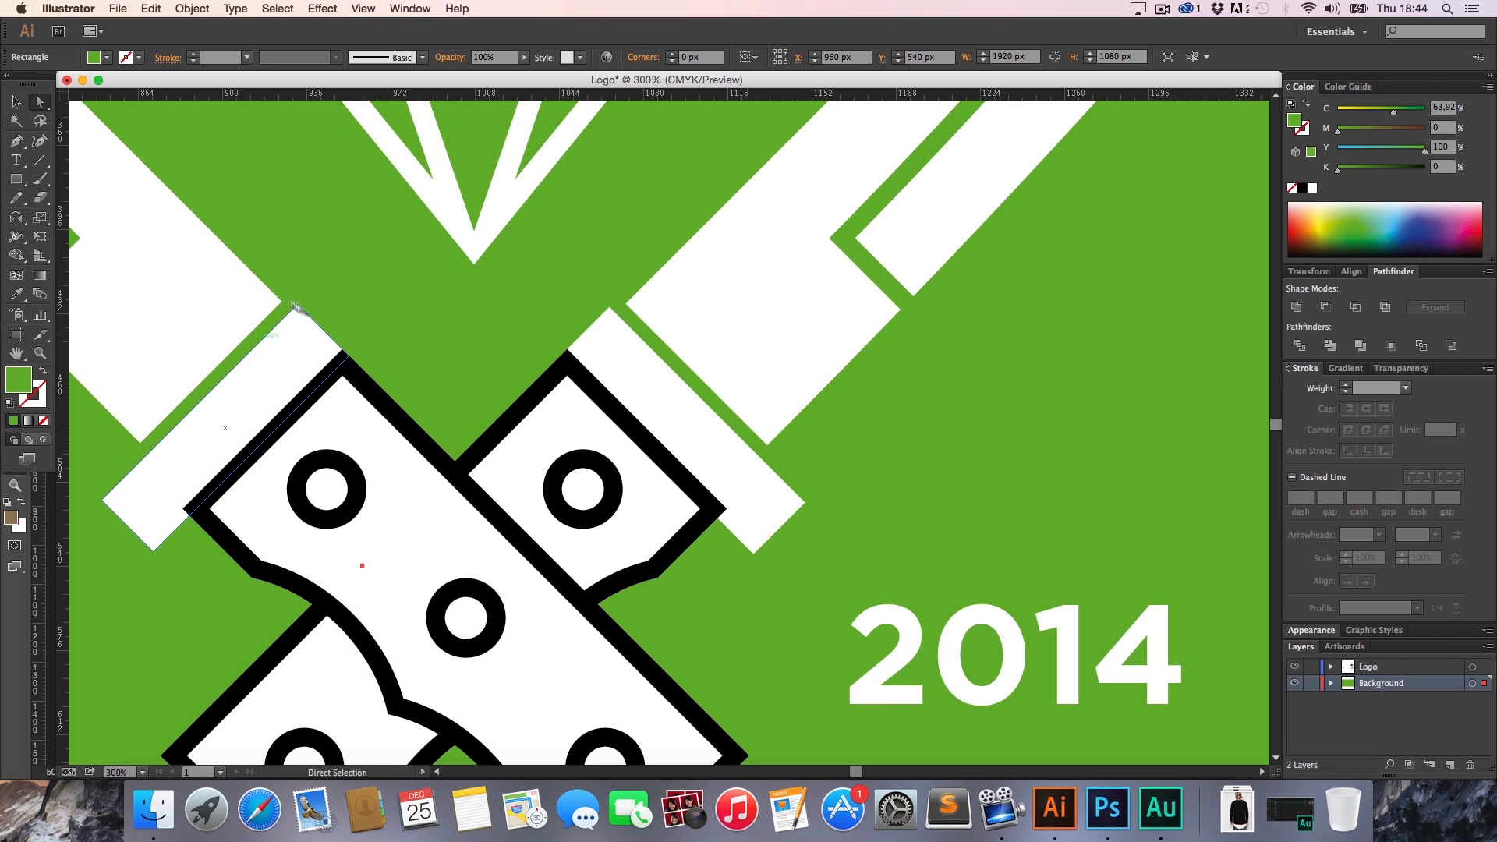
Review the whole logo on the green background
key(alt+z)
alt+click(548, 428)
alt+click(548, 428)
alt+click(546, 428)
alt+click(546, 428)
key(alt+h)
drag(546, 428, 307, 424)
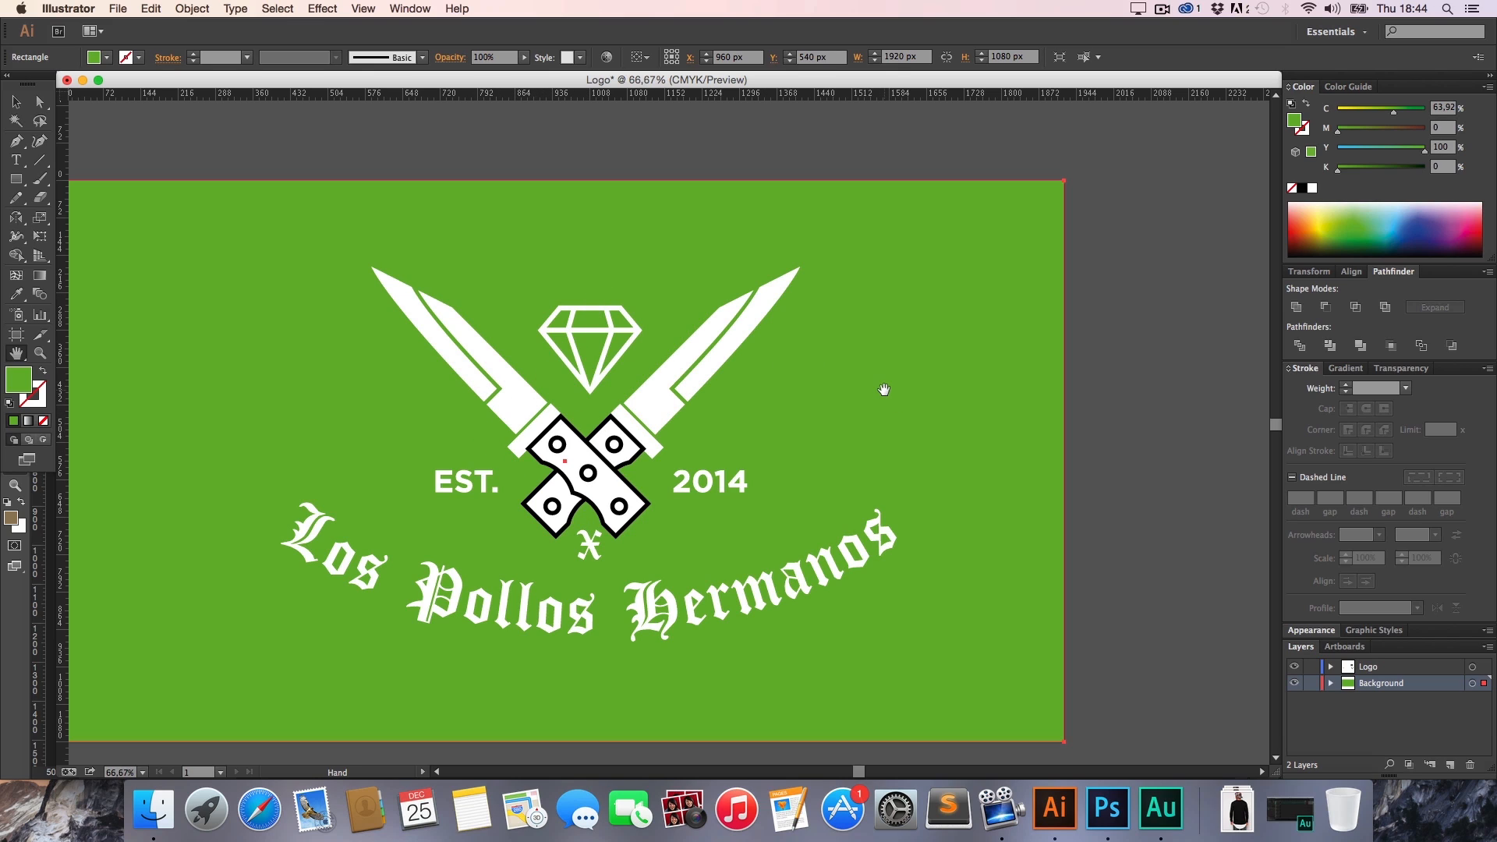
Delete the black outline around the right knife's handle
key(z)
click(587, 473)
click(586, 472)
click(587, 473)
click(587, 473)
key(h)
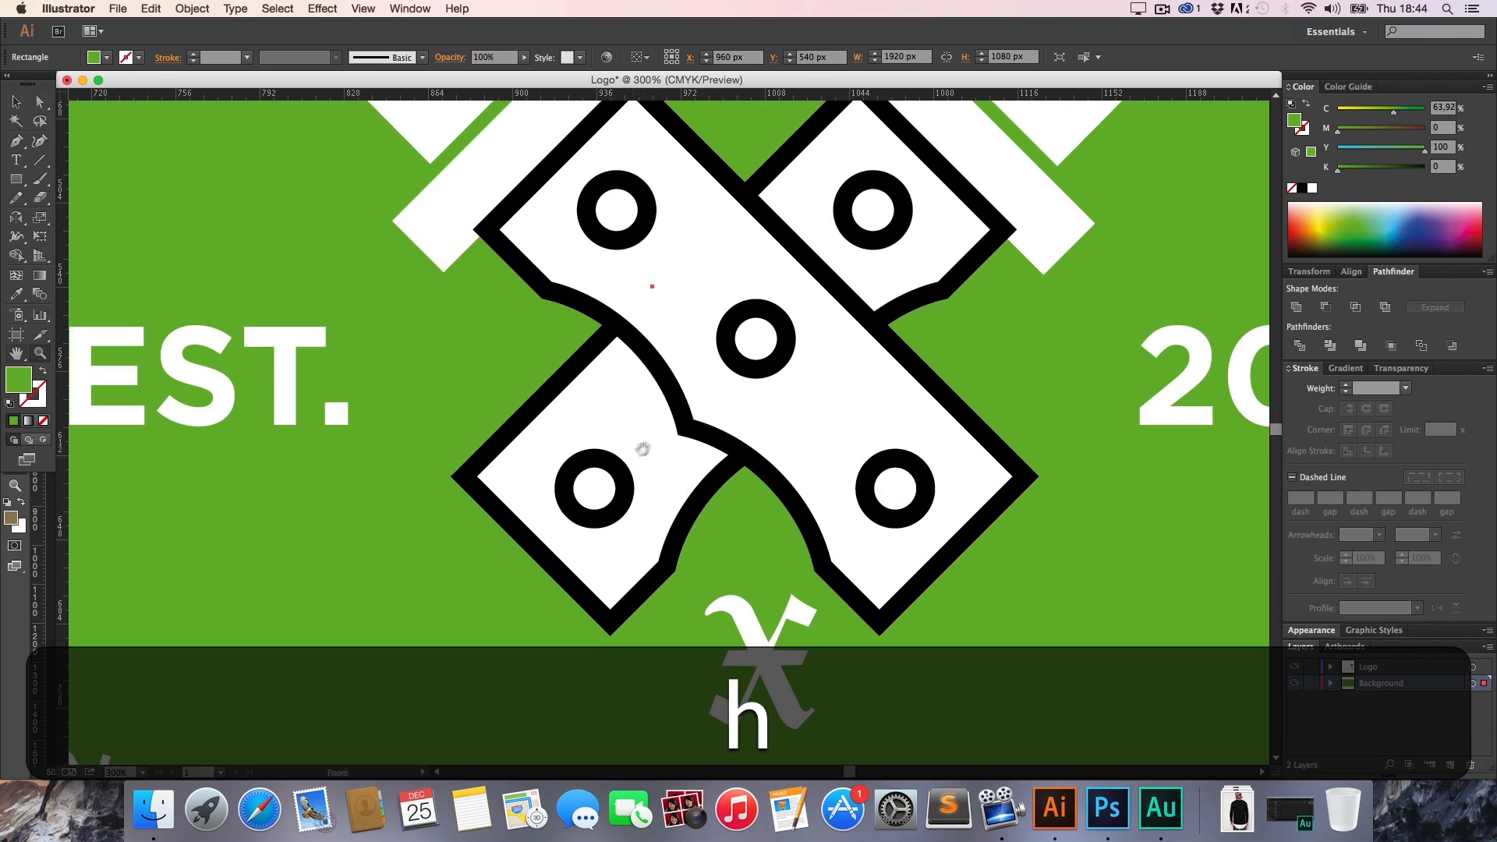
drag(663, 437, 559, 534)
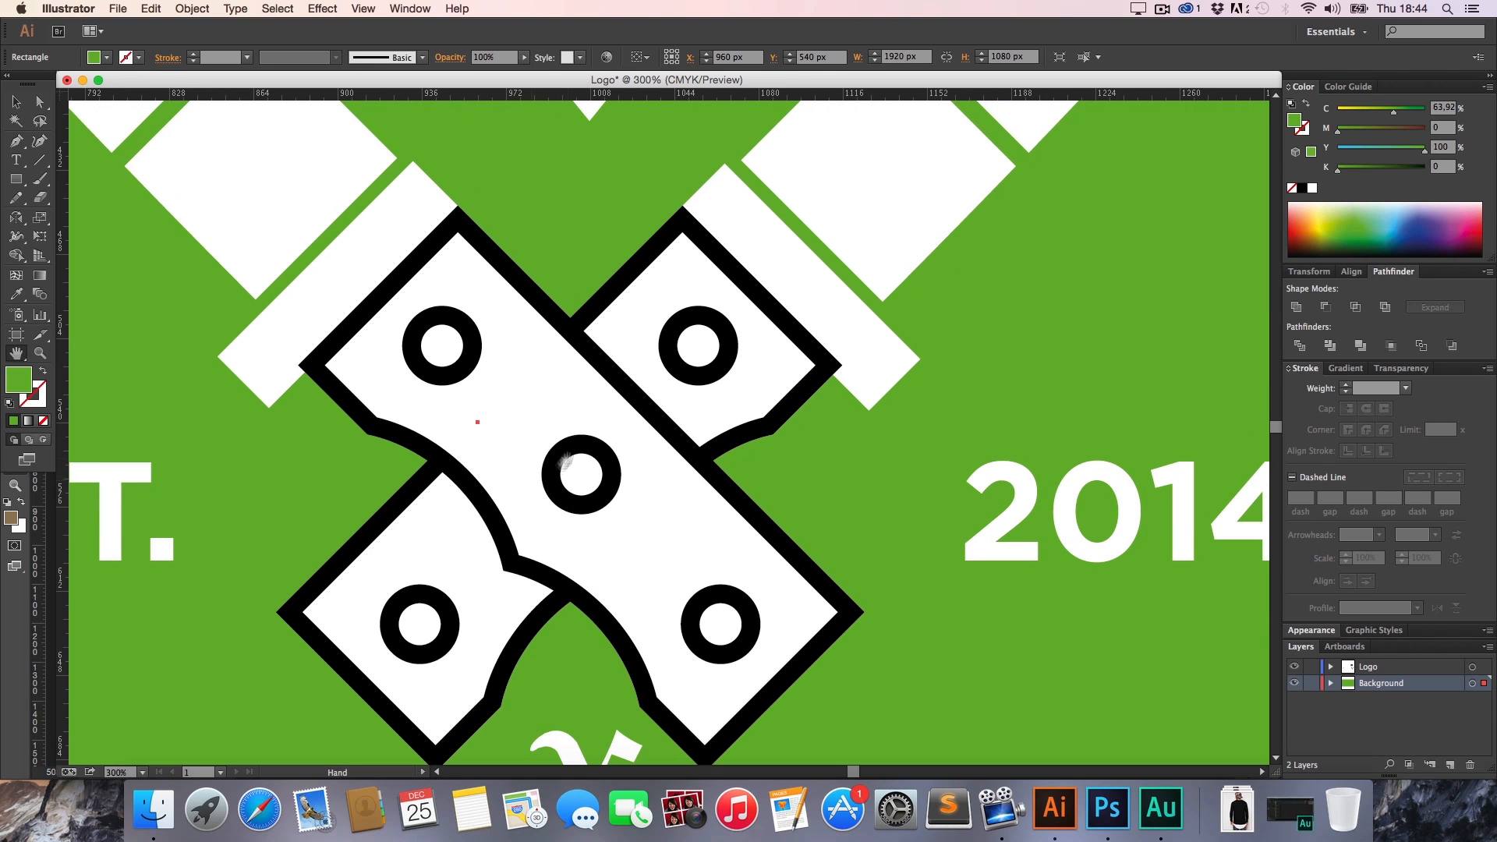
mouse_move(719, 325)
mouse_down()
mouse_move(539, 523)
mouse_move(714, 317)
mouse_up()
key(a)
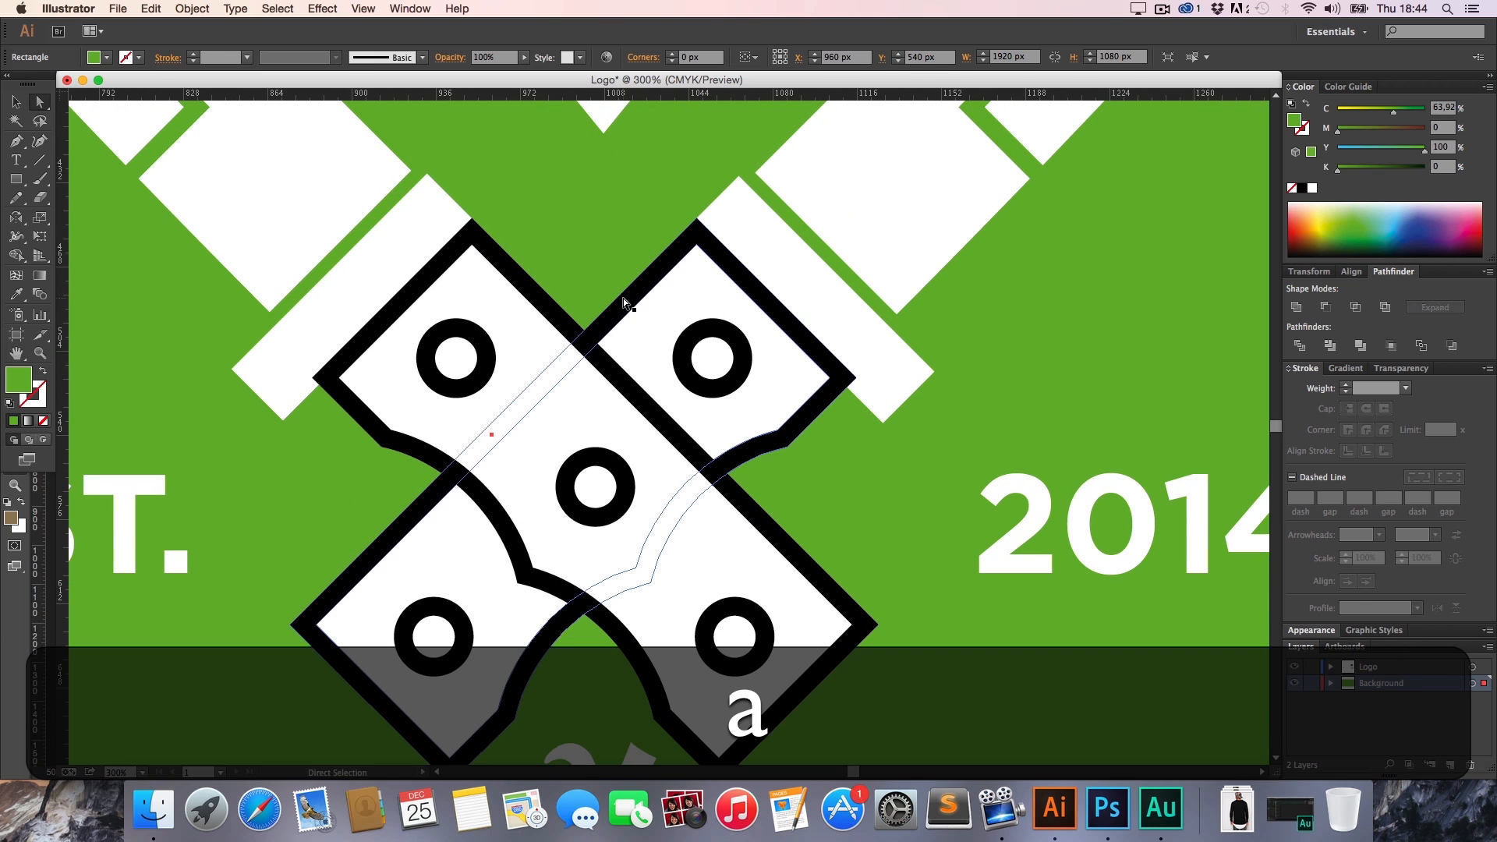
click(624, 299)
key(BackSpace)
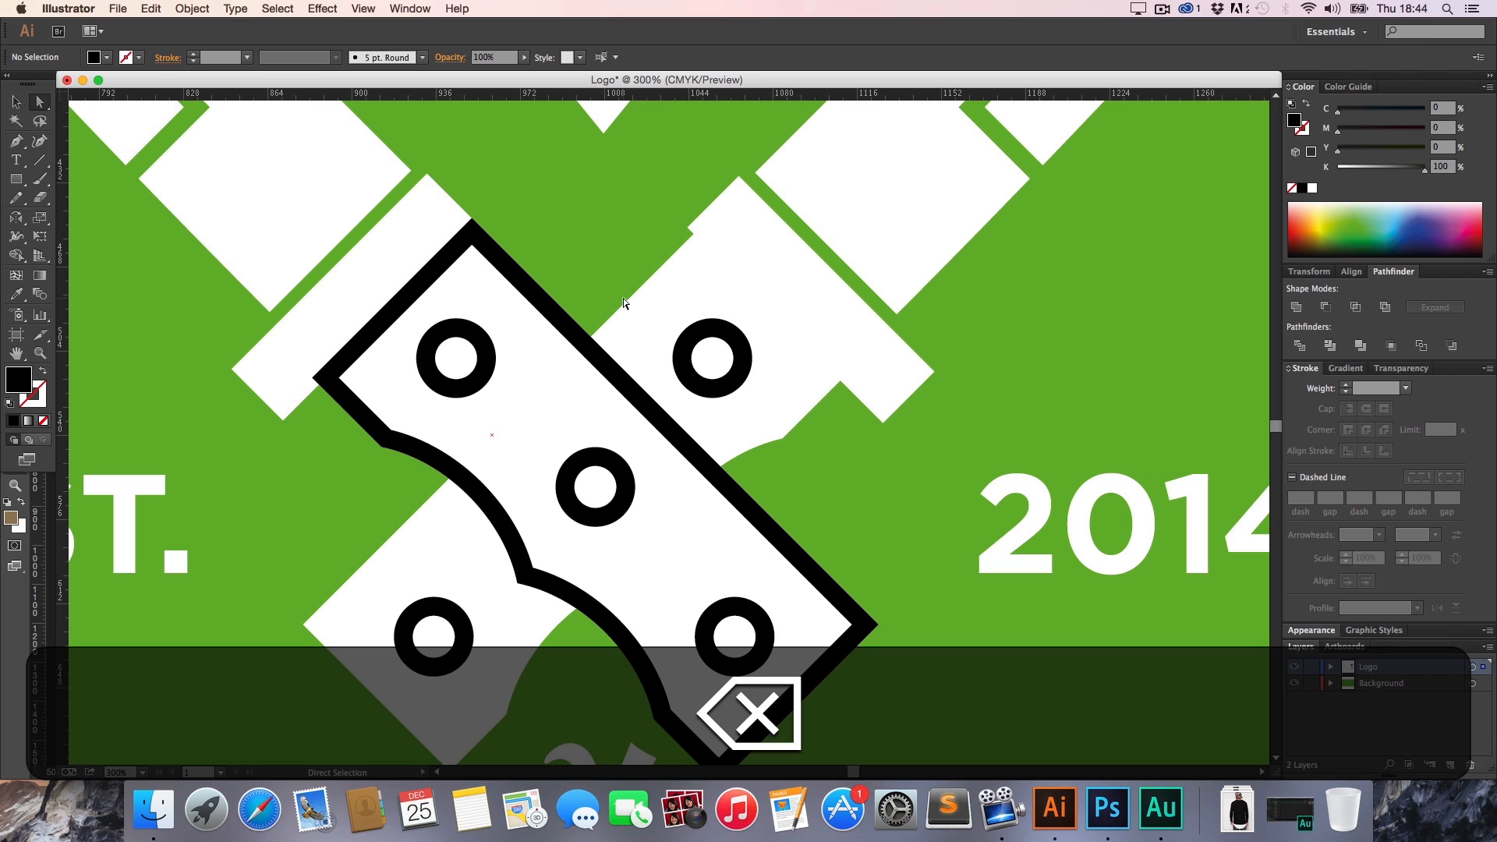
Make a copy of the right knife's white guard, shifted slightly toward its handle
key(a)
click(807, 285)
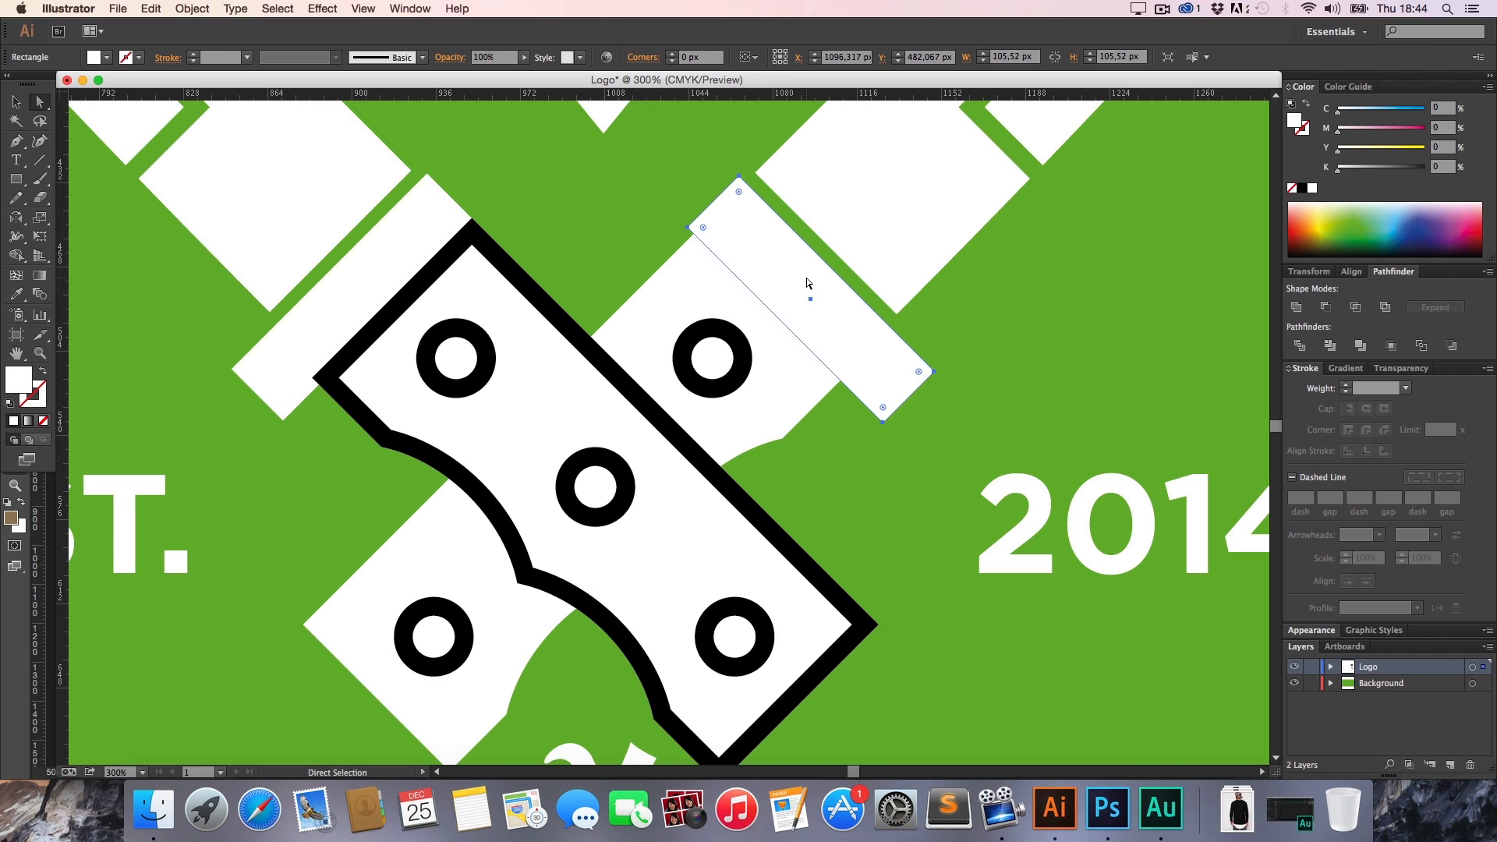
drag(807, 283, 801, 285)
Try to subtract the shifted guard copy from the right knife's handle, and undo the subtraction
shift+click(740, 307)
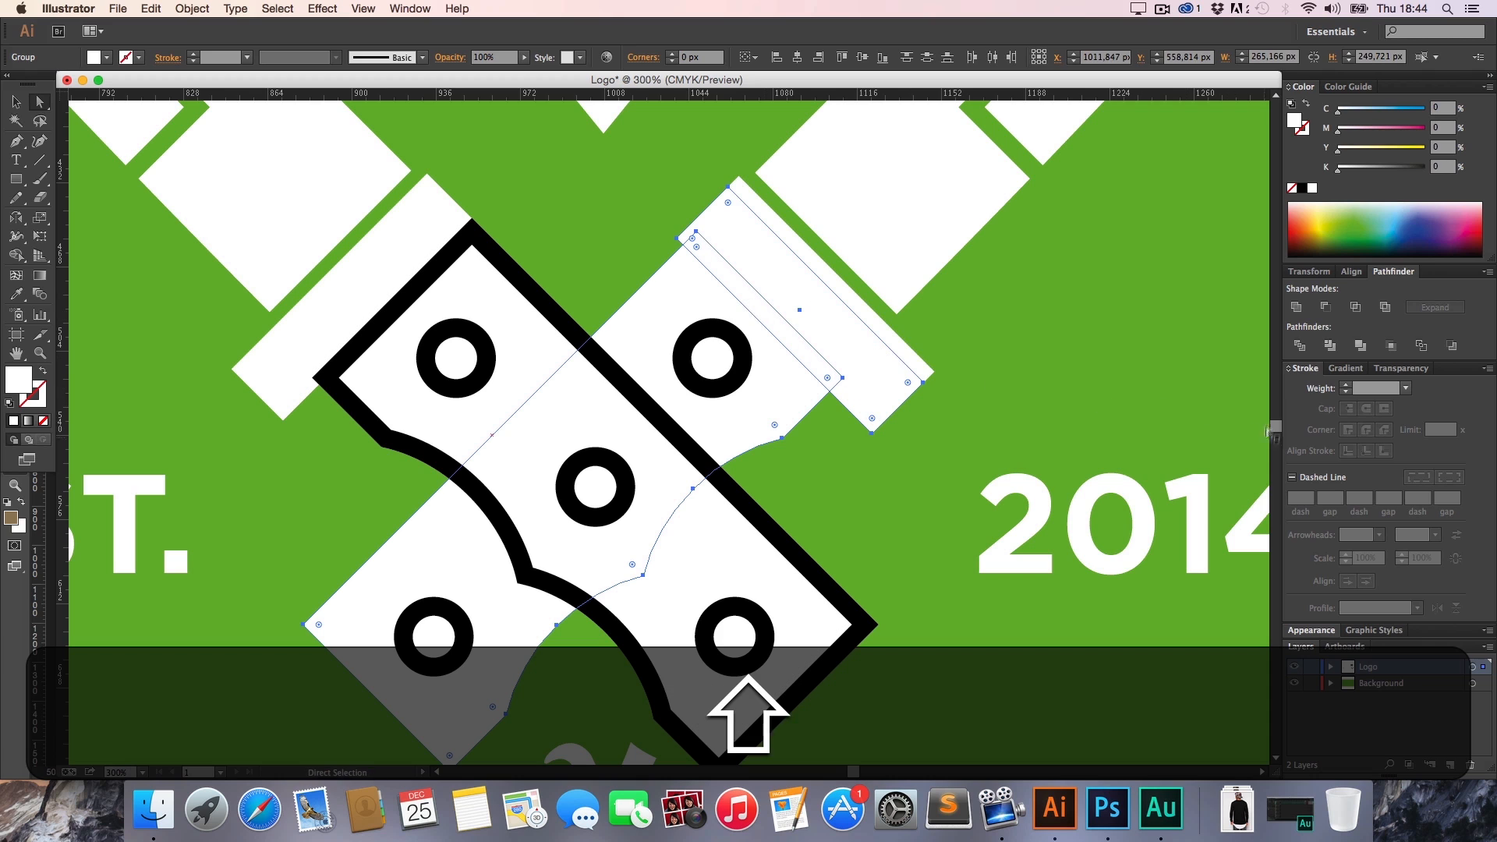
click(1329, 314)
key(super+z)
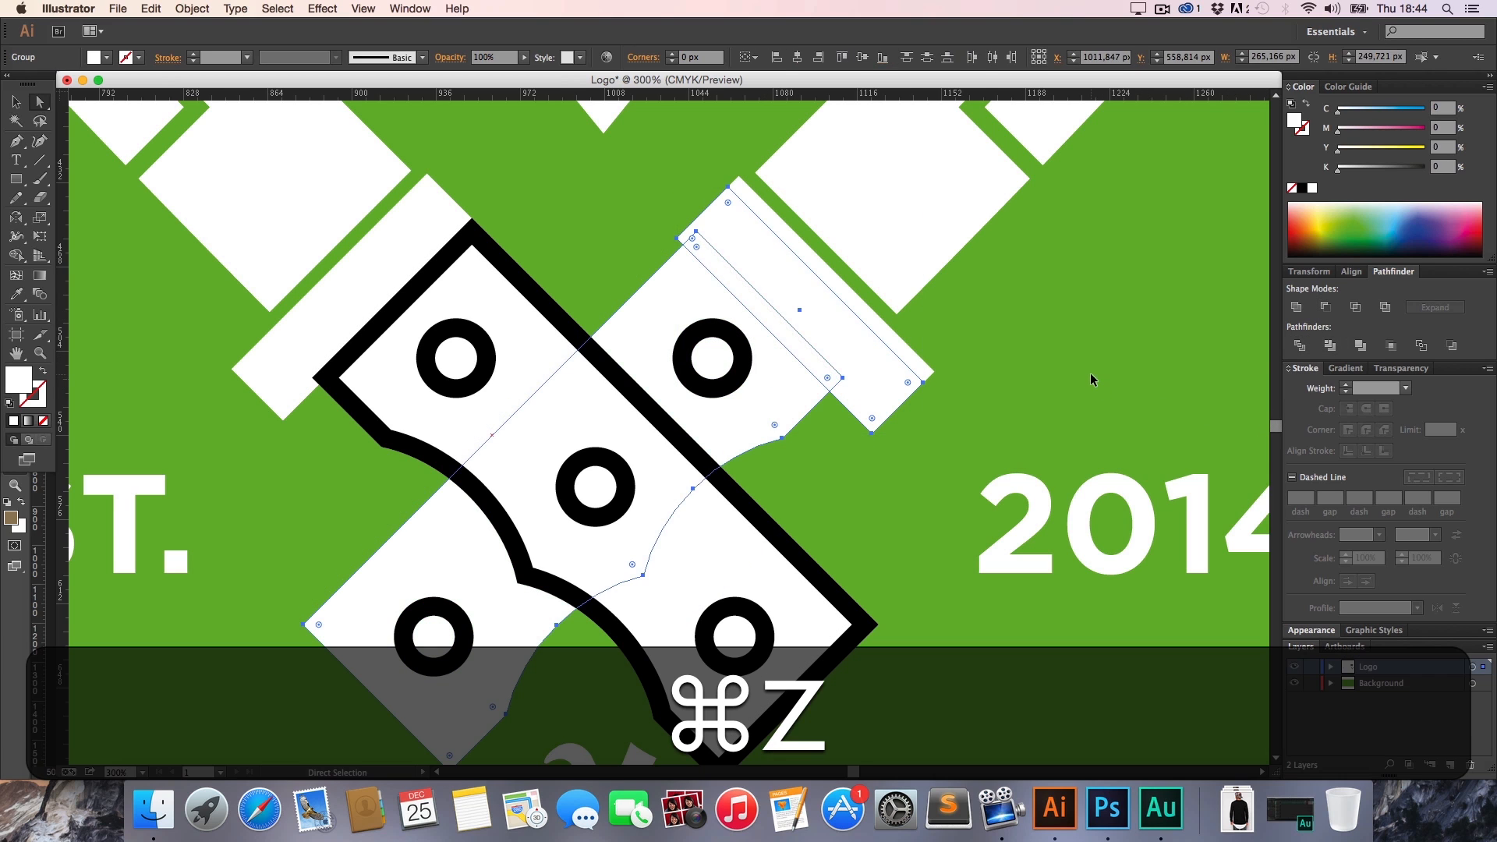
Bring the shifted guard copy to the front and subtract it from the right knife's handle to cut a gap
right_click(839, 348)
mouse_move(875, 475)
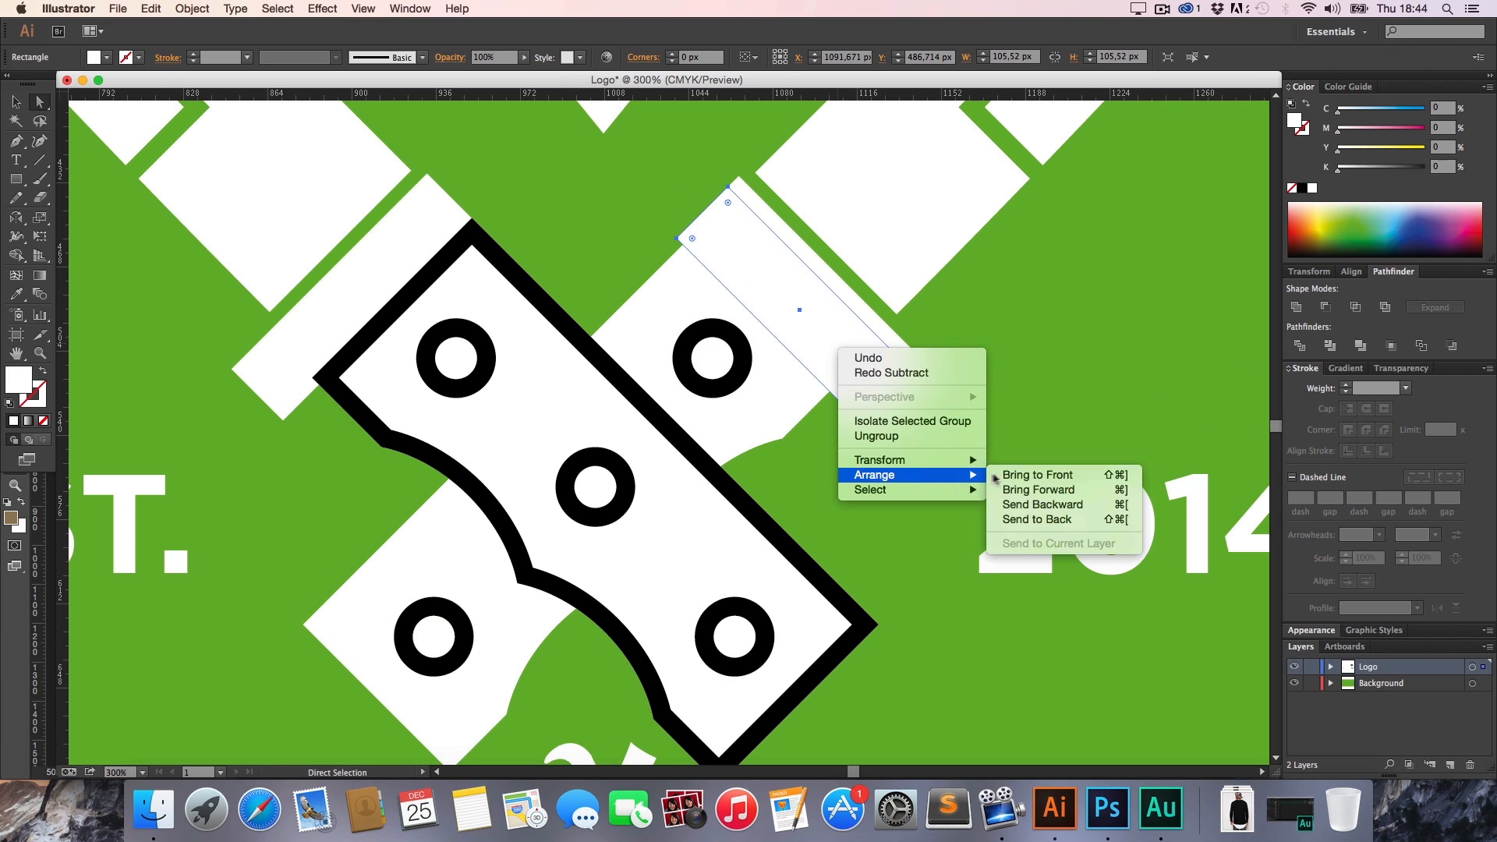
click(1037, 475)
shift+click(756, 384)
click(1326, 307)
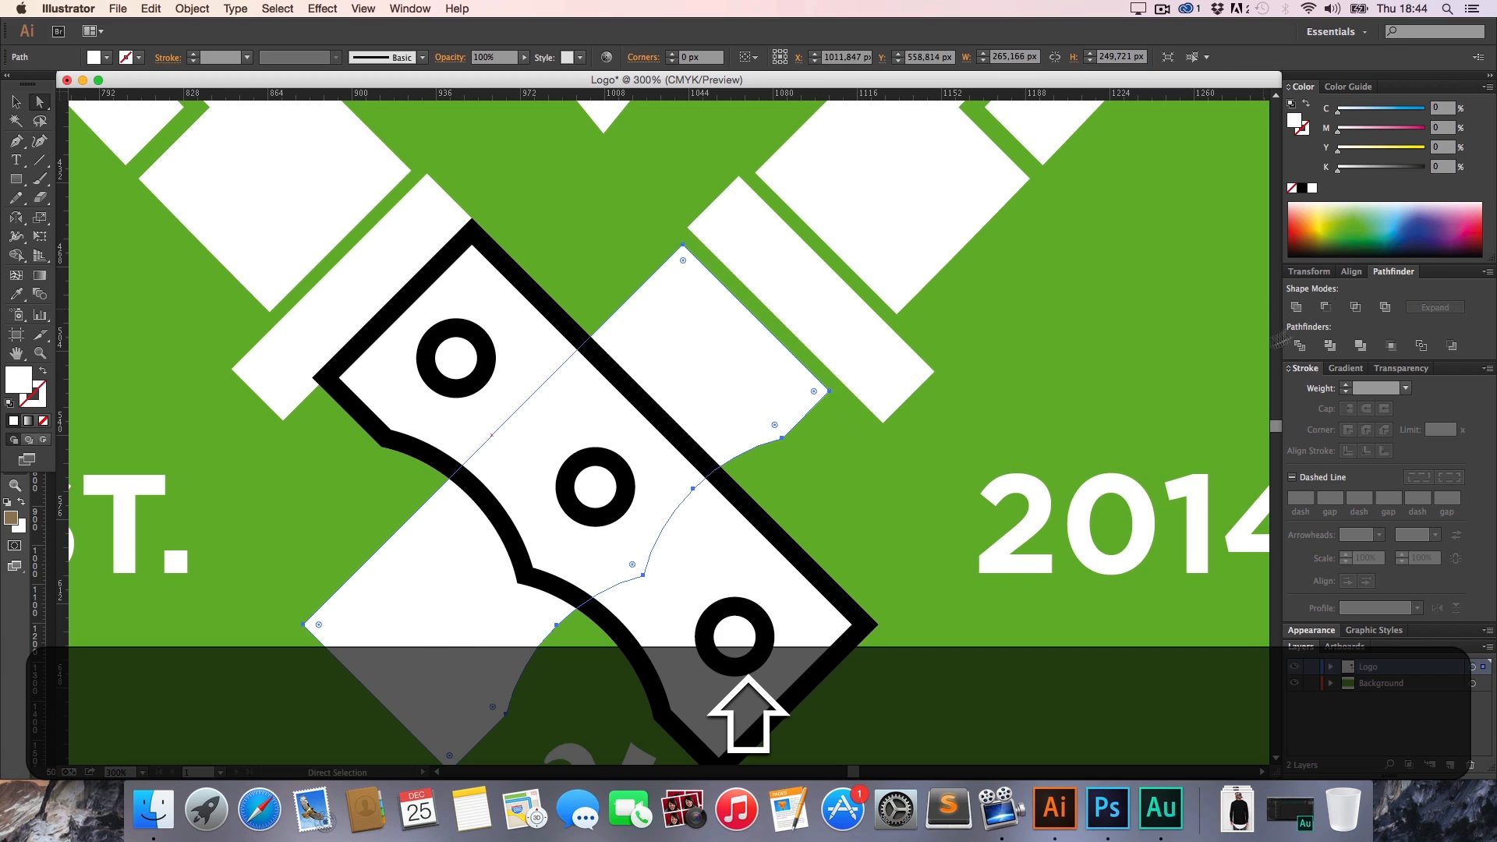
Send the right knife's trimmed white handle to the back, behind its rivet circles
key(h)
key(v)
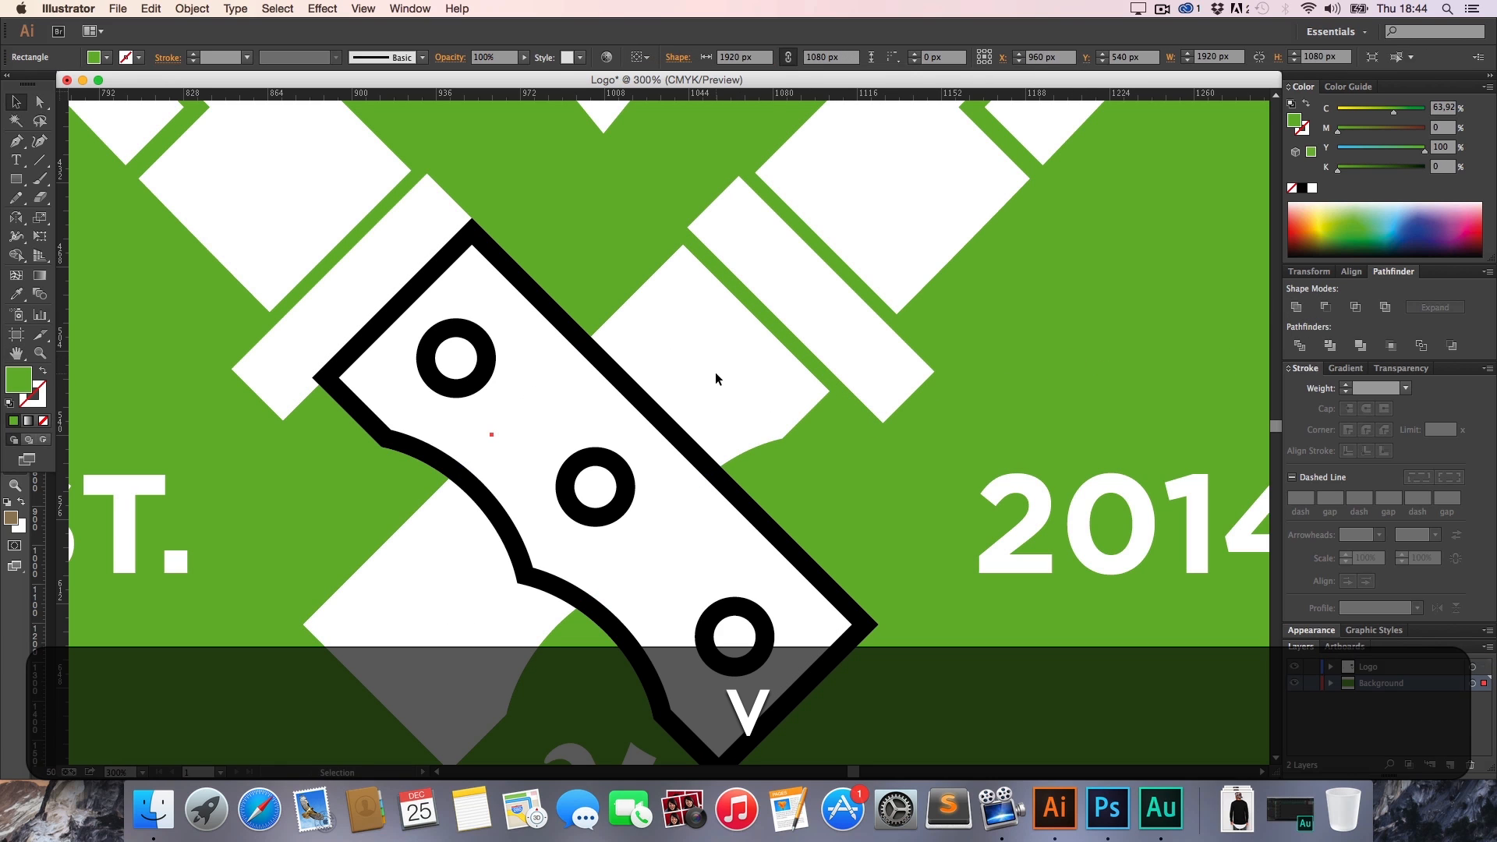
click(718, 382)
key(a)
click(700, 435)
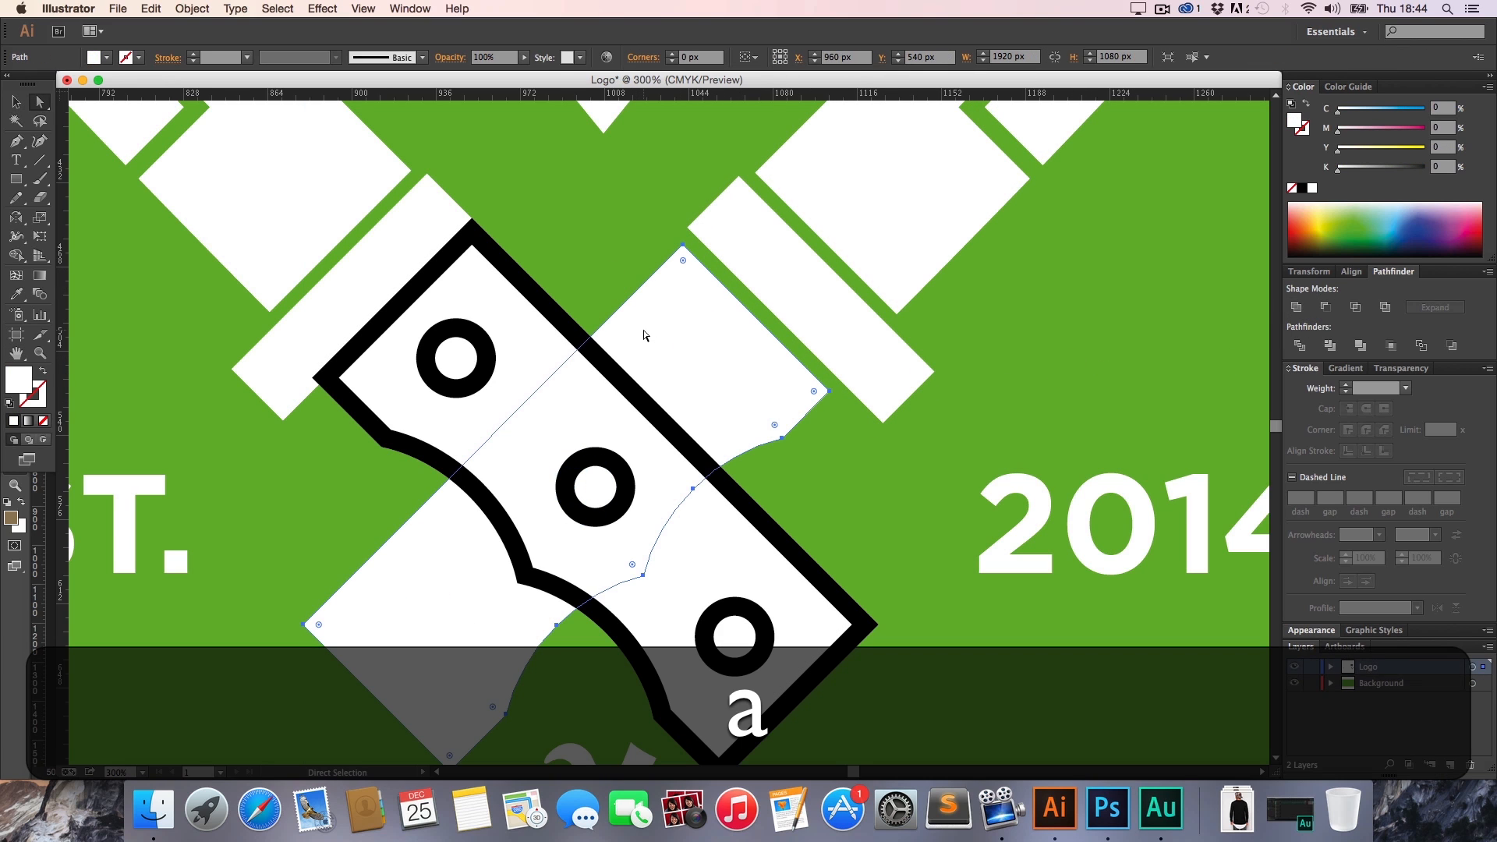
right_click(663, 345)
mouse_move(702, 558)
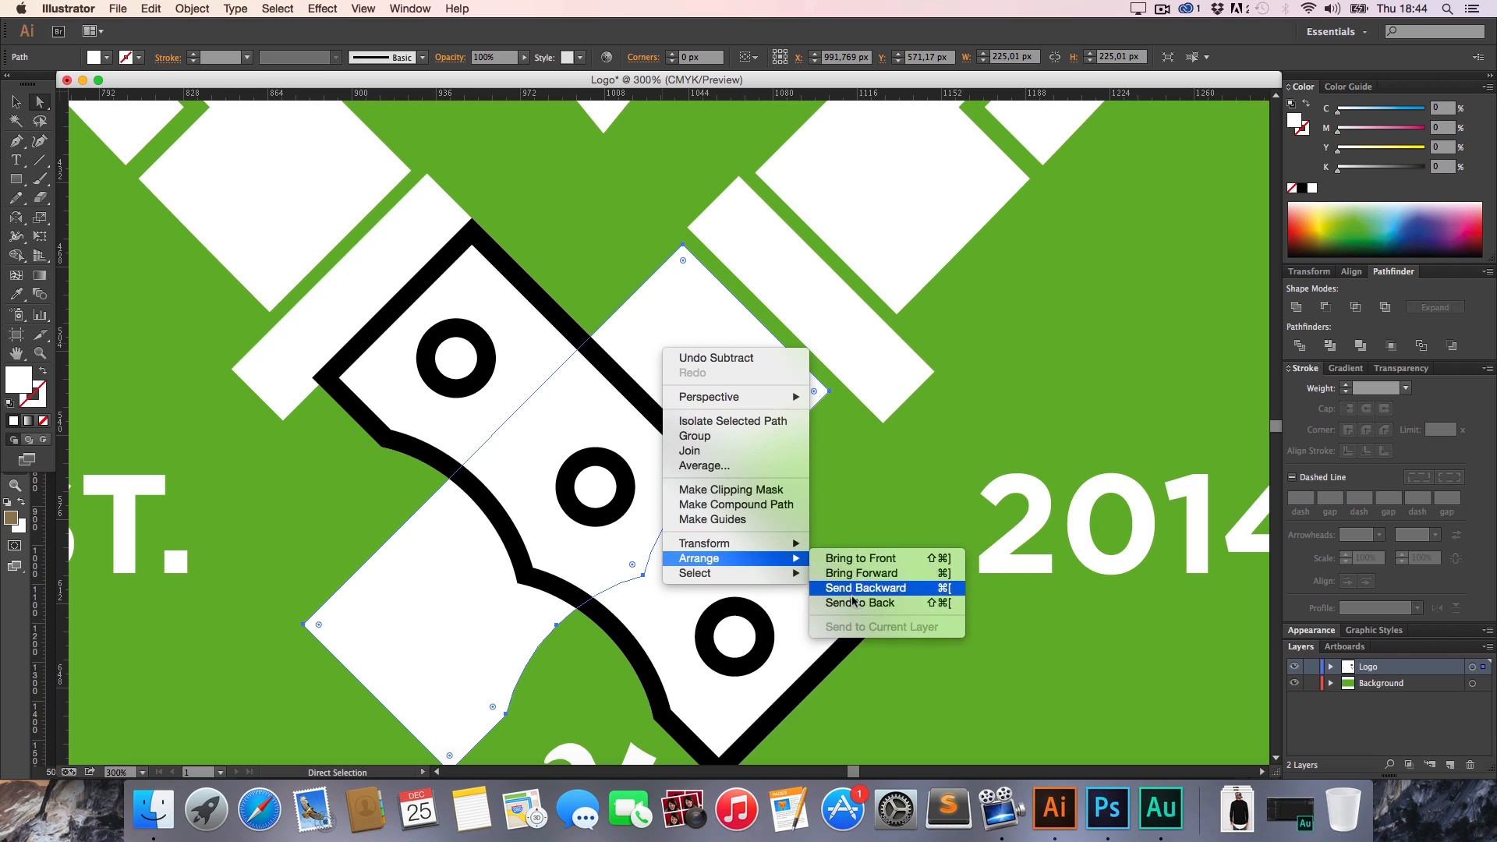
click(855, 609)
click(768, 456)
key(h)
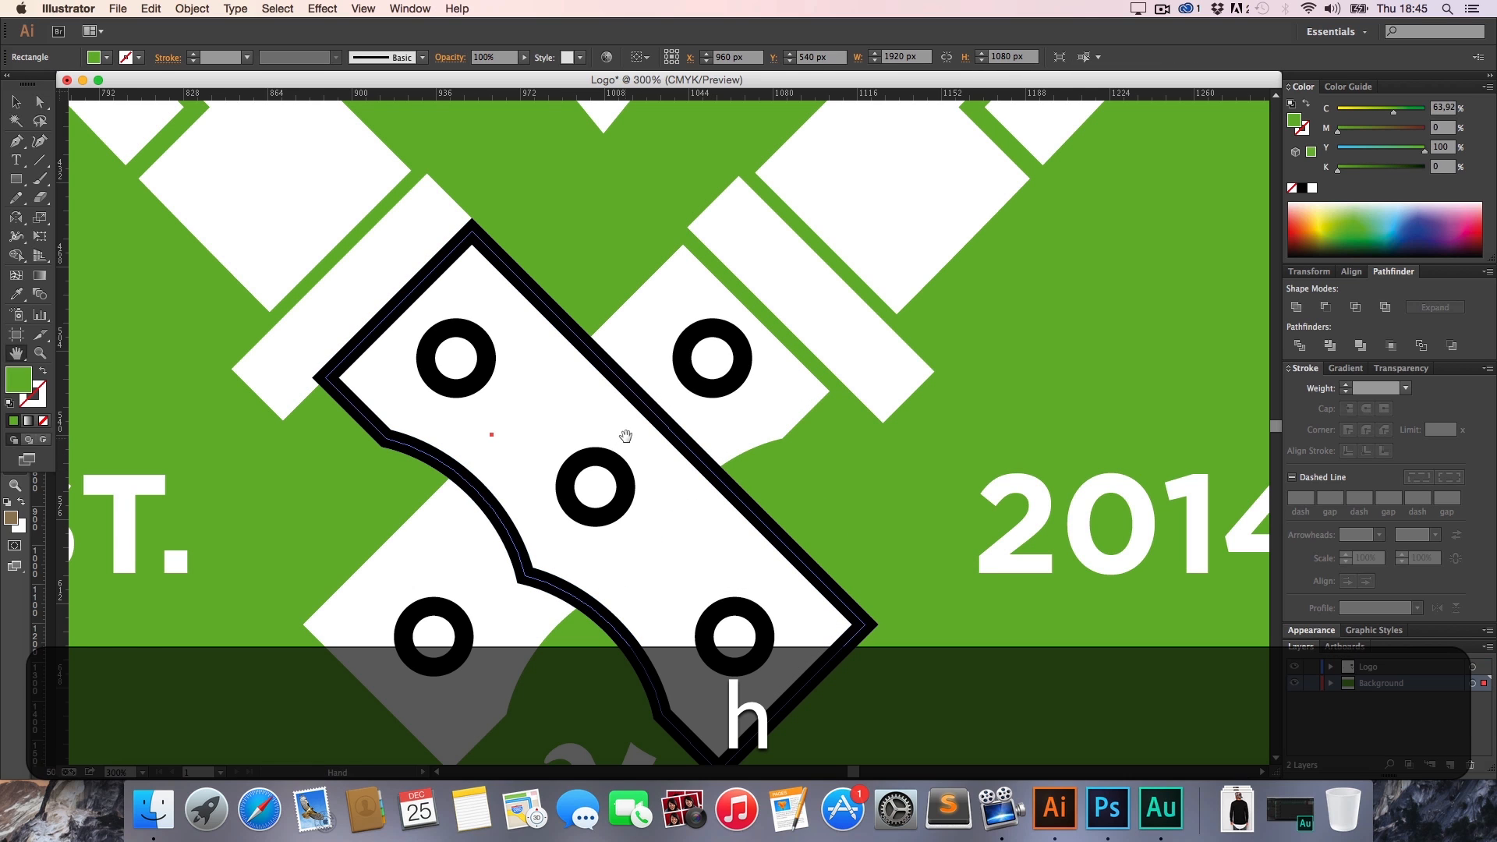
Copy the left knife's black handle outline, then subtract the original outline from the right knife's handle
mouse_move(626, 435)
mouse_down()
mouse_move(741, 530)
mouse_move(780, 538)
mouse_move(631, 440)
mouse_up()
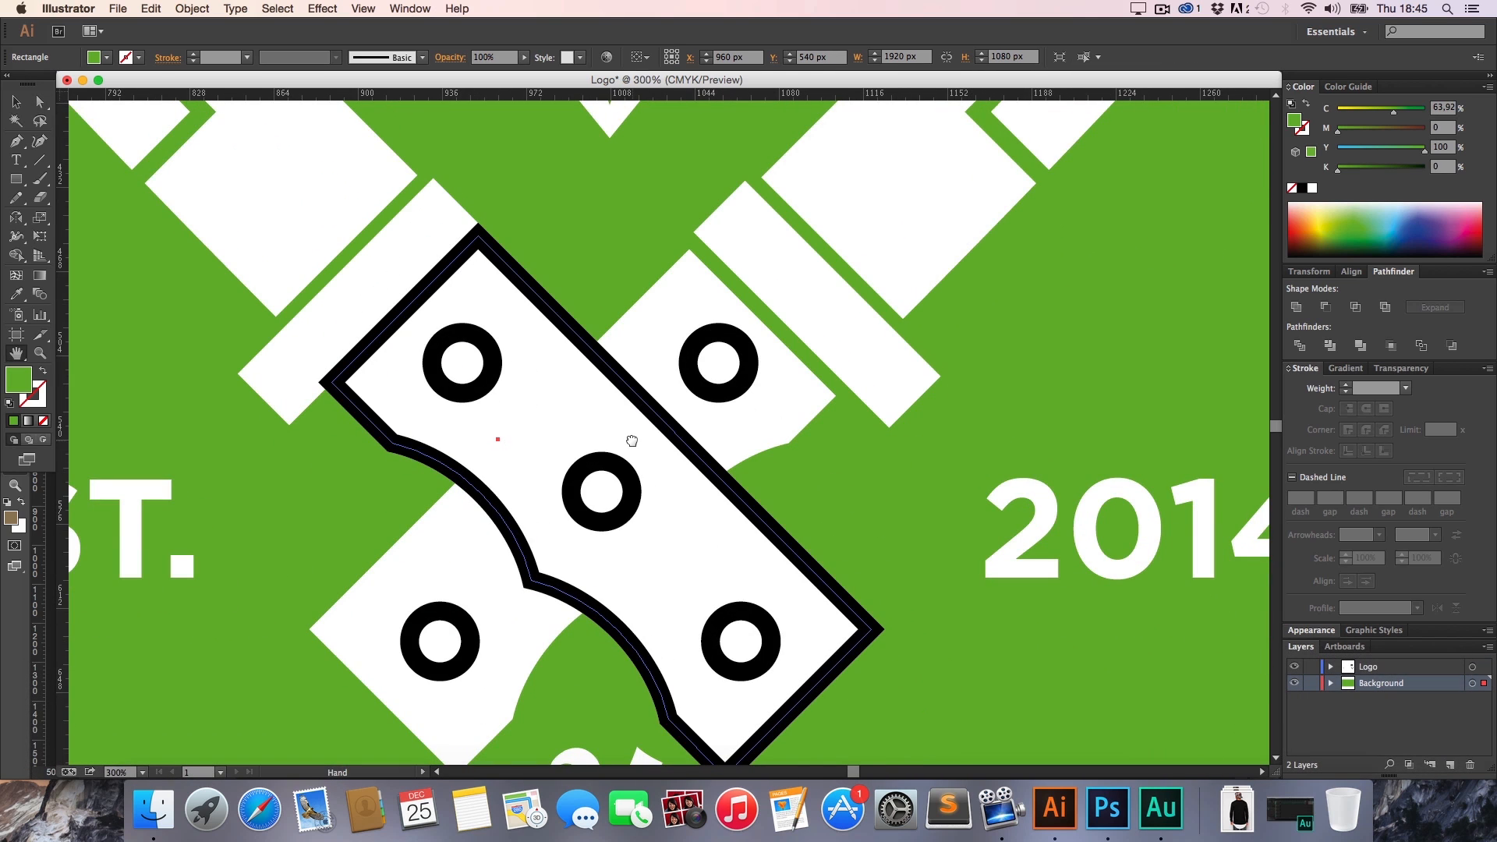
key(a)
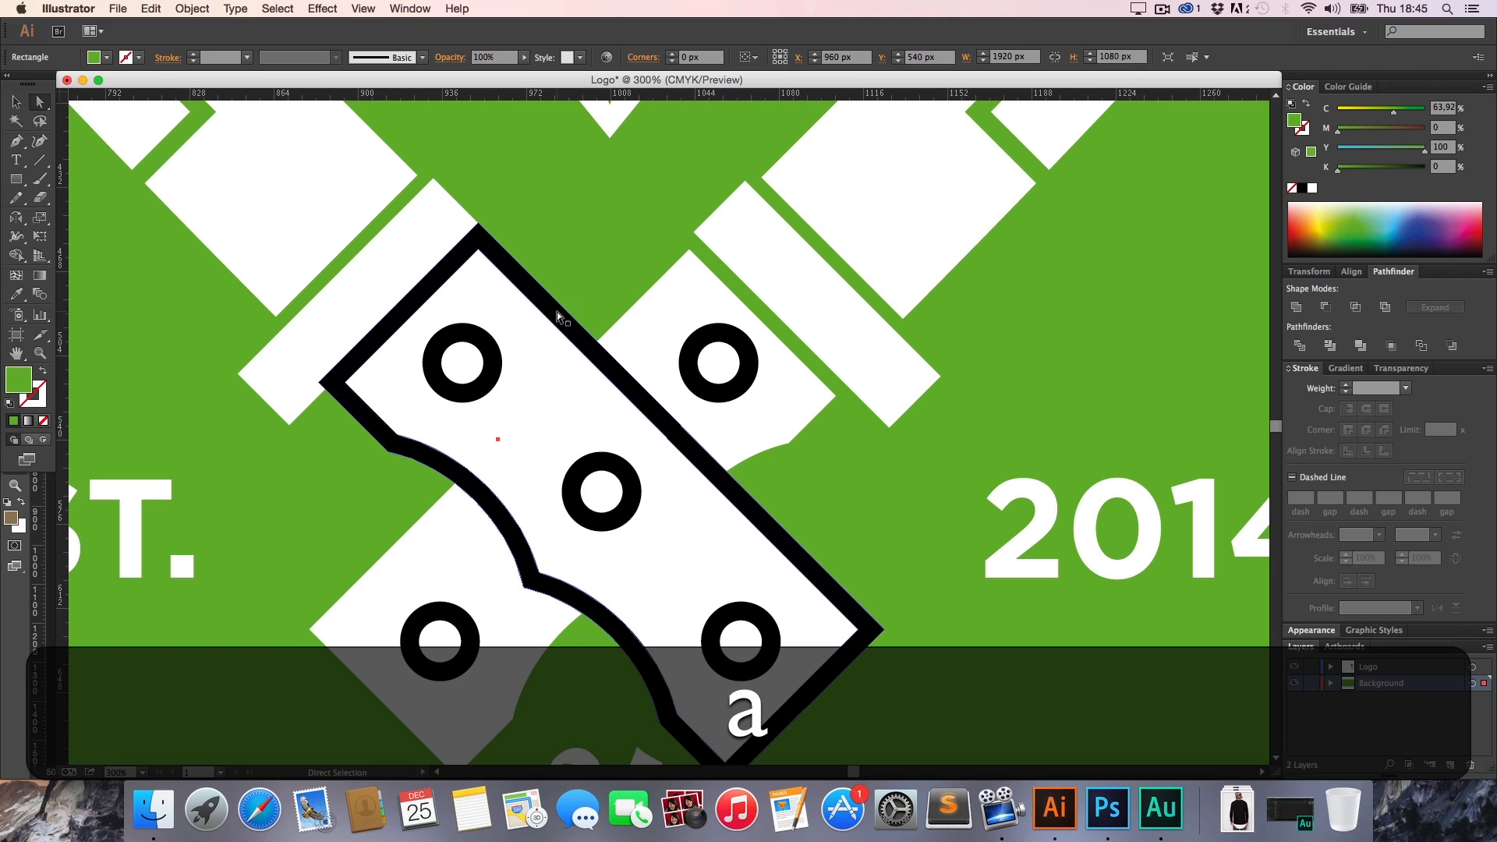
key(v)
click(562, 322)
key(a)
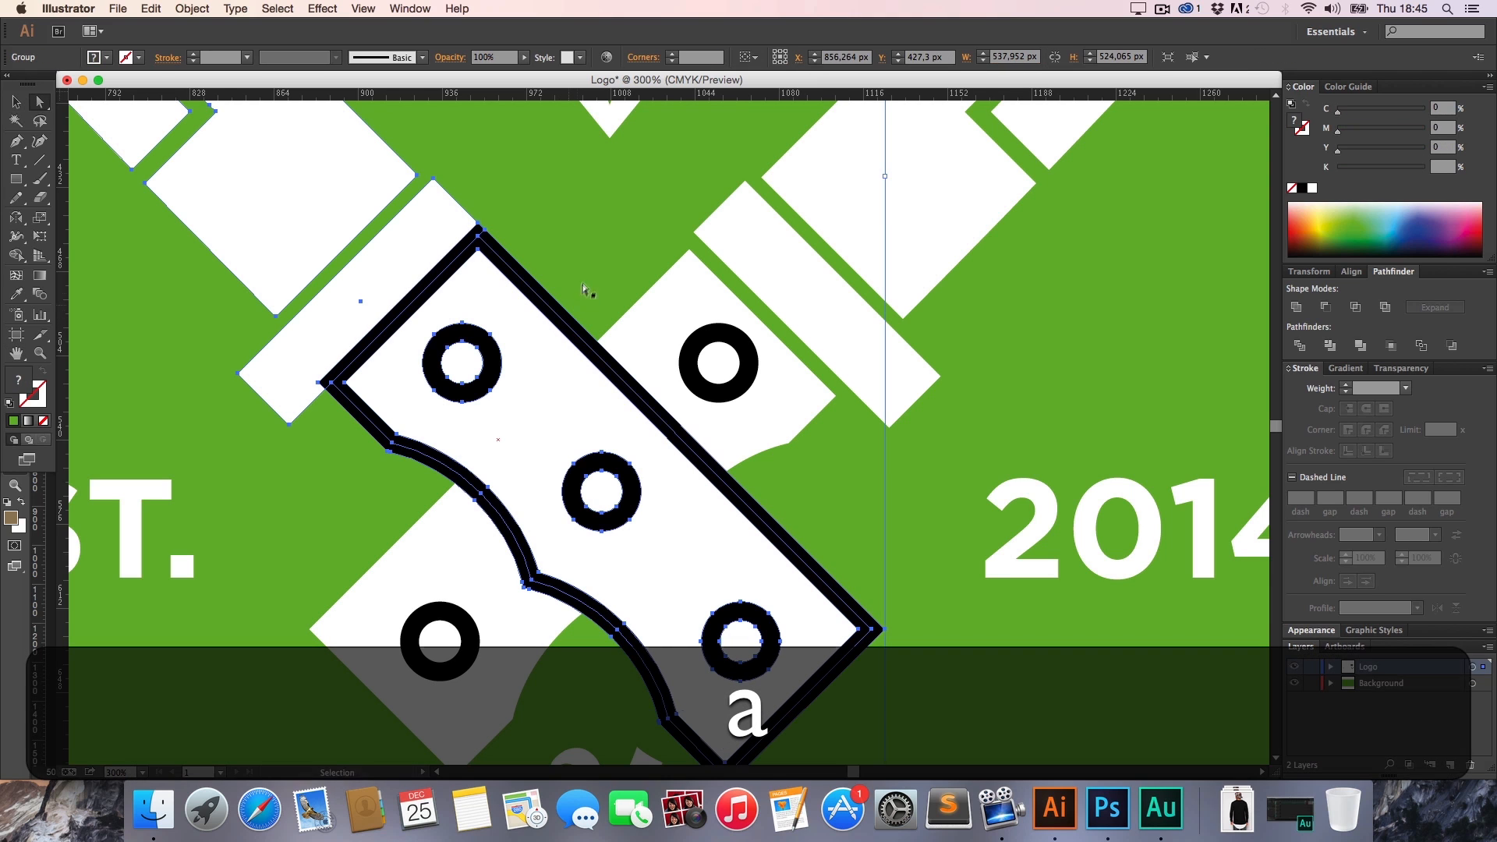
click(546, 308)
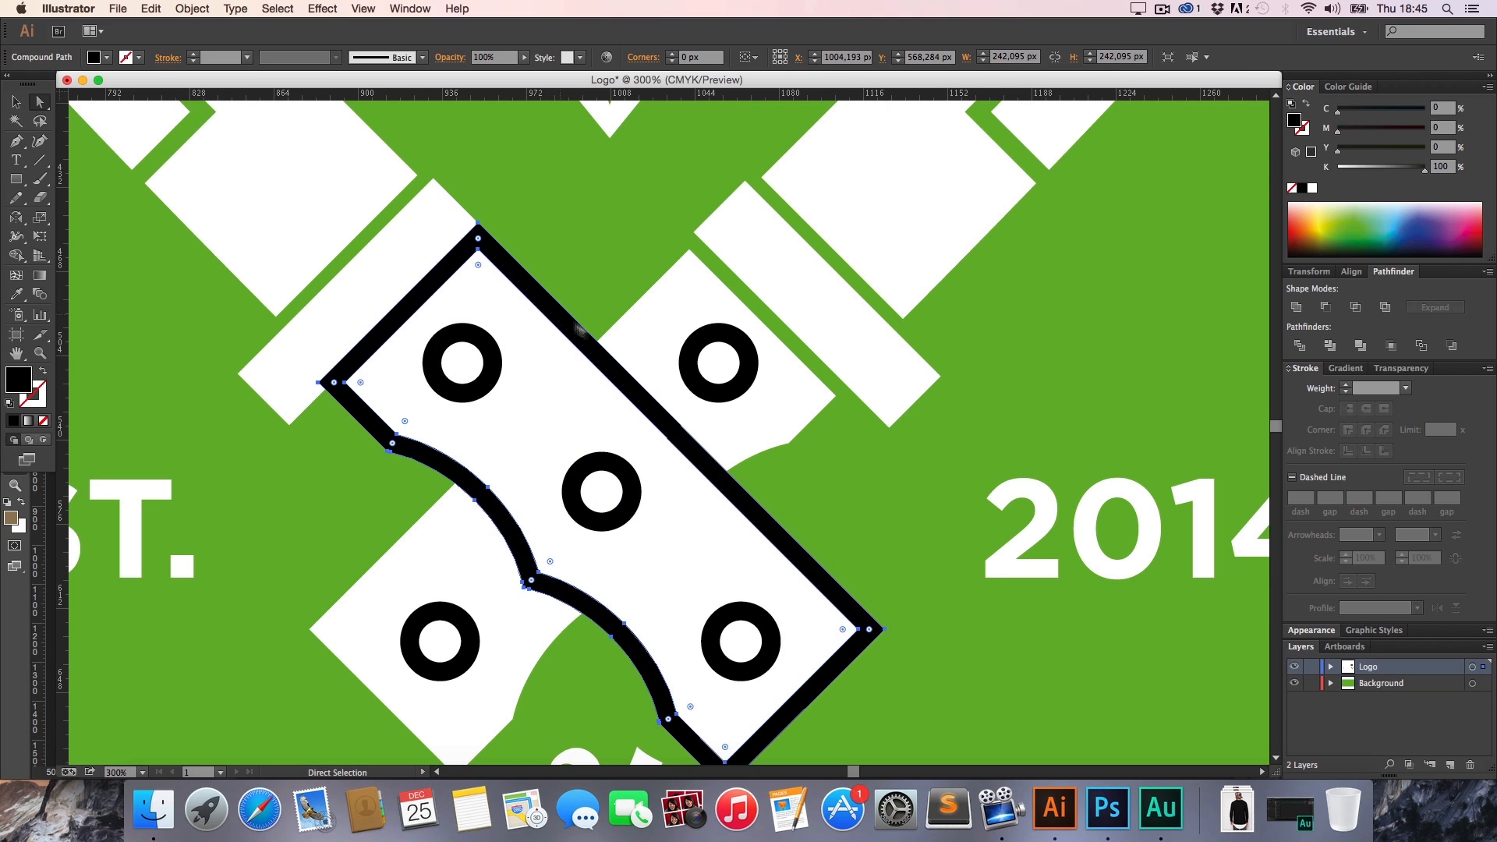
key(super+c)
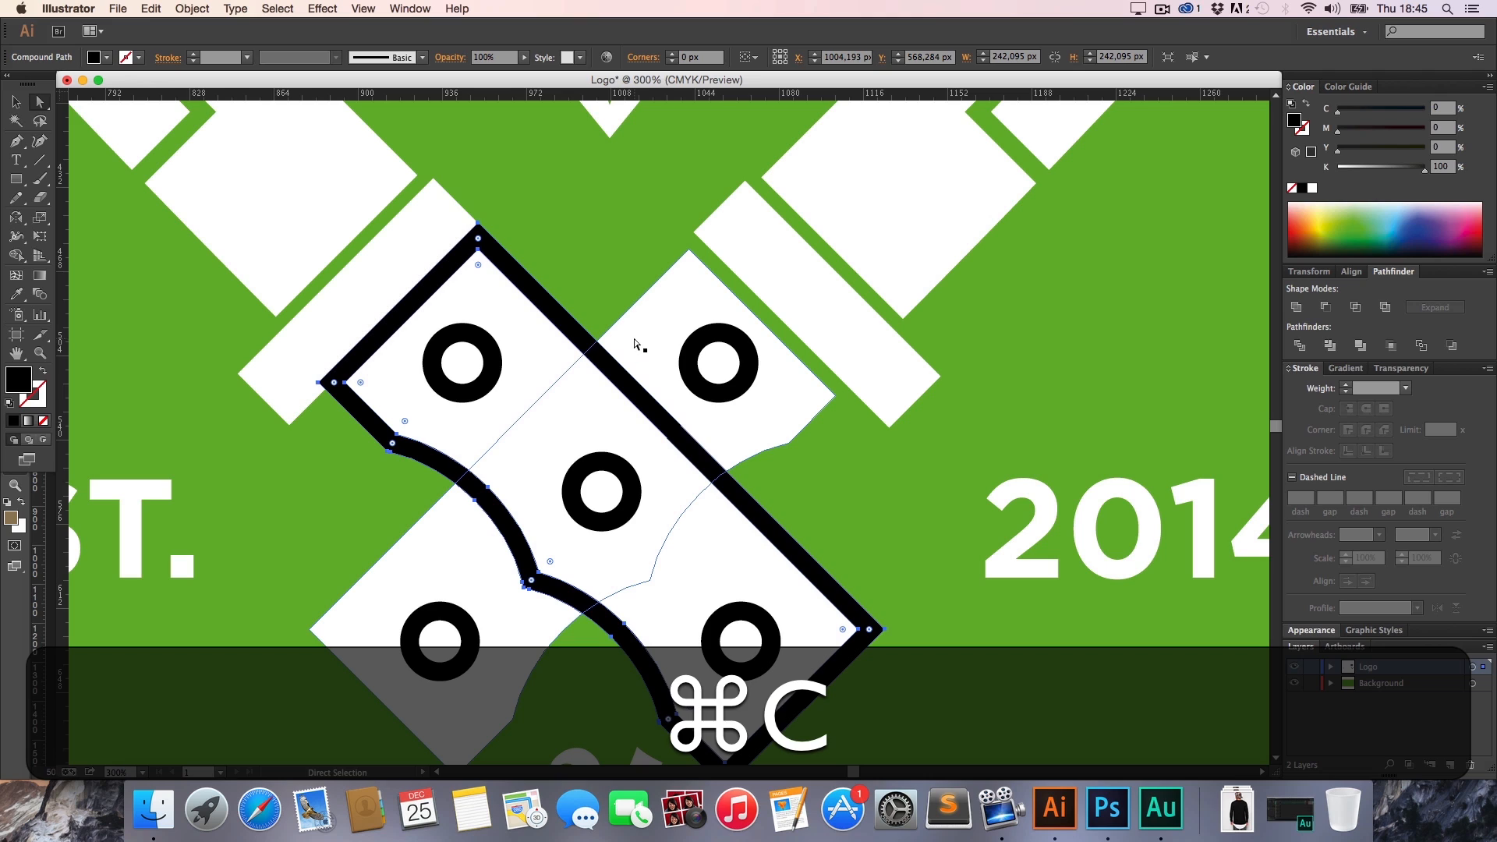
key(shift)
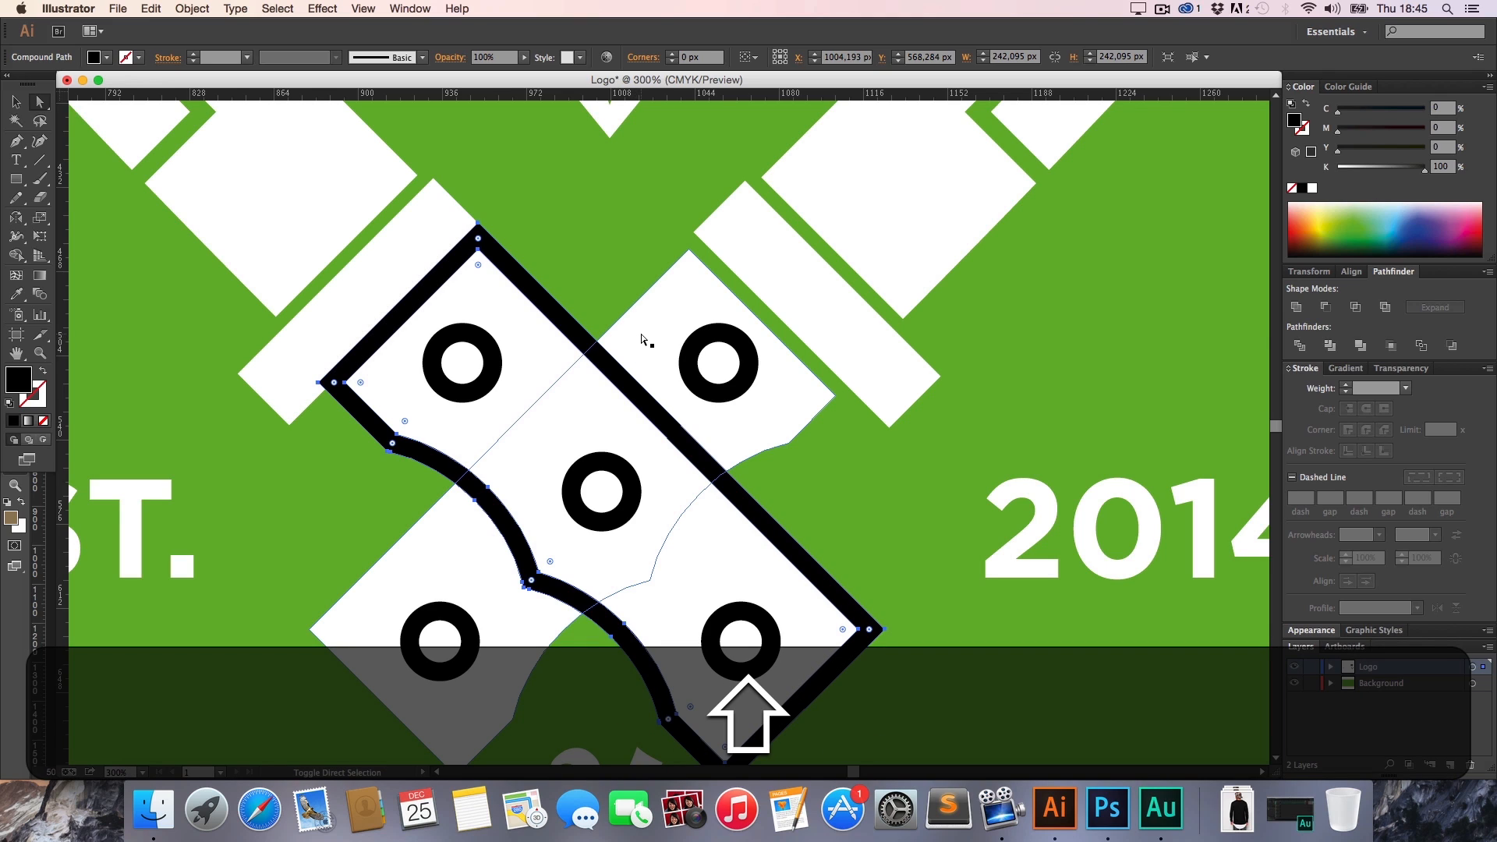
shift+click(642, 340)
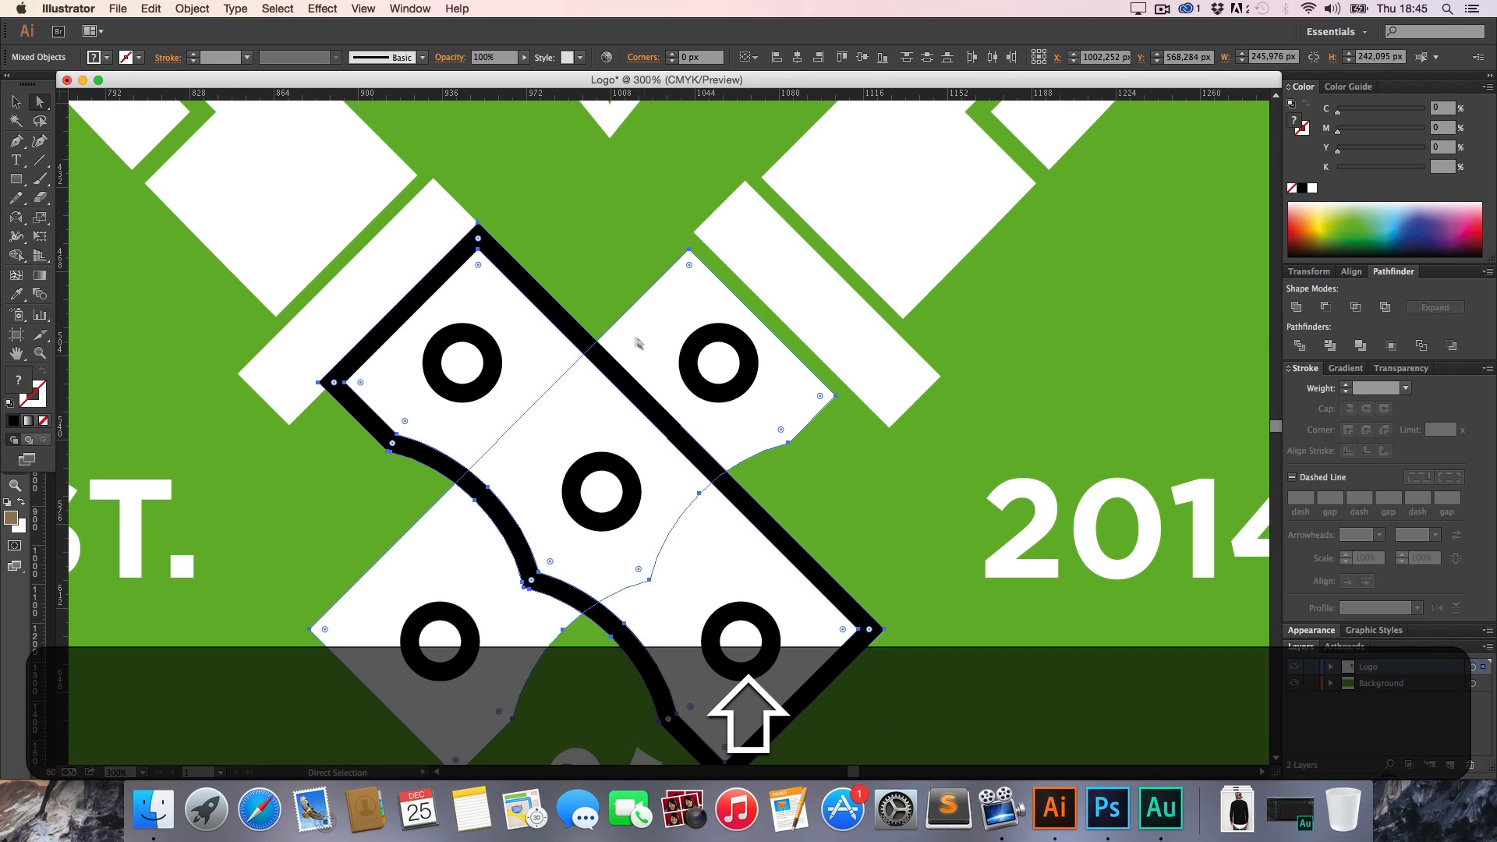
click(1324, 310)
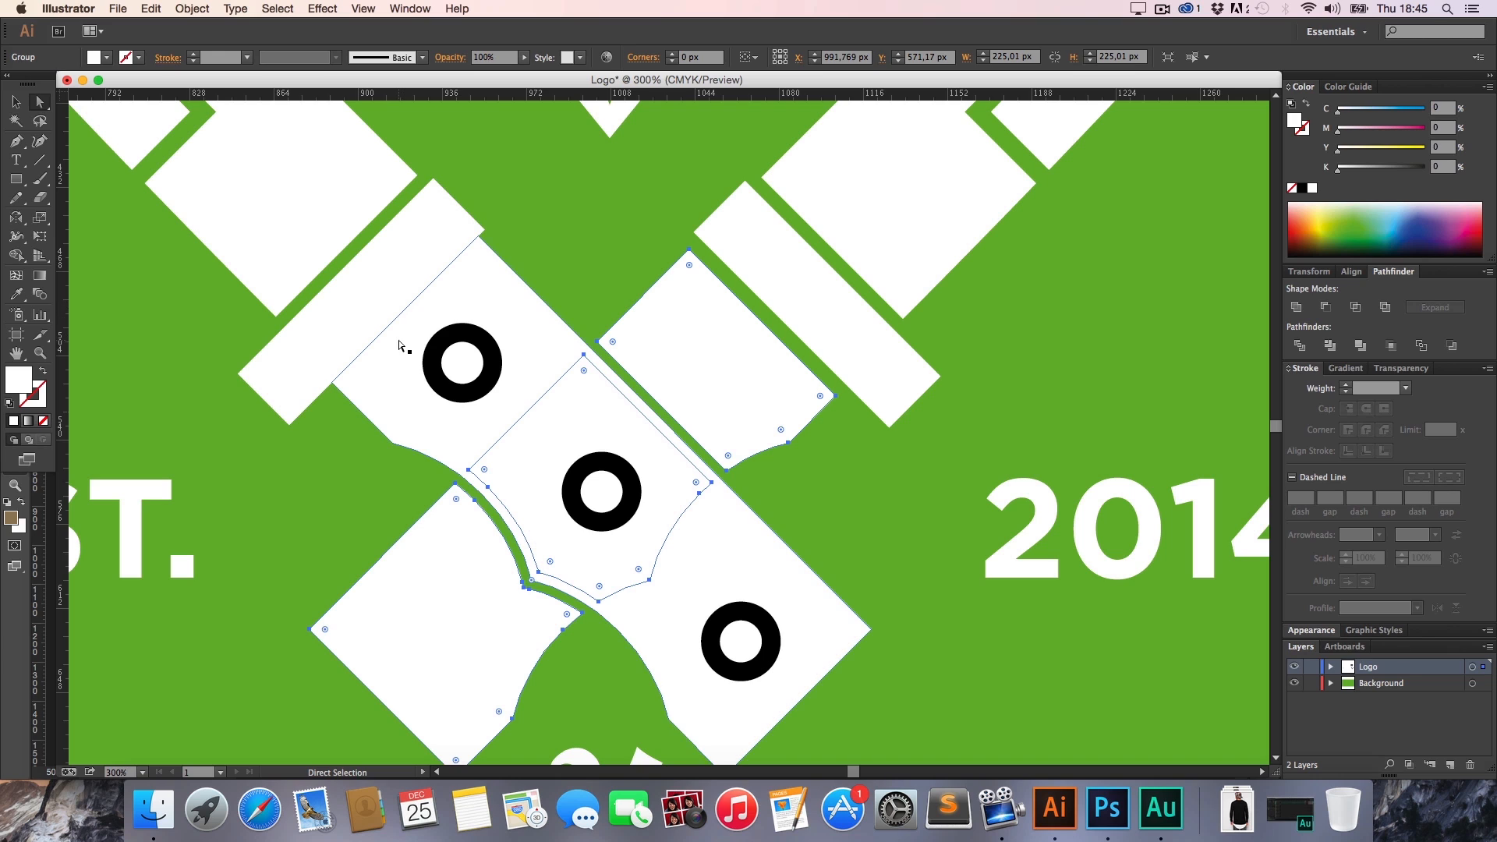
Paste the copied handle outline in place and subtract it from the left knife's guard
key(super)
key(super+f)
key(shift+super+f)
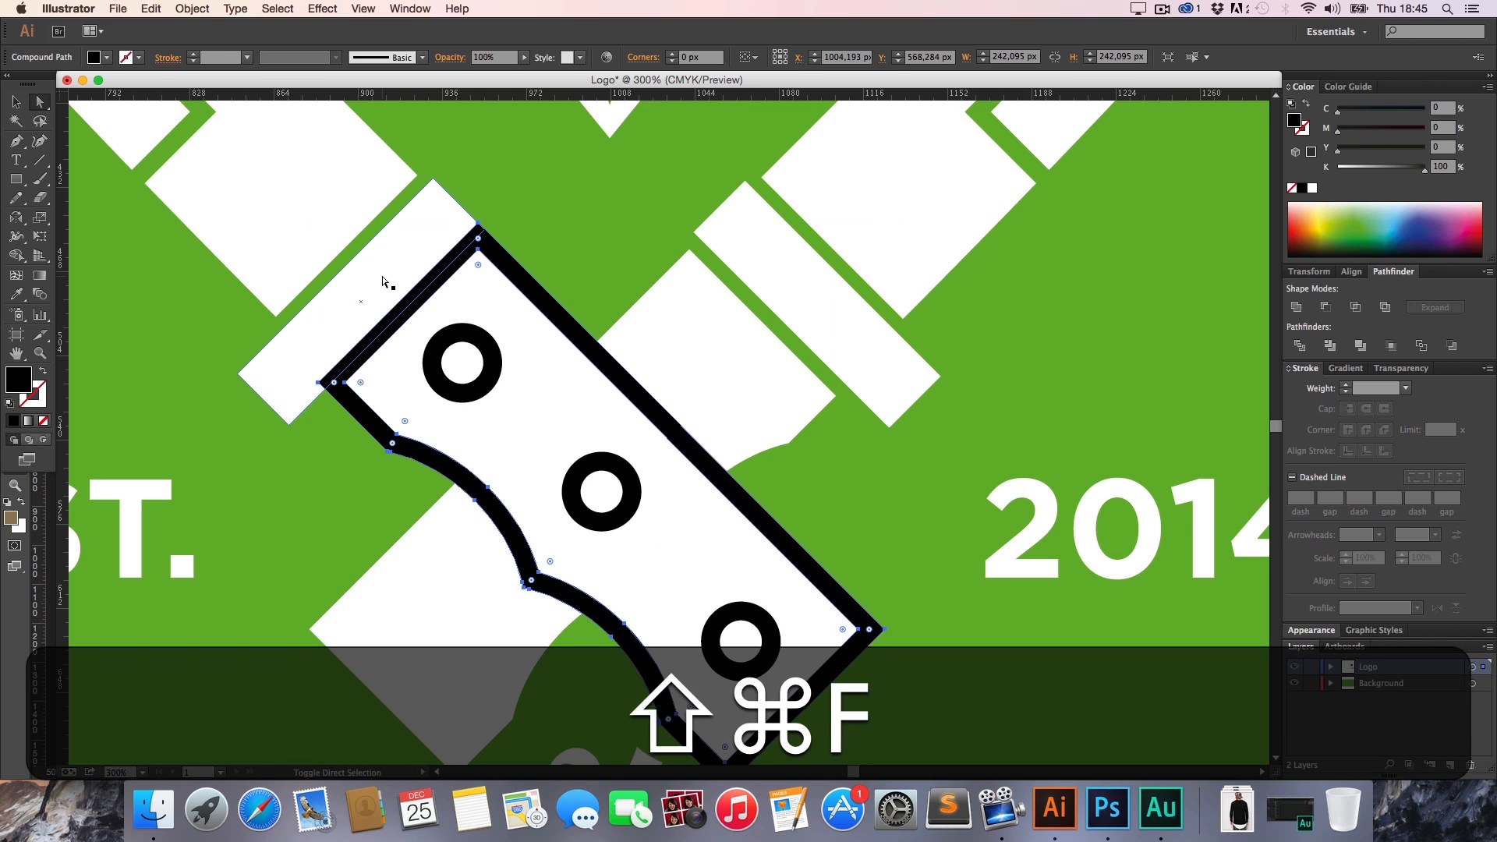
shift+click(383, 282)
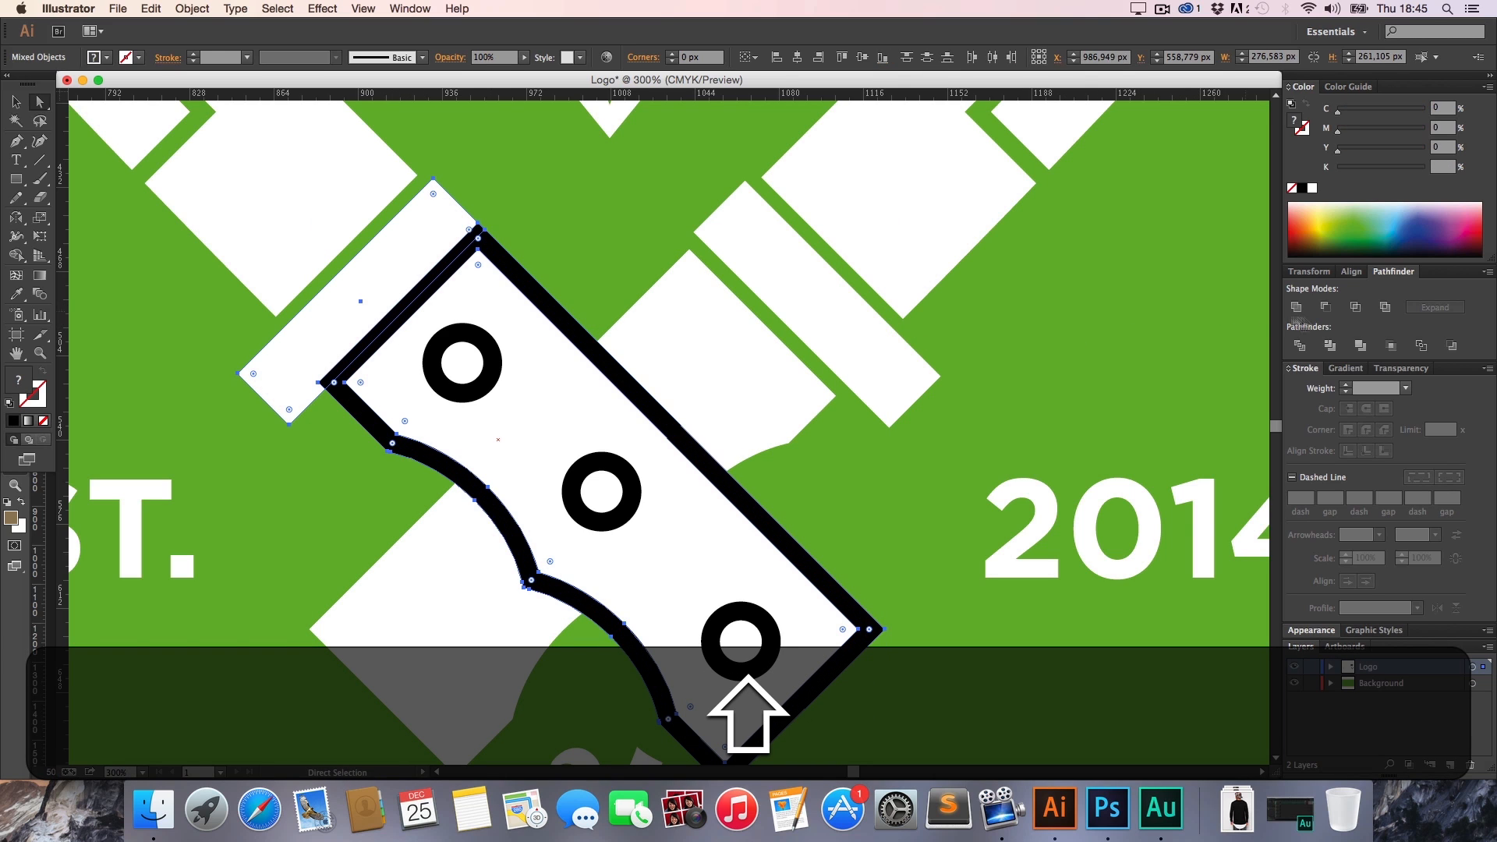
click(1325, 307)
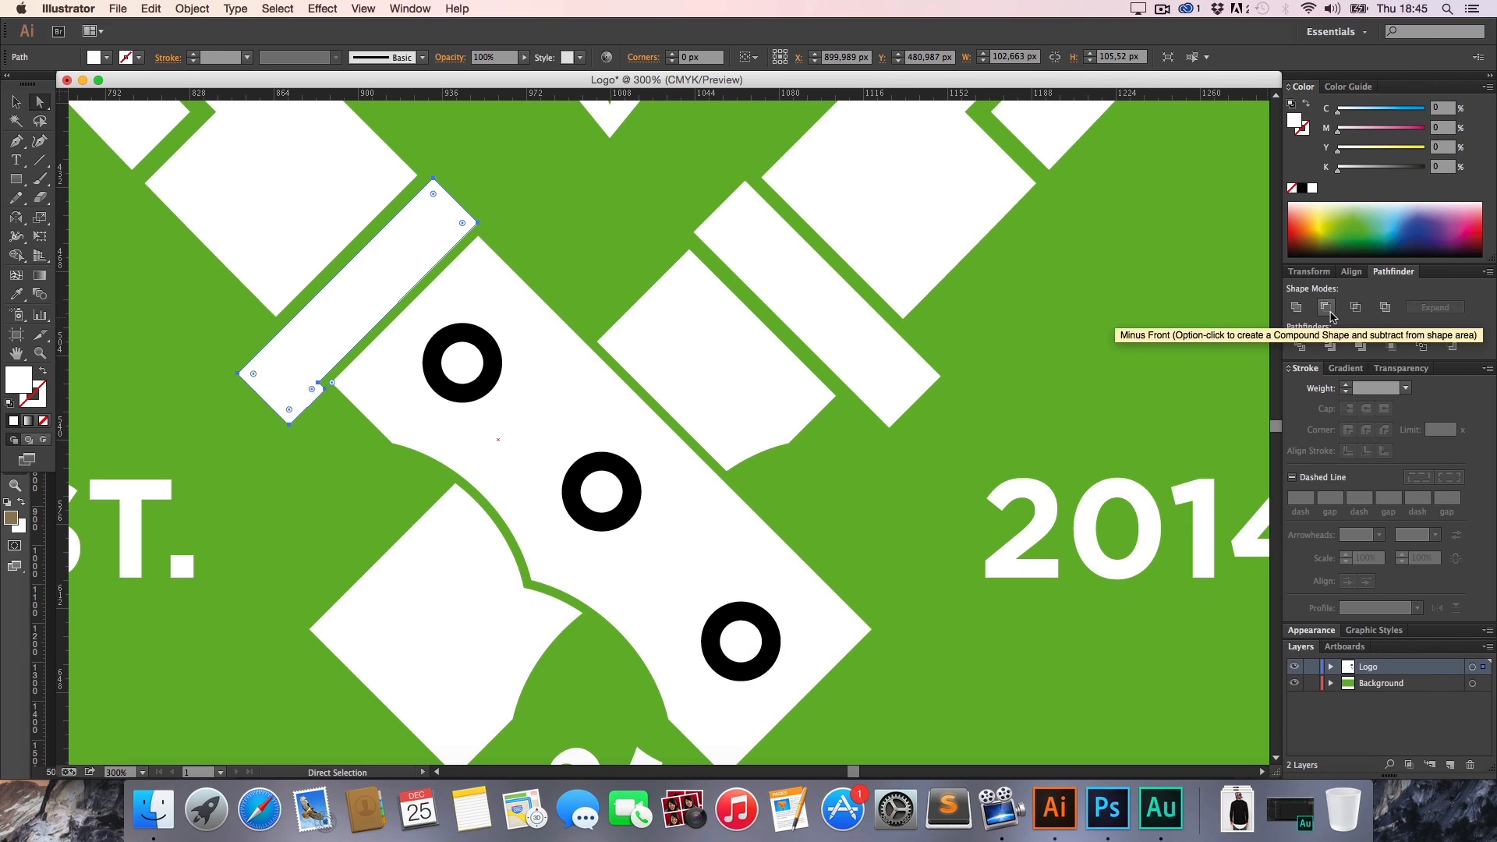
click(822, 469)
Move the left guard's lower edge slightly away from the left handle to widen the gap
key(h)
key(z)
click(435, 322)
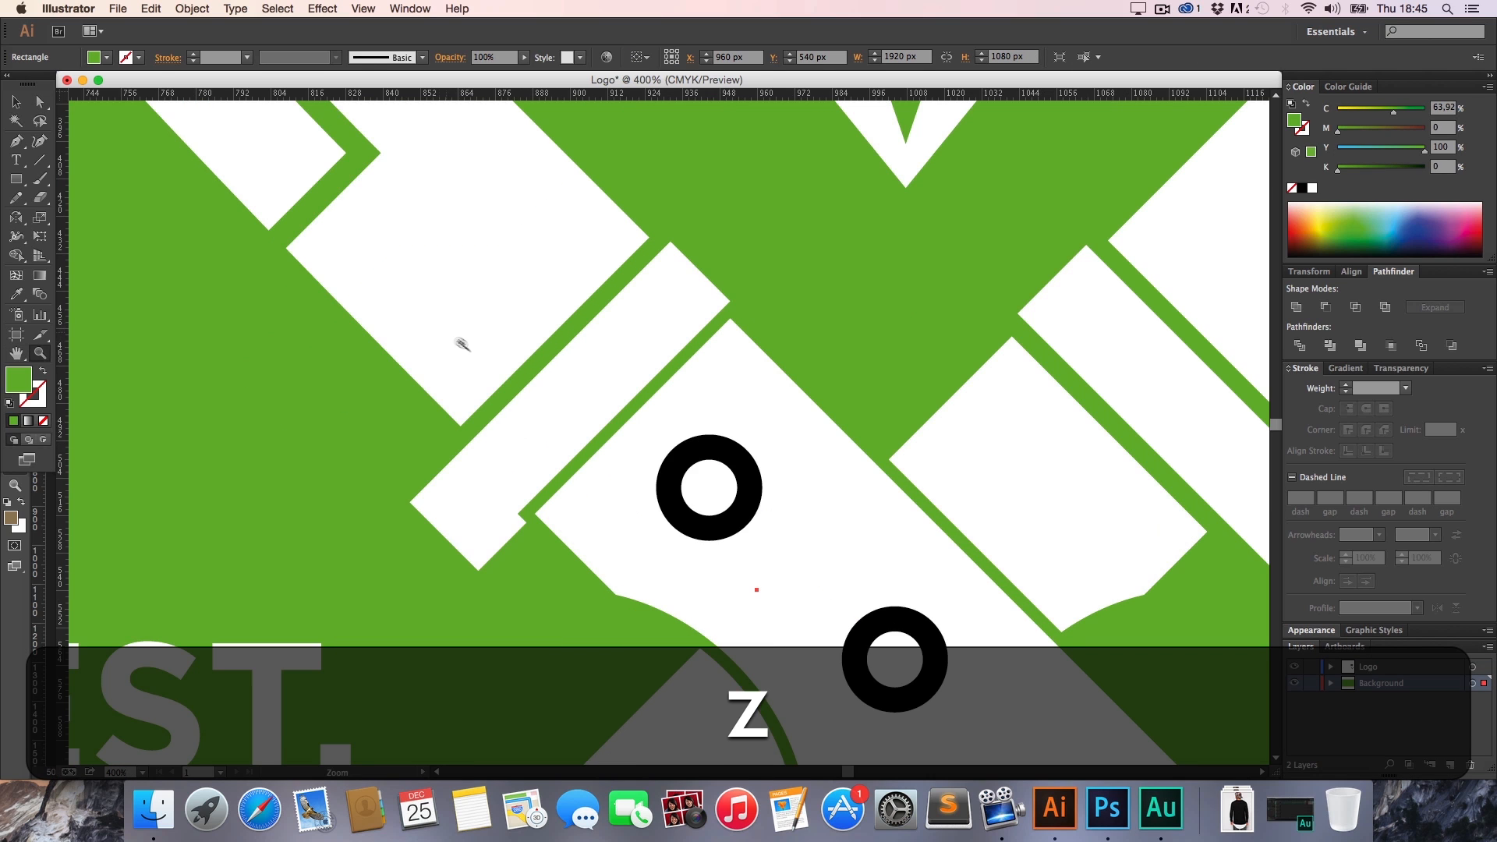
click(640, 435)
key(h)
drag(644, 438, 433, 347)
key(a)
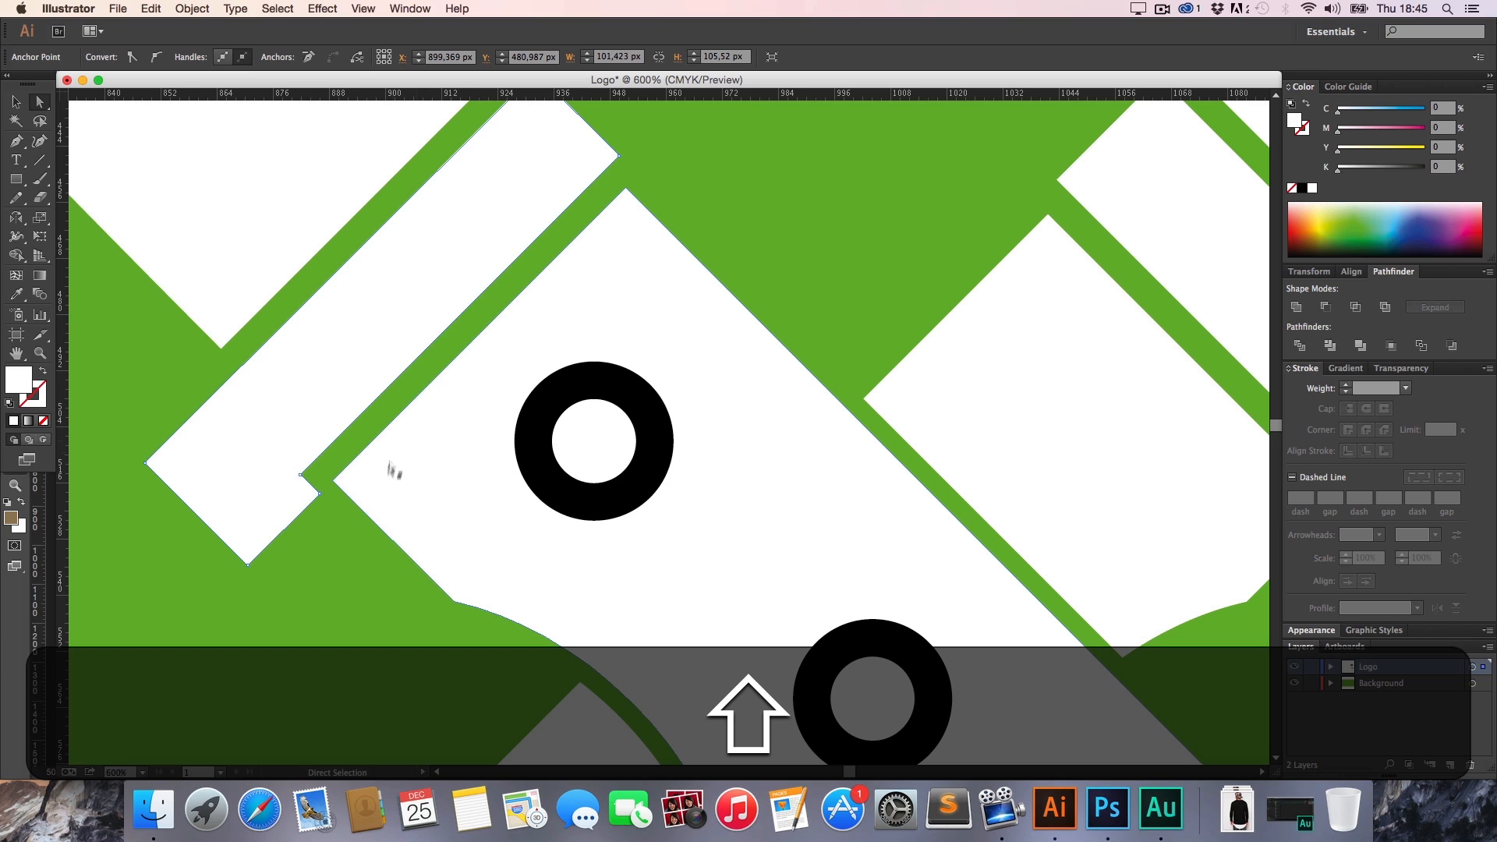
click(348, 542)
Move the upper right handle piece's edge slightly away from the left knife's handle to widen the gap
key(h)
drag(604, 473, 277, 211)
key(a)
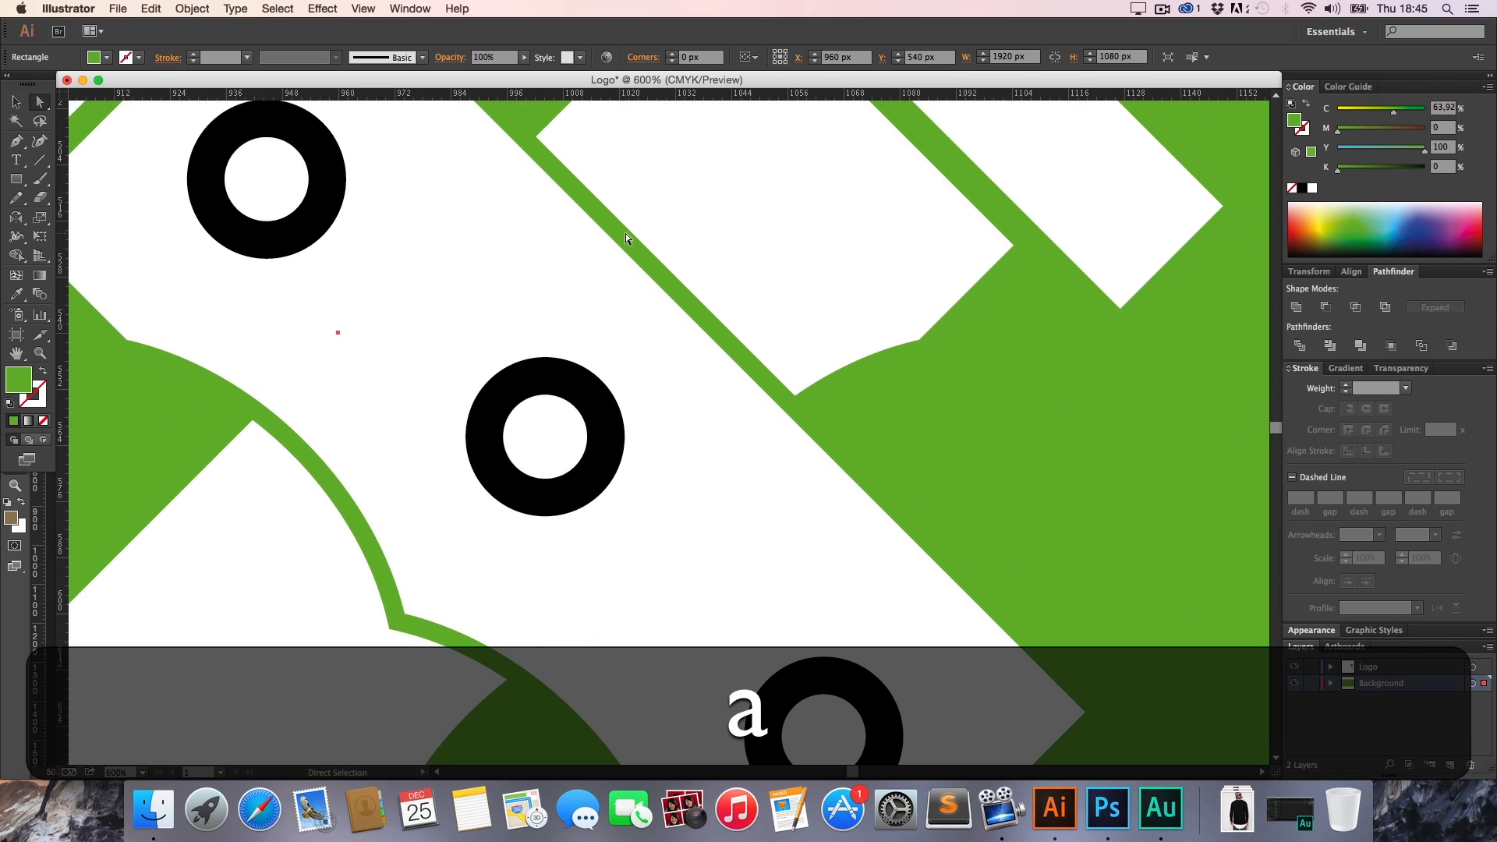
drag(636, 233, 644, 234)
click(713, 309)
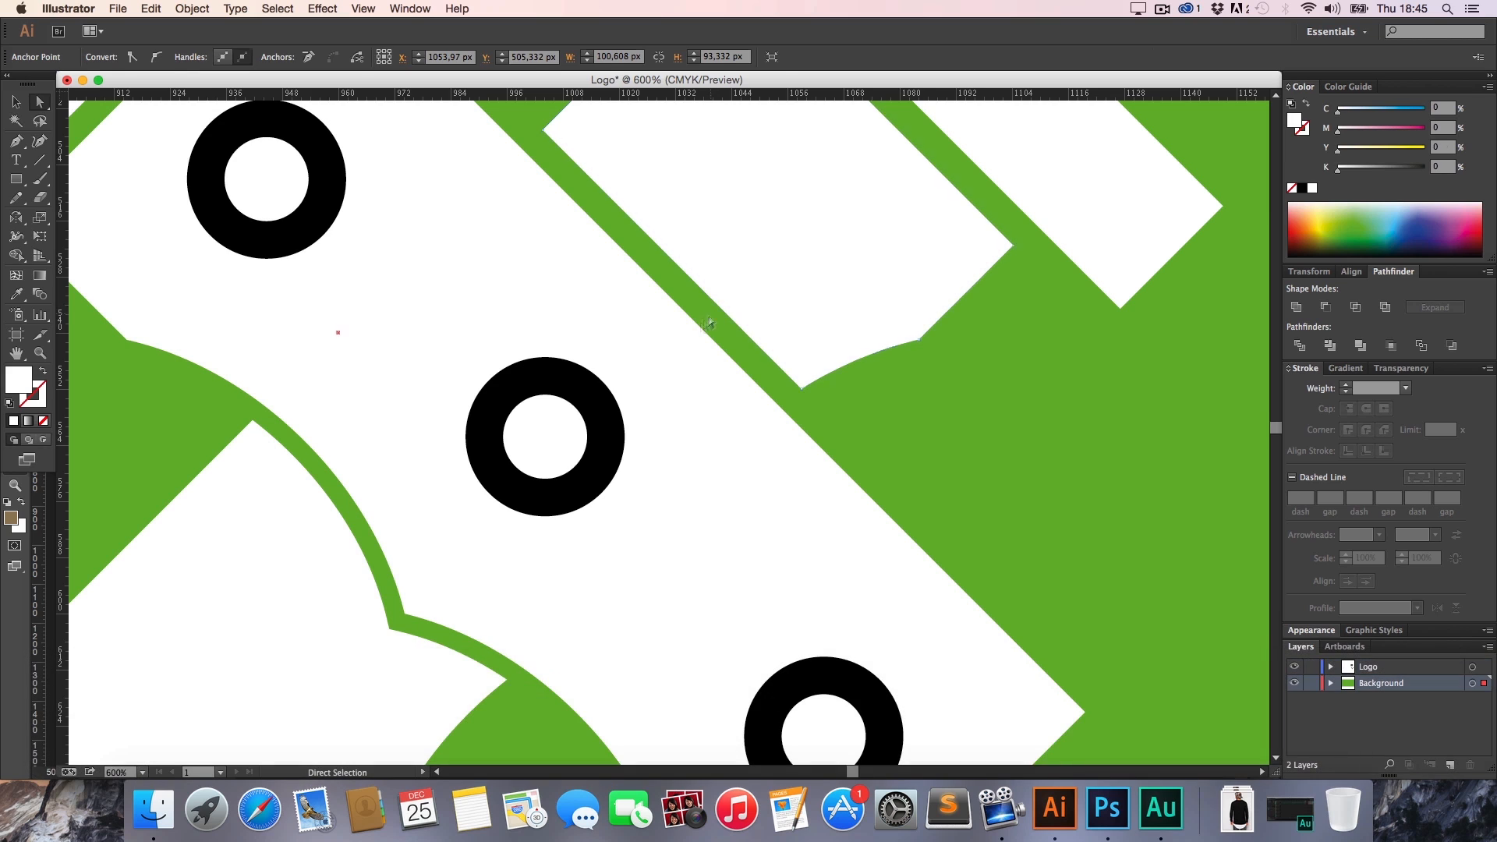
Compare the crossed handles' paths in outline and preview views
key(super+y)
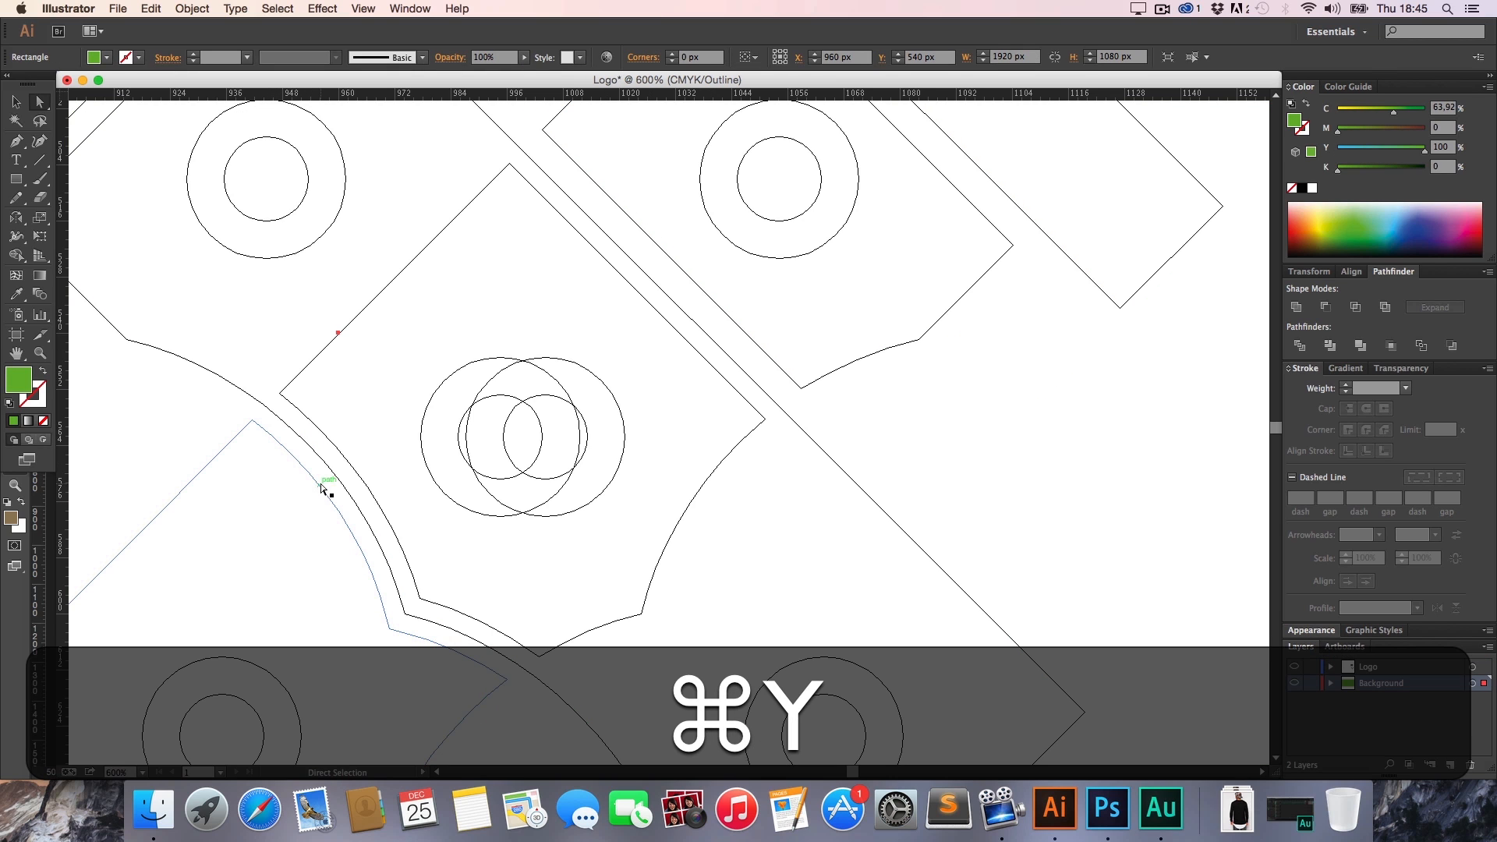
key(super+y)
key(super+y)
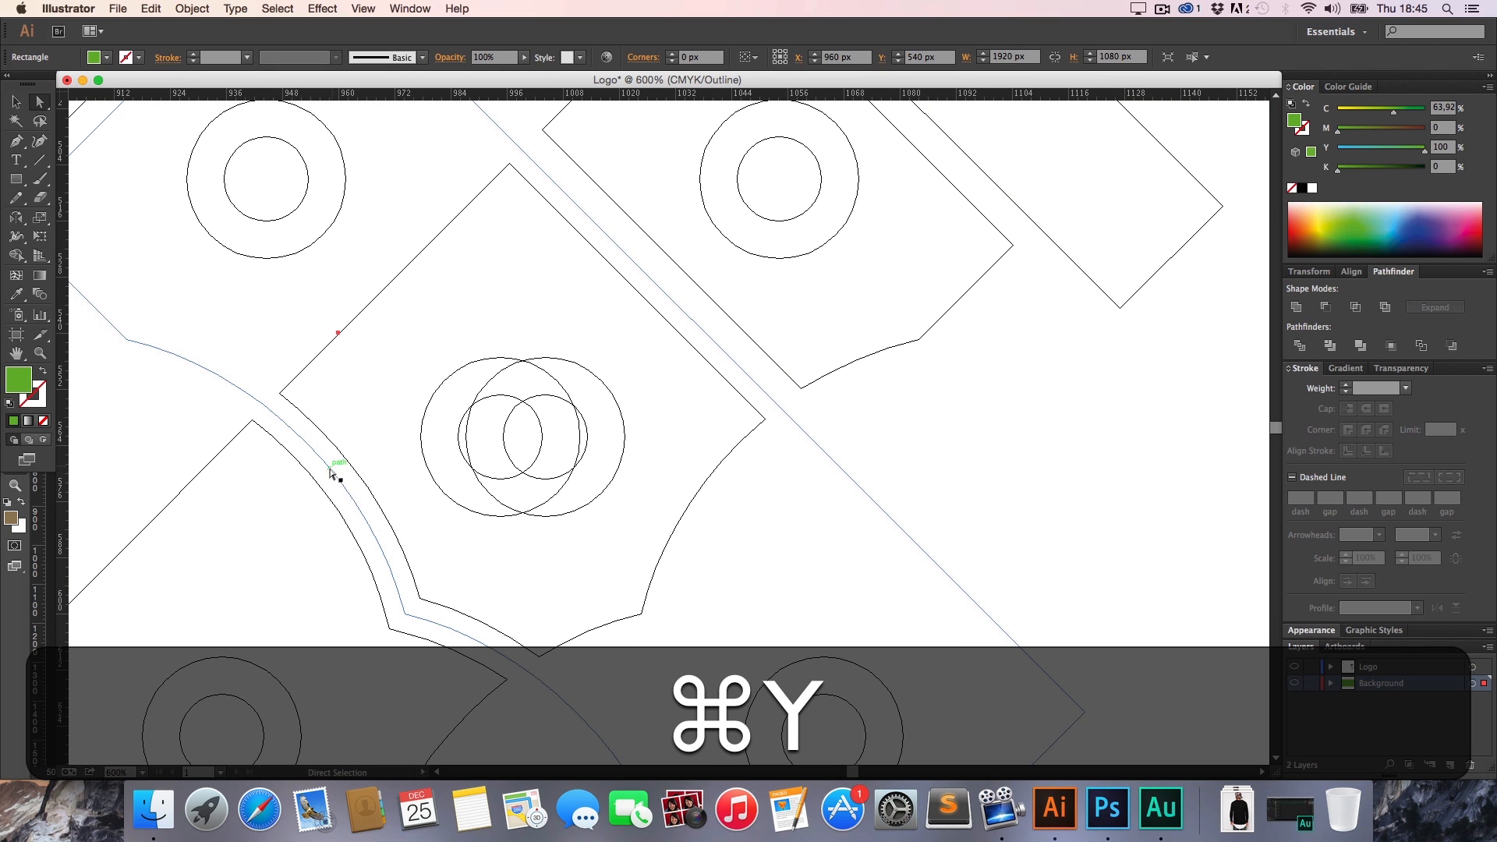
key(super+y)
key(super+y)
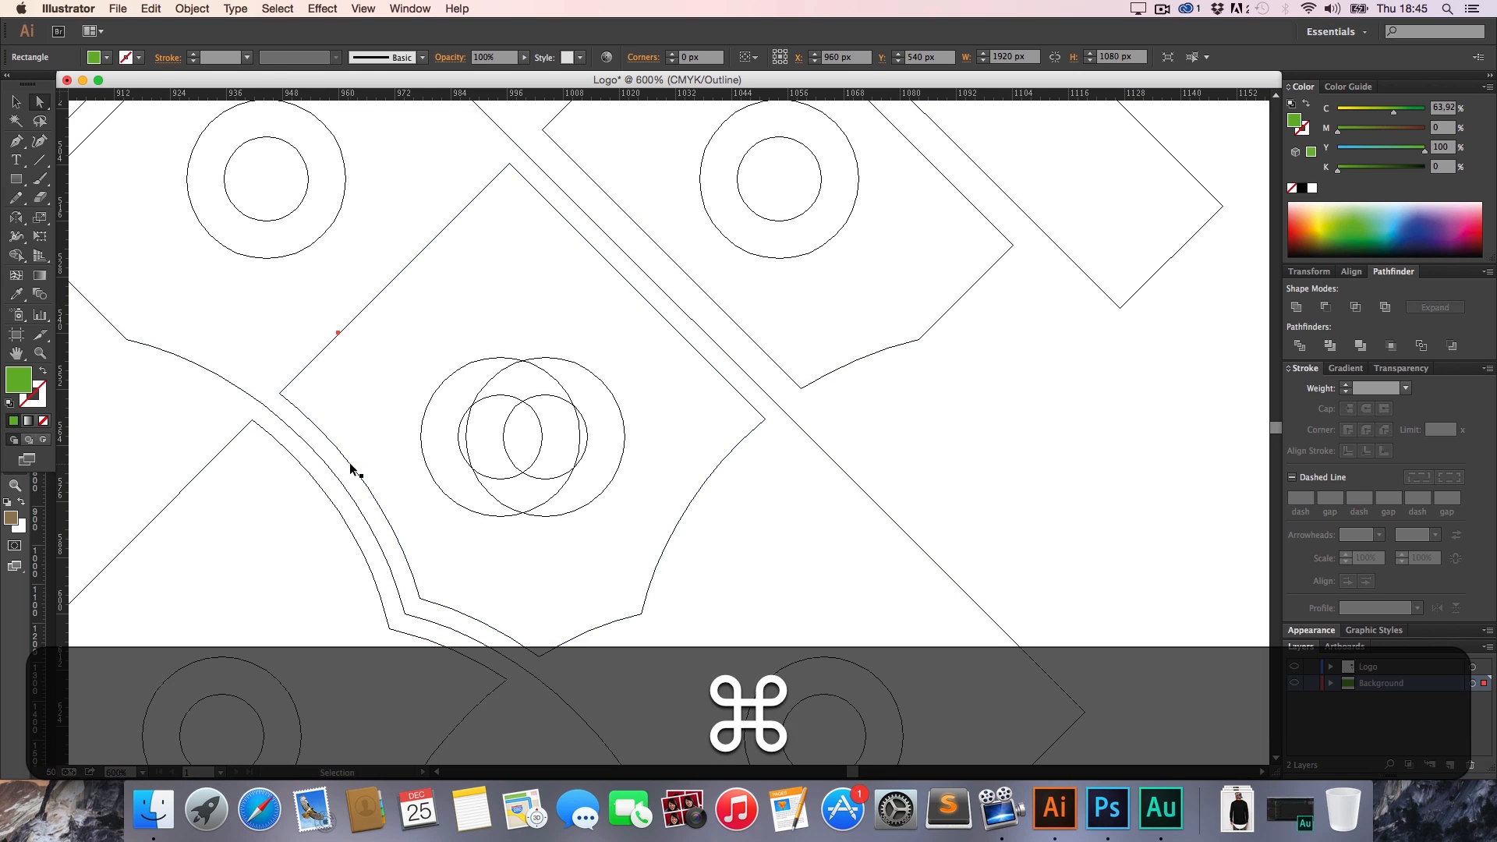
key(super+y)
Try to shift the lower handle piece's curved edge away from the left knife's handle, and undo the move
key(a)
click(327, 494)
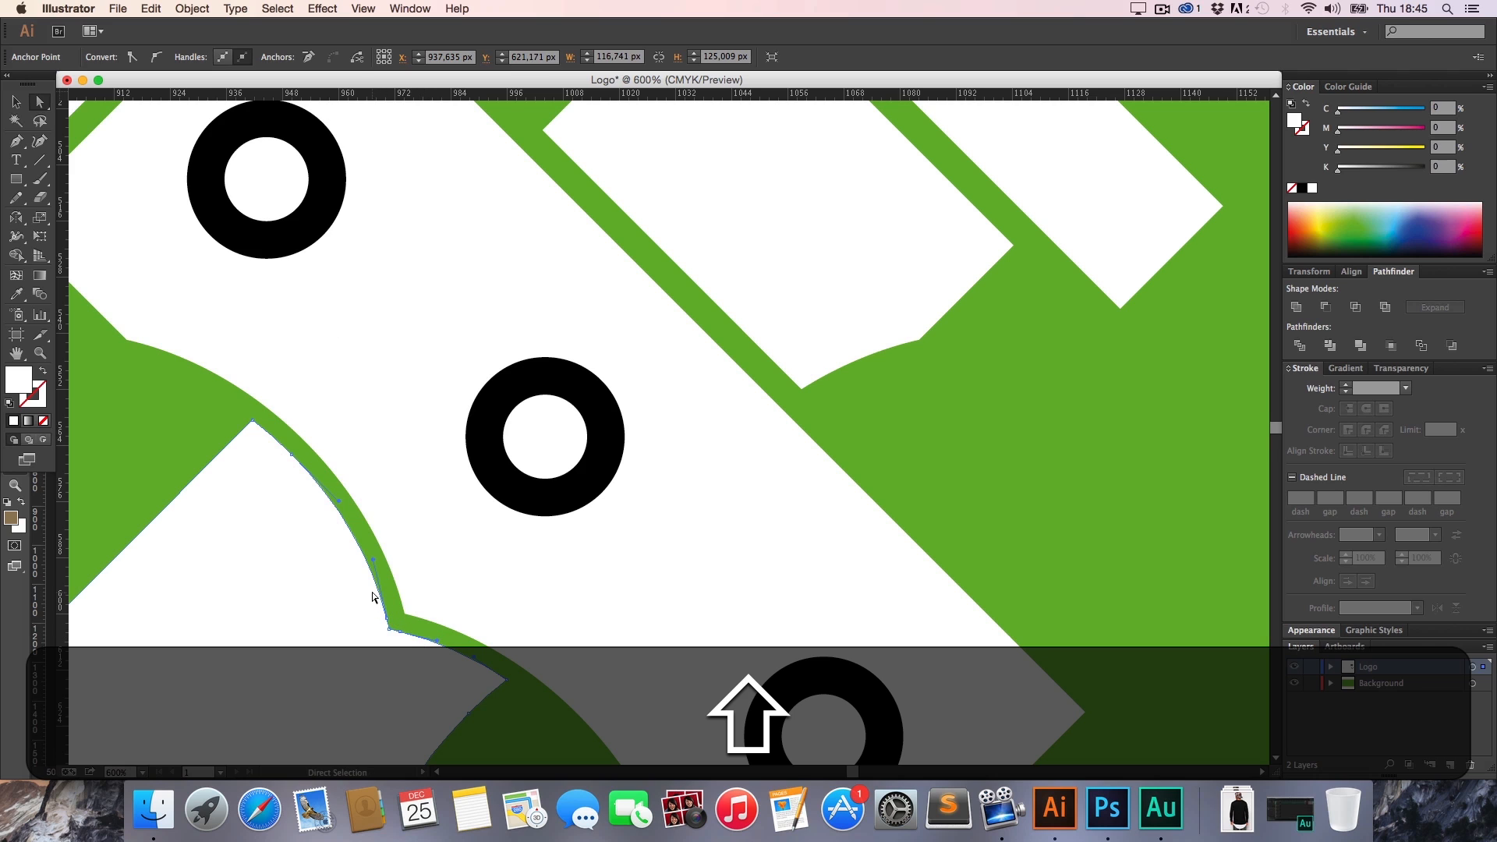
drag(375, 589, 369, 587)
key(shift+super+z)
key(super+z)
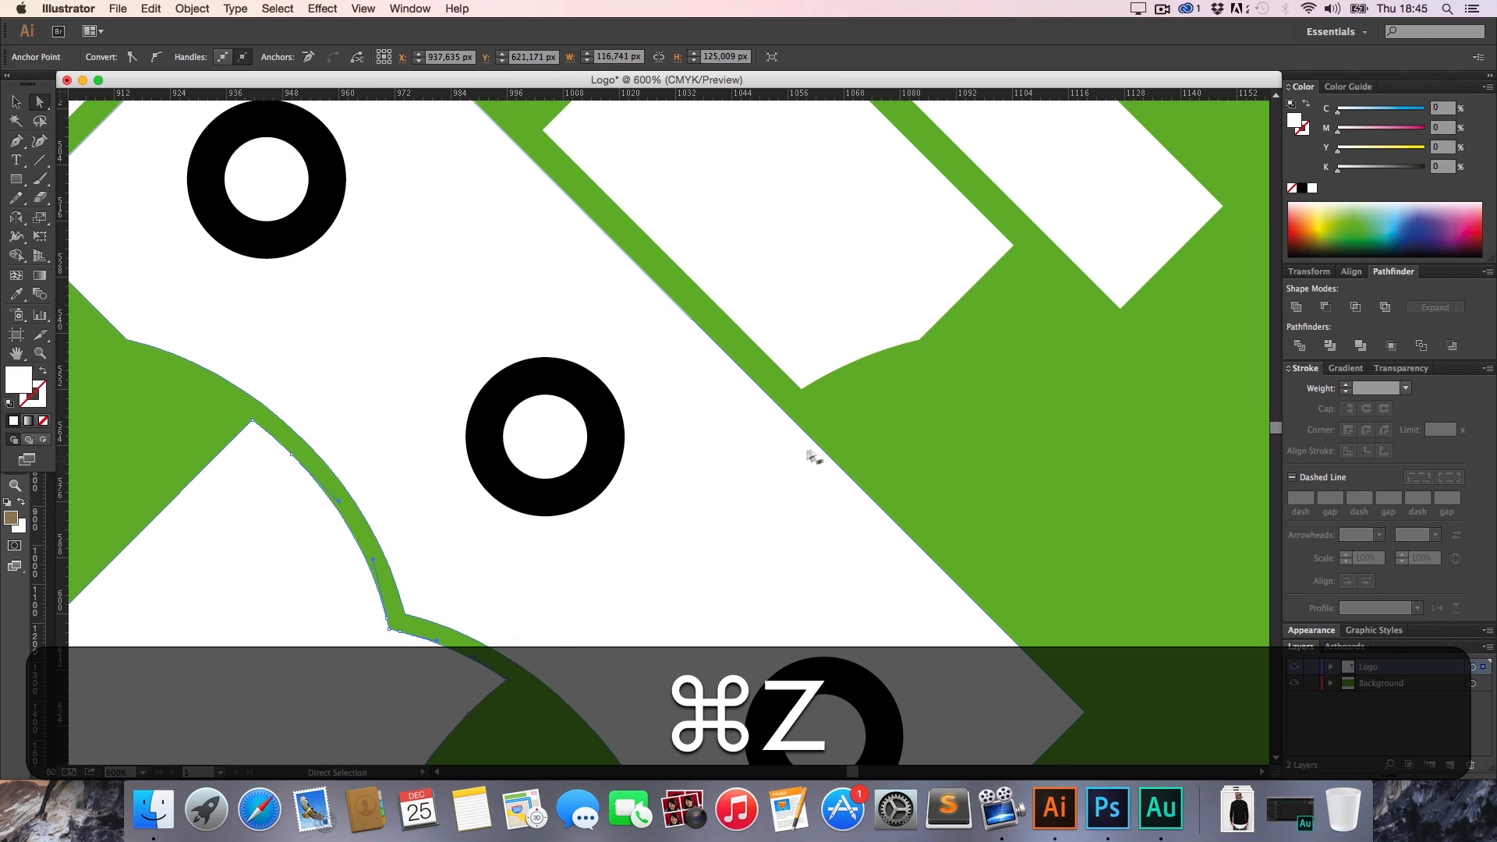
click(850, 437)
Shift the anchor points of the lower handle piece's curved edge slightly away from the left knife's handle to widen the gap
key(a)
key(h)
drag(510, 507, 651, 345)
key(a)
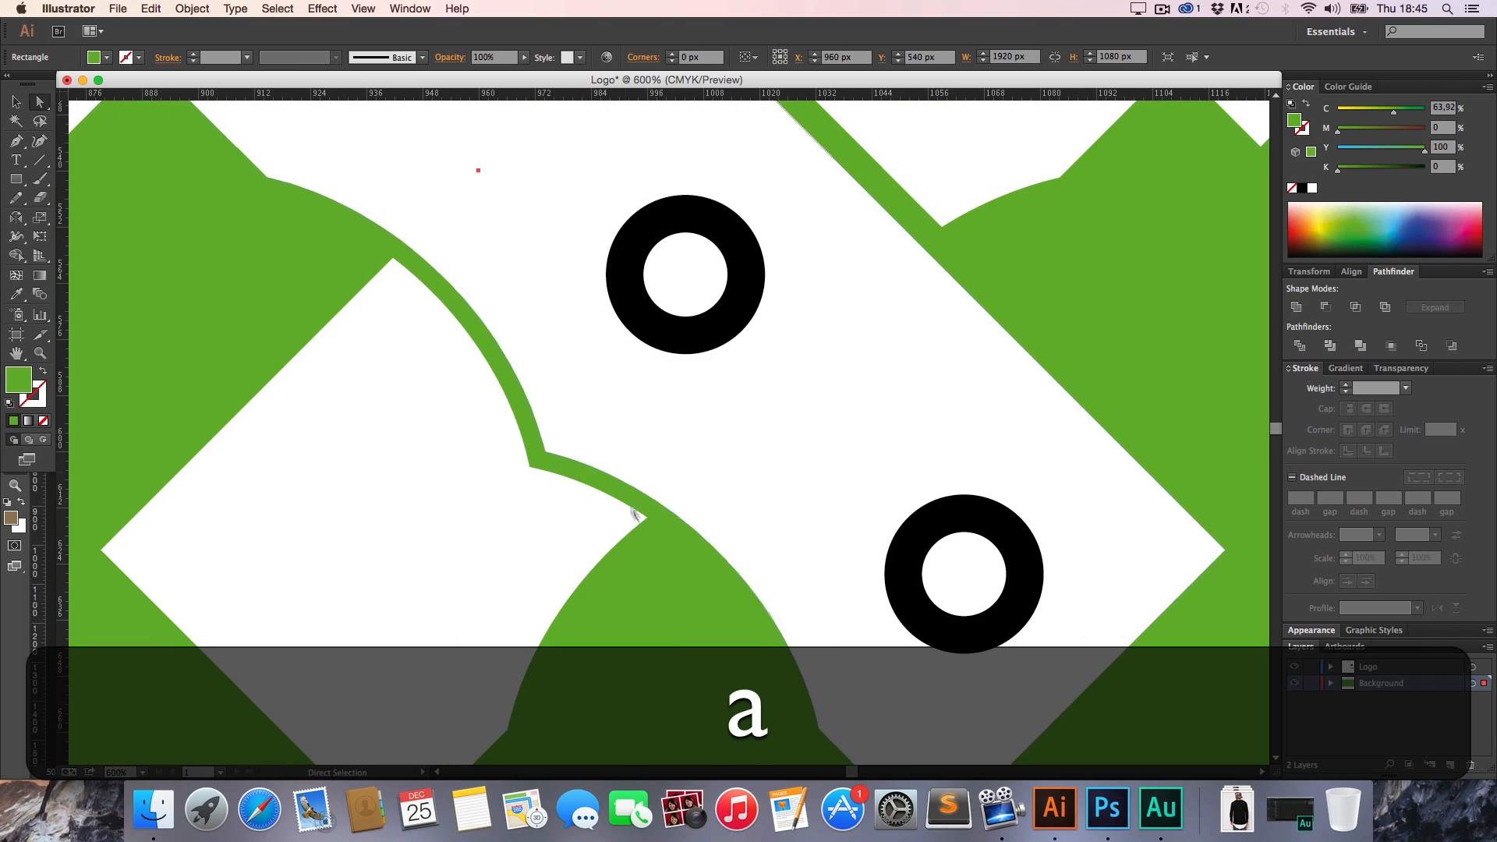
click(645, 519)
key(shift)
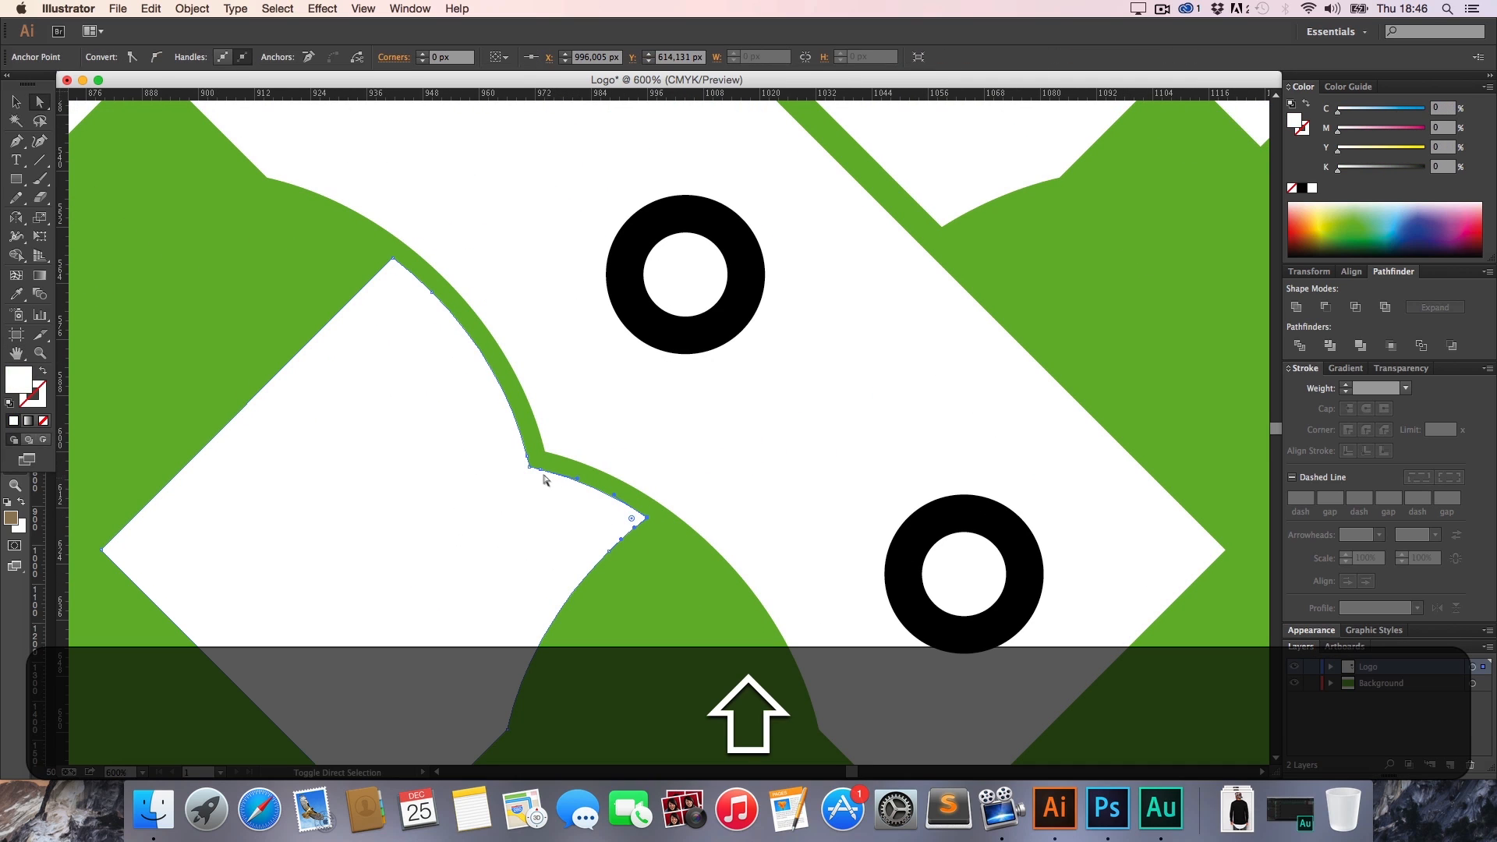
shift+click(532, 472)
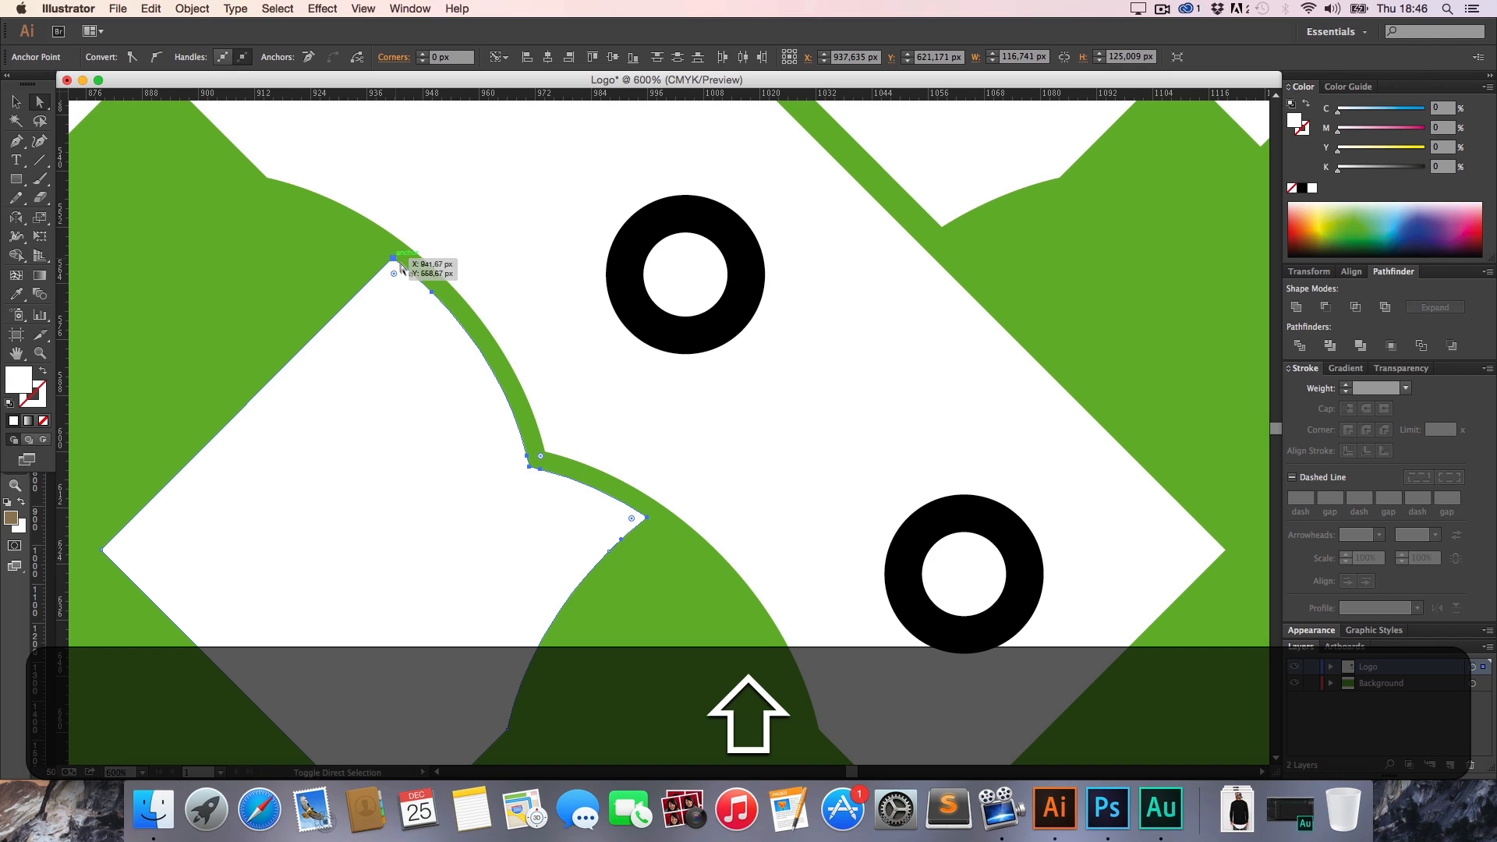
shift+click(434, 293)
drag(437, 296, 405, 323)
key(super)
key(cmd+z)
key(shift)
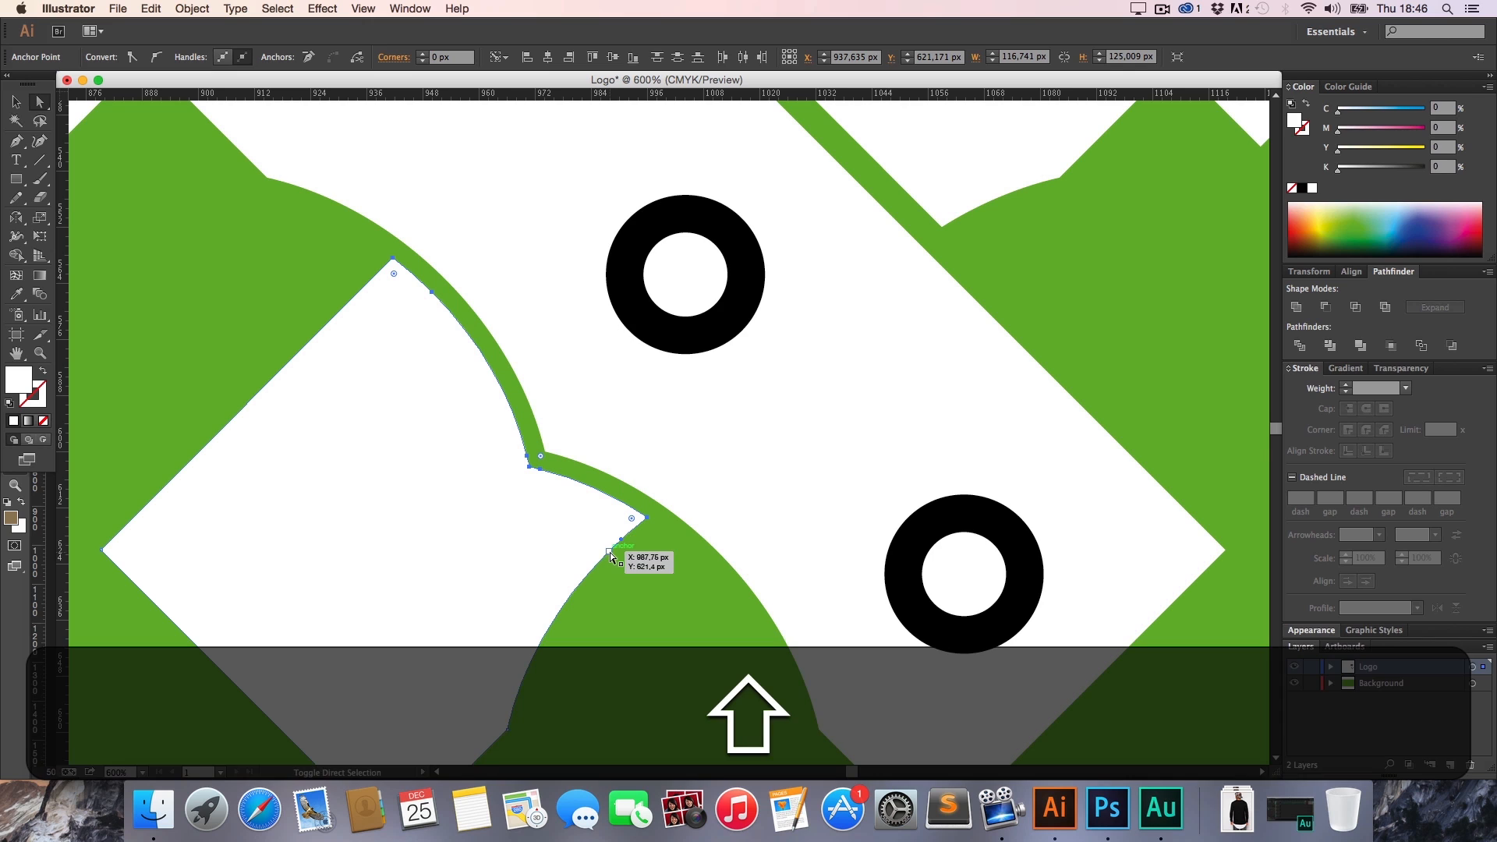
drag(528, 470, 524, 476)
click(661, 627)
Examine the gaps between the crossed handles, guards and blades across the whole knives emblem
key(h)
drag(666, 525, 562, 656)
key(z)
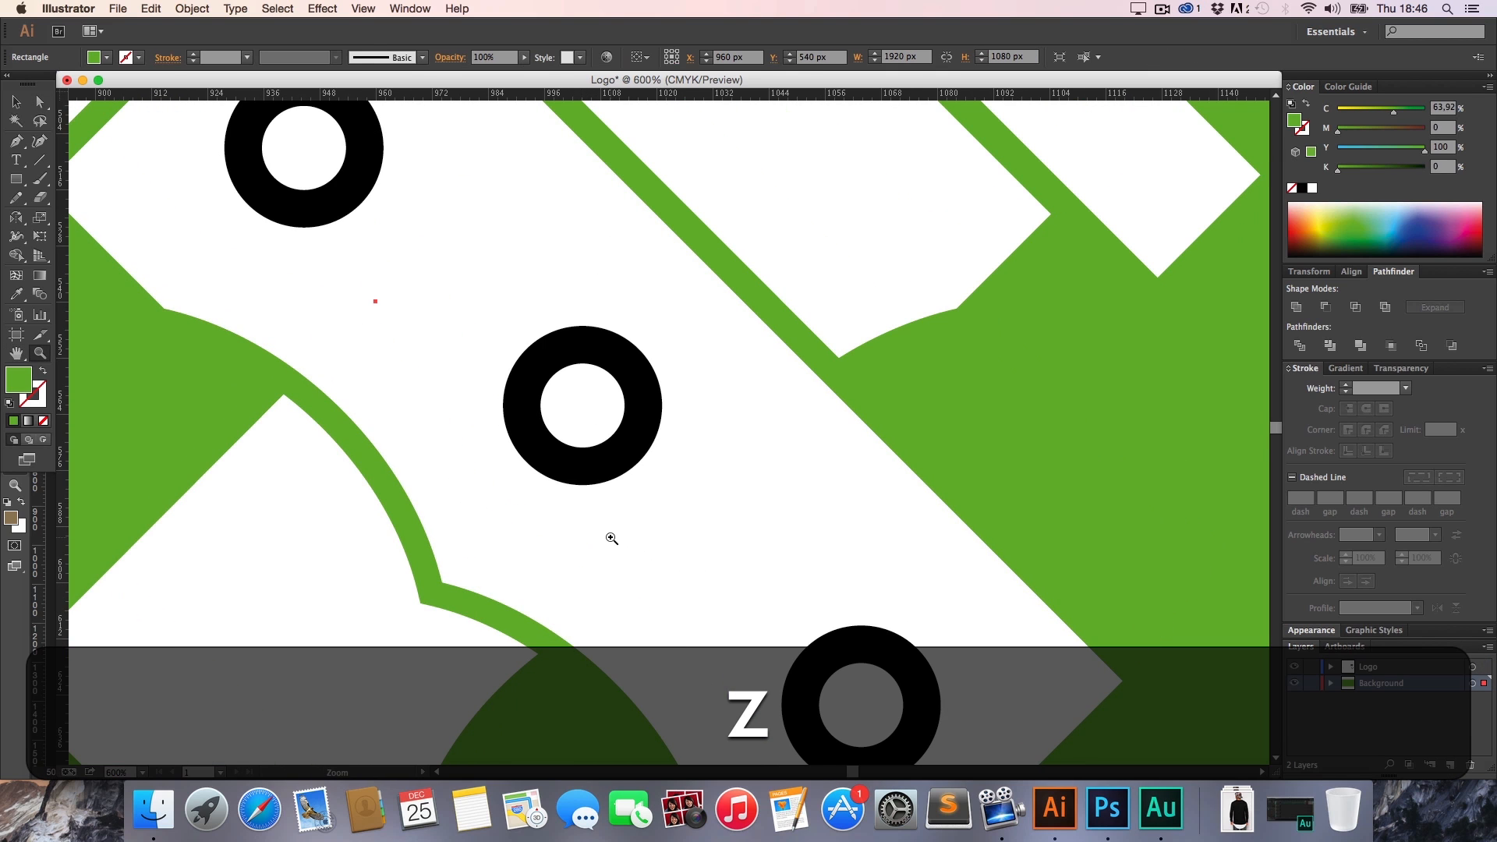
alt+click(619, 537)
alt+click(620, 537)
alt+click(620, 537)
alt+click(621, 536)
key(h)
drag(790, 286, 556, 664)
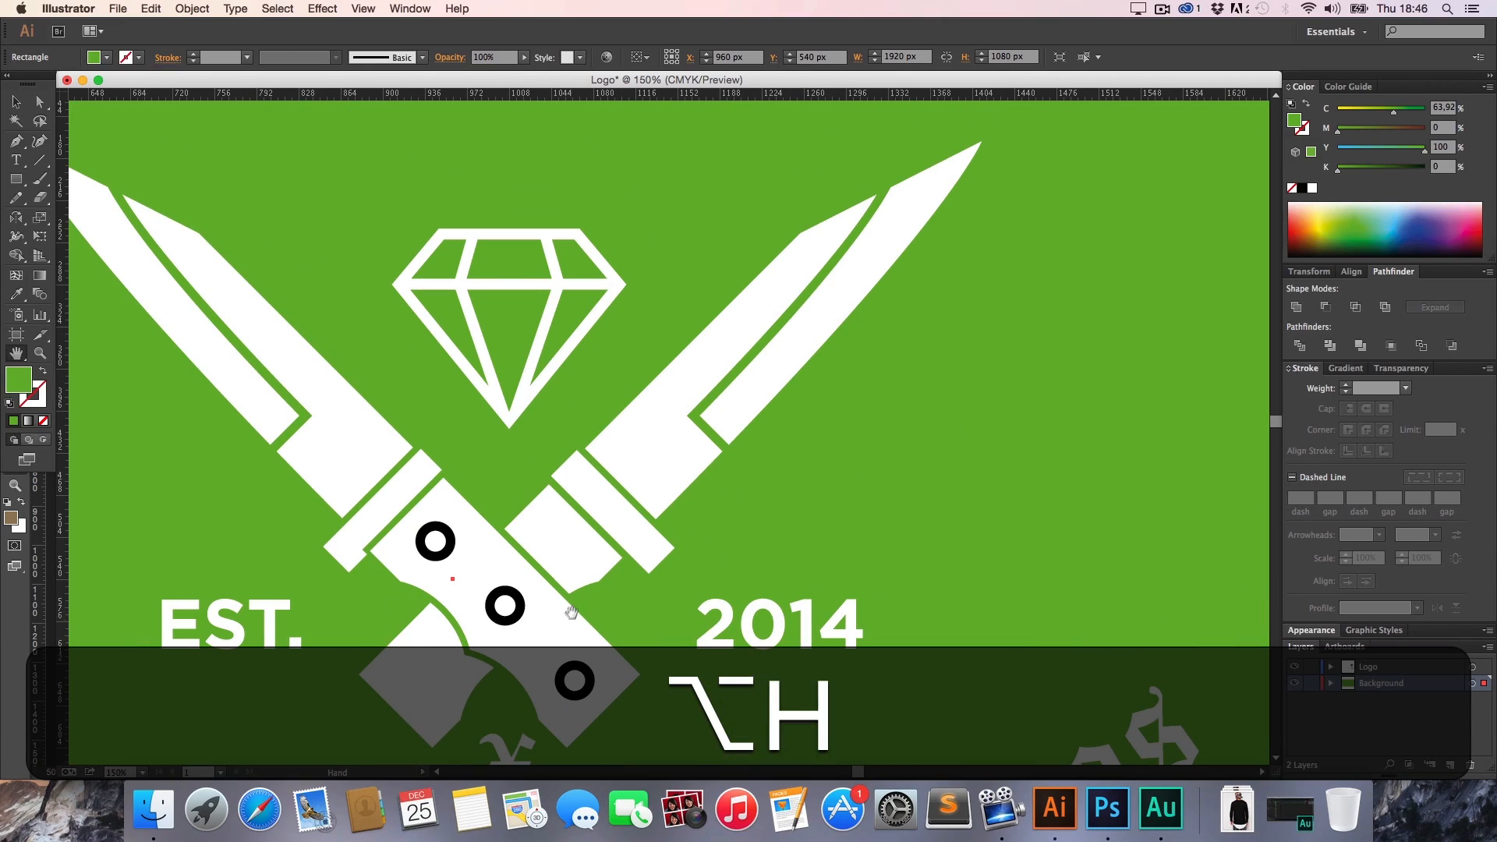
drag(593, 583, 635, 521)
Try to send the whole knives group to the back, and undo the change
key(z)
click(597, 493)
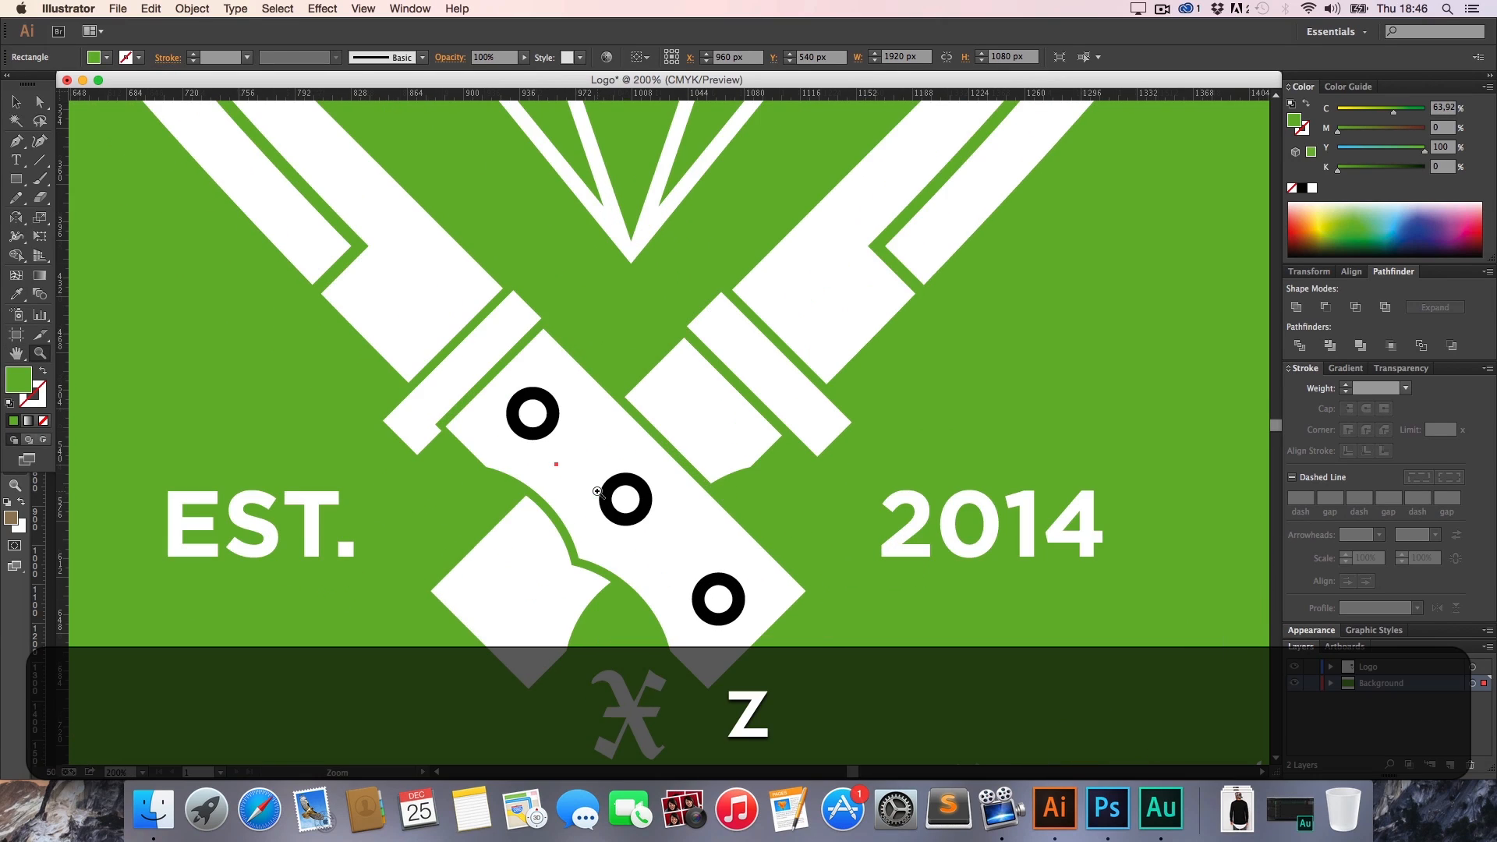
click(625, 494)
click(617, 428)
key(h)
drag(616, 423, 548, 465)
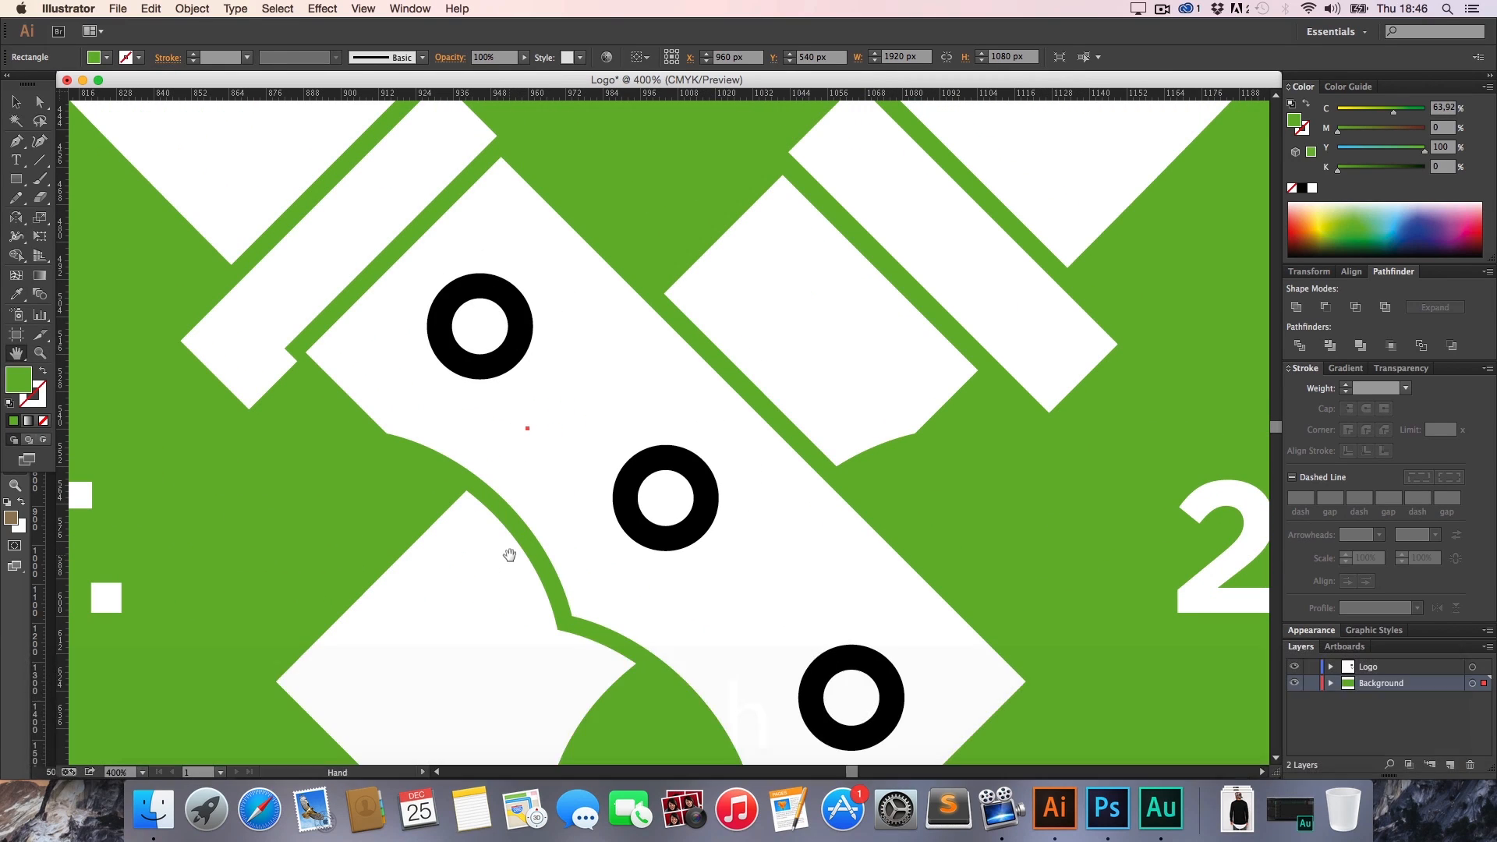
key(v)
click(492, 578)
right_click(491, 568)
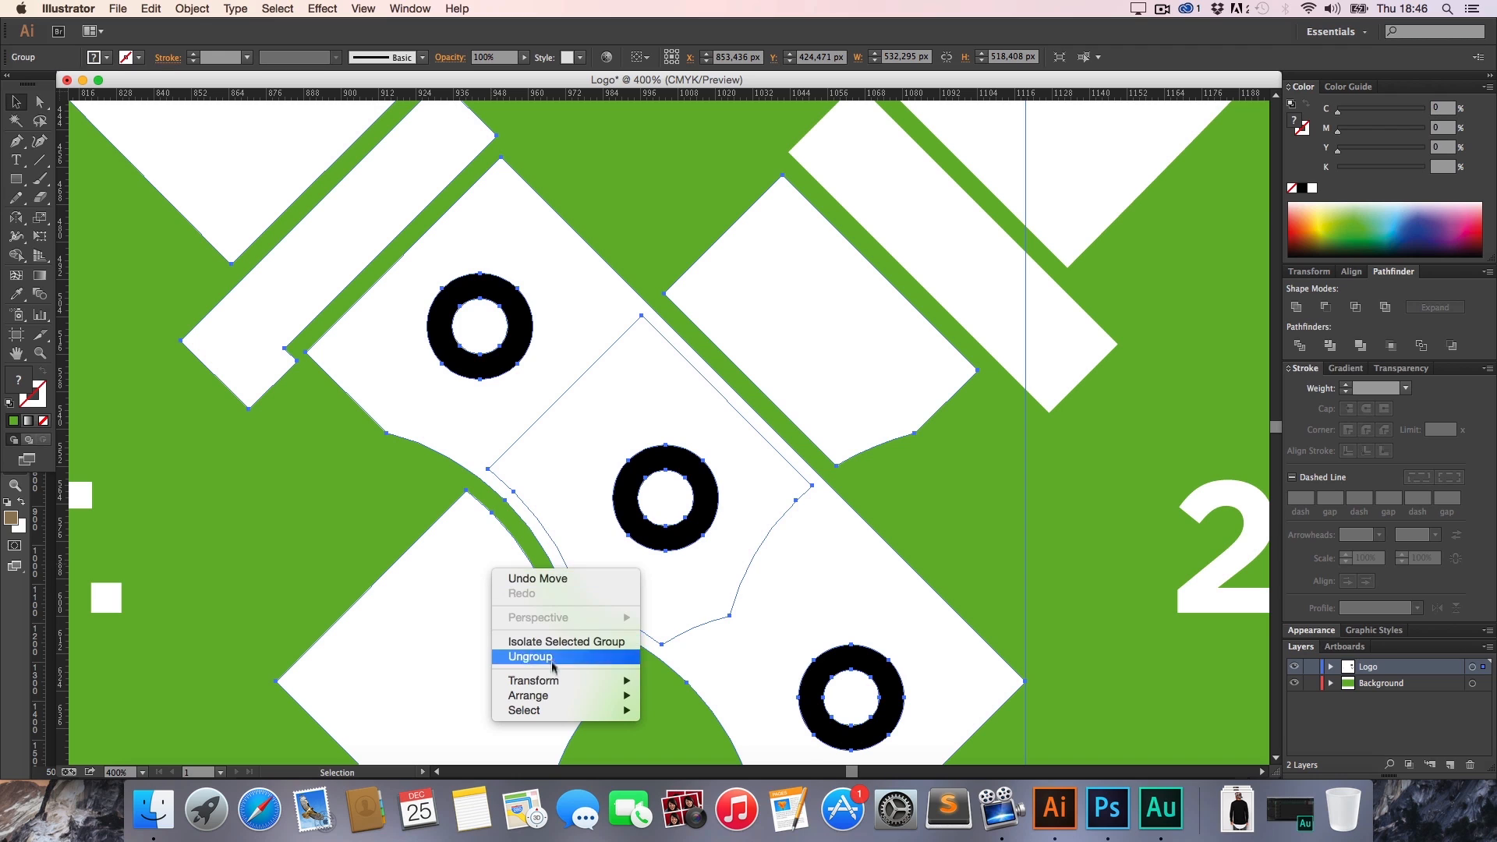
mouse_move(546, 696)
click(663, 739)
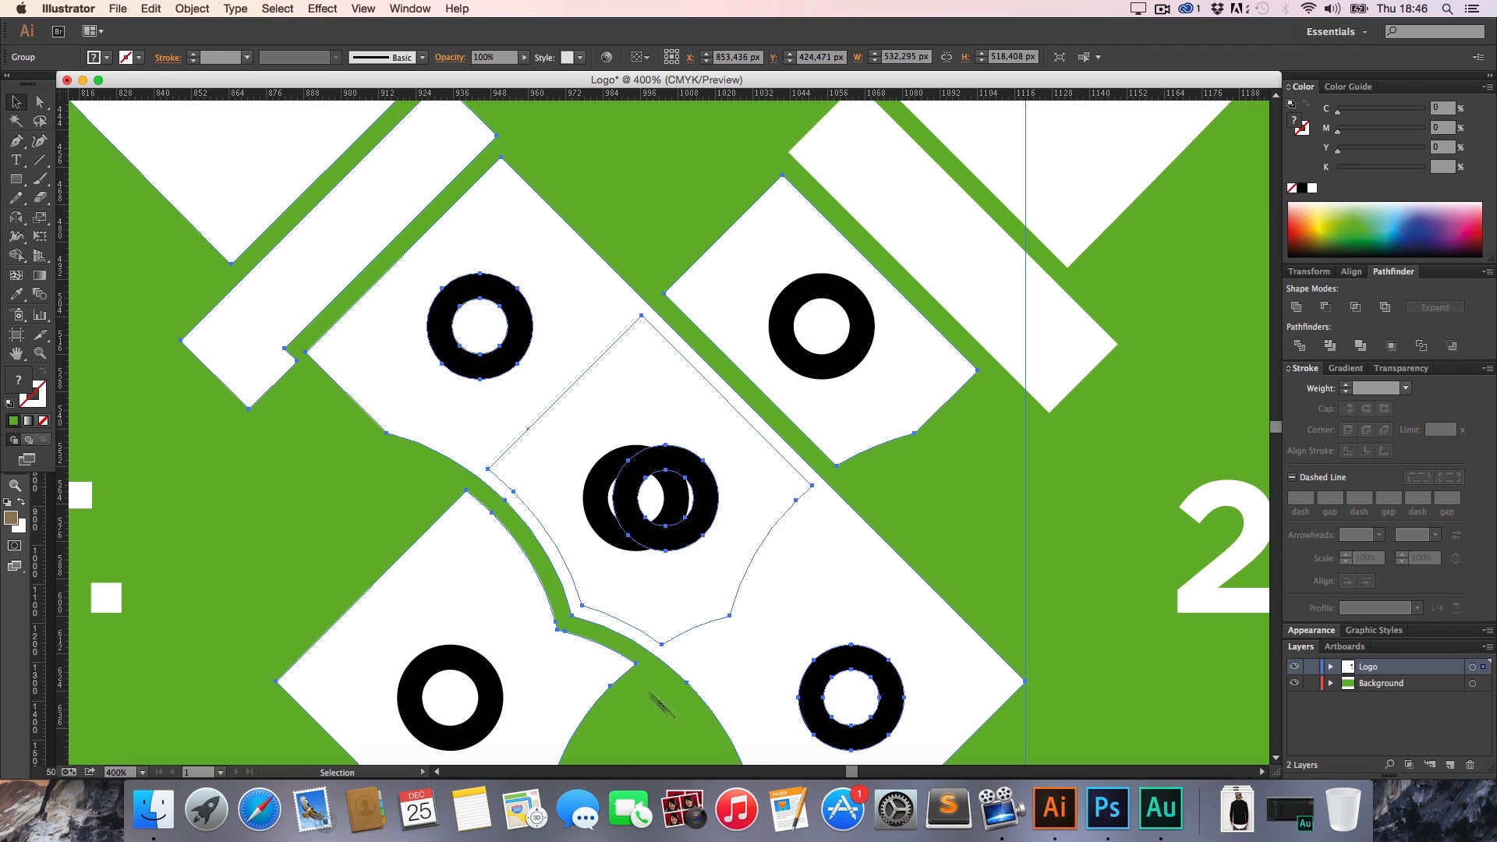
key(super+z)
key(super+z)
key(super+z)
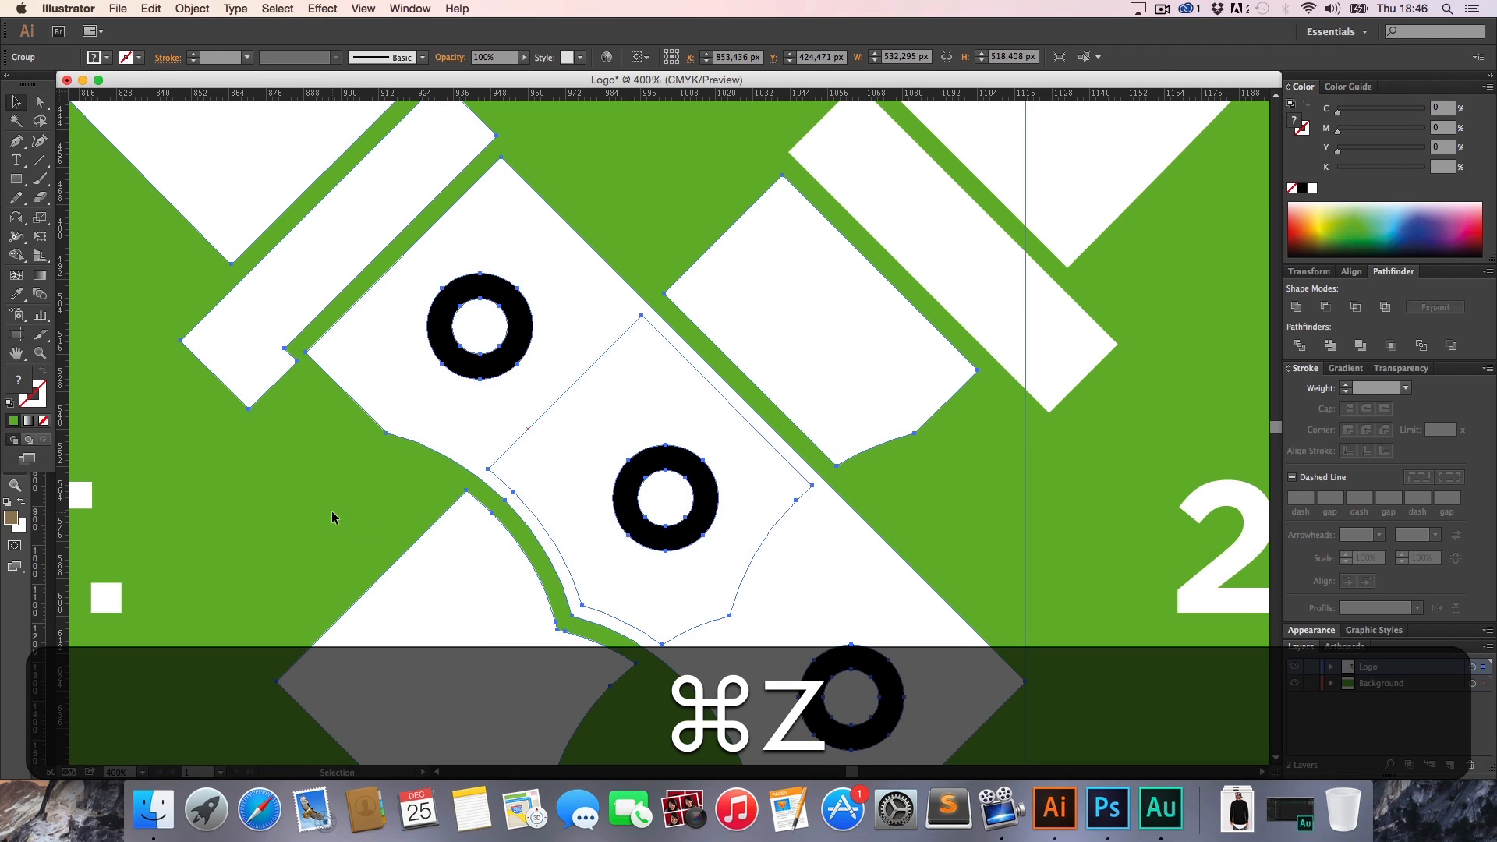
Send only the right knife's lower handle piece to the back, without its group
key(a)
click(468, 593)
right_click(497, 635)
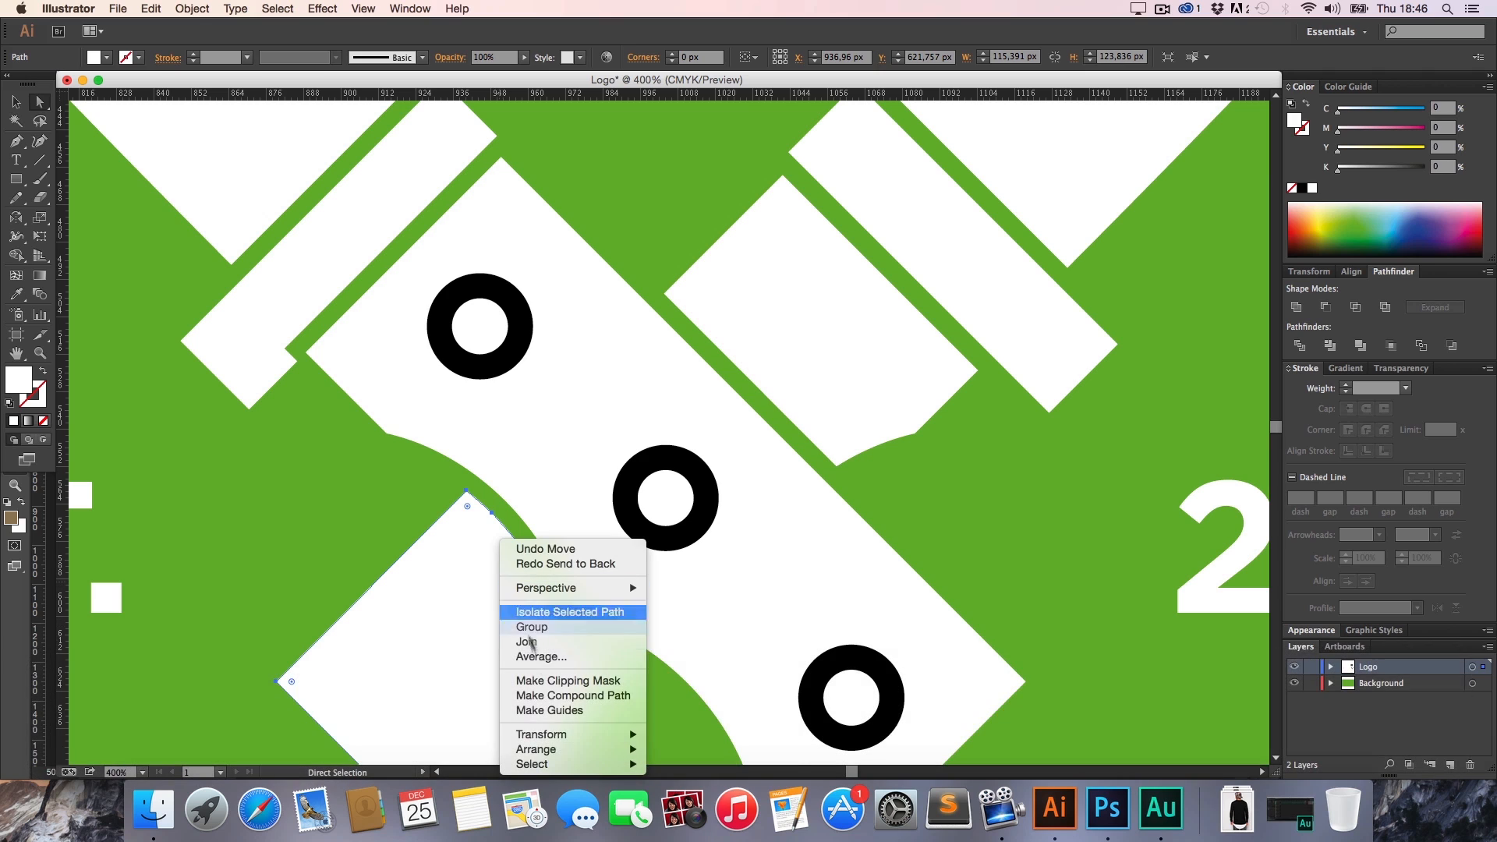
mouse_move(538, 748)
click(698, 742)
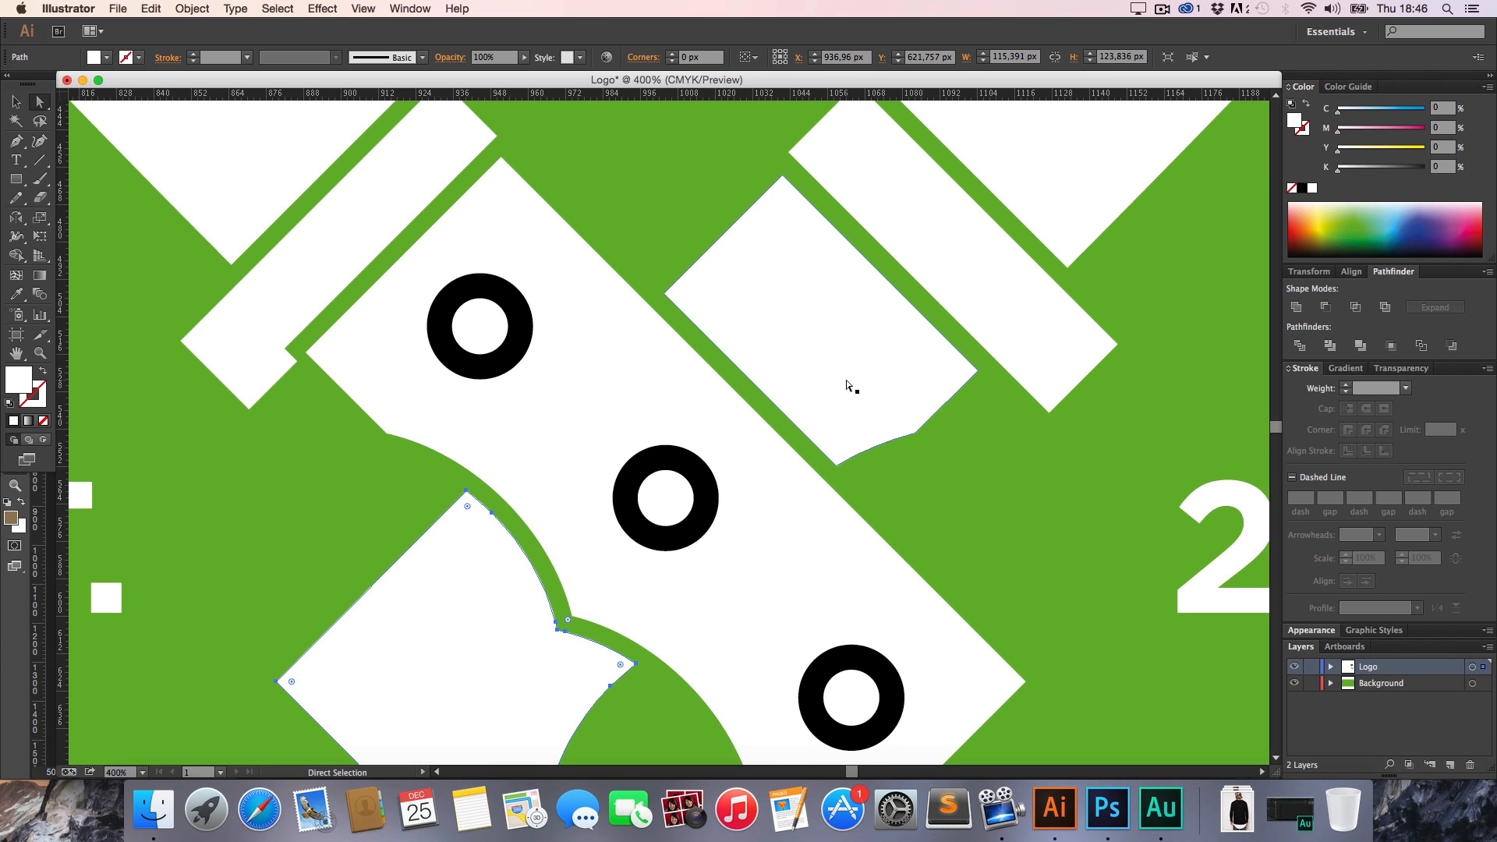
Send the right knife's upper handle piece to the back to hide its rivet ring
right_click(825, 380)
mouse_move(857, 599)
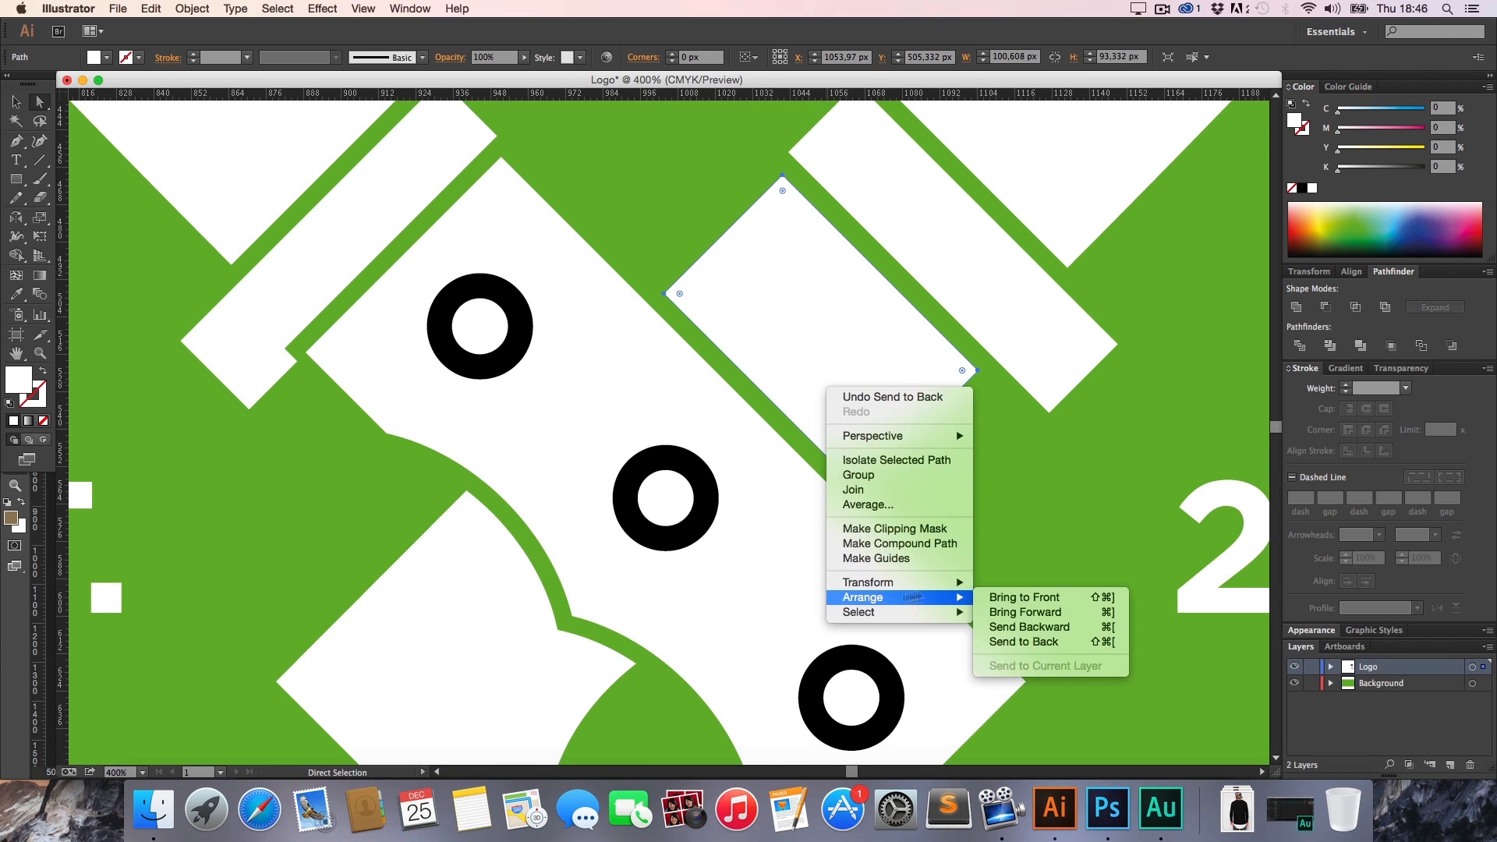
click(1025, 646)
key(a)
click(1012, 496)
Delete the leftover white shape around the middle rivet ring on the left knife's handle
key(h)
drag(748, 390, 582, 182)
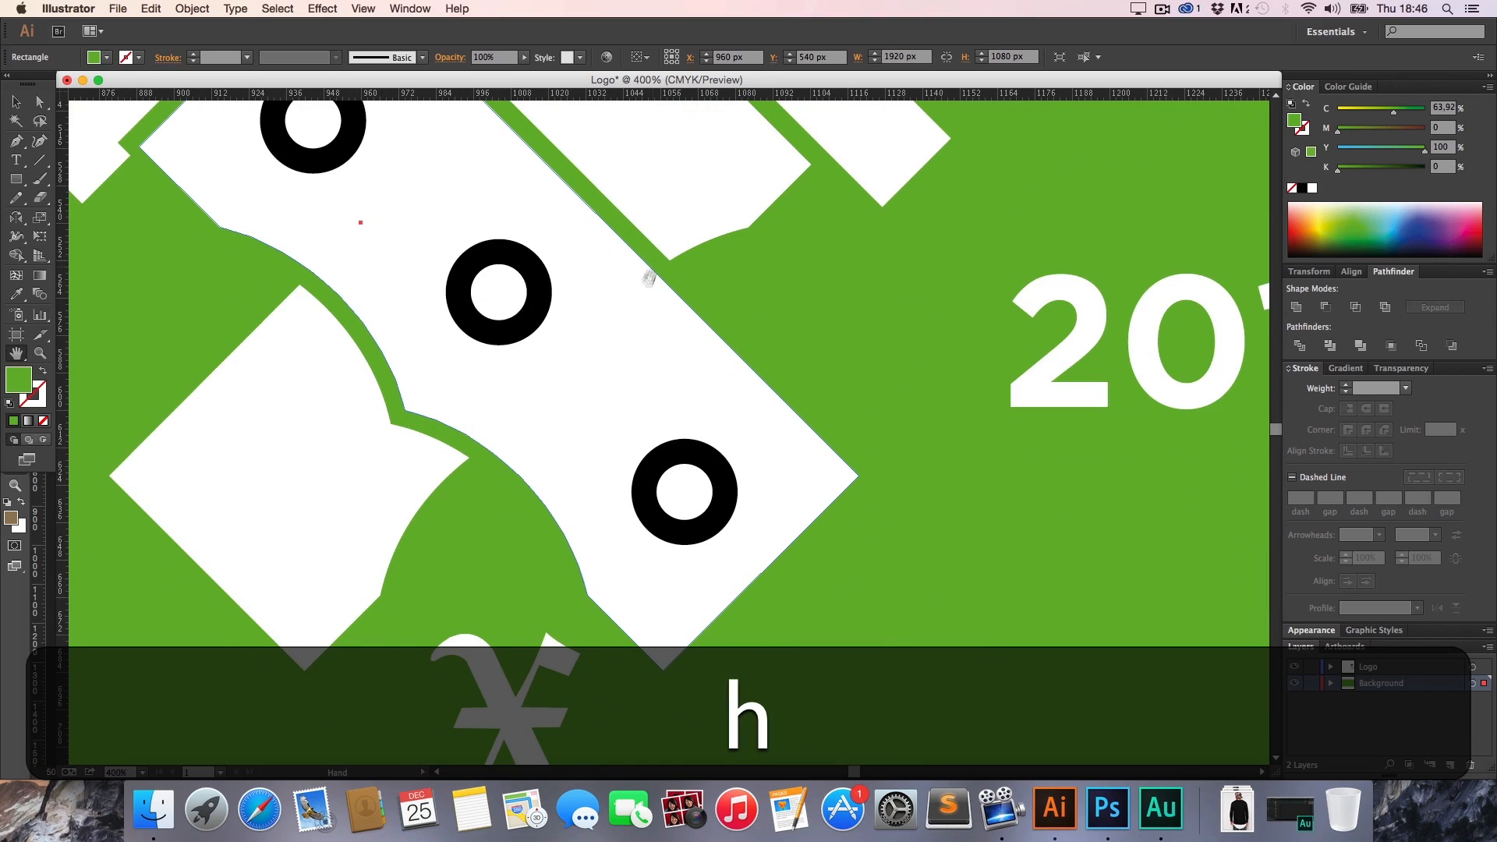
drag(681, 372, 797, 526)
key(v)
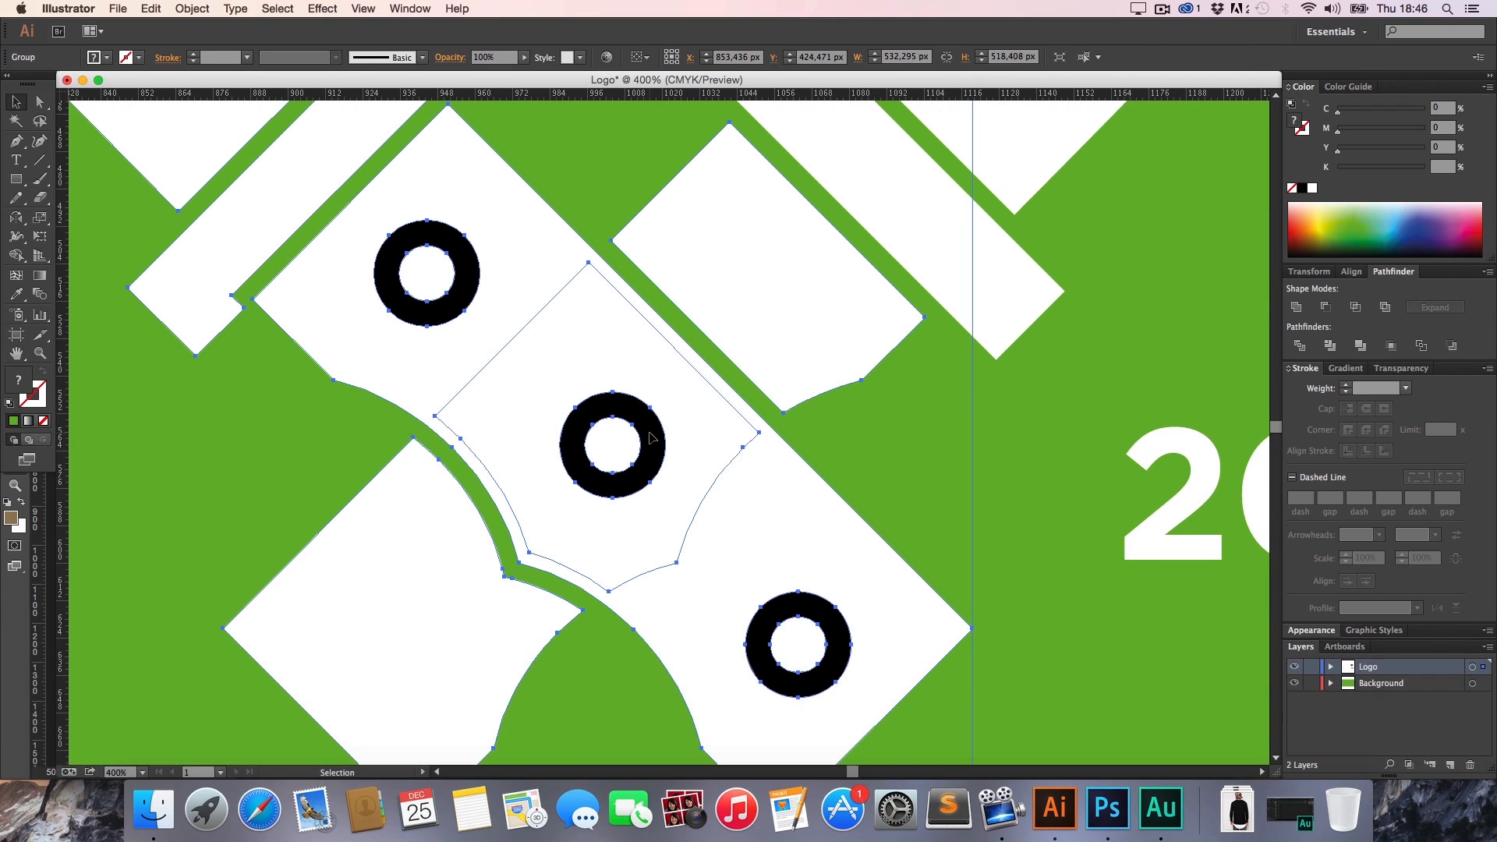
key(a)
shift+click(651, 434)
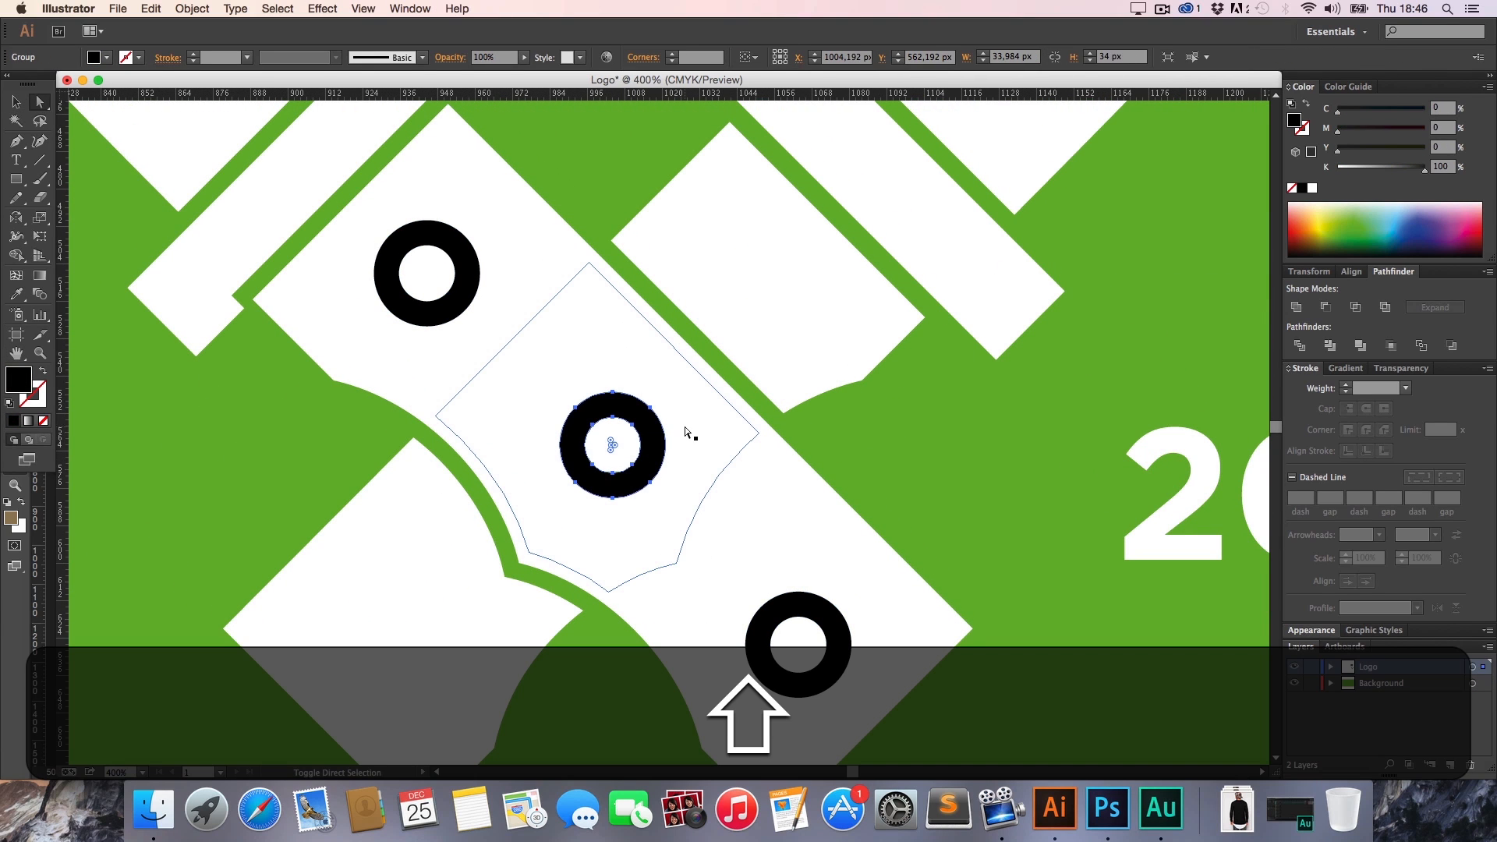
click(716, 441)
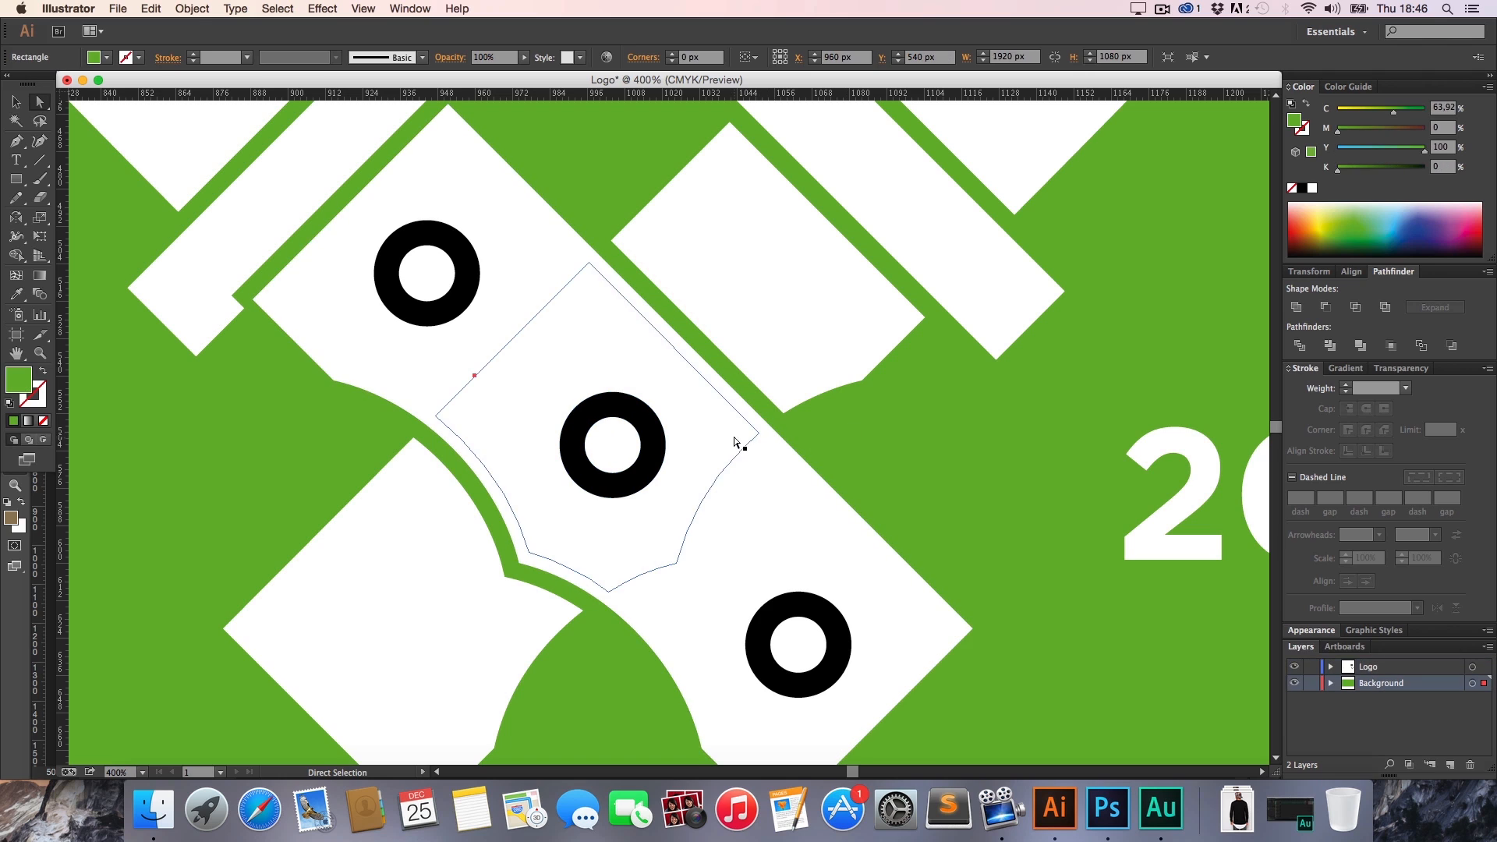
key(BackSpace)
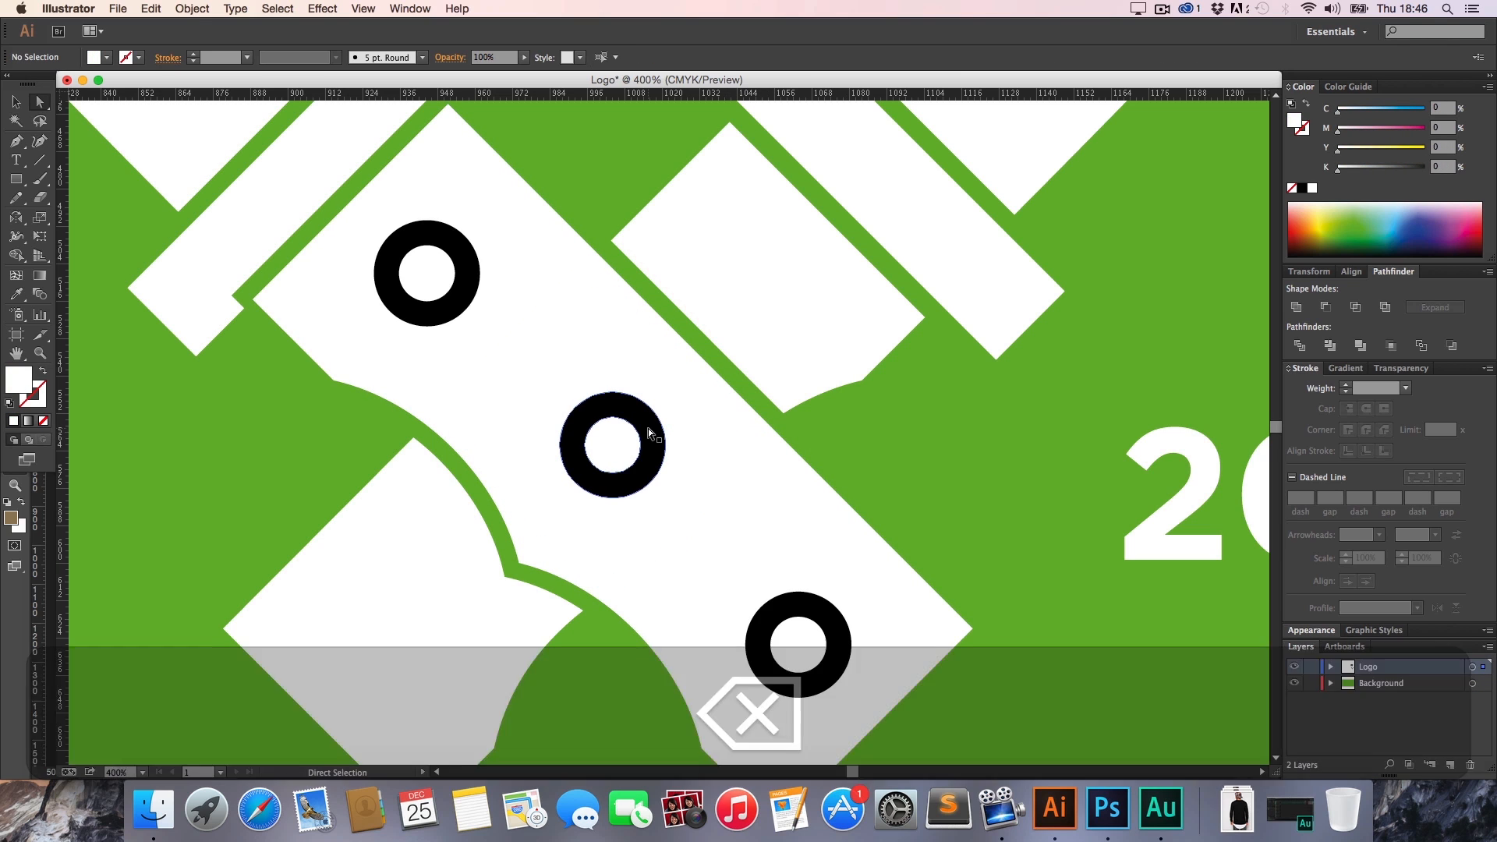
Subtract the middle rivet ring from the left knife's handle and delete the duplicate ring underneath
click(648, 434)
shift+click(699, 435)
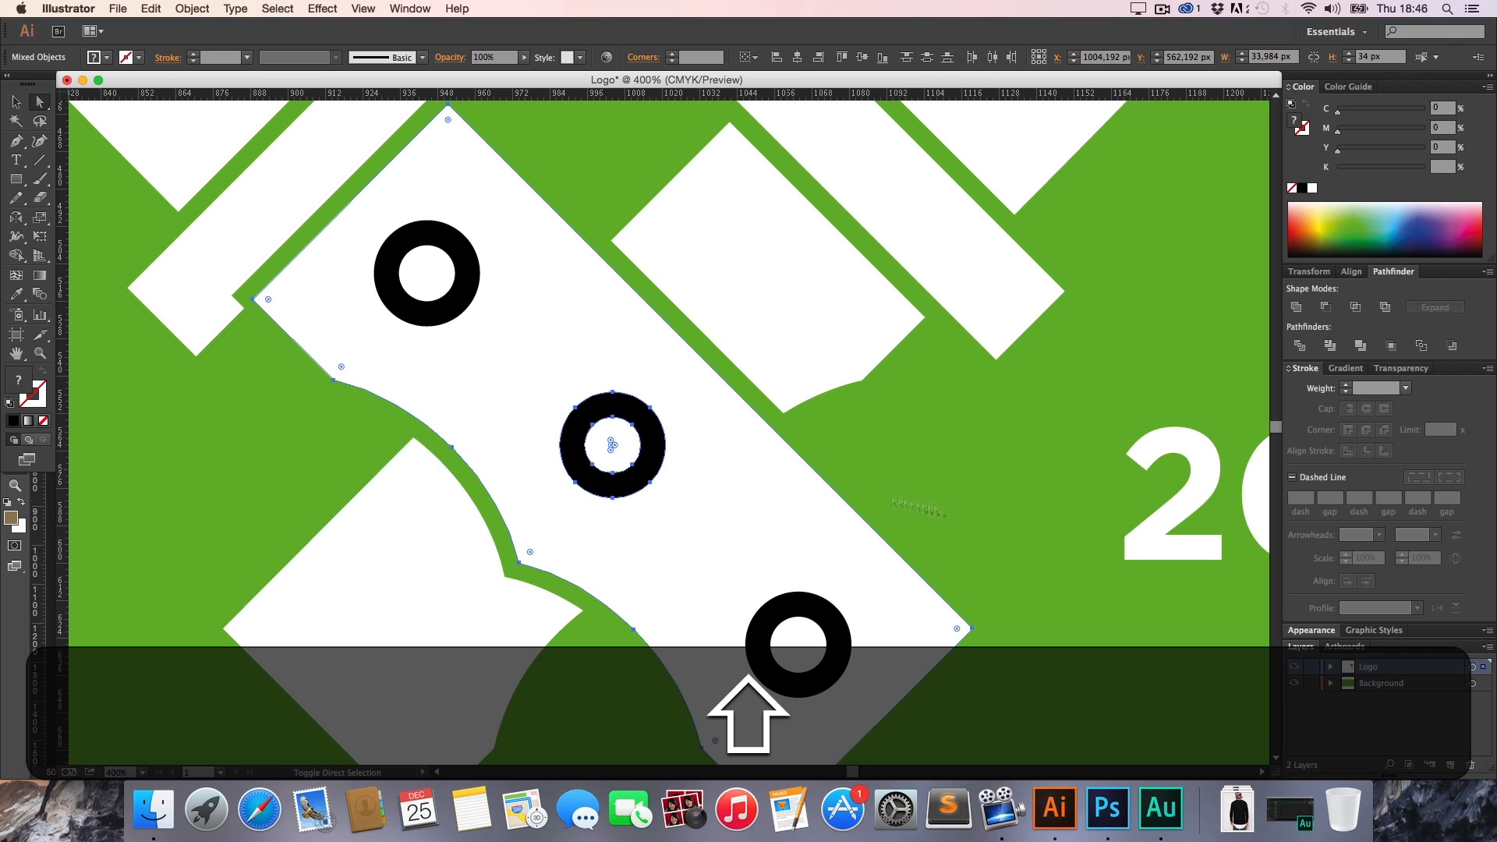
click(1325, 306)
click(967, 460)
click(601, 481)
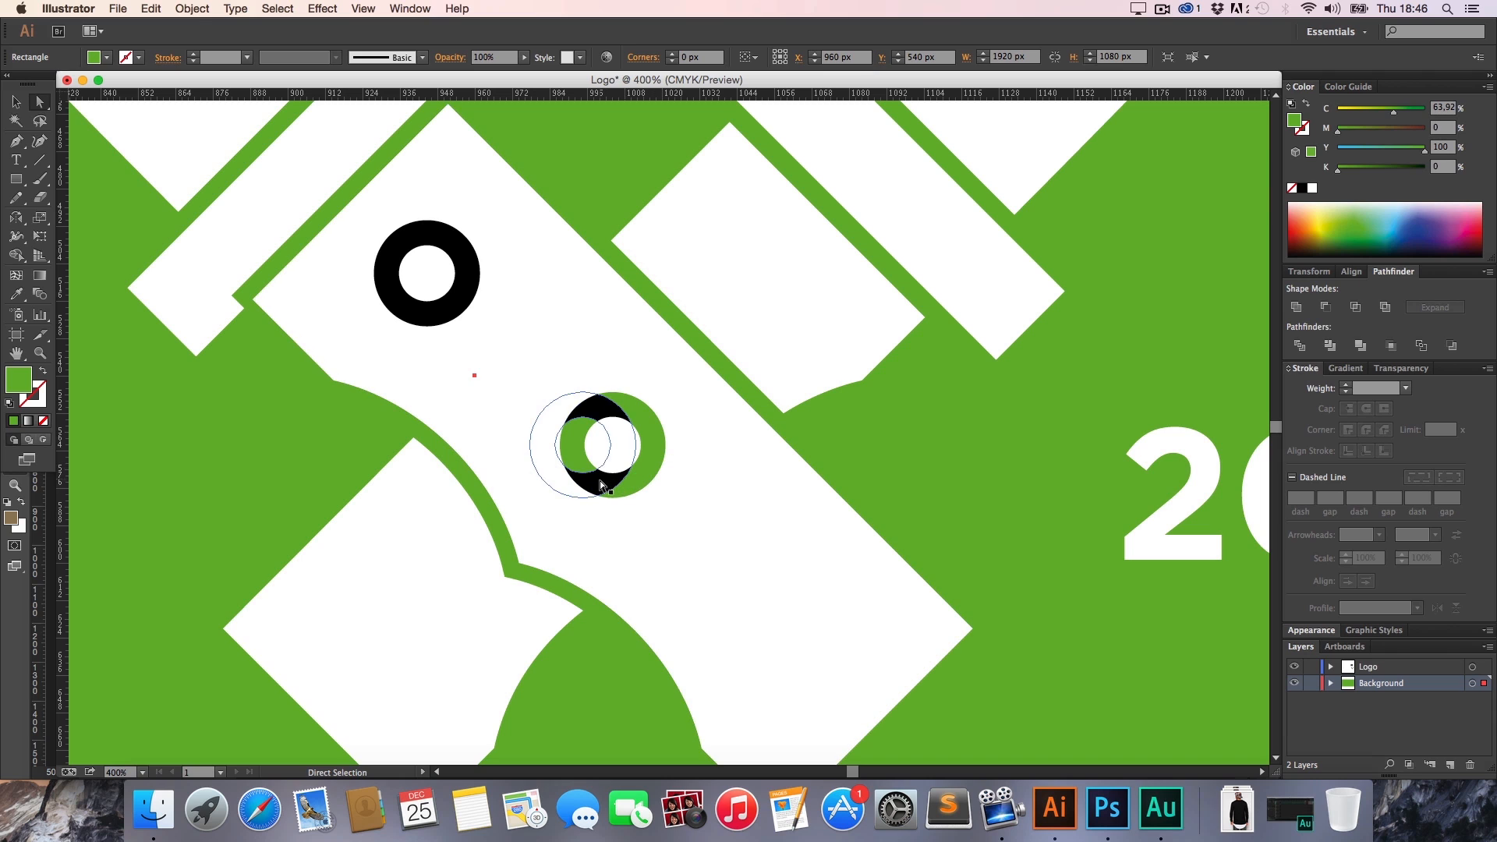
key(BackSpace)
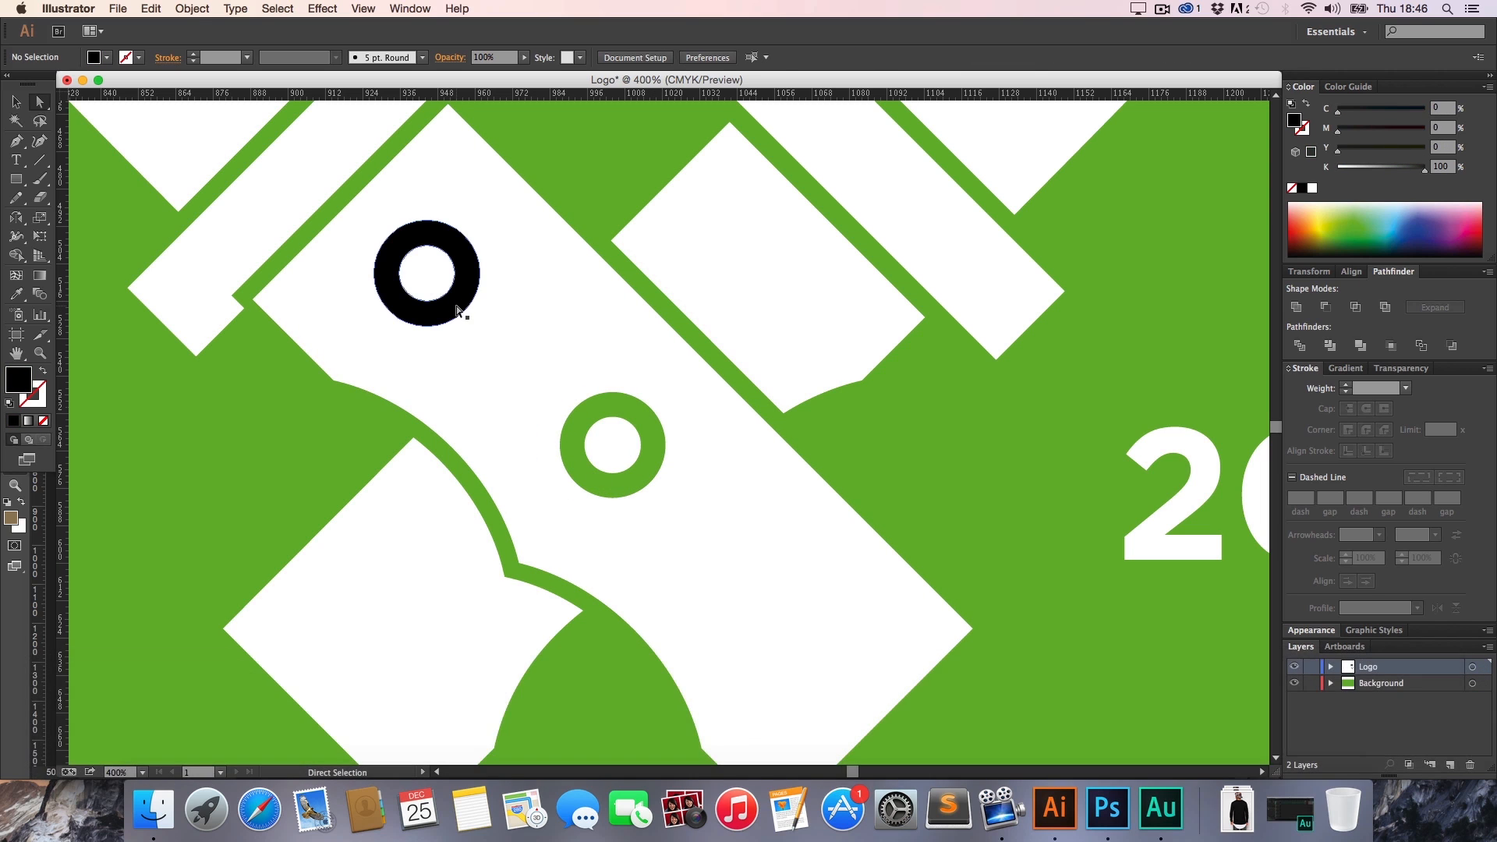
Subtract the upper rivet ring from the left knife's handle, leaving a cut-out ring
click(460, 306)
shift+click(508, 270)
click(1323, 308)
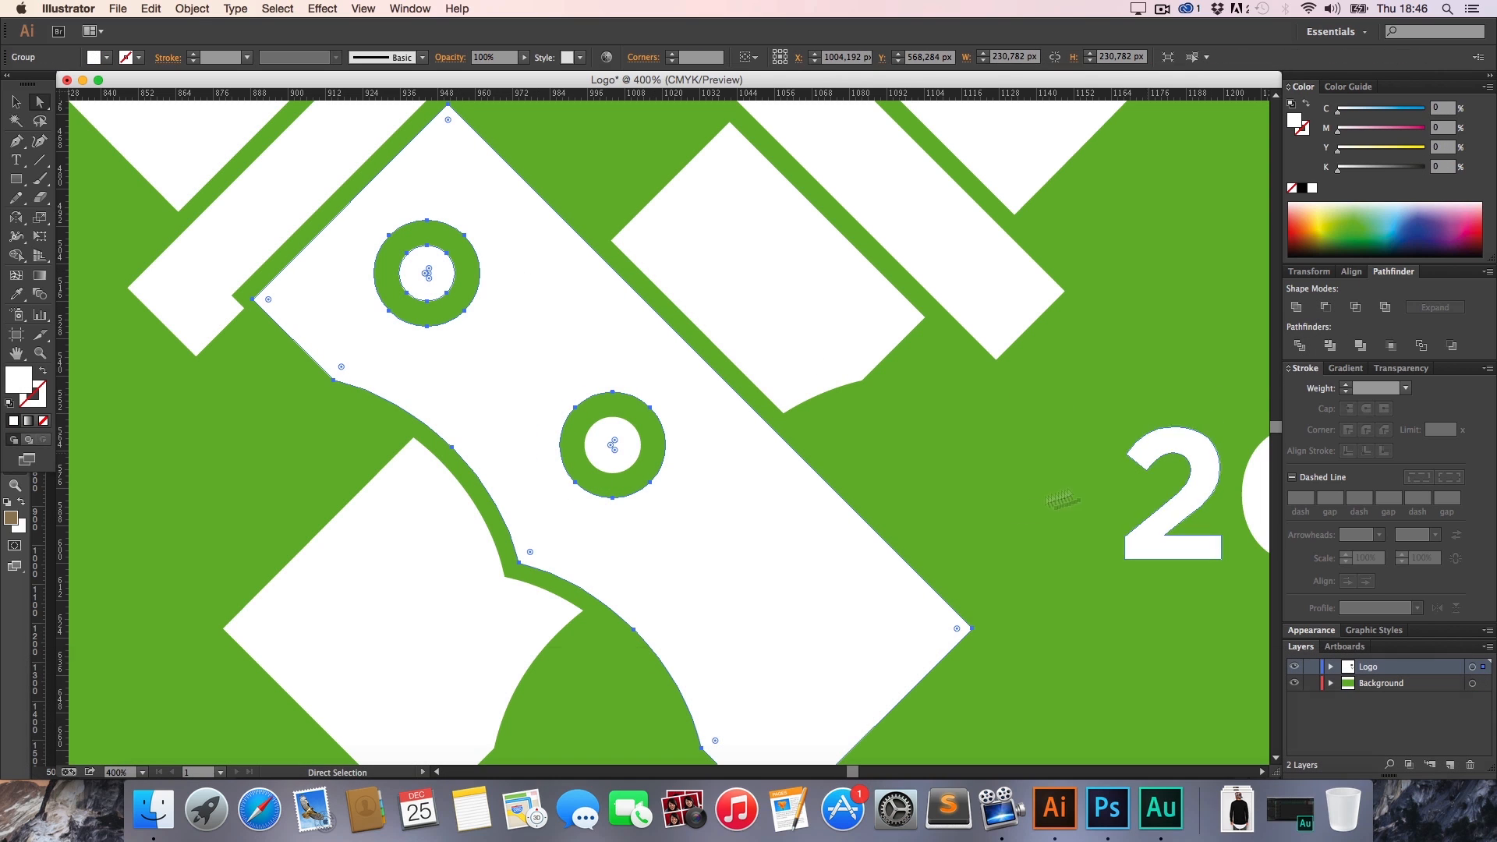
click(858, 496)
Try to bring the hidden lower rivet's inner circle to the front, and undo the change
key(super+y)
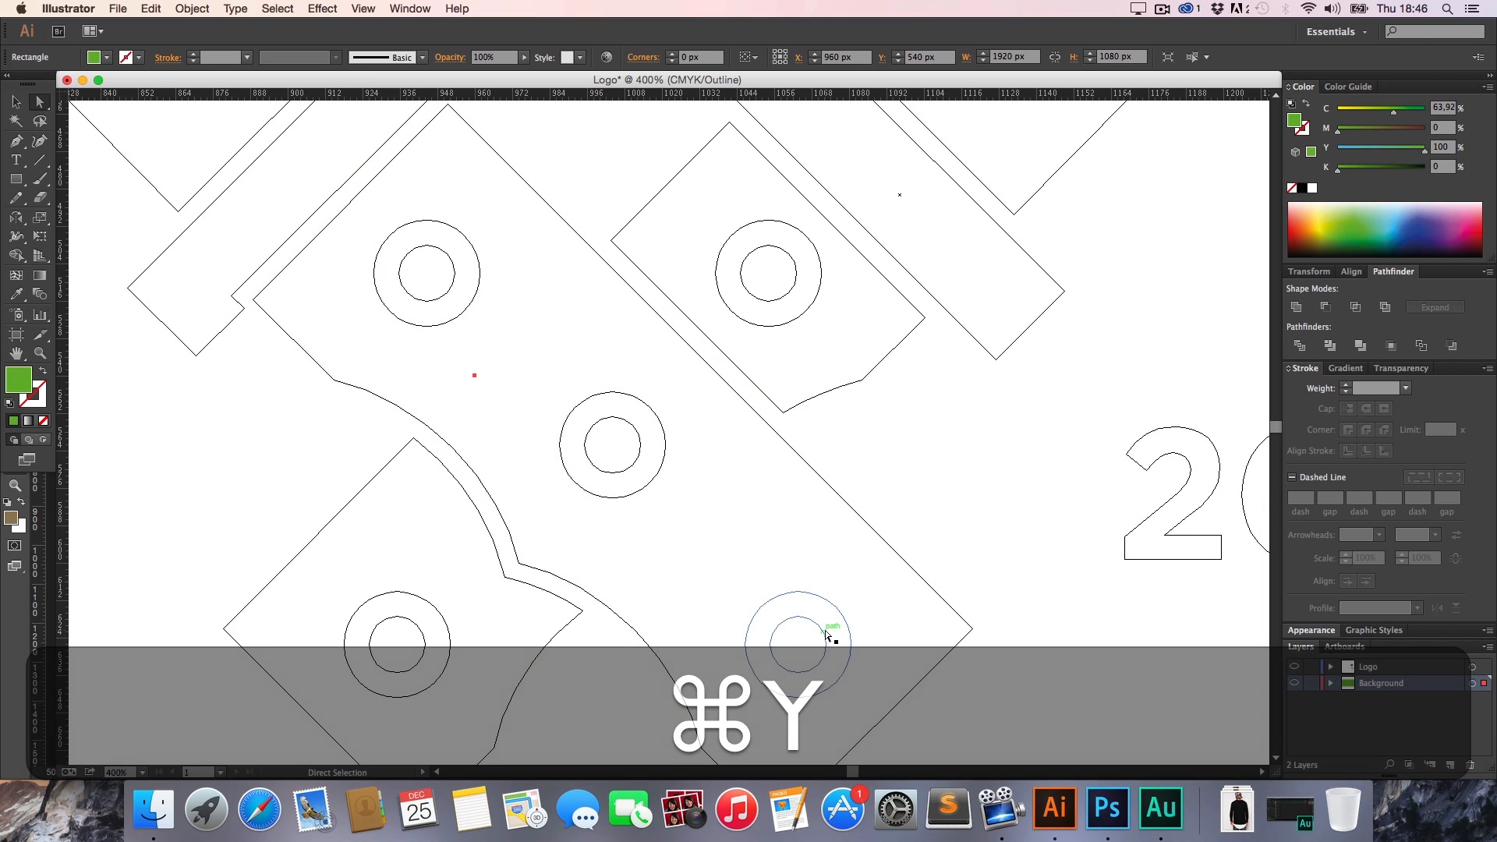
click(826, 634)
key(super+y)
right_click(827, 638)
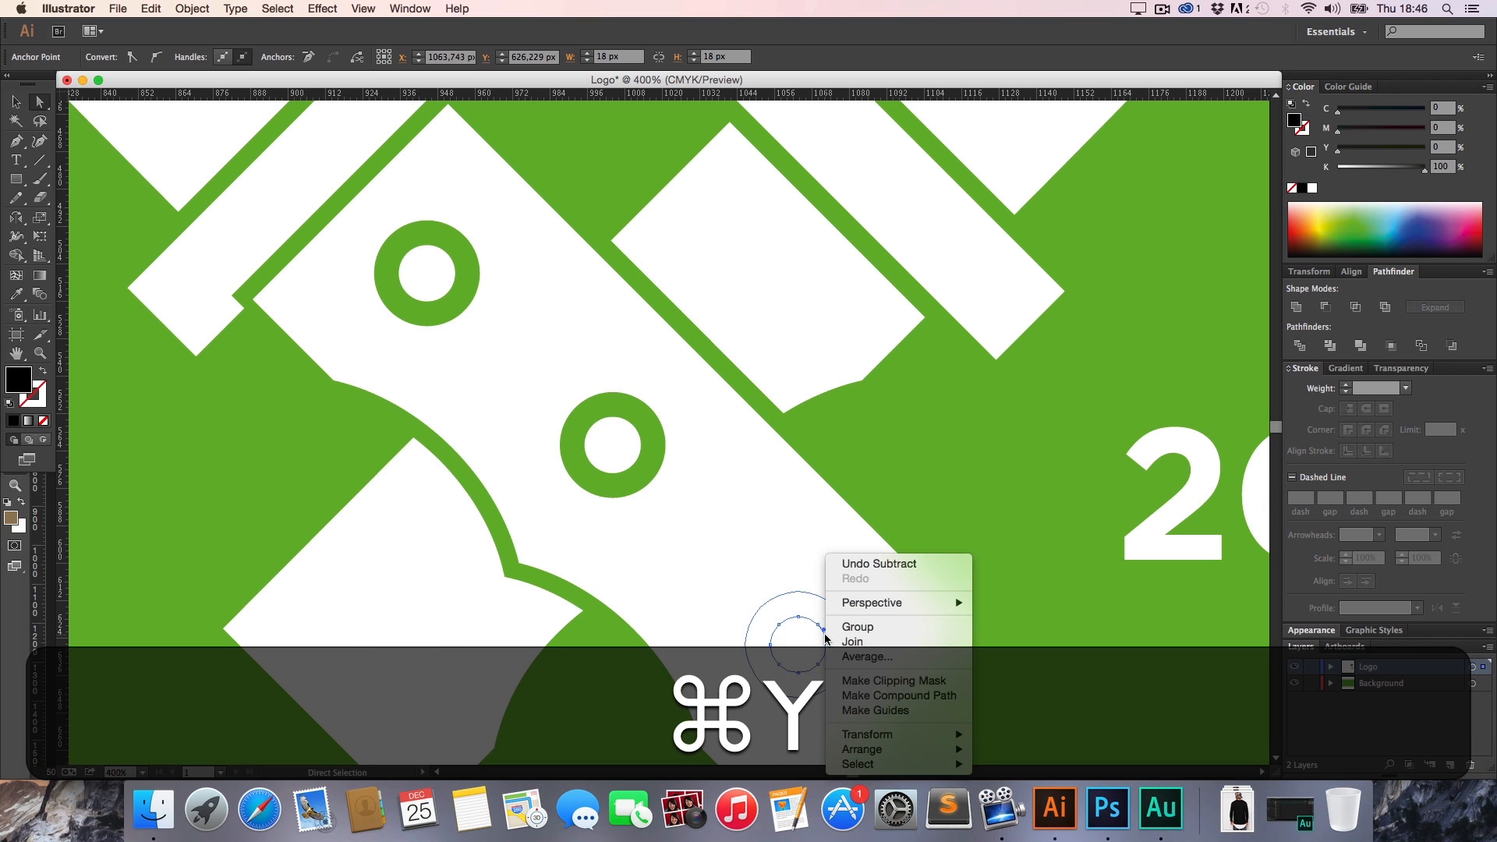
mouse_move(862, 748)
click(1011, 696)
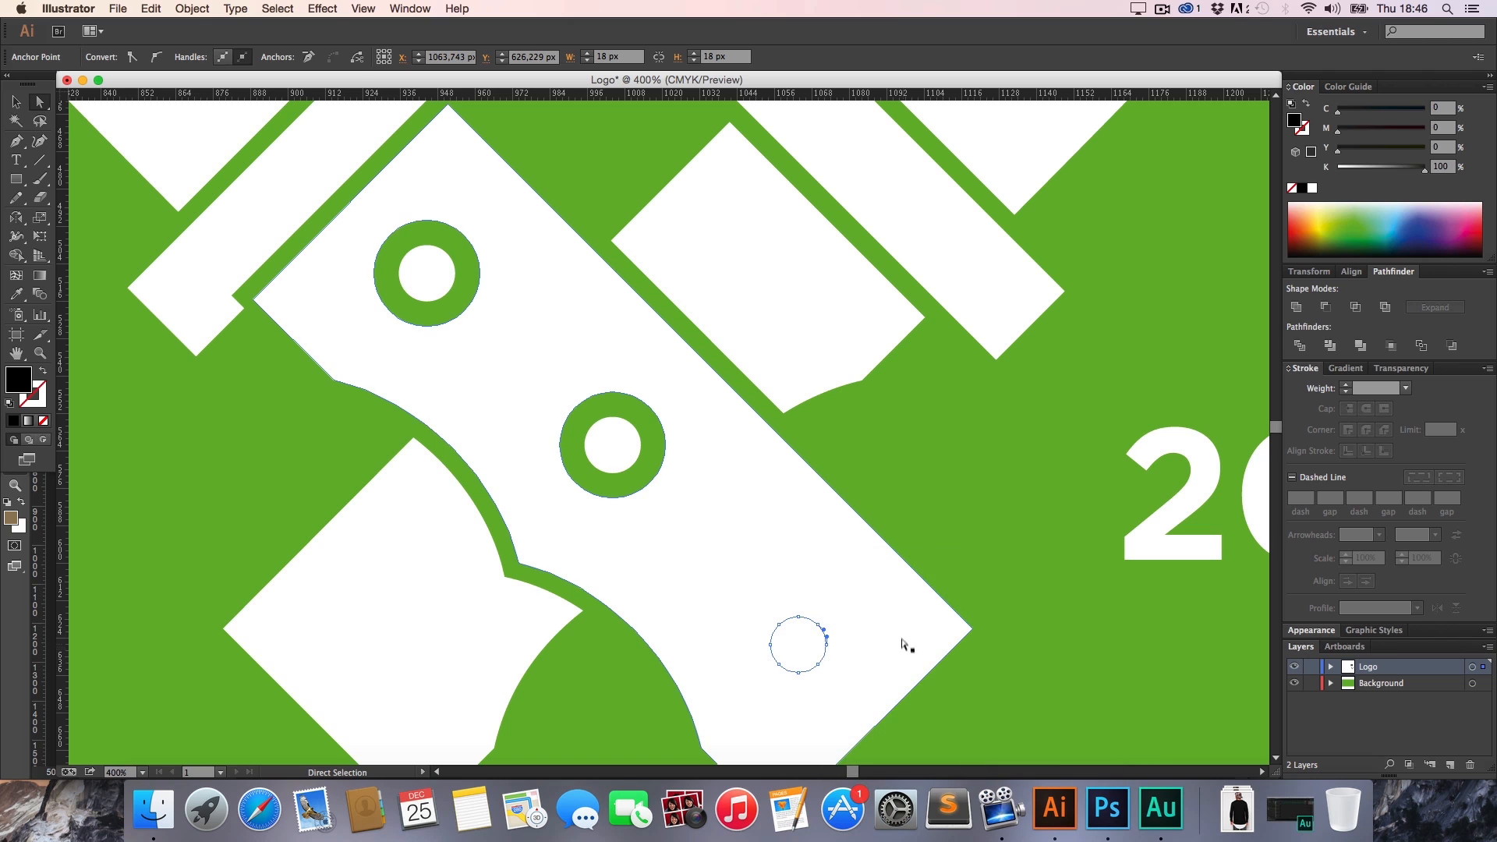
key(super+z)
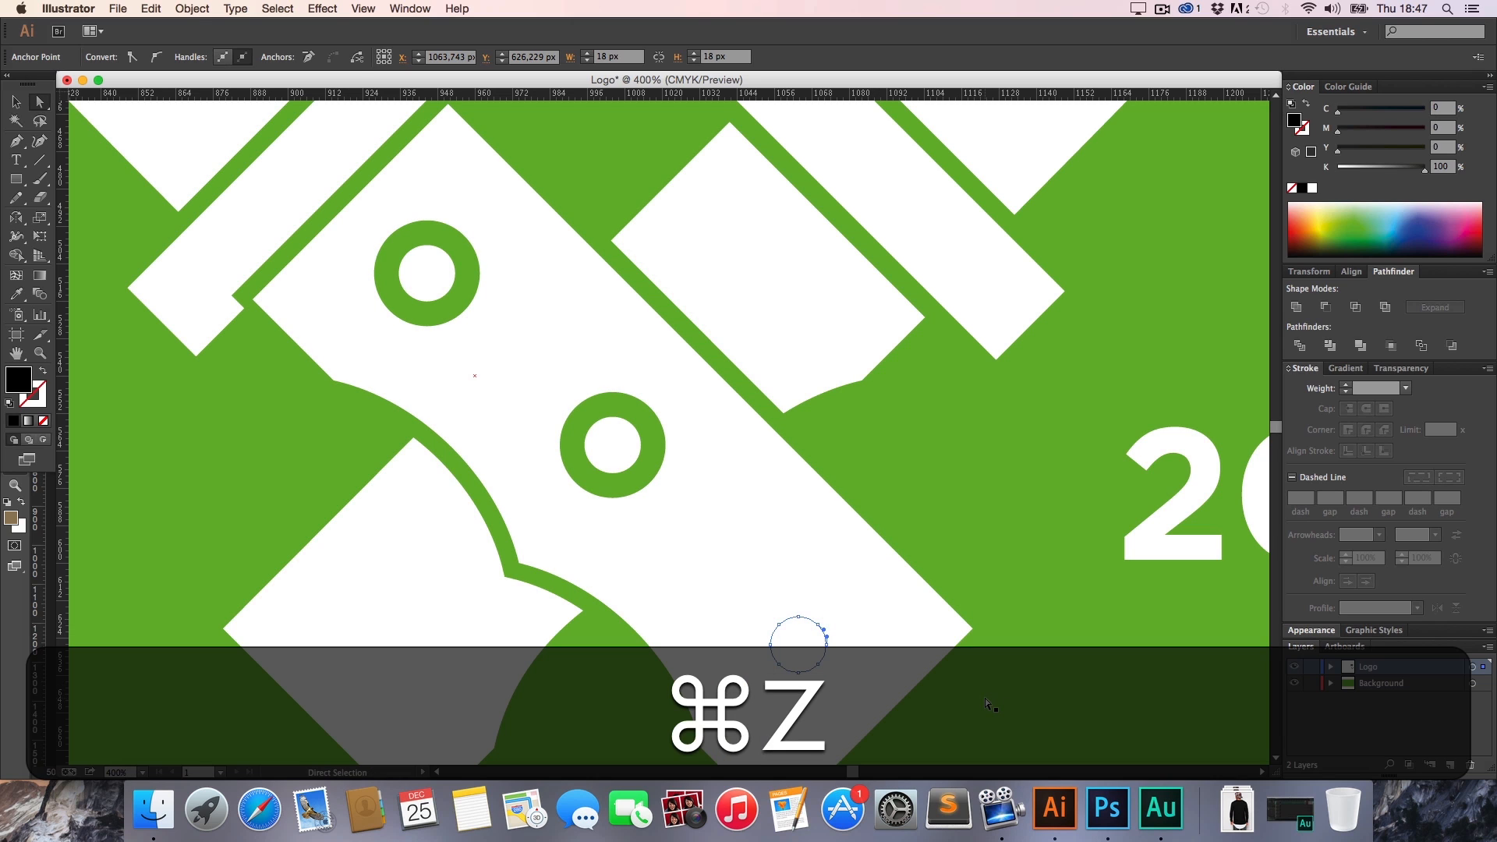
click(984, 696)
Ungroup the knives so the left knife's handle and its lower rivet ring are separate objects
key(v)
key(super+y)
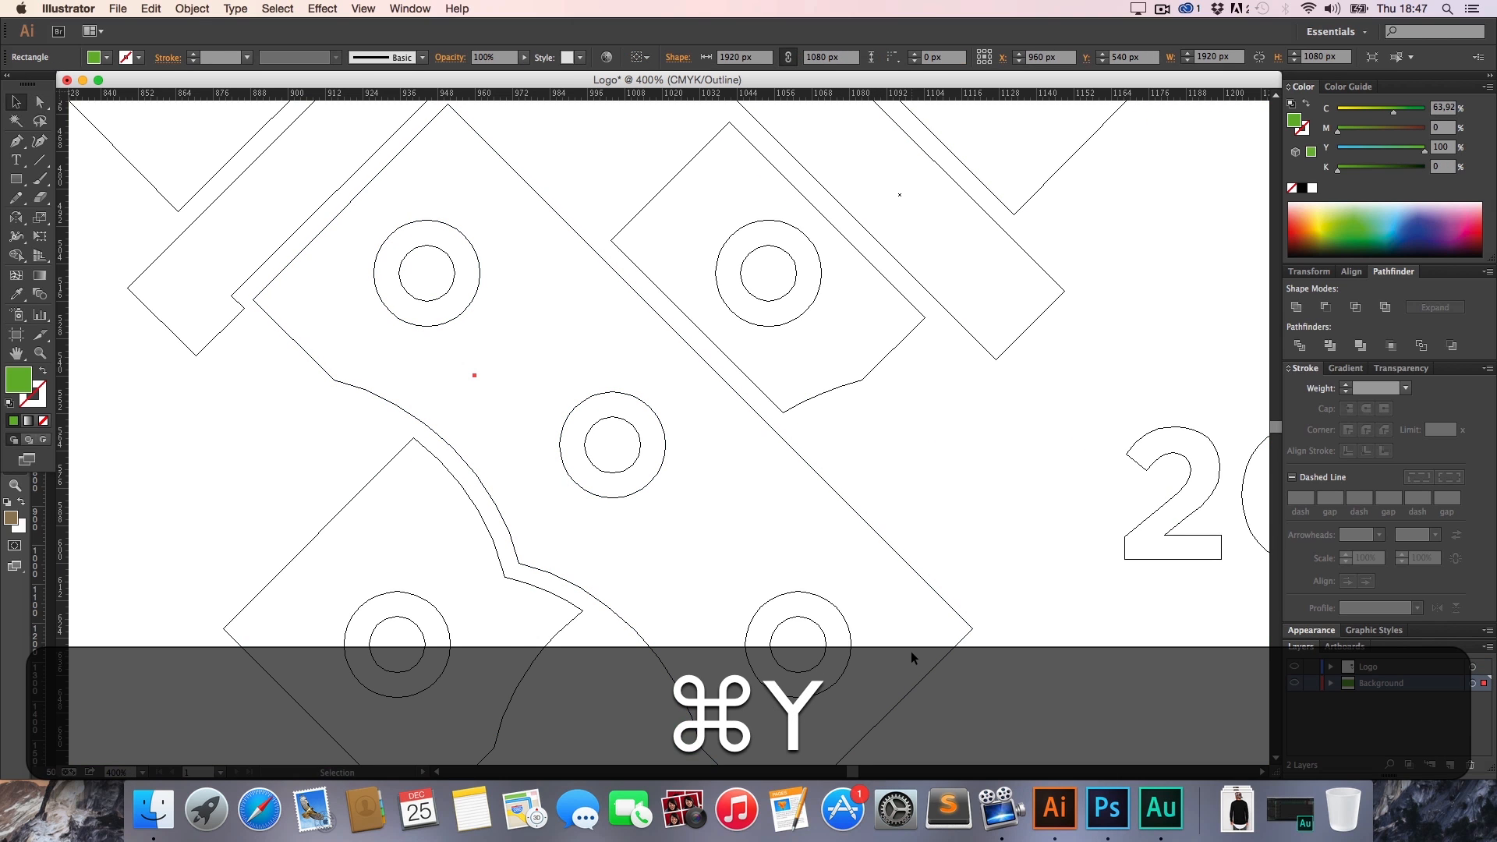
key(super+y)
click(891, 620)
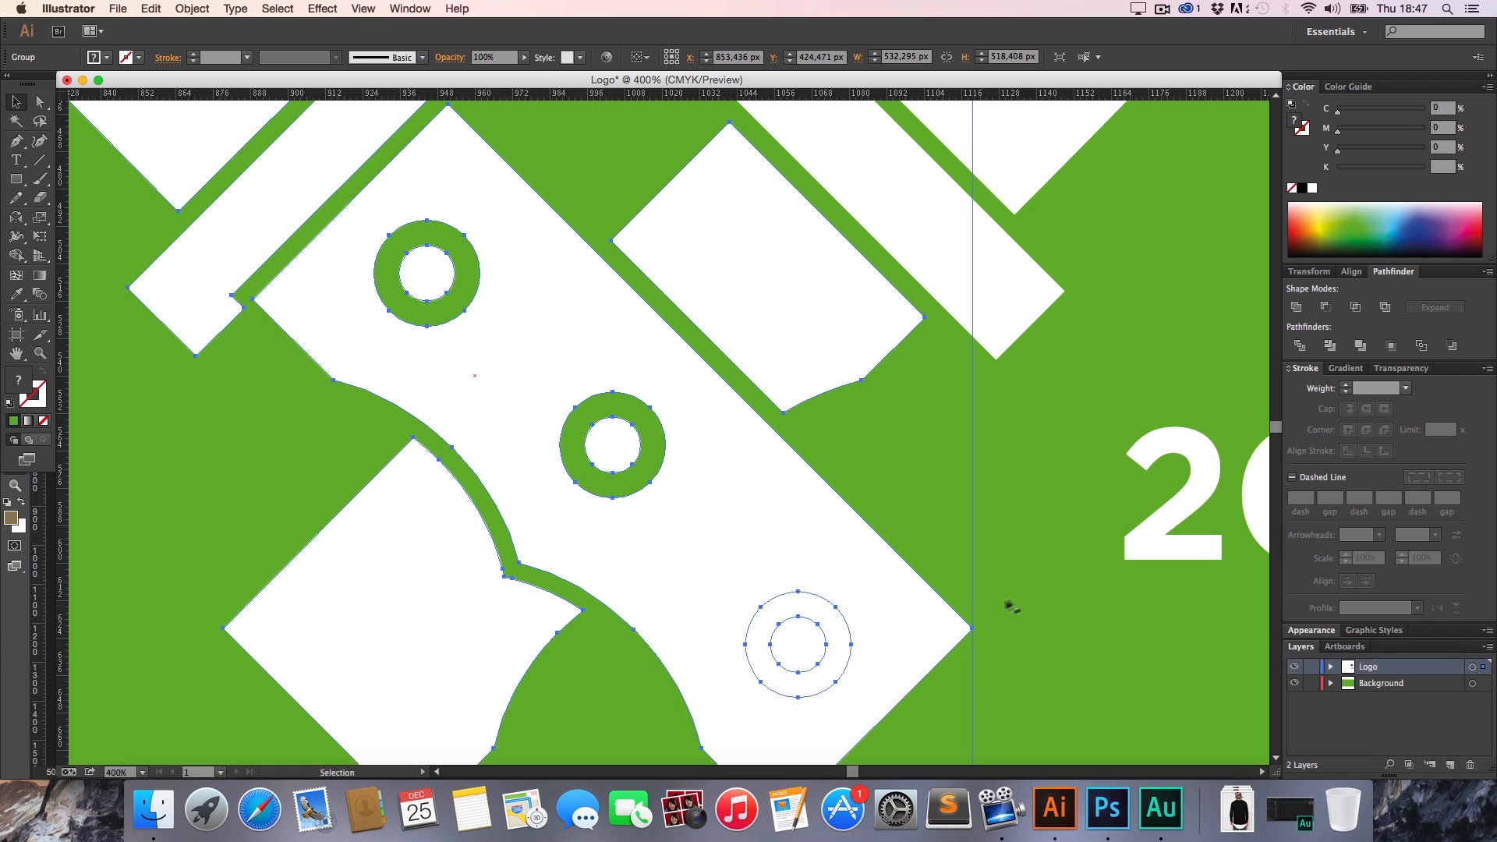
click(1005, 602)
right_click(906, 611)
click(872, 618)
click(878, 602)
right_click(865, 604)
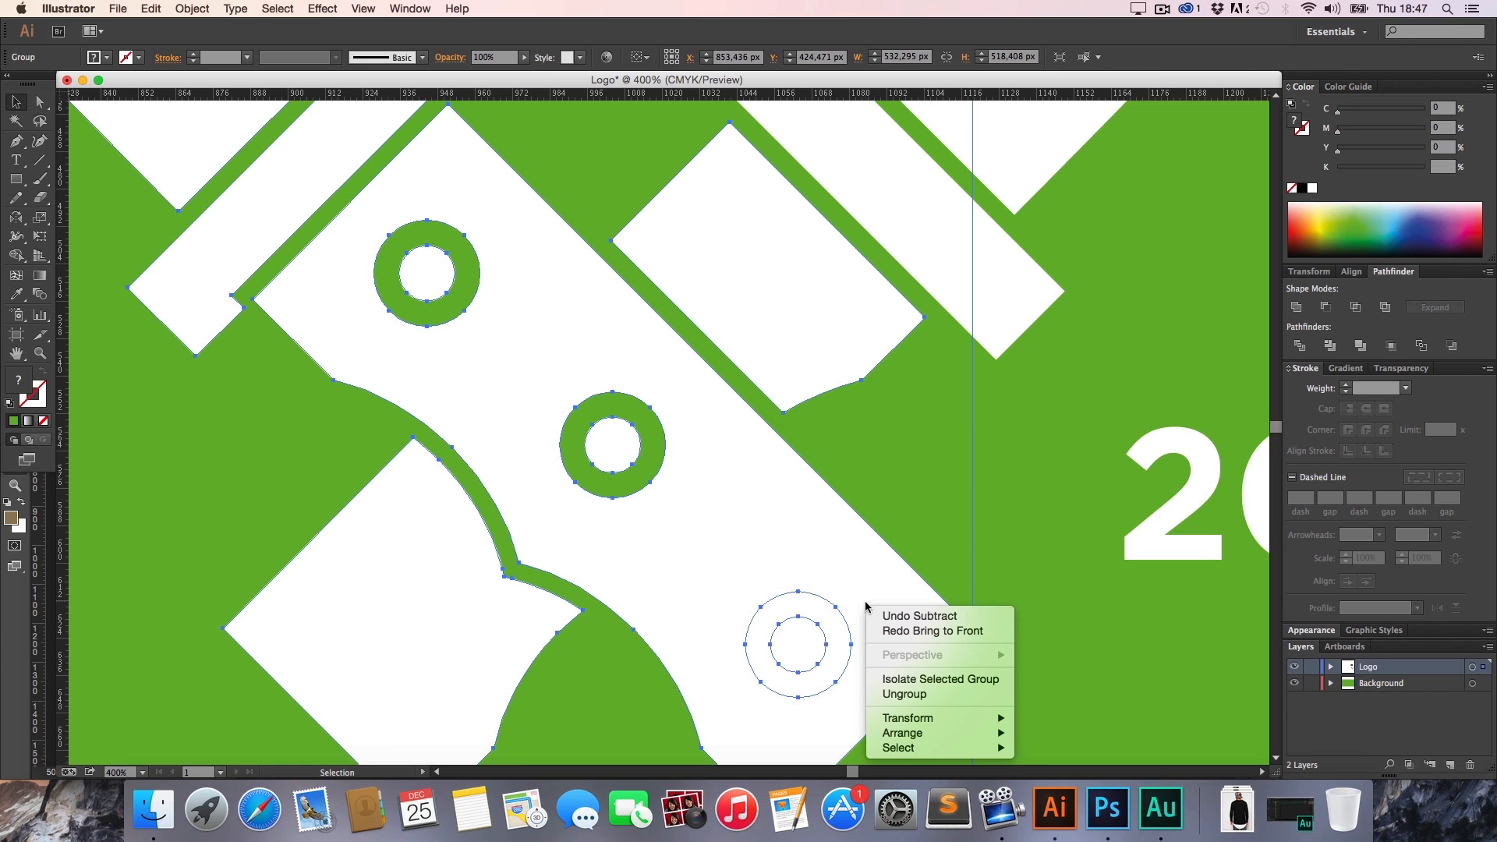
click(904, 694)
click(1031, 655)
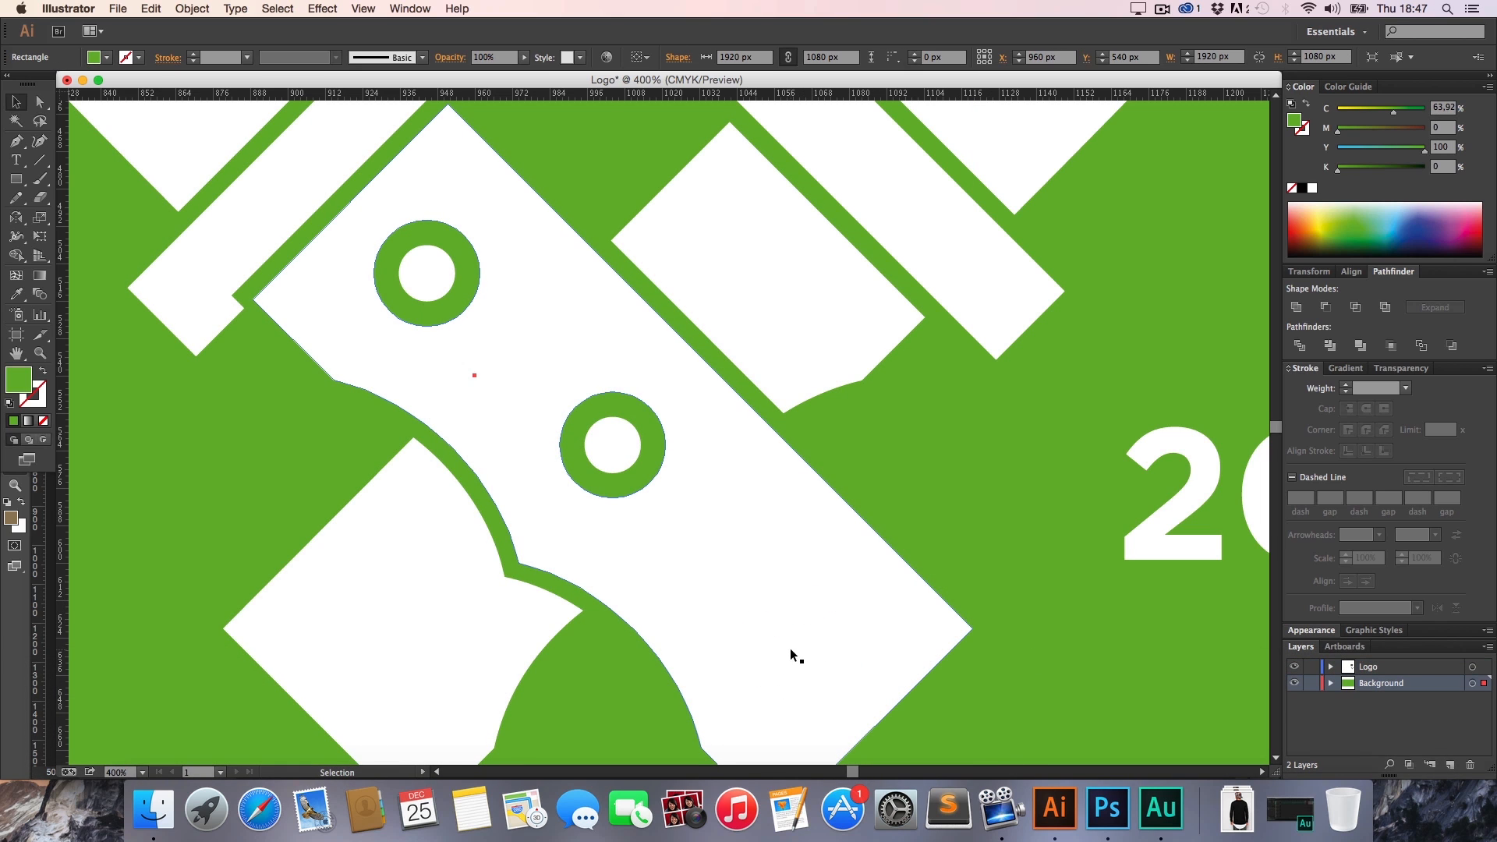
Send the left knife's handle to the back, behind its lower rivet ring
click(872, 642)
right_click(860, 617)
mouse_move(906, 742)
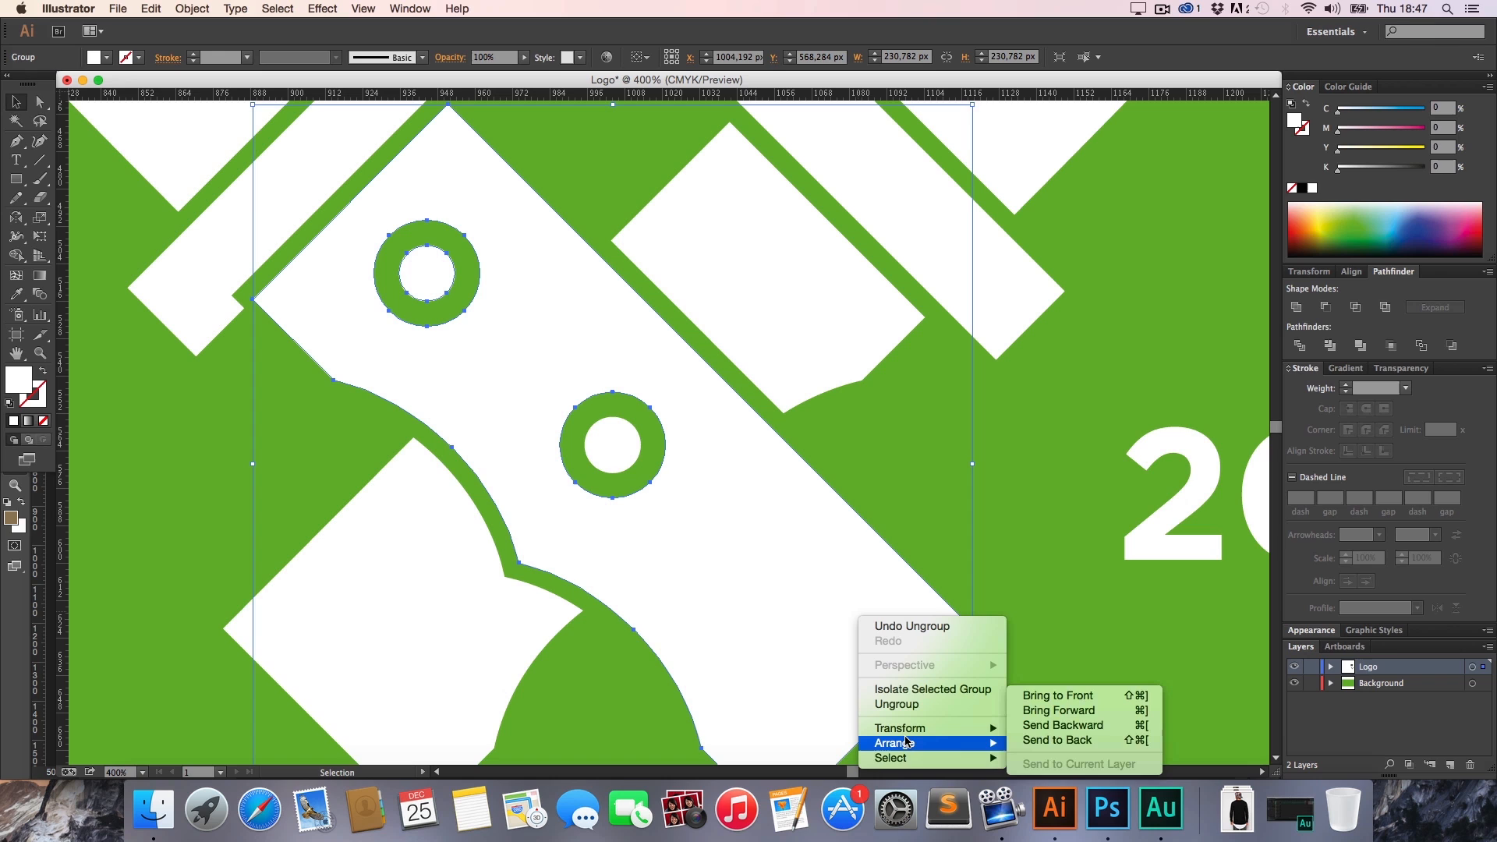
click(1046, 740)
click(1021, 624)
Subtract the lower rivet ring from the left knife's handle to cut it out
click(838, 640)
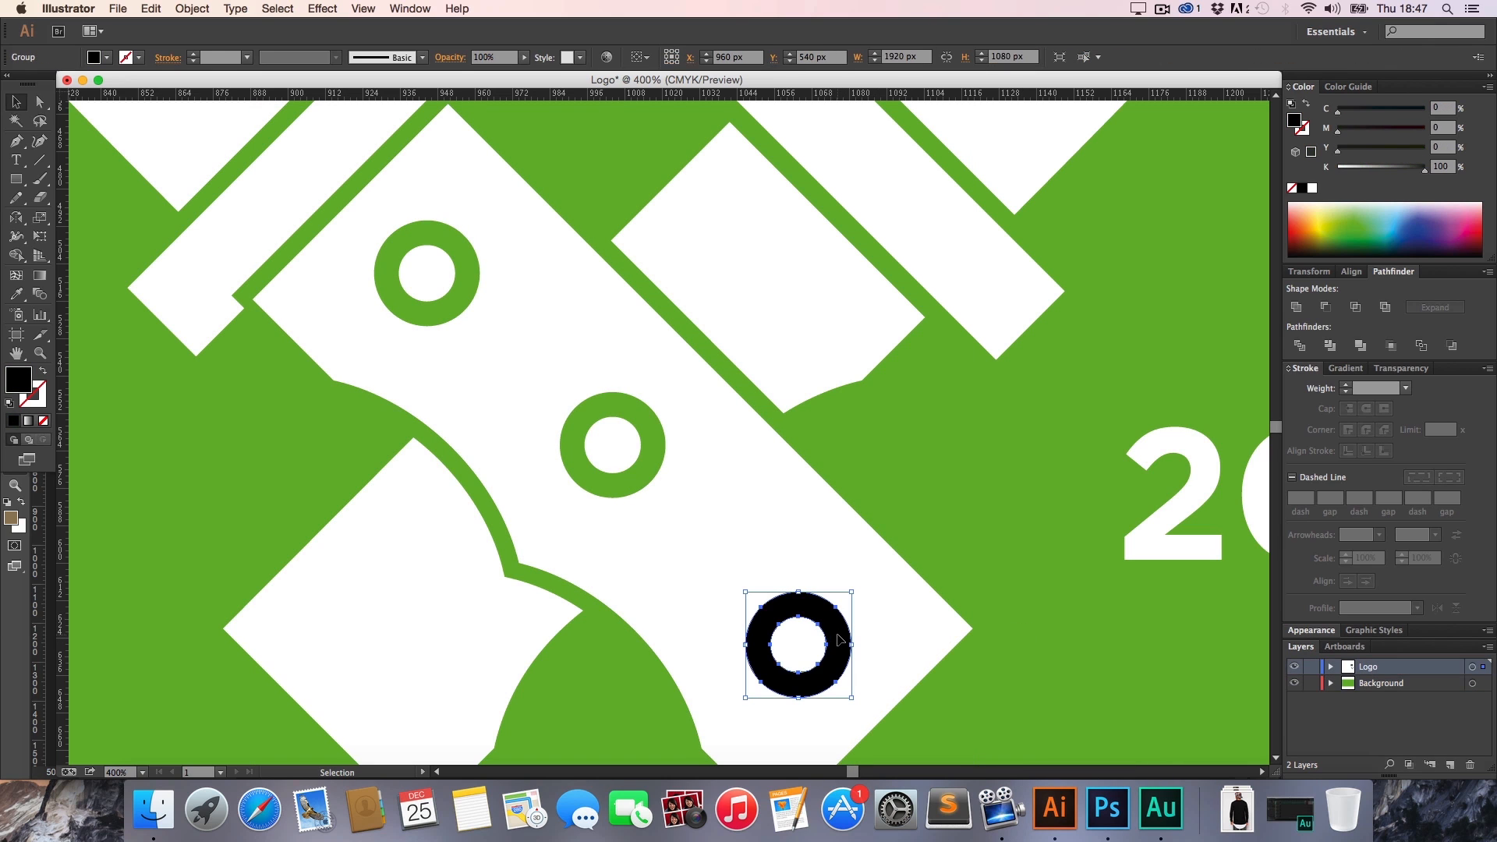
shift+click(892, 611)
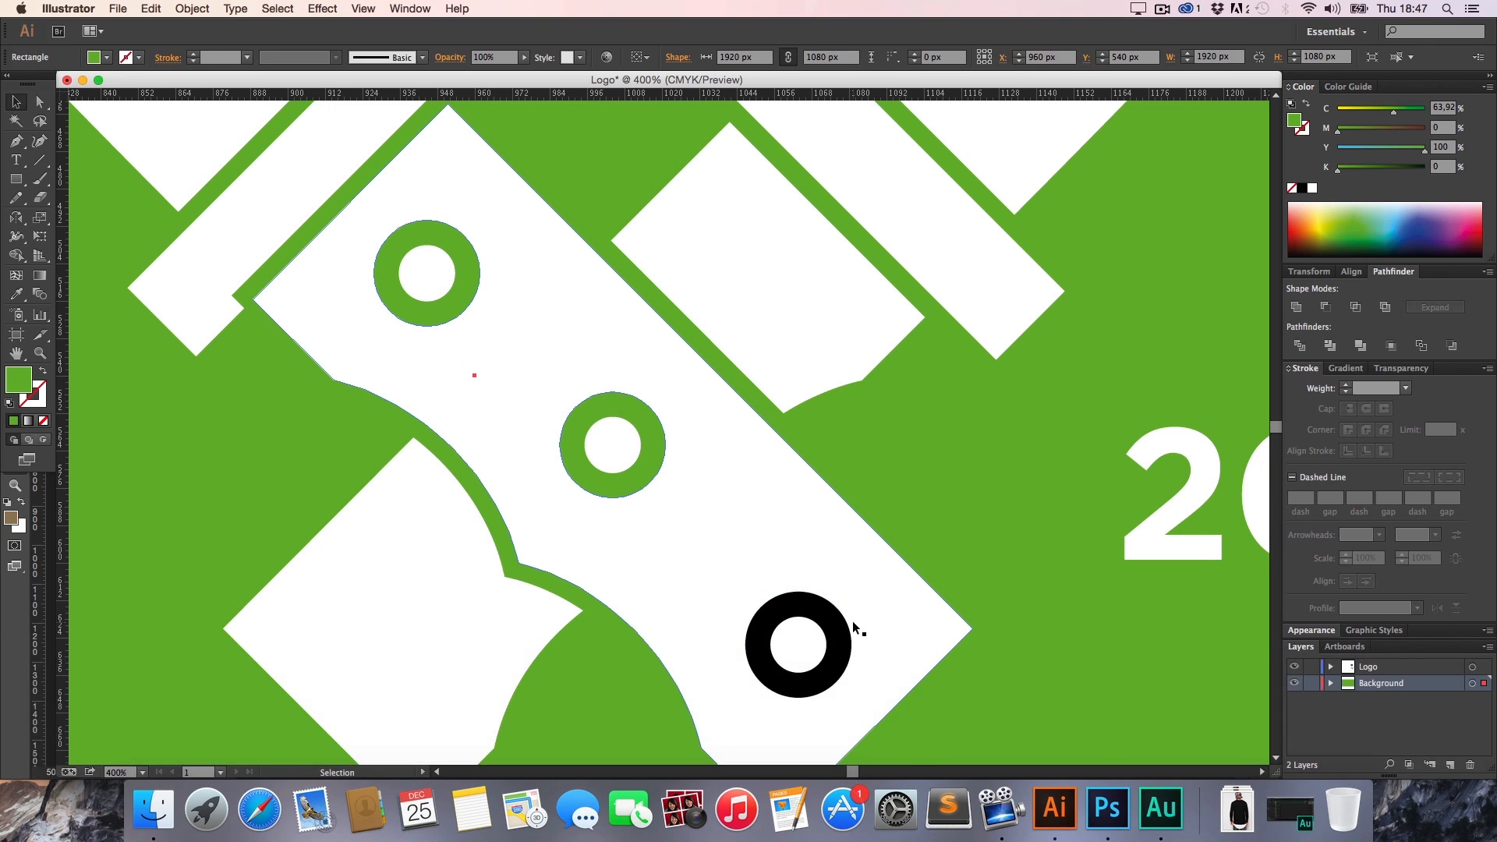
key(a)
key(shift+a)
click(1330, 312)
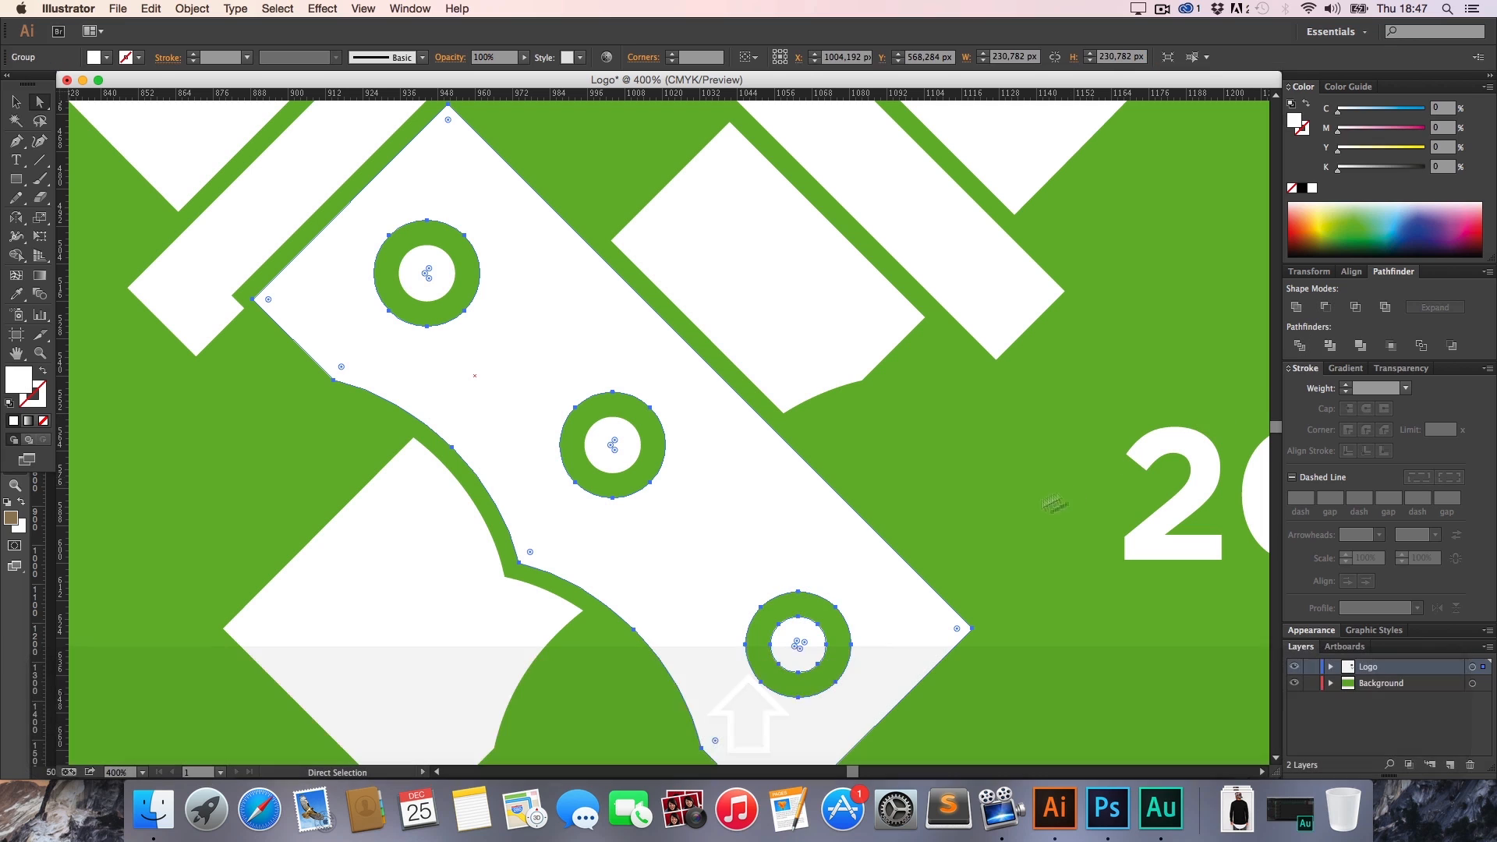
Examine the crossed handles in outline mode for rivet rings still hidden behind the rear knife's handle
click(950, 535)
key(alt+z)
alt+click(874, 525)
alt+click(684, 430)
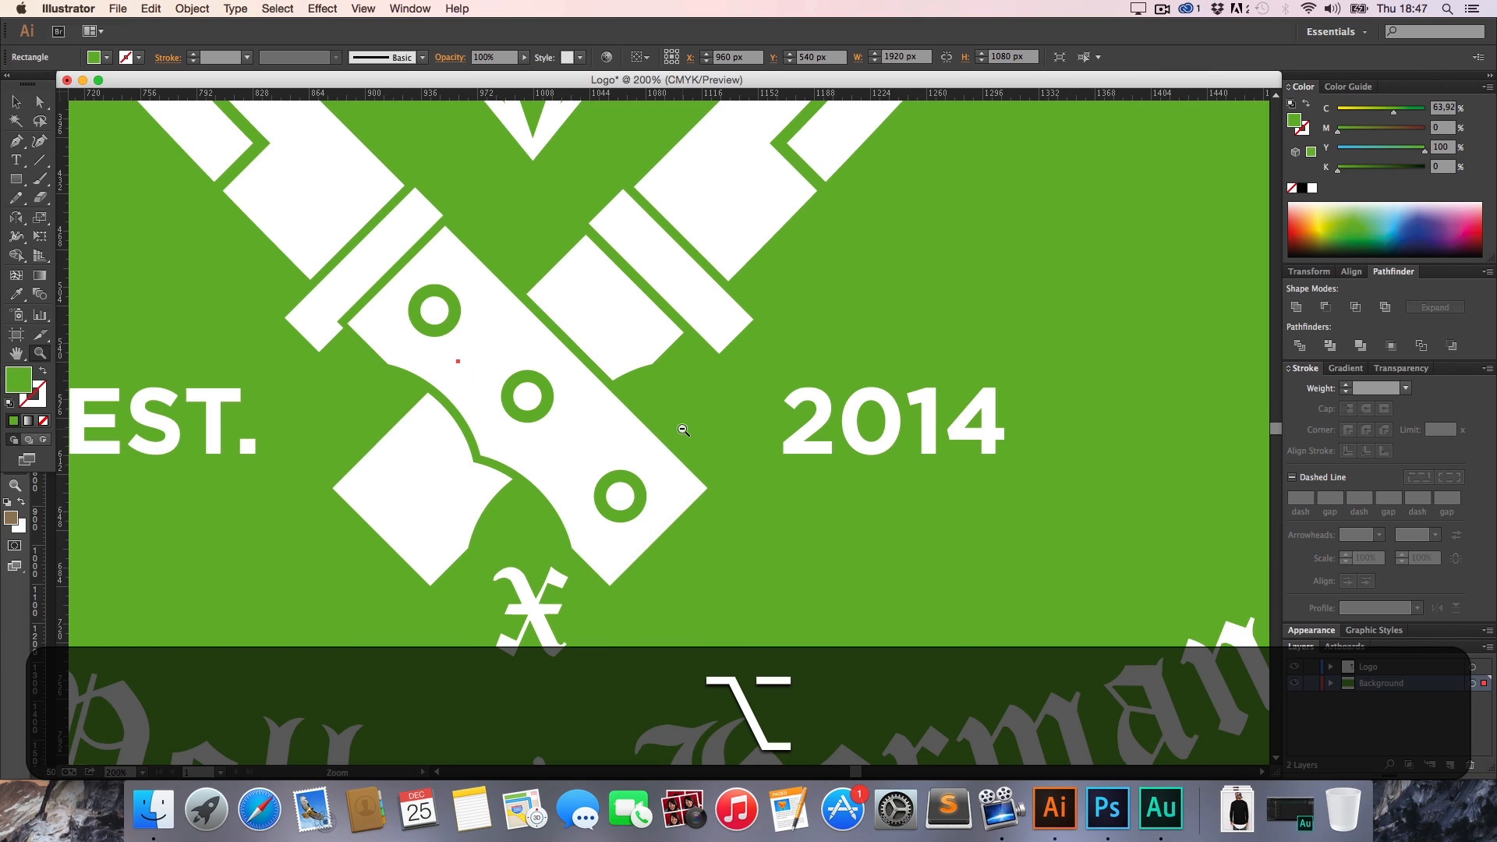
key(alt+h)
drag(671, 429, 796, 324)
key(z)
click(669, 393)
click(669, 393)
key(h)
key(super+y)
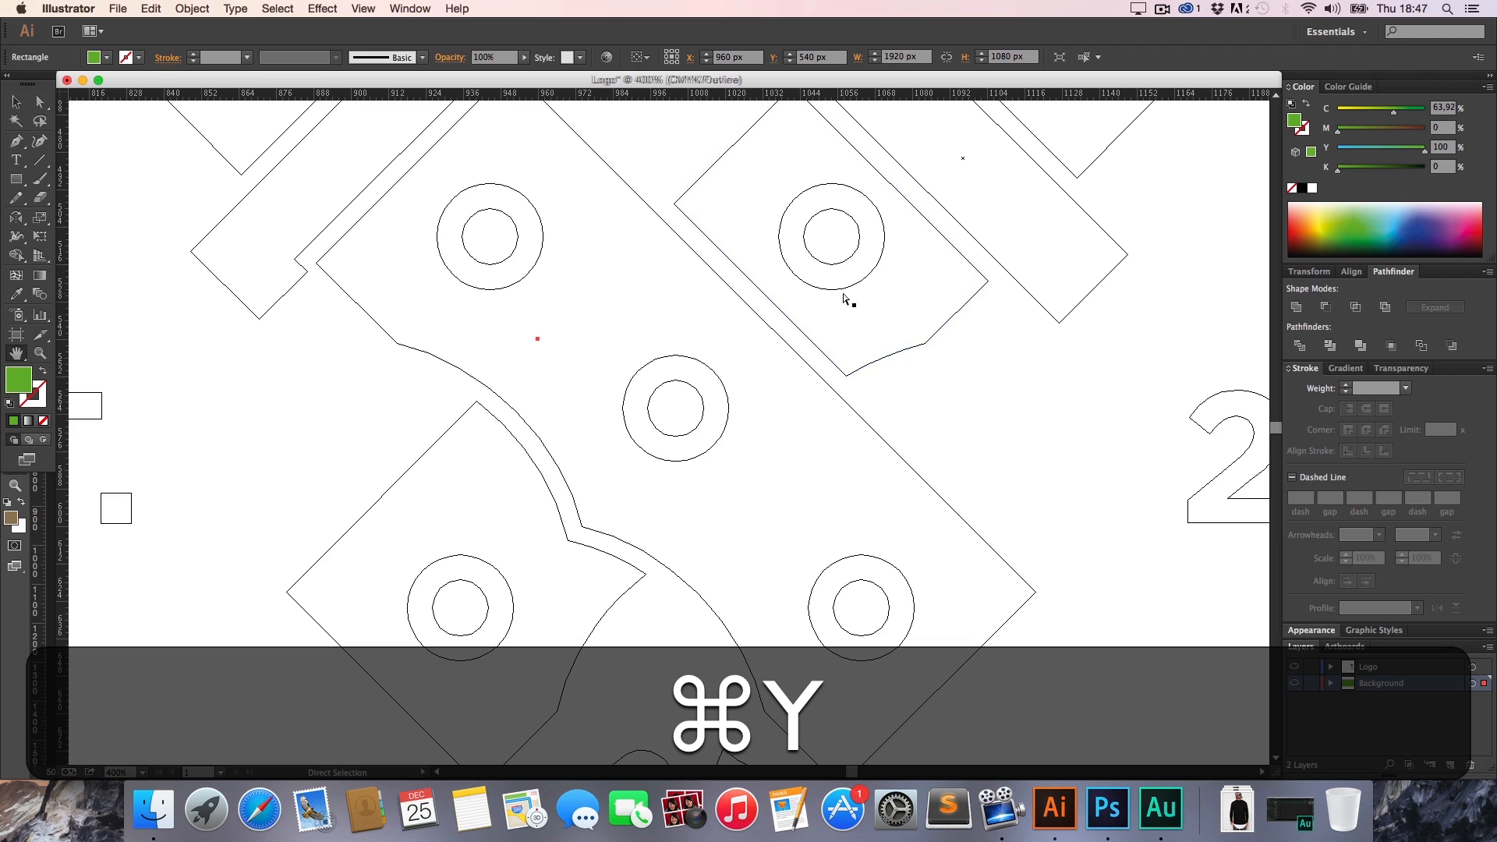
key(super+y)
Send the rear knife's group to the back, behind its two black rivet rings
key(v)
click(854, 322)
right_click(854, 322)
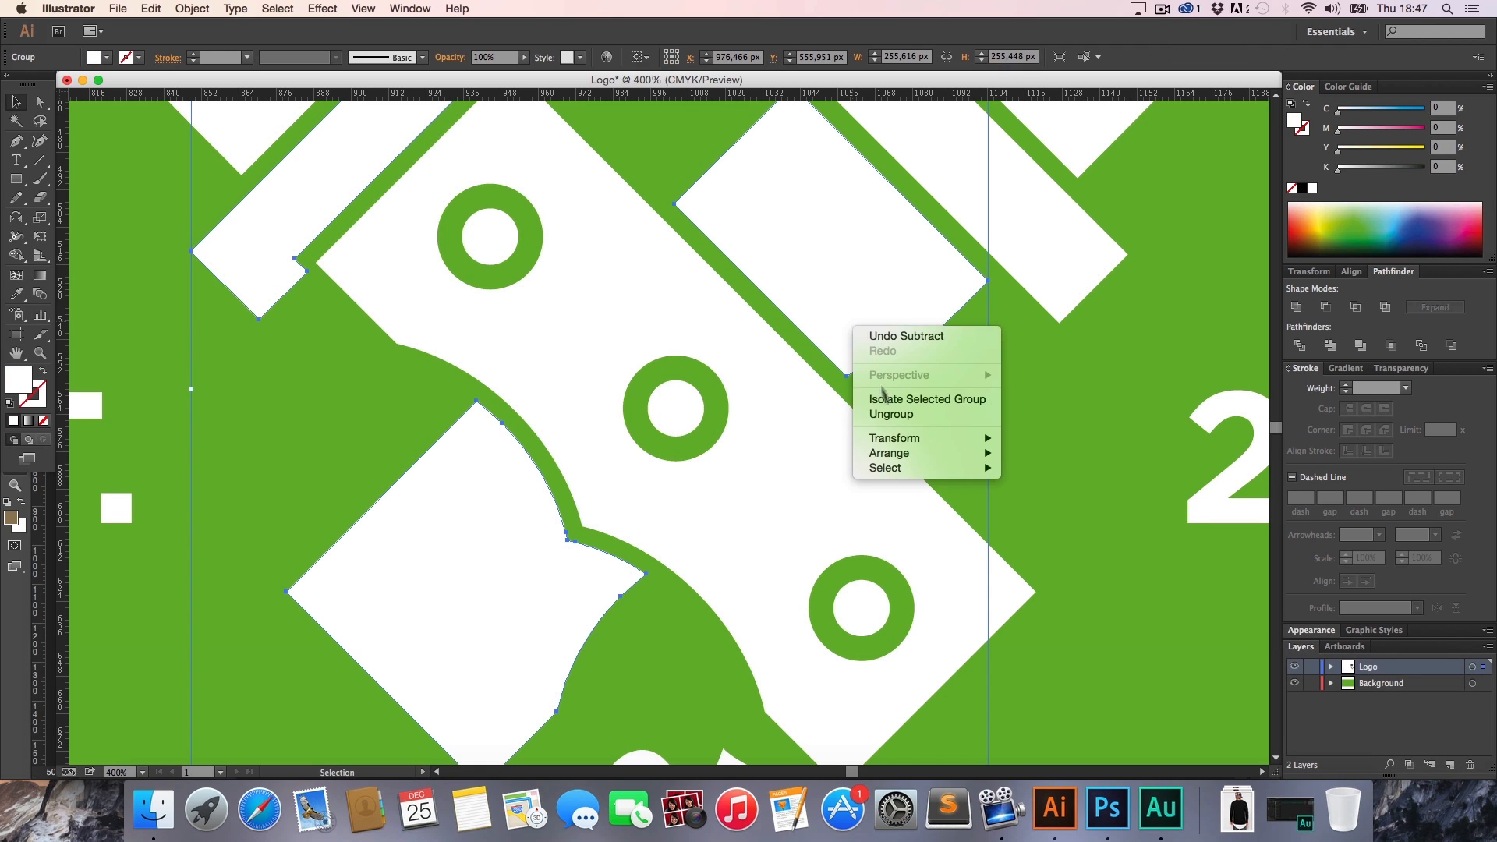
mouse_move(889, 441)
click(1037, 503)
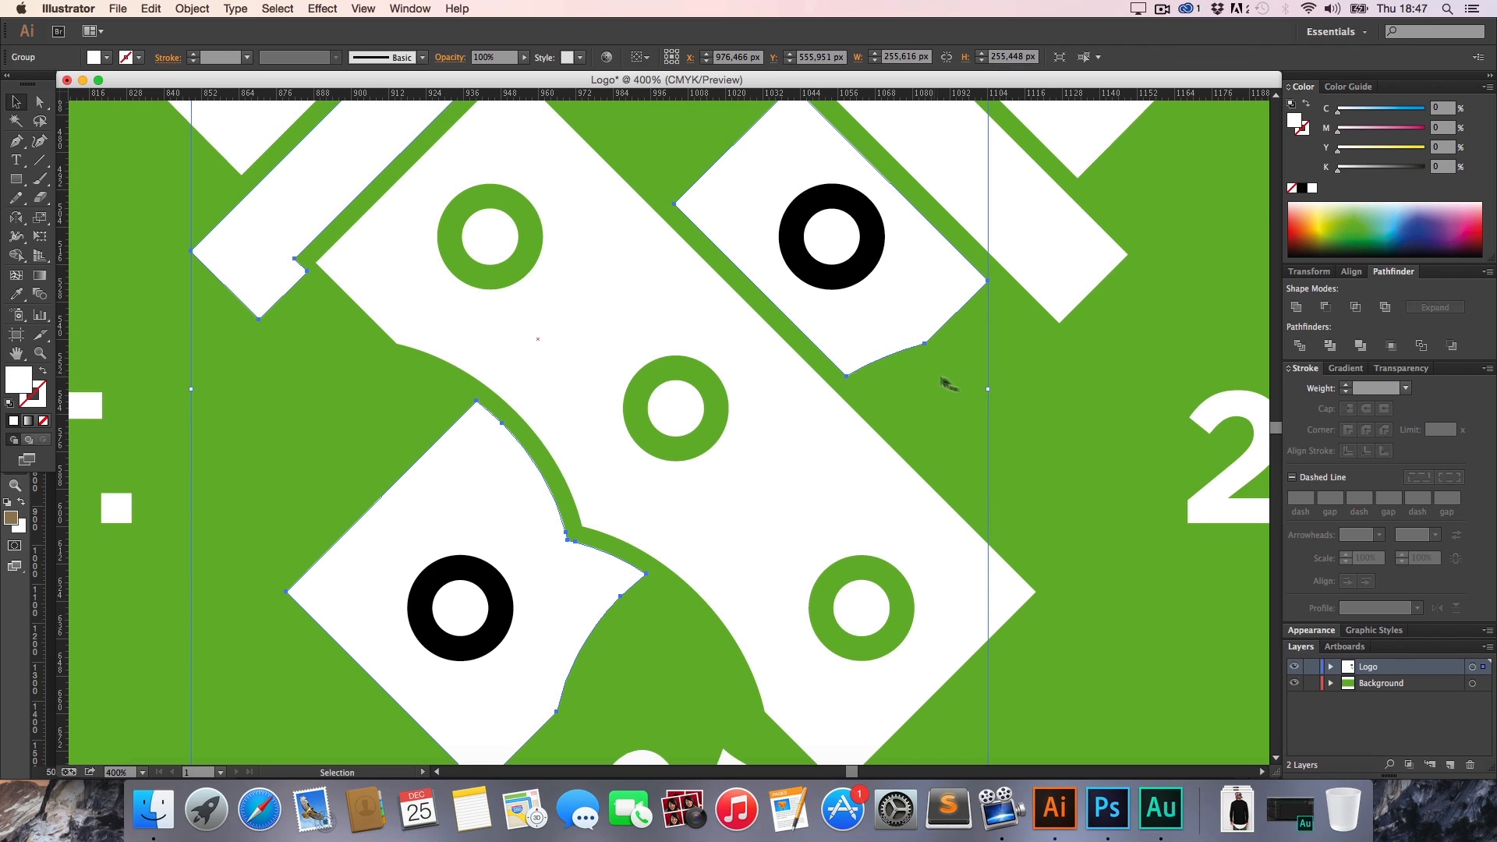
Subtract the upper black rivet ring from the rear knife's upper handle piece to cut it out
key(a)
click(858, 265)
key(shift+a)
shift+click(868, 328)
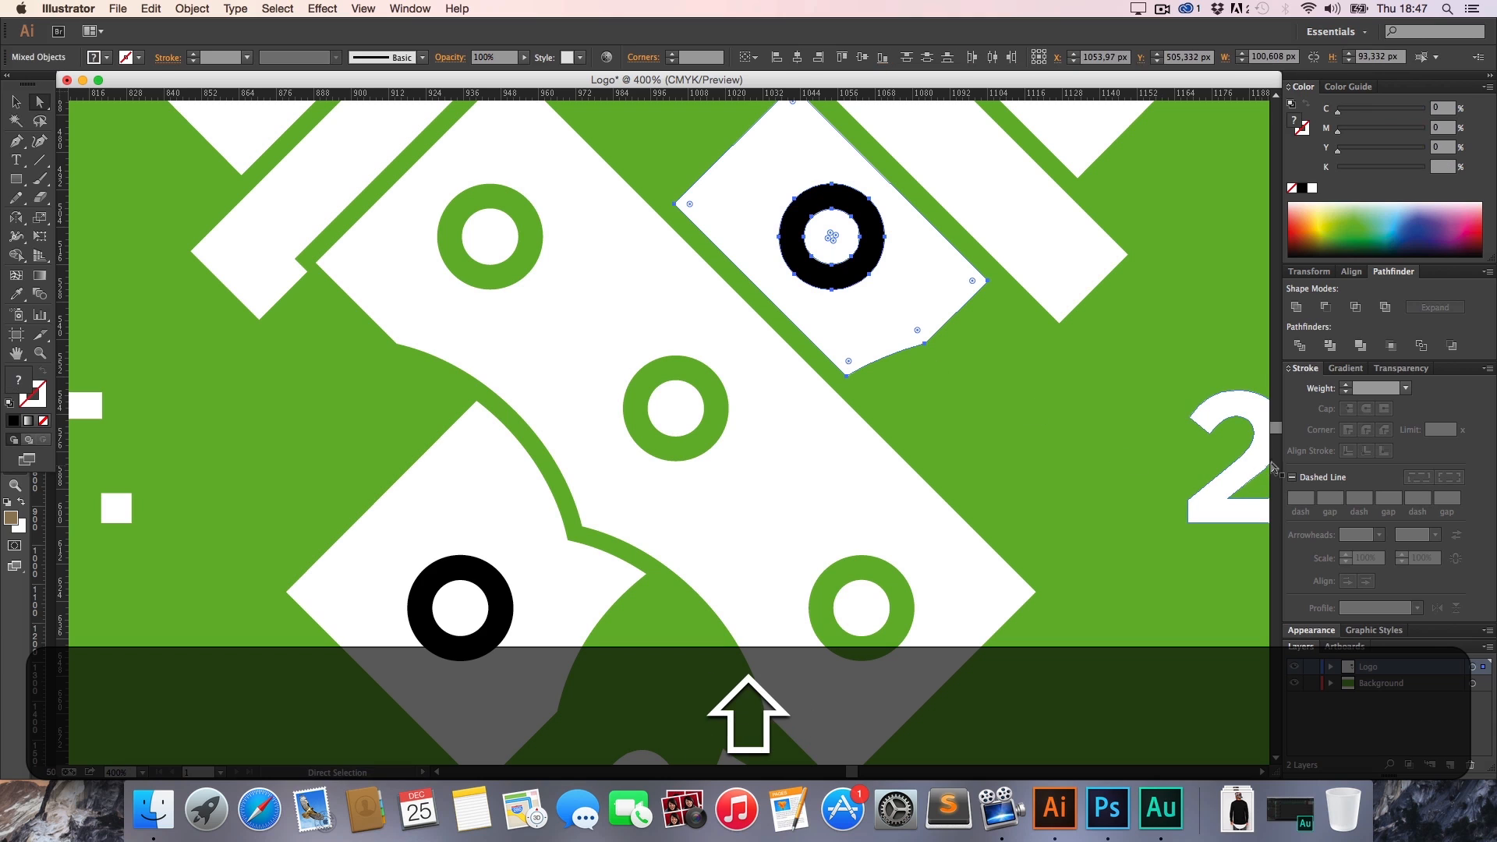
click(1326, 307)
Cut the lower black rivet ring out of the rear knife's lower handle piece with a Subtract operation
click(462, 607)
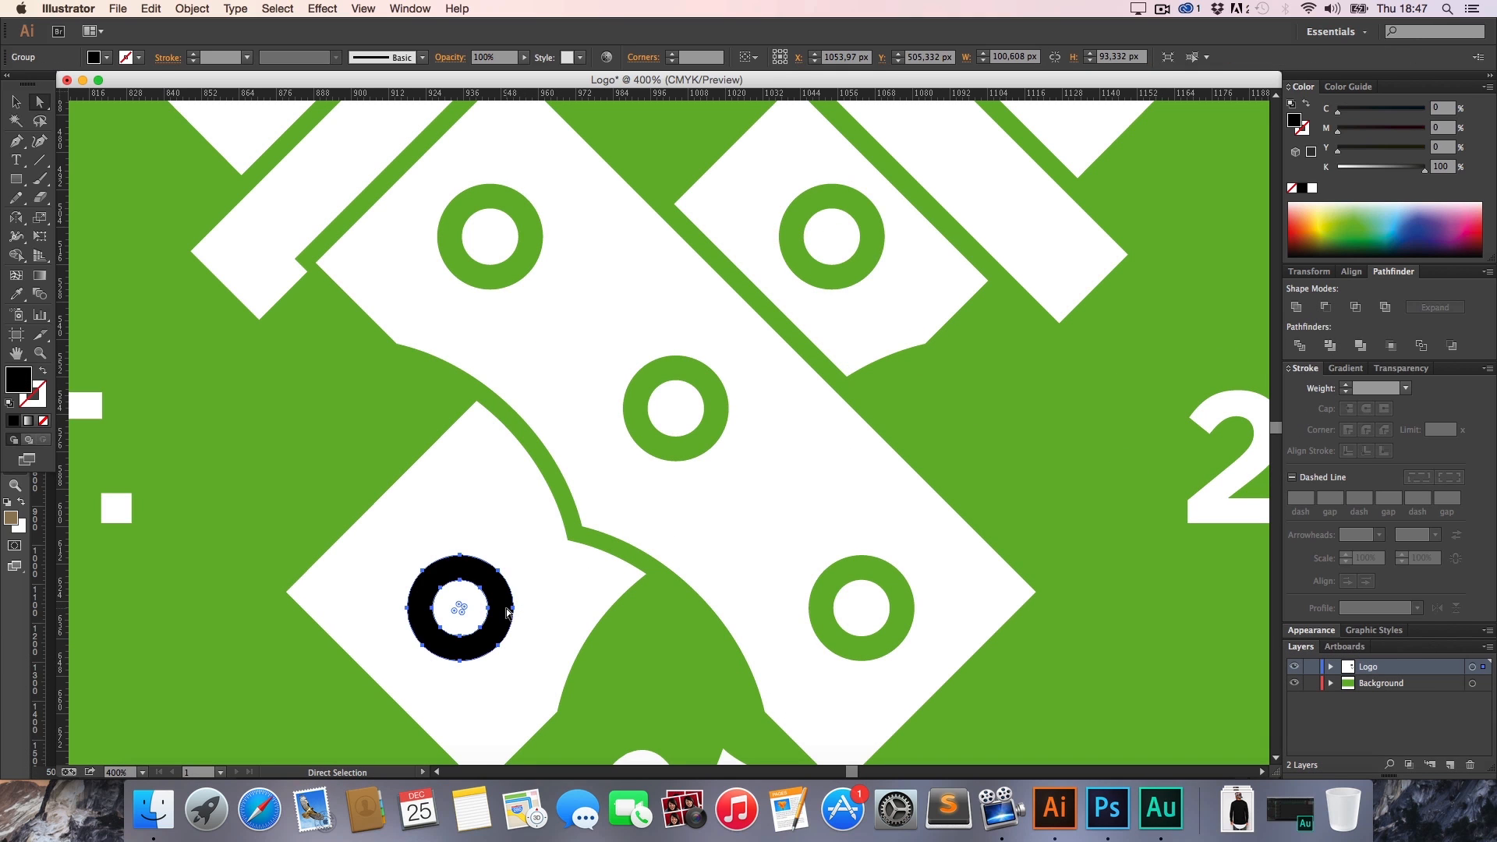
shift+click(574, 601)
click(1325, 309)
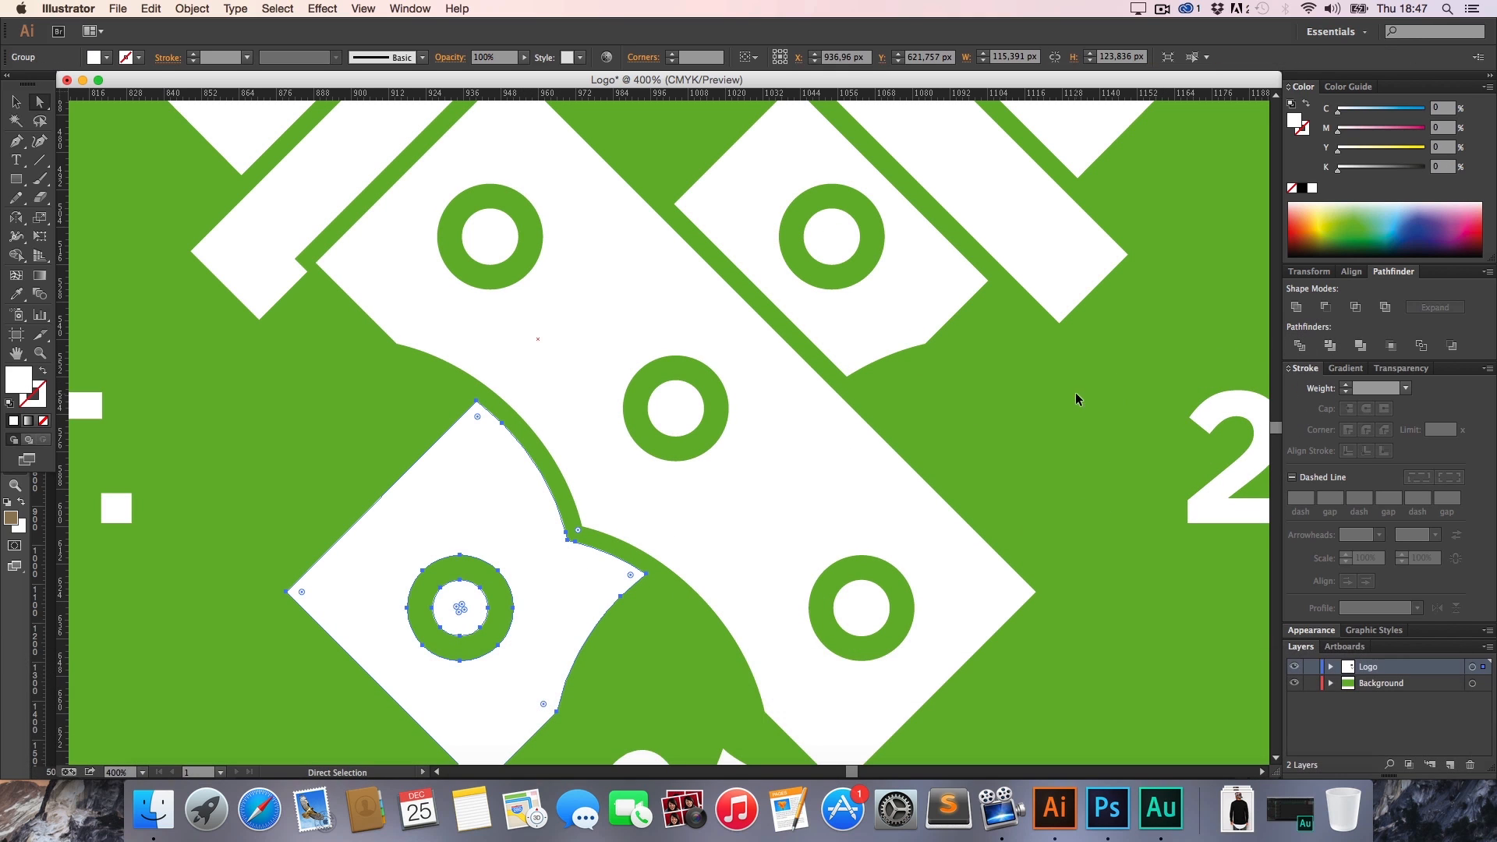
click(1074, 392)
Examine the whole logo on the green background, with all artwork selected to check its paths
key(z)
alt+click(968, 441)
alt+click(967, 442)
alt+click(967, 443)
alt+click(377, 398)
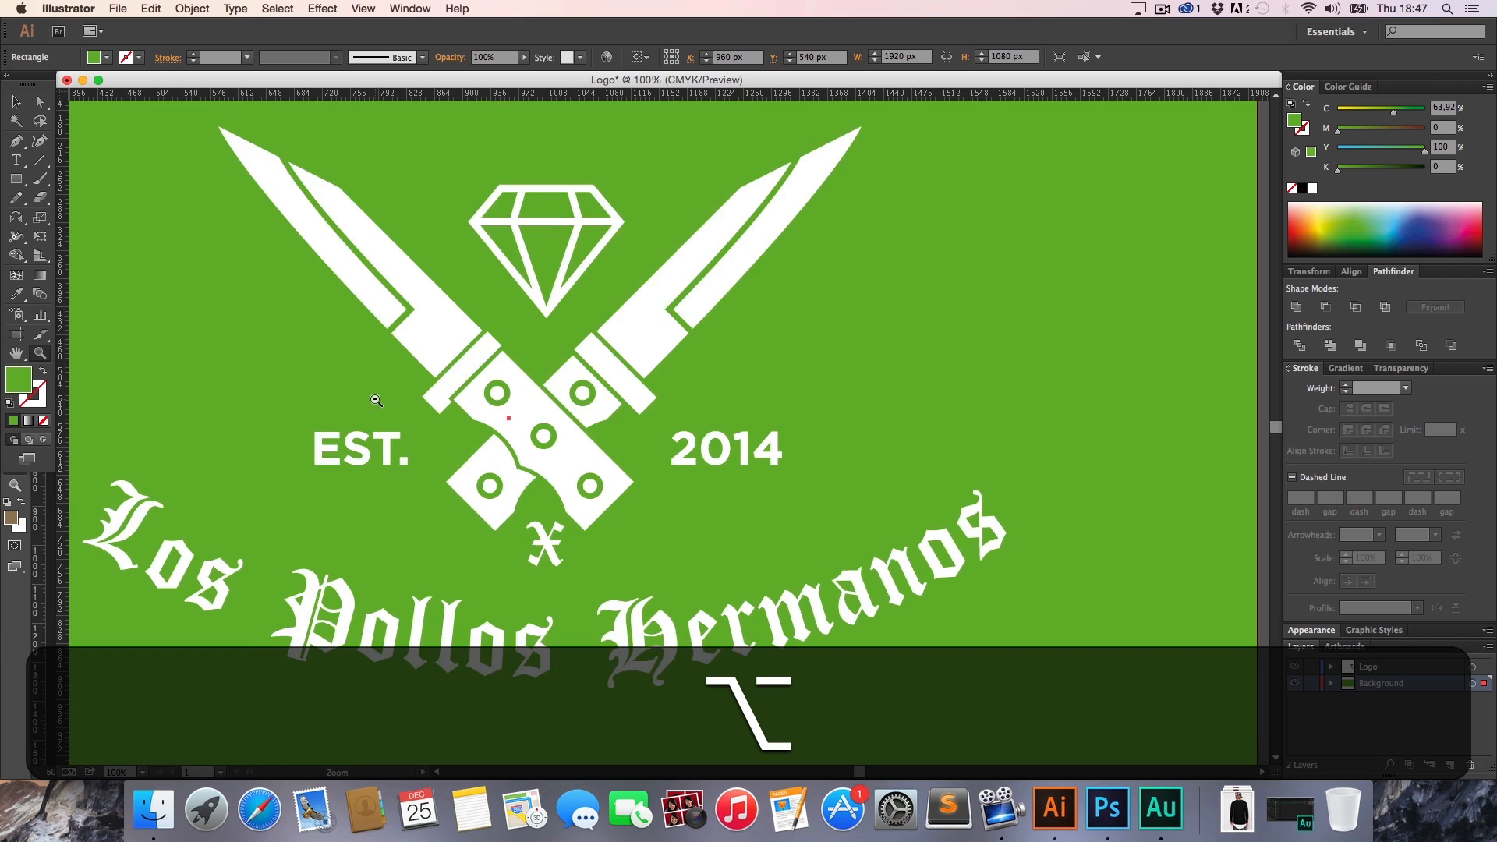
alt+click(378, 401)
key(h)
drag(856, 450, 662, 448)
key(v)
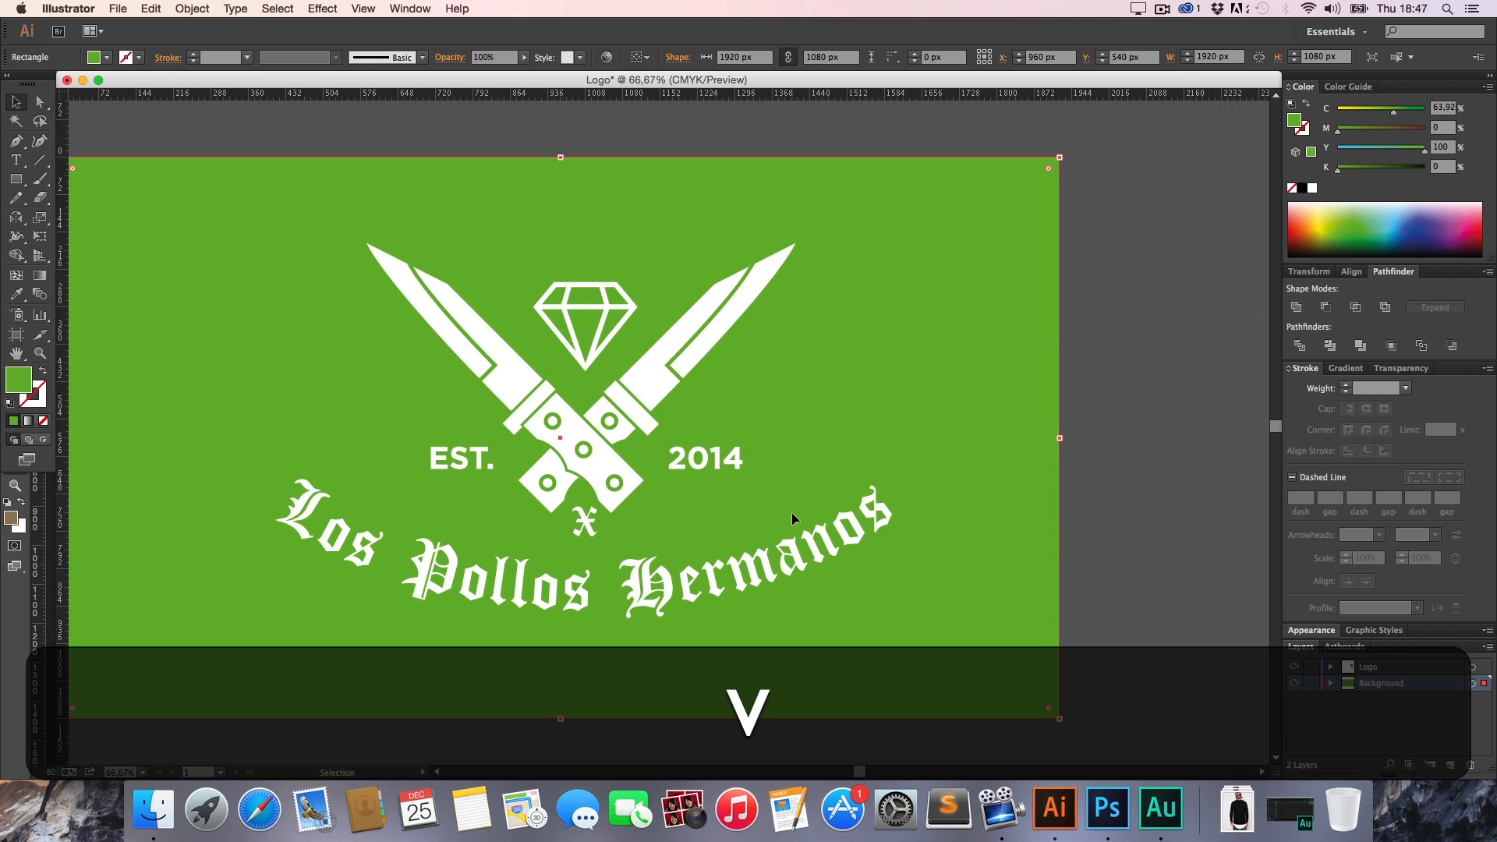
key(super+a)
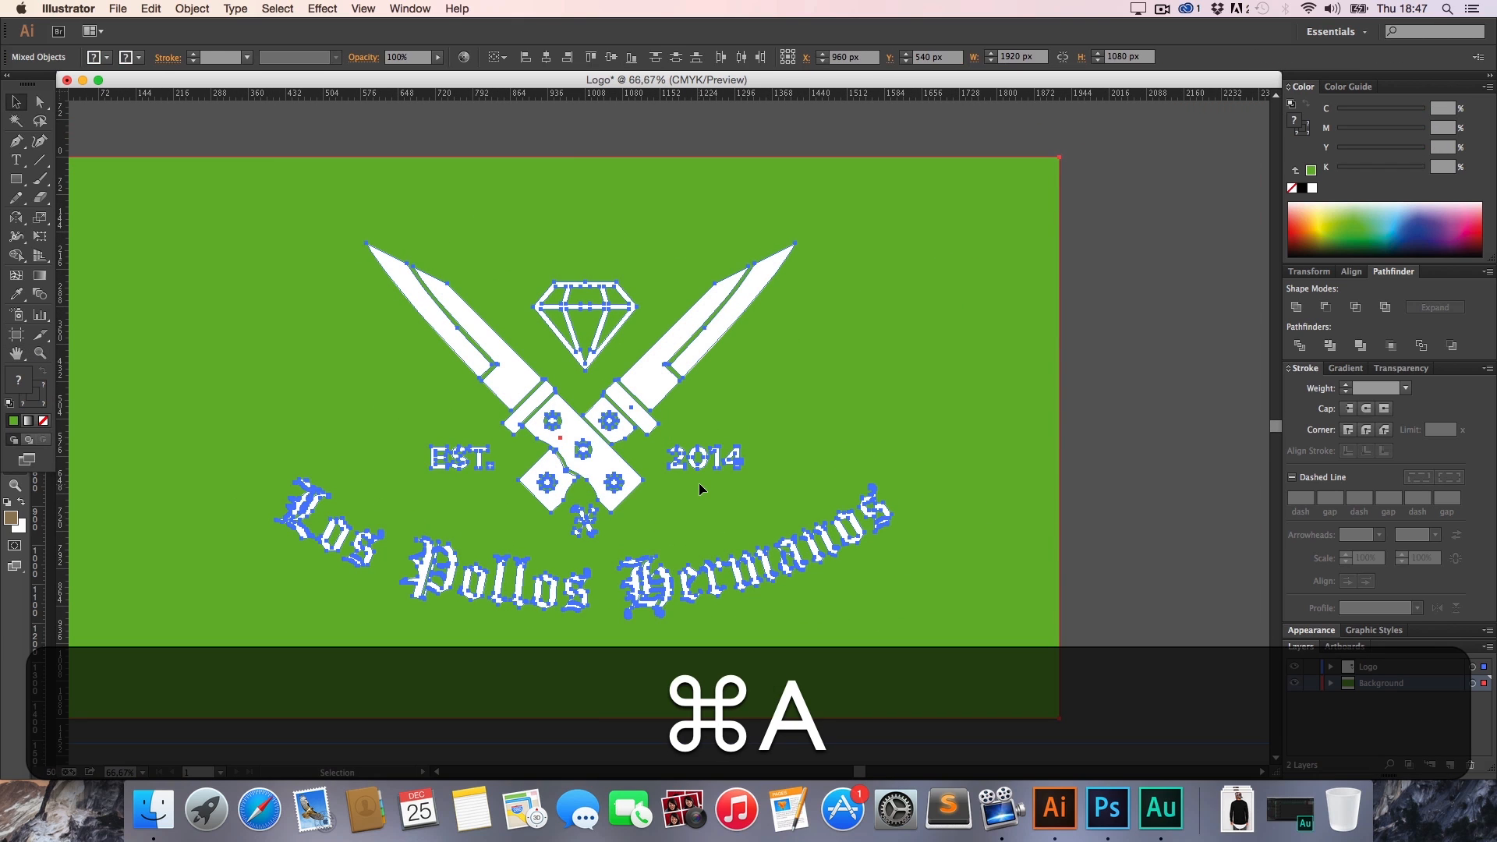
key(v)
click(1150, 437)
Compare the logo on the artboard with the two earlier versions kept beside the artboard
key(z)
alt+click(1014, 438)
alt+click(1014, 439)
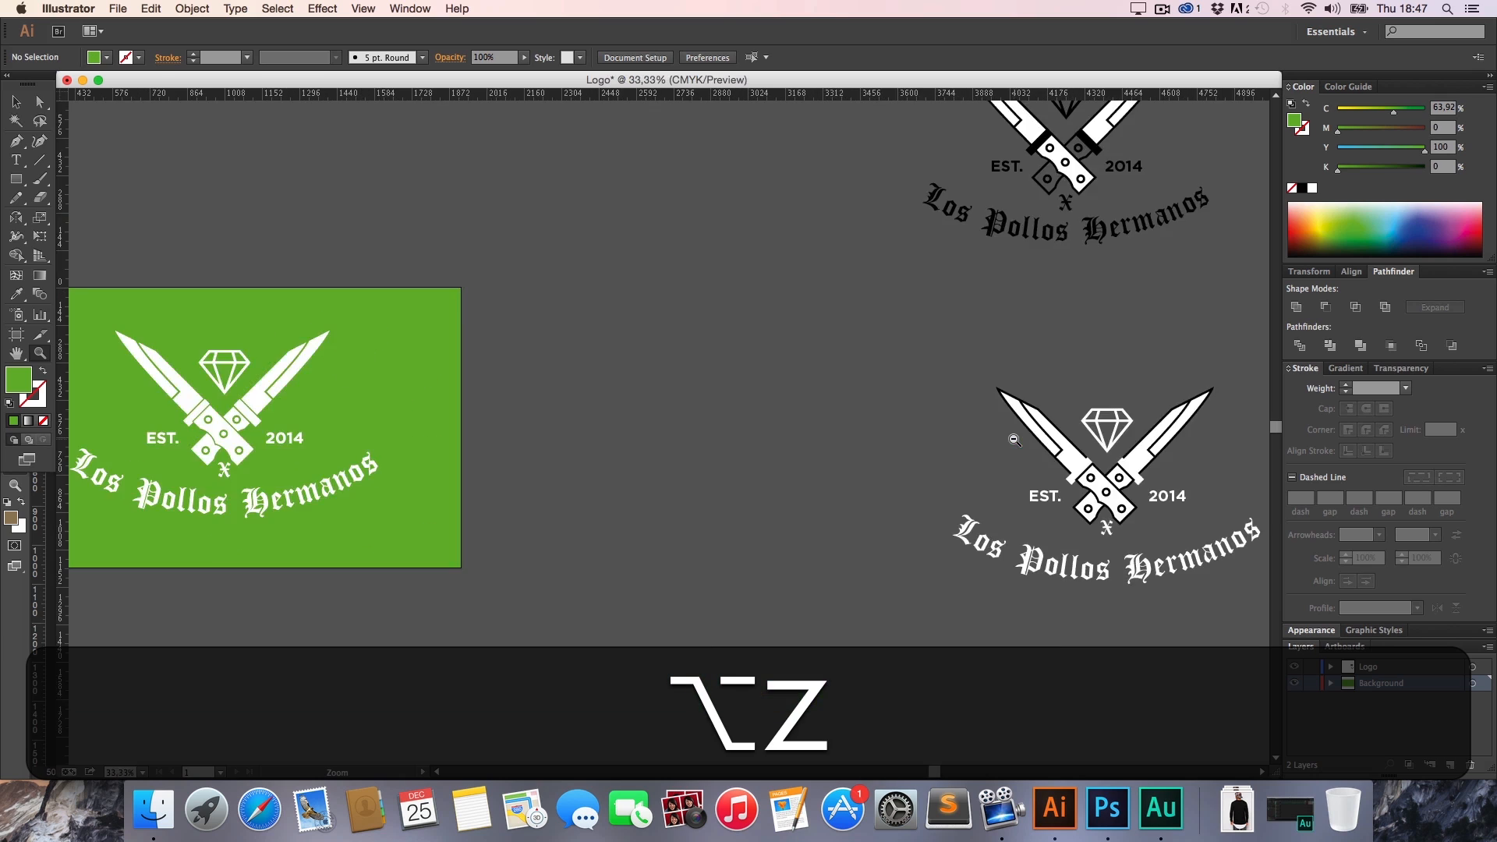
alt+click(1014, 439)
key(h)
key(v)
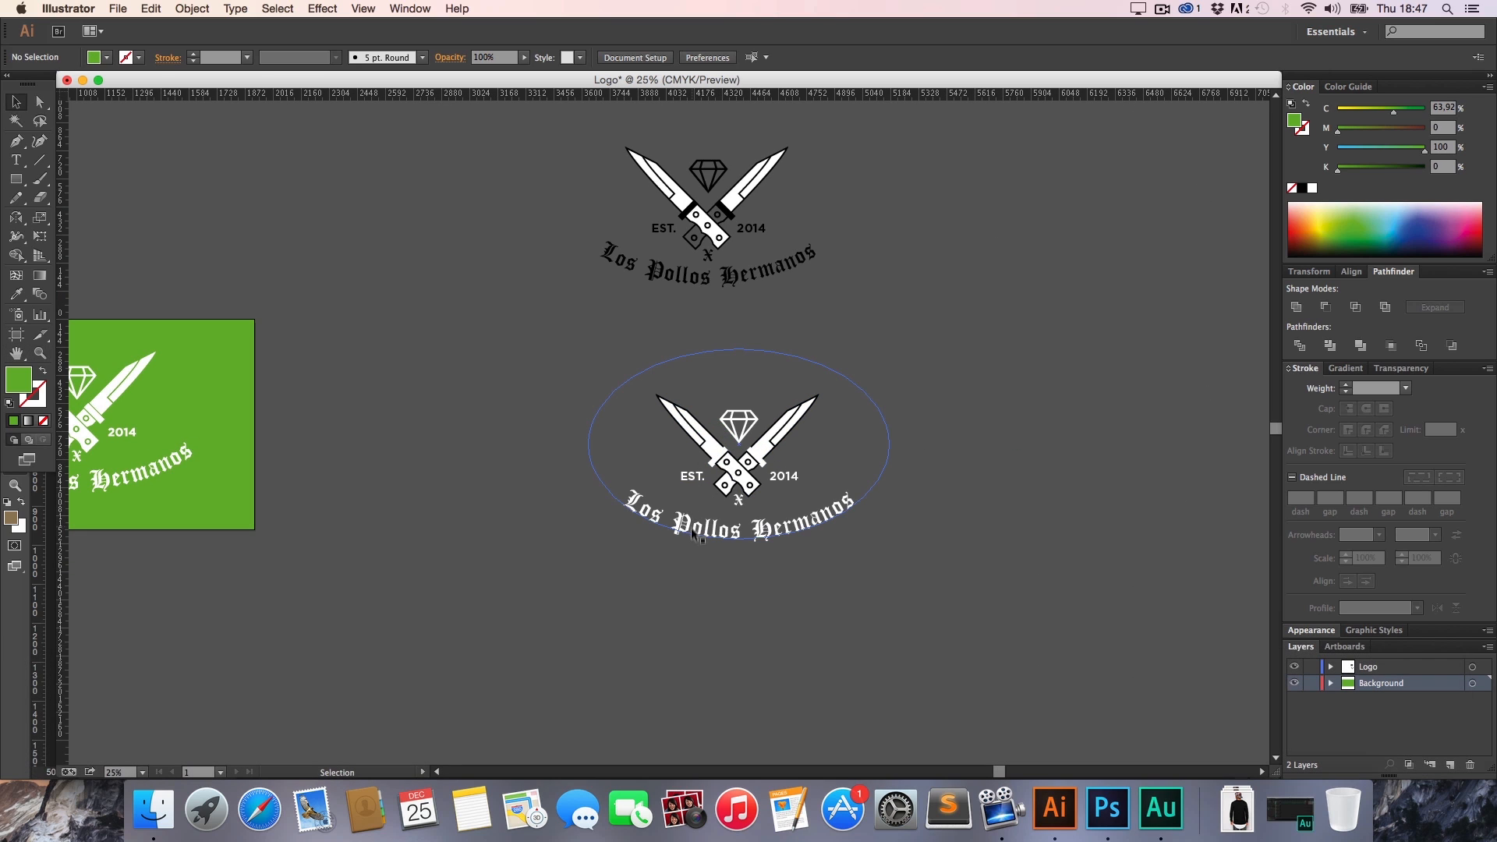
key(h)
drag(507, 354, 892, 324)
key(v)
Select the logo together with its green background on the artboard and run Expand on the selection
drag(617, 525, 526, 409)
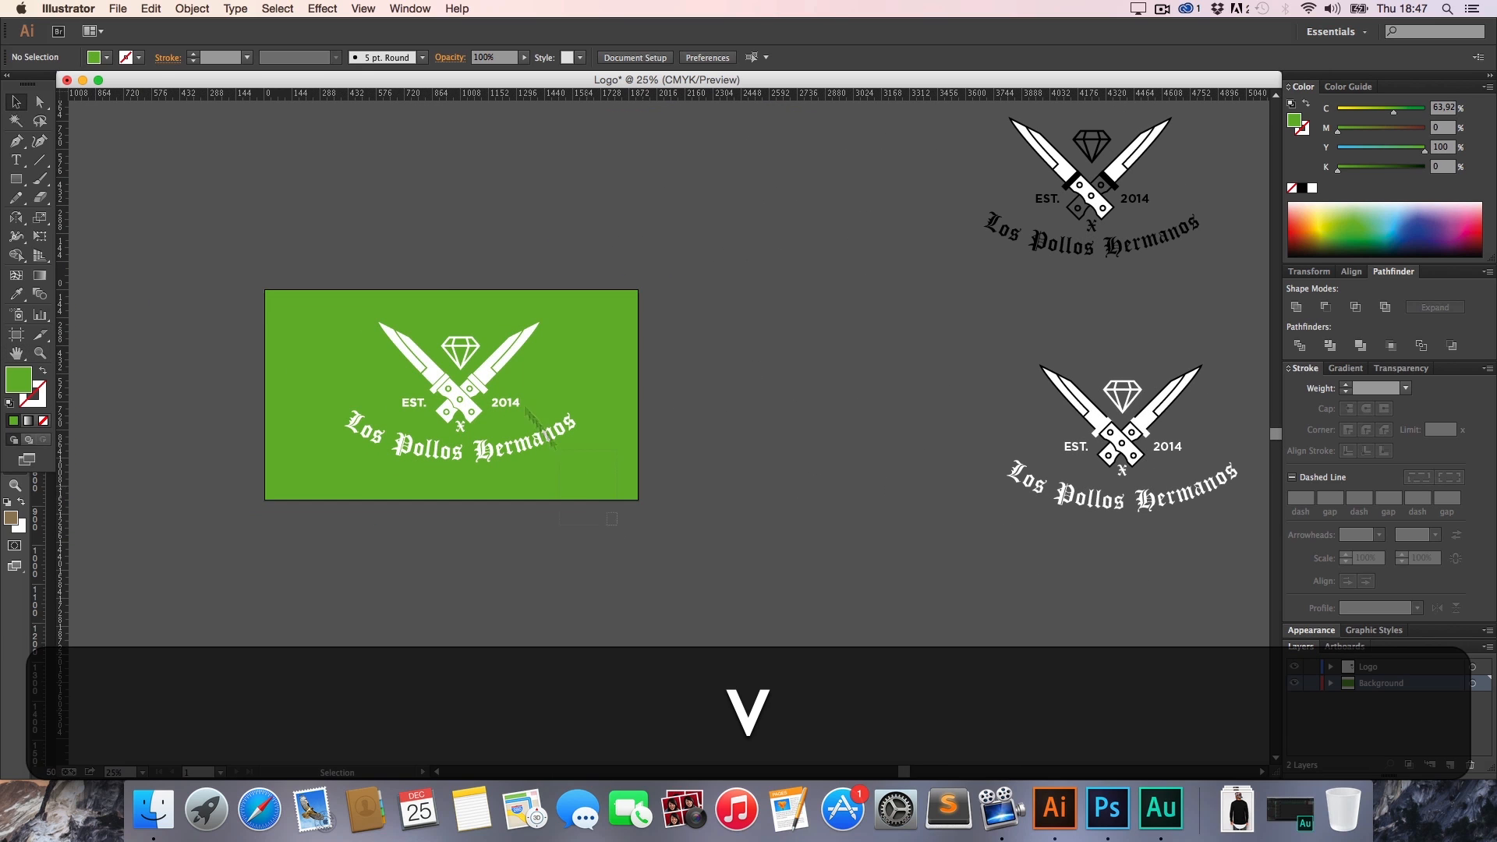
drag(287, 255, 287, 254)
click(192, 9)
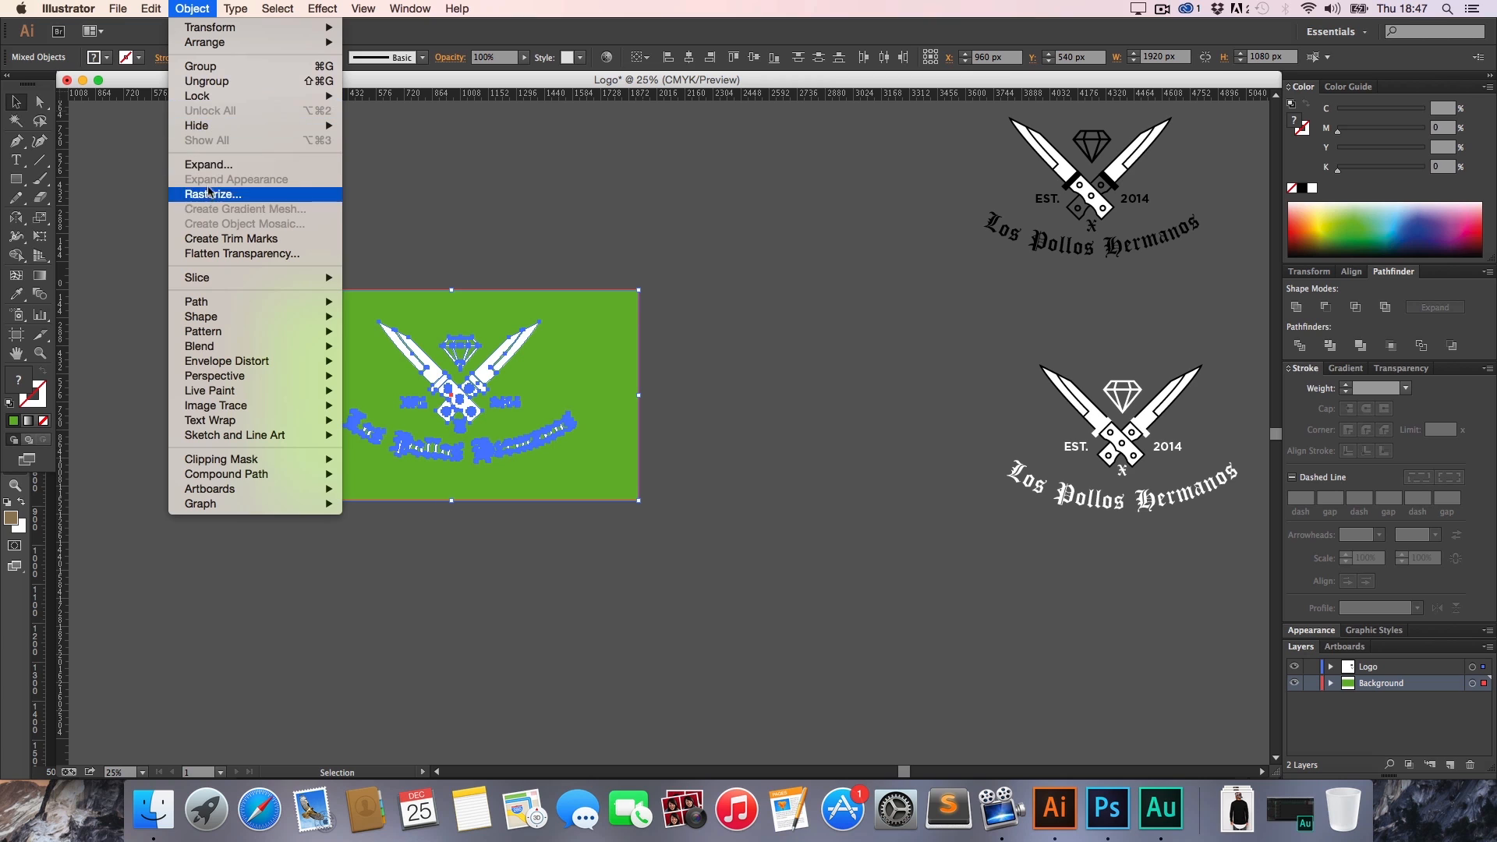
click(192, 9)
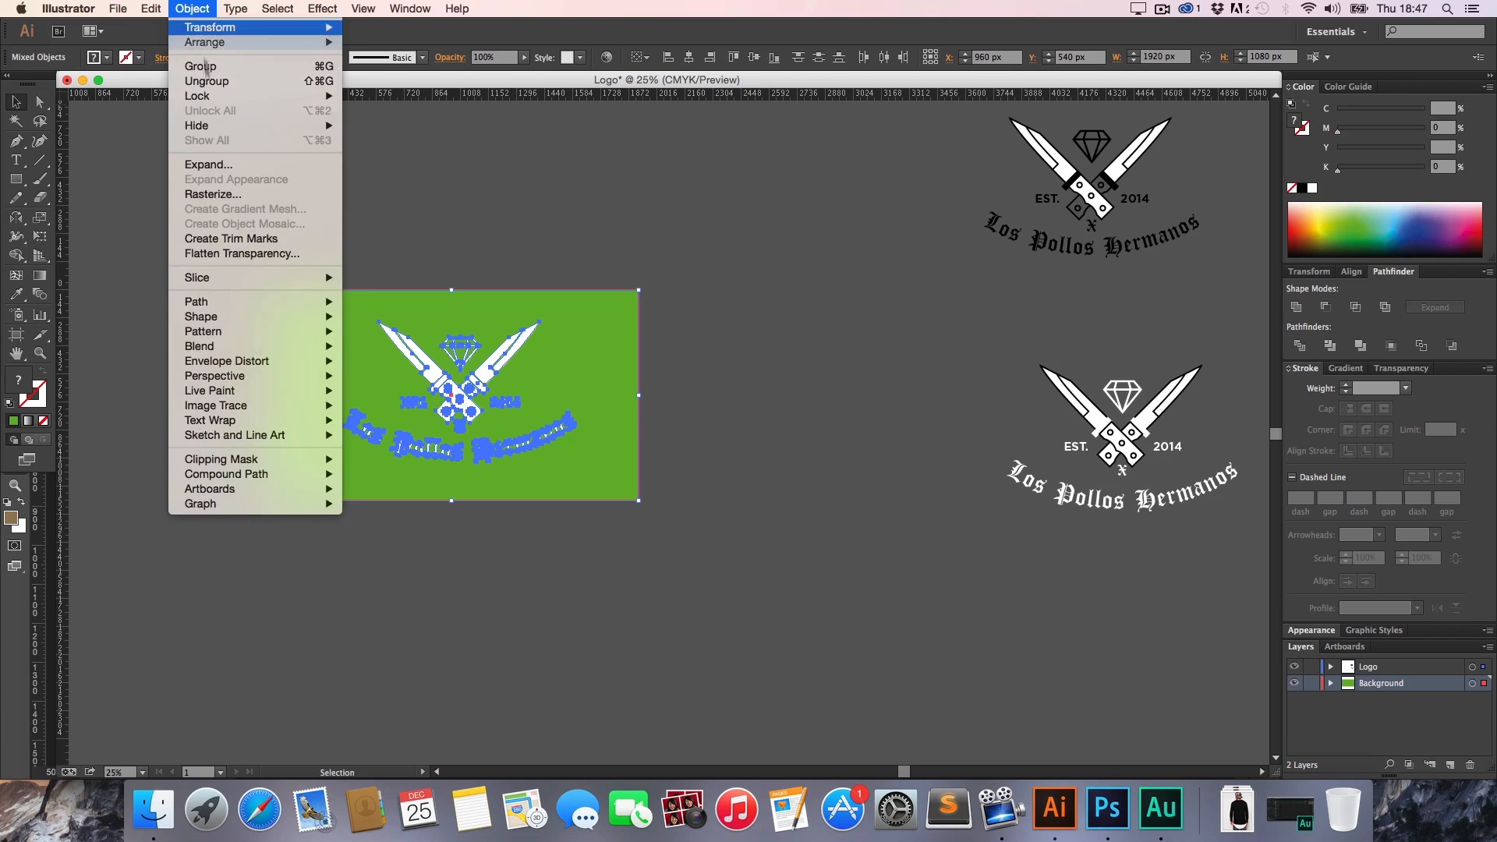
click(209, 165)
Lock the Background layer and group all the logo's artwork on the artboard
key(z)
click(453, 237)
click(626, 492)
click(622, 489)
key(h)
drag(617, 477, 386, 206)
key(v)
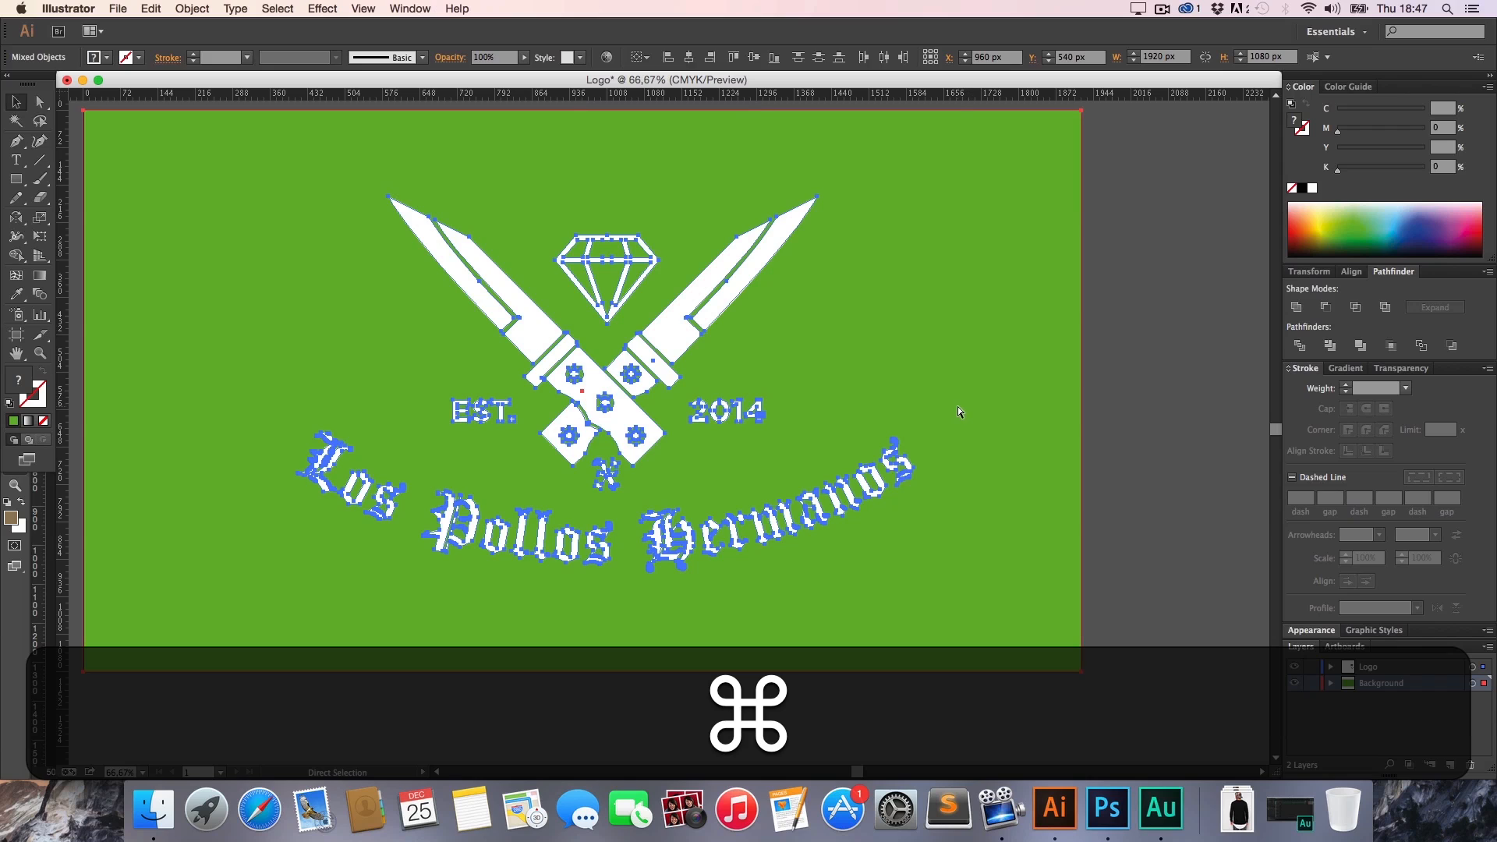
click(1312, 683)
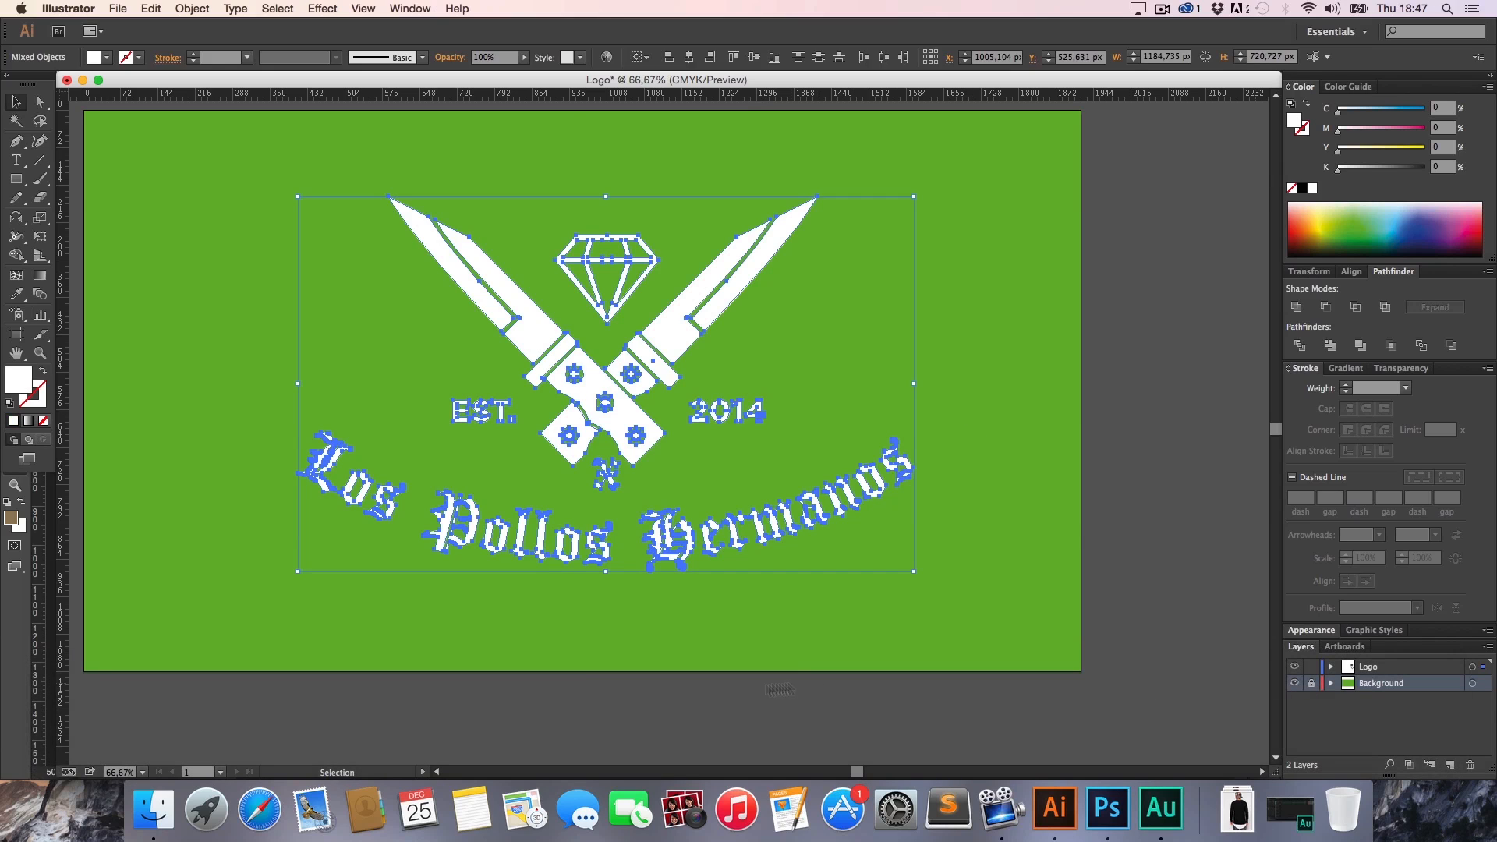
click(763, 708)
drag(308, 154, 308, 154)
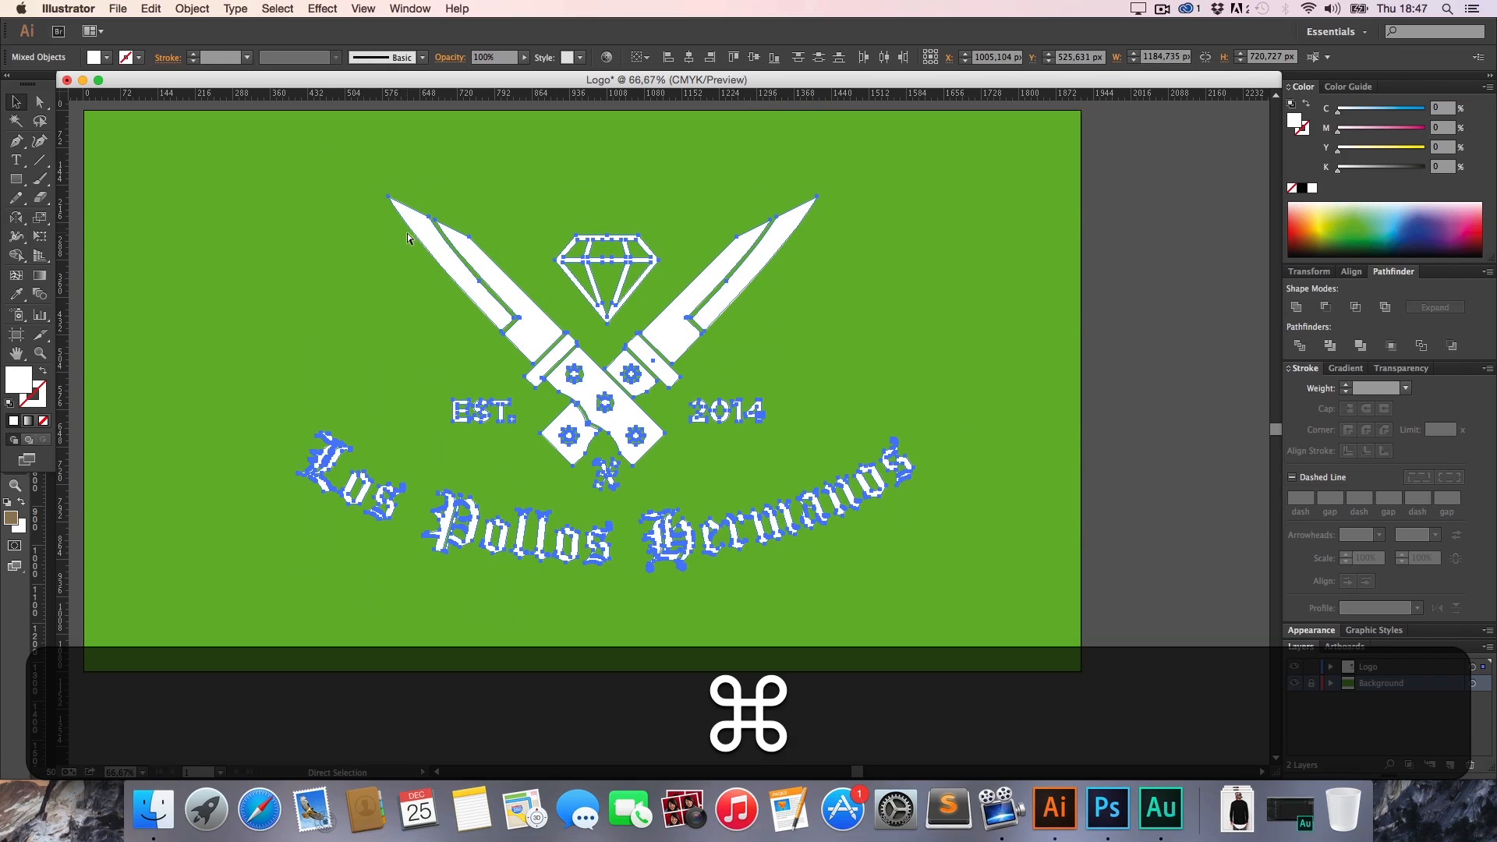
key(super+g)
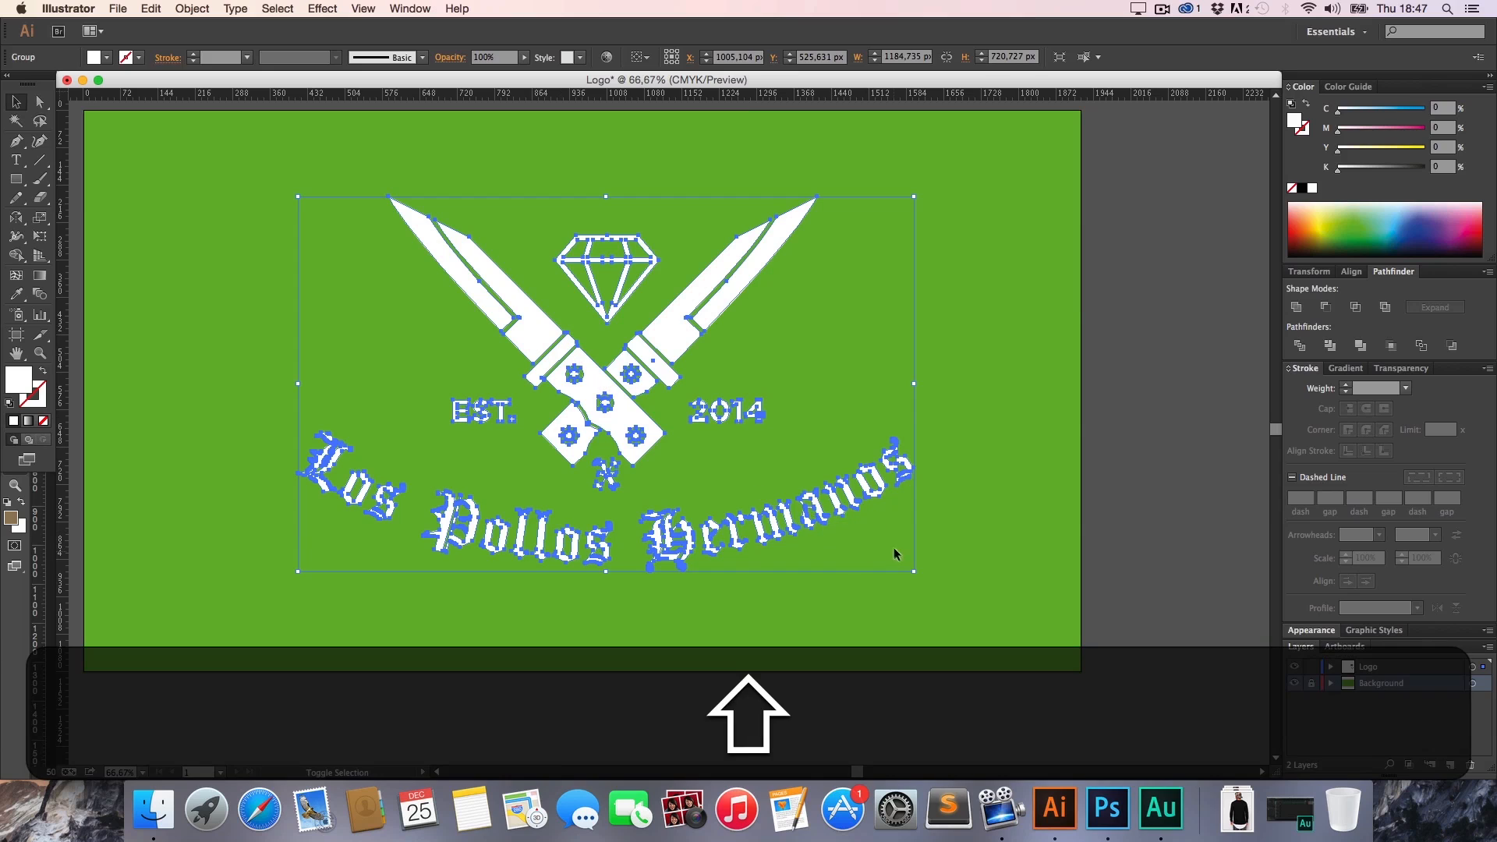
Scale the logo group proportionally to about 1064 × 647 px and centre it horizontally and vertically on the artboard
drag(914, 571, 883, 568)
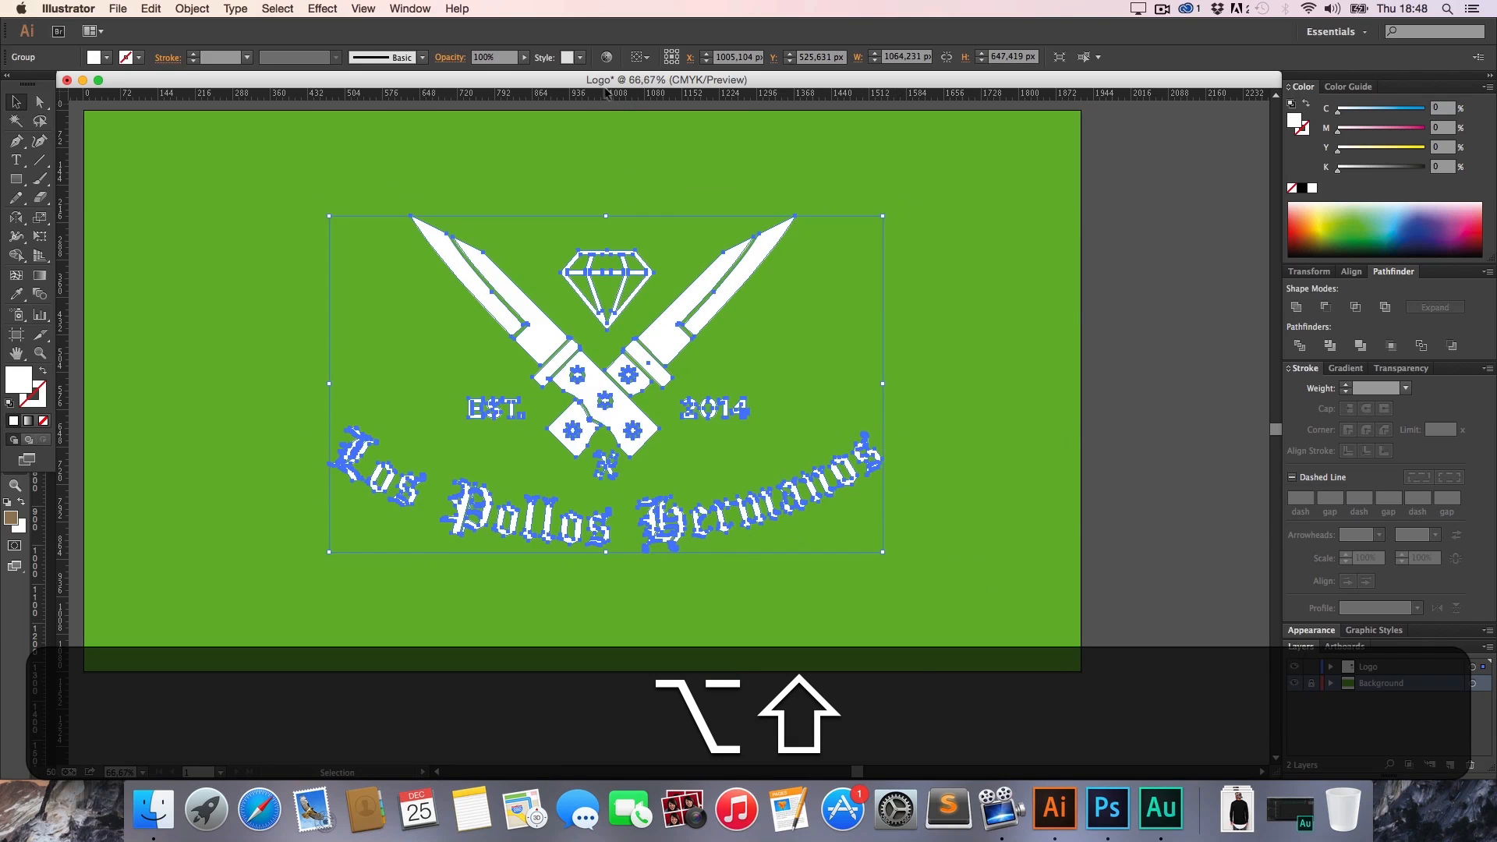
key(v)
click(641, 58)
click(672, 109)
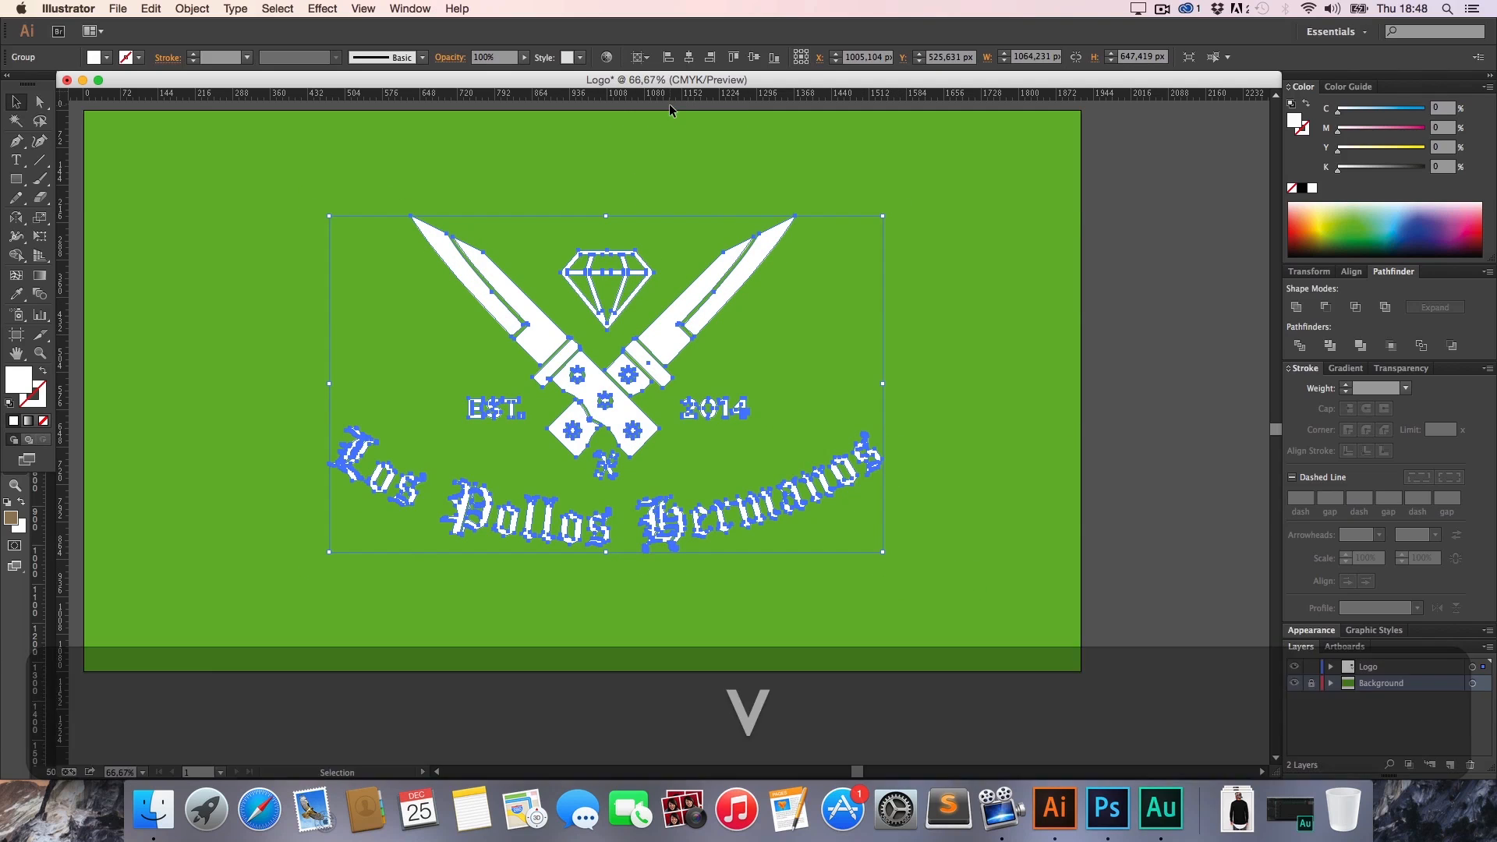
click(688, 57)
click(754, 57)
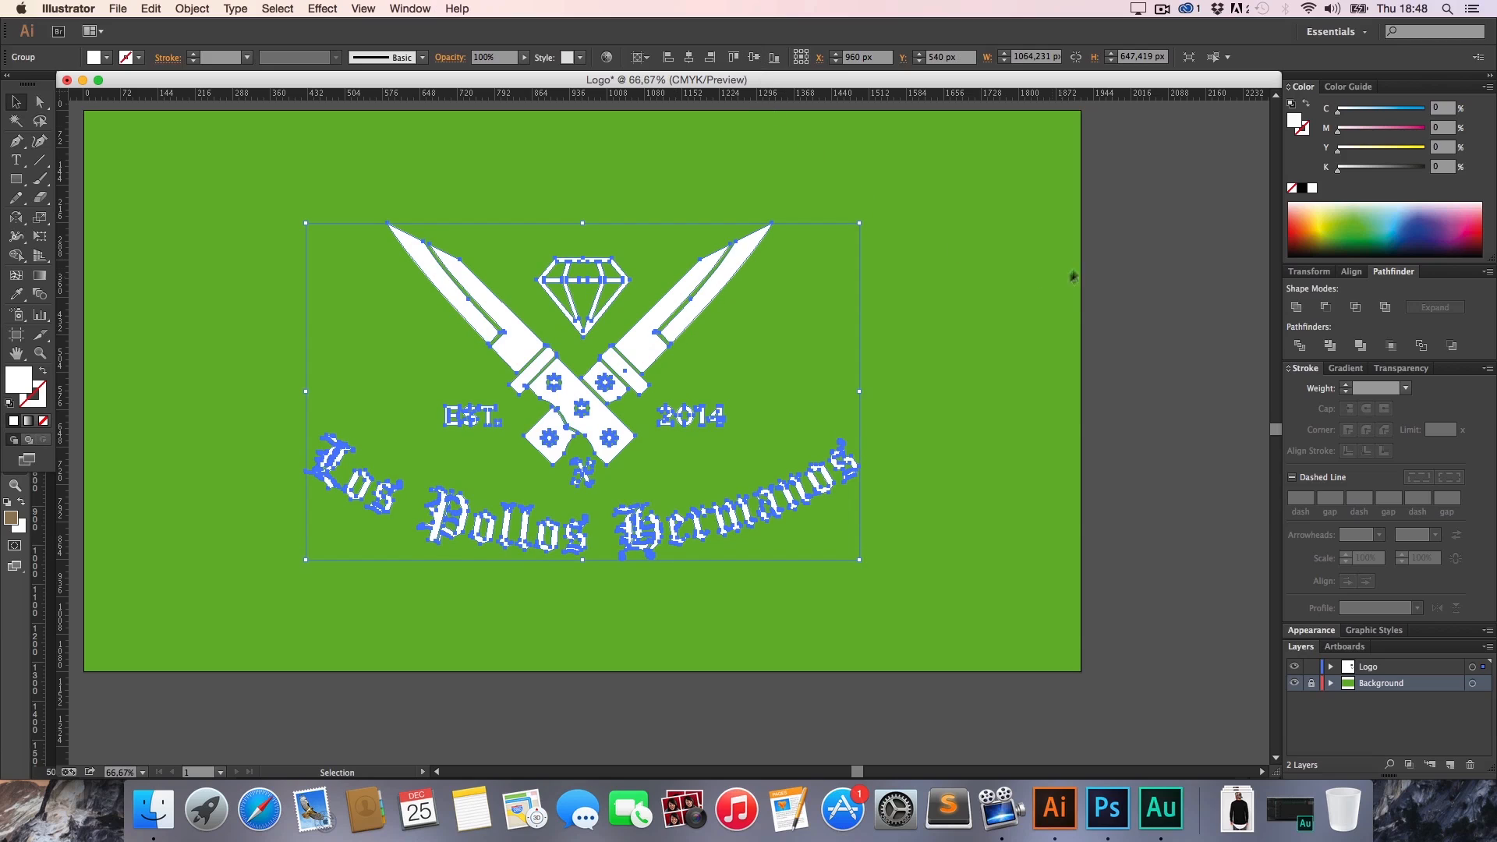
click(1074, 277)
key(h)
drag(1019, 284, 1088, 321)
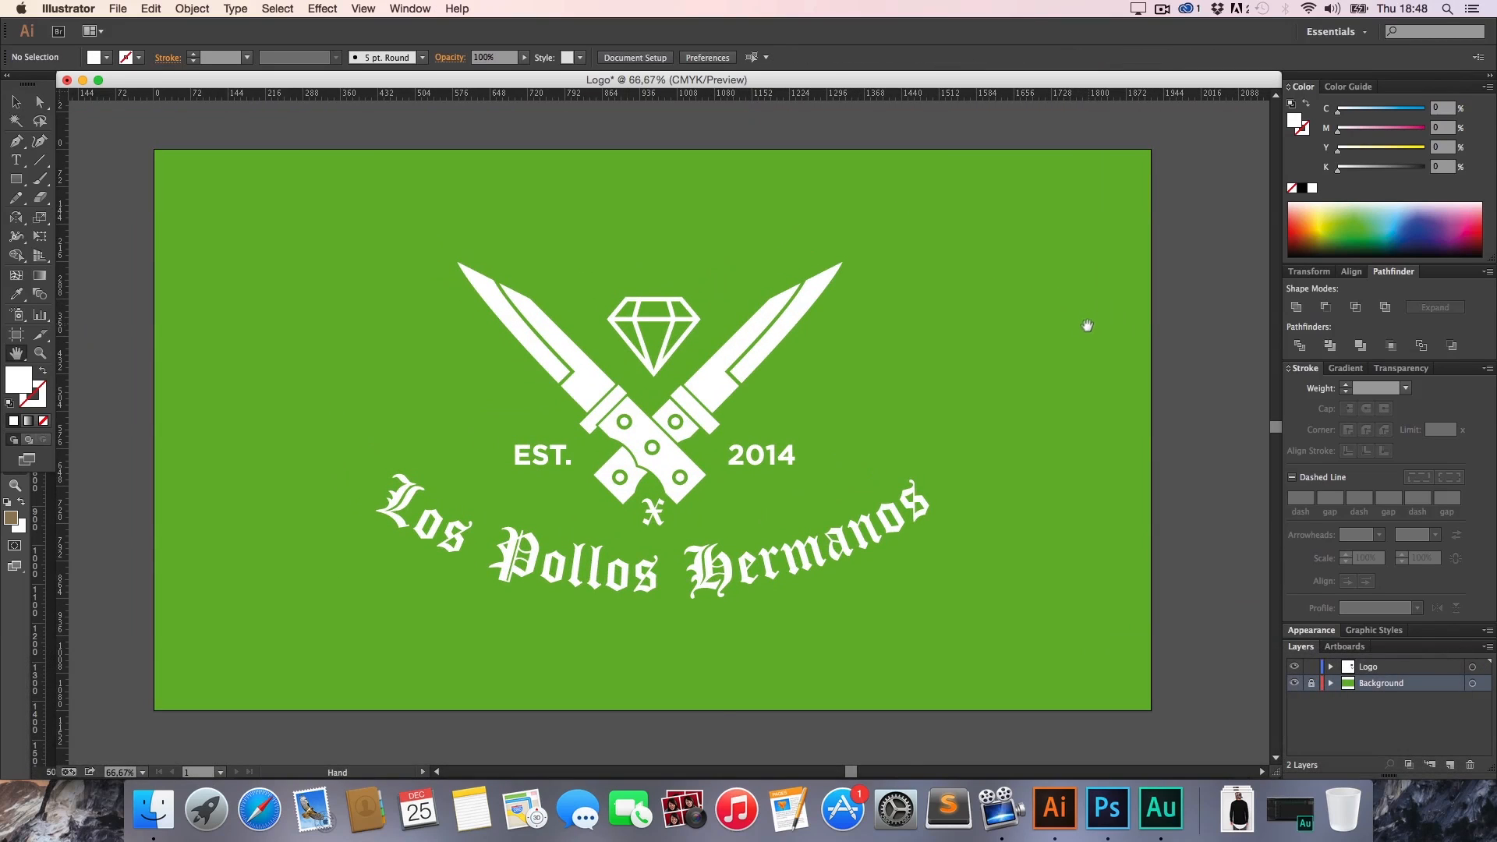
Unlock the Background layer and fill its green rectangle with black
key(v)
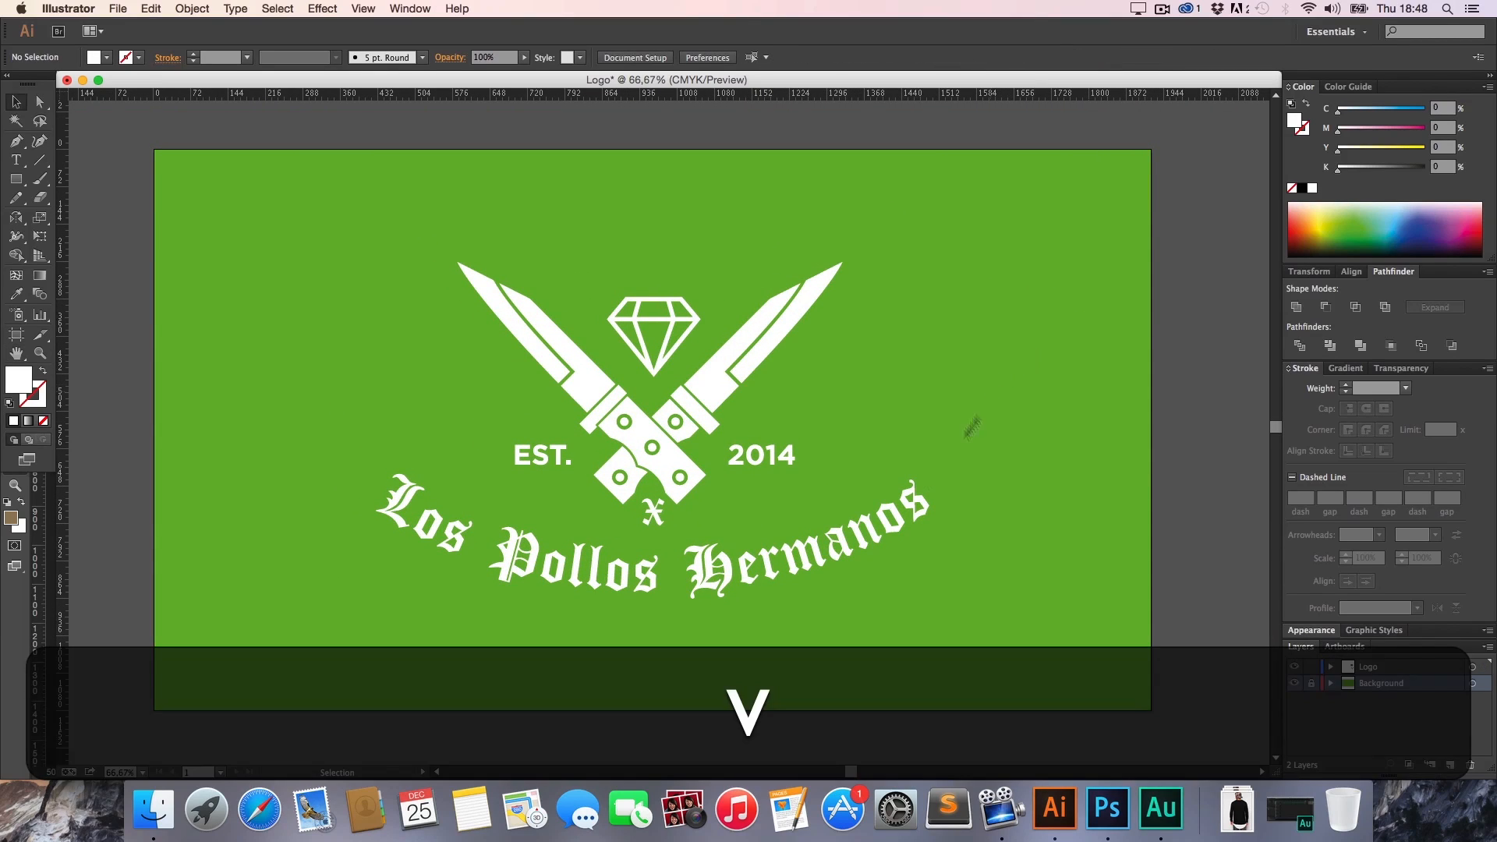
key(super+a)
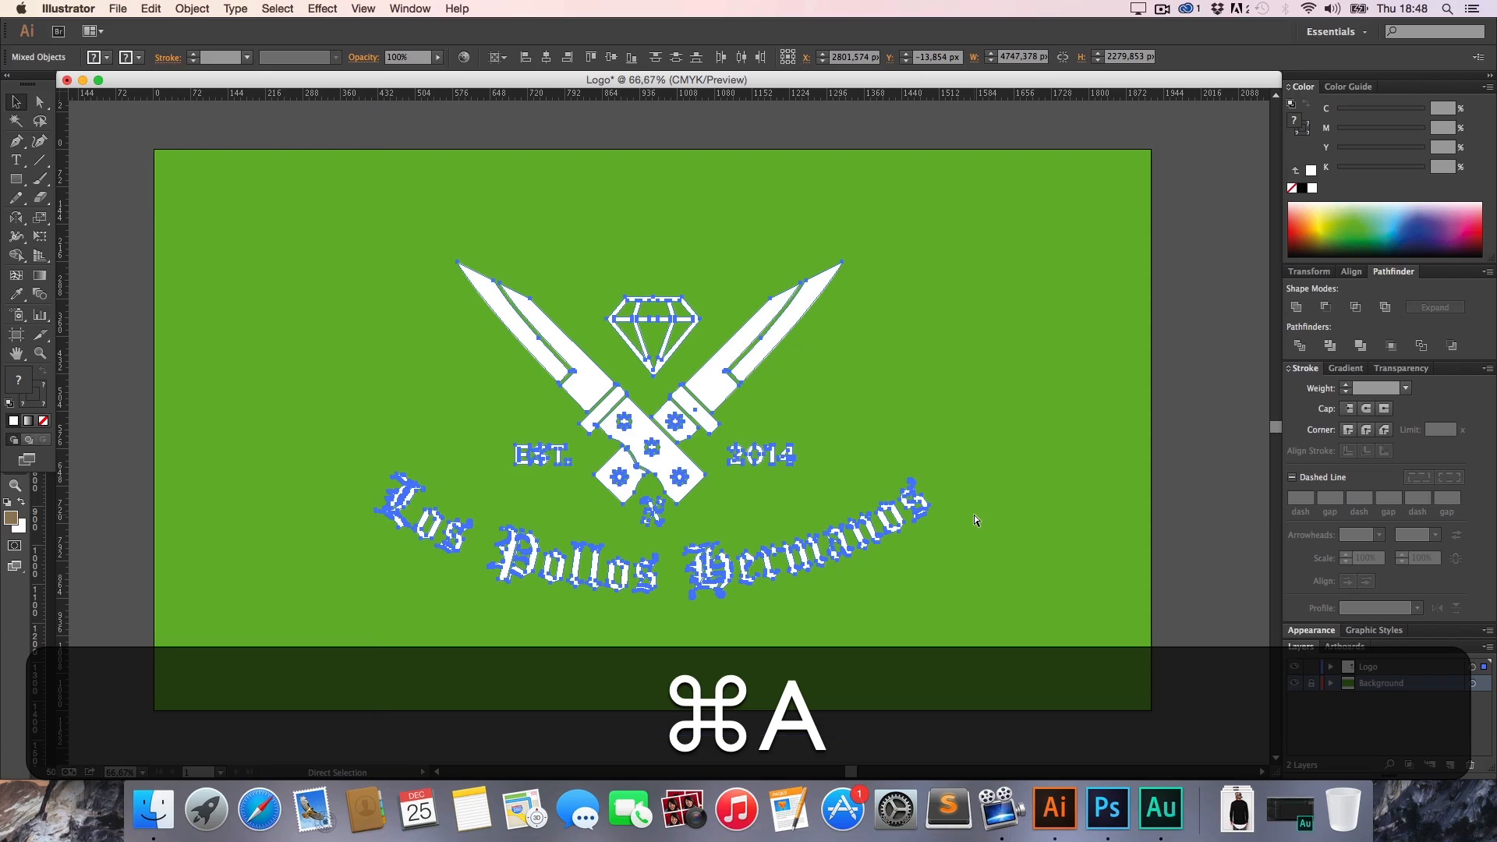
click(1118, 522)
click(1311, 684)
click(1078, 573)
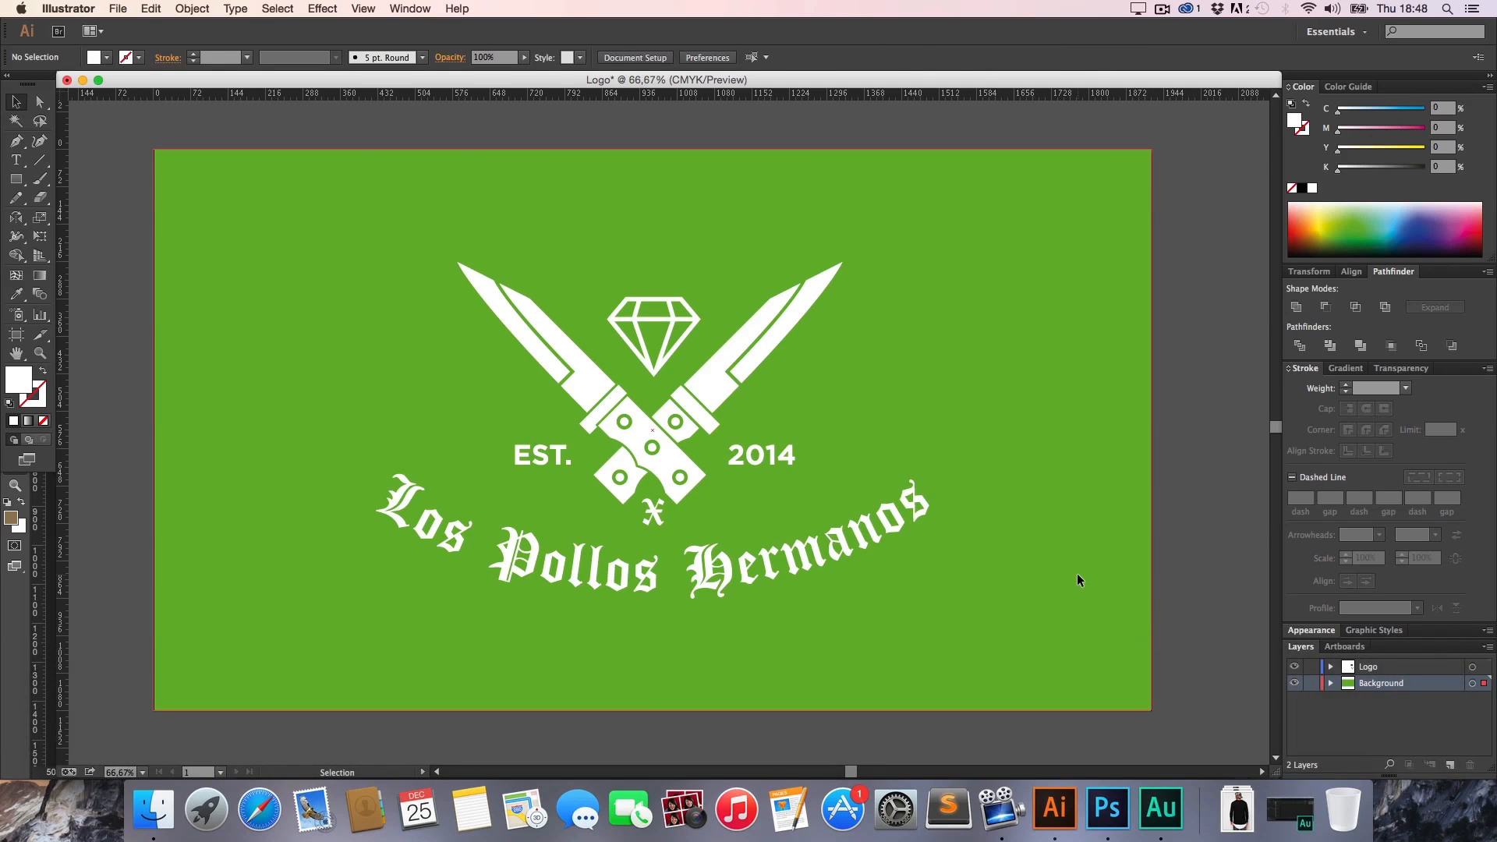
click(1303, 190)
click(1224, 332)
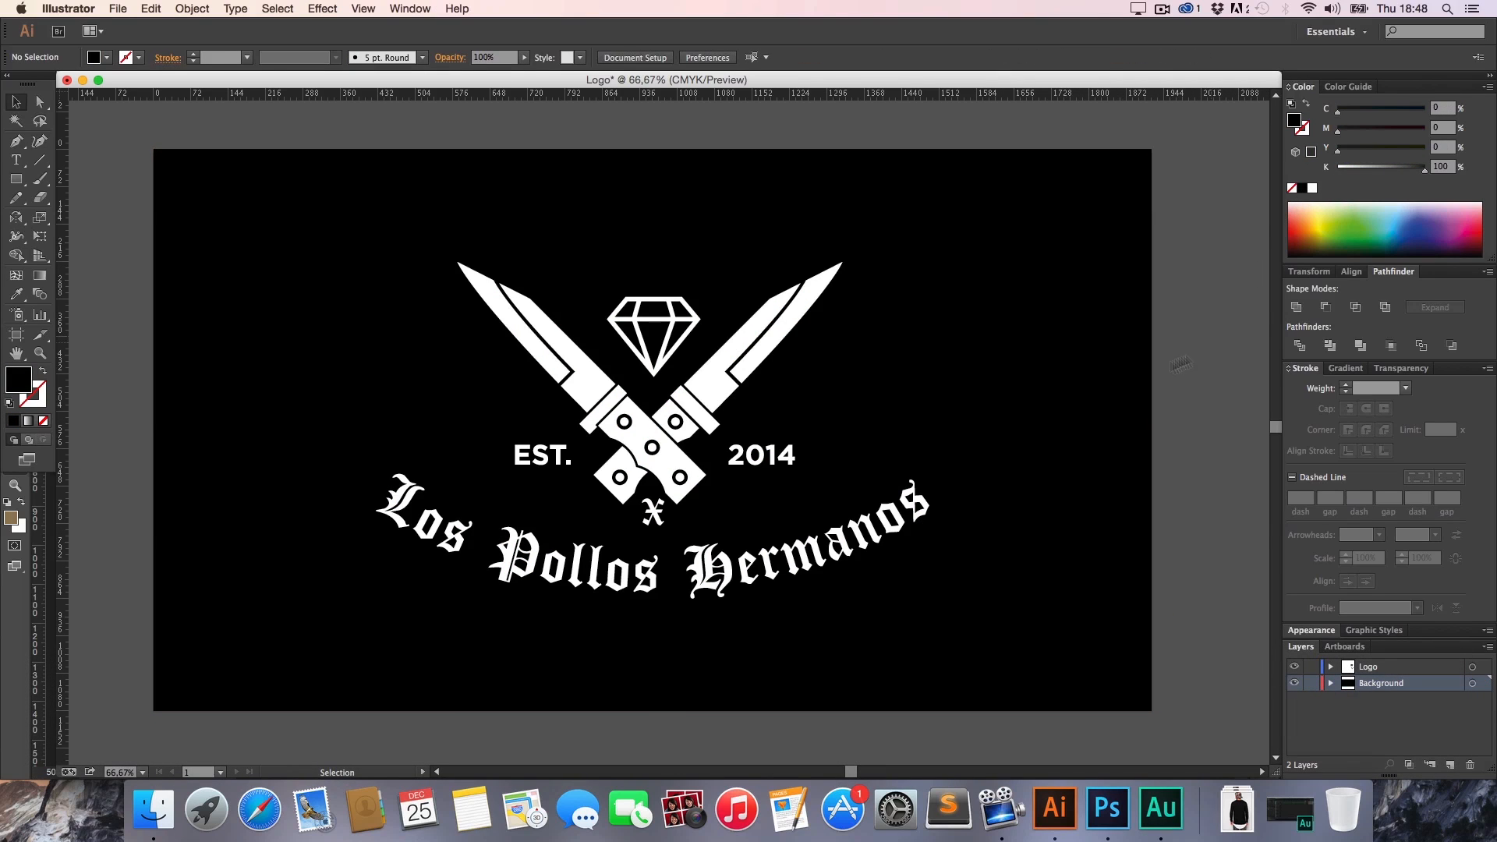
key(h)
drag(773, 428, 754, 421)
key(v)
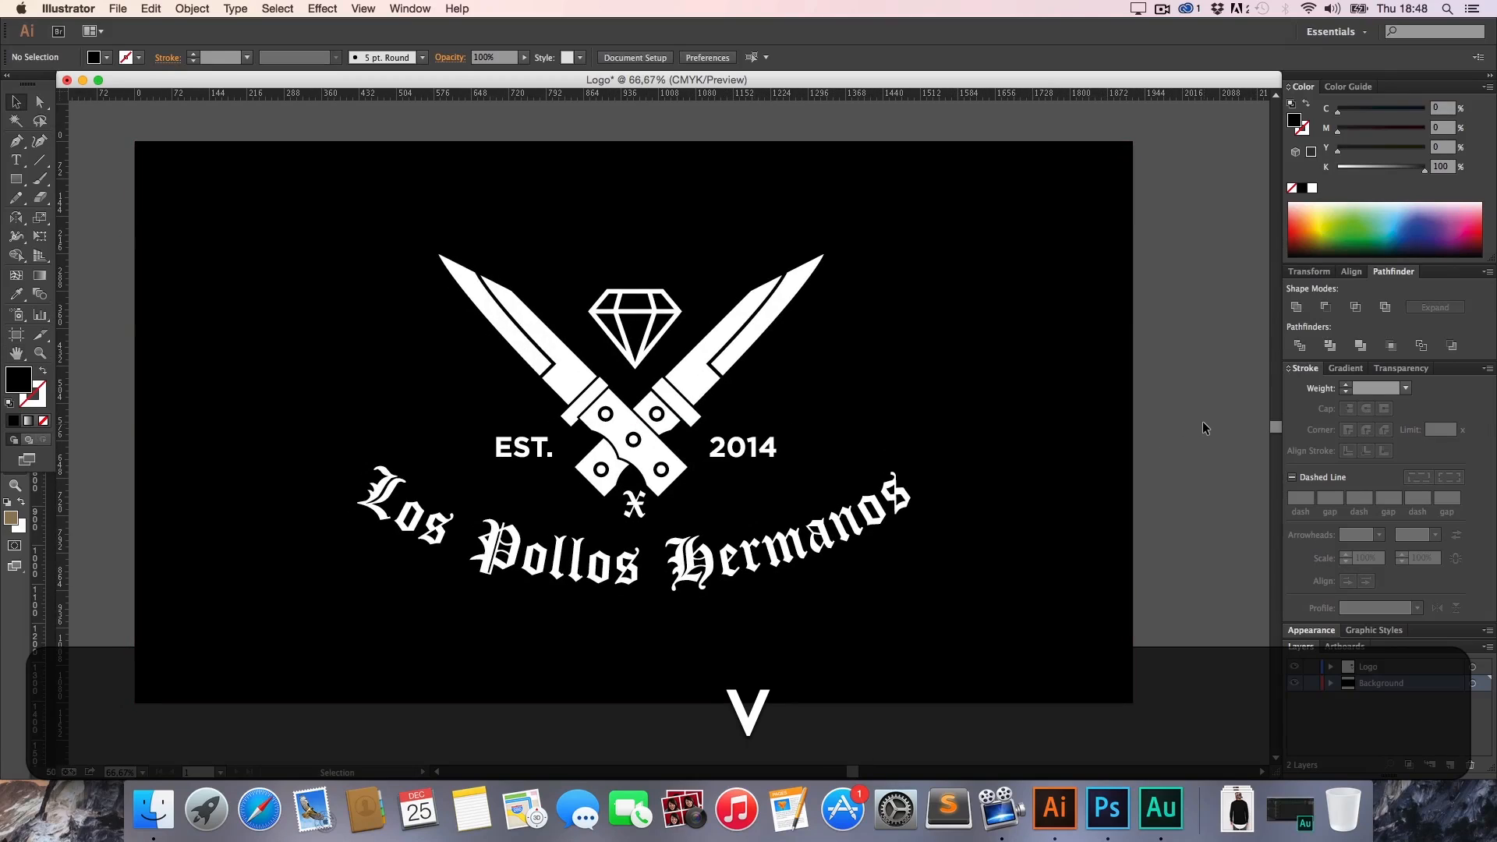
Switch to the T-shirt mockup in Photoshop and move the logo on the tattooed model's back about 7 px left and 24 px down
click(1108, 809)
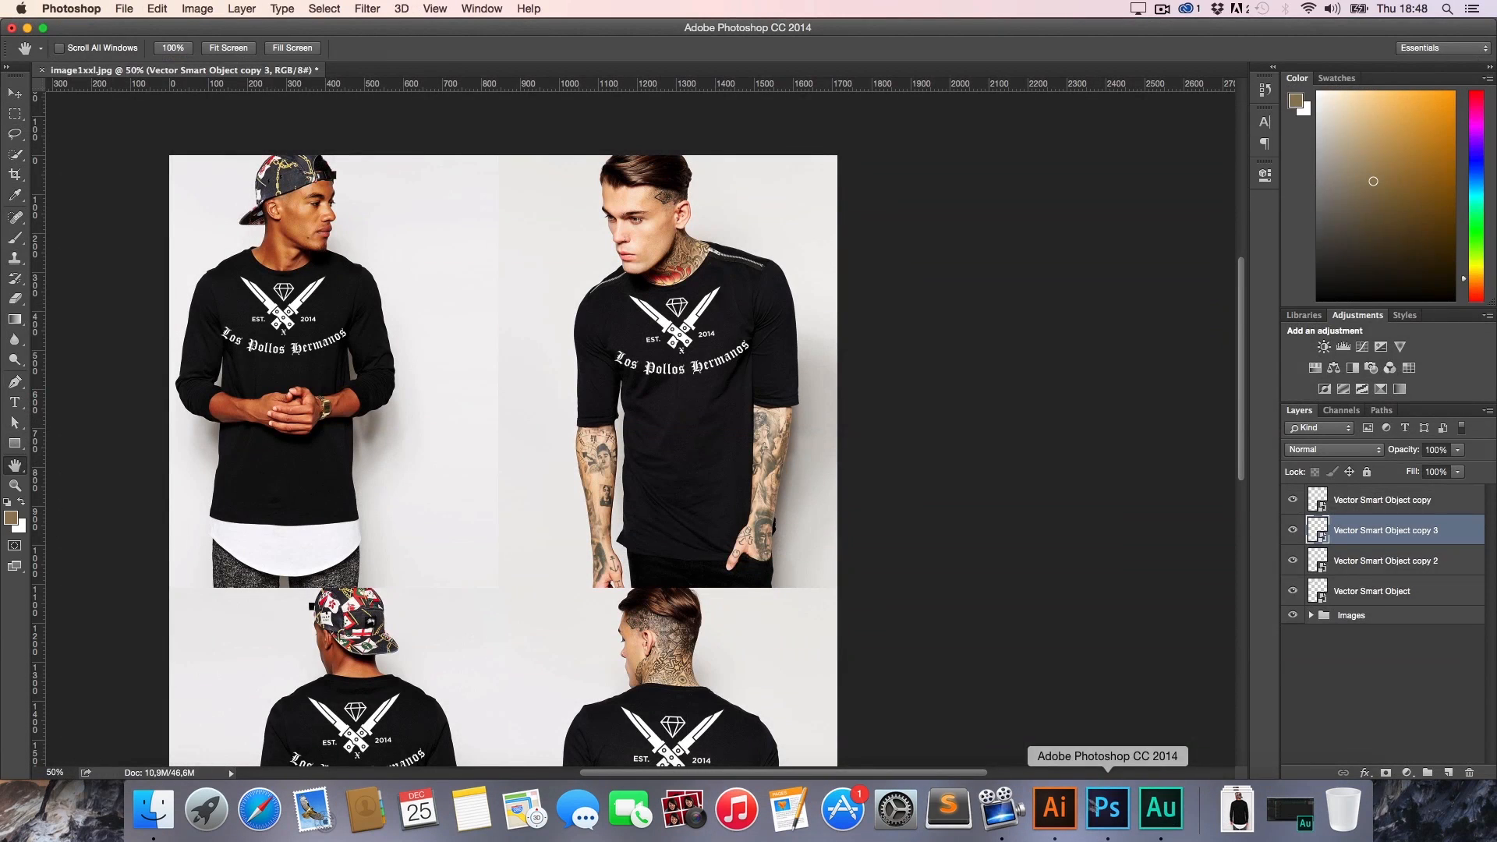
drag(665, 524, 700, 144)
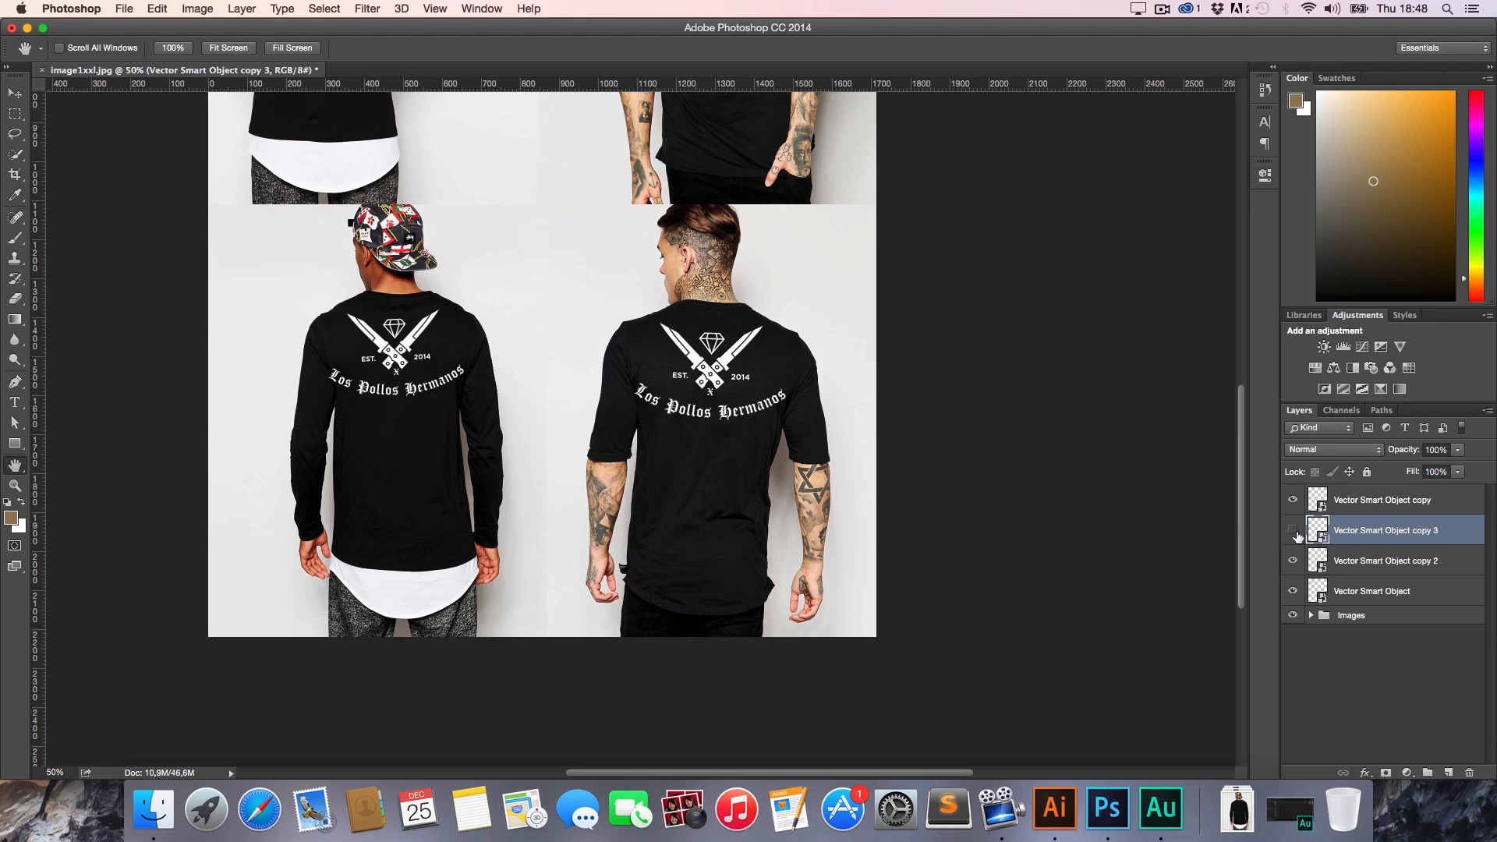
click(1293, 530)
key(v)
key(shift+Down)
key(shift+Down)
key(shift+Down)
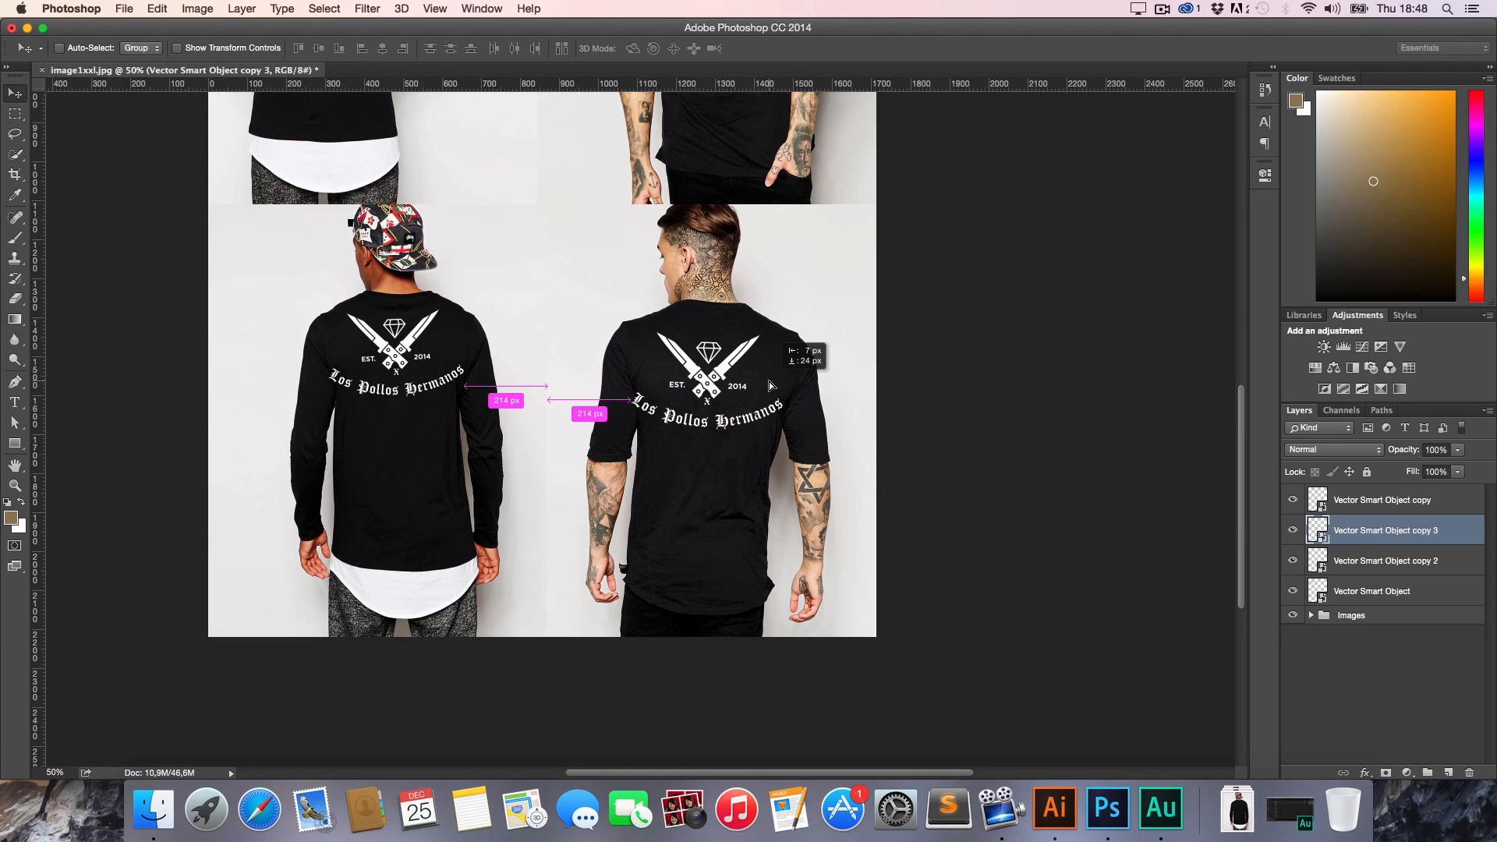
key(h)
drag(608, 285, 578, 444)
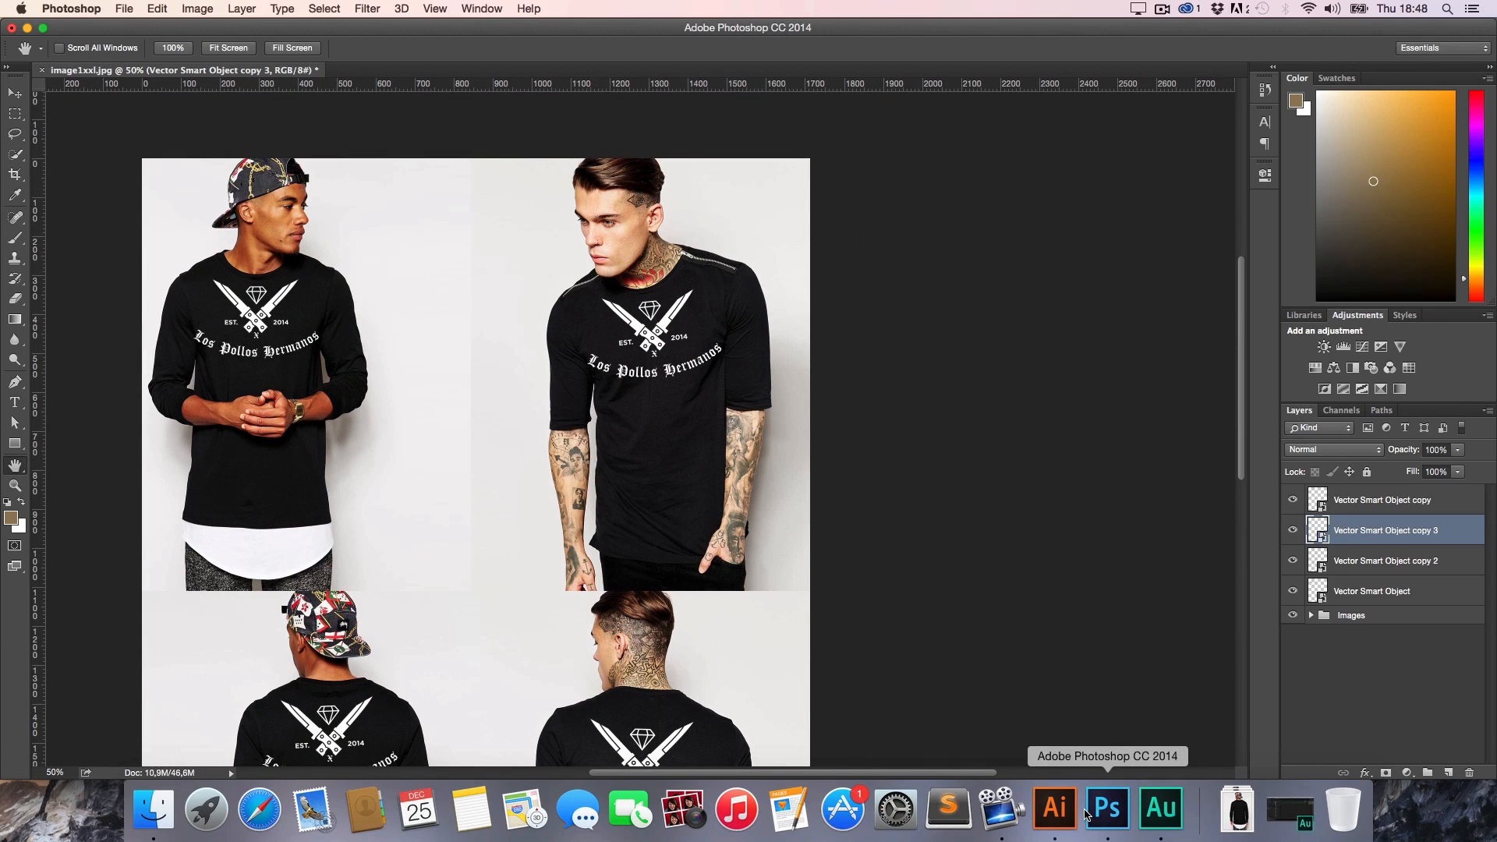
Switch back to the logo document in Illustrator to view the white logo on its black background
click(1055, 809)
key(h)
key(v)
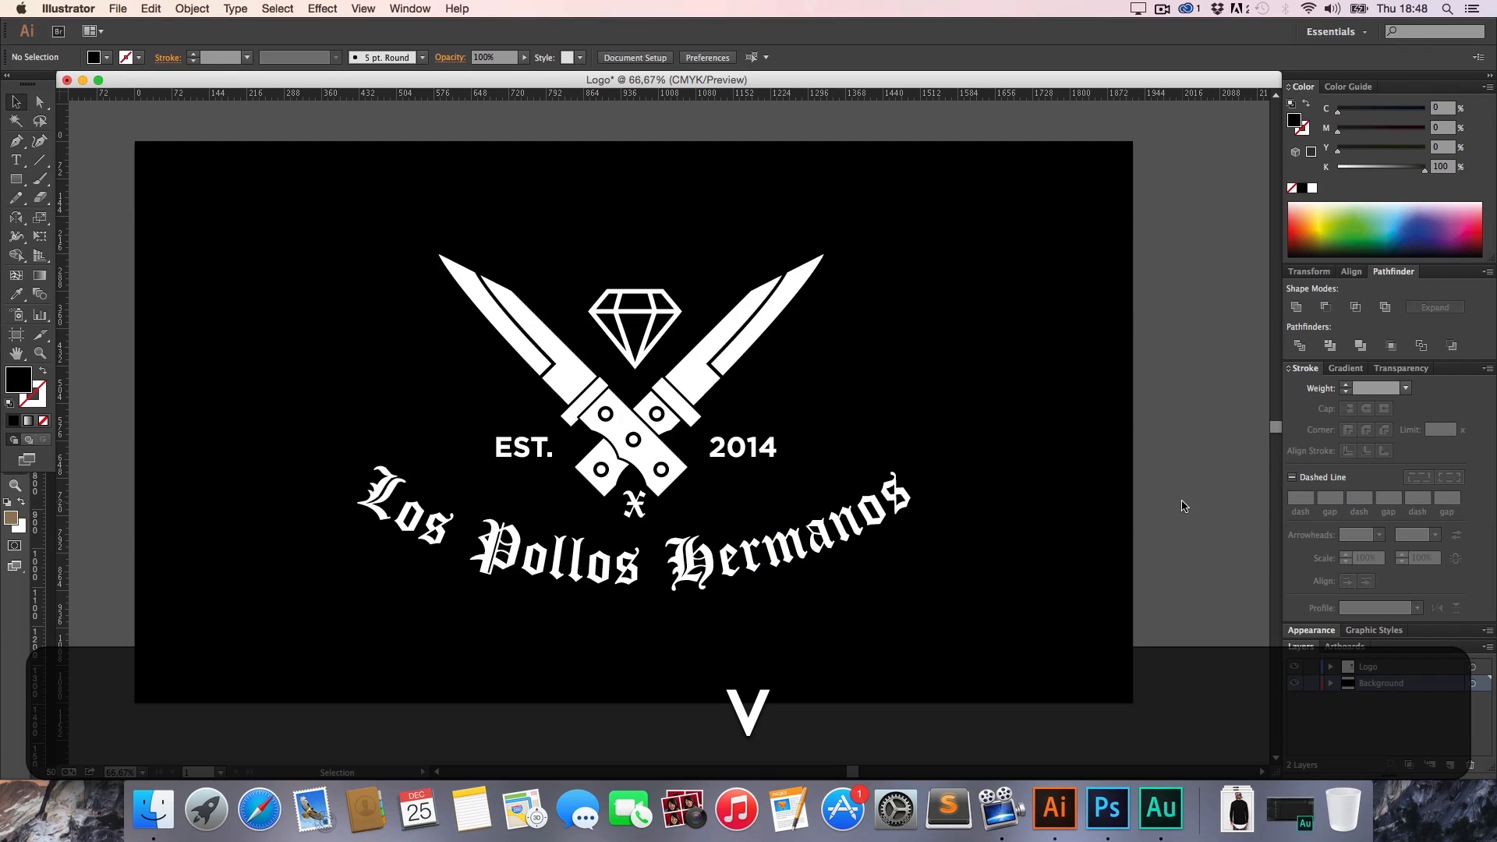
key(h)
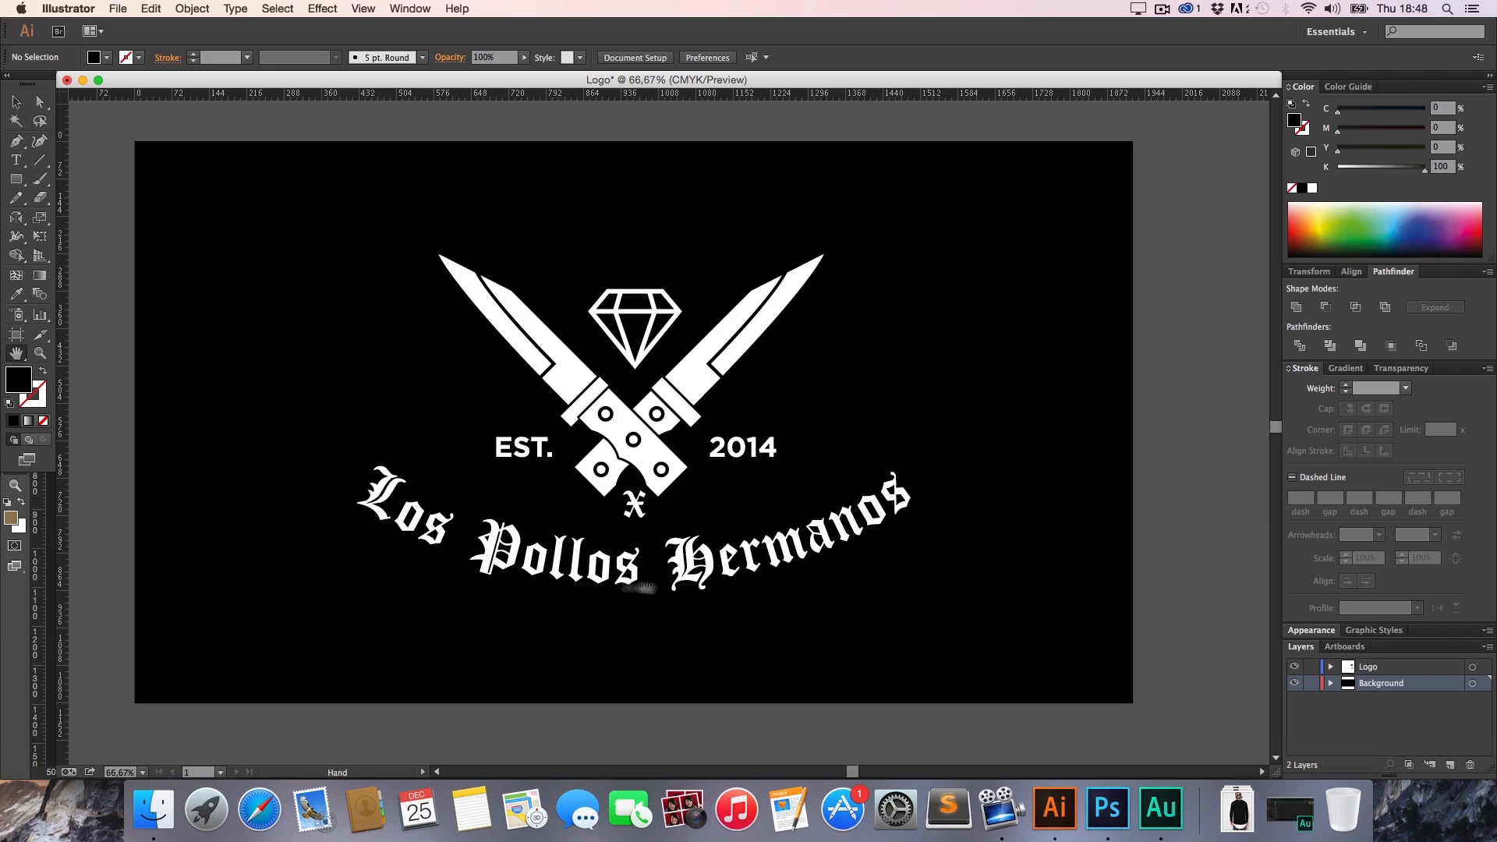